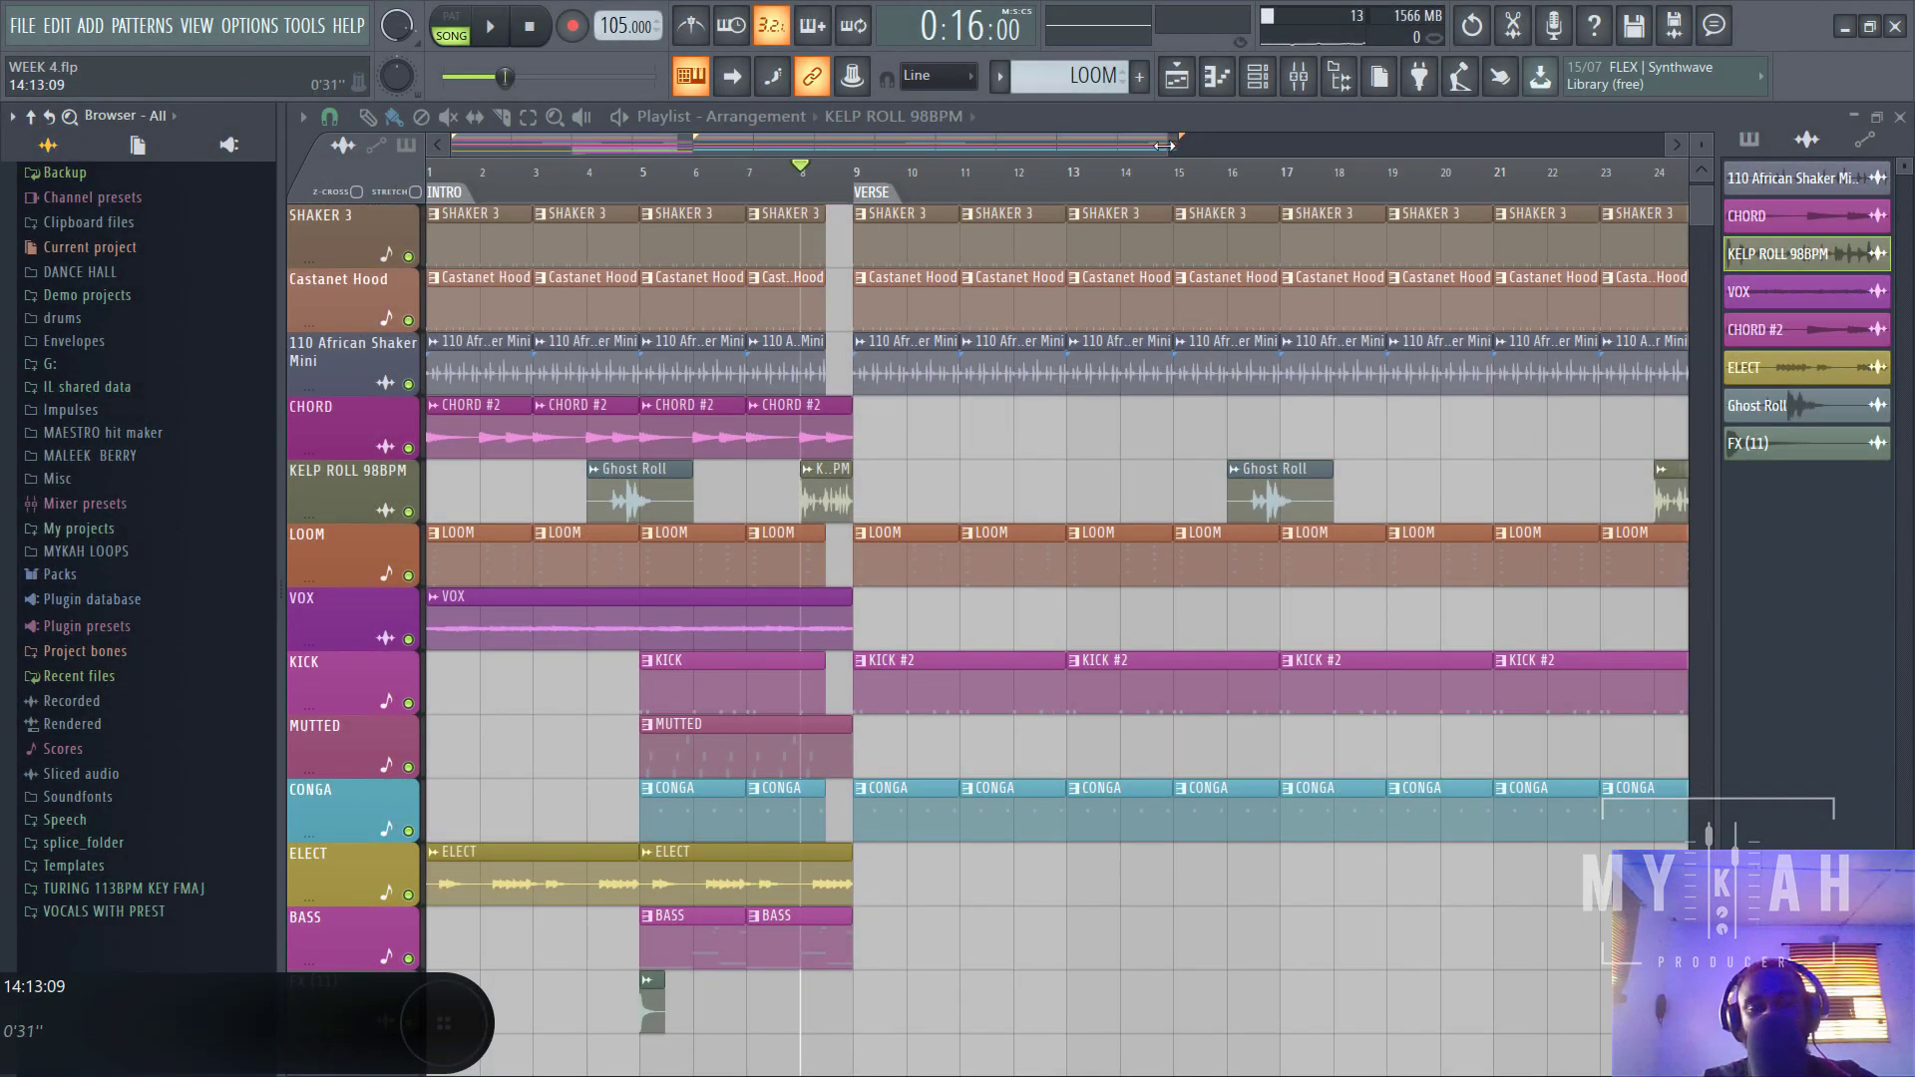
- Examine the arrangement's intro and verse sections across all tracks, up to the hook marker
left_click_drag(1164, 146, 1262, 145)
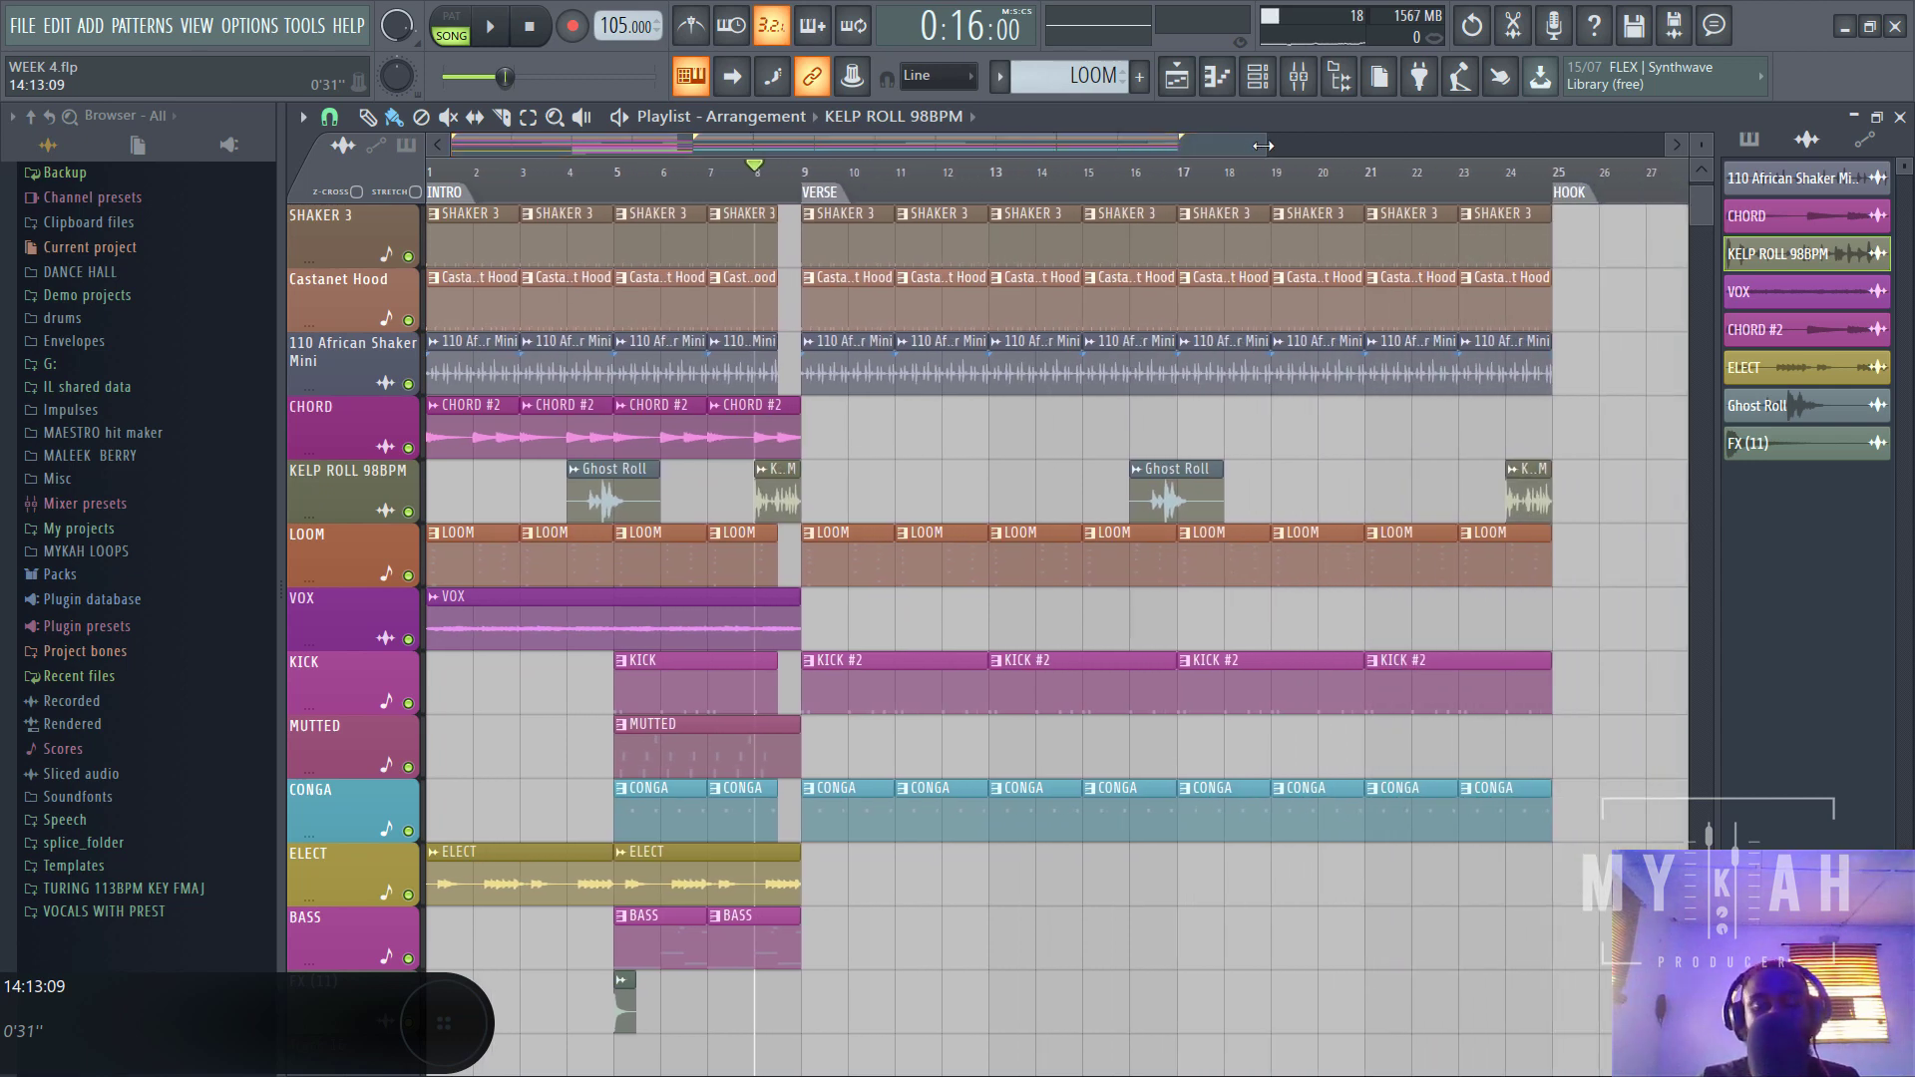
scroll(1235, 366, "up", 2)
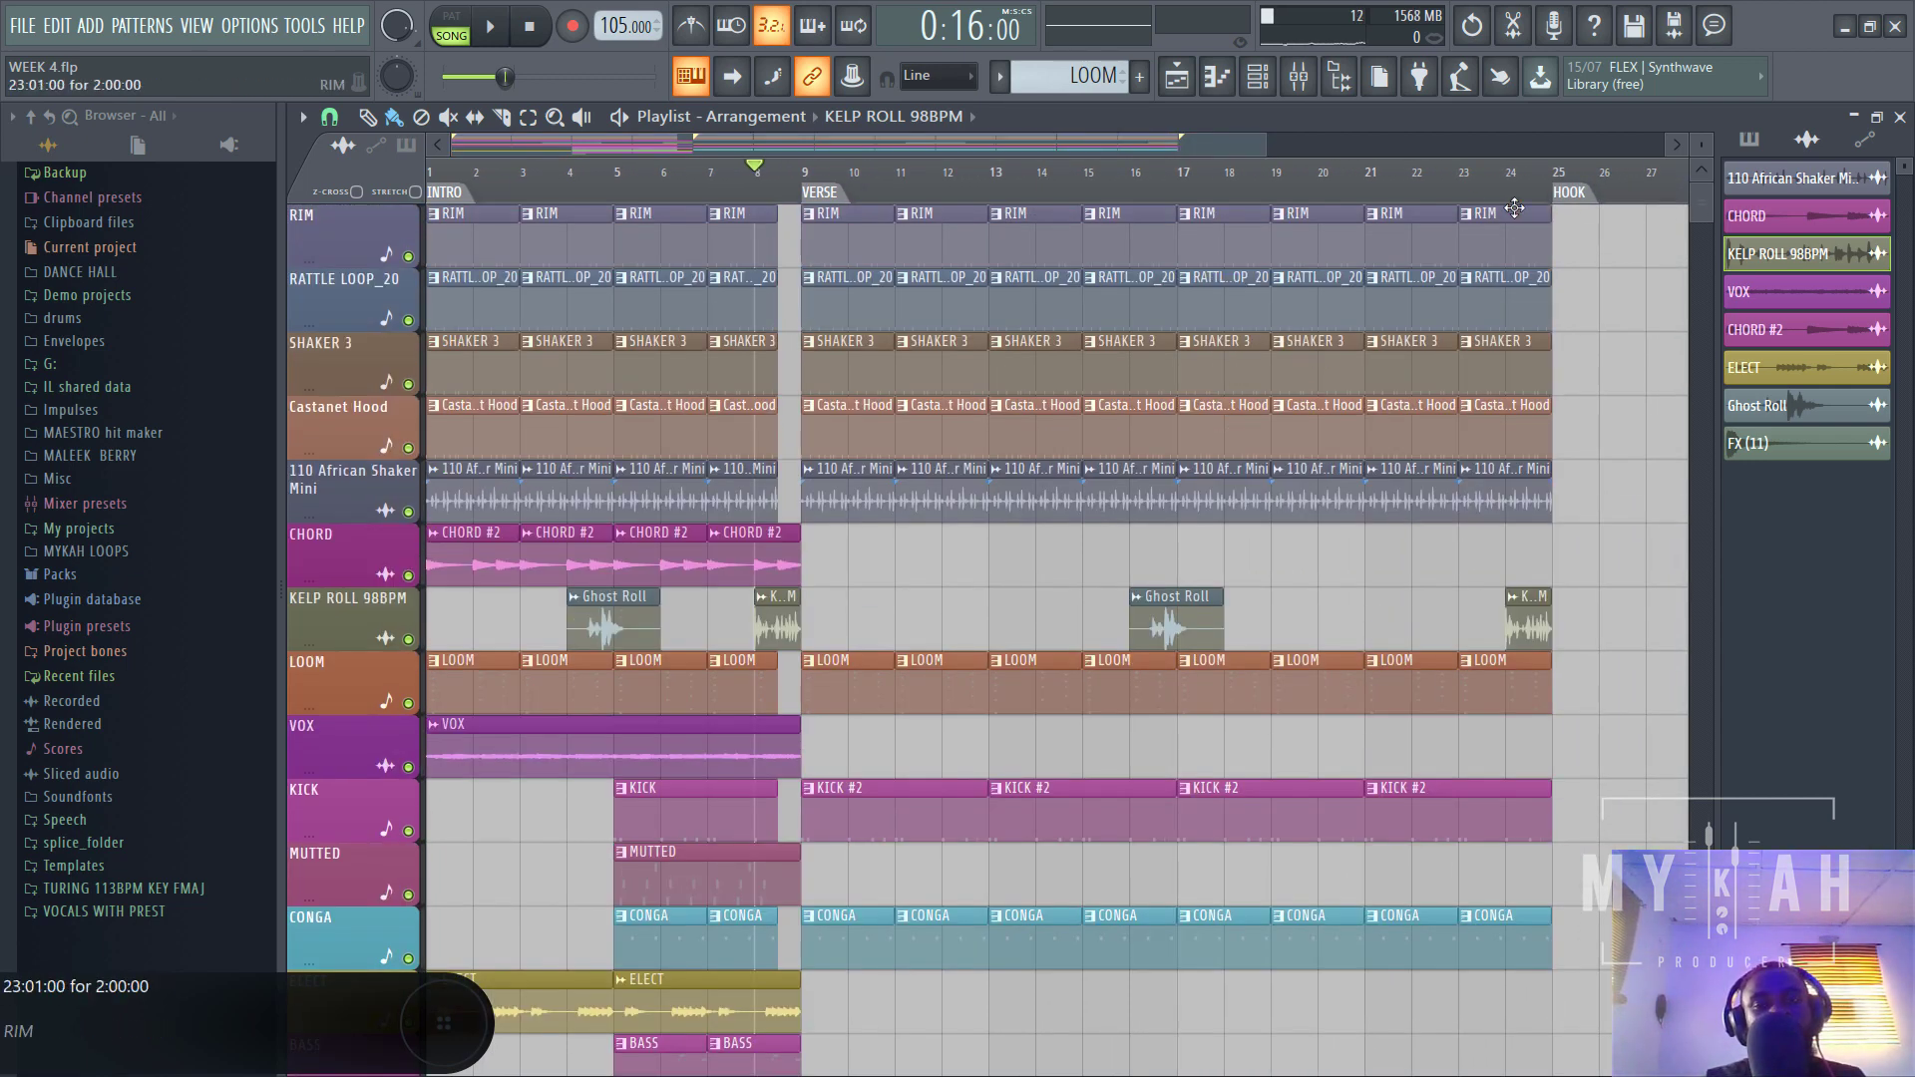
left_click_drag(1263, 151, 995, 162)
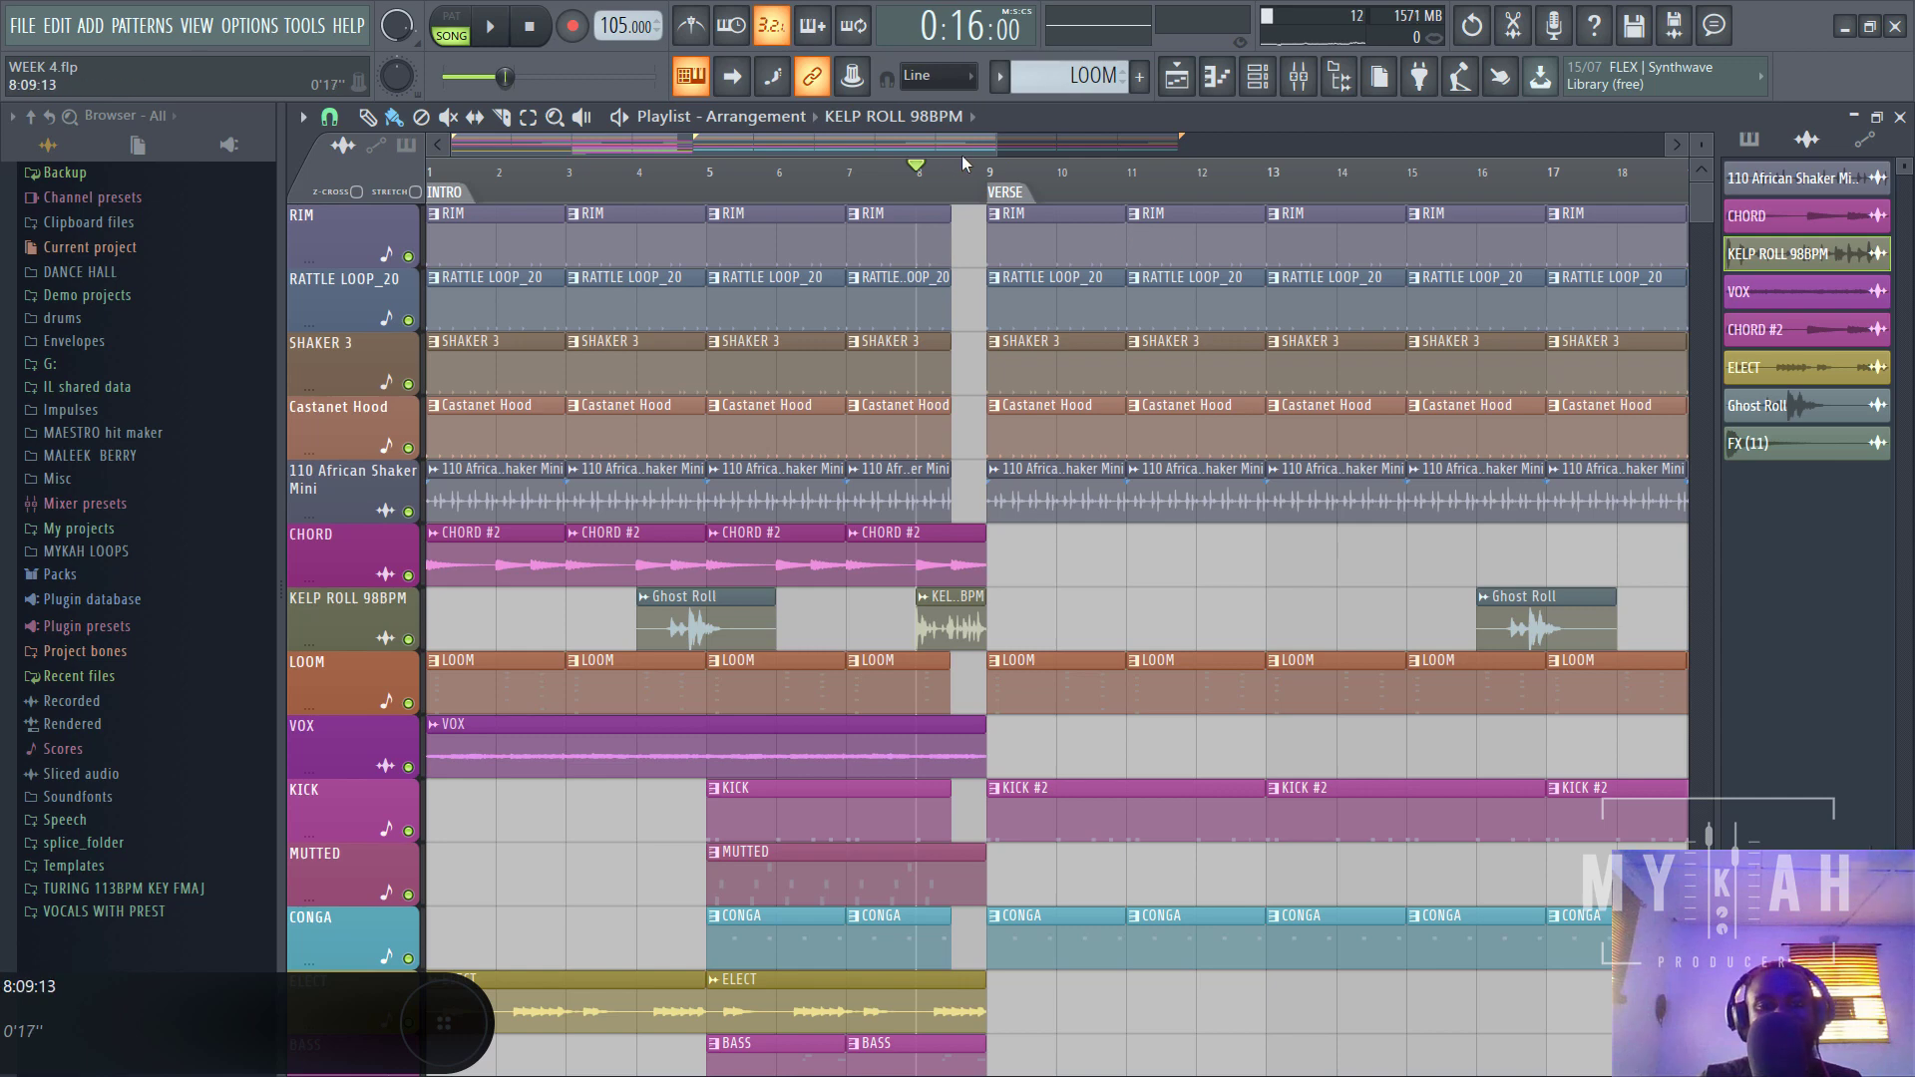
left_click_drag(1000, 146, 1354, 153)
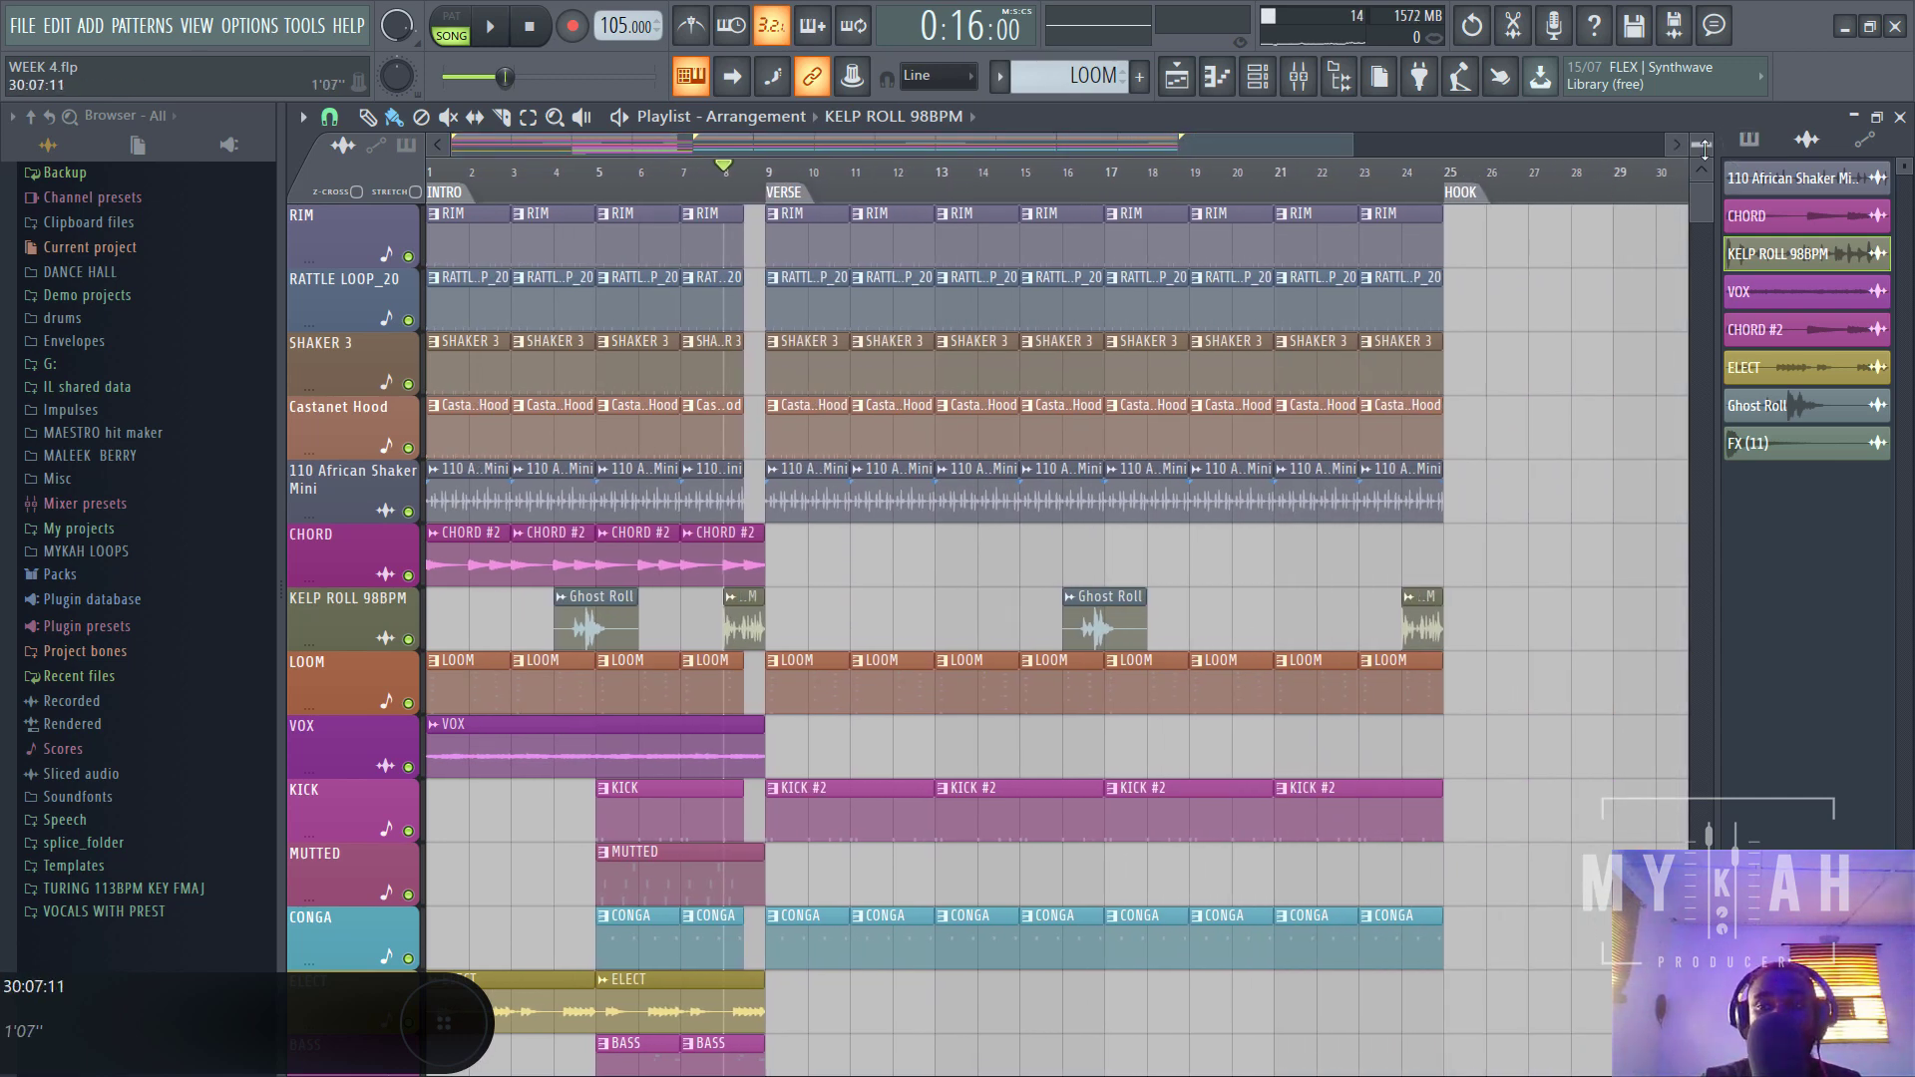
left_click_drag(1702, 148, 1703, 126)
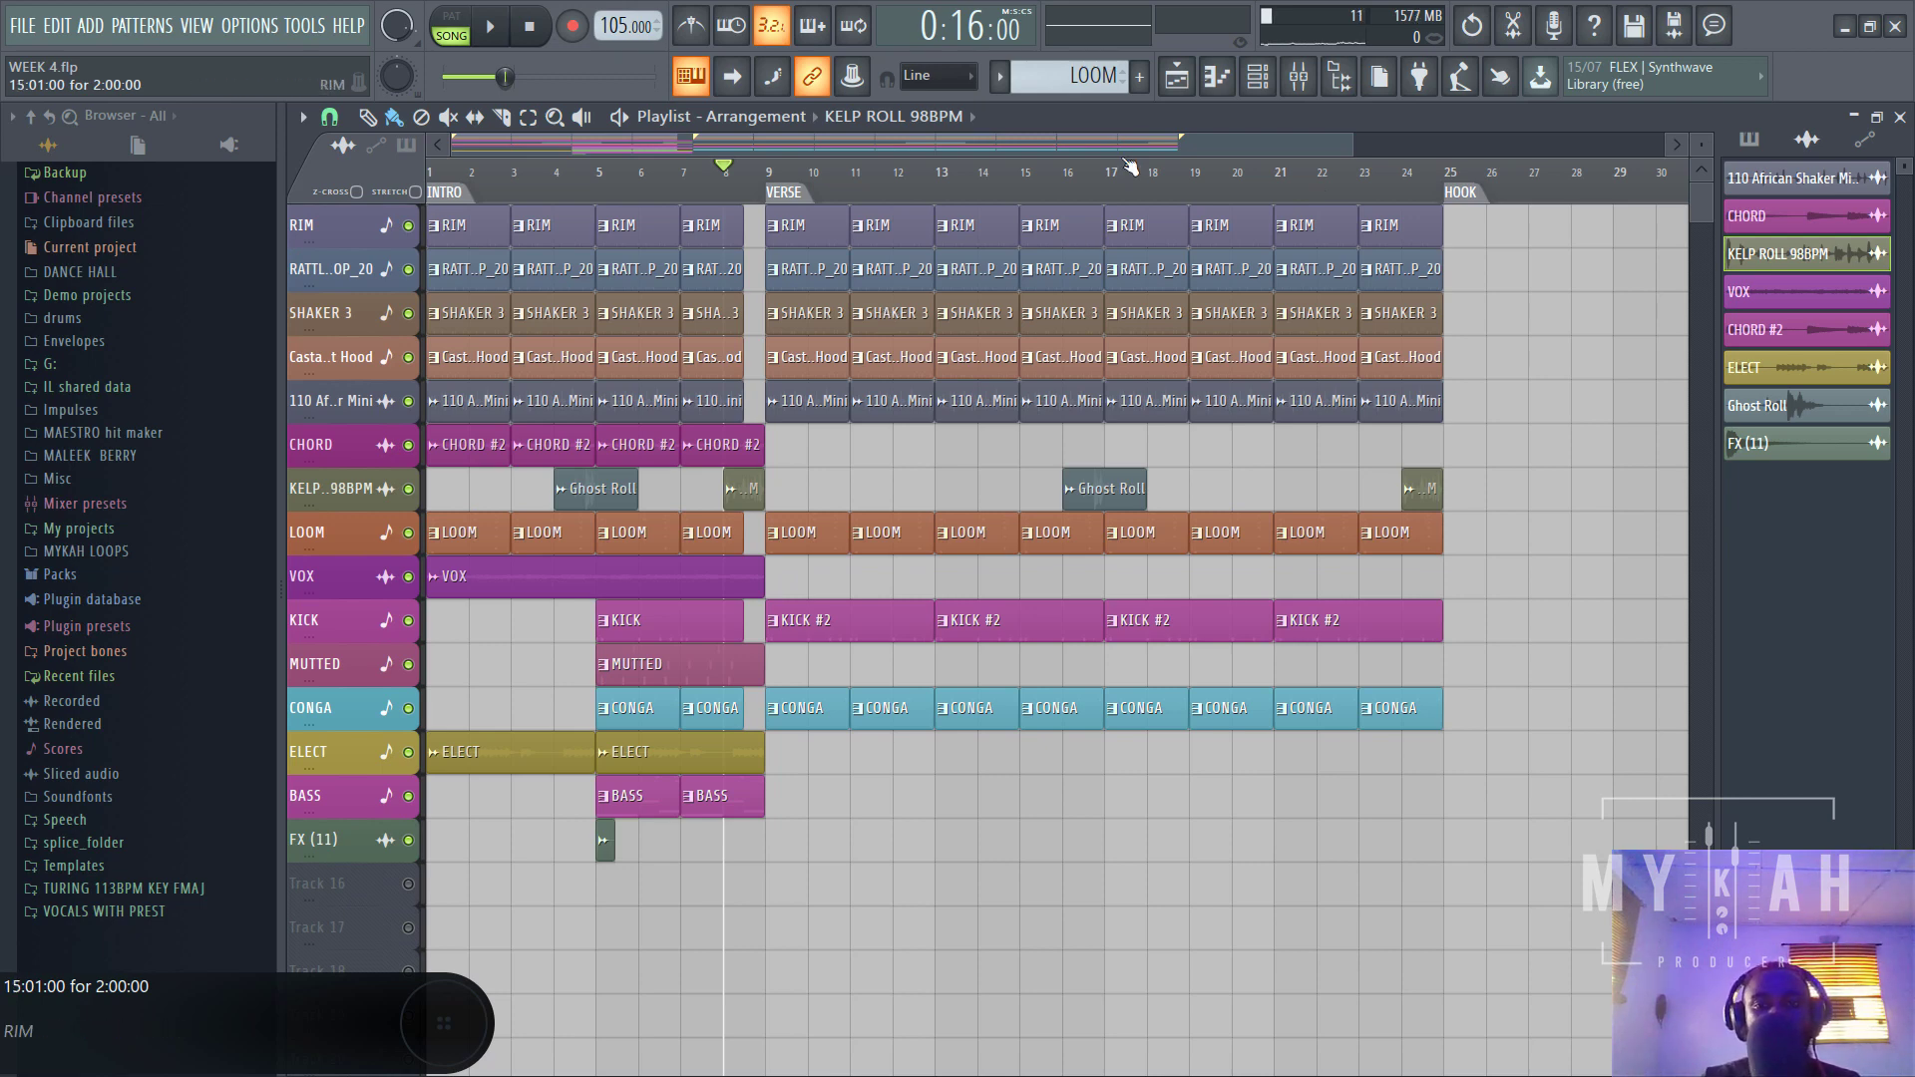
left_click_drag(1353, 142, 1631, 210)
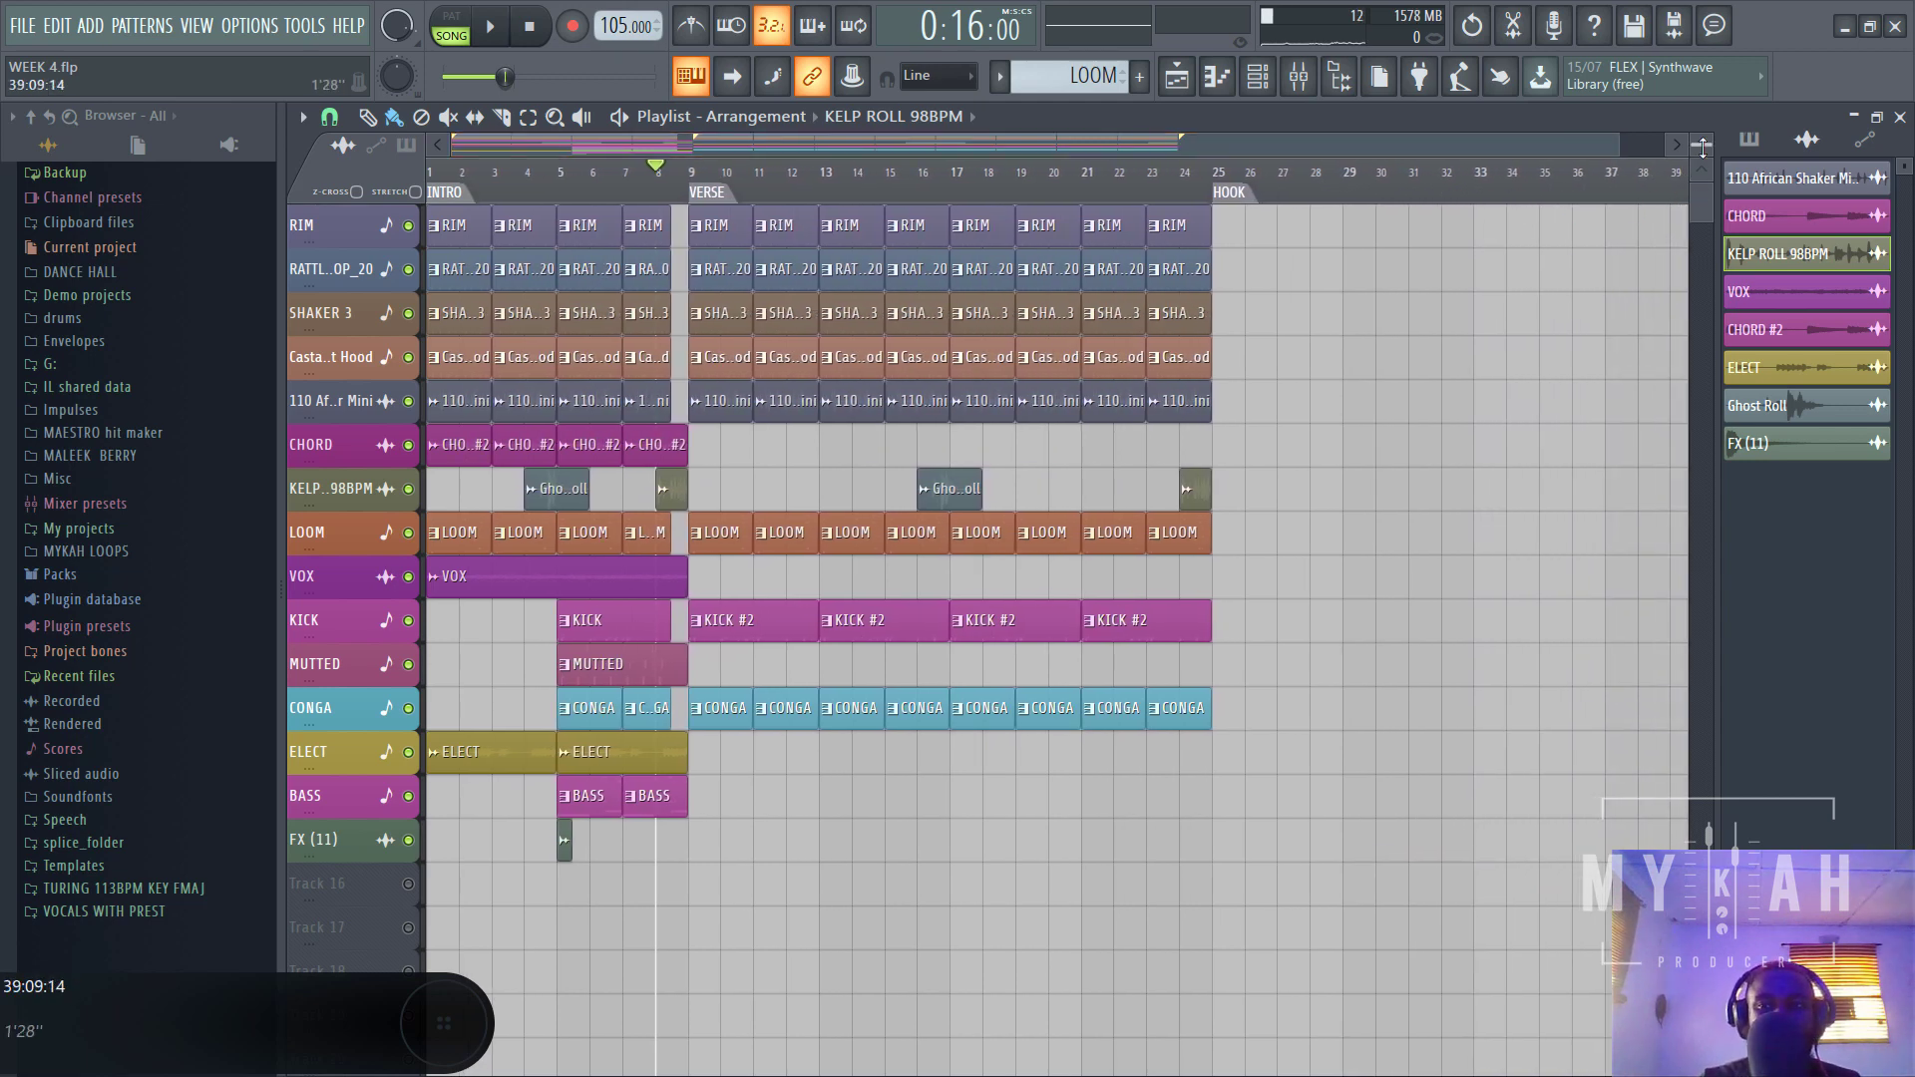
left_click_drag(1701, 146, 1486, 204)
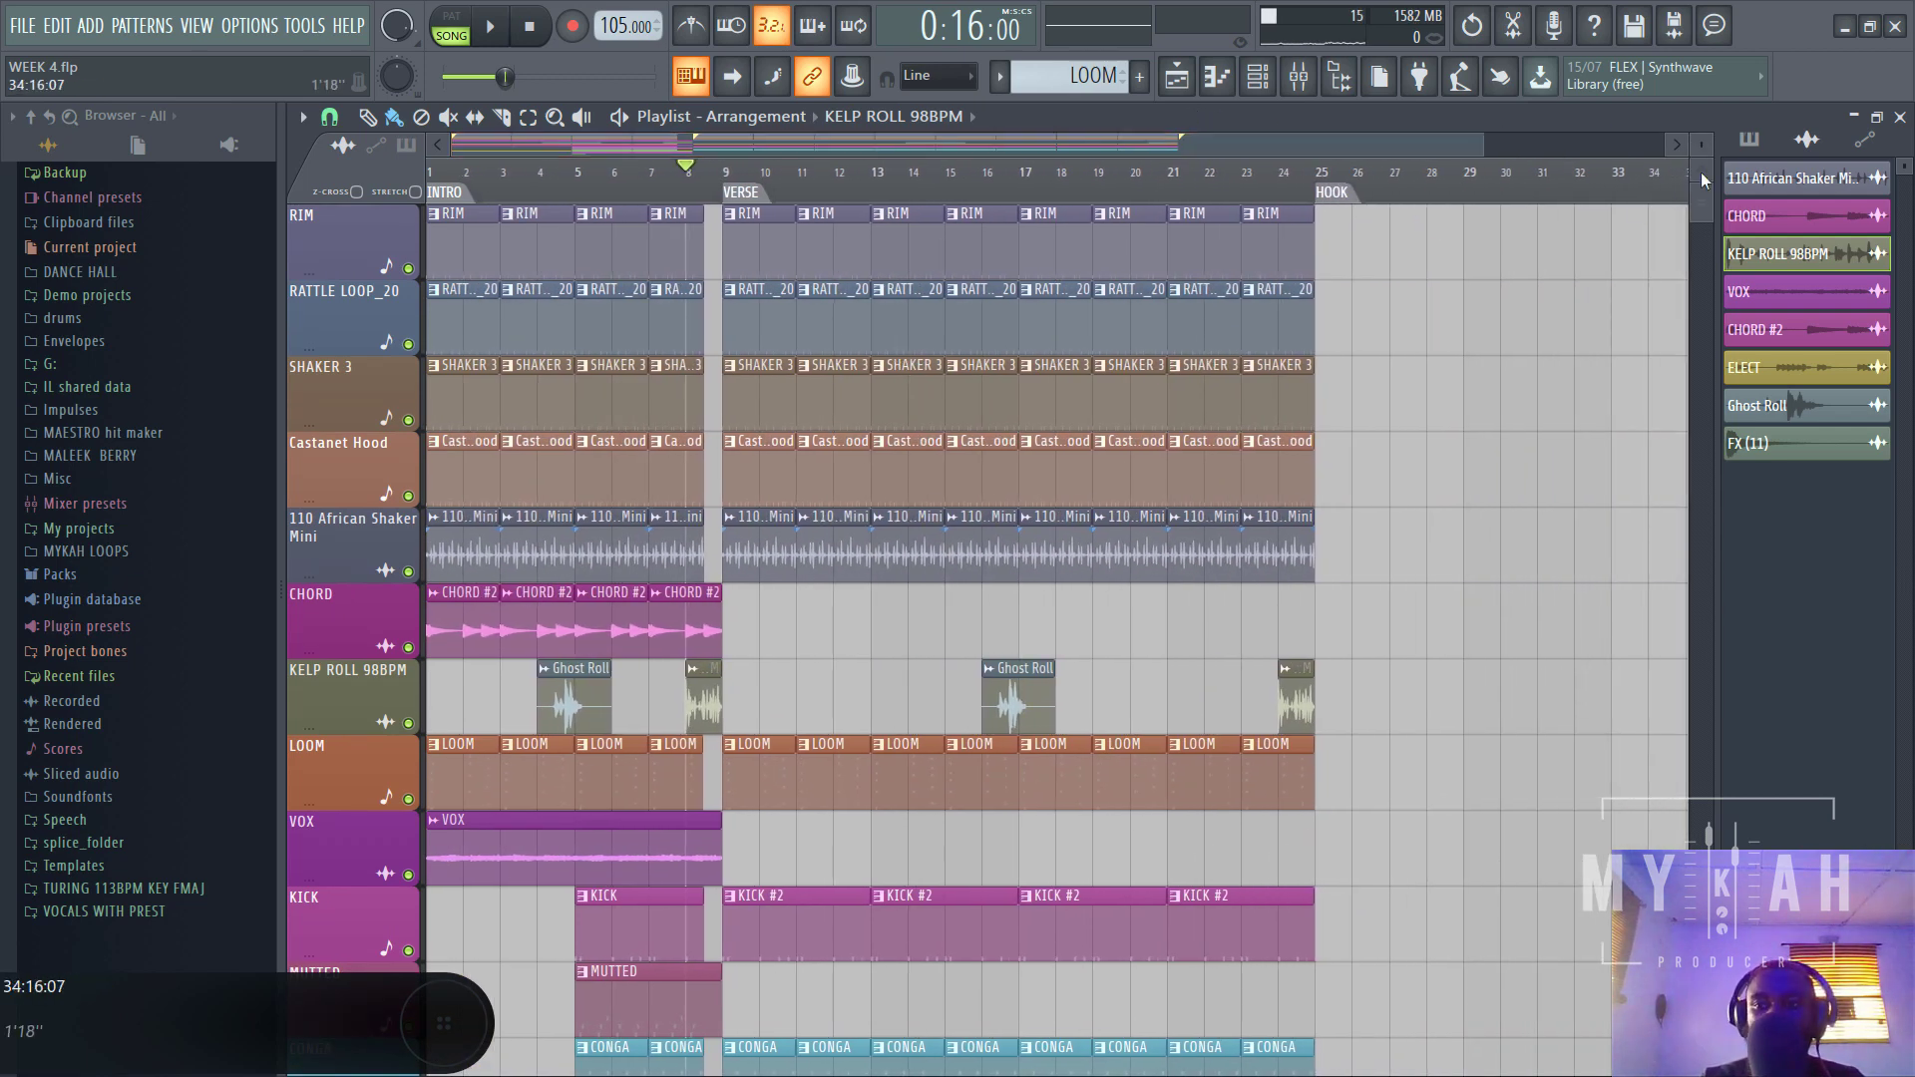
left_click_drag(1702, 128, 1705, 143)
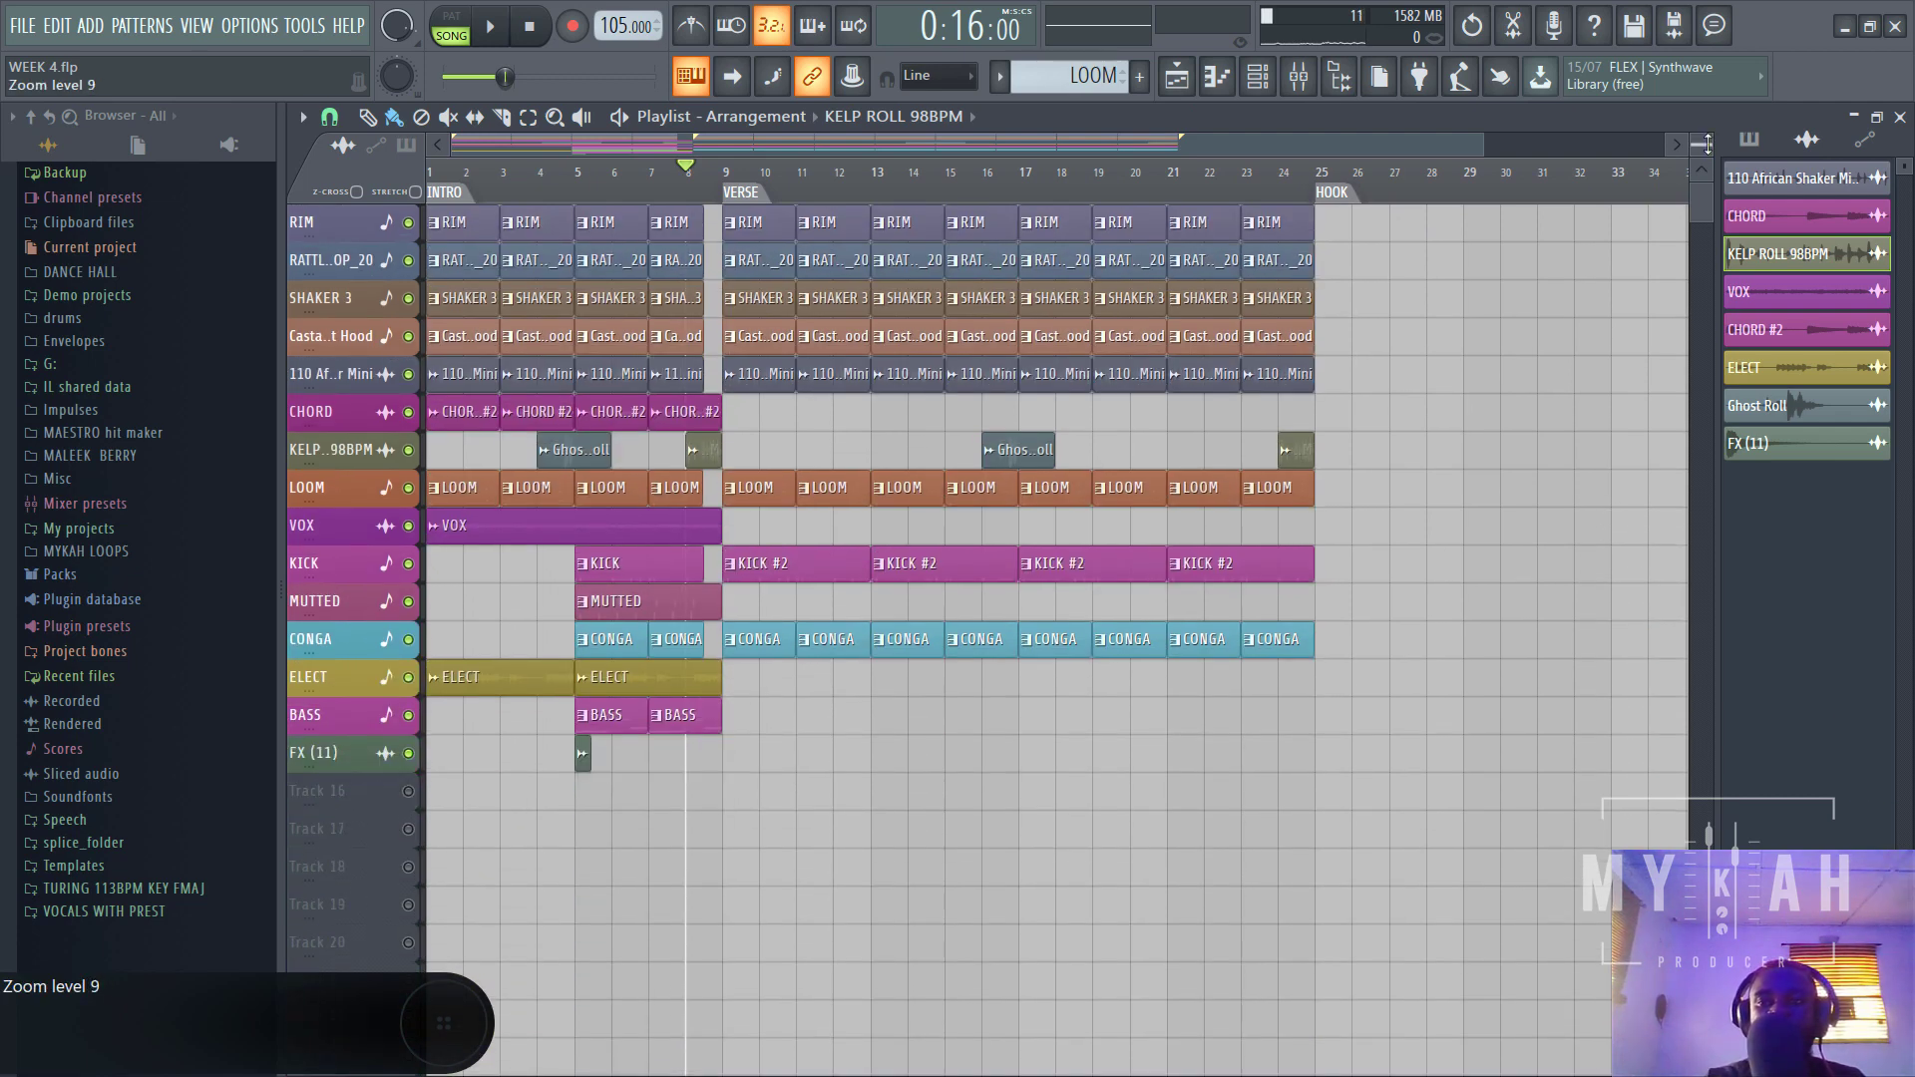
left_click_drag(1693, 148, 1693, 133)
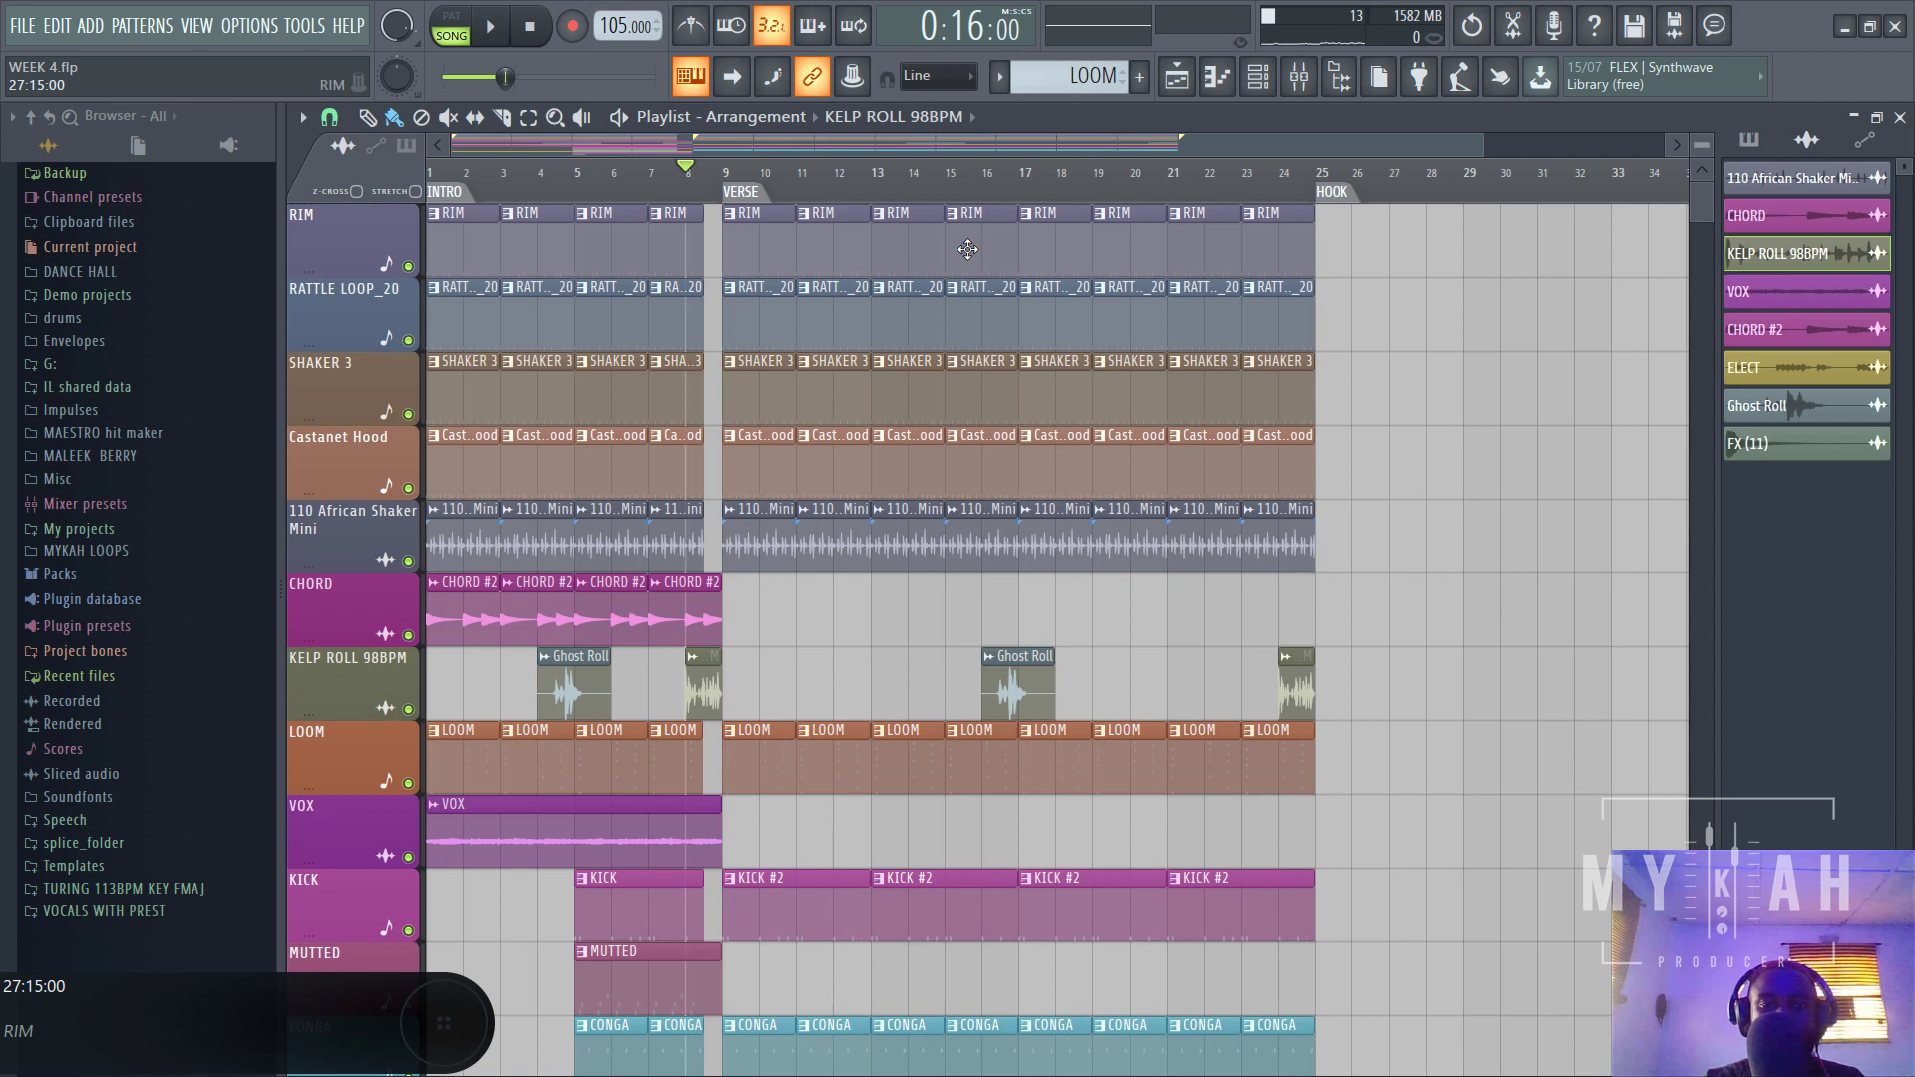
- Select the verse section from its marker at bar 9 up to the hook at bar 25 and play it back
scroll(728, 188, "up", 3)
left_click(728, 191)
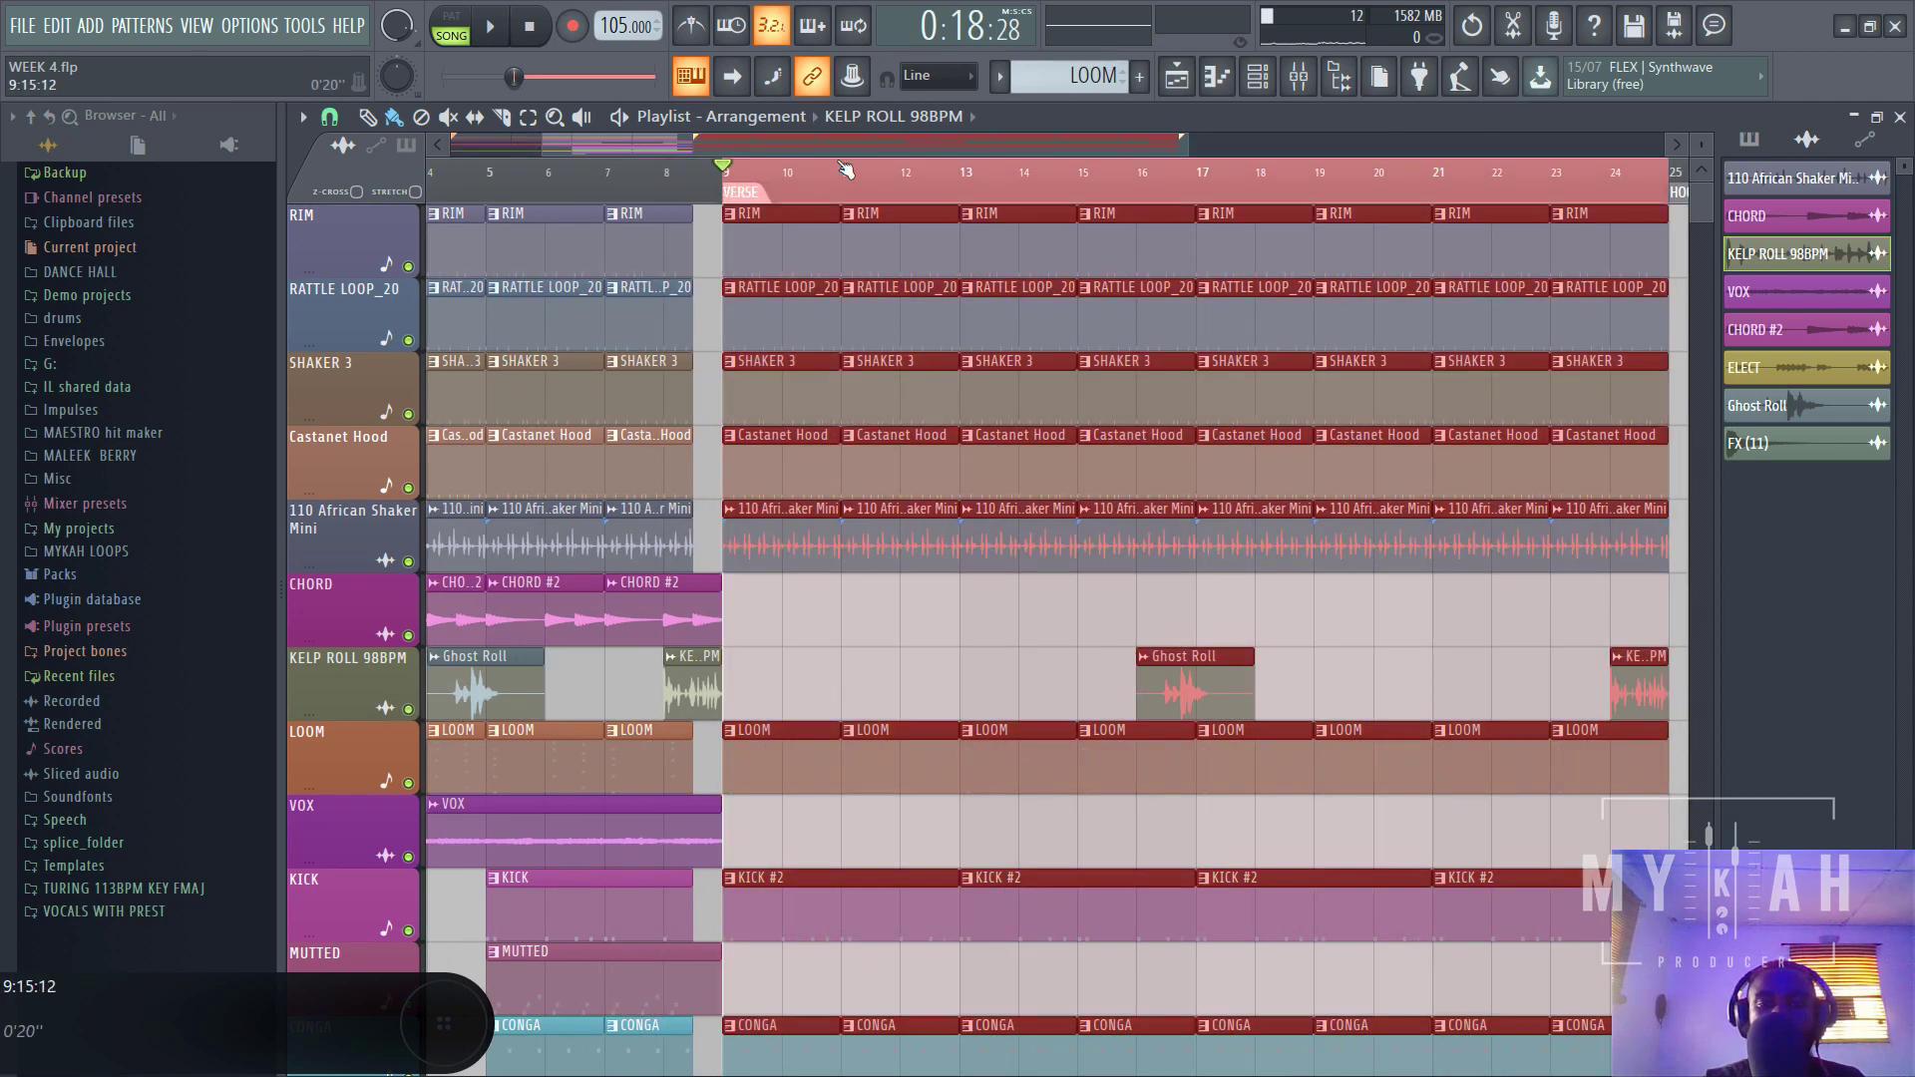
scroll(925, 196, "up", 3)
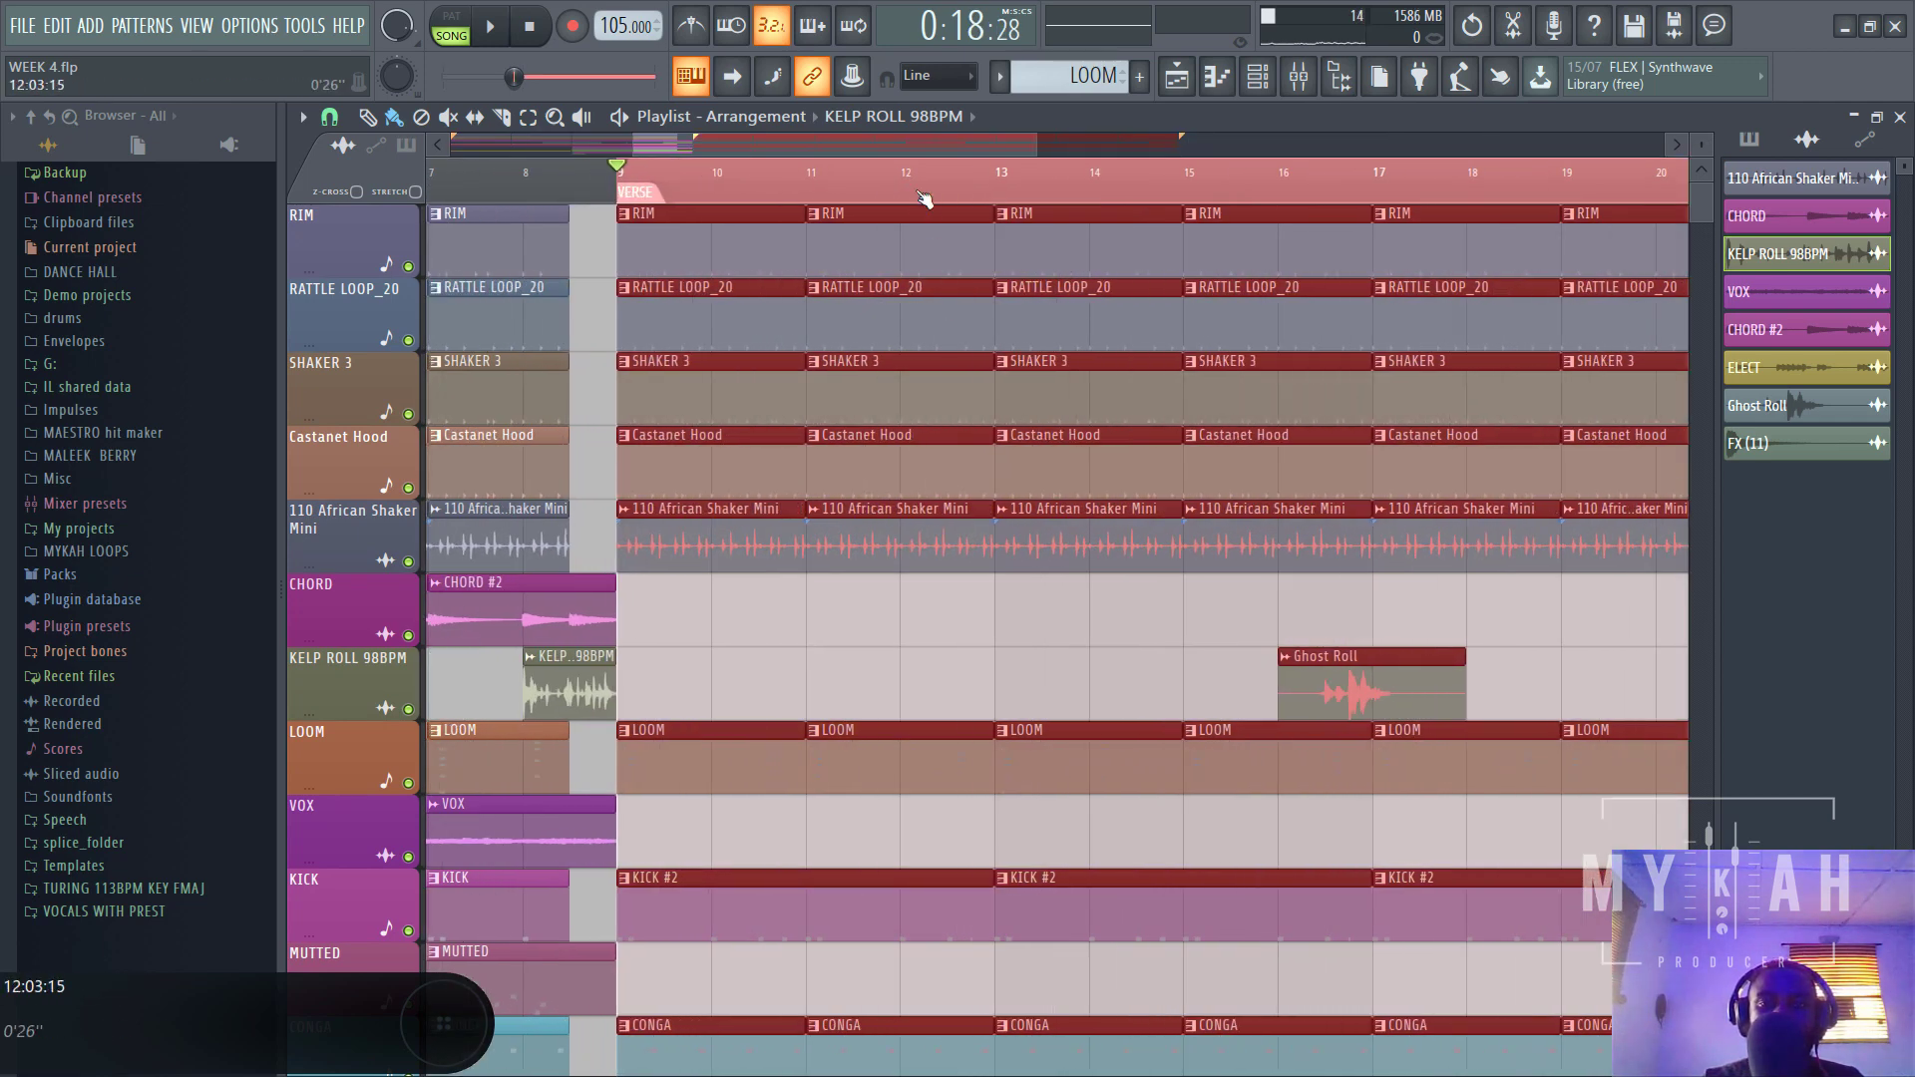
scroll(926, 196, "down", 4)
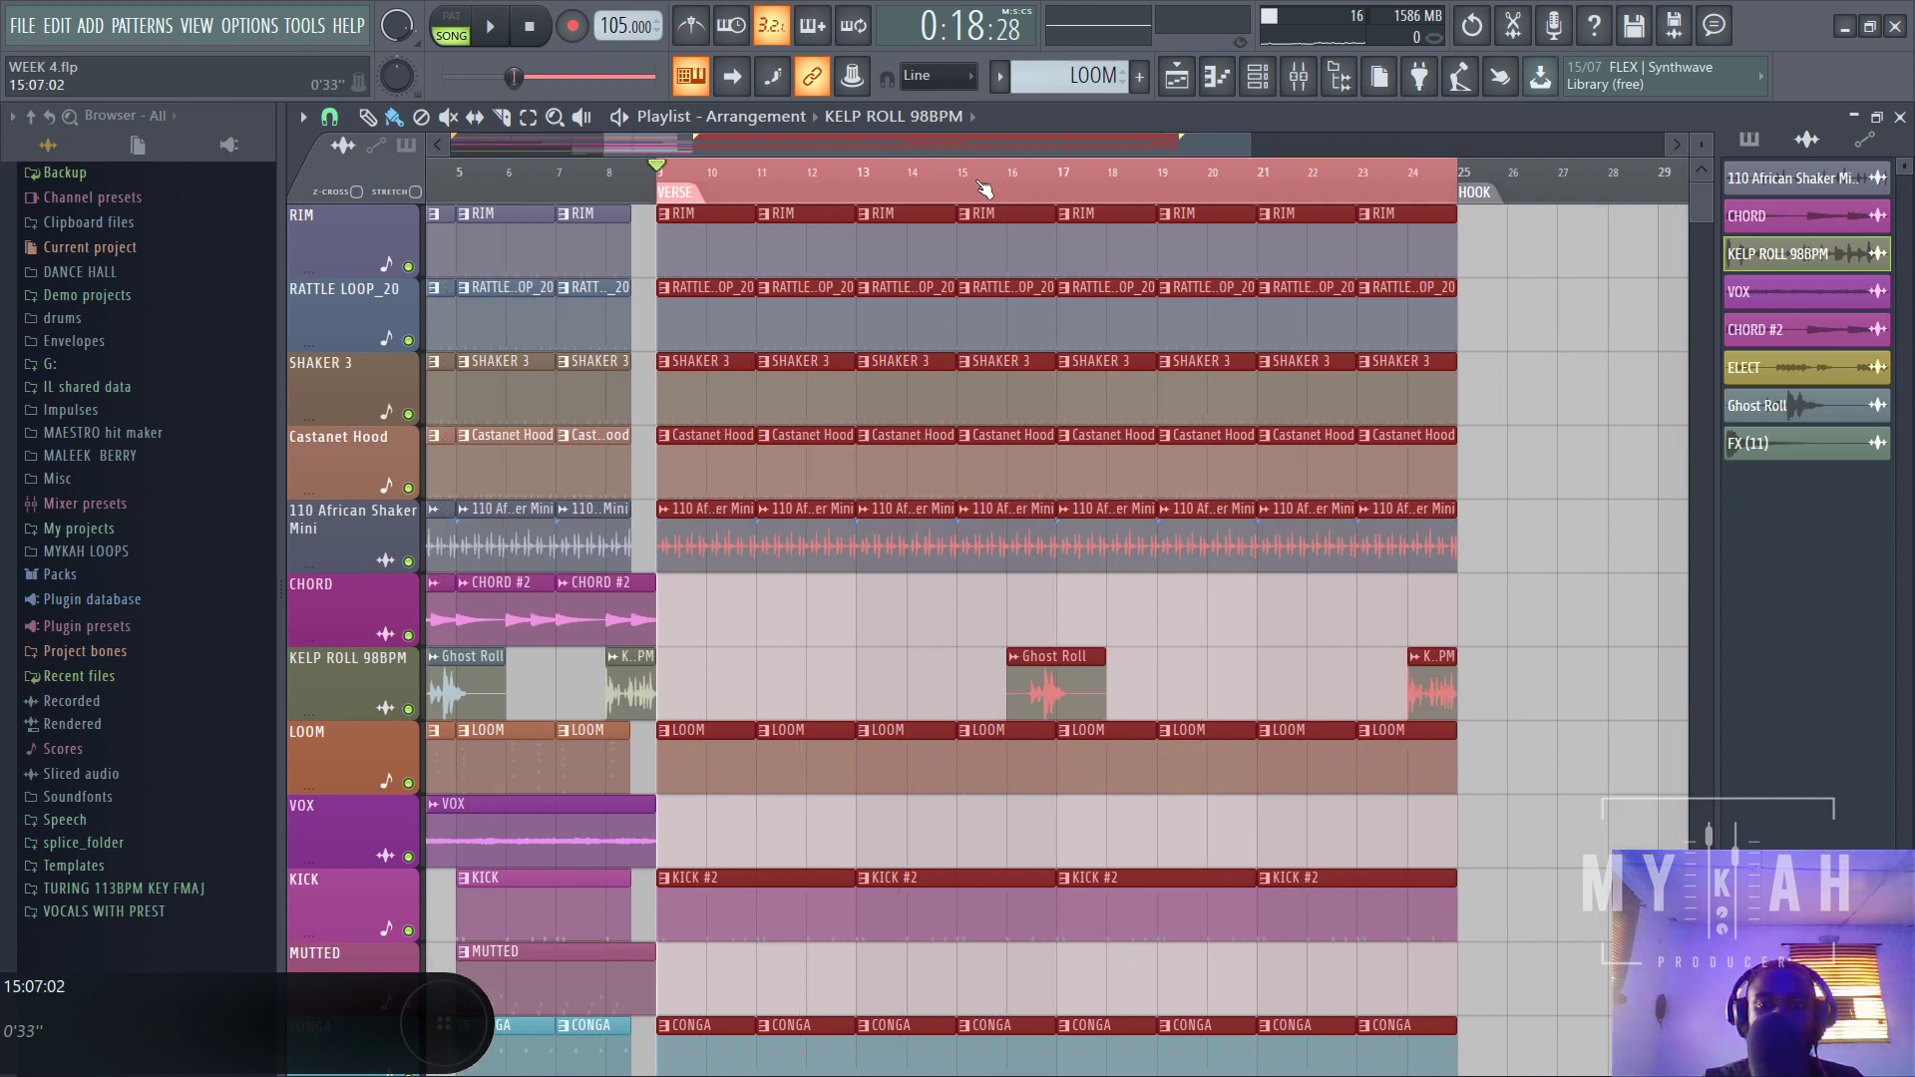
scroll(985, 188, "up", 2)
left_click(493, 34)
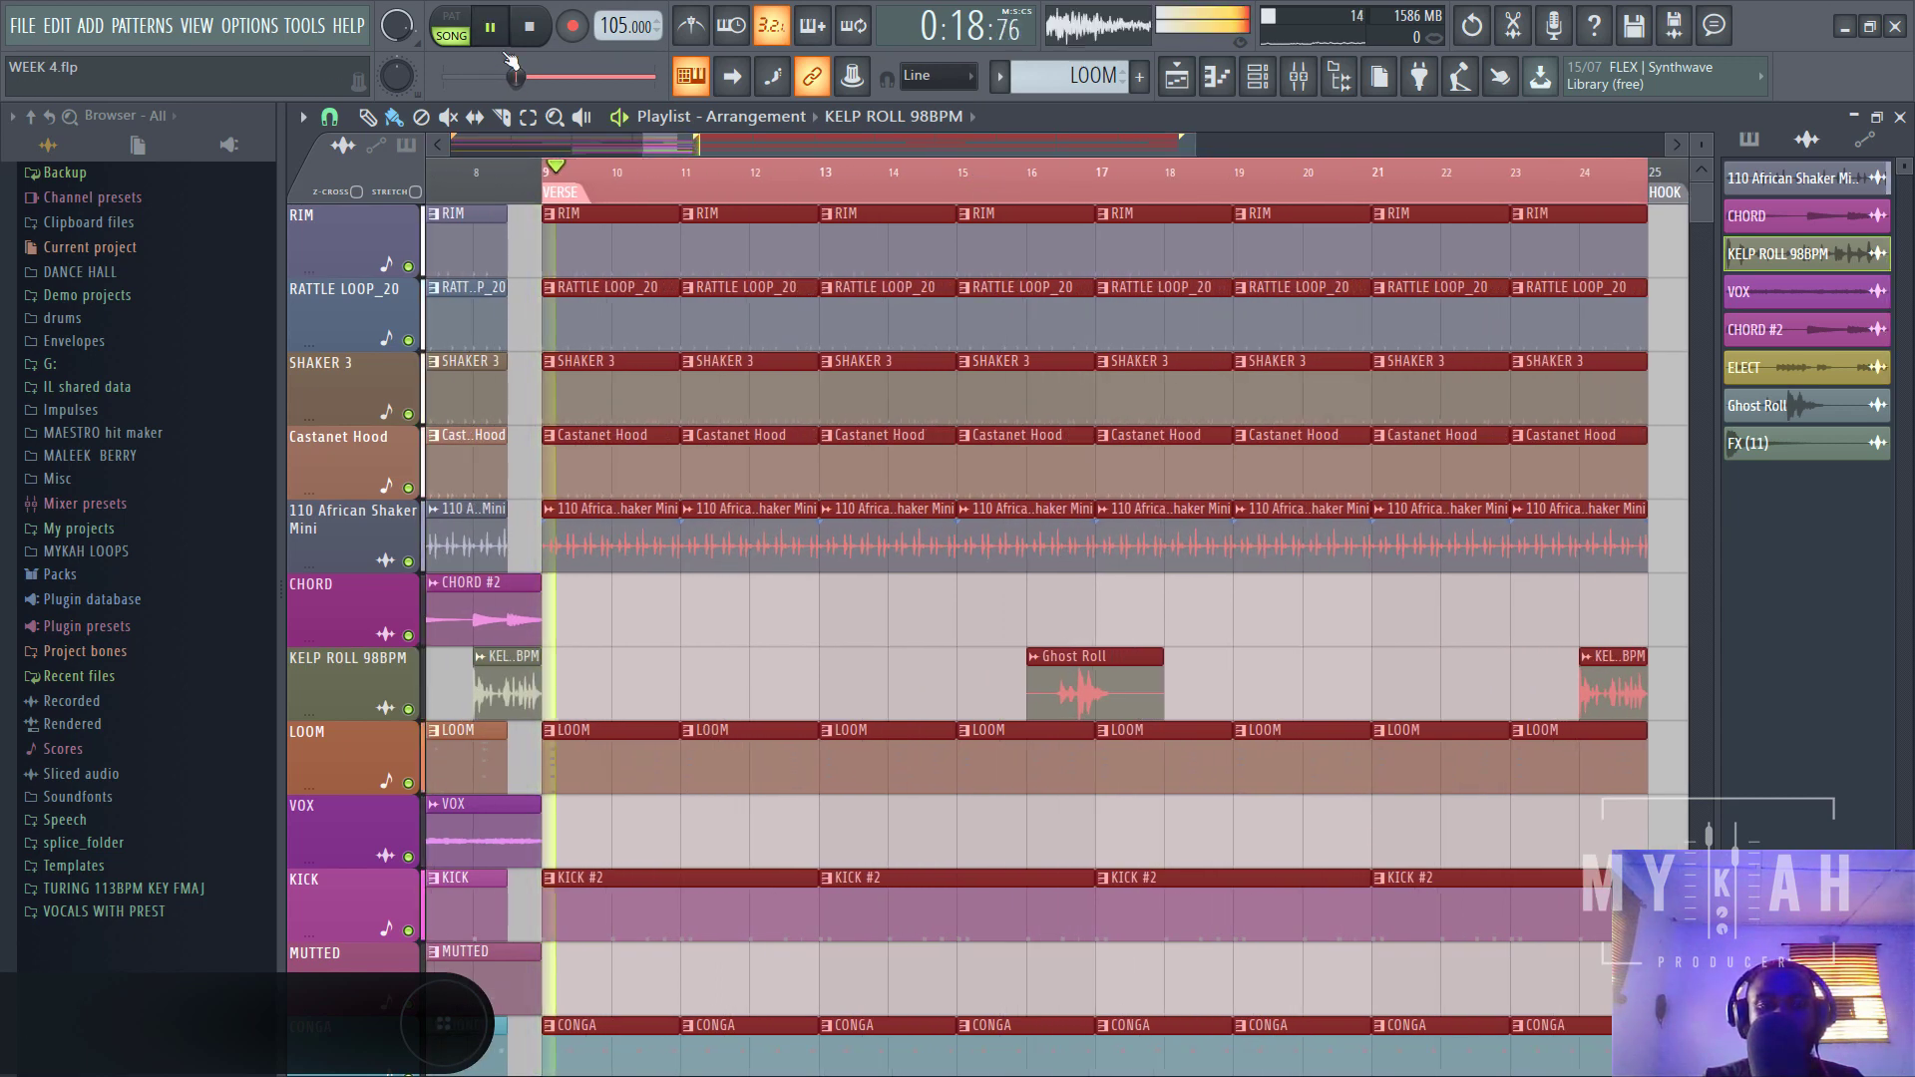
scroll(790, 194, "down", 3)
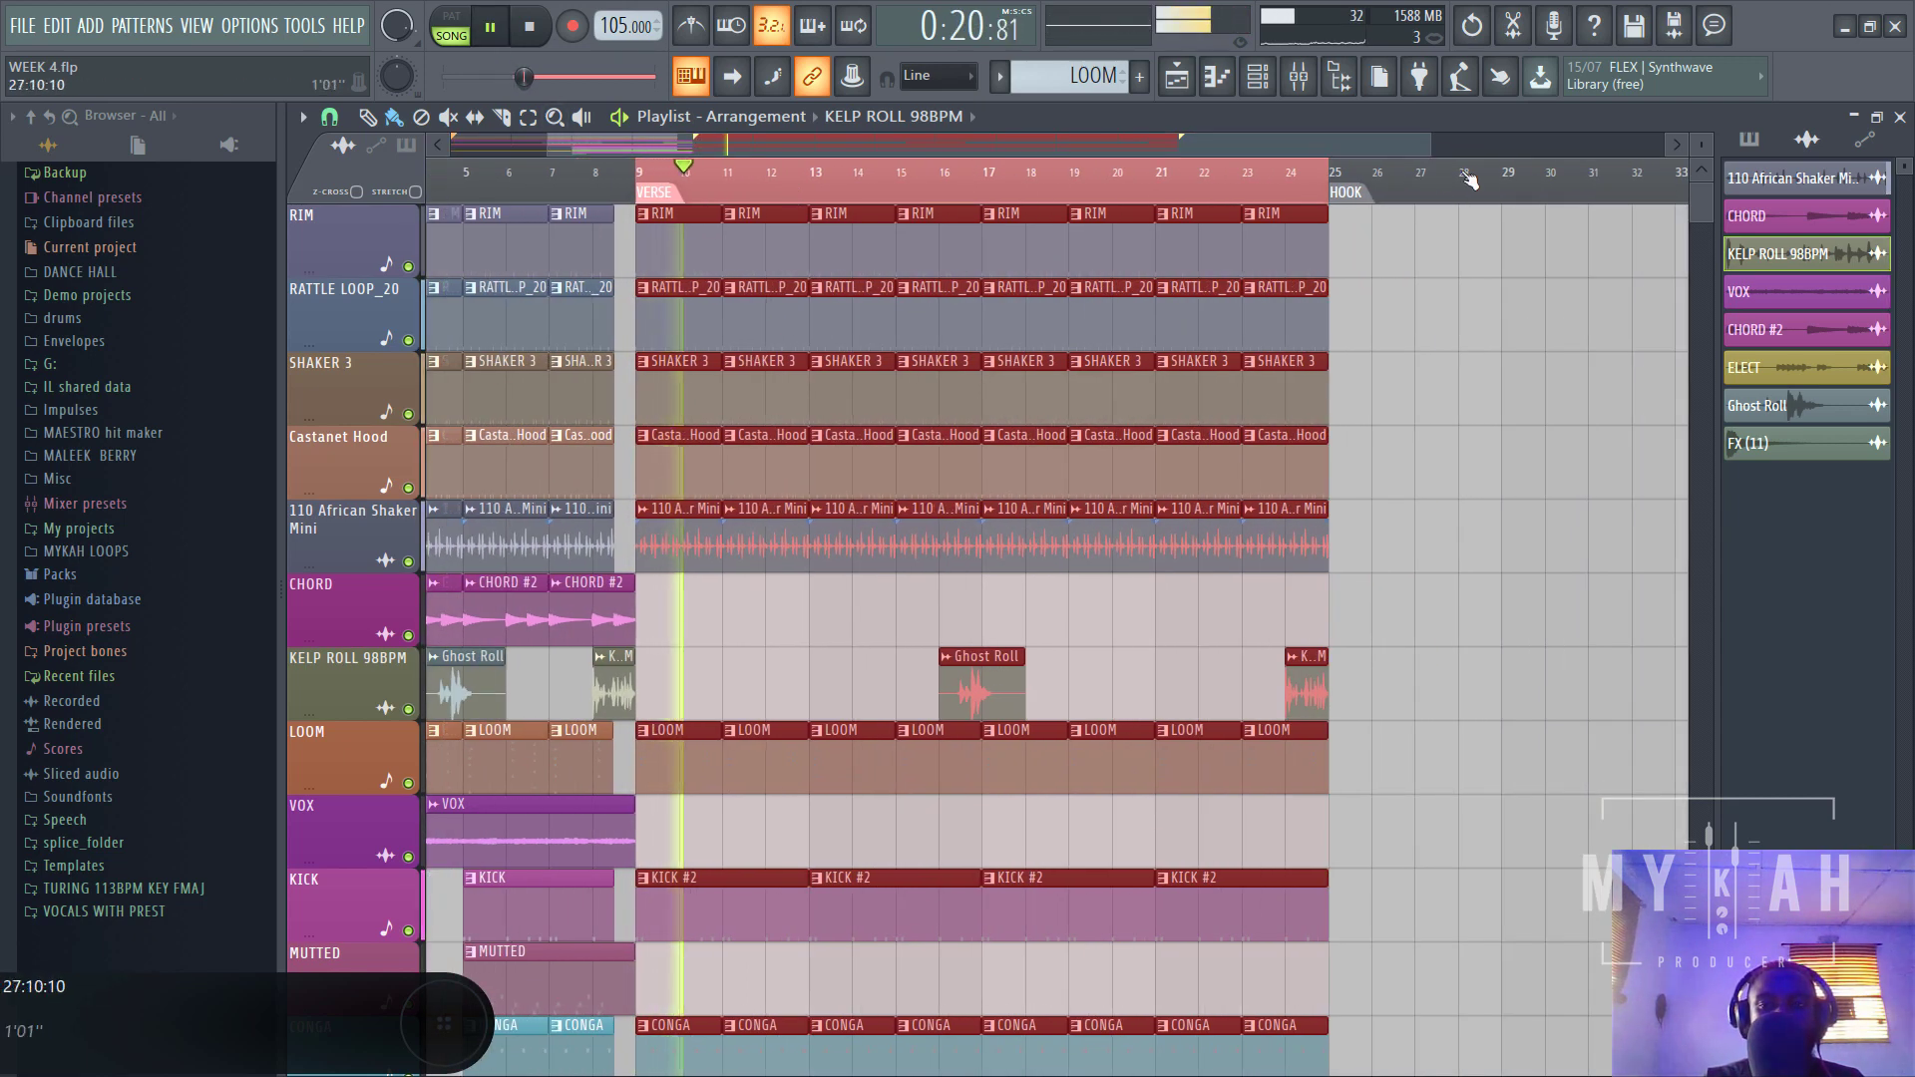
scroll(1501, 370, "down", 5)
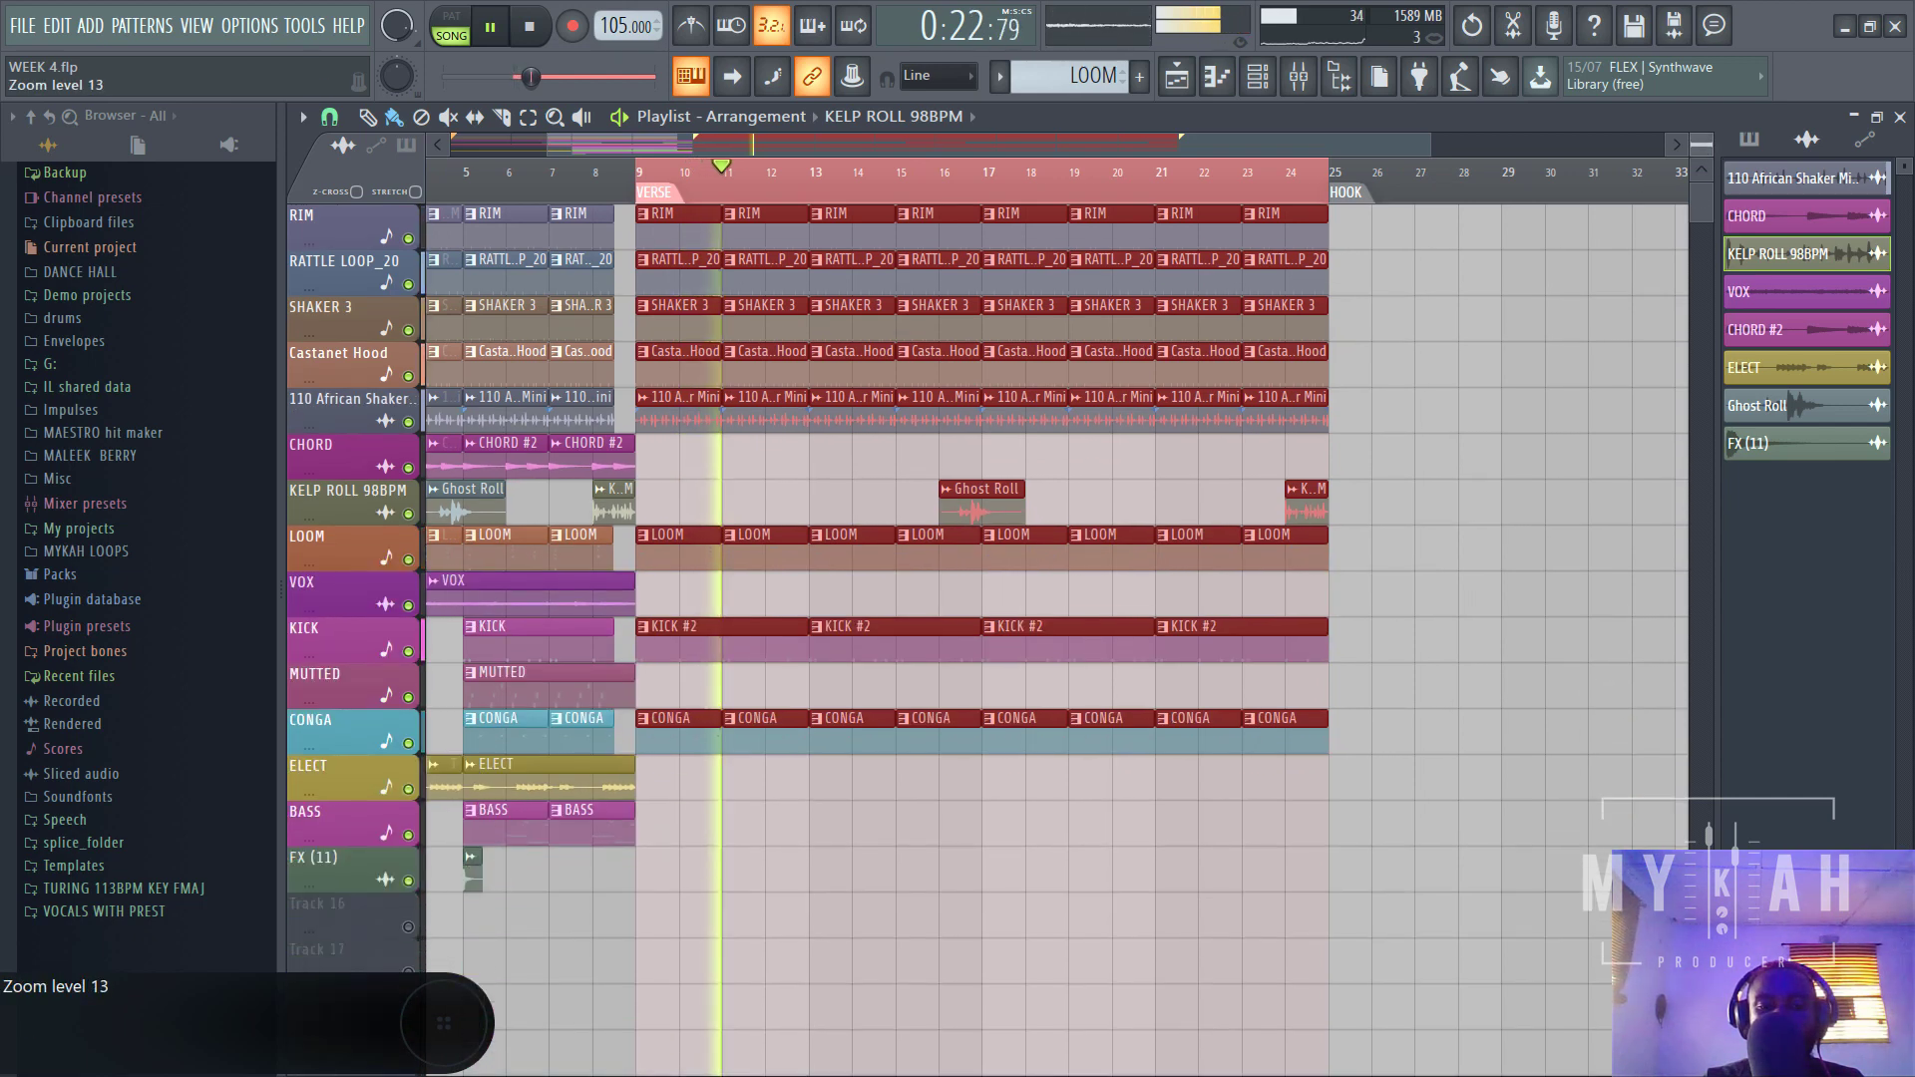
- Clear the clip selection, place an FX (11) clip at bar 17 on its track, and park the playhead at bar 16
right_click(1463, 399)
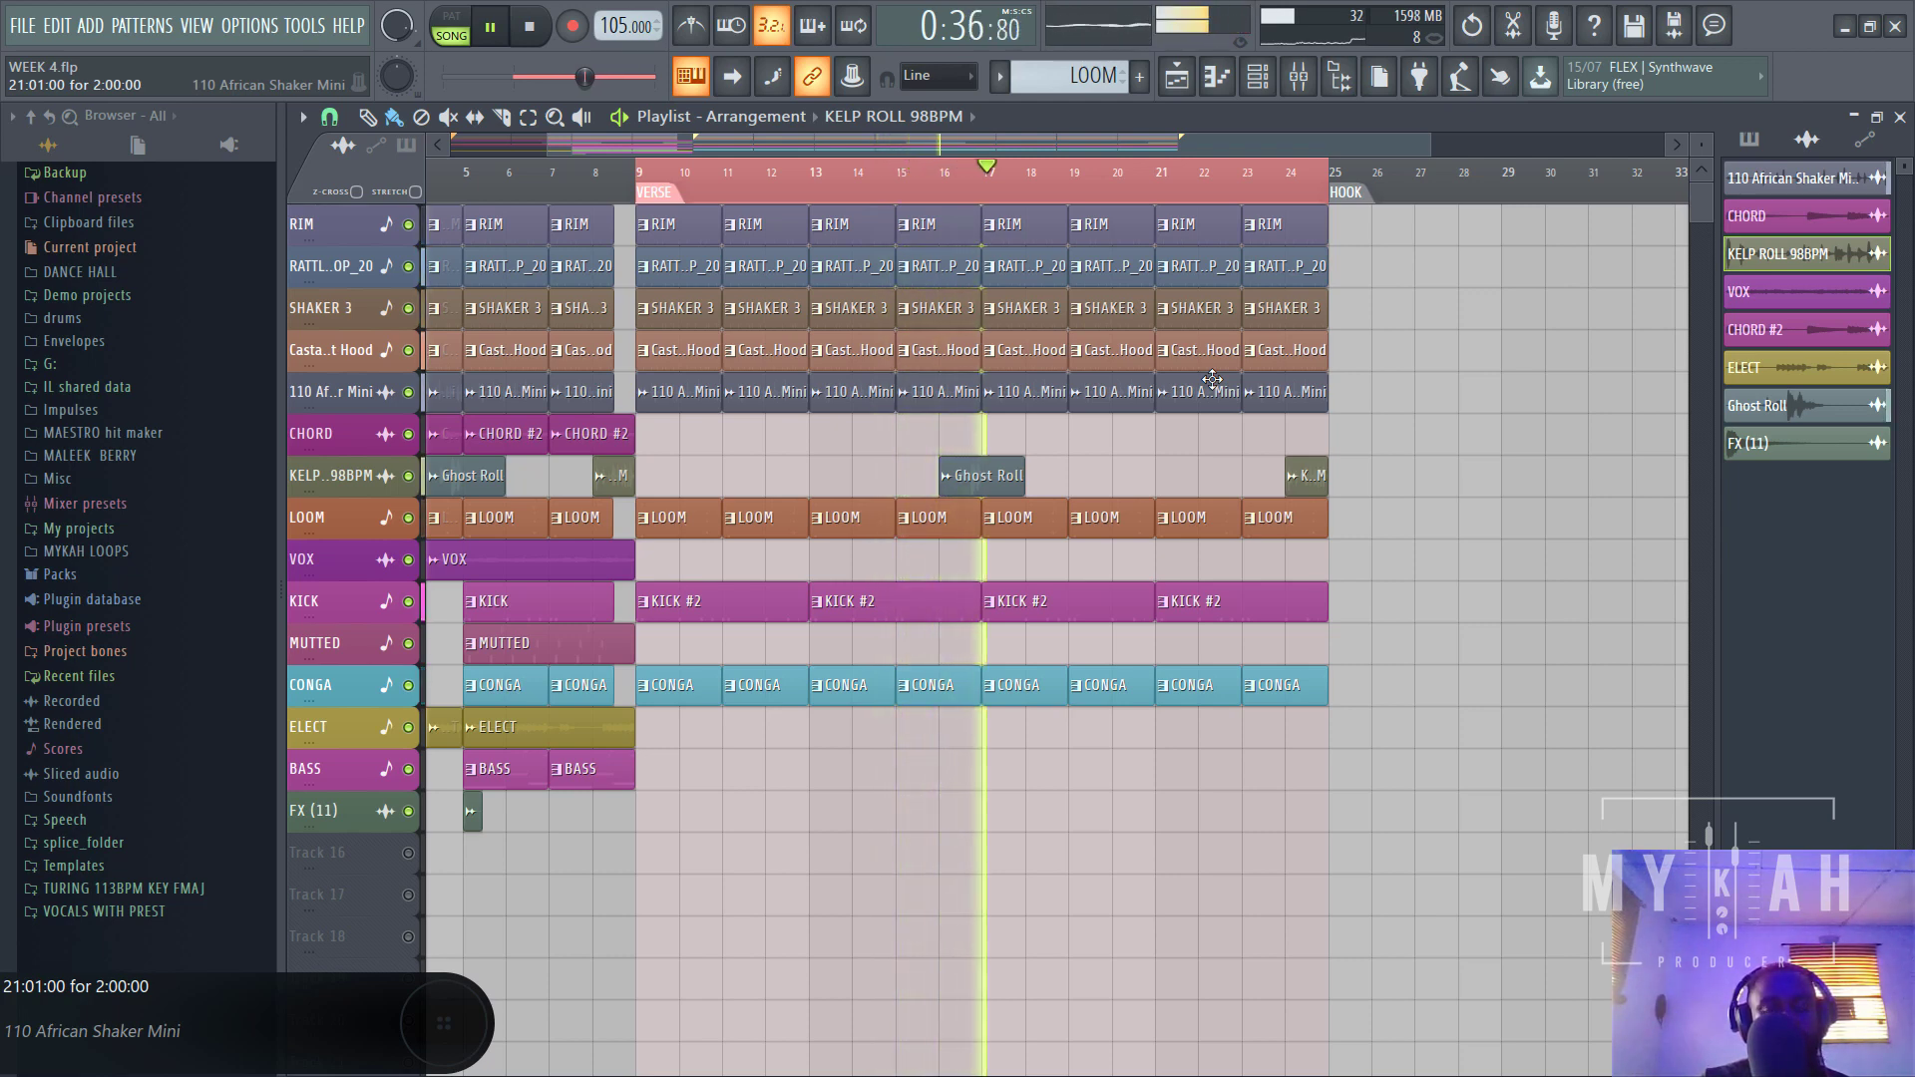
scroll(1055, 197, "down", 3)
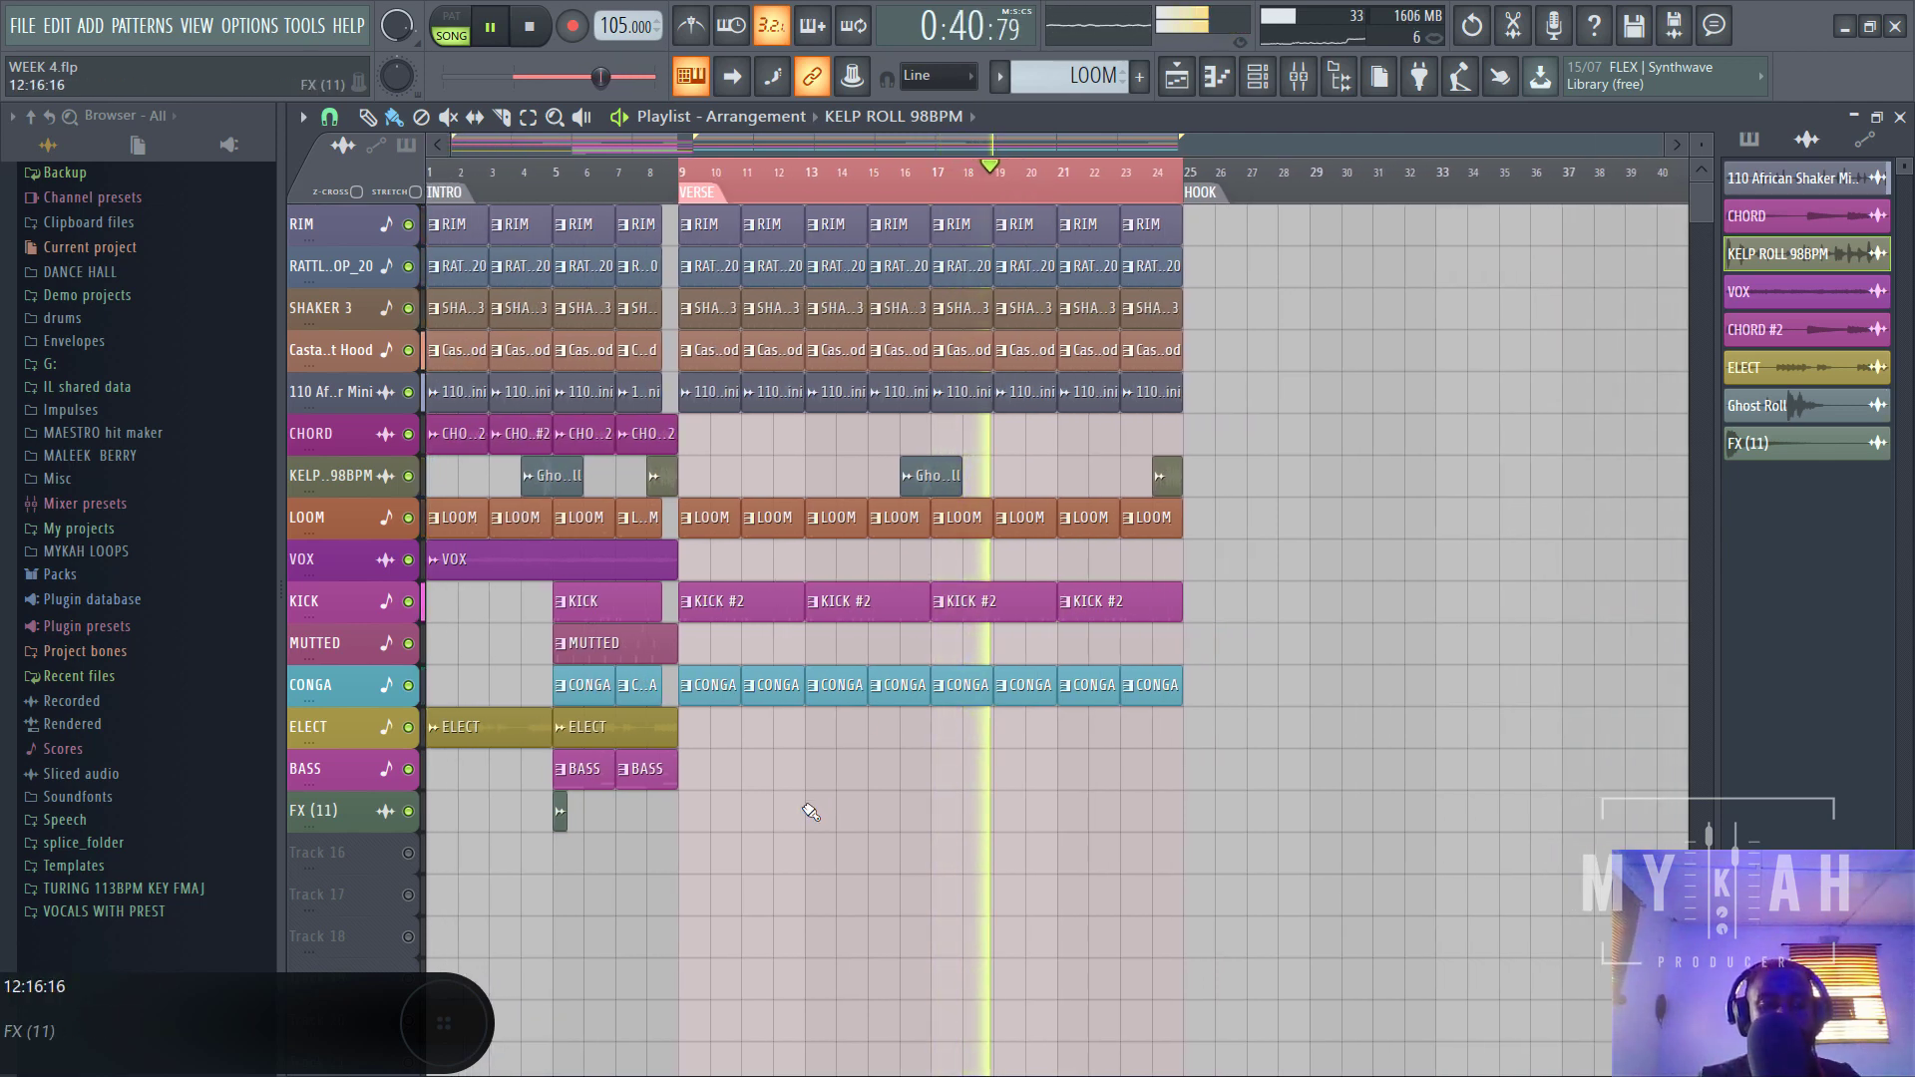
key("space")
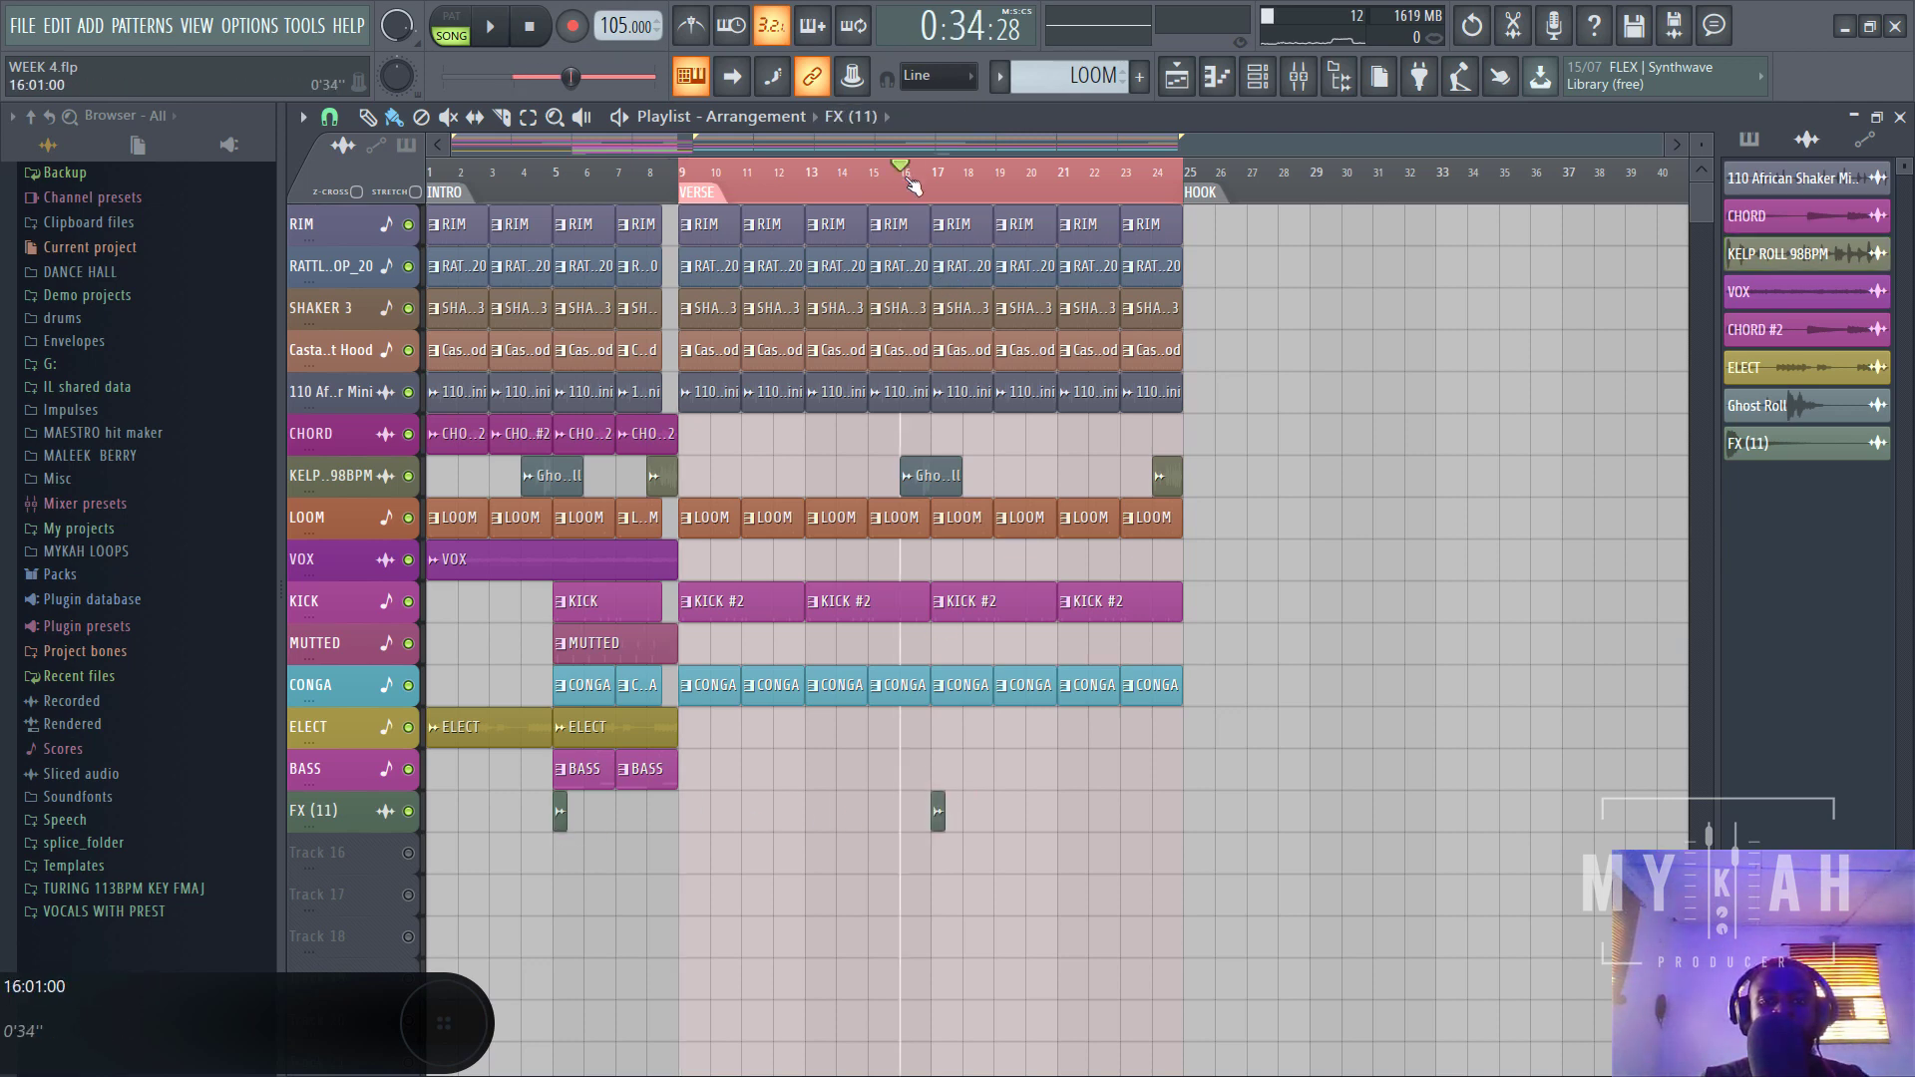
- Play the verse from bar 16 to hear the FX clip at bar 17, and stop playback
key("space")
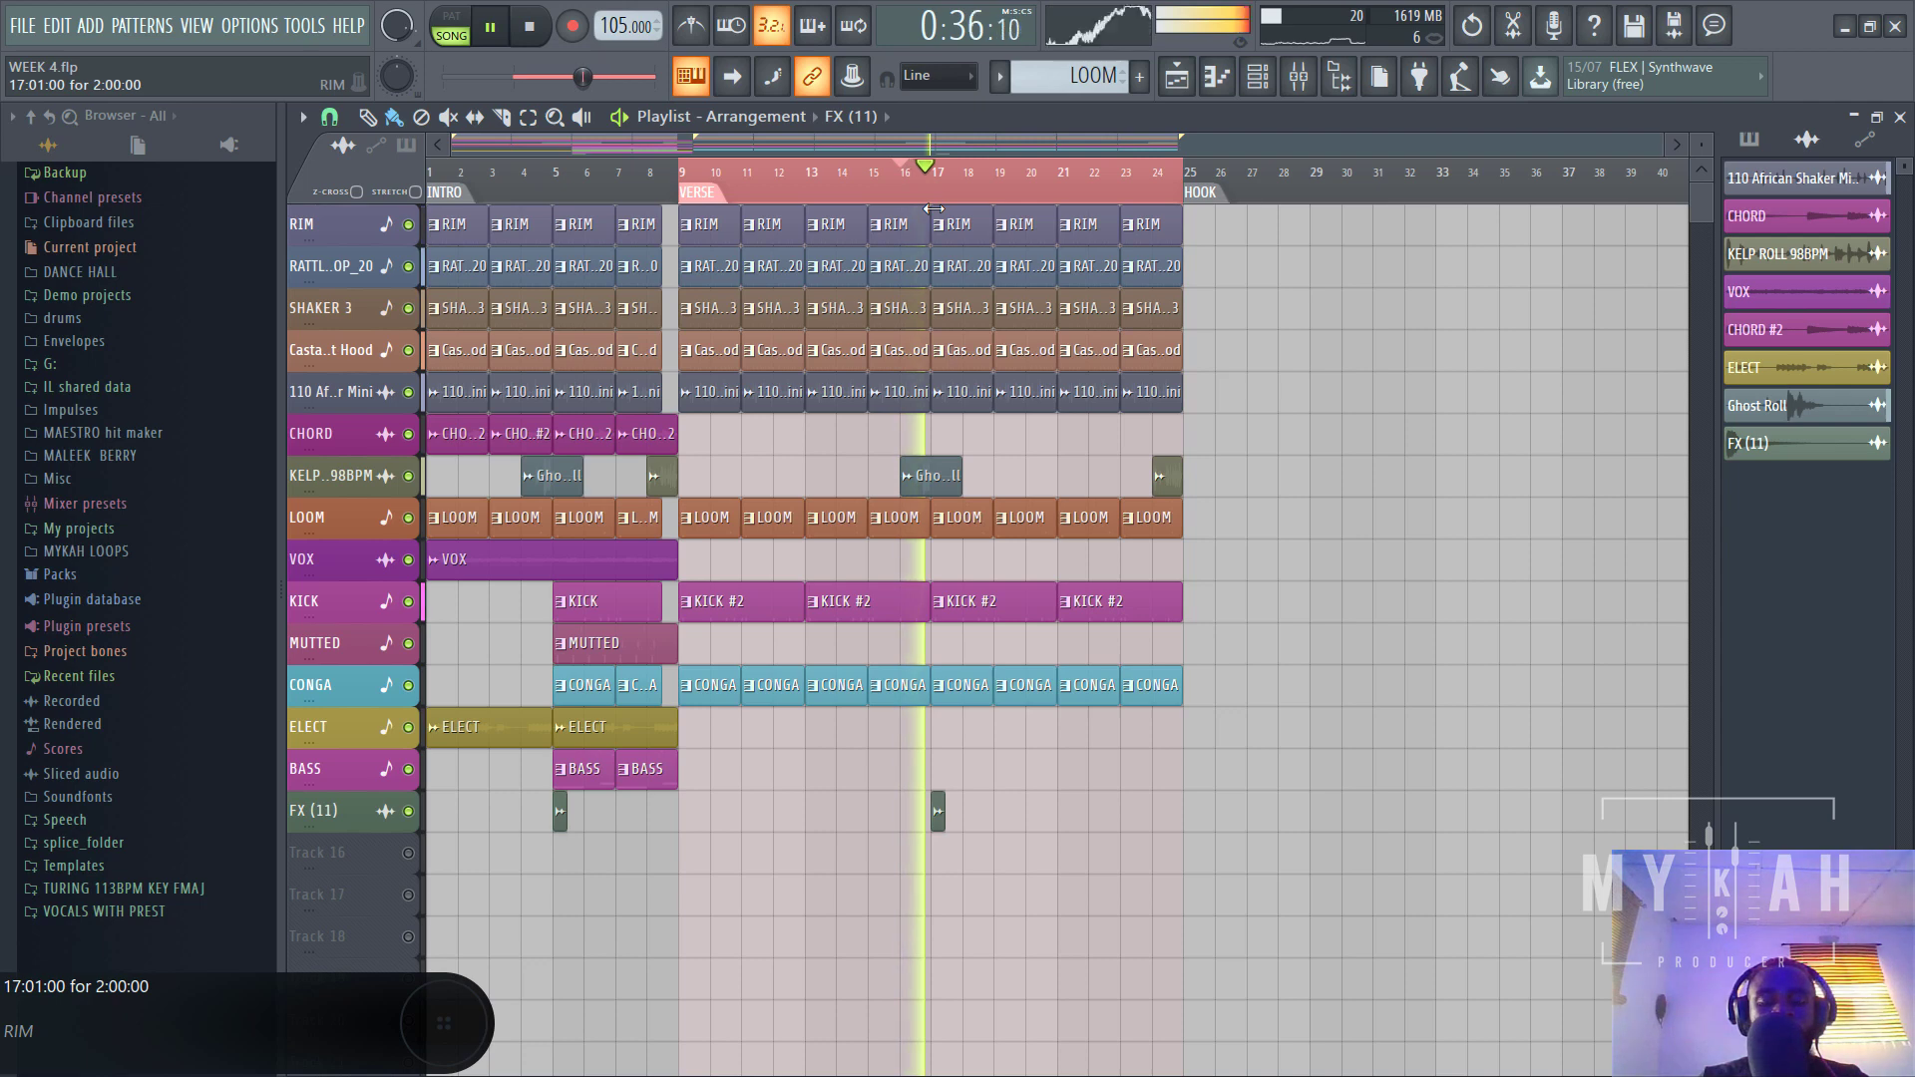
scroll(943, 197, "up", 2)
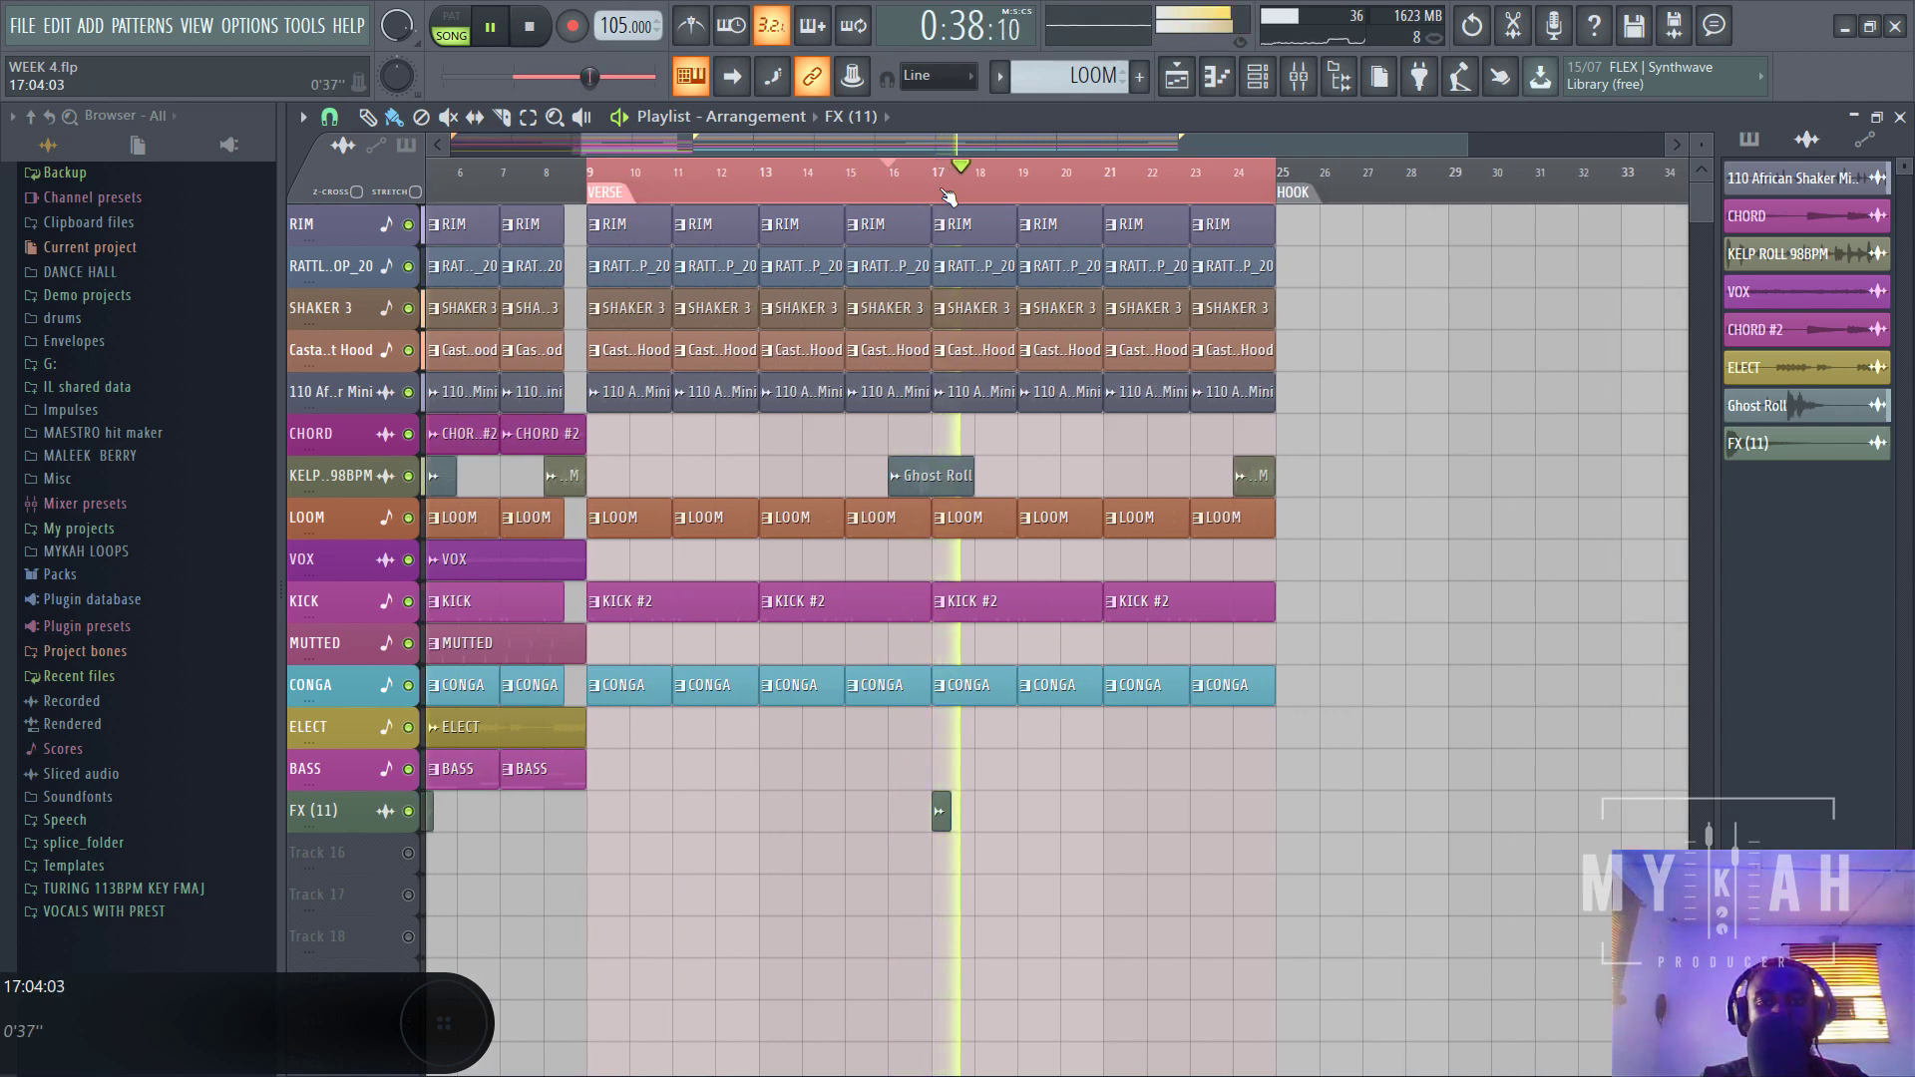
scroll(938, 197, "down", 2)
key("space")
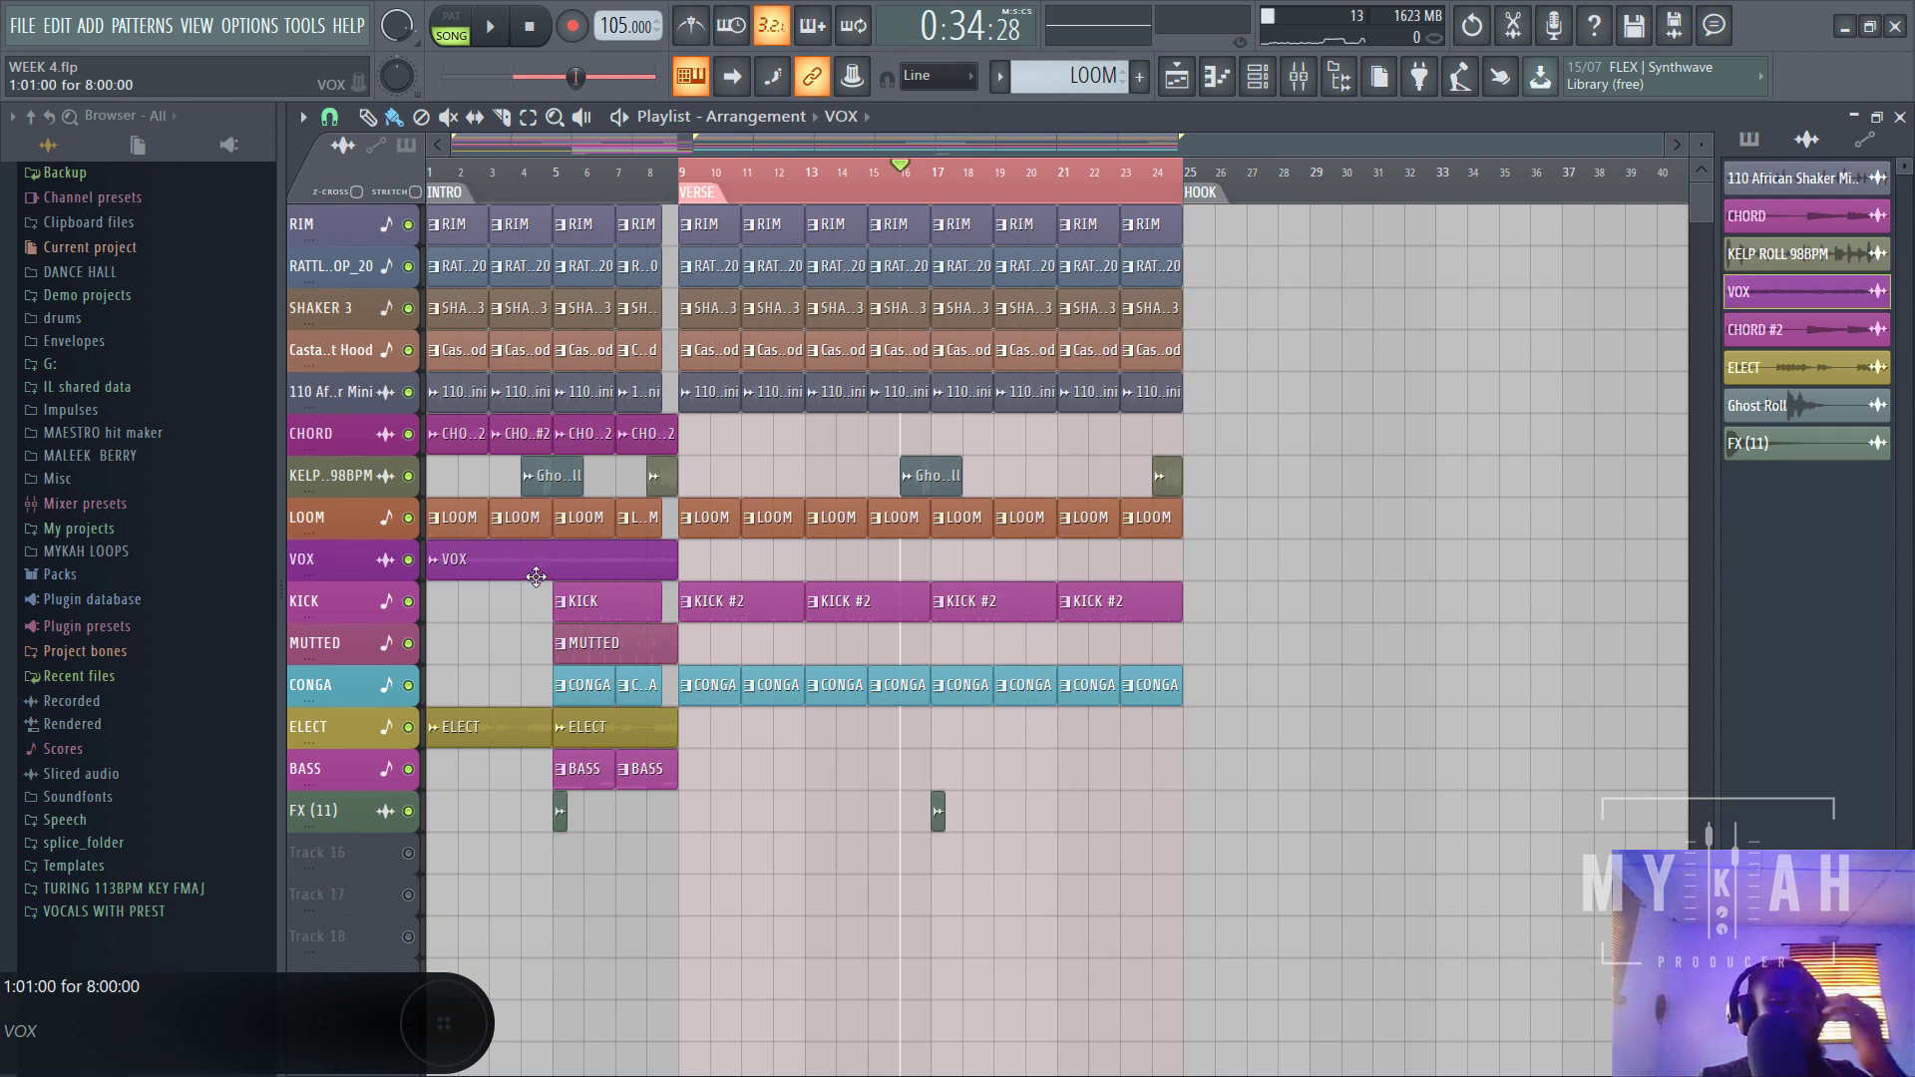
- Fill the verse on the VOX track with clips at bars 9 and 17, and play the verse from its start
left_click(703, 570)
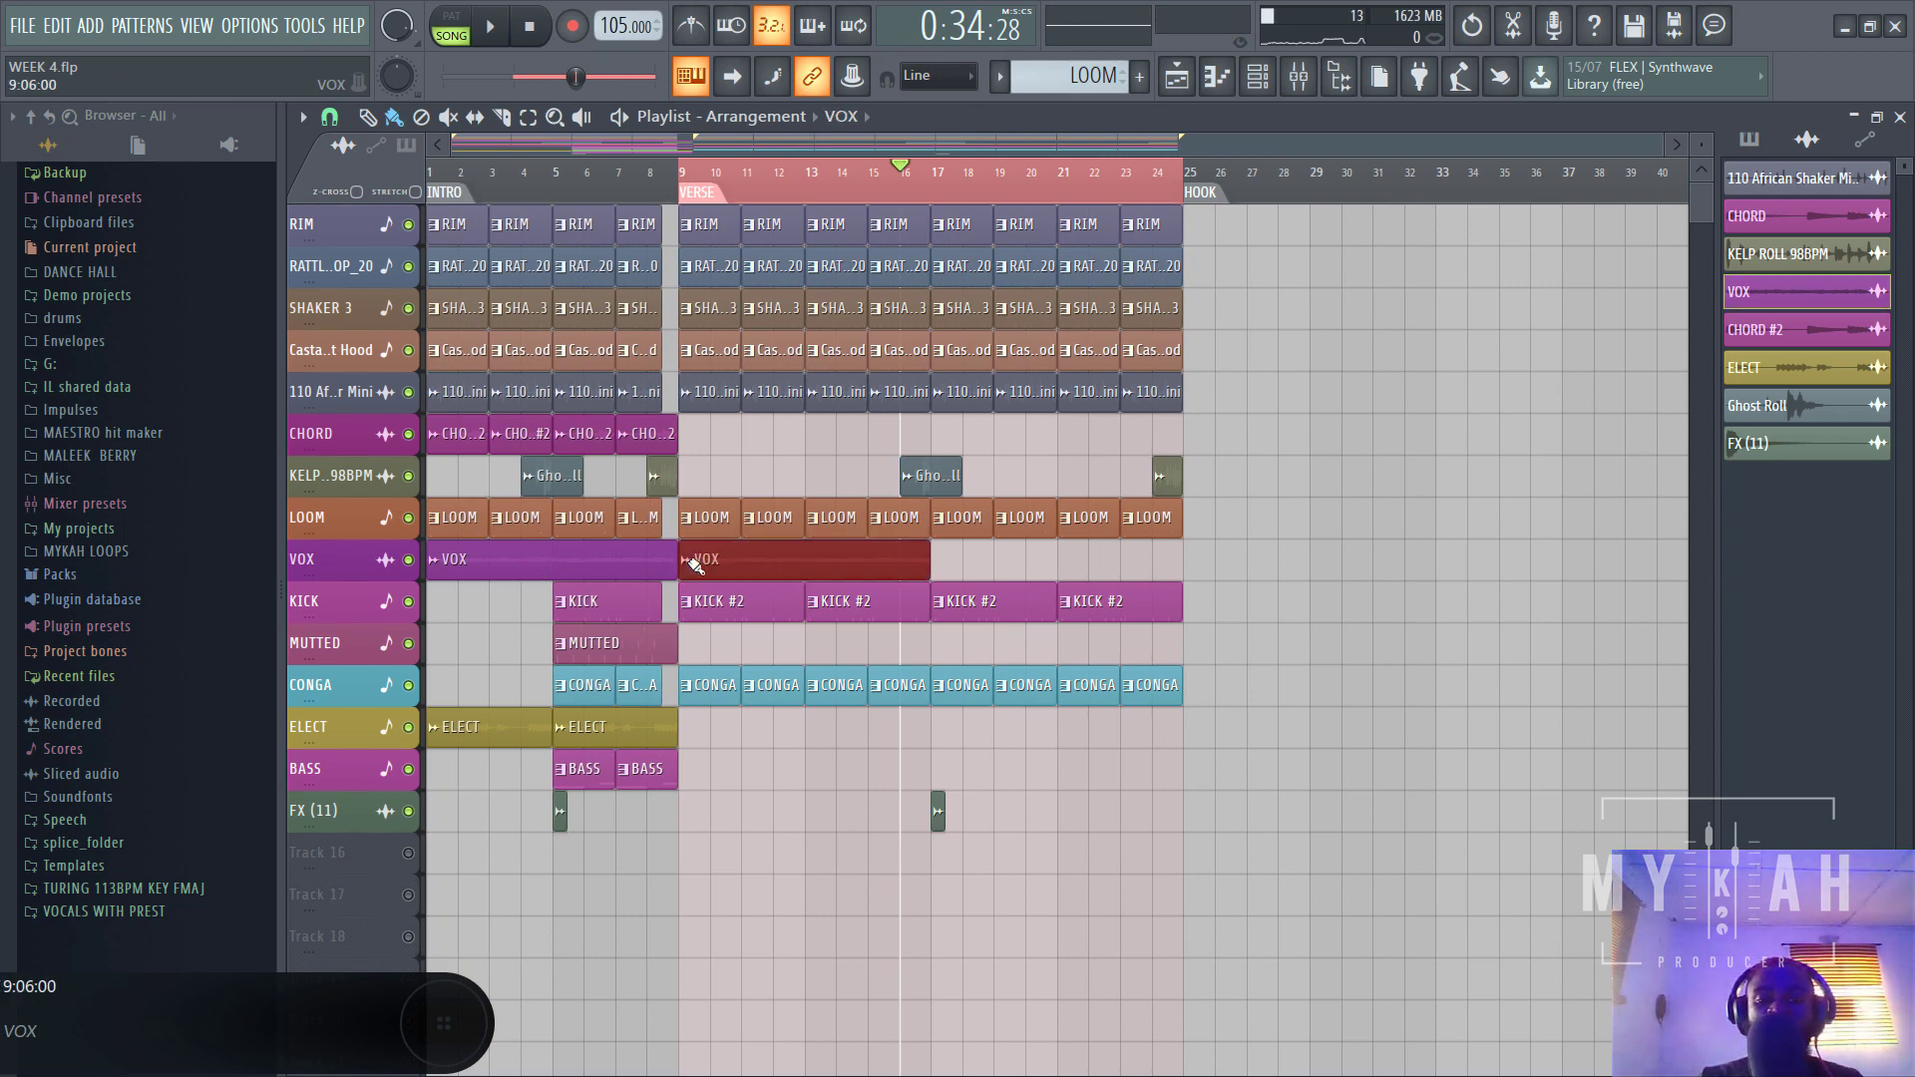
left_click(946, 568)
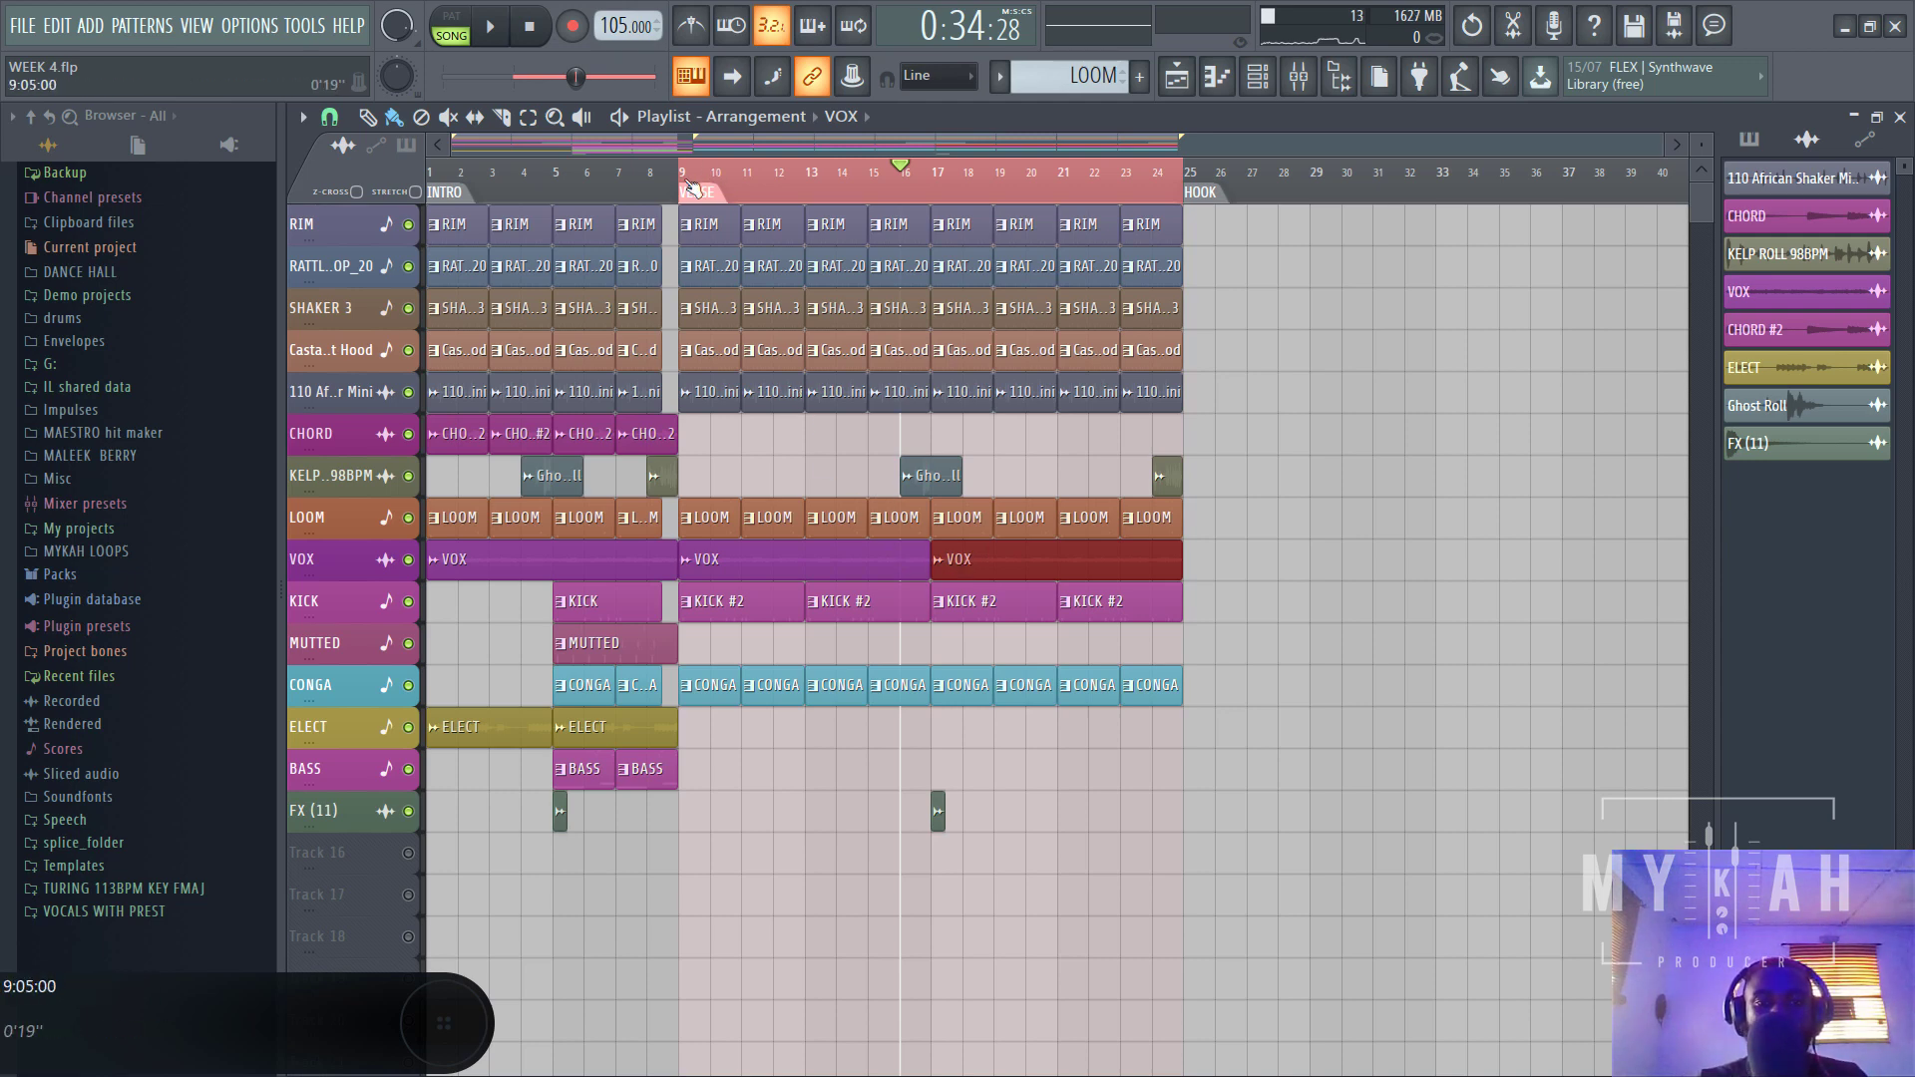
key("space")
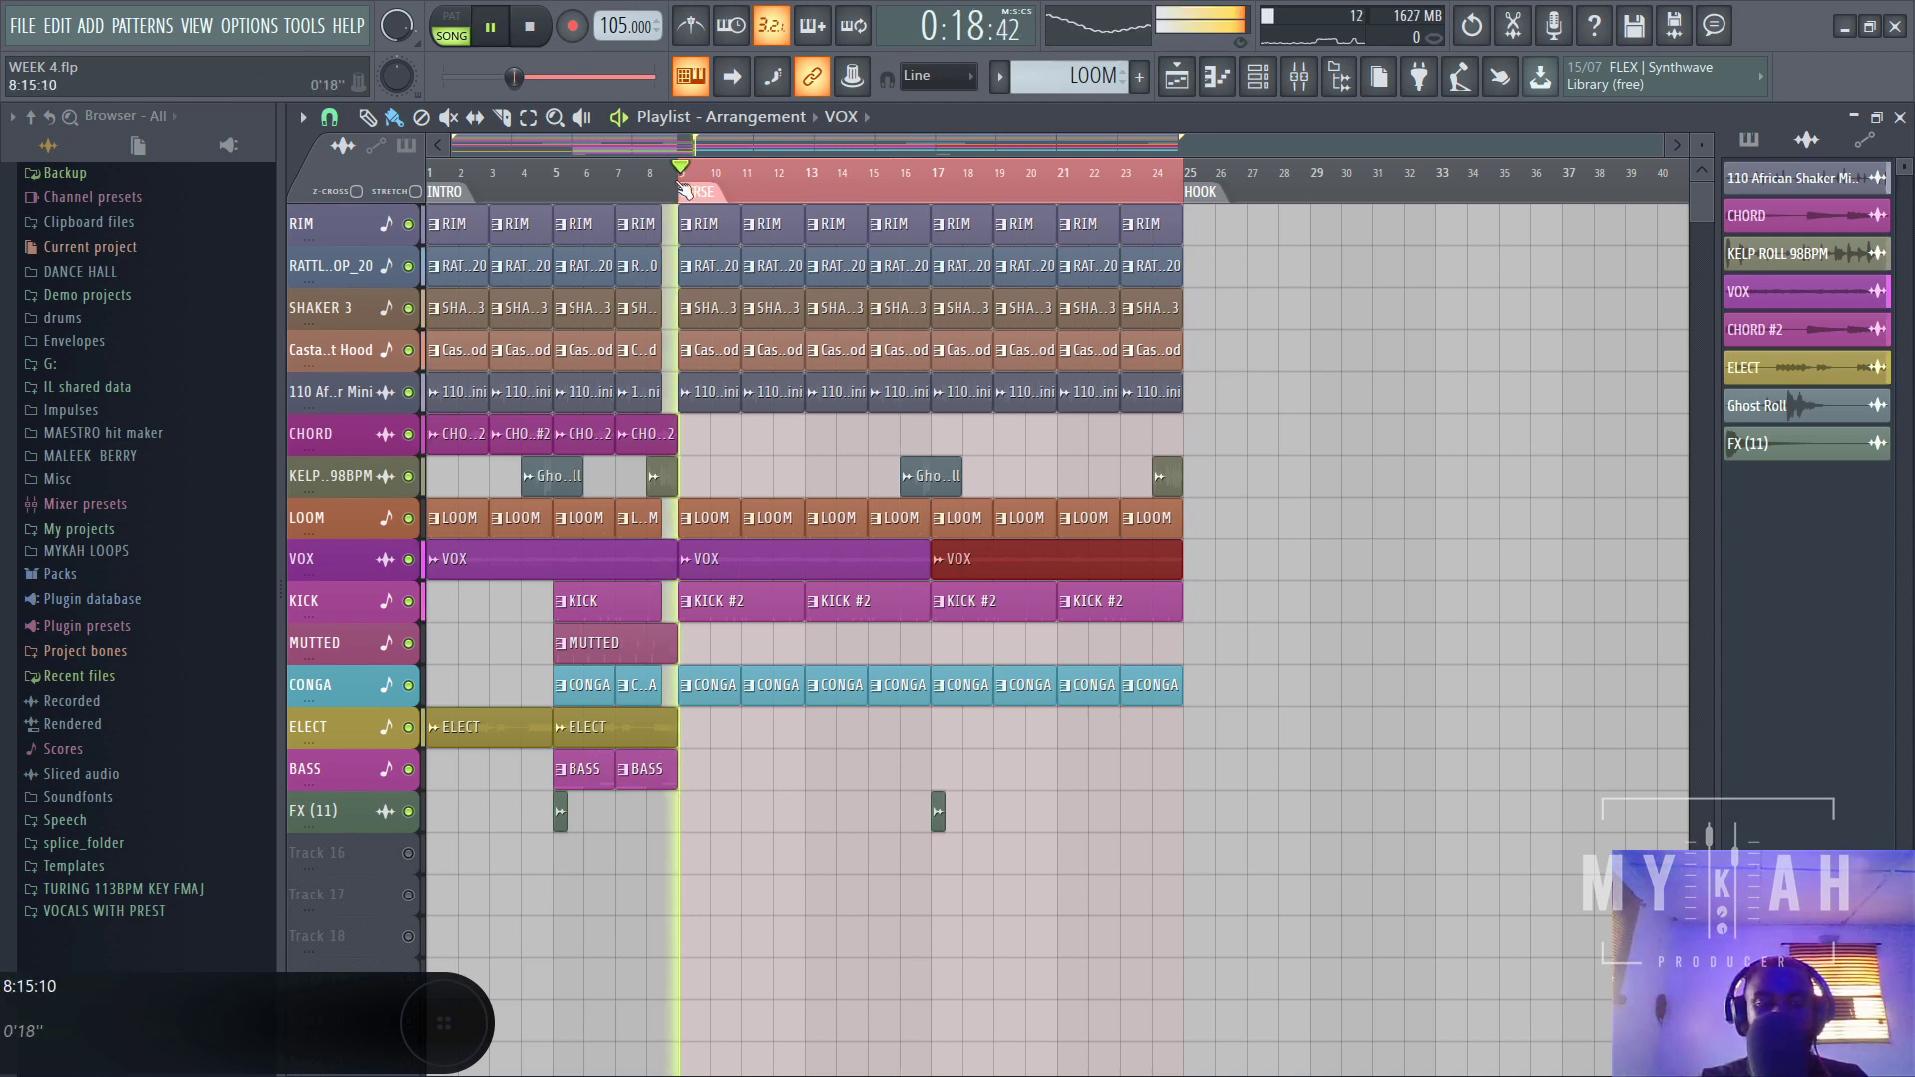
left_click_drag(1696, 147, 1698, 172)
scroll(1618, 354, "down", 3)
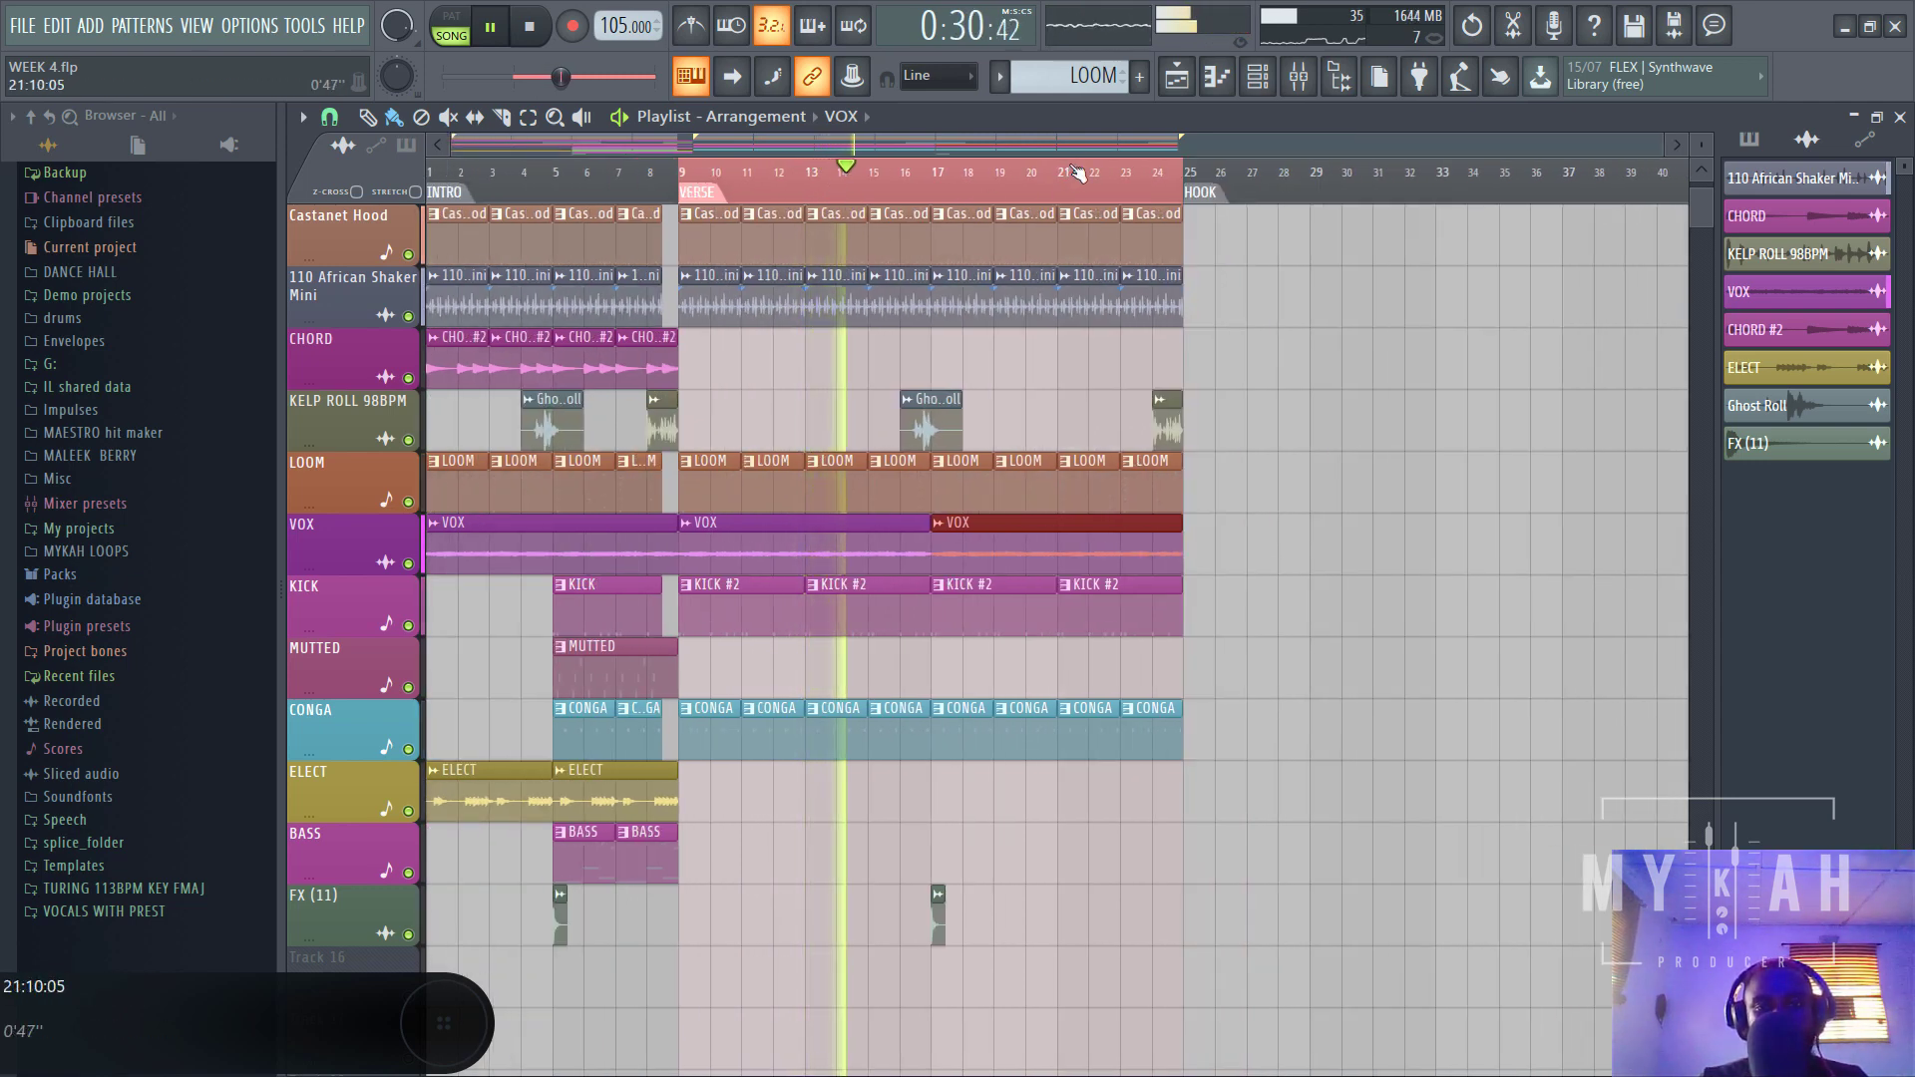
scroll(956, 190, "up", 1)
scroll(956, 189, "down", 2)
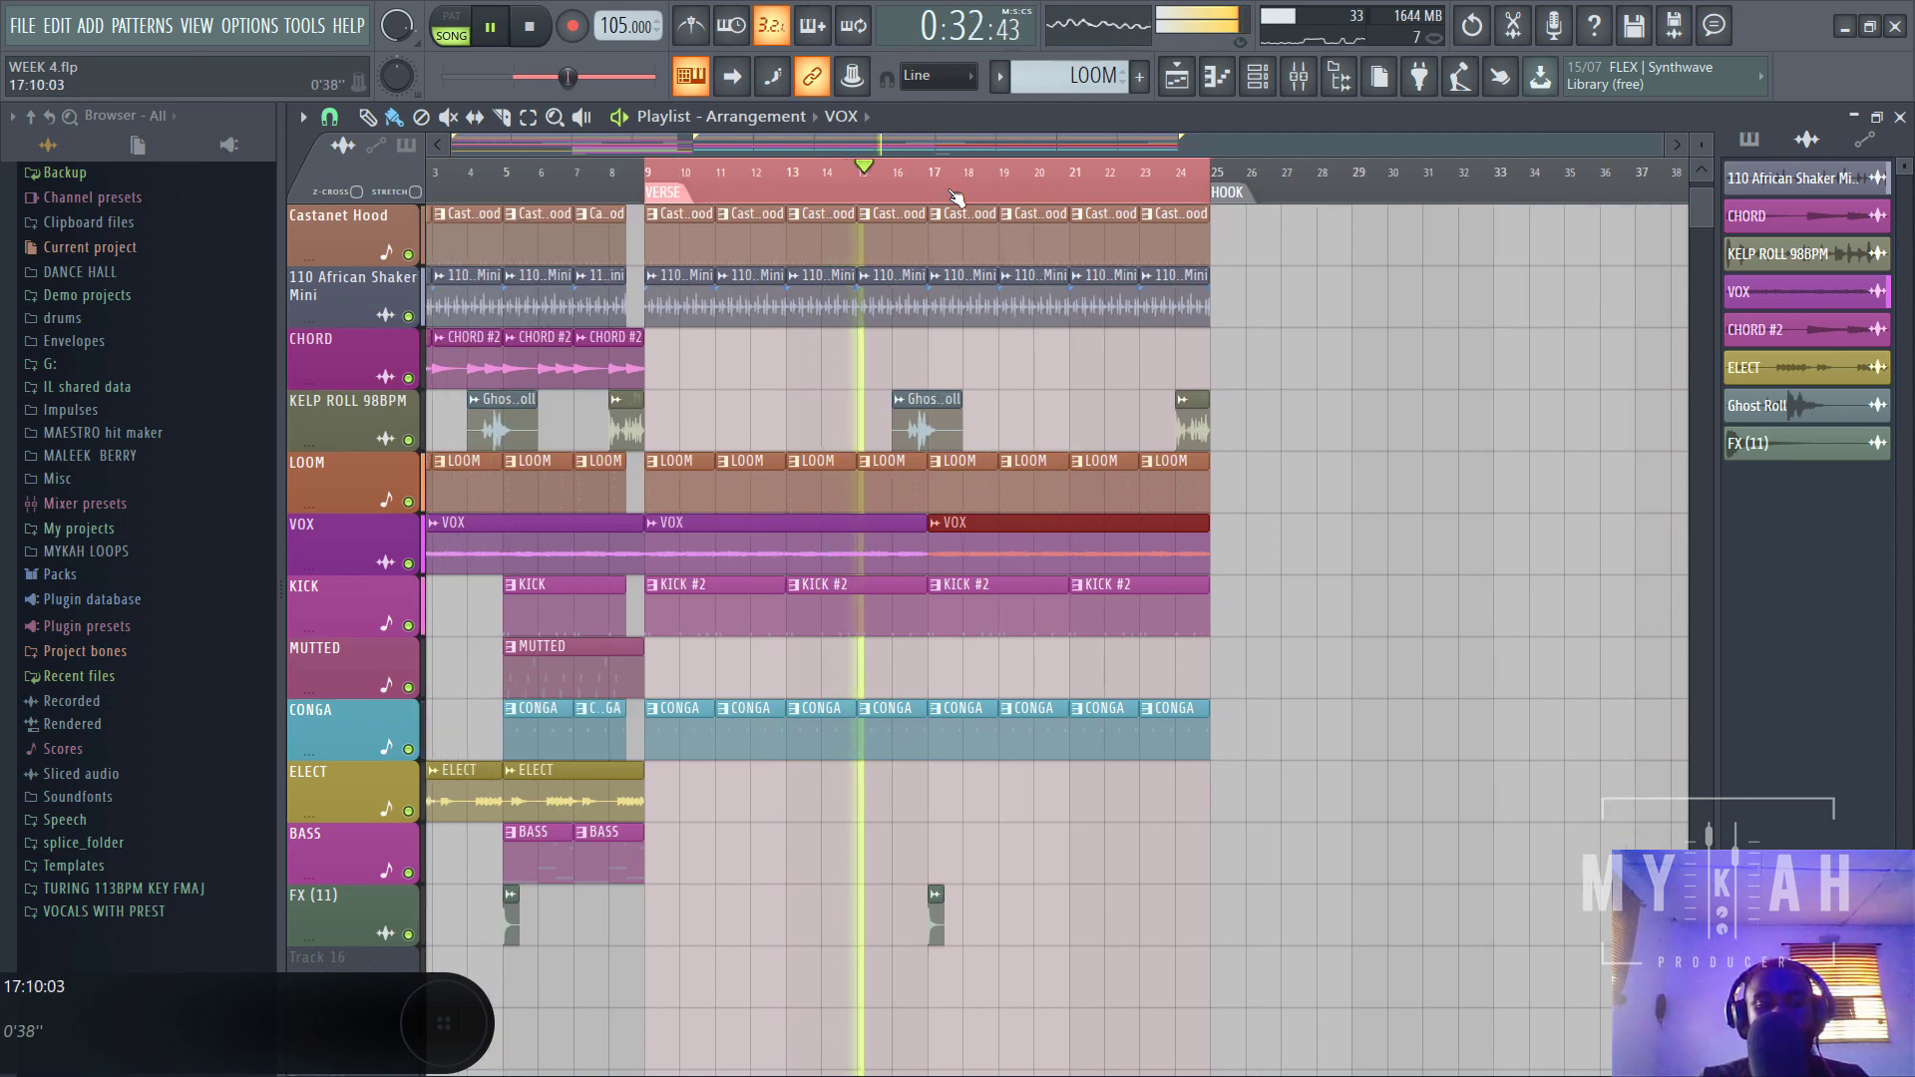
- Show the Unsorted channels in the channel rack and insert a second Nexus instrument with the GT Muted Clean 1 preset
left_click(1257, 76)
left_click(748, 216)
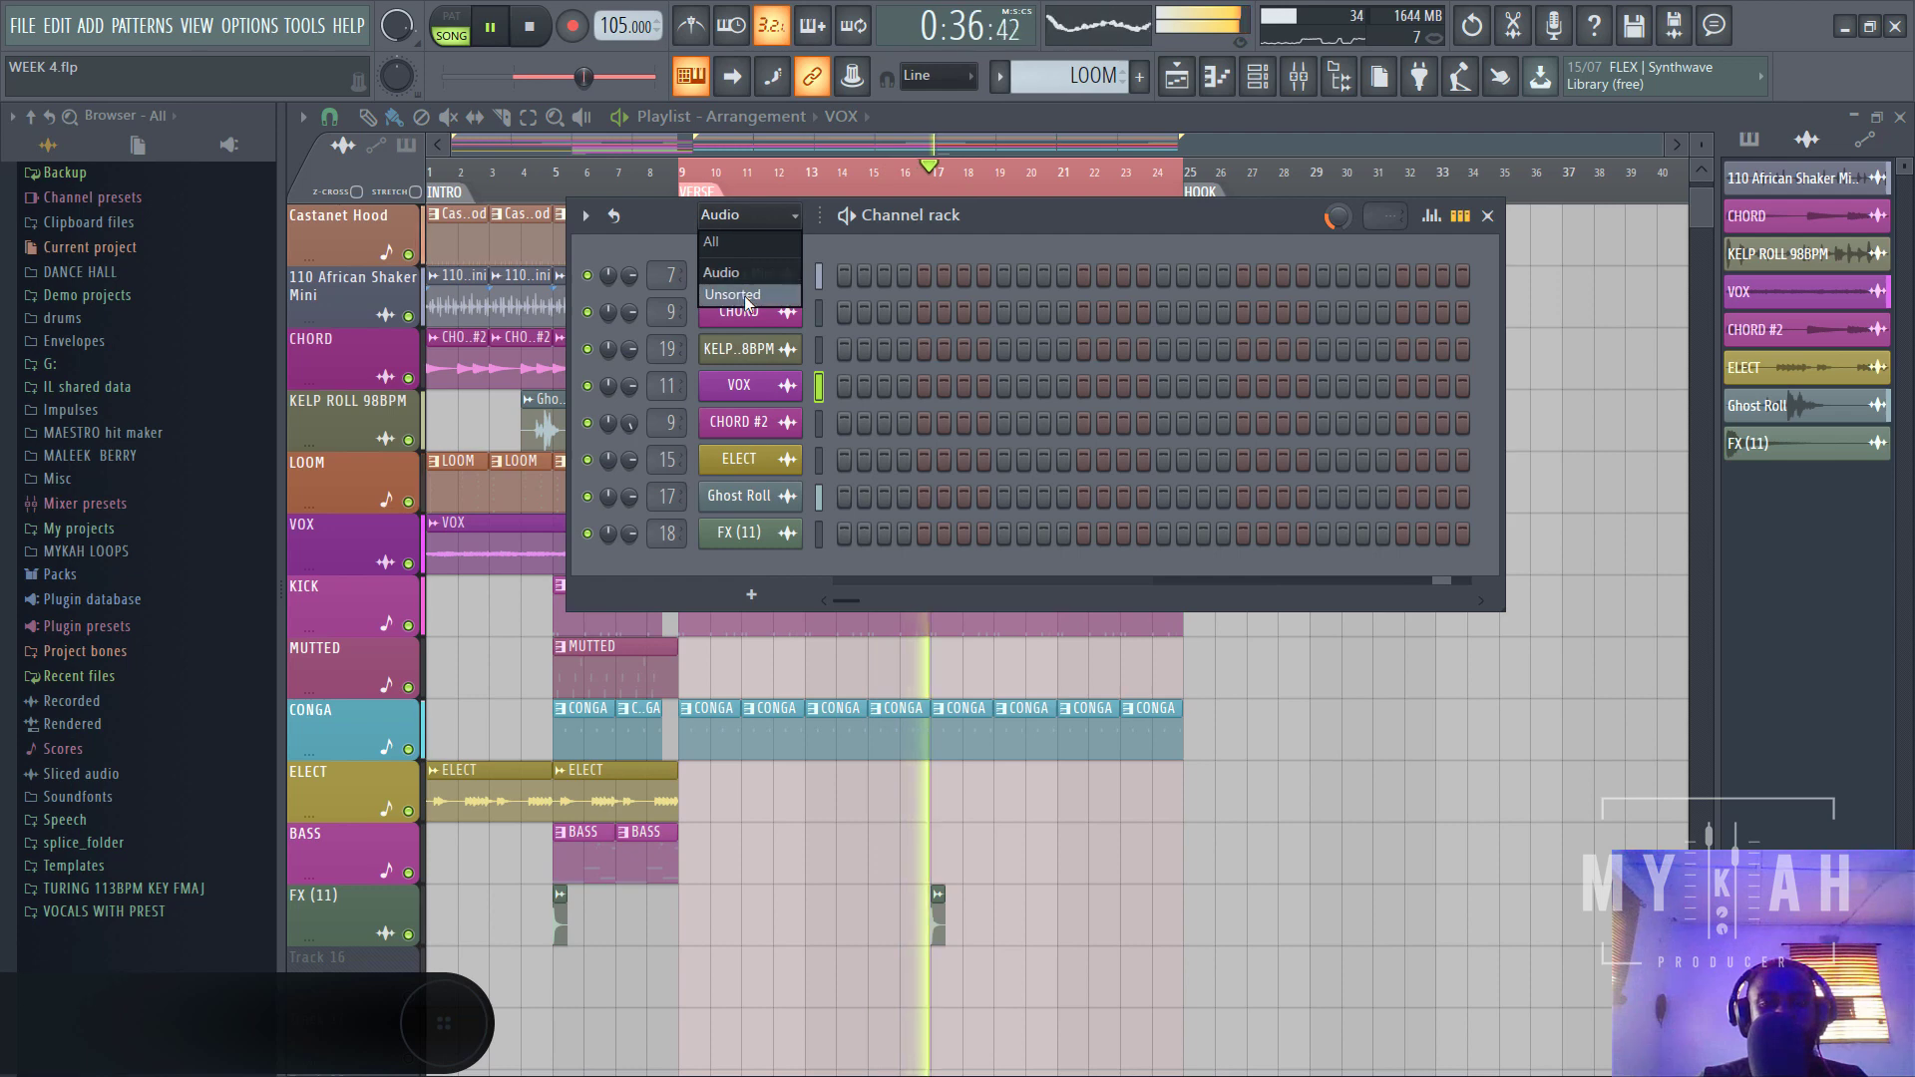
left_click(736, 294)
key("space")
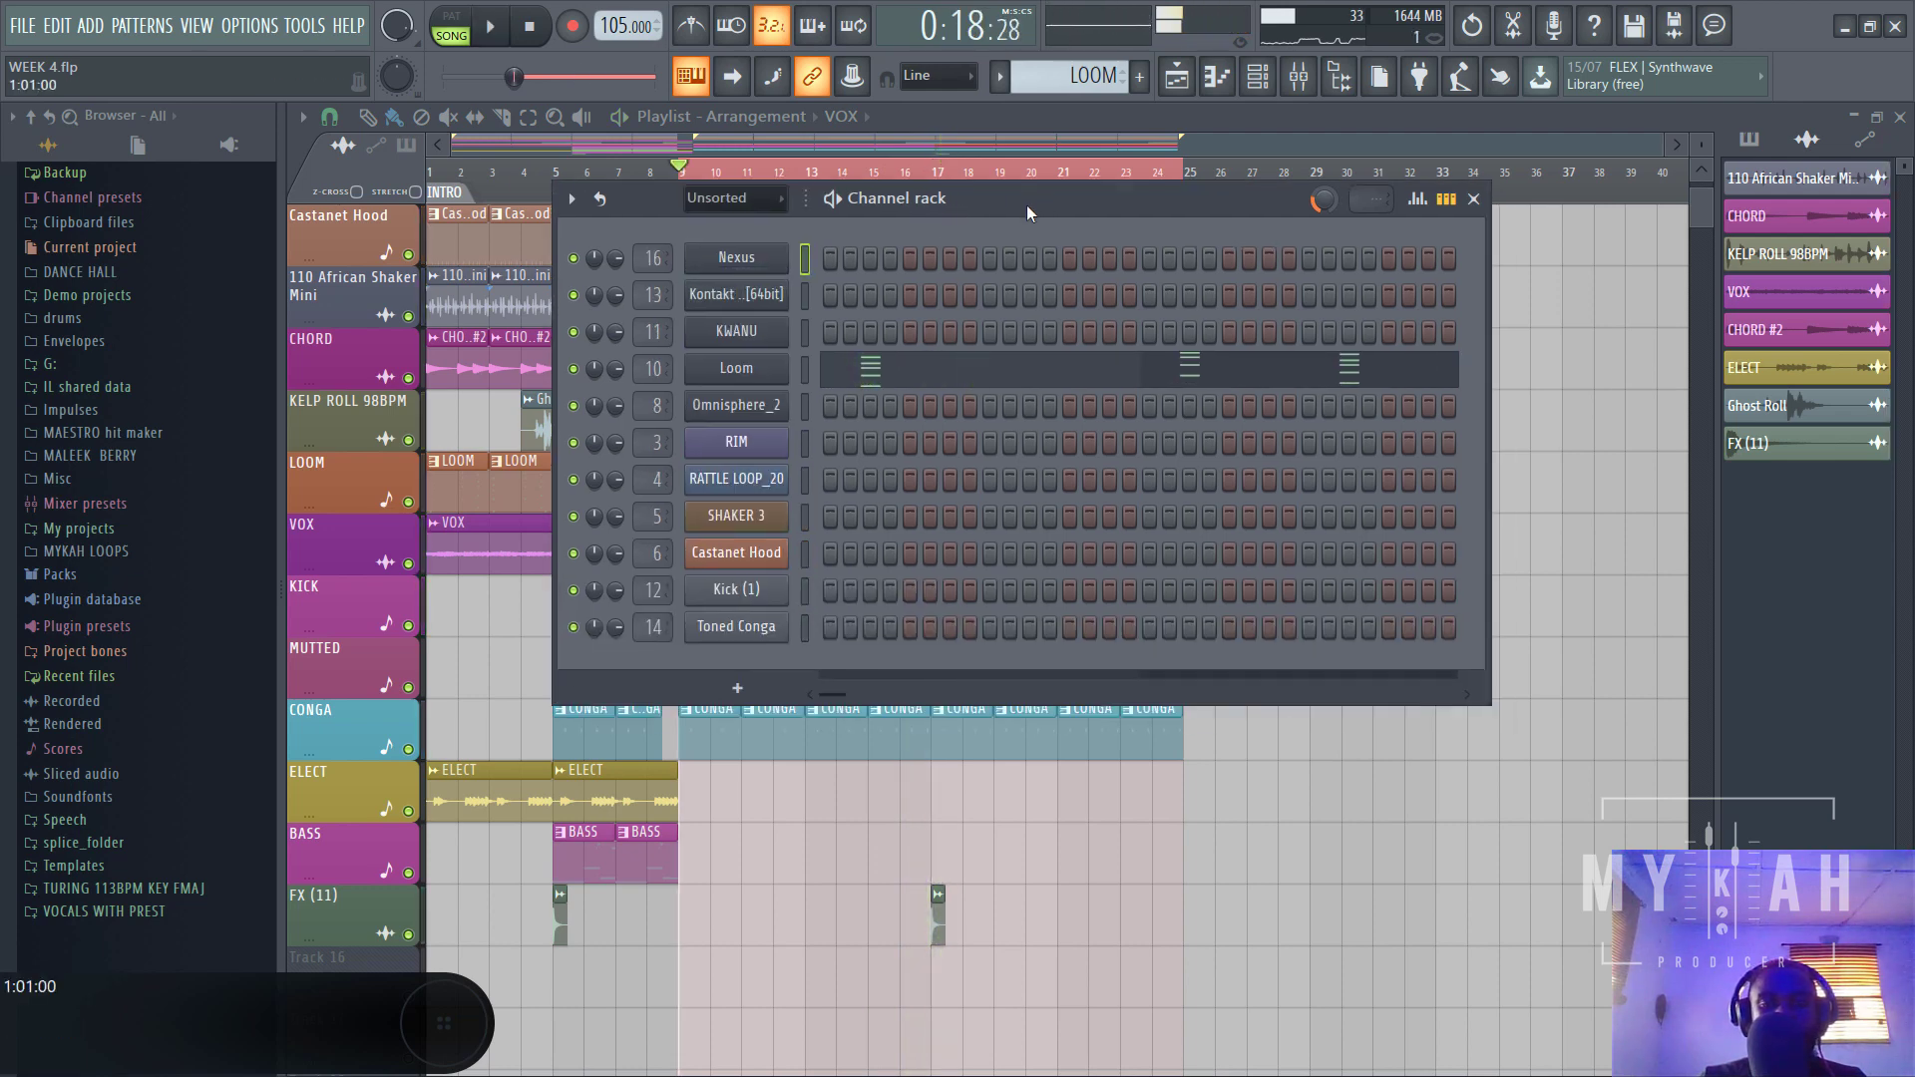
right_click(746, 258)
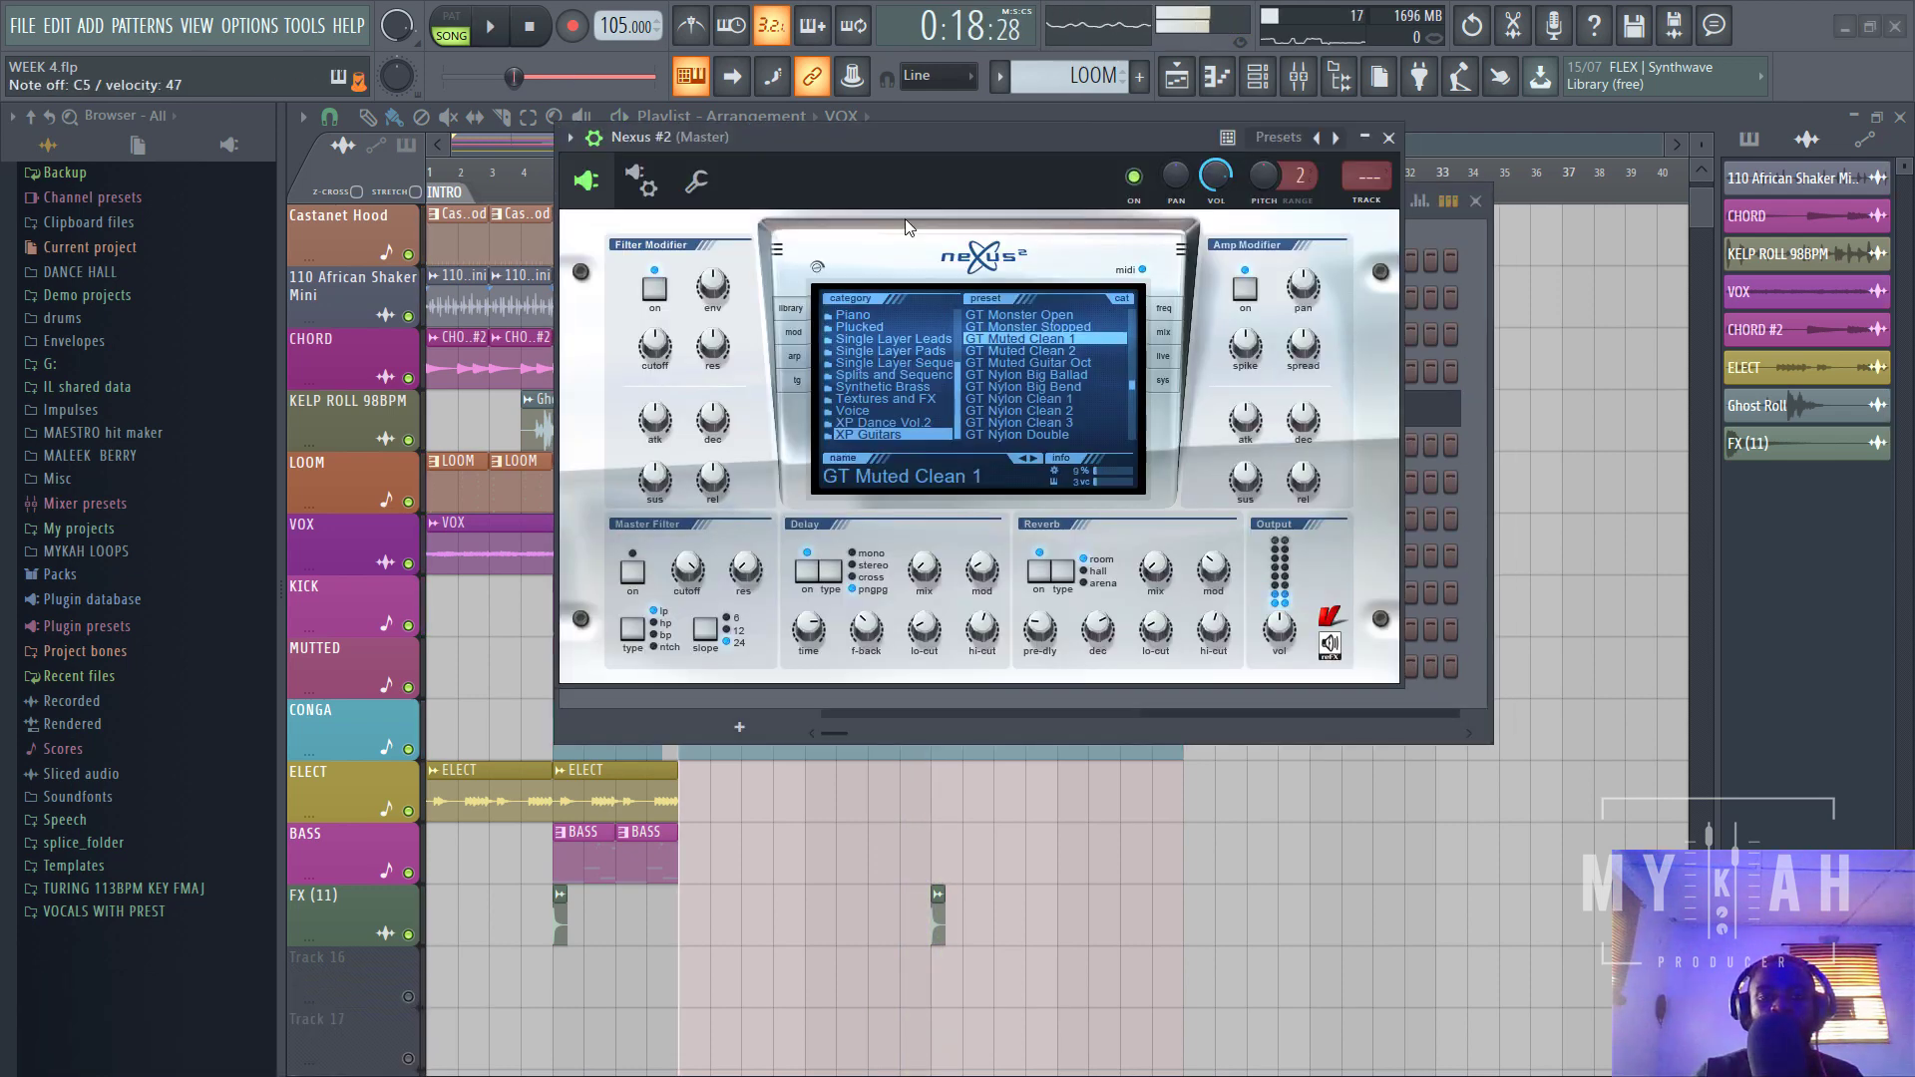
left_click_drag(903, 140, 940, 190)
left_click(846, 145)
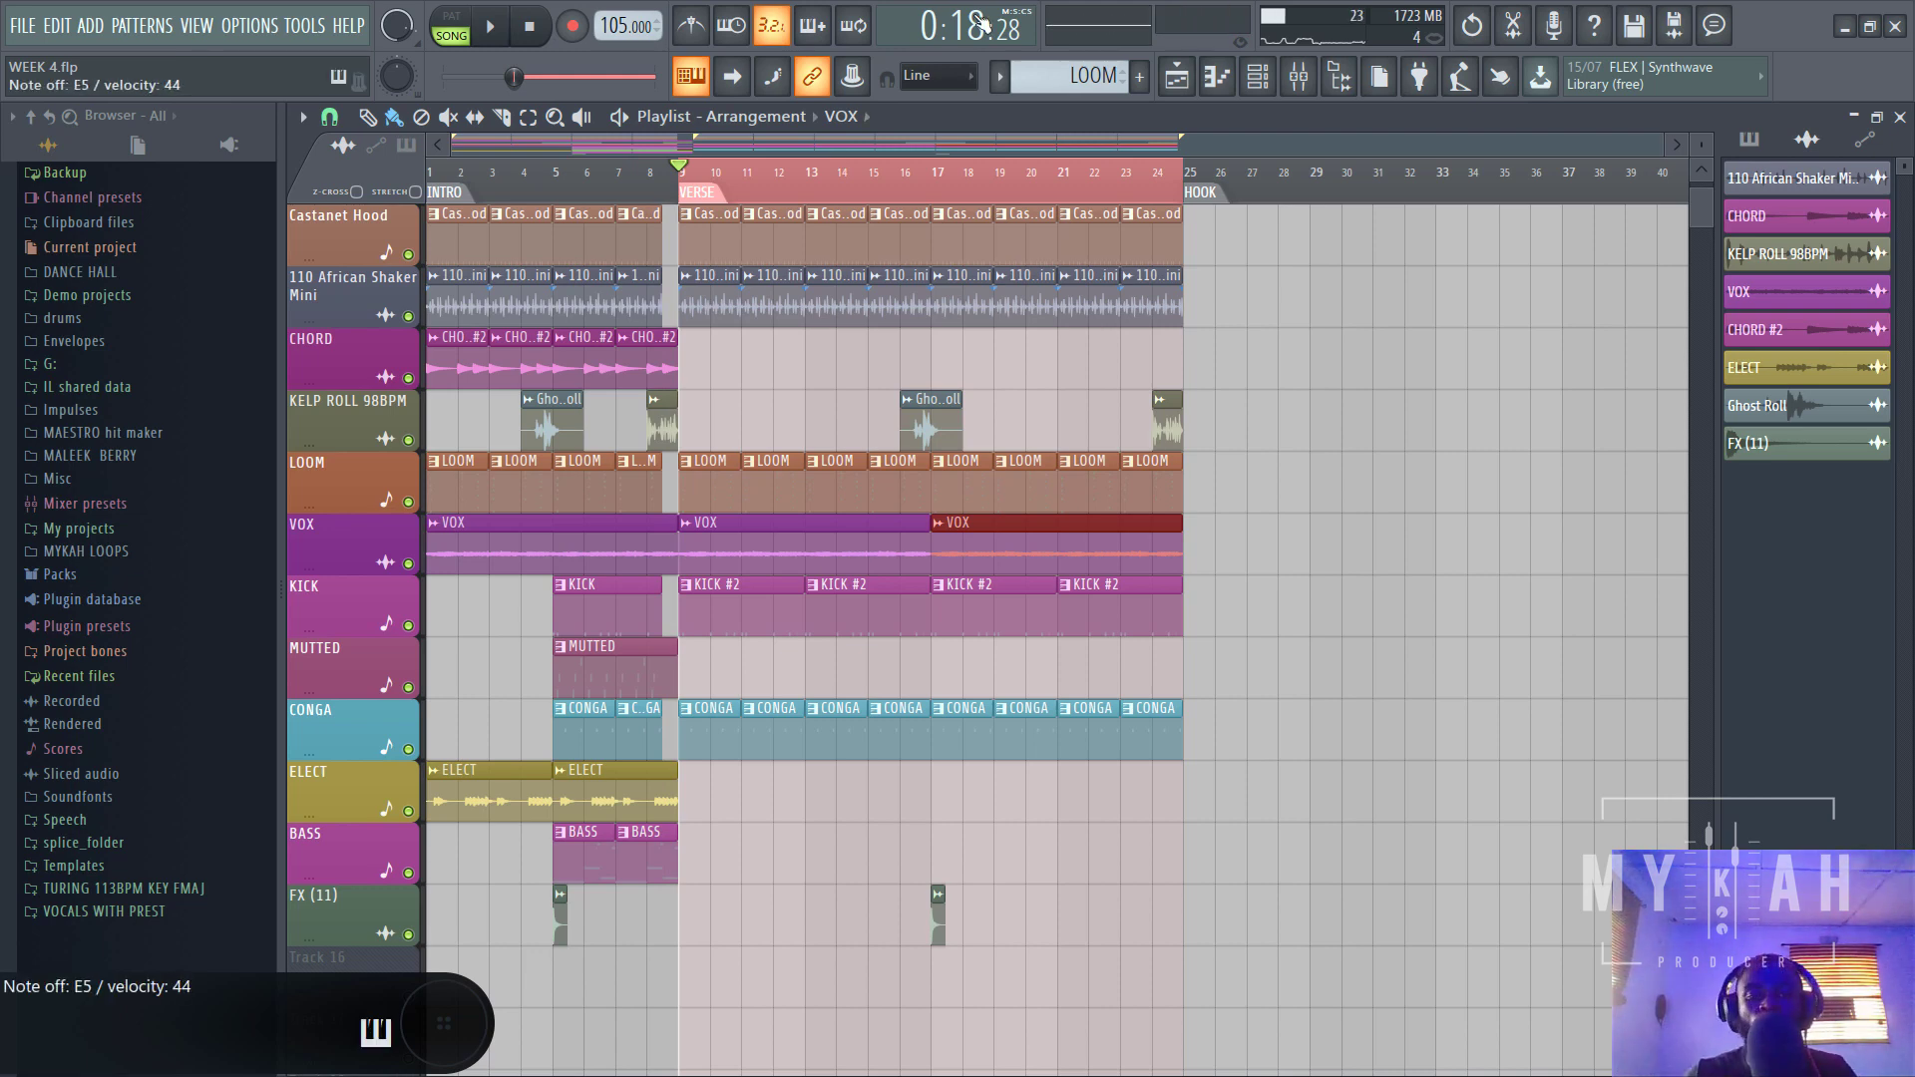
- Play the verse and view the Loom channel's notes in the piano roll
key("space")
key("F6")
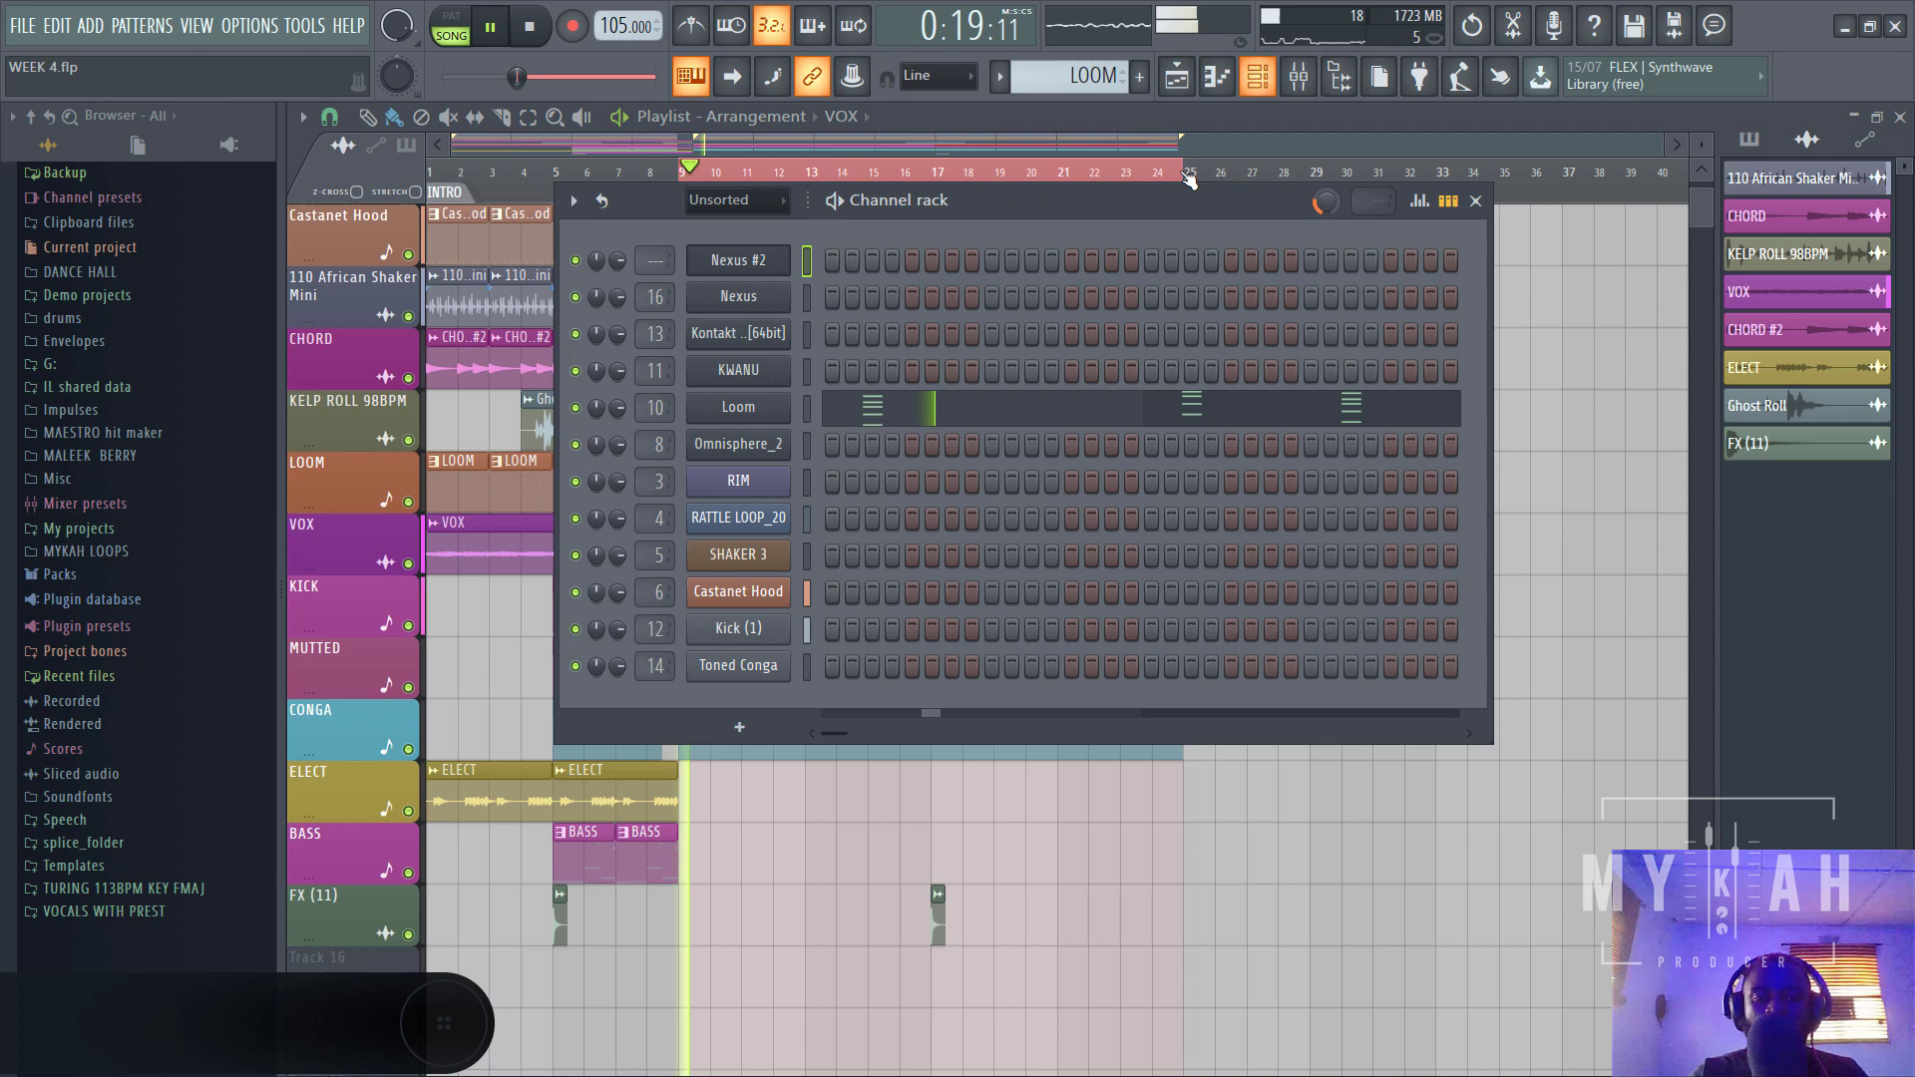
left_click(908, 411)
scroll(873, 403, "up", 1)
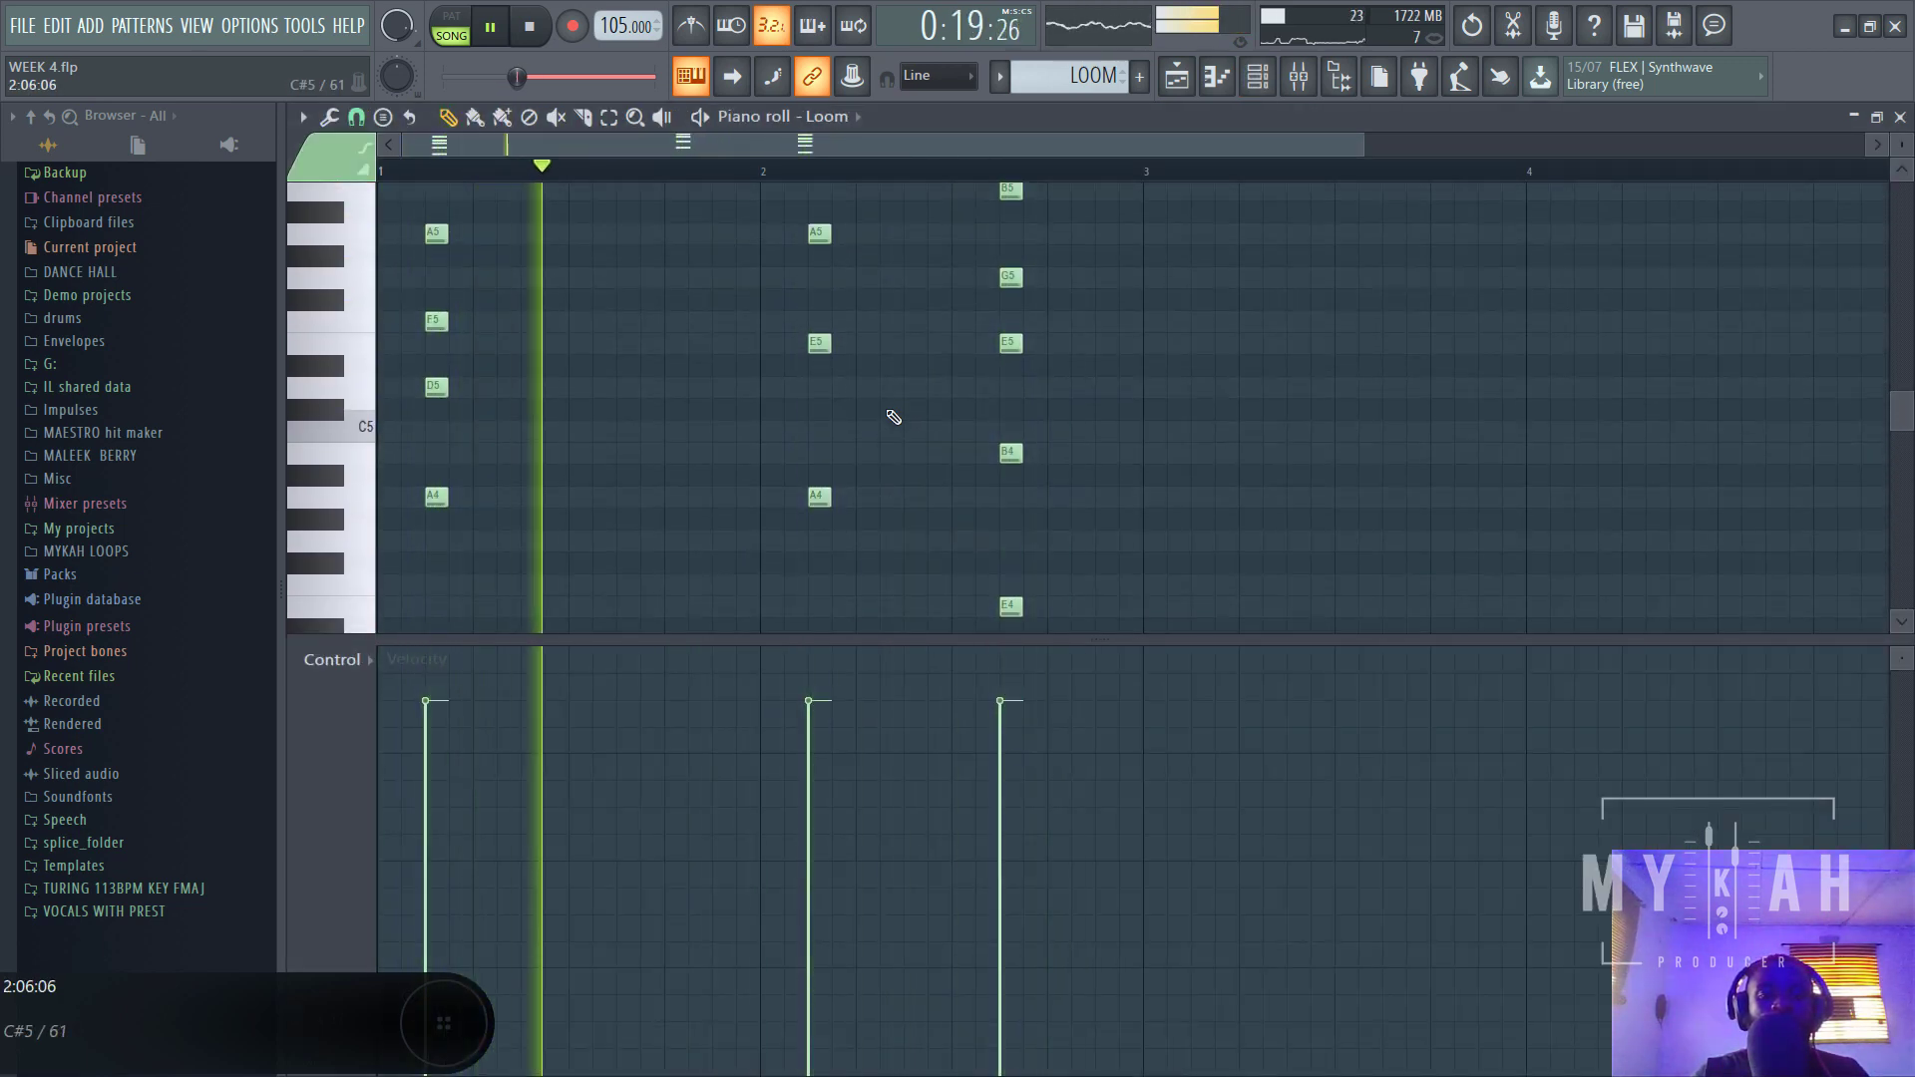
- Return to the channel rack and bring up the Nexus #2 instrument window while the verse plays
left_click(1265, 84)
left_click(1266, 85)
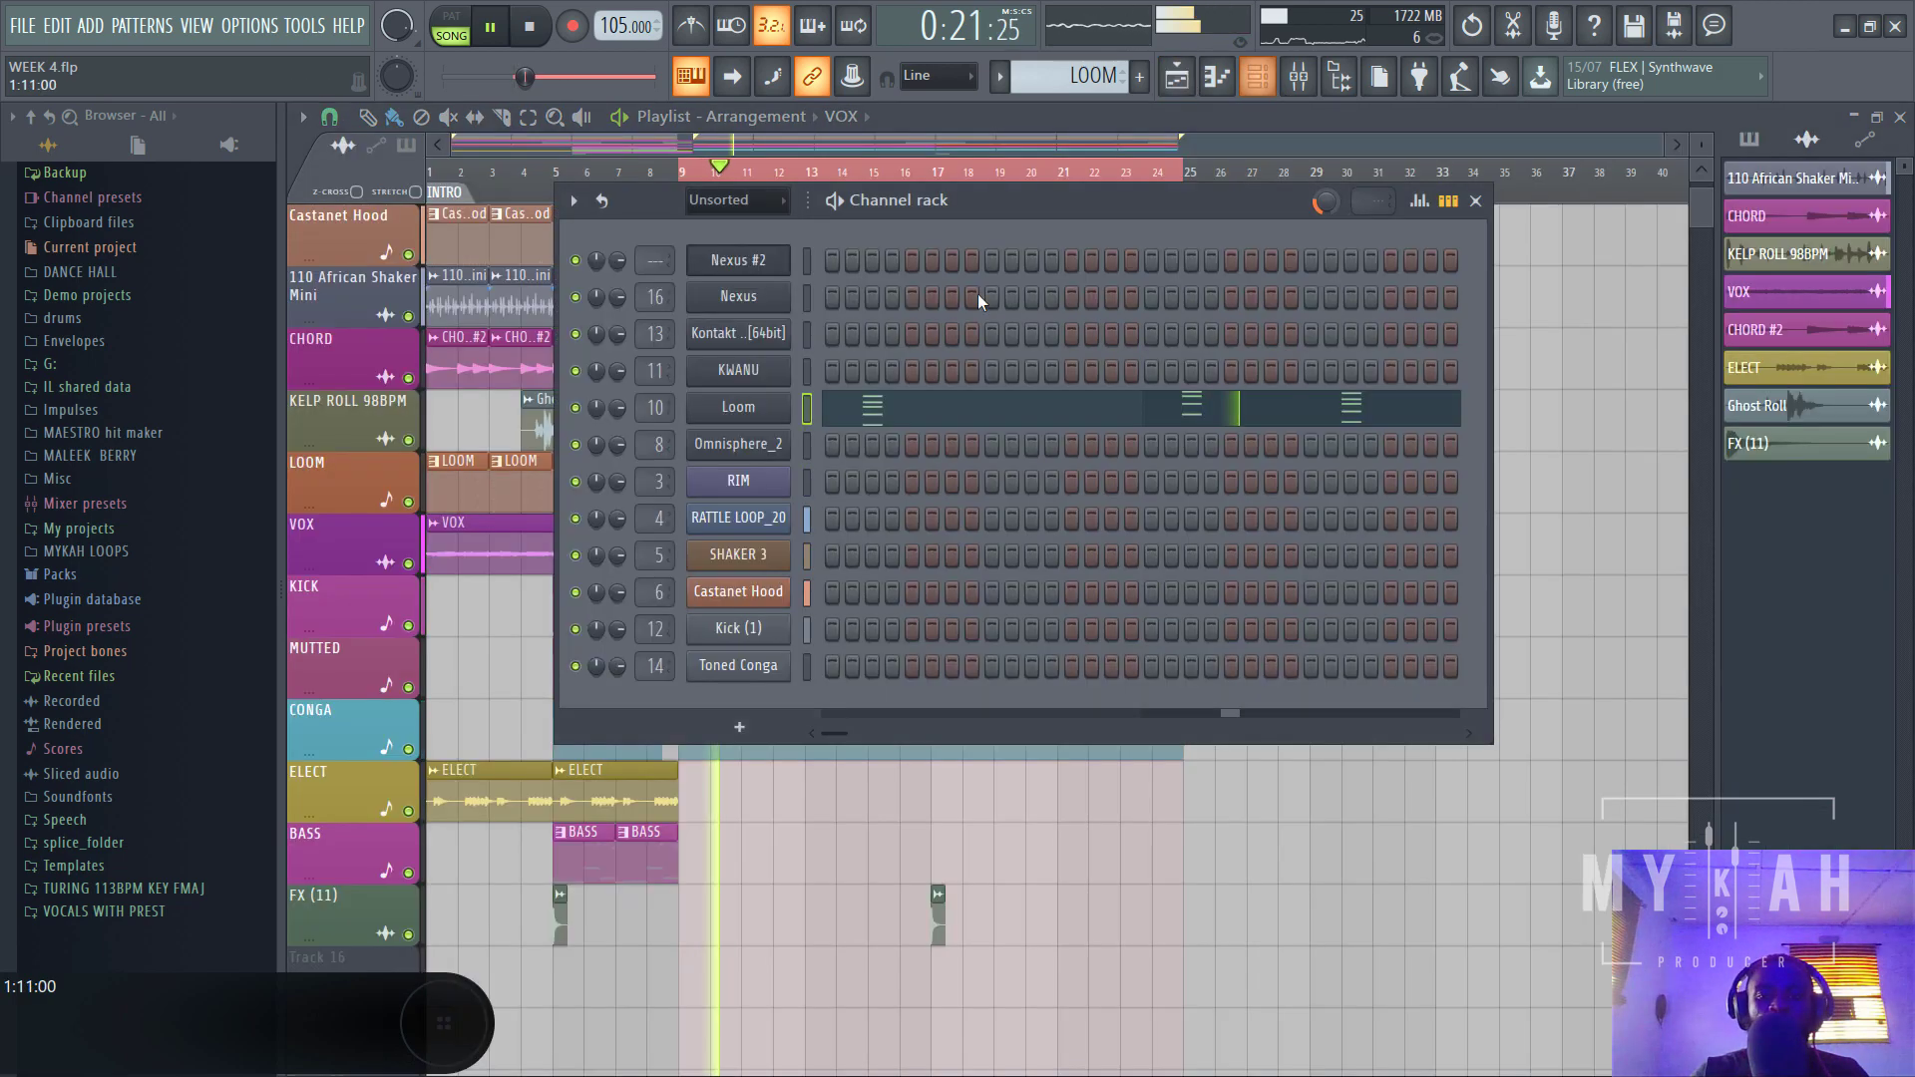
left_click(779, 267)
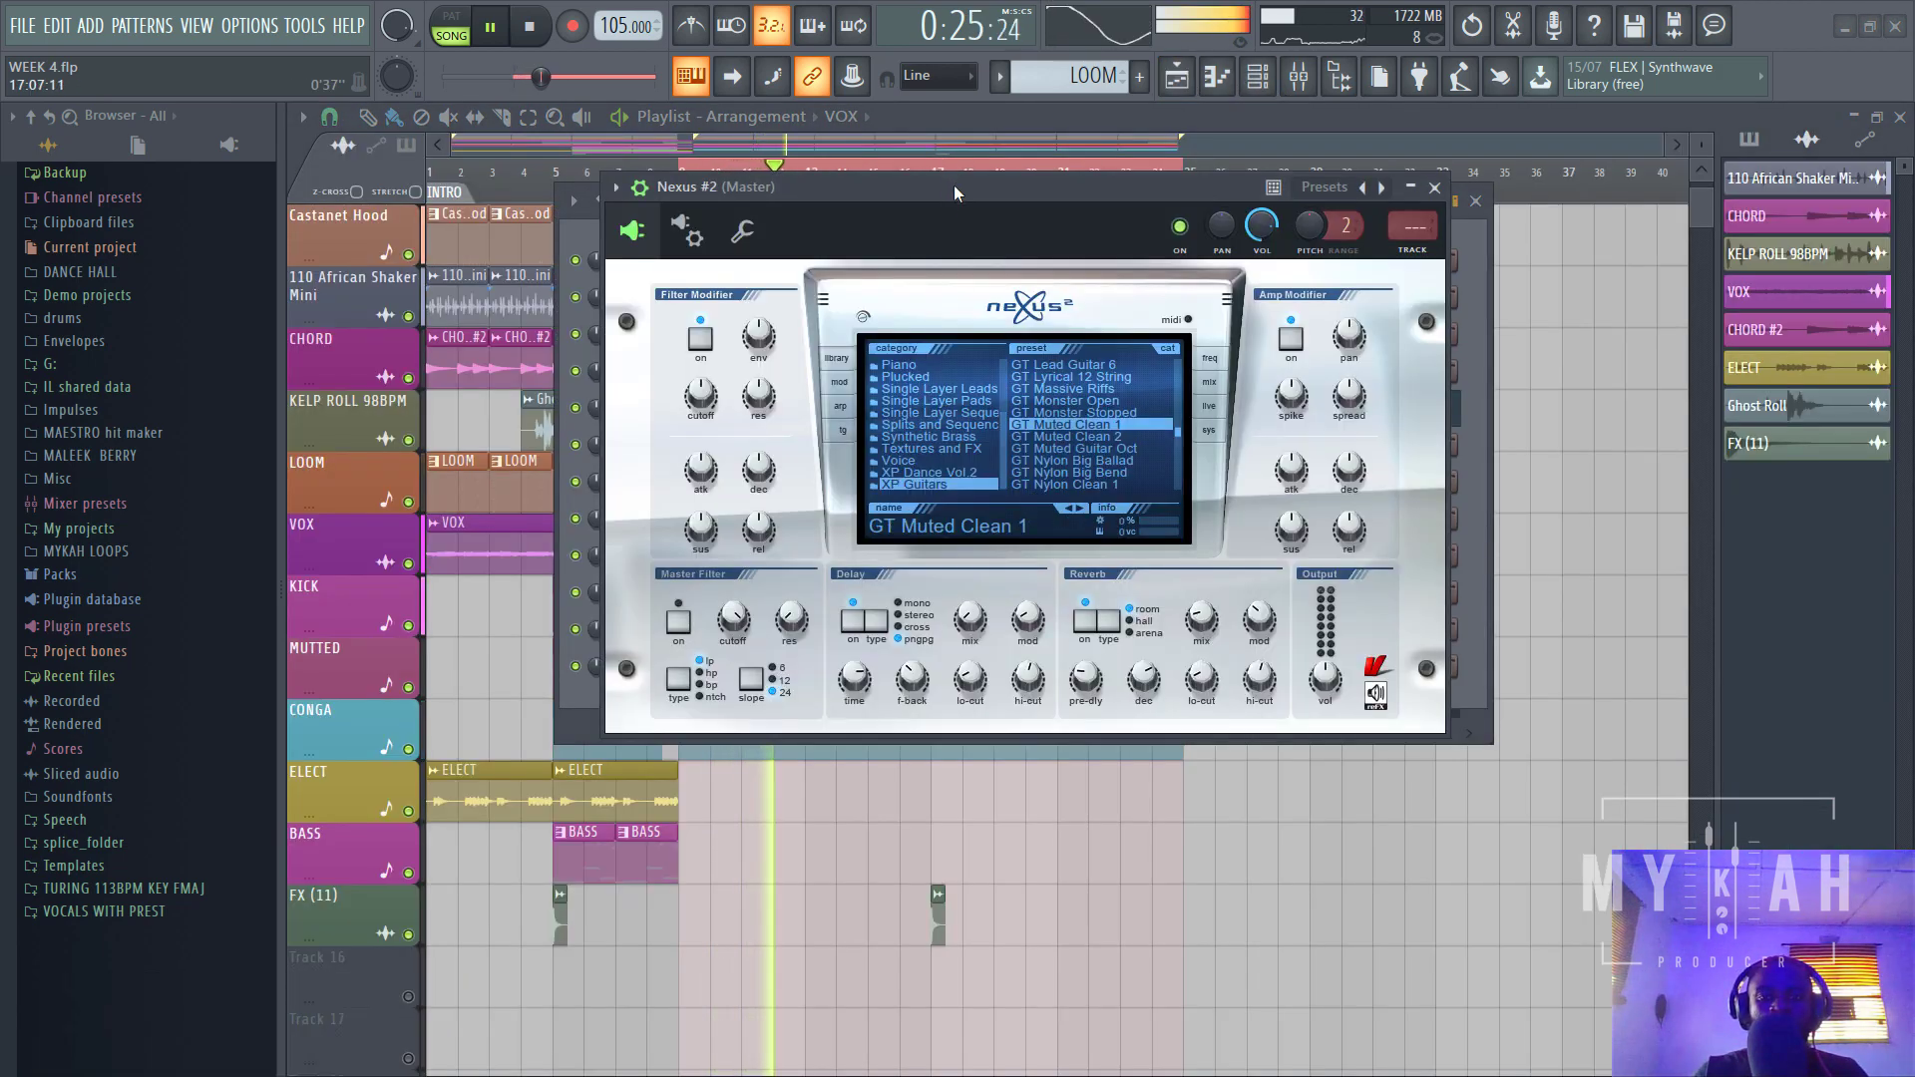
left_click_drag(953, 183, 982, 195)
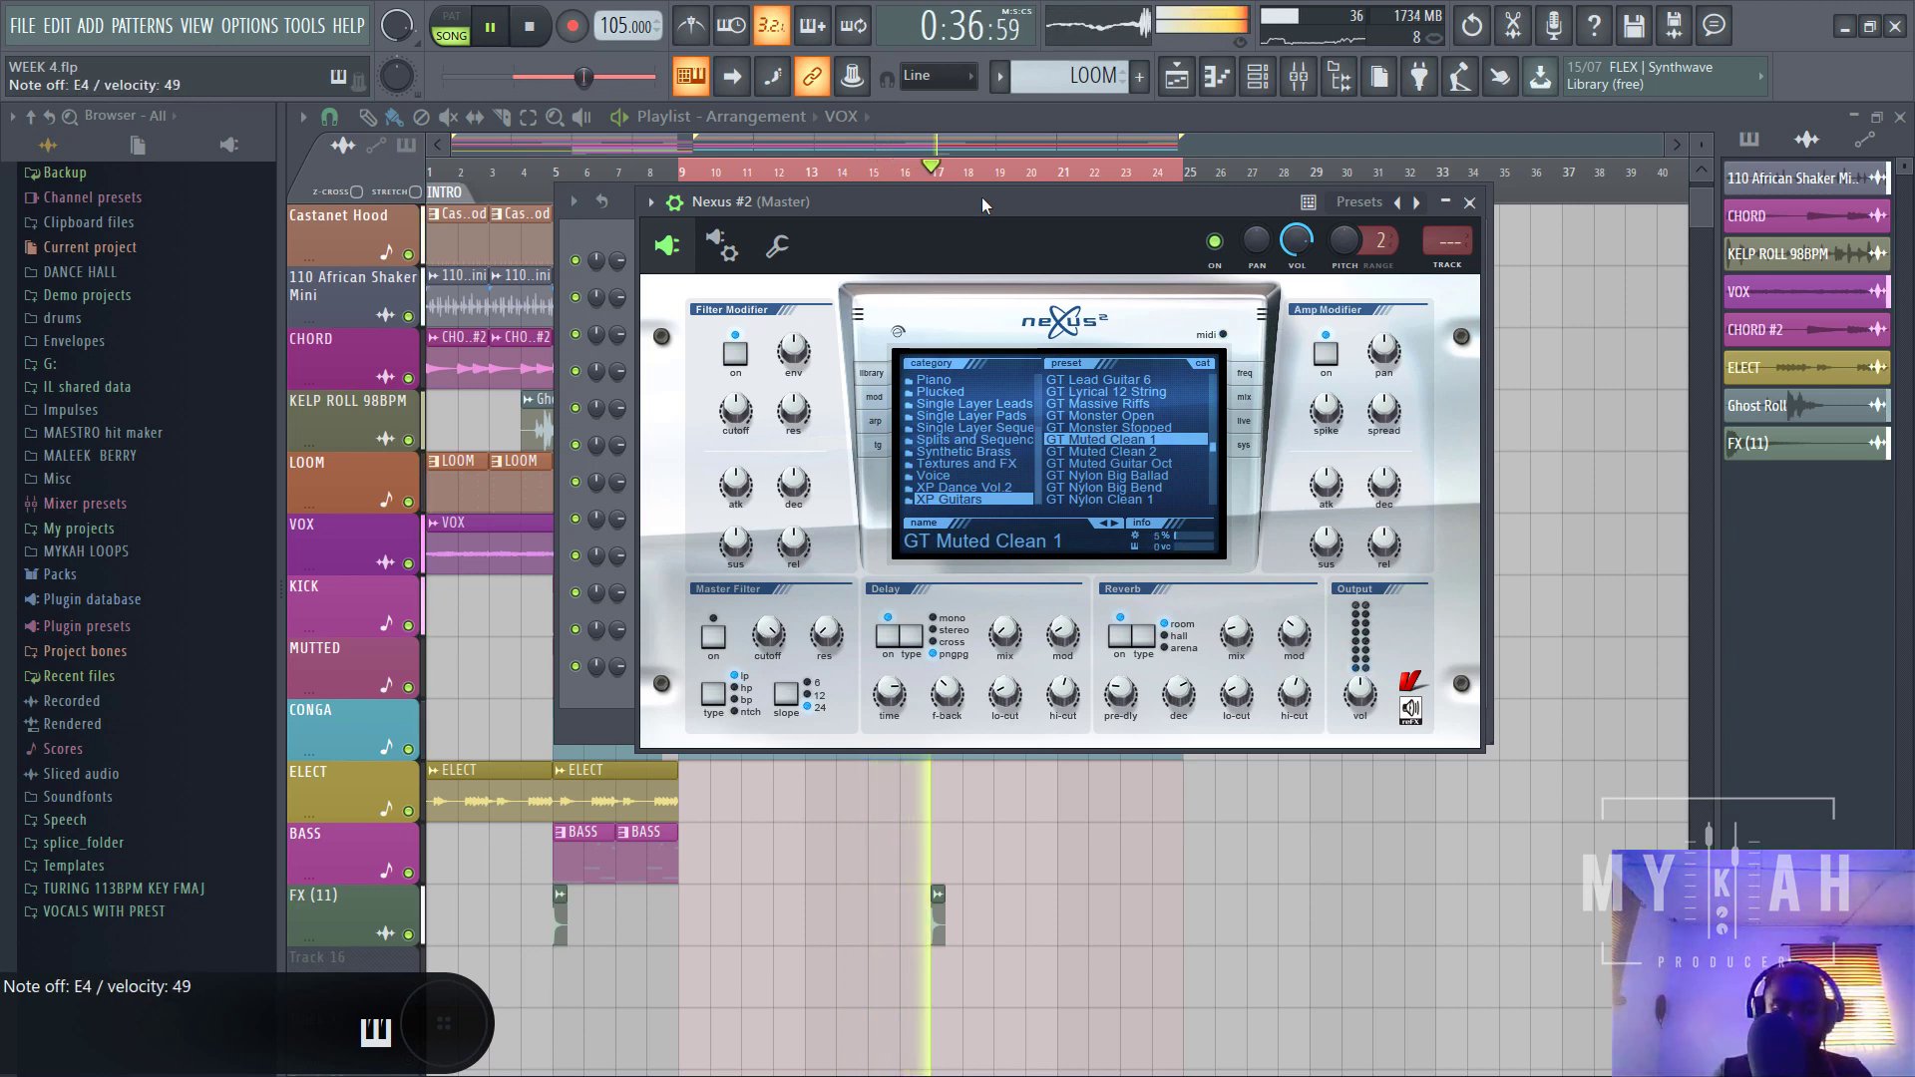
- Create a pattern named mutted and record its notes and automation from the start of the verse
key("space")
key("Escape")
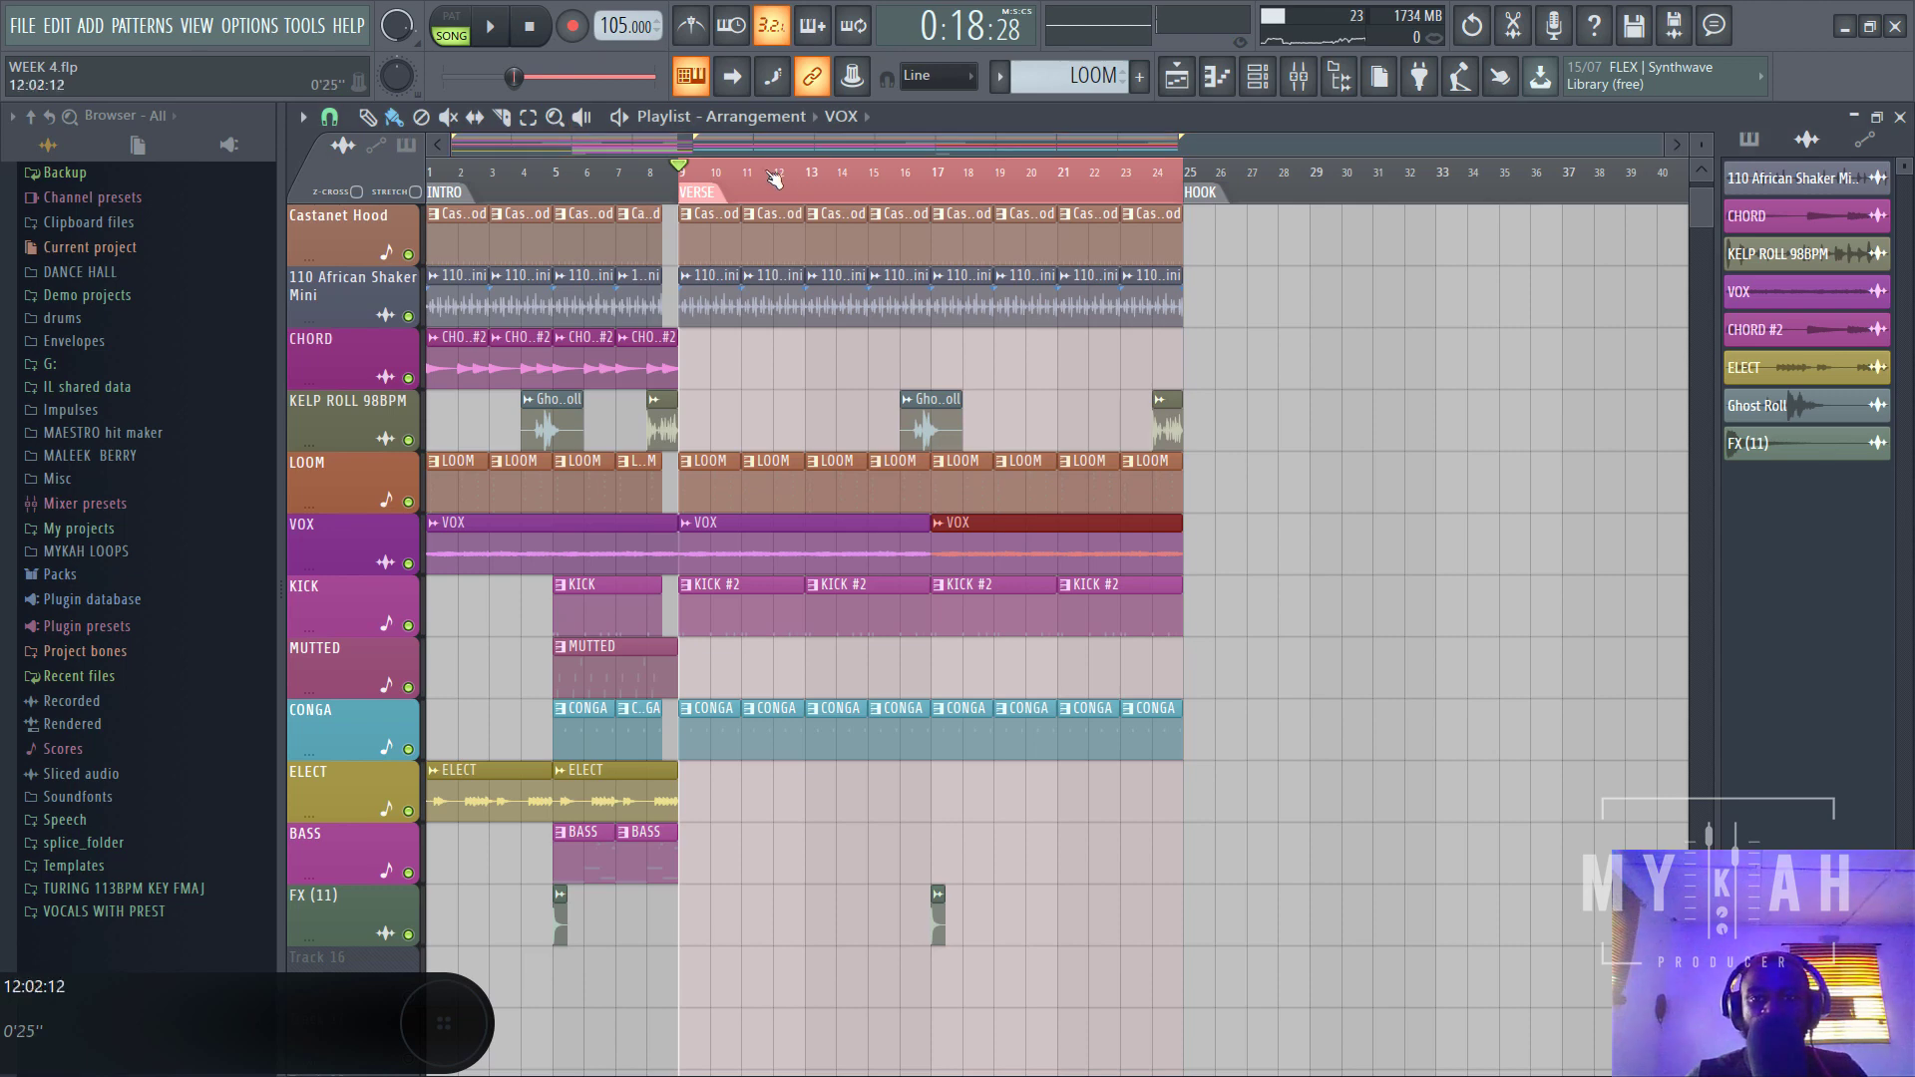
left_click(1007, 80)
left_click(1177, 108)
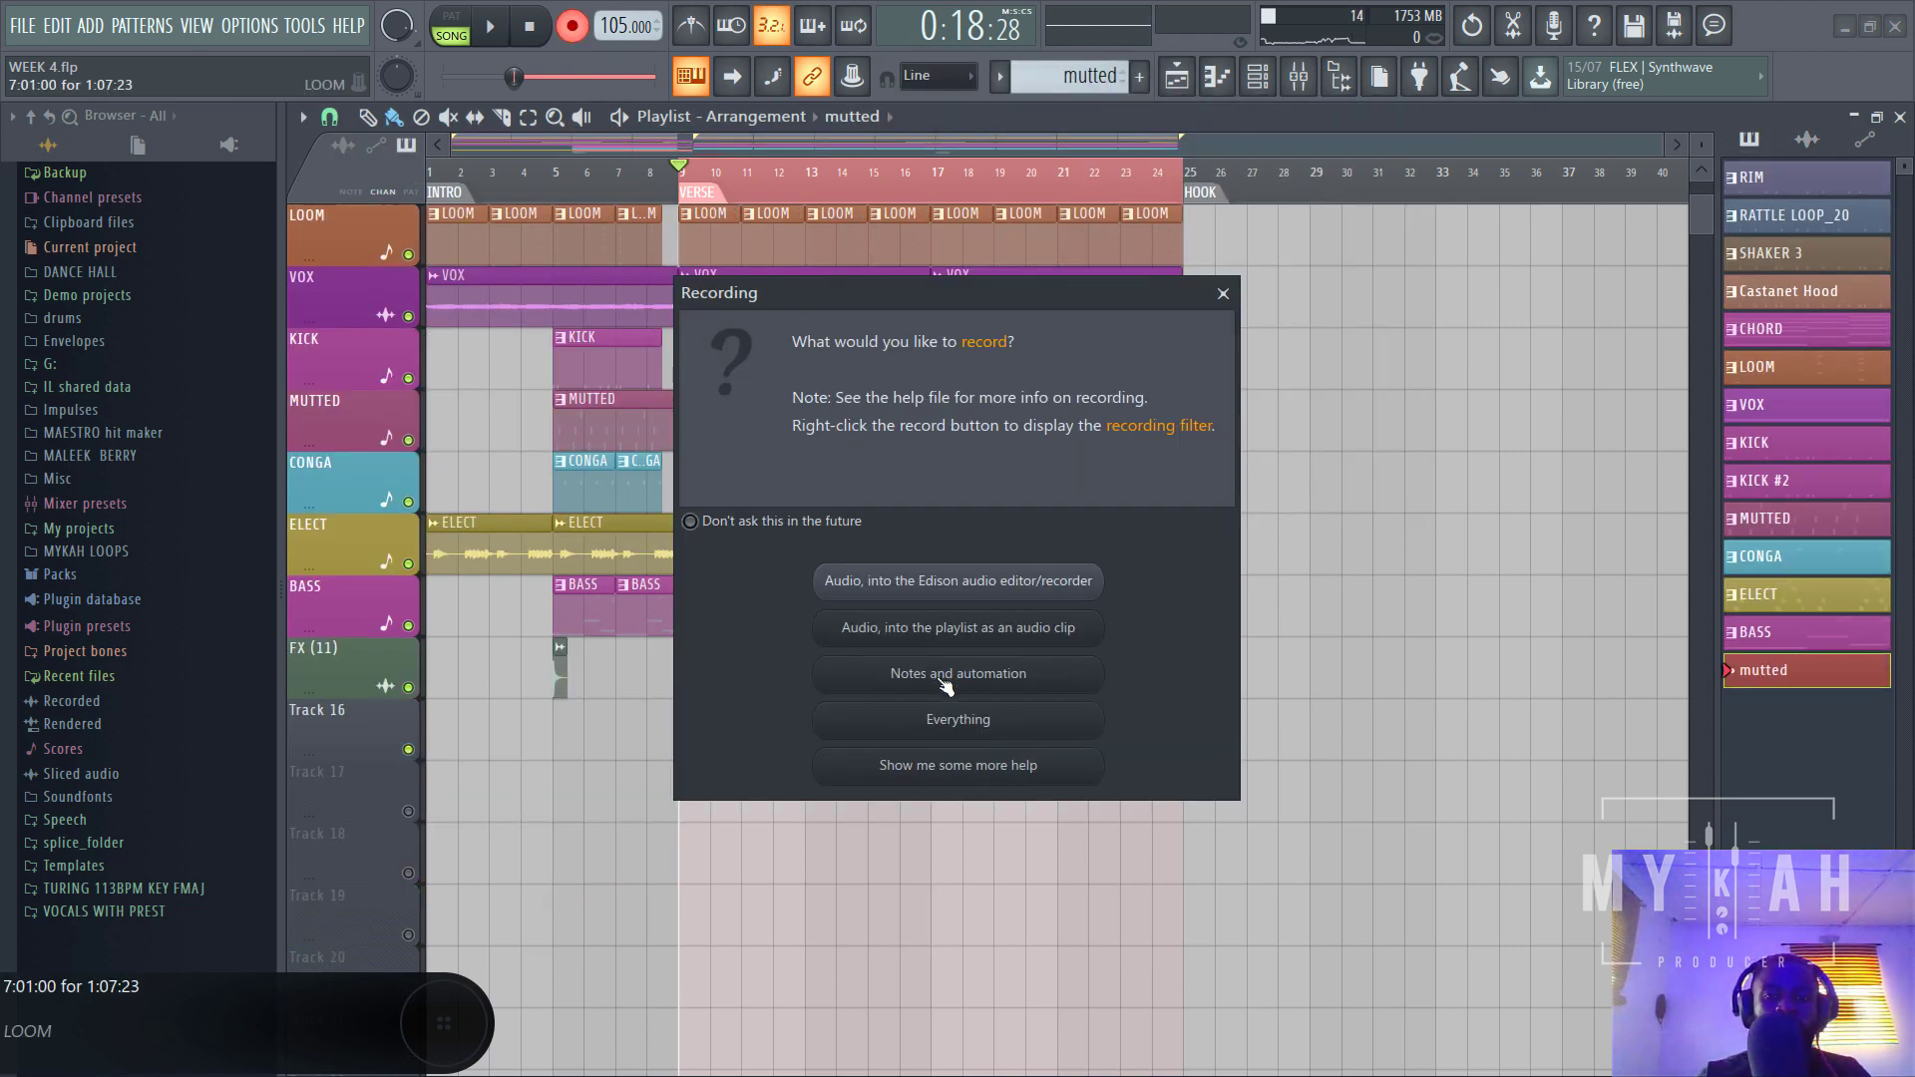
left_click(945, 679)
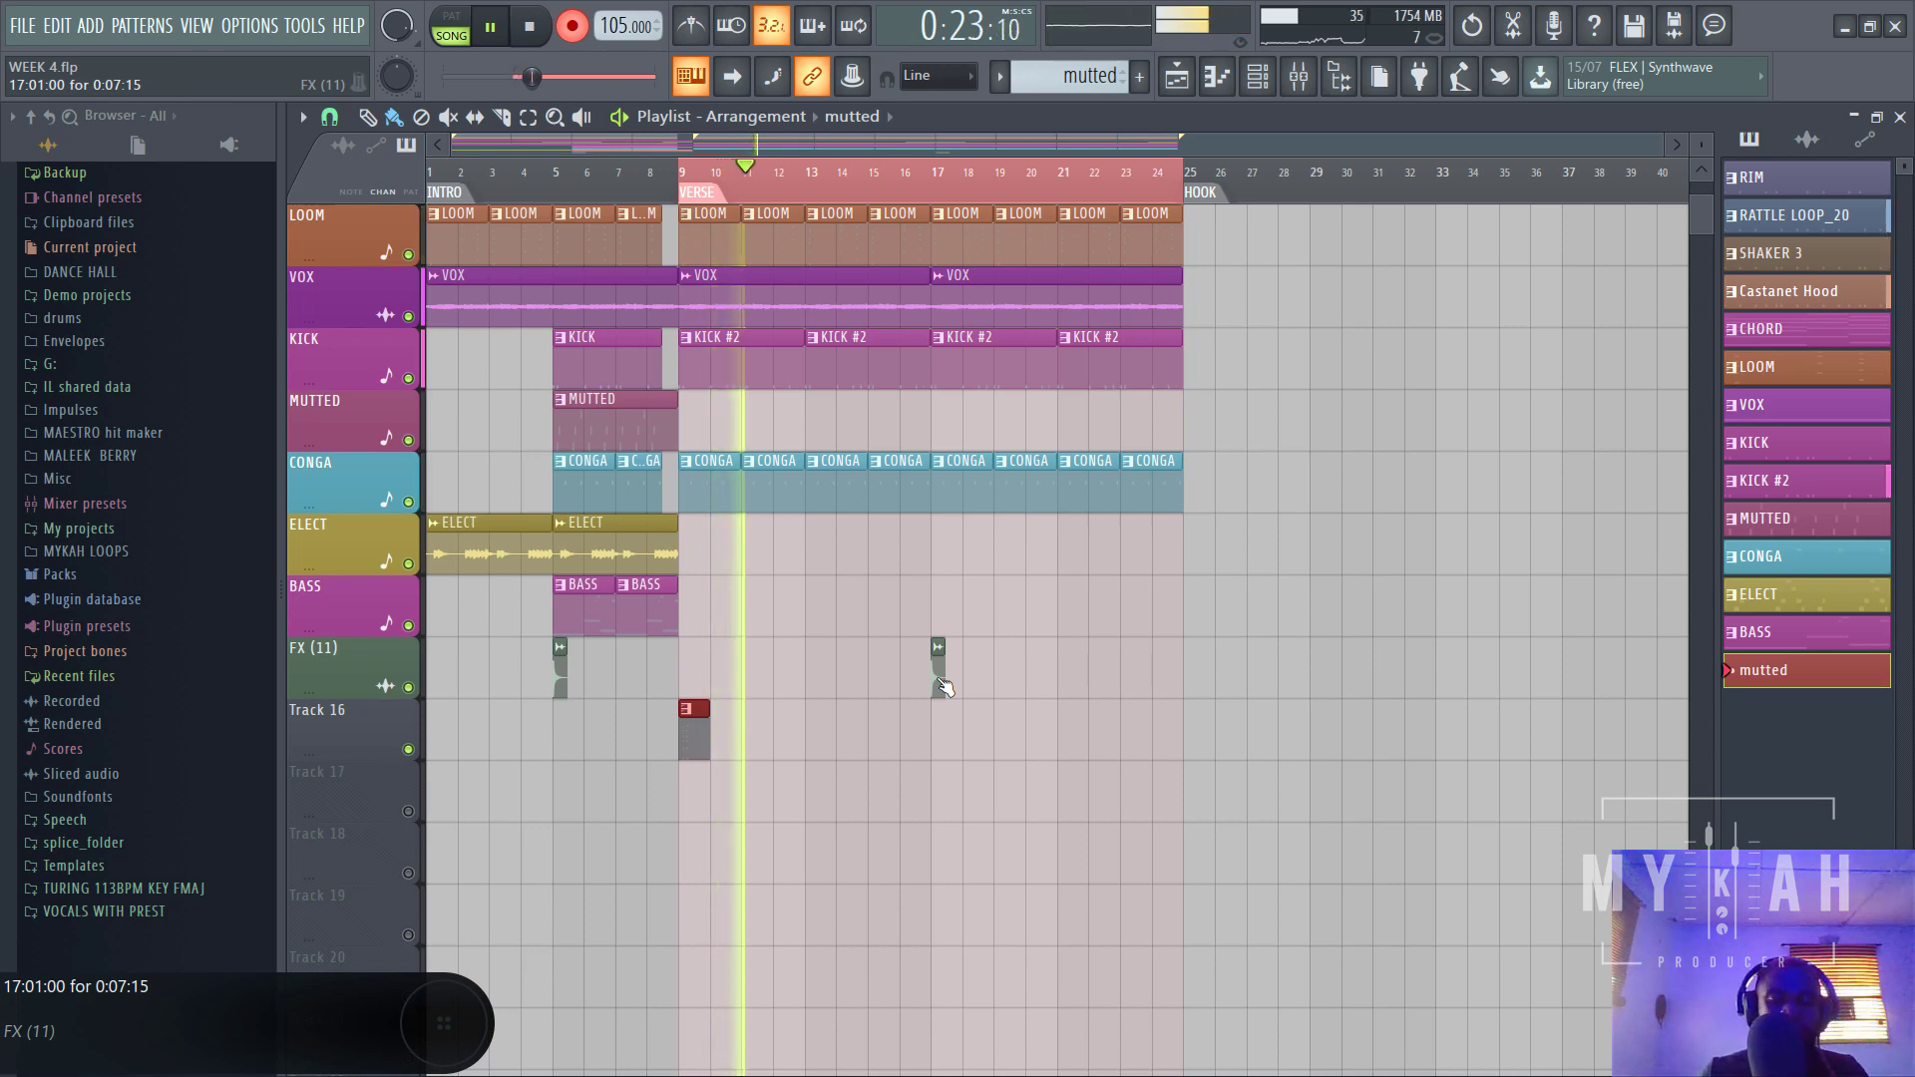
key("space")
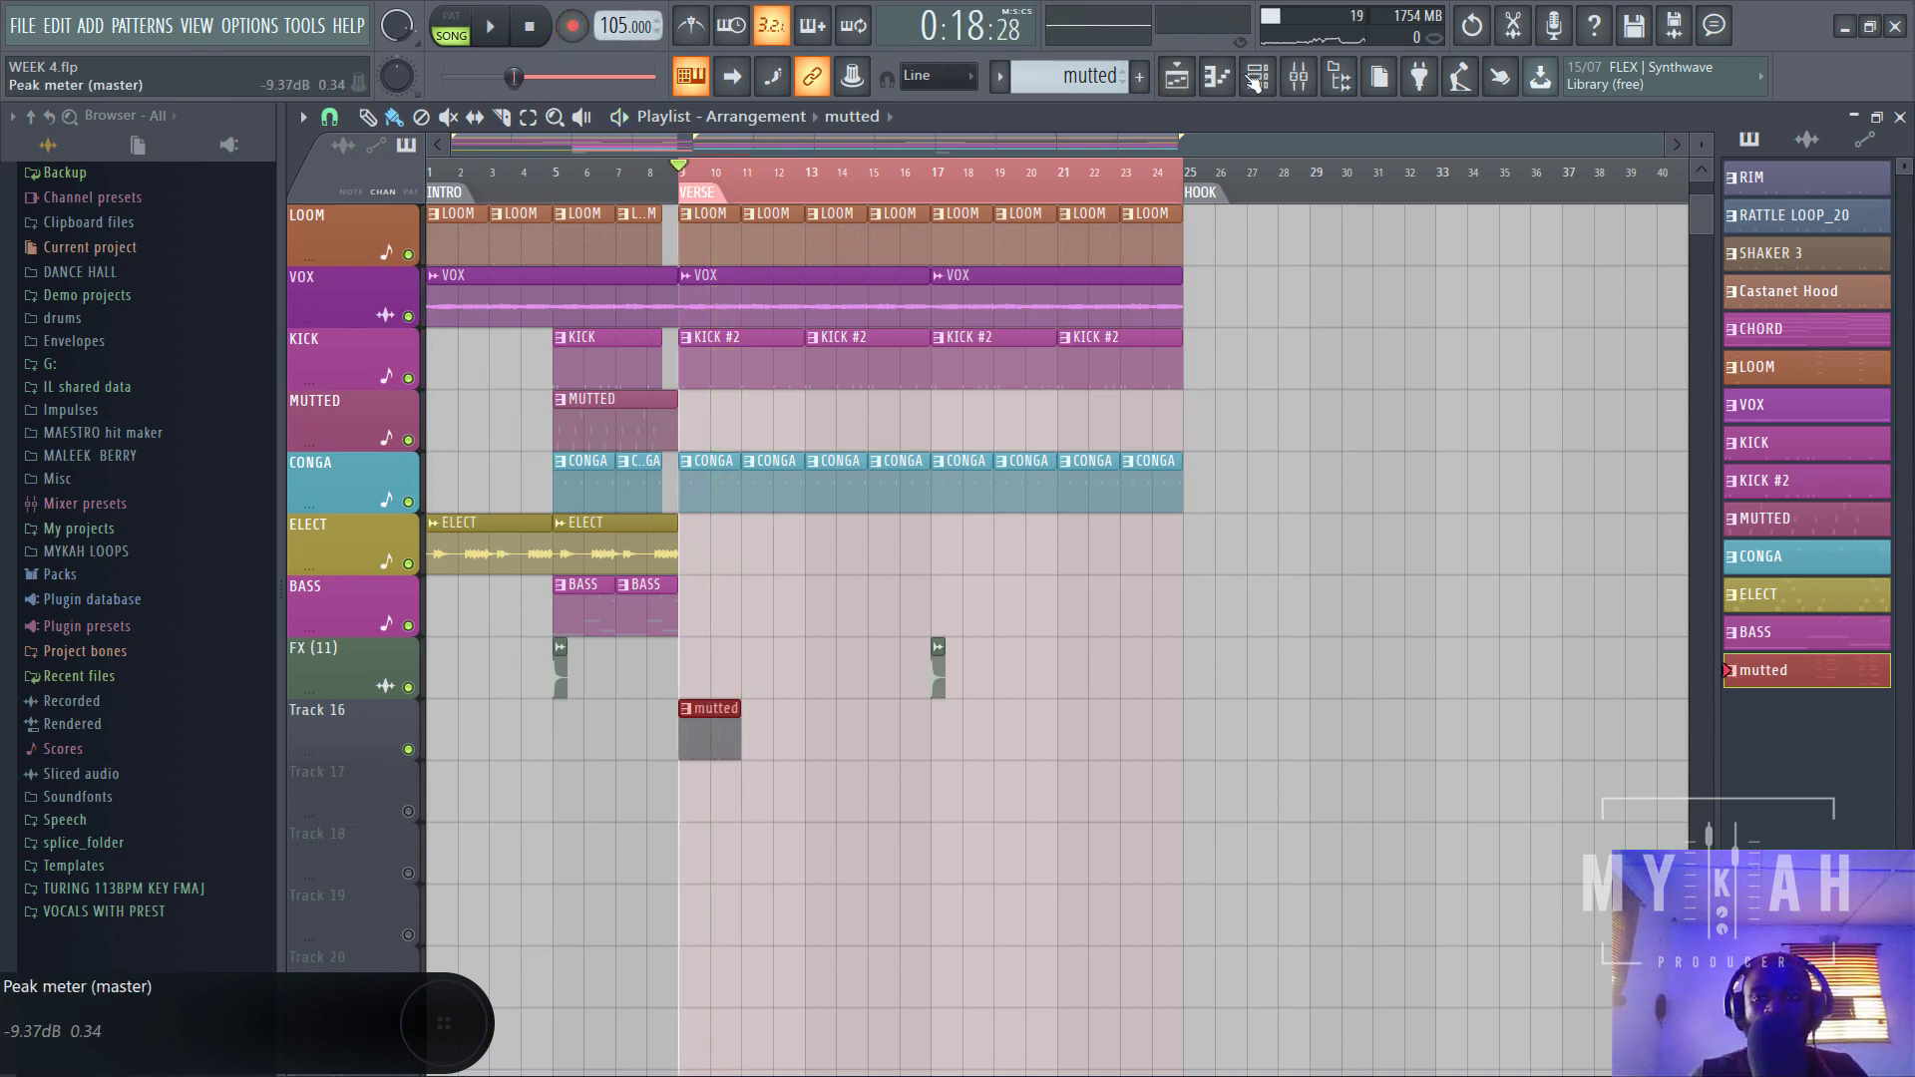
- Quantize the recorded notes of the mutted pattern in the piano roll and play them back
left_click(1219, 81)
key("ctrl+q")
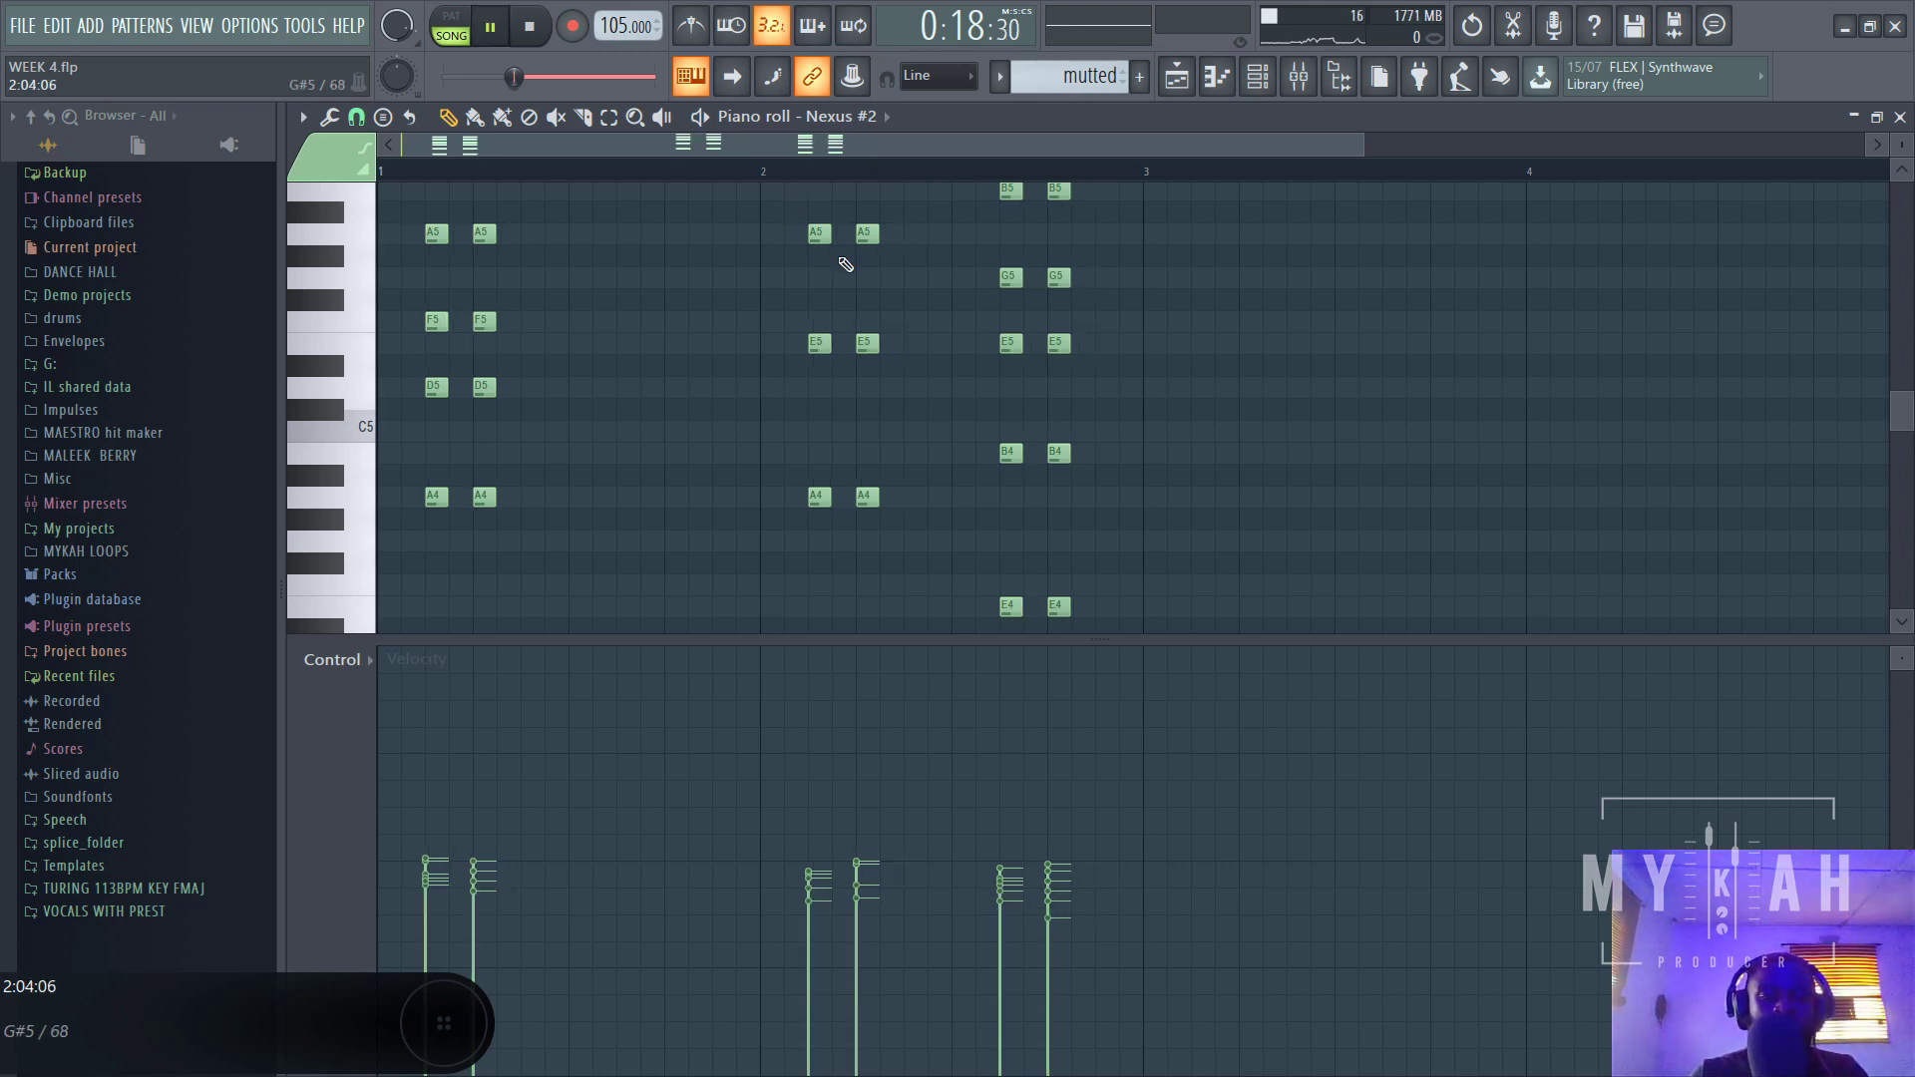
scroll(1010, 290, "down", 3)
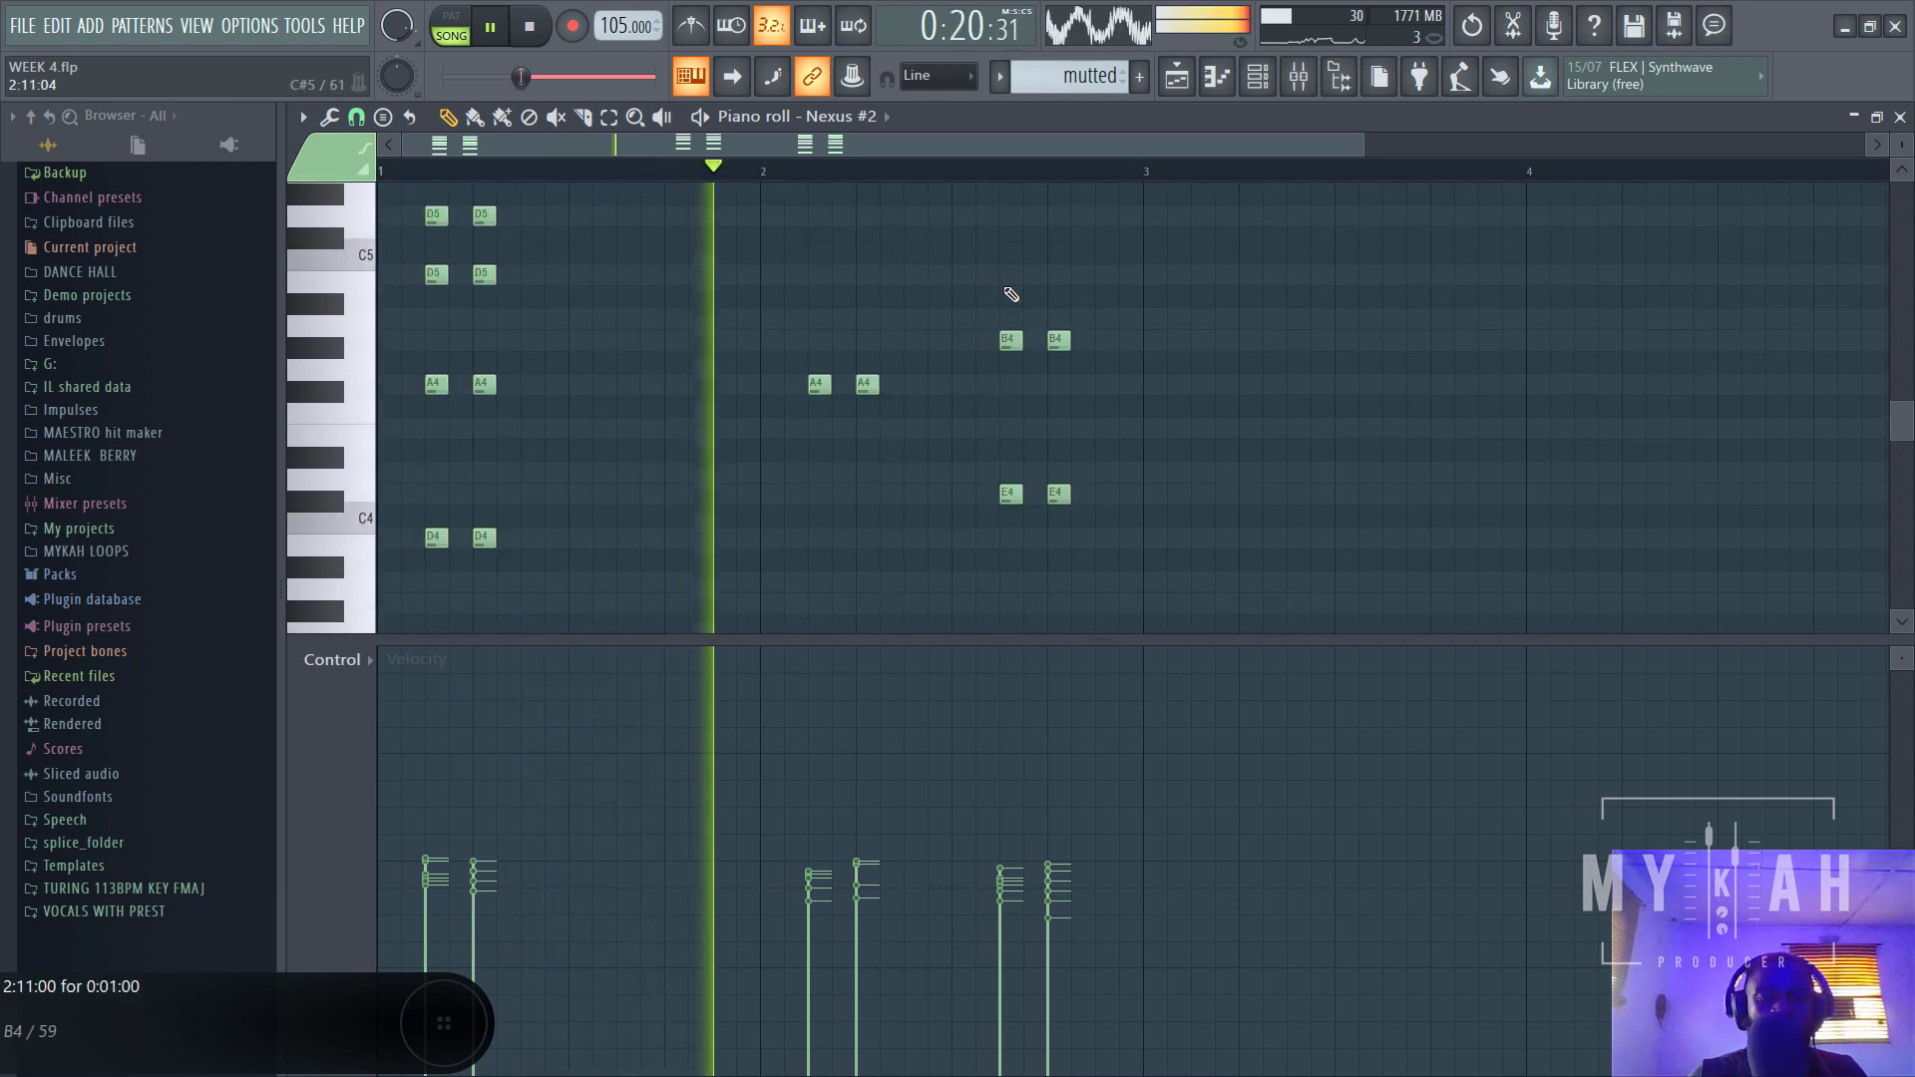
scroll(1010, 294, "up", 3)
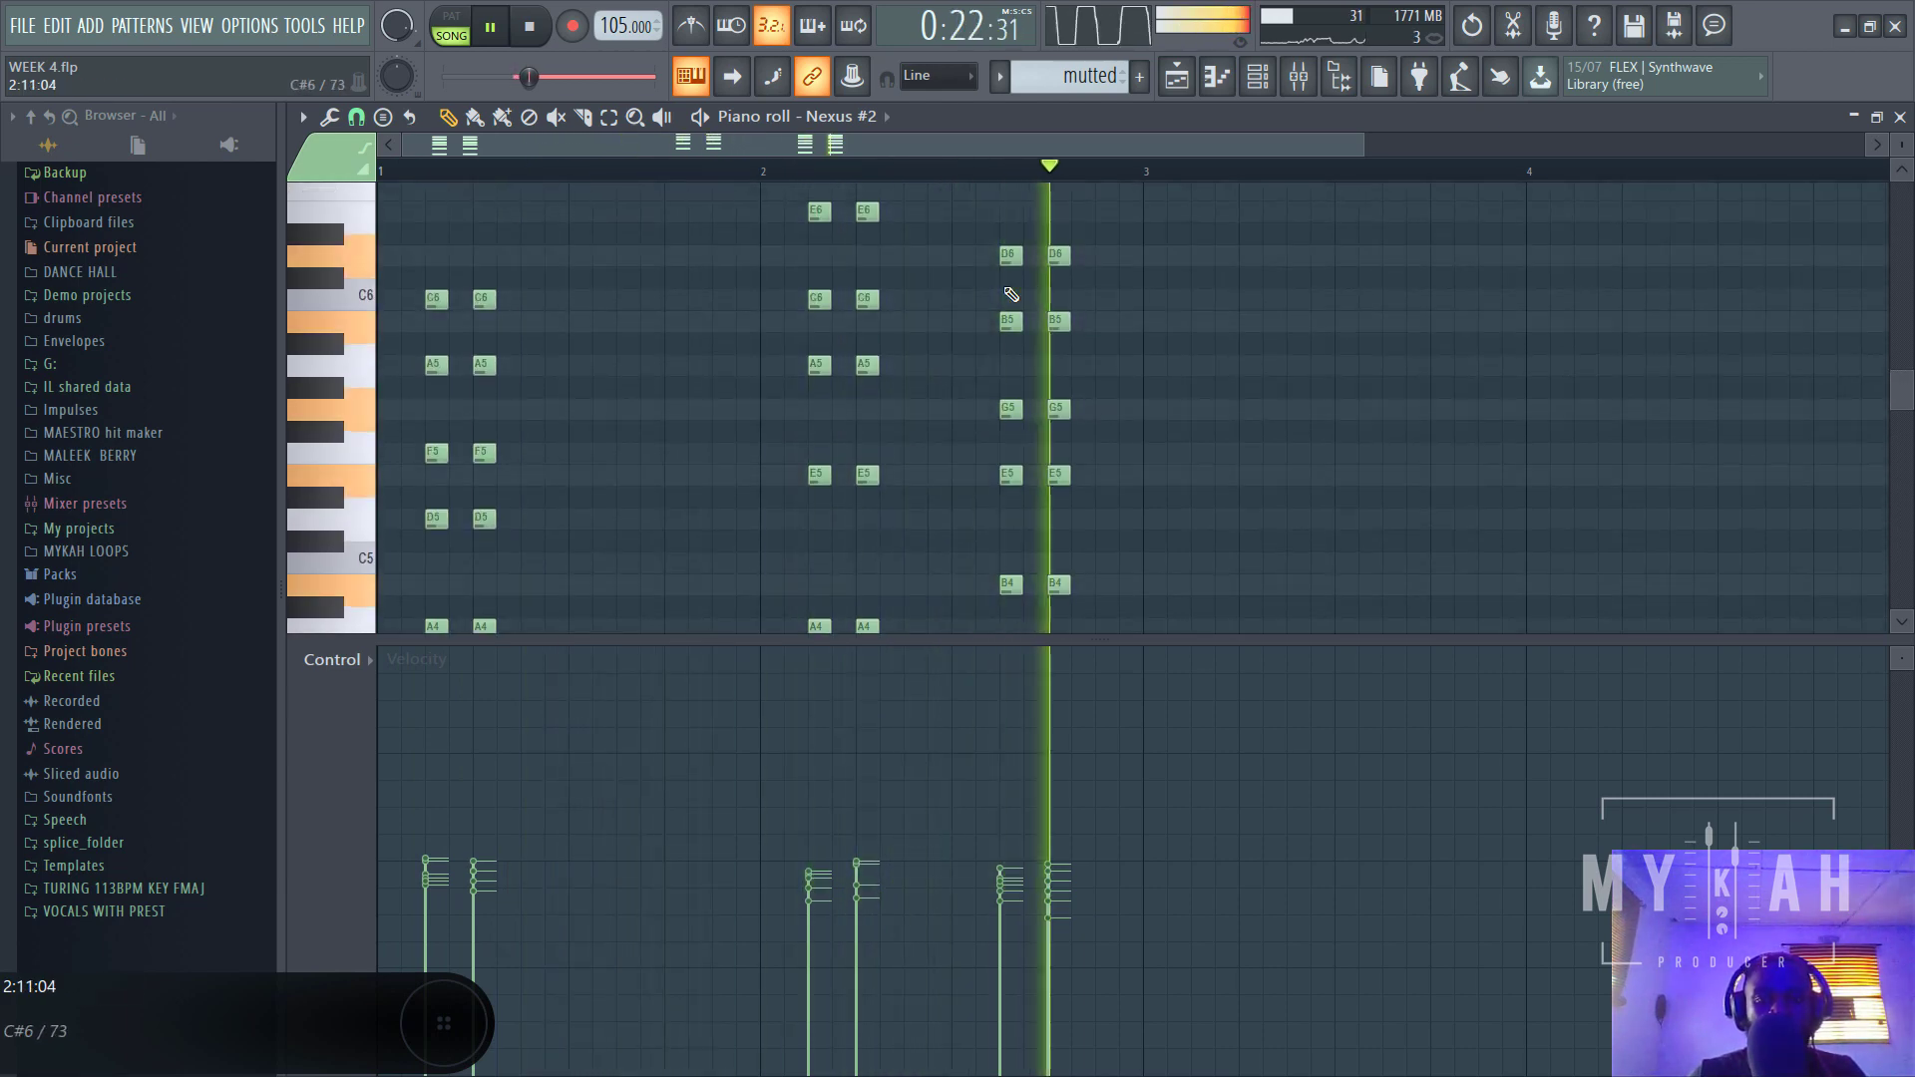
- Fill Track 16 with repeated mutted clips through the end of bar 24 and play the verse
left_click(1177, 77)
key("space")
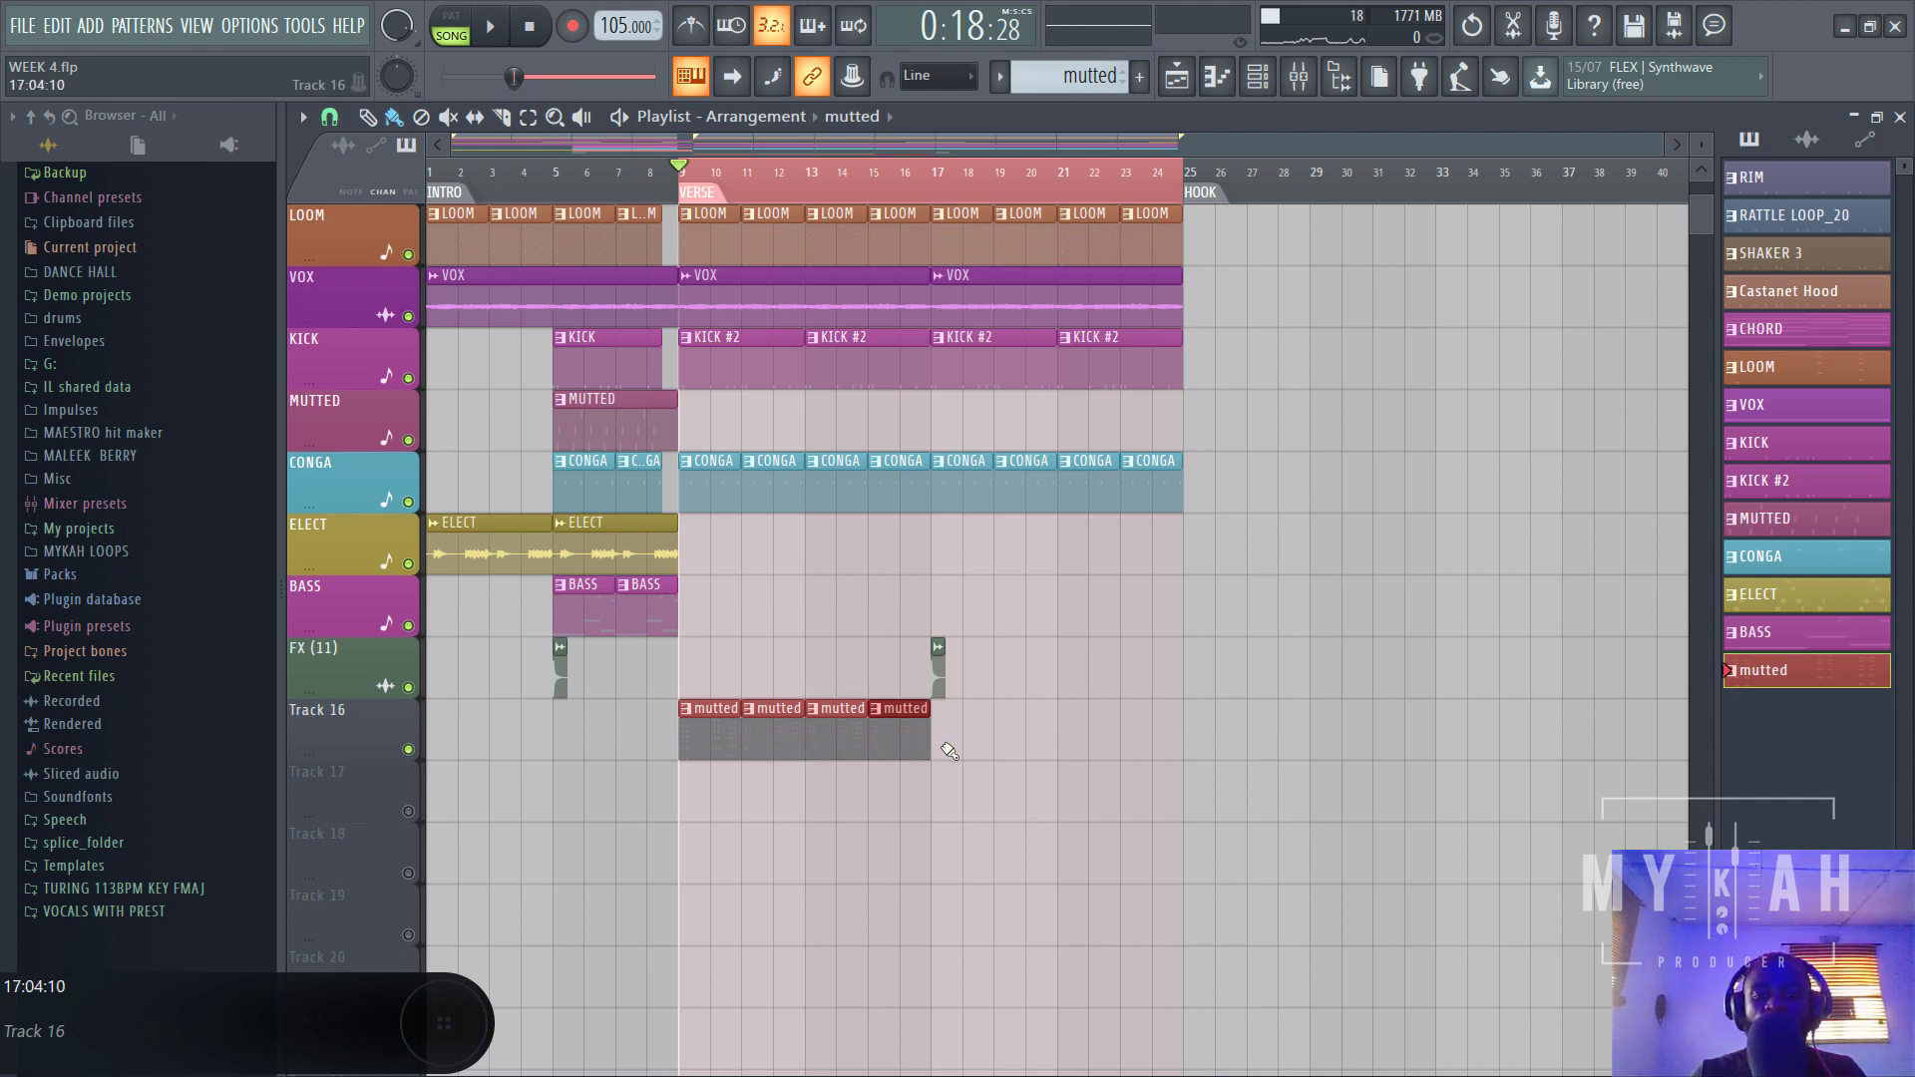
key("space")
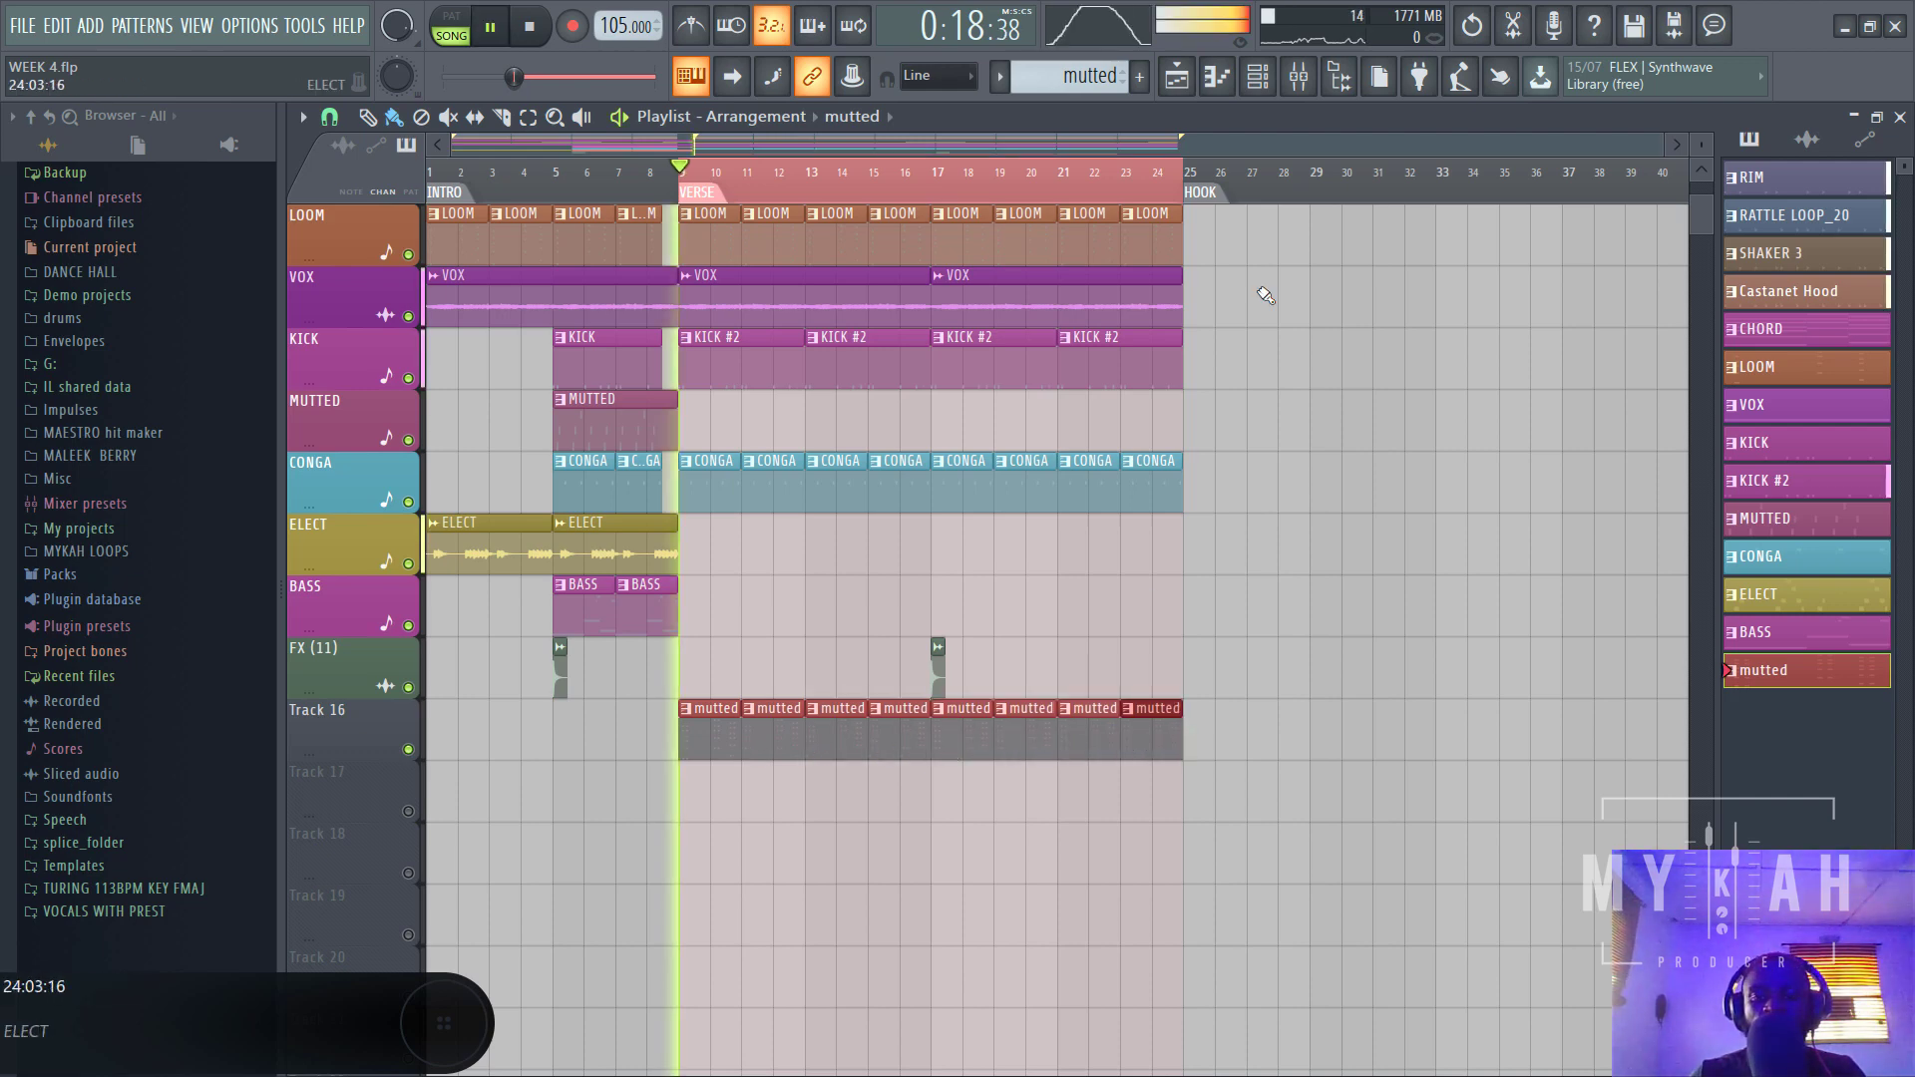
- Route Nexus #2 to mixer insert 20, feed it into the INSTRUMENT BUS and lower its volume to about -1.6 dB
left_click(1258, 76)
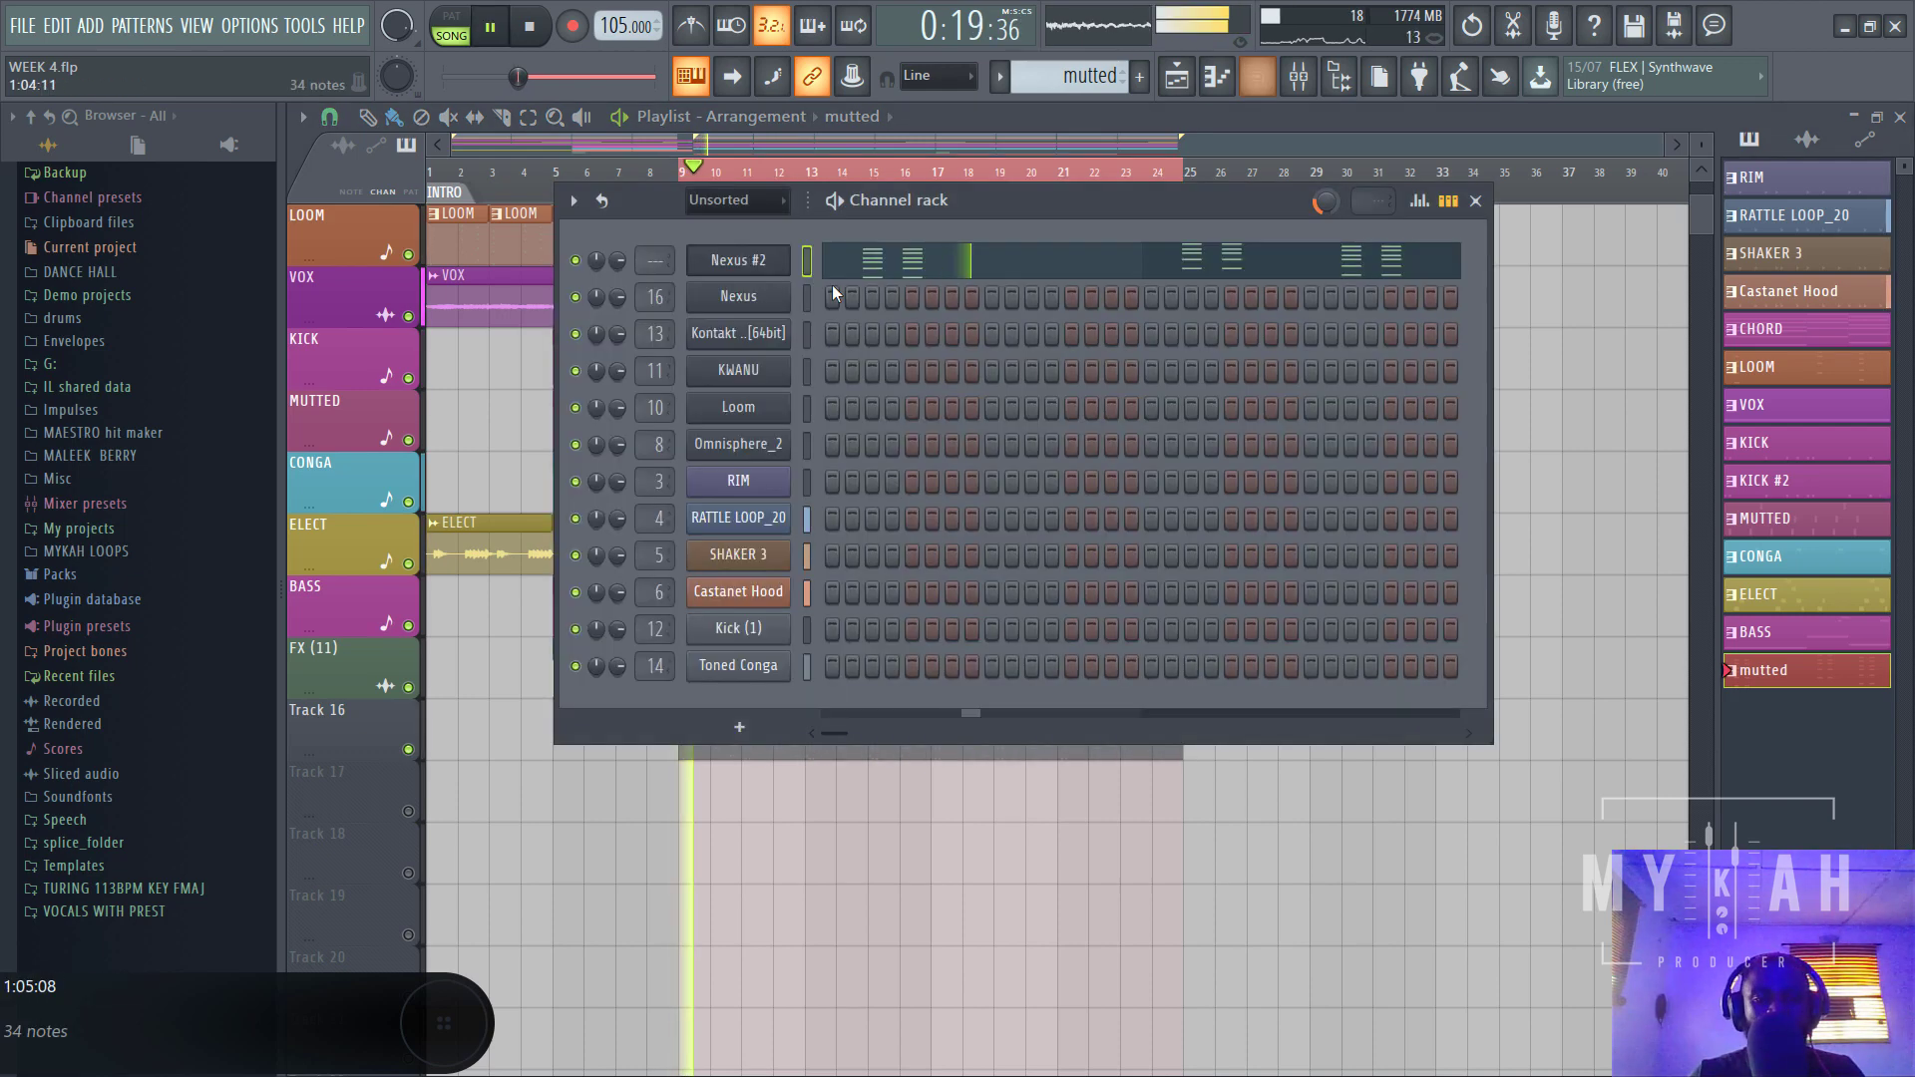
key("space")
left_click(768, 261)
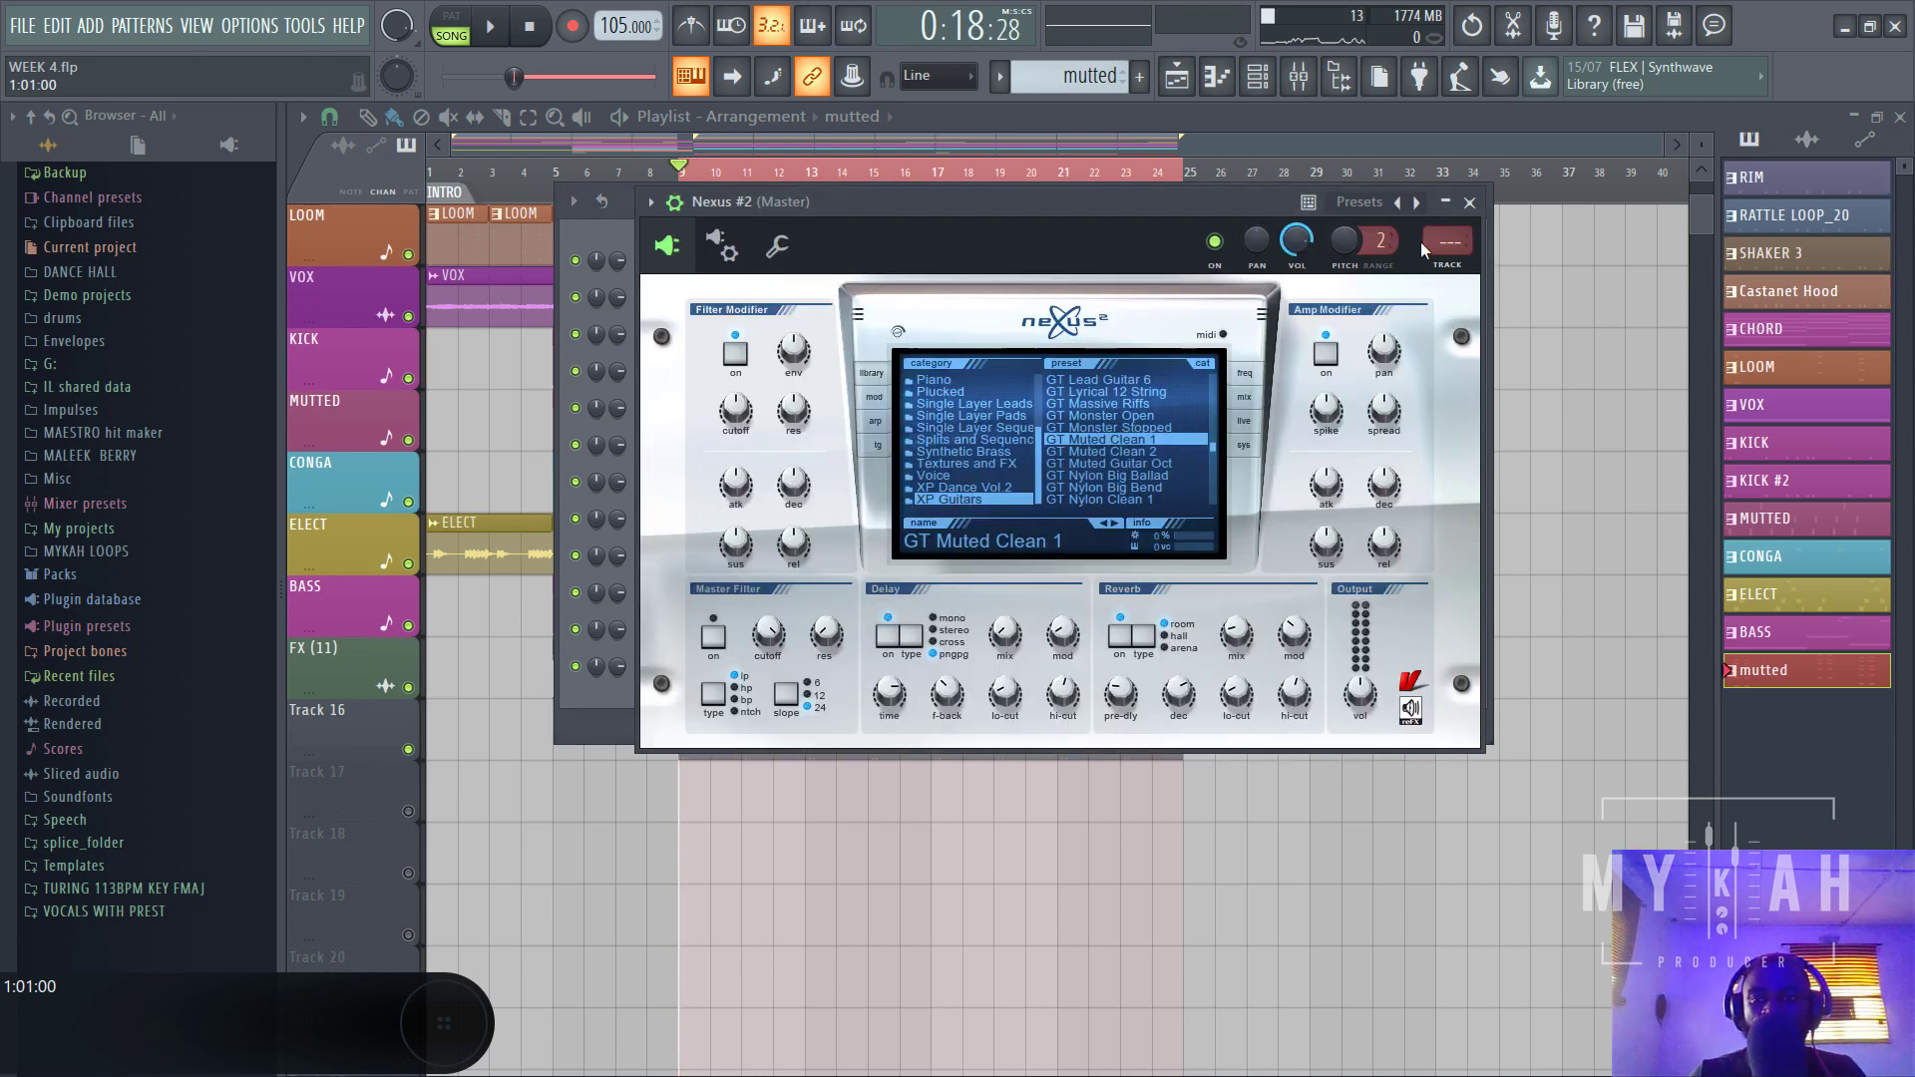
left_click(1452, 273)
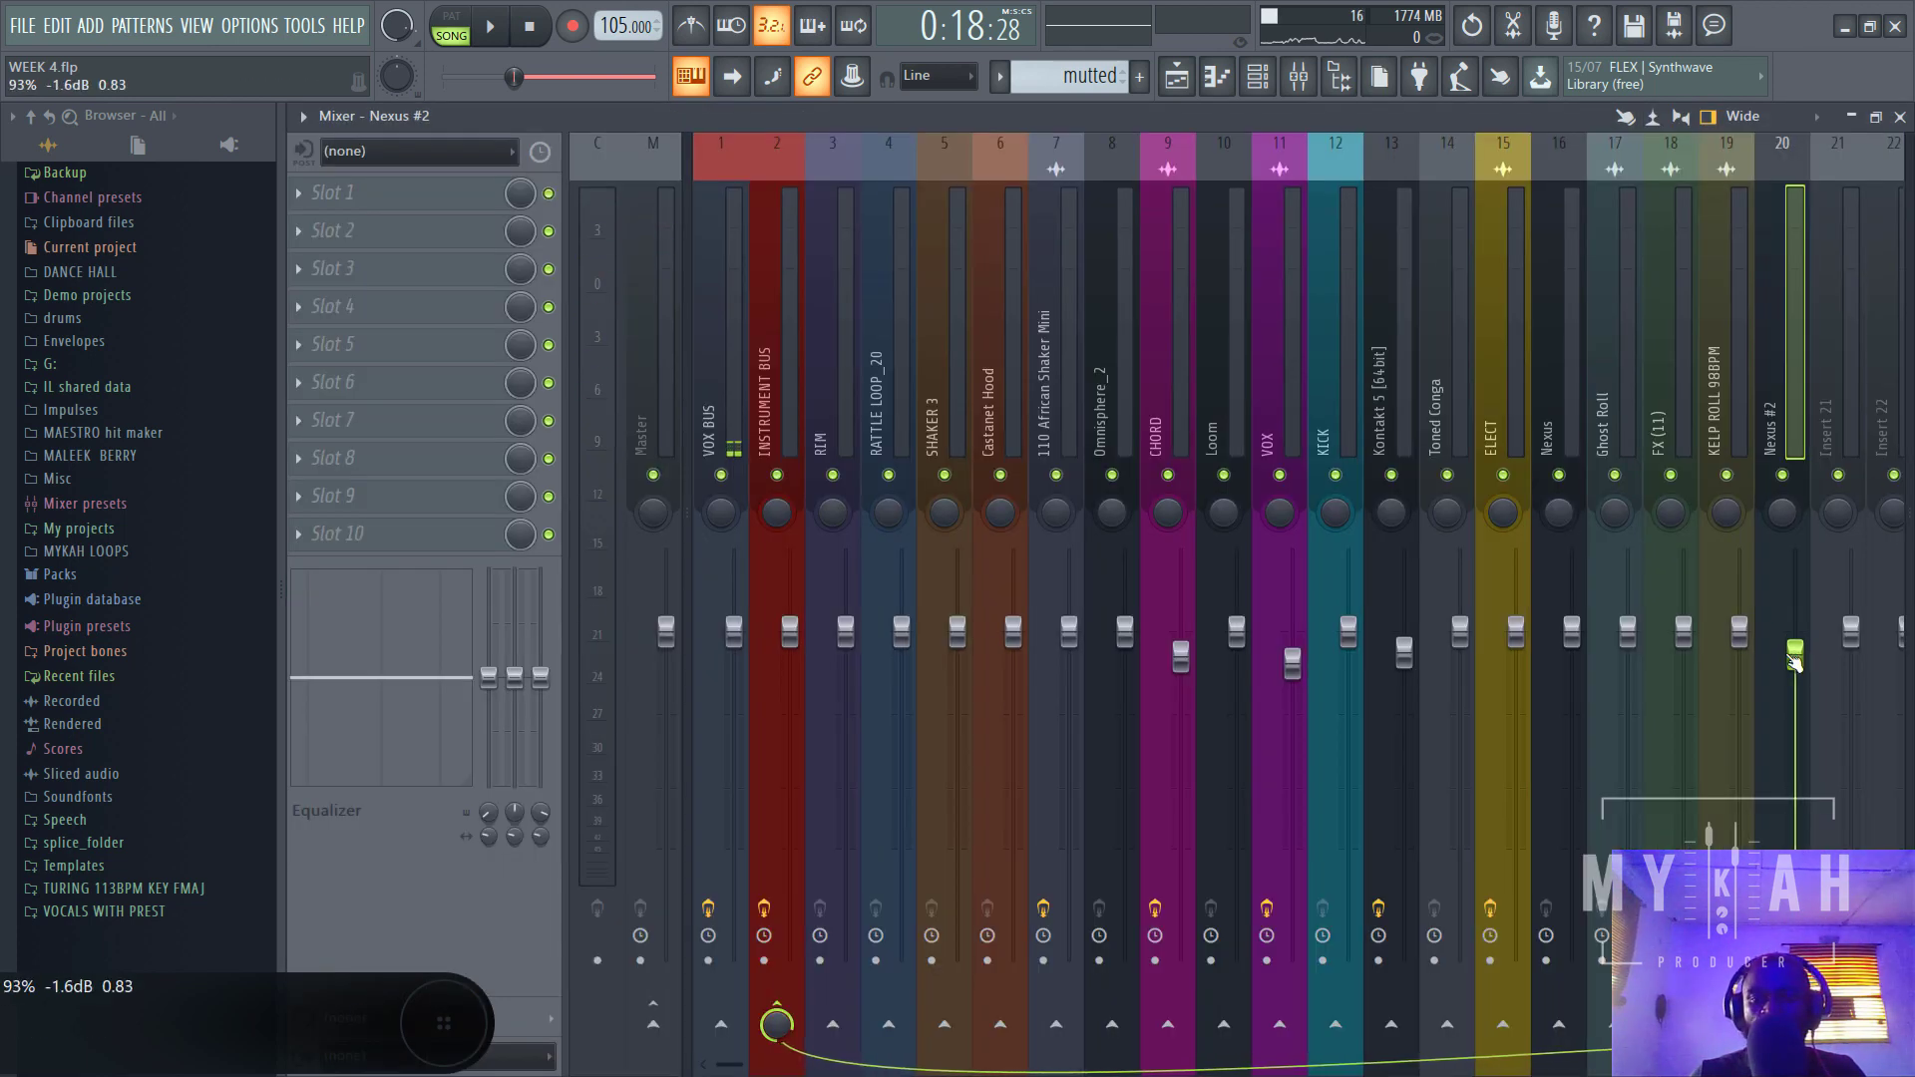
key("space")
key("space")
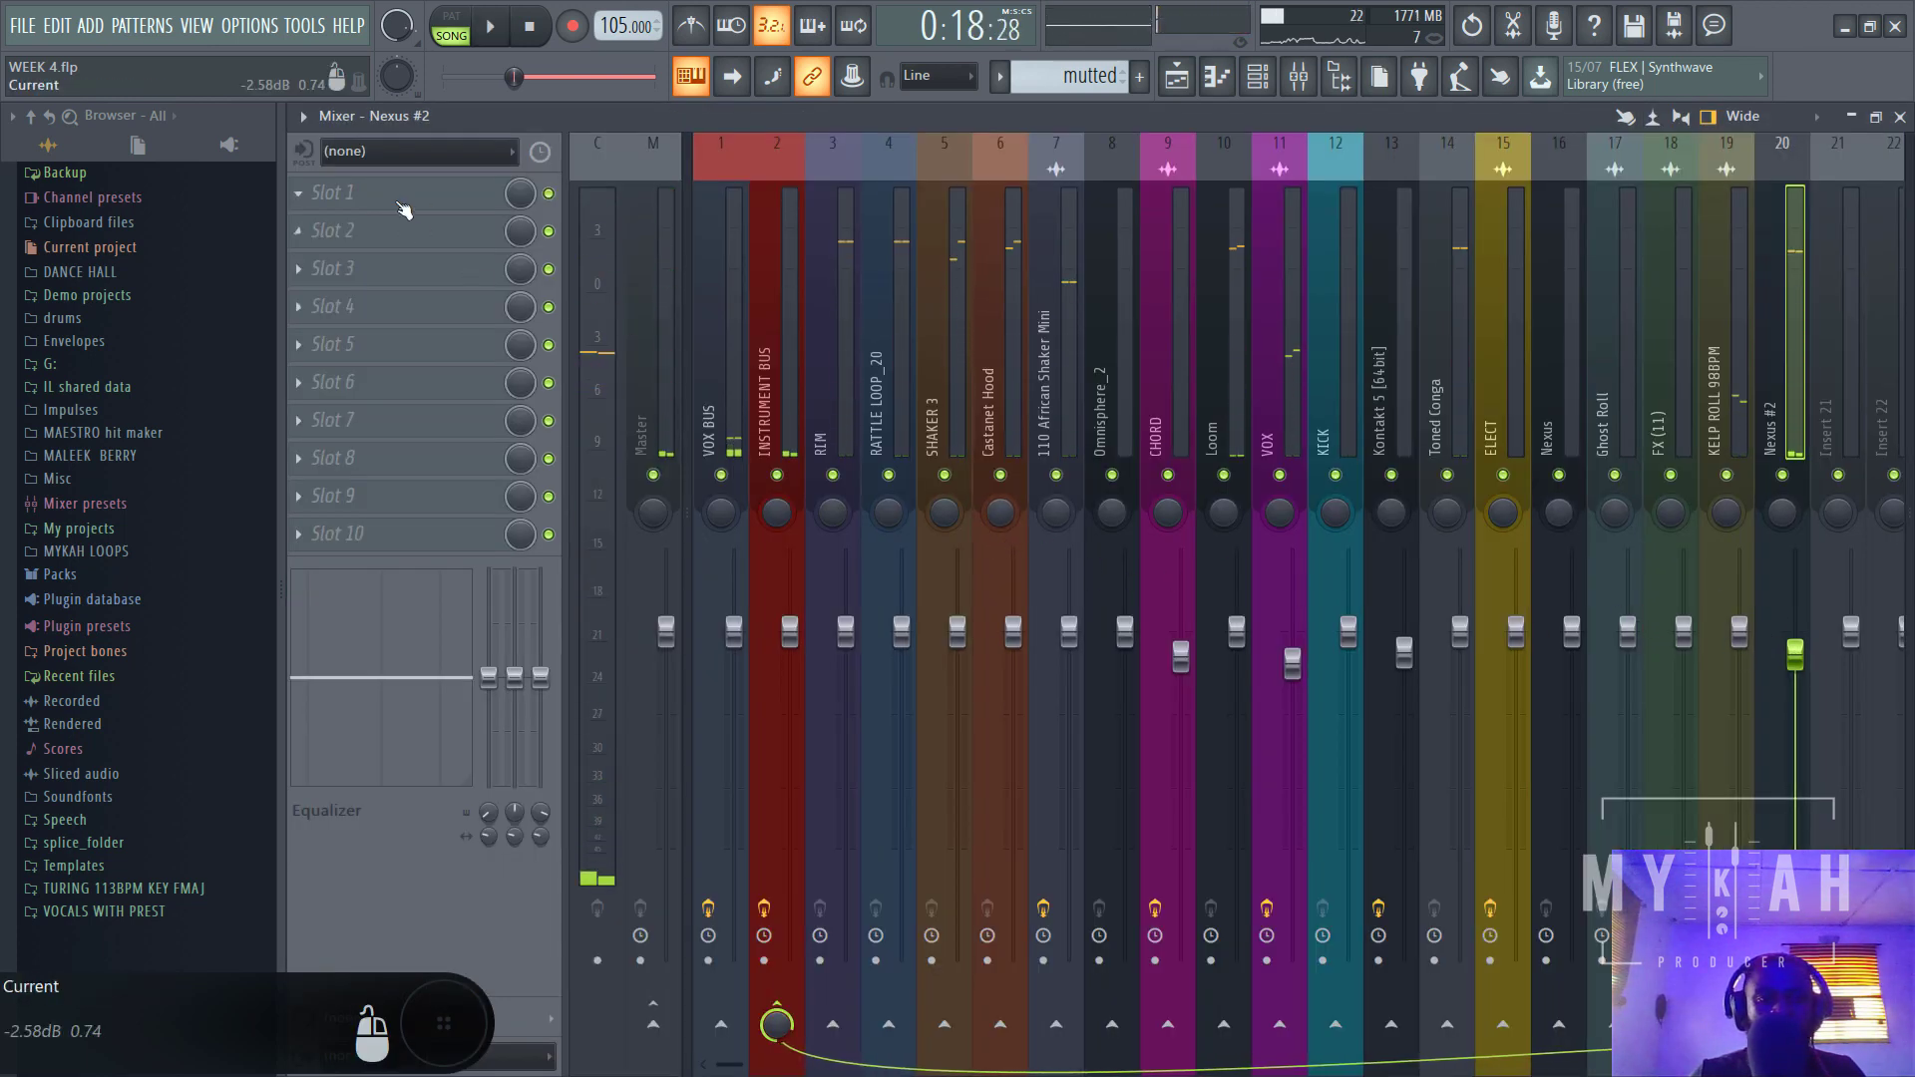
- Insert Fruity Parametric EQ 2 in slot 1 of the Nexus #2 mixer track and load its high pass preset
left_click(404, 204)
left_click(1240, 337)
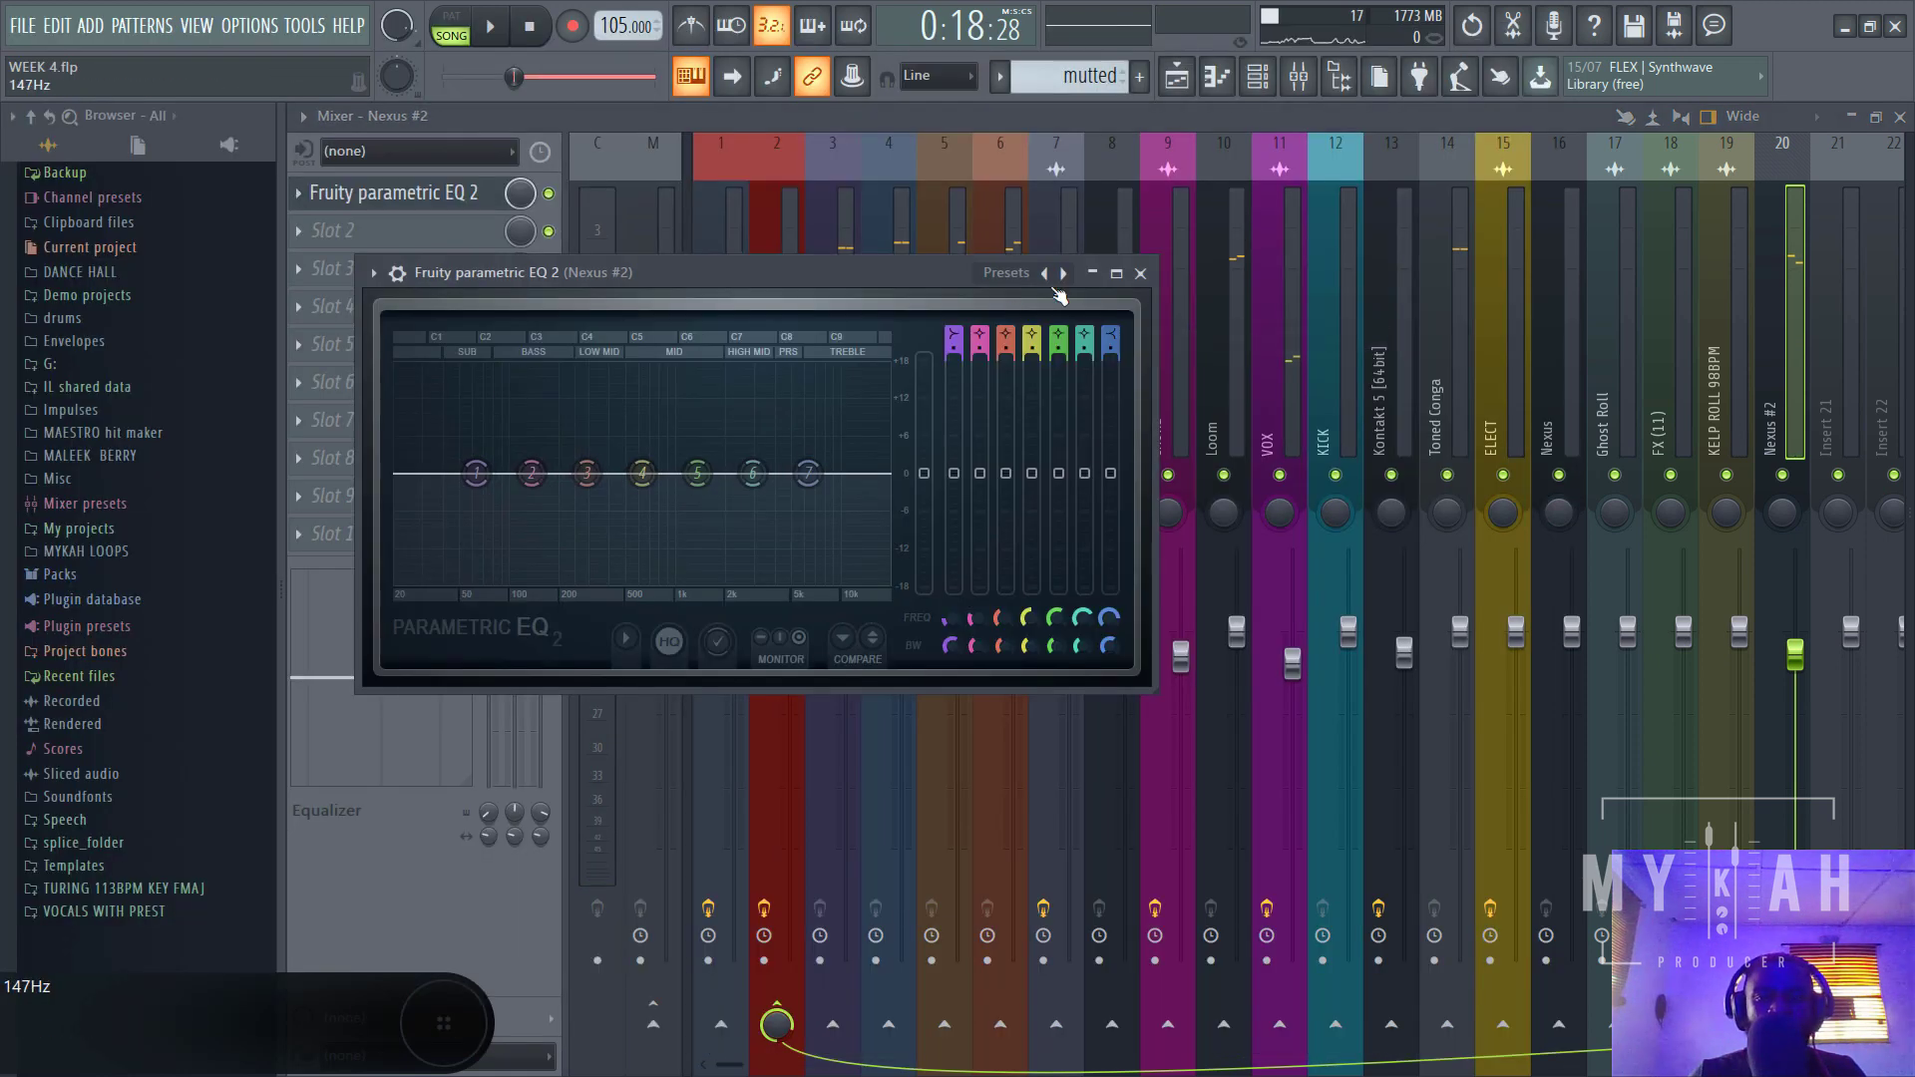
left_click(1073, 282)
left_click(1103, 340)
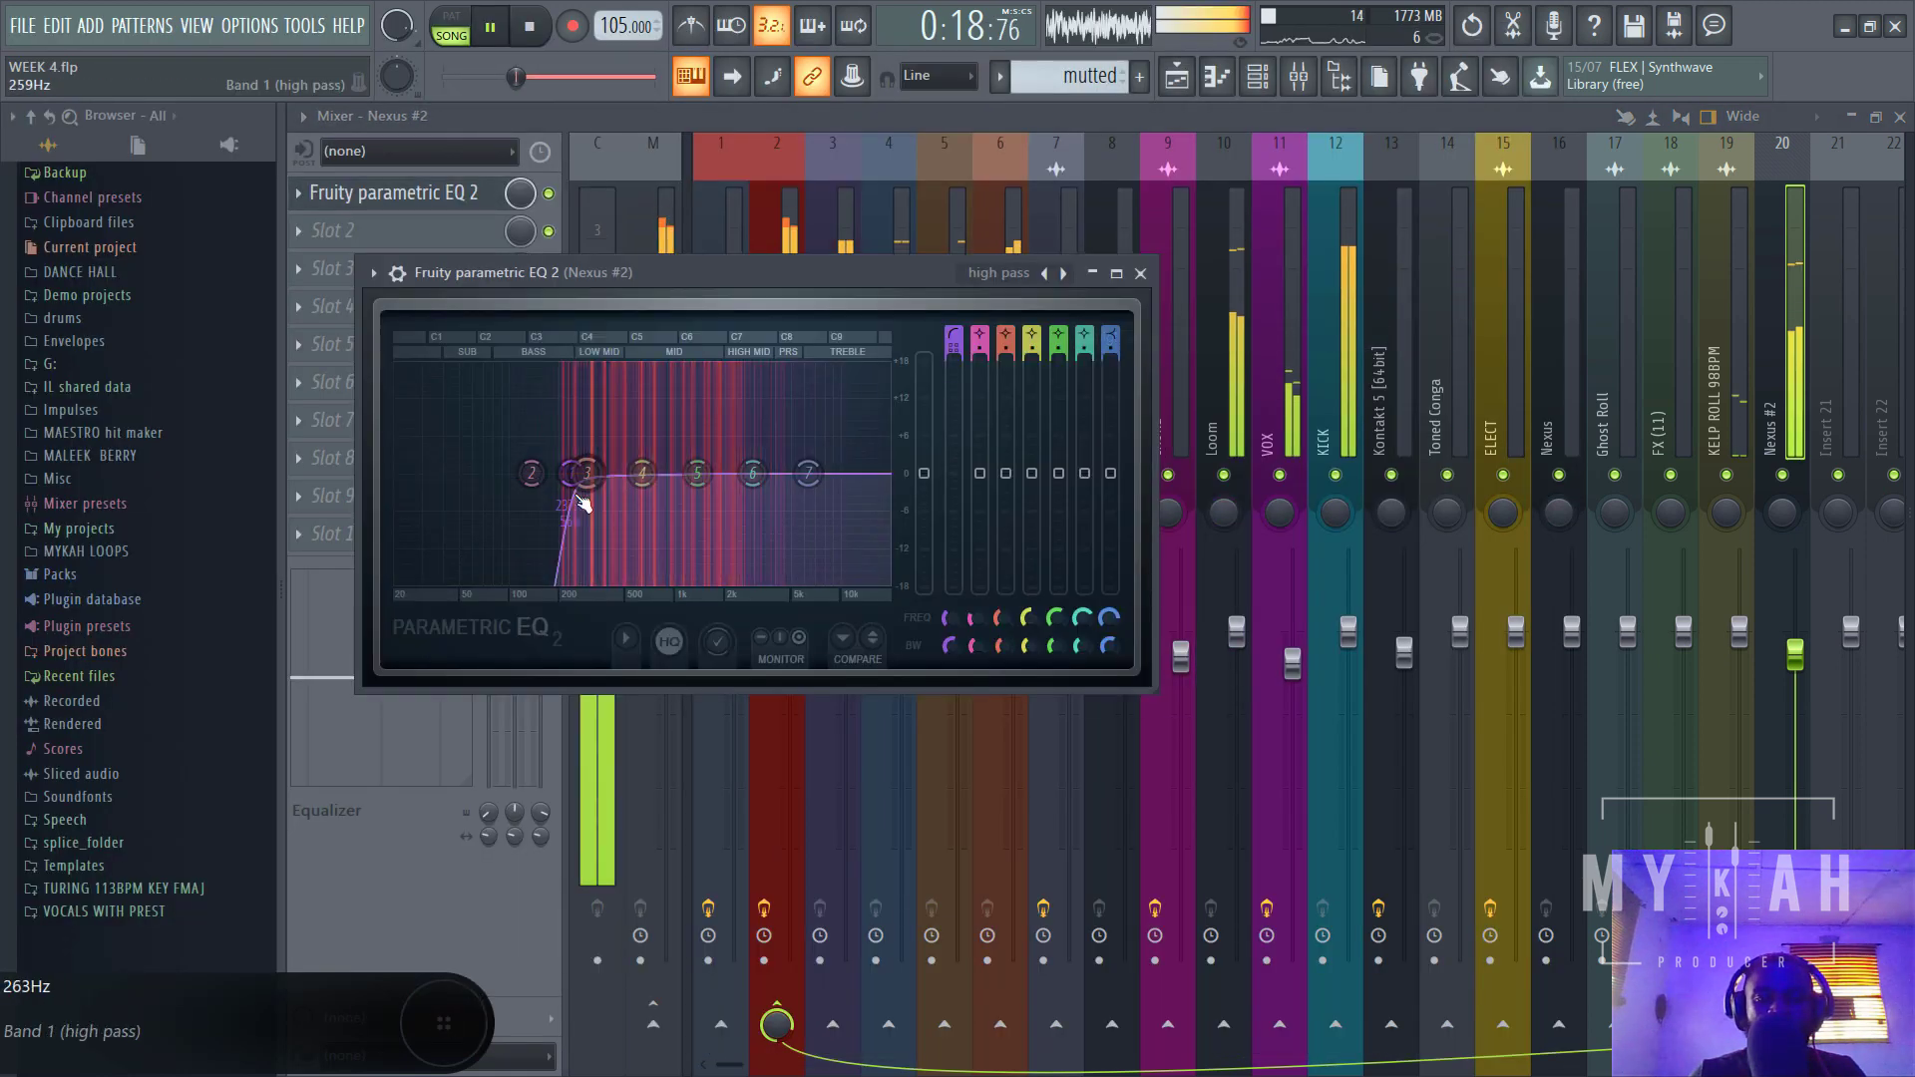
- Shape the Nexus #2 EQ with the high pass at about 314 Hz, a dip near 1.1 kHz and slightly reduced highs
key("space")
left_click_drag(576, 472, 681, 494)
key("space")
key("space")
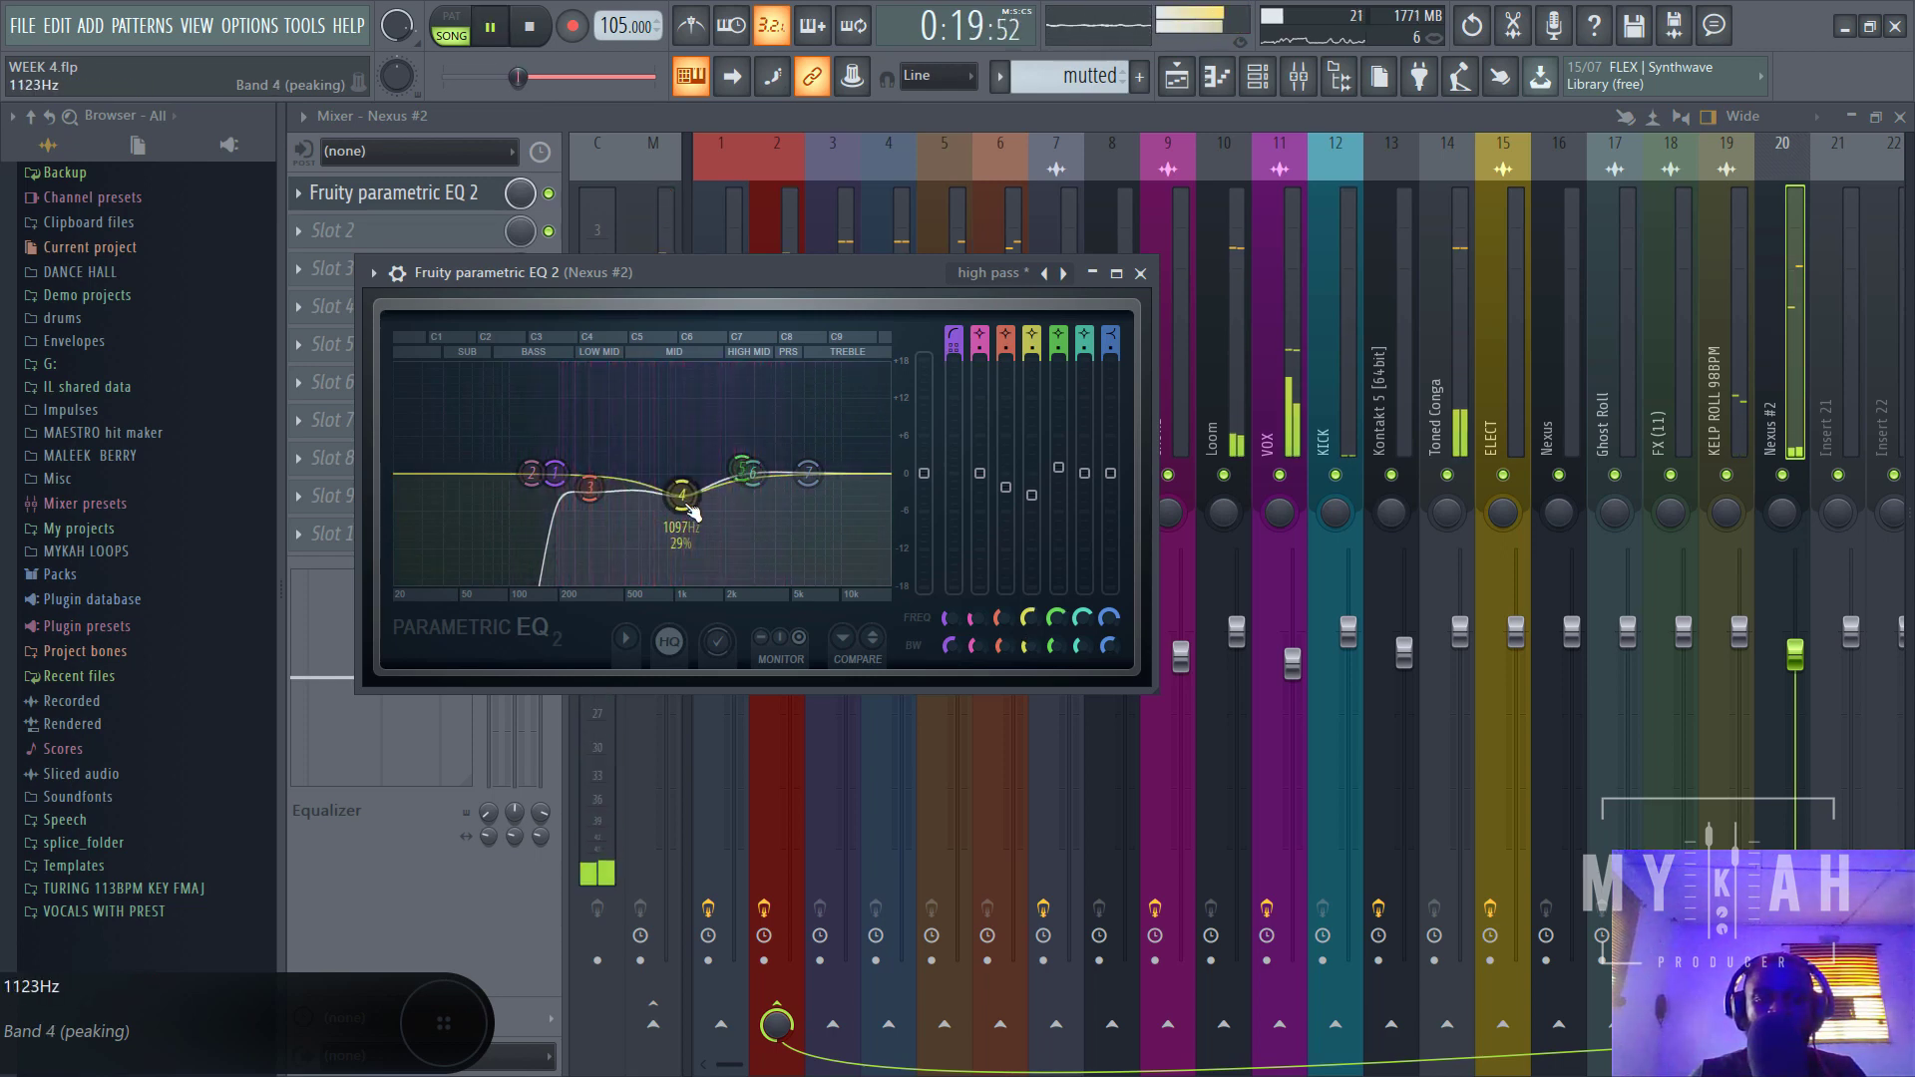
left_click_drag(808, 474, 851, 483)
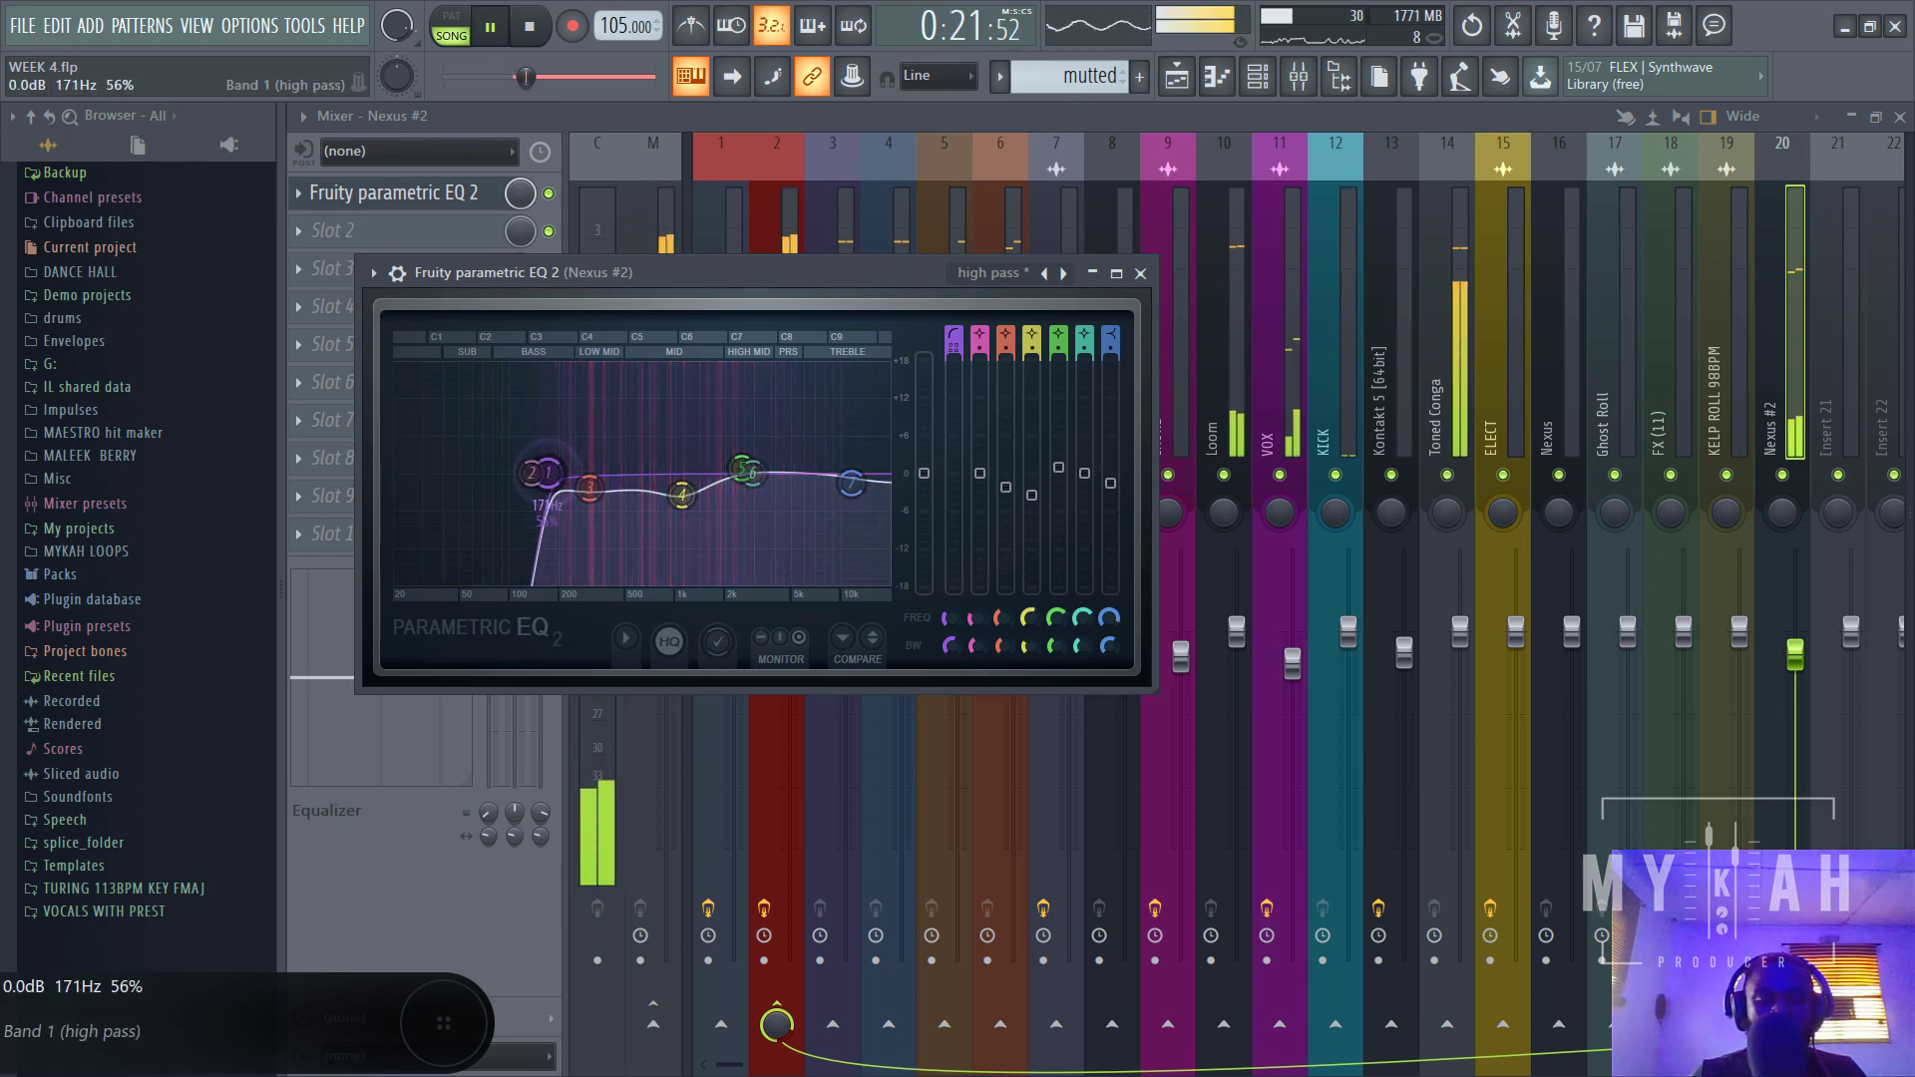
left_click_drag(555, 473, 601, 470)
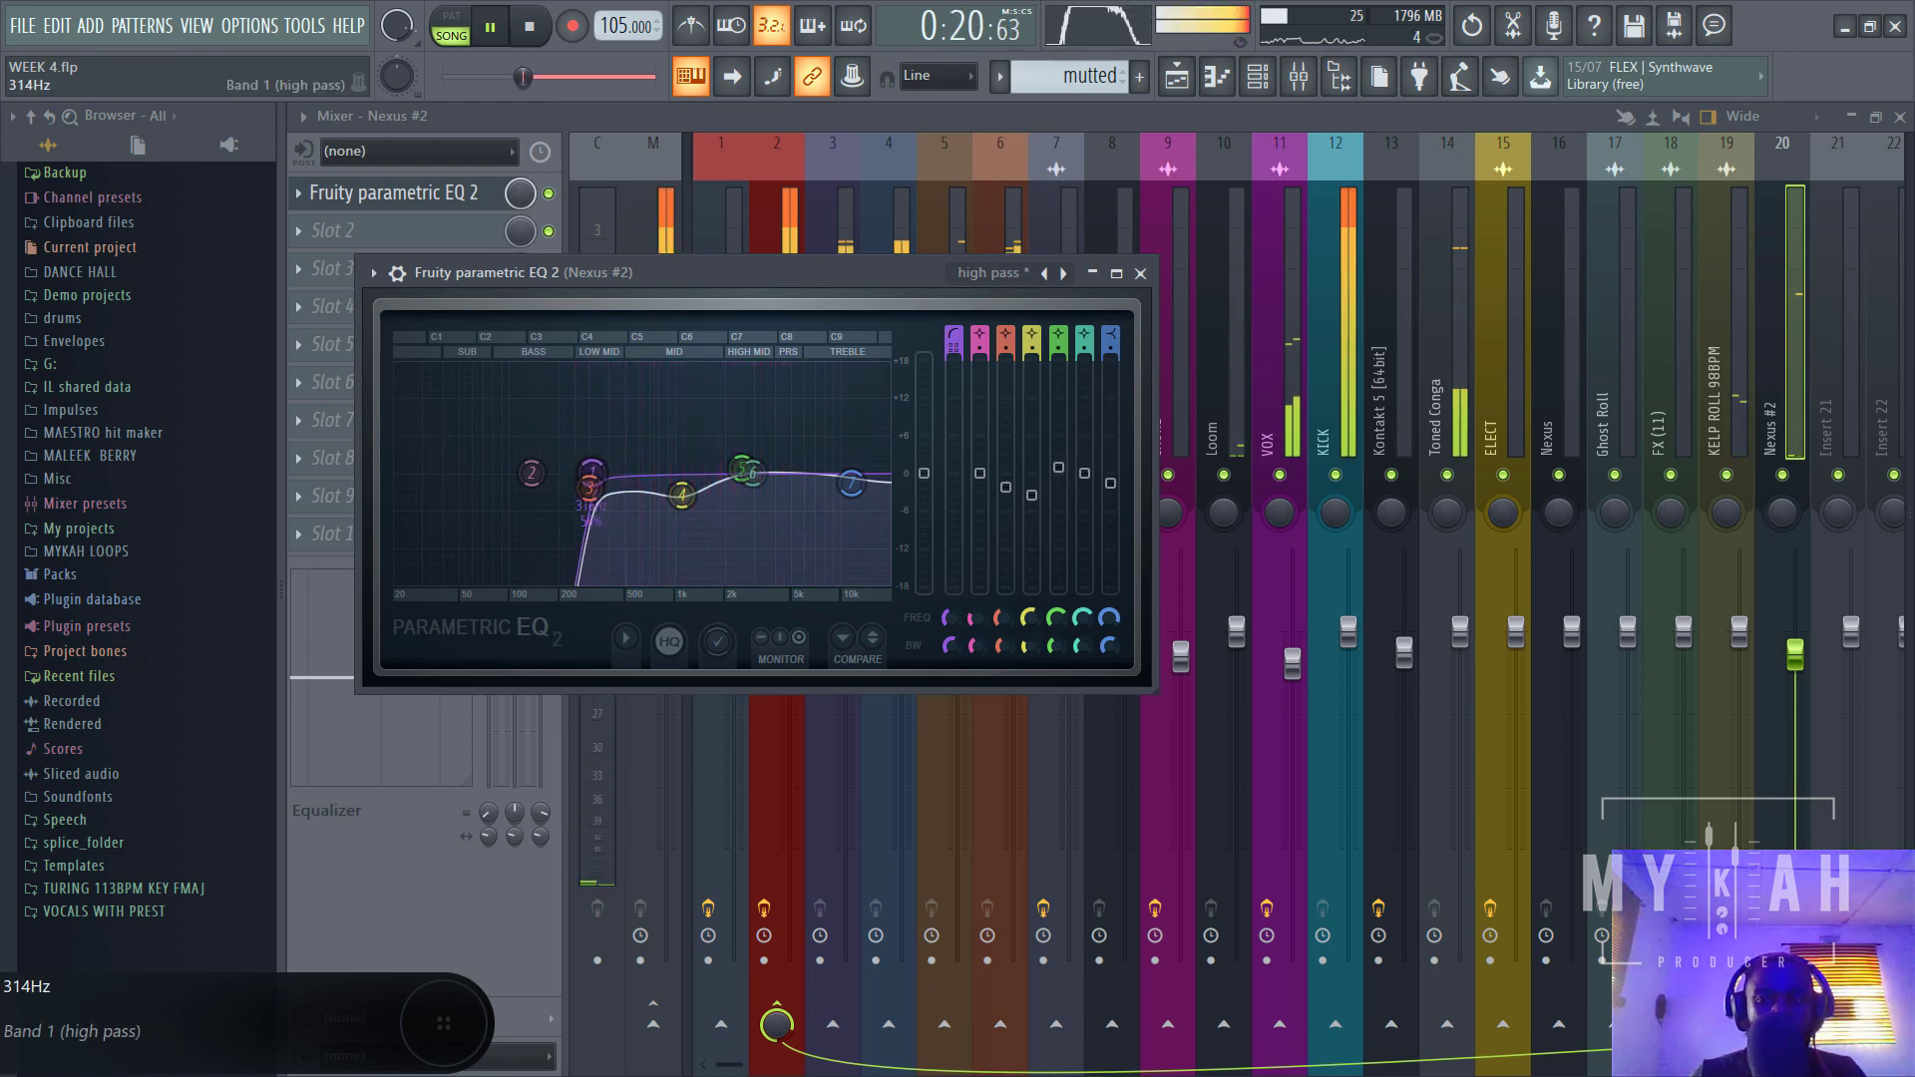
- Insert Fruity Delay 2 in slot 2 with ping-pong feedback, a delay time of 4 steps and input volume of 20%
left_click(437, 227)
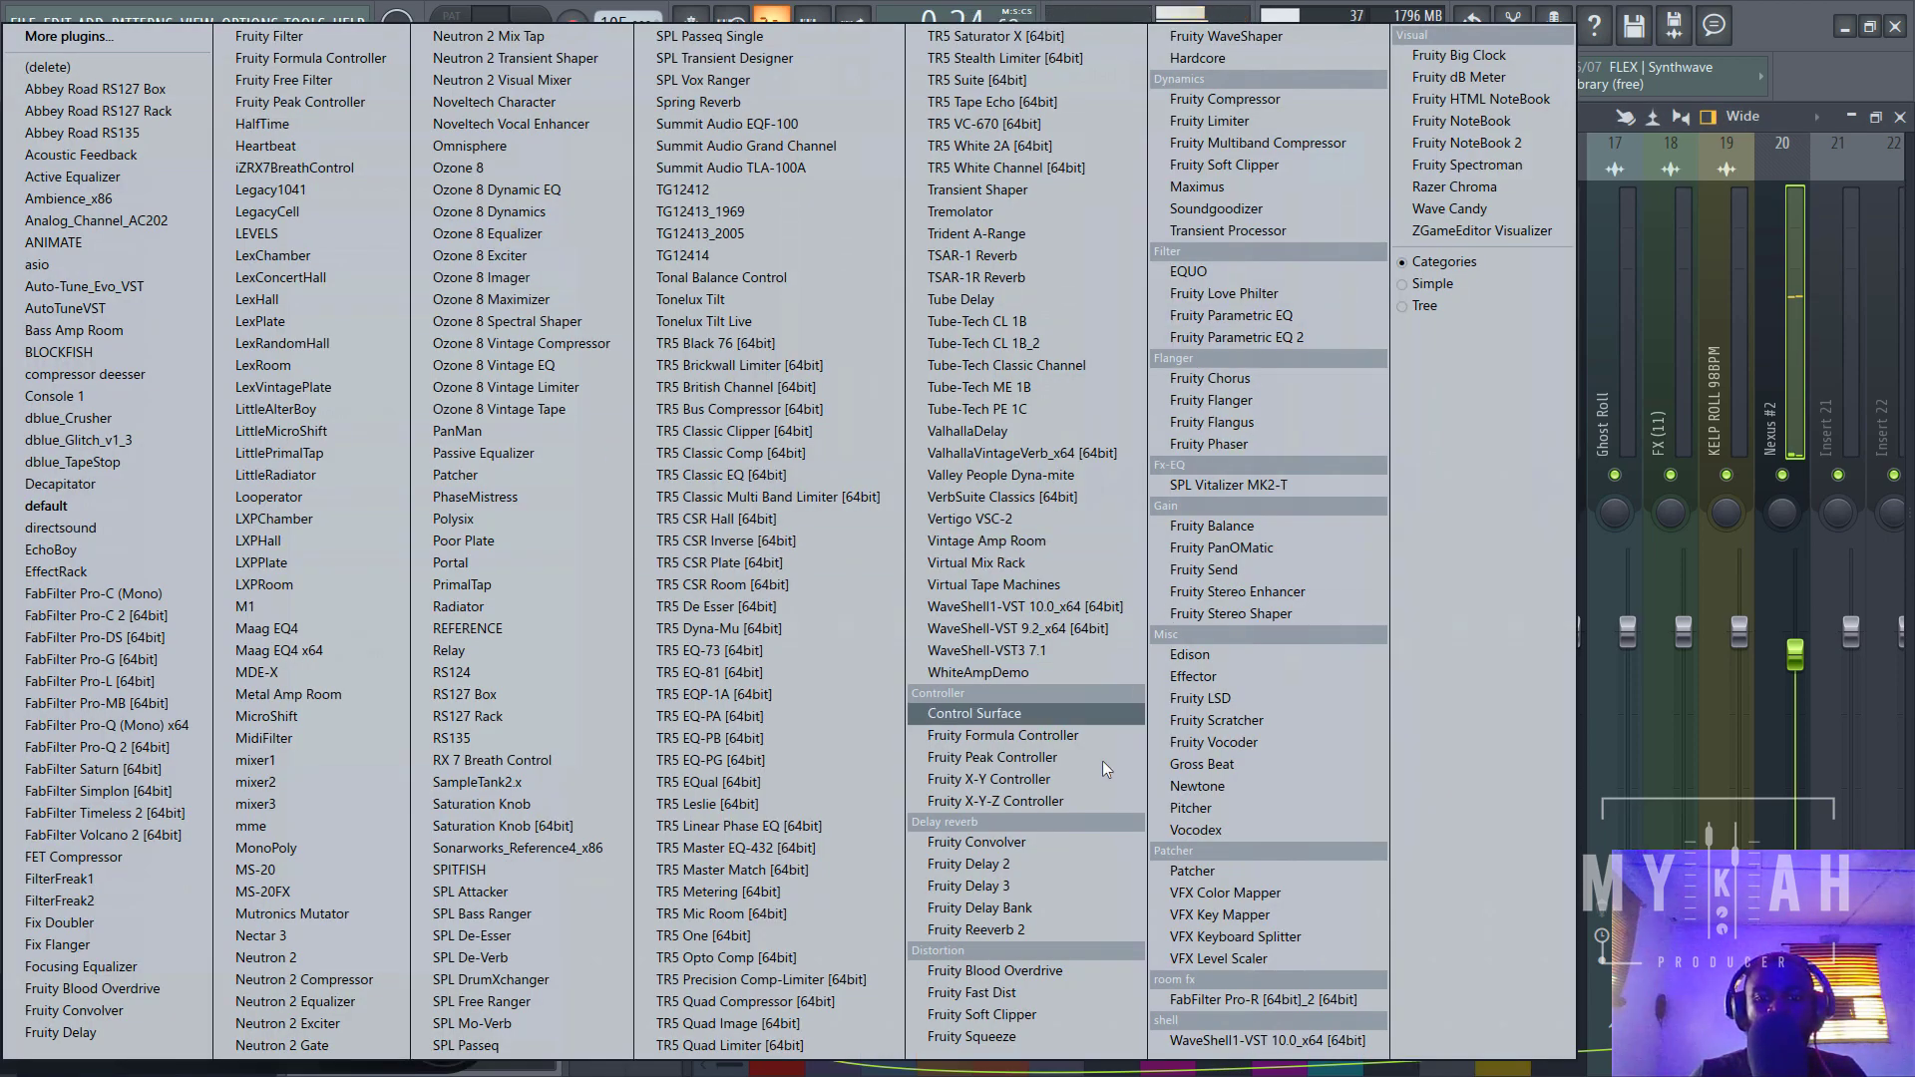
left_click(972, 863)
left_click(534, 401)
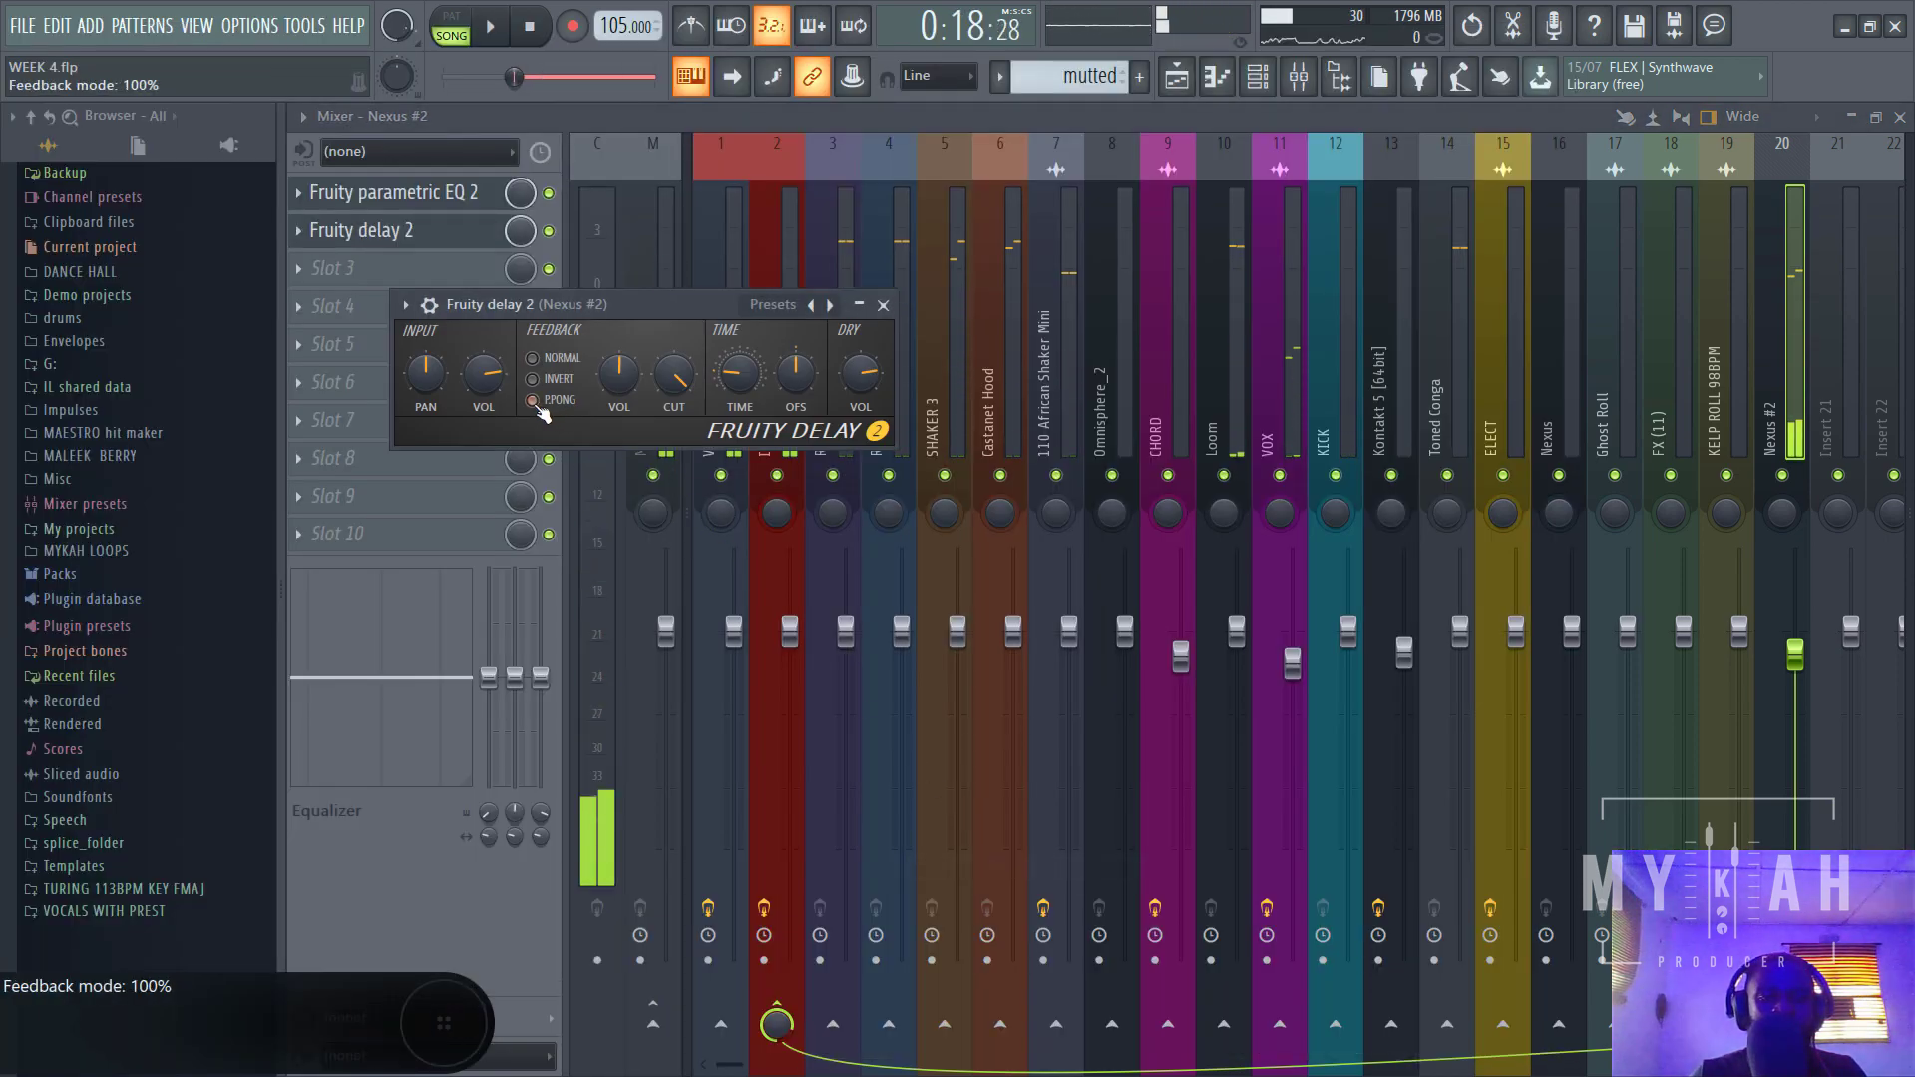
right_click(718, 376)
mouse_move(818, 408)
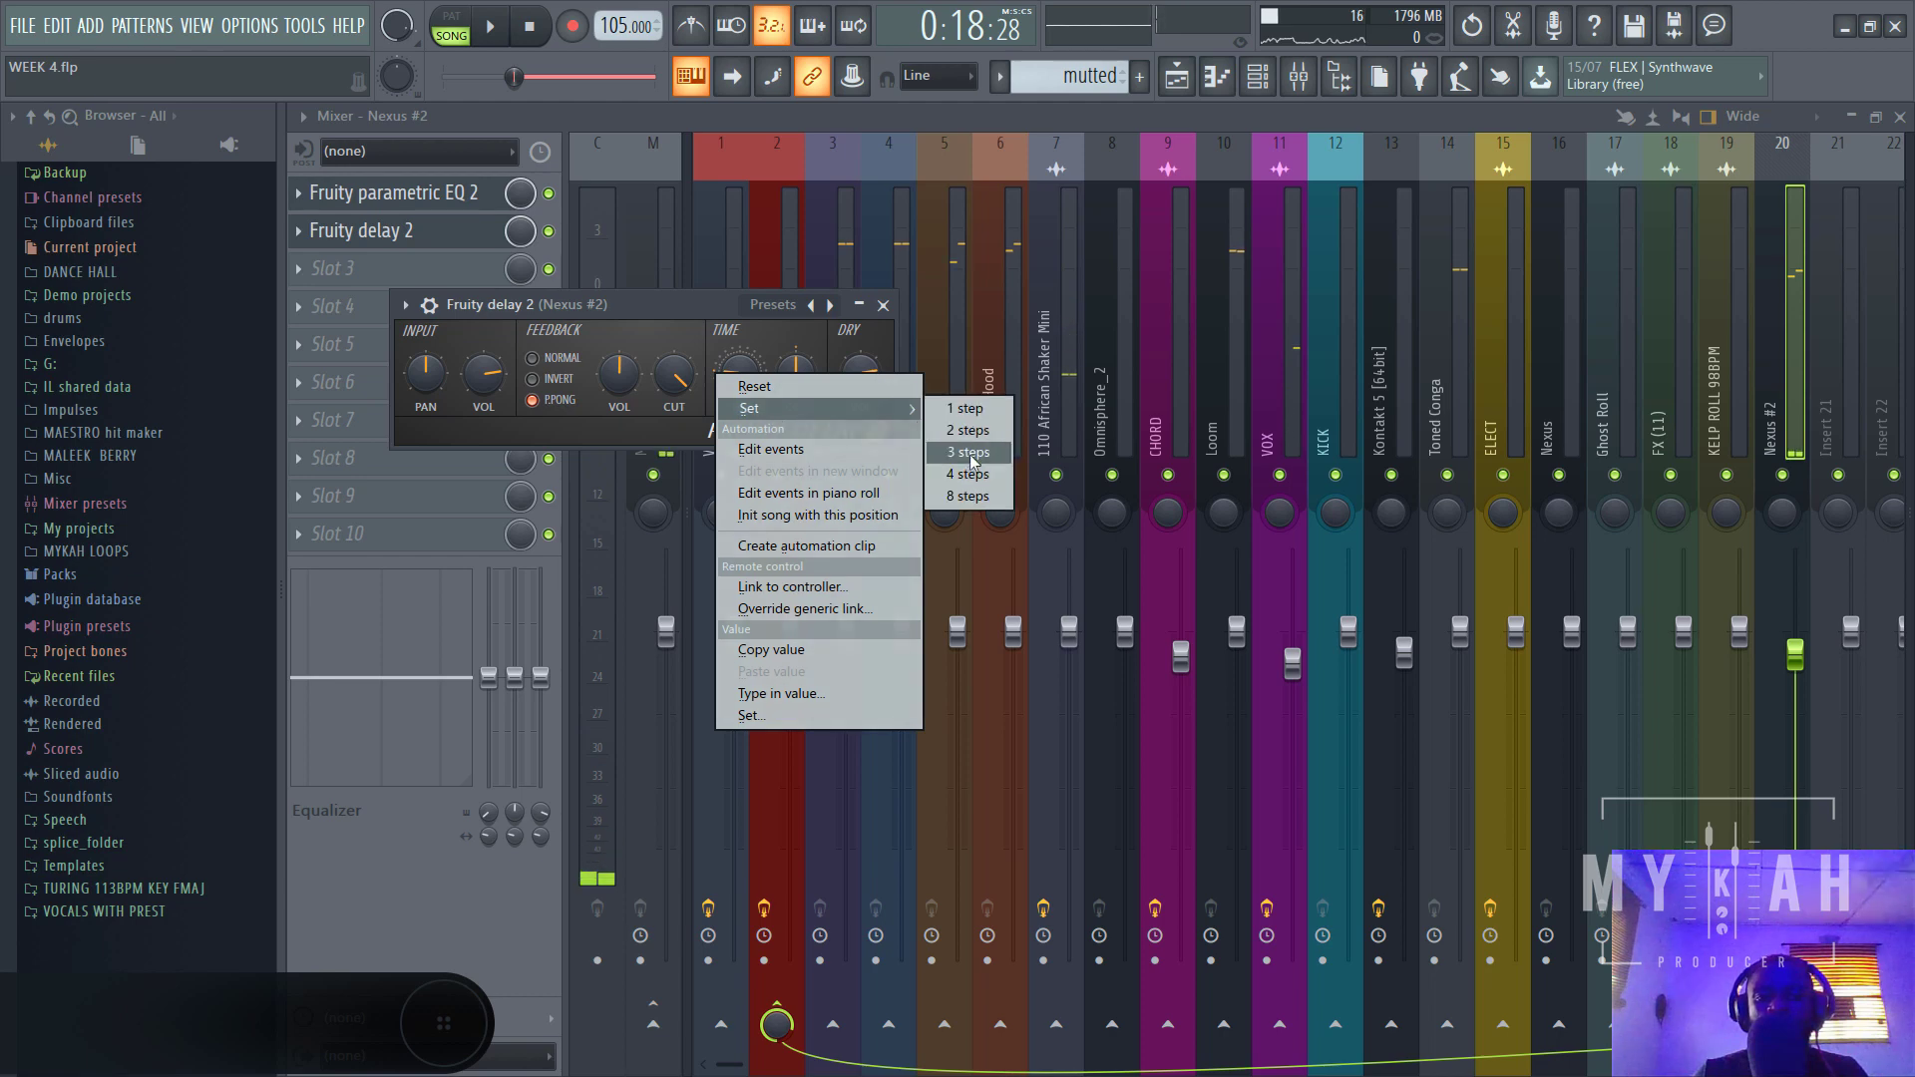
left_click(968, 474)
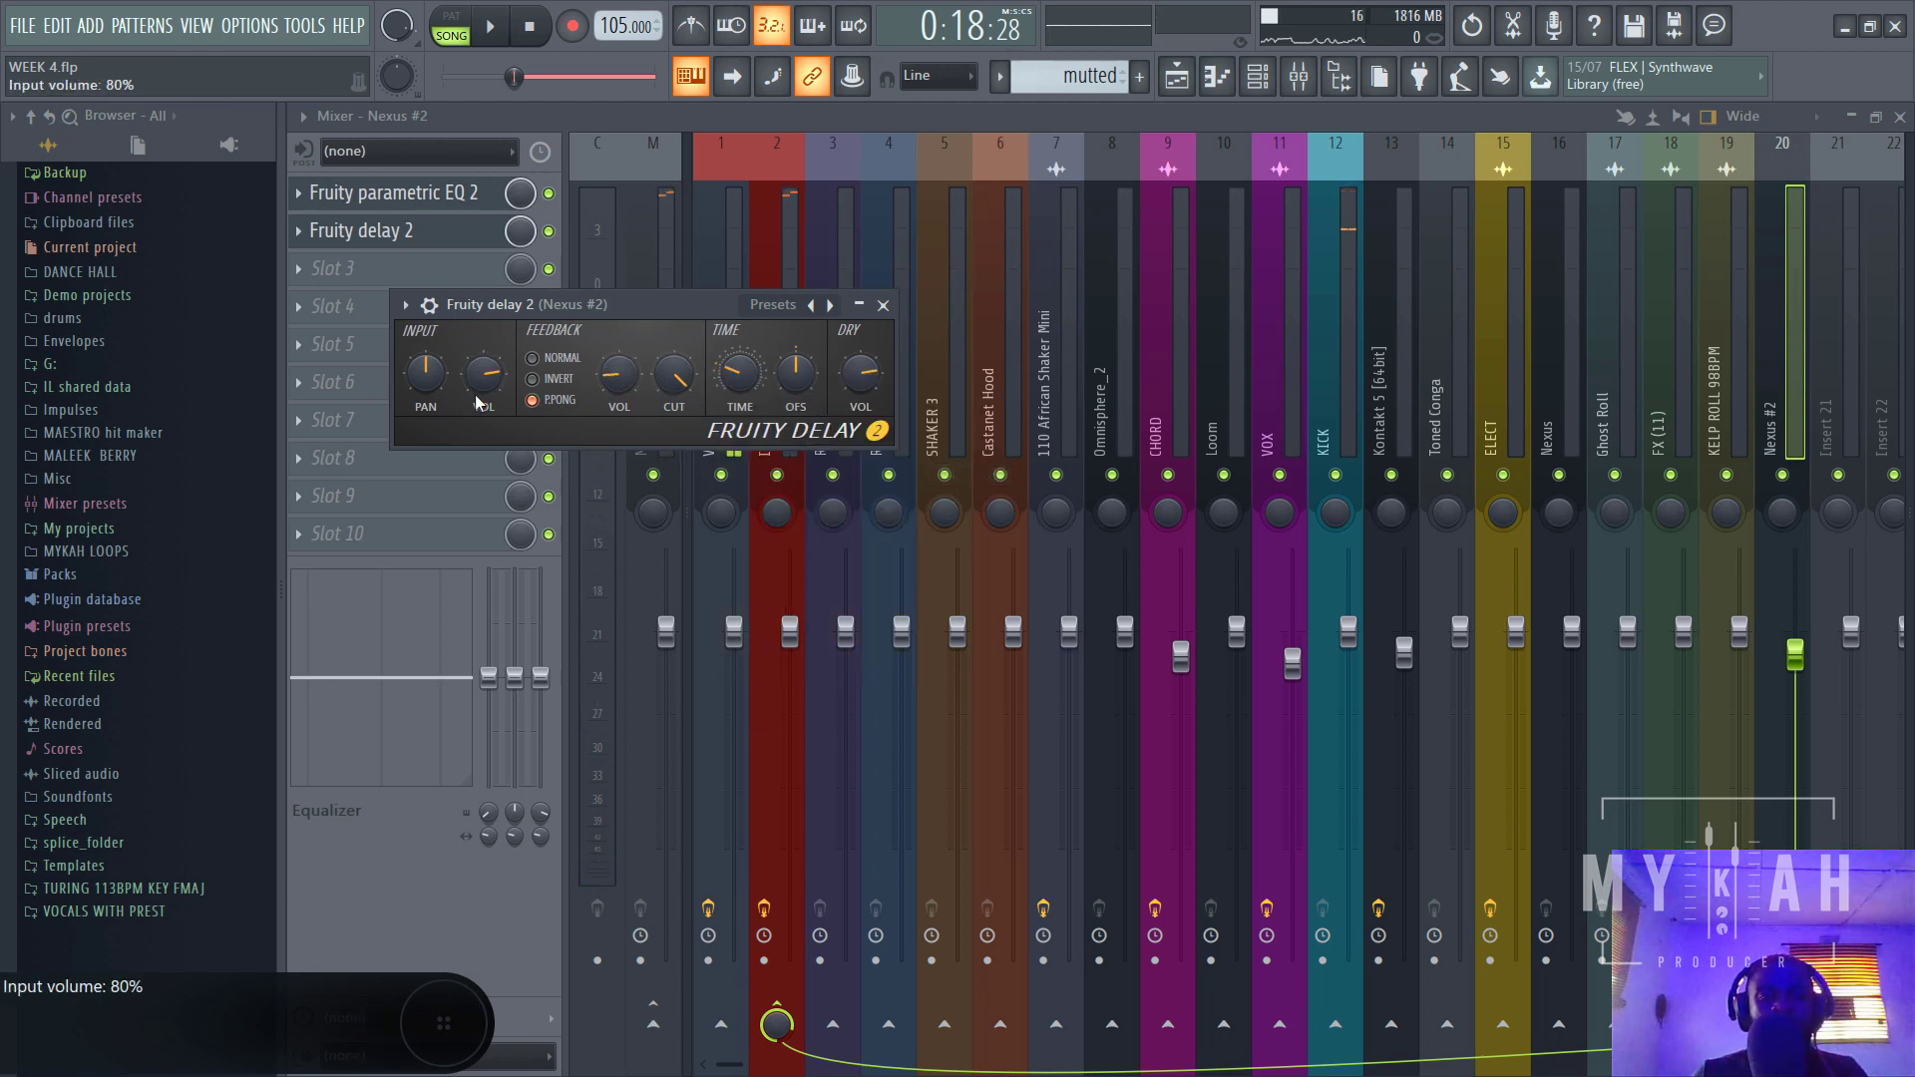
key("space")
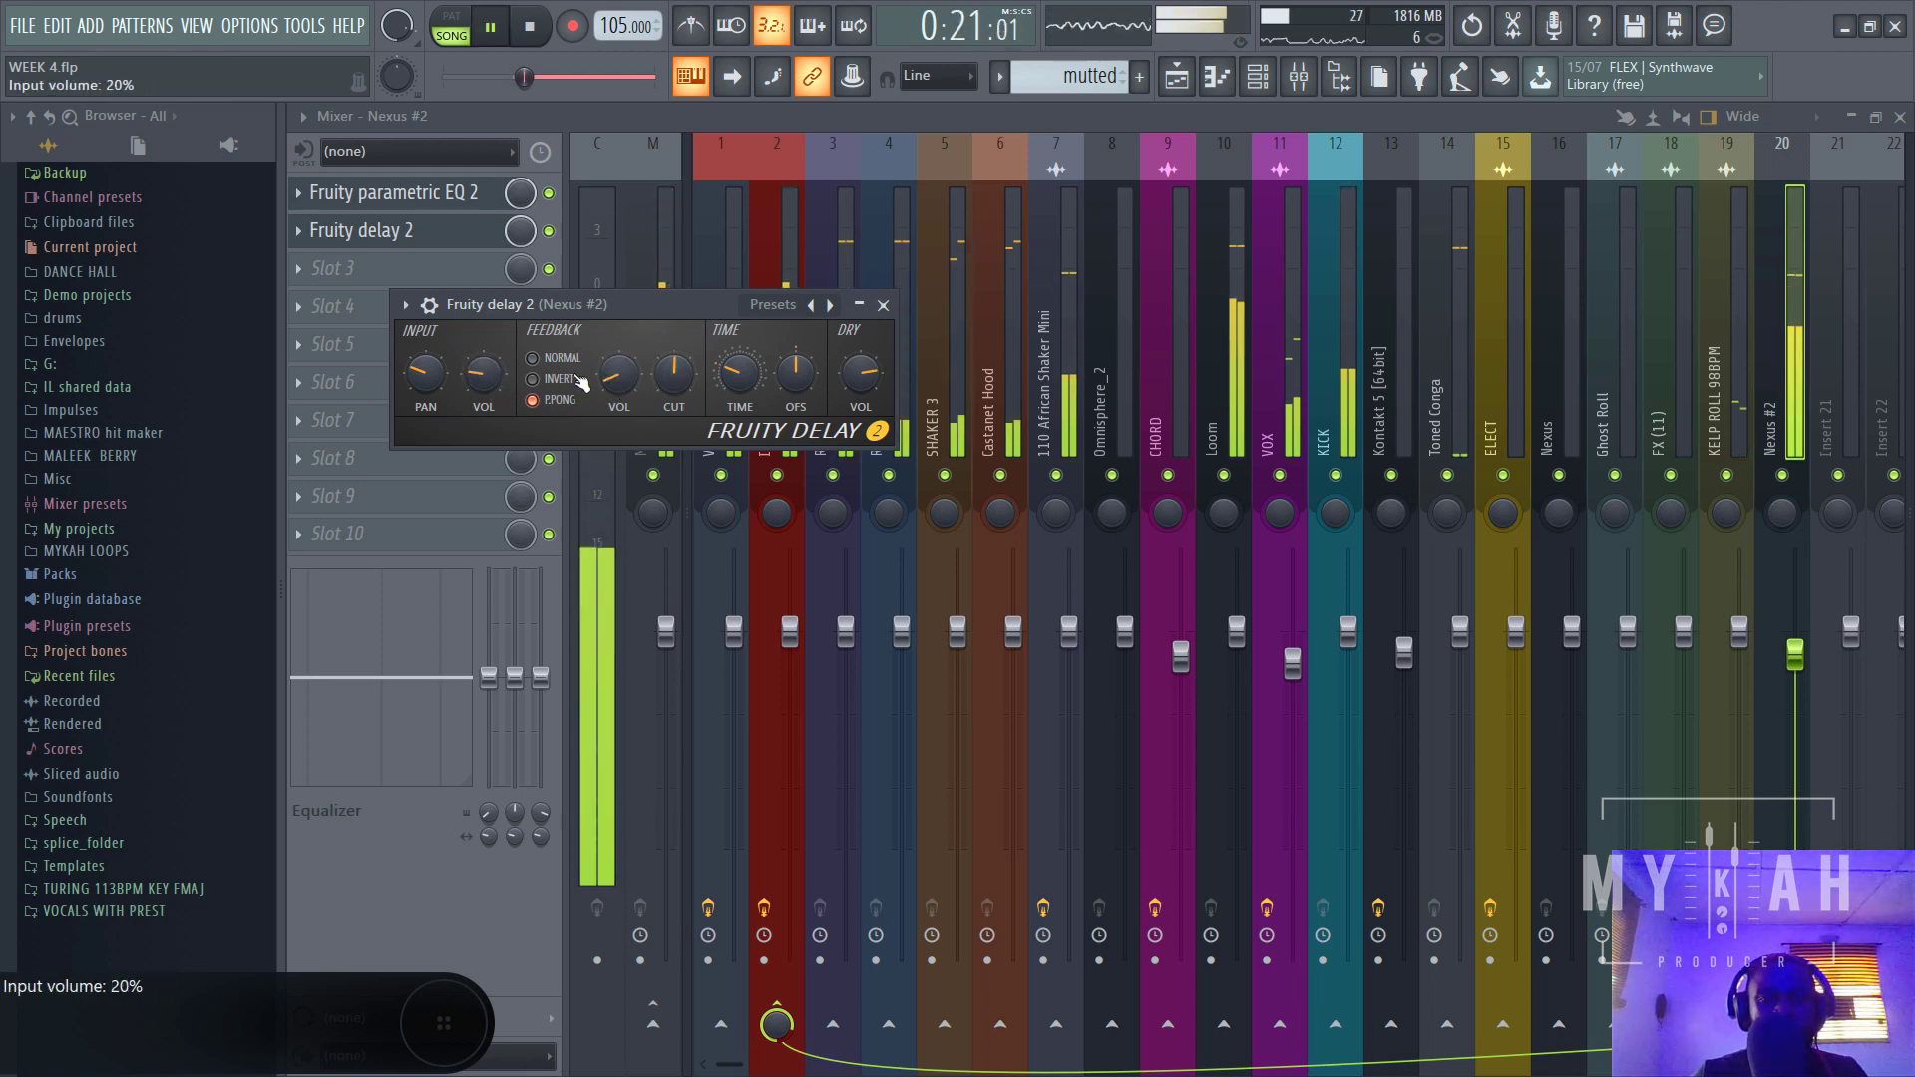
- Return to the playlist and place ELECT clips at bars 17 and 21 on the ELECT track
key("F5")
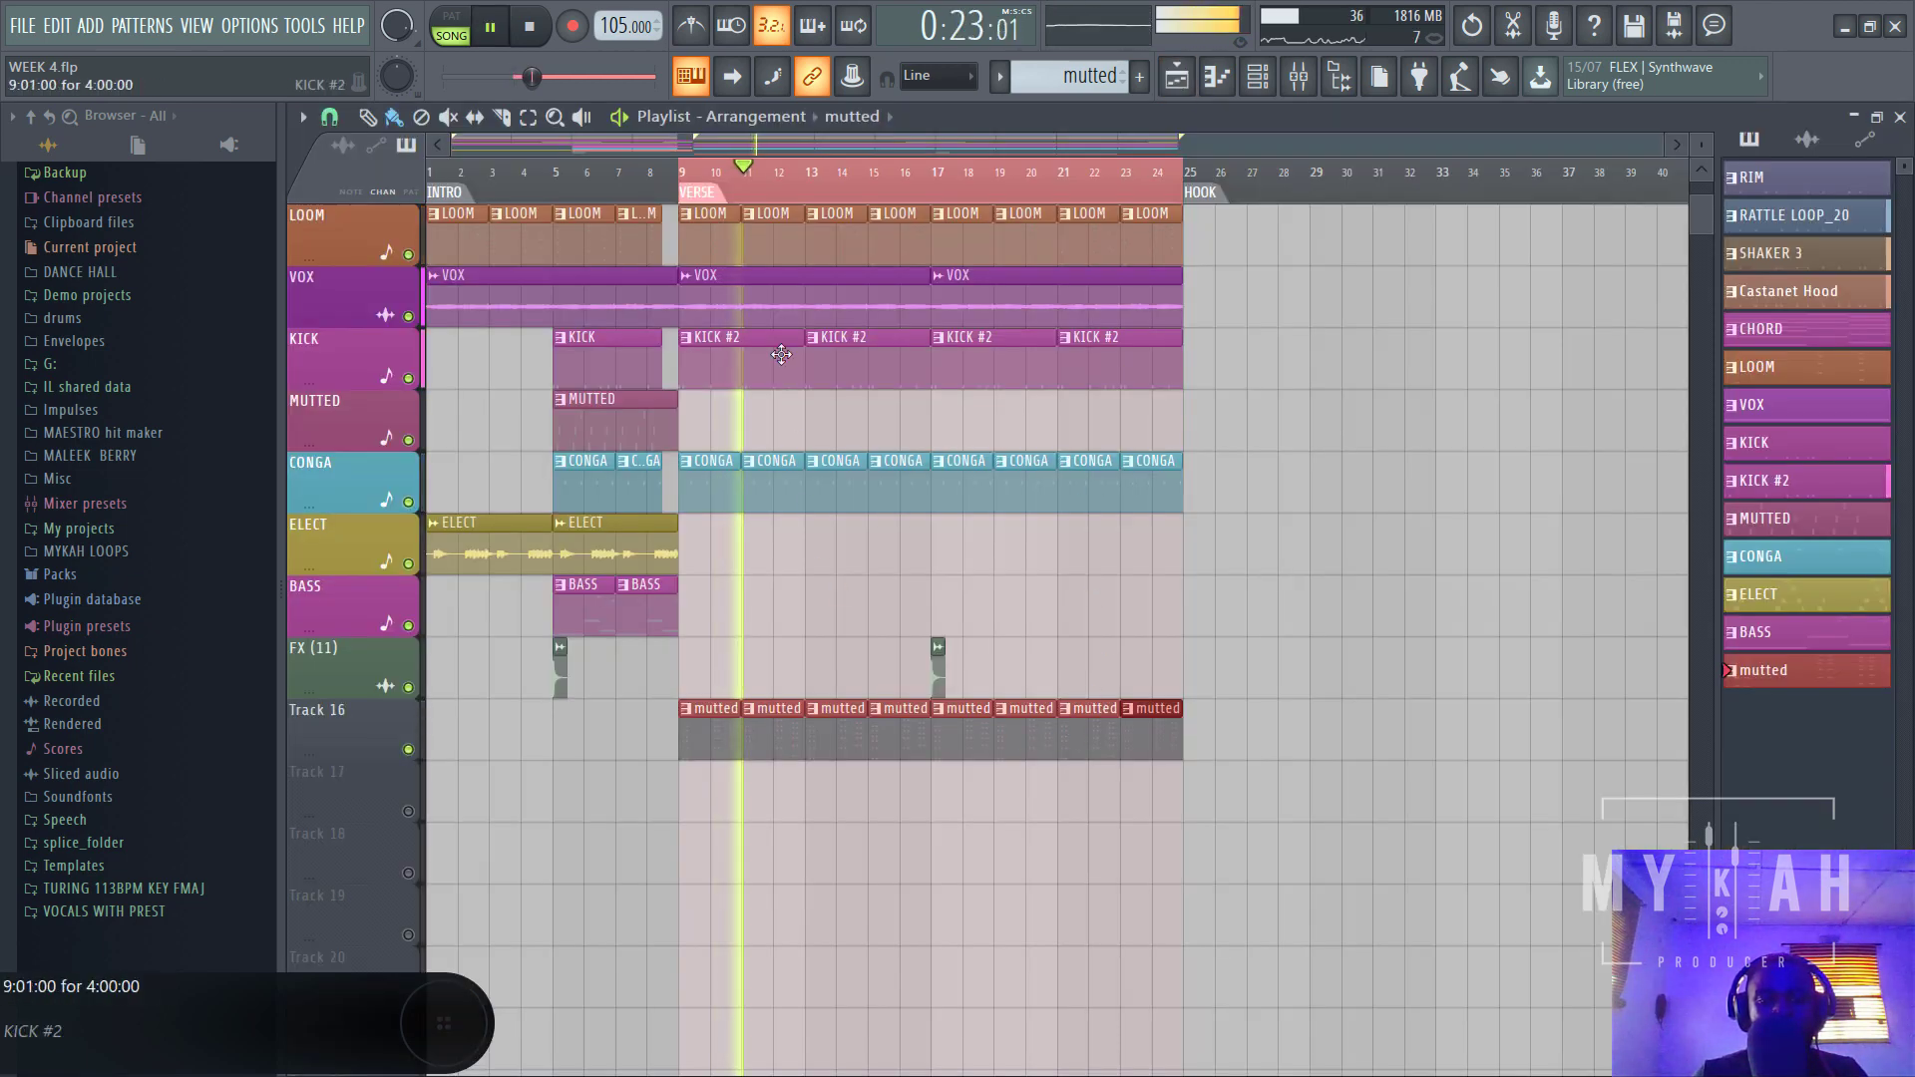
left_click(596, 540)
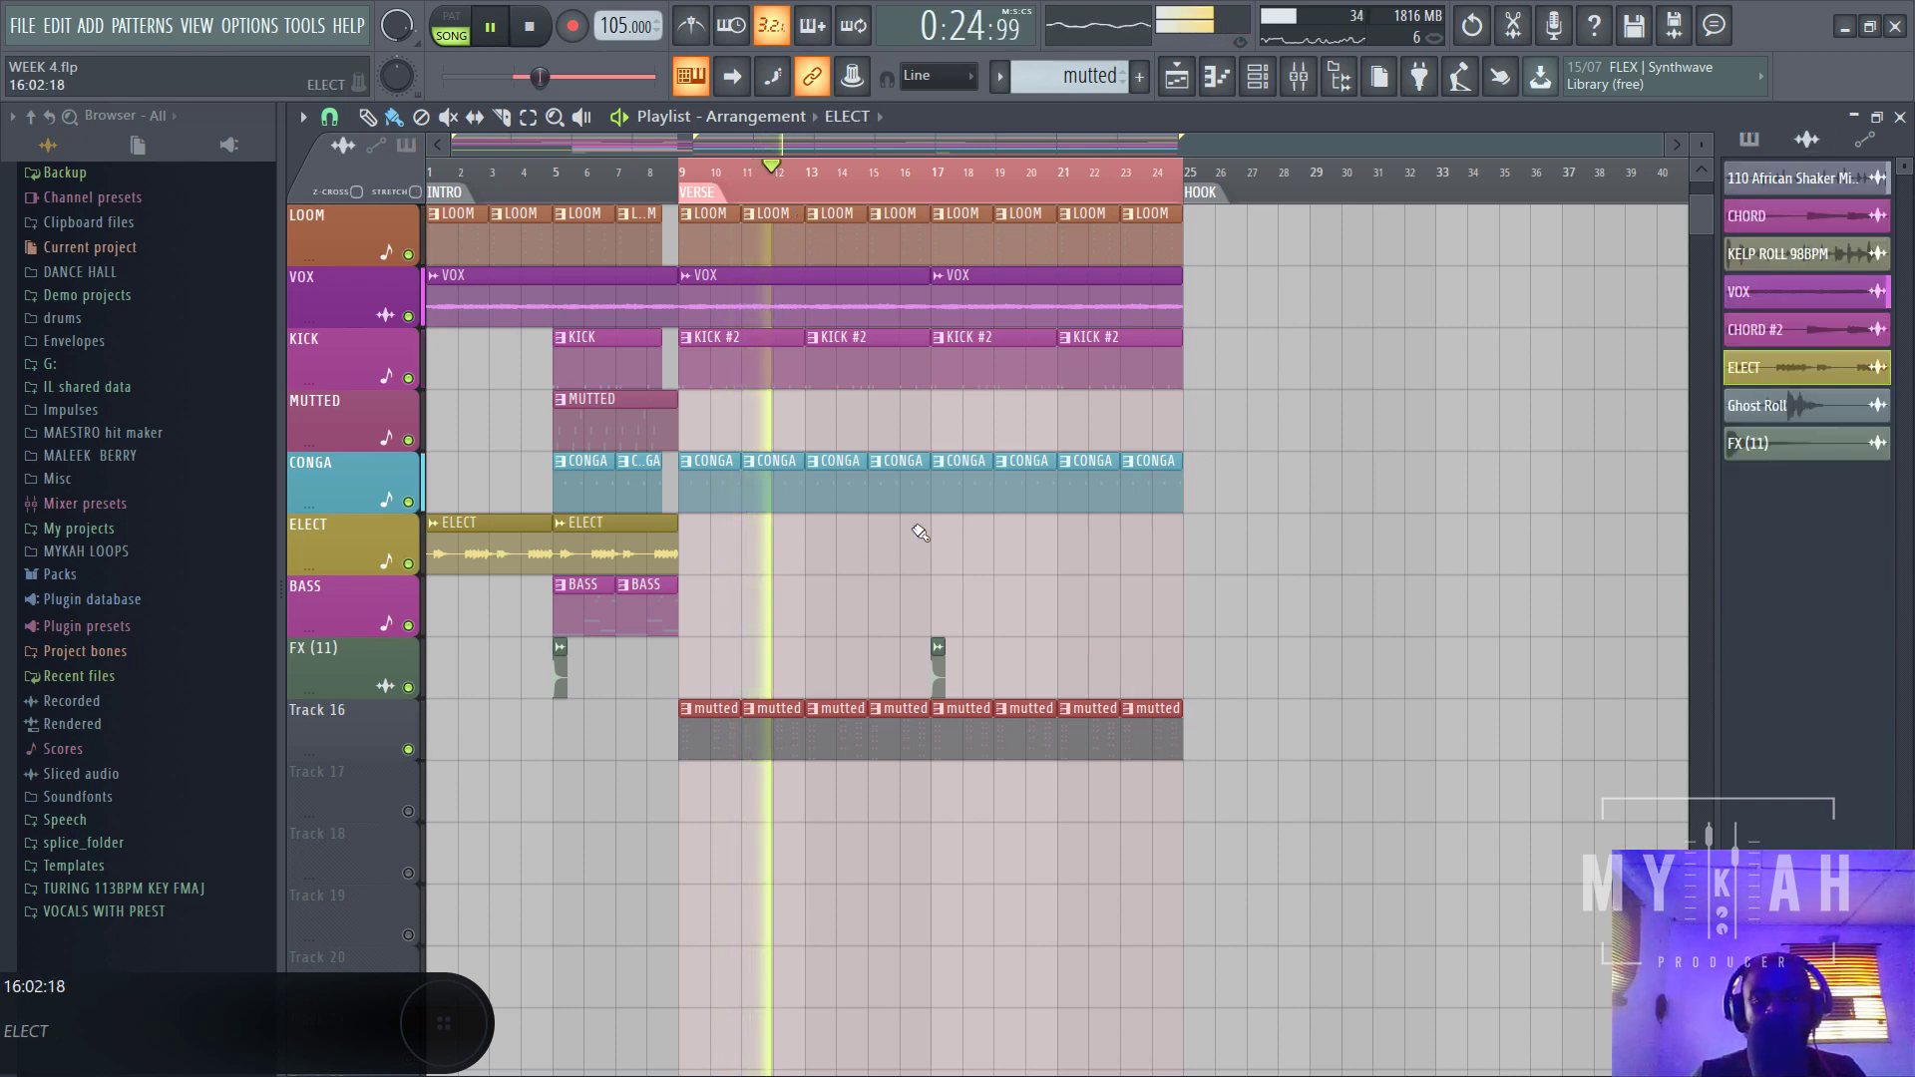
left_click(943, 543)
left_click(1069, 547)
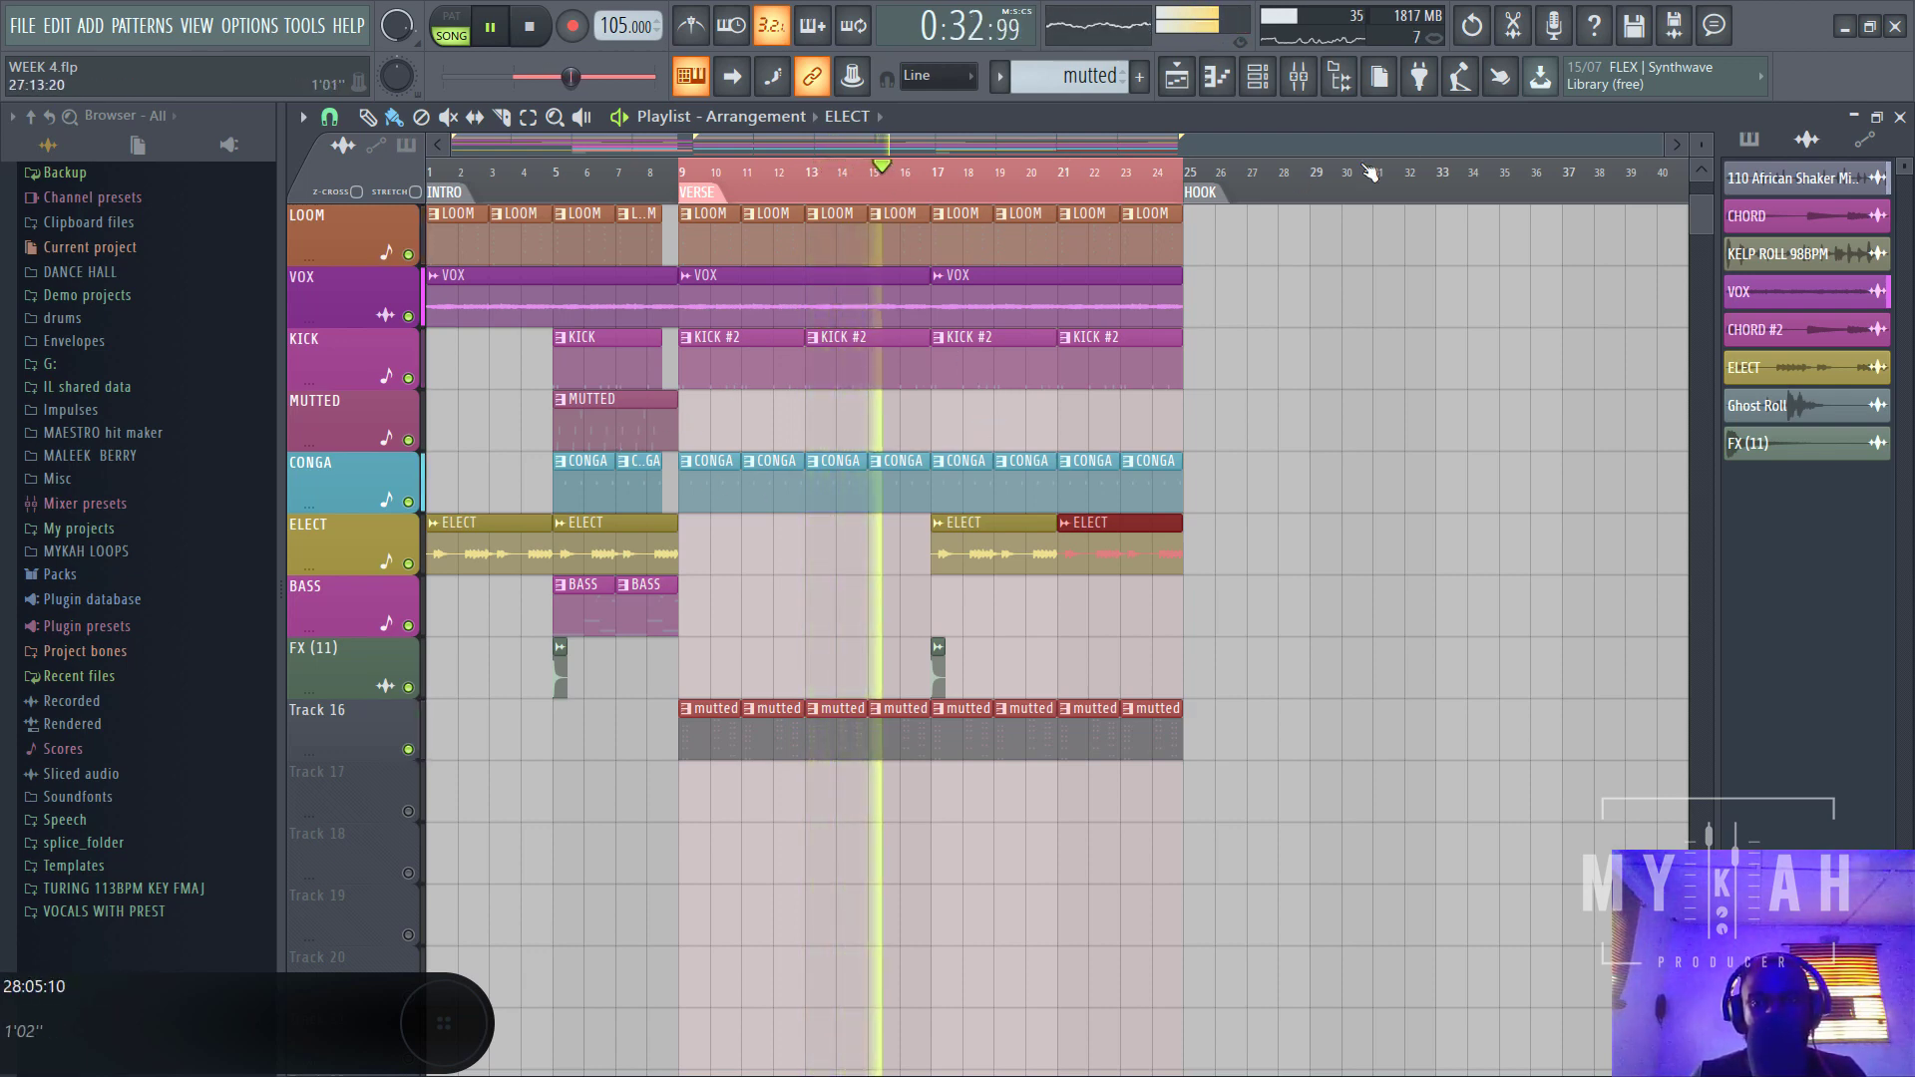
- Place a BASS clip at bar 17 on the BASS track and make it a unique pattern
left_click_drag(1663, 150, 1436, 150)
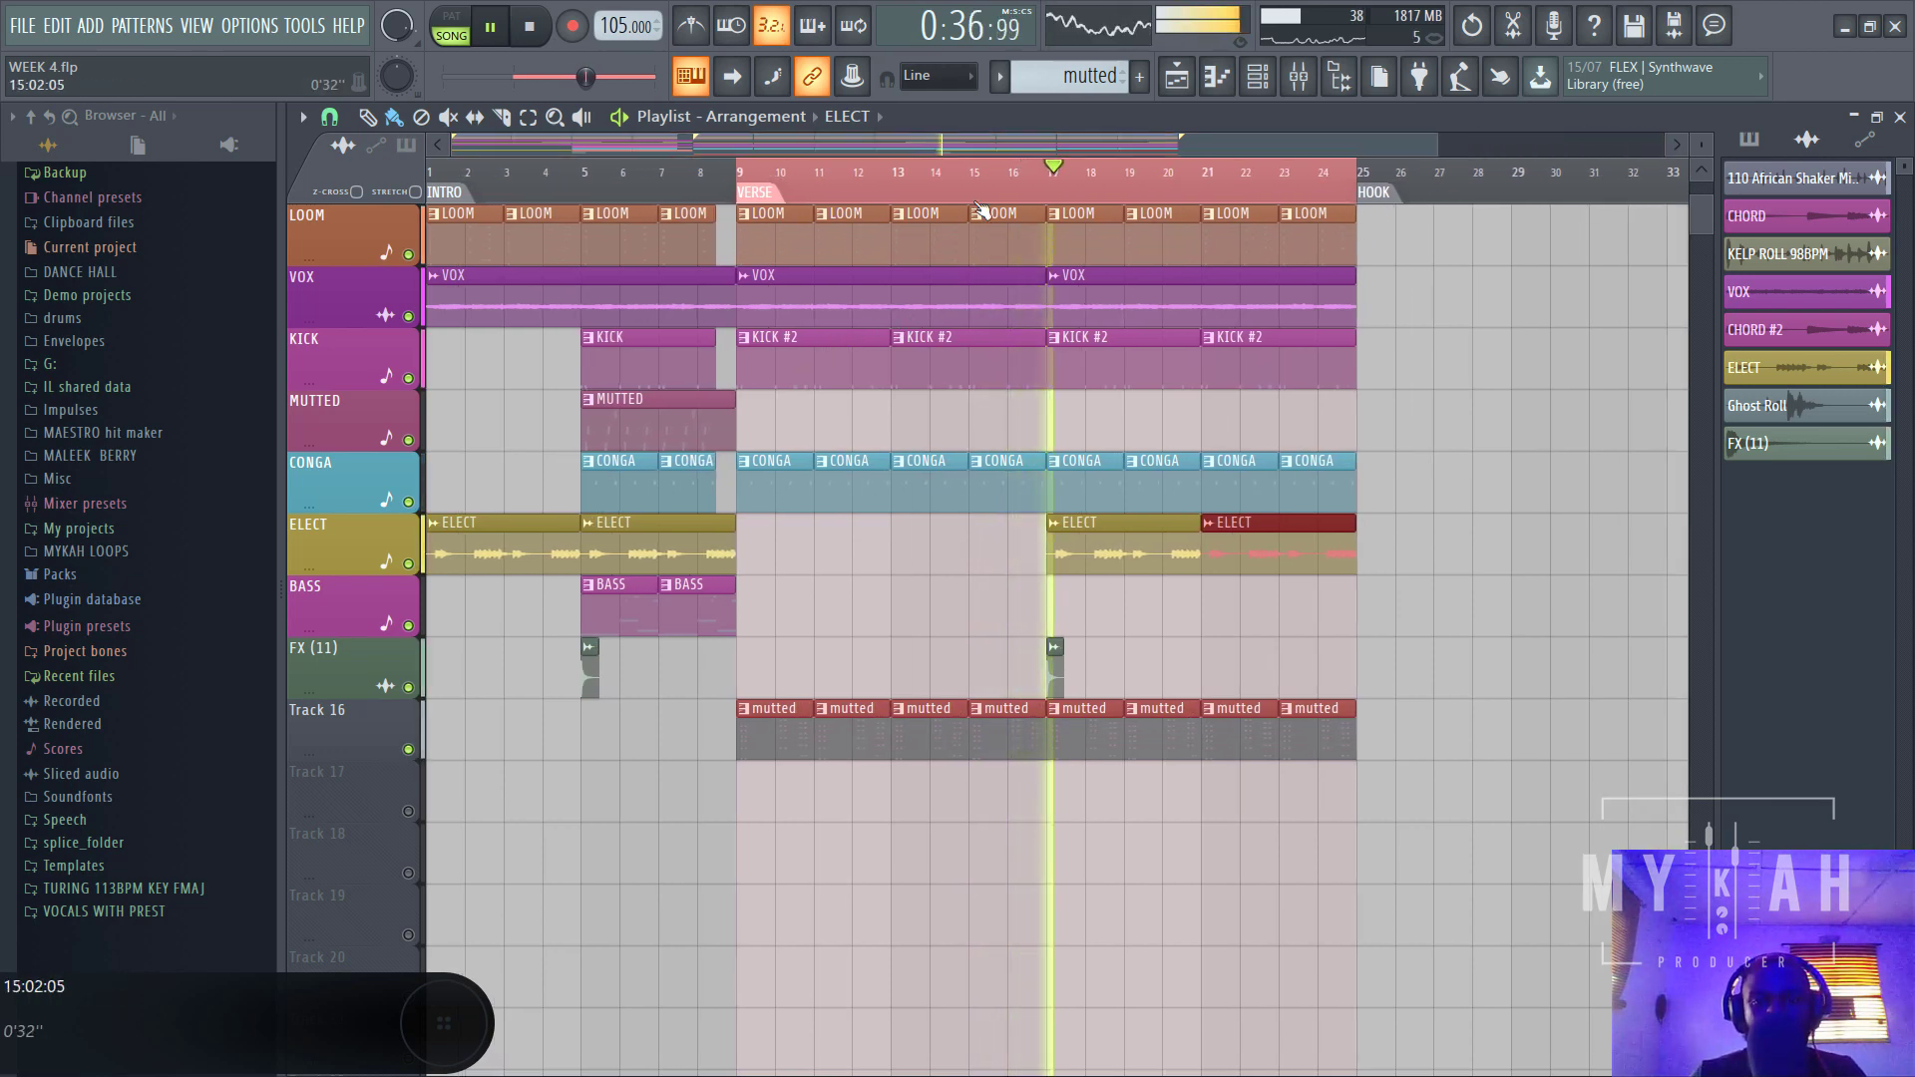
scroll(987, 197, "down", 2)
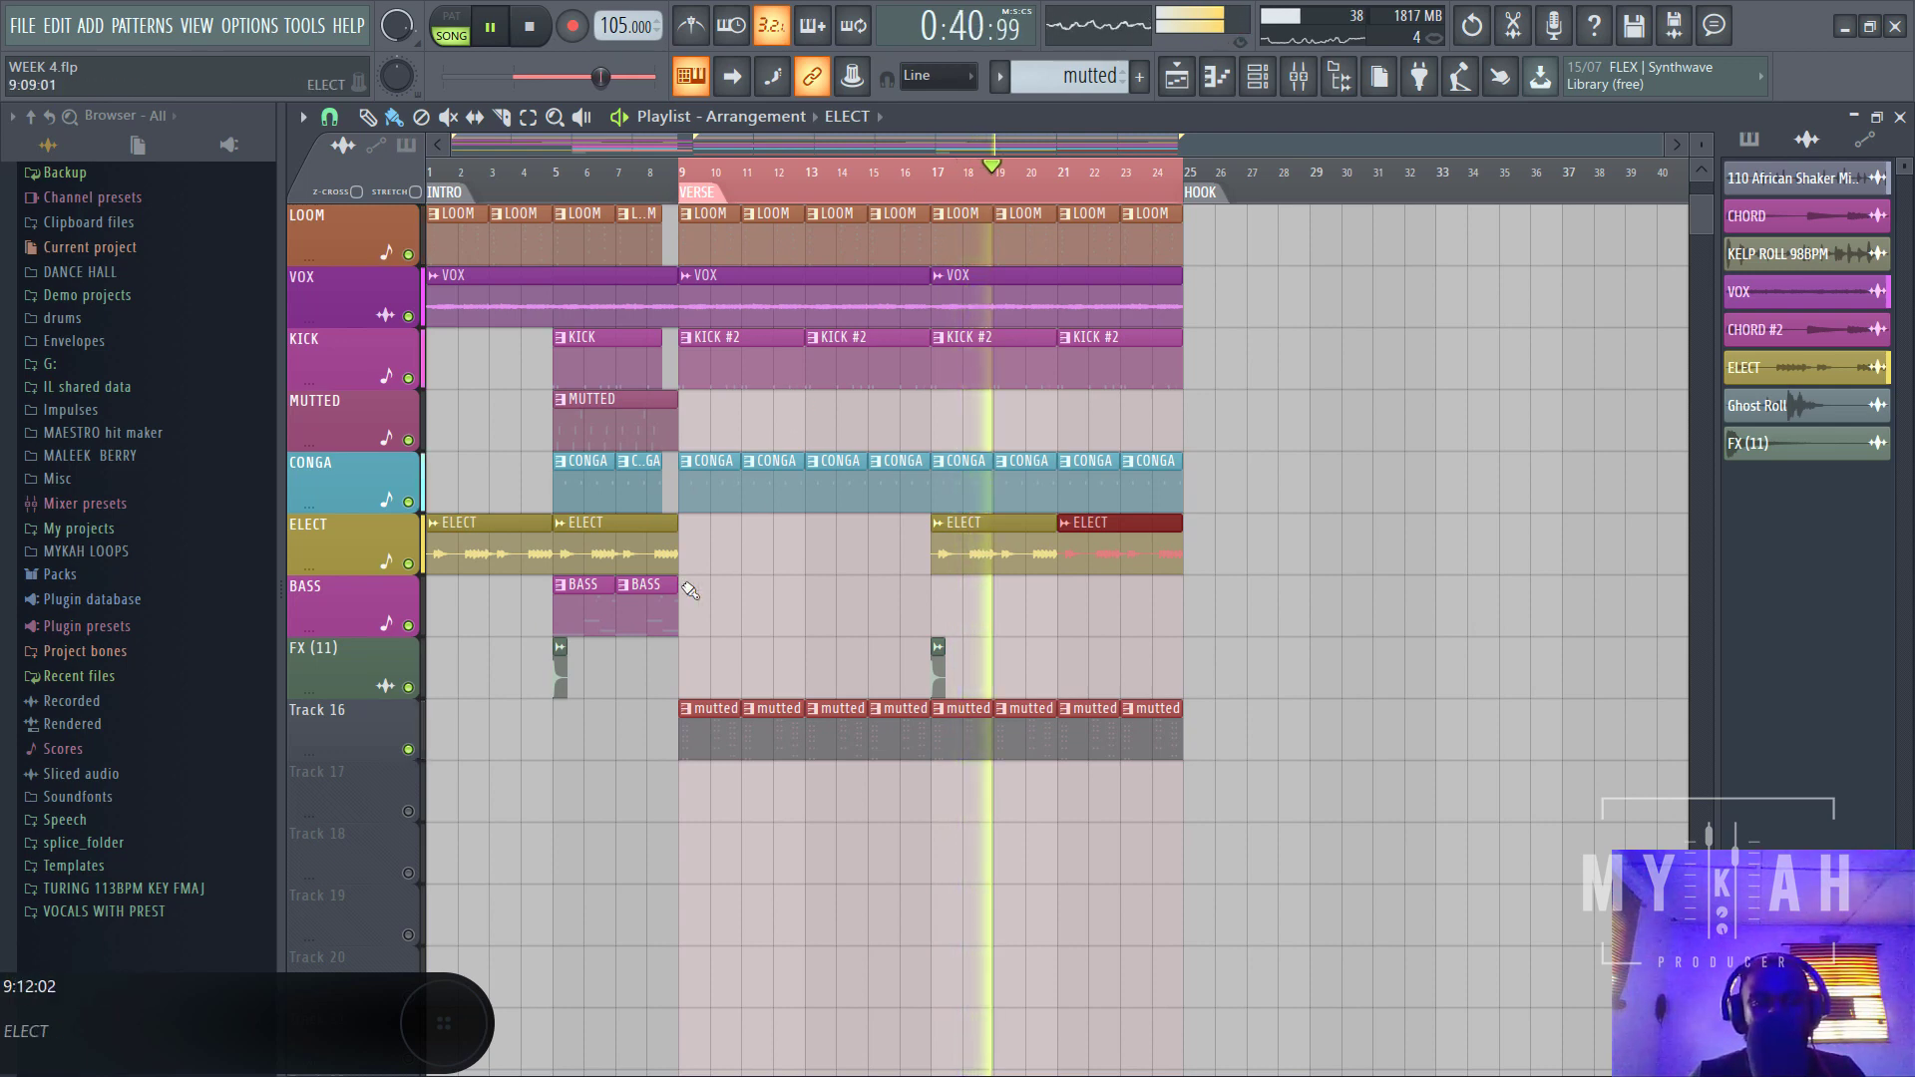
left_click(590, 618)
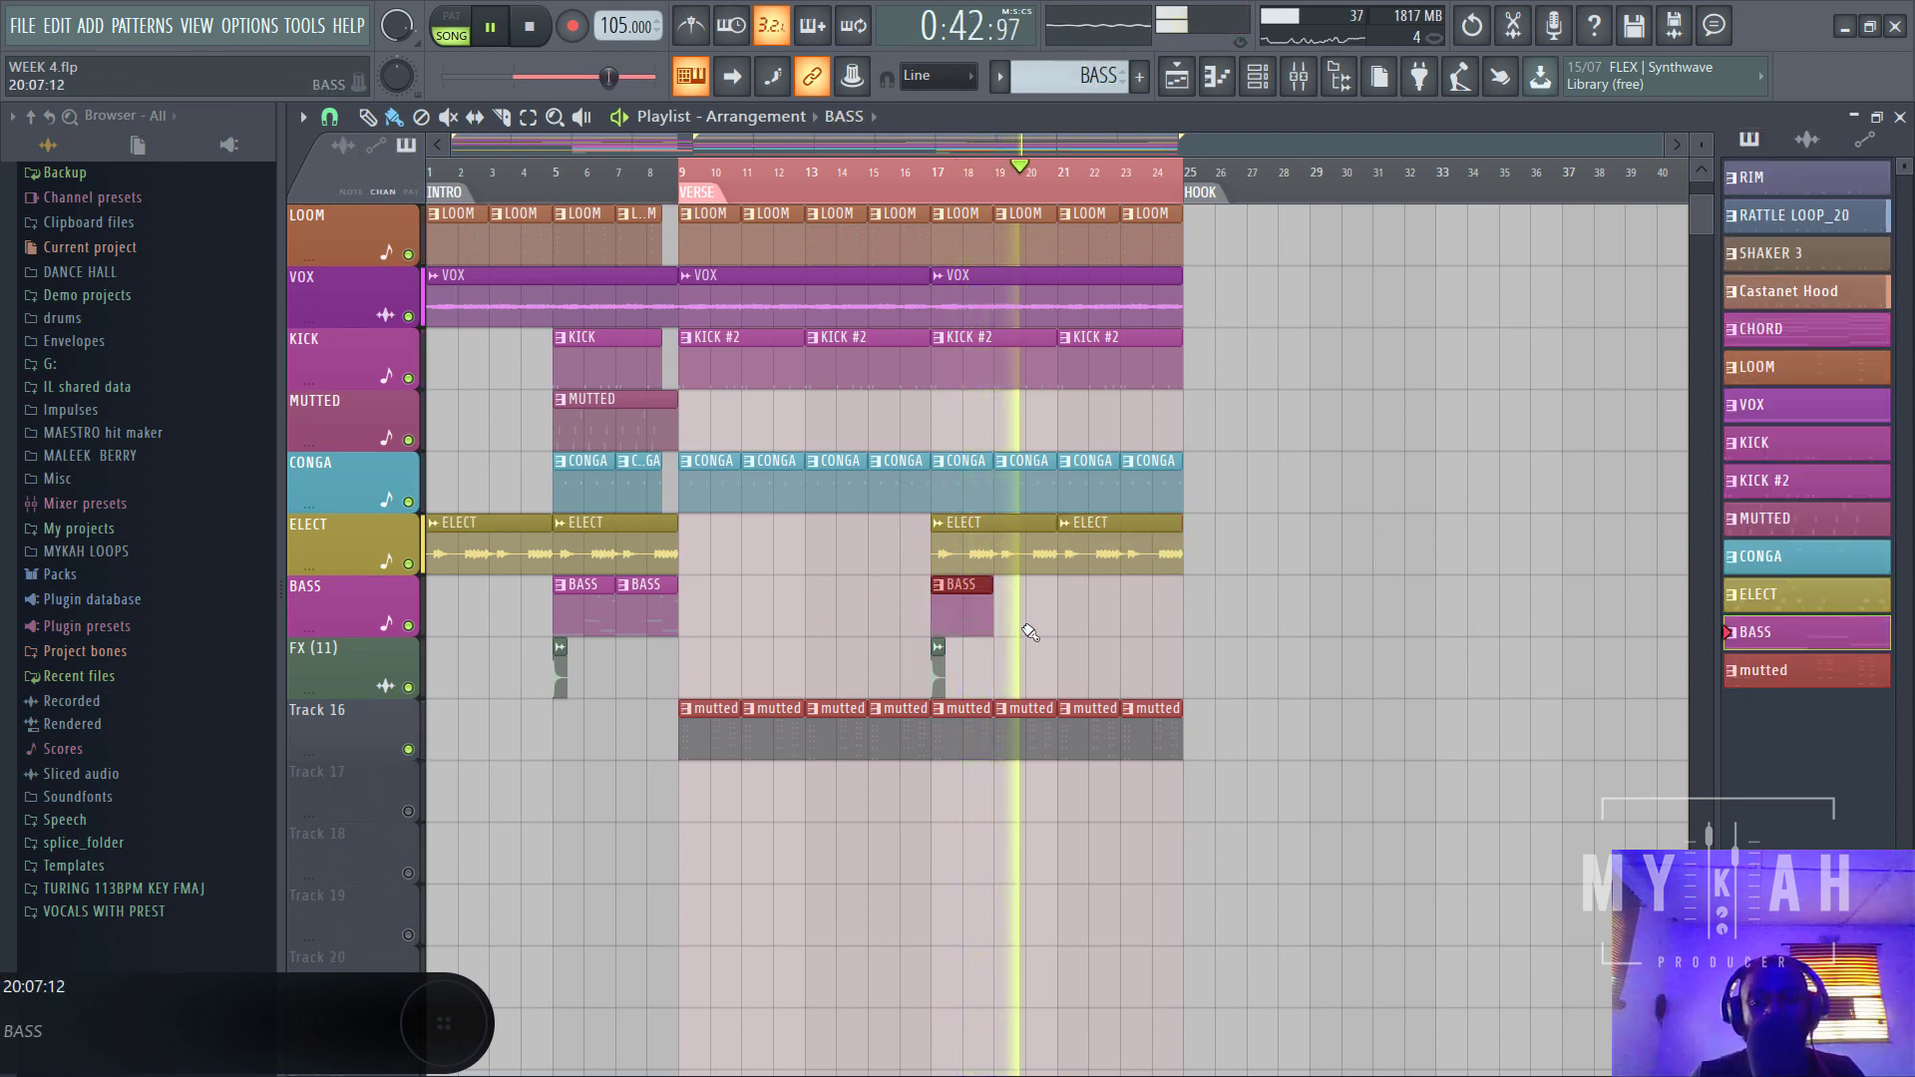
key("space")
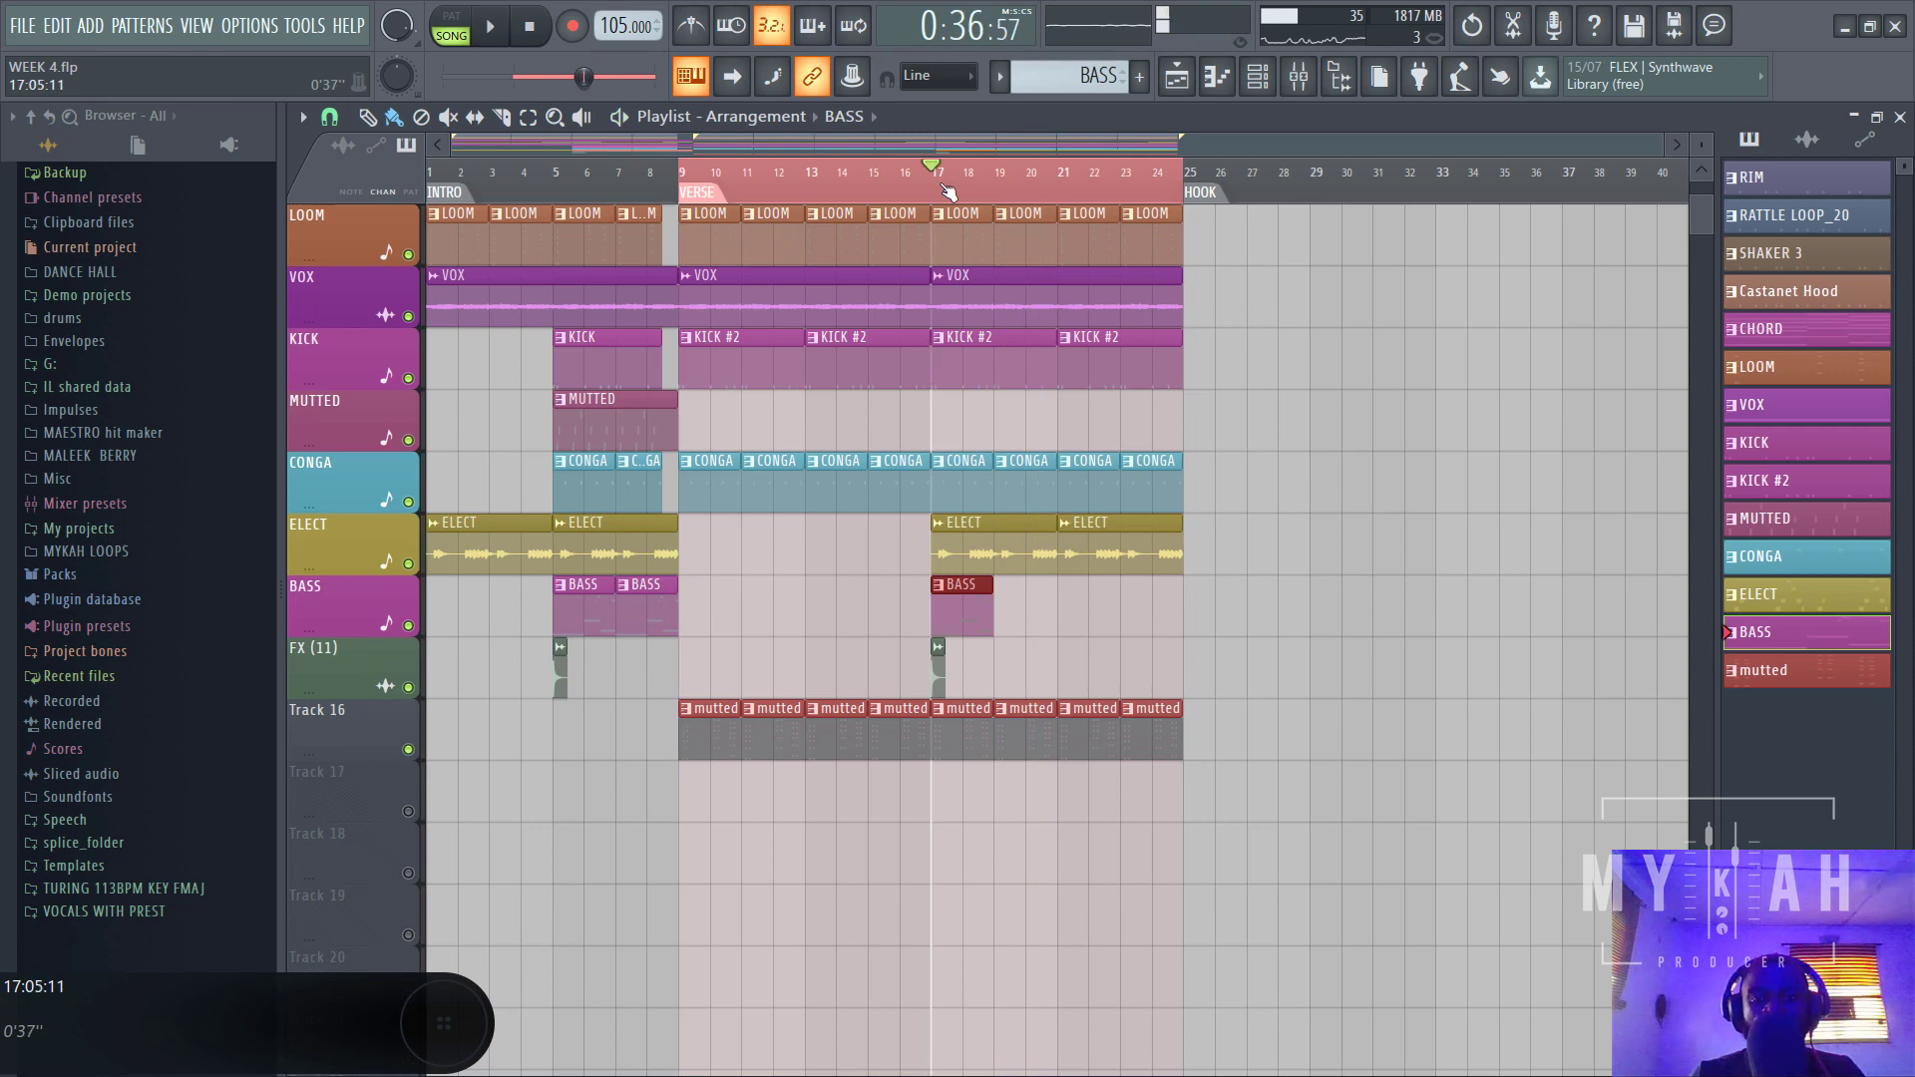
scroll(947, 199, "up", 4)
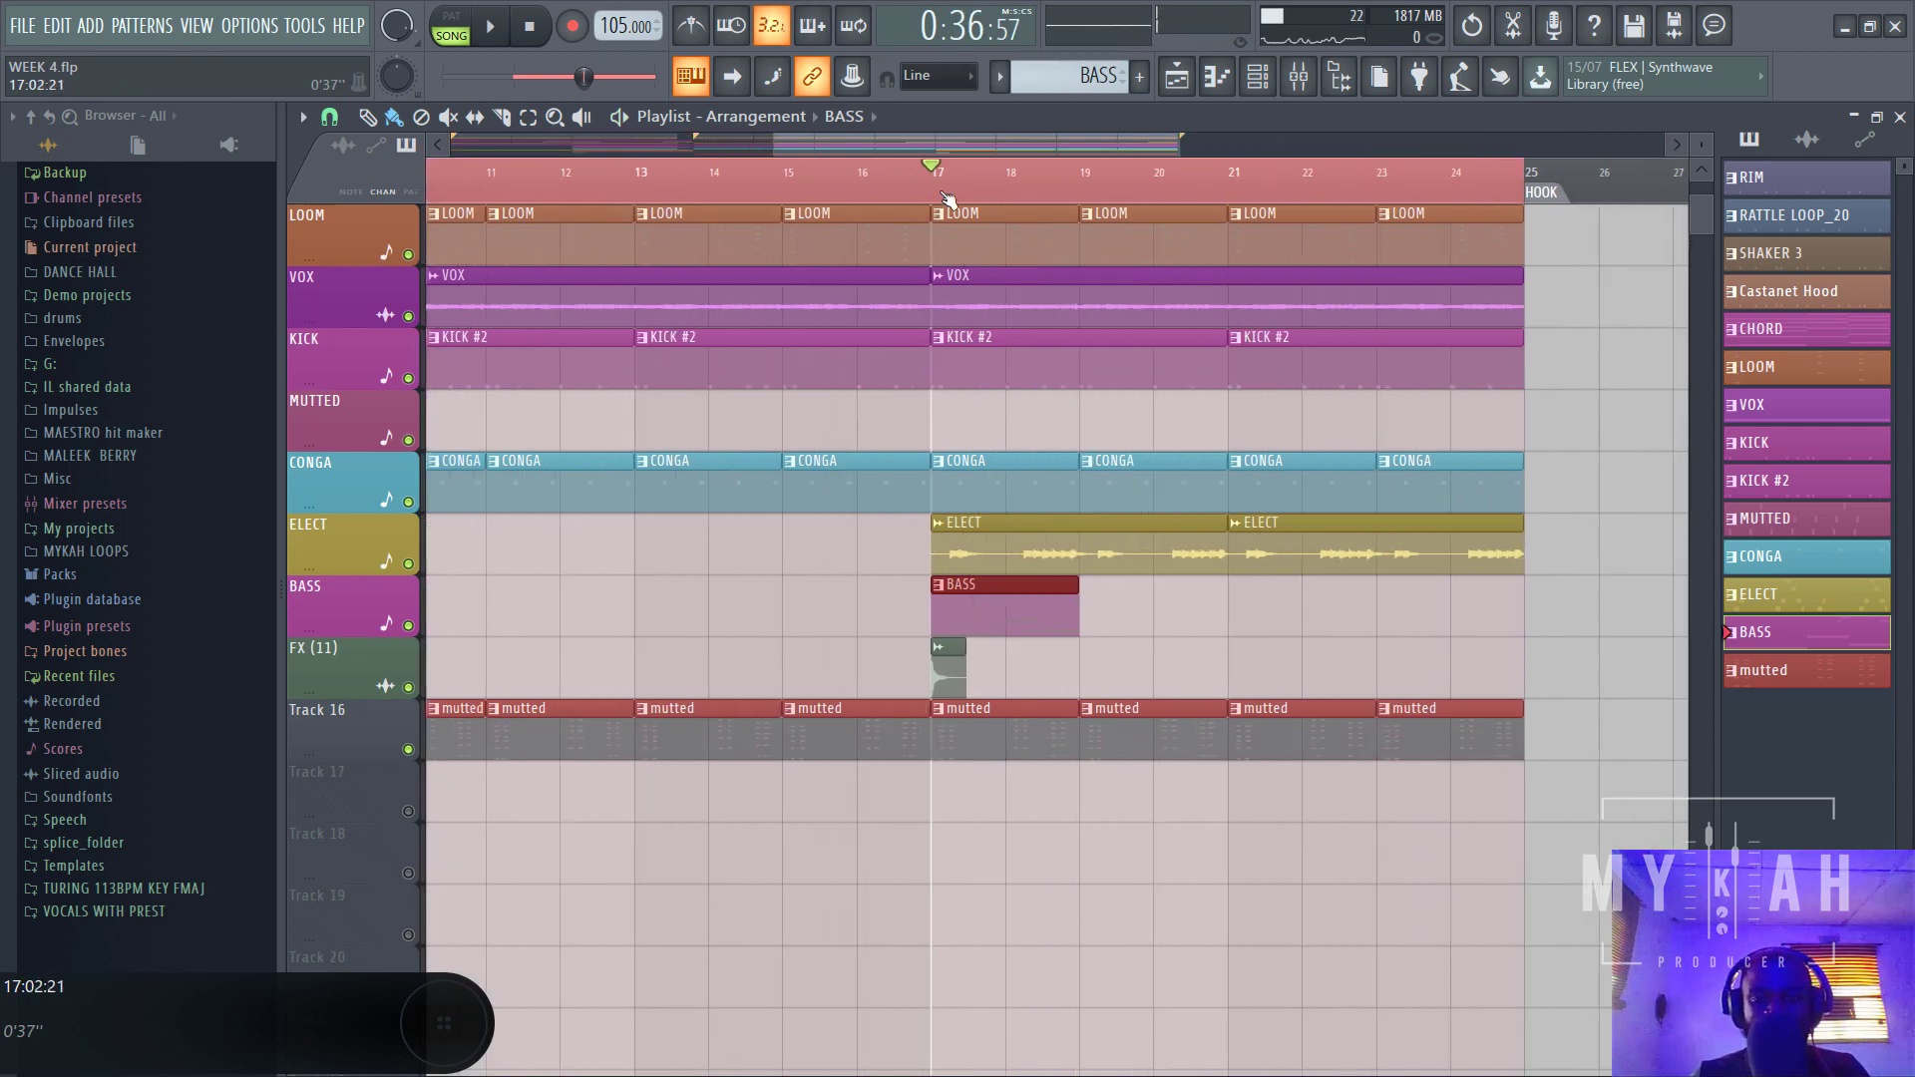
left_click(945, 591)
left_click(983, 732)
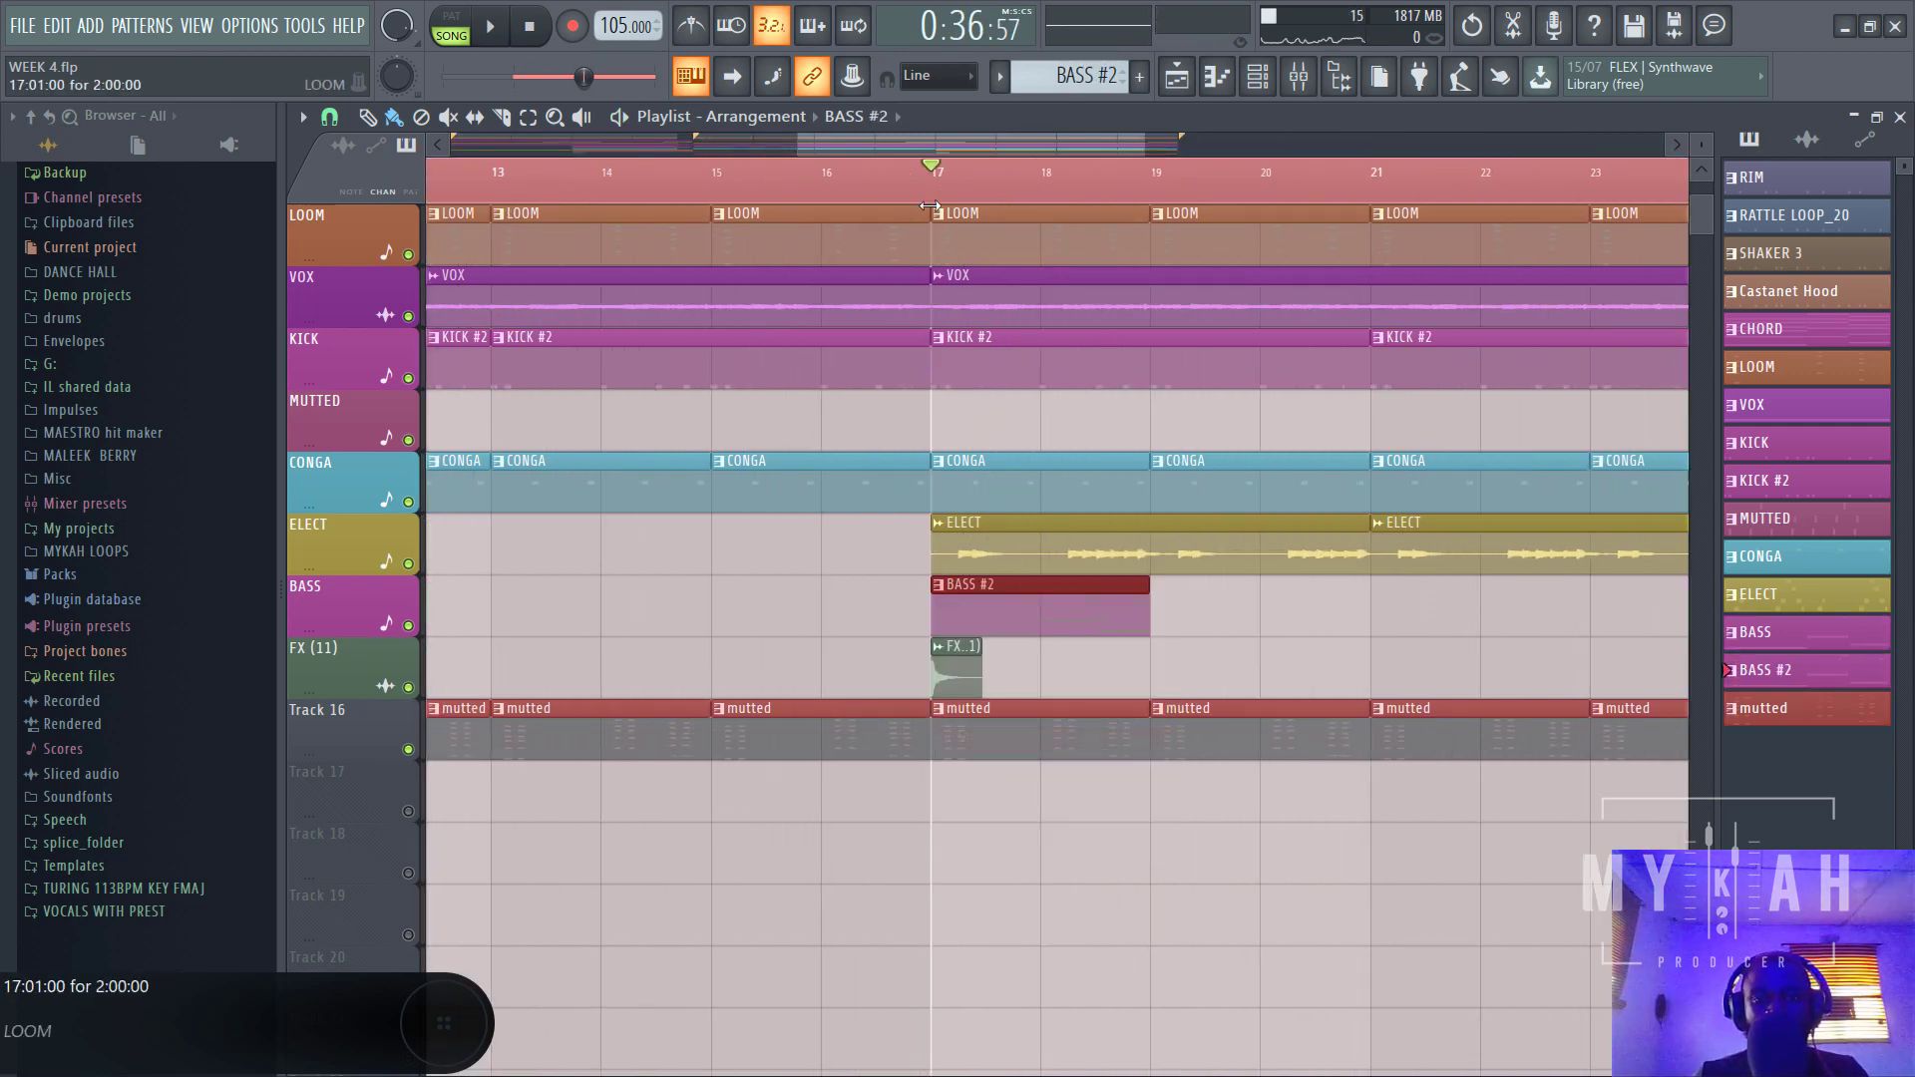
- Open the BASS #2 pattern in the piano roll and shorten its opening D3 note to one step
double_click(942, 611)
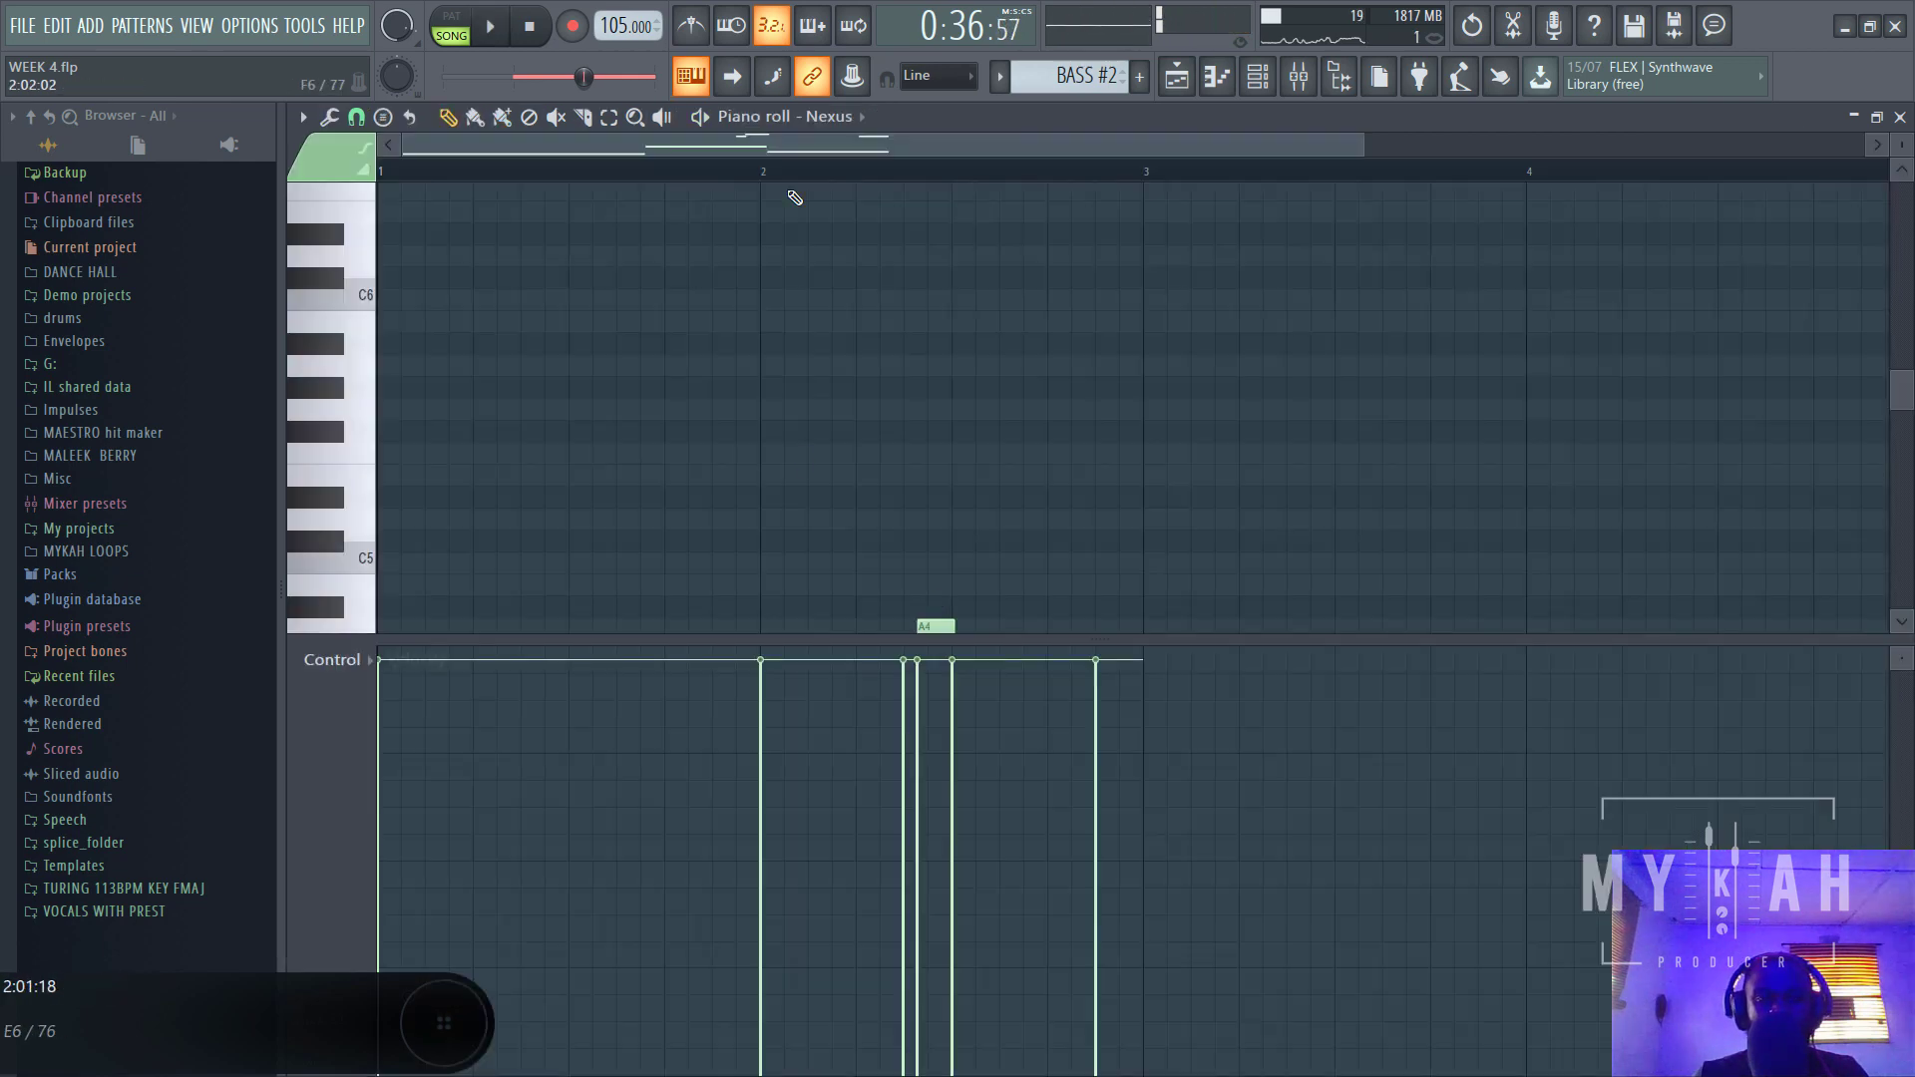
scroll(758, 369, "down", 6)
key("space")
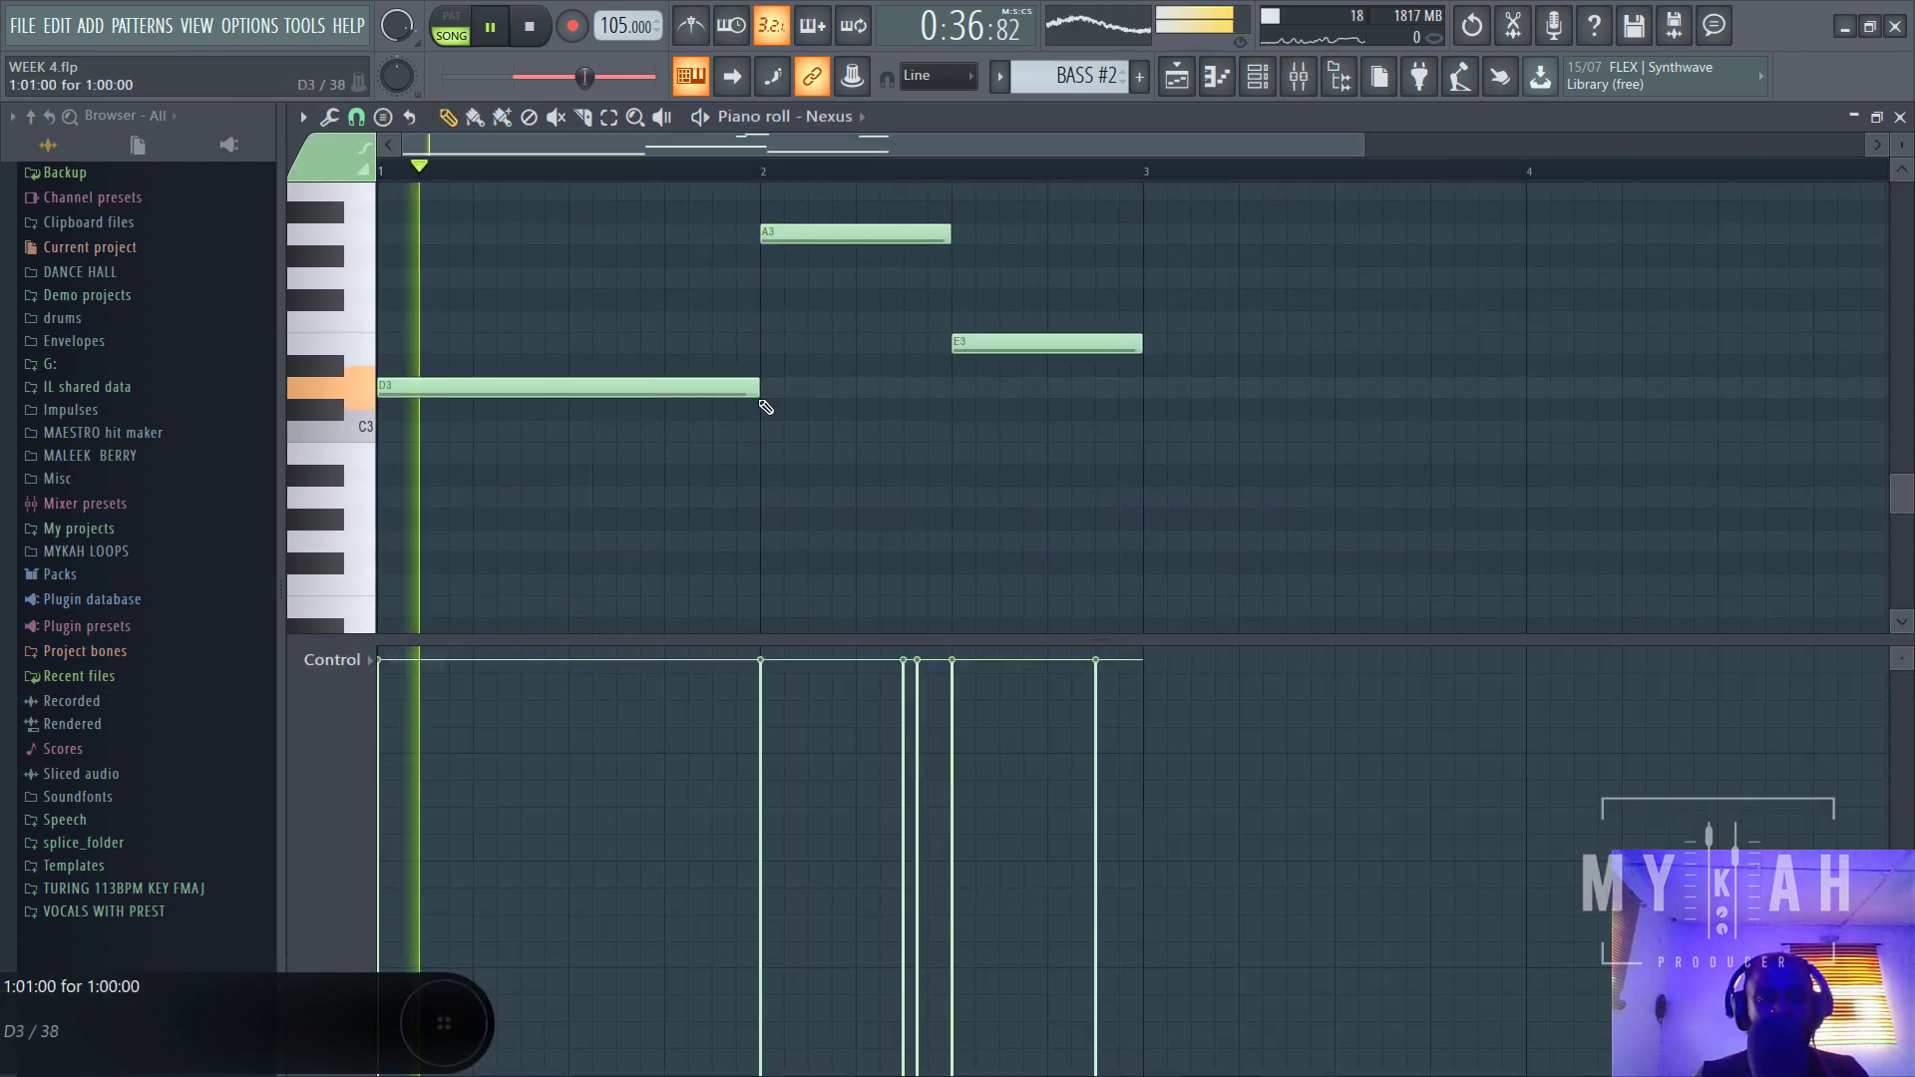
key("space")
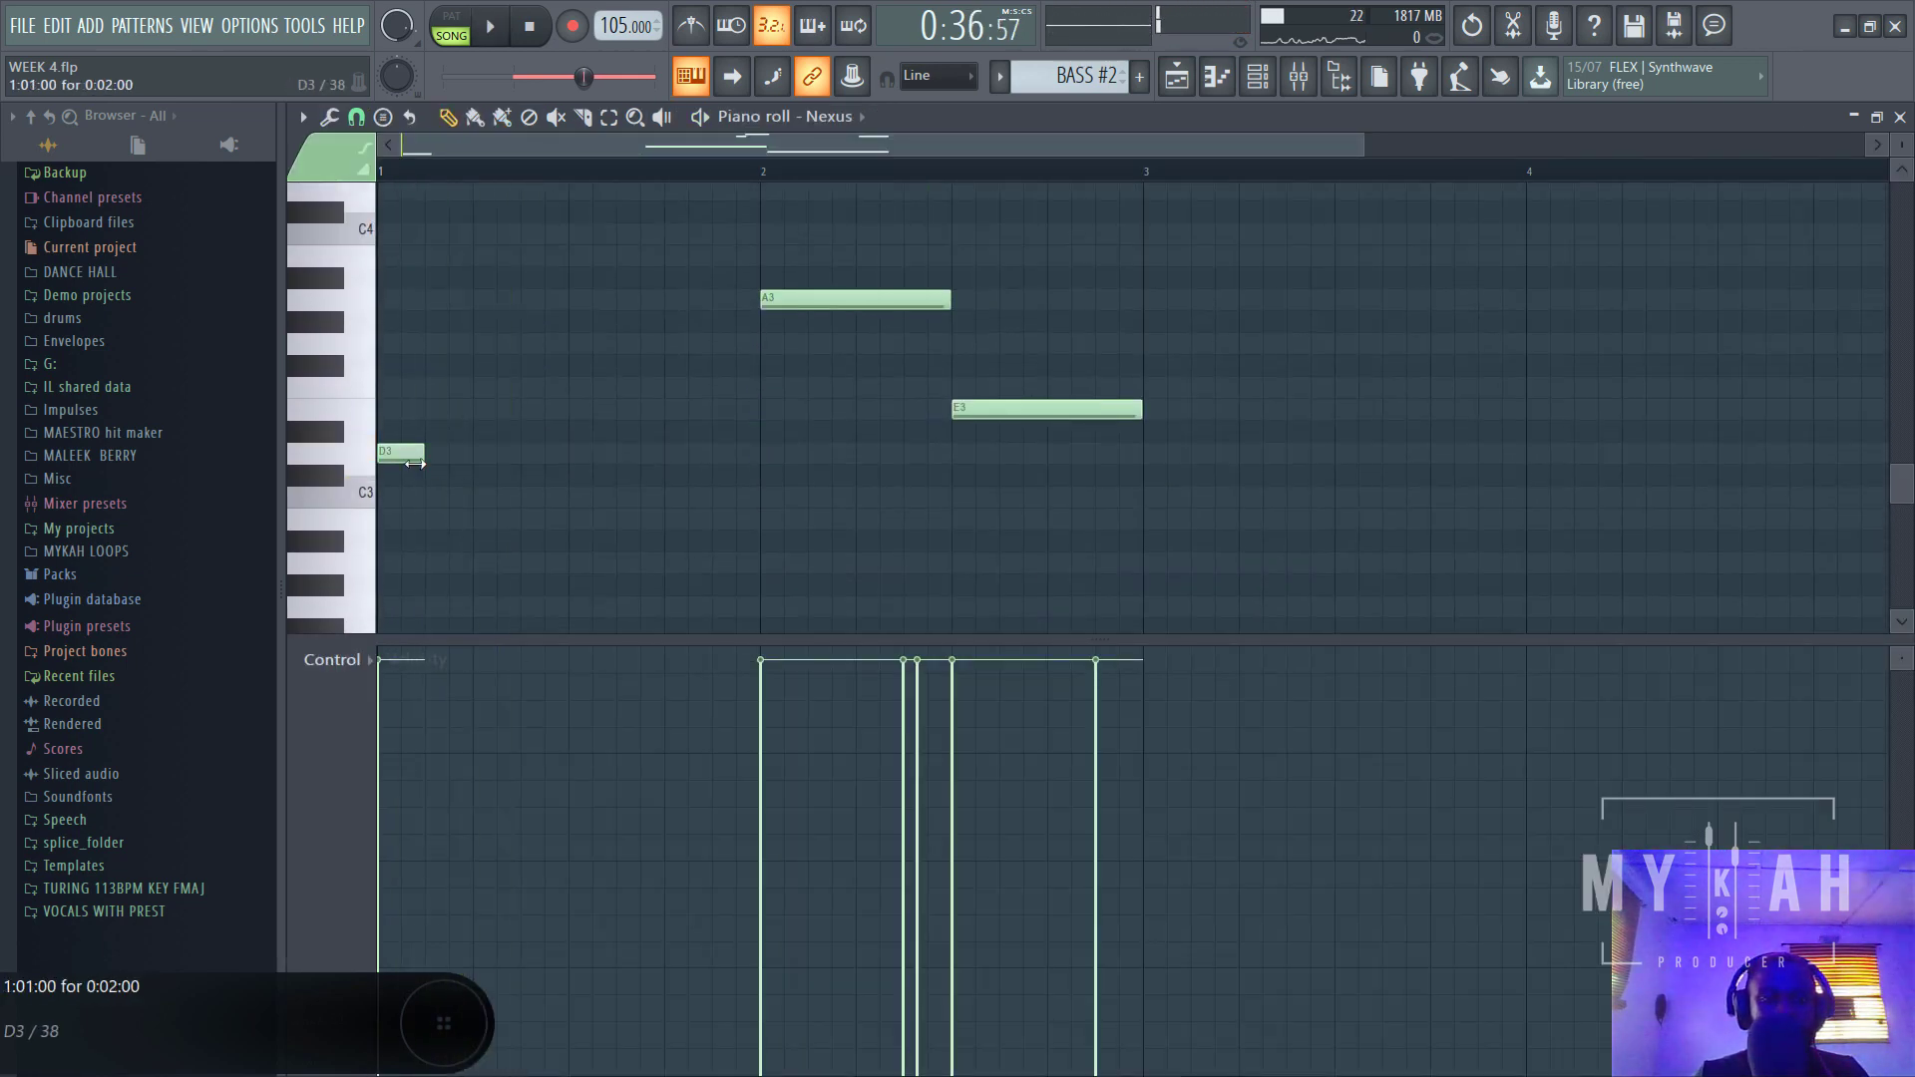
key("space")
- Add two-step D4 notes at steps 7 and 15 and a two-step D3 note at step 9 of the first bar
scroll(543, 448, "up", 3)
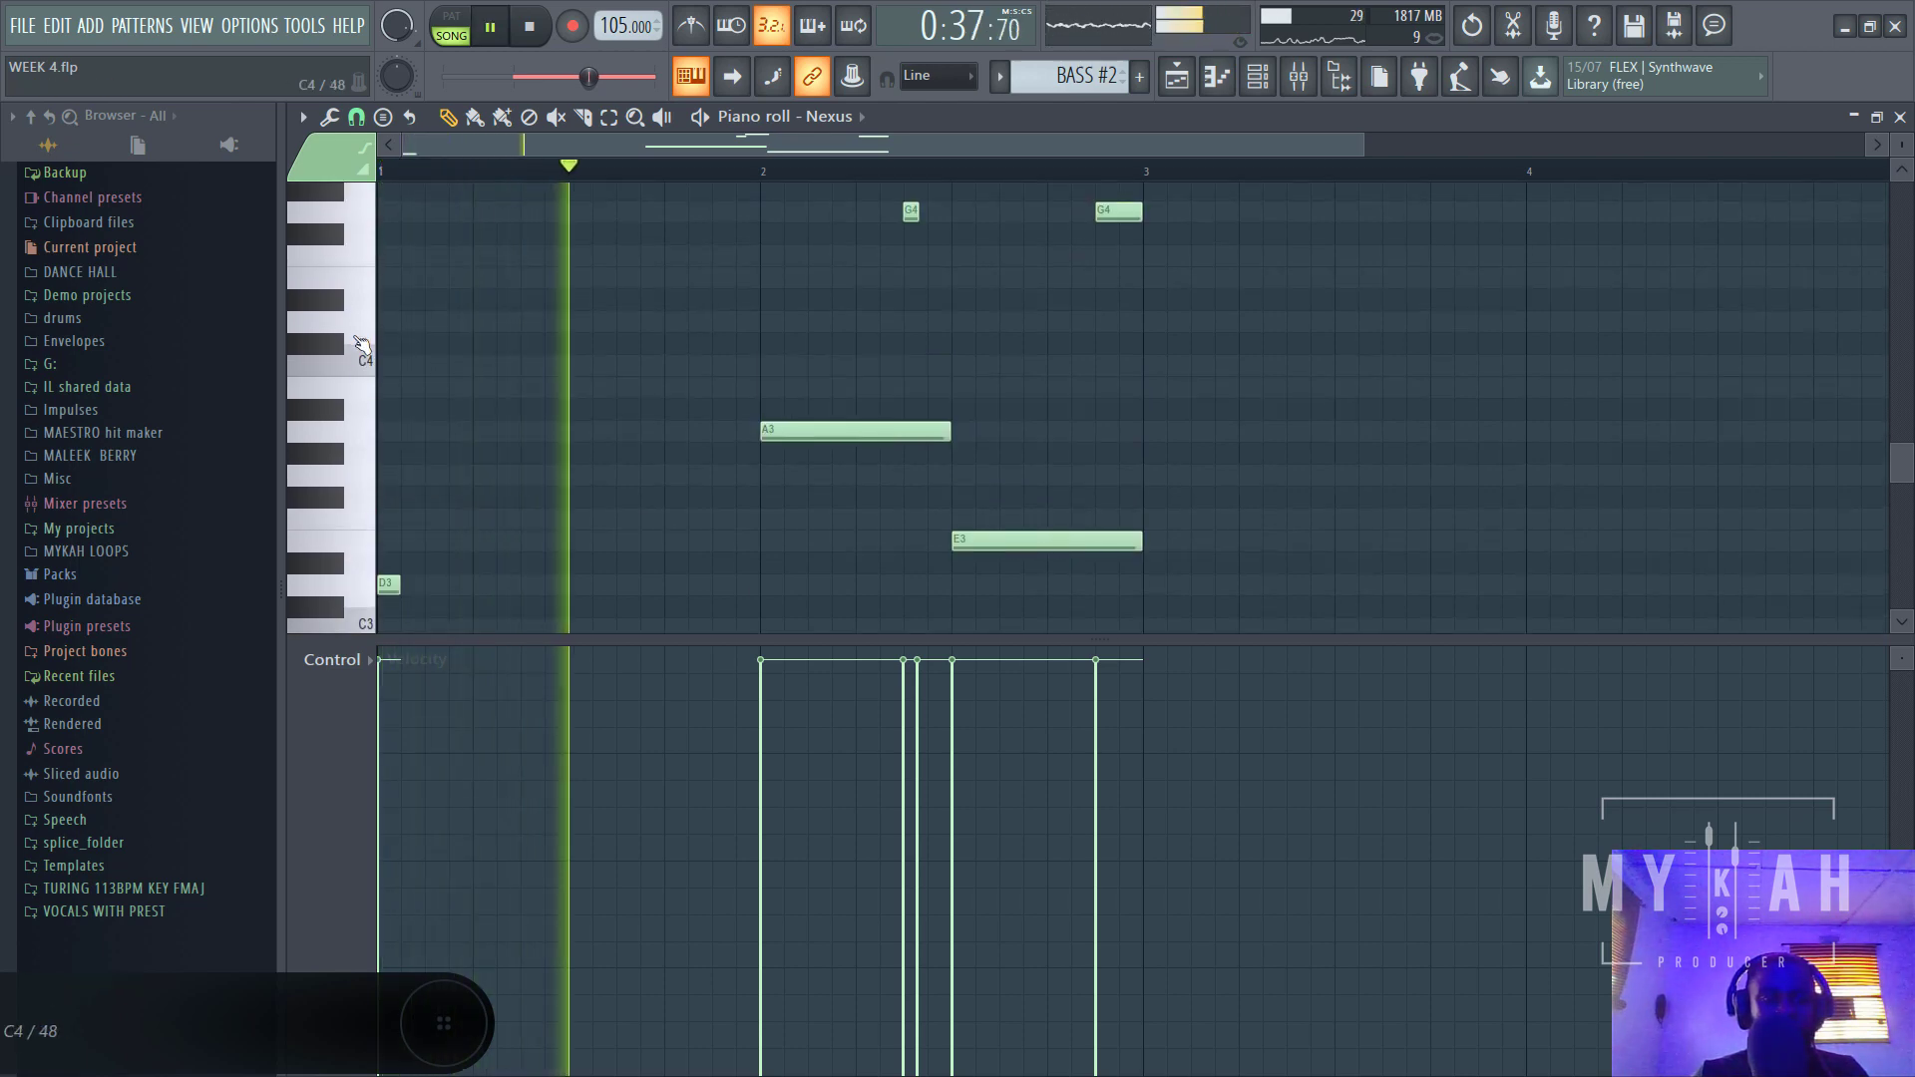
left_click(361, 344)
left_click(534, 321)
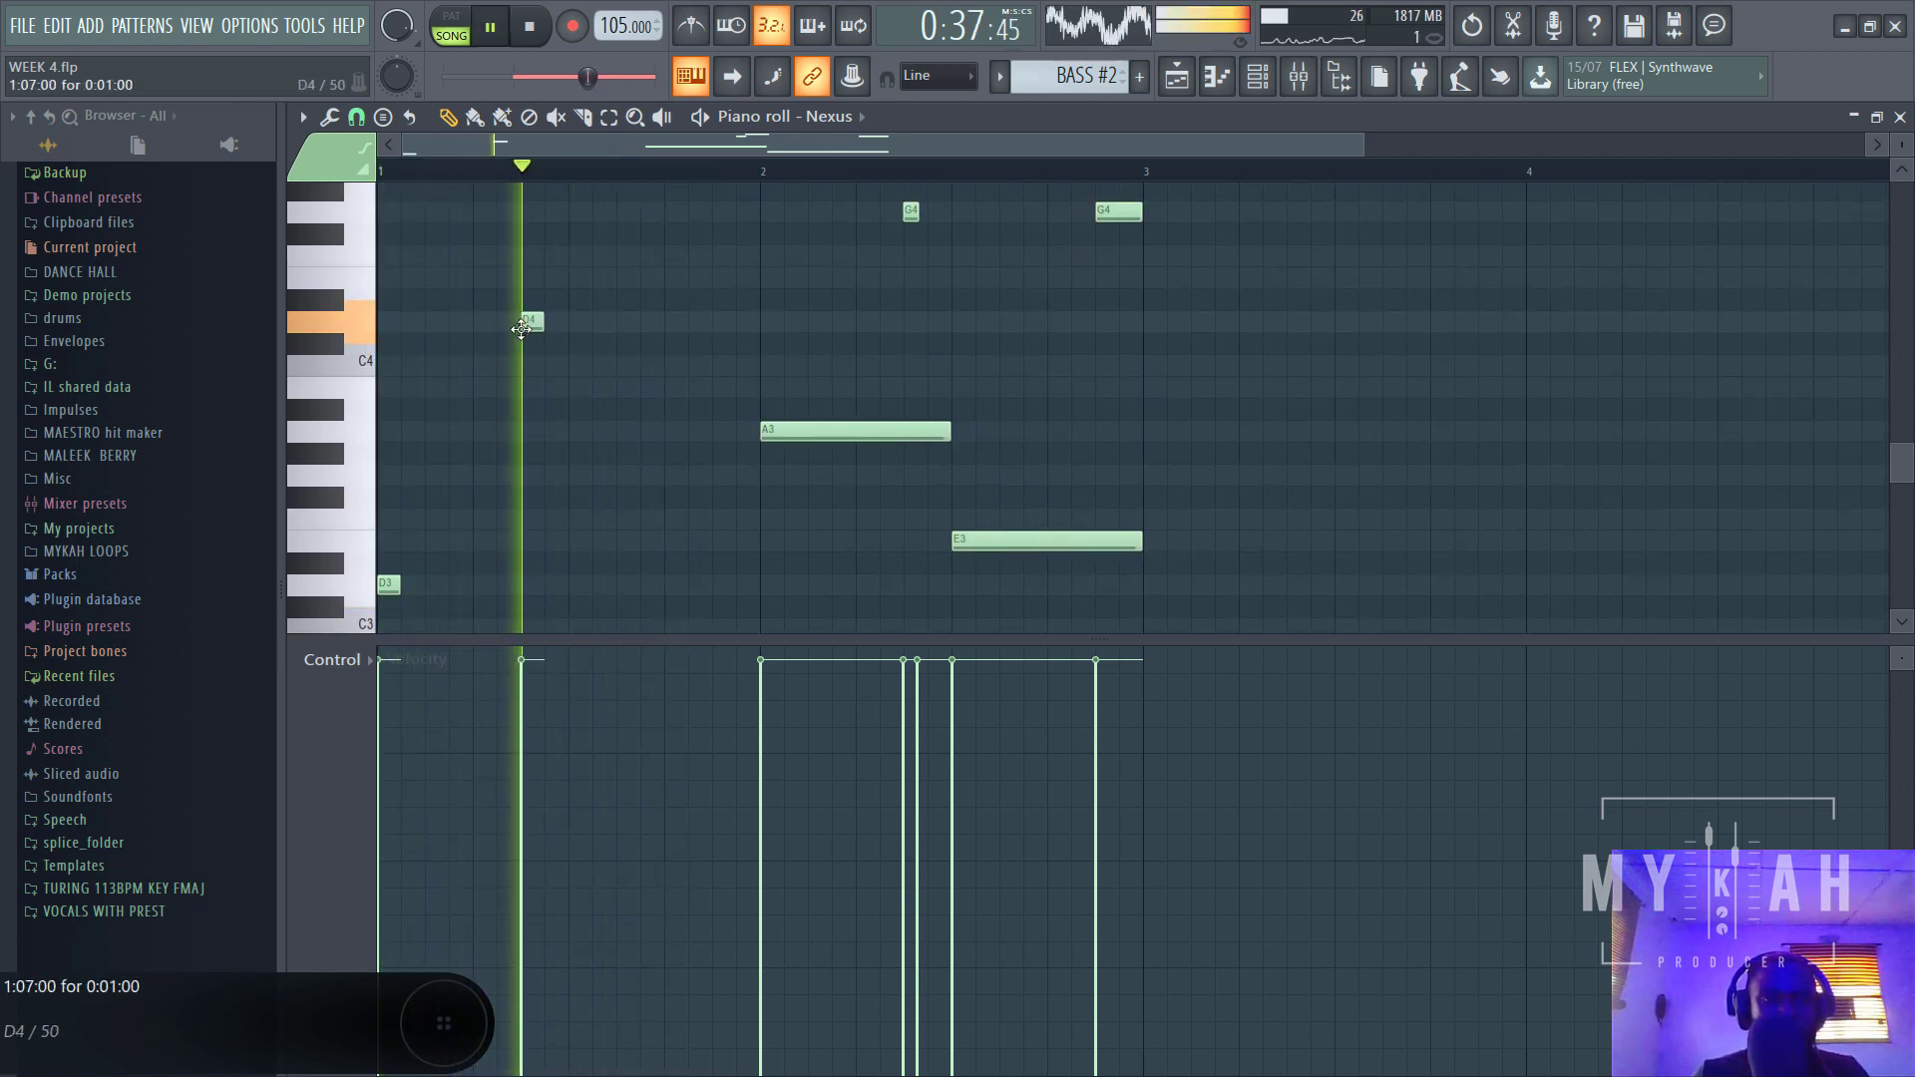
left_click_drag(544, 321, 568, 321)
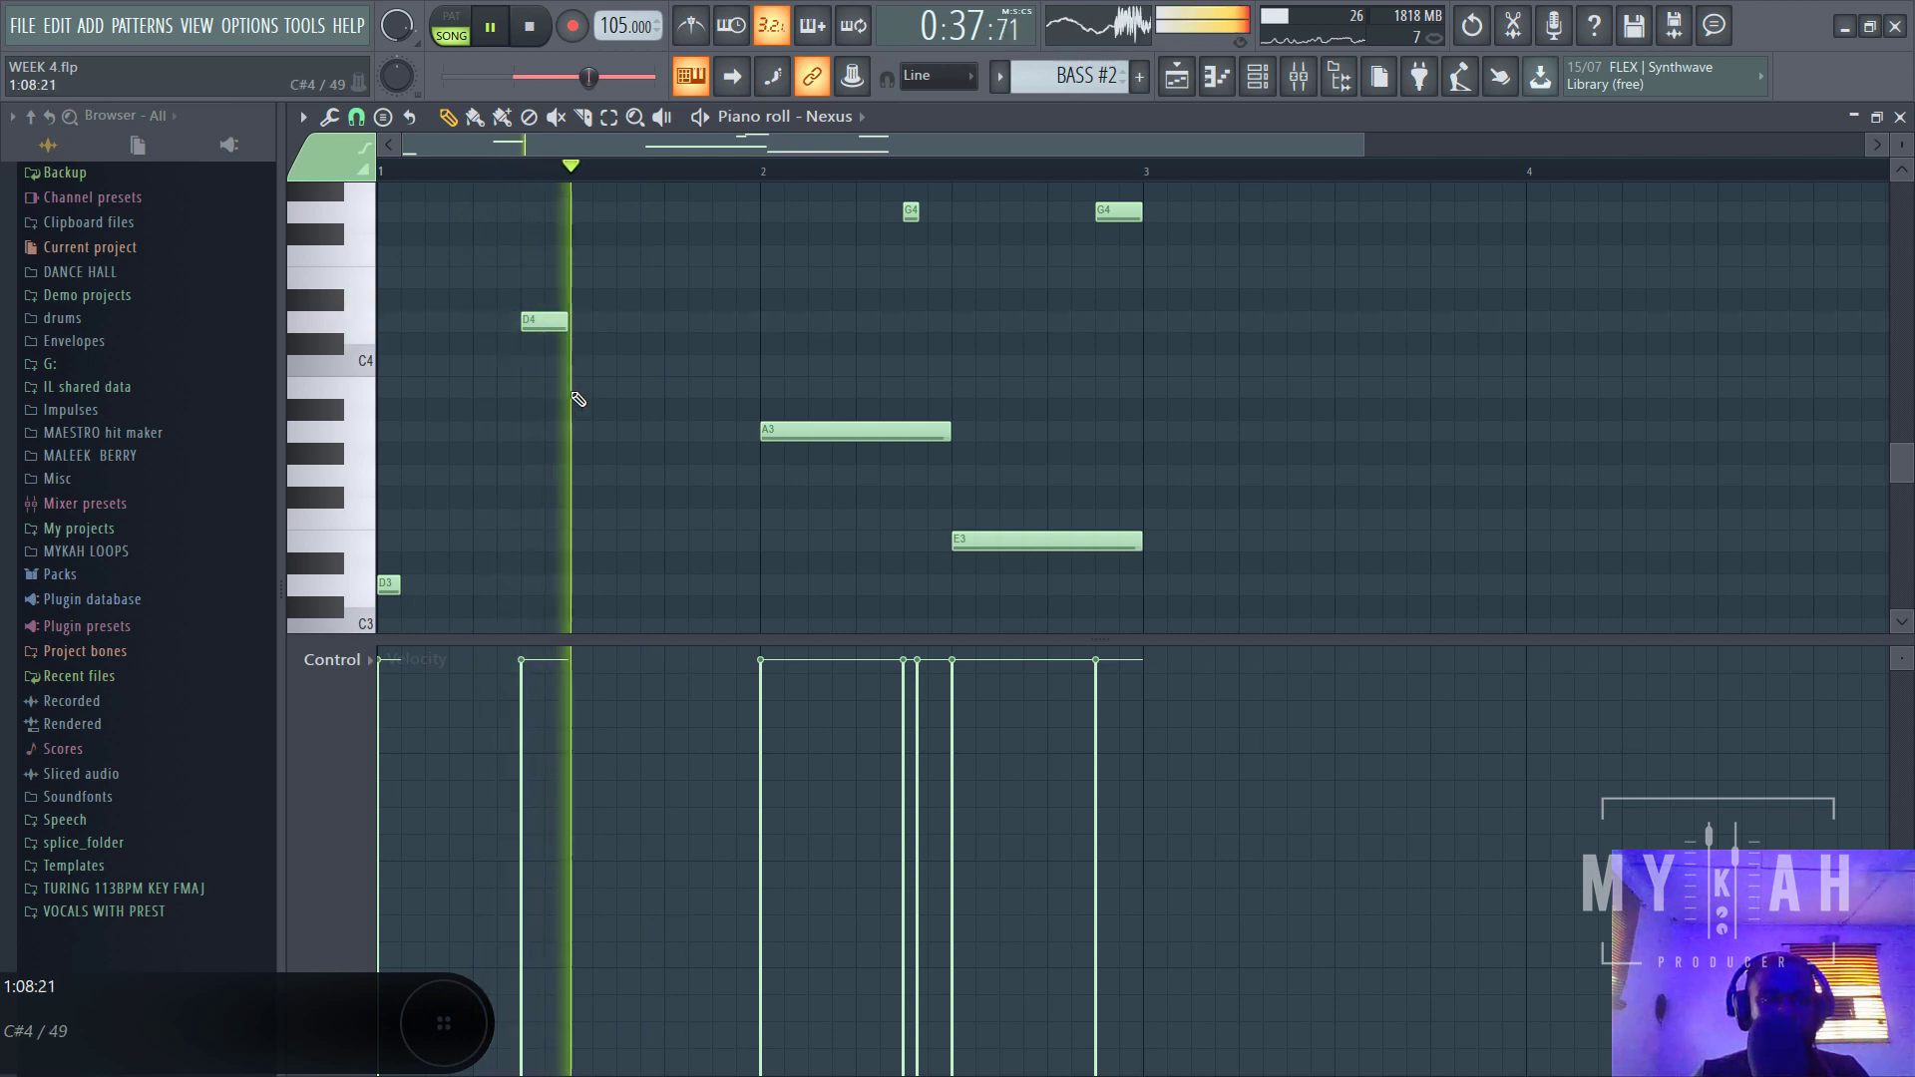
scroll(579, 409, "down", 3)
left_click(581, 452)
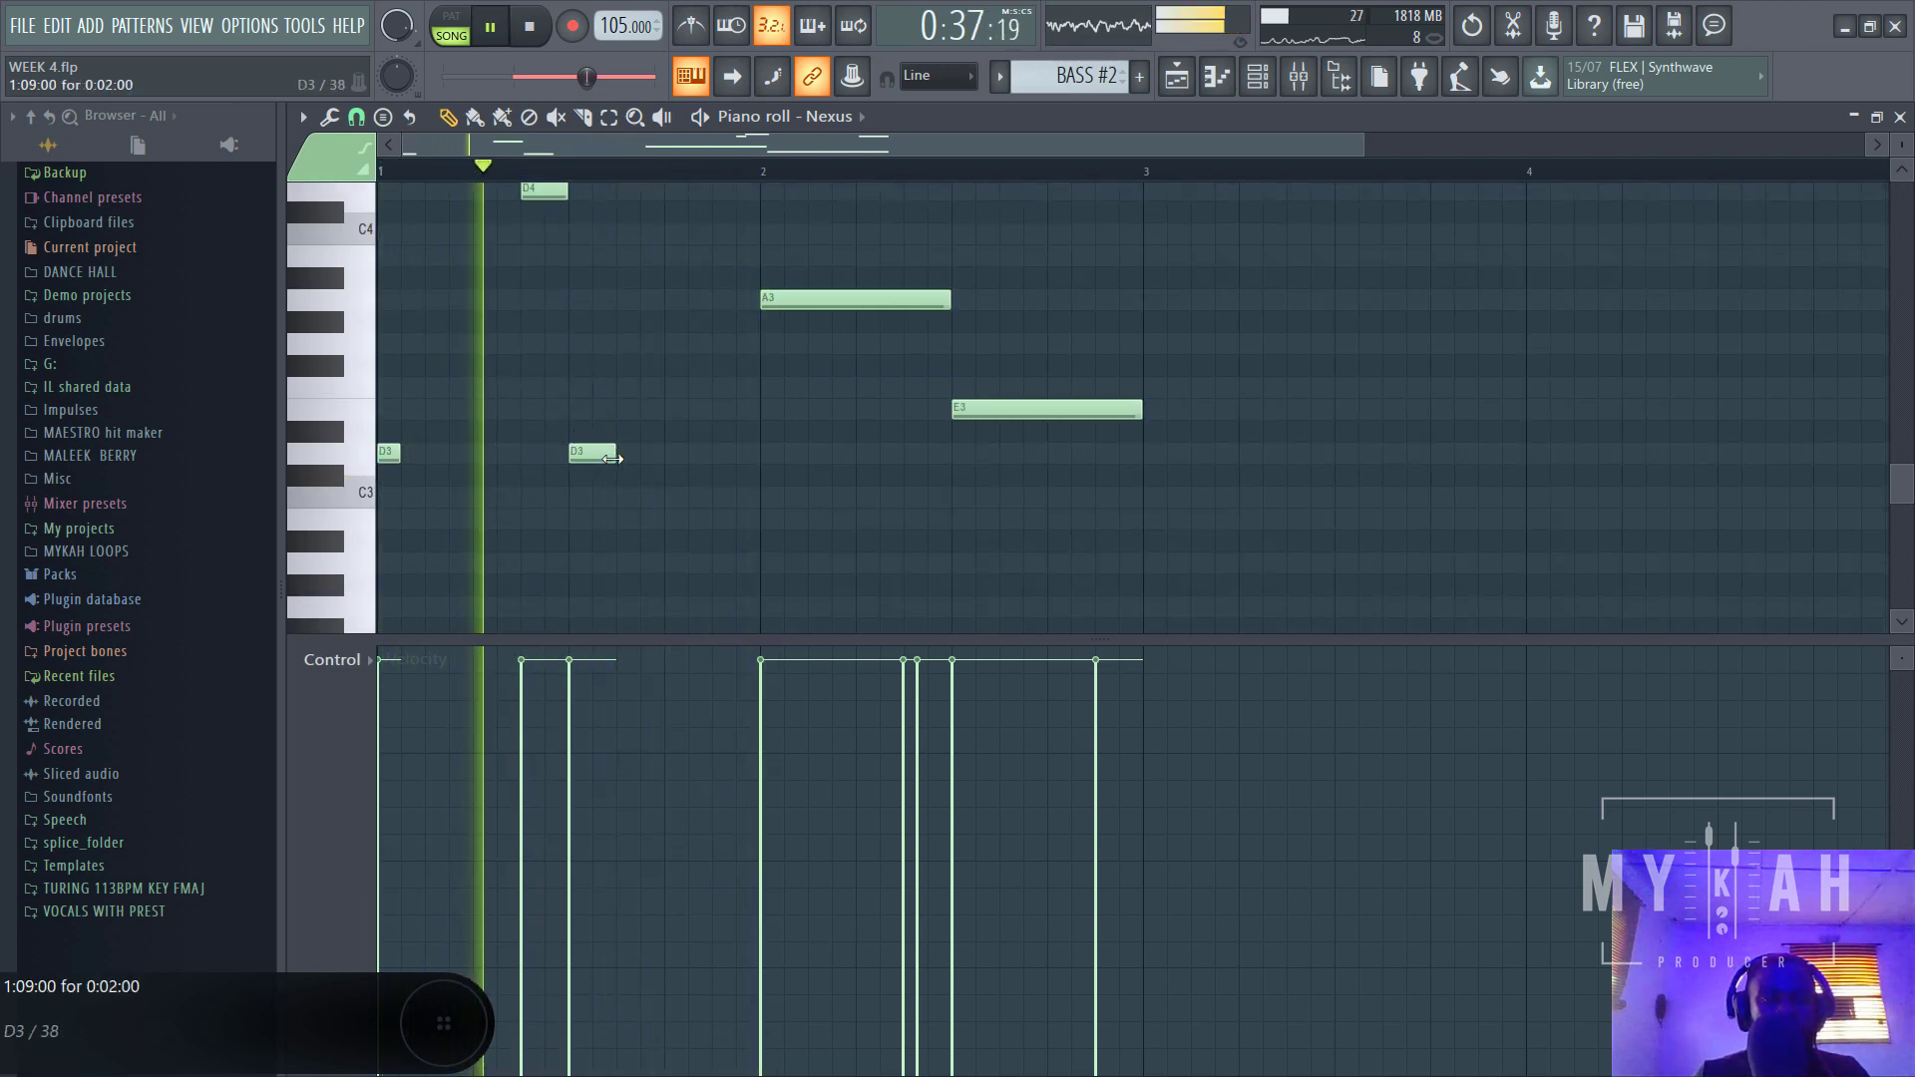
scroll(705, 436, "up", 3)
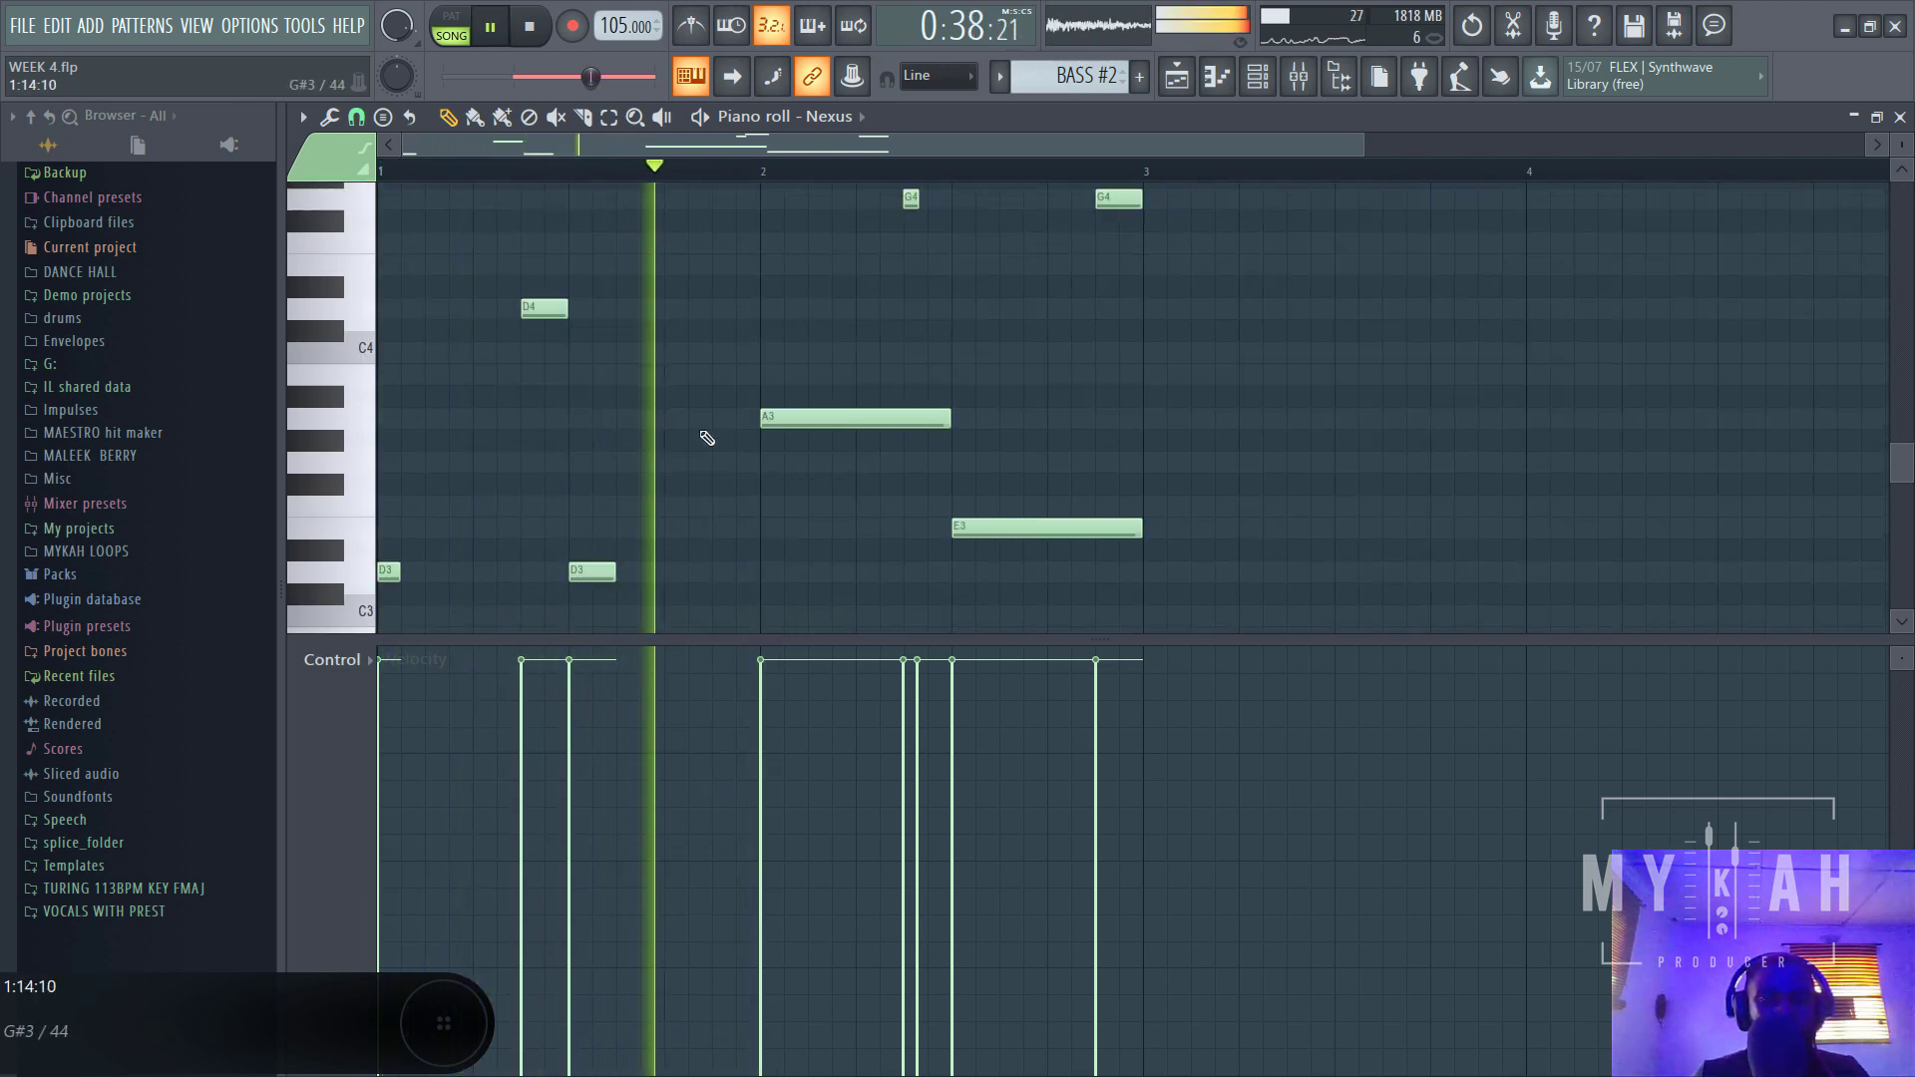
left_click(717, 323)
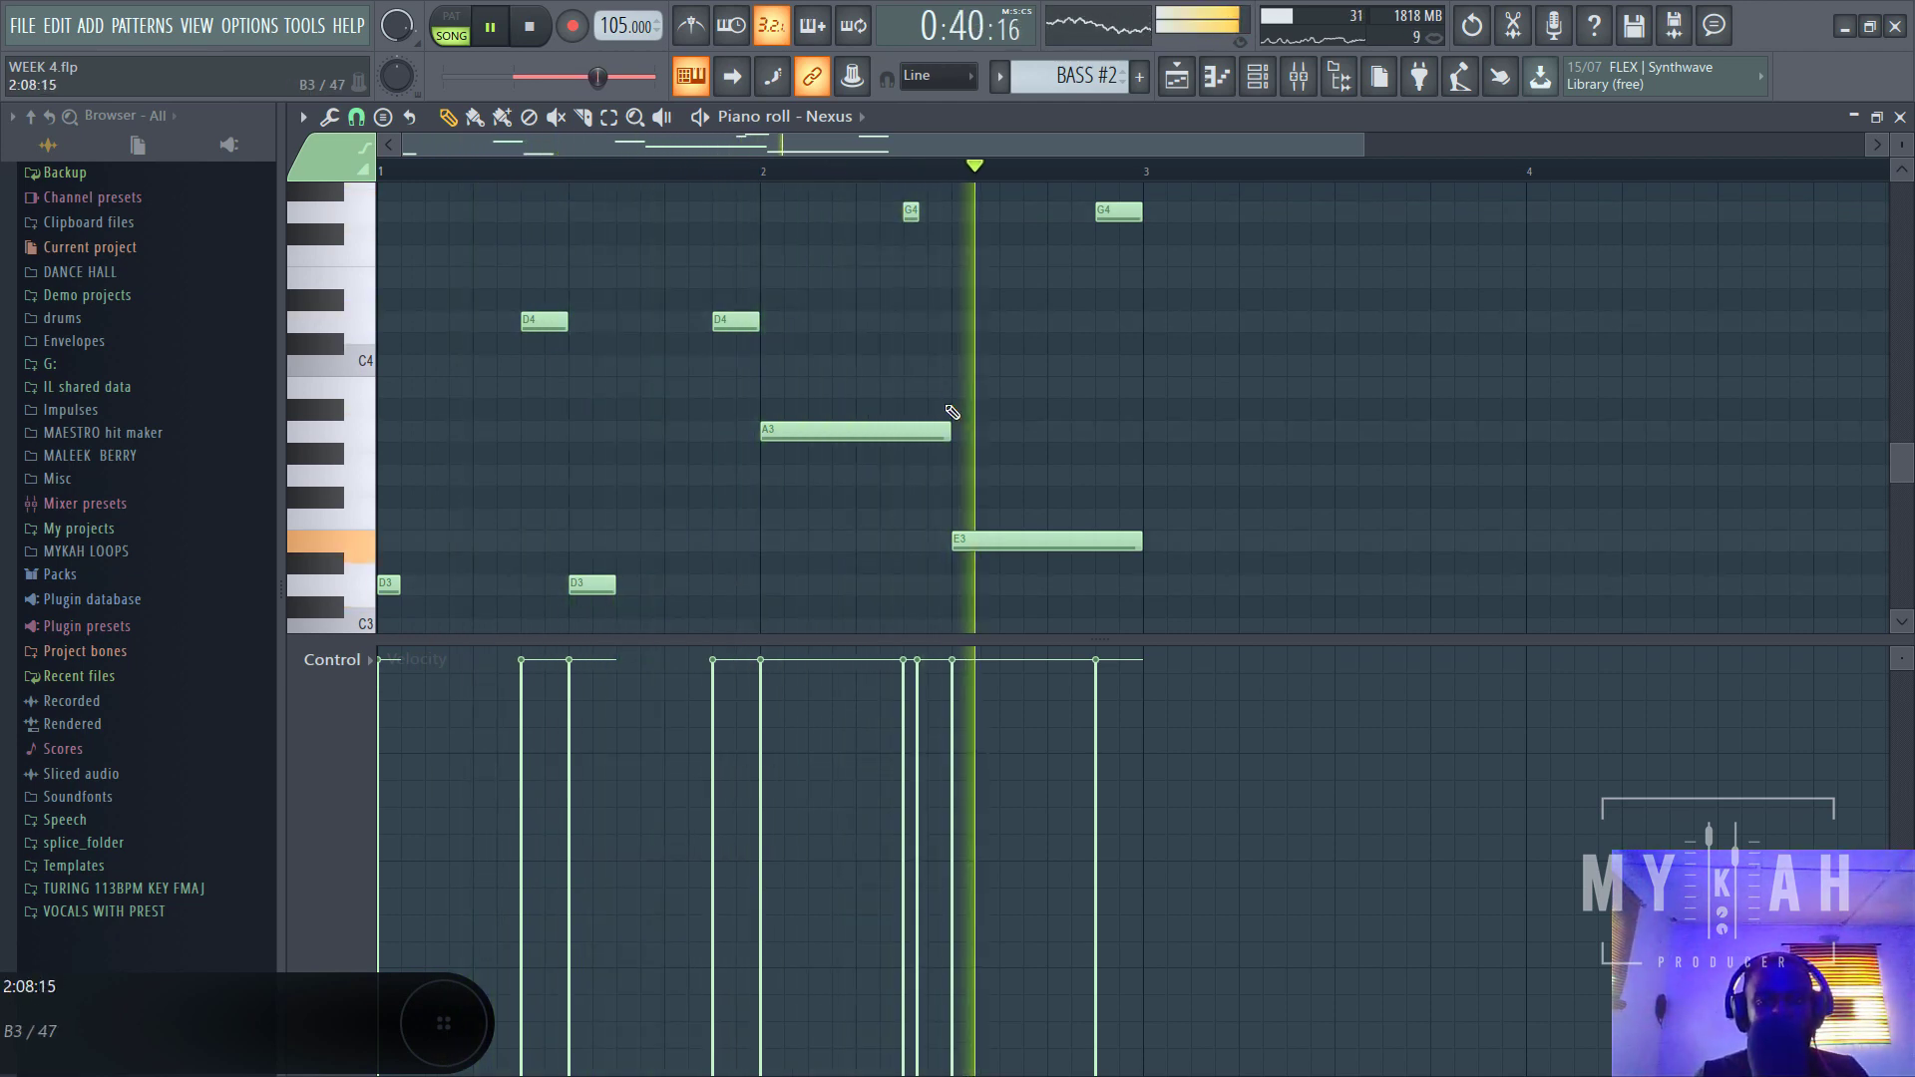
- Shorten the A3 note at bar 2 to two steps and move it down an octave
left_click_drag(949, 426, 807, 429)
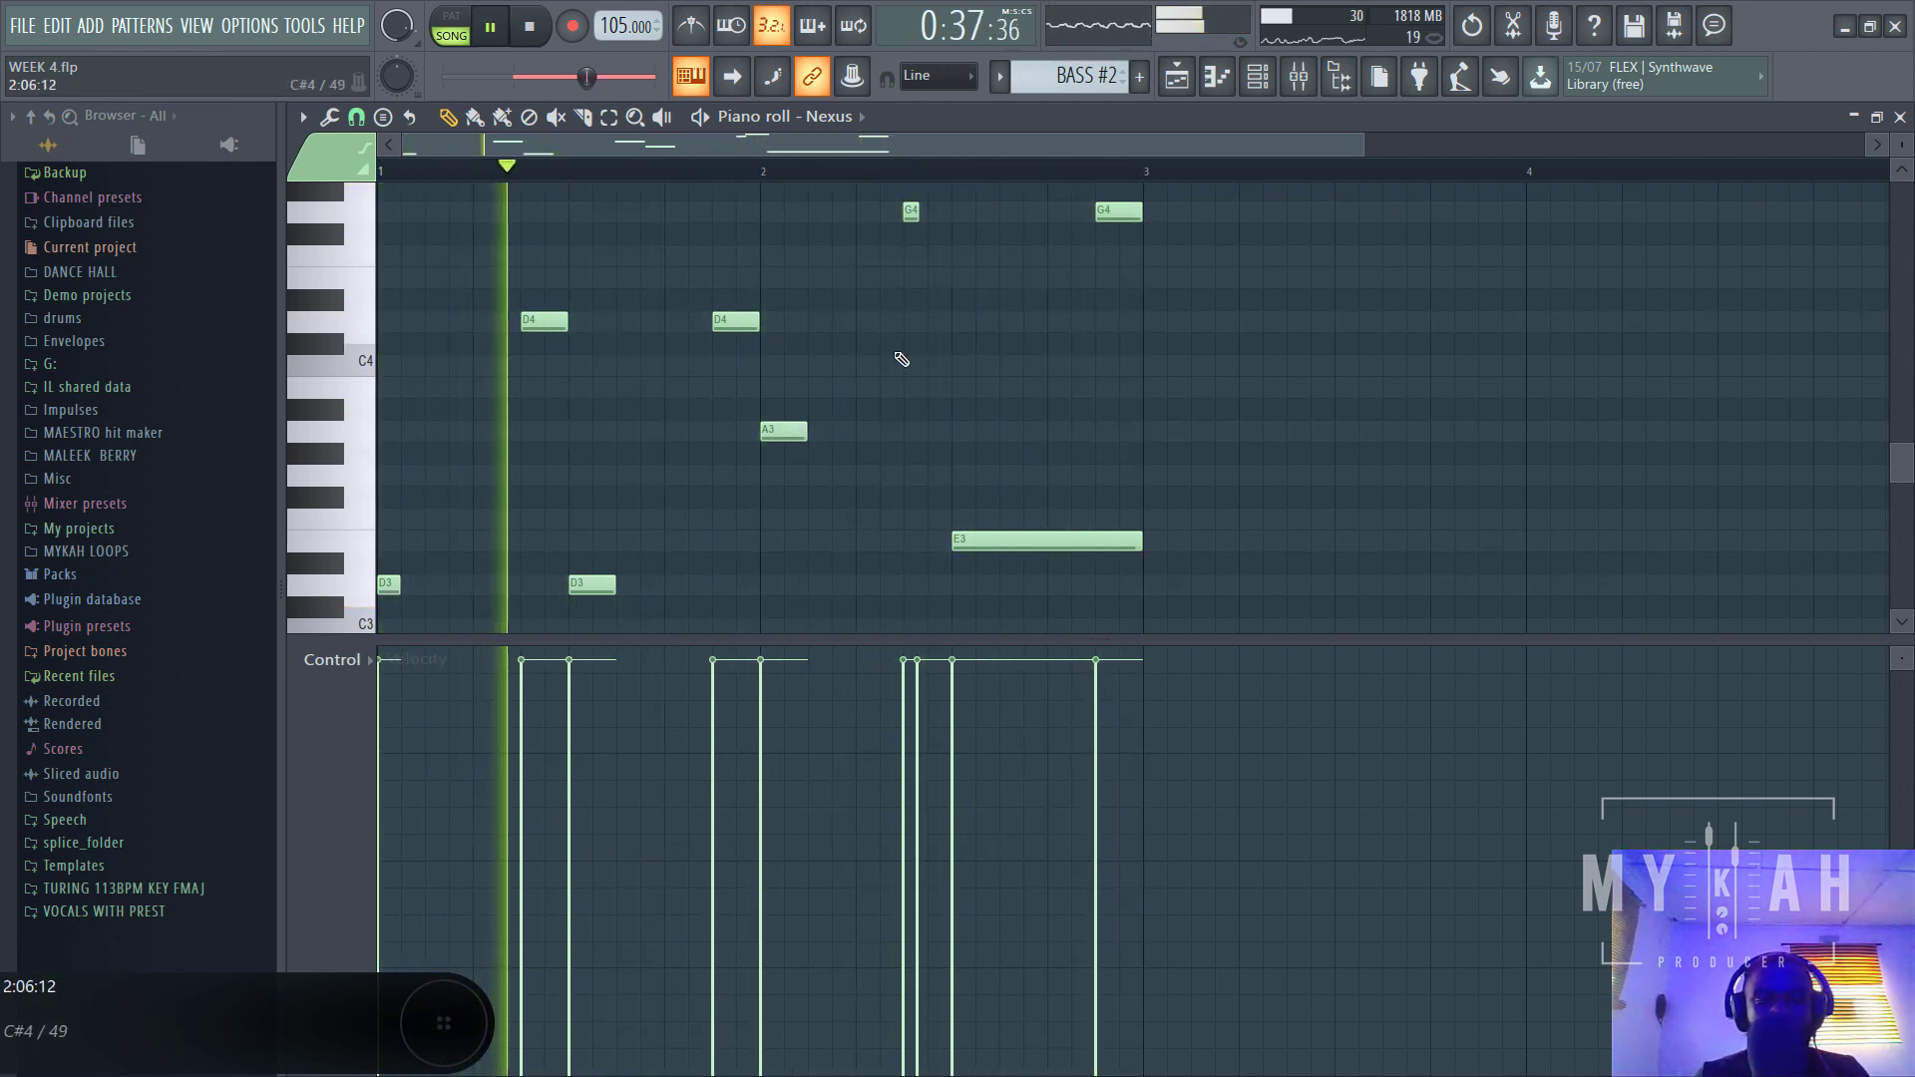
mouse_move(758, 320)
left_mouse_down()
mouse_move(736, 320)
mouse_move(760, 320)
left_mouse_up()
scroll(818, 352, "down", 3)
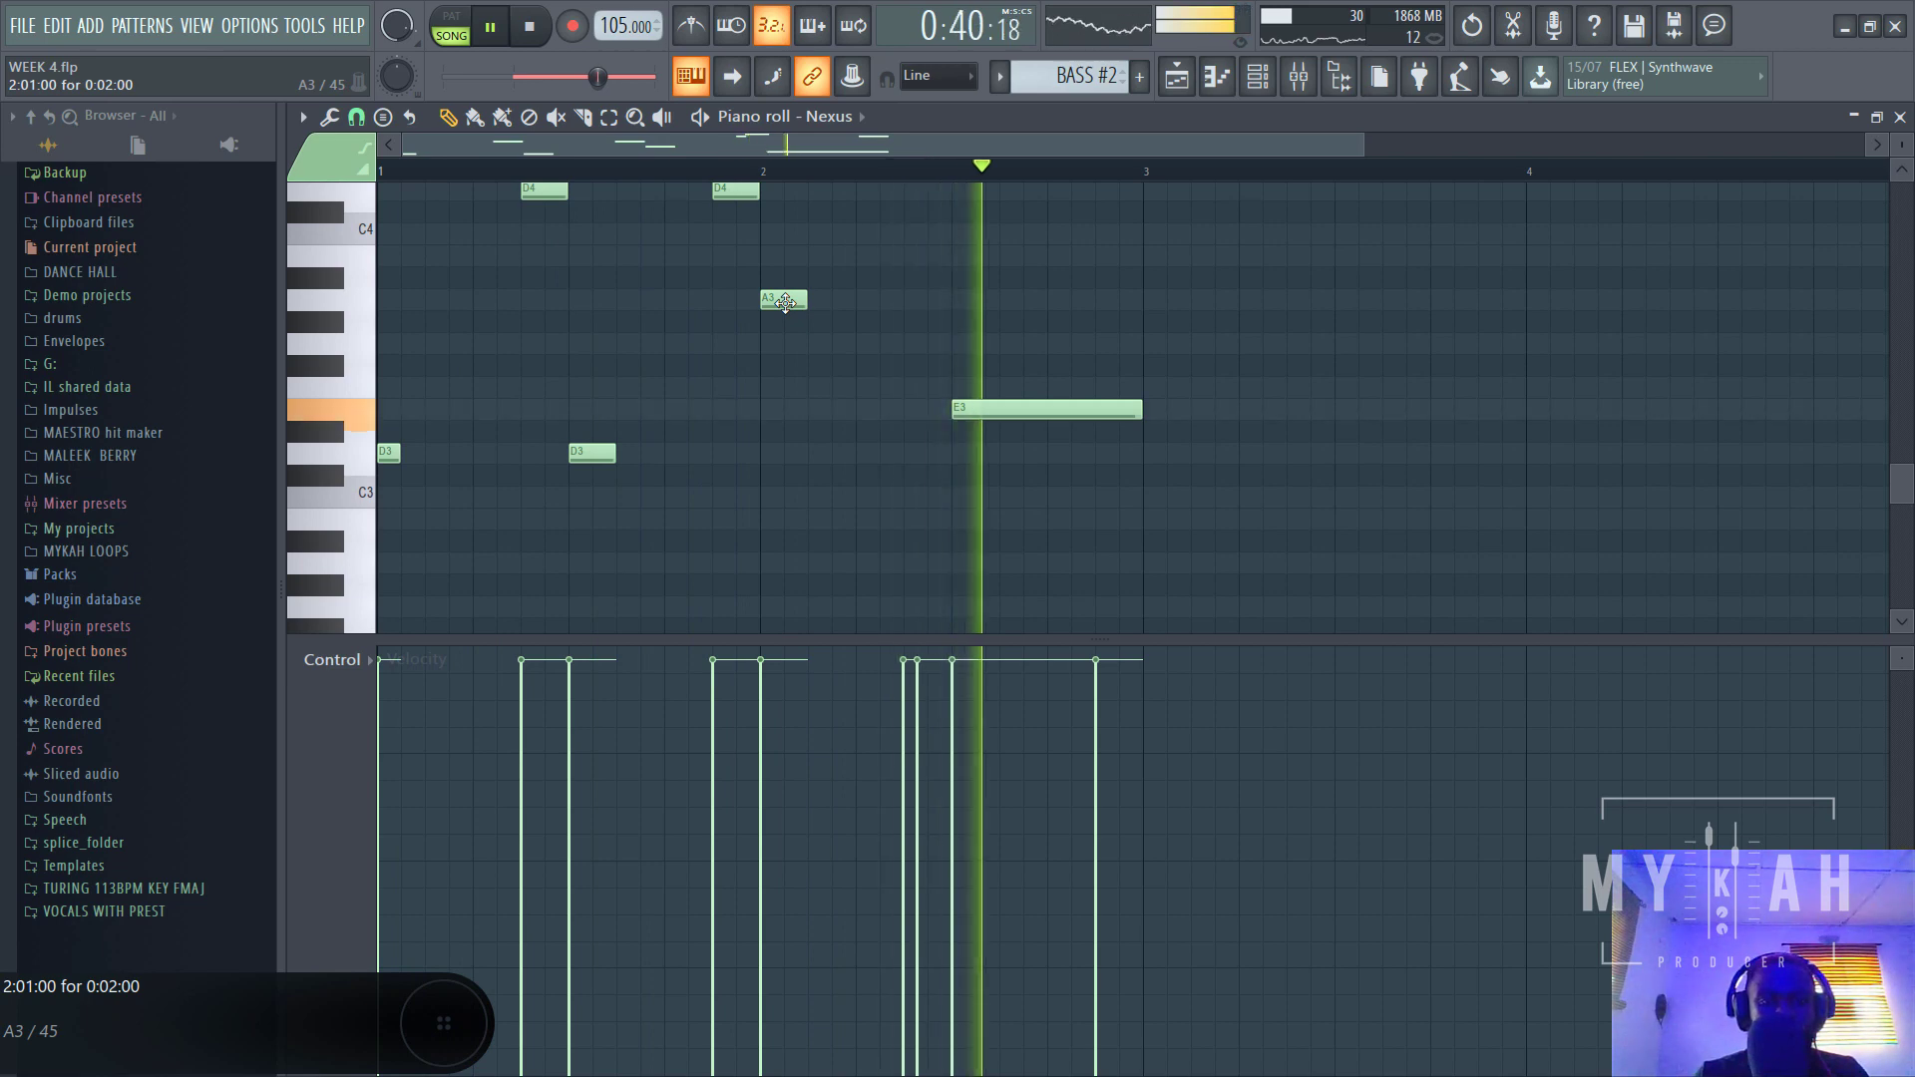
left_click_drag(784, 301, 790, 566)
scroll(825, 432, "up", 1)
scroll(858, 415, "up", 2)
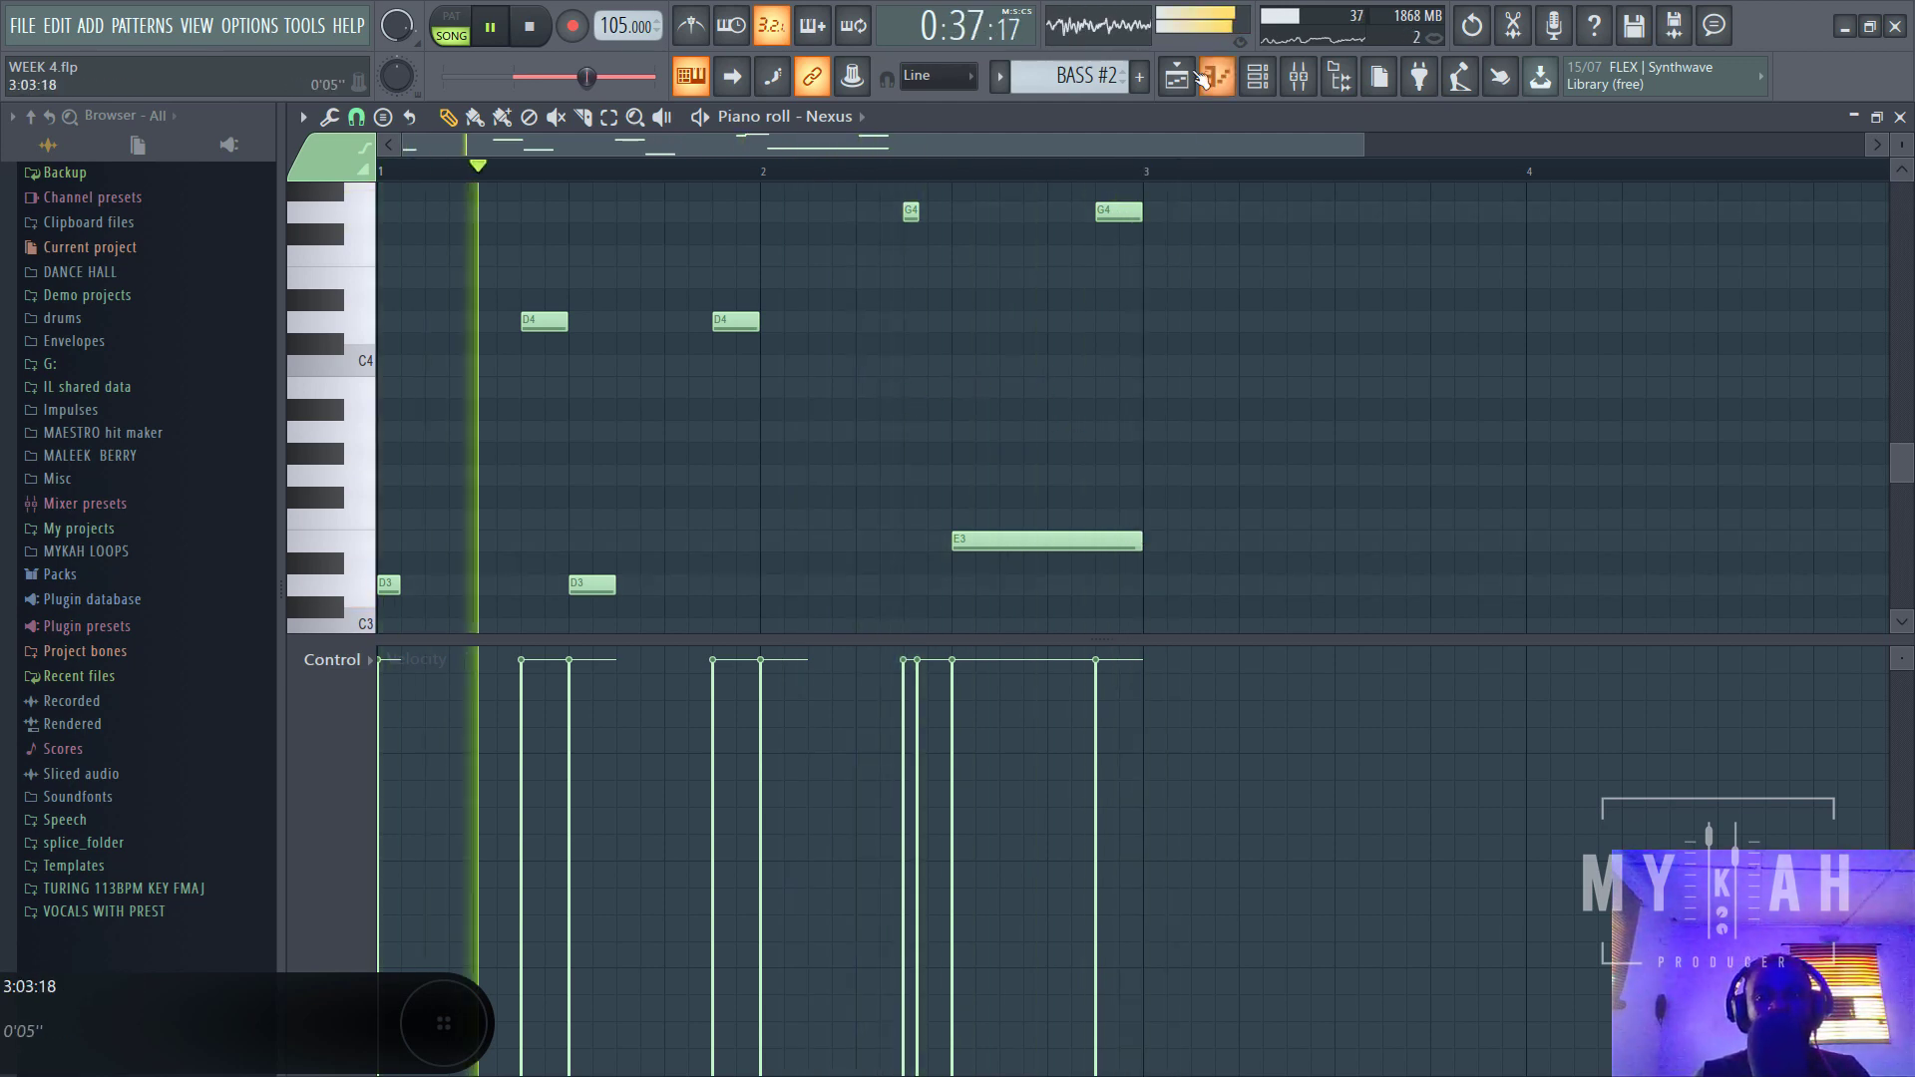
- Return to the playlist and place BASS #2 clips at bars 19, 21 and 23 on the BASS track
key("F5")
left_click(1162, 604)
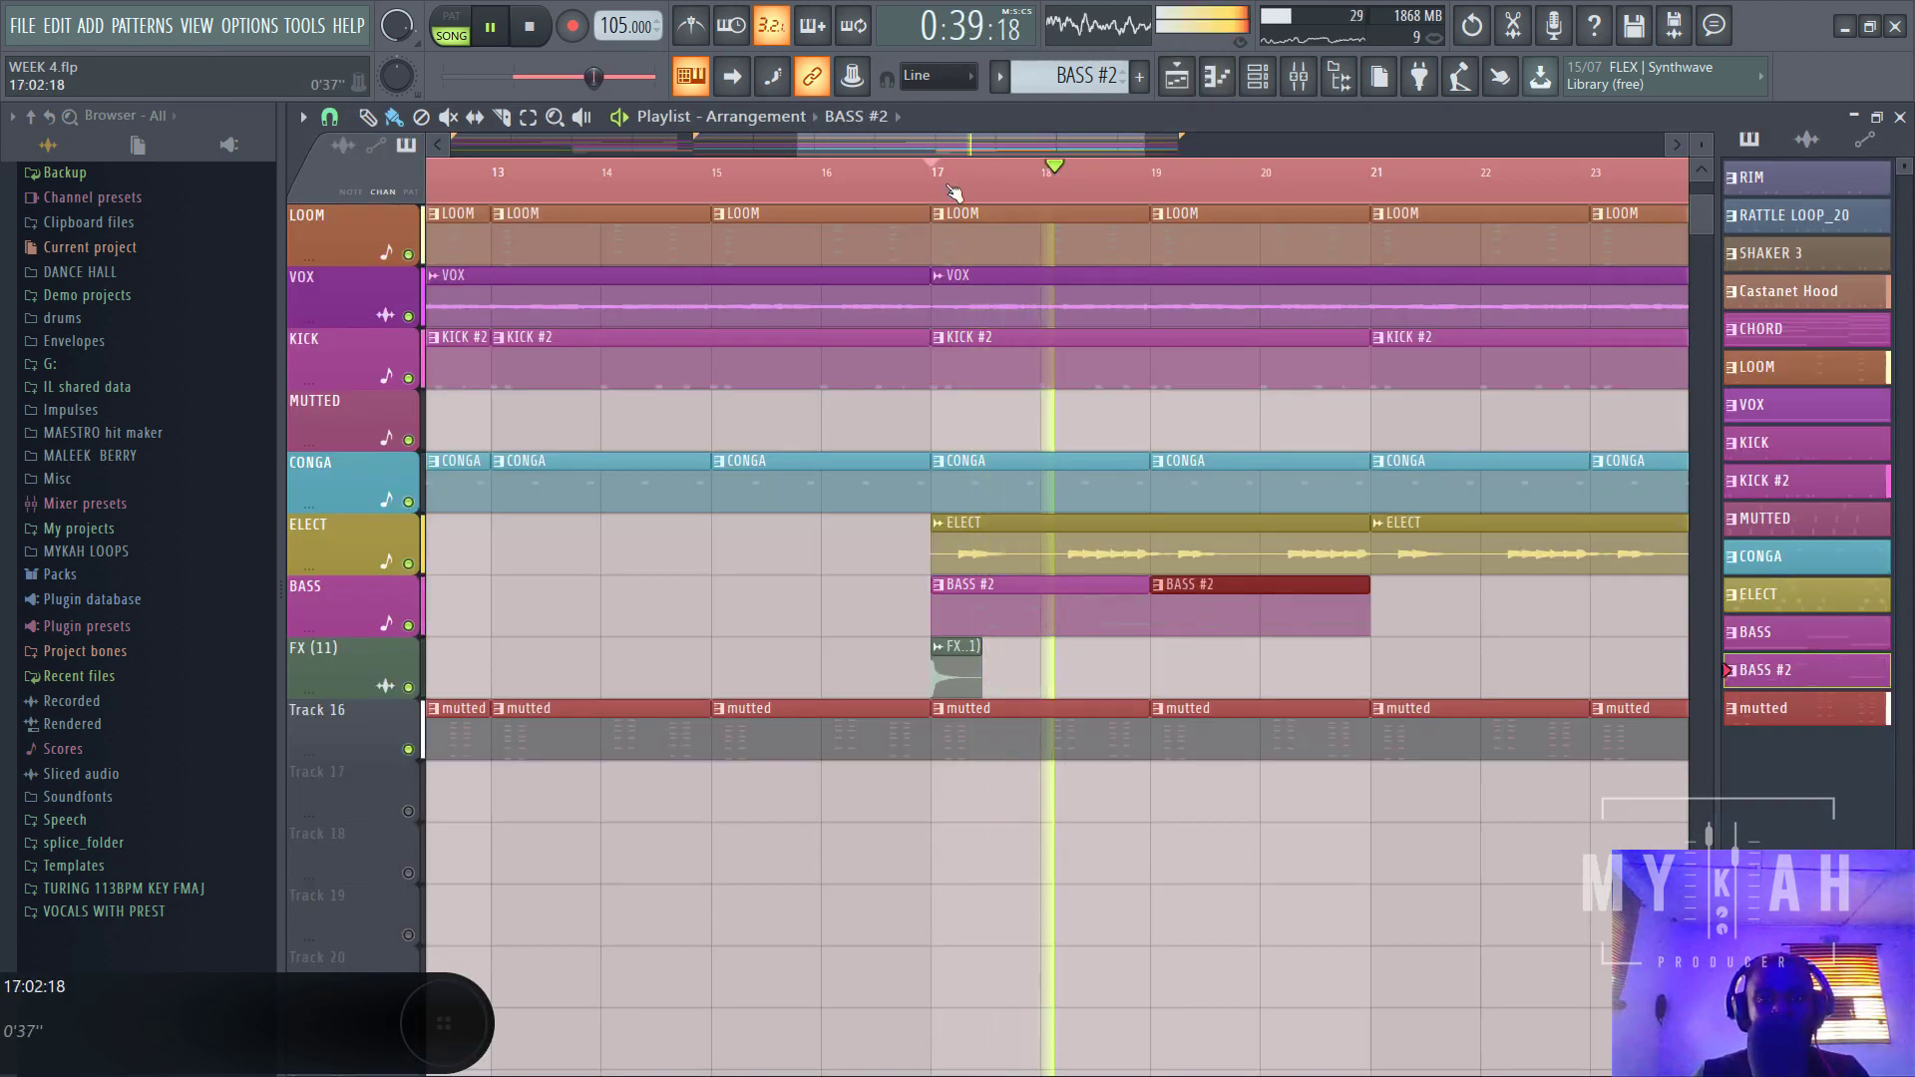
scroll(962, 178, "down", 2)
scroll(962, 178, "down", 2)
left_click(1145, 607)
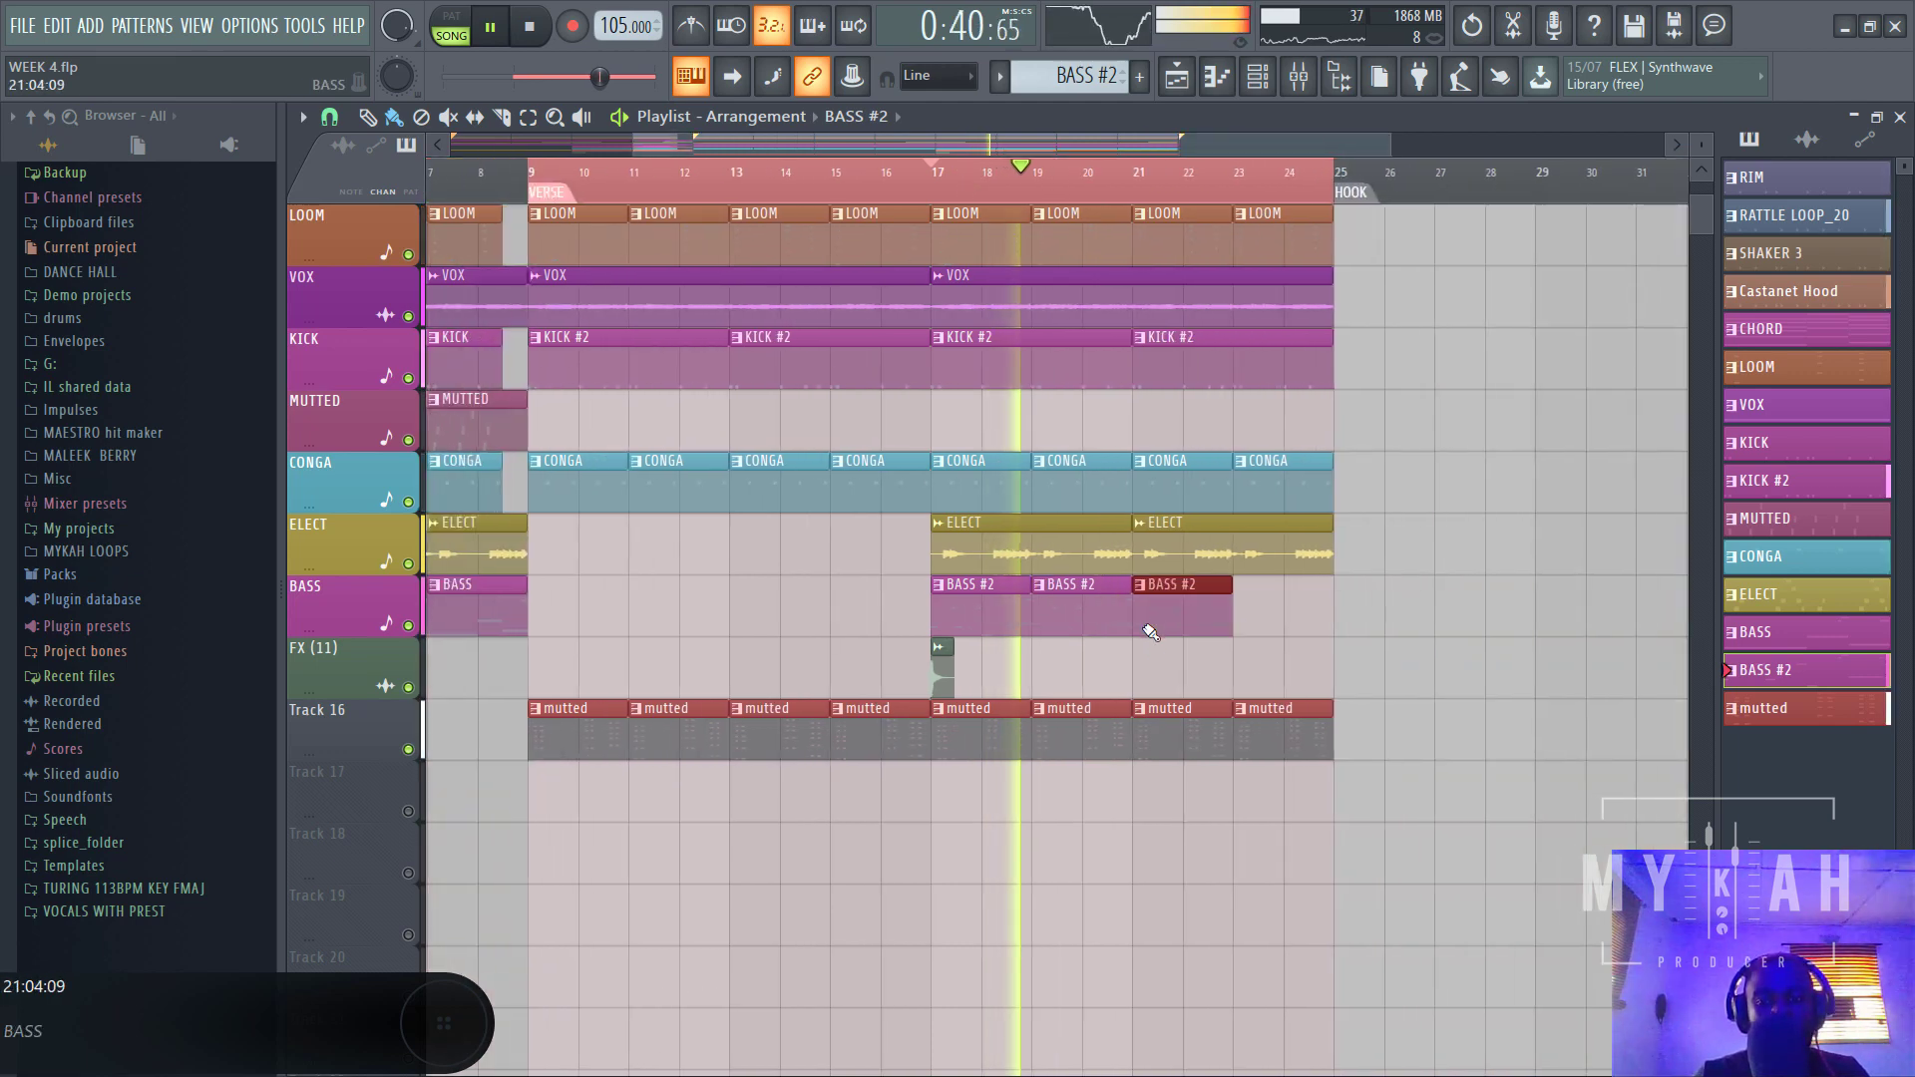
left_click(1248, 600)
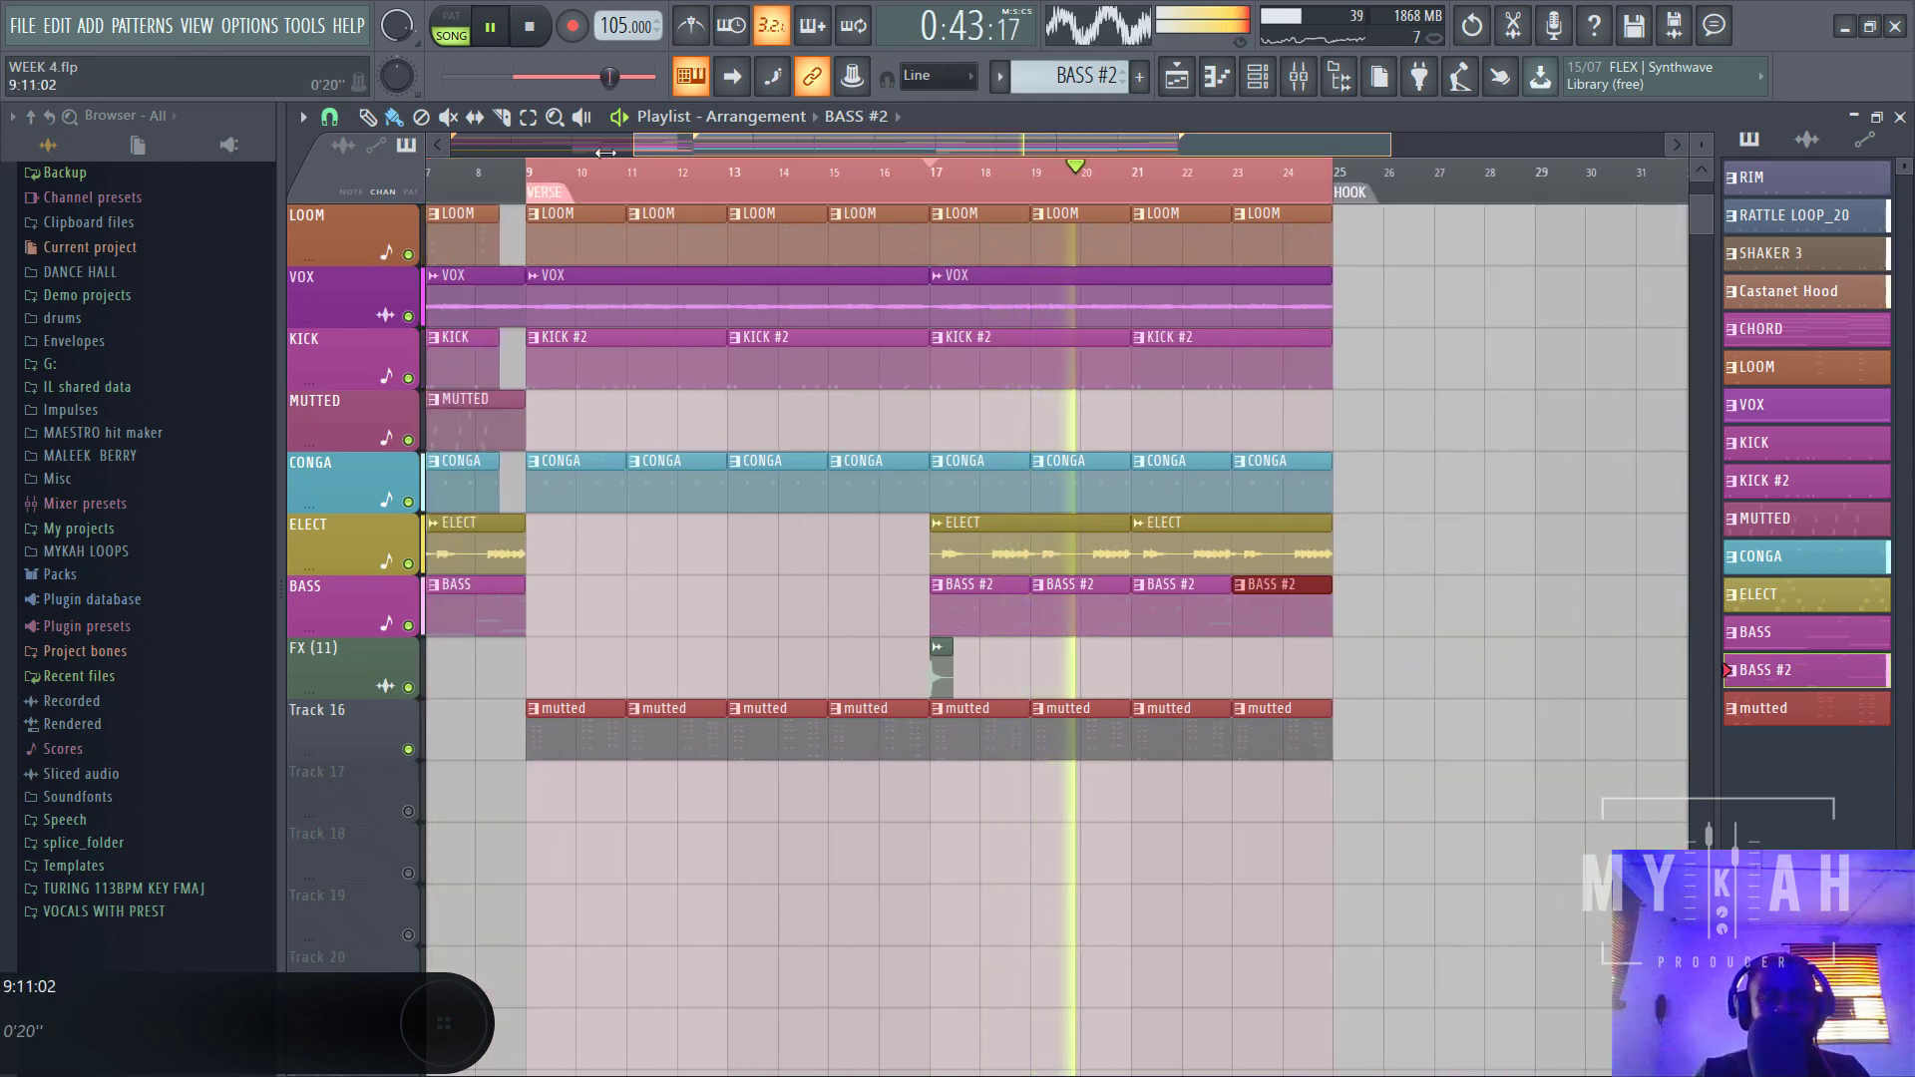
- Place MUTTED clips from the intro at bars 17 and 21 on the MUTTED track
left_click_drag(632, 146, 416, 216)
scroll(743, 500, "up", 6)
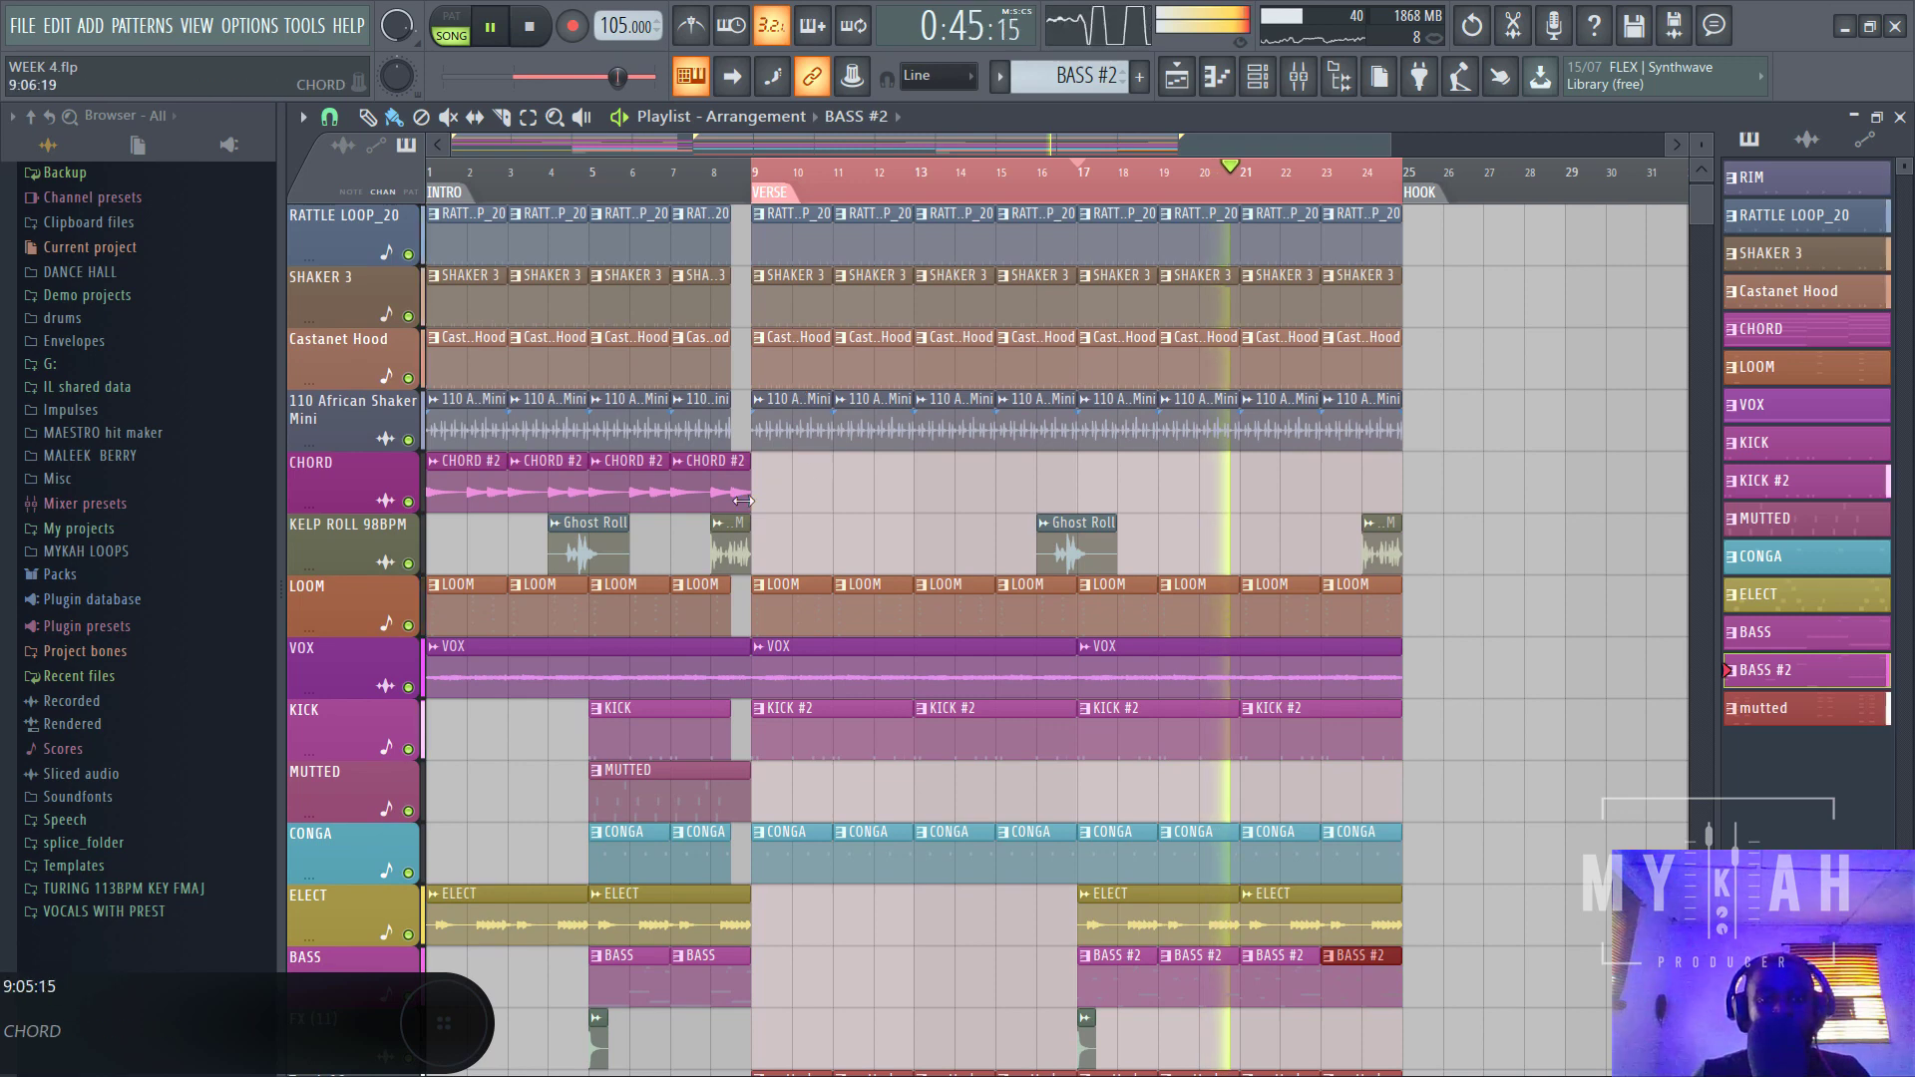
scroll(743, 523, "down", 3)
left_click(668, 598)
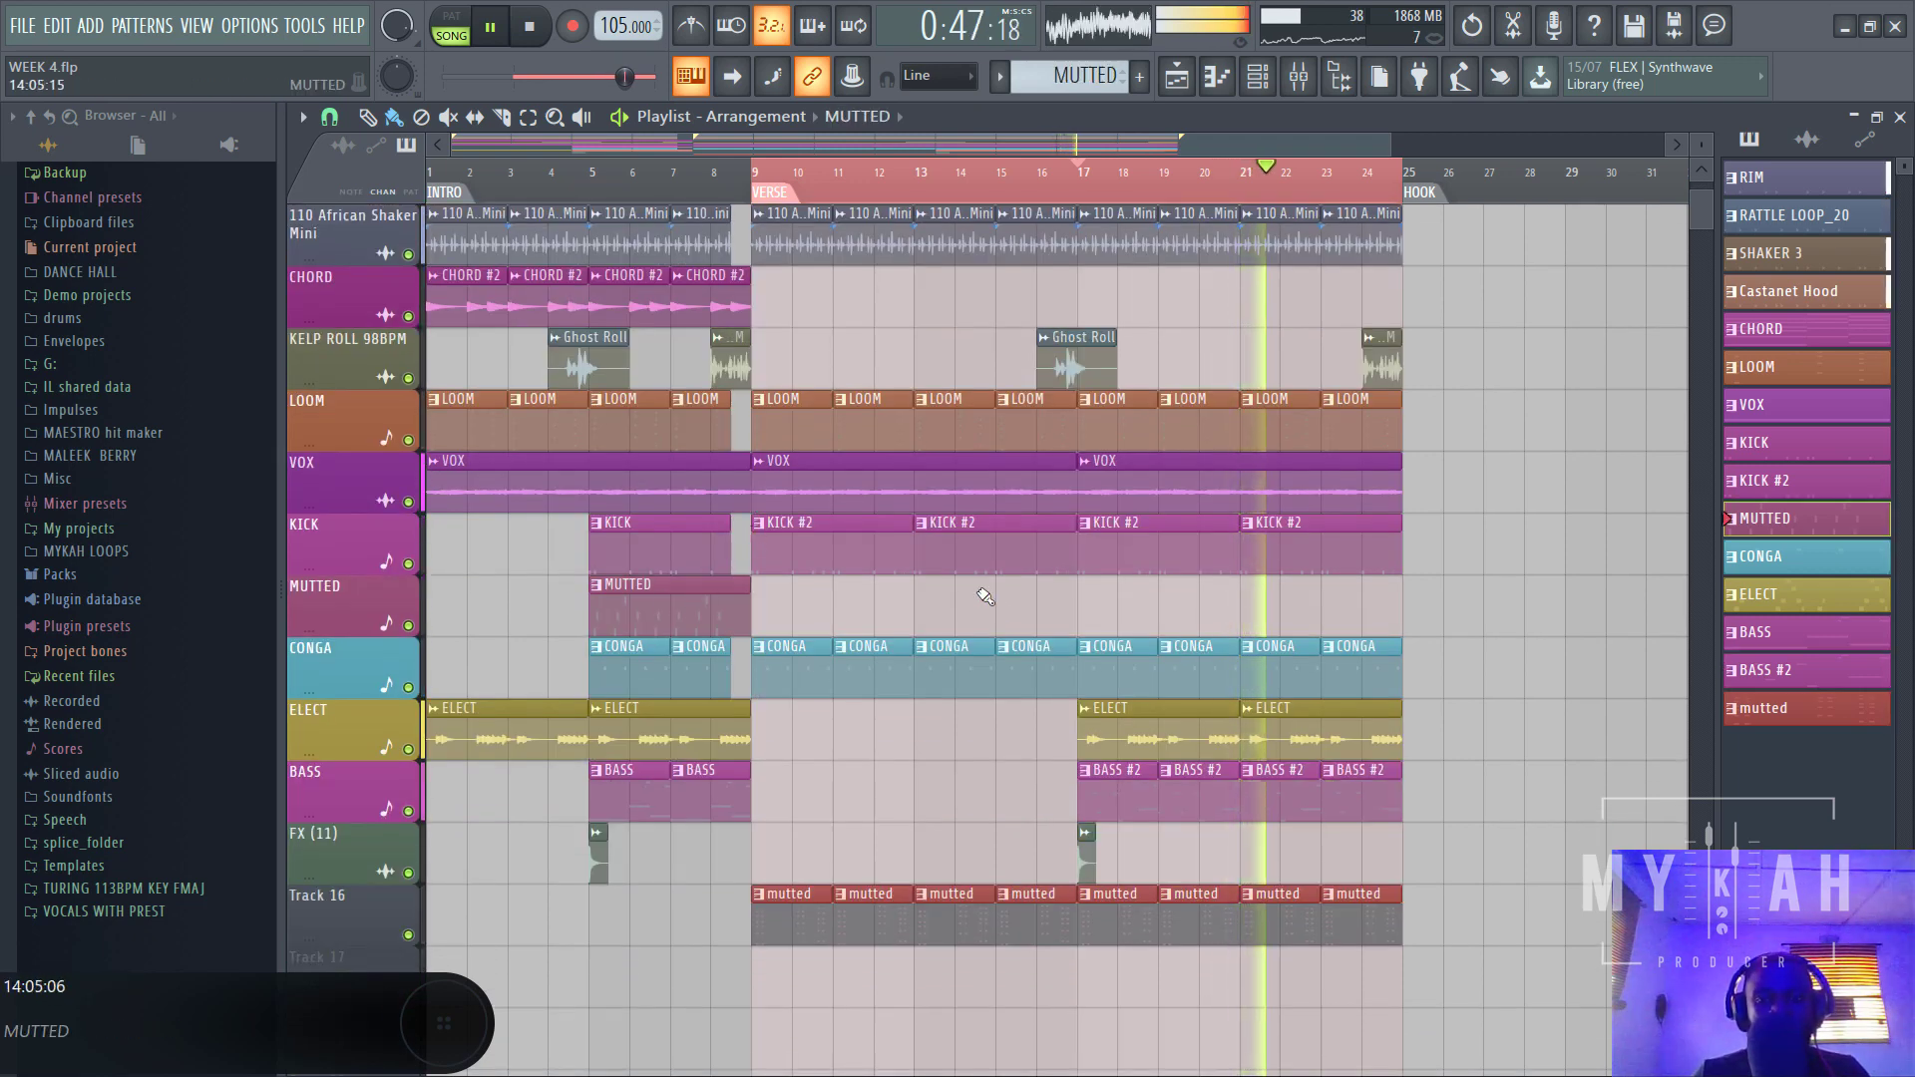
left_click(1083, 618)
left_click(1320, 578)
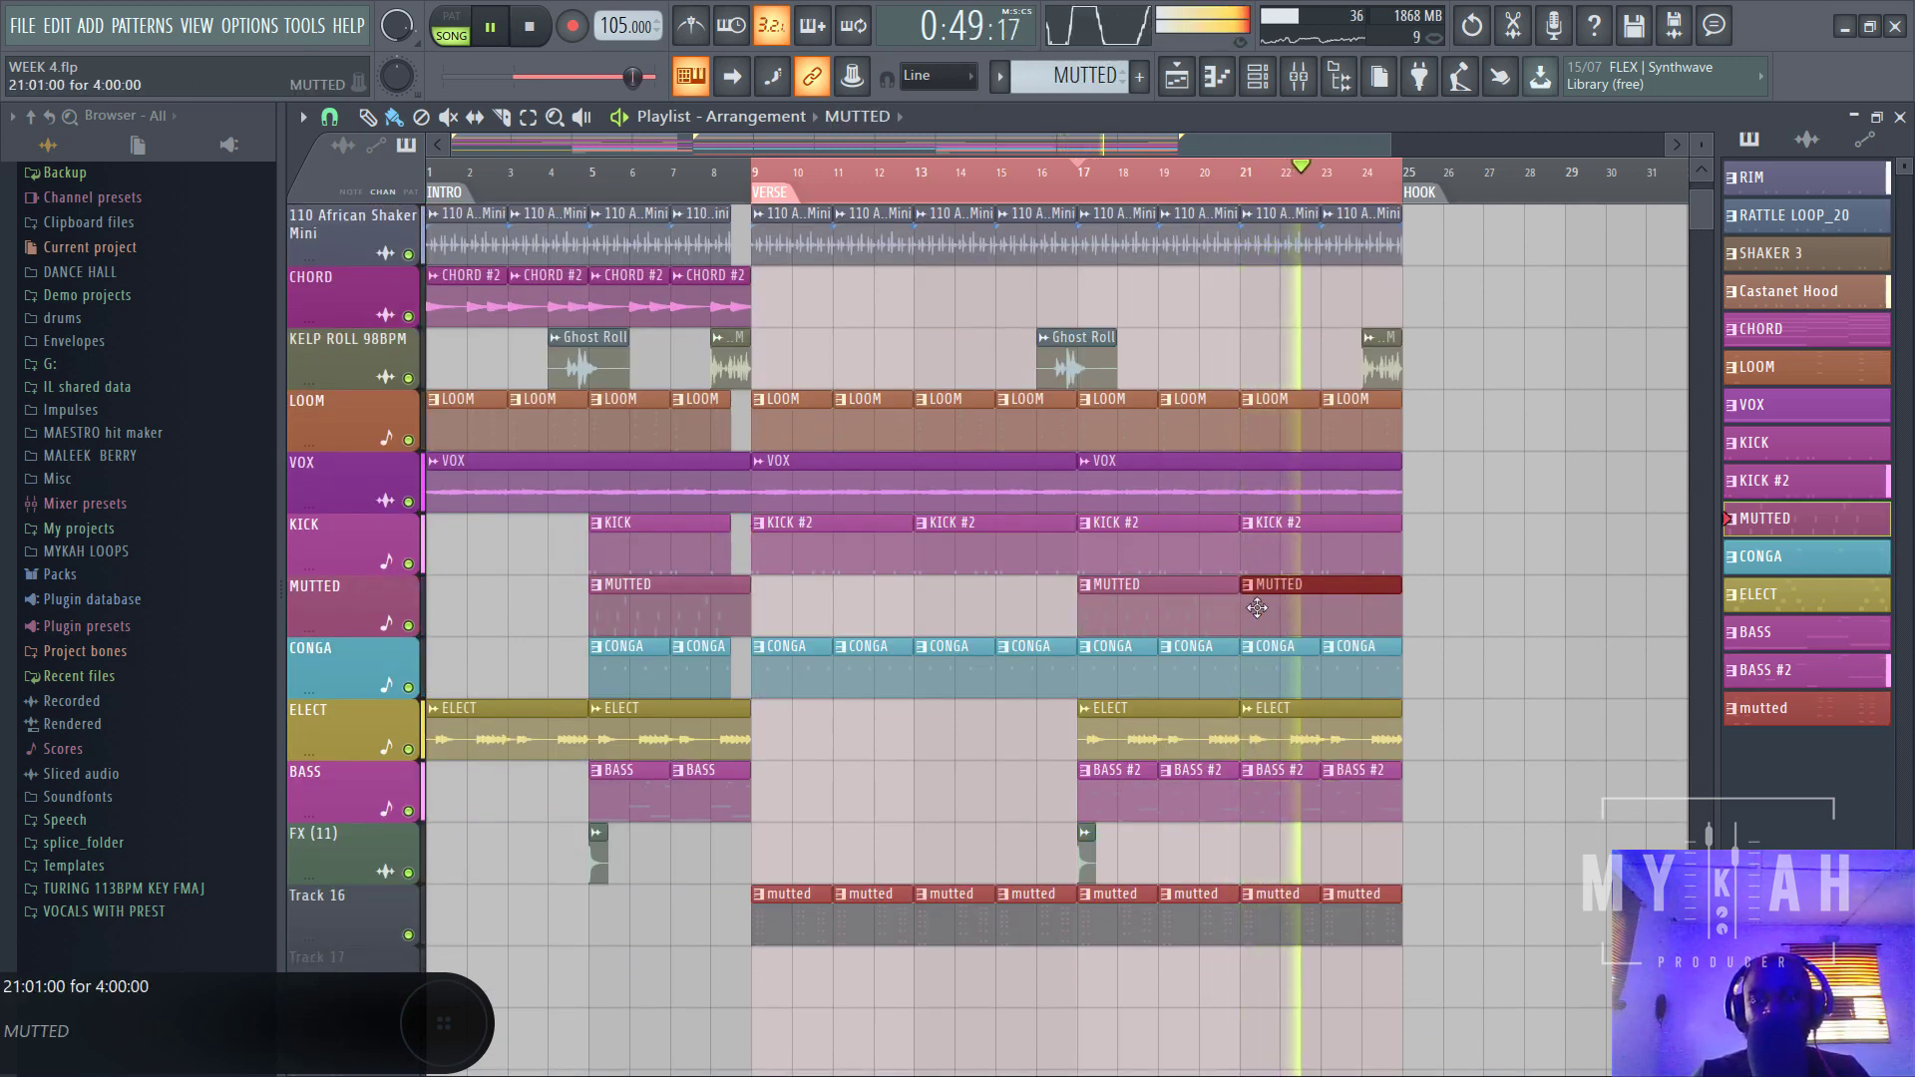
- Check the MUTTED pattern's notes, the channel rack and the mixer, and return to the playlist
double_click(1316, 603)
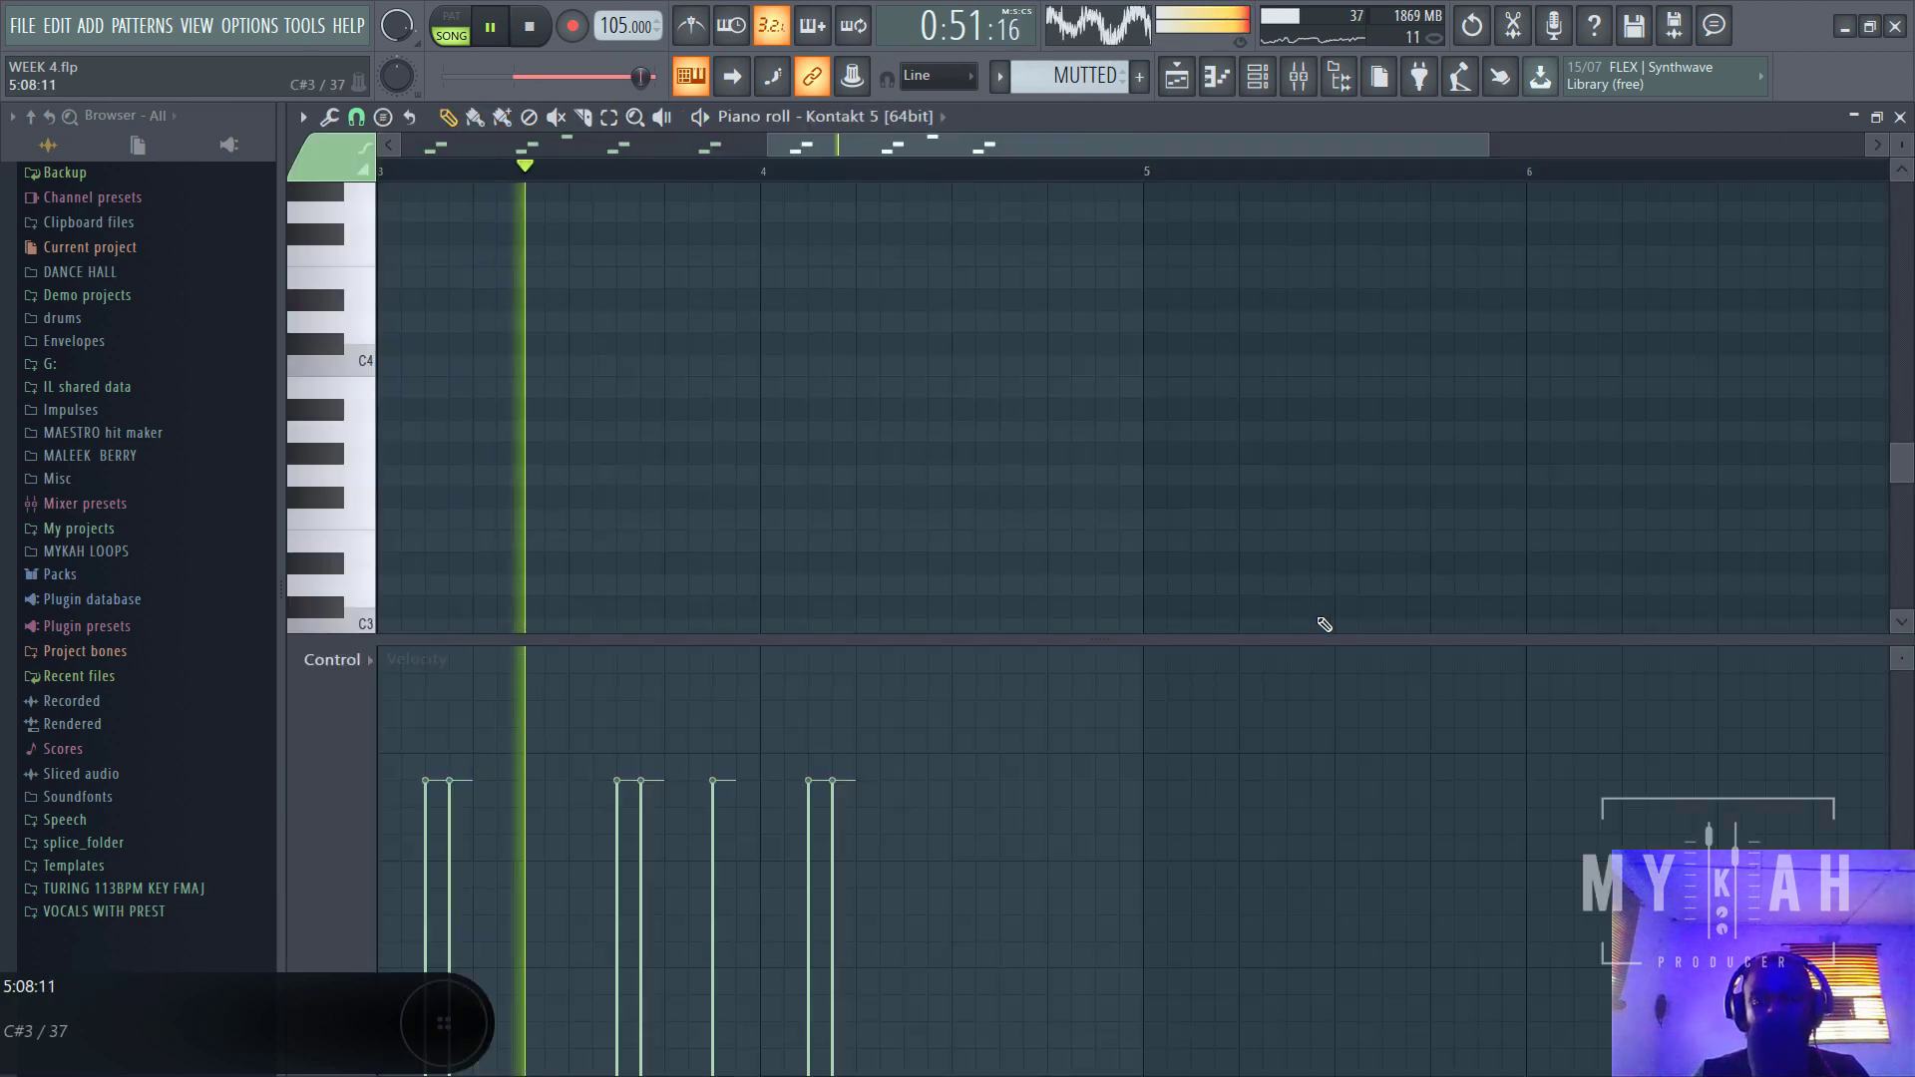
left_click(1185, 84)
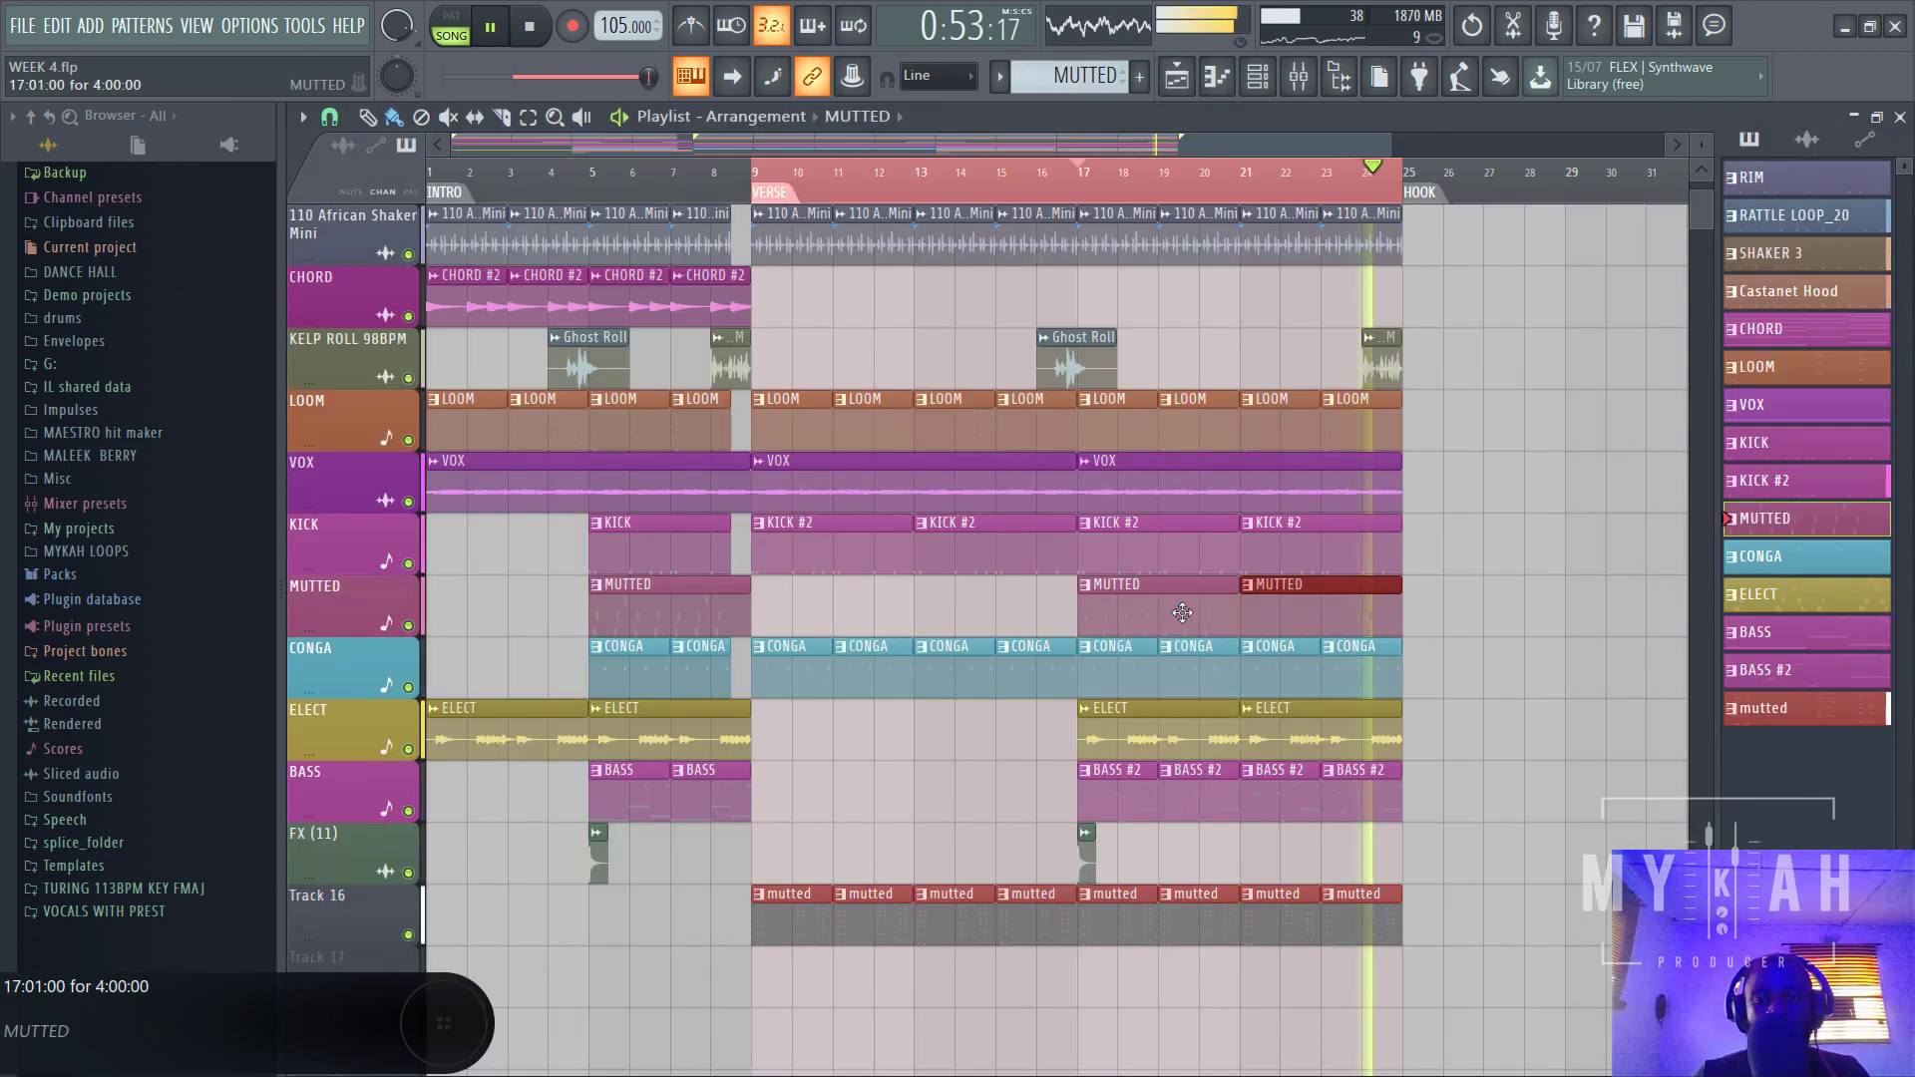
left_click(1273, 77)
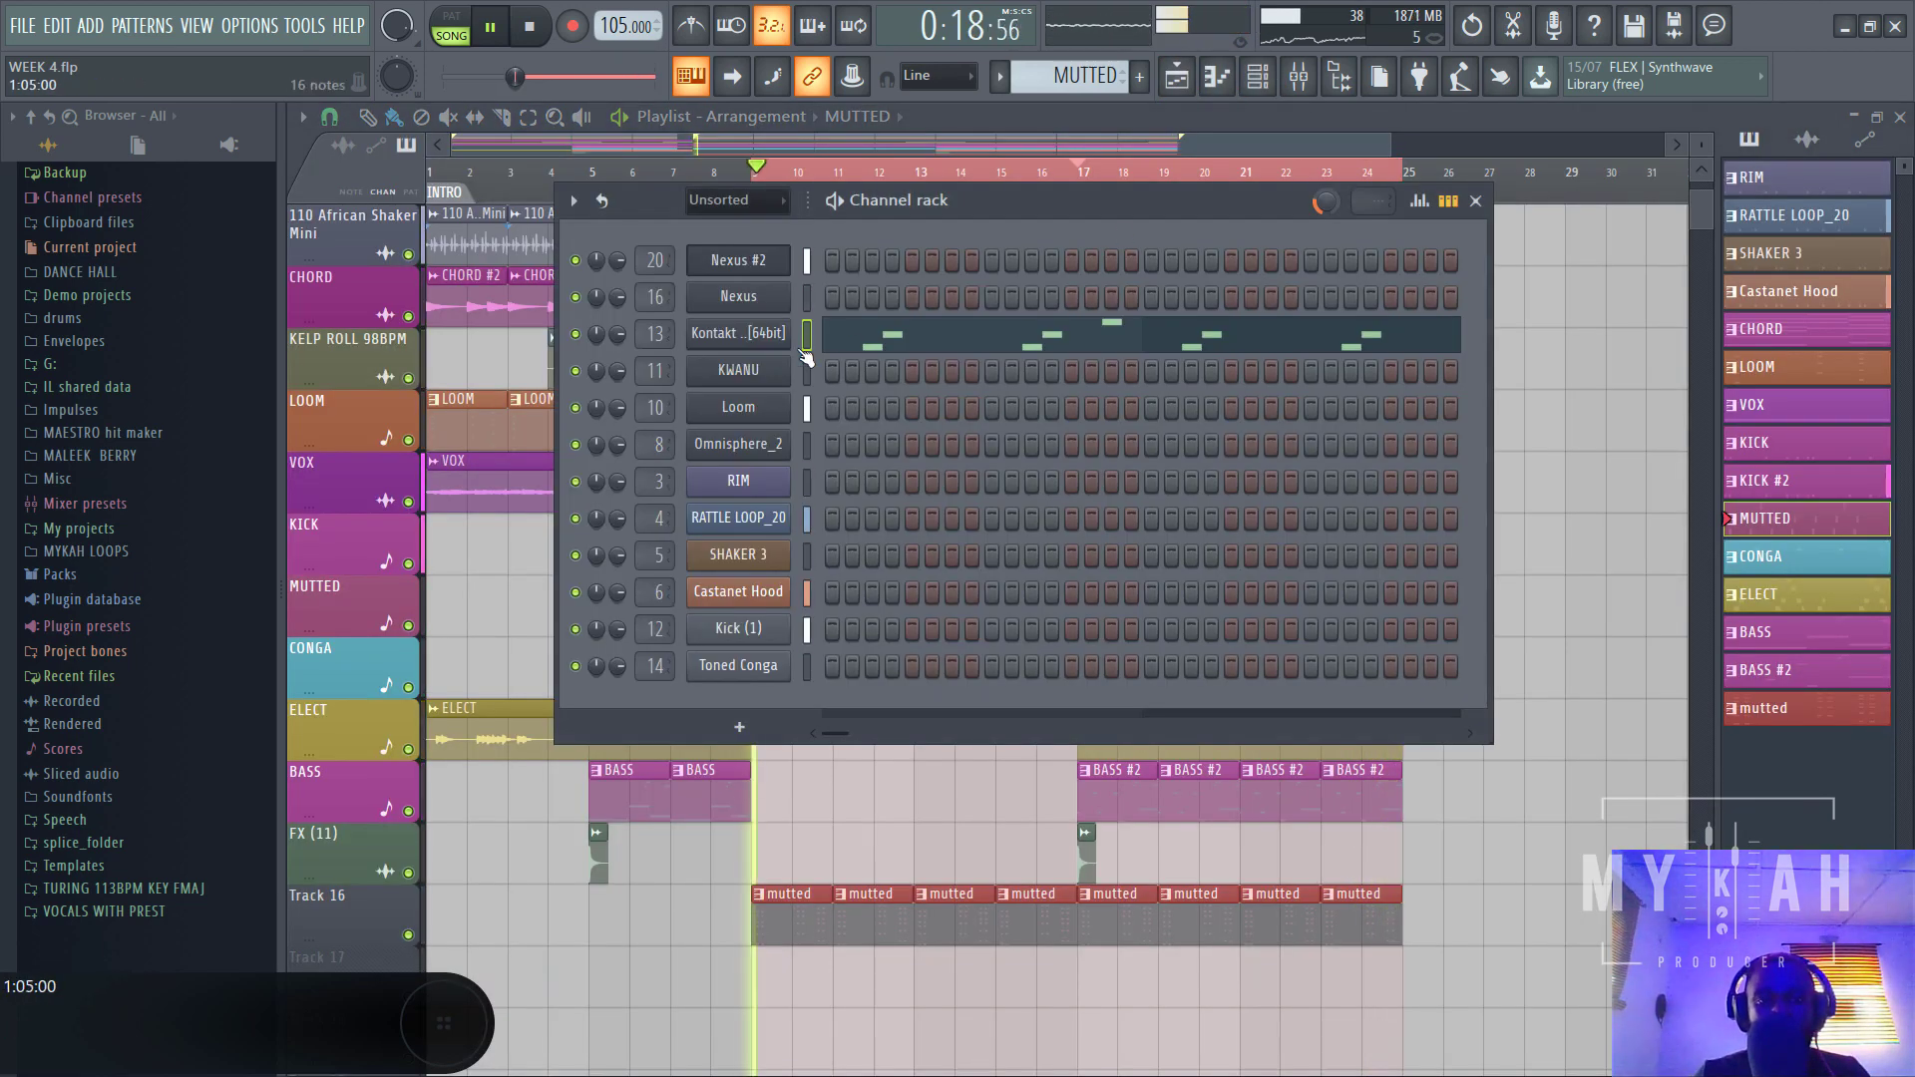
left_click(1299, 78)
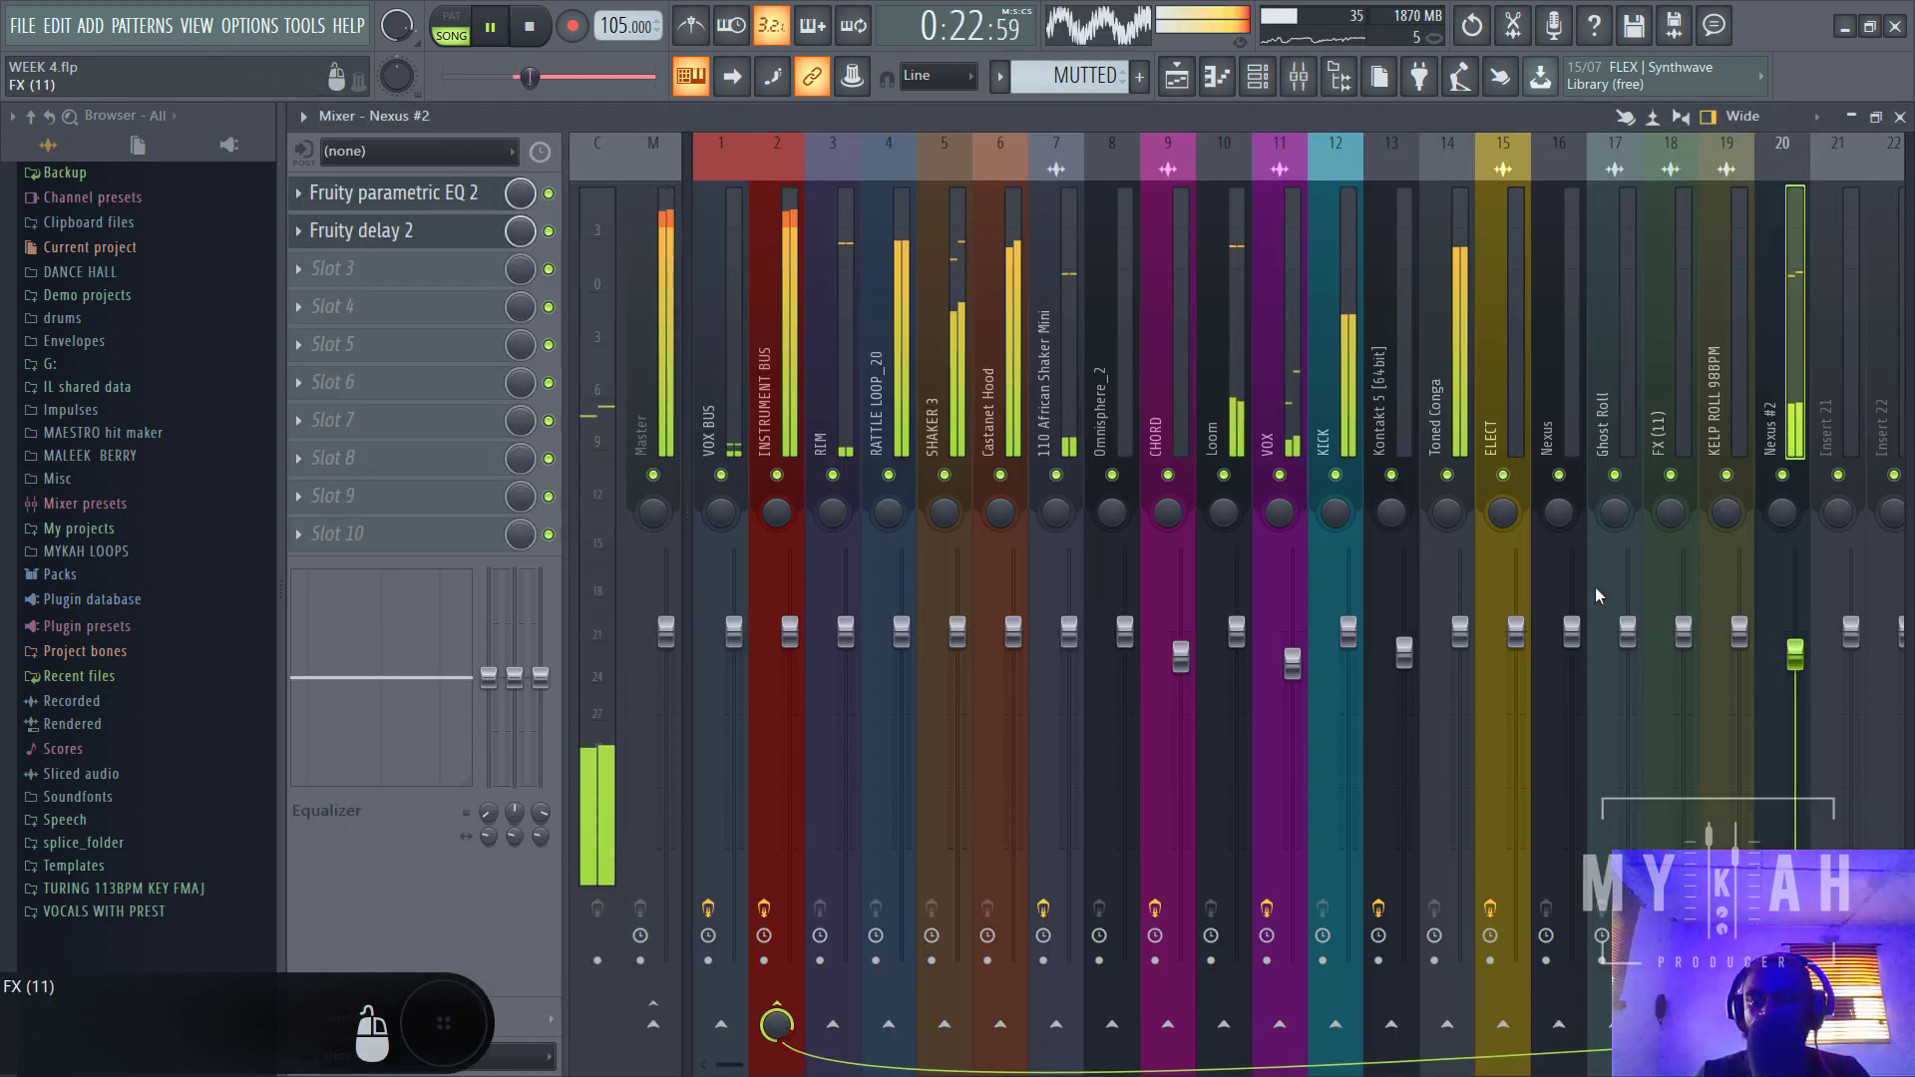
left_click(1178, 78)
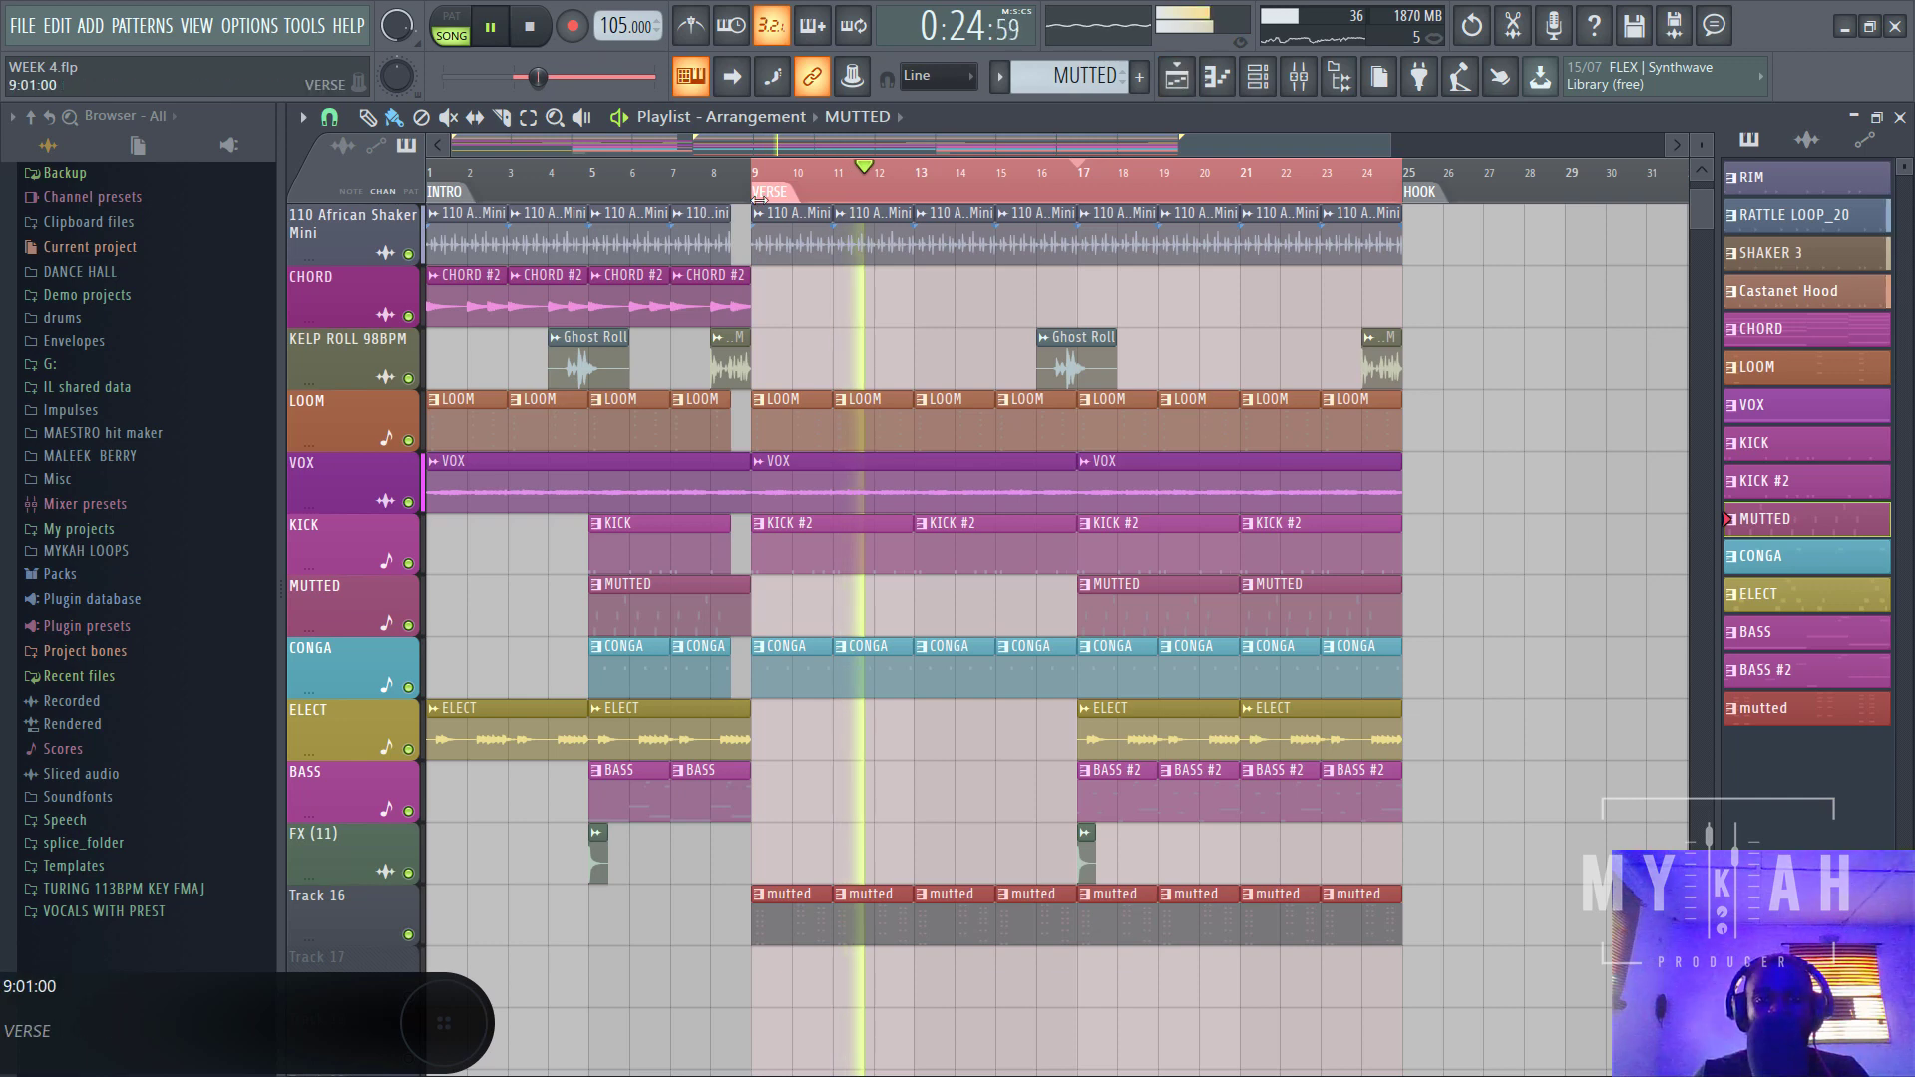
- Save the project and restart playback from the beginning of the verse
key("space")
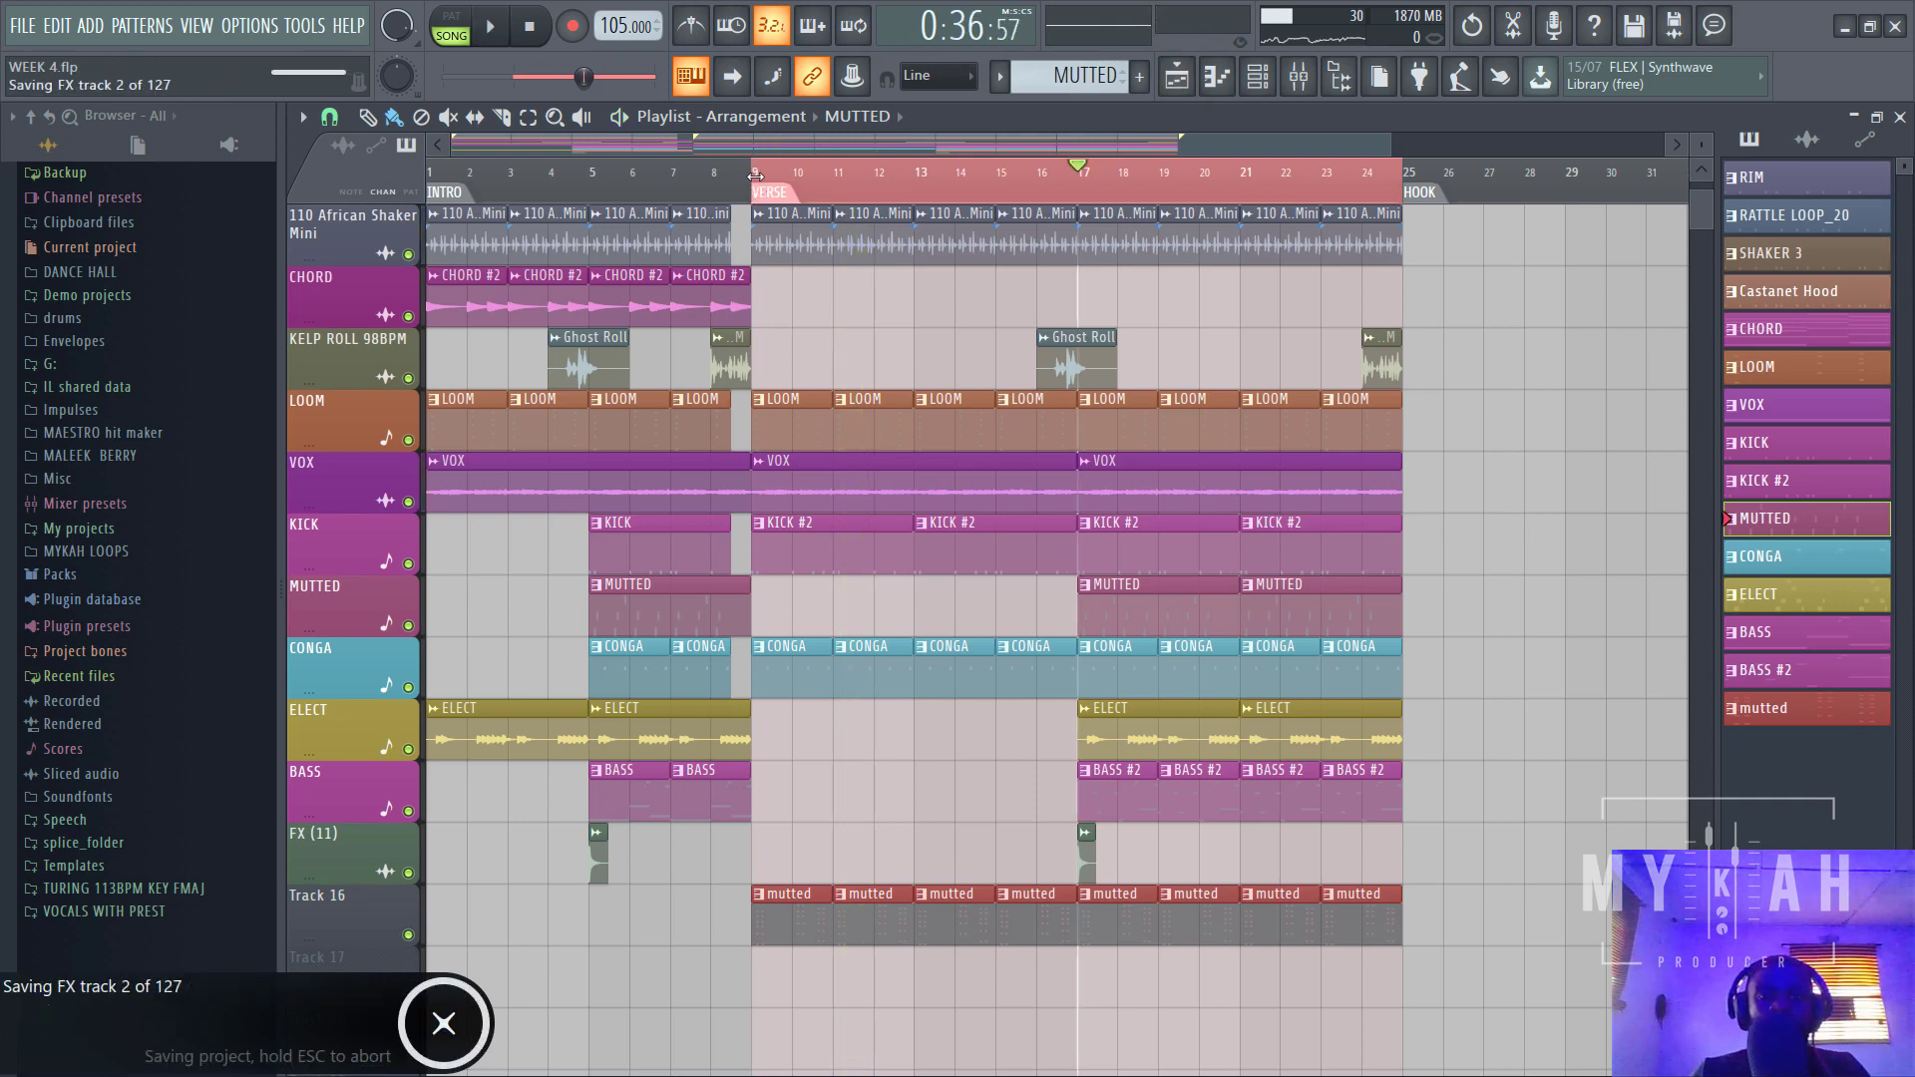
key("space")
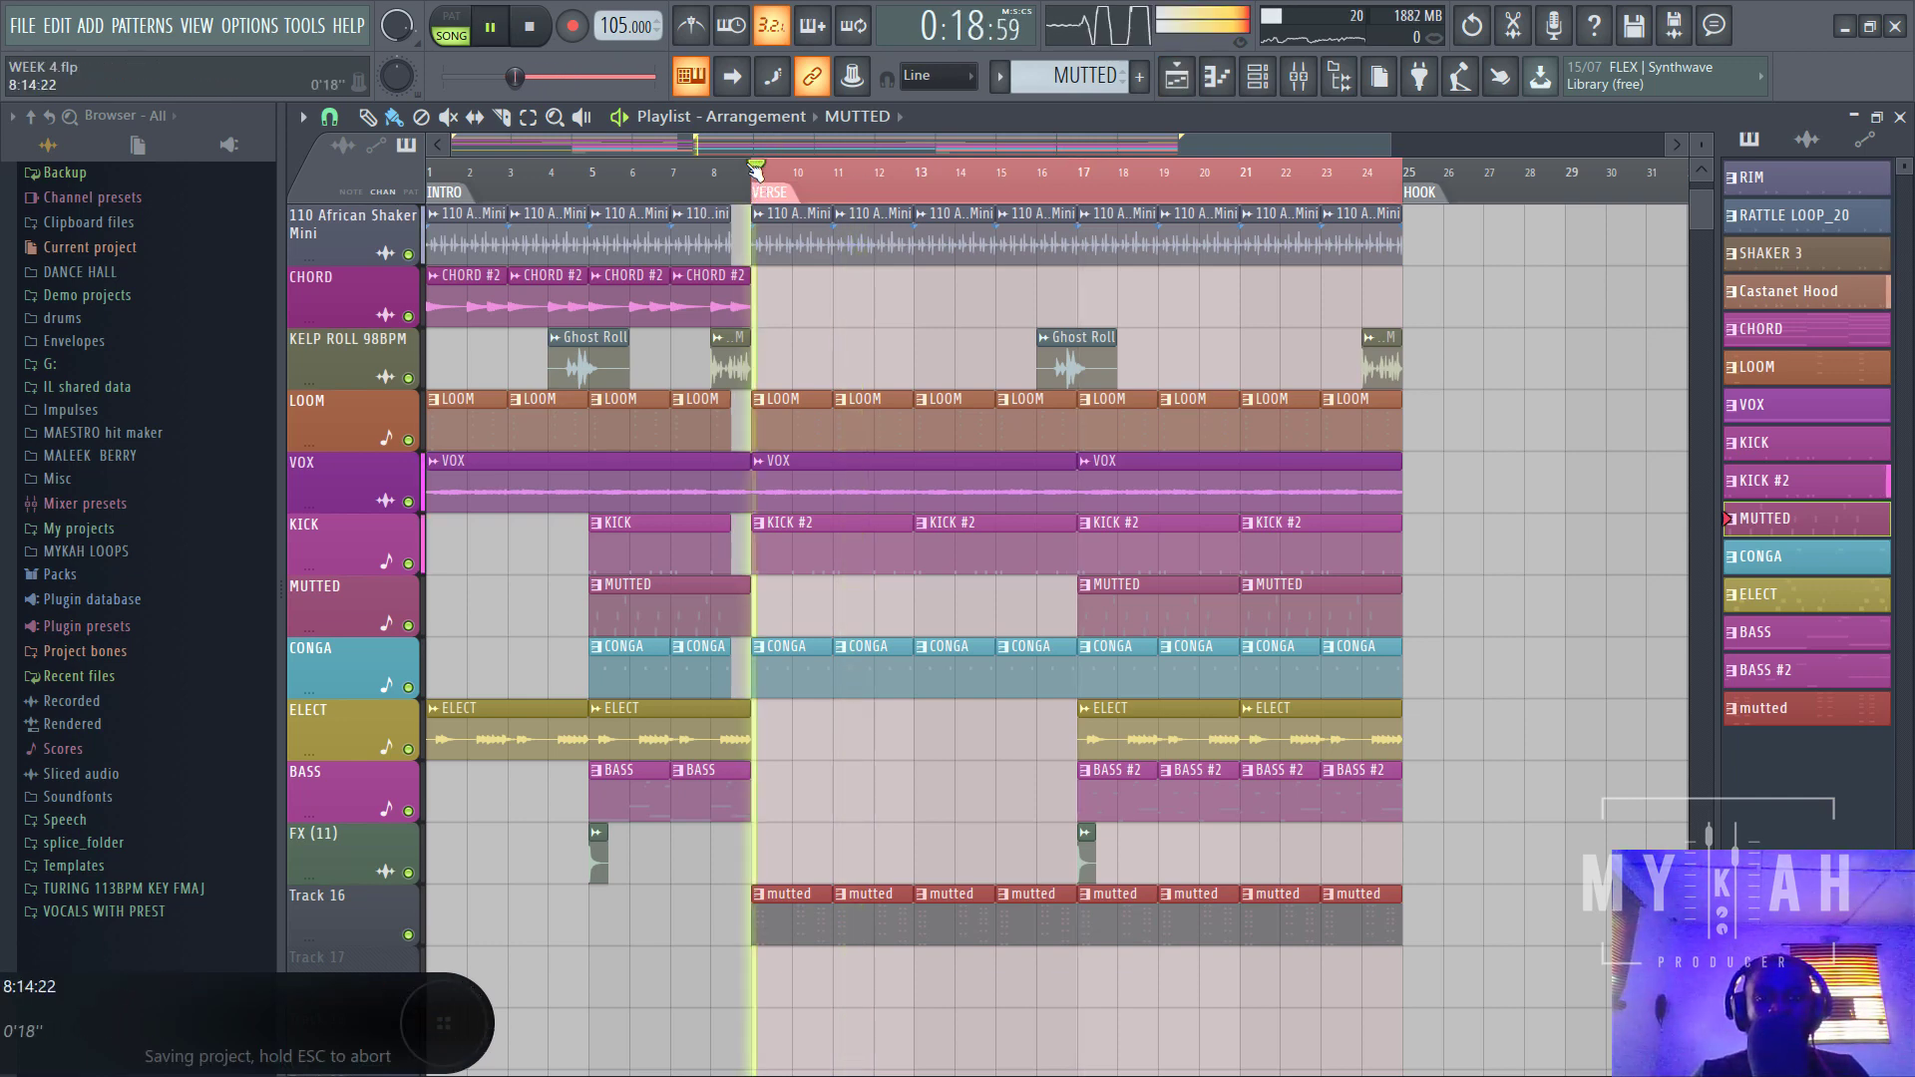
- Place CHORD #2 clips at bars 17, 19, 21 and 23 on the CHORD track
scroll(1073, 312, "up", 4)
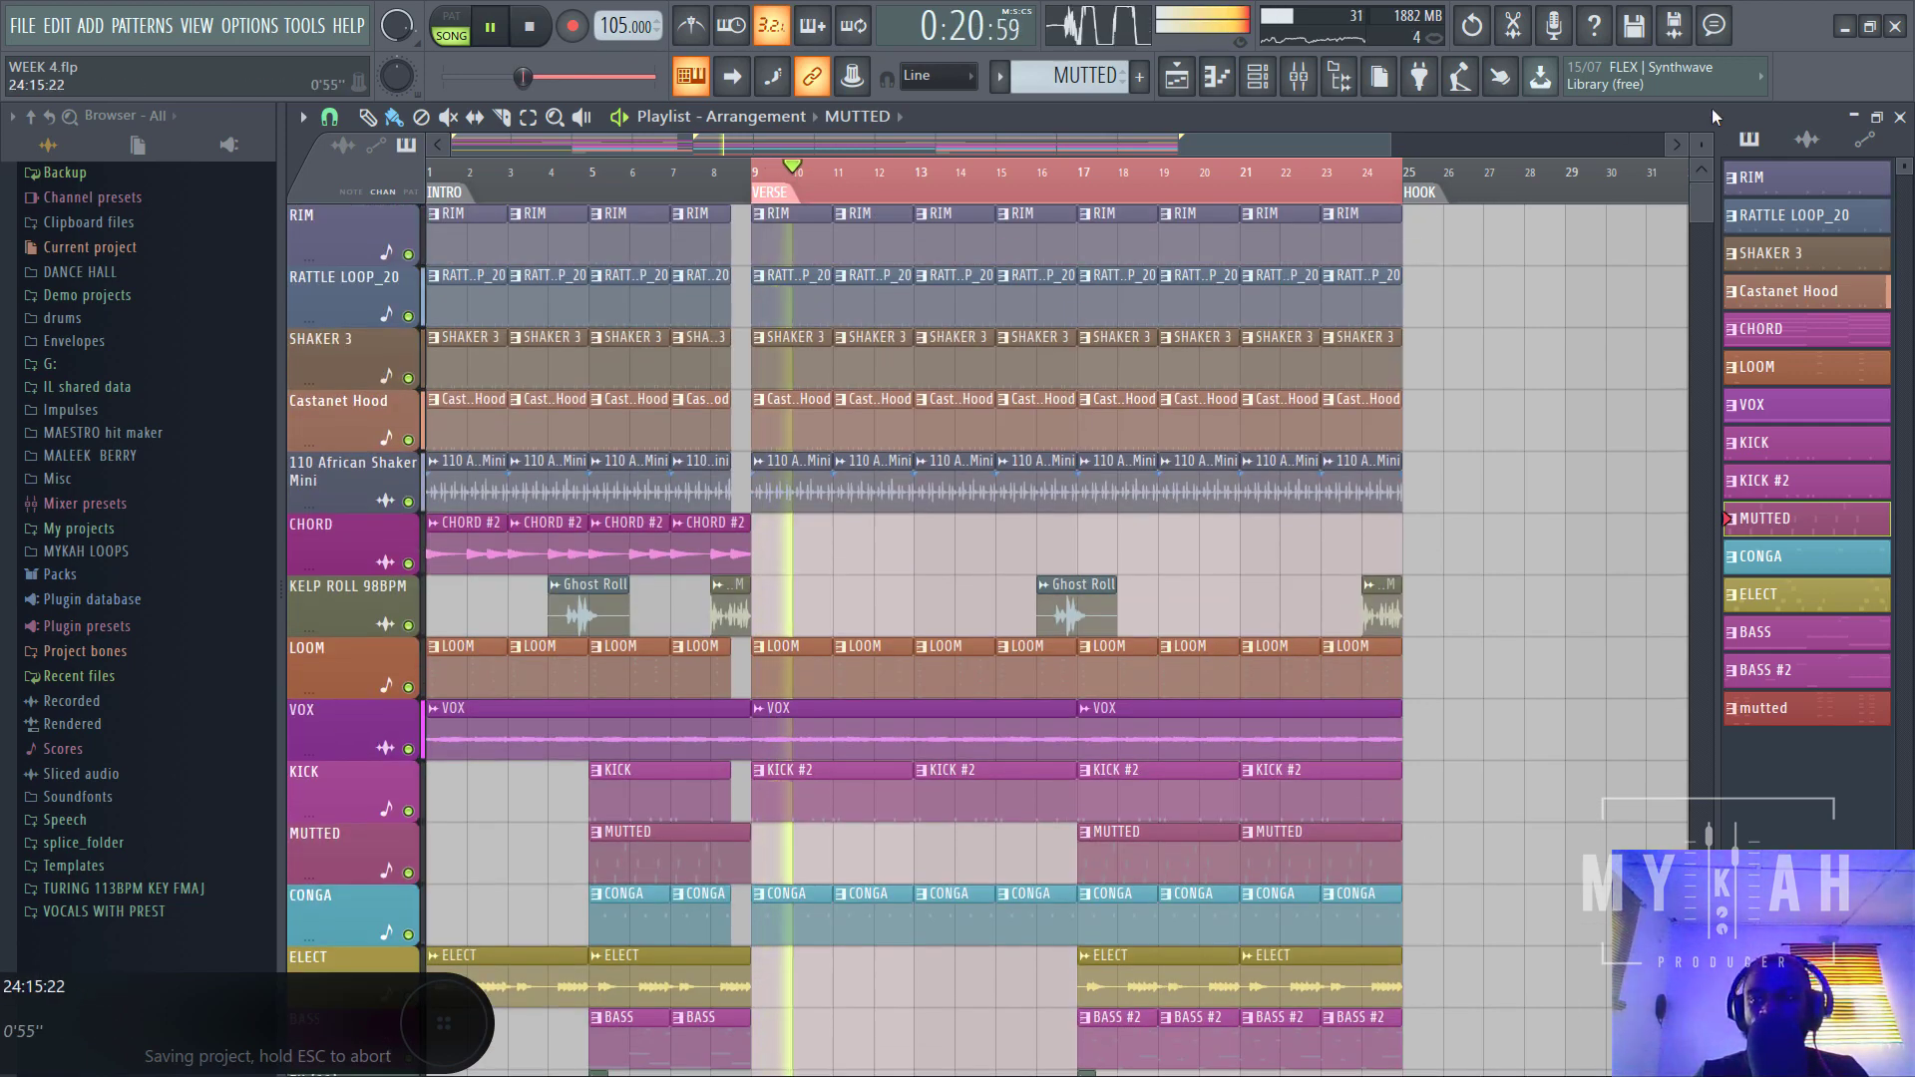
scroll(1073, 312, "down", 2)
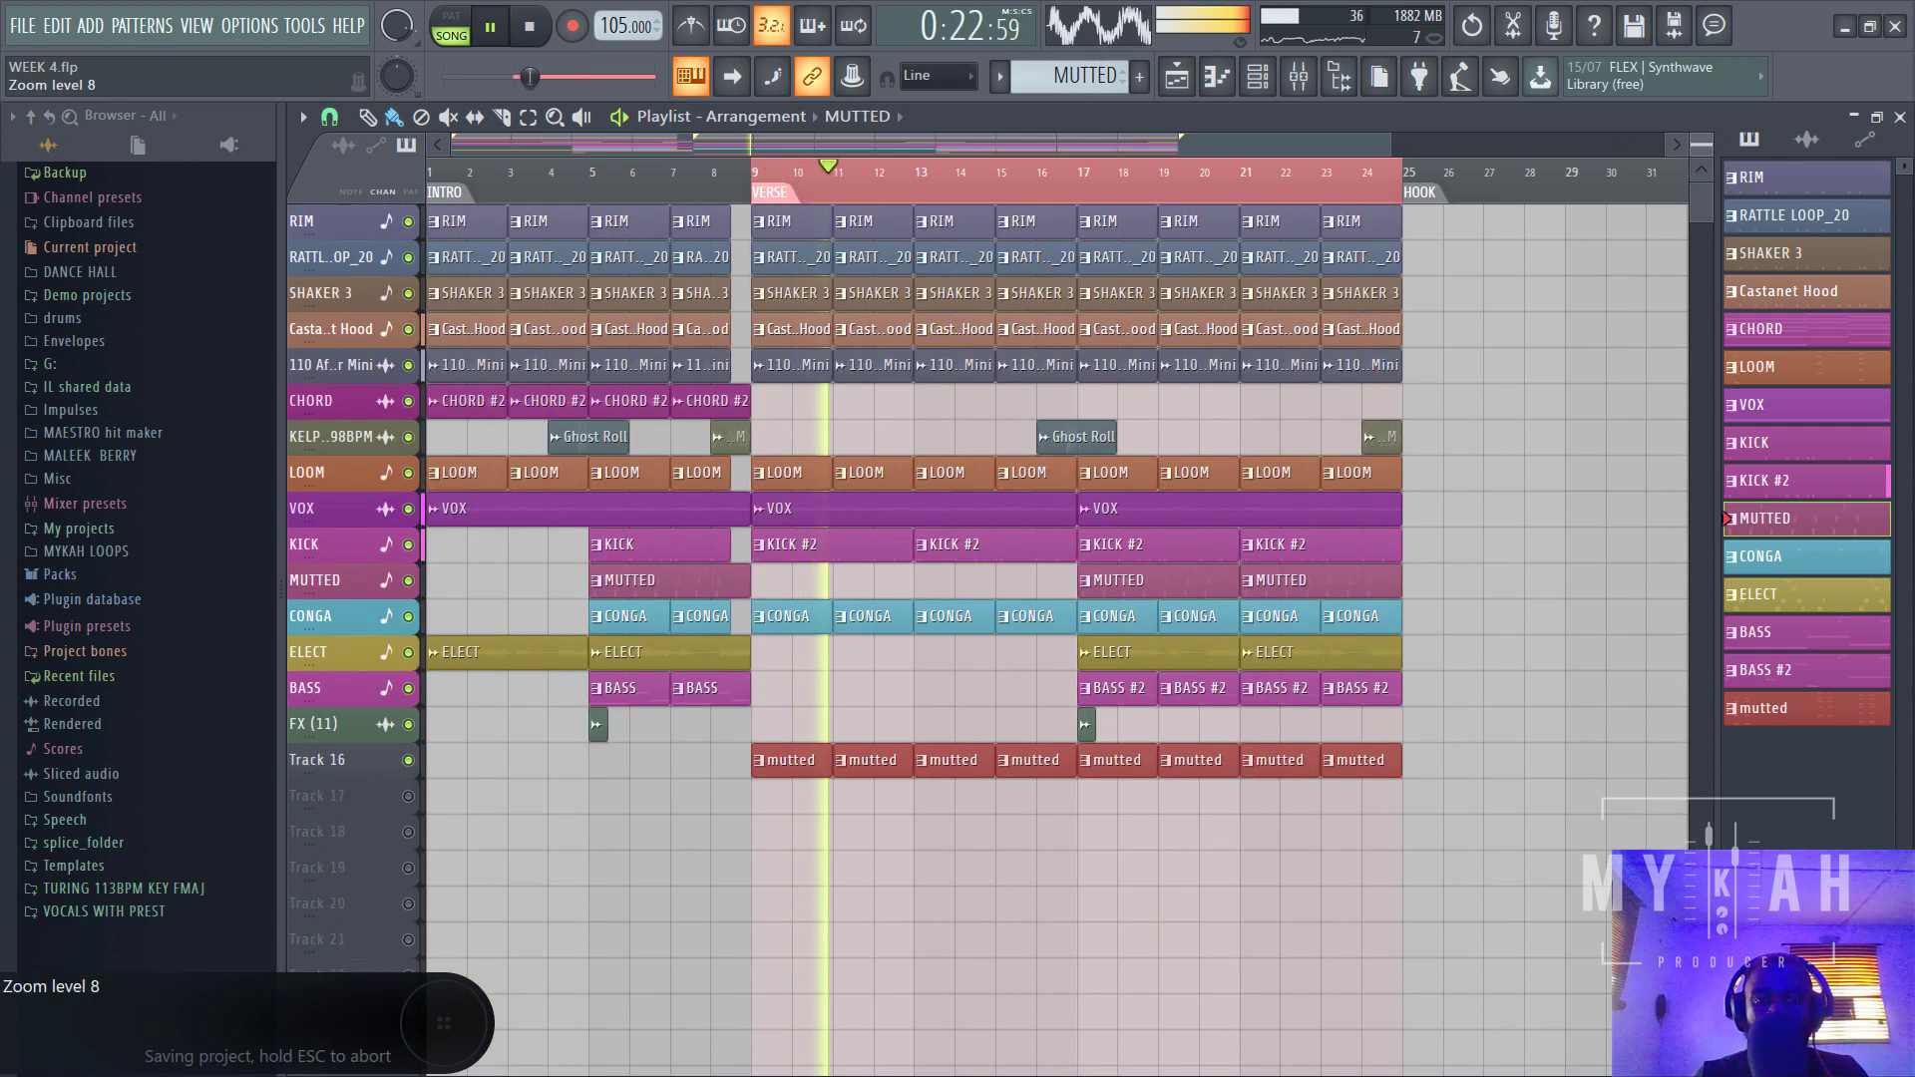
left_click(706, 402)
left_click_drag(1082, 407, 1337, 407)
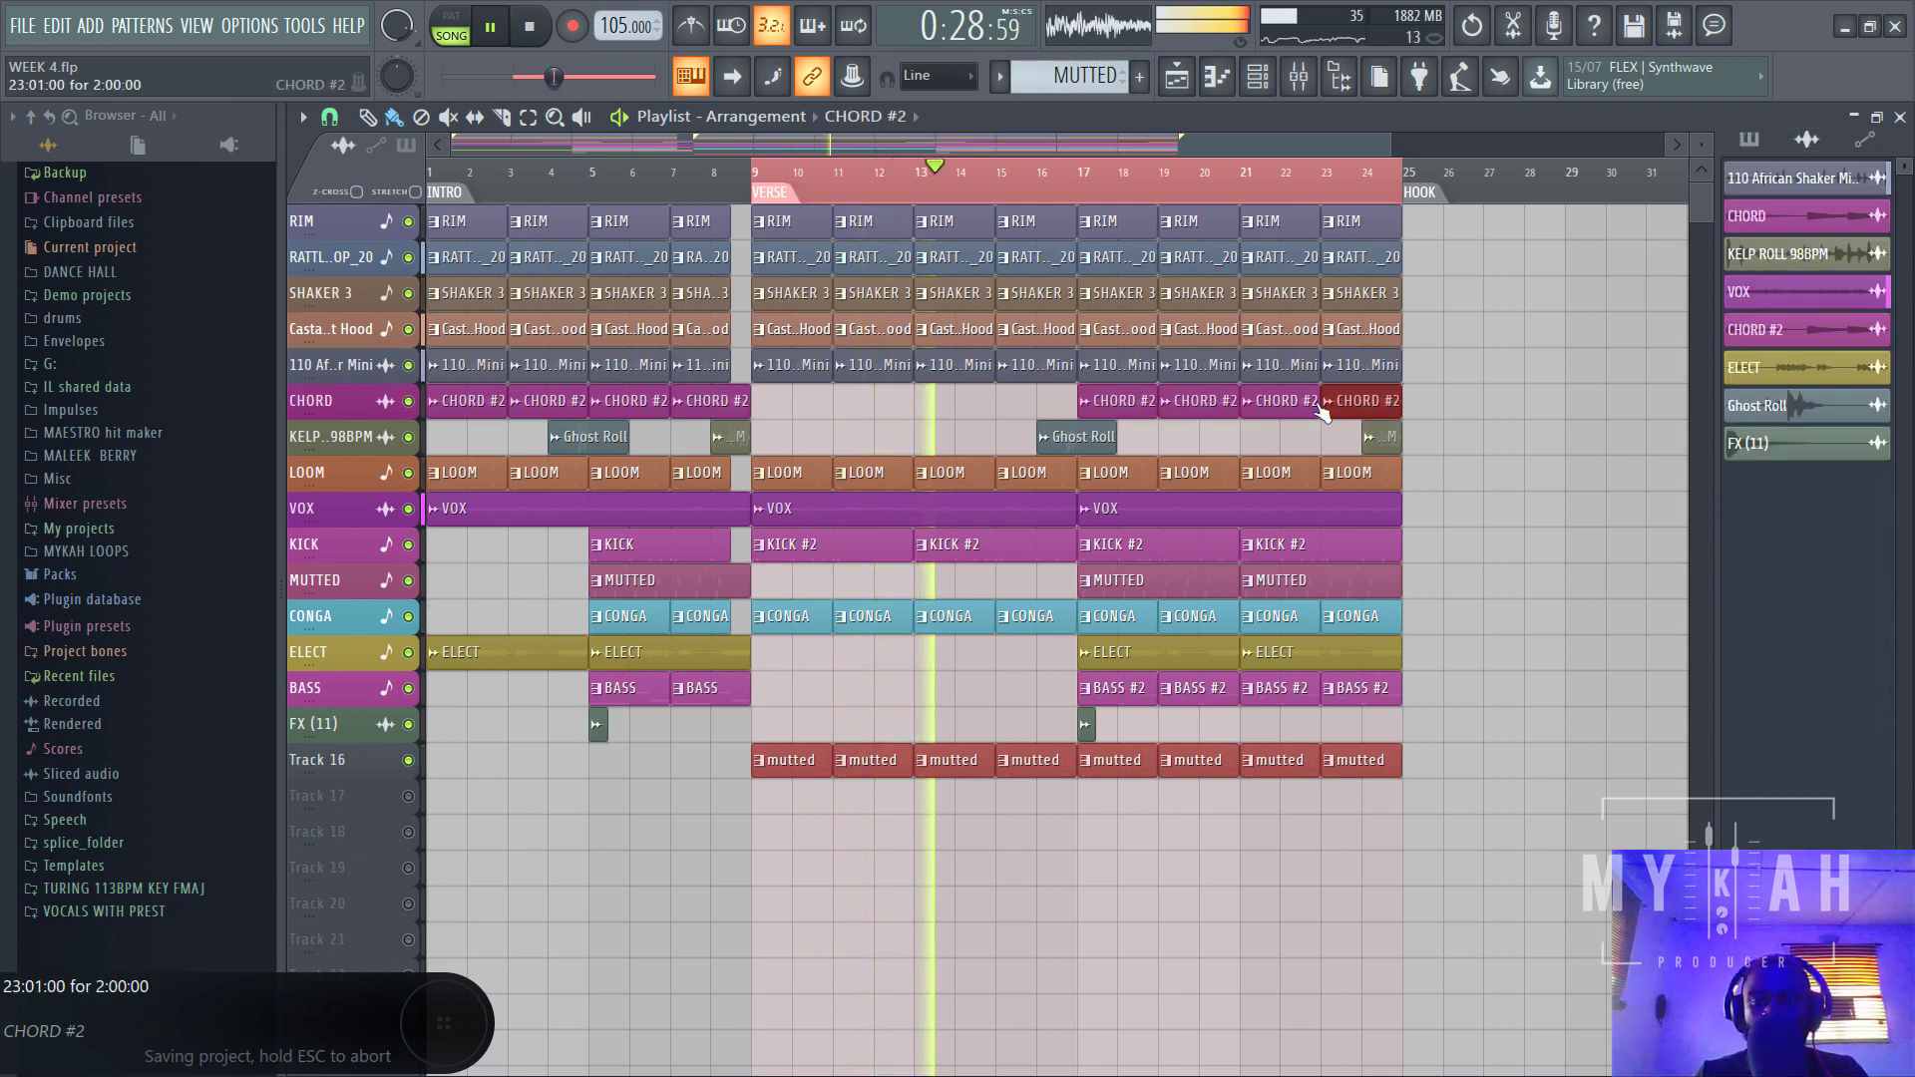
- Insert an Xpand!2 channel routed to mixer track 21 with Fruity Reeverb 2, Fruity Delay 2 and Fruity Parametric EQ 2
left_click_drag(1391, 147, 1563, 148)
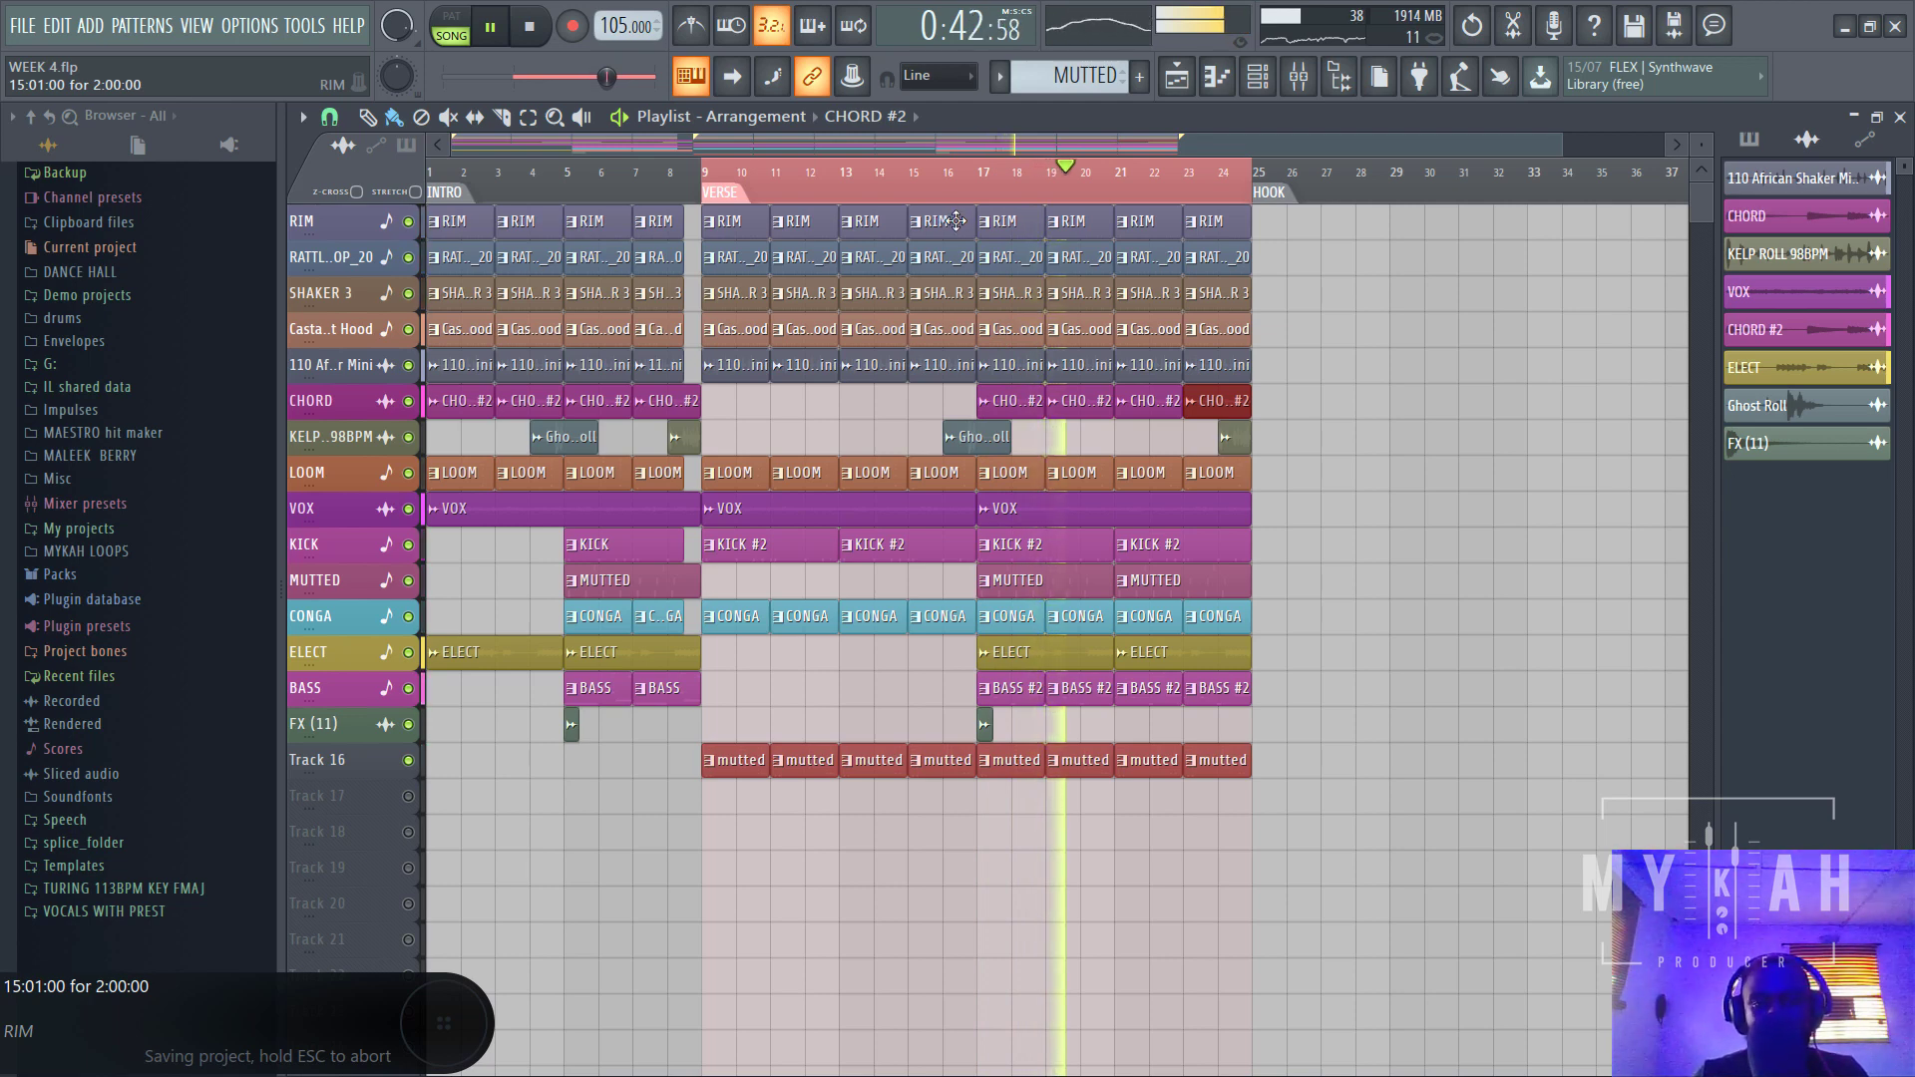
left_click(1267, 86)
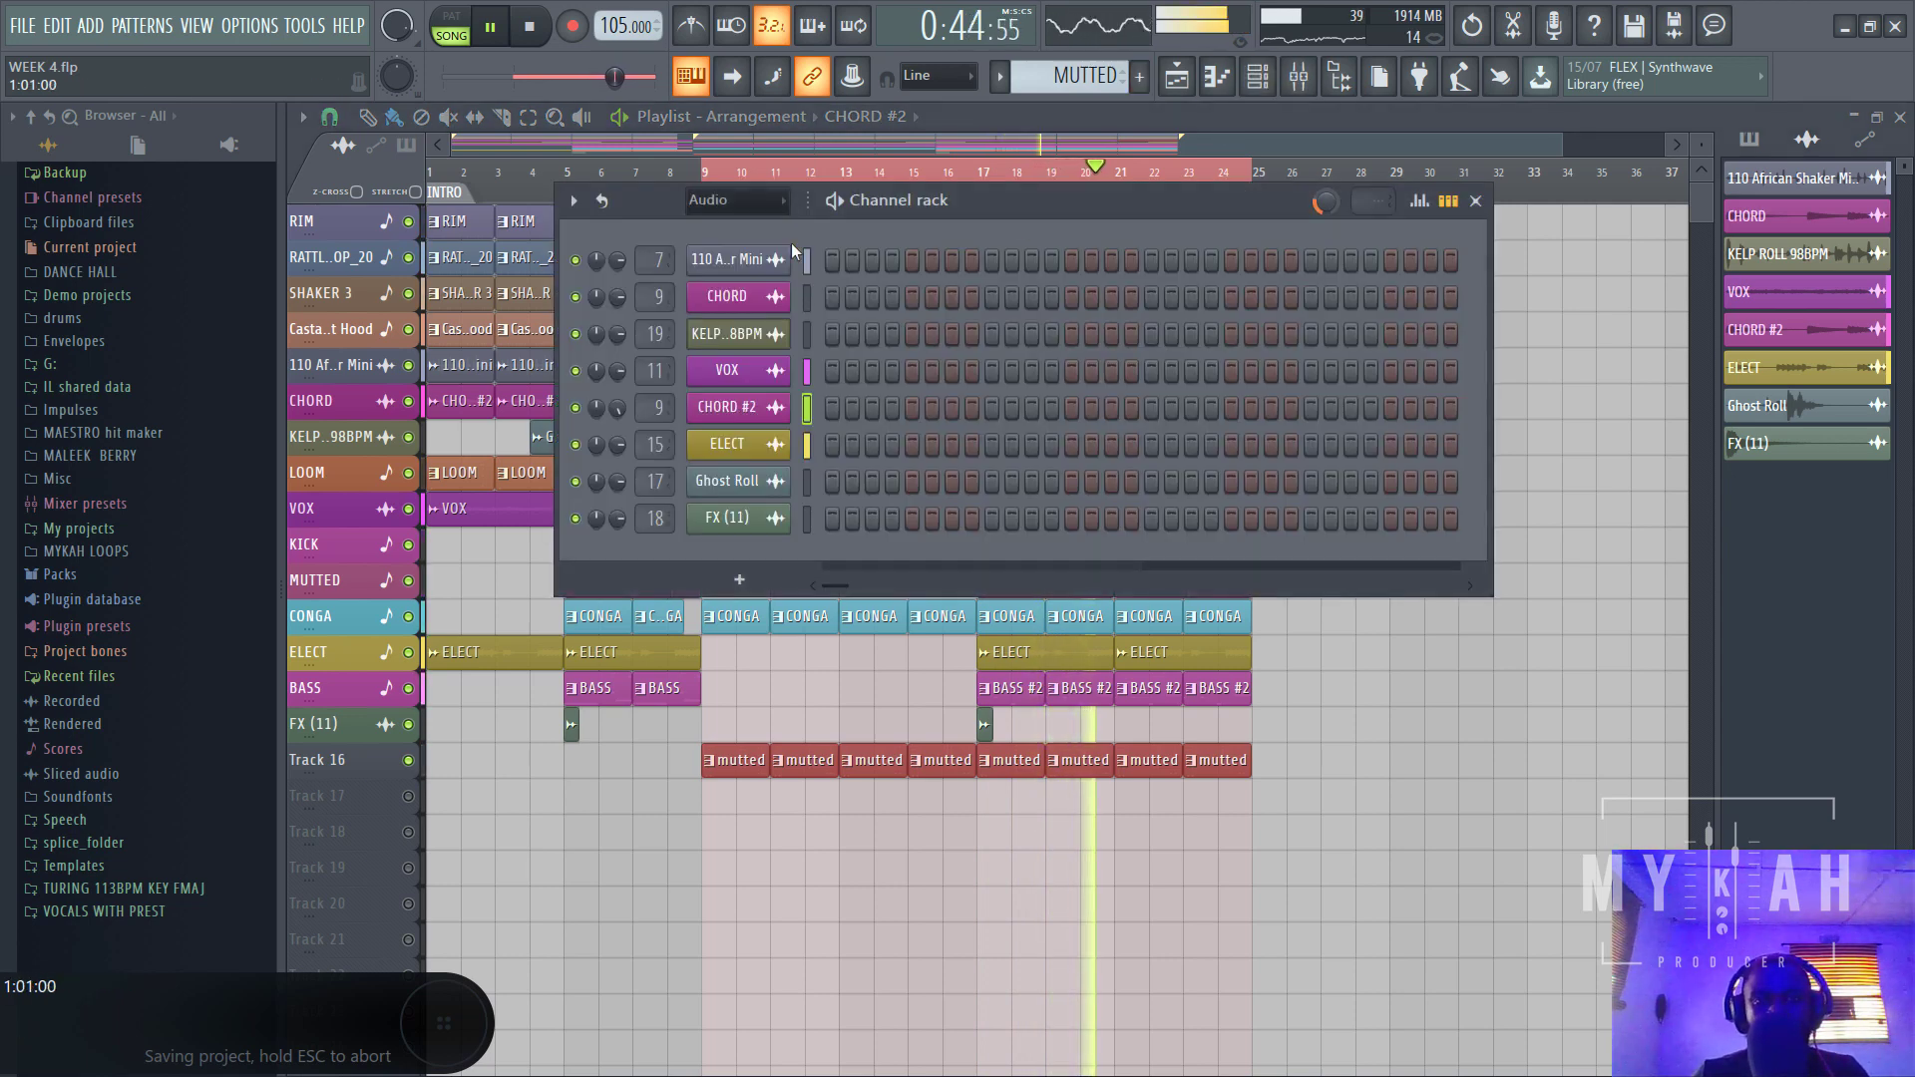
left_click(751, 283)
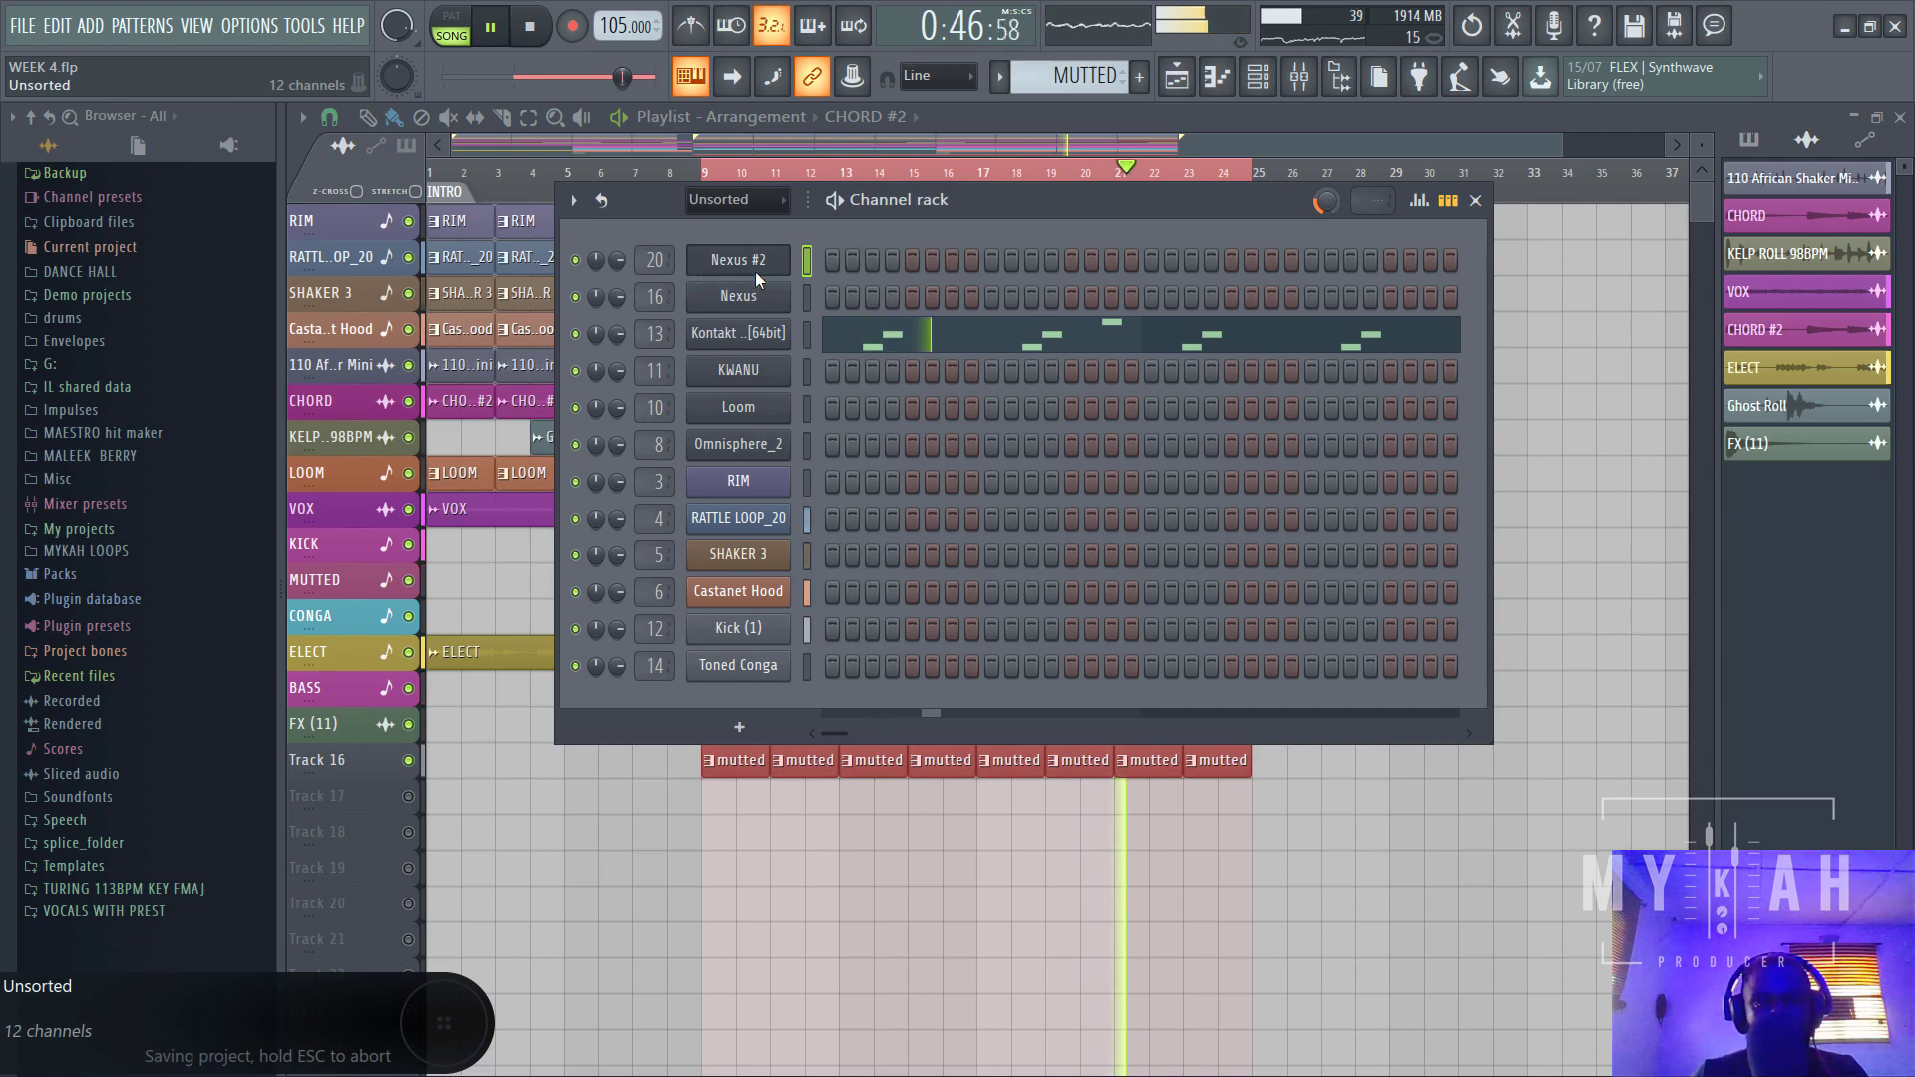
key("space")
right_click(758, 262)
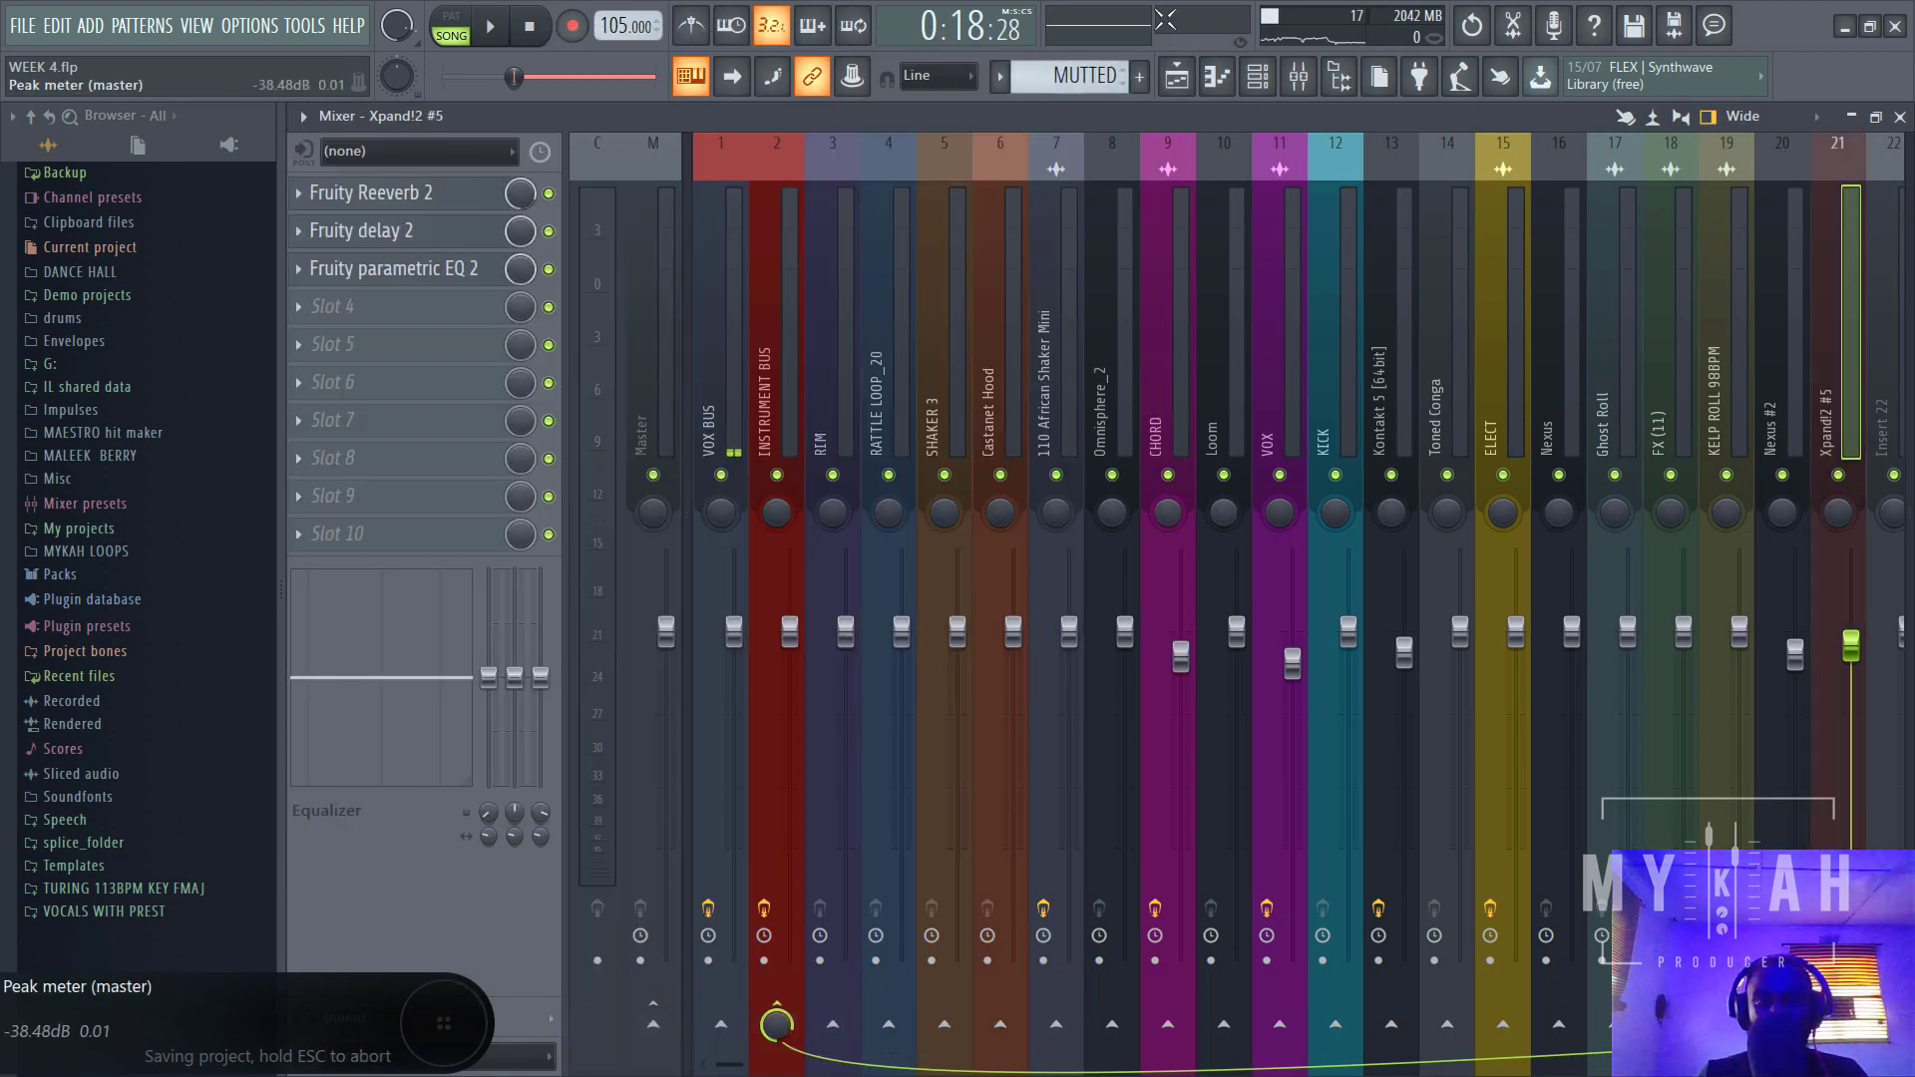
- Return to the playlist and play back the verse leading into bar 17
left_click(1183, 86)
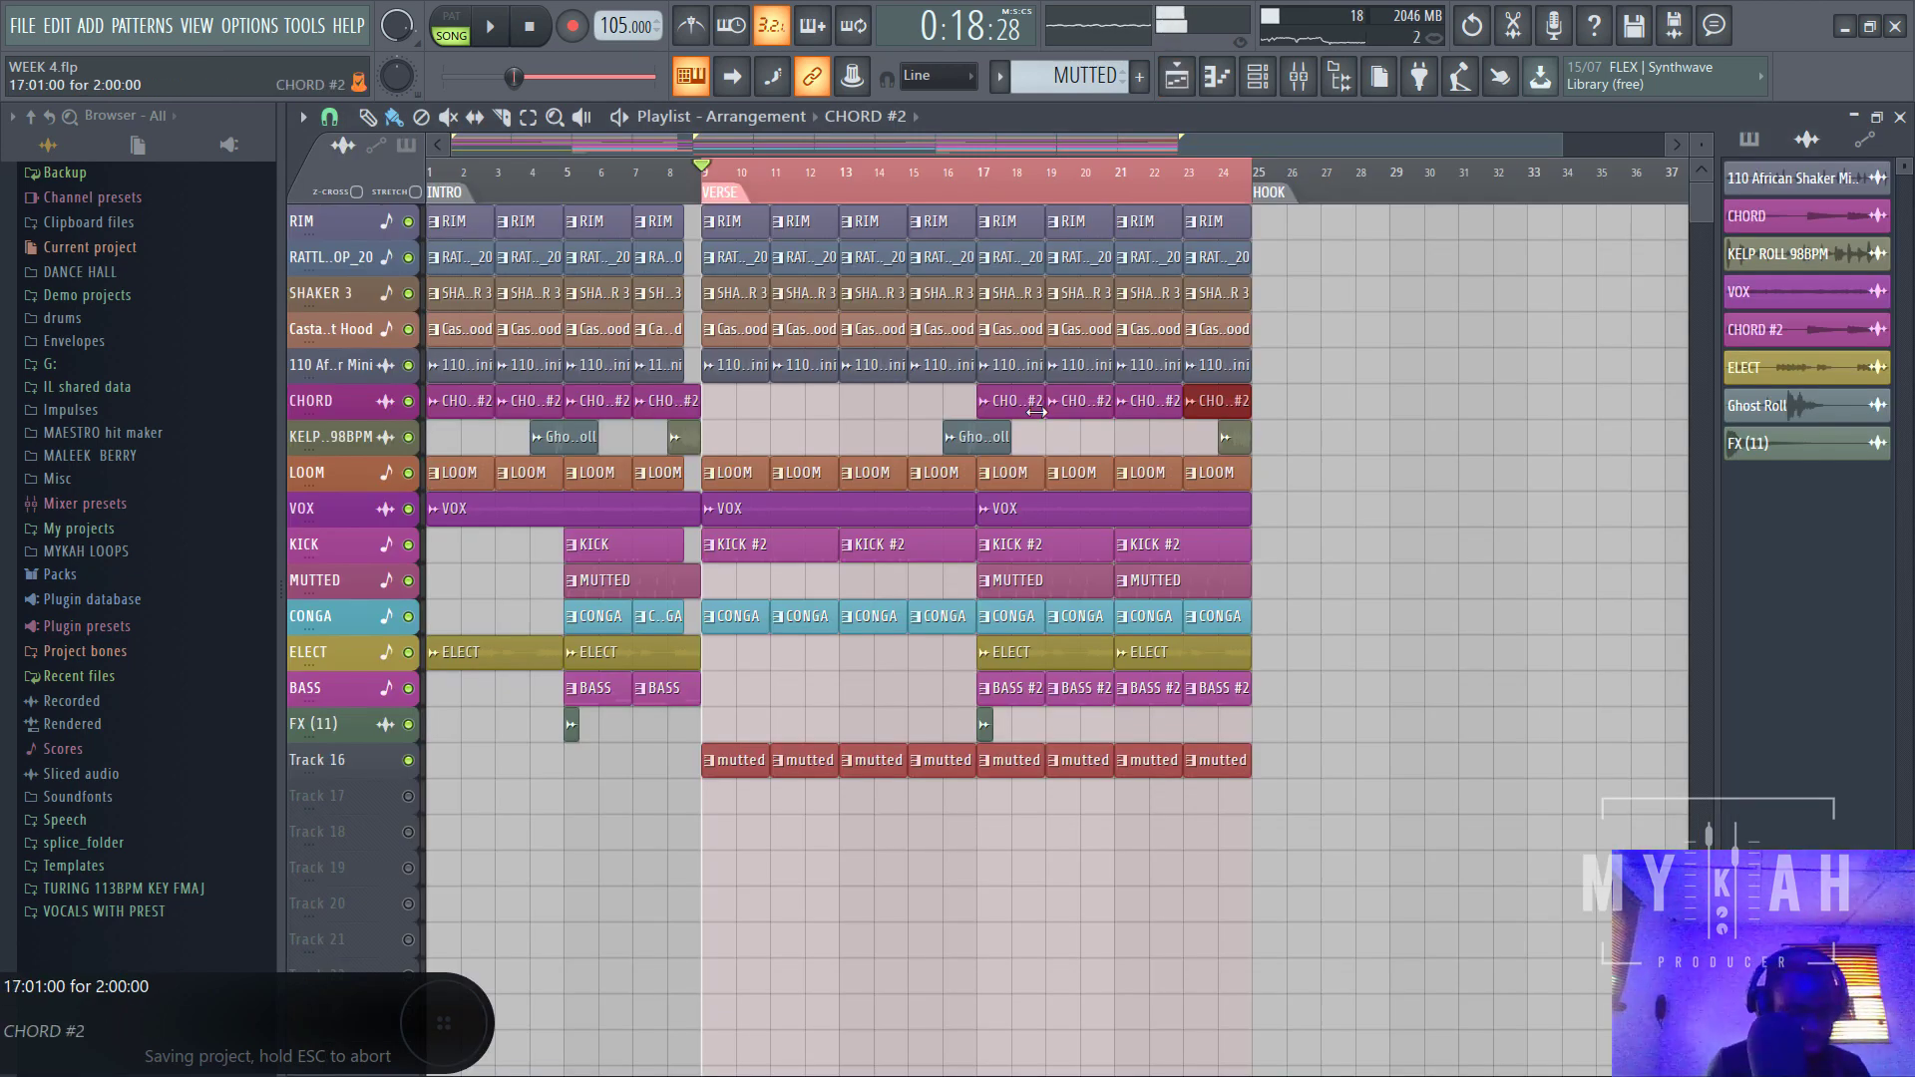
key("space")
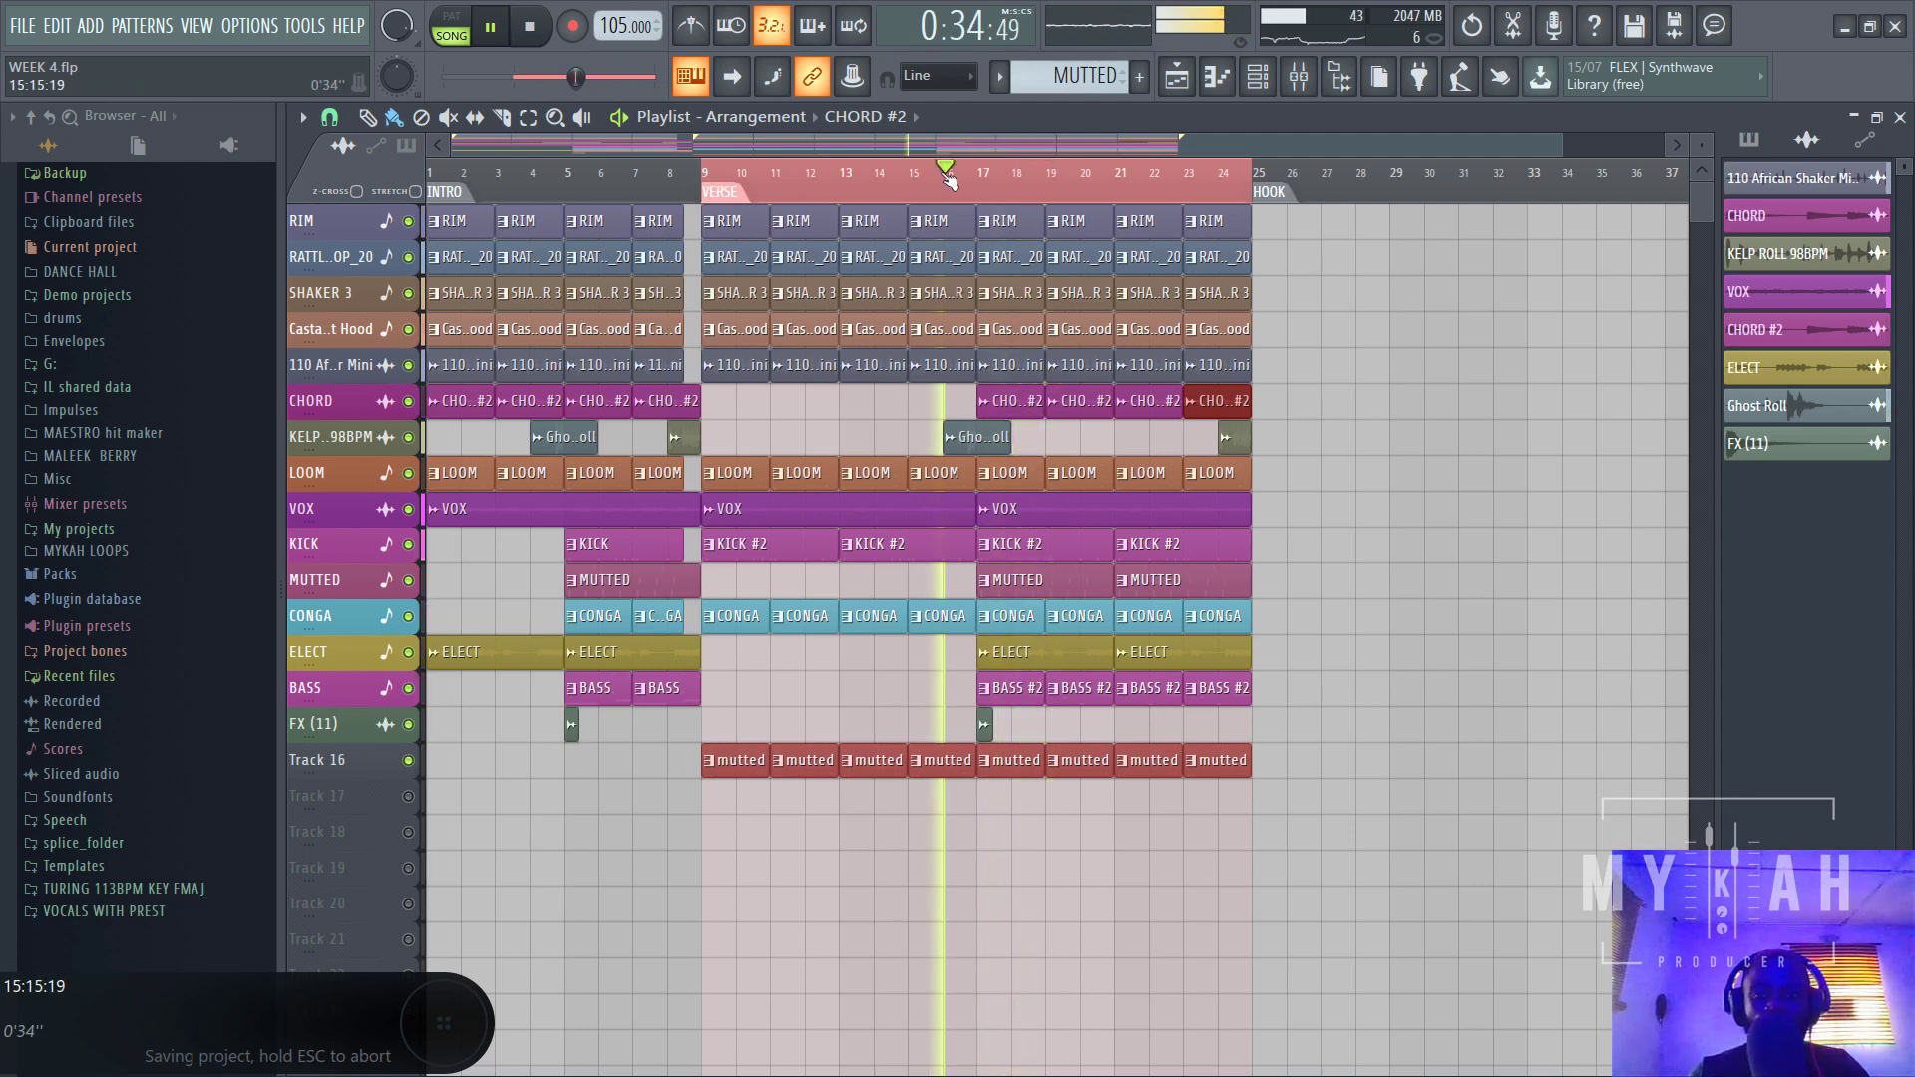
scroll(946, 180, "up", 3)
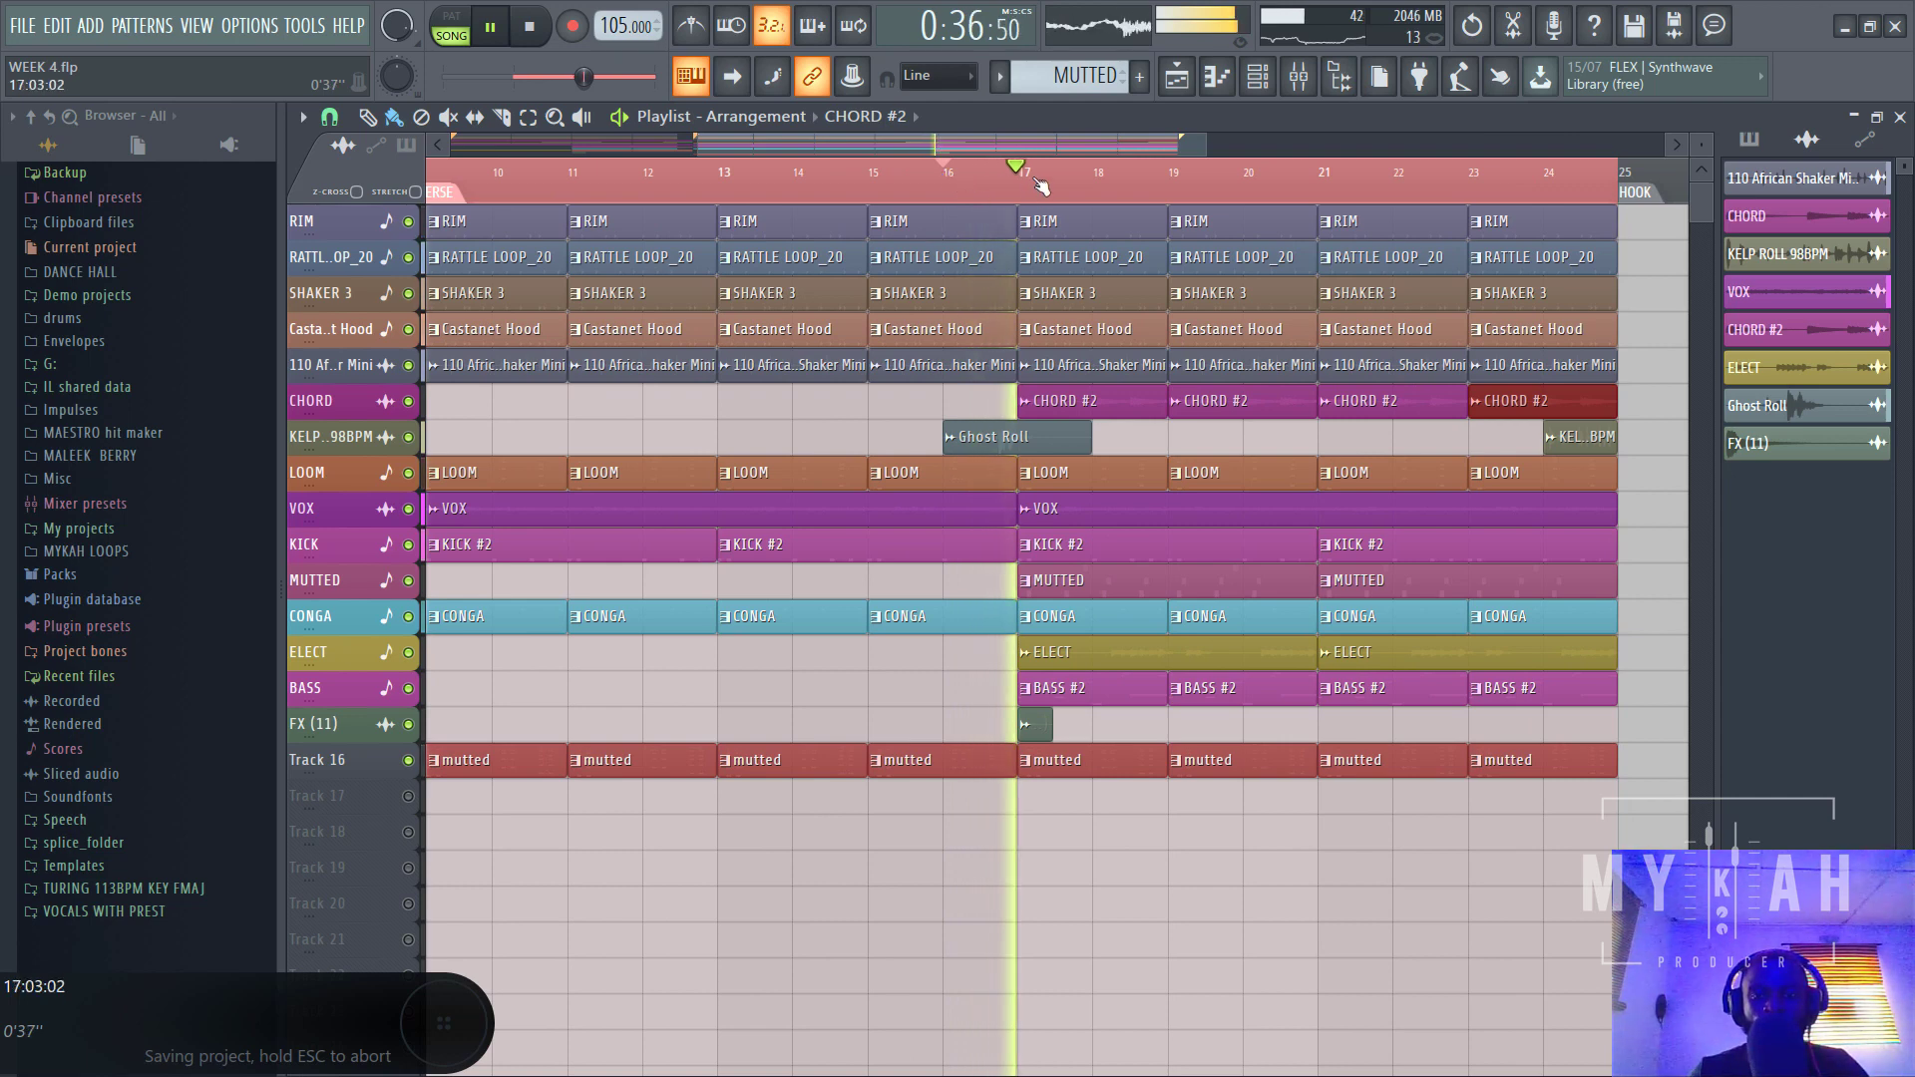
- Auto-name Track 16 after its mutted clips
scroll(997, 187, "down", 4)
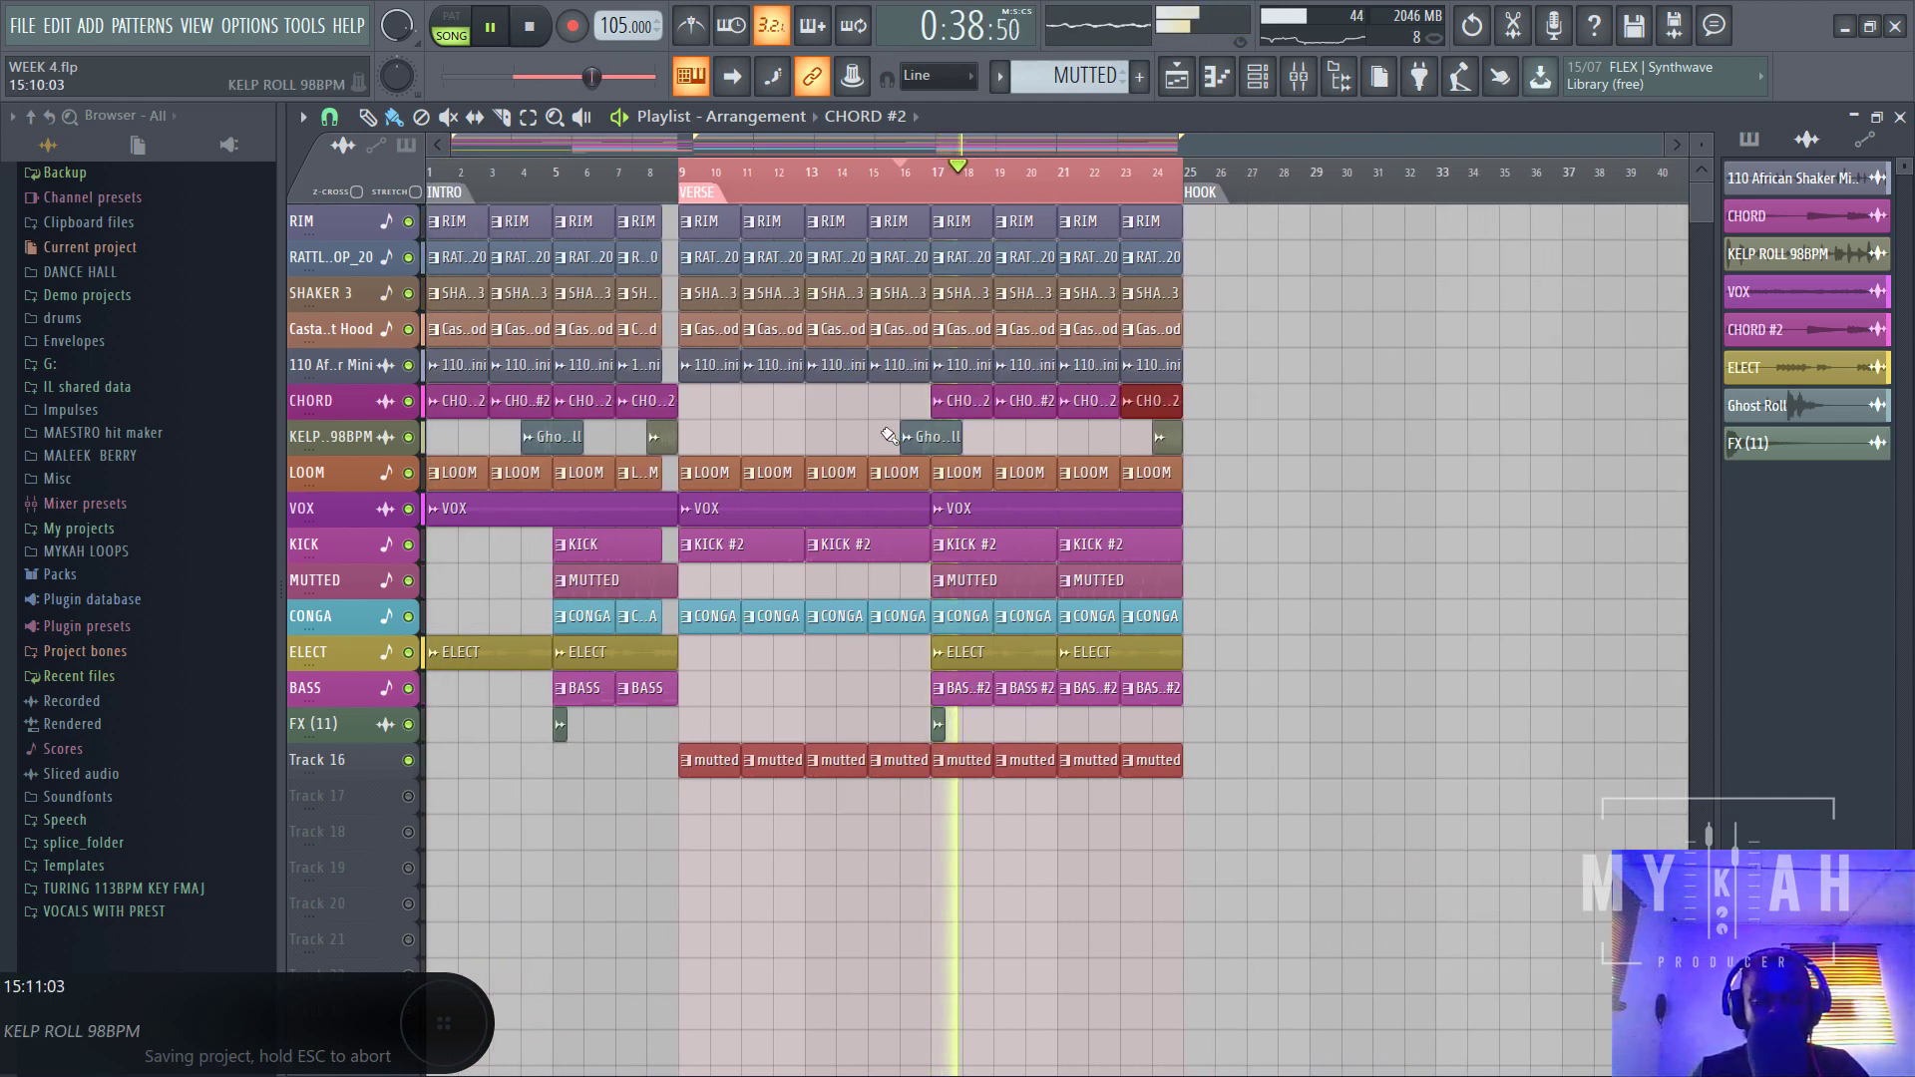
right_click(354, 760)
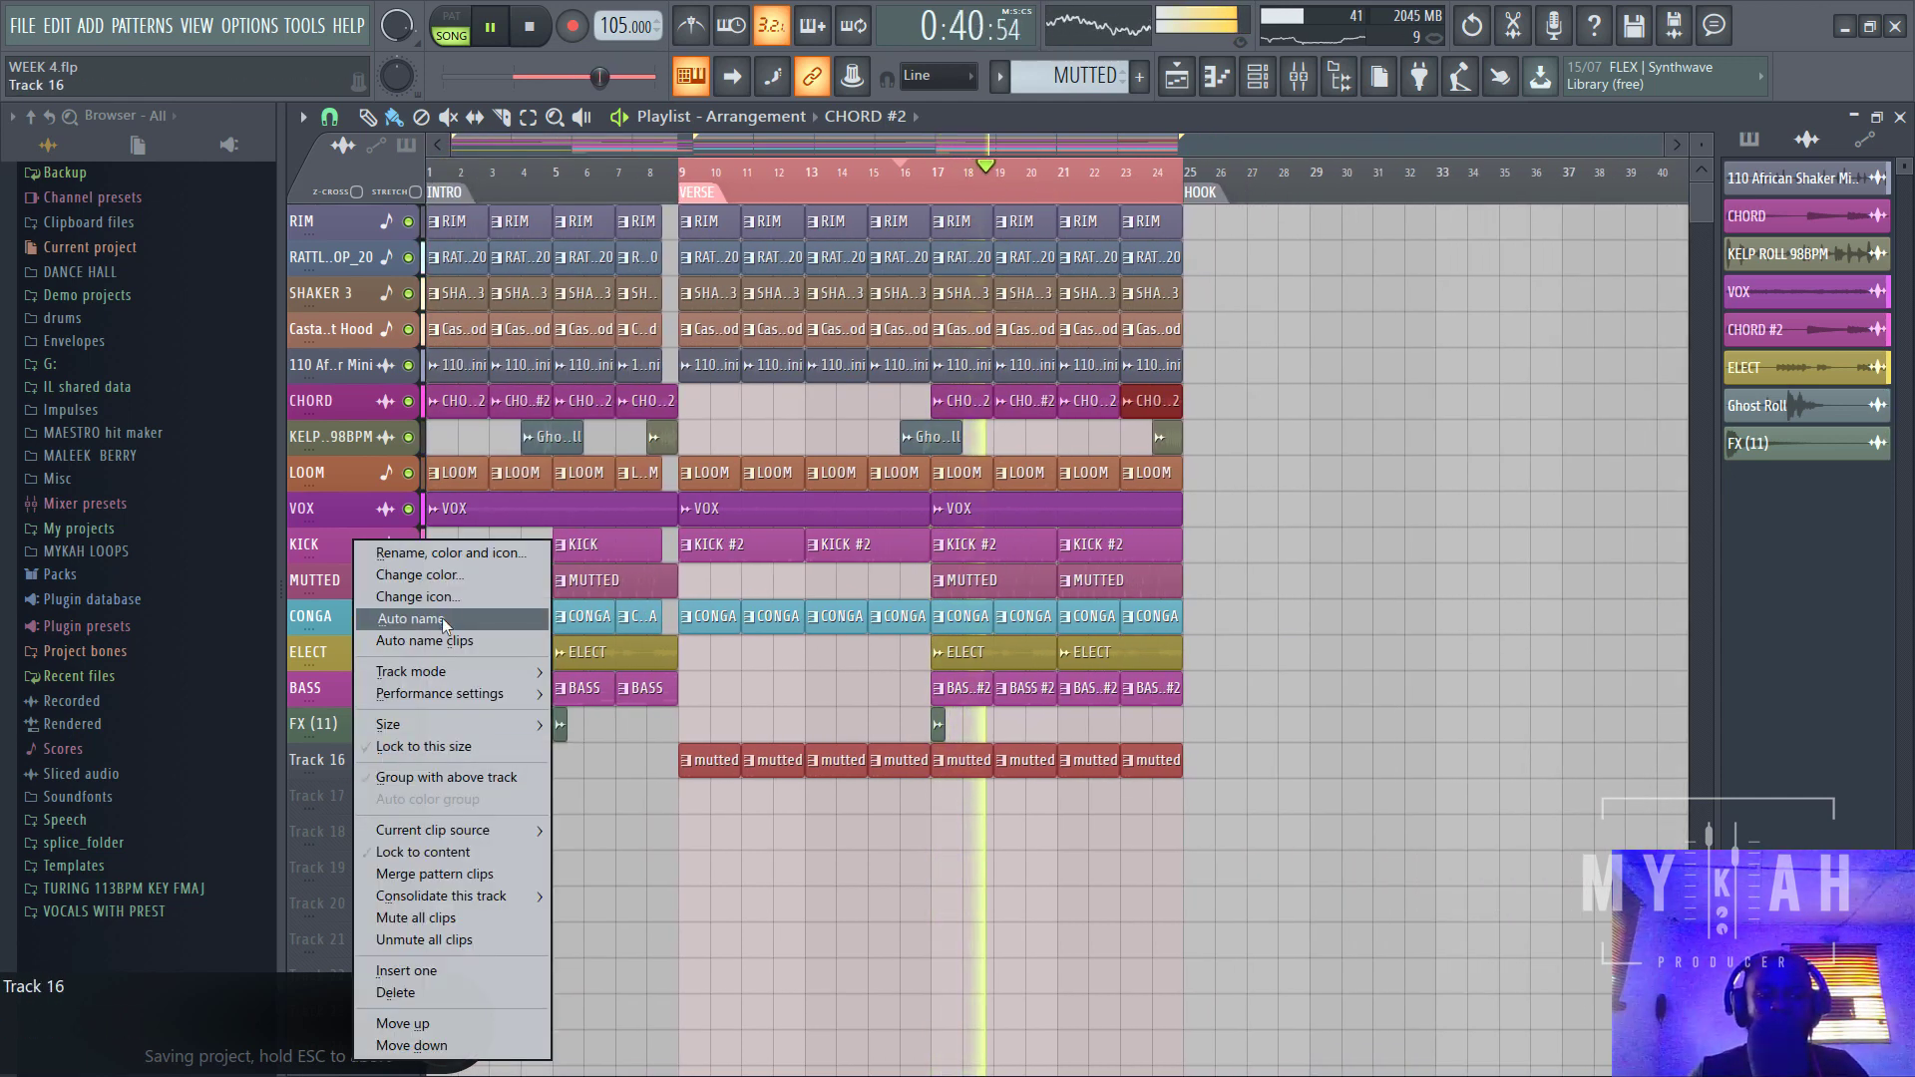
left_click(443, 621)
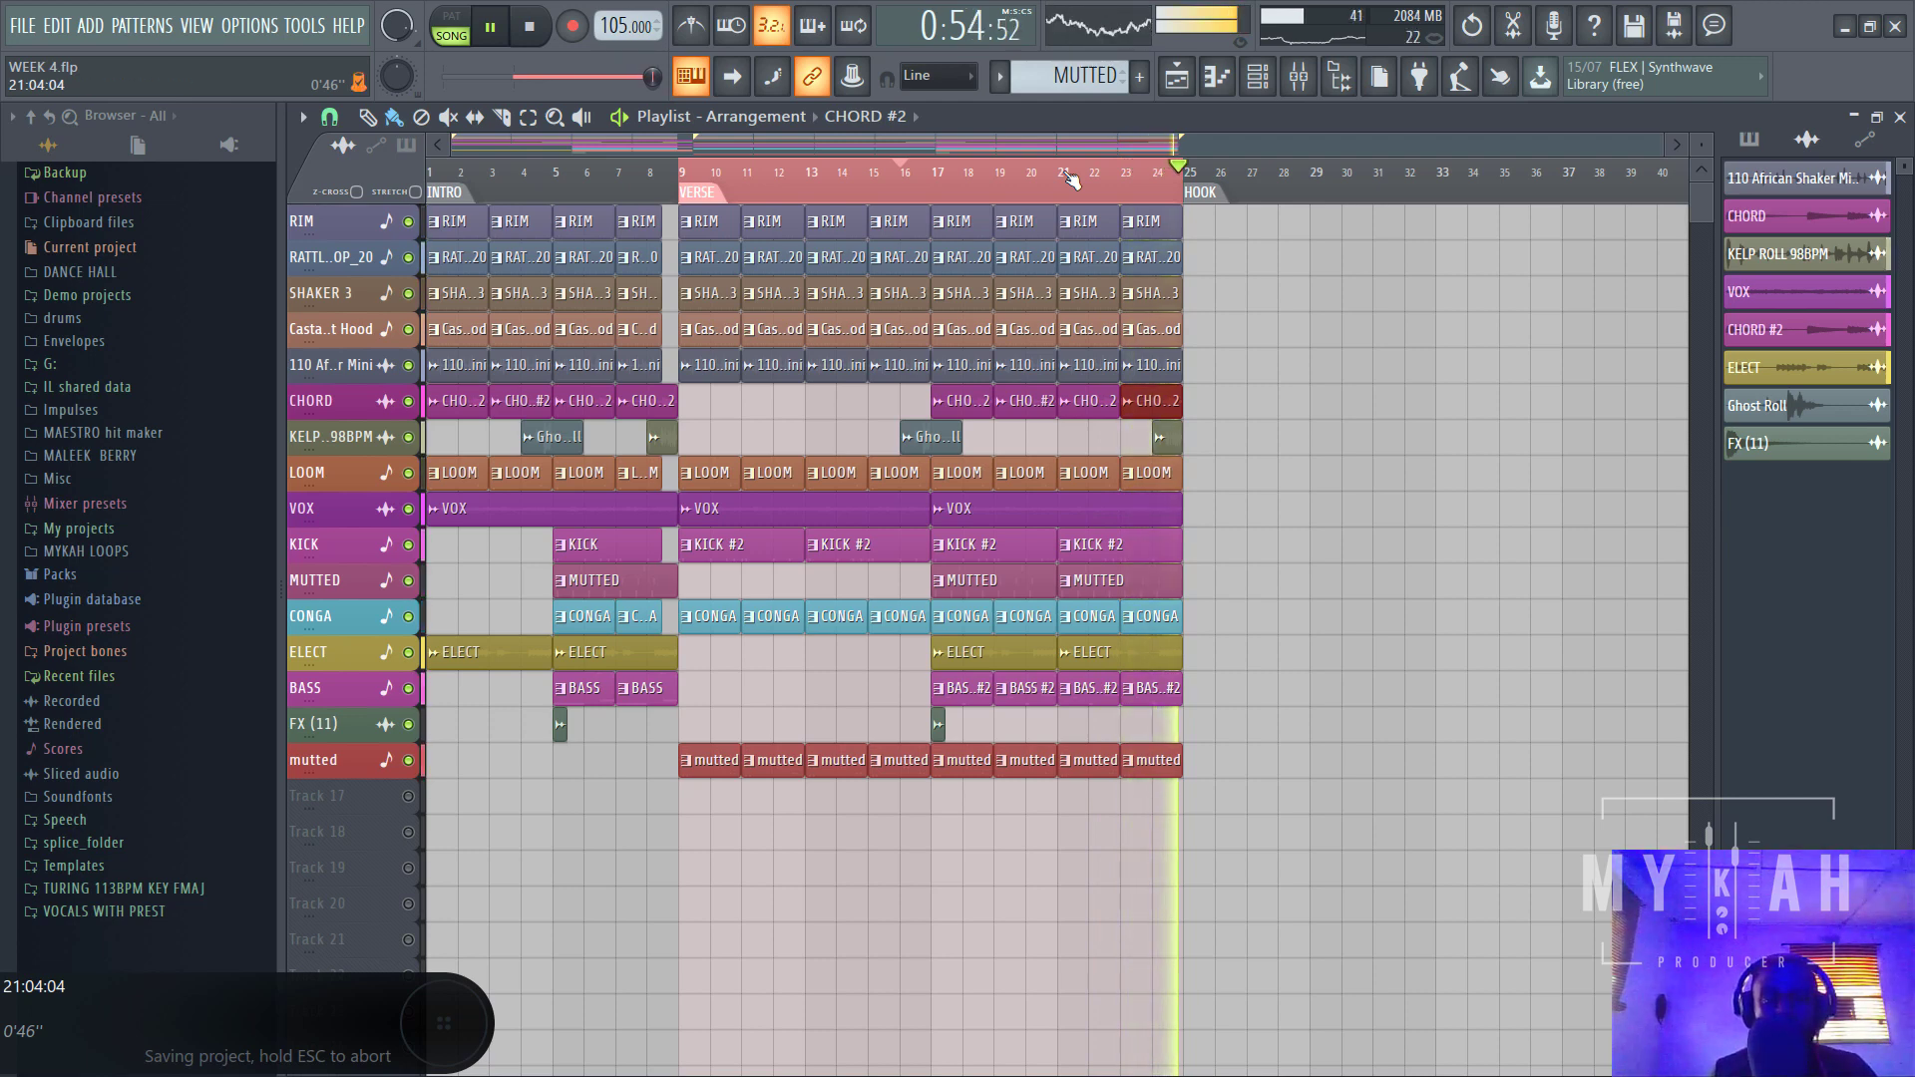
- Clear the verse time selection, restart playback from the beginning of the song and save the project
key("space")
mouse_move(1662, 146)
left_mouse_down()
mouse_move(1549, 181)
mouse_move(1671, 183)
left_mouse_up()
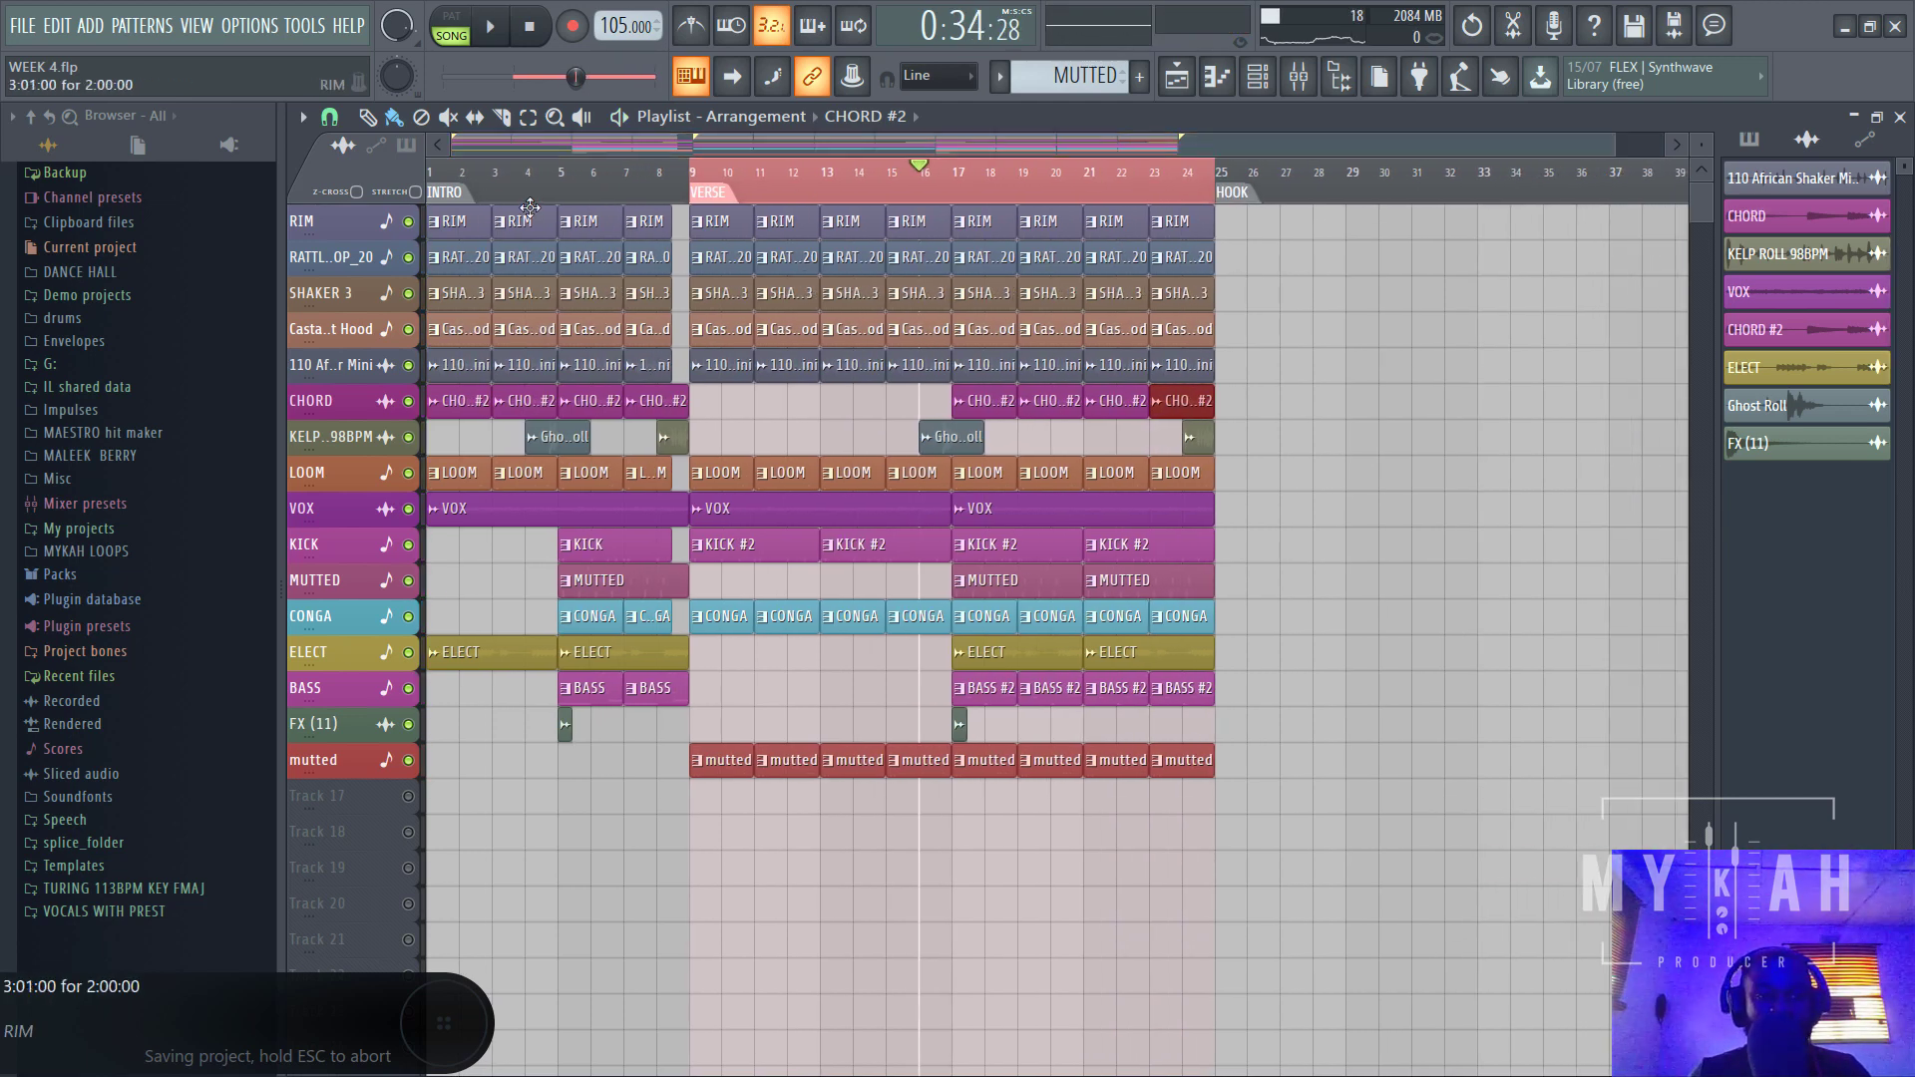
left_click(441, 175)
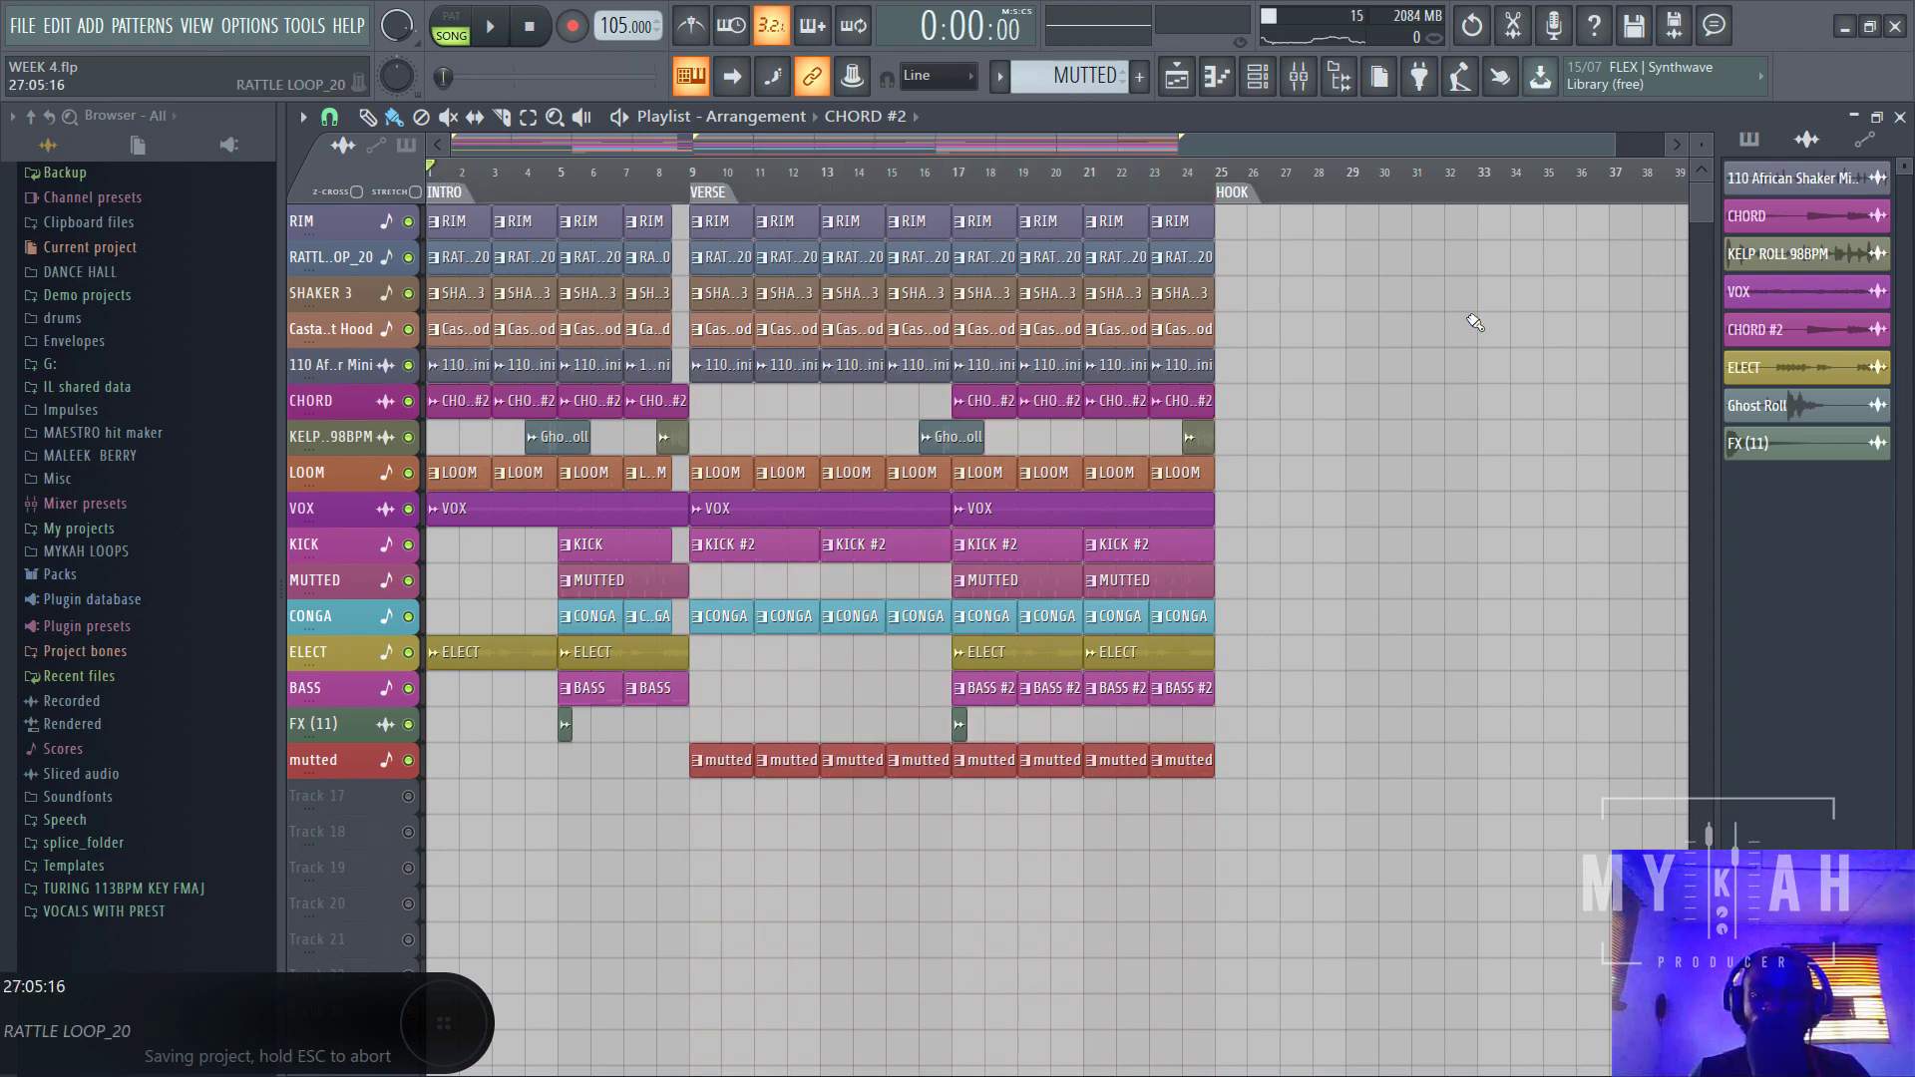
mouse_move(1702, 146)
left_mouse_down()
mouse_move(1702, 105)
mouse_move(1702, 132)
left_mouse_up()
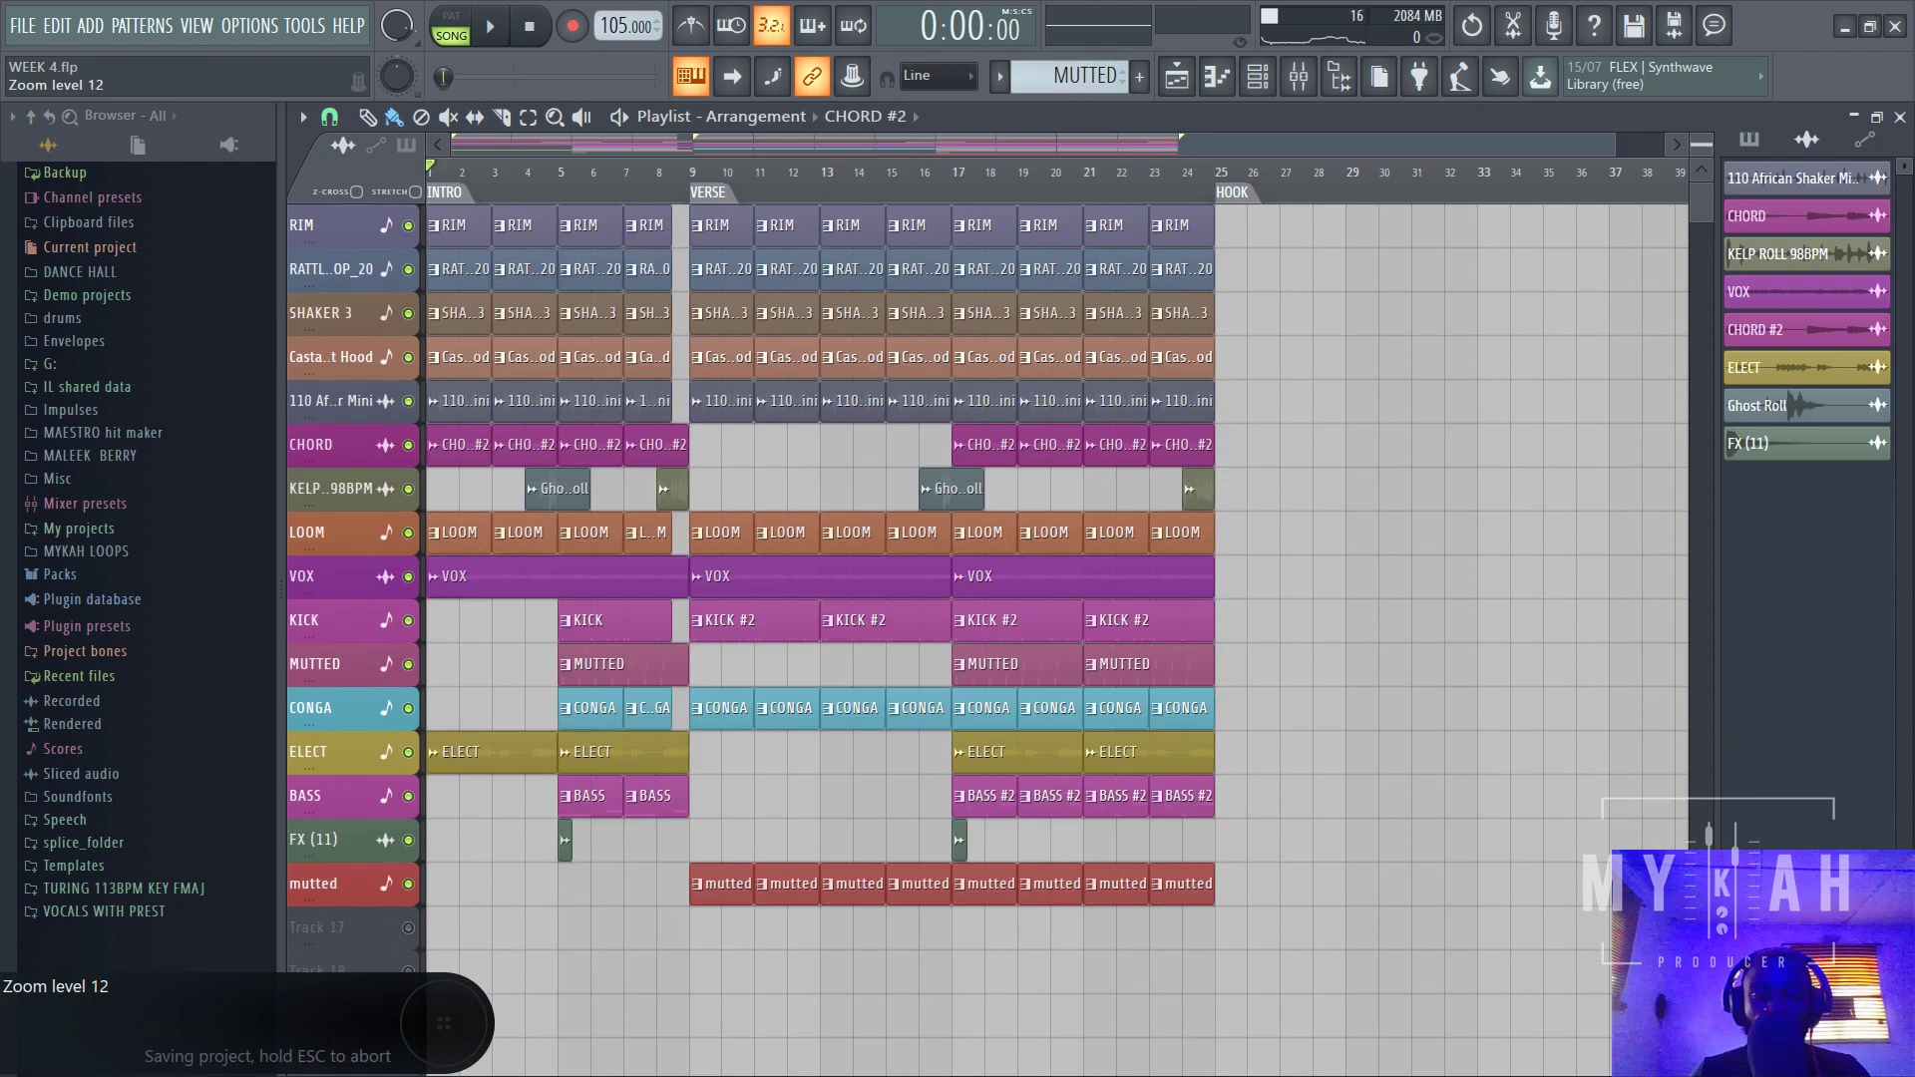
key("space")
key("ctrl+s")
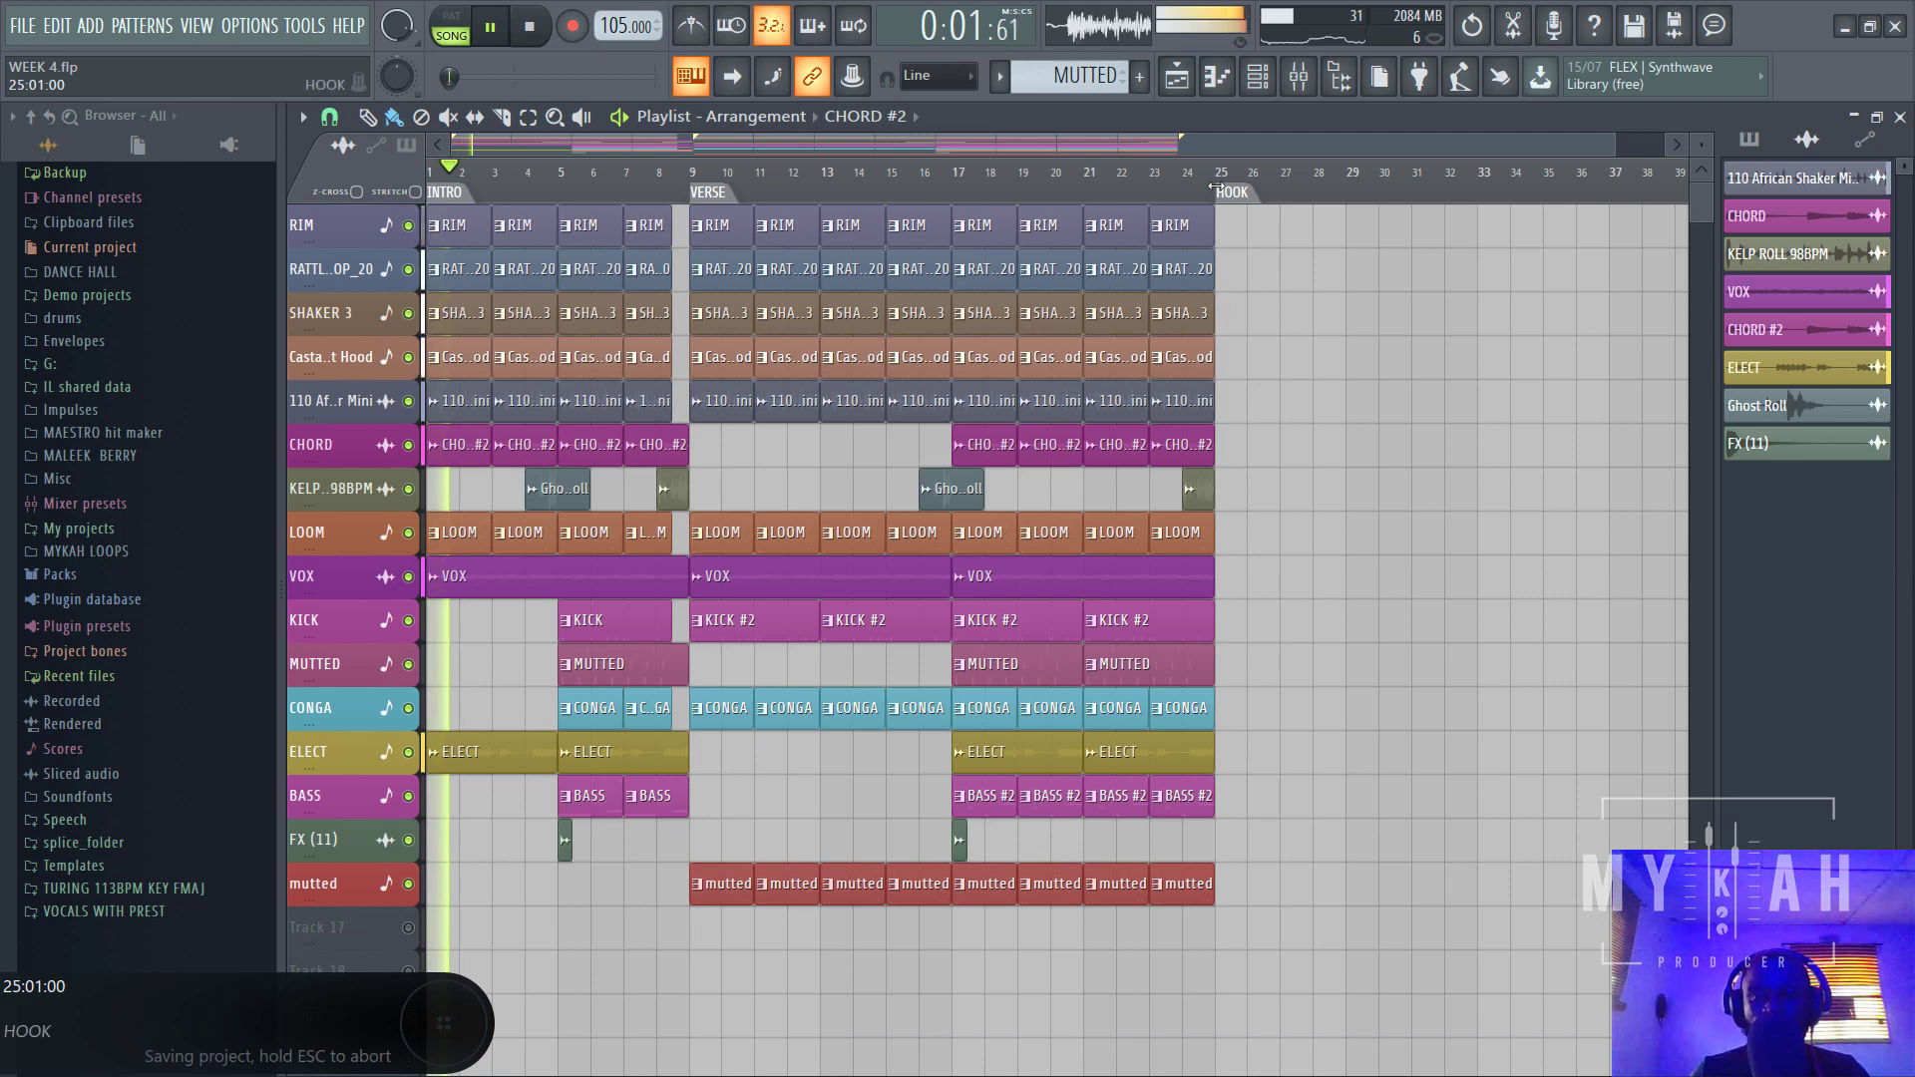
- Set the playlist snap to 1/2 beat and shorten the last RIM, RATTLE LOOP_20, SHAKER 3 and Castanet Hood clips to end at bar 24
scroll(1216, 186, "up", 3)
scroll(1215, 186, "up", 2)
left_click_drag(1702, 146, 1702, 68)
left_click(332, 119)
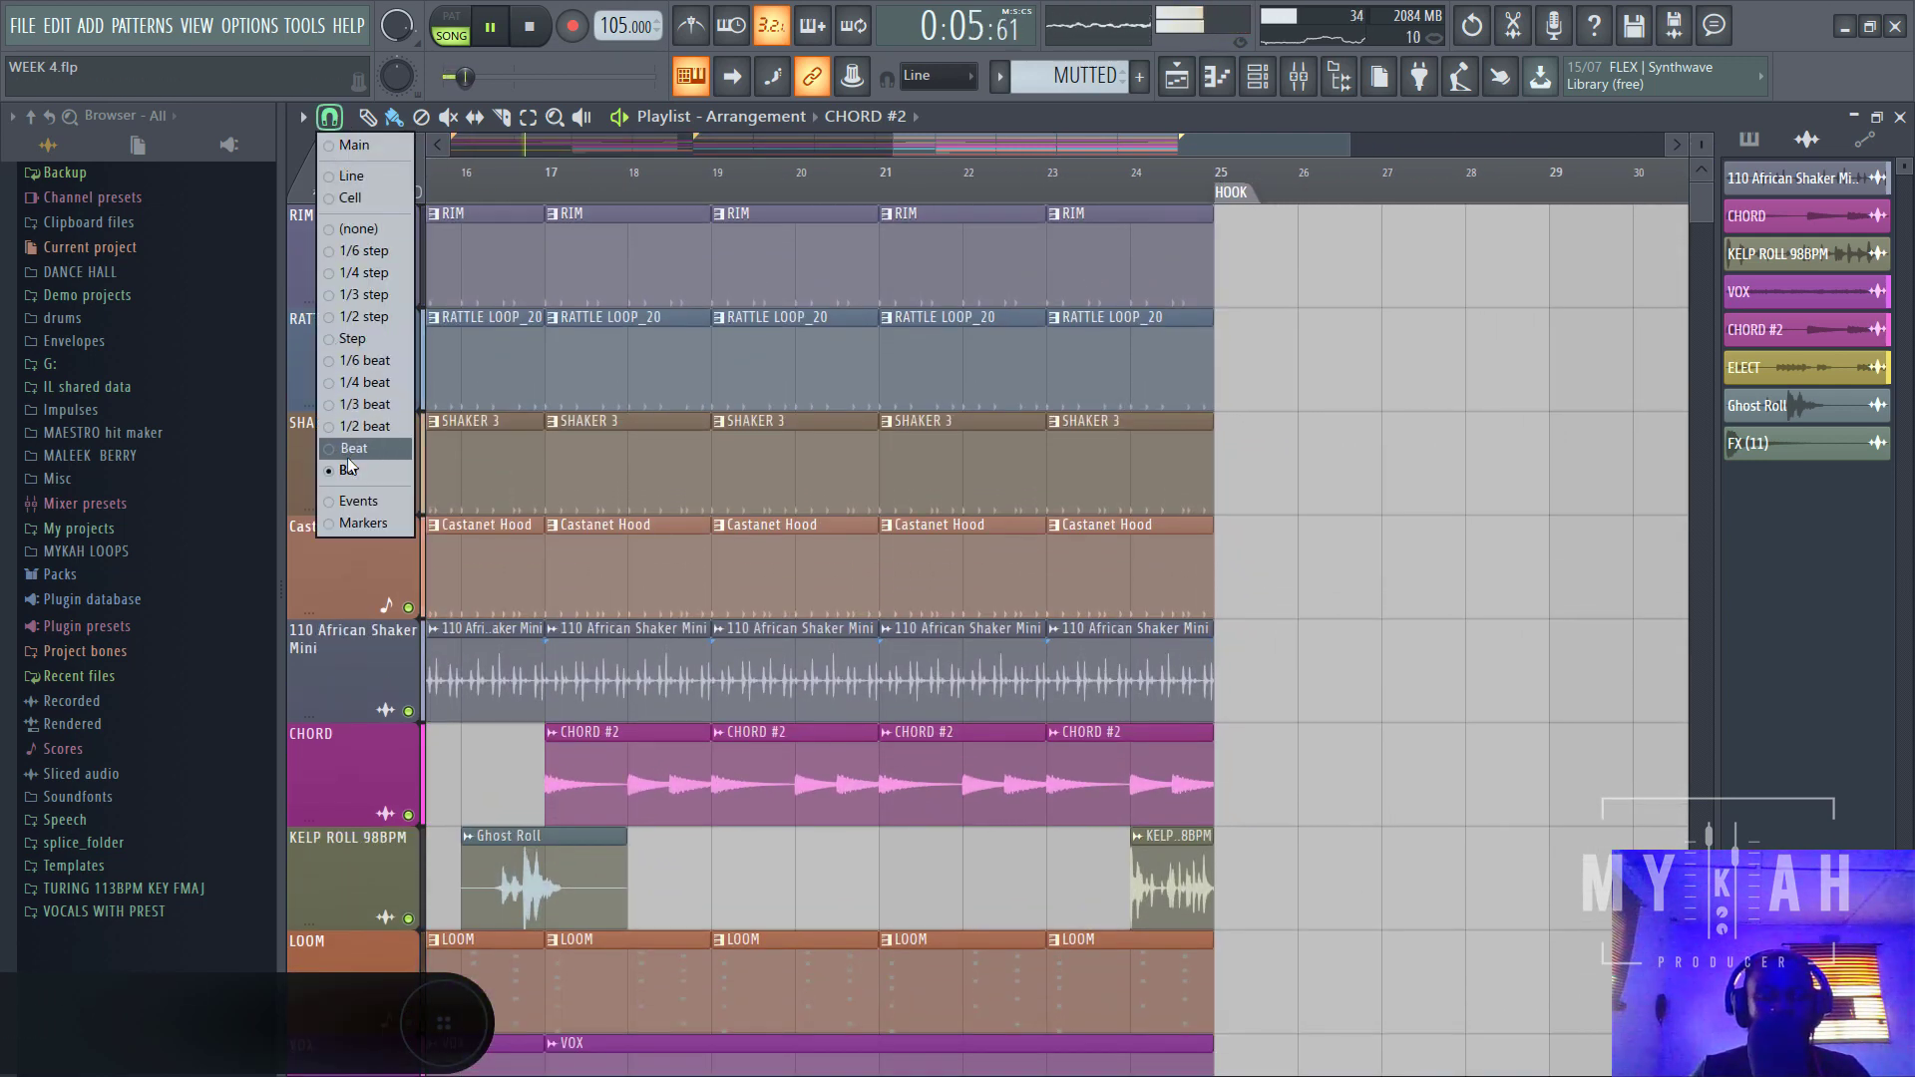
left_click(370, 429)
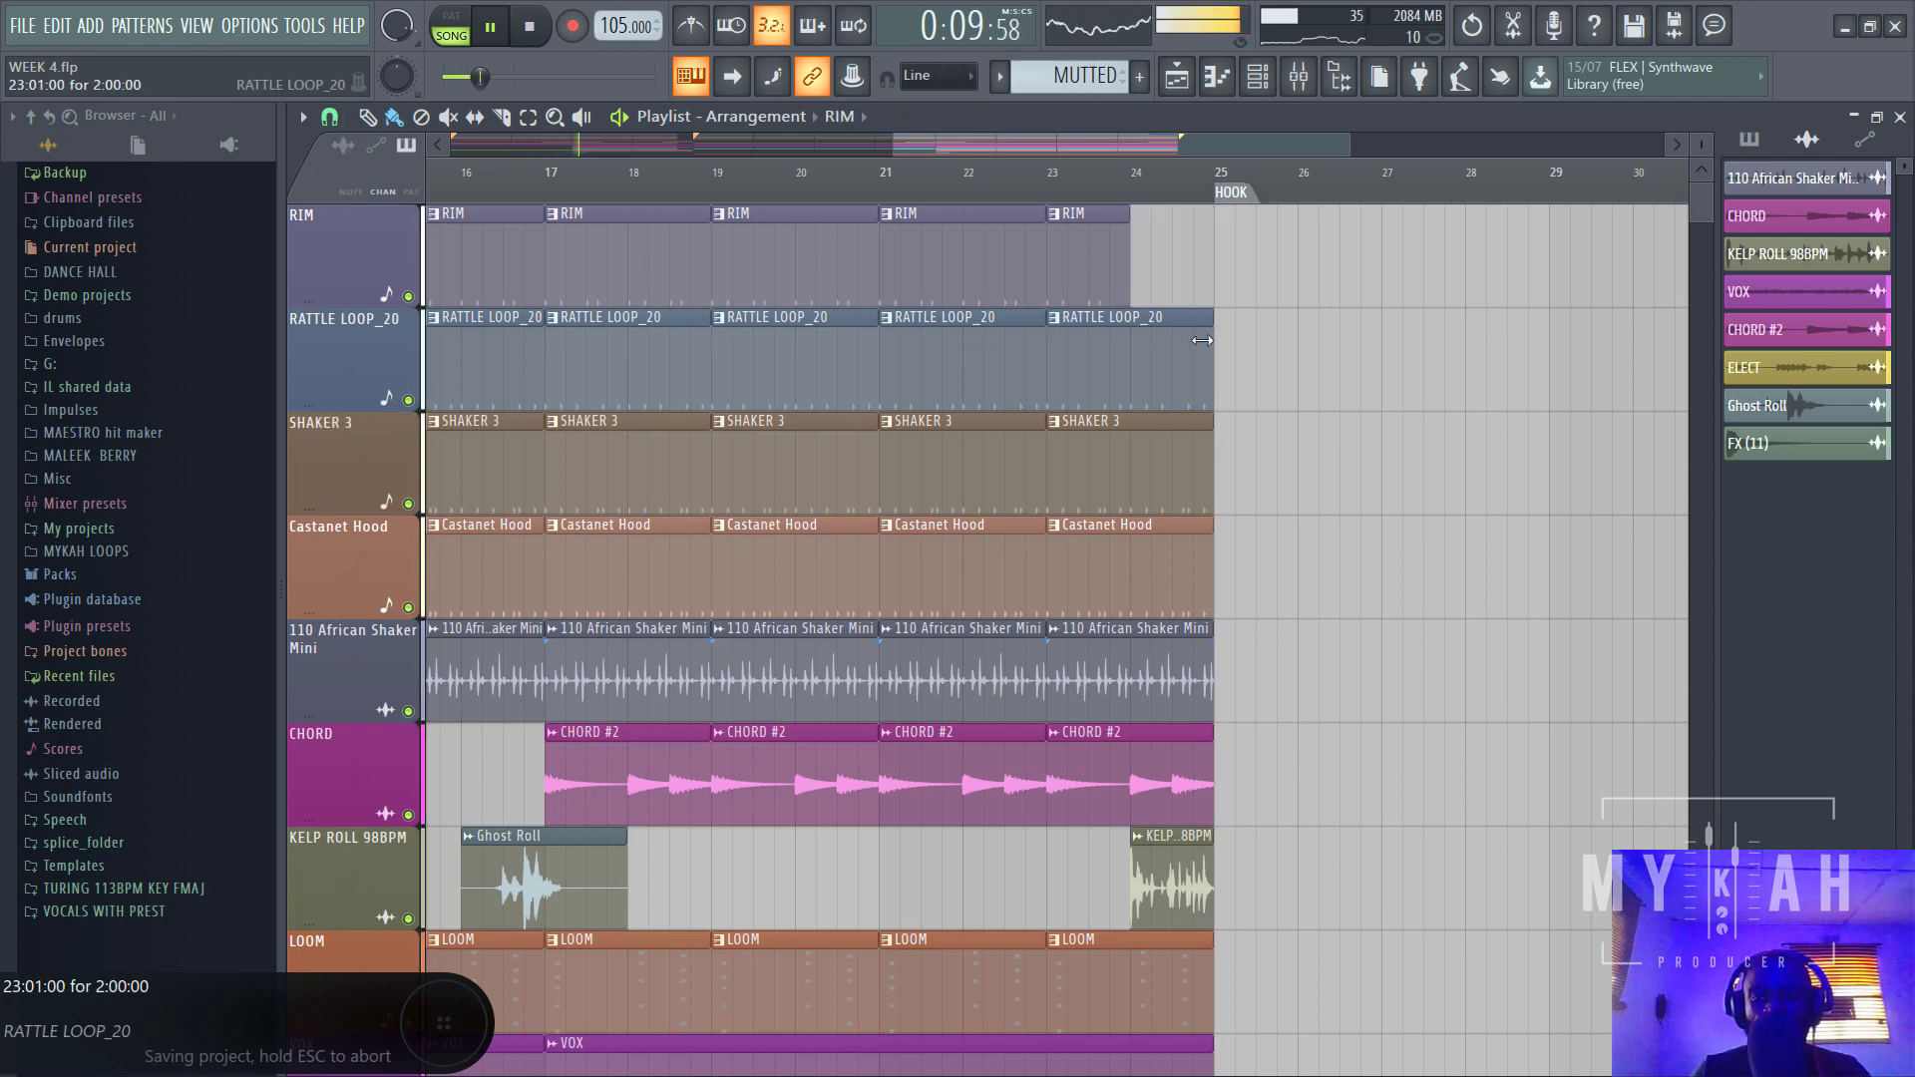
left_click_drag(1202, 352, 1131, 376)
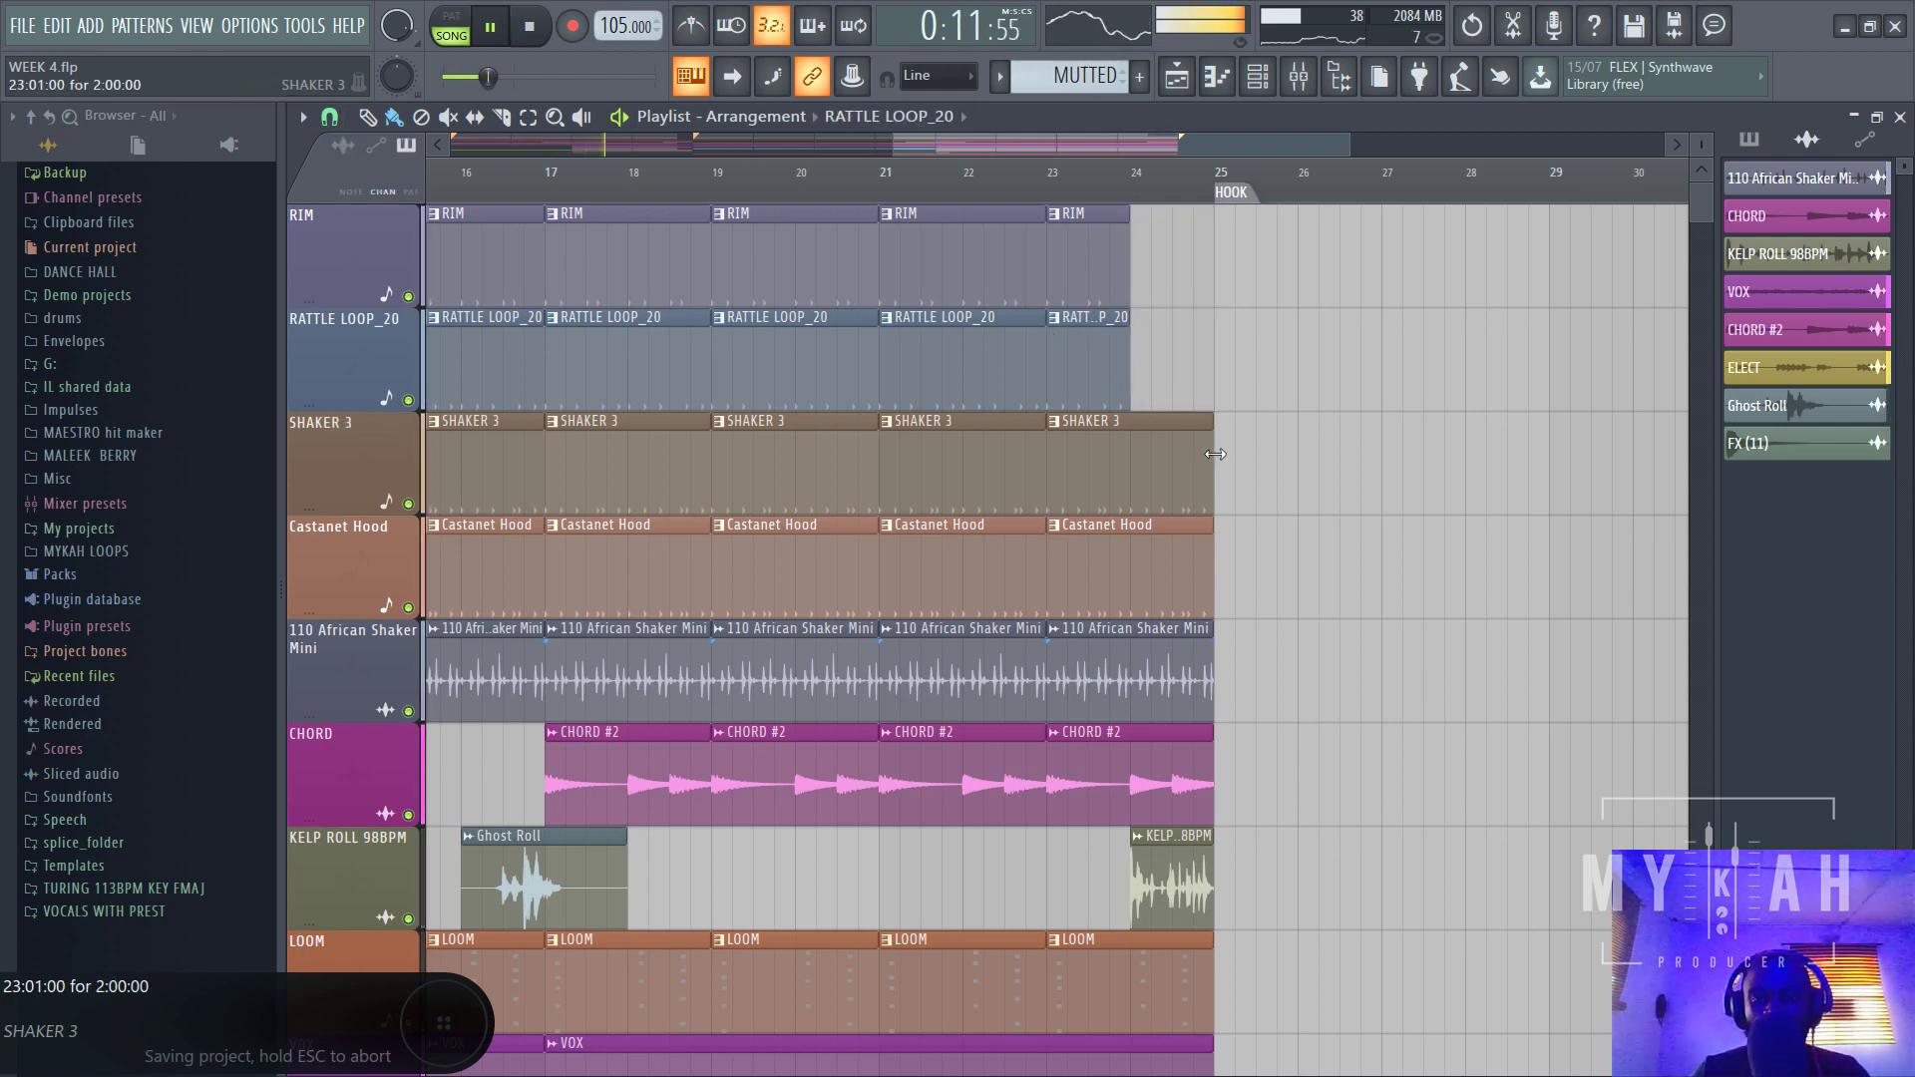
left_click_drag(1205, 457, 1126, 413)
- Shorten the last 110 African Shaker Mini, CHORD #2, LOOM and VOX clips before the hook to end at bar 24
scroll(1201, 407, "down", 2)
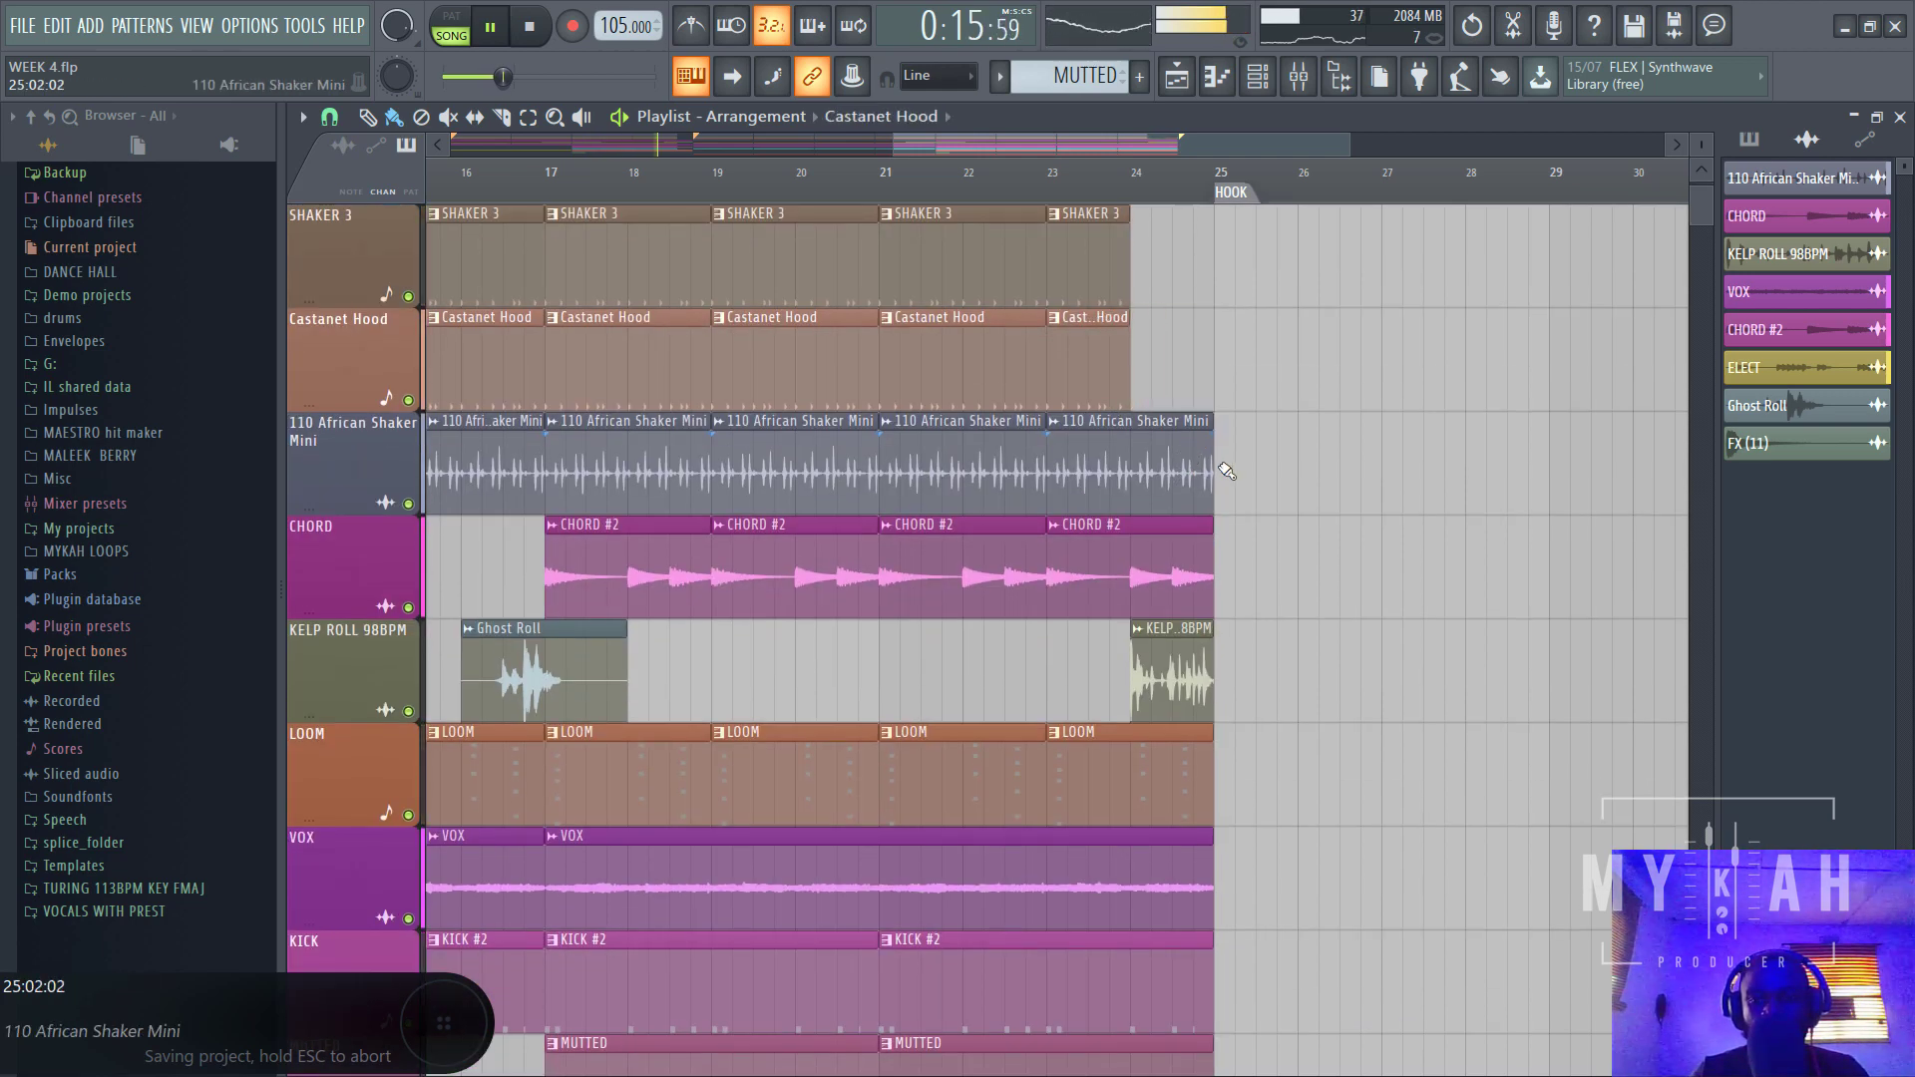
left_click_drag(1226, 470, 1130, 484)
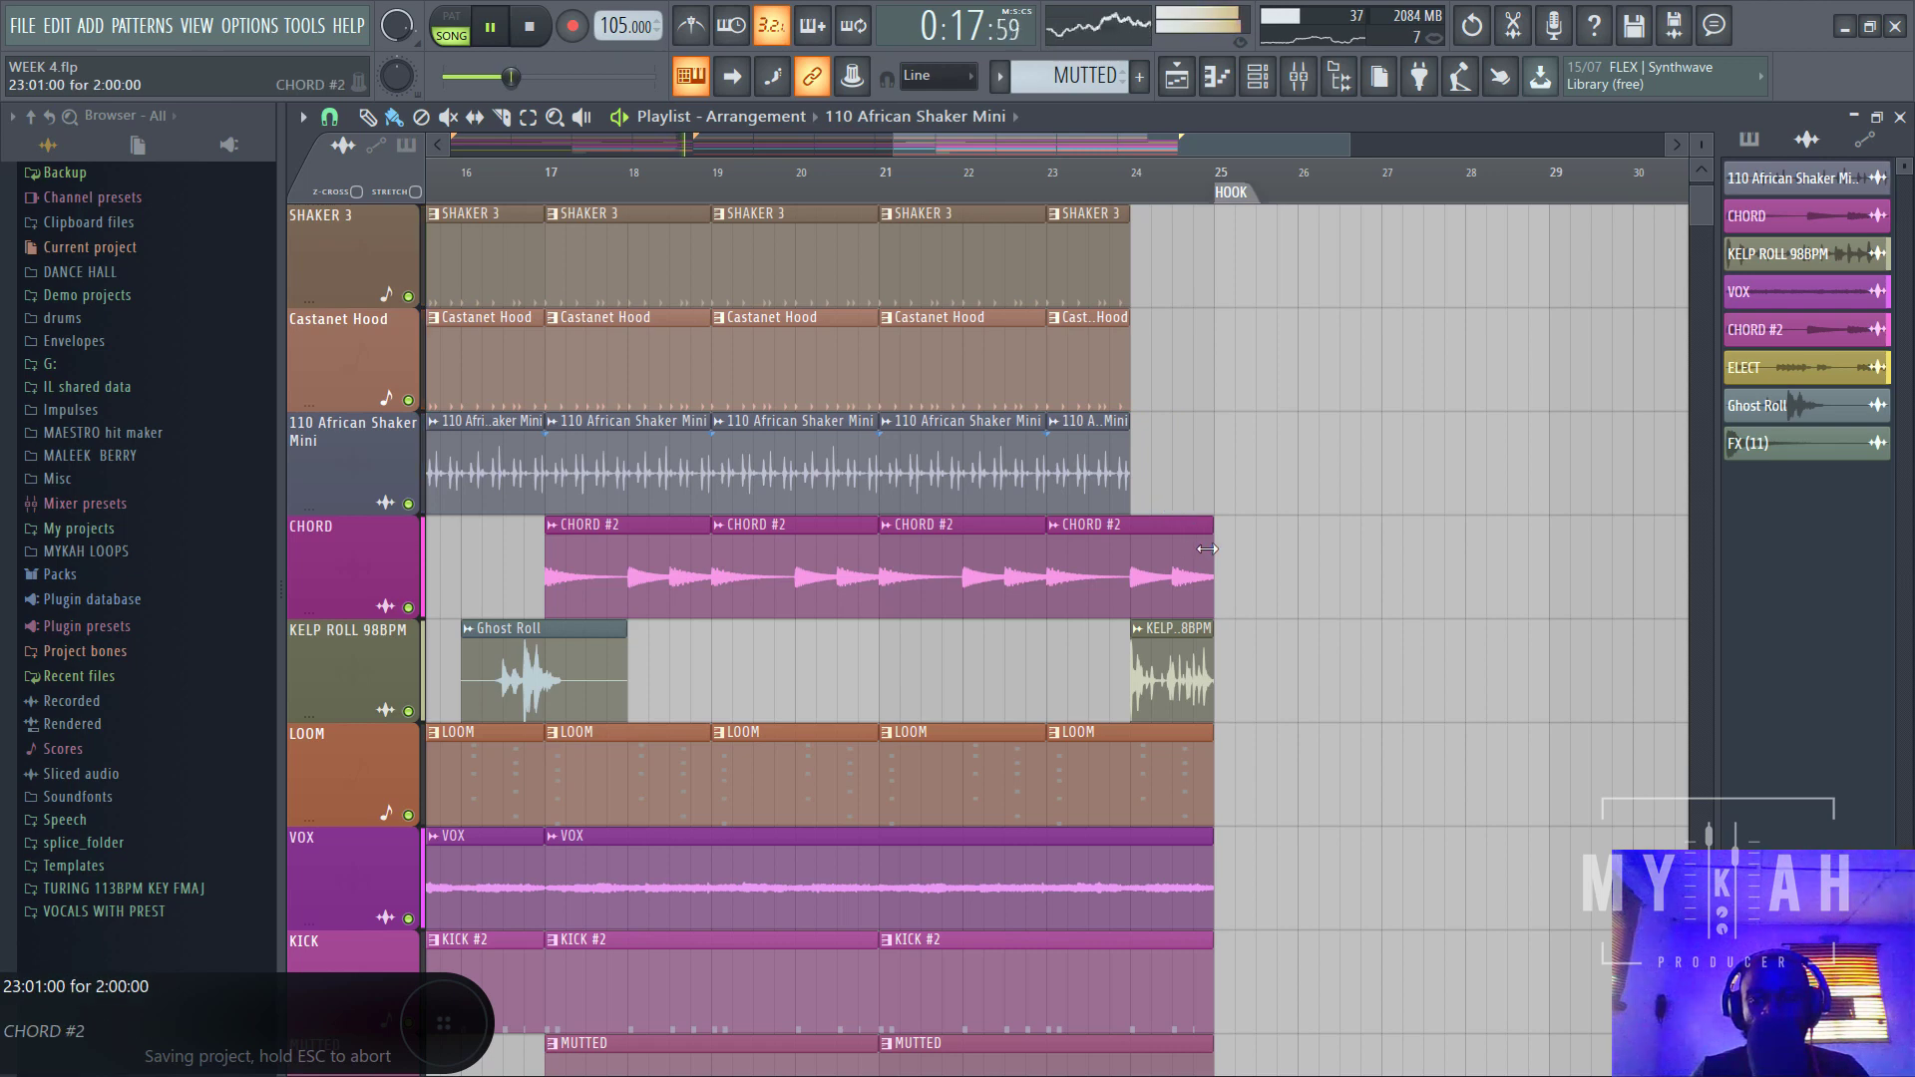
left_click_drag(1207, 548, 1135, 587)
scroll(1202, 510, "down", 3)
scroll(1129, 591, "down", 3)
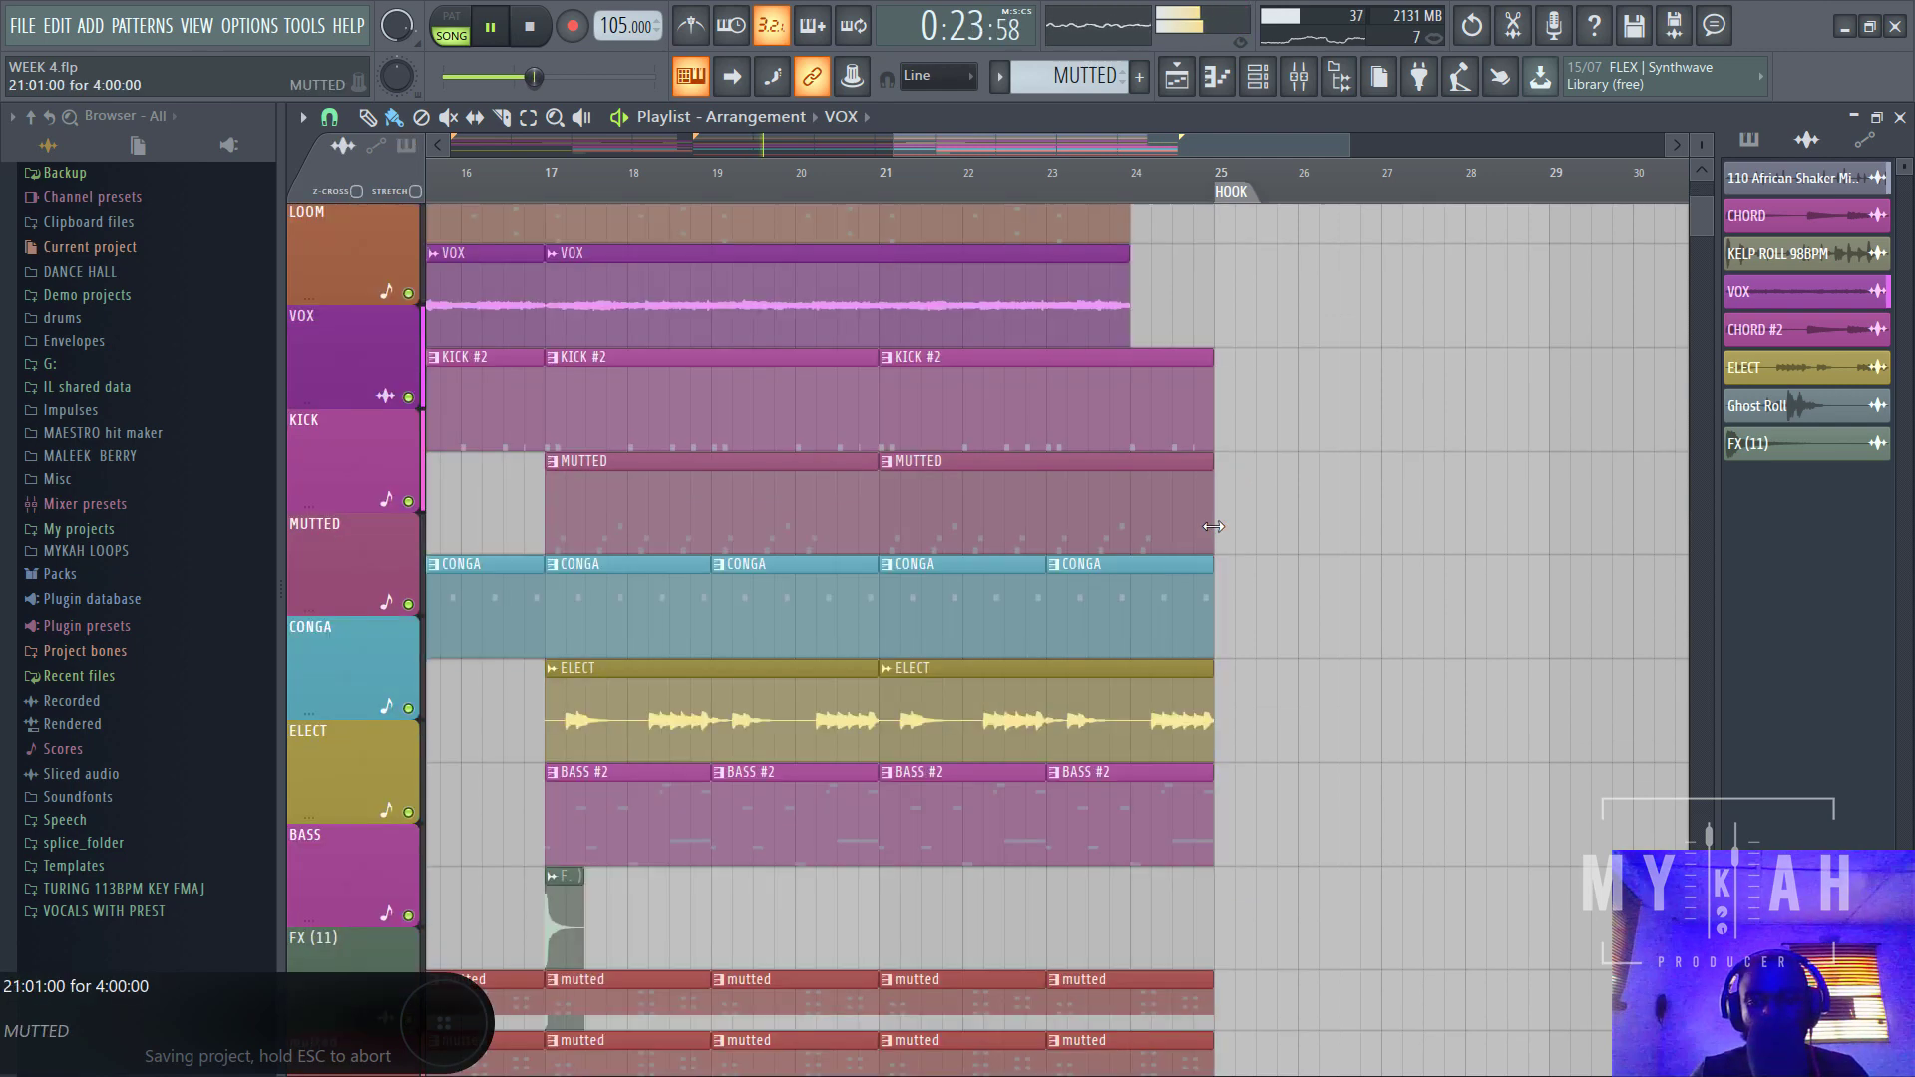
- Shorten the last KICK #2, MUTTED, CONGA, ELECT and mutted clips before the hook to end at bar 24
left_click_drag(1208, 399, 1144, 481)
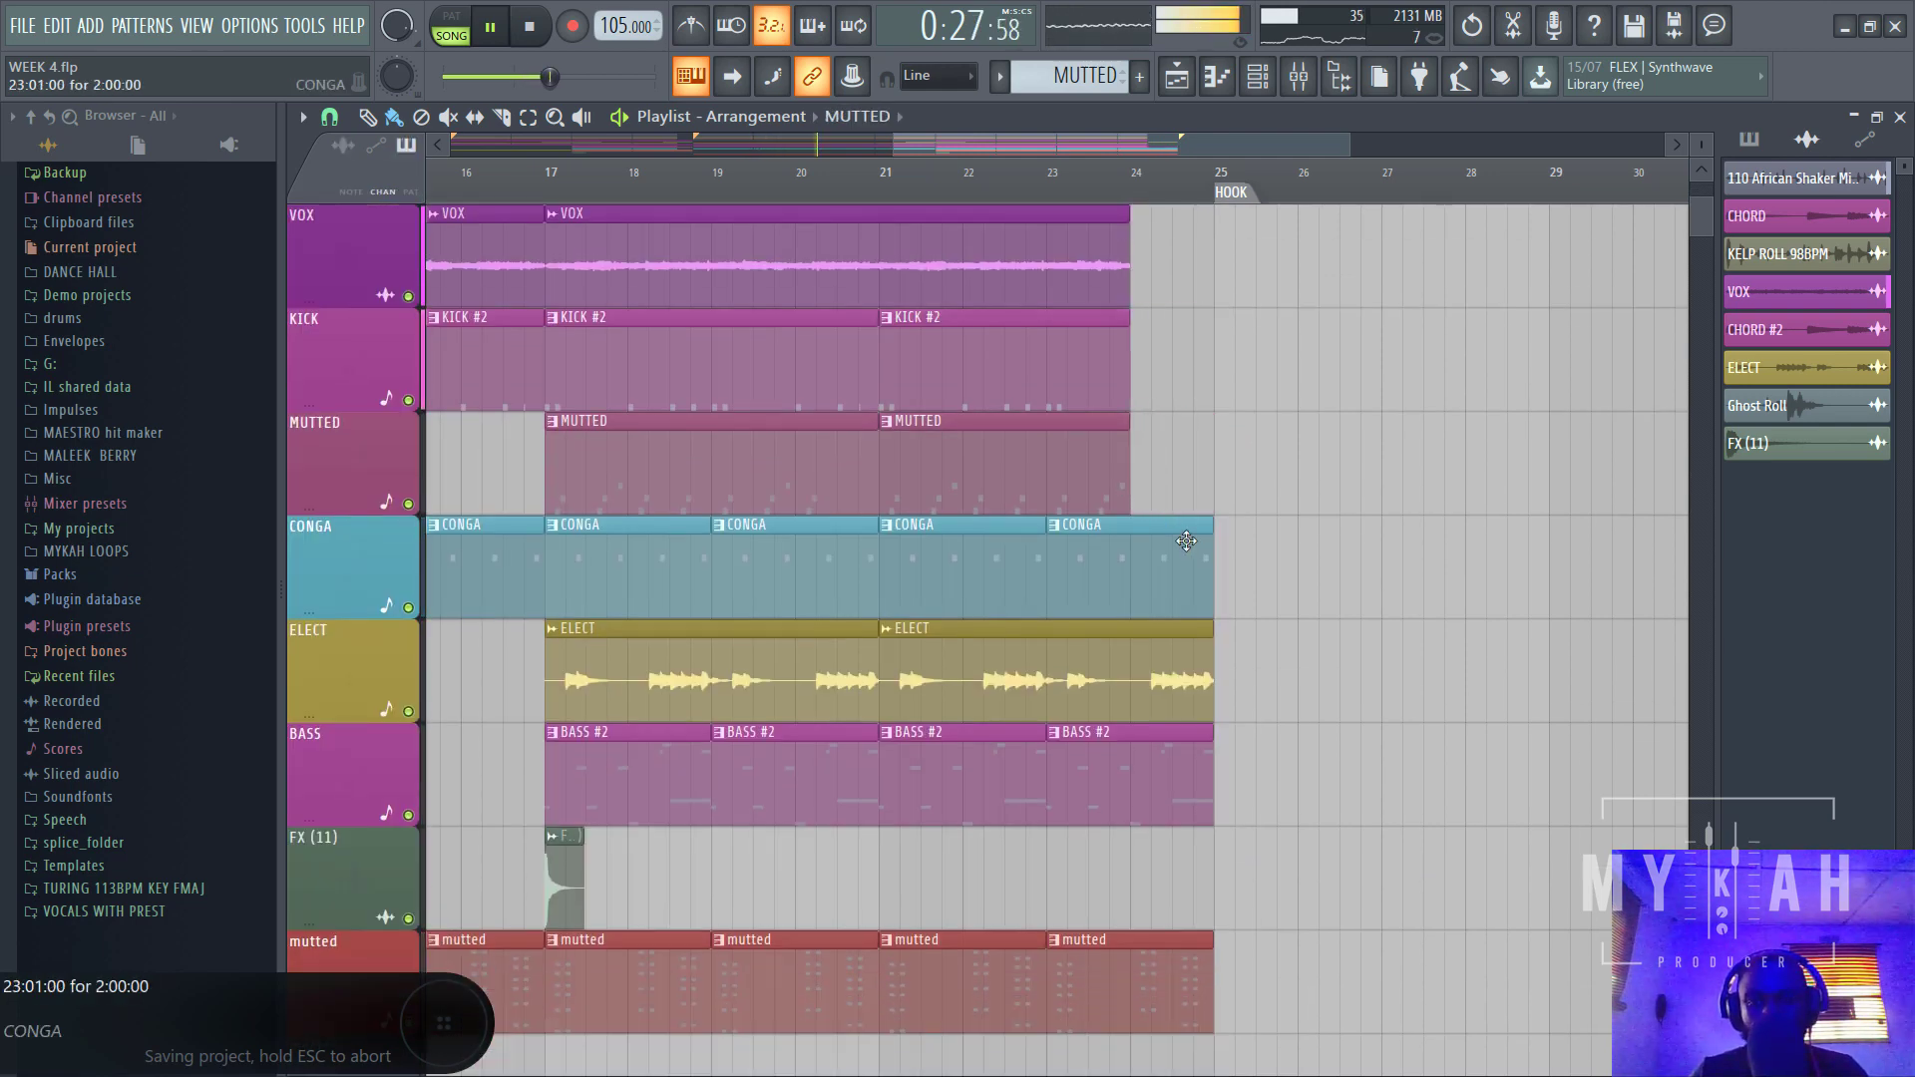
left_click_drag(1205, 560, 1139, 579)
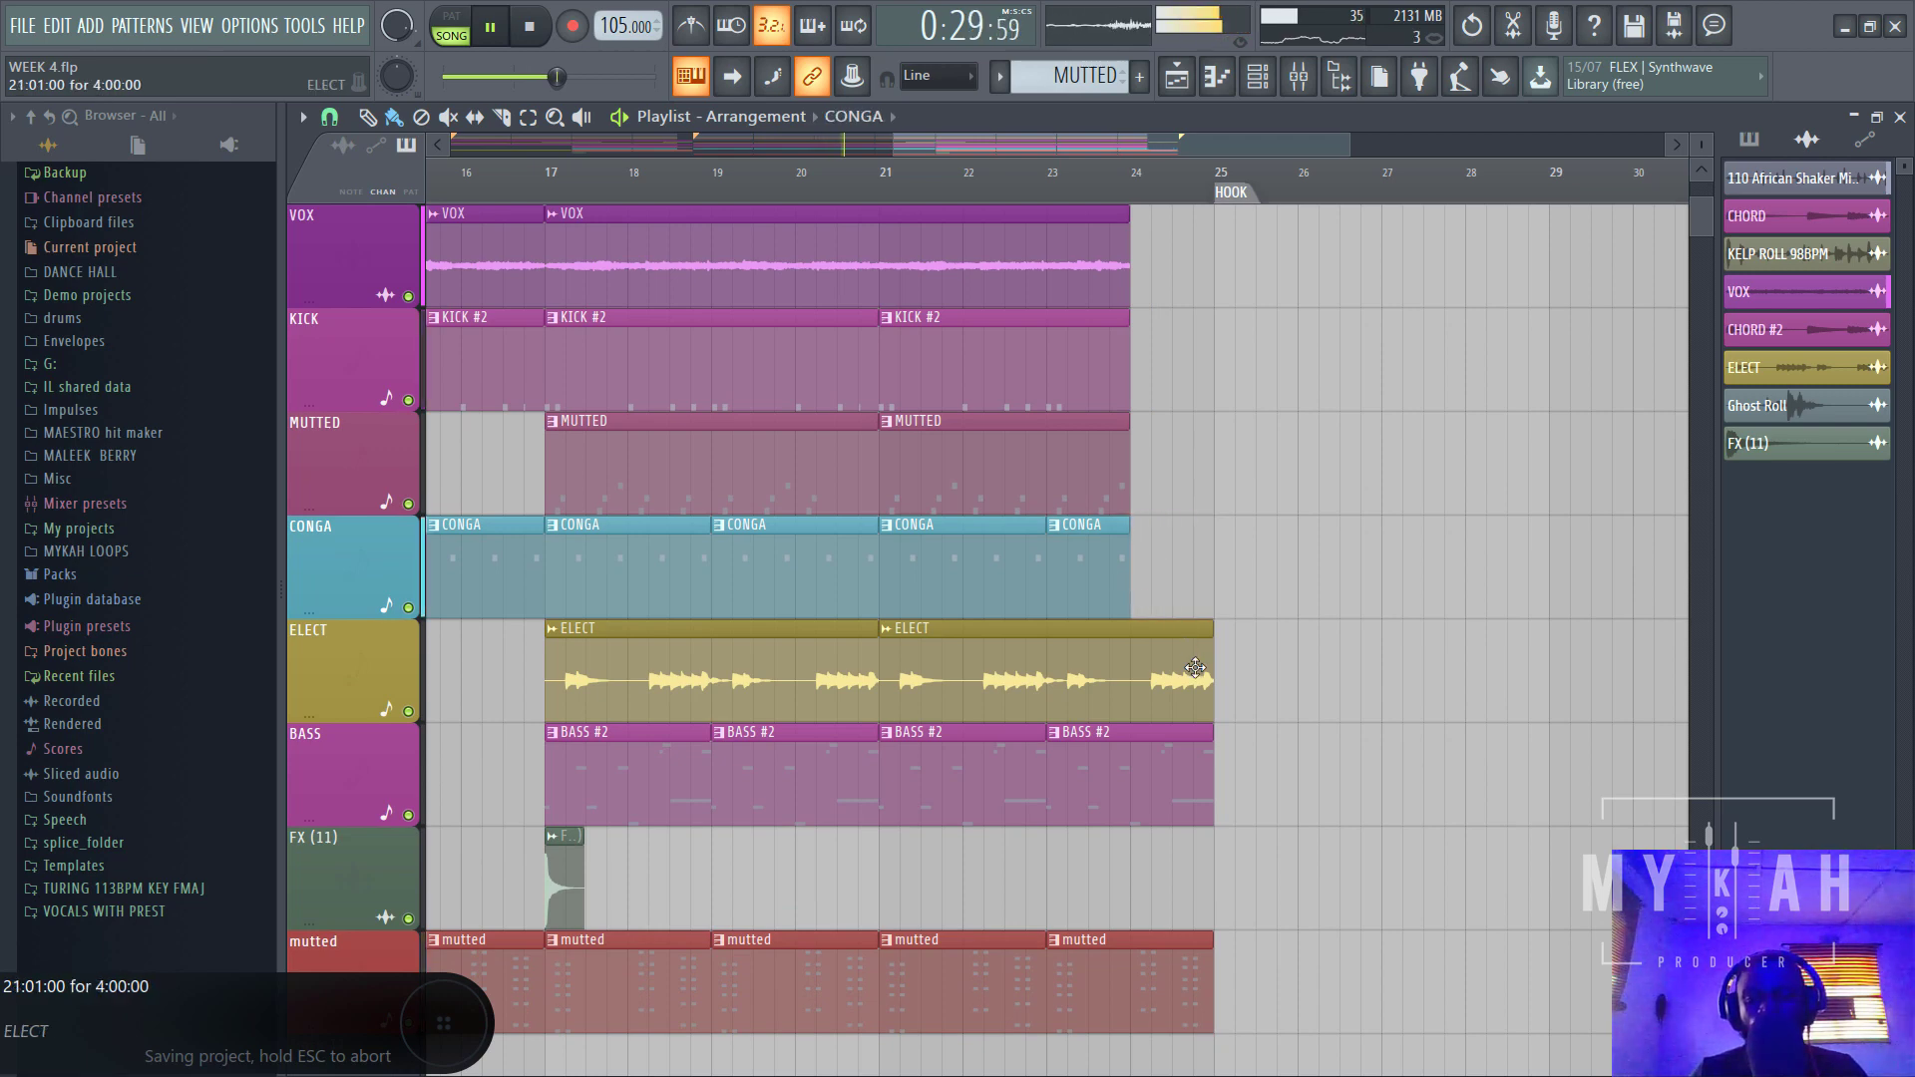
left_click_drag(1209, 682, 1132, 690)
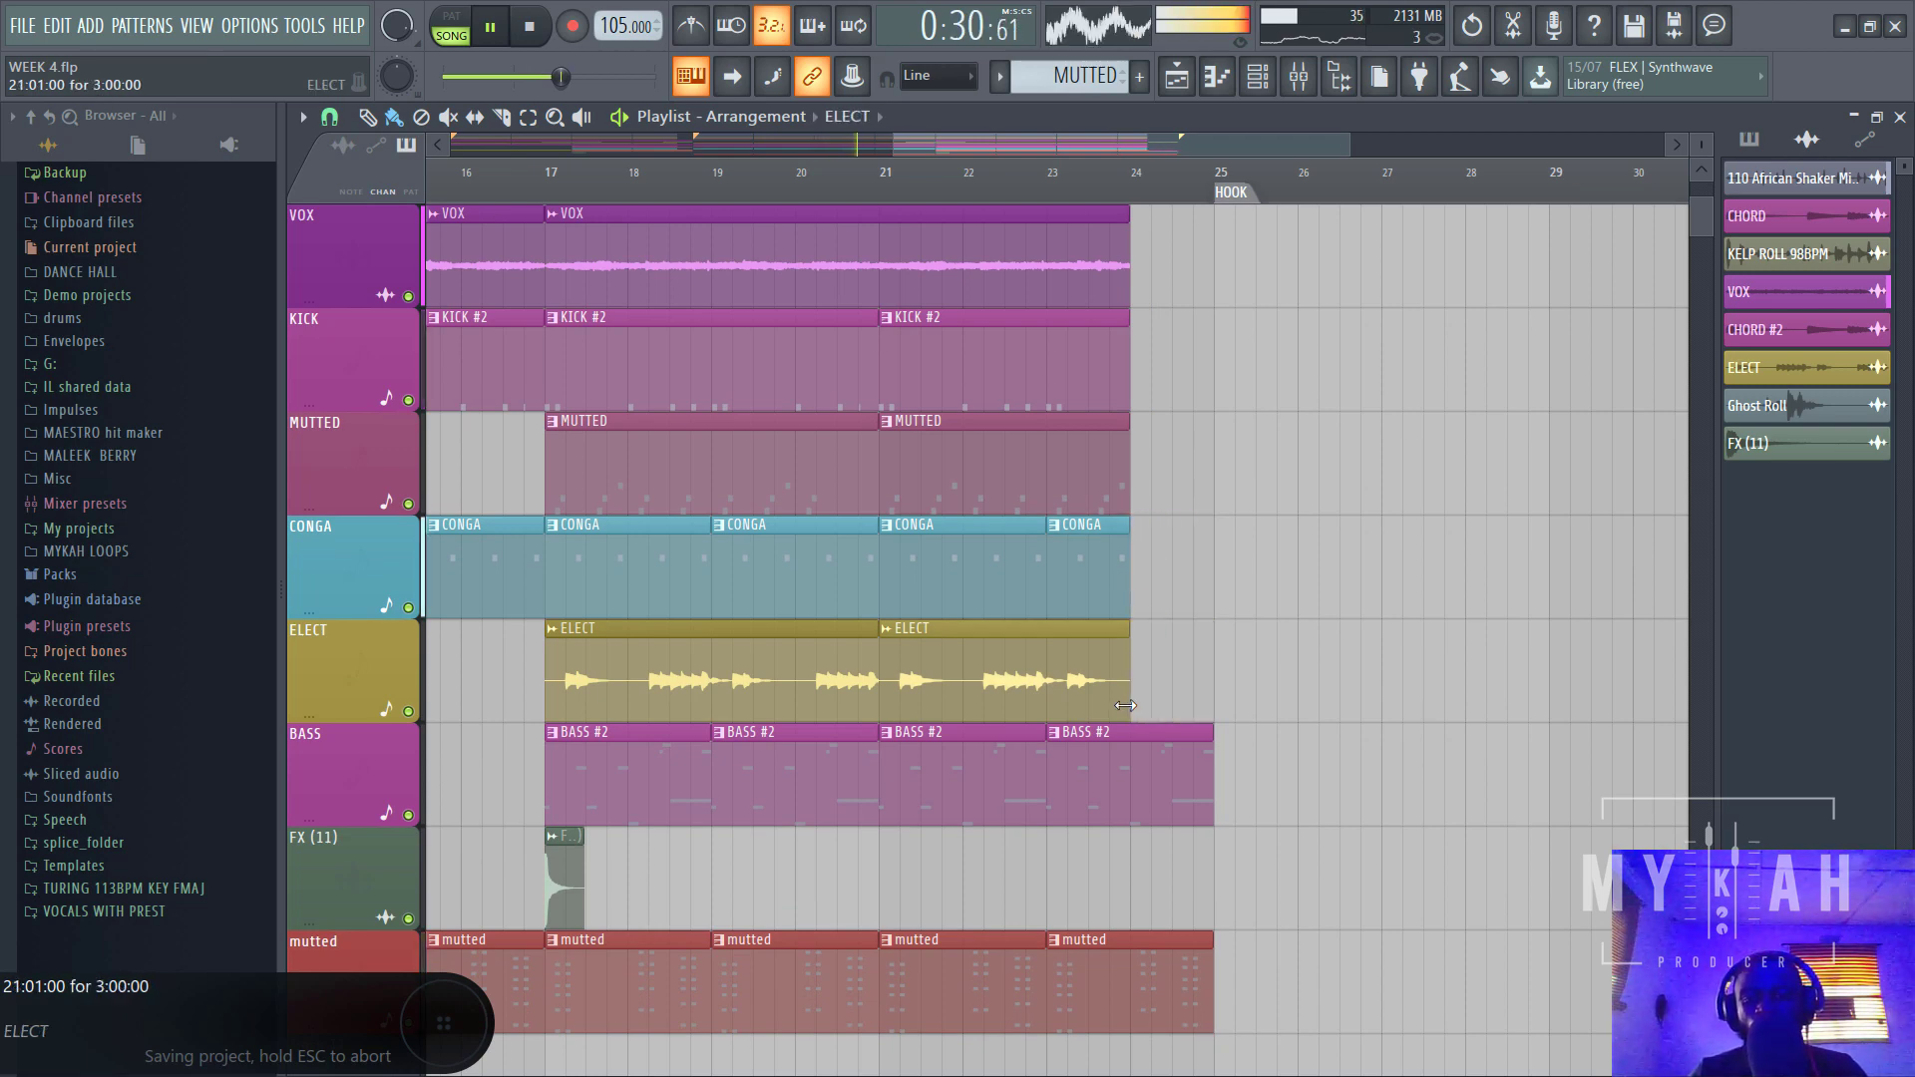
left_click(1210, 734)
scroll(1215, 746, "down", 4)
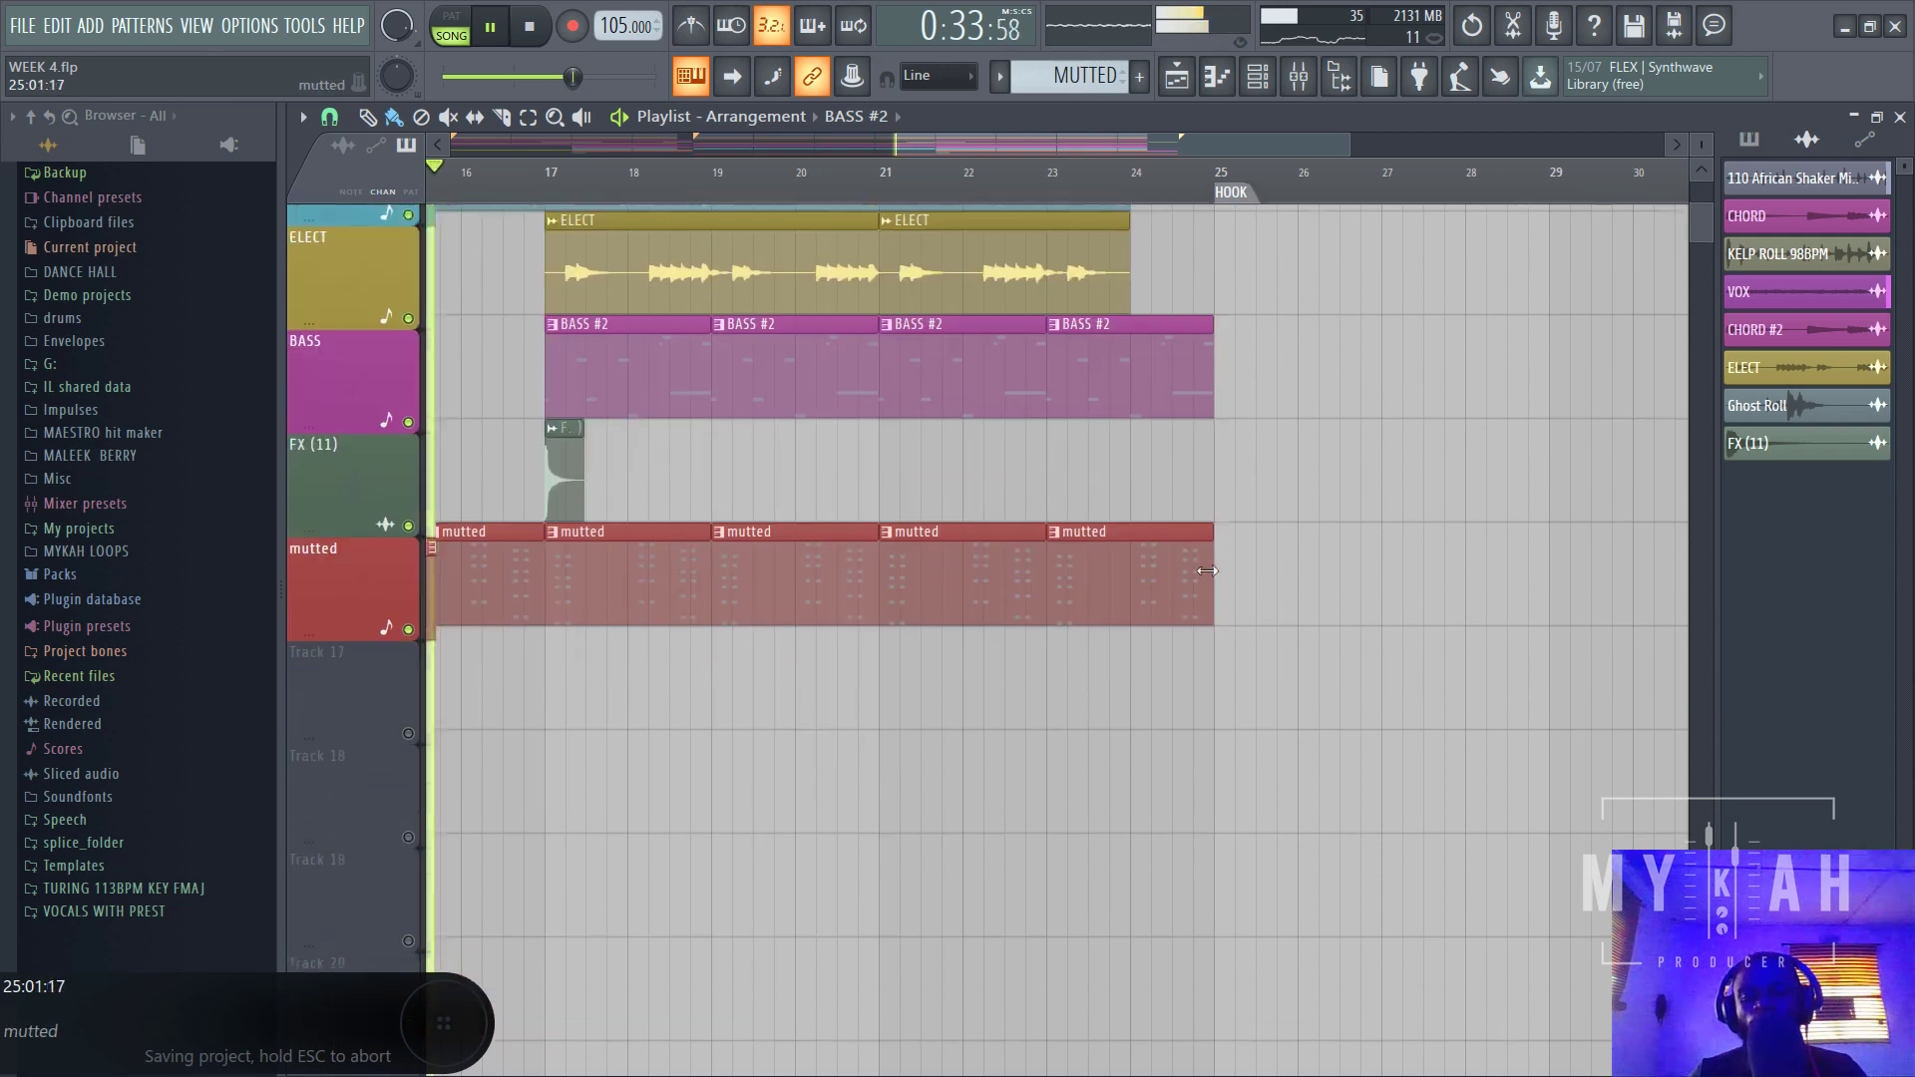
left_click_drag(1213, 597, 1130, 598)
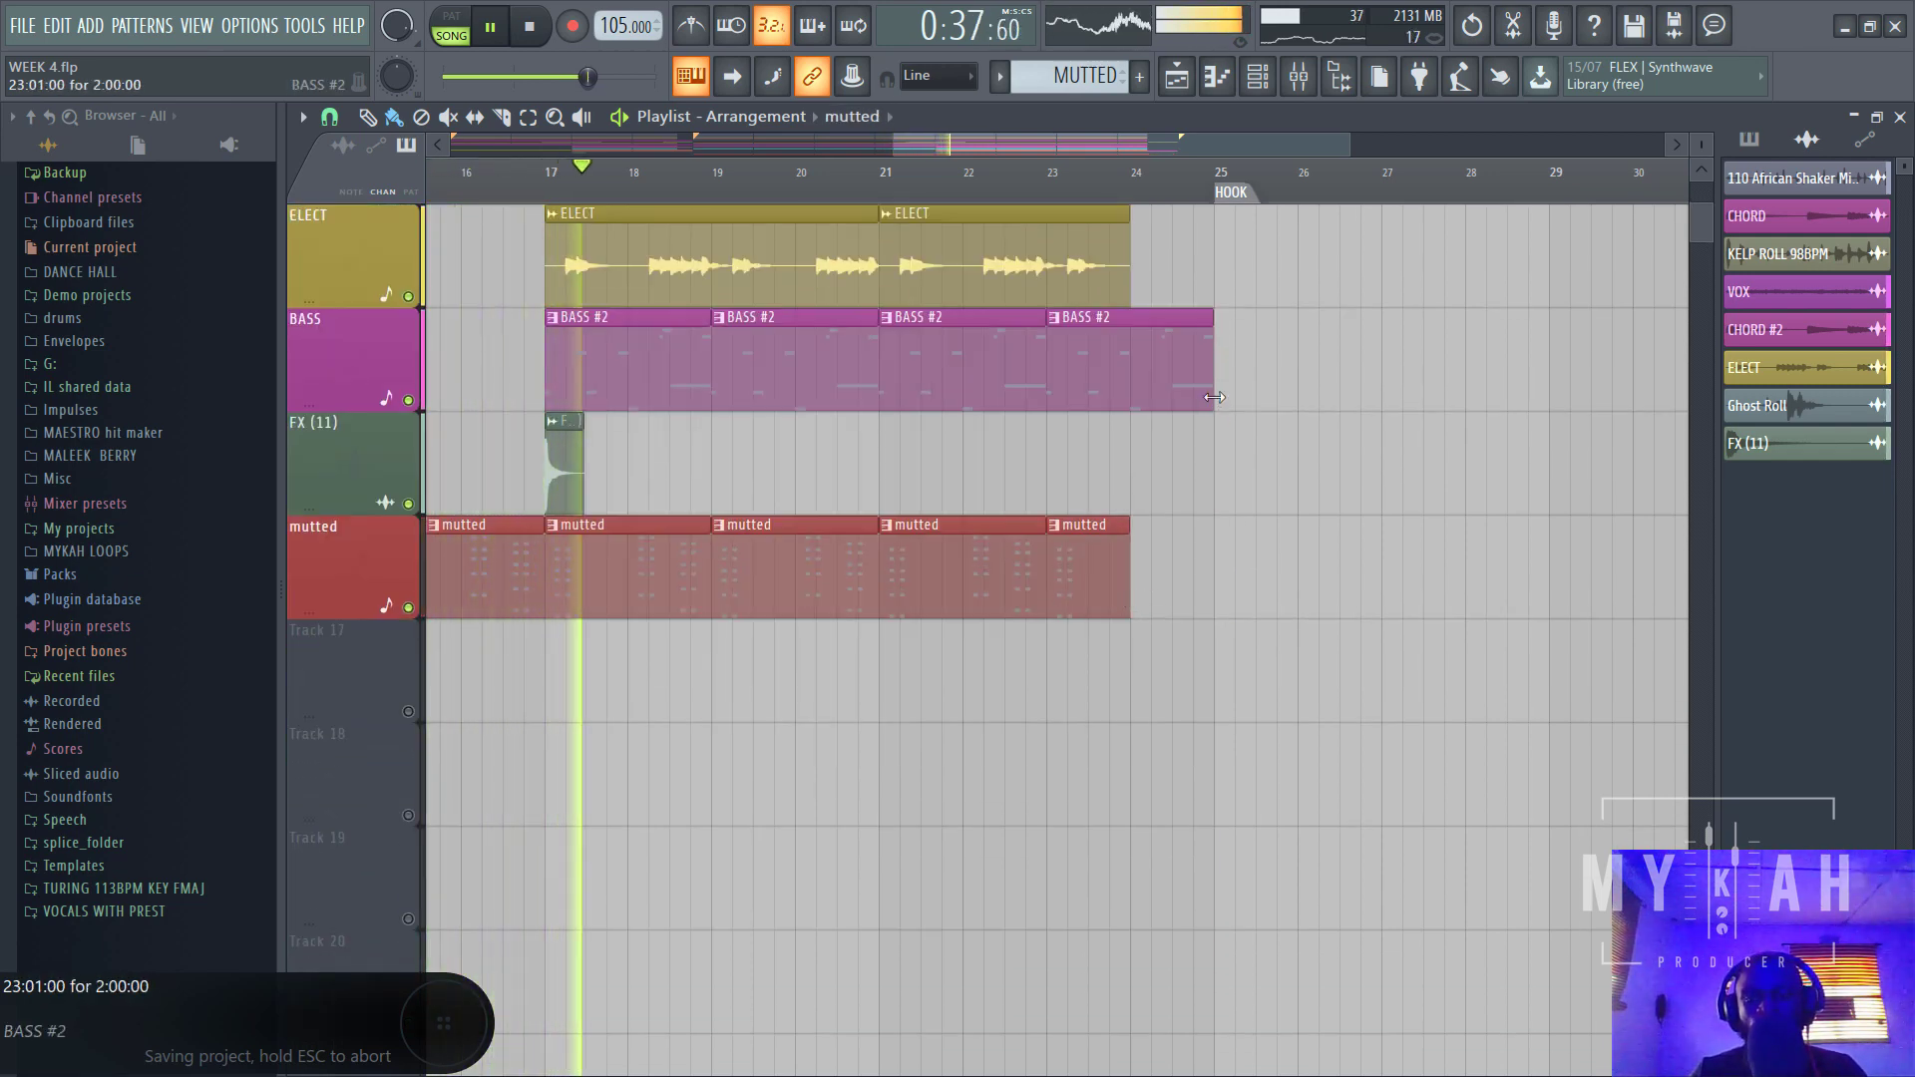
- Extend the last RATTLE LOOP_20, SHAKER 3, Castanet Hood and 110 African Shaker Mini clips to halfway through bar 24
scroll(1222, 409, "up", 8)
scroll(1233, 423, "up", 3)
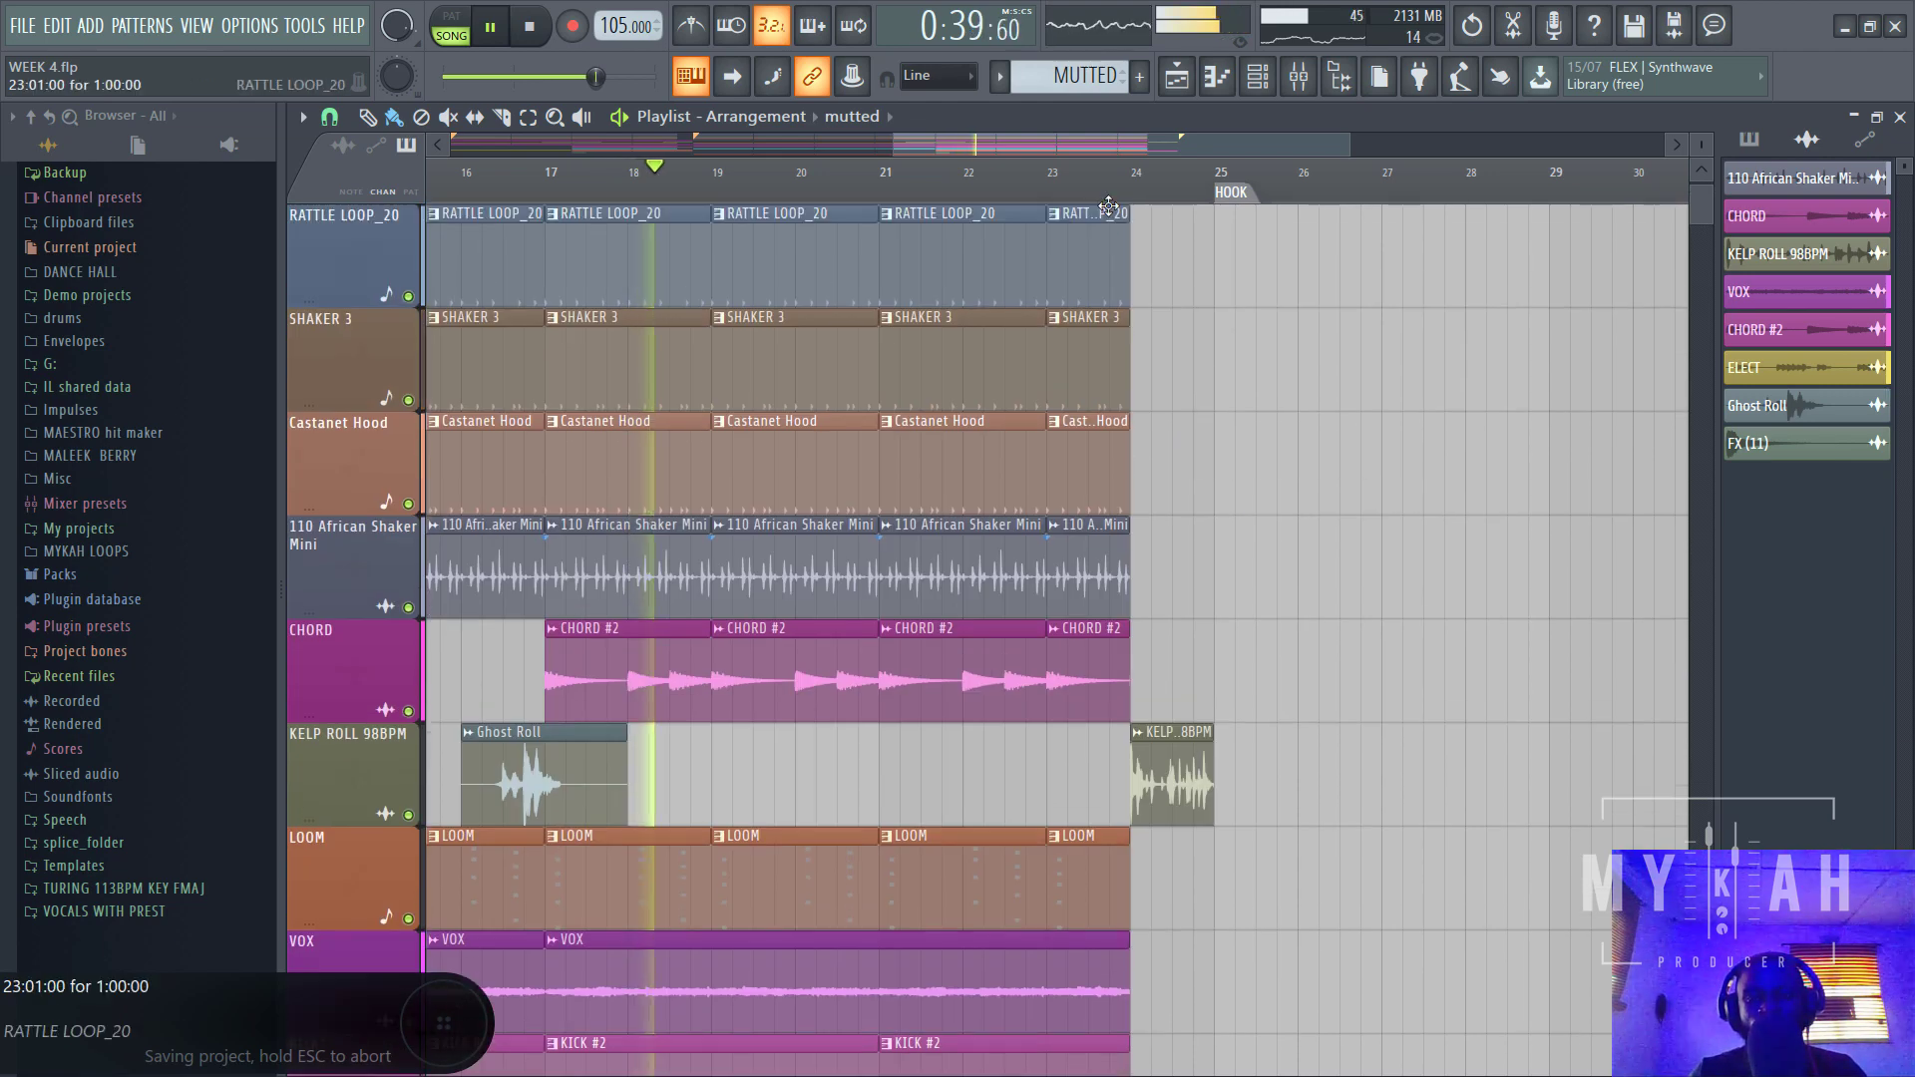
scroll(1172, 200, "up", 5)
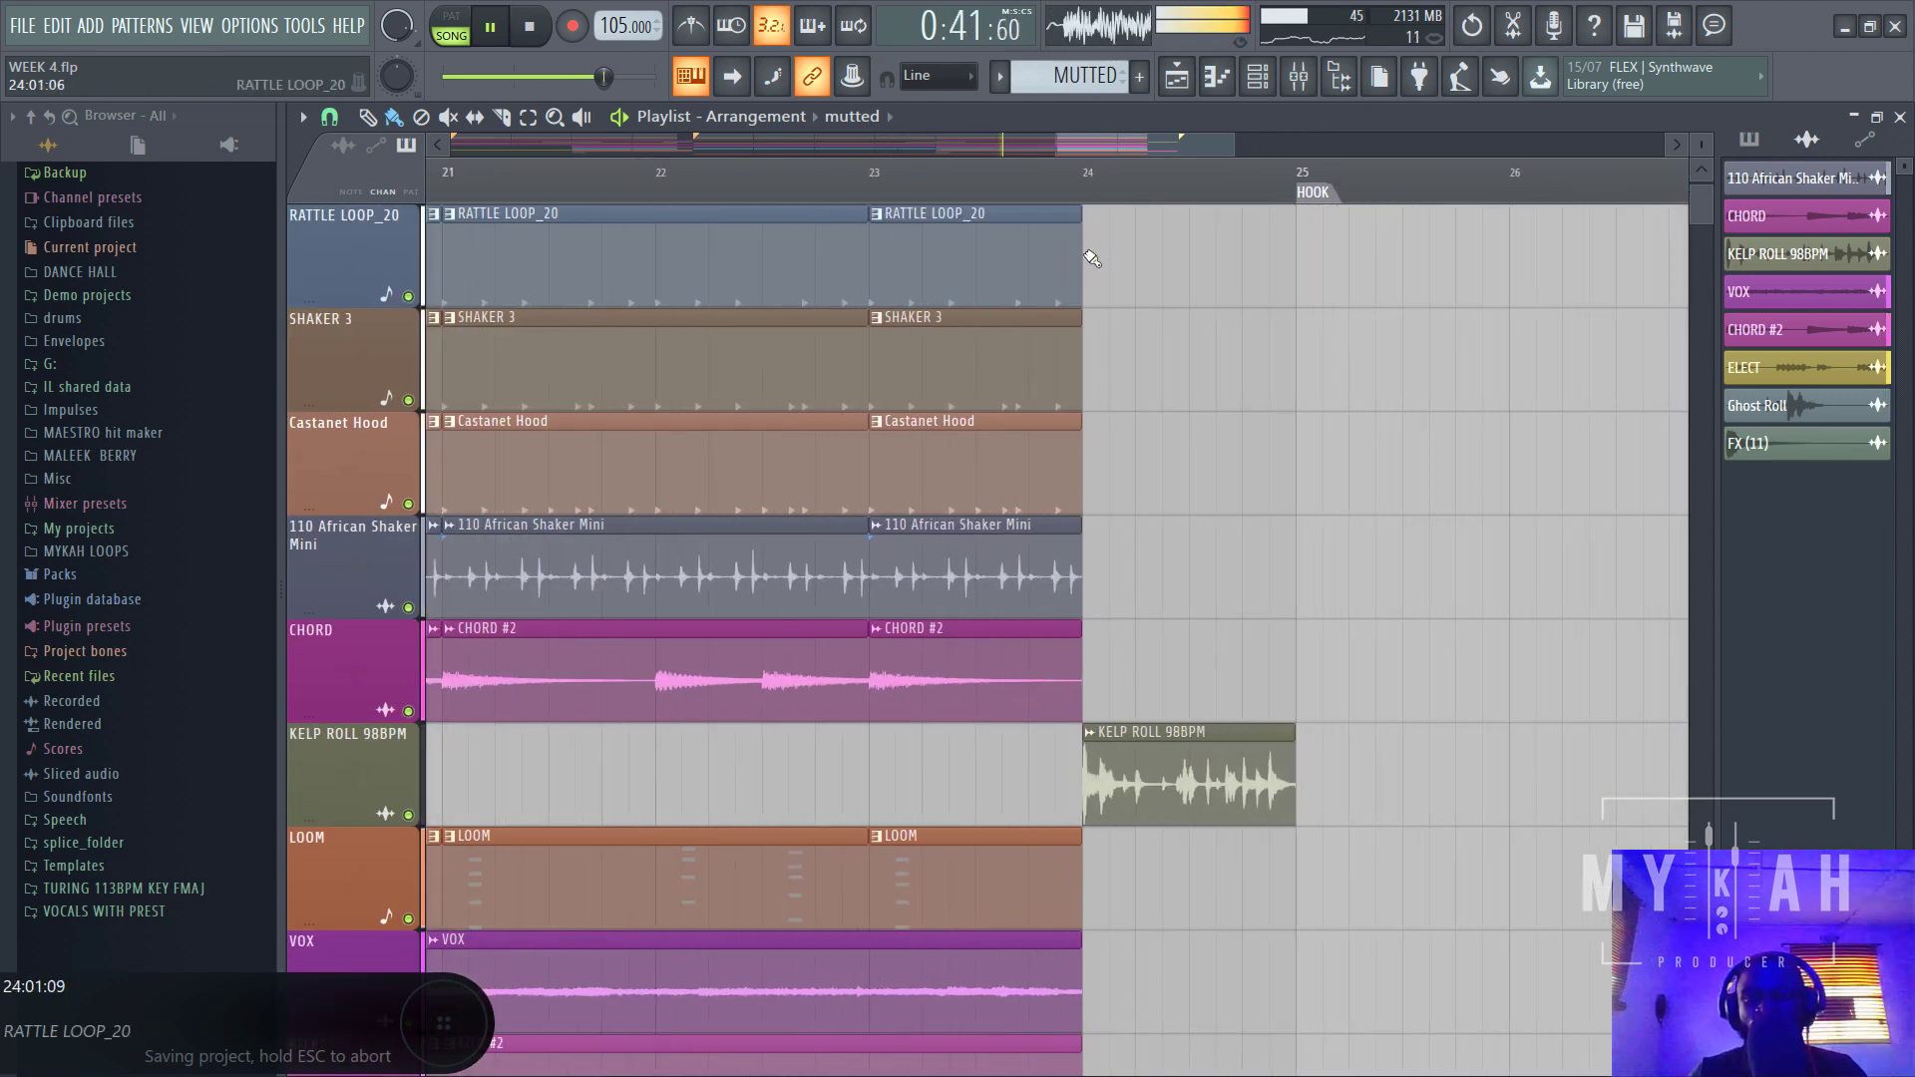
left_click_drag(1093, 259, 1188, 261)
left_click_drag(1085, 371, 1171, 381)
left_click_drag(1079, 476, 1188, 479)
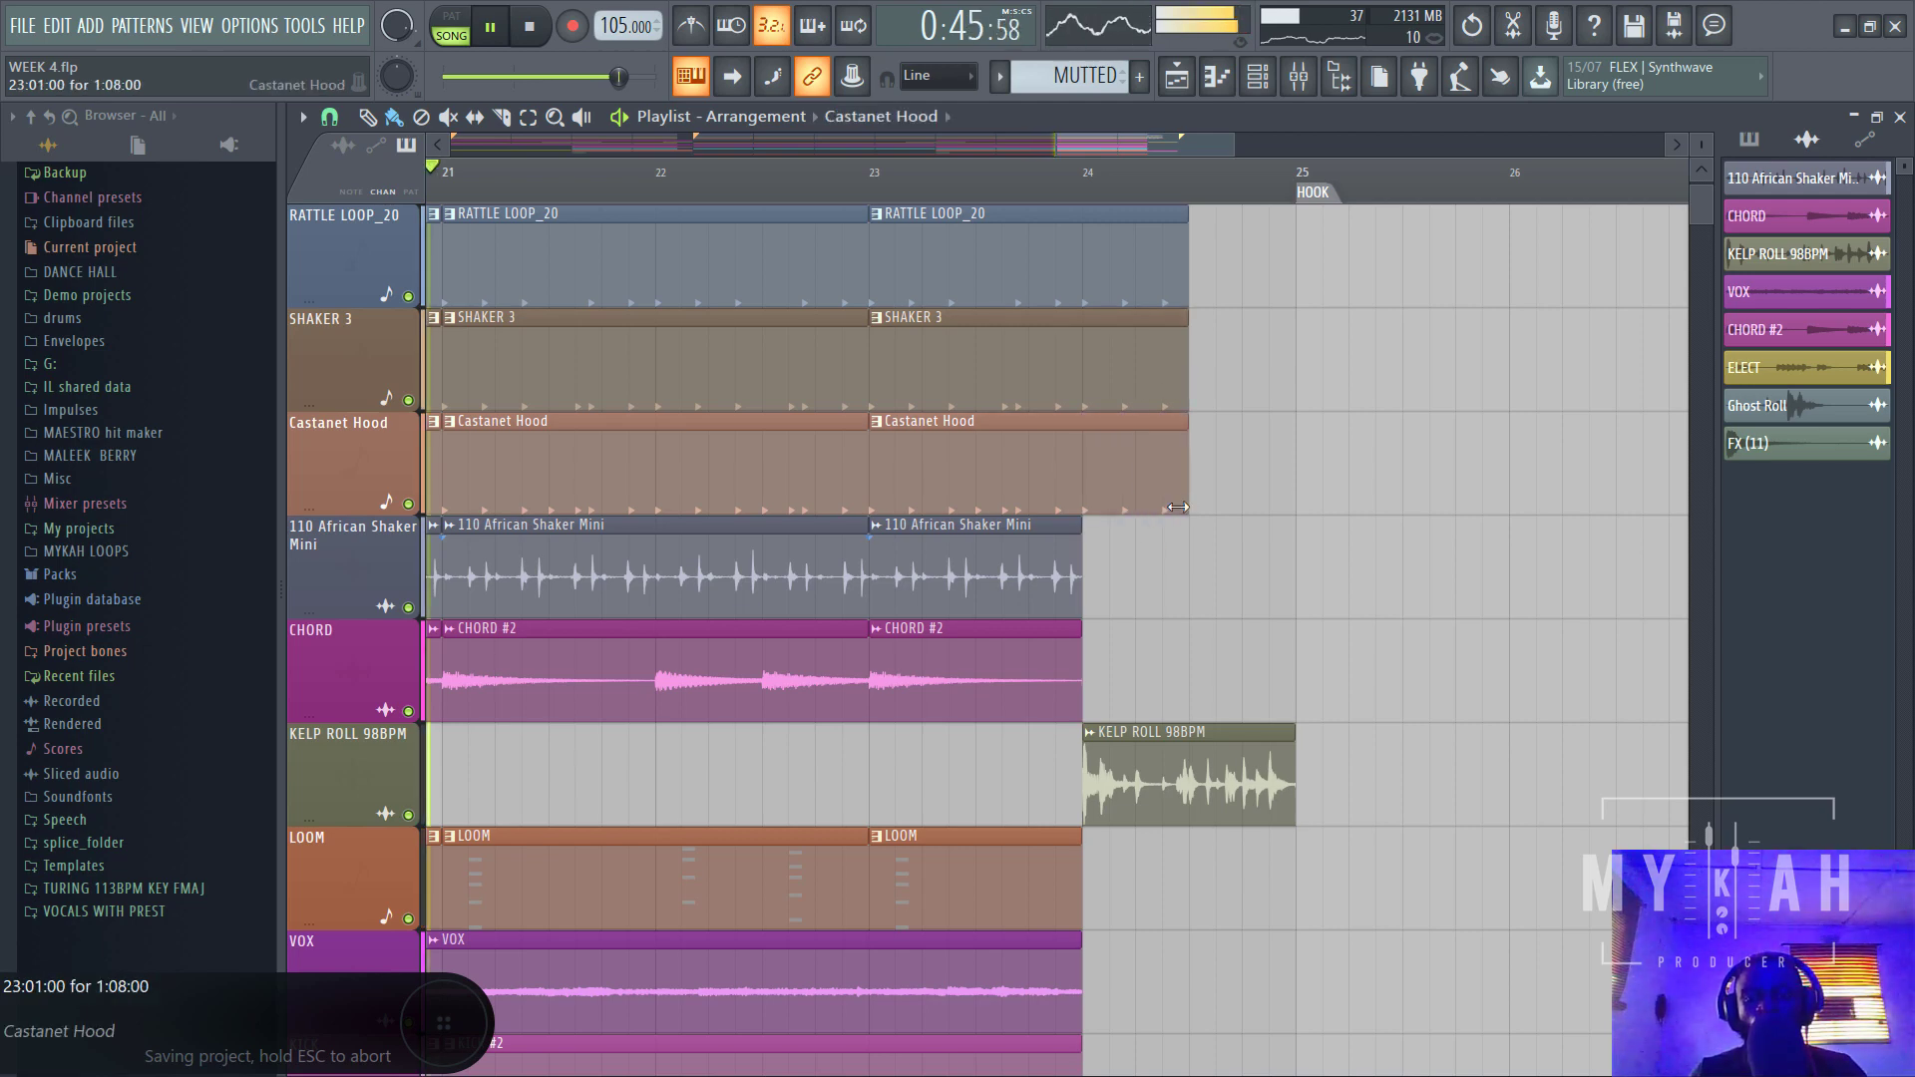
left_click_drag(1081, 583, 1175, 589)
- Extend the last CHORD #2, LOOM, VOX, KICK #2 and MUTTED clips of the verse to halfway through bar 24
scroll(1176, 588, "down", 3)
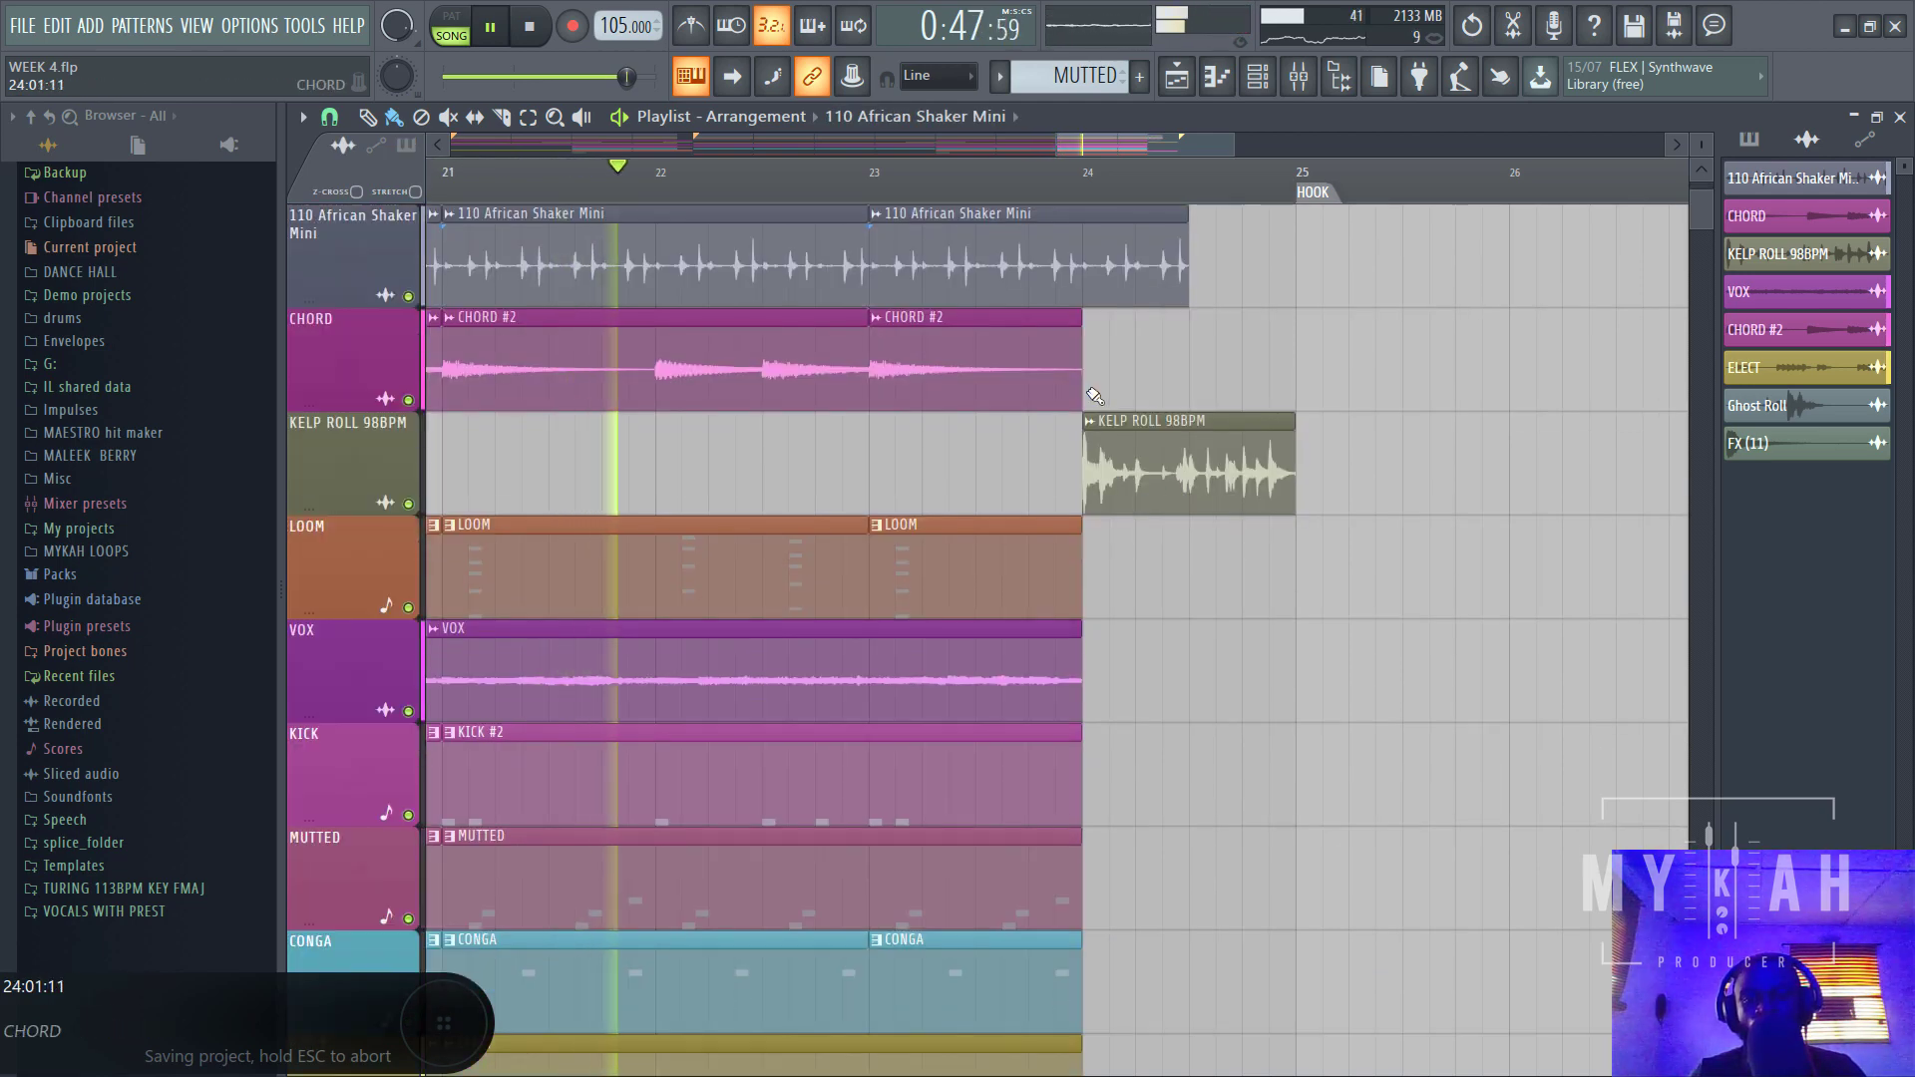
left_click_drag(1084, 364, 1200, 411)
scroll(1200, 411, "down", 3)
left_click_drag(1083, 259, 1188, 264)
left_click_drag(1090, 375, 1188, 379)
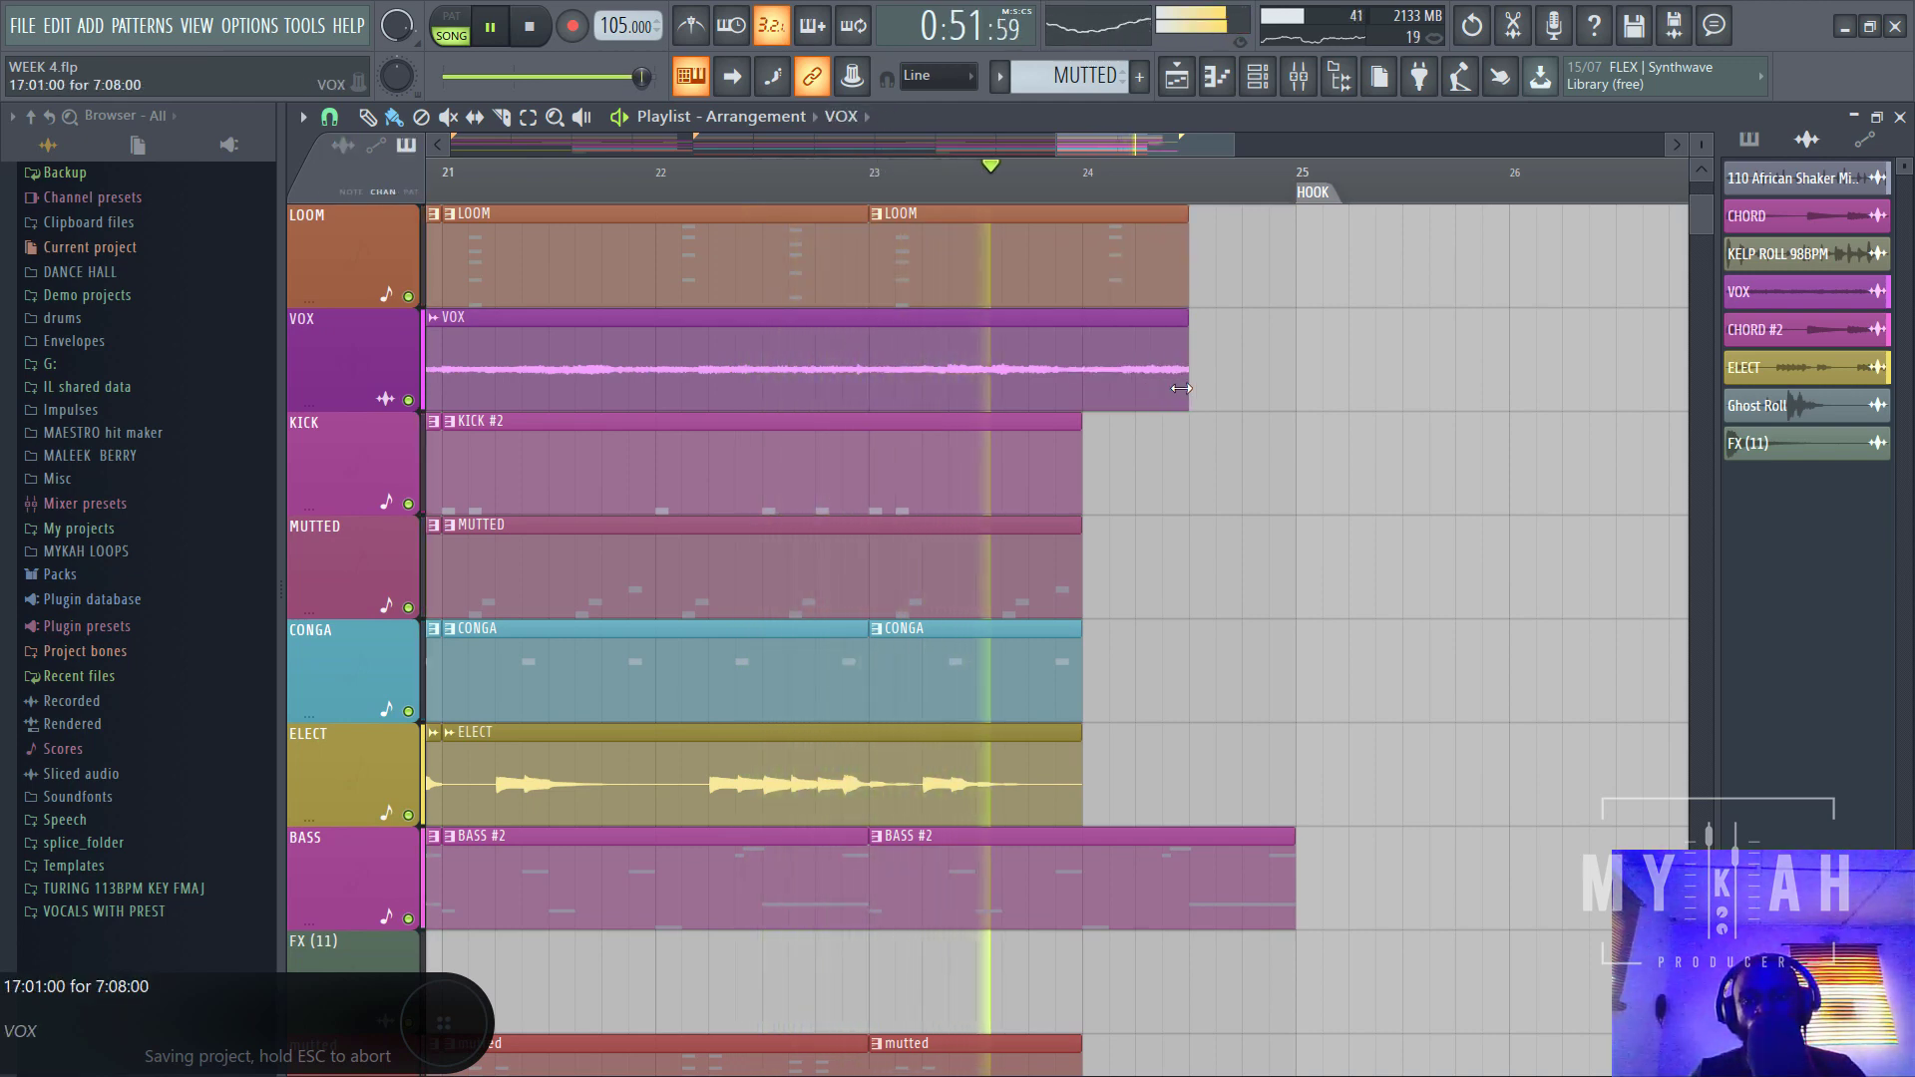
left_click_drag(1082, 479, 1188, 496)
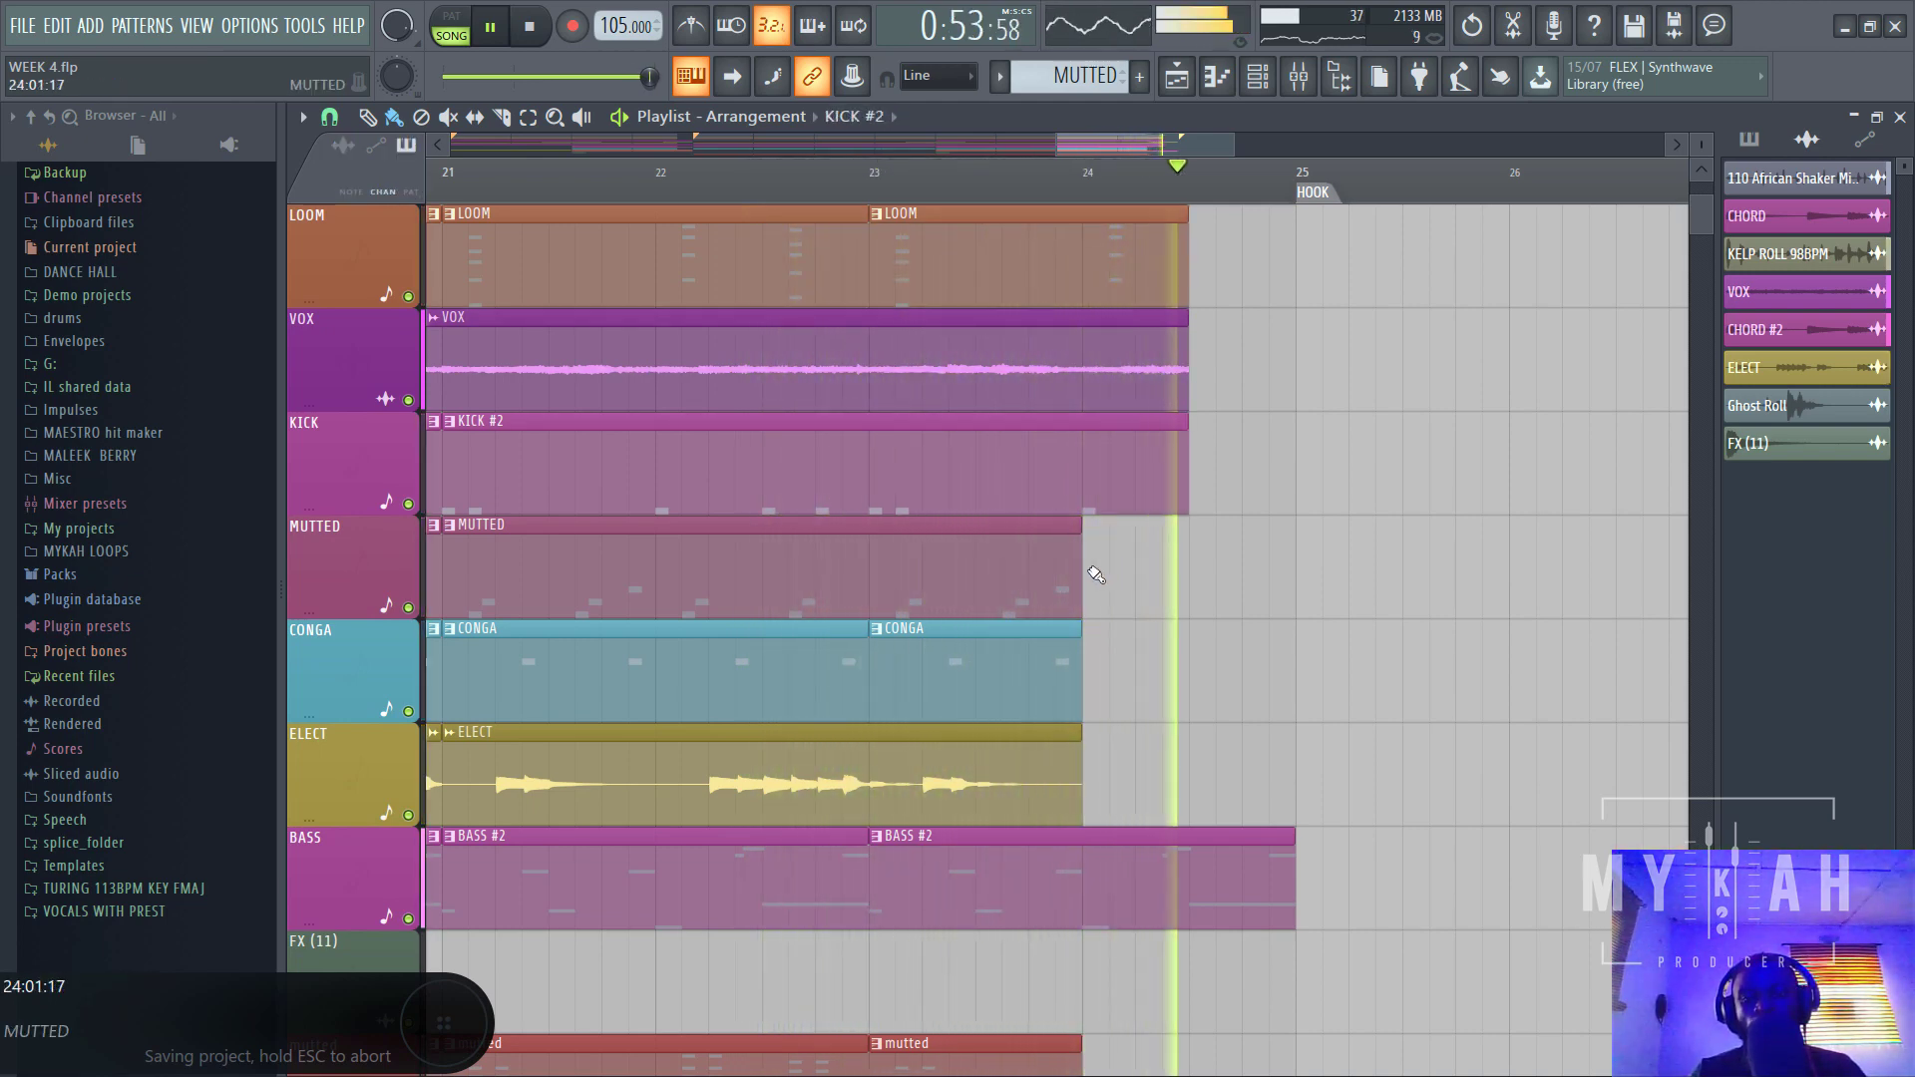
left_click_drag(1083, 584, 1187, 593)
- Stop playback and extend the last CONGA, ELECT and mutted clips to halfway through bar 24
scroll(1147, 518, "down", 3)
key("space")
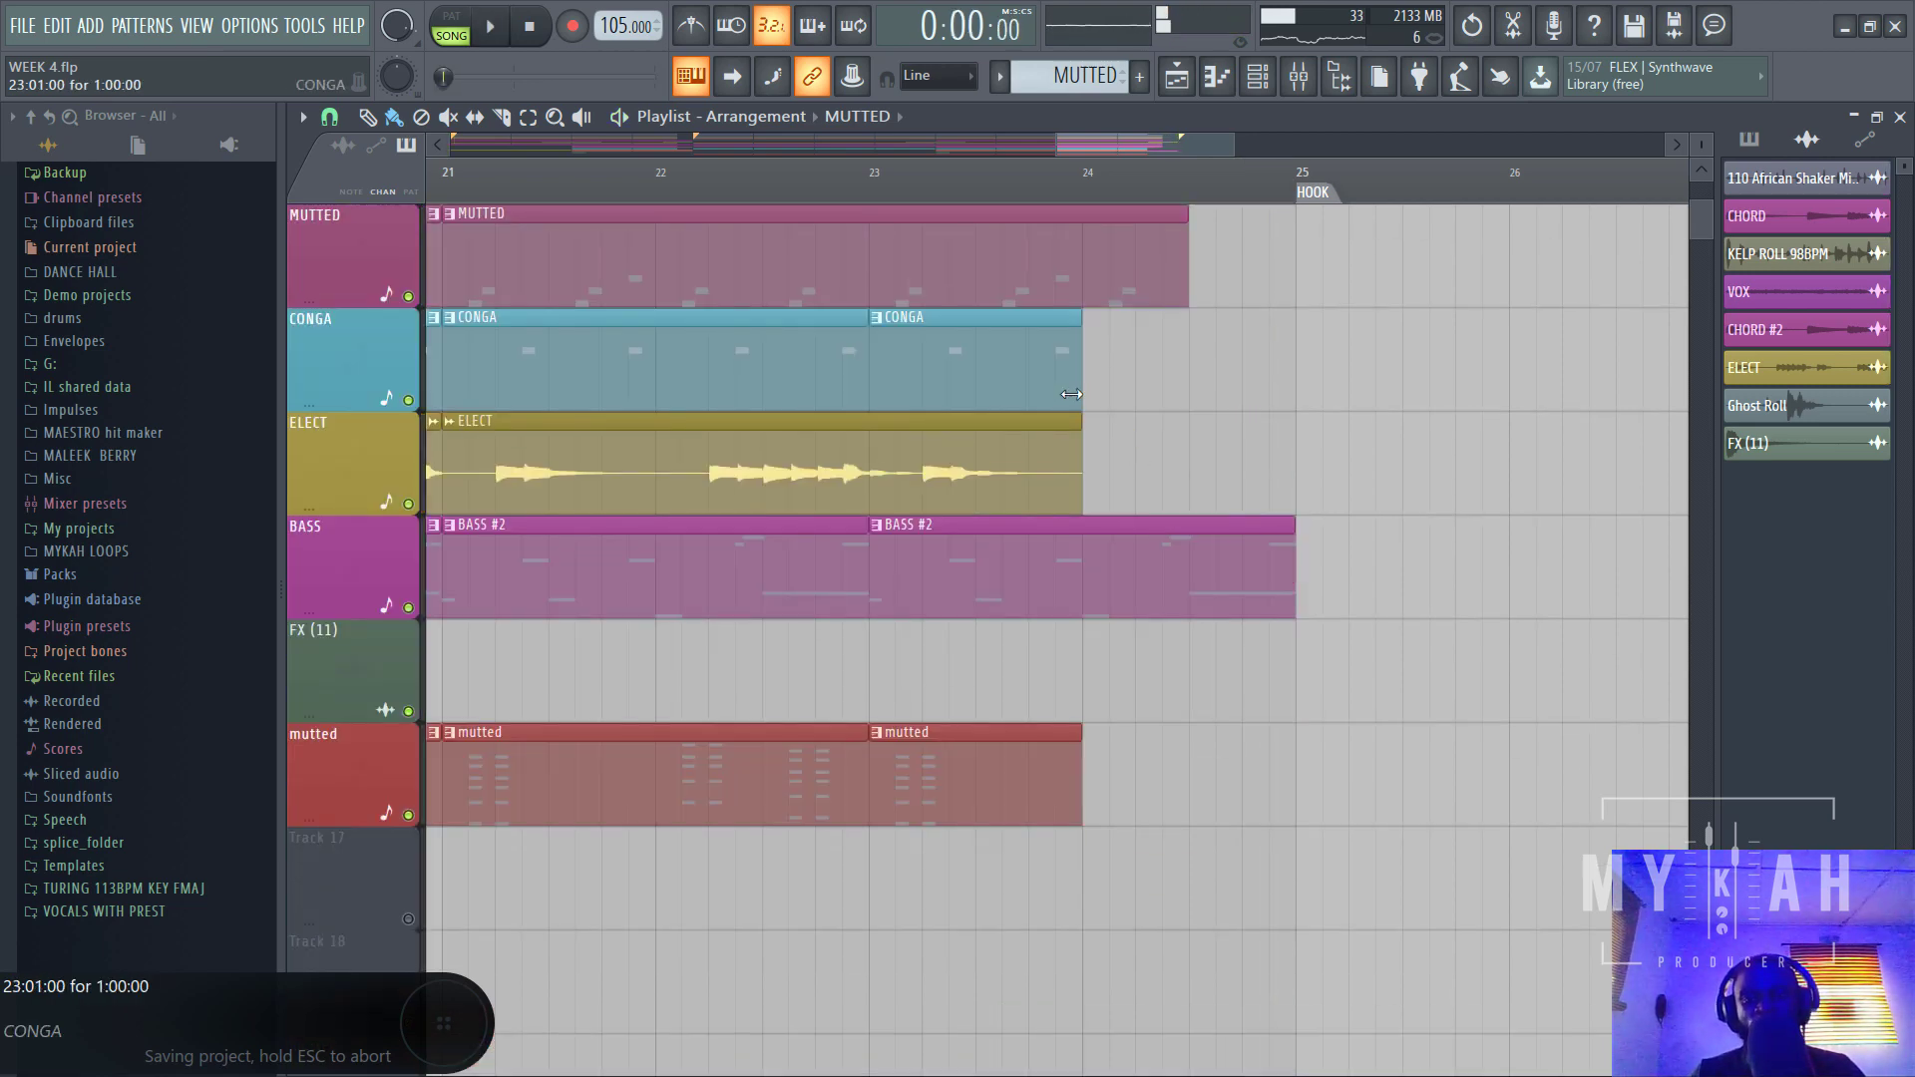
left_click_drag(1085, 399, 1188, 401)
left_click_drag(1084, 469, 1190, 484)
left_click_drag(1074, 771, 1188, 773)
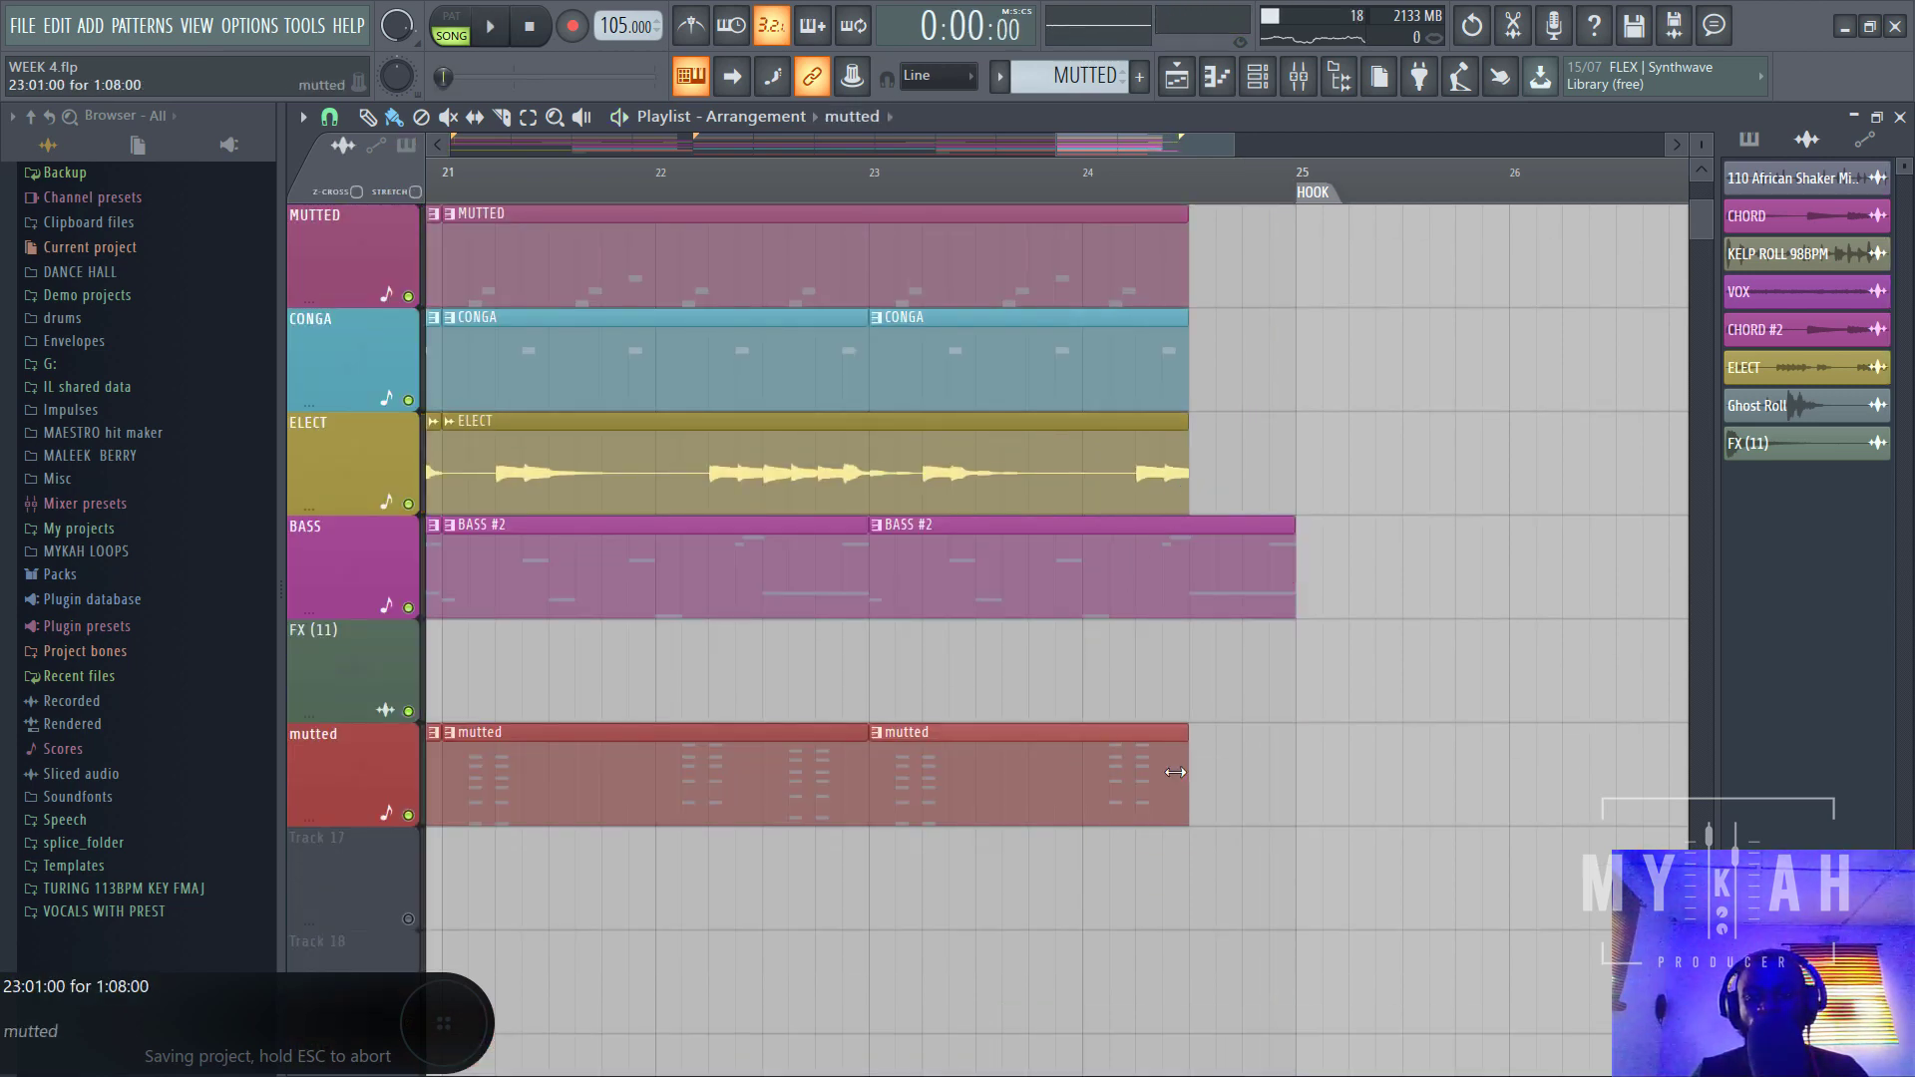
- Set the playlist snap back to Bar
scroll(1109, 206, "down", 5, "ctrl")
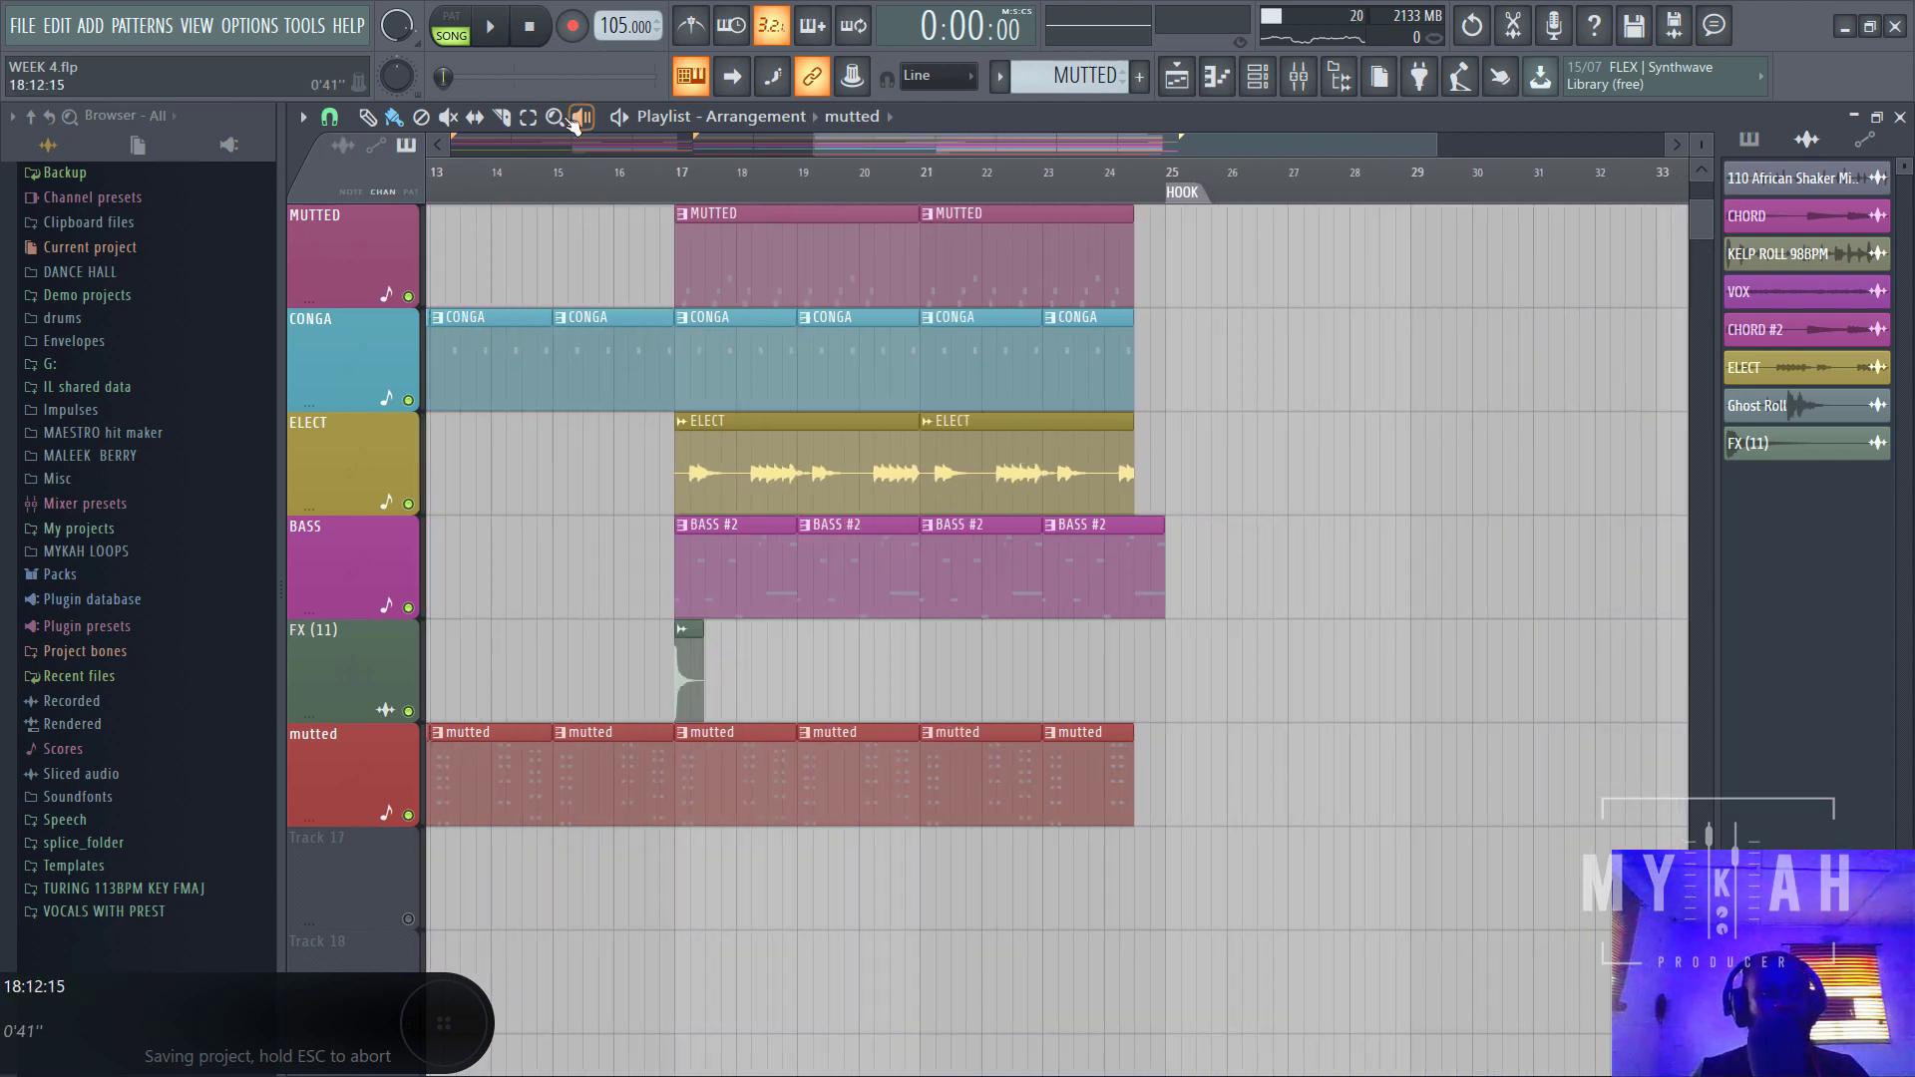
left_click(330, 117)
left_click(373, 467)
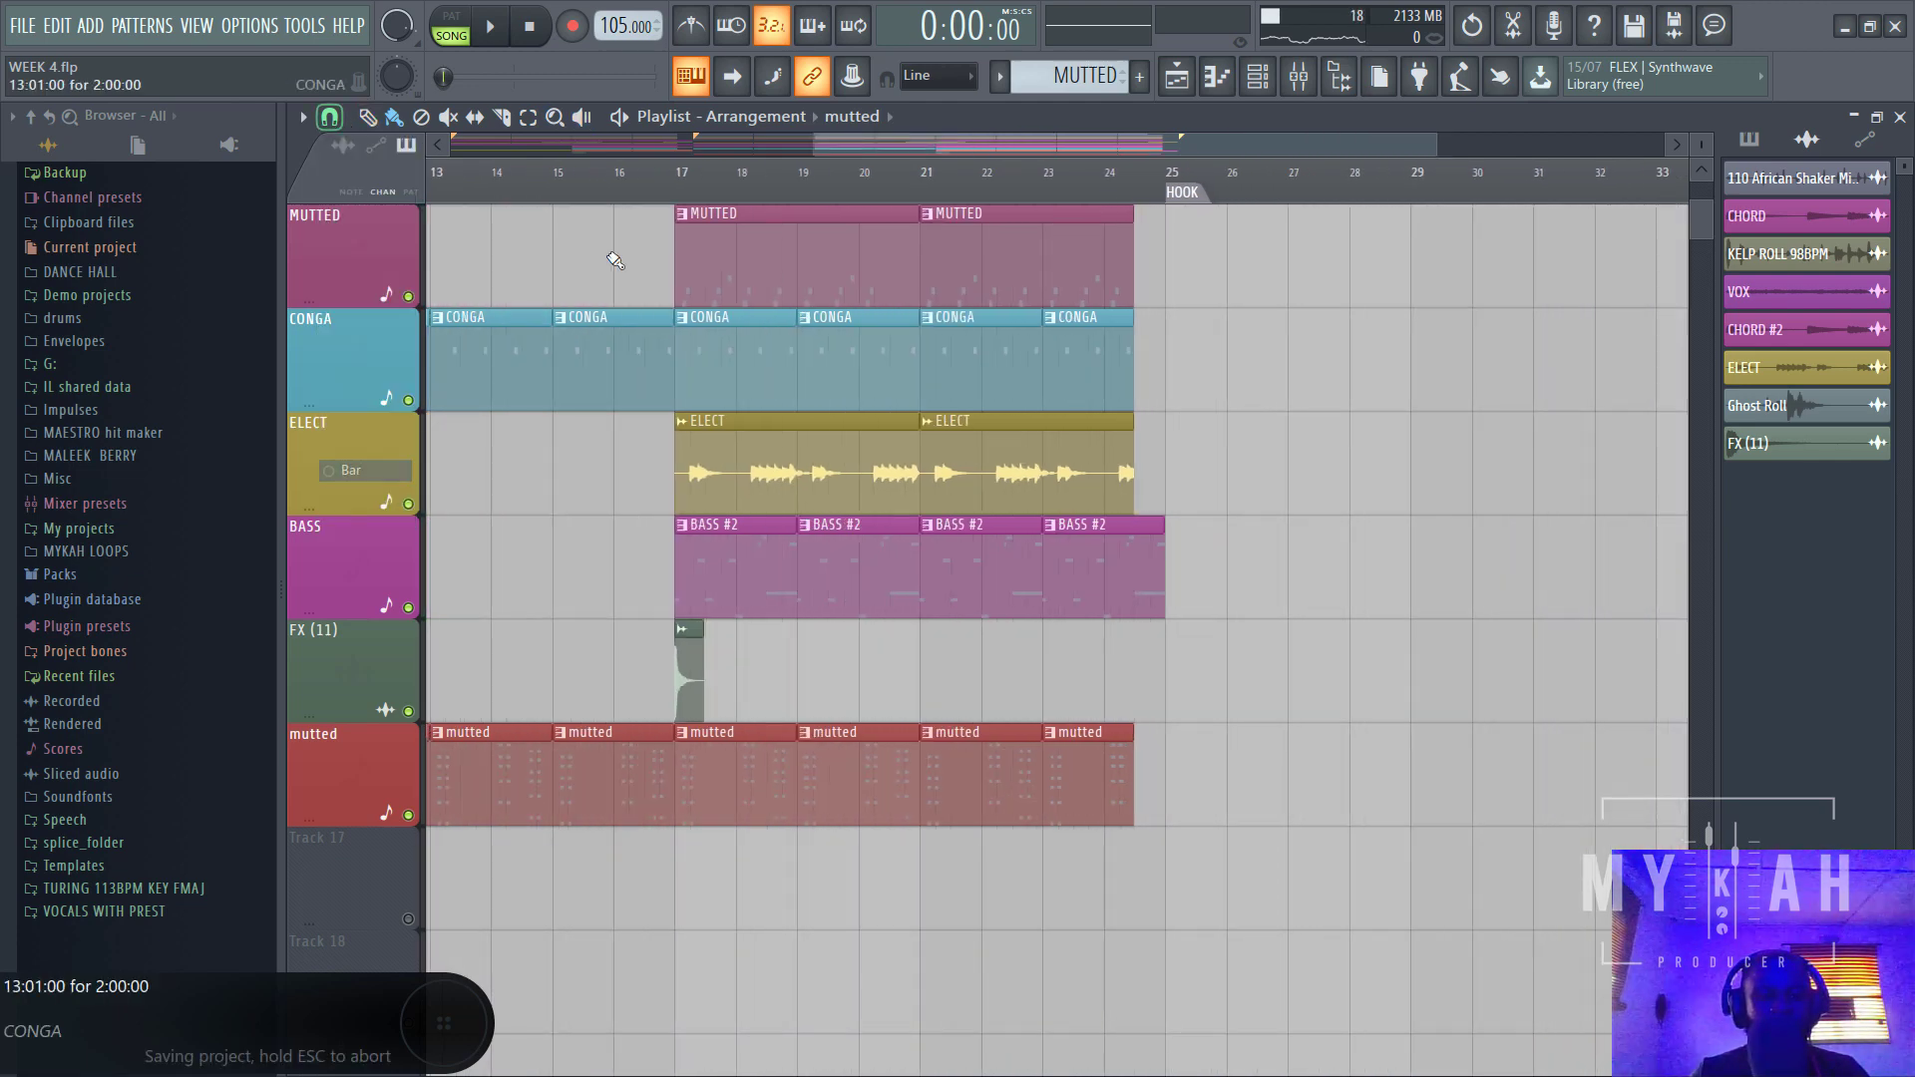
- Play back the verse from bar 9 and review the arrangement of all tracks up to the HOOK marker
left_click_drag(814, 146, 623, 200)
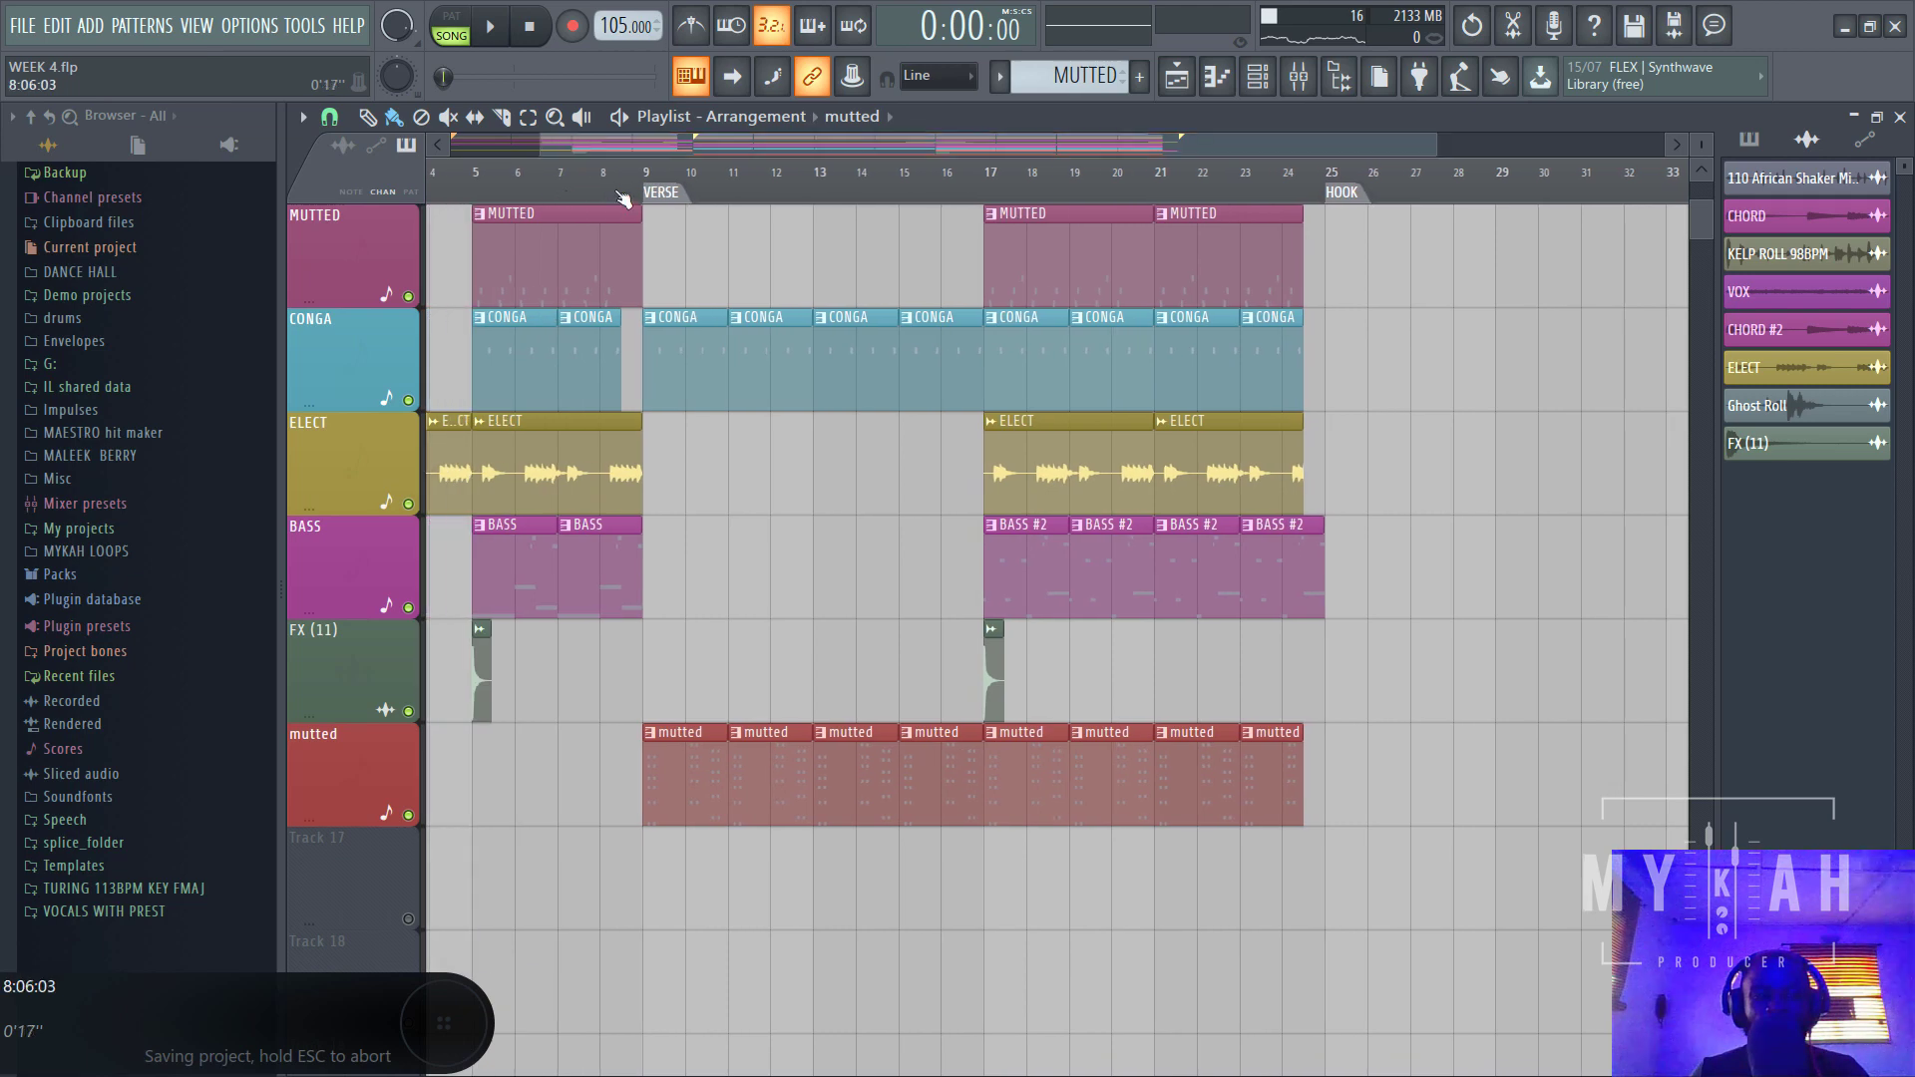
key("space")
key("F6")
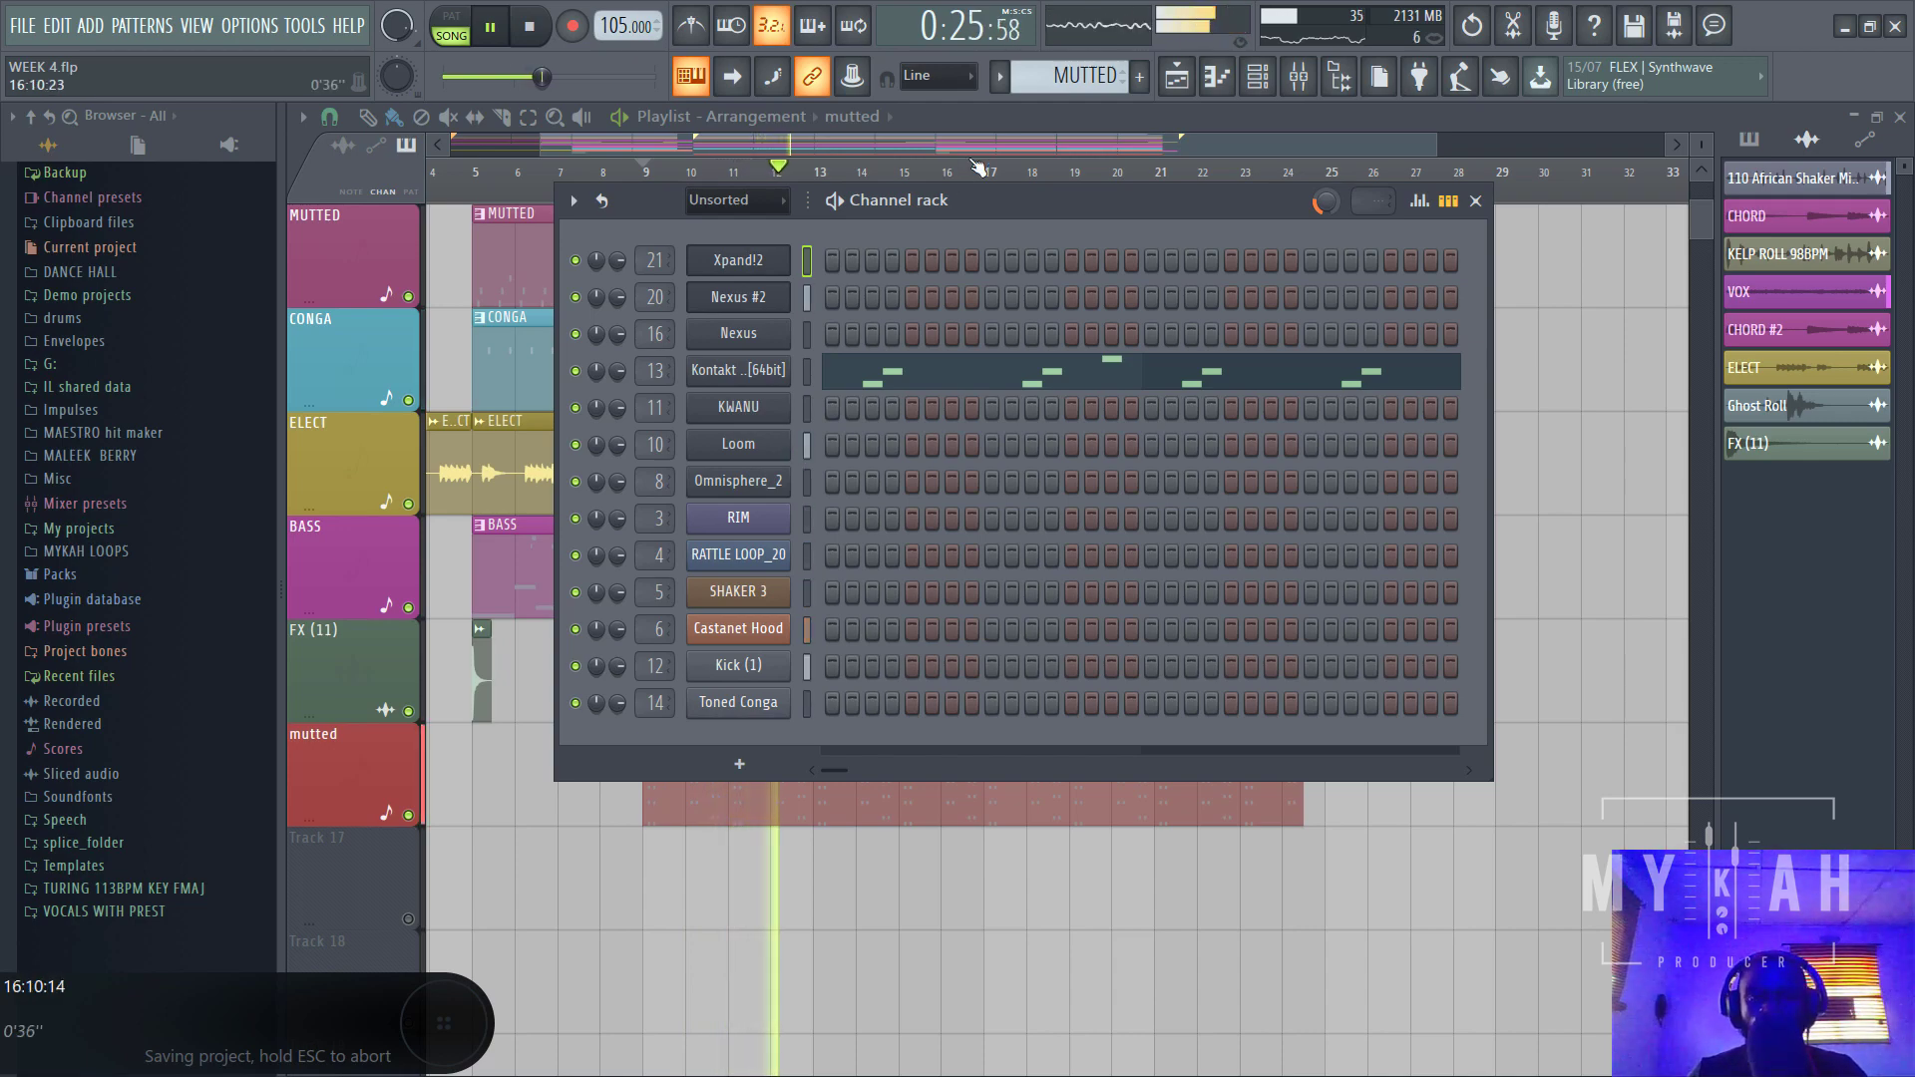
key("F6")
scroll(1068, 247, "up", 10)
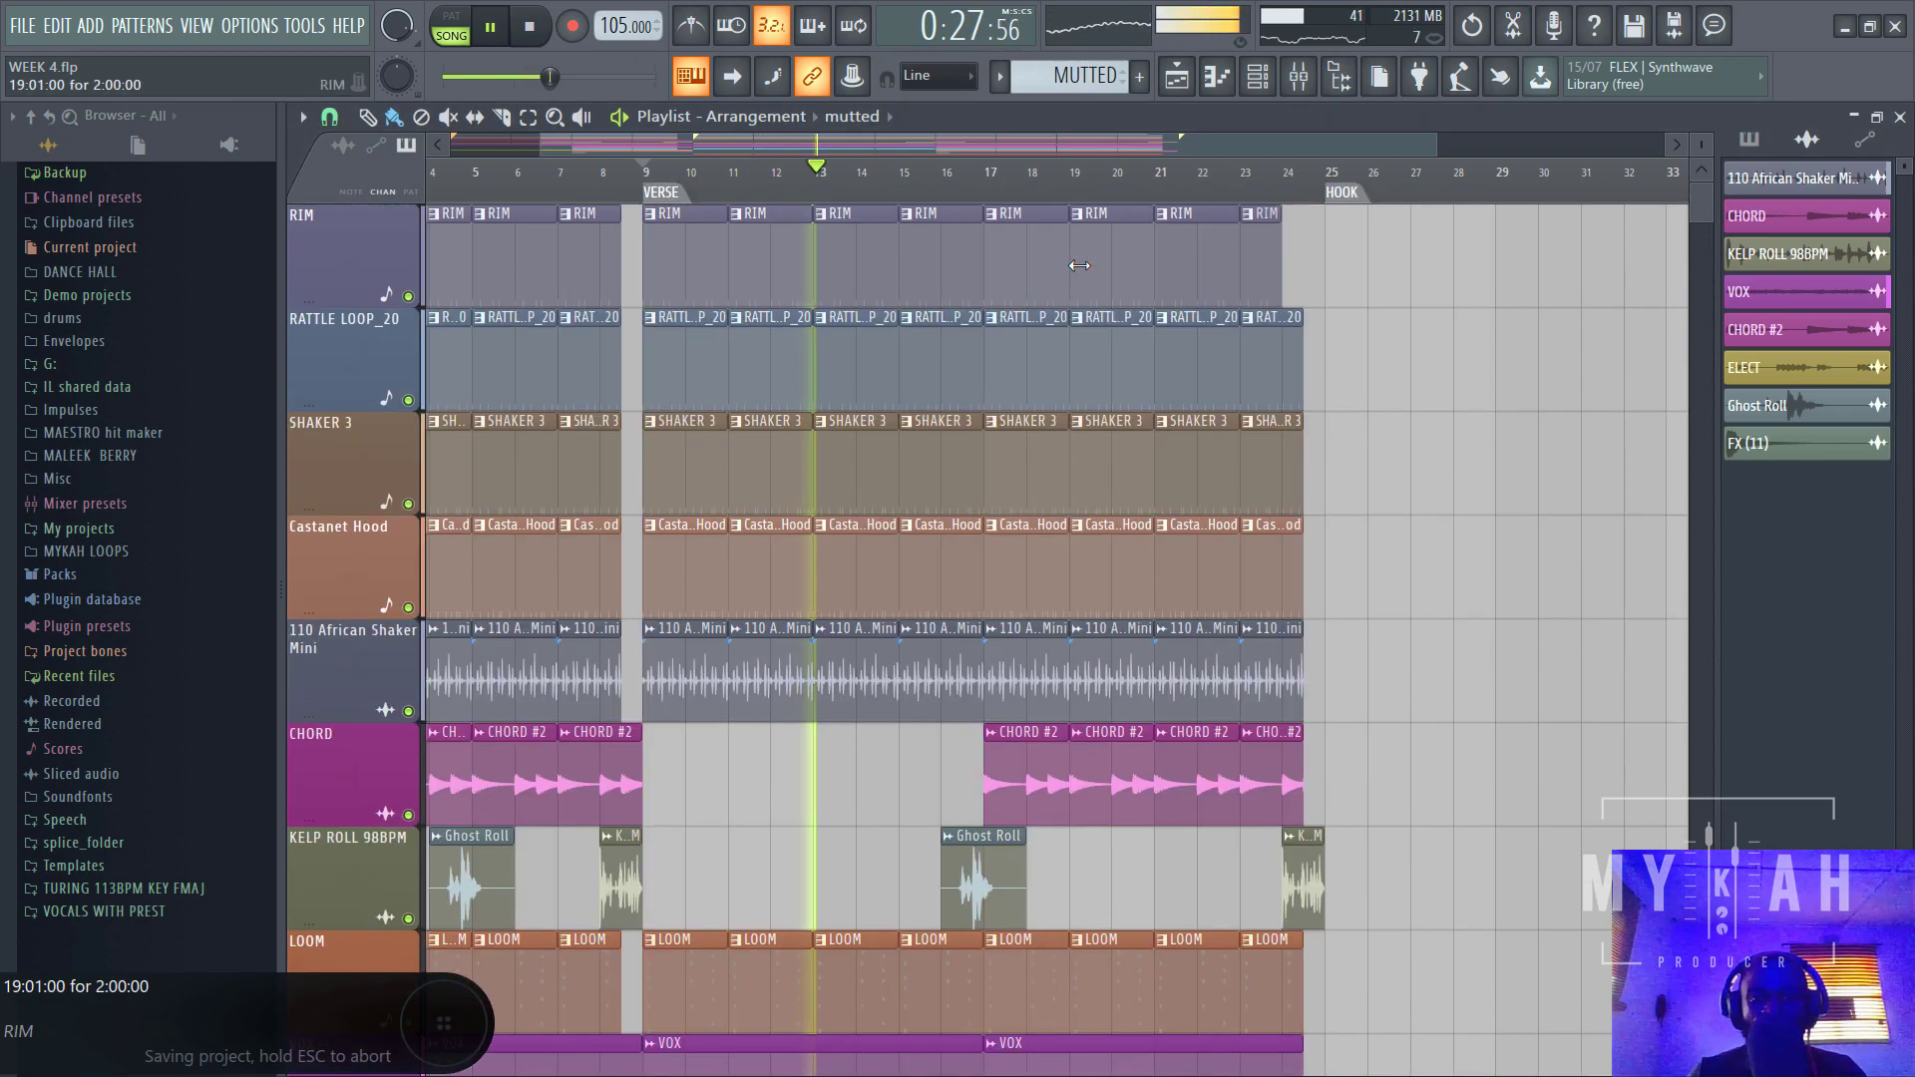
scroll(1362, 199, "down", 3)
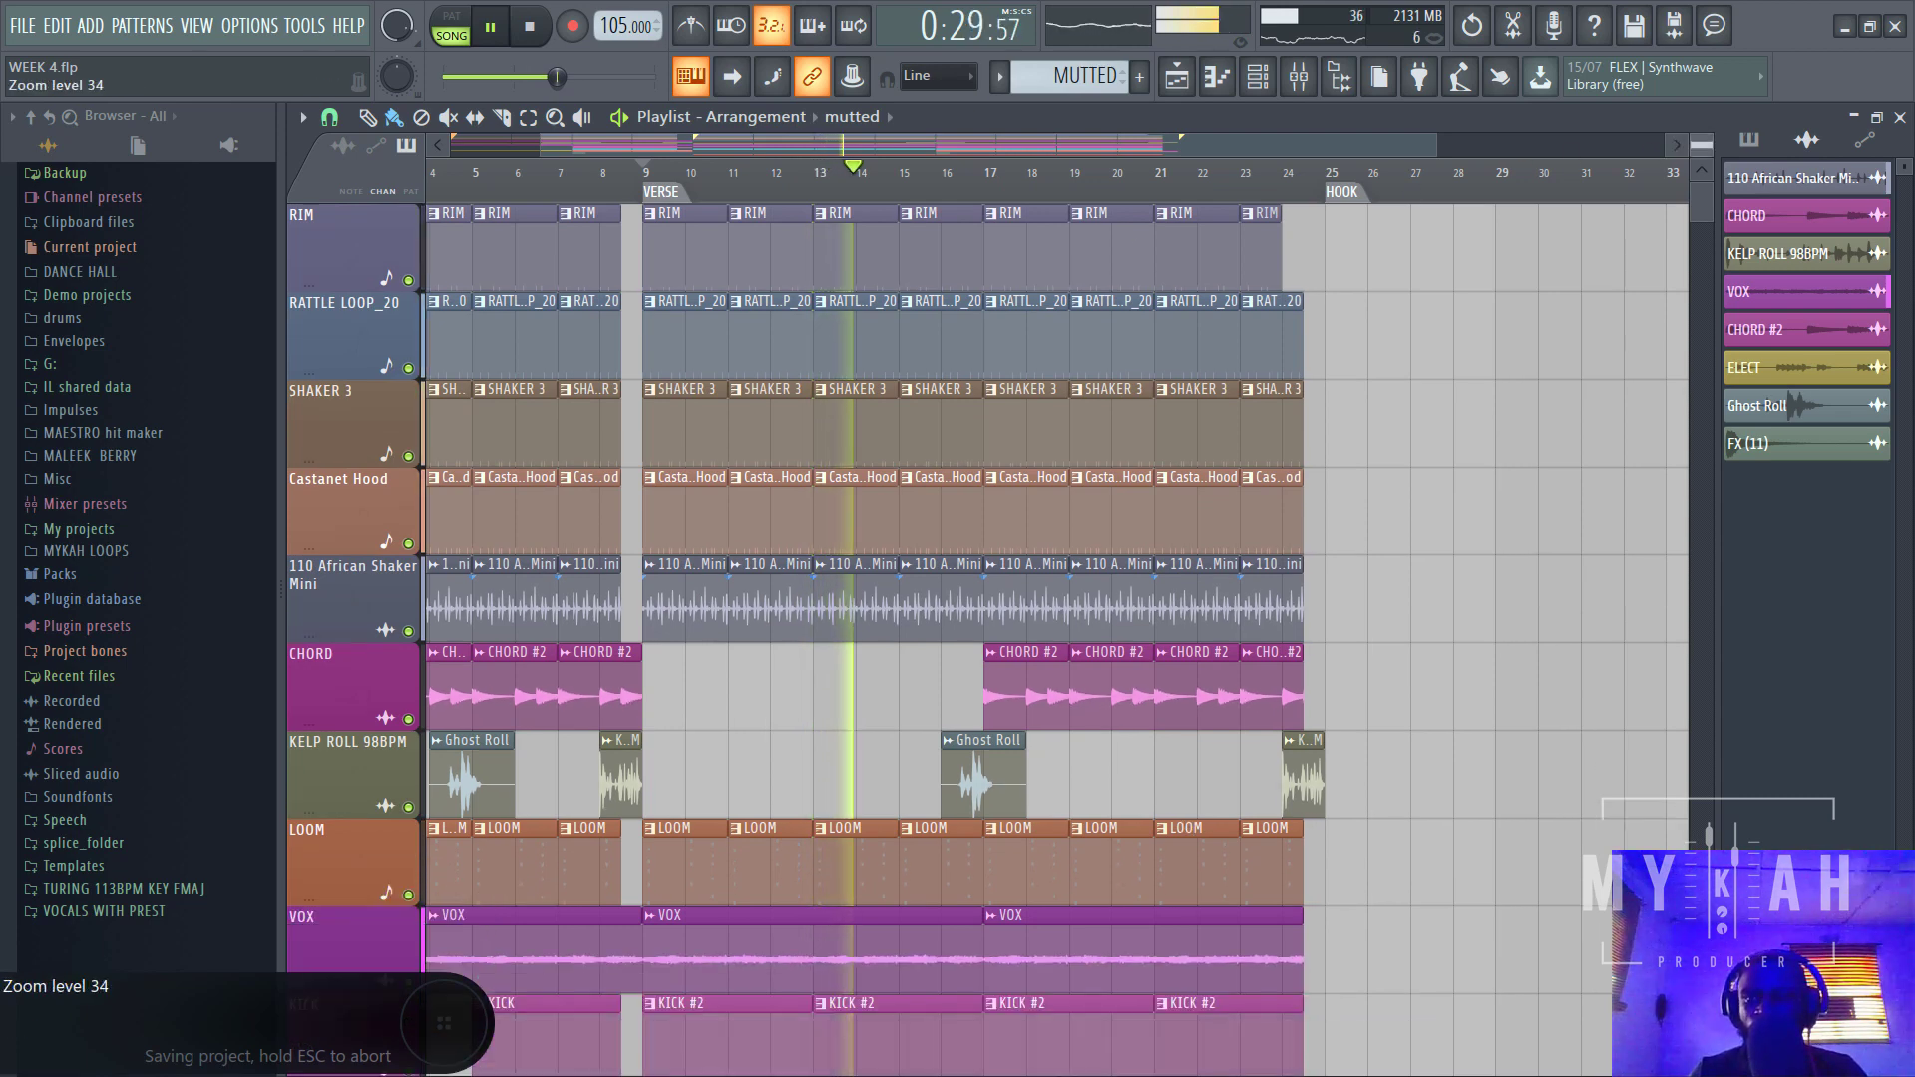
scroll(988, 638, "down", 5)
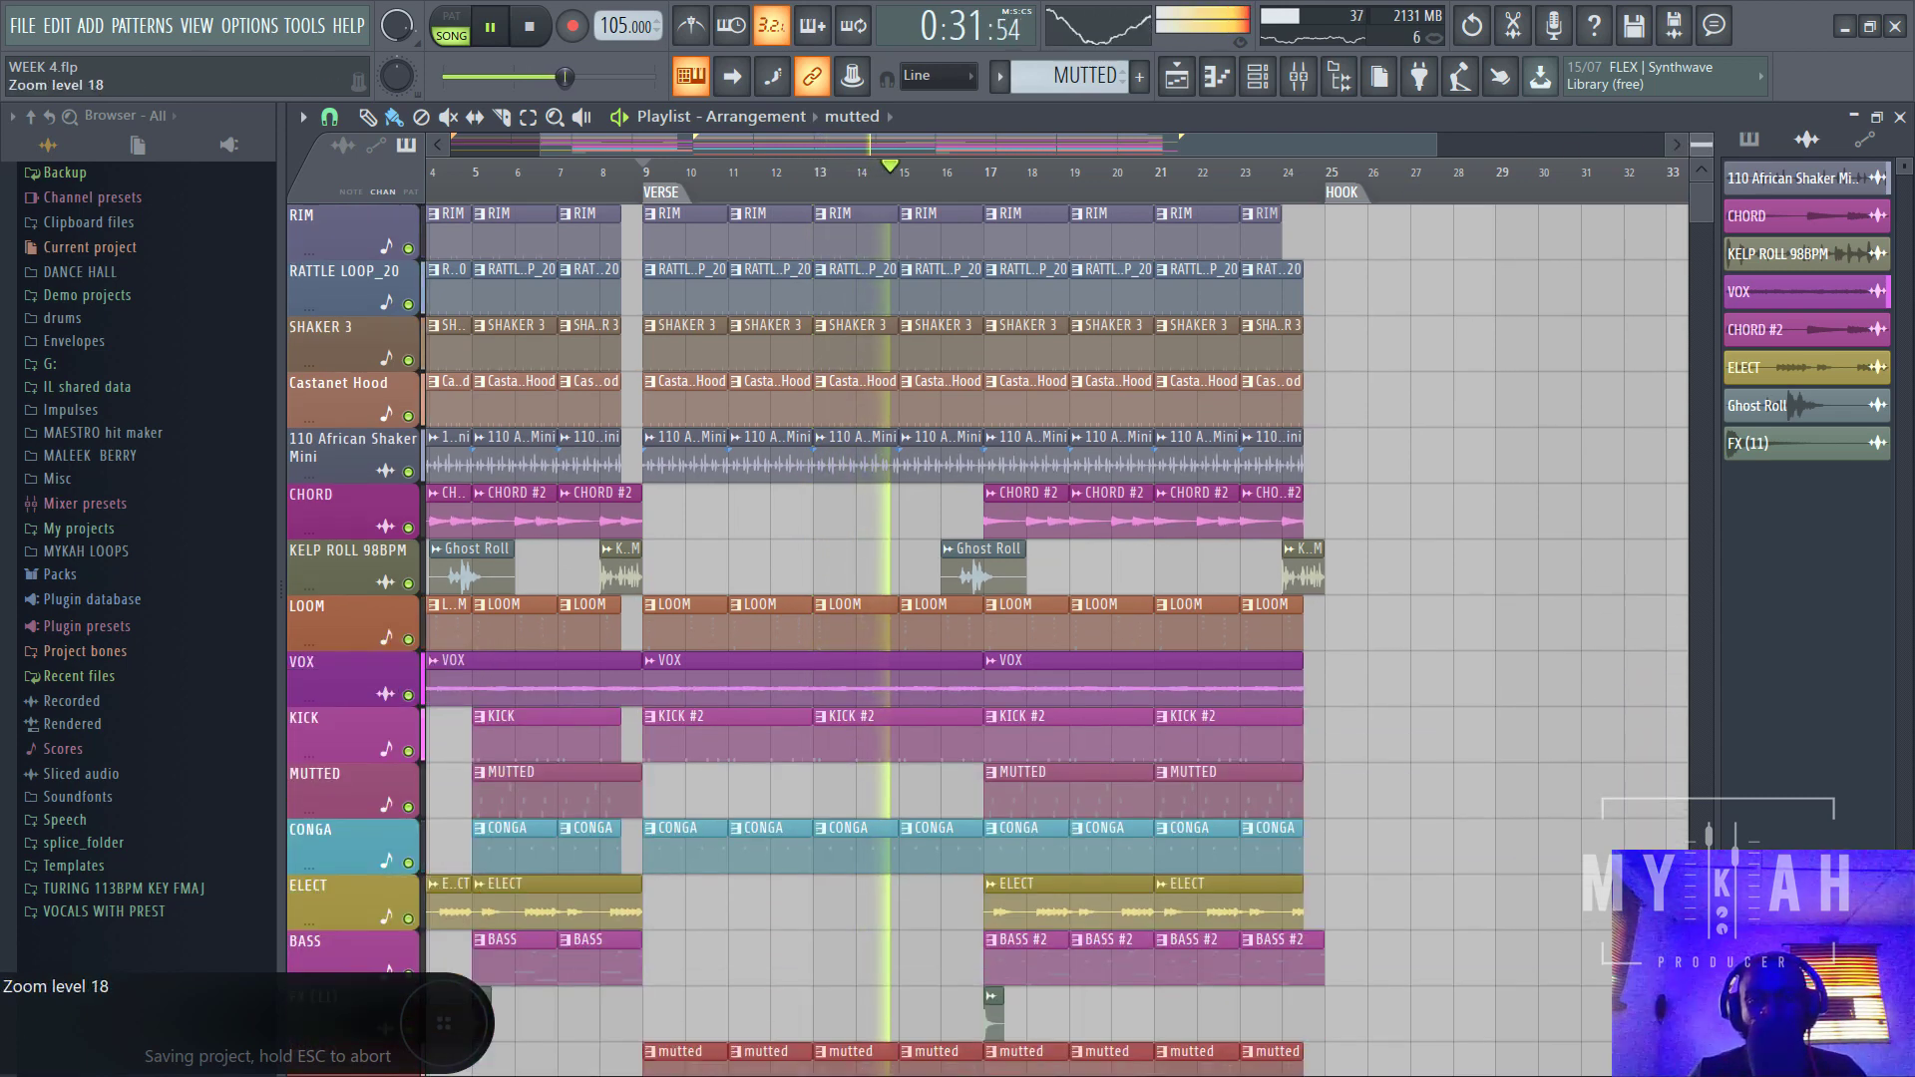
scroll(1025, 209, "down", 1)
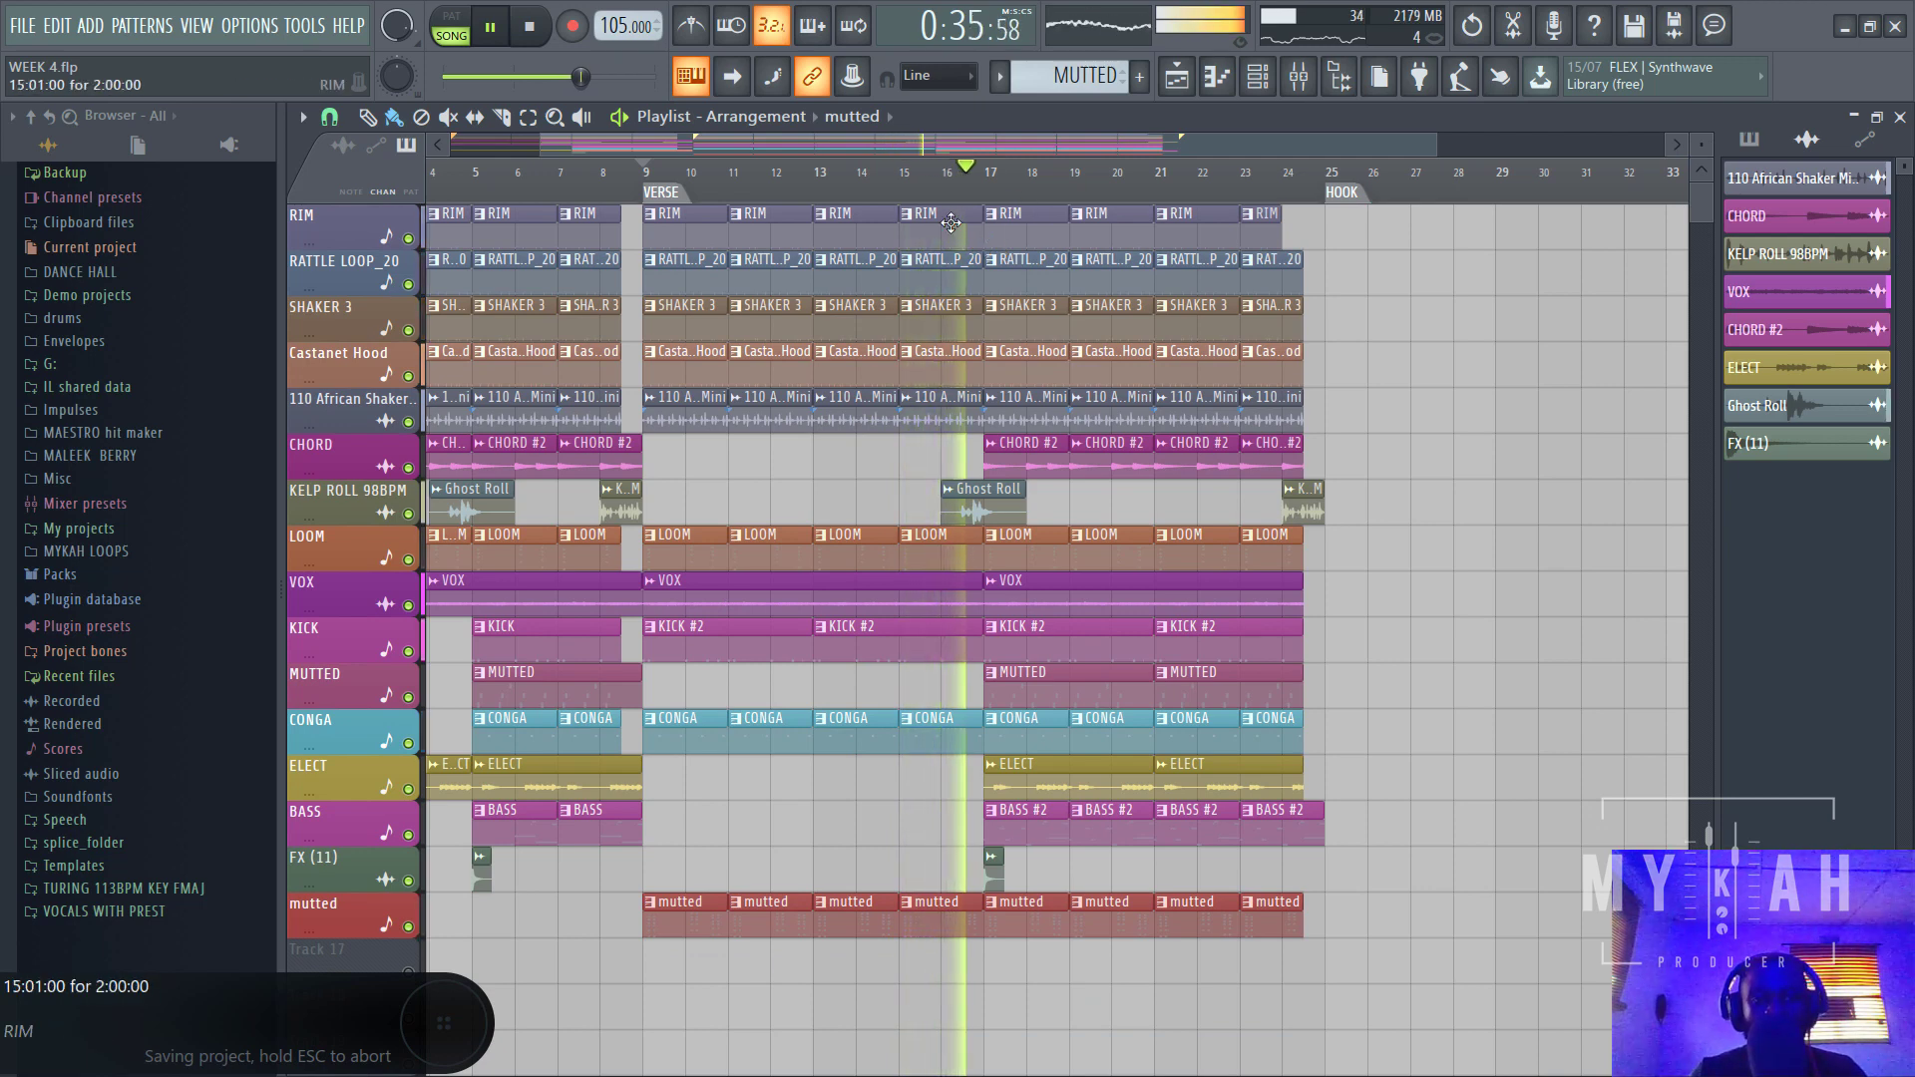
scroll(957, 180, "down", 3)
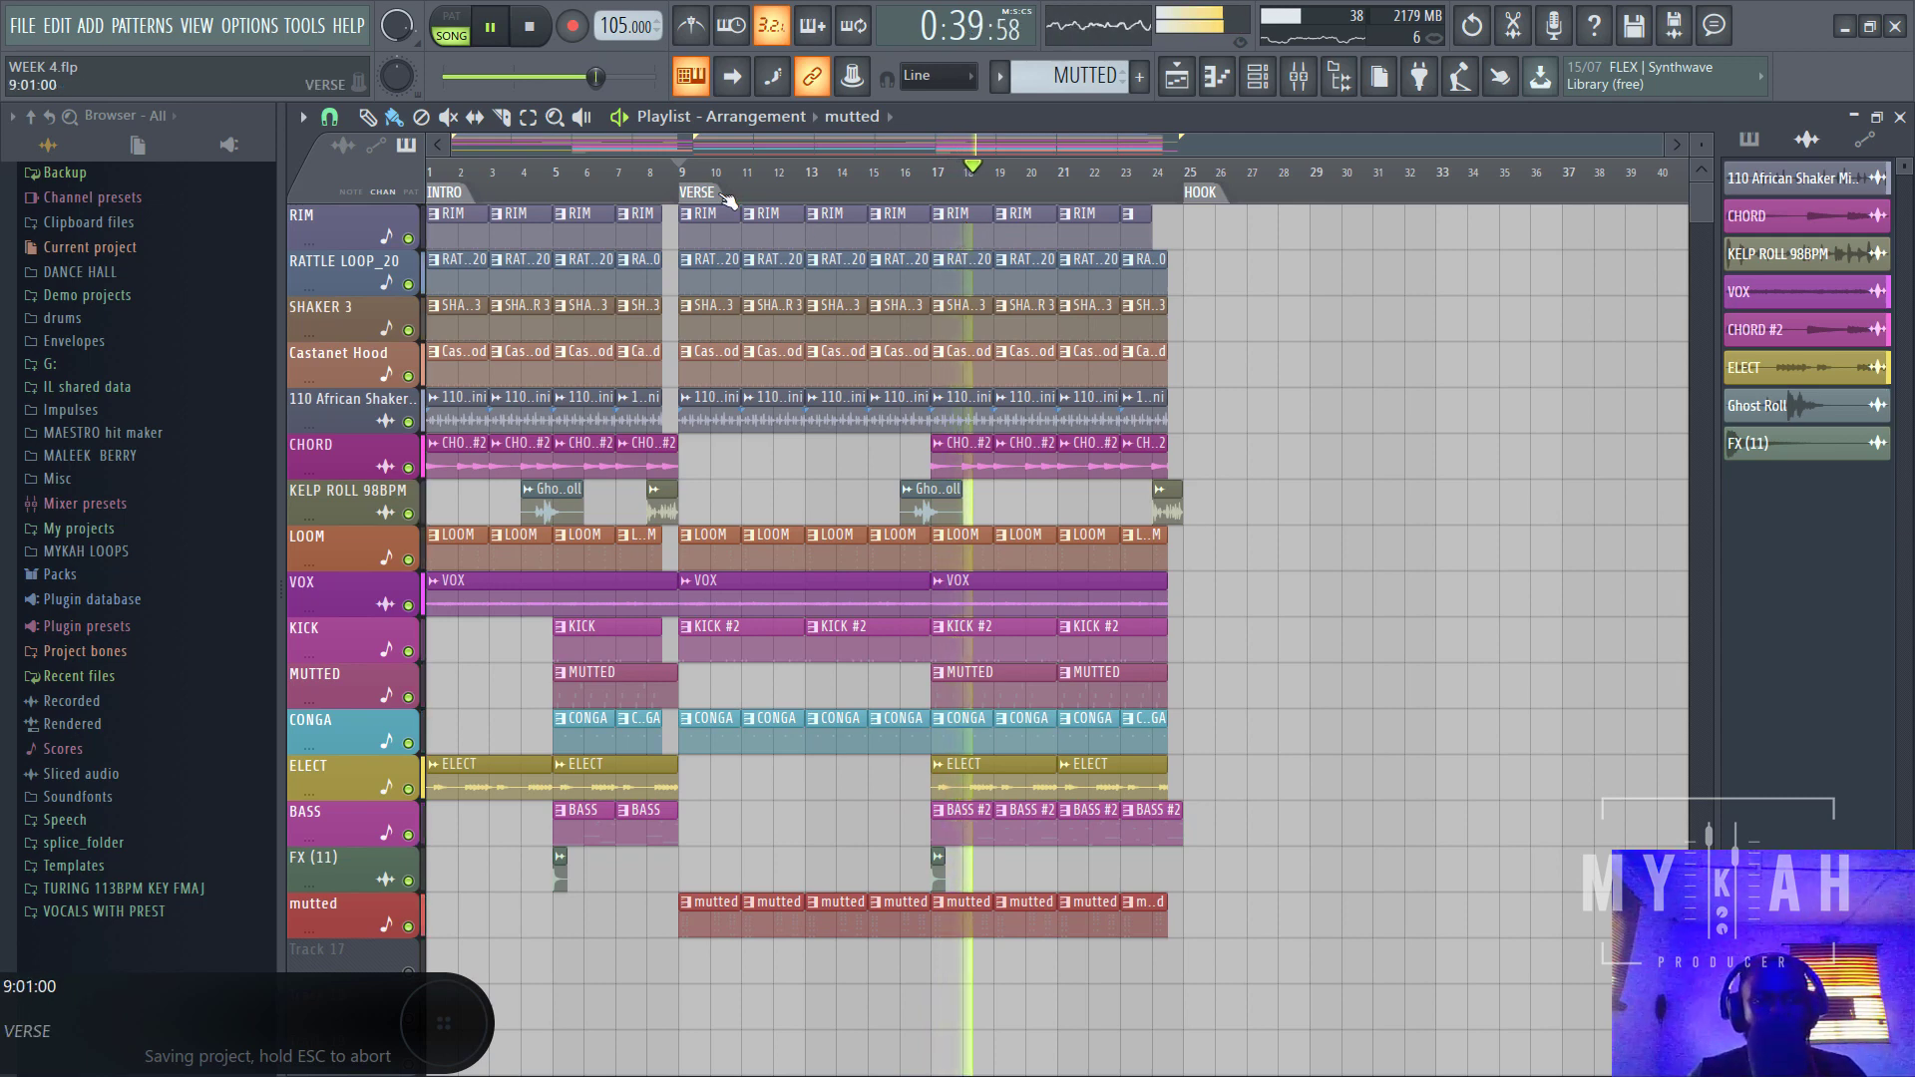
- Stop playback, copy the verse clips of bars 17 to 20 except Ghost Roll to the HOOK marker at bar 25, and delete the copied VOX clip
key("space")
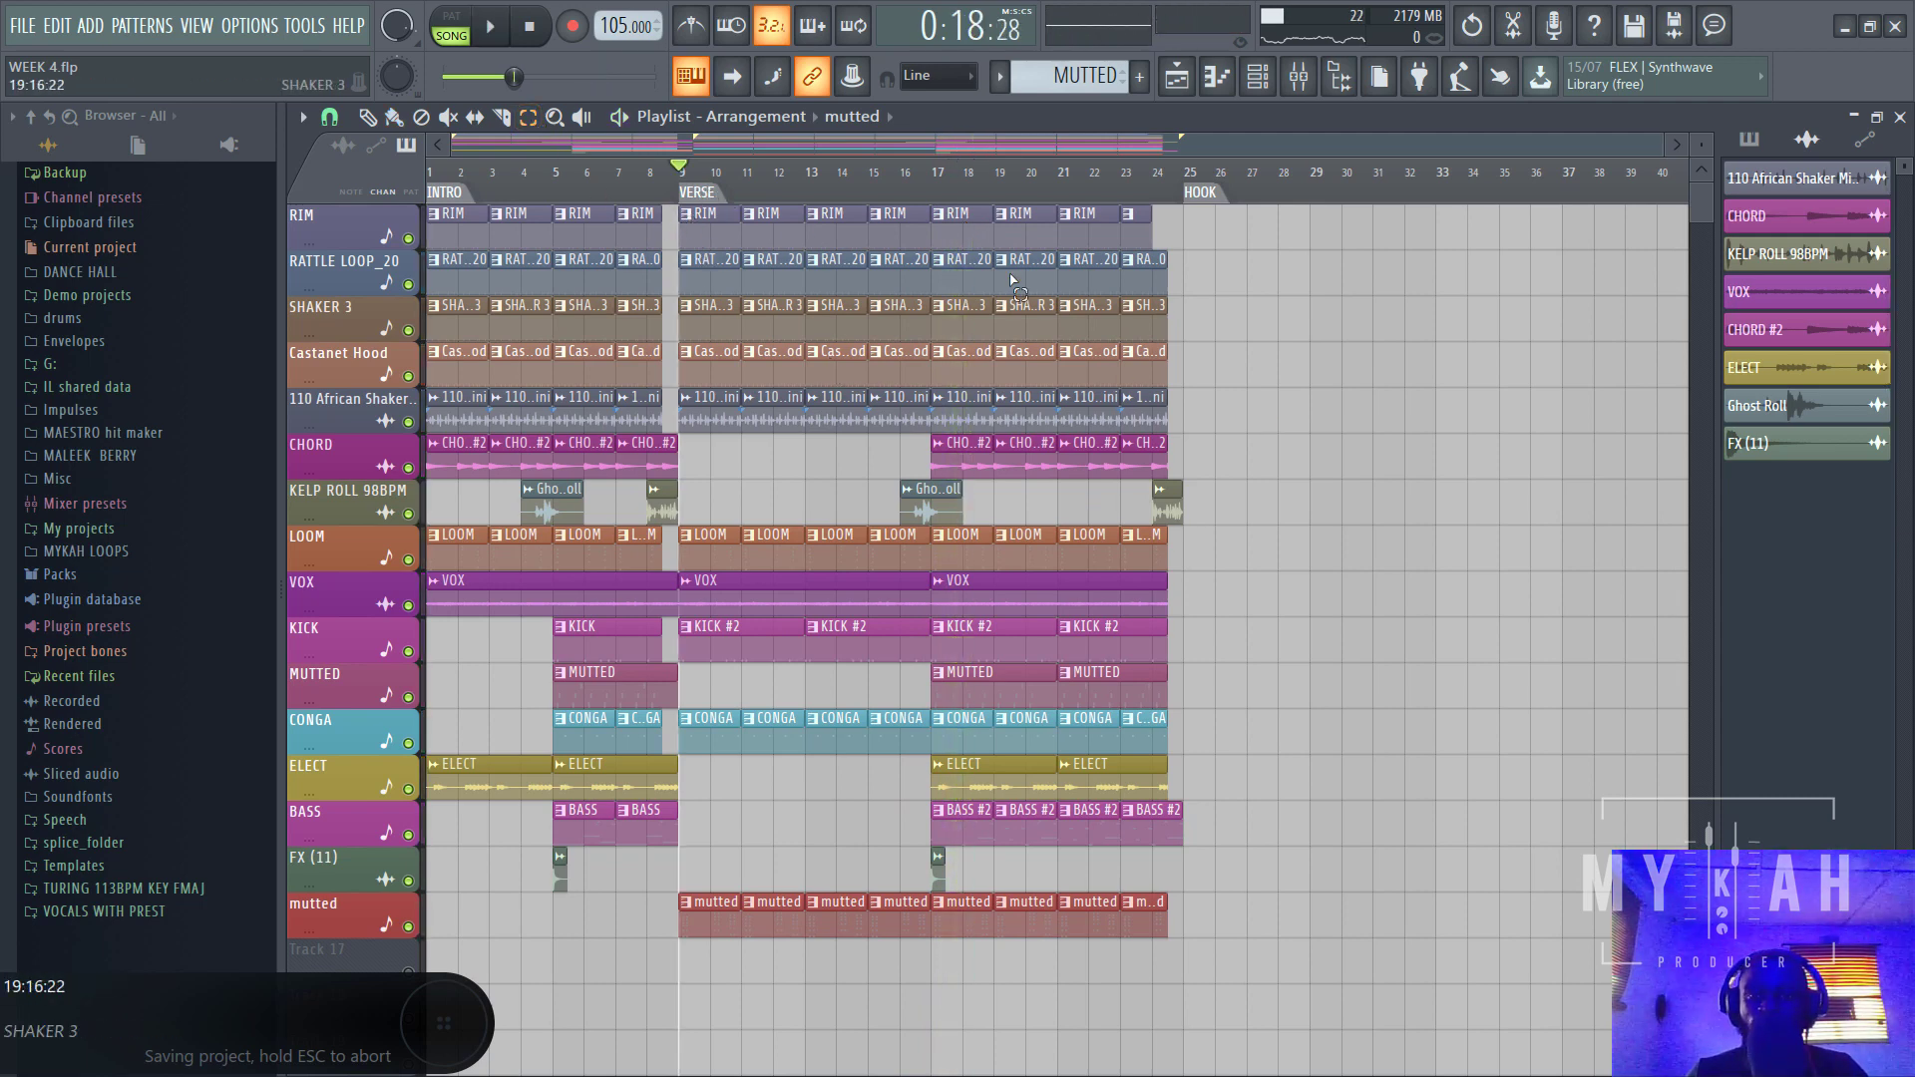
left_click_drag(950, 242, 1055, 938)
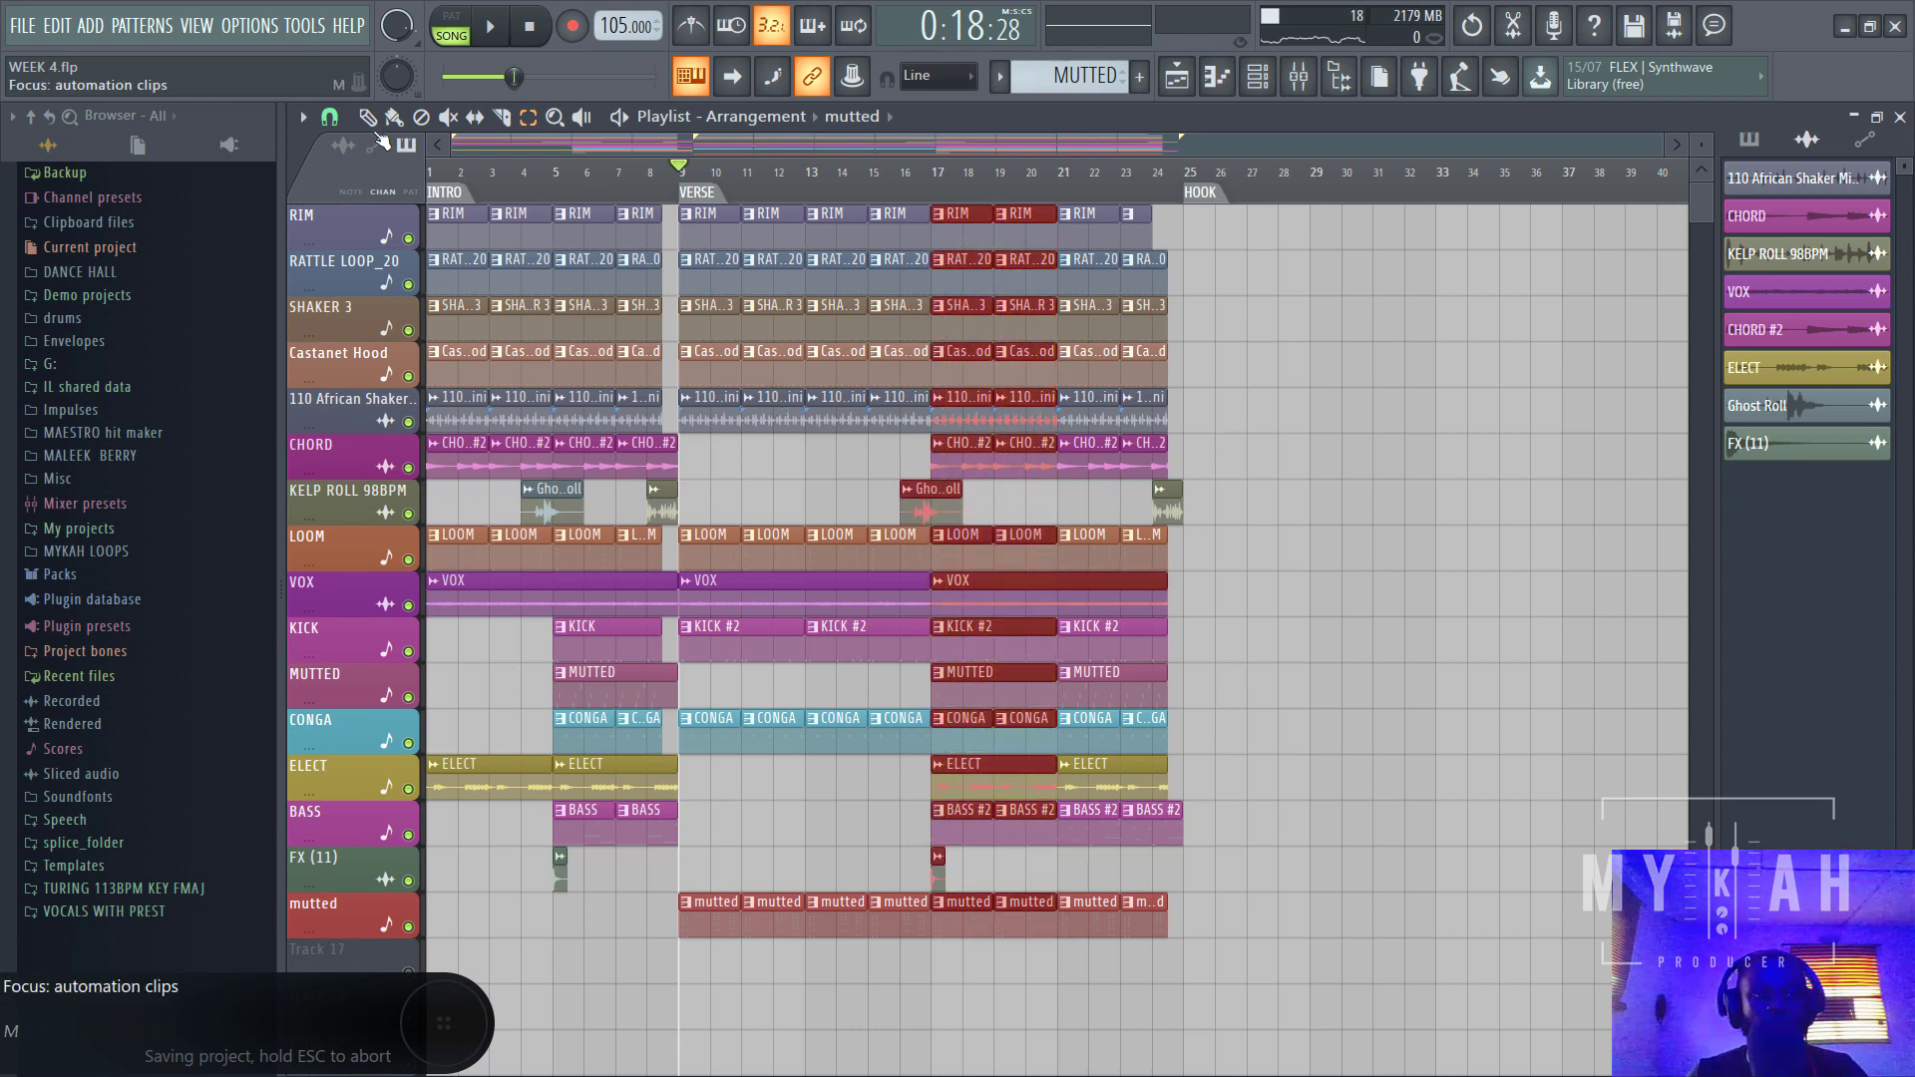
left_click_drag(926, 496, 1221, 470)
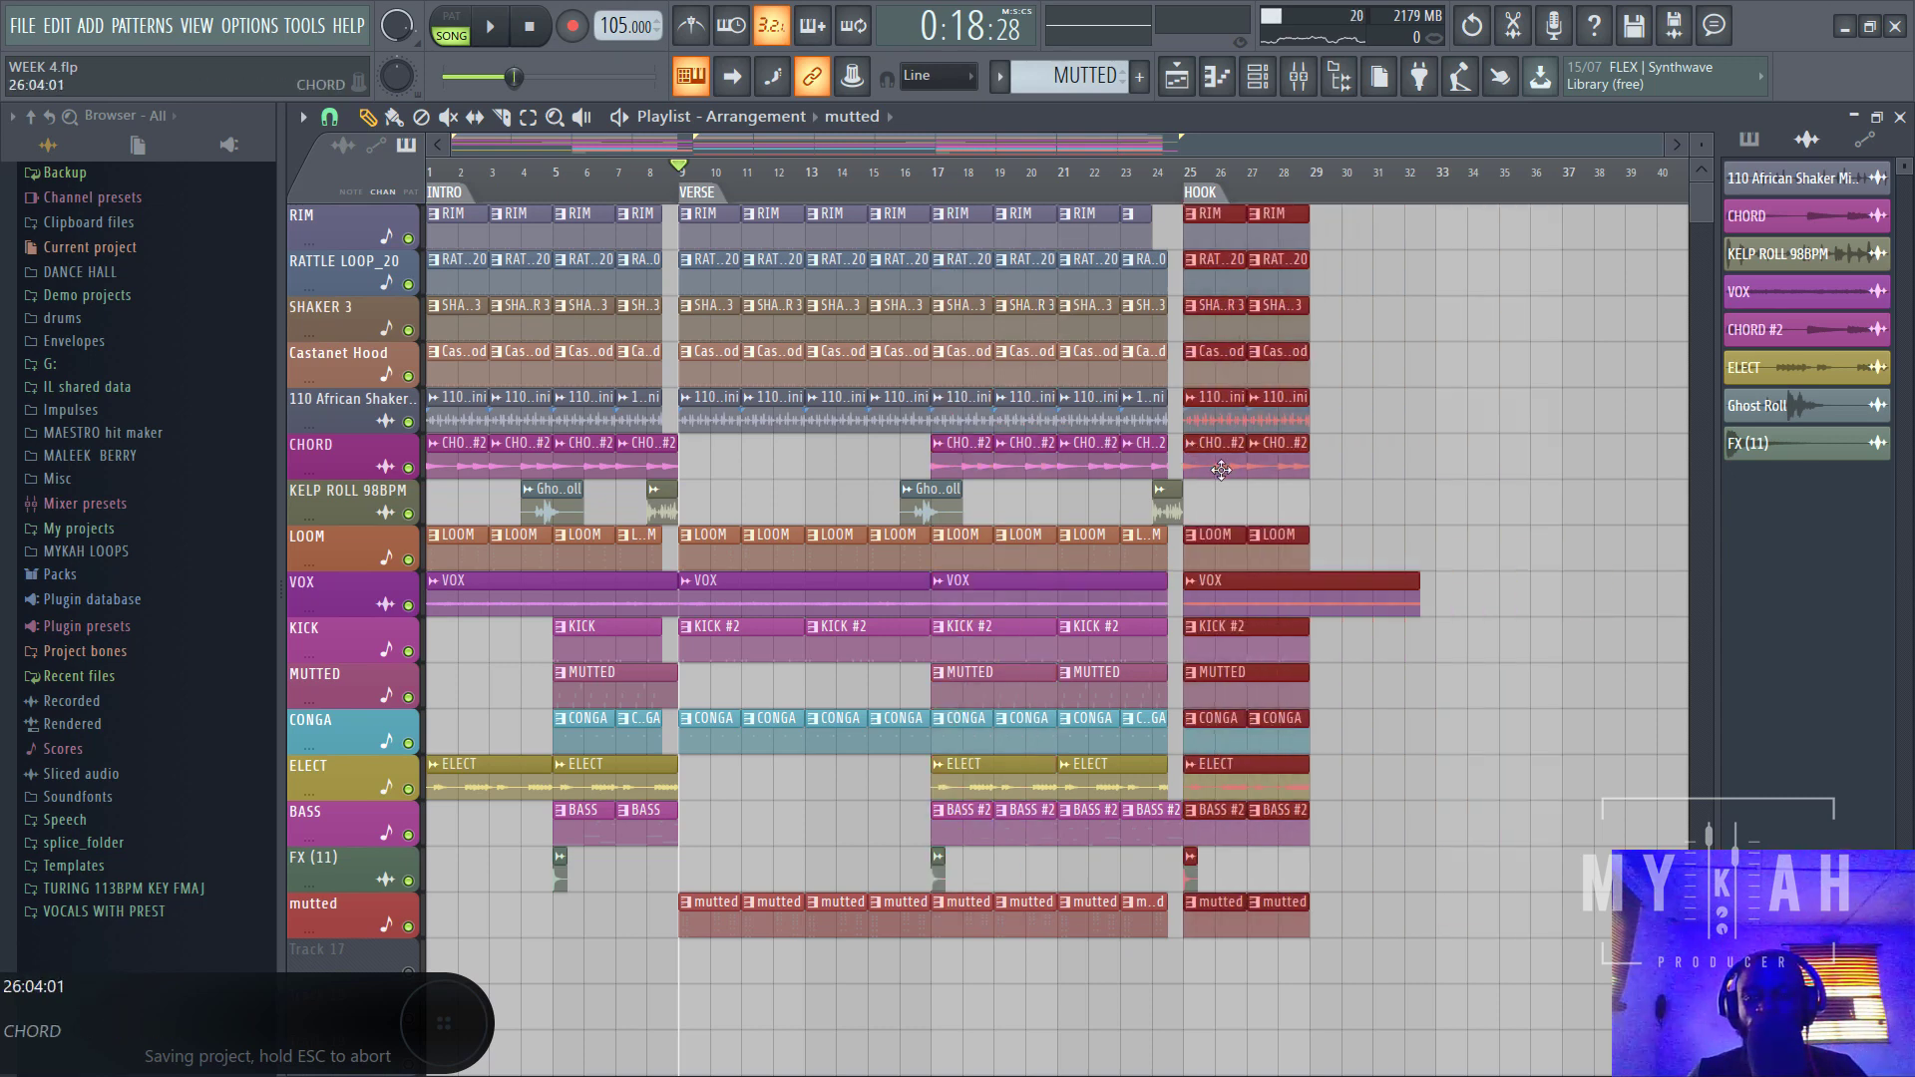
right_click(1407, 593)
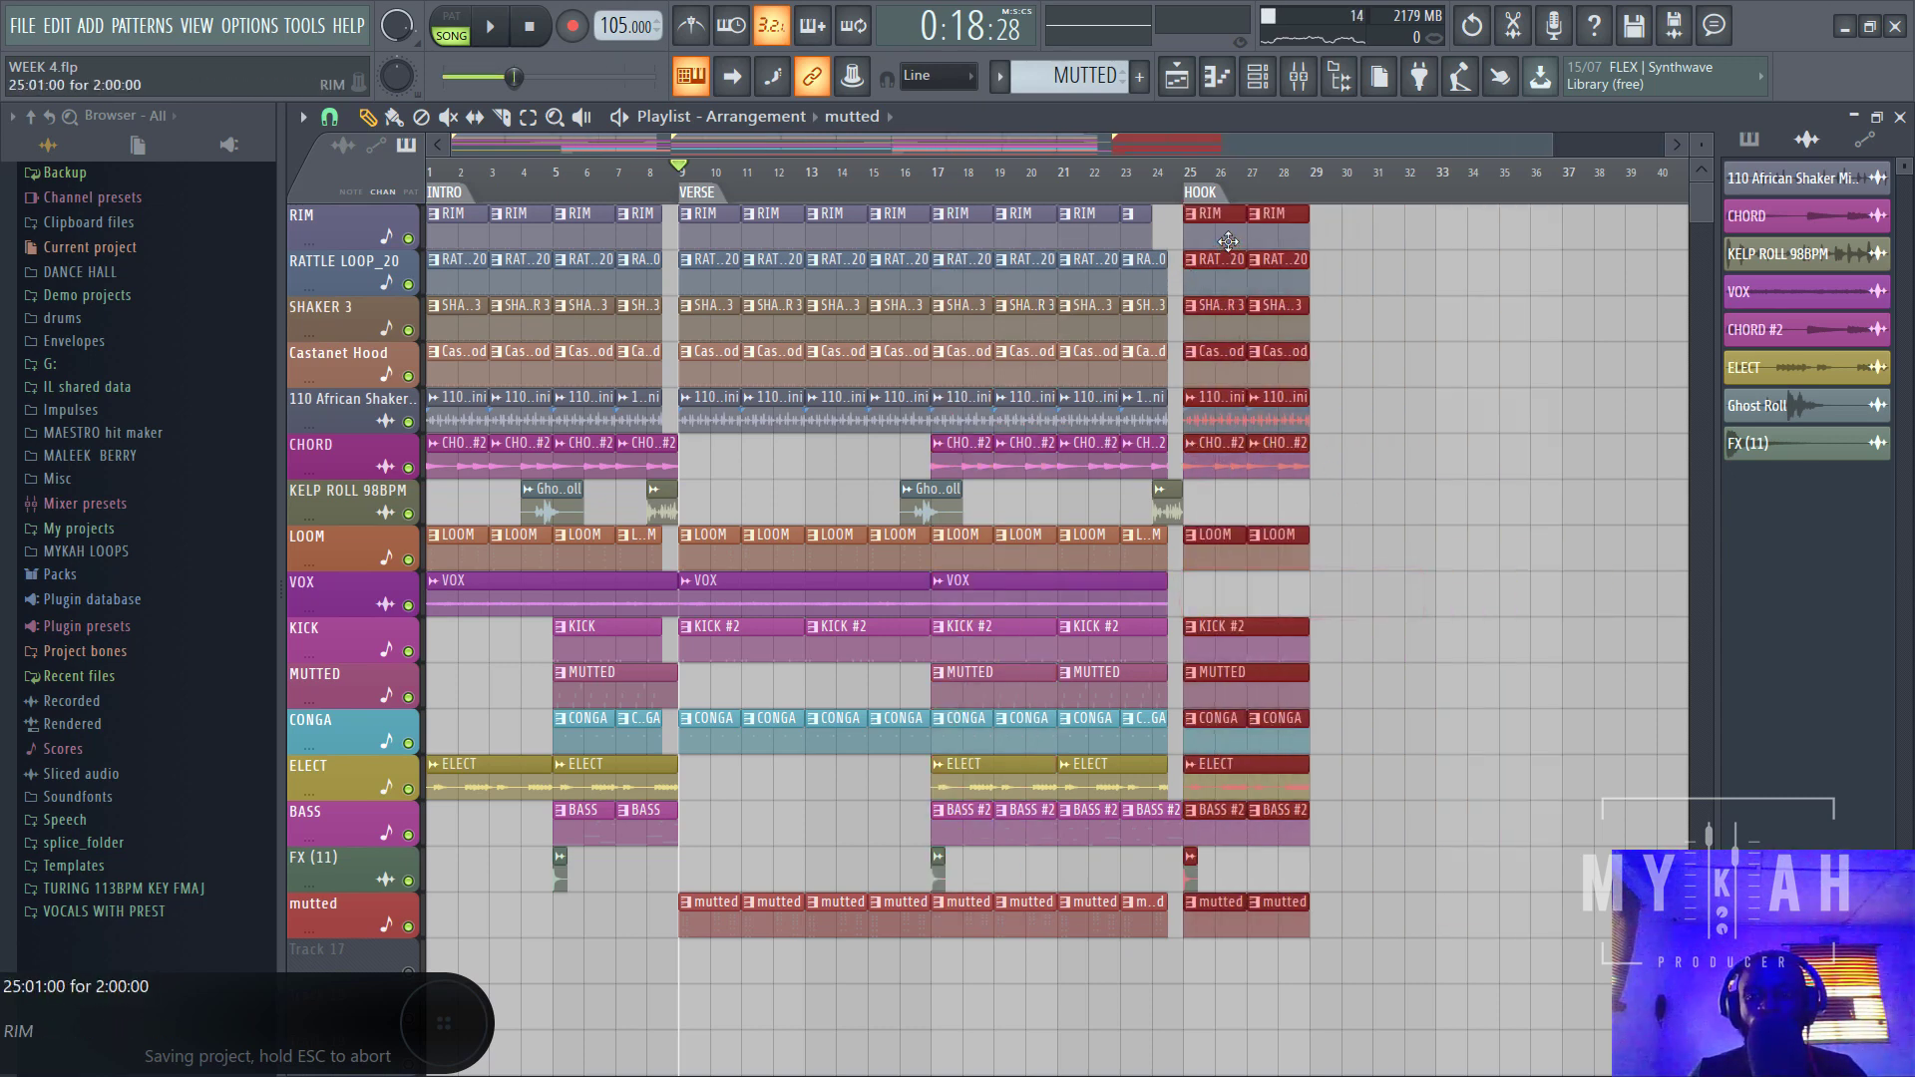
- Repeat the four-bar hook block back to back until the copies reach the end of bar 44
left_click_drag(1228, 241, 1532, 237)
scroll(1173, 188, "down", 2)
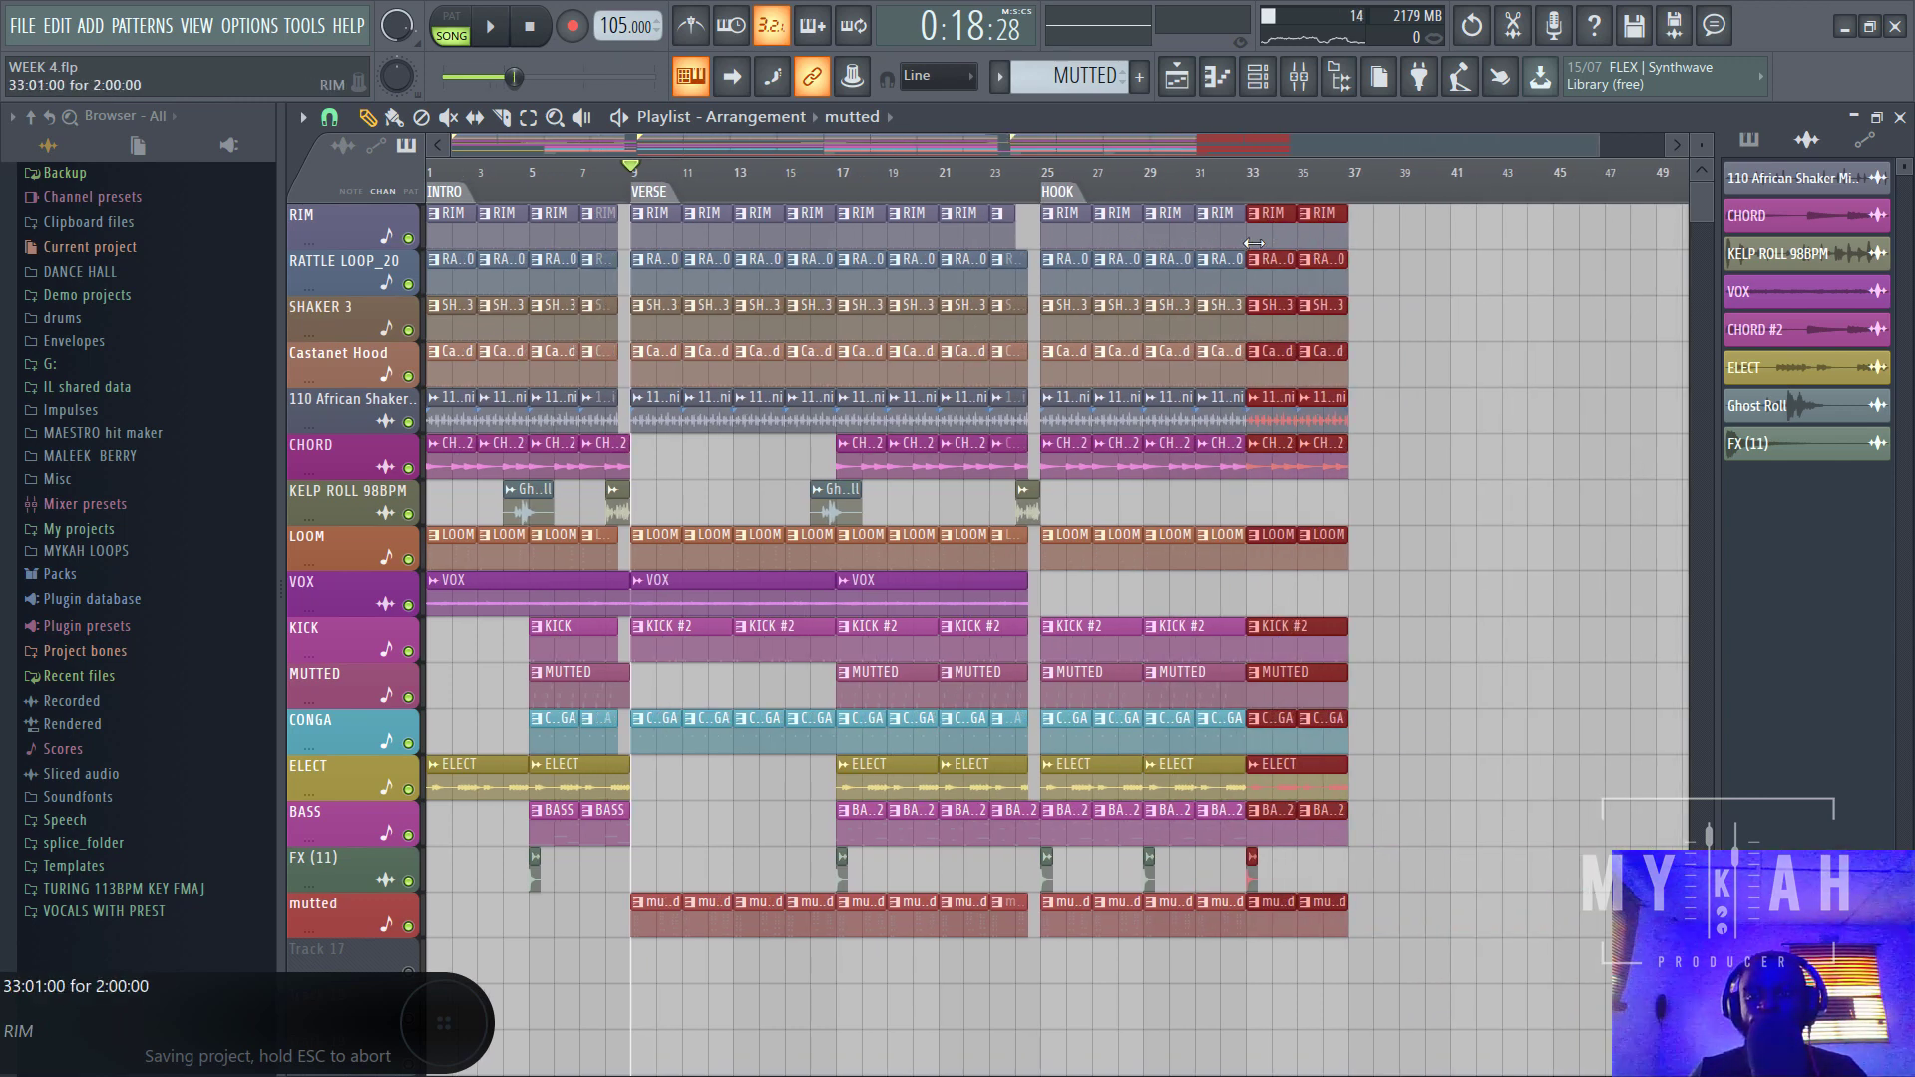
key("ctrl+b")
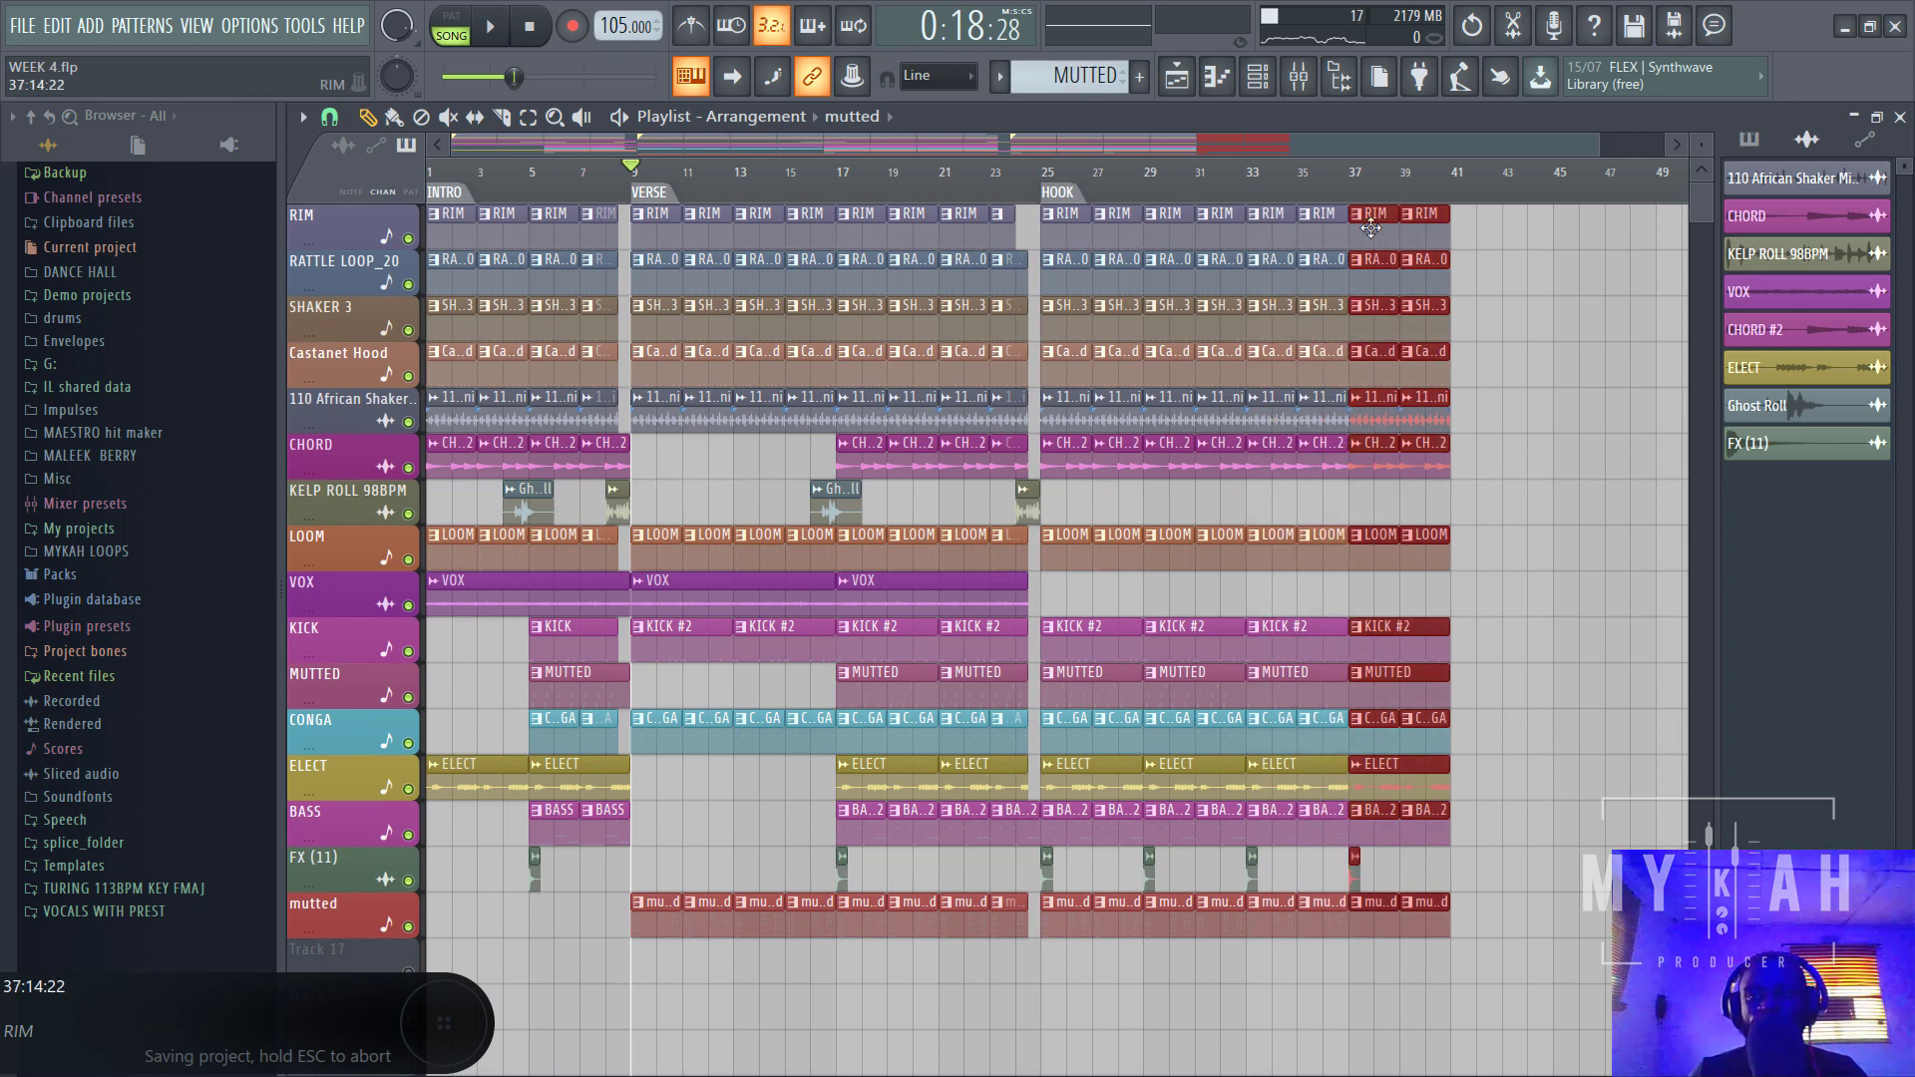
key("ctrl+b")
scroll(1346, 178, "down", 2)
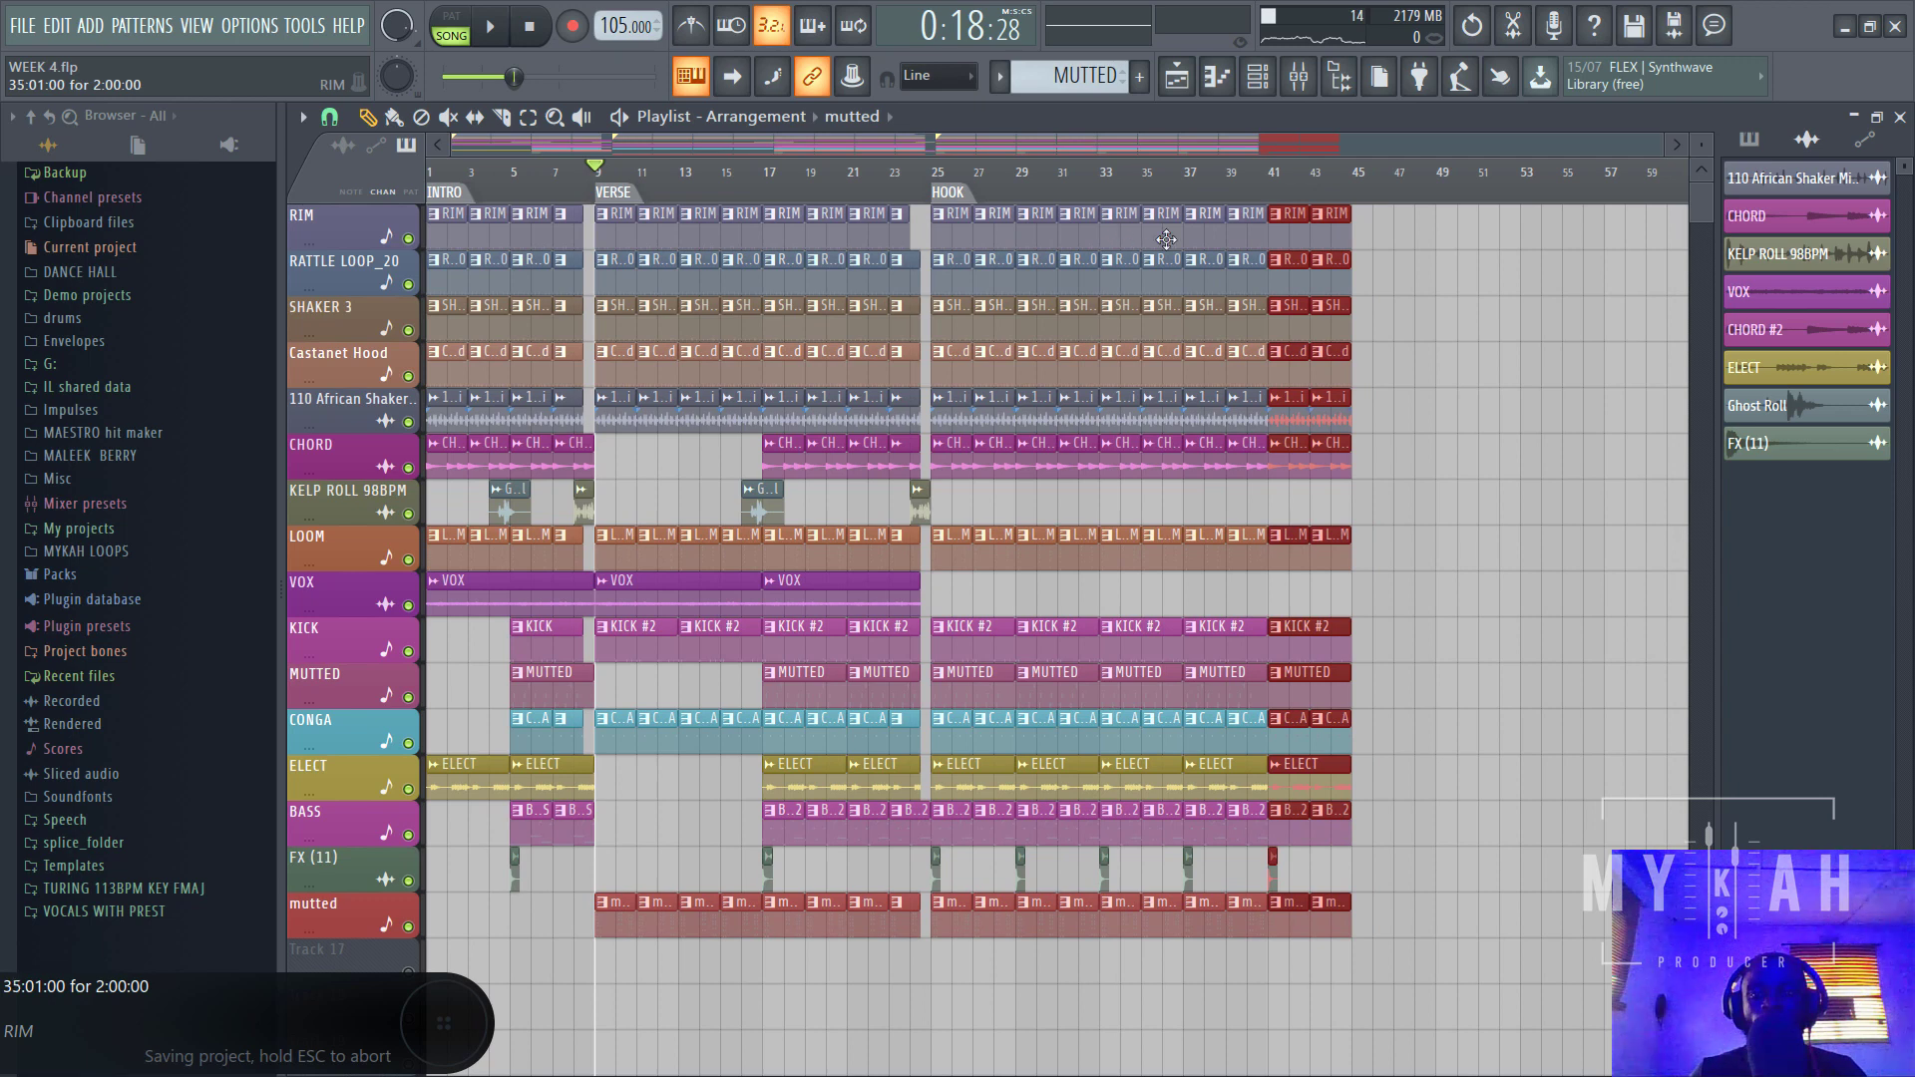
- Add a marker named verse at bar 41 and delete all the surplus hook clips that follow it
right_click(1271, 204)
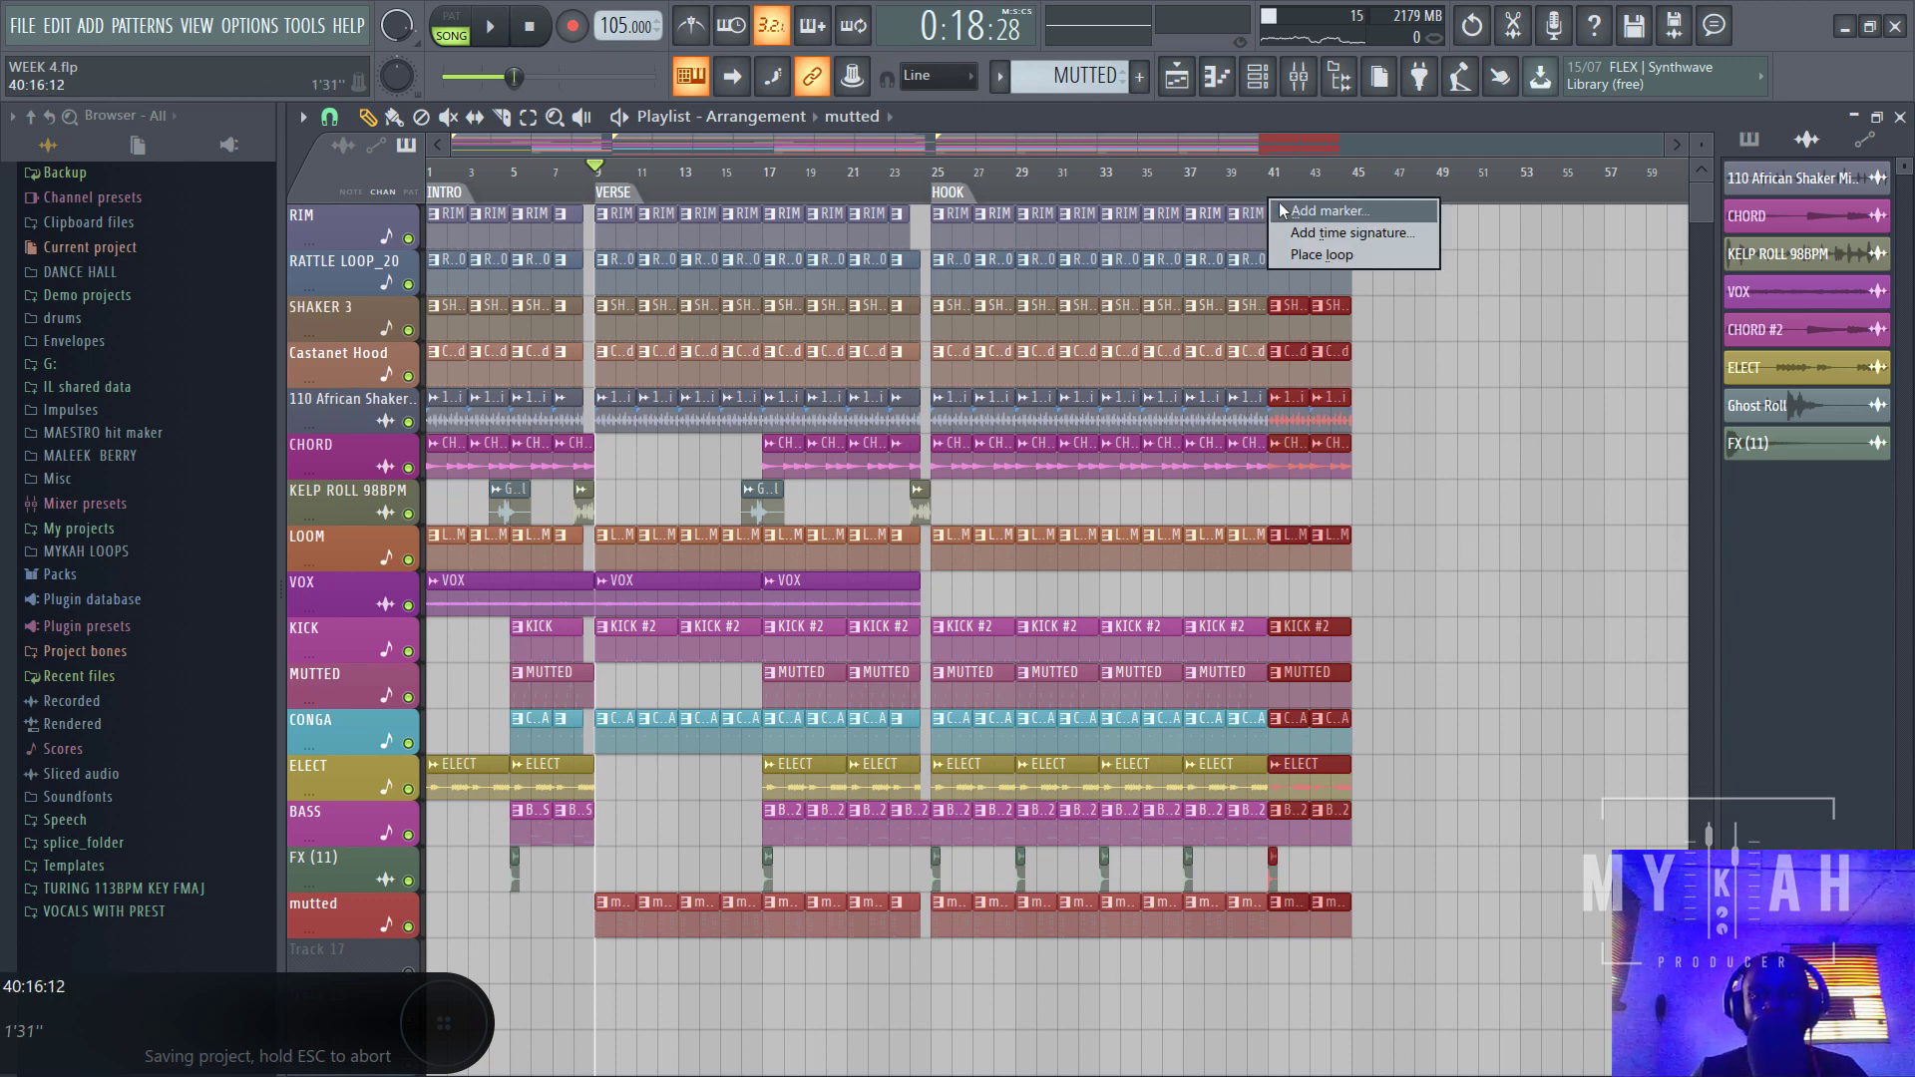
left_click(1279, 203)
type("verse")
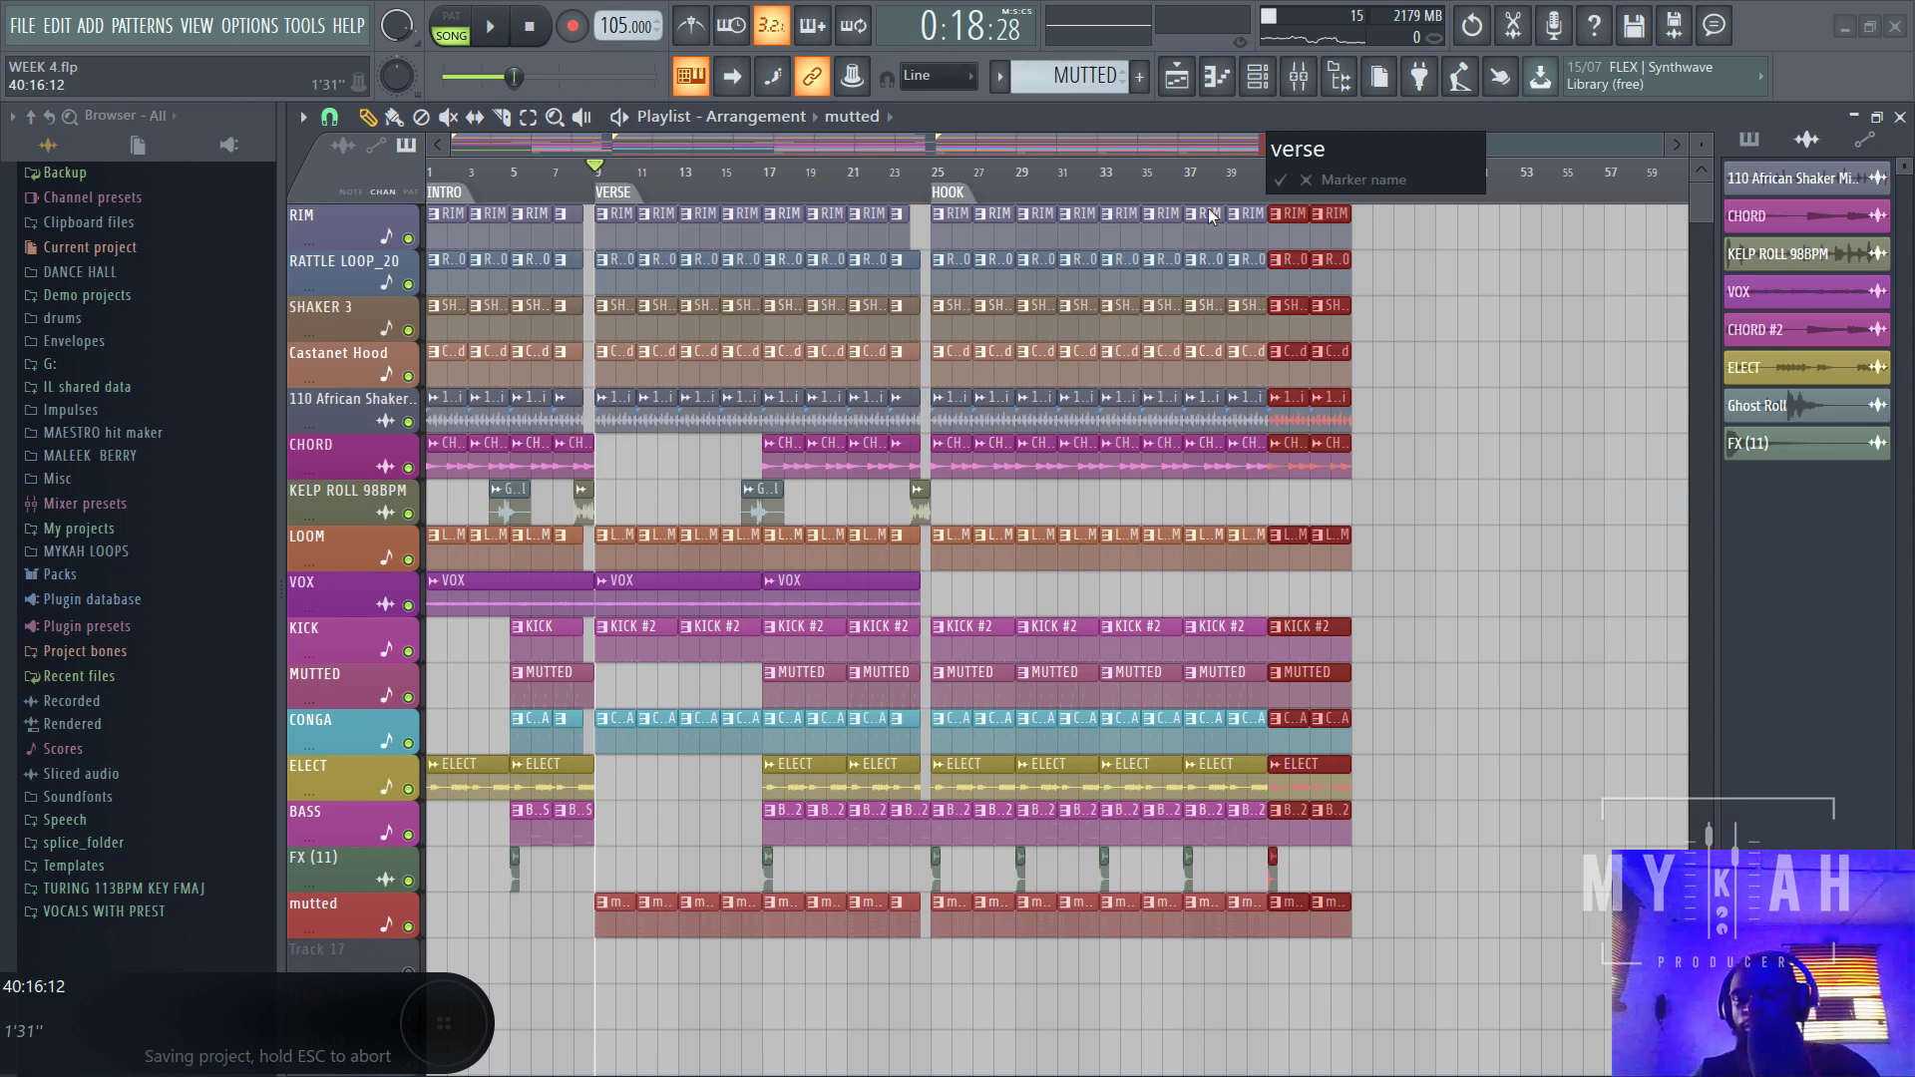
key("Return")
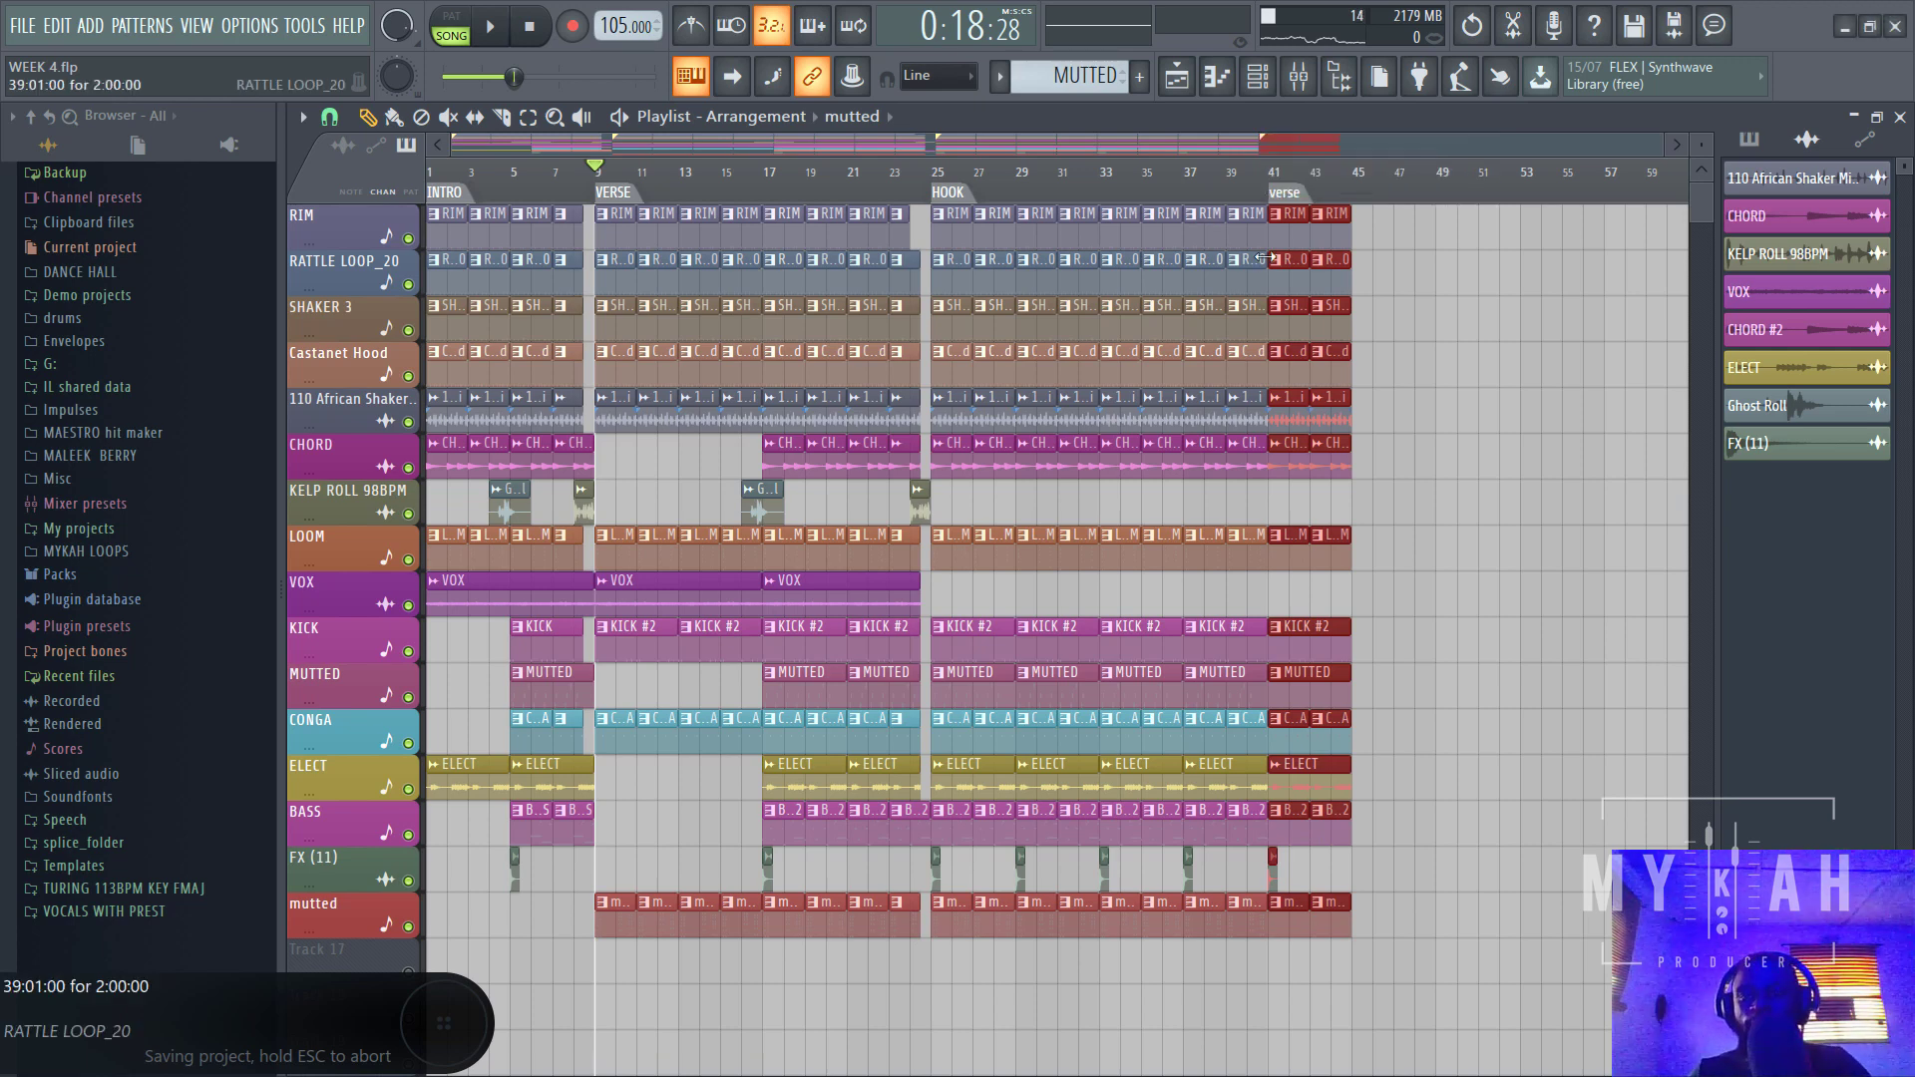
right_click(1300, 234)
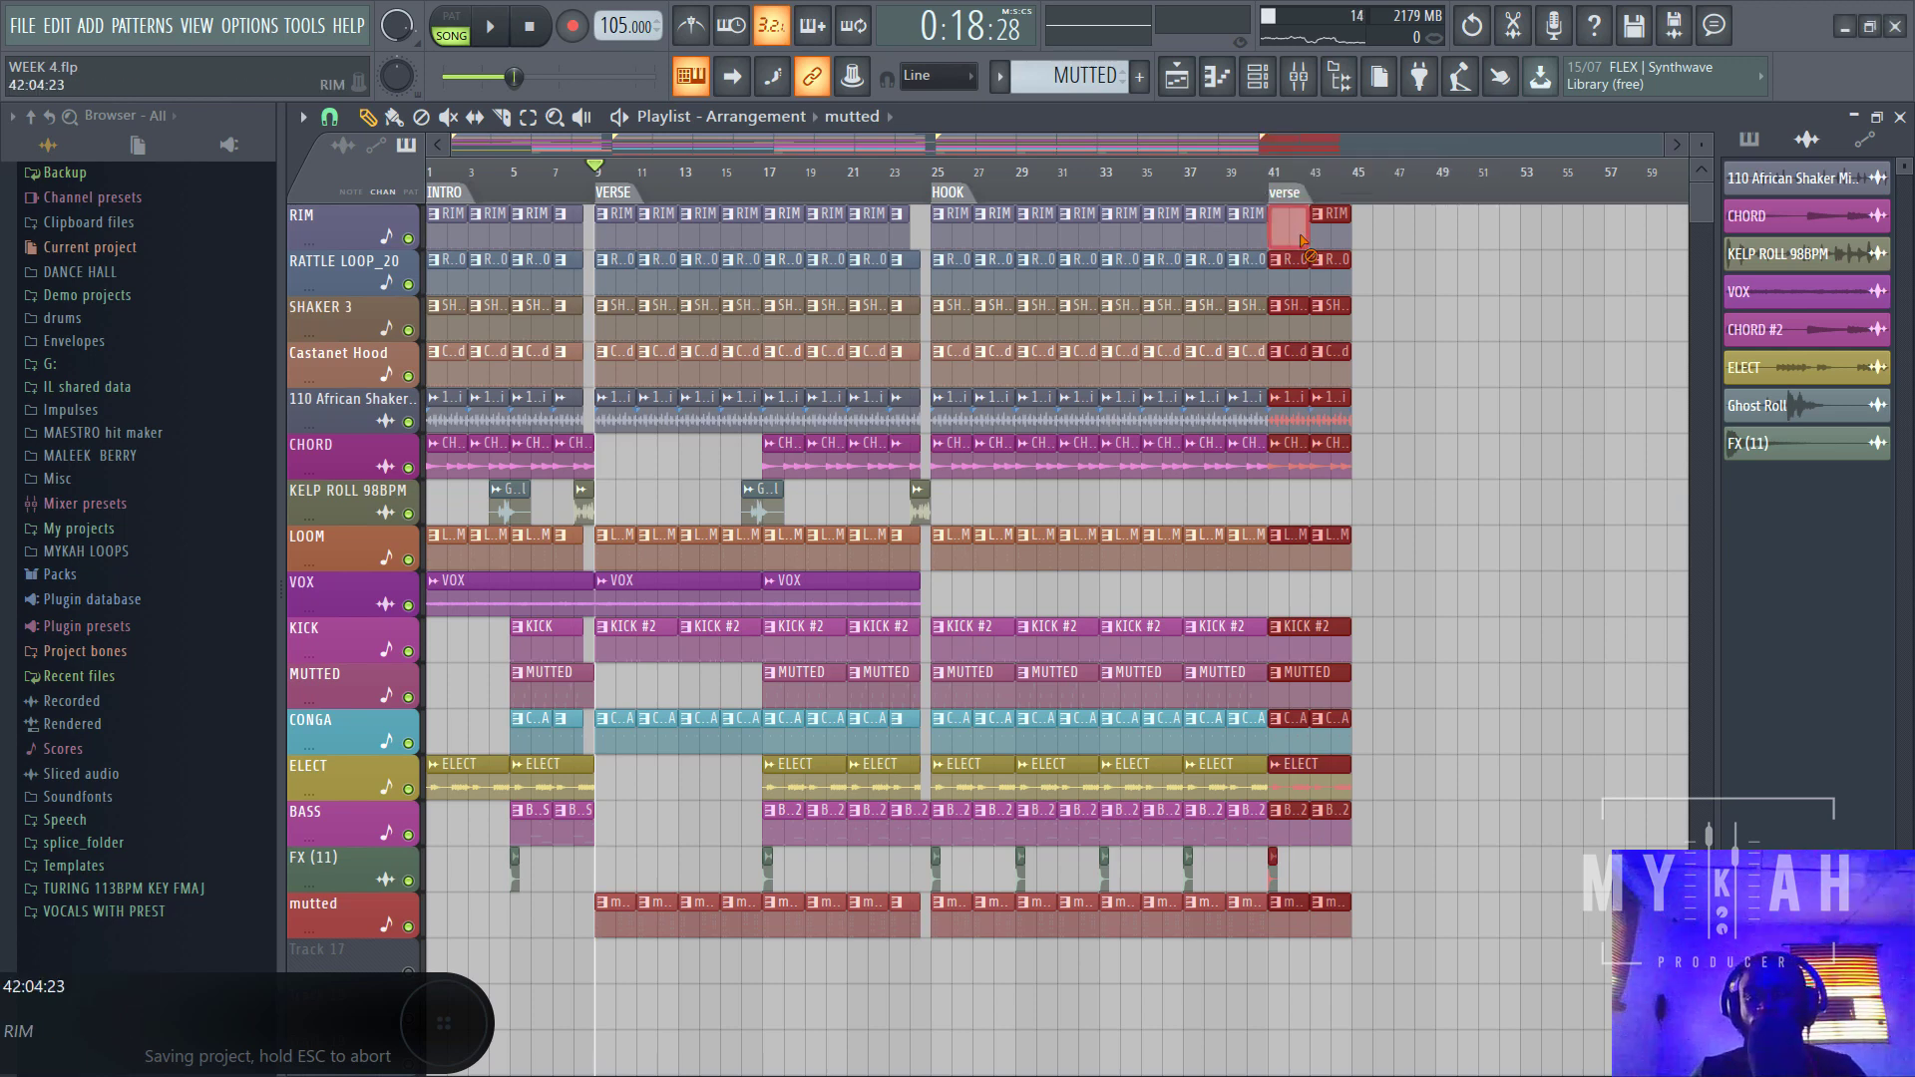
right_click(1302, 291)
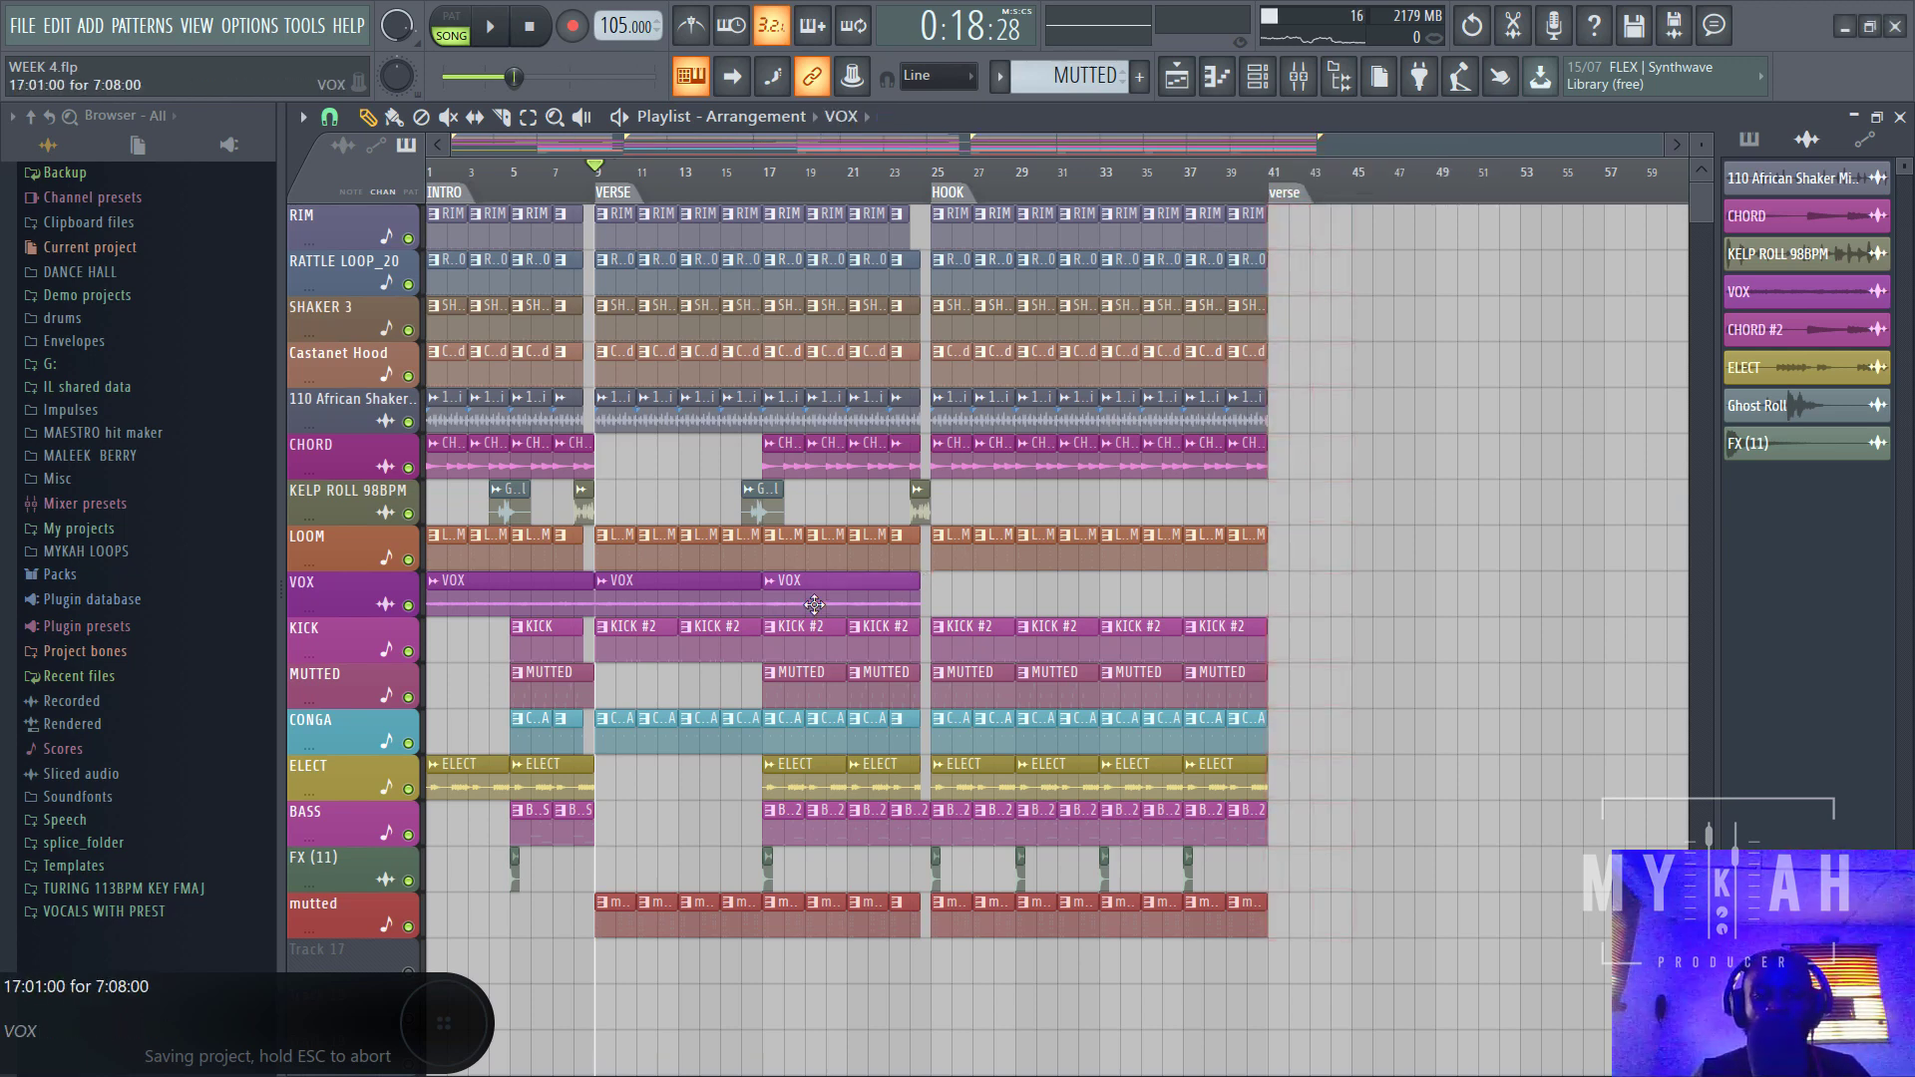
left_click(929, 611)
left_click(1097, 596)
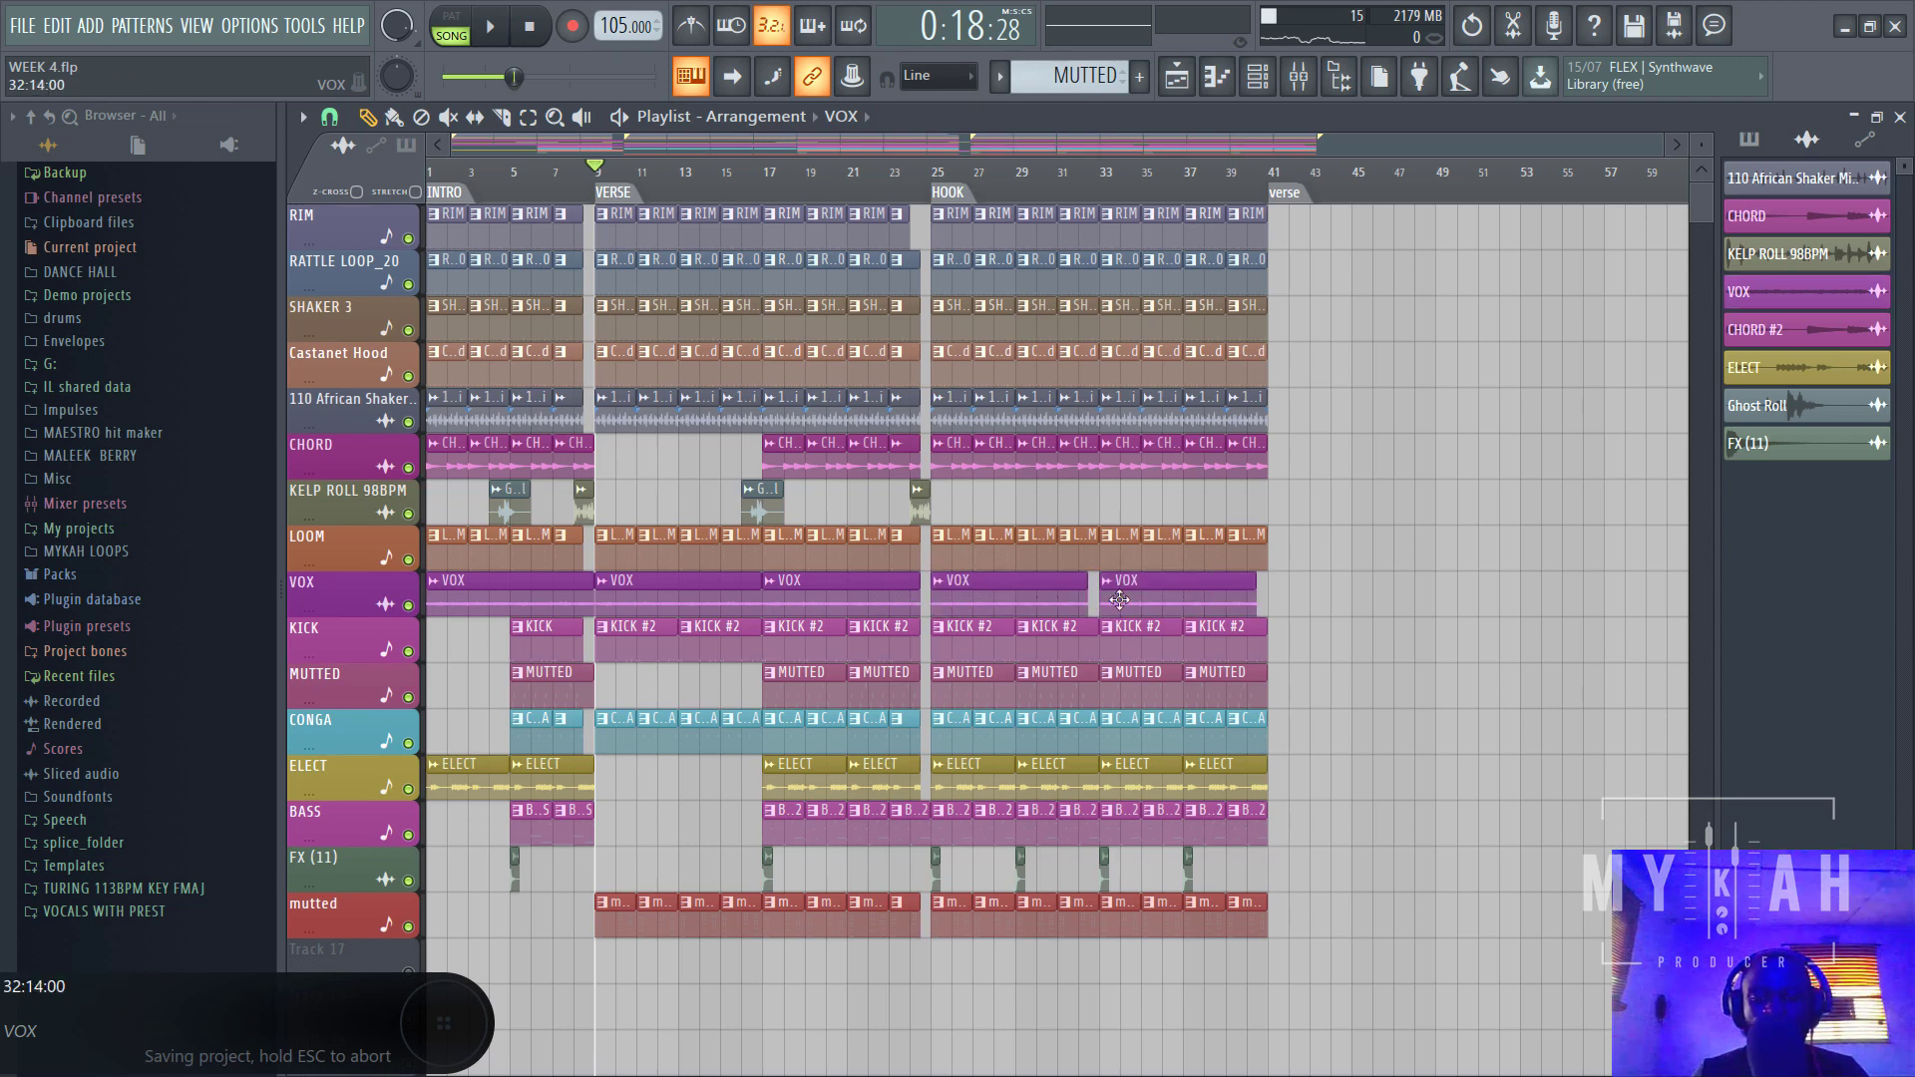
right_click(1135, 595)
right_click(997, 597)
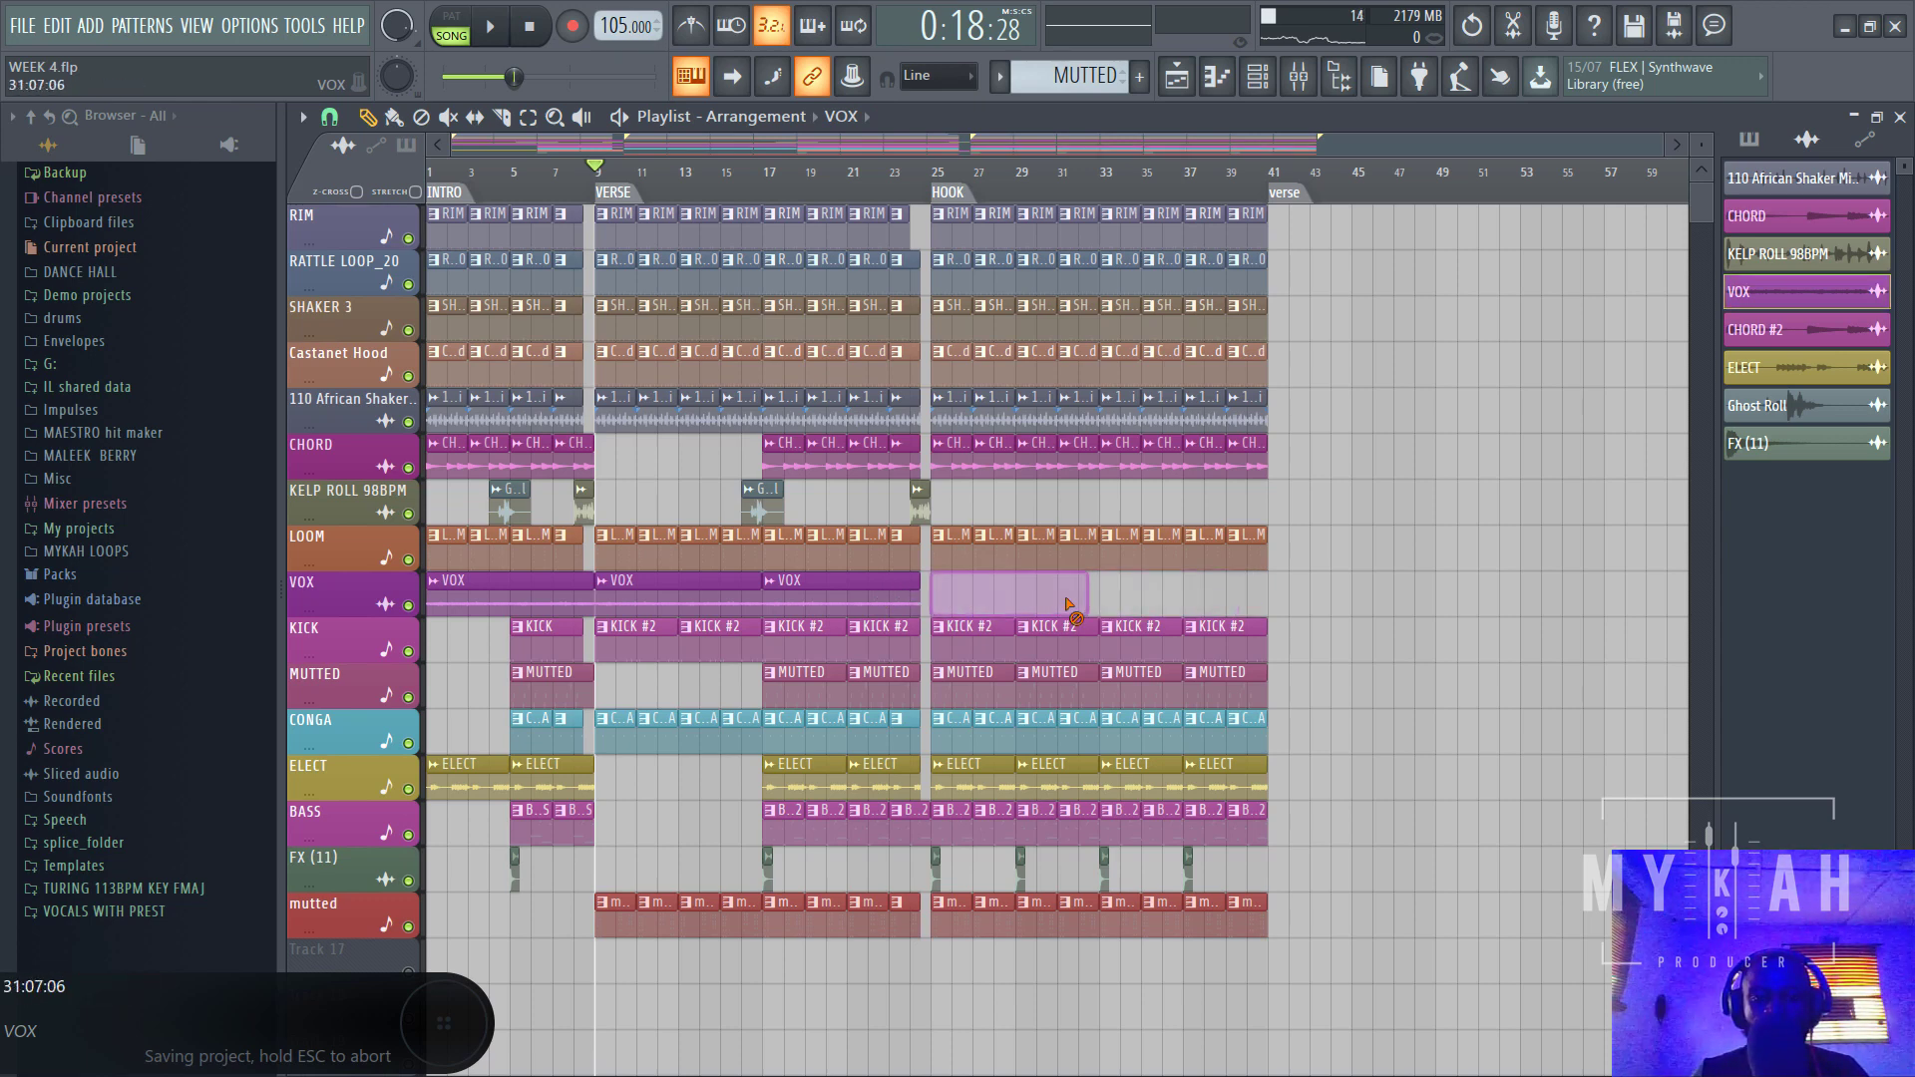
- Place two eight-bar VOX clips in the hook, starting at bars 25 and 33
left_click(939, 604)
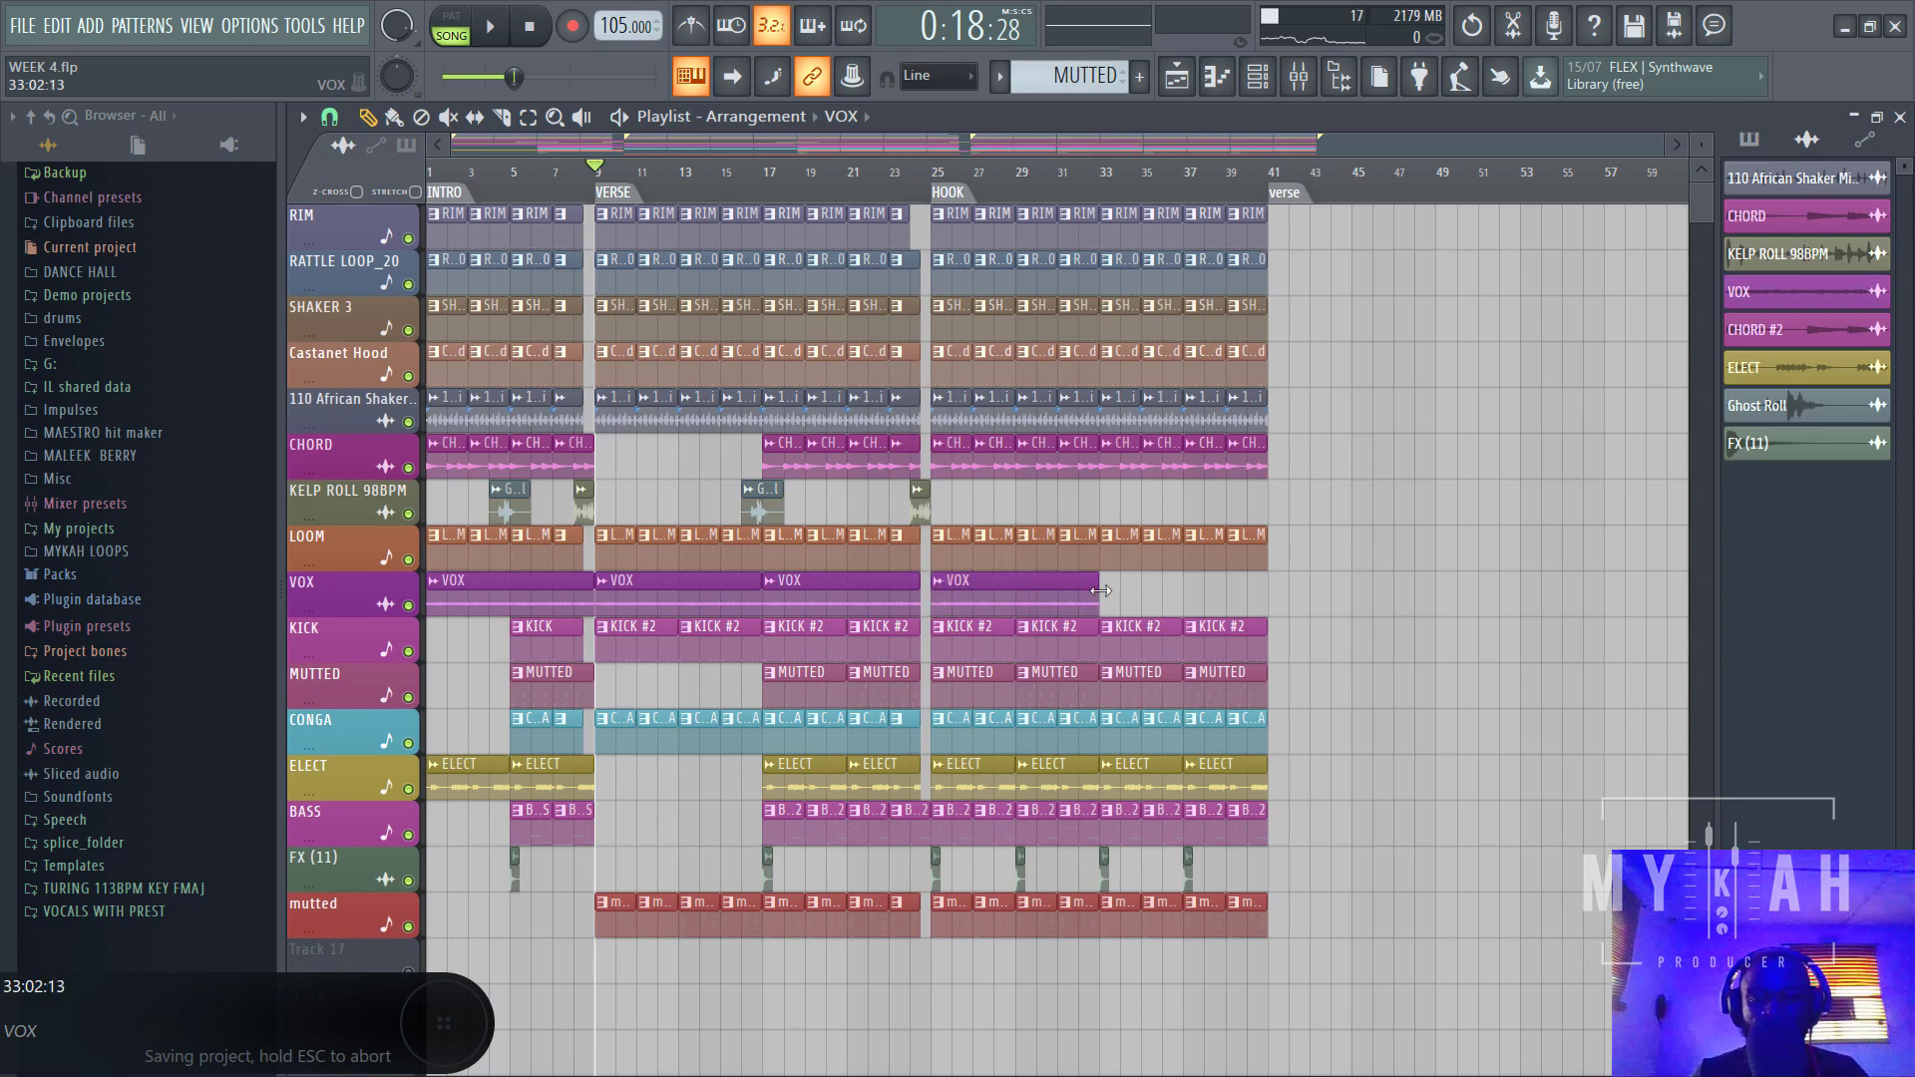
left_click(1114, 603)
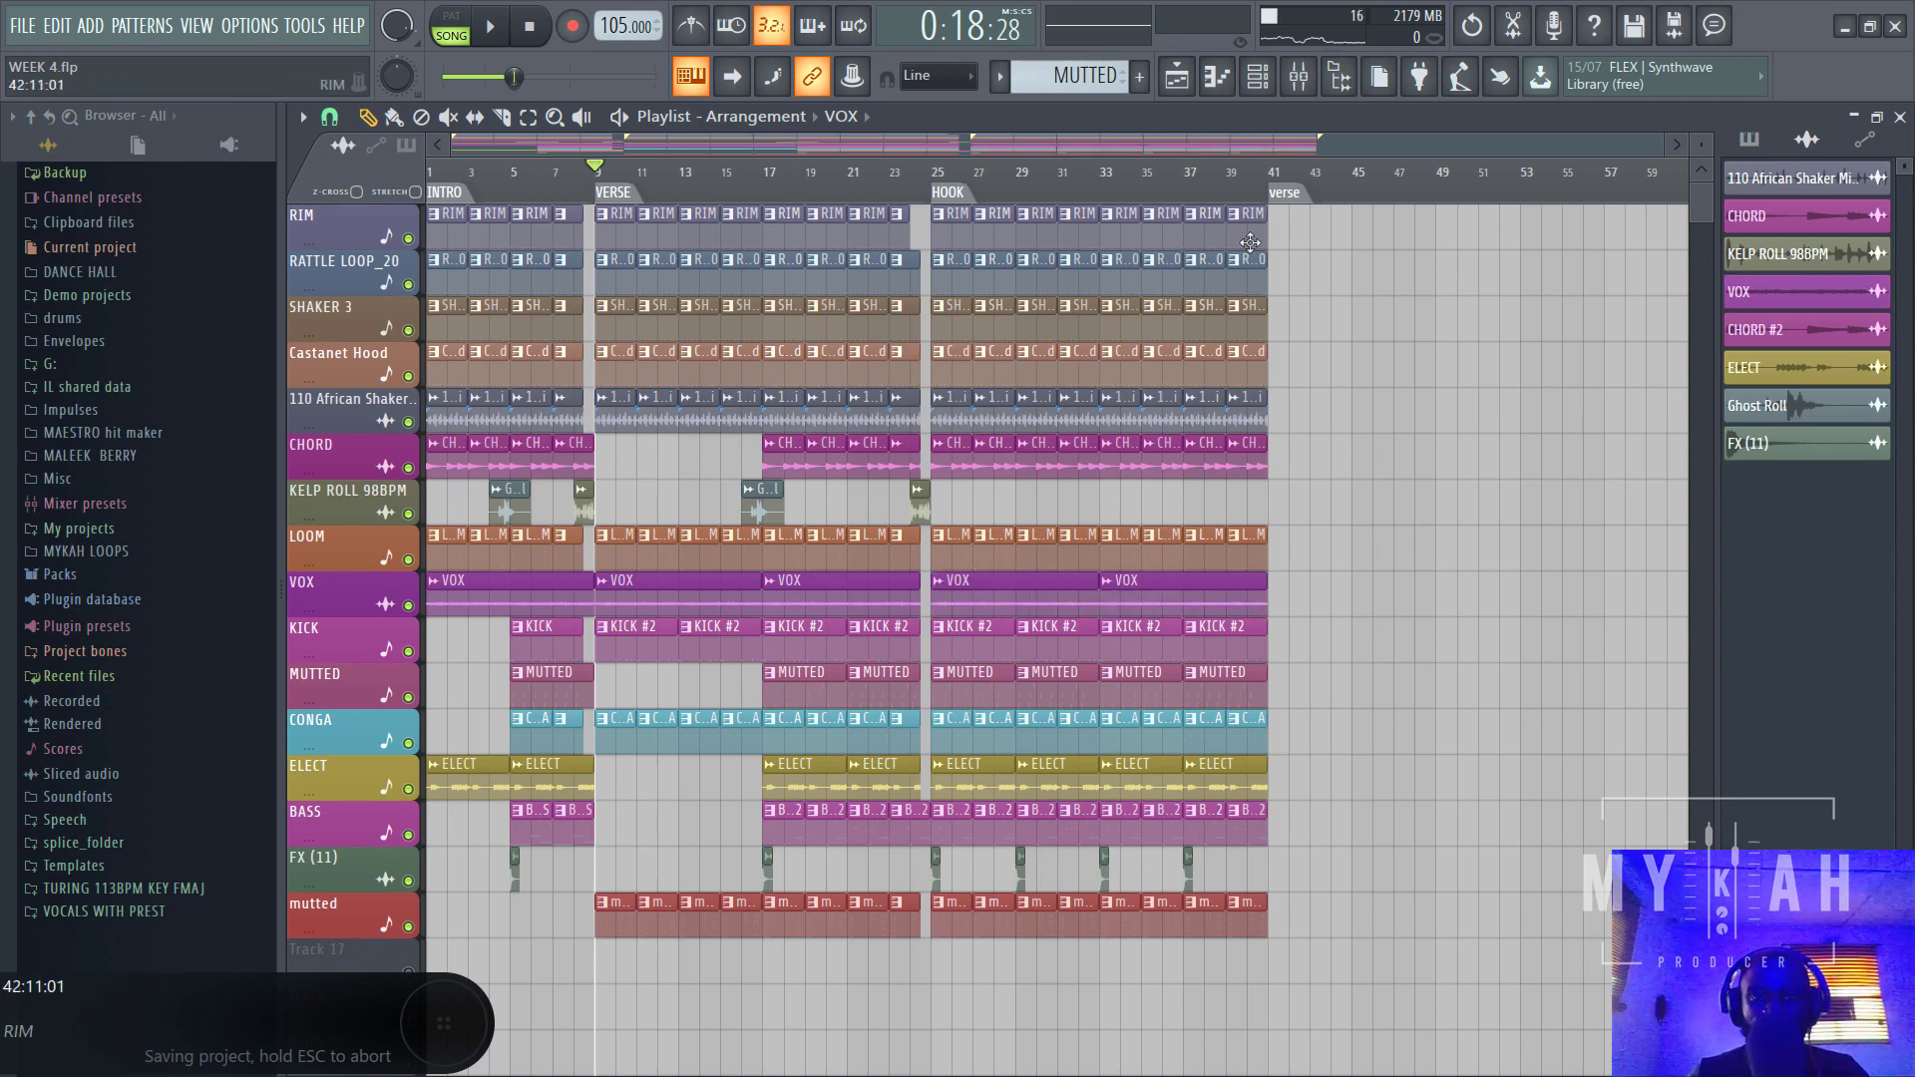
- Set the playlist snap to 1/2 beat and extend the verse's last RIM clip to halfway through bar 24
scroll(987, 573, "up", 3)
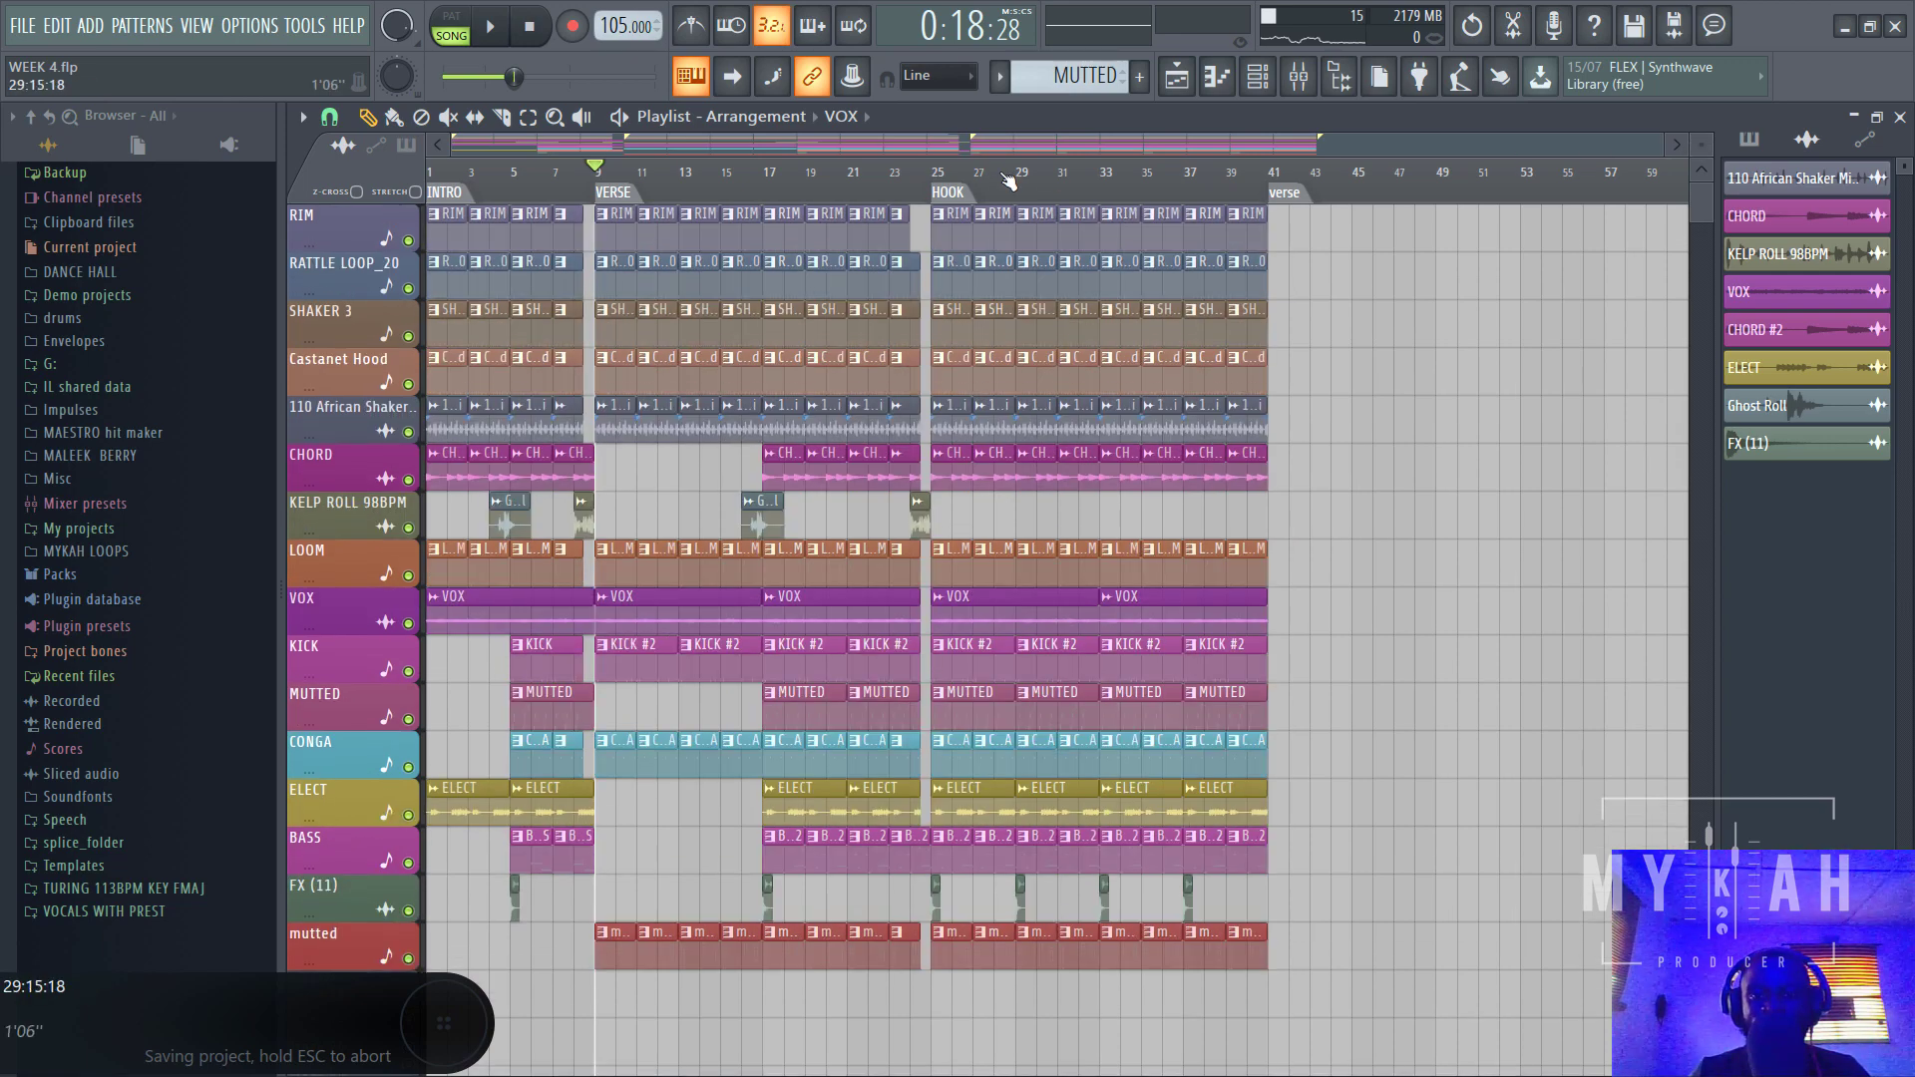
scroll(923, 200, "up", 3)
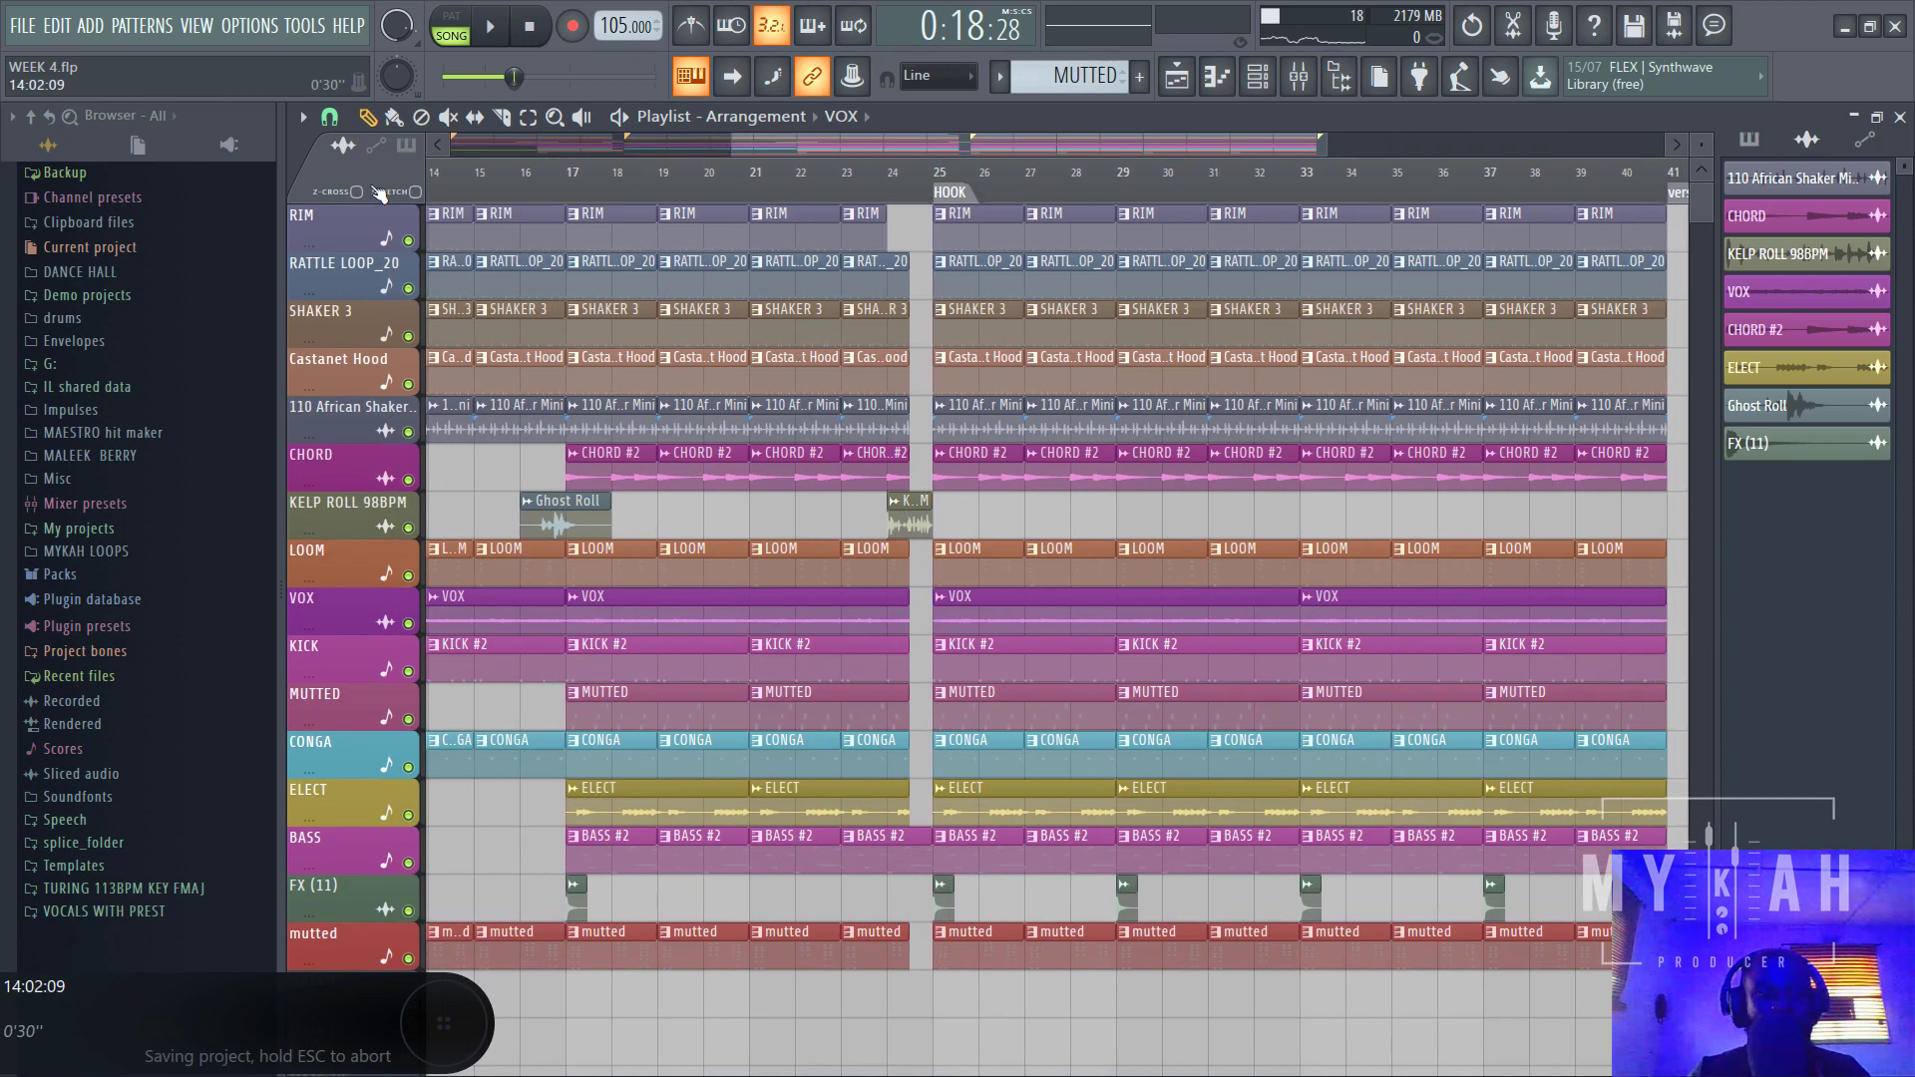
left_click(330, 118)
left_click(356, 427)
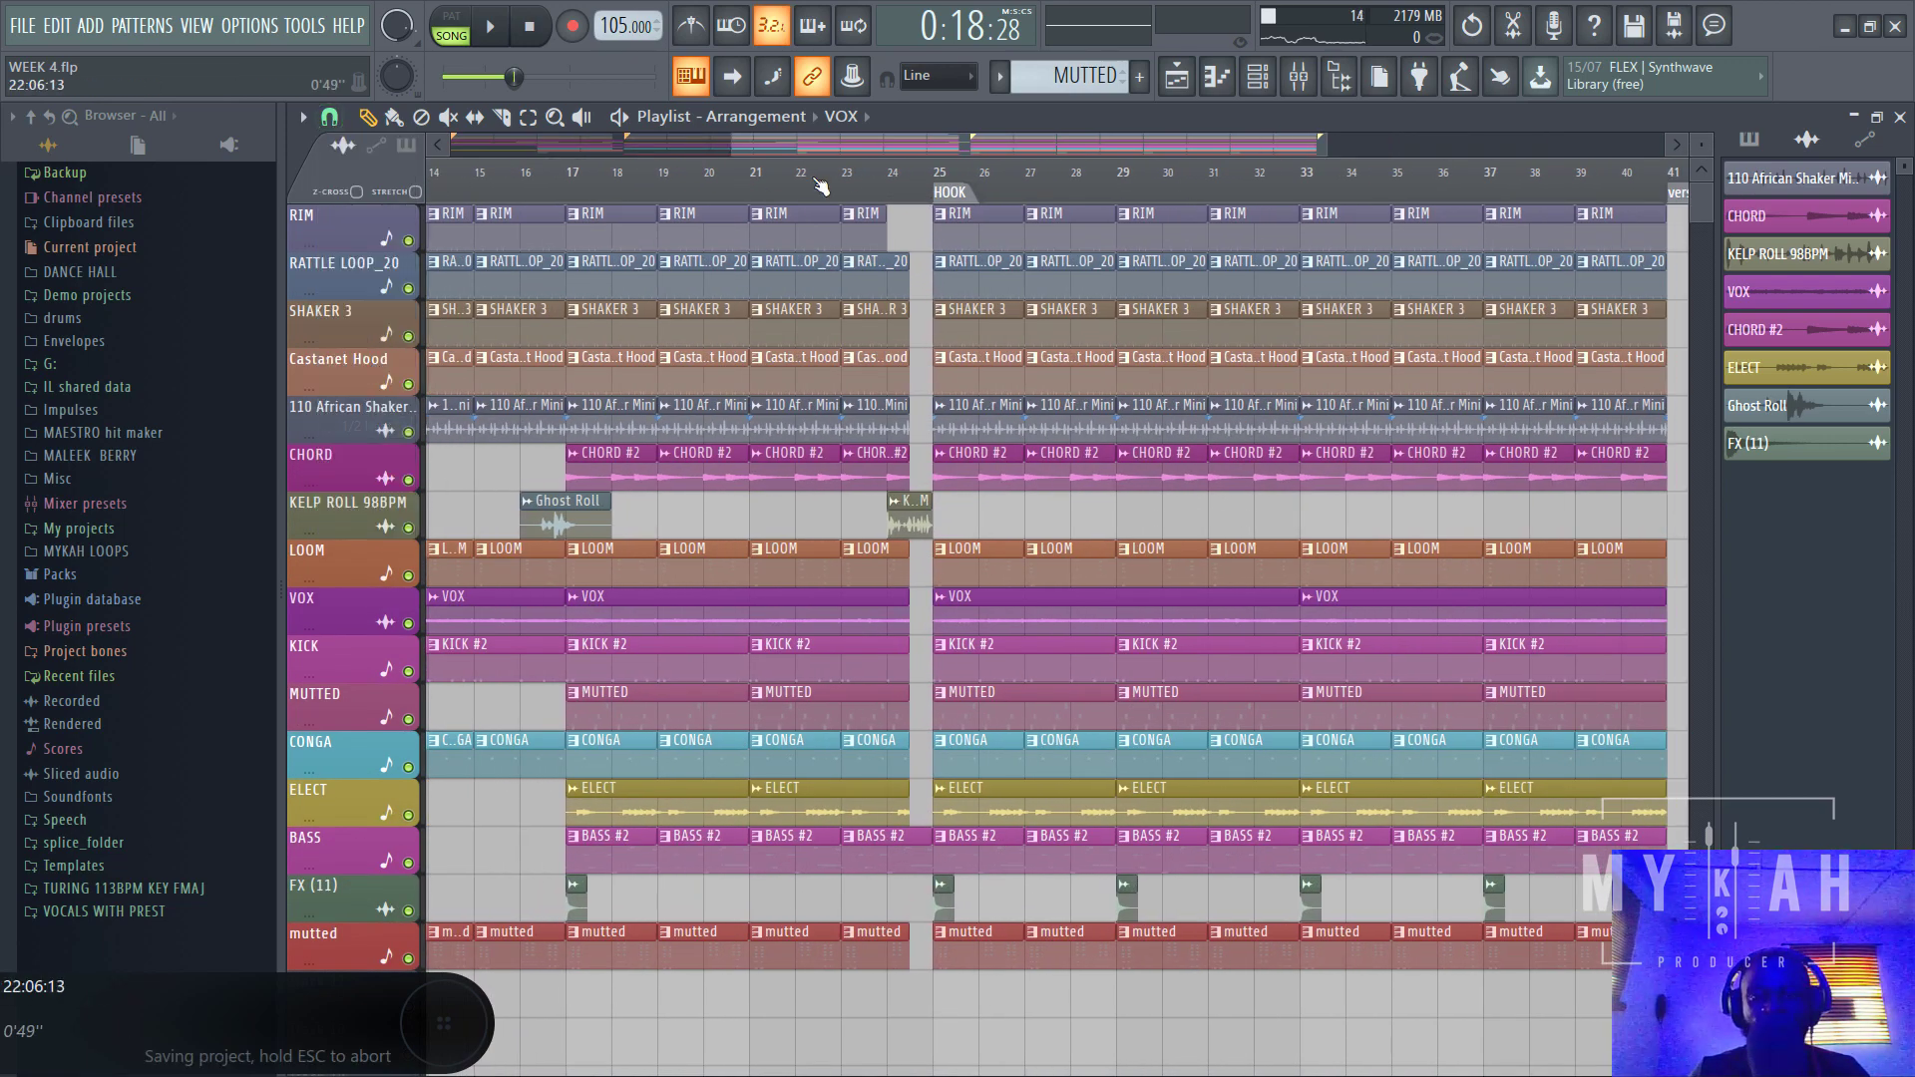
scroll(894, 234, "up", 2)
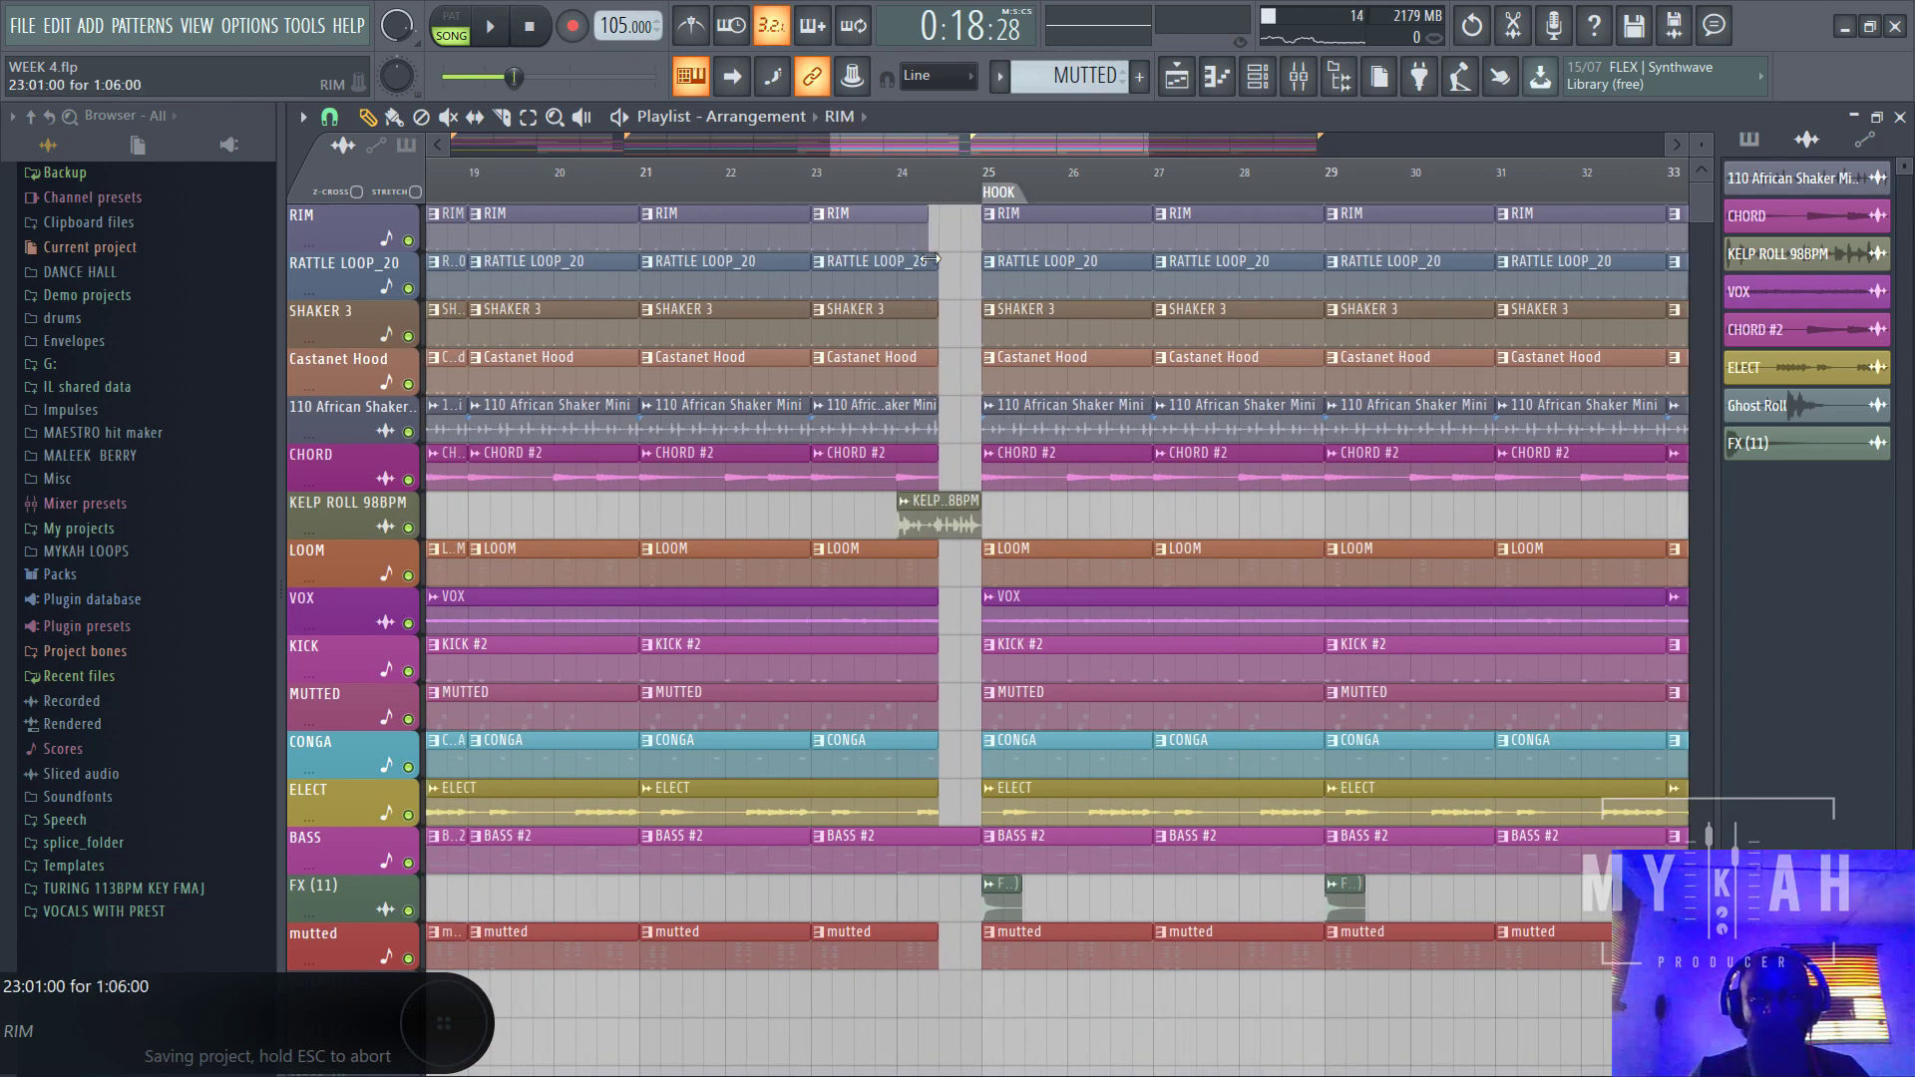
scroll(936, 187, "down", 2)
- Play back the transition from bar 24 into the hook, checking the break
left_click(913, 179)
key("space")
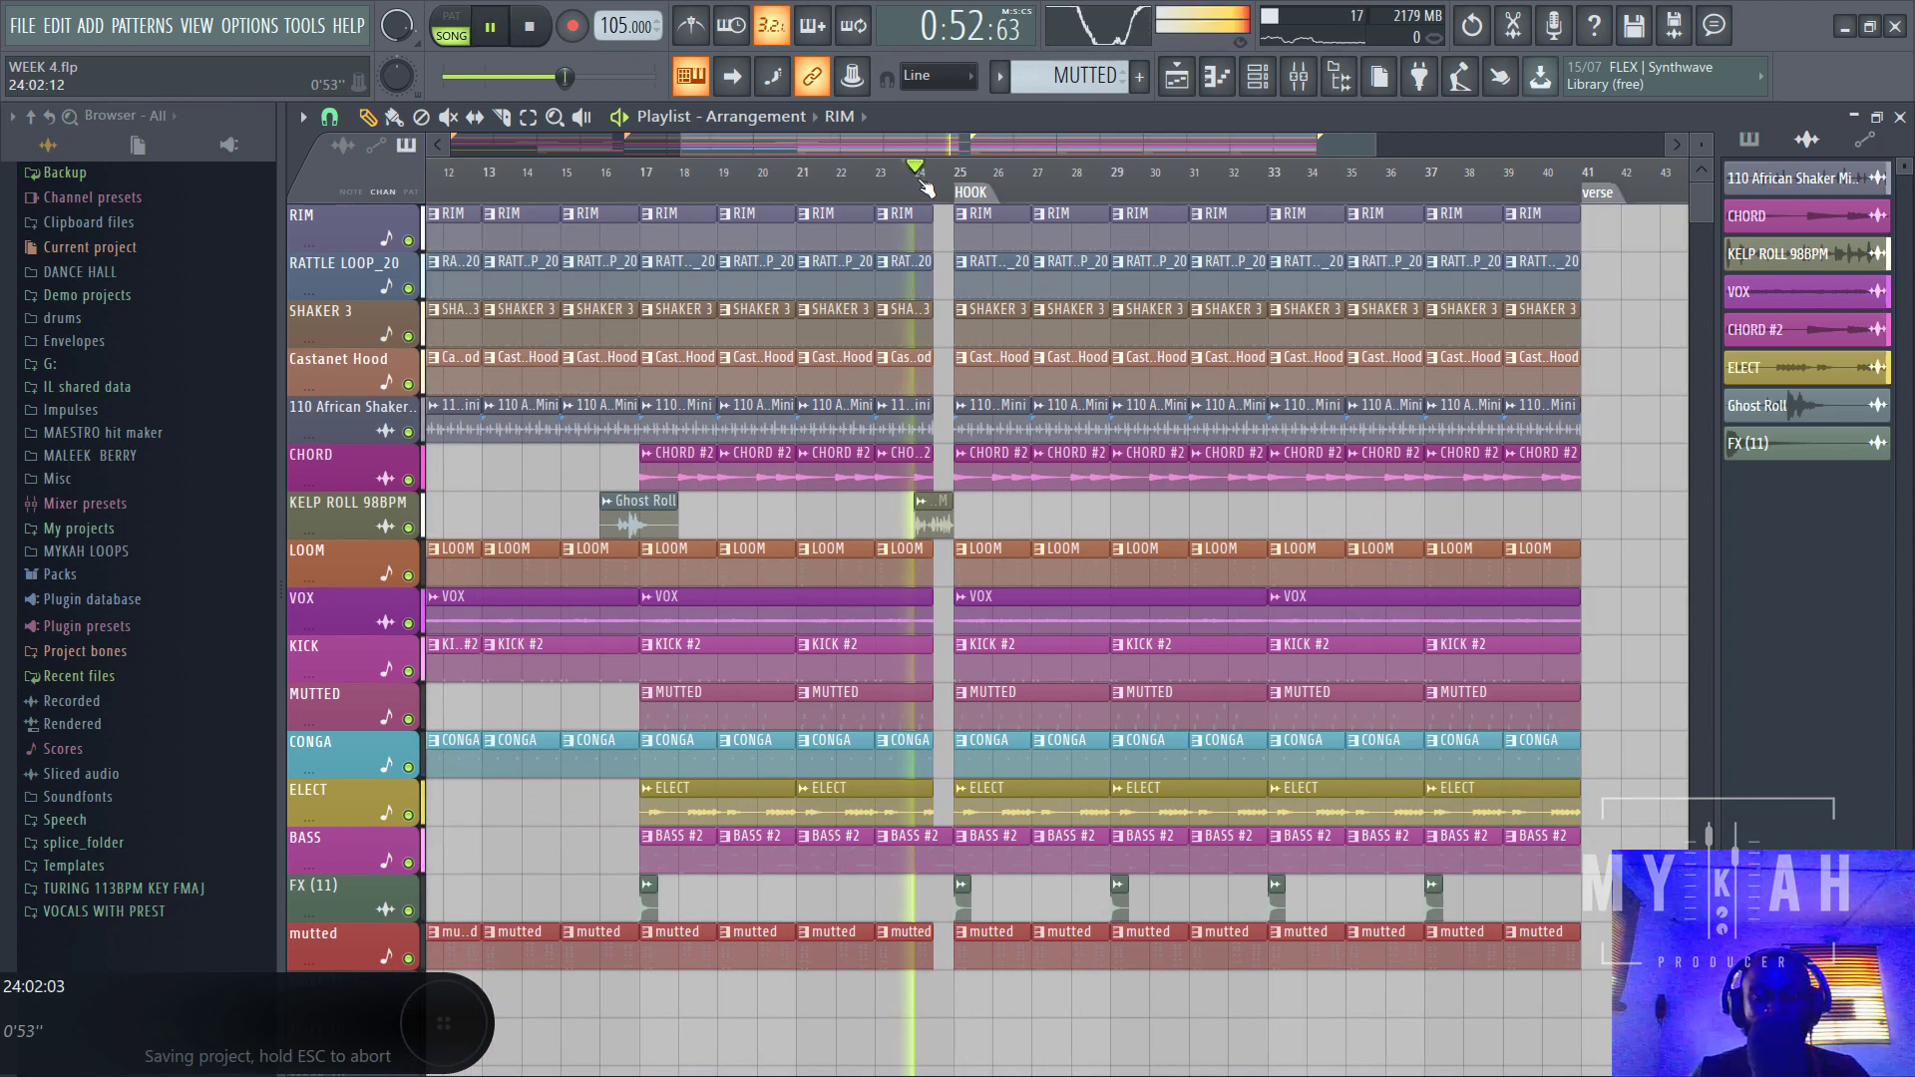
scroll(930, 189, "down", 2)
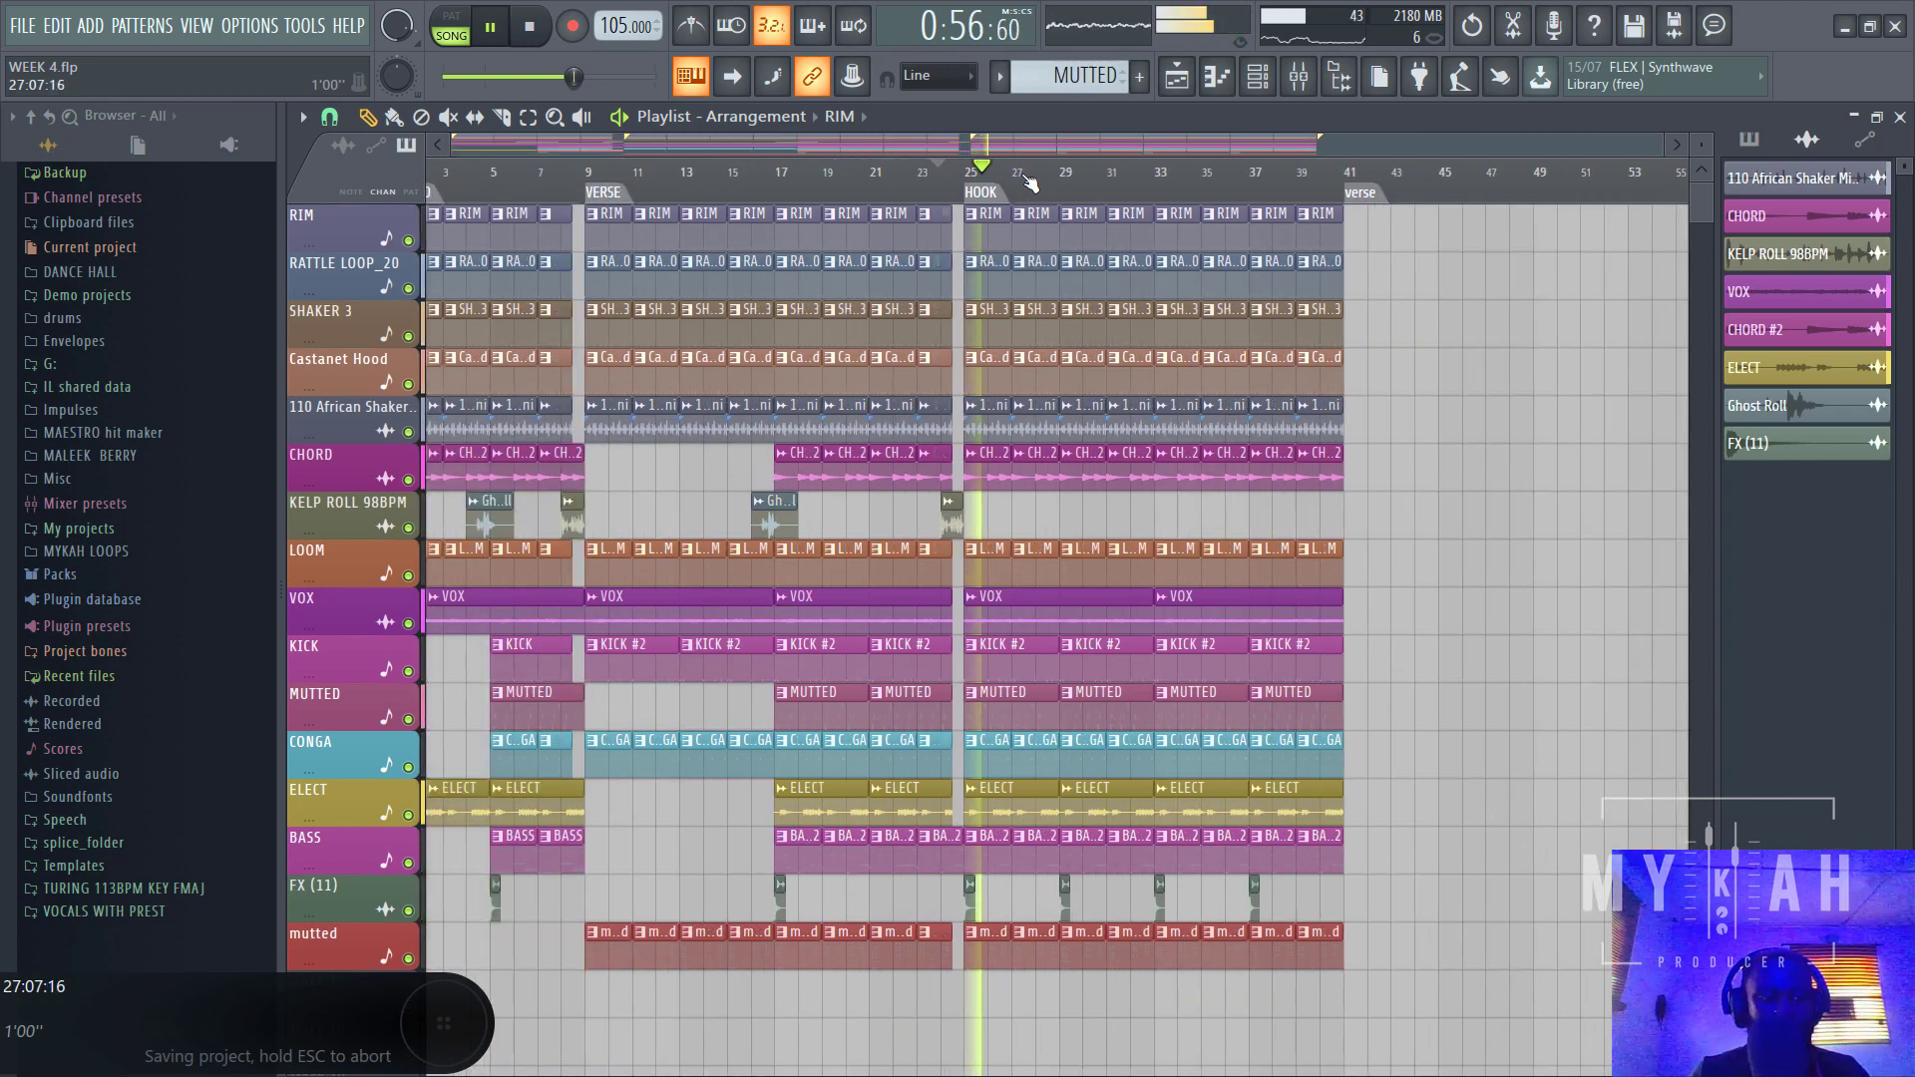
key("space")
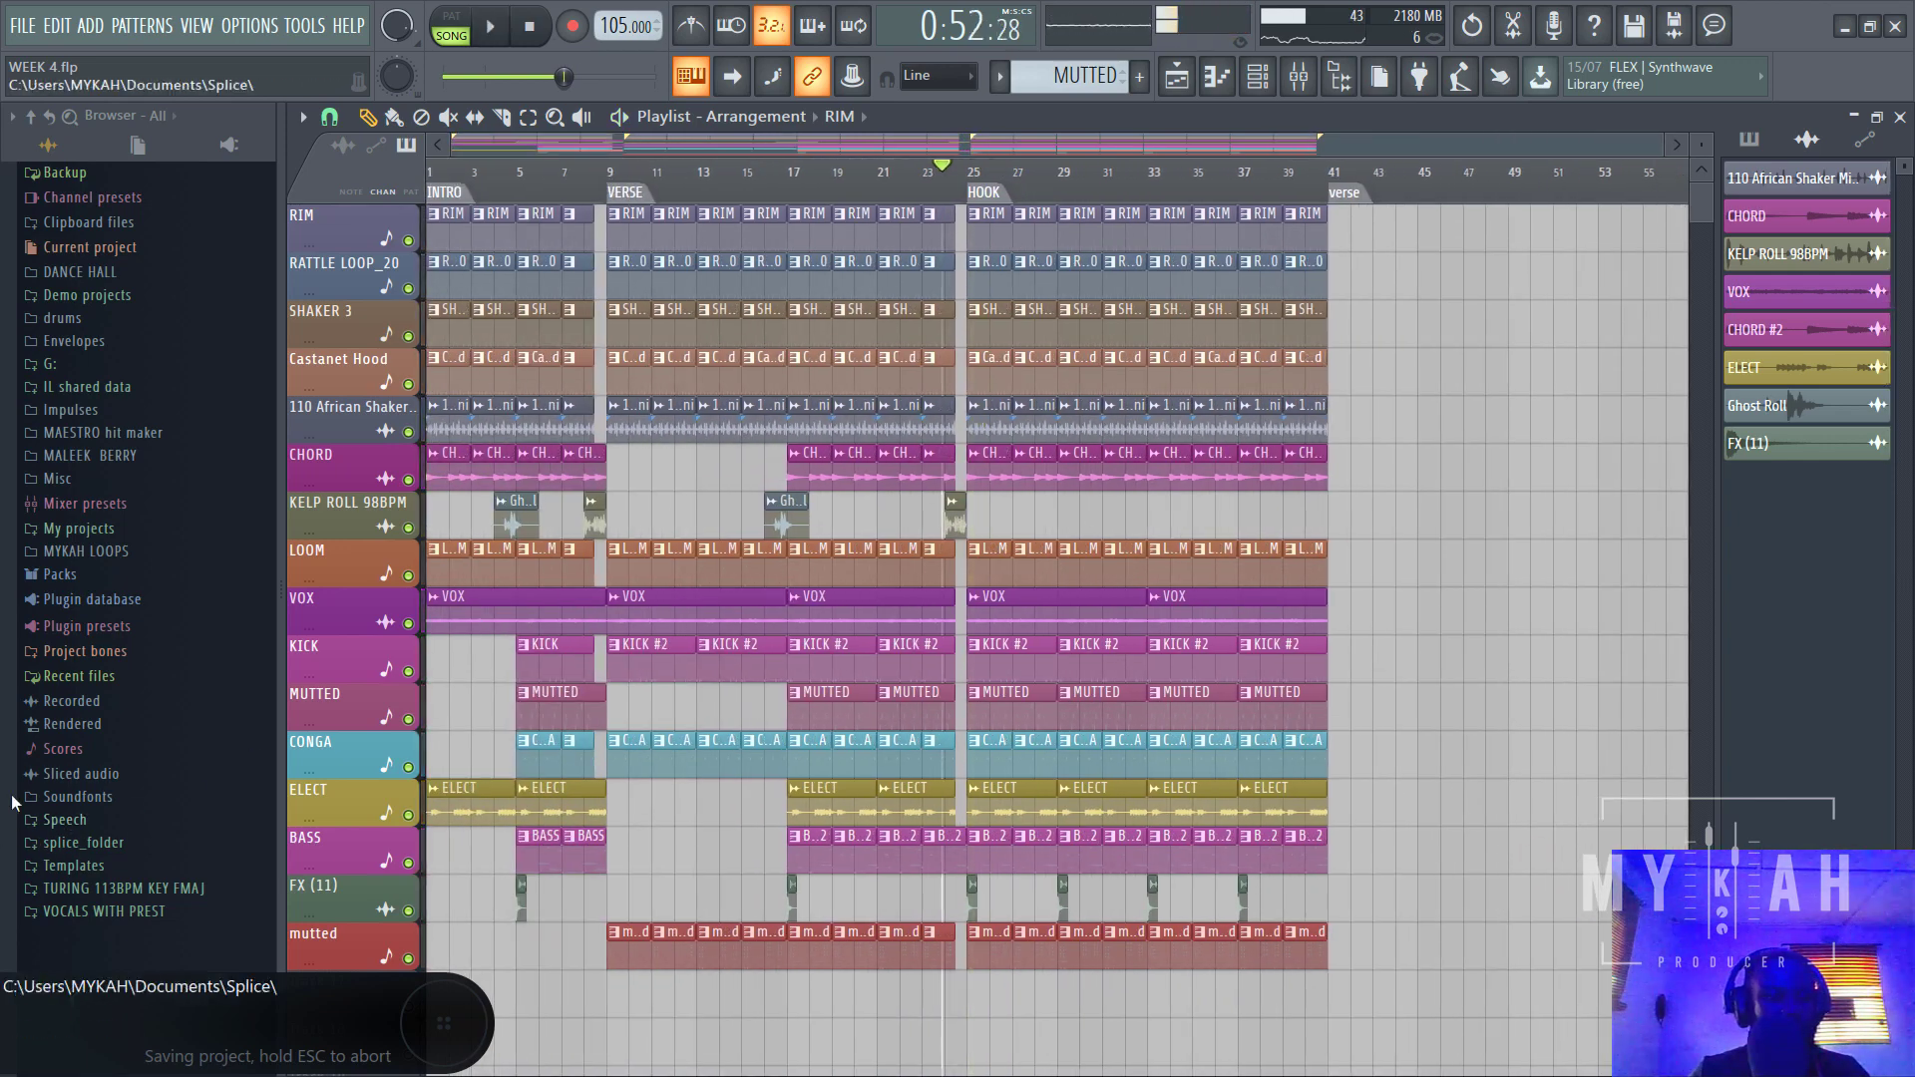
- Browse the MAESTRO hit maker samples to the Reversed Crashes folder inside 9 Reversed Sounds
left_click(95, 433)
scroll(139, 521, "down", 5)
scroll(139, 520, "up", 3)
left_click(104, 506)
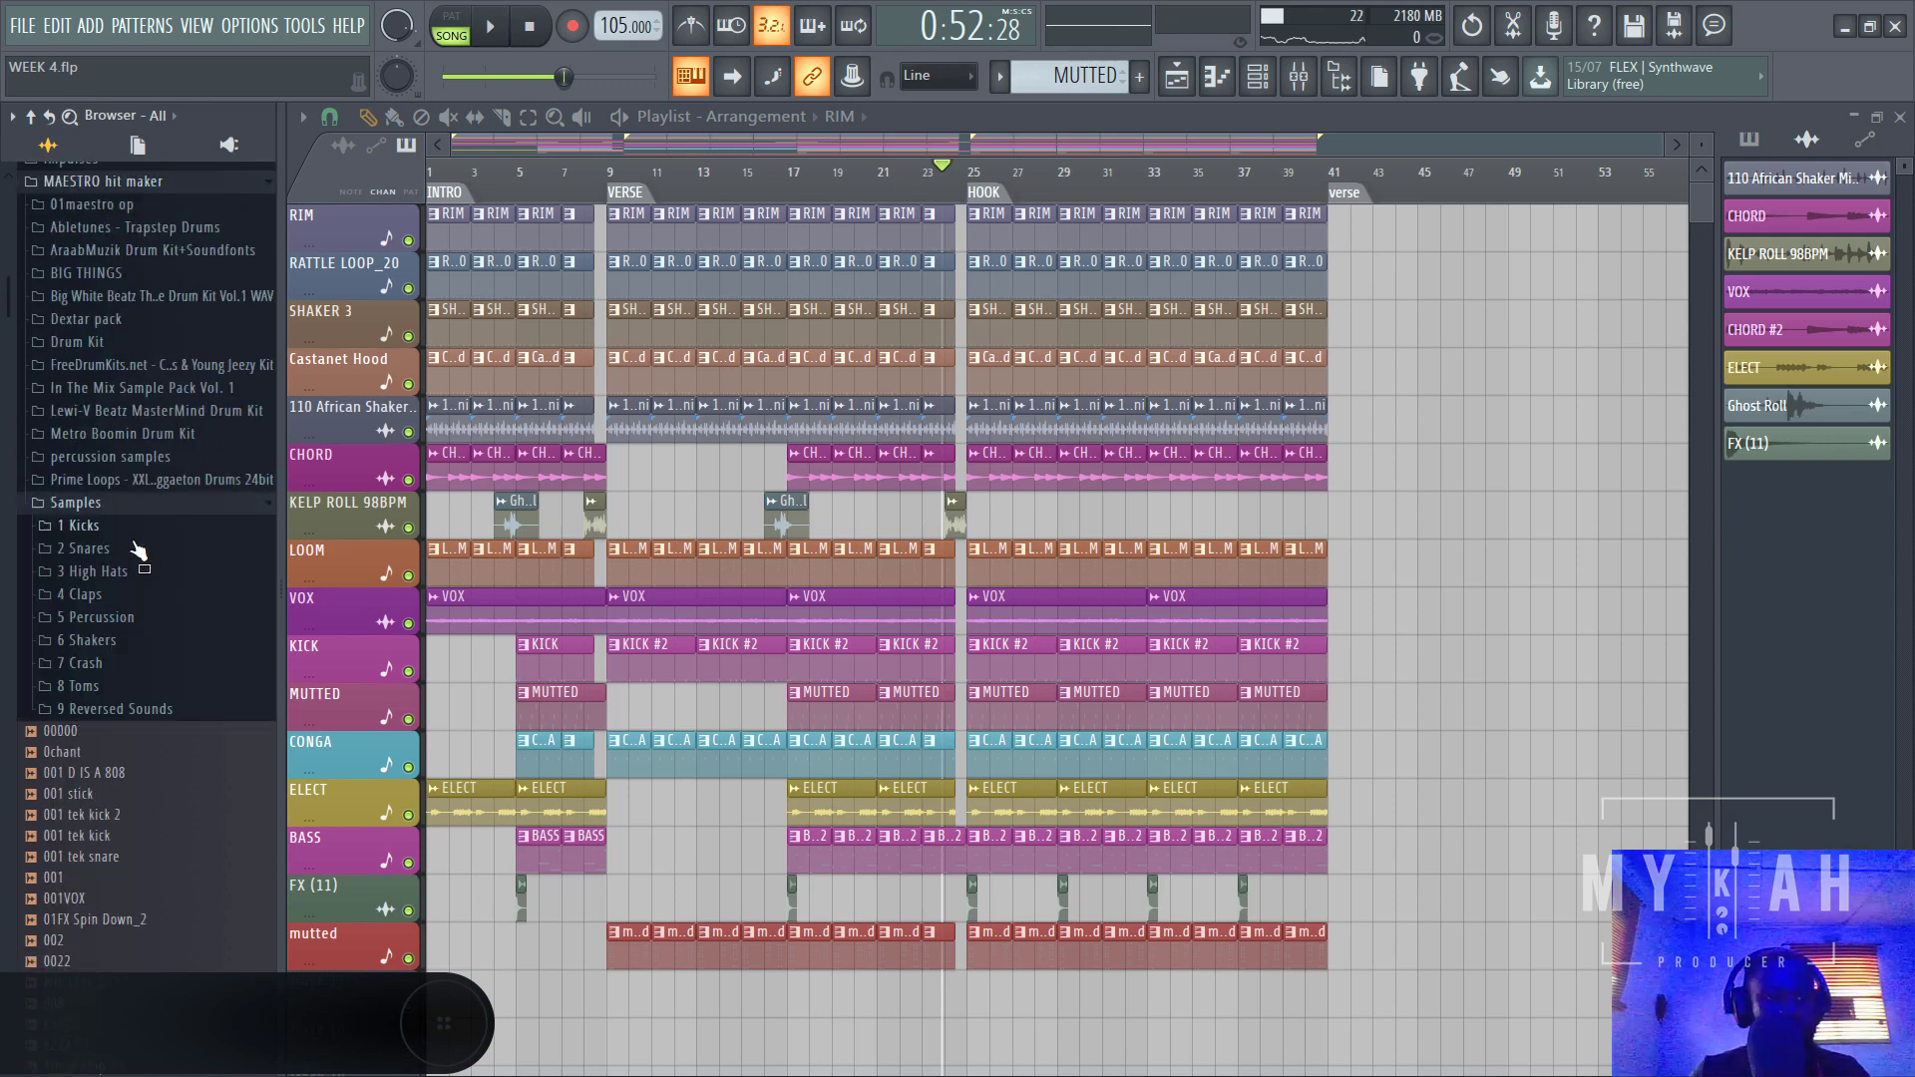
scroll(136, 541, "down", 4)
left_click(110, 209)
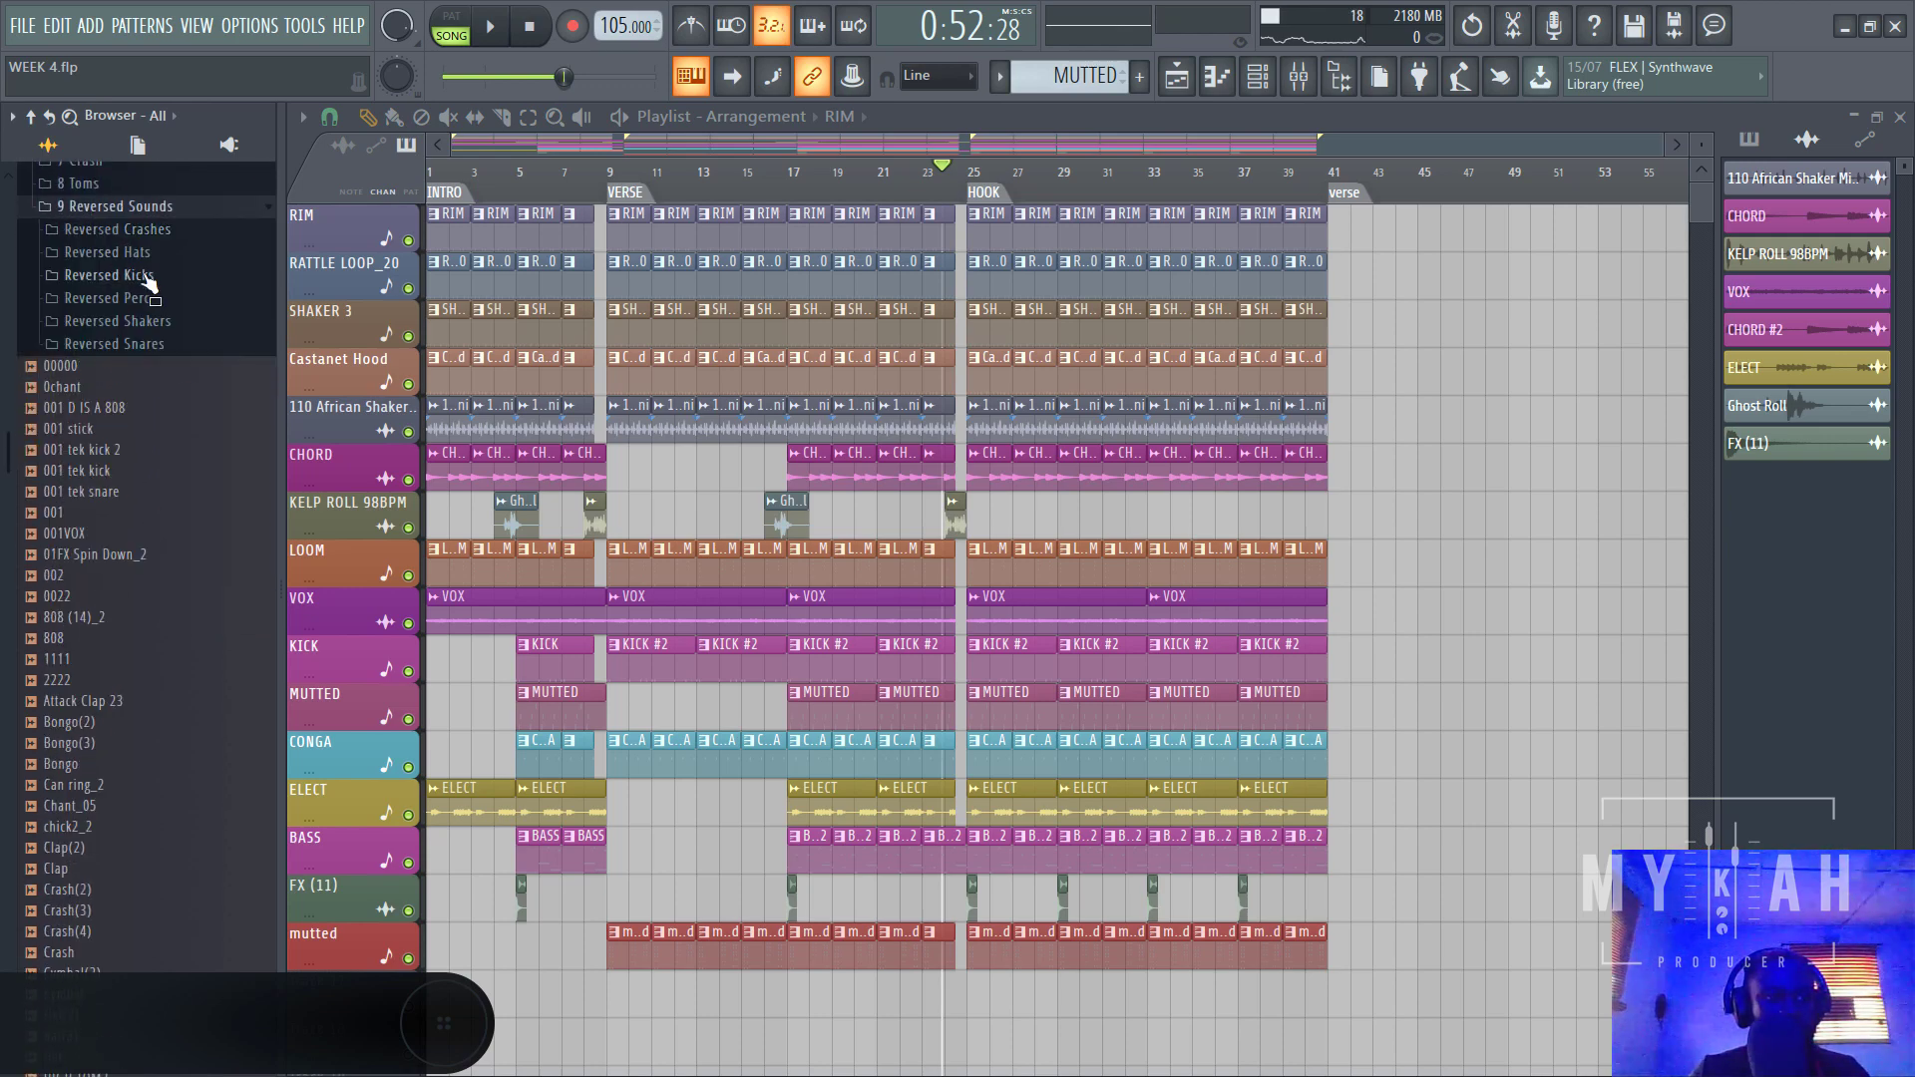
left_click(124, 229)
scroll(448, 300, "down", 3)
scroll(566, 184, "up", 3)
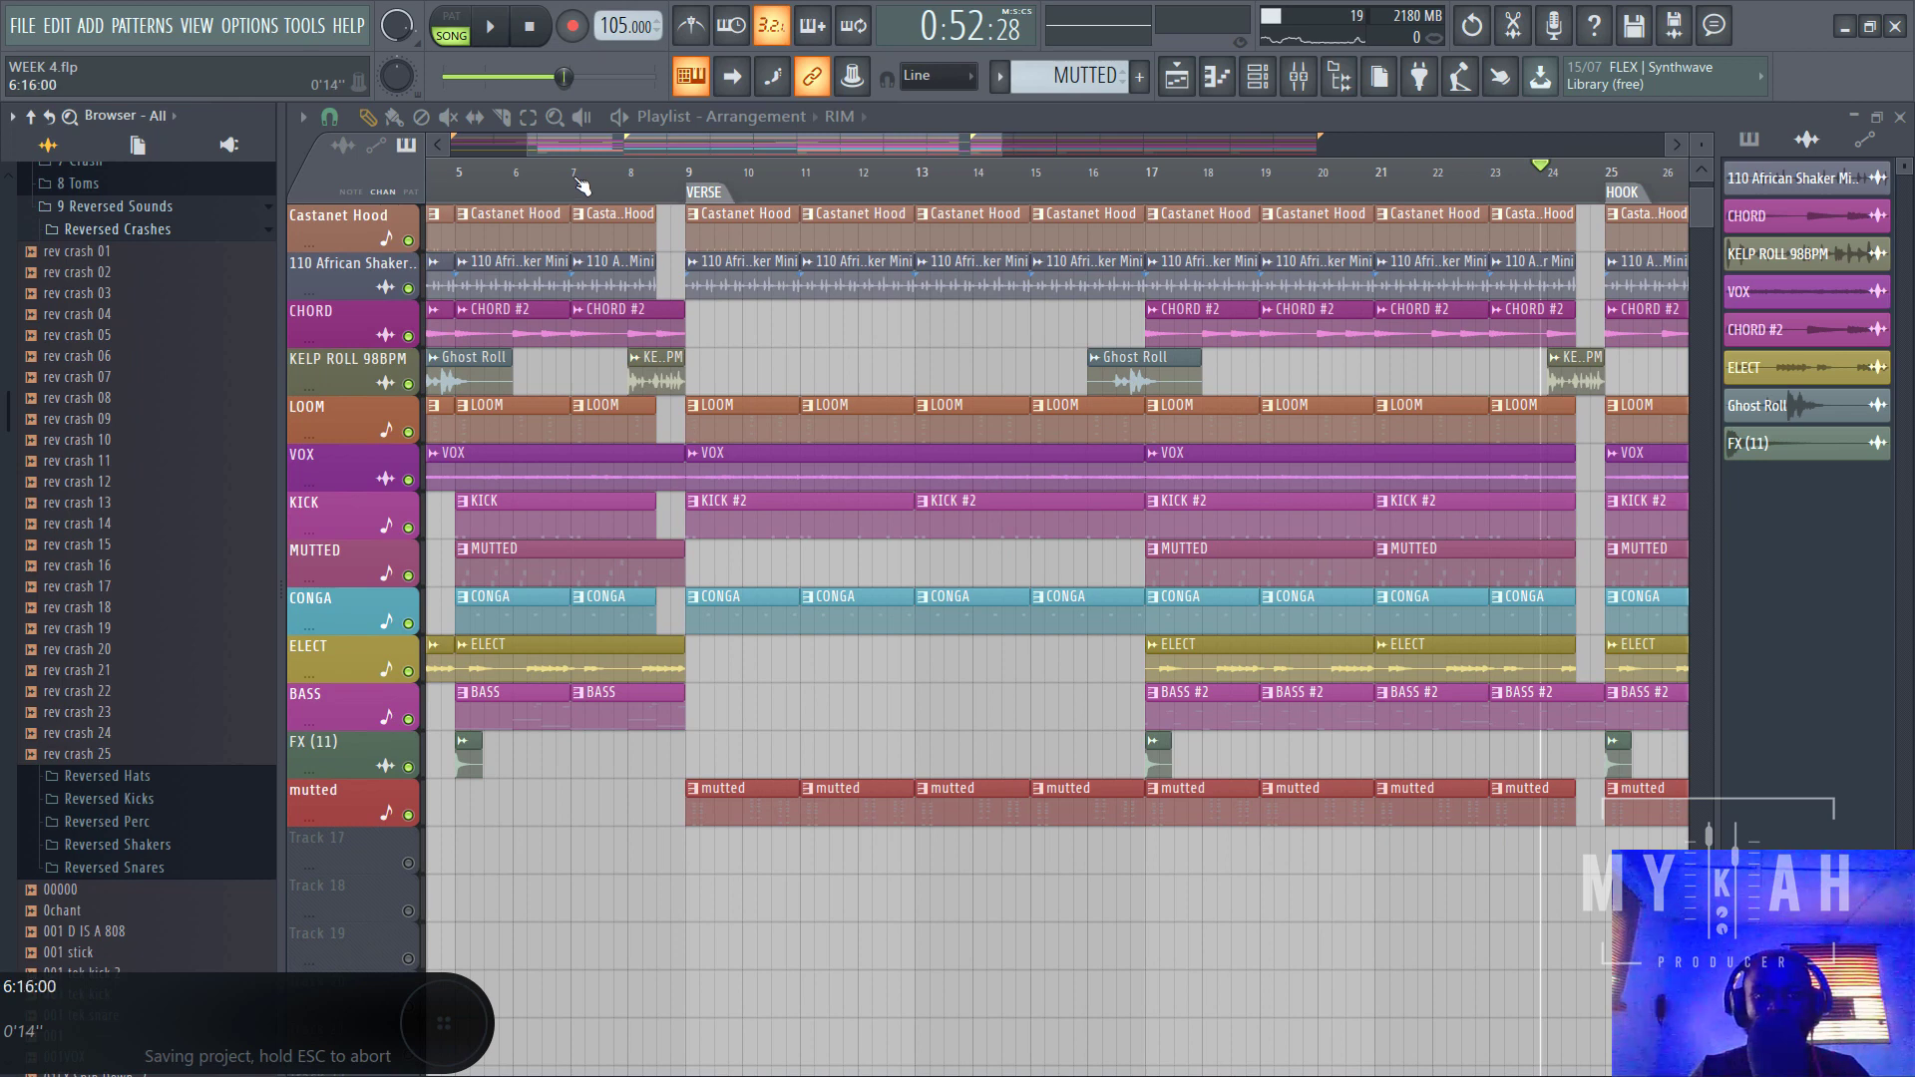
- Move the playback position to bar 7, set the playlist snap to Bar, and place rev crash 01 on Track 17 at bar 8
left_click(593, 184)
scroll(593, 183, "up", 3)
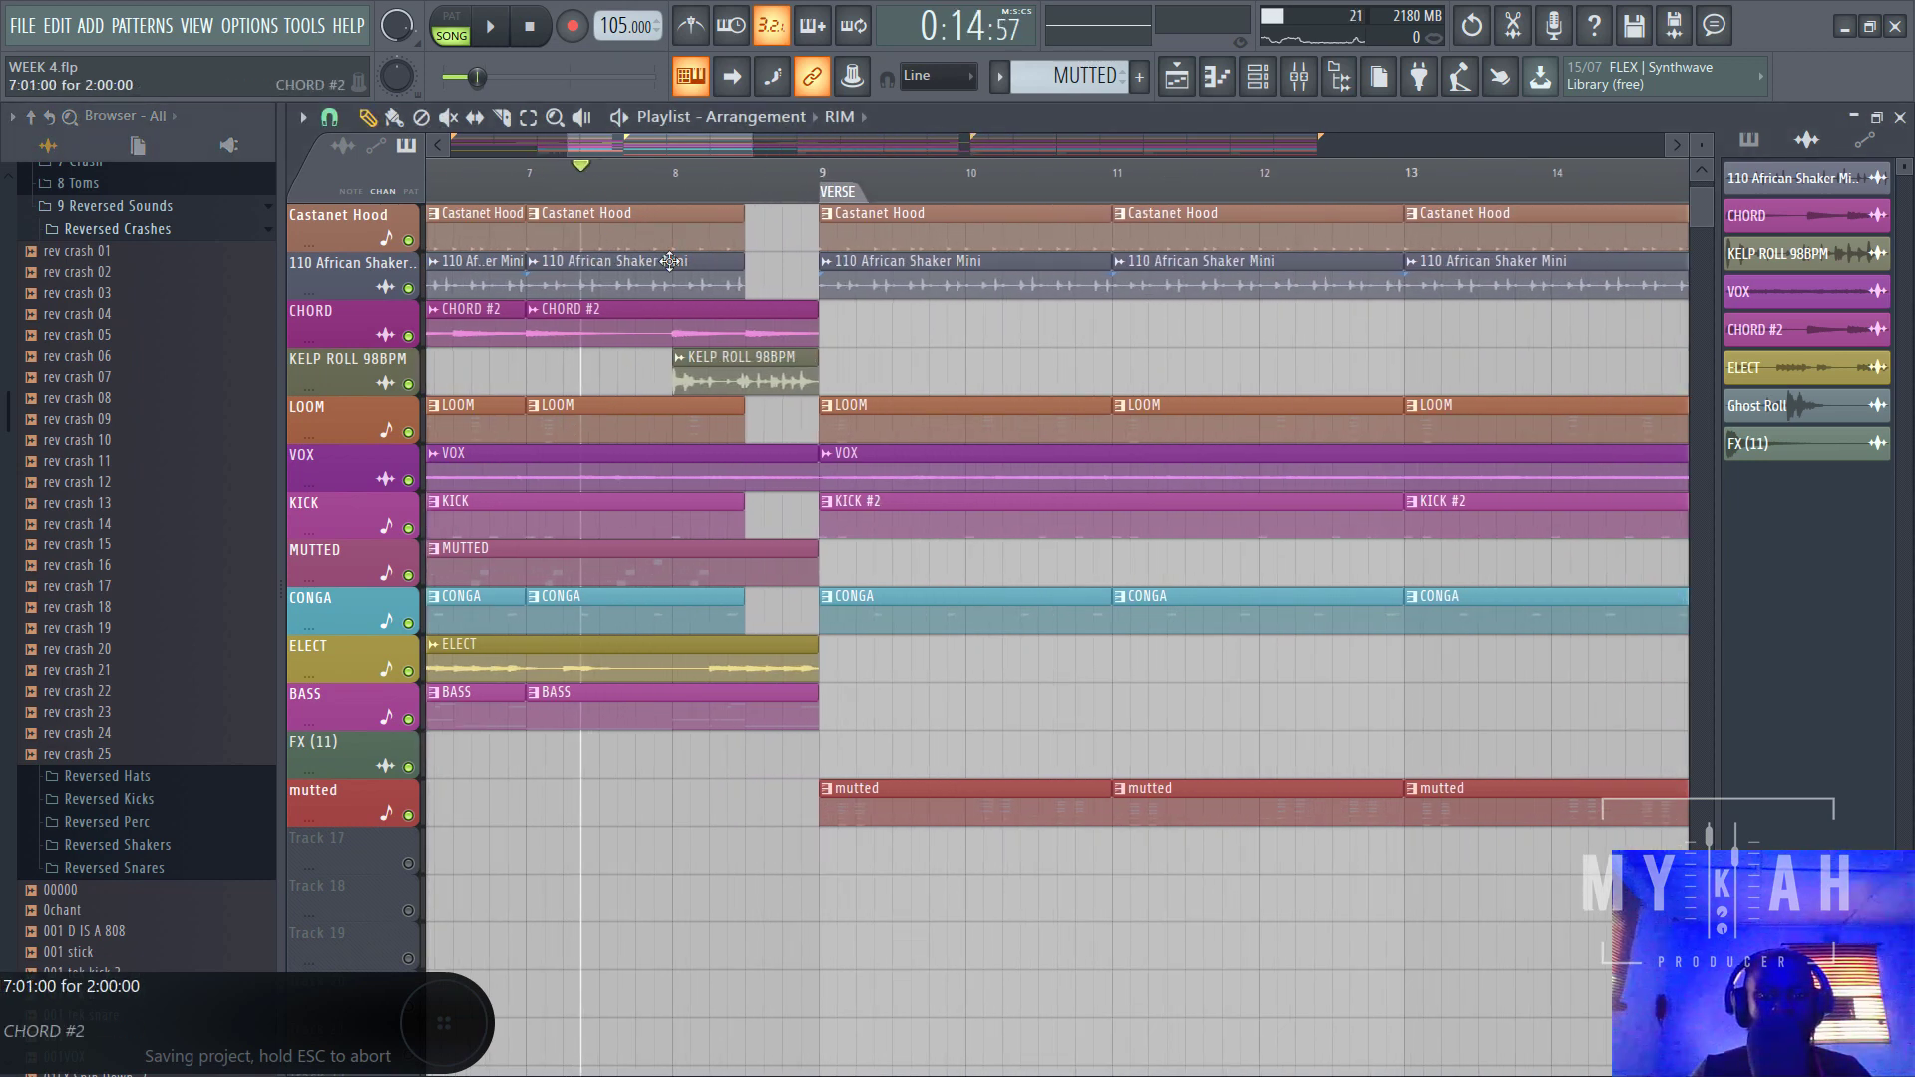
left_click(329, 117)
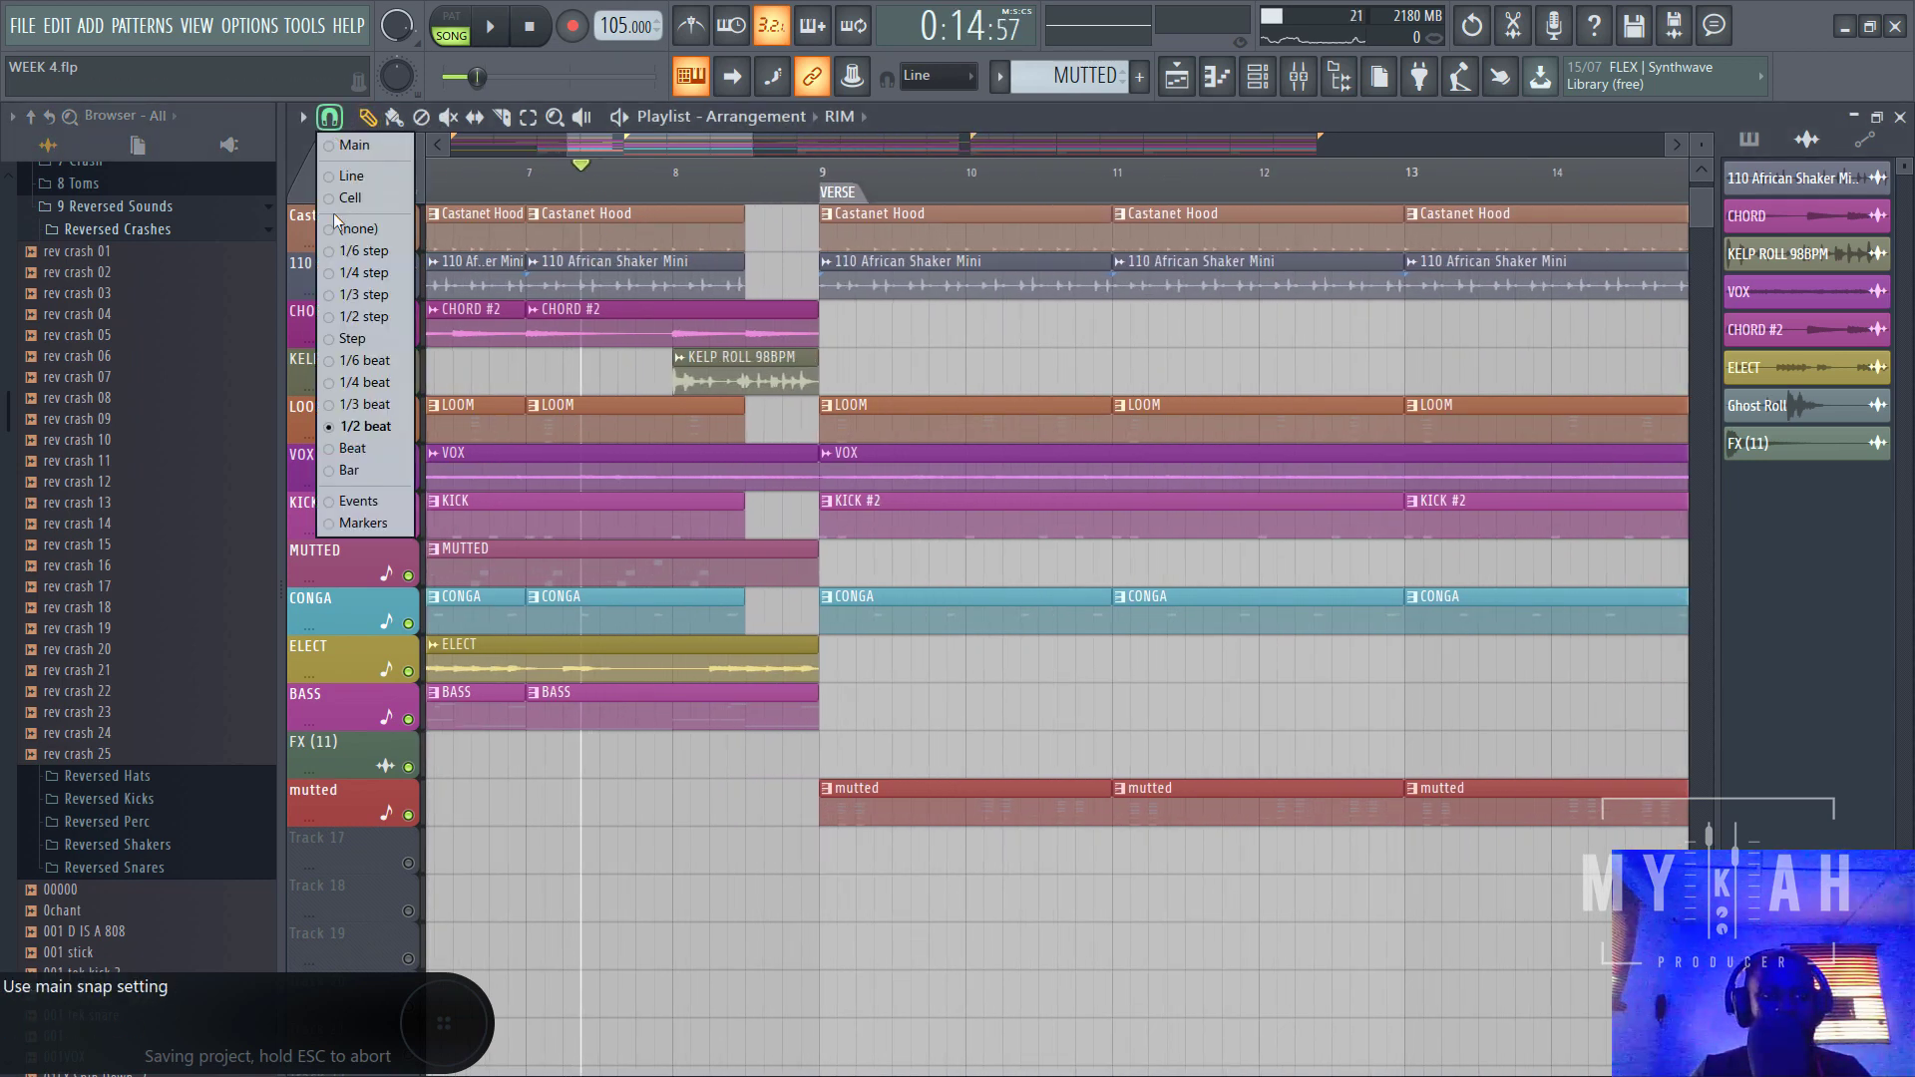
left_click(372, 476)
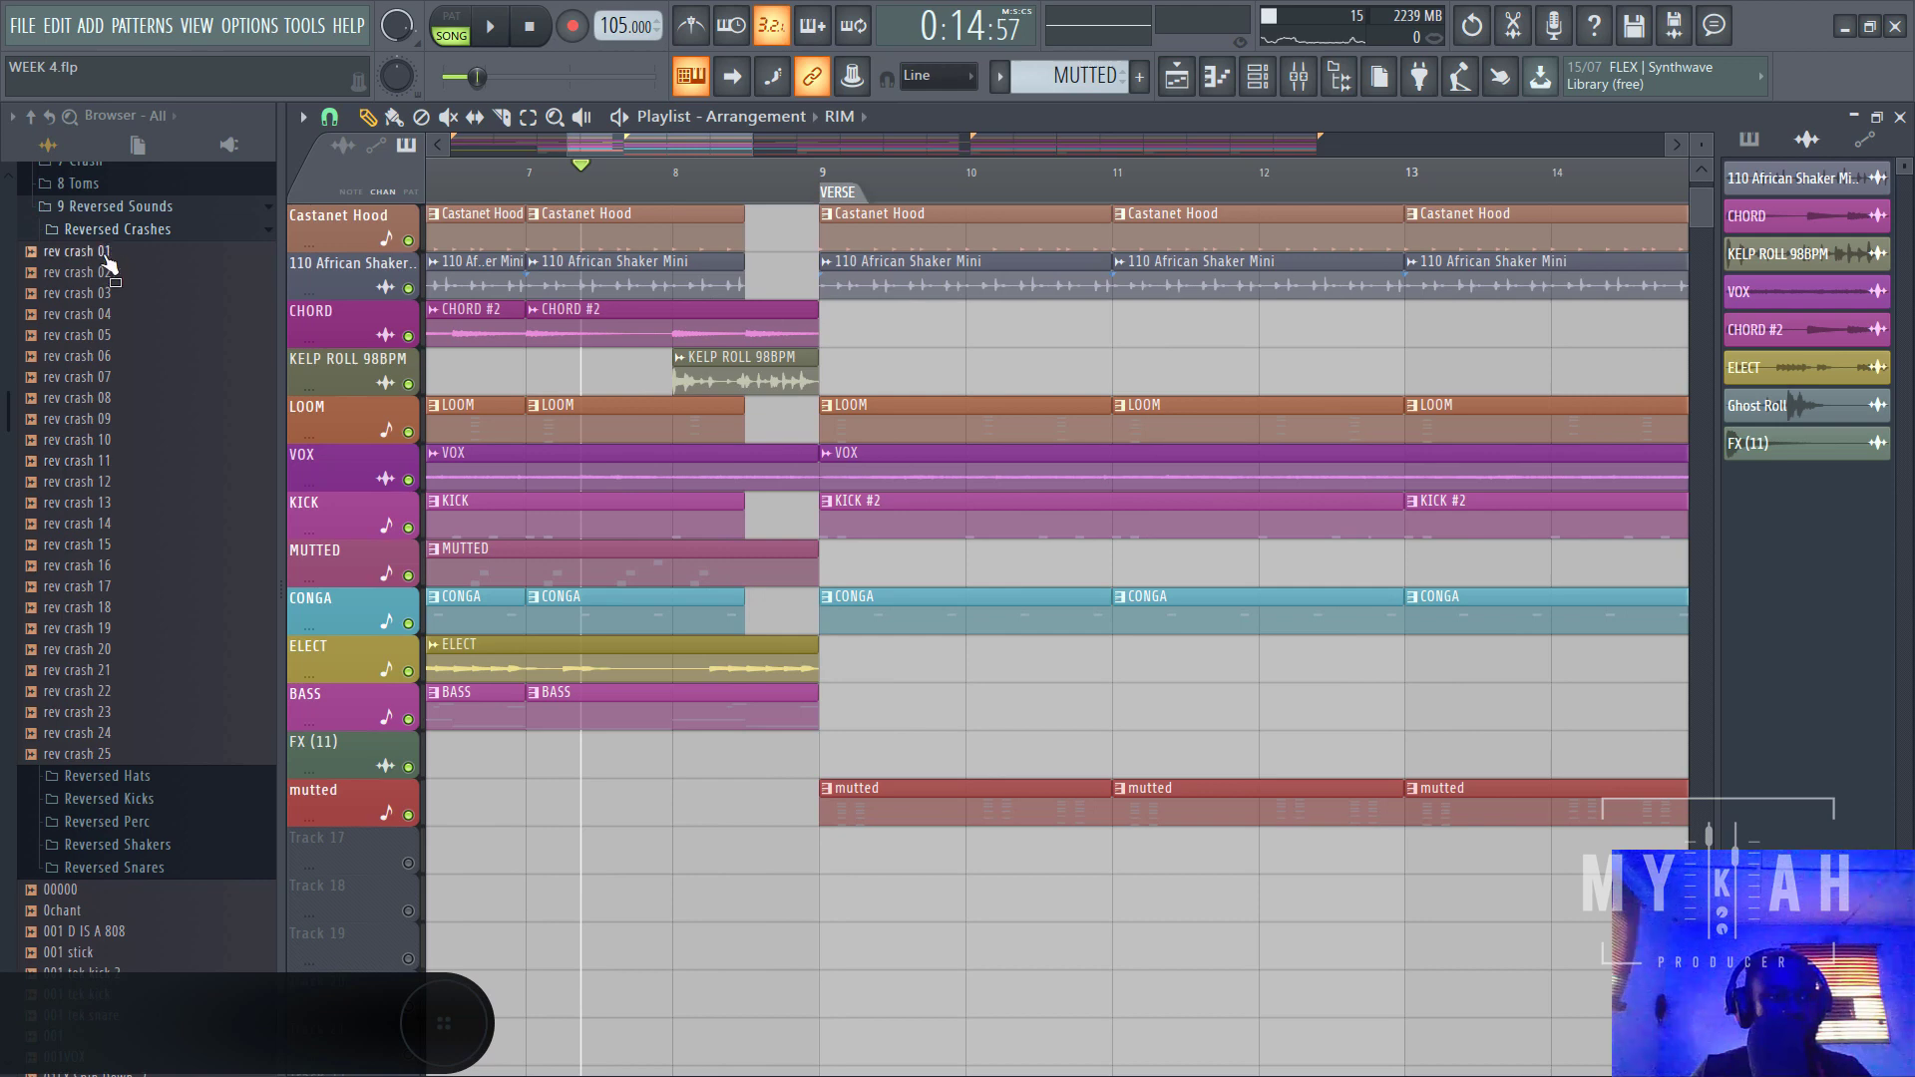
left_click_drag(104, 257, 728, 854)
- Route the rev crash 01 sample to mixer track 22
double_click(748, 855)
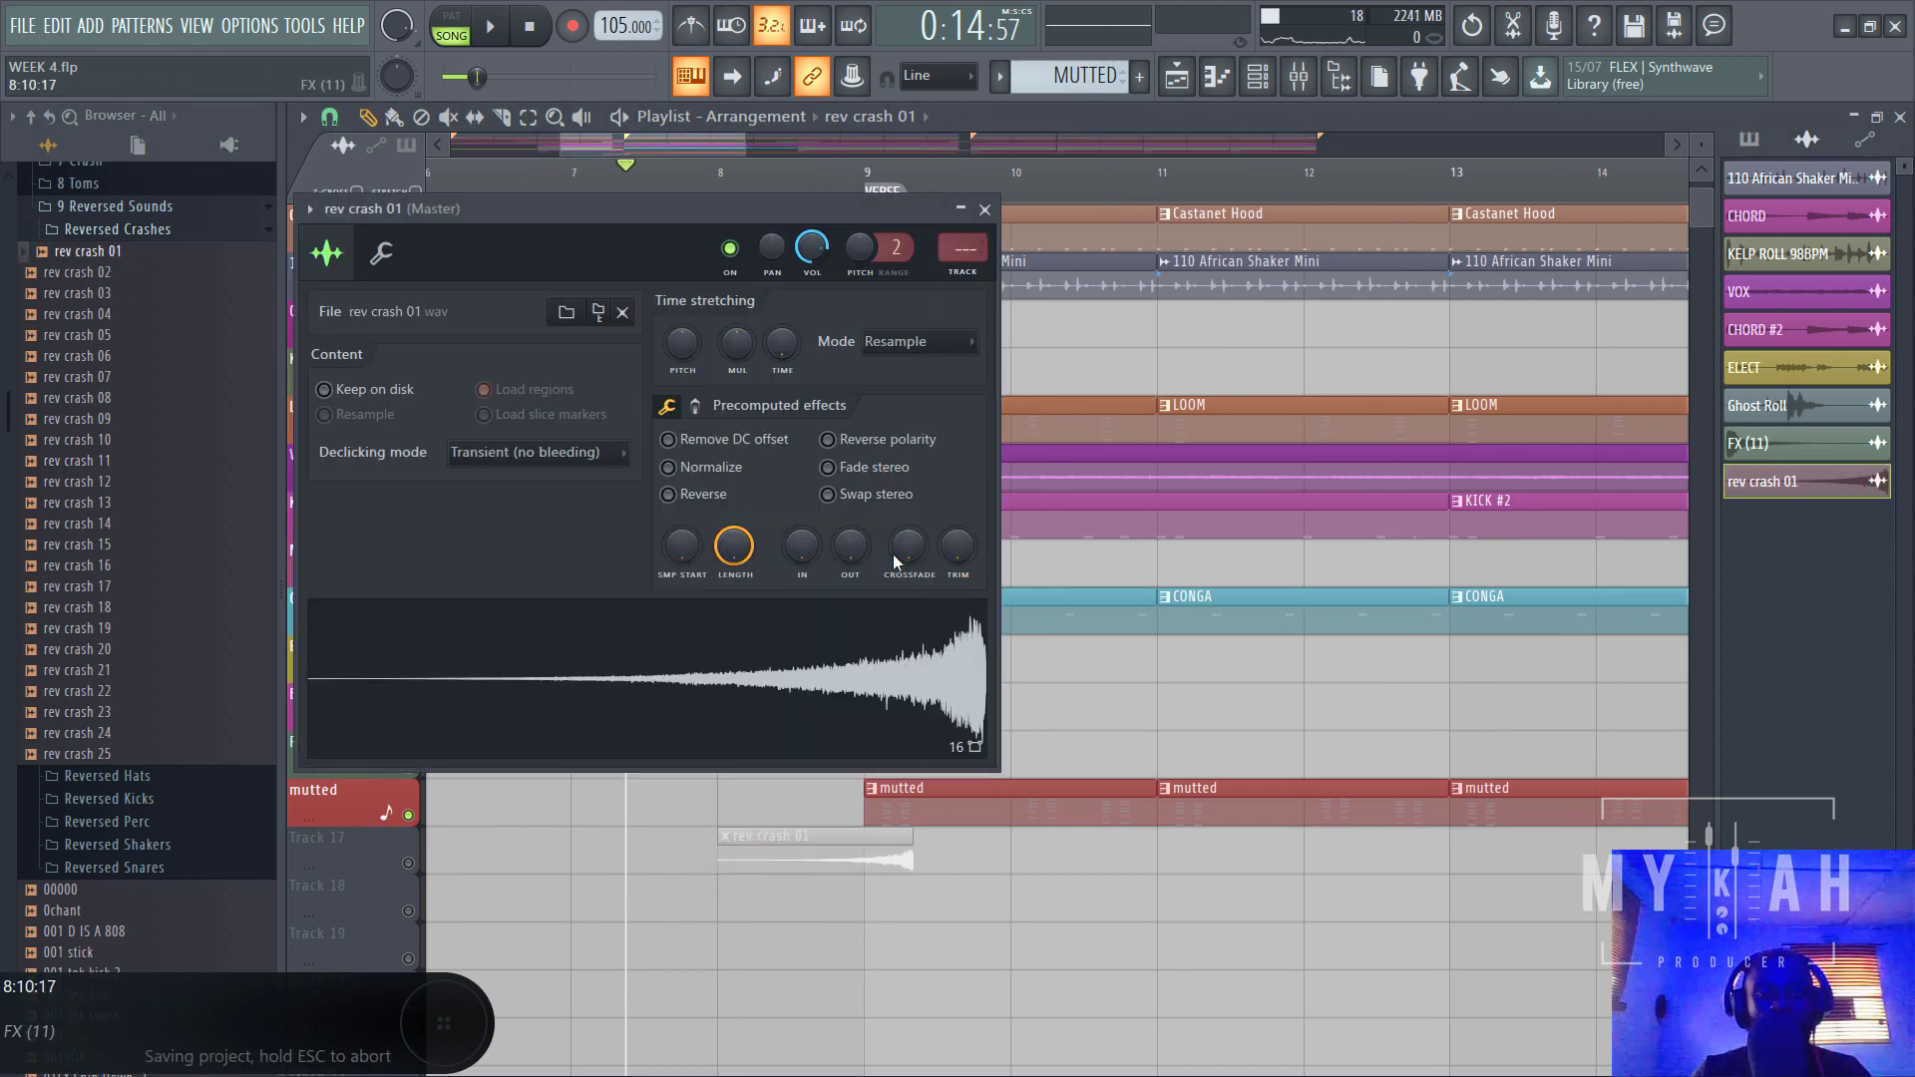
left_click(964, 275)
left_click(1177, 80)
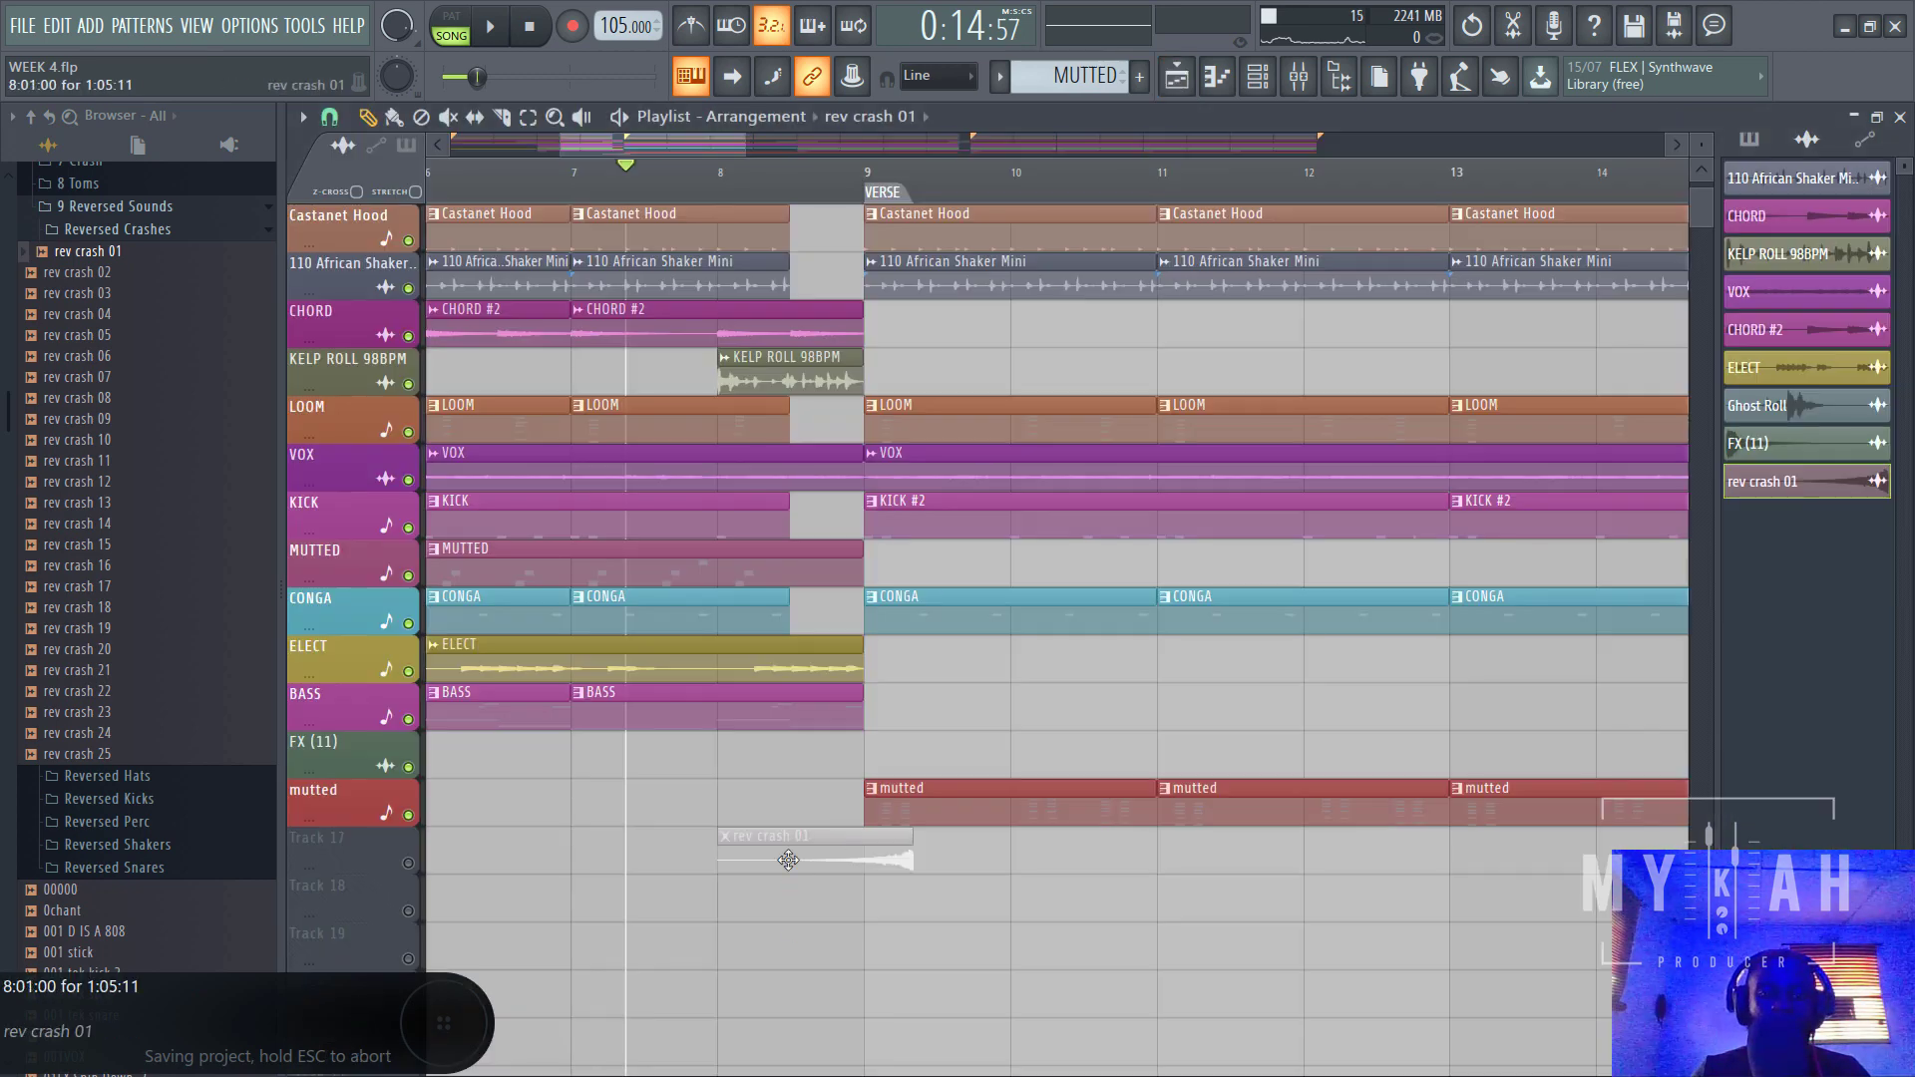
- Set the rev crash 01 sample's time stretching mode to Stretch and fit its length to one bar
double_click(791, 860)
left_click(936, 344)
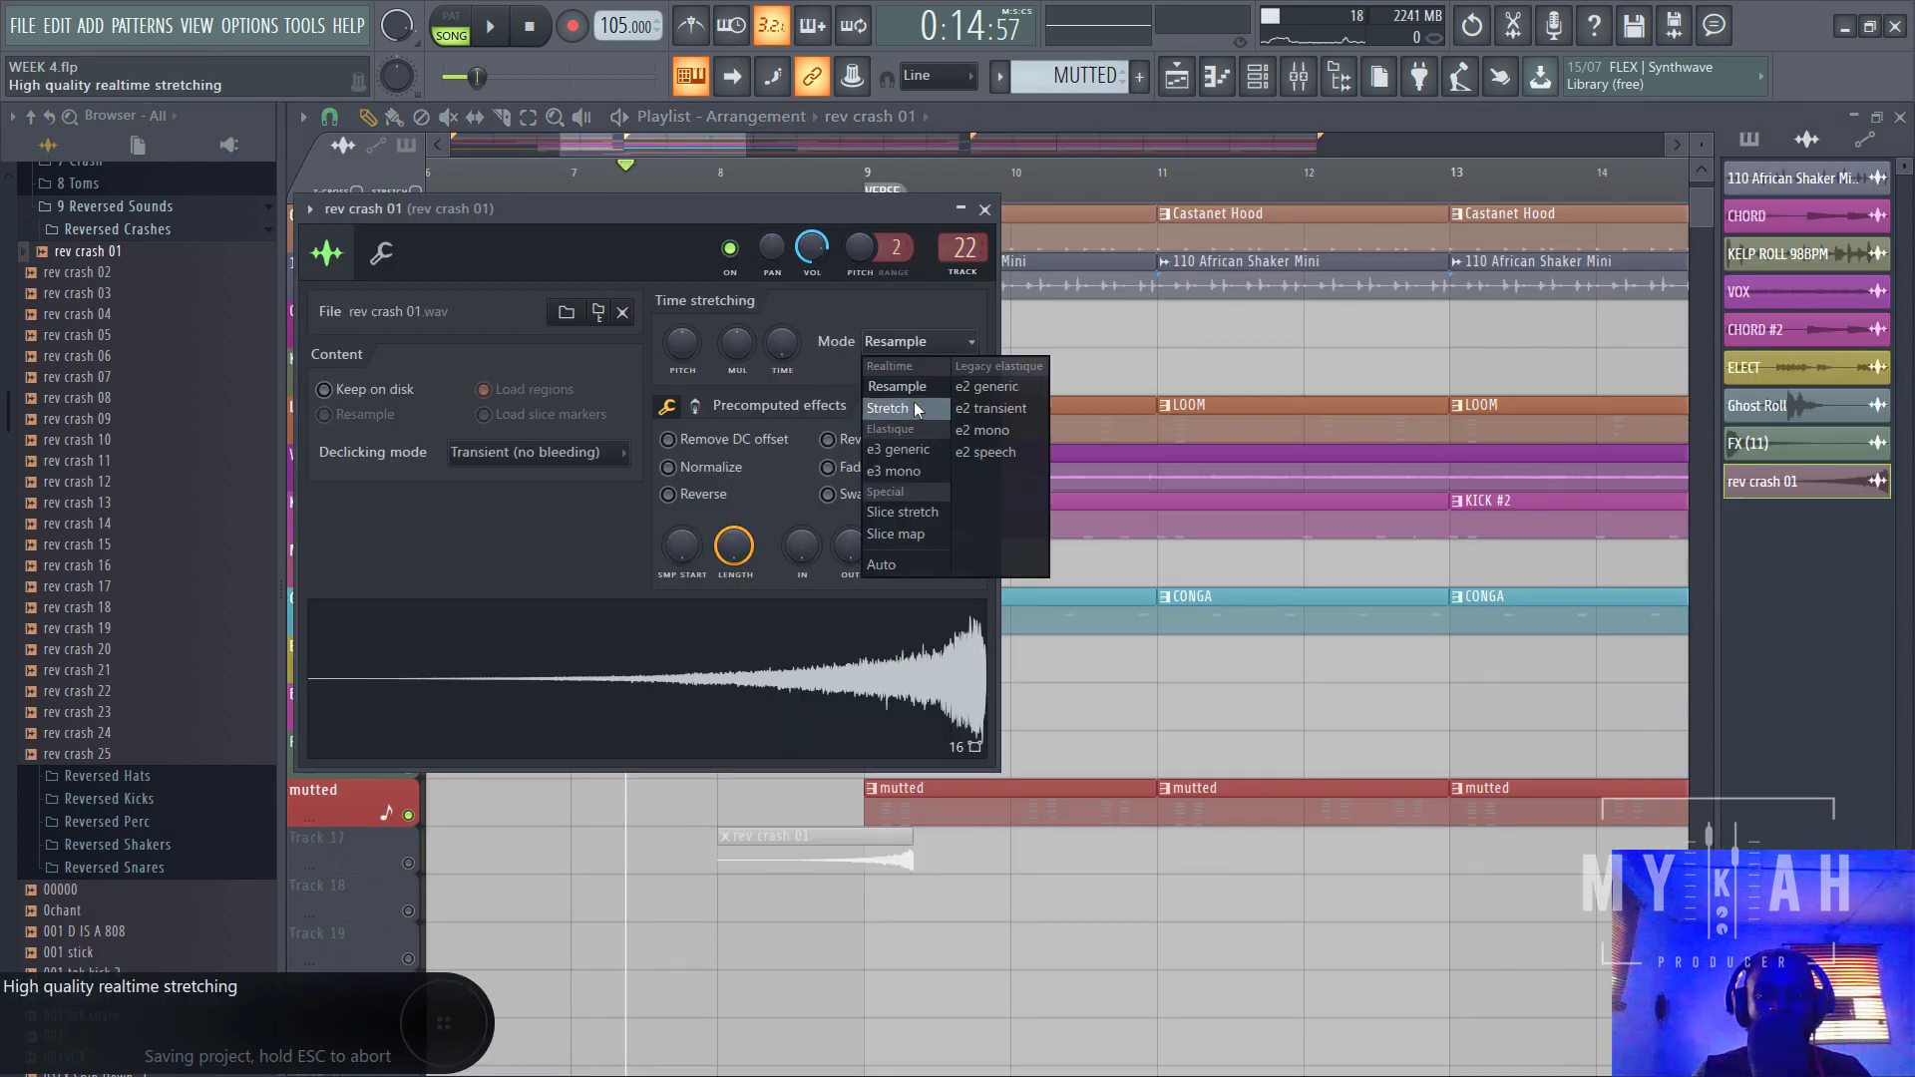
left_click(903, 403)
right_click(781, 344)
left_click(815, 473)
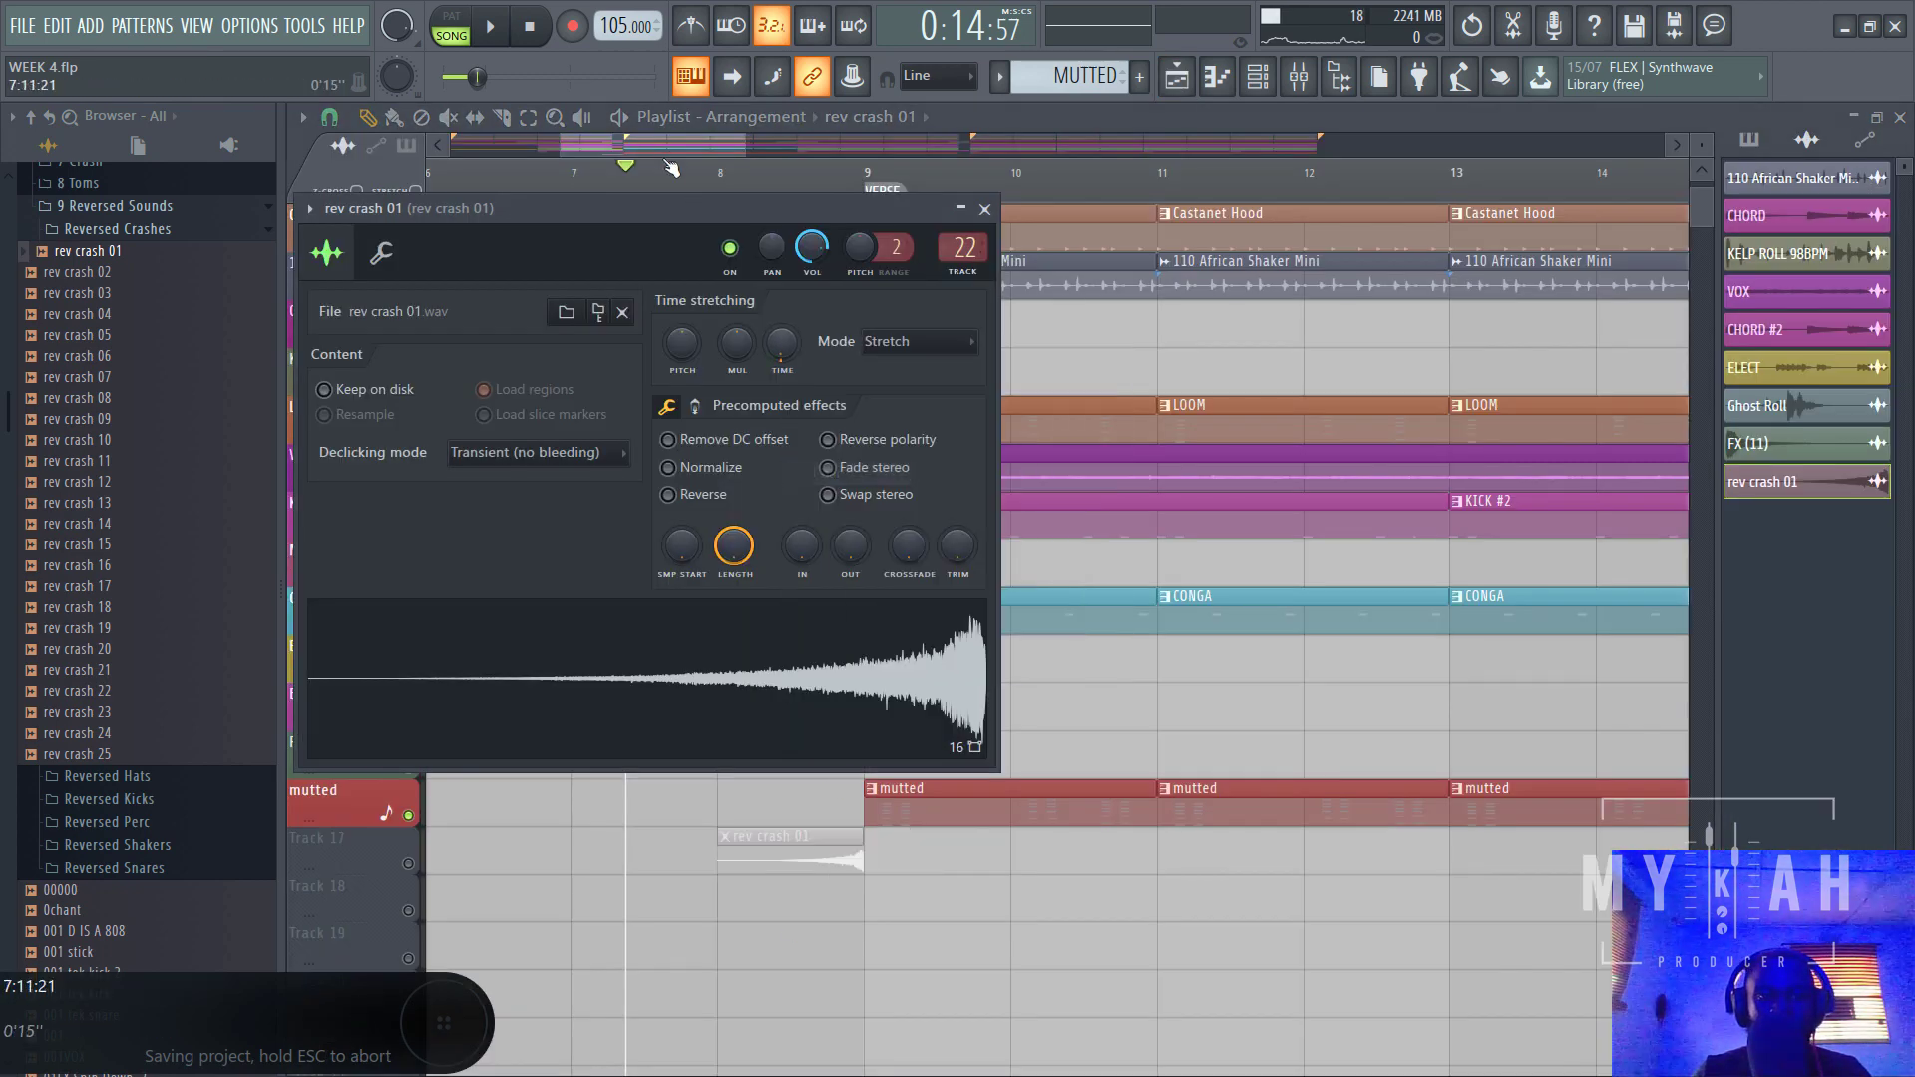
key("Escape")
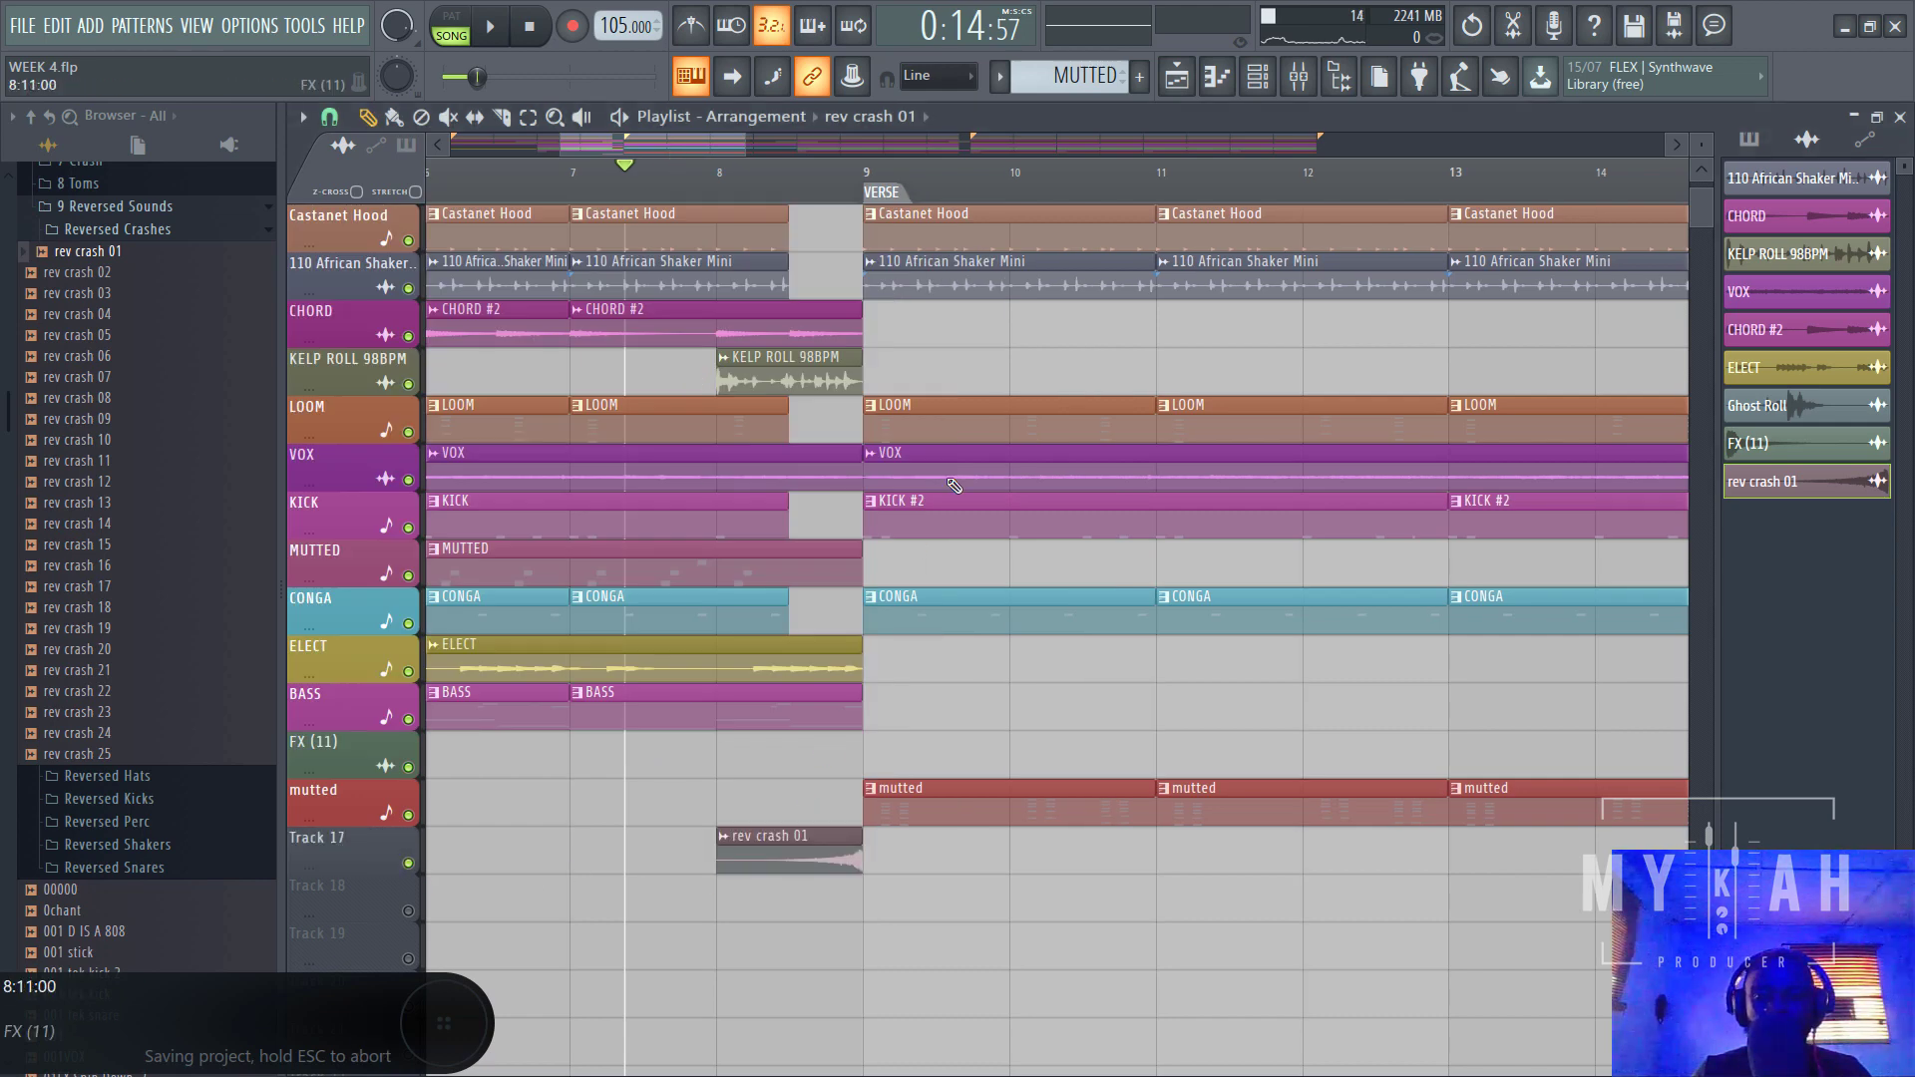
- Play the transition and lower the rev crash 01 mixer track's level to 88% (-2.7 dB)
key("space")
key("F9")
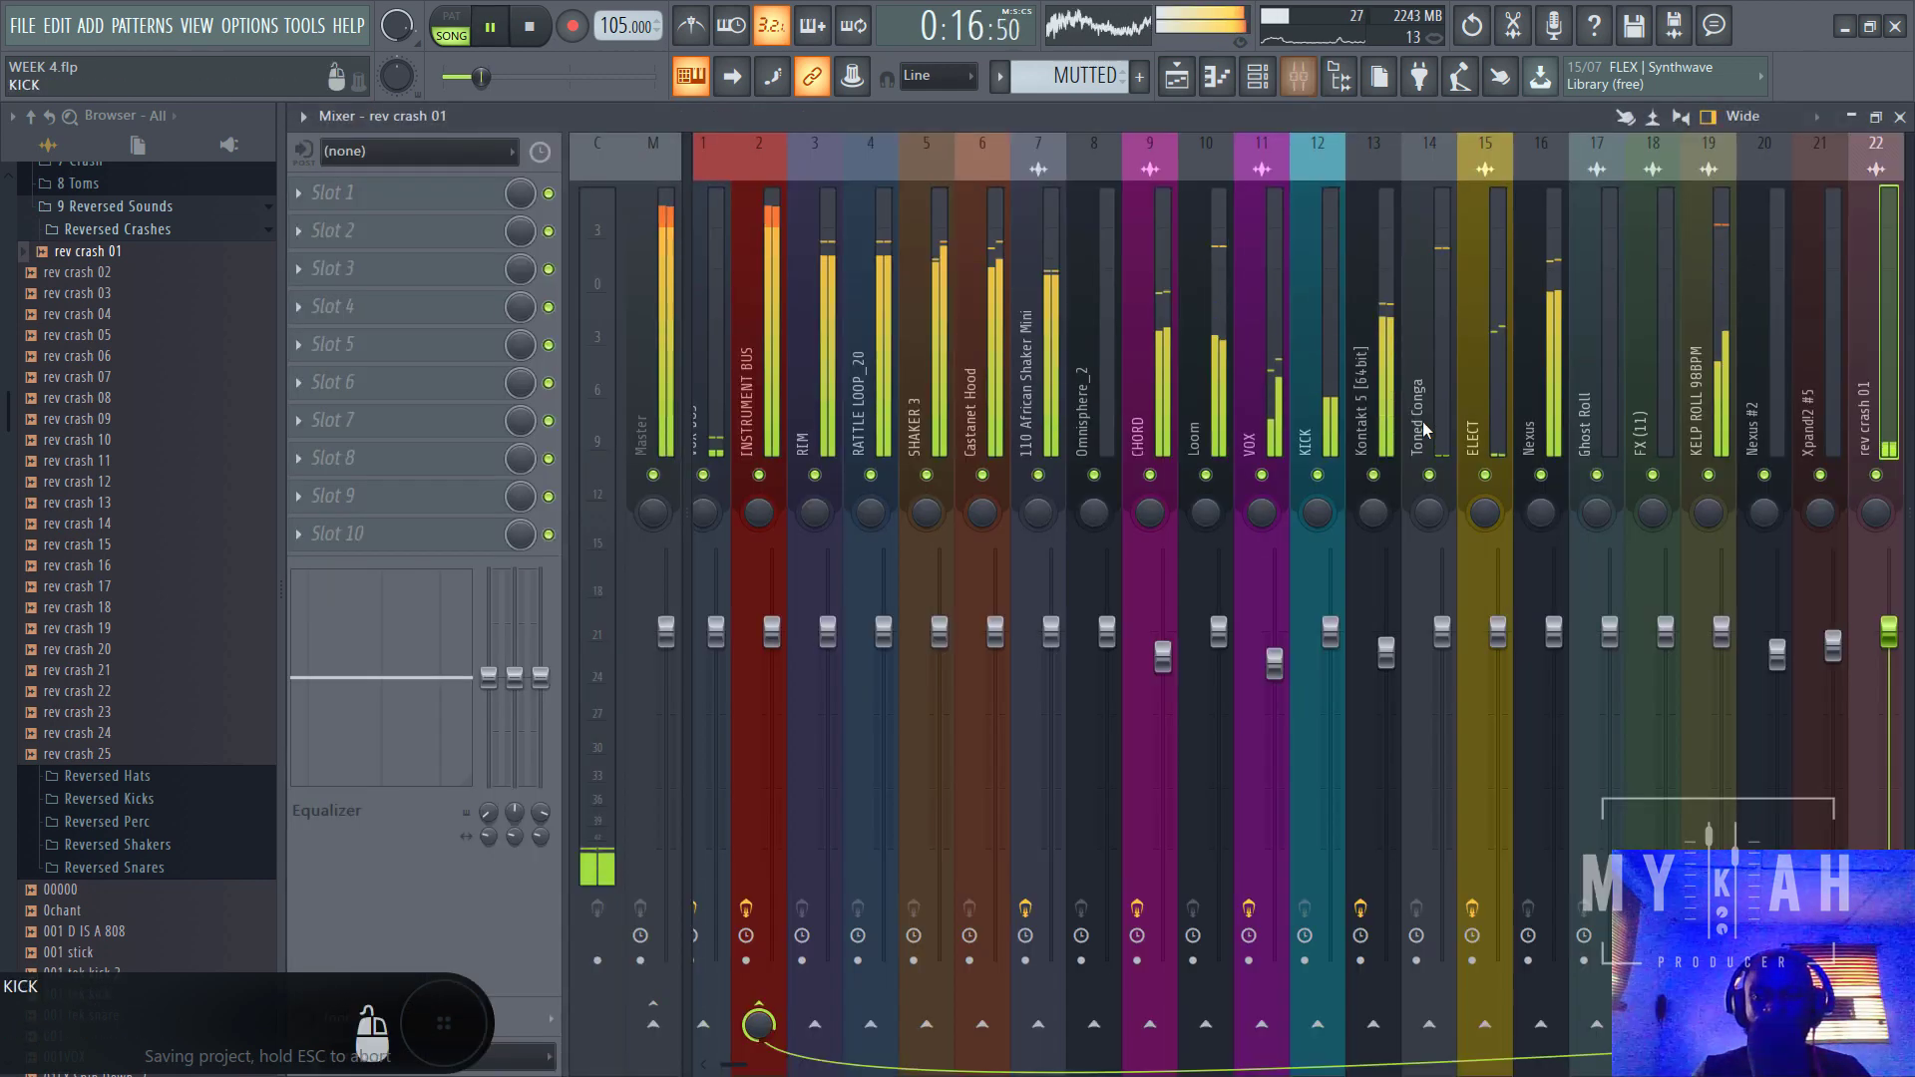
left_click_drag(1891, 638, 1891, 679)
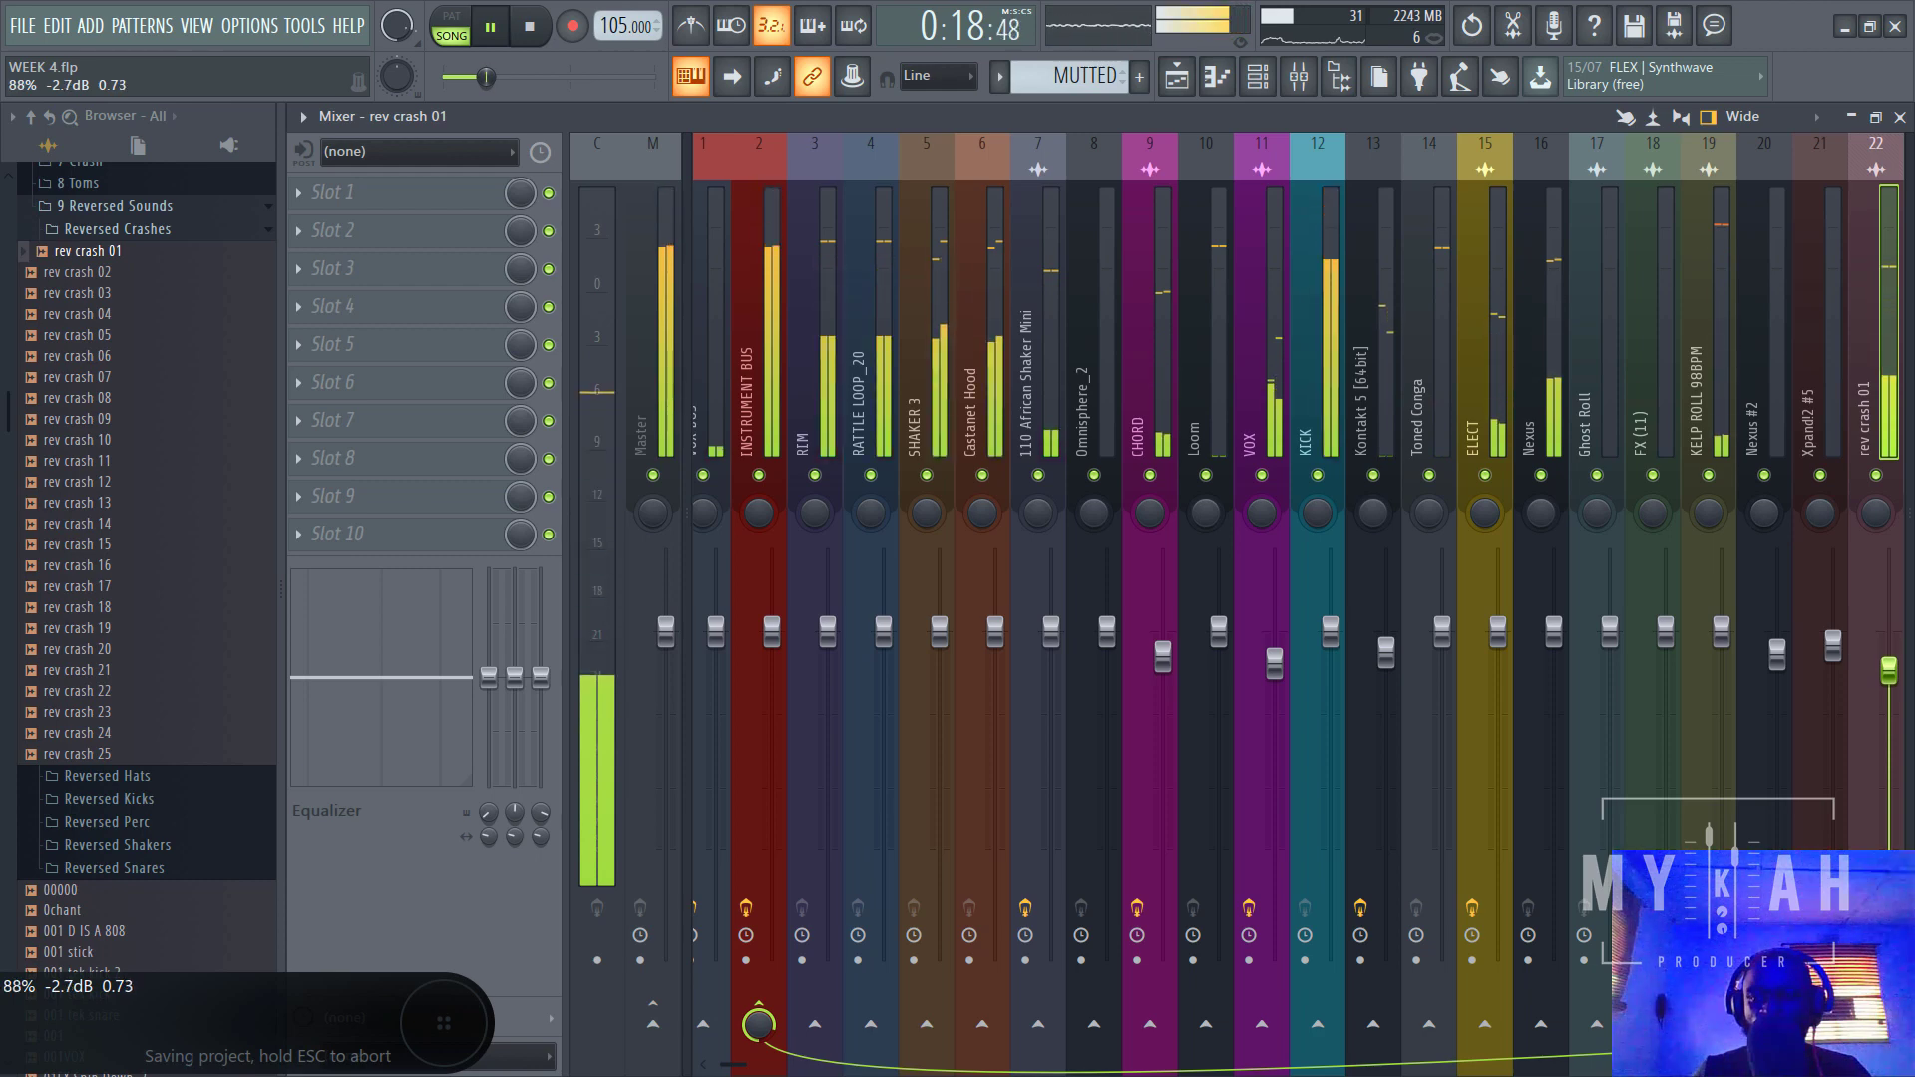
key("F9")
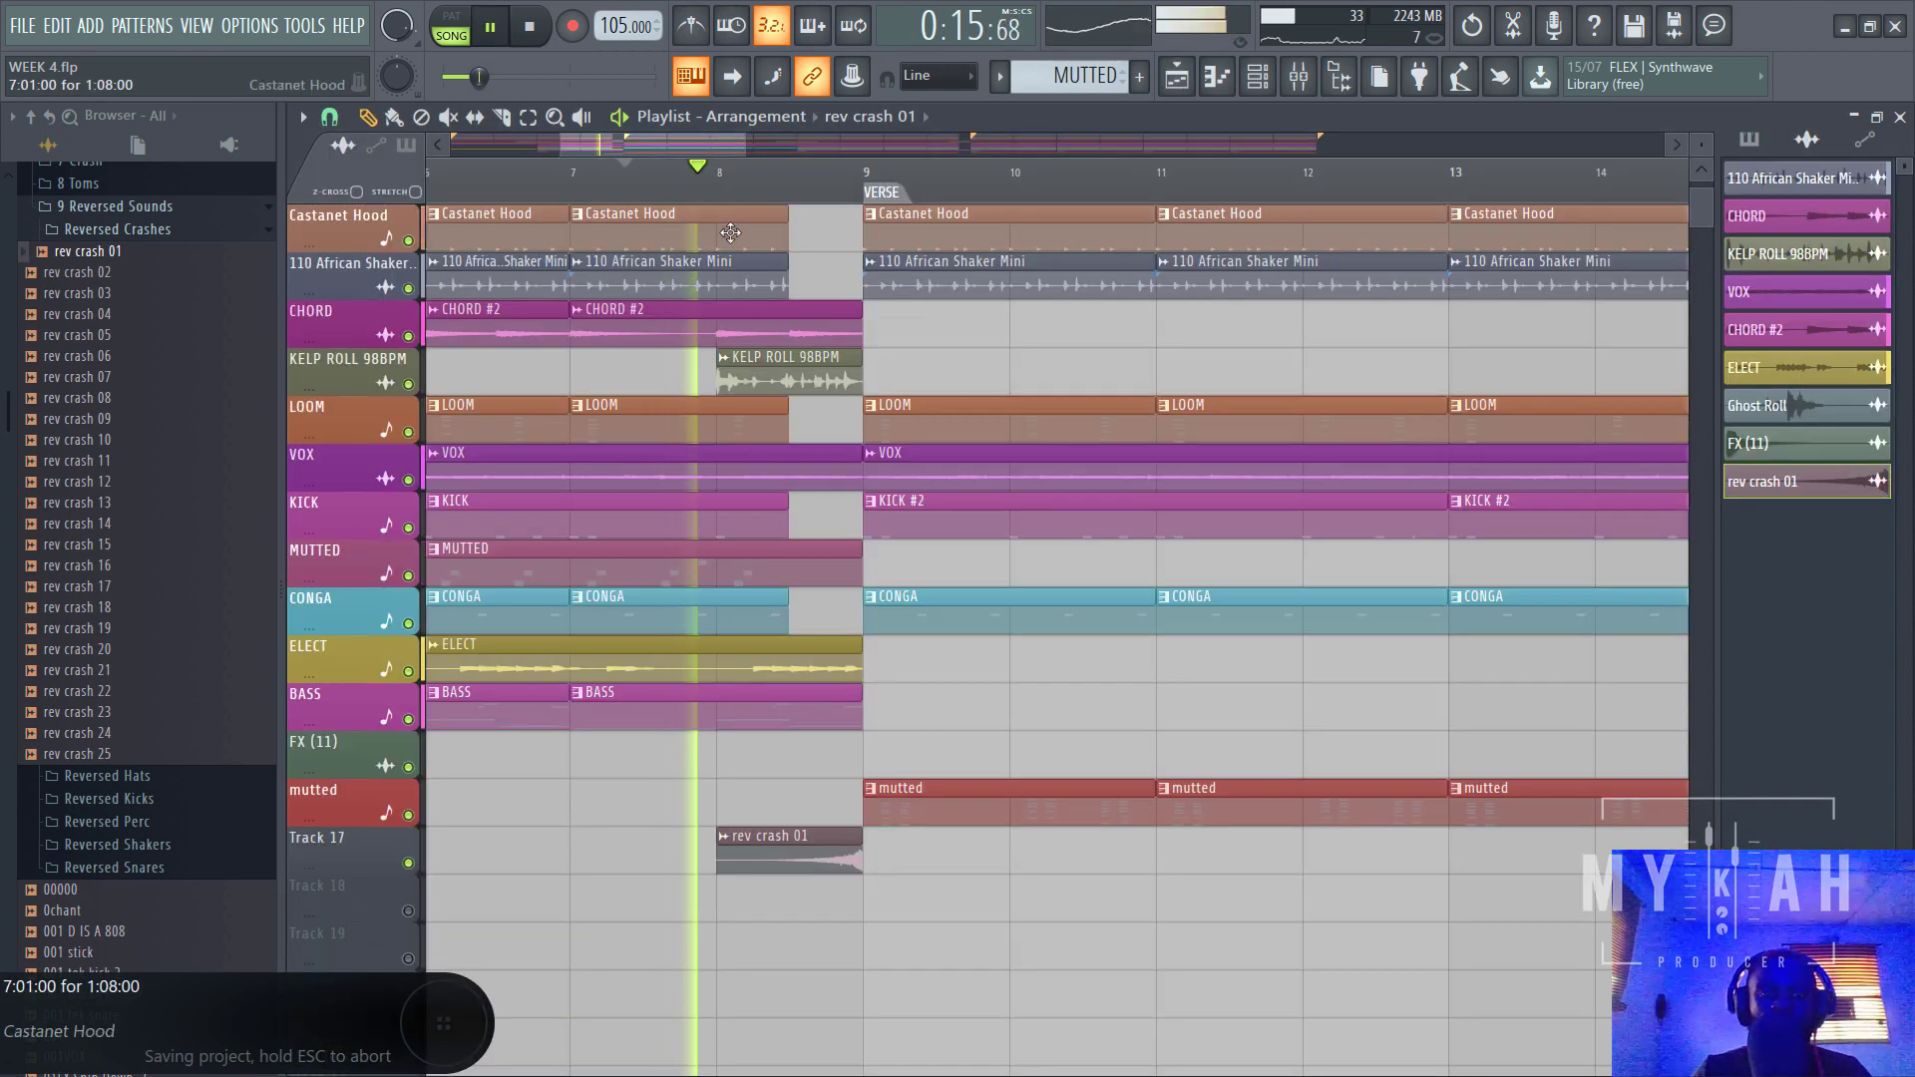
- Place a copy of the FX (11) clip on its own track at bar 9, where the verse begins
scroll(725, 499, "down", 5, "ctrl")
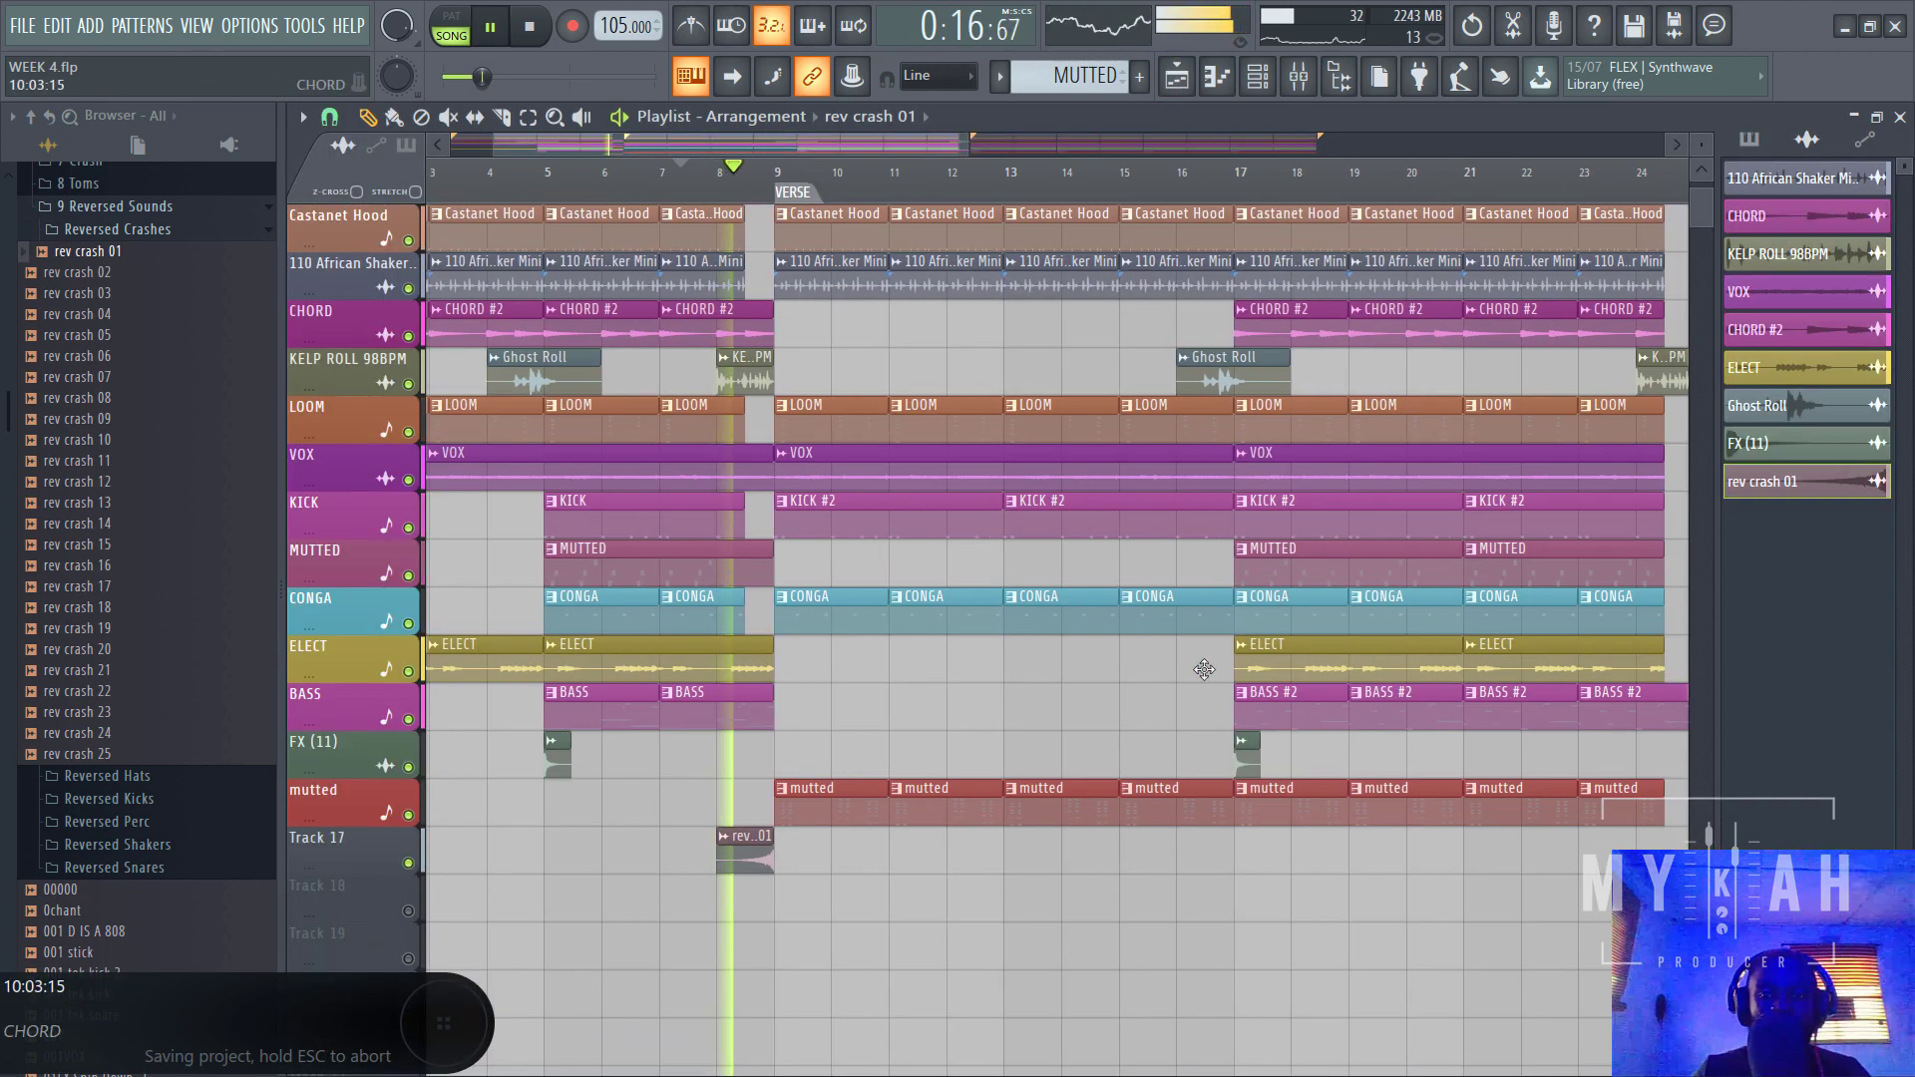
left_click(1250, 768)
left_click(785, 746)
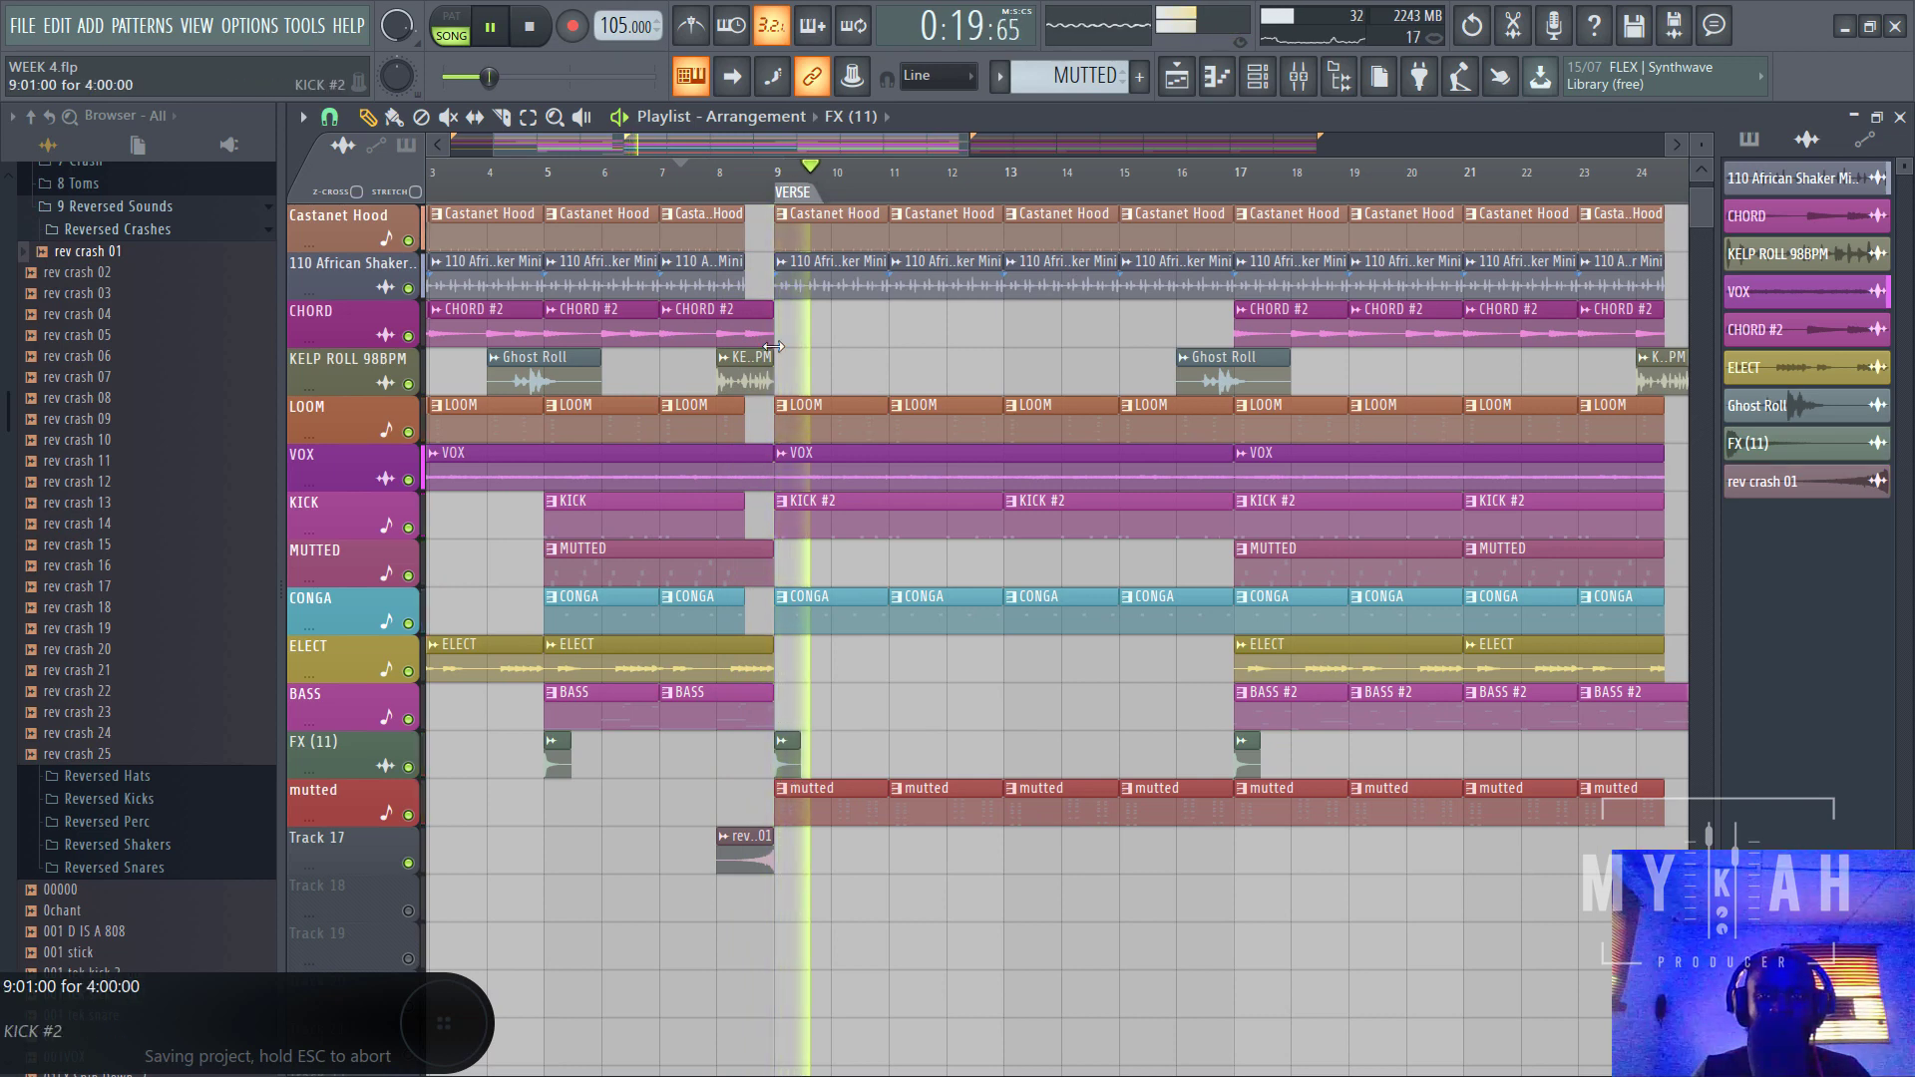
- Copy the rev crash 01 clip to bar 24, just before the hook, and name Track 17 after the clip
scroll(724, 869, "down", 2, "ctrl")
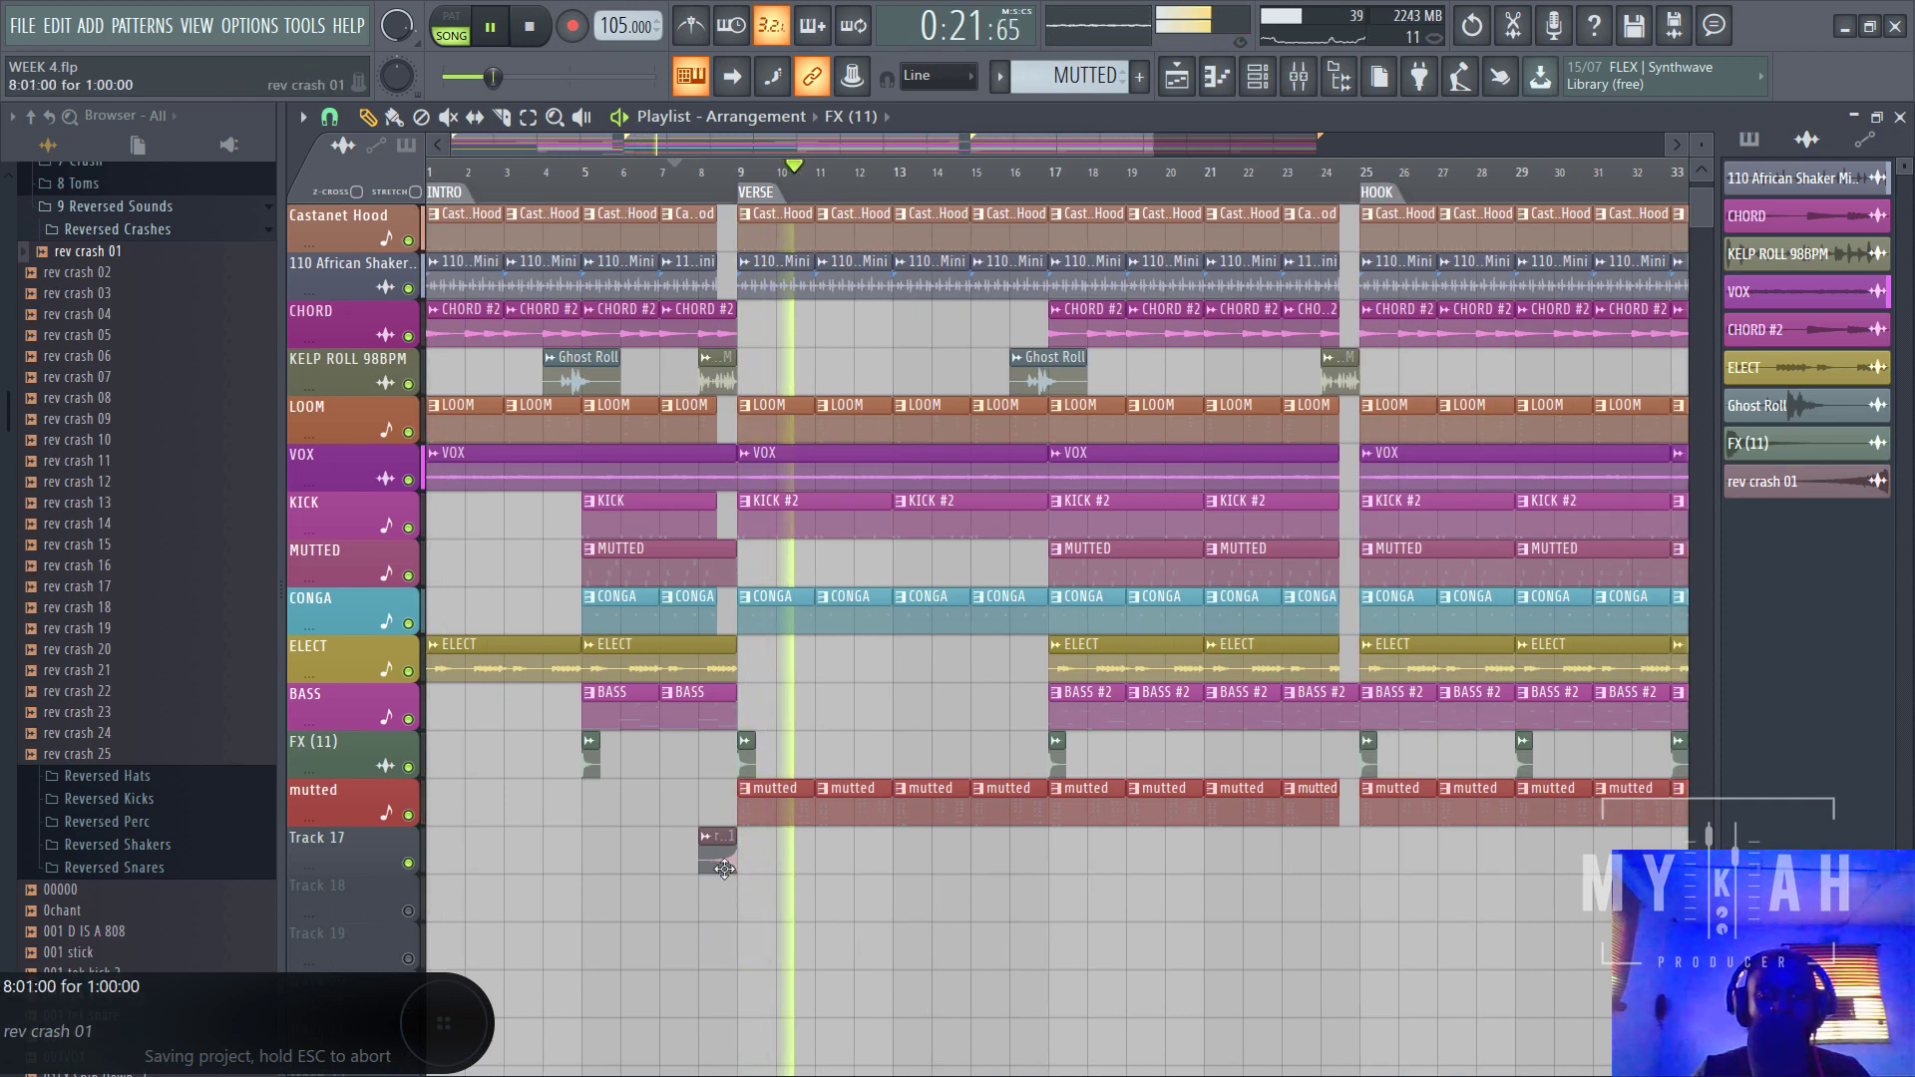
left_click_drag(724, 869, 1347, 856, "shift")
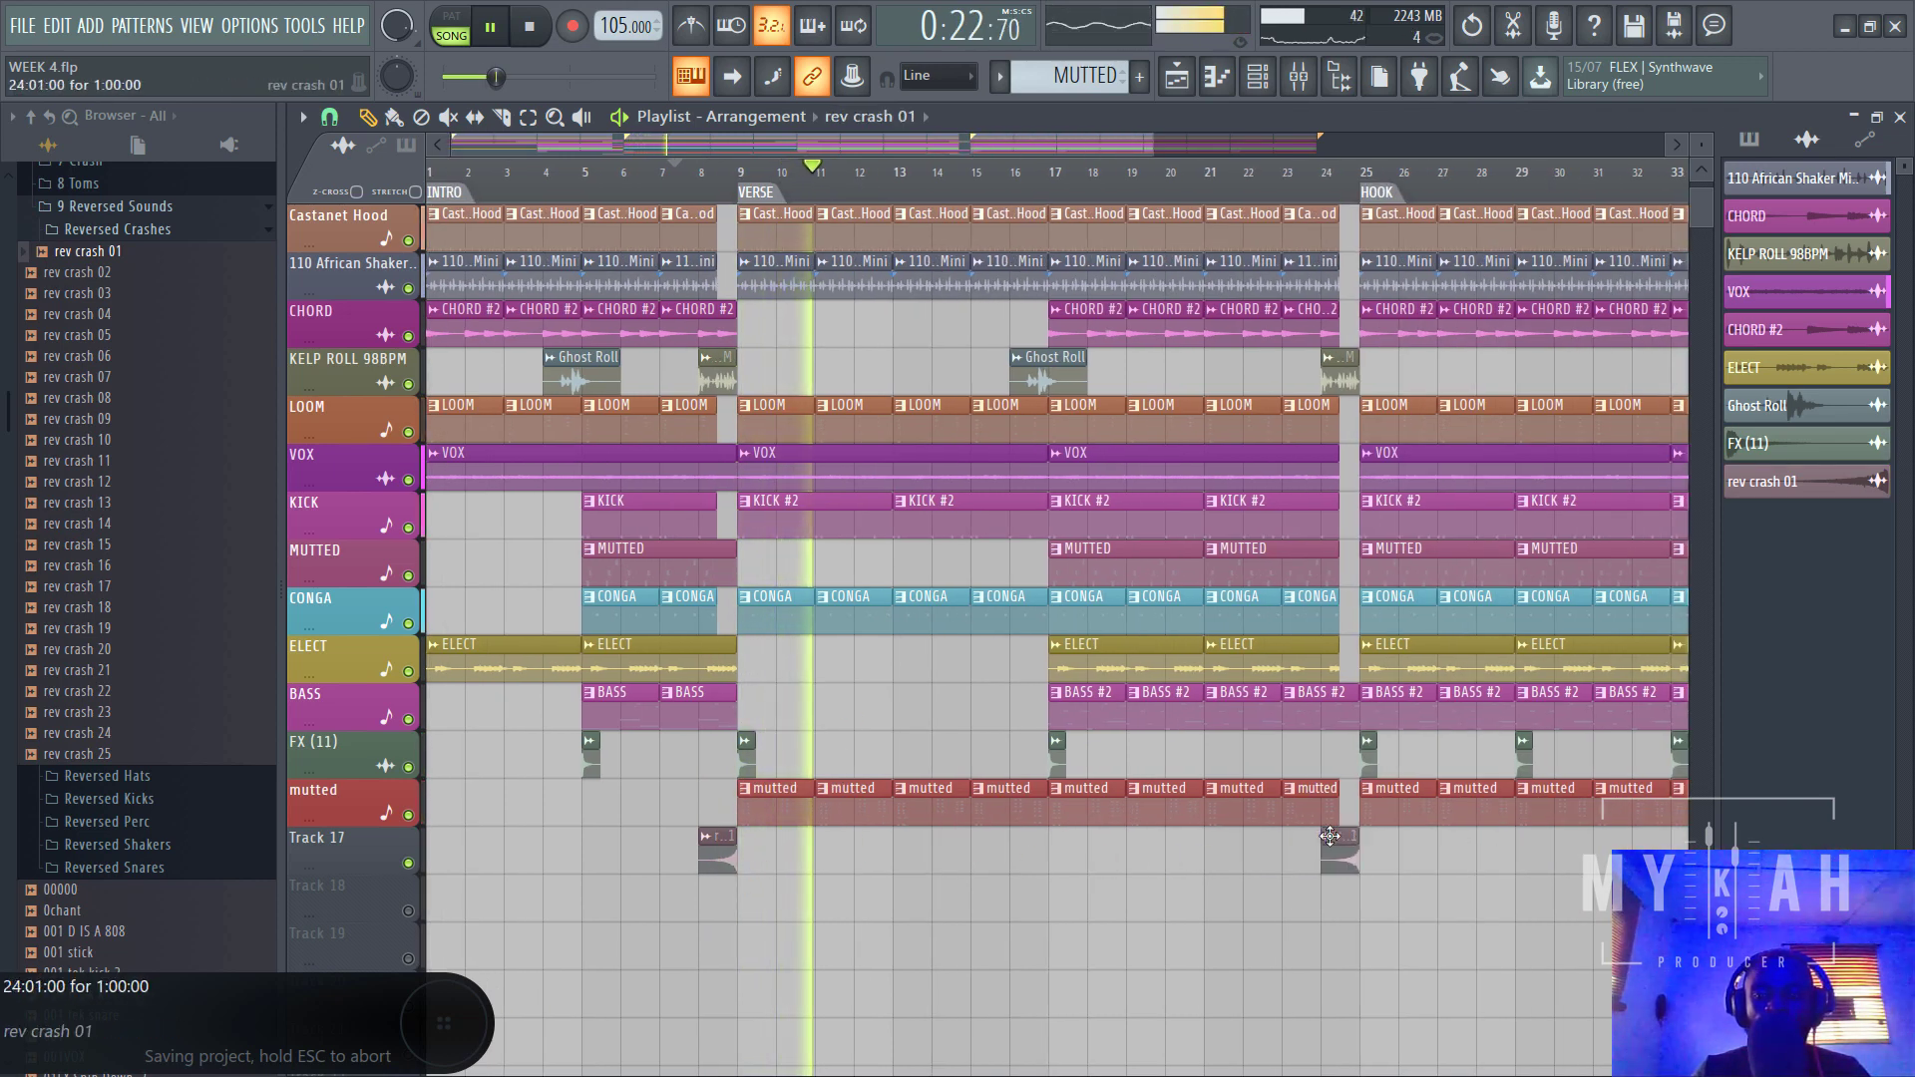
right_click(381, 842)
left_click(417, 613)
scroll(955, 198, "down", 1)
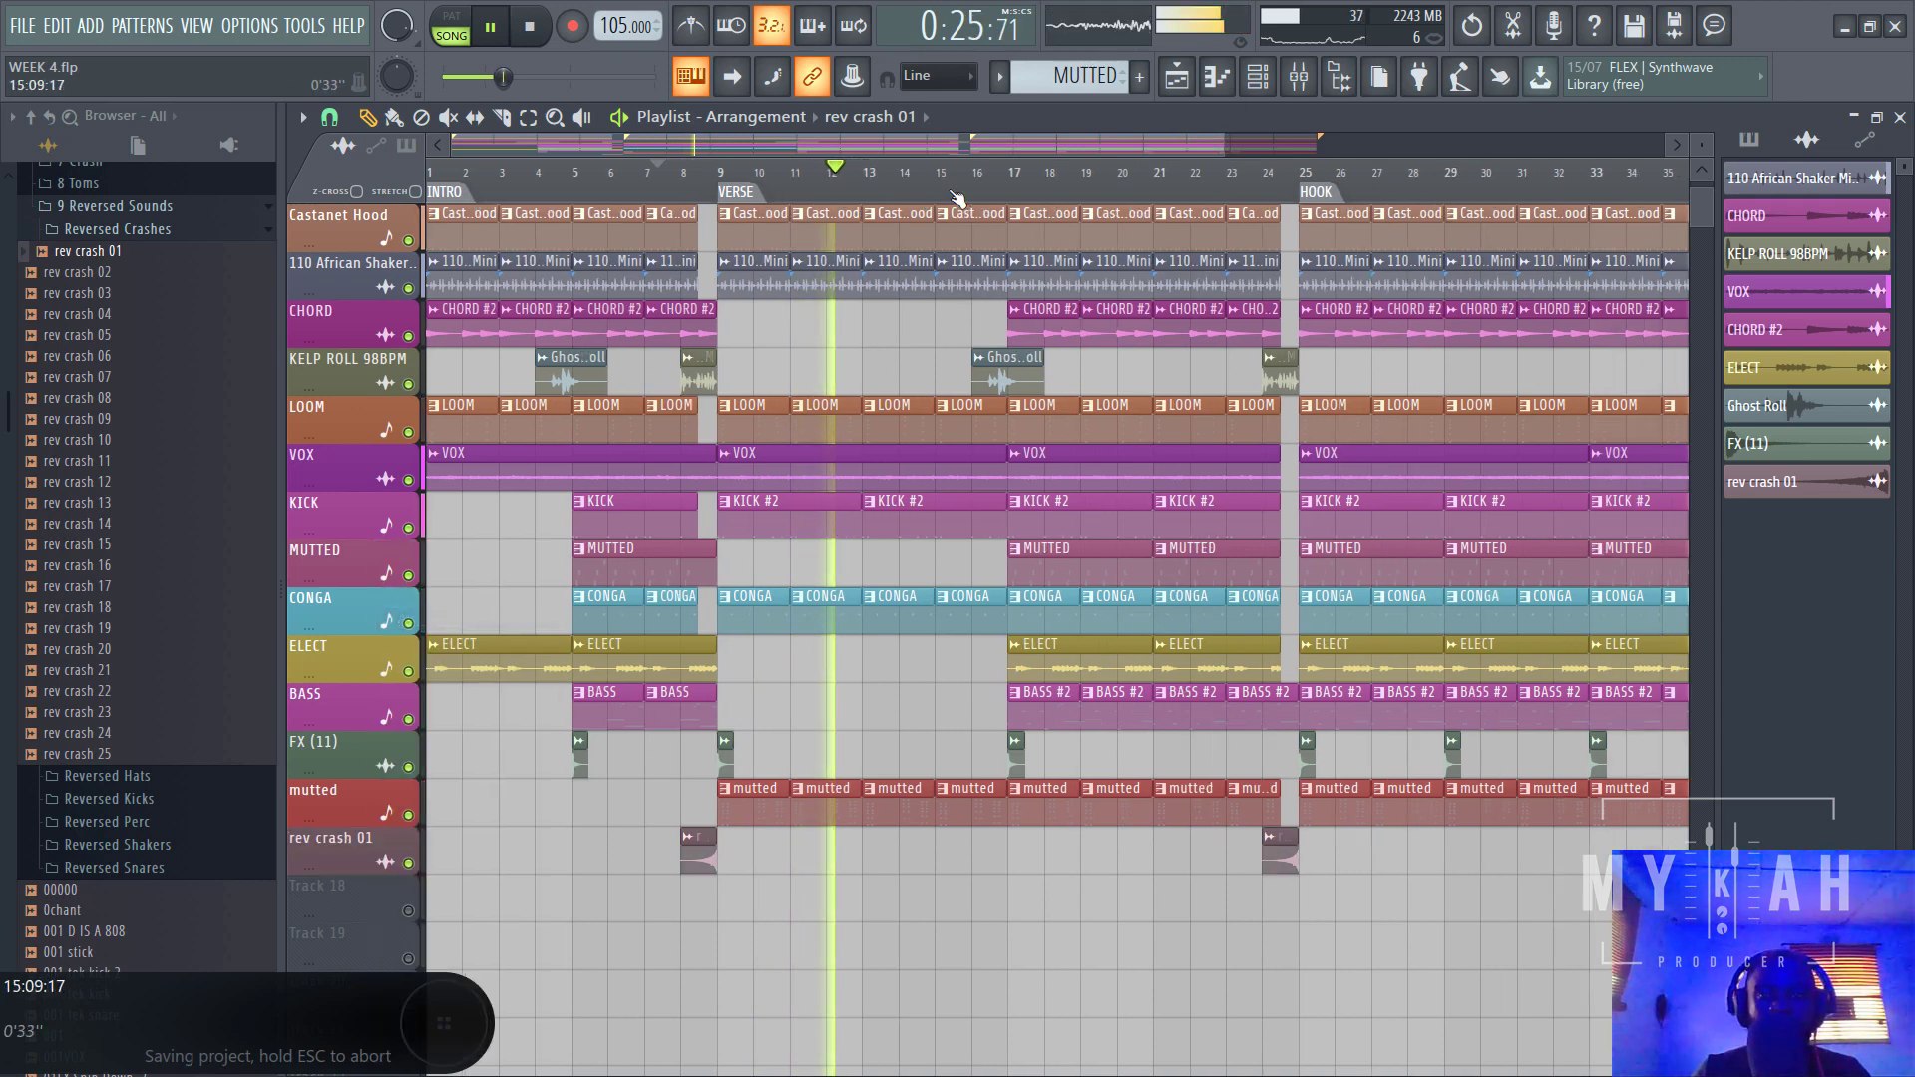
- Copy the rev crash 01 clip to bar 40 and the Ghost Roll clip to bar 32 on their tracks
scroll(955, 198, "down", 2)
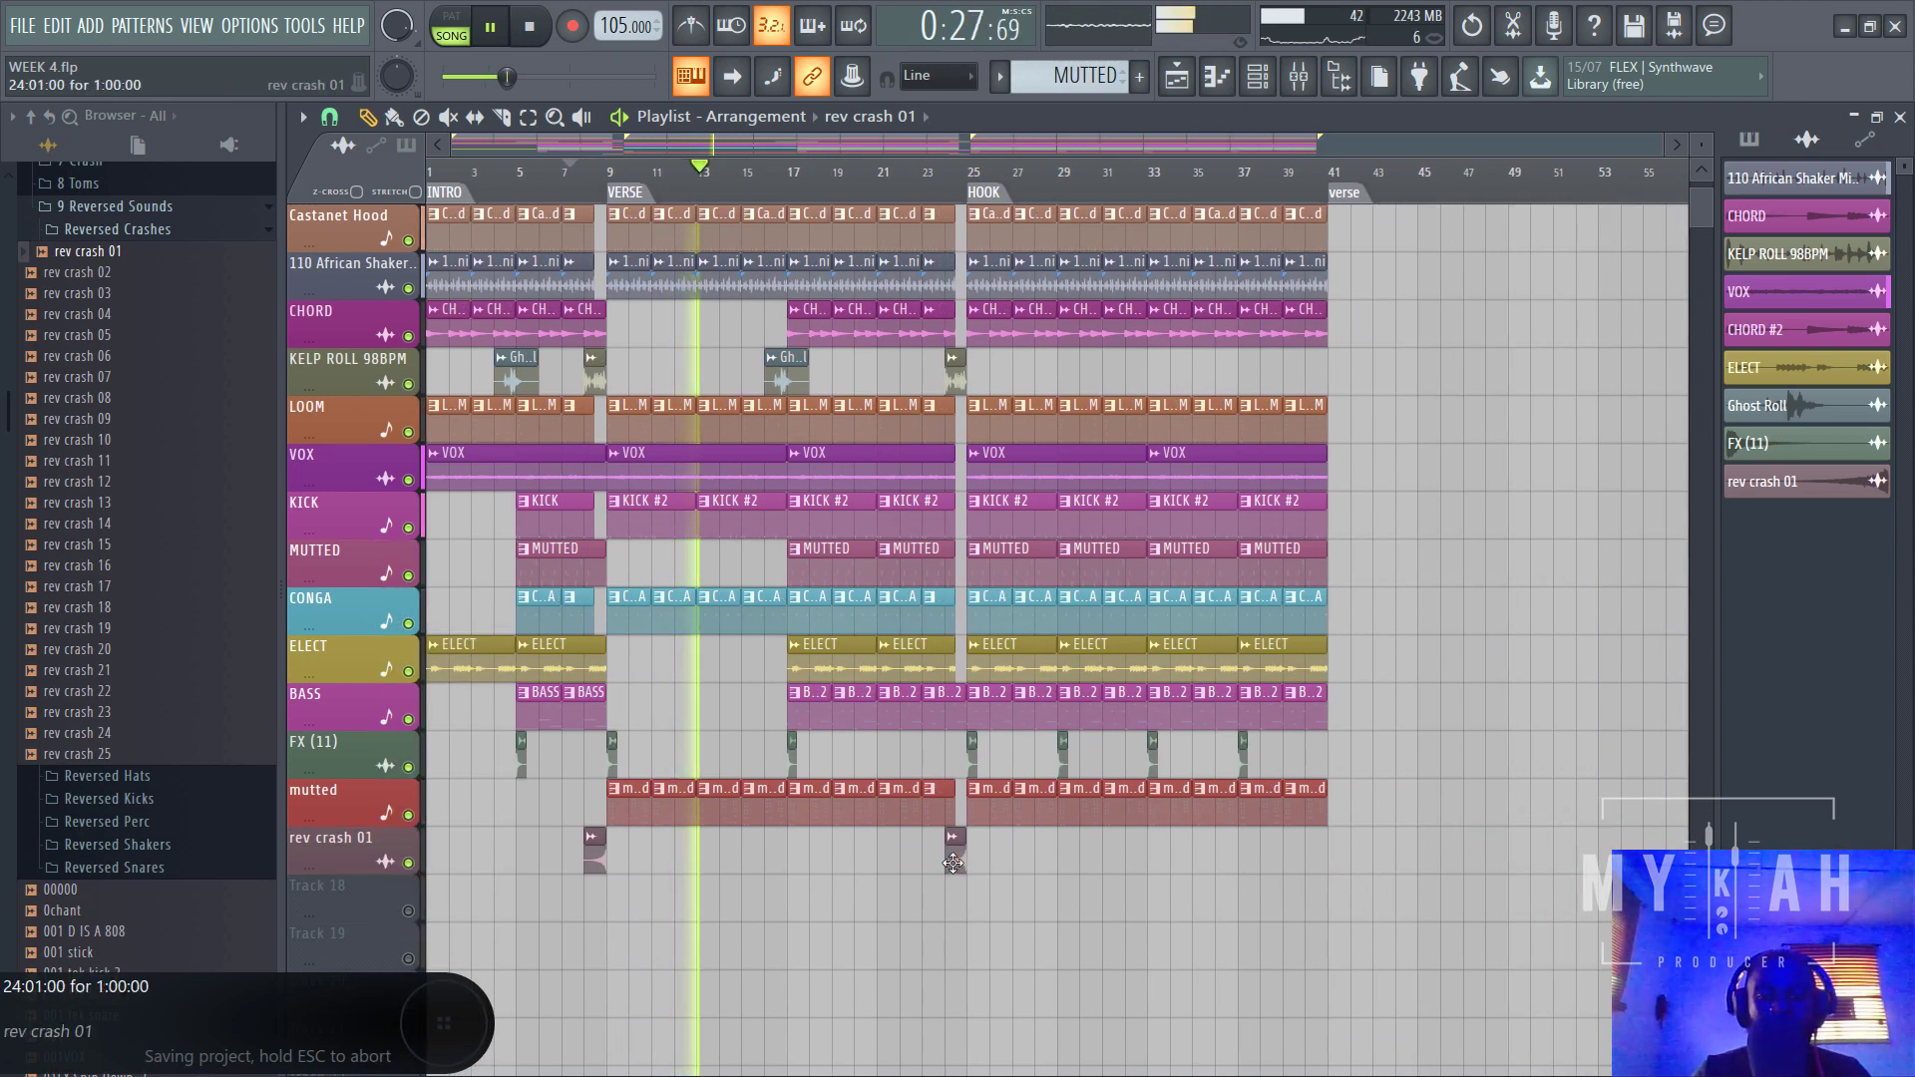
scroll(1220, 514, "up", 3)
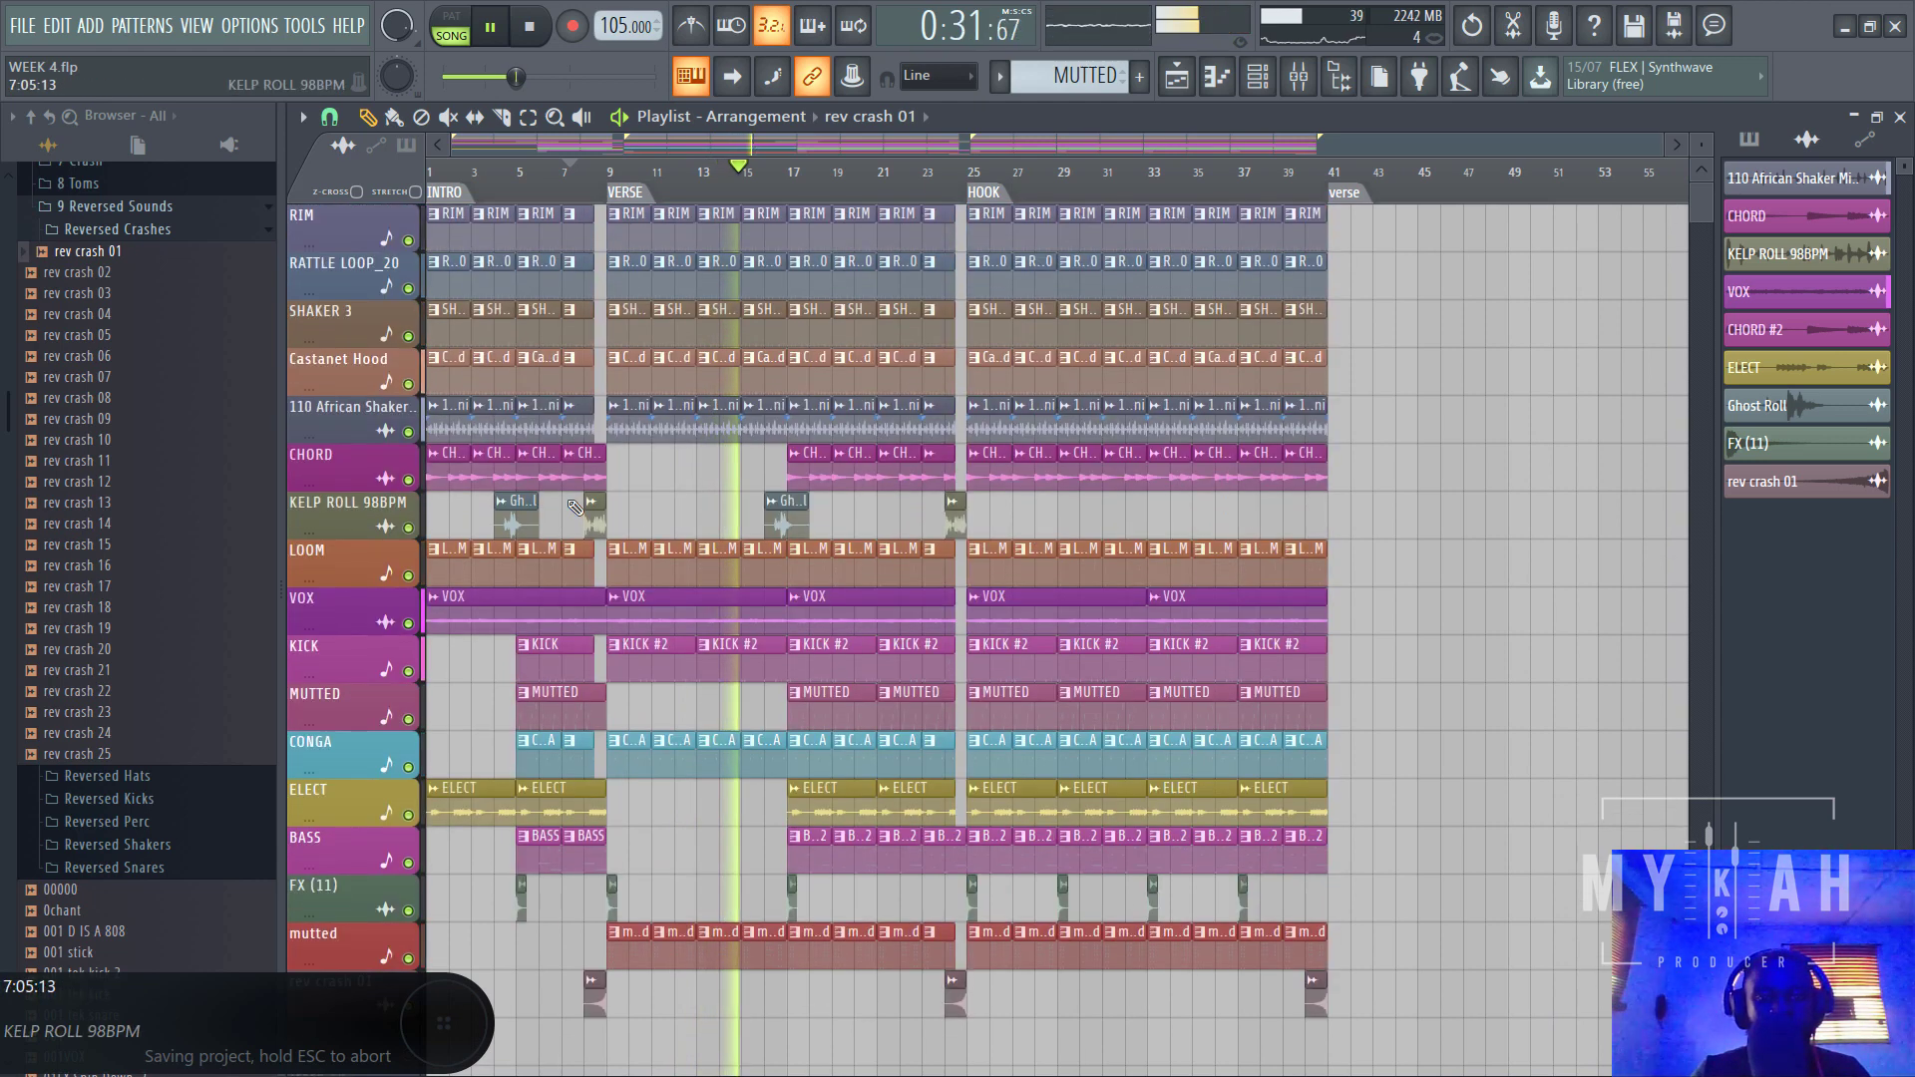
left_click_drag(779, 526, 1128, 520)
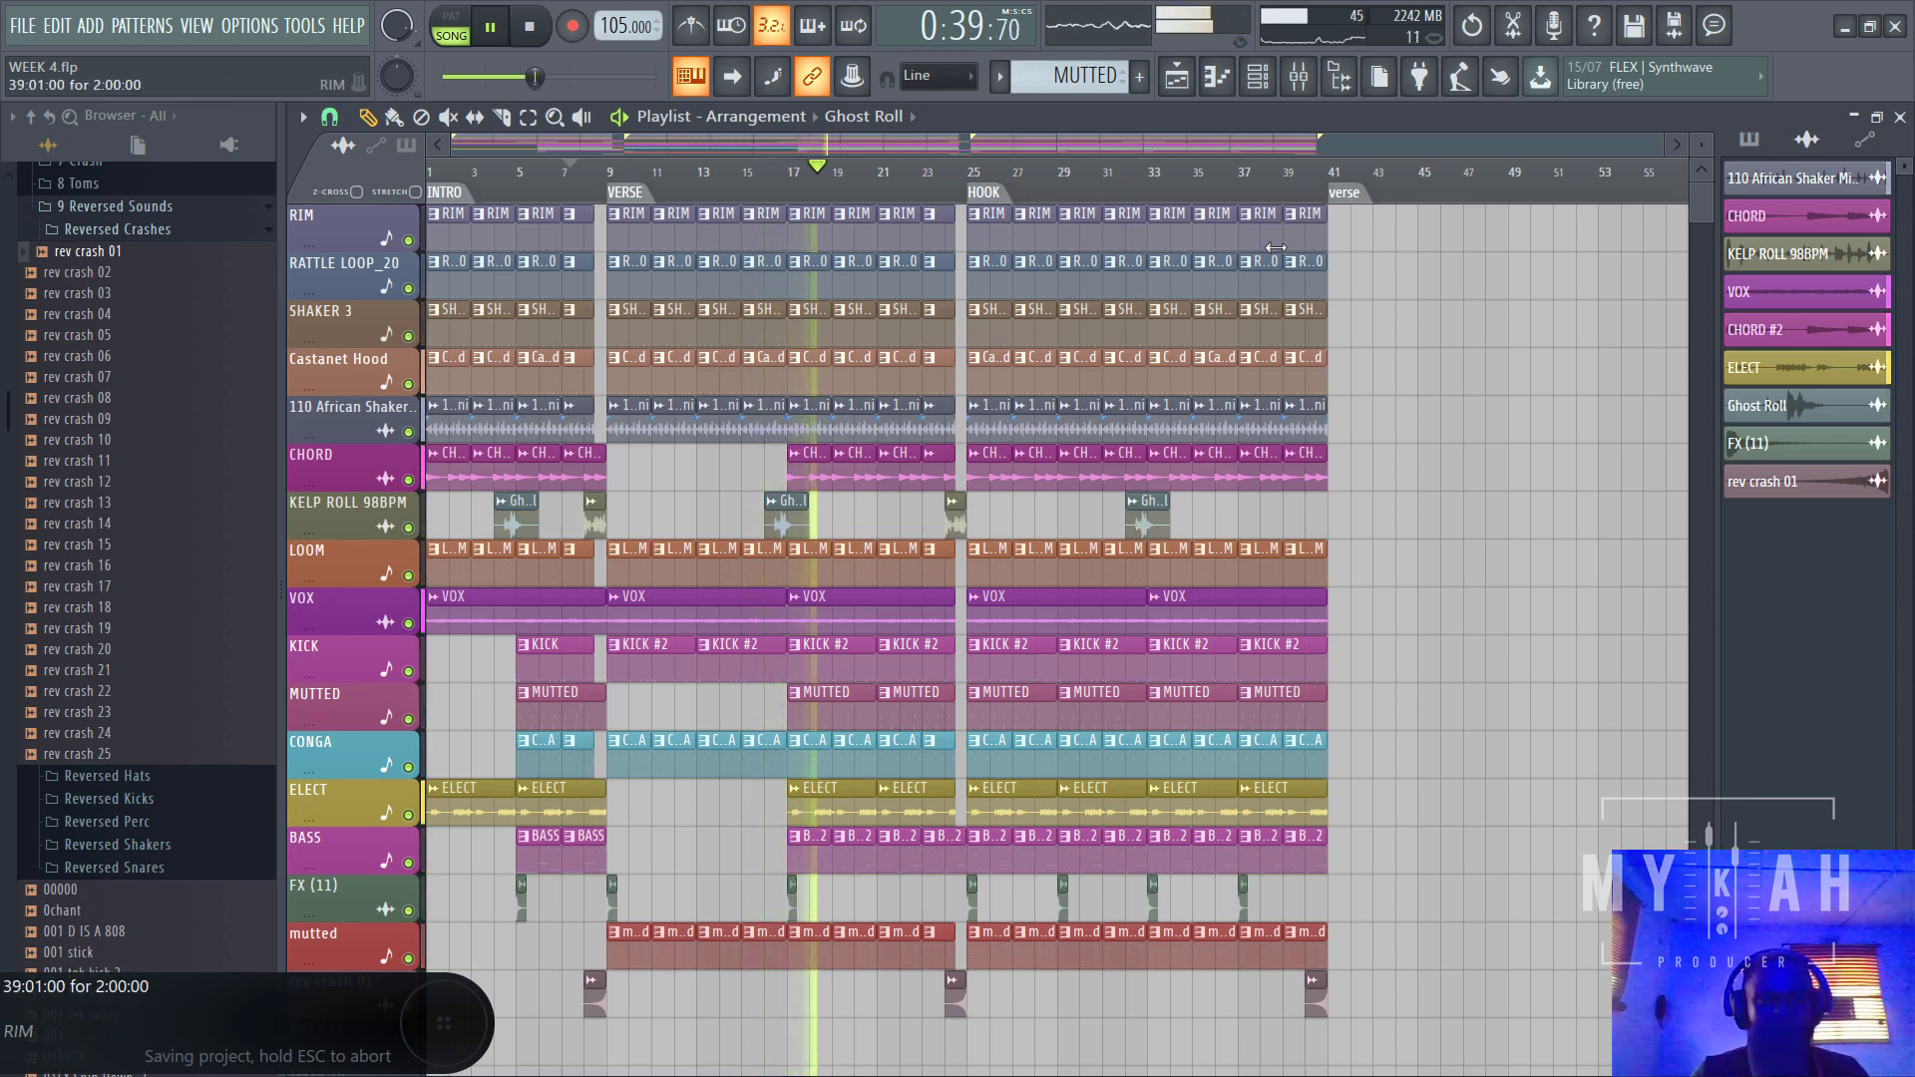
- Select the whole hook section from its marker, spanning bars 25 to 41
left_click_drag(1705, 146, 1483, 172)
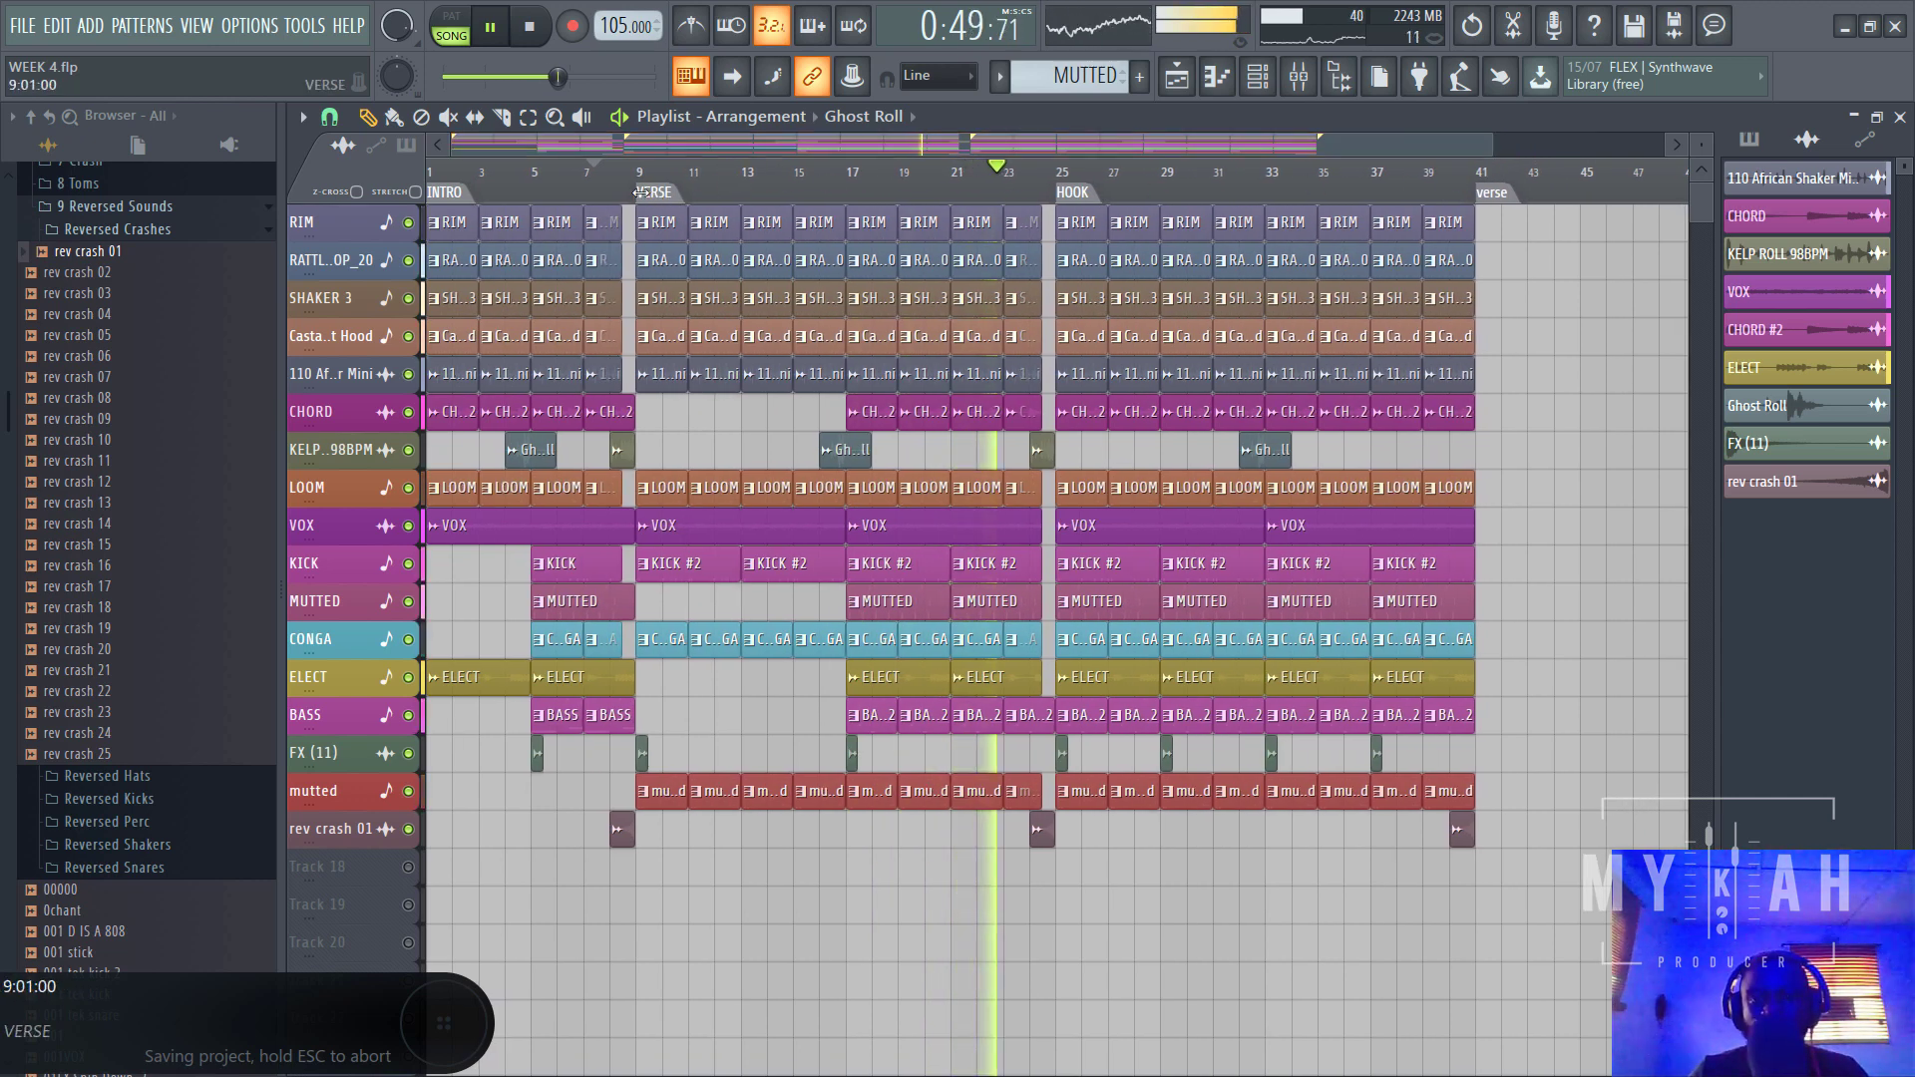
left_click_drag(1065, 148, 1137, 180)
scroll(1143, 187, "up", 2)
scroll(1145, 188, "up", 1)
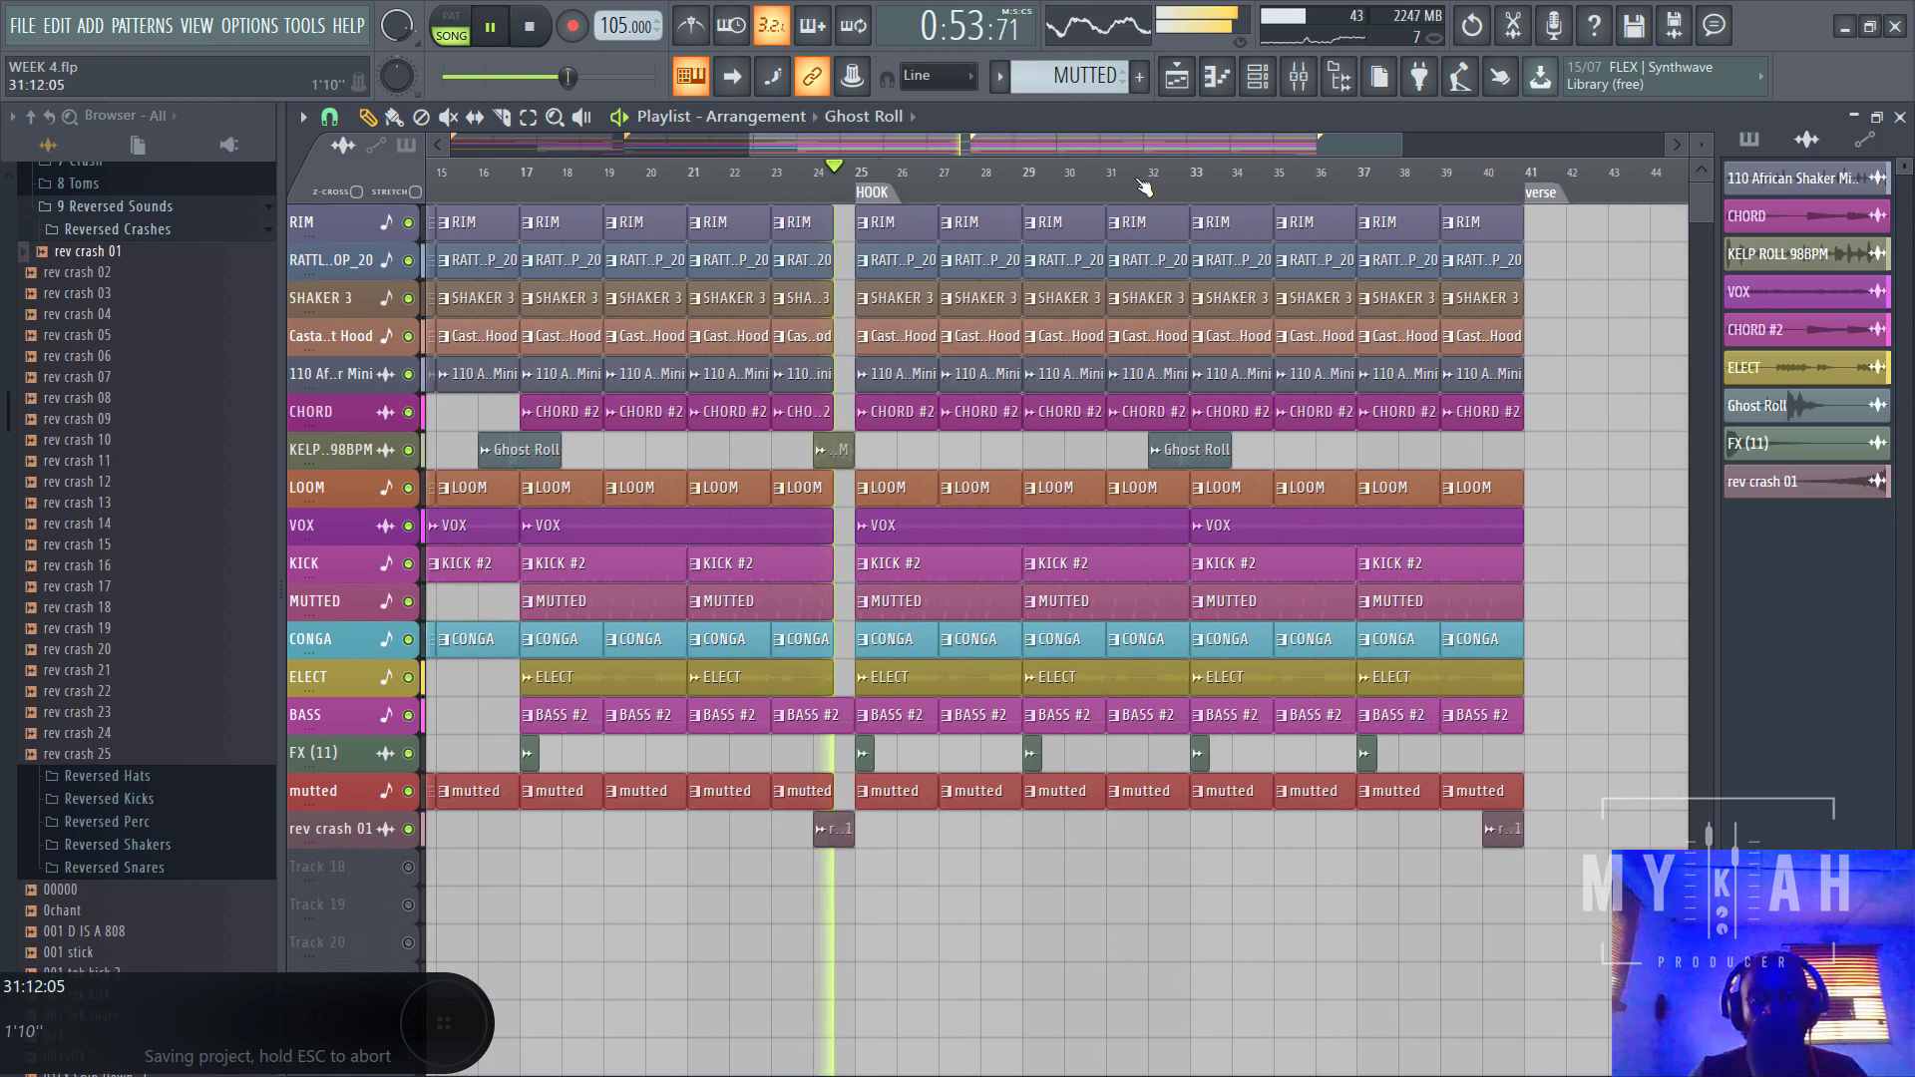
scroll(1148, 189, "down", 3)
scroll(1200, 196, "up", 3)
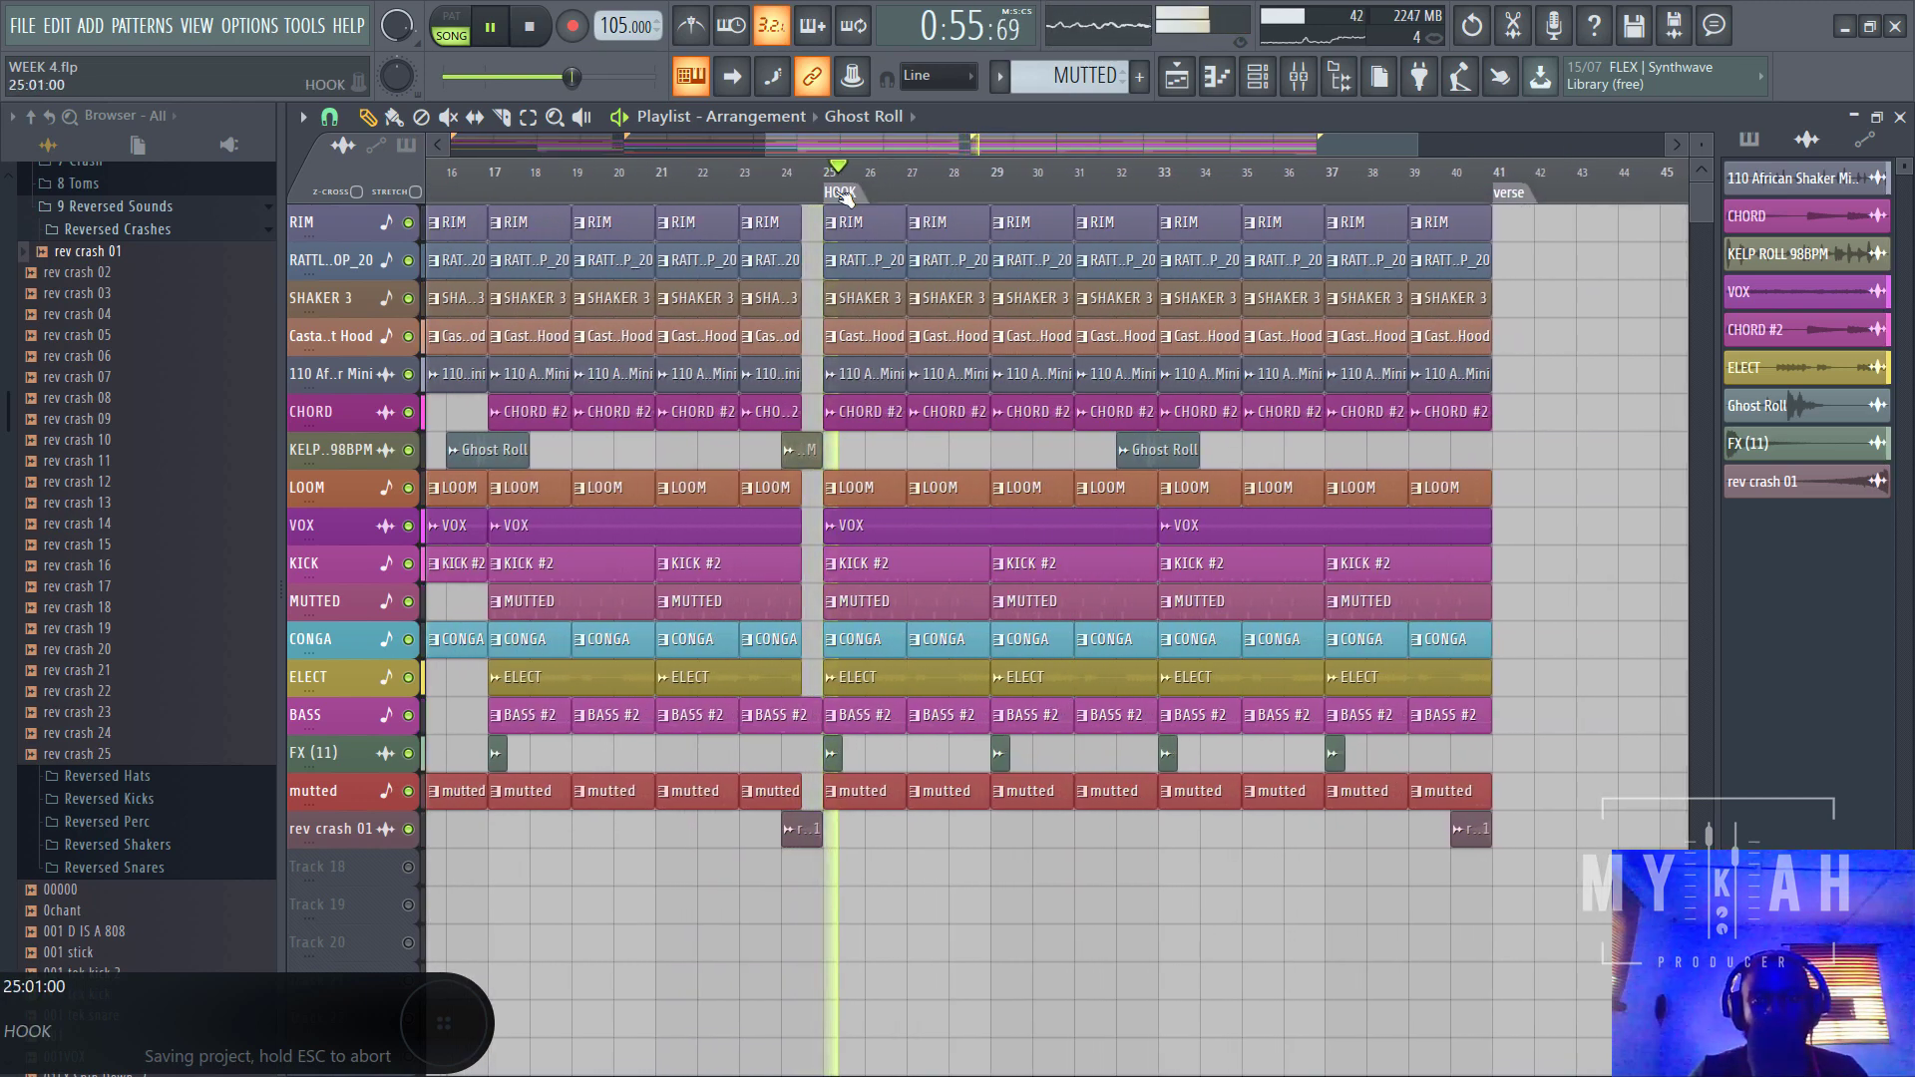
double_click(827, 191)
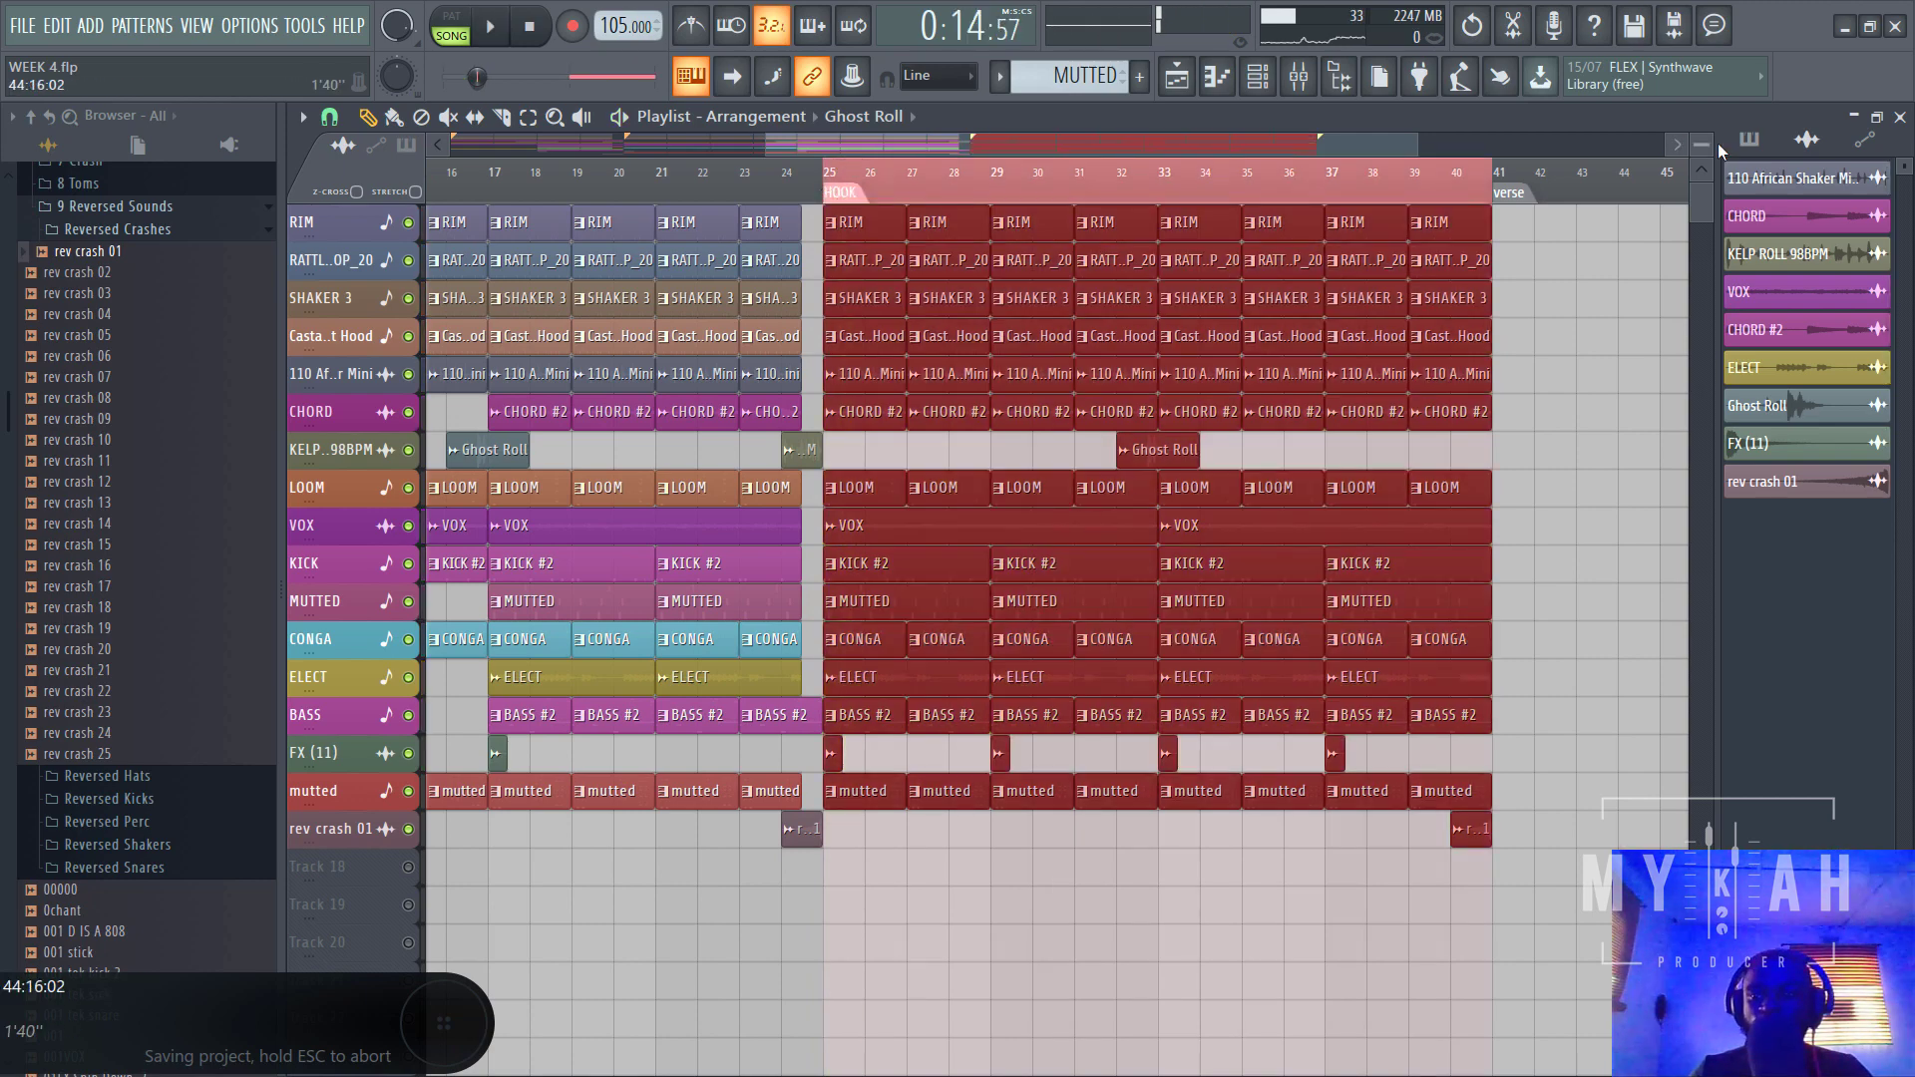
- Deselect the hook's clips while keeping its time range, and set the playback position to bar 25
left_click_drag(1702, 144, 1701, 174)
scroll(1406, 453, "down", 5)
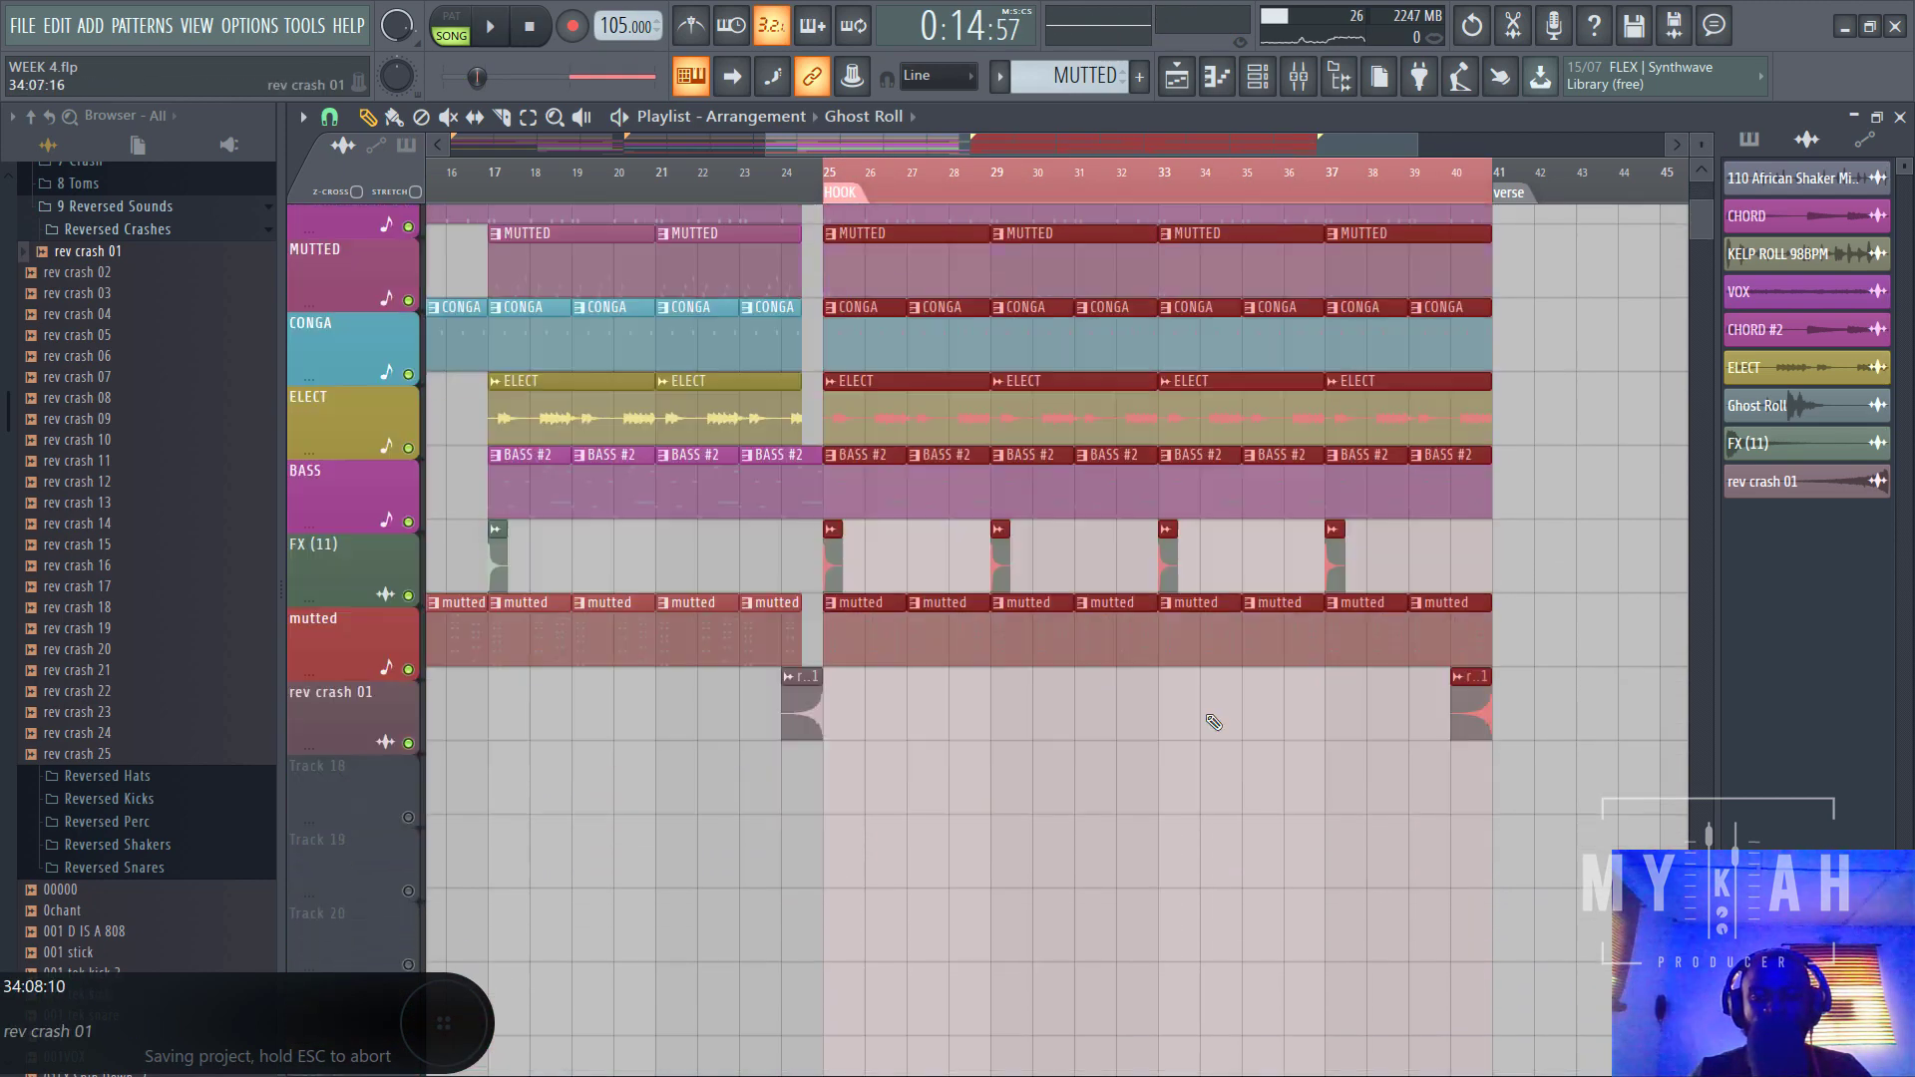
key("ctrl+d")
scroll(1028, 189, "down", 4)
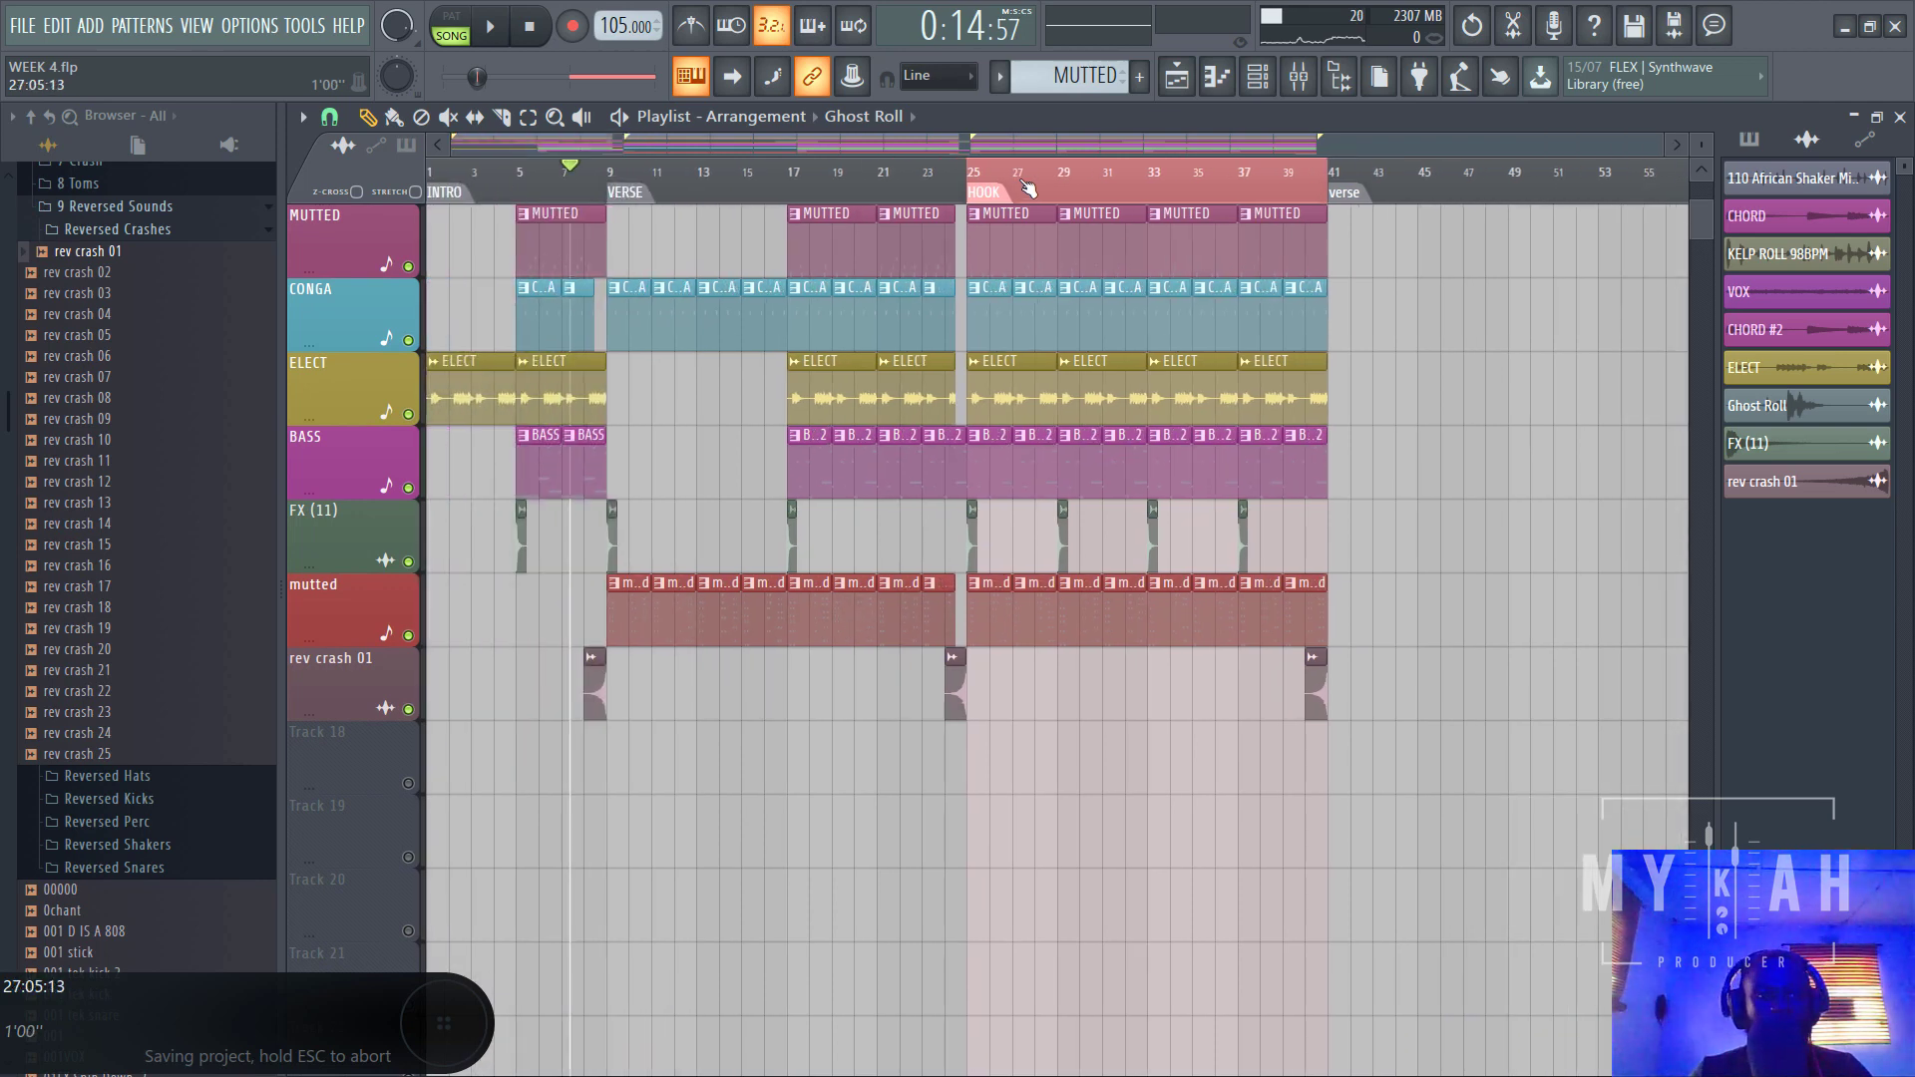
scroll(948, 178, "up", 2)
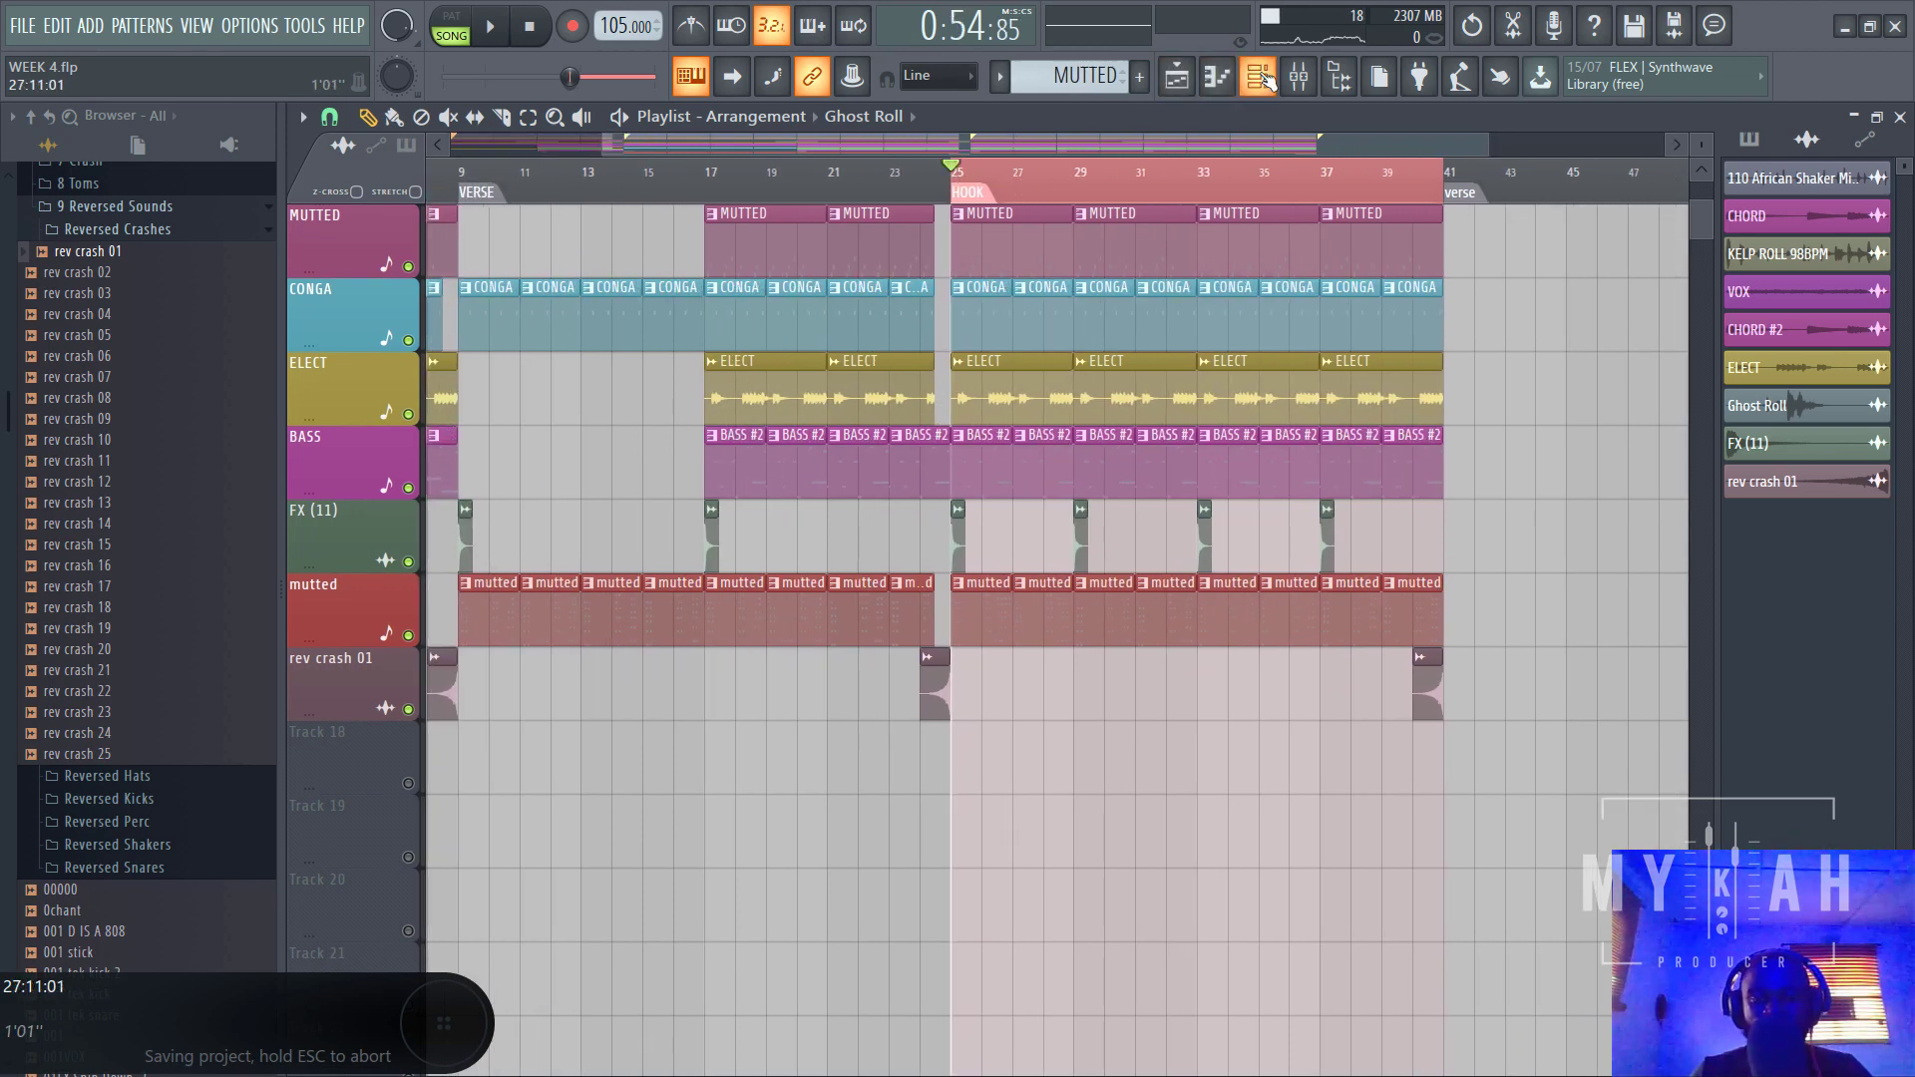
- Show the Unsorted channels in the channel rack and audition Xpand!2 notes while the hook plays
left_click(1261, 78)
left_click(736, 200)
left_click(731, 280)
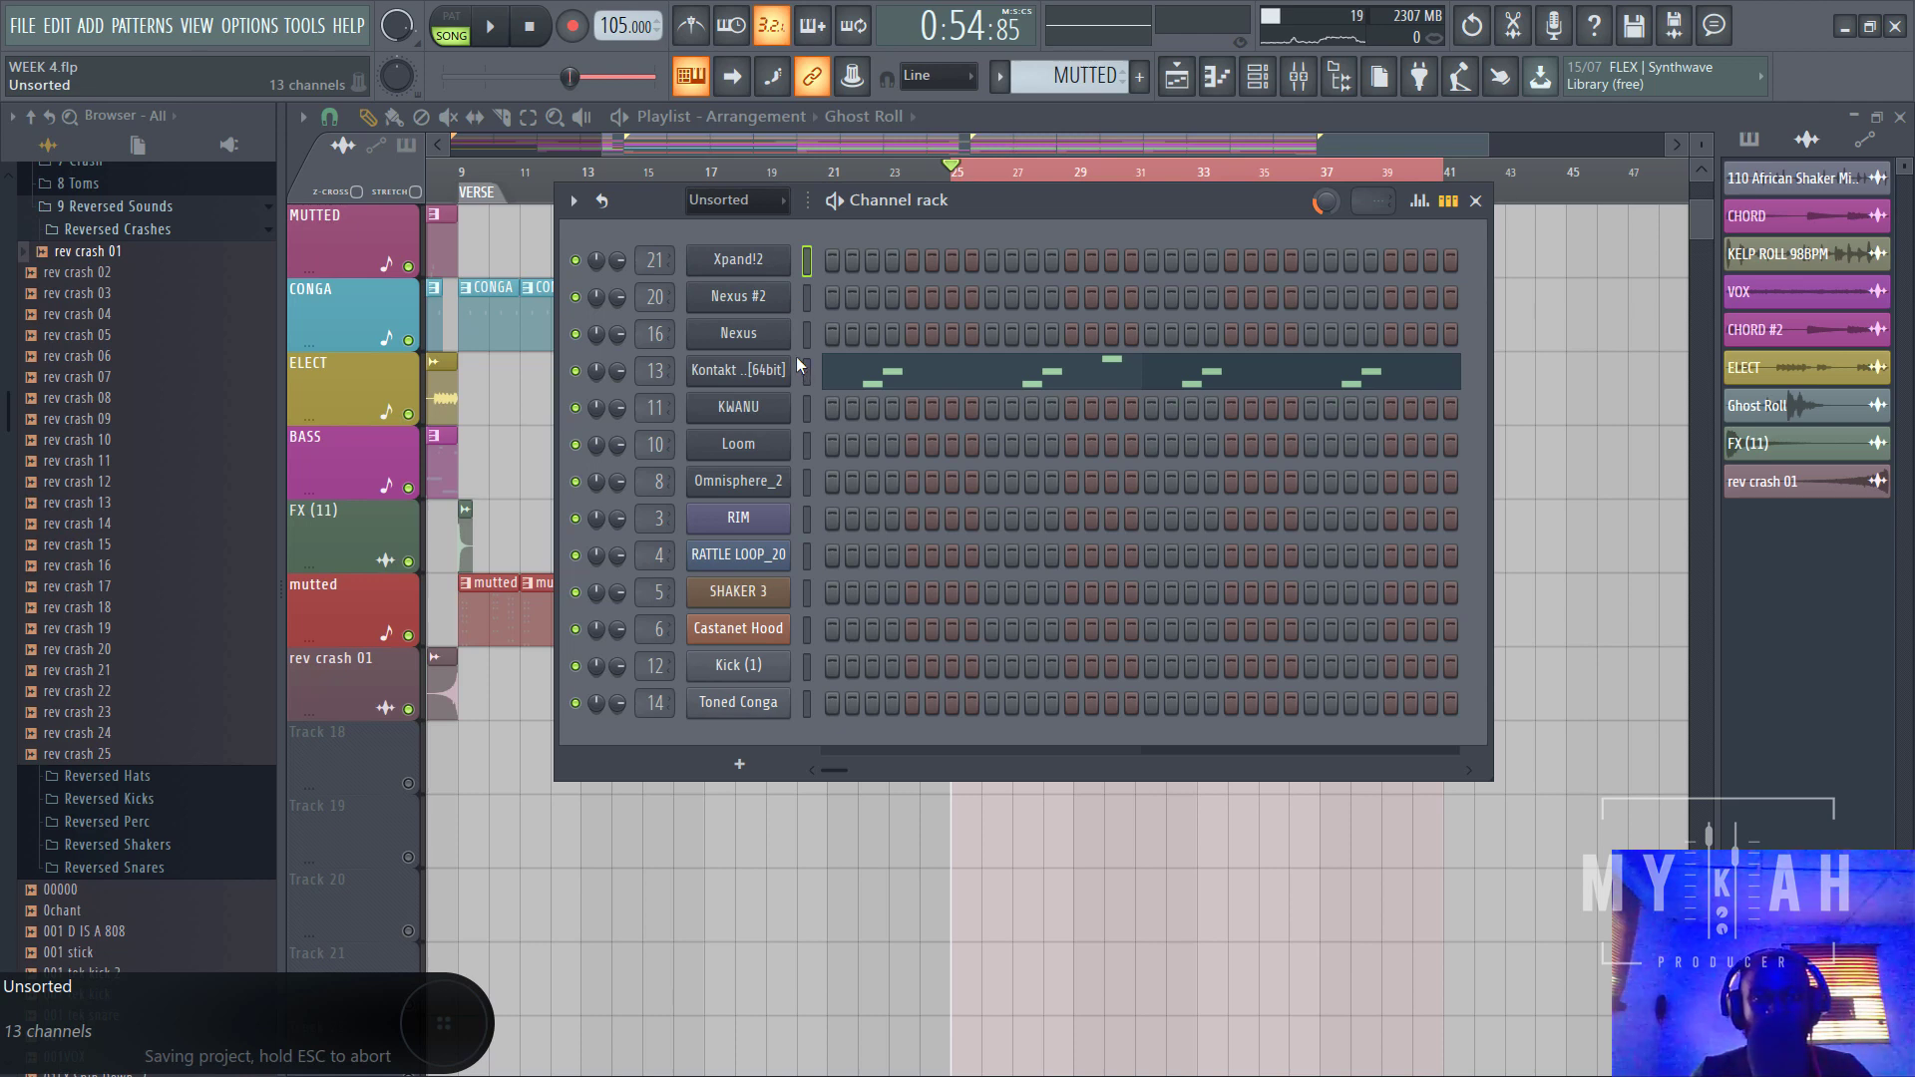
key("space")
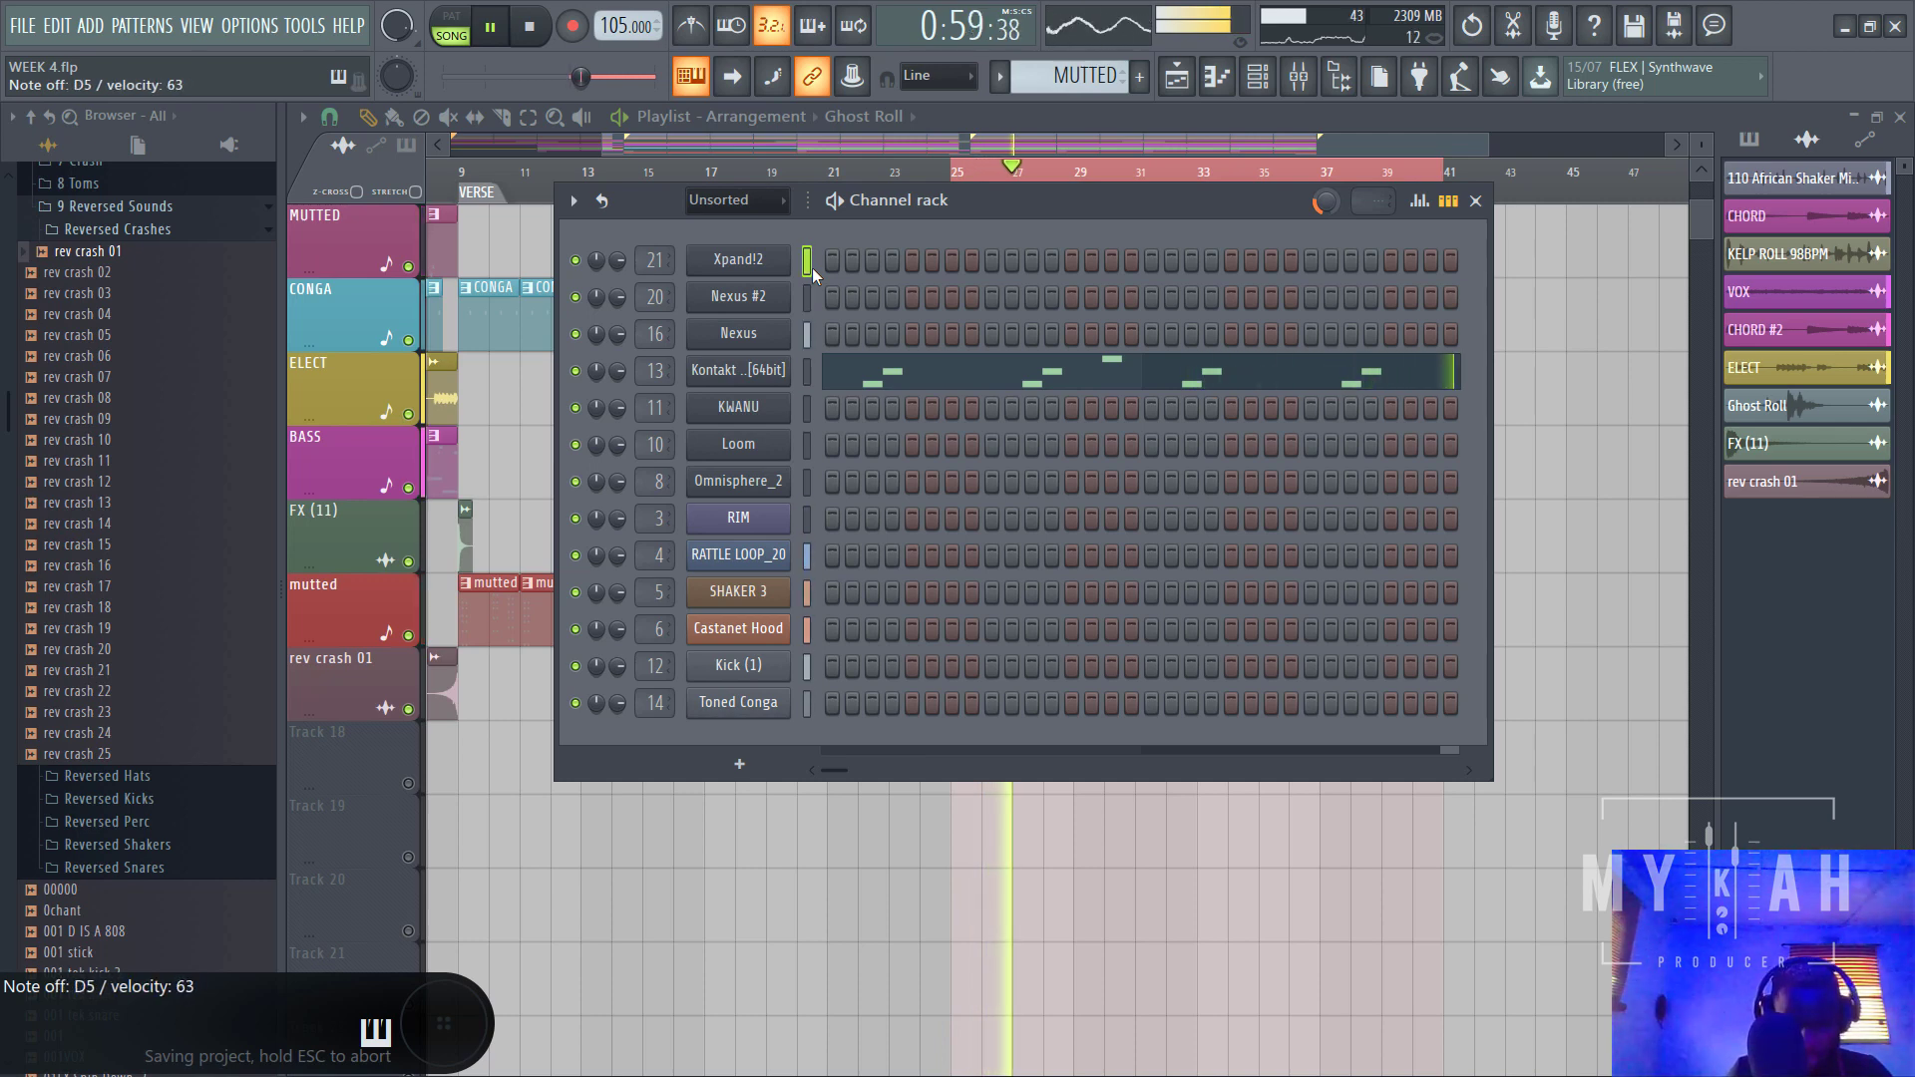
key("space")
- Insert a Chromaphone 2 instrument channel next to Xpand!2, routed to mixer track 23
right_click(743, 261)
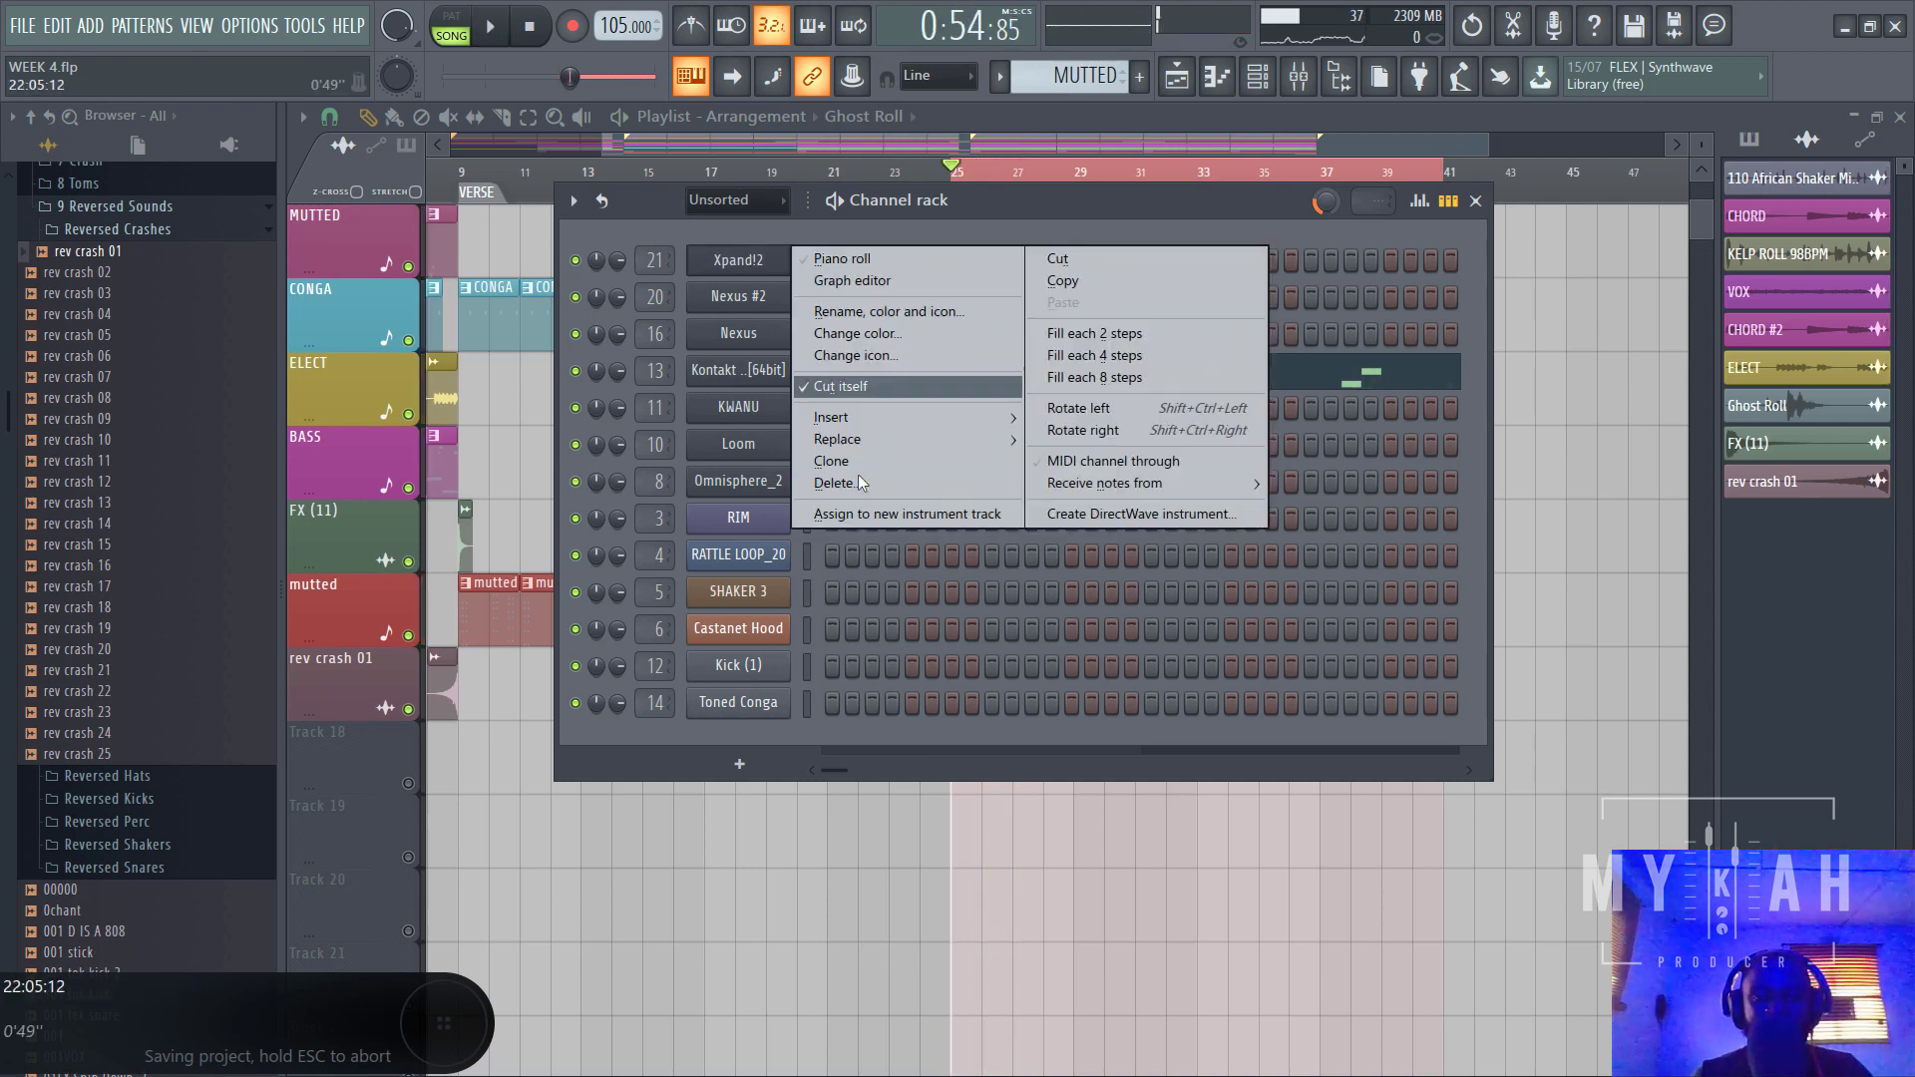
mouse_move(833, 417)
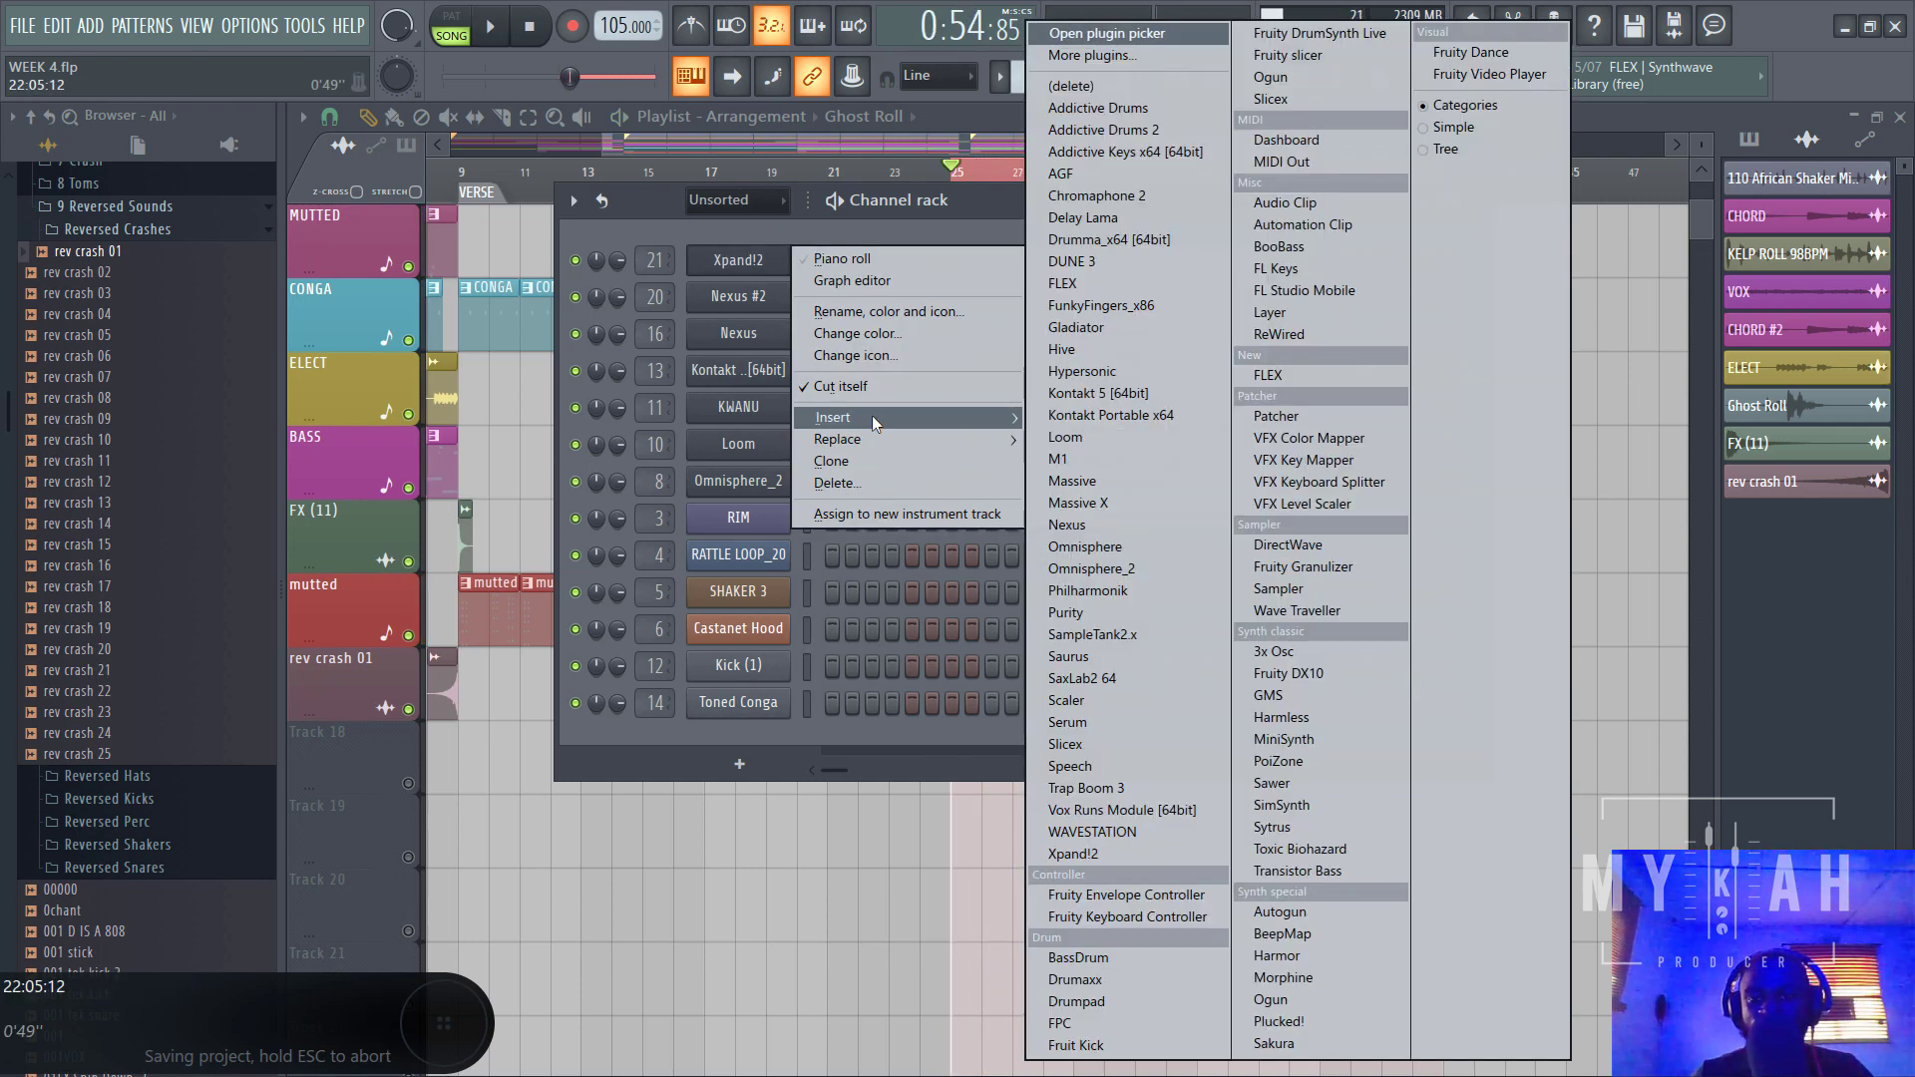
left_click(1129, 200)
left_click(1416, 305)
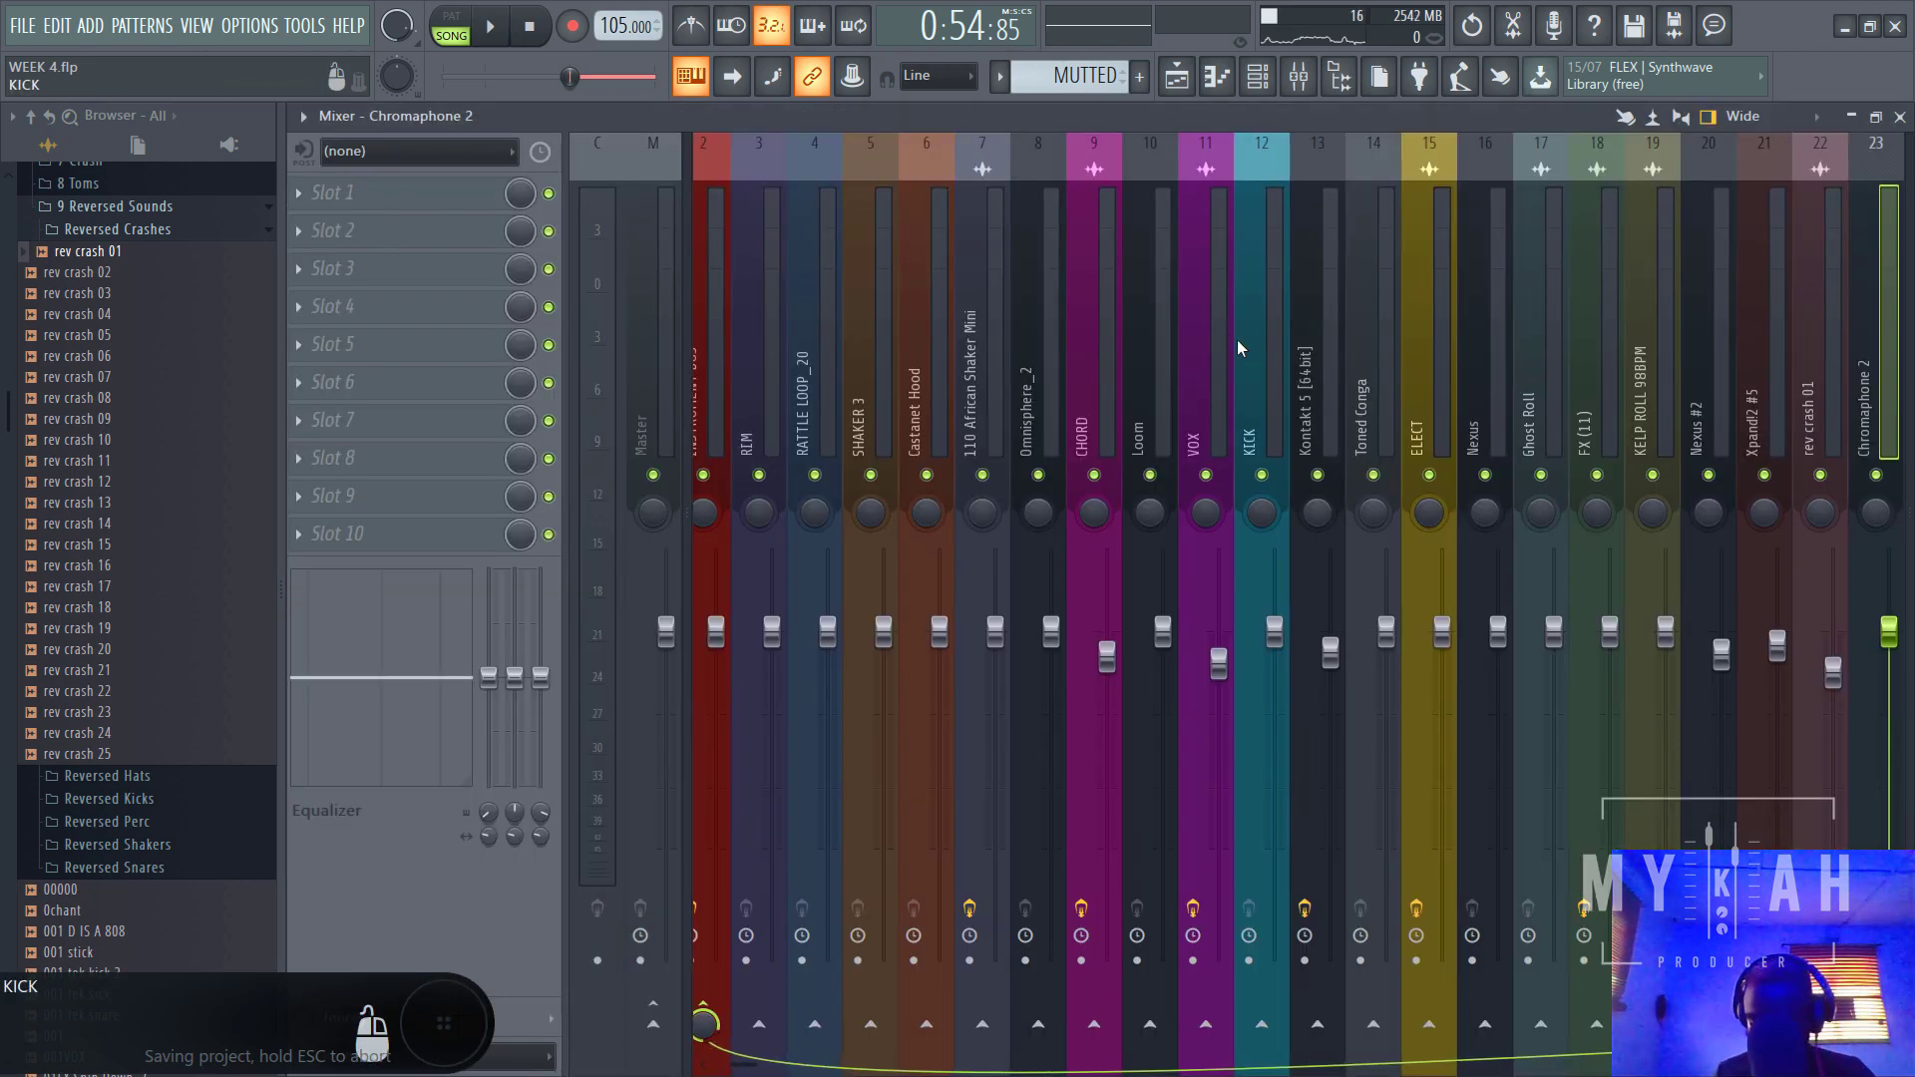
- Return to the playlist and listen to the opening of the hook from bar 25
key("space")
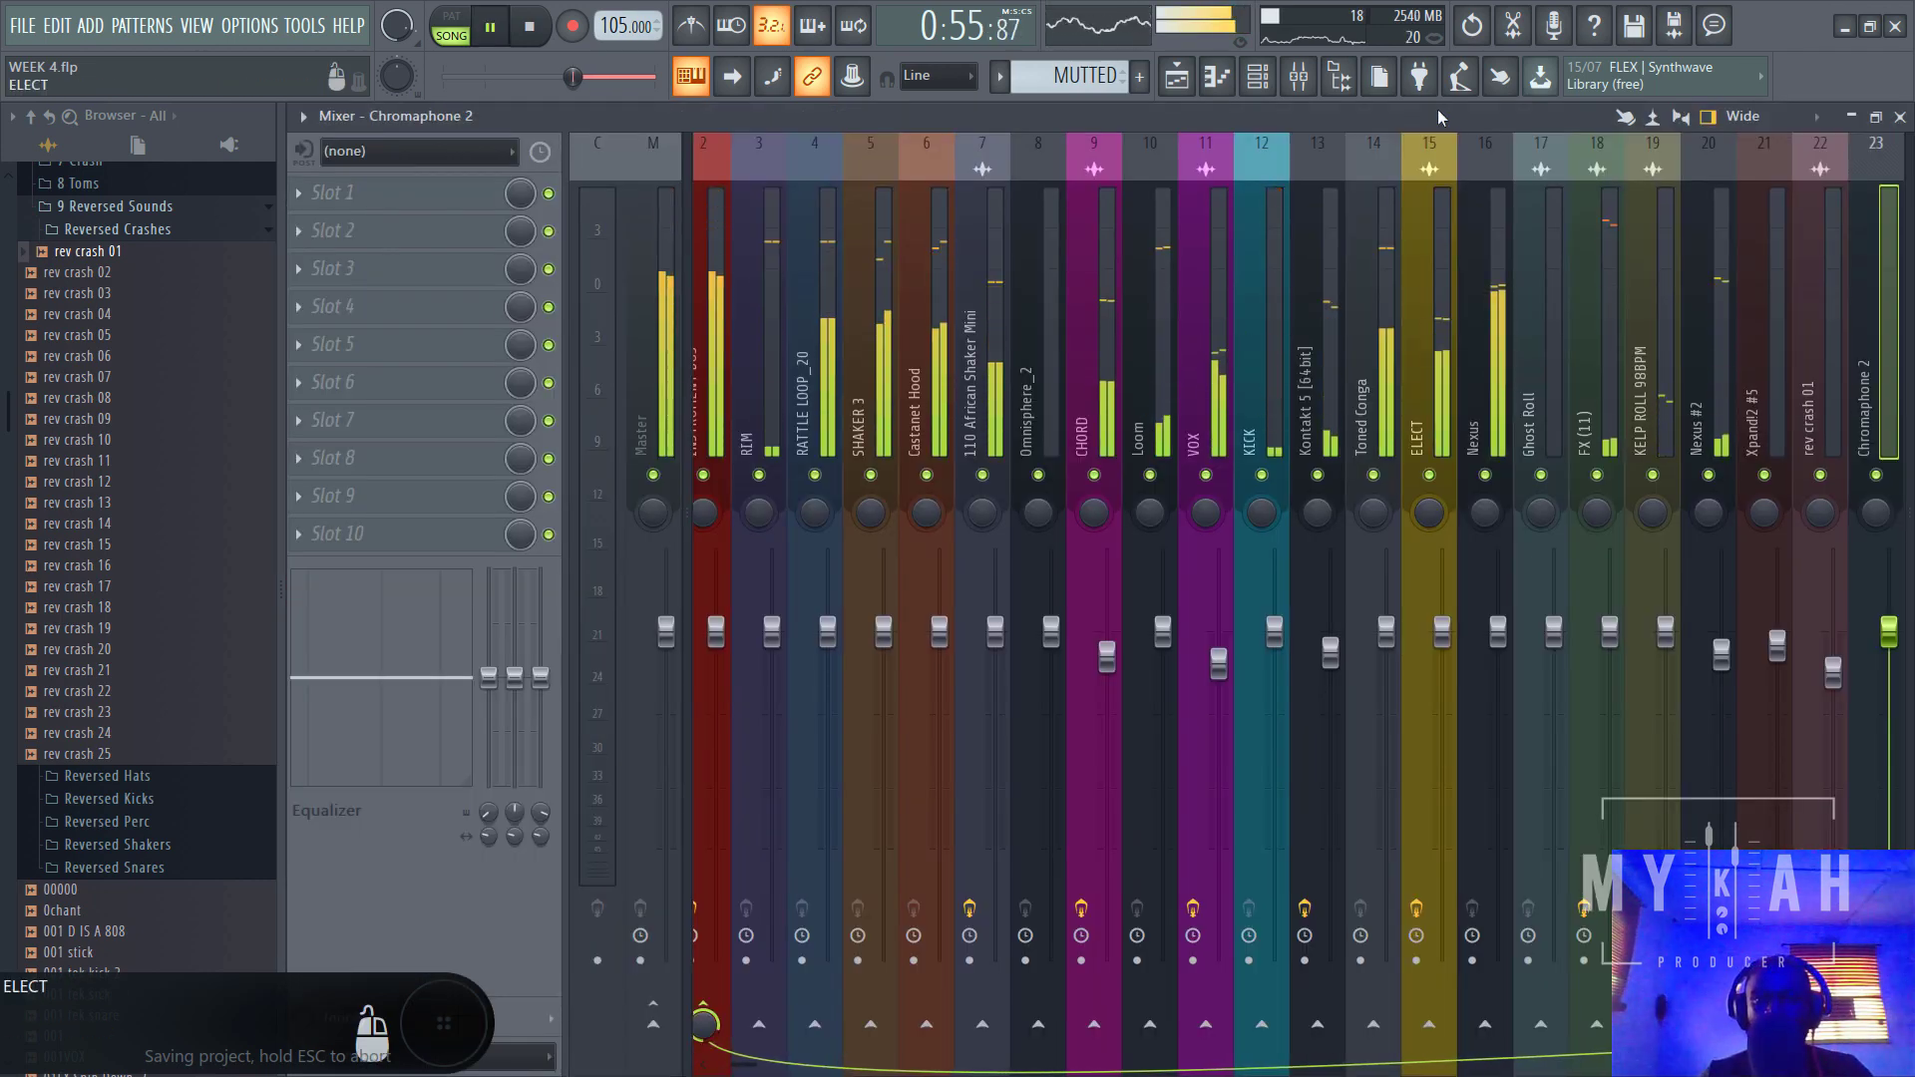
left_click(1179, 78)
key("space")
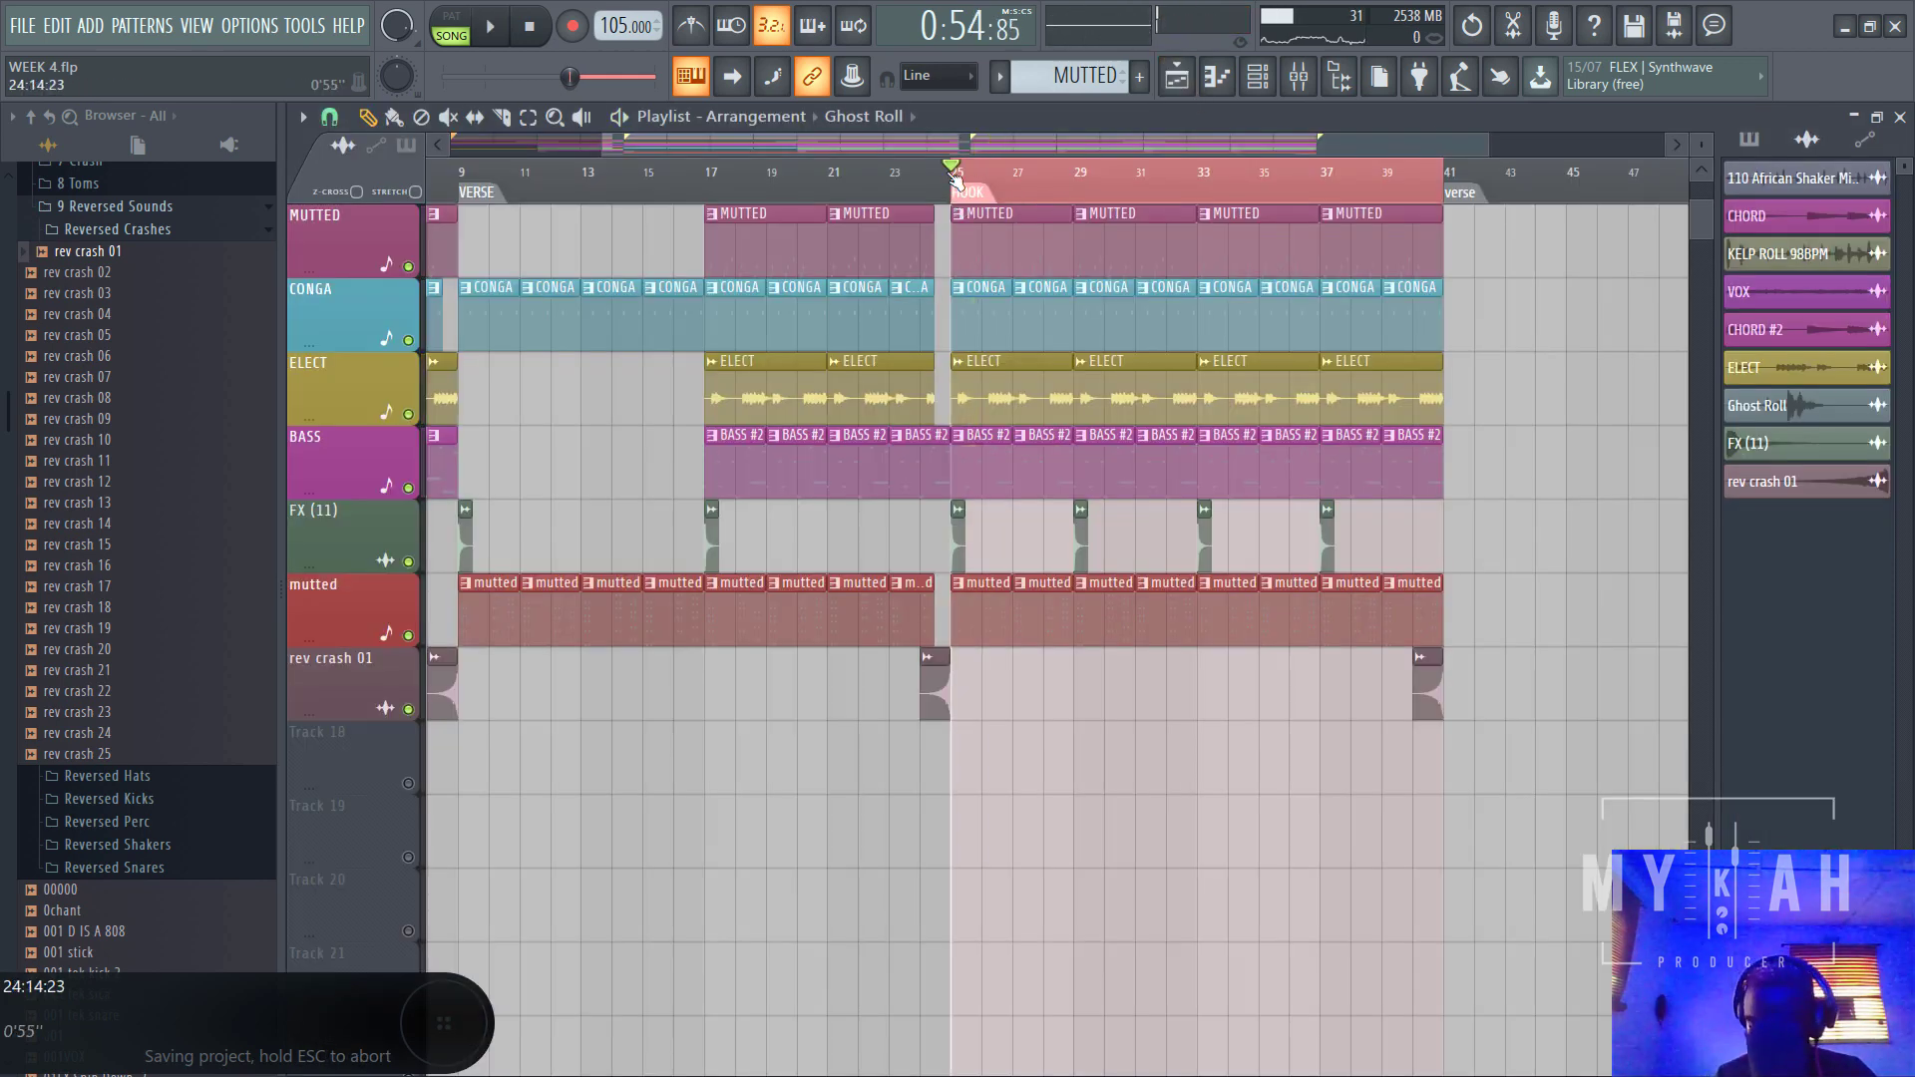
key("space")
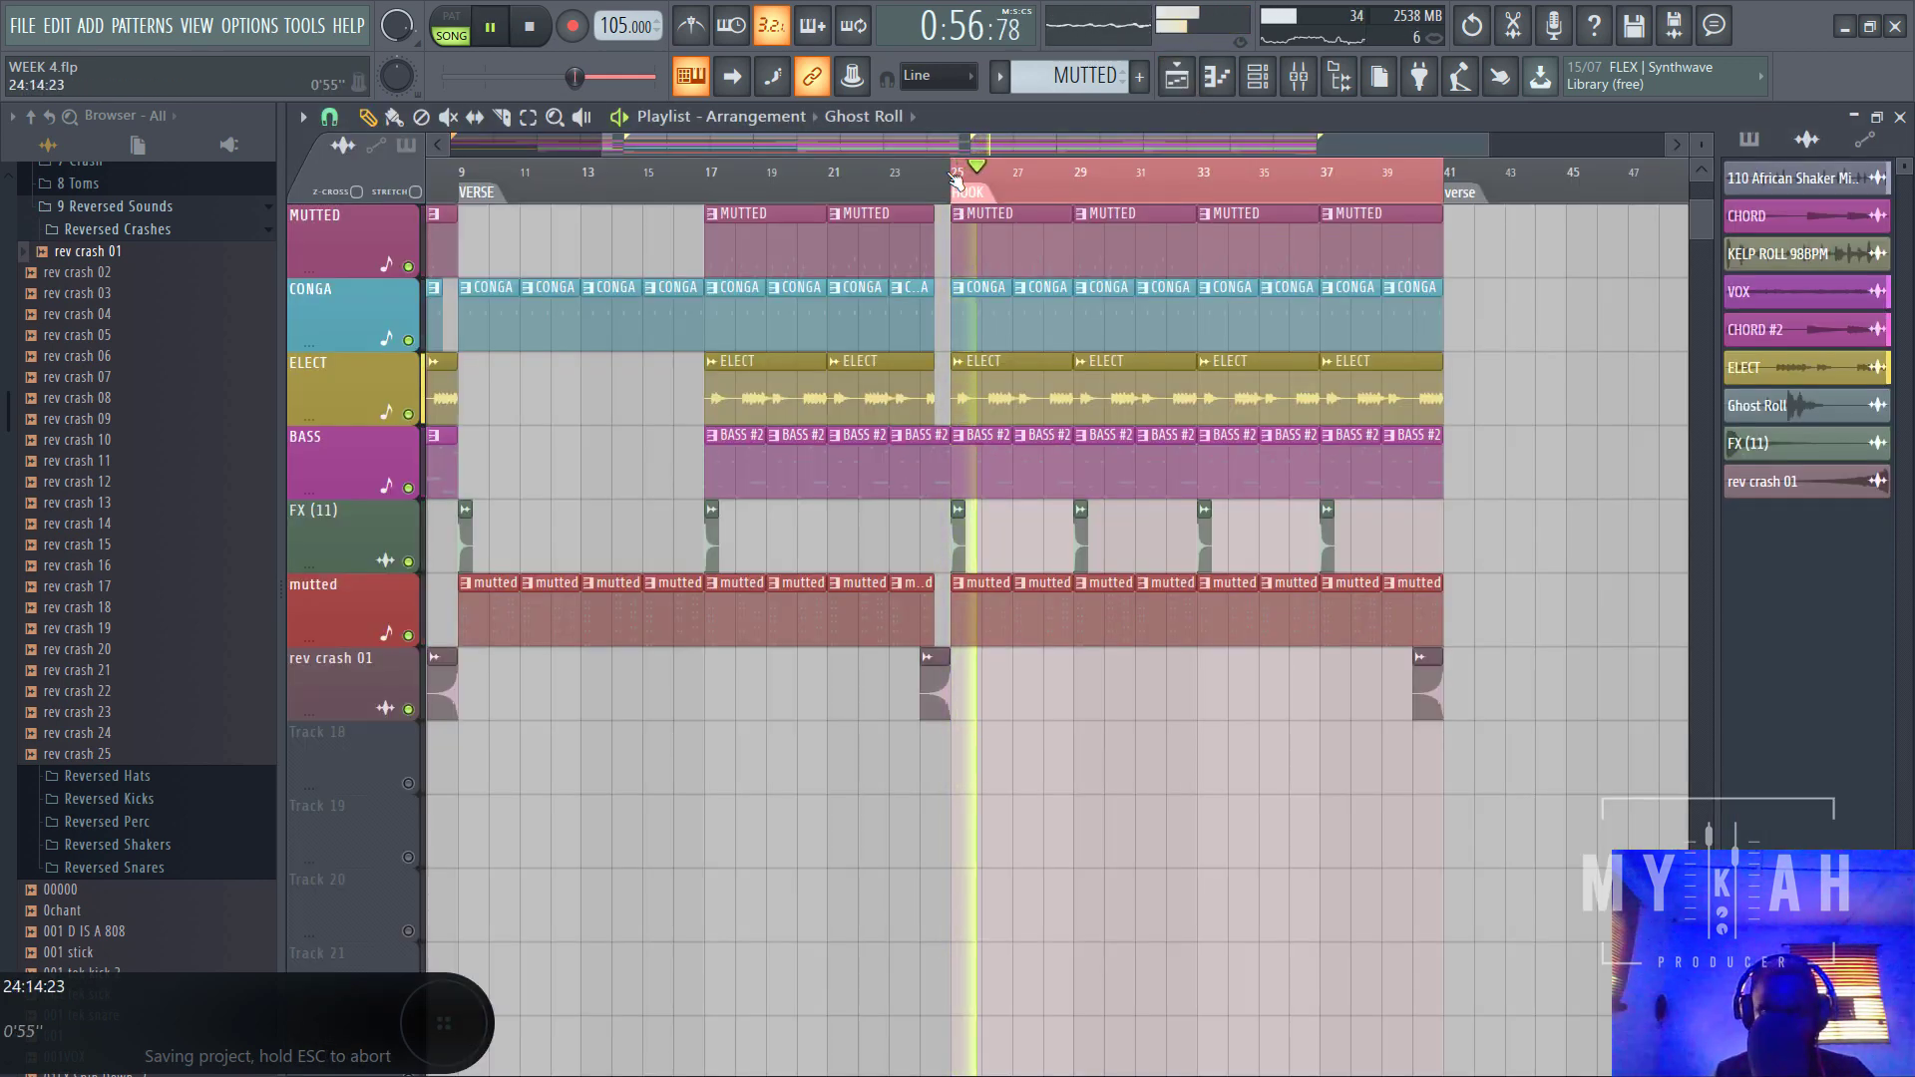
key("space")
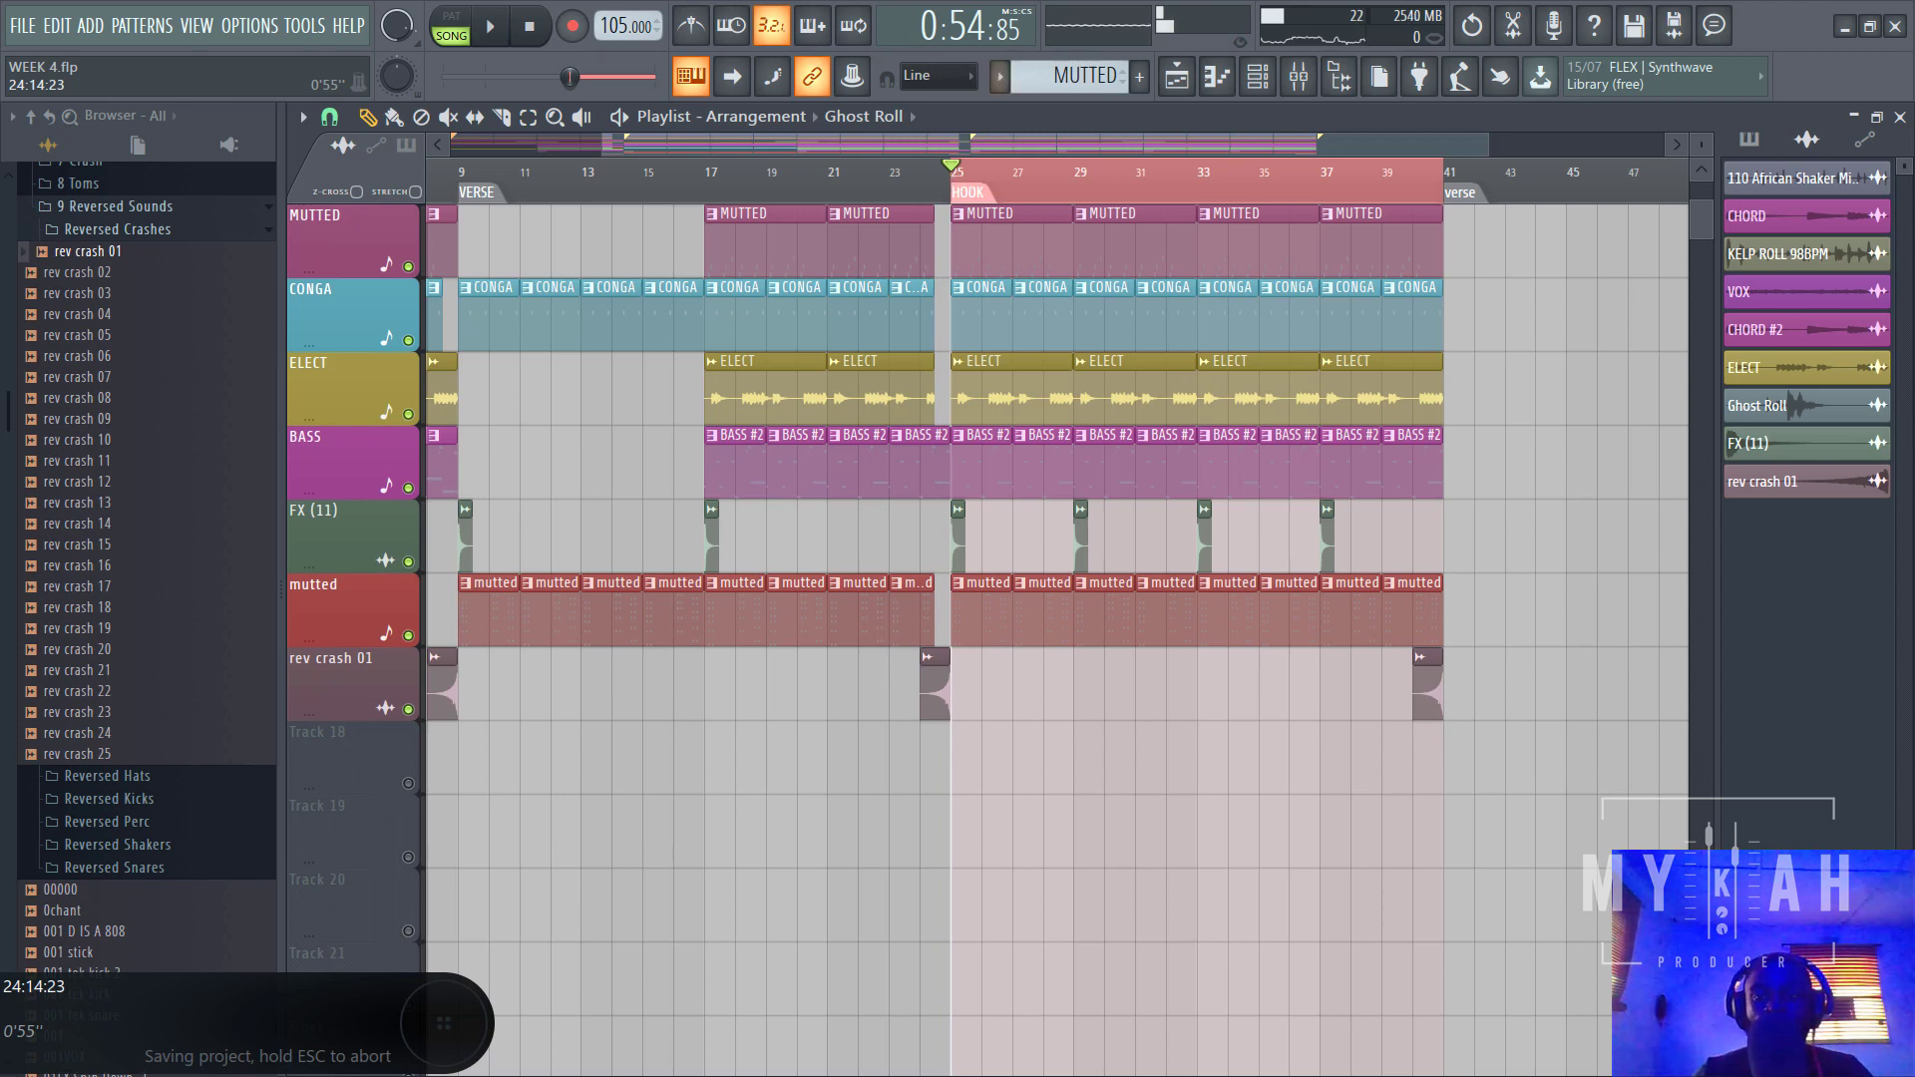
- Bring up the channel rack and rehearse a Chromaphone 2 melody over the playing hook
left_click(1257, 78)
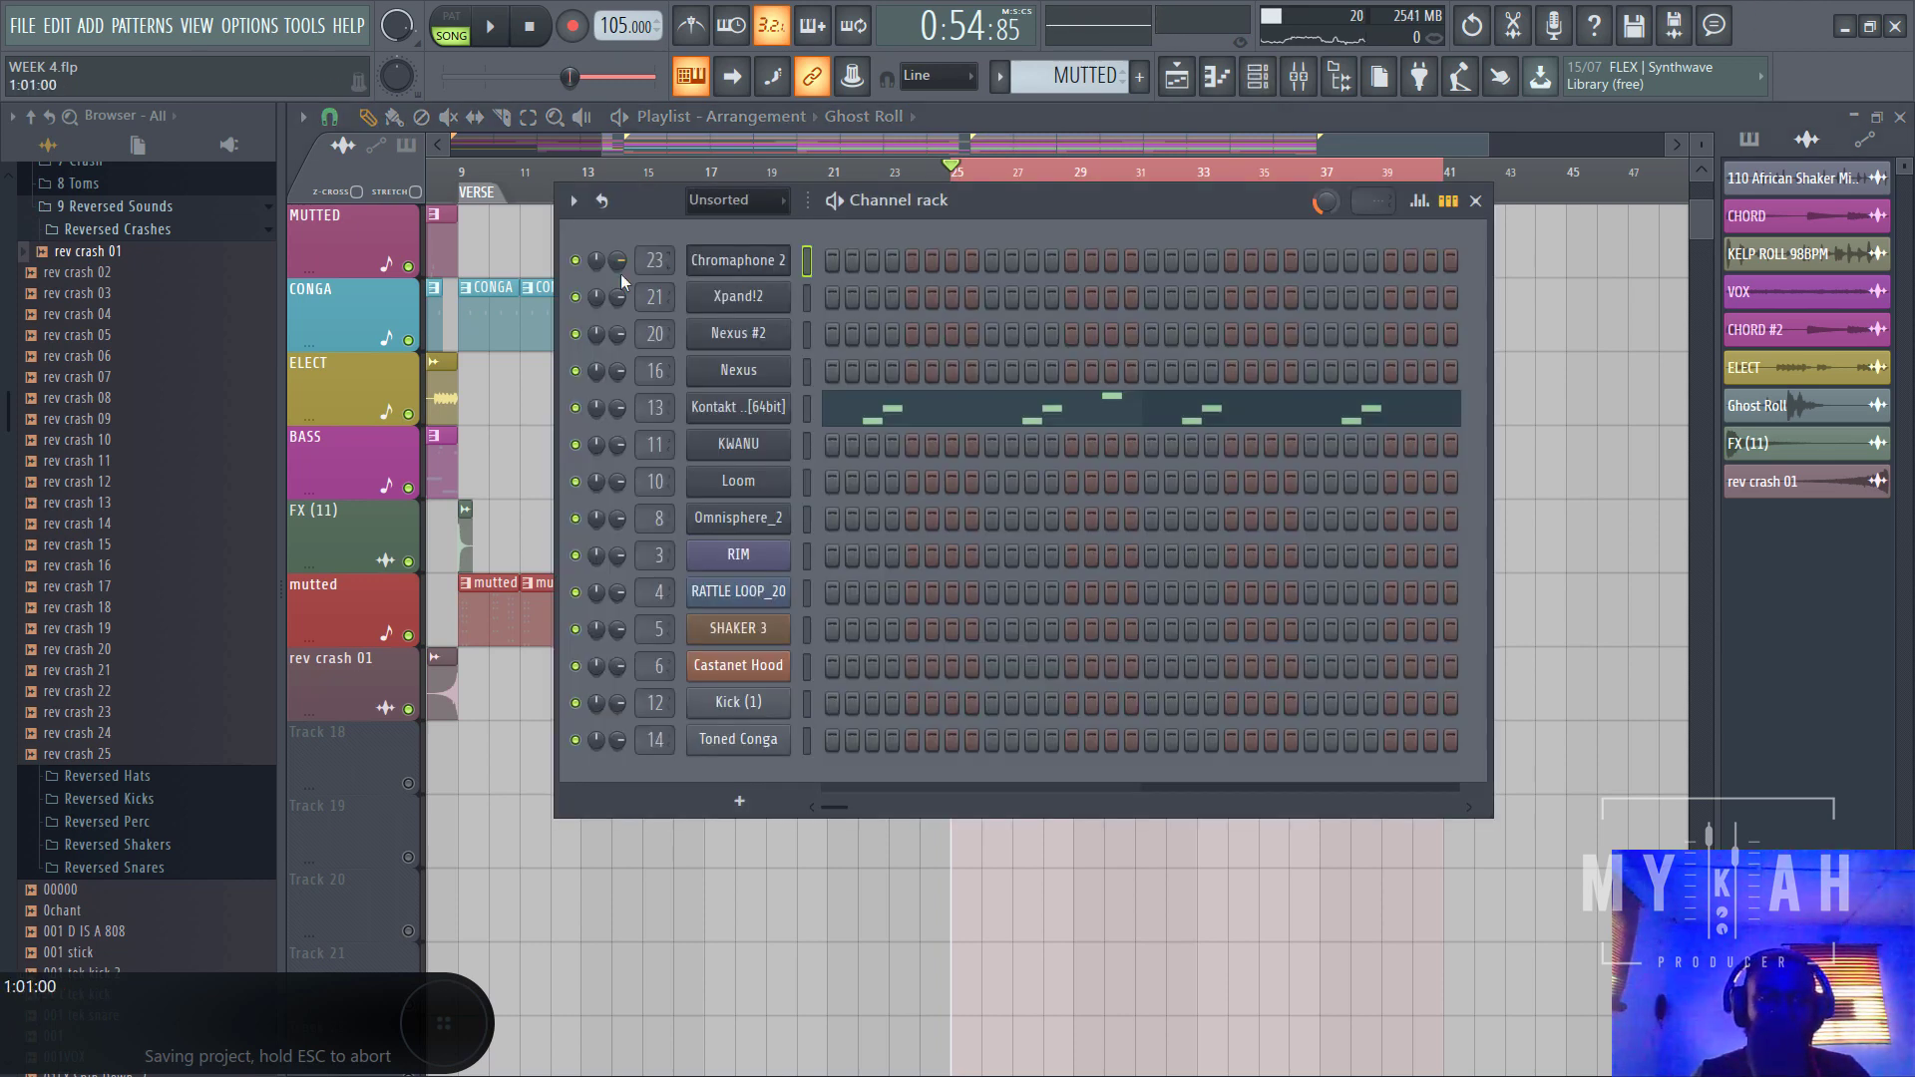
left_click_drag(1111, 204, 1141, 196)
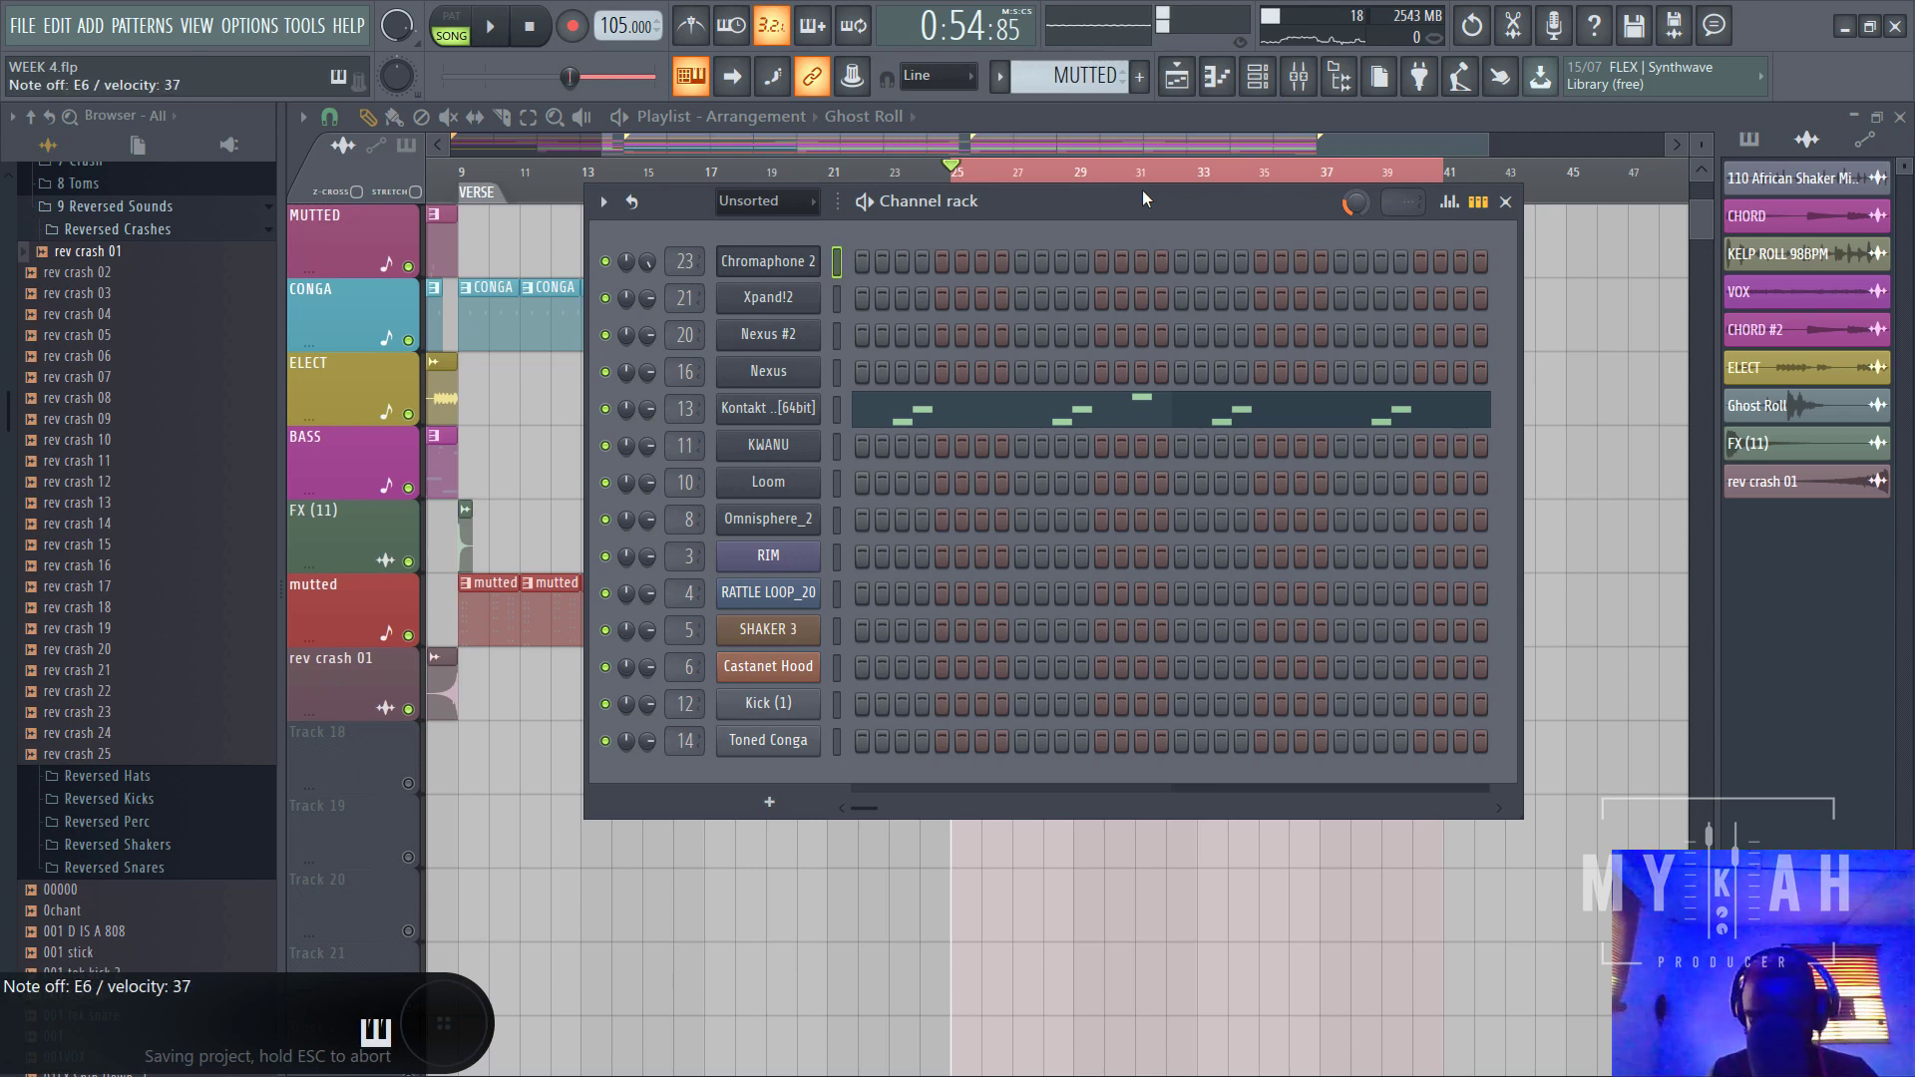
key("space")
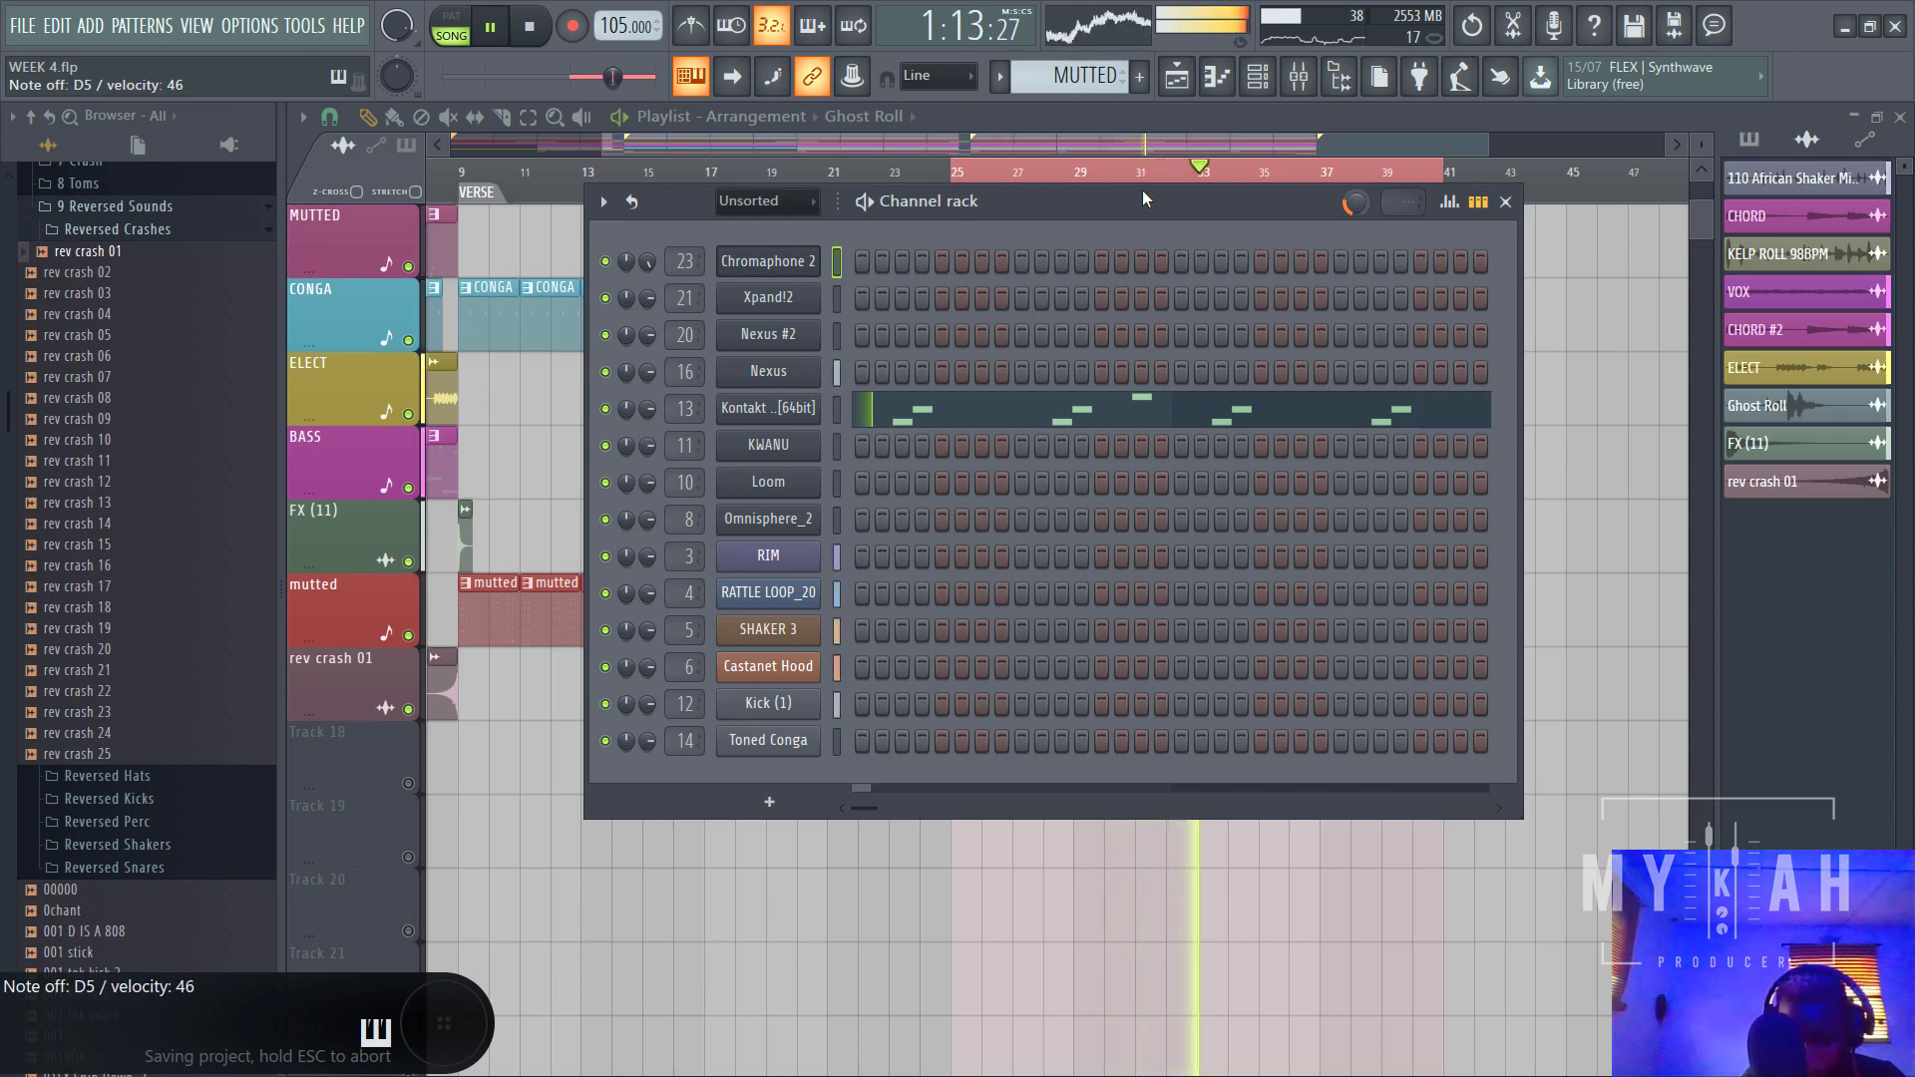
key("space")
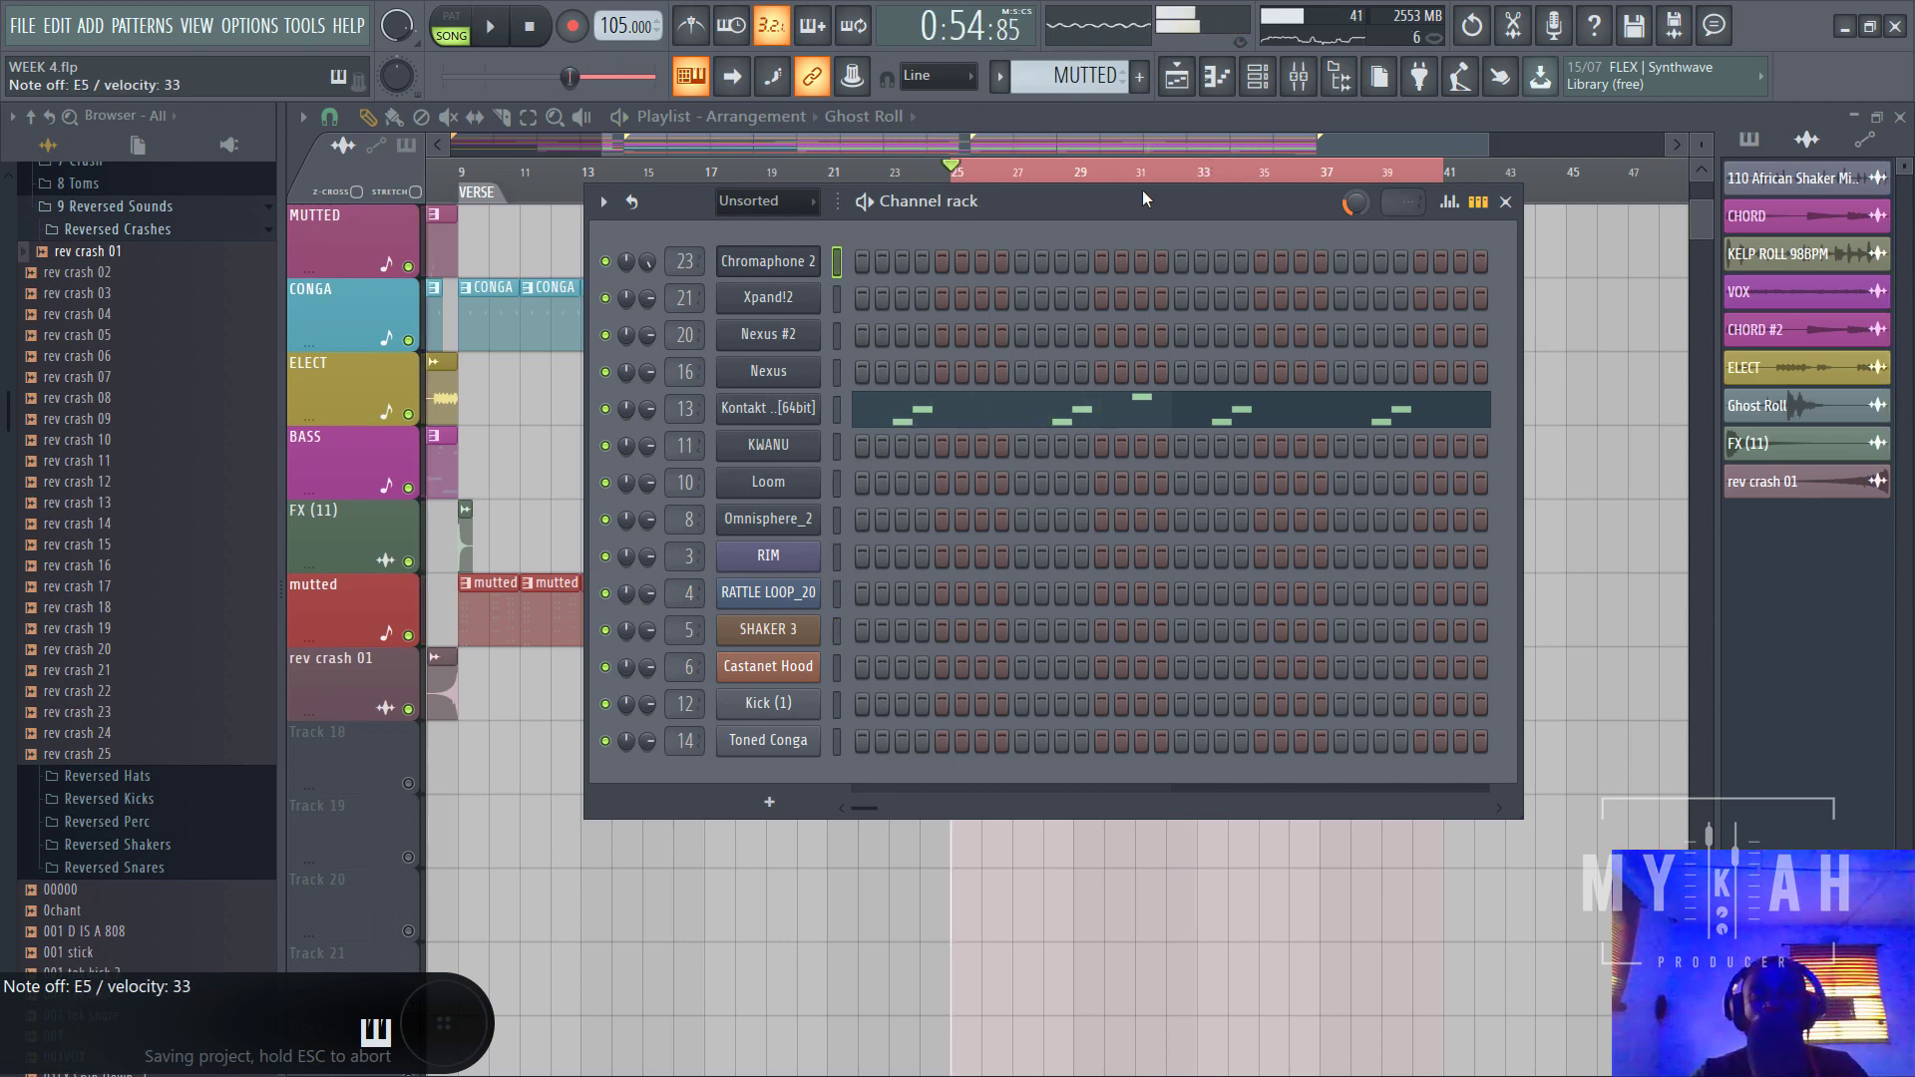
- Place a new marimba melody pattern on Track 18 at bar 25 and record the Chromaphone 2 melody into it as notes and automation
key("F6")
scroll(1025, 147, "up", 3)
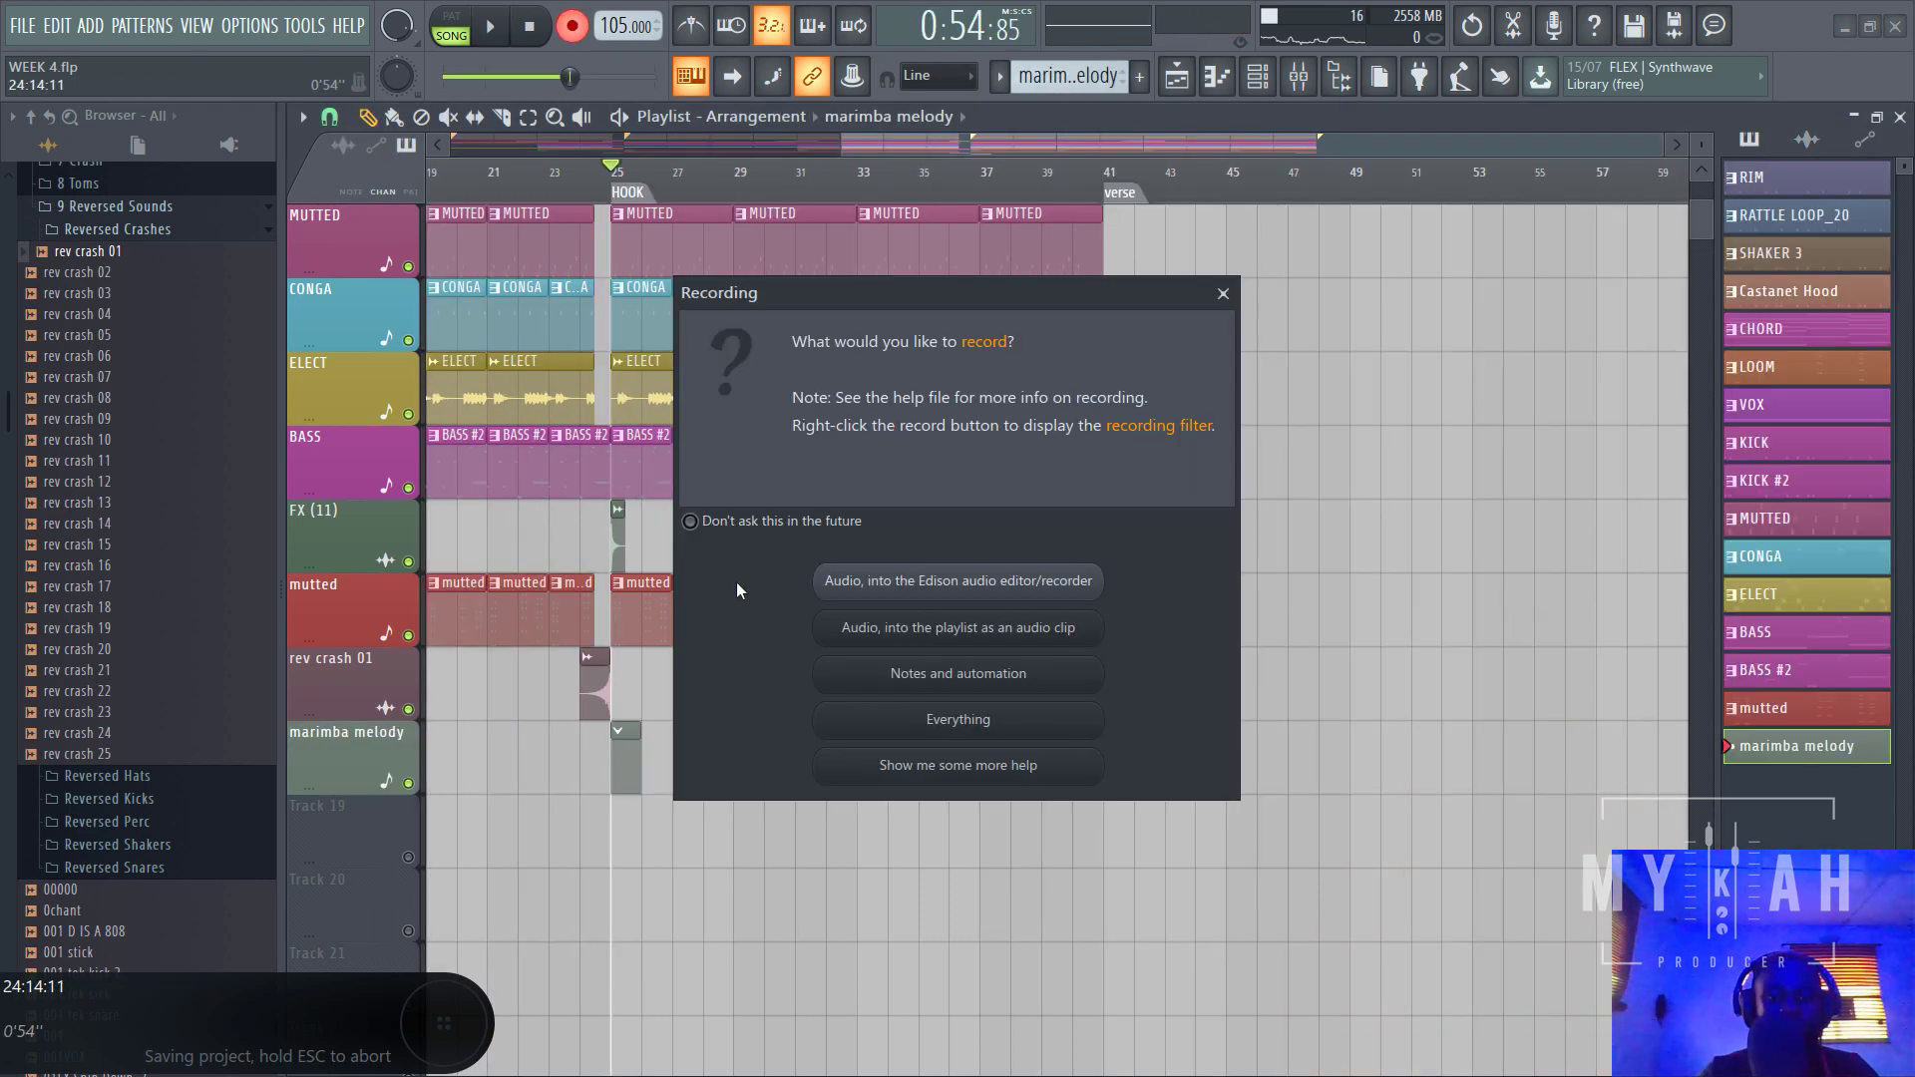
left_click(870, 676)
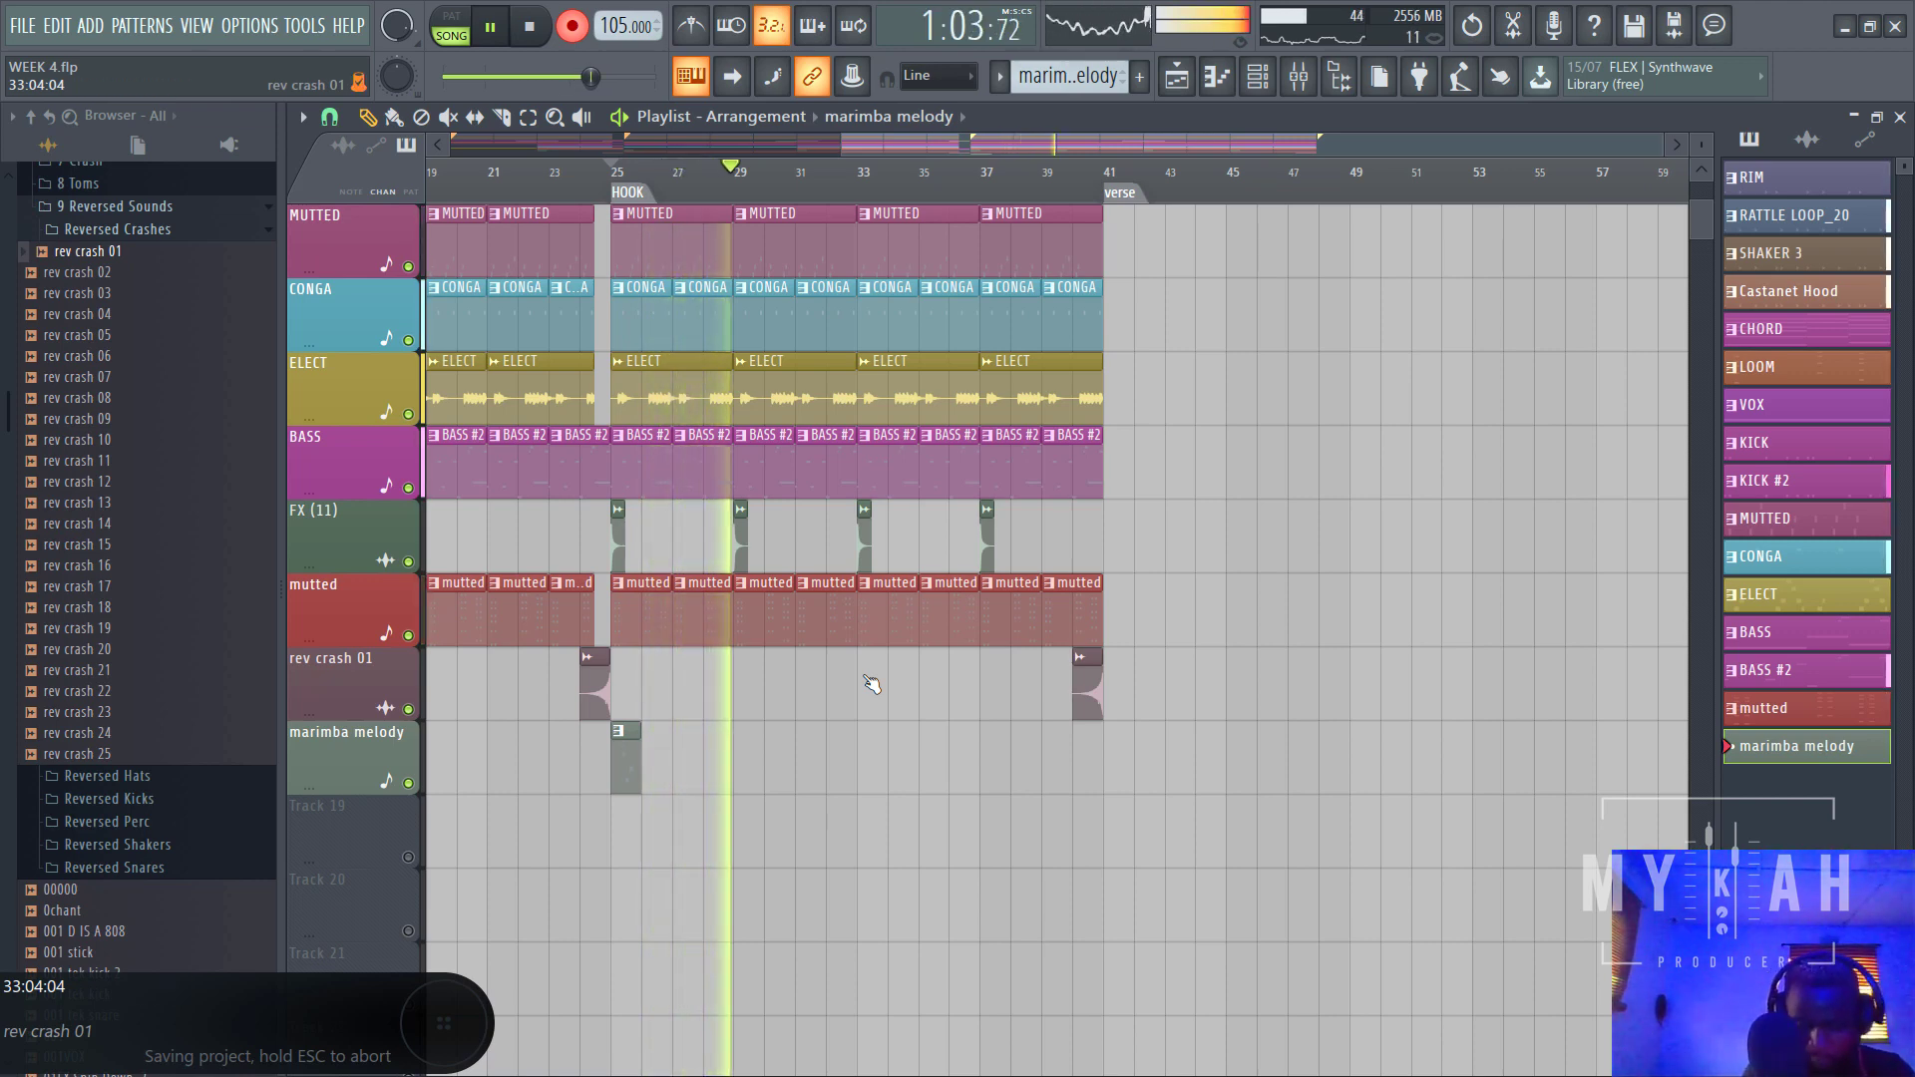
key("space")
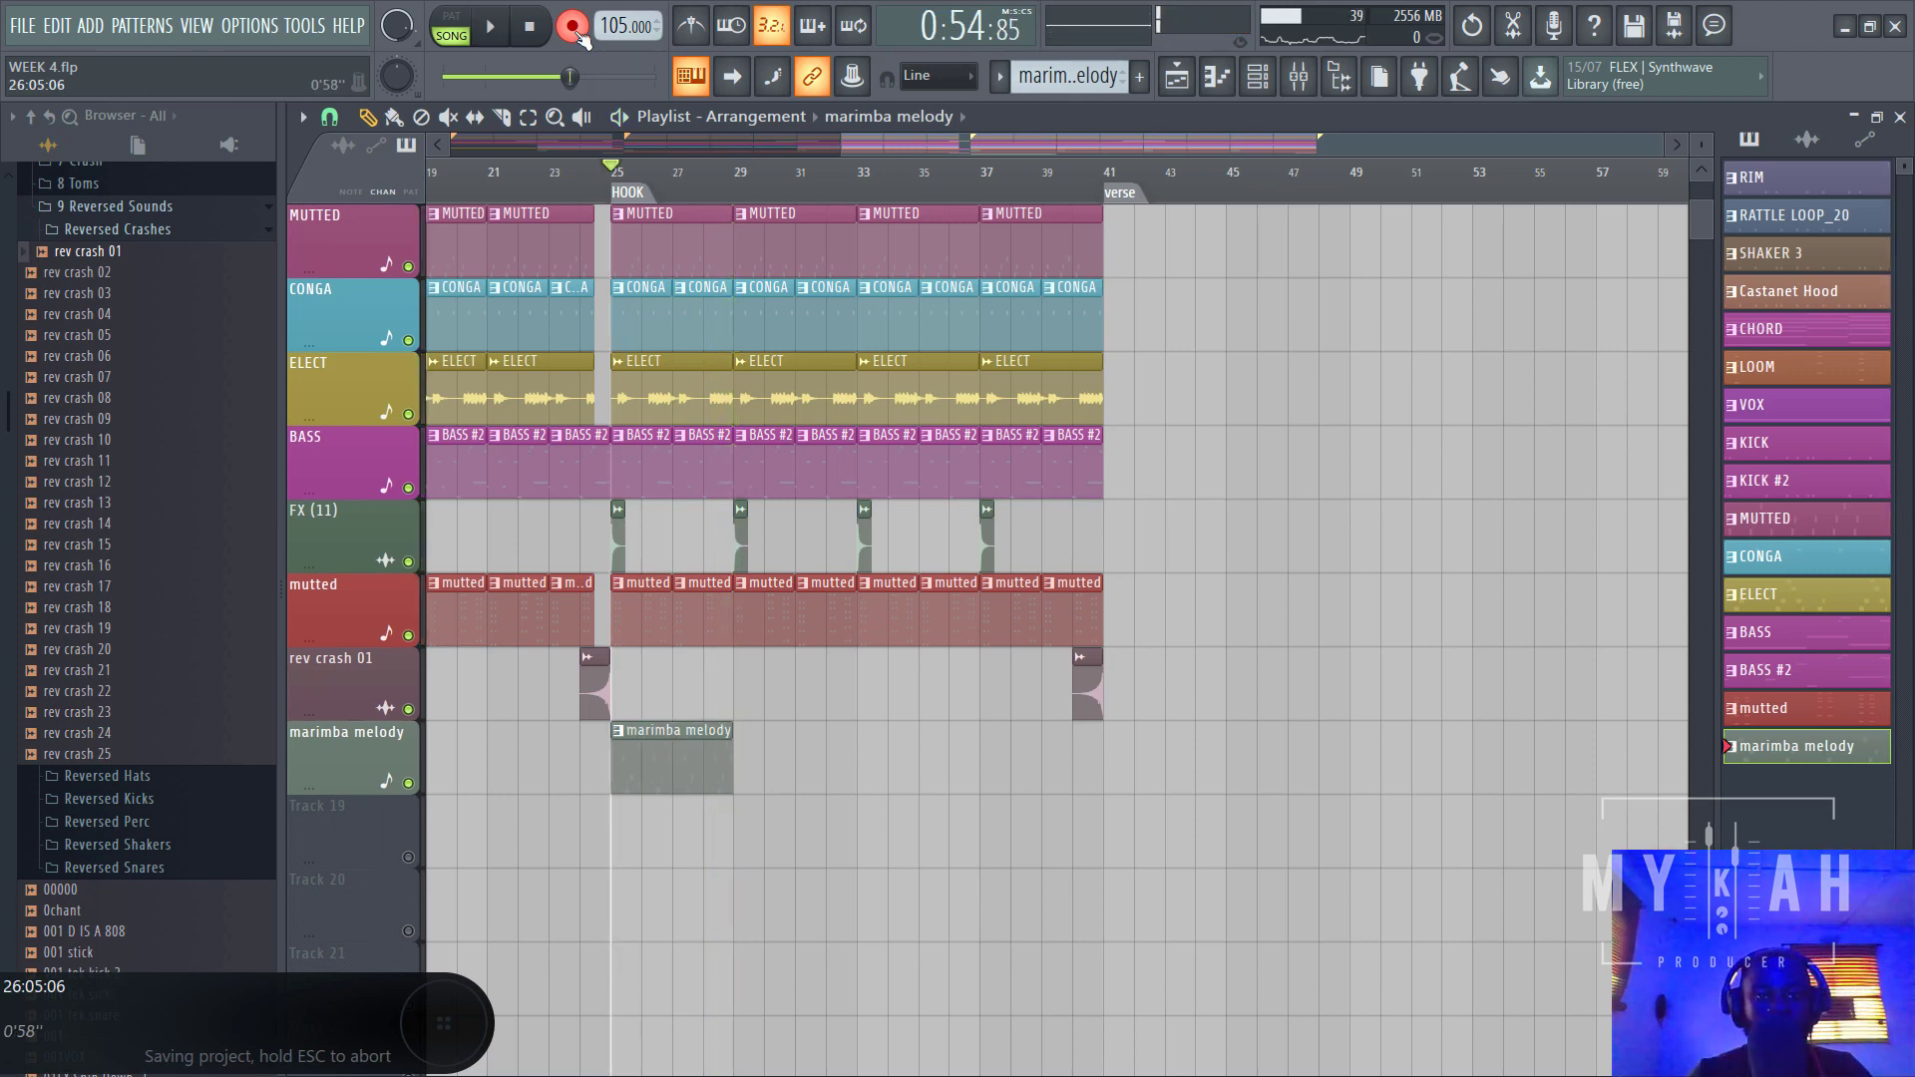
- Play the hook and review the recorded Chromaphone 2 marimba notes in the piano roll
key("space")
left_click(1214, 88)
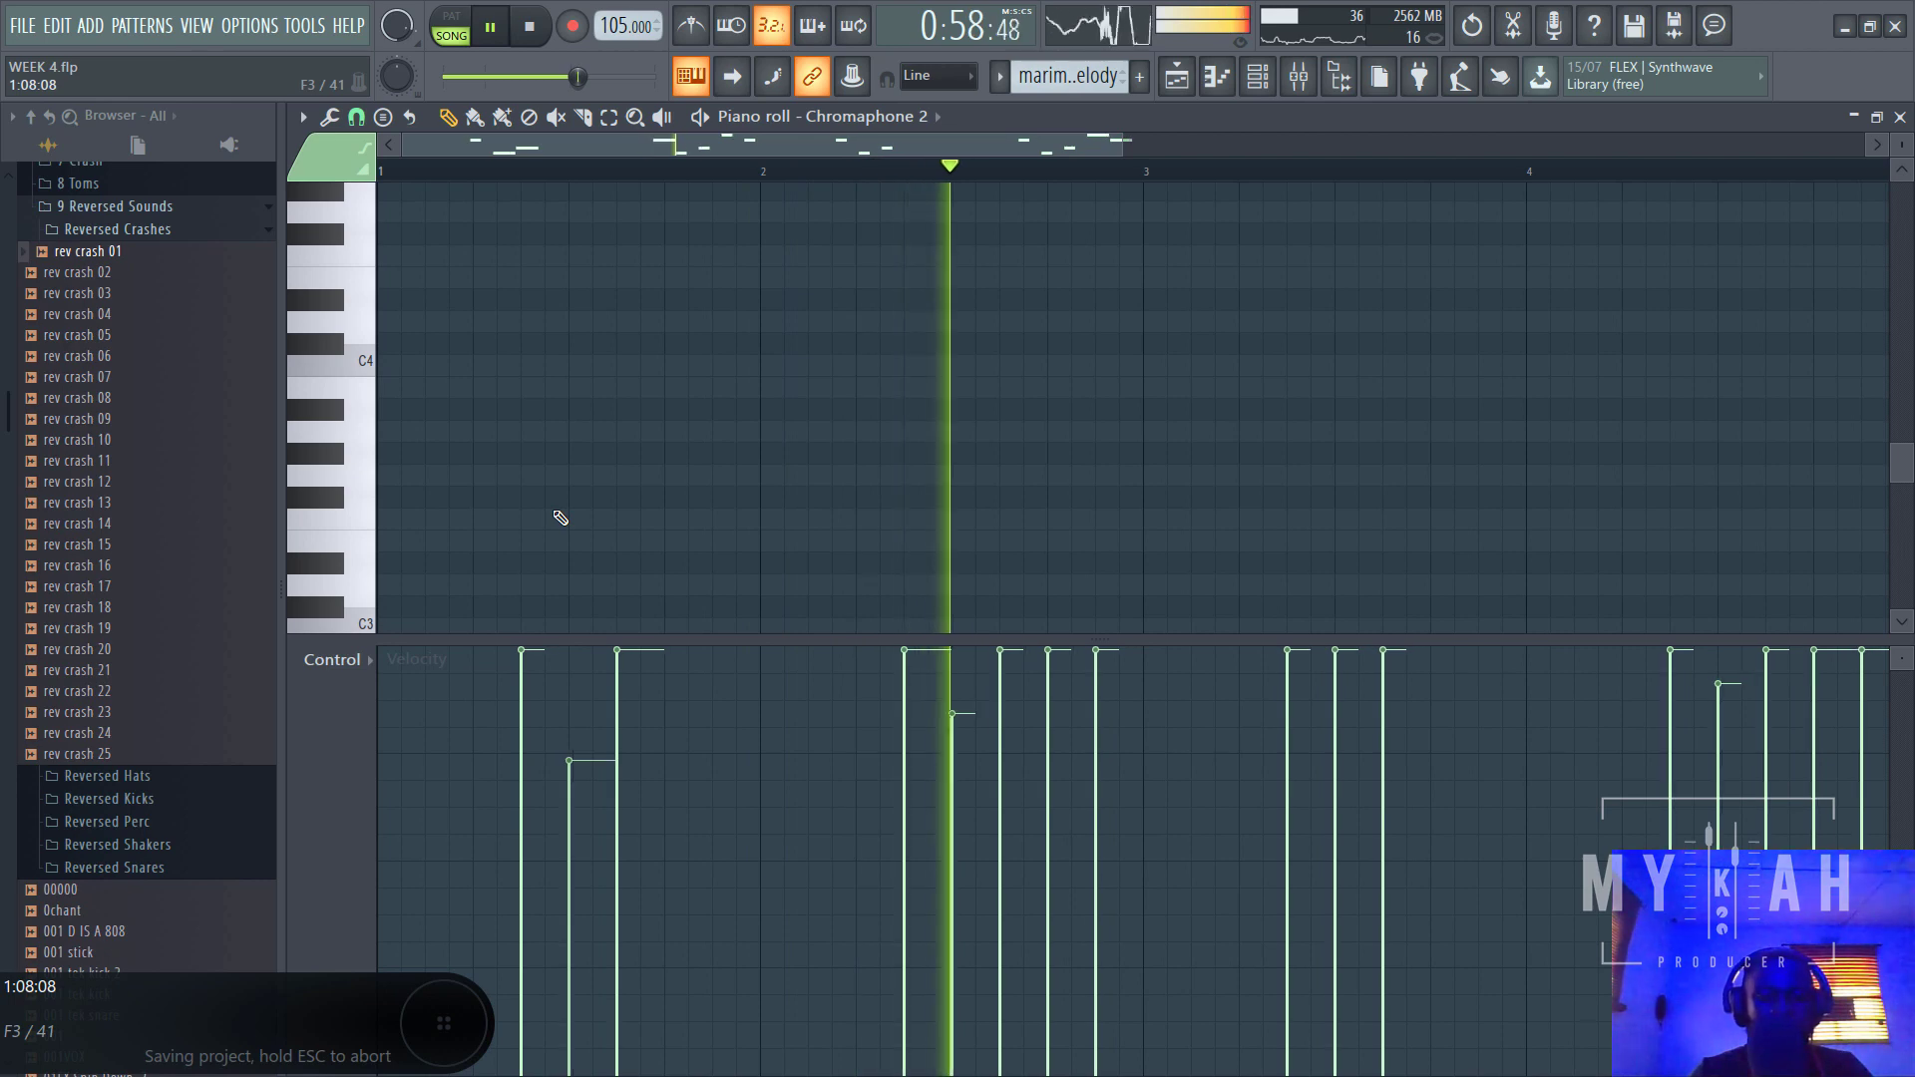
scroll(782, 505, "up", 5)
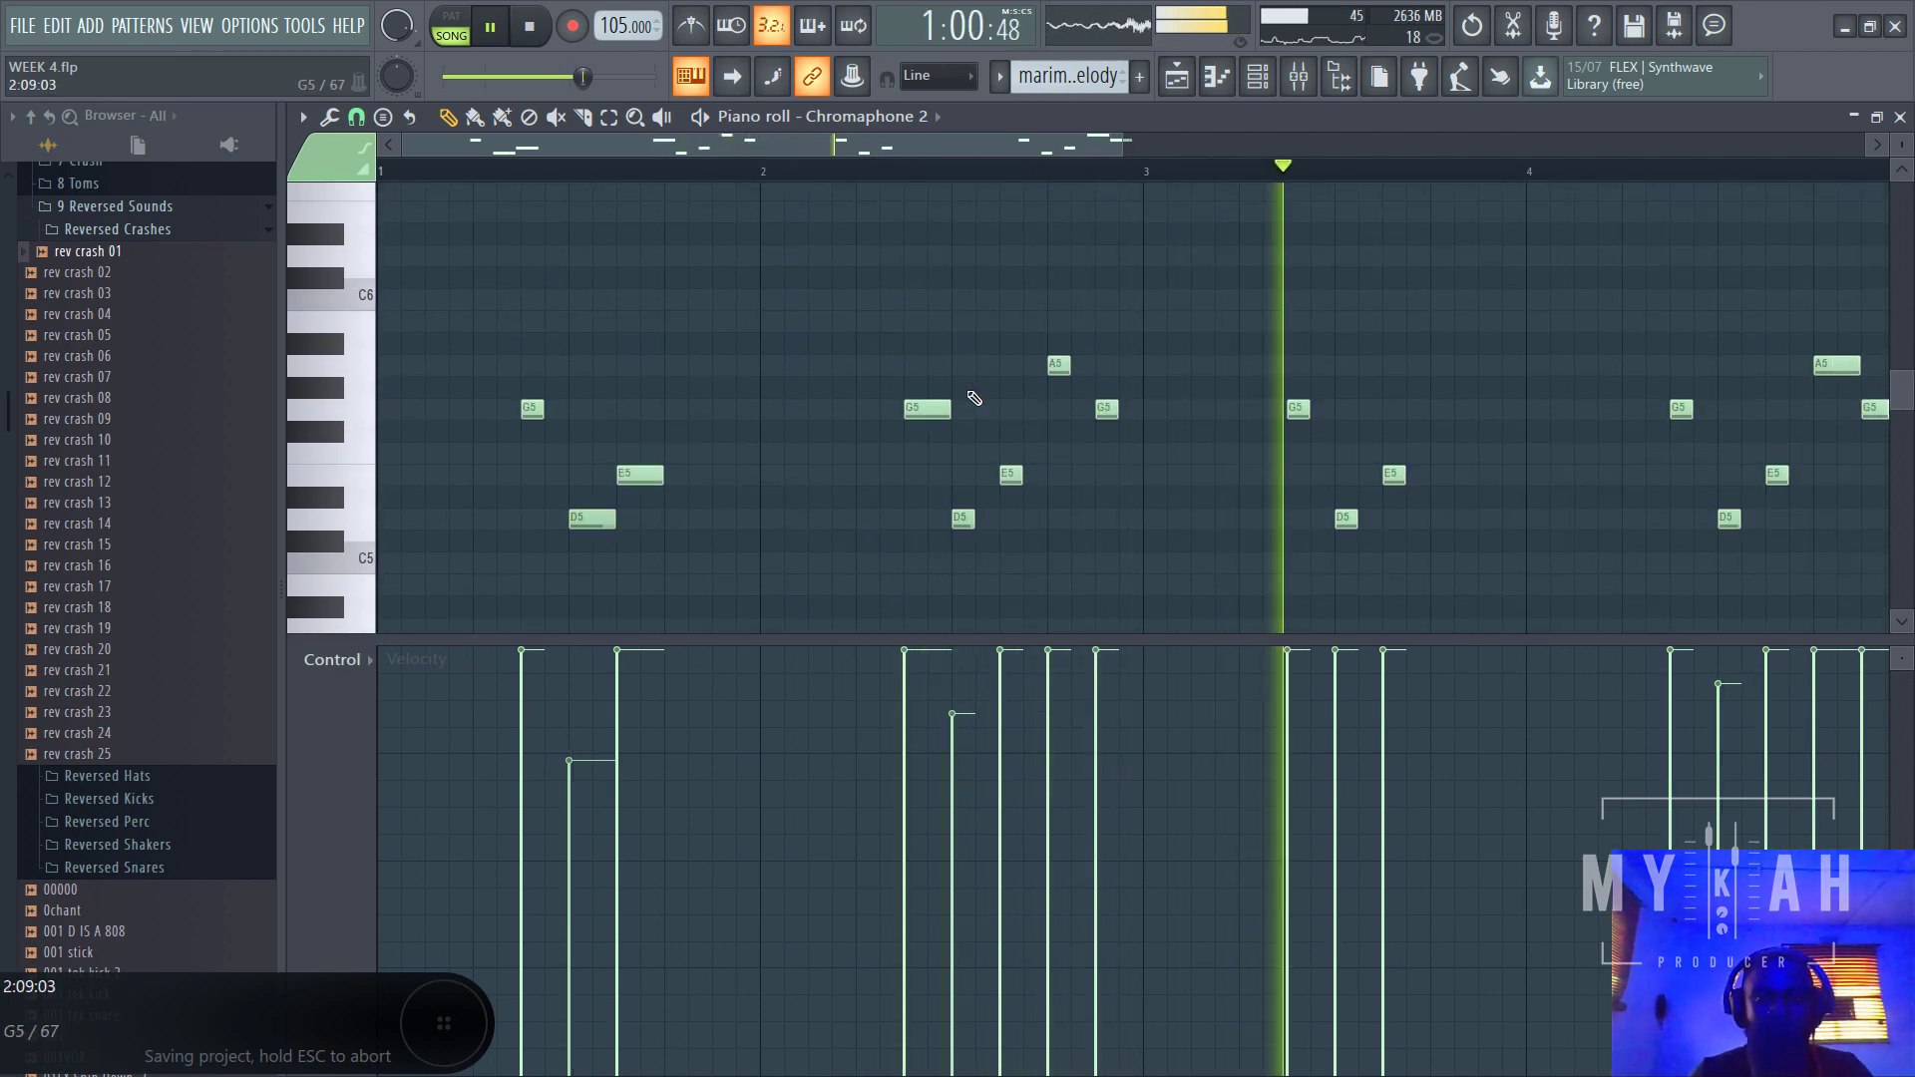
- Repeat the marimba melody clip in the playlist at bars 29, 33 and 37 to fill the hook
key("F5")
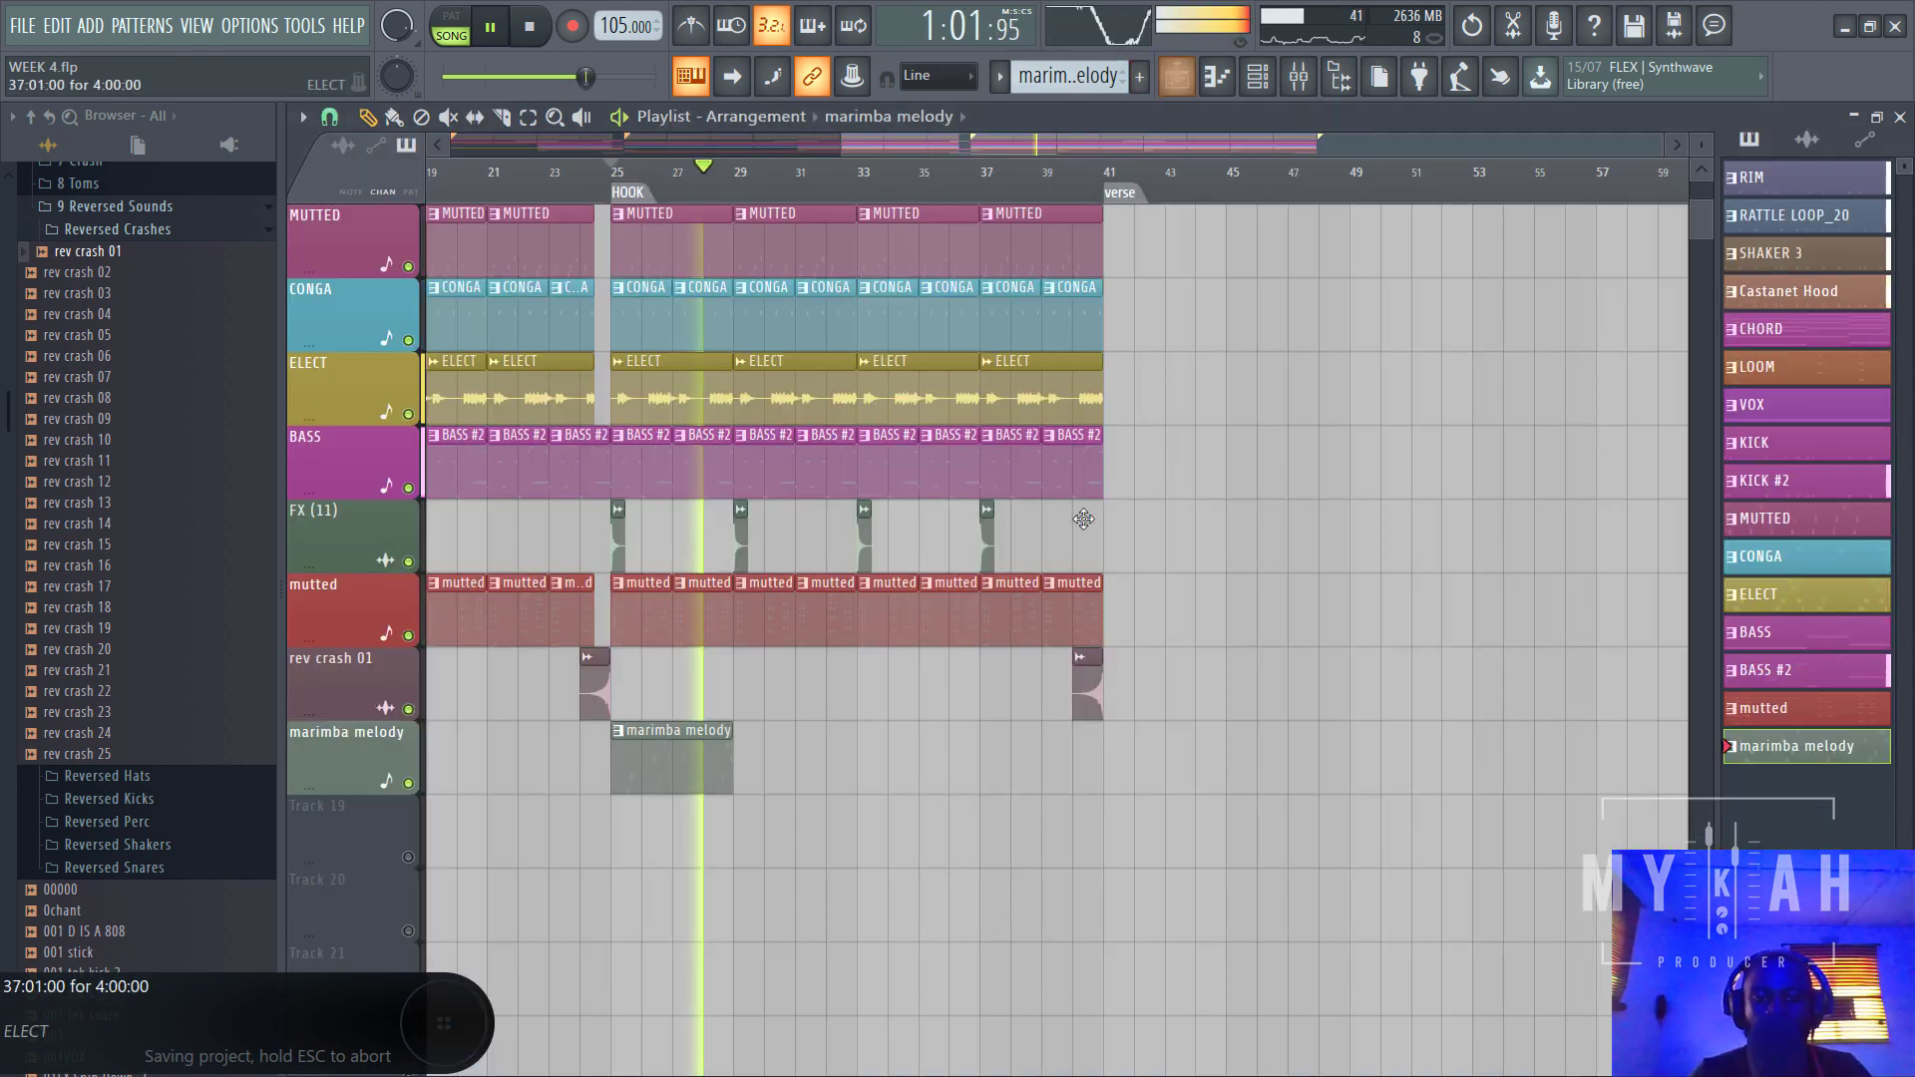
left_click(748, 775)
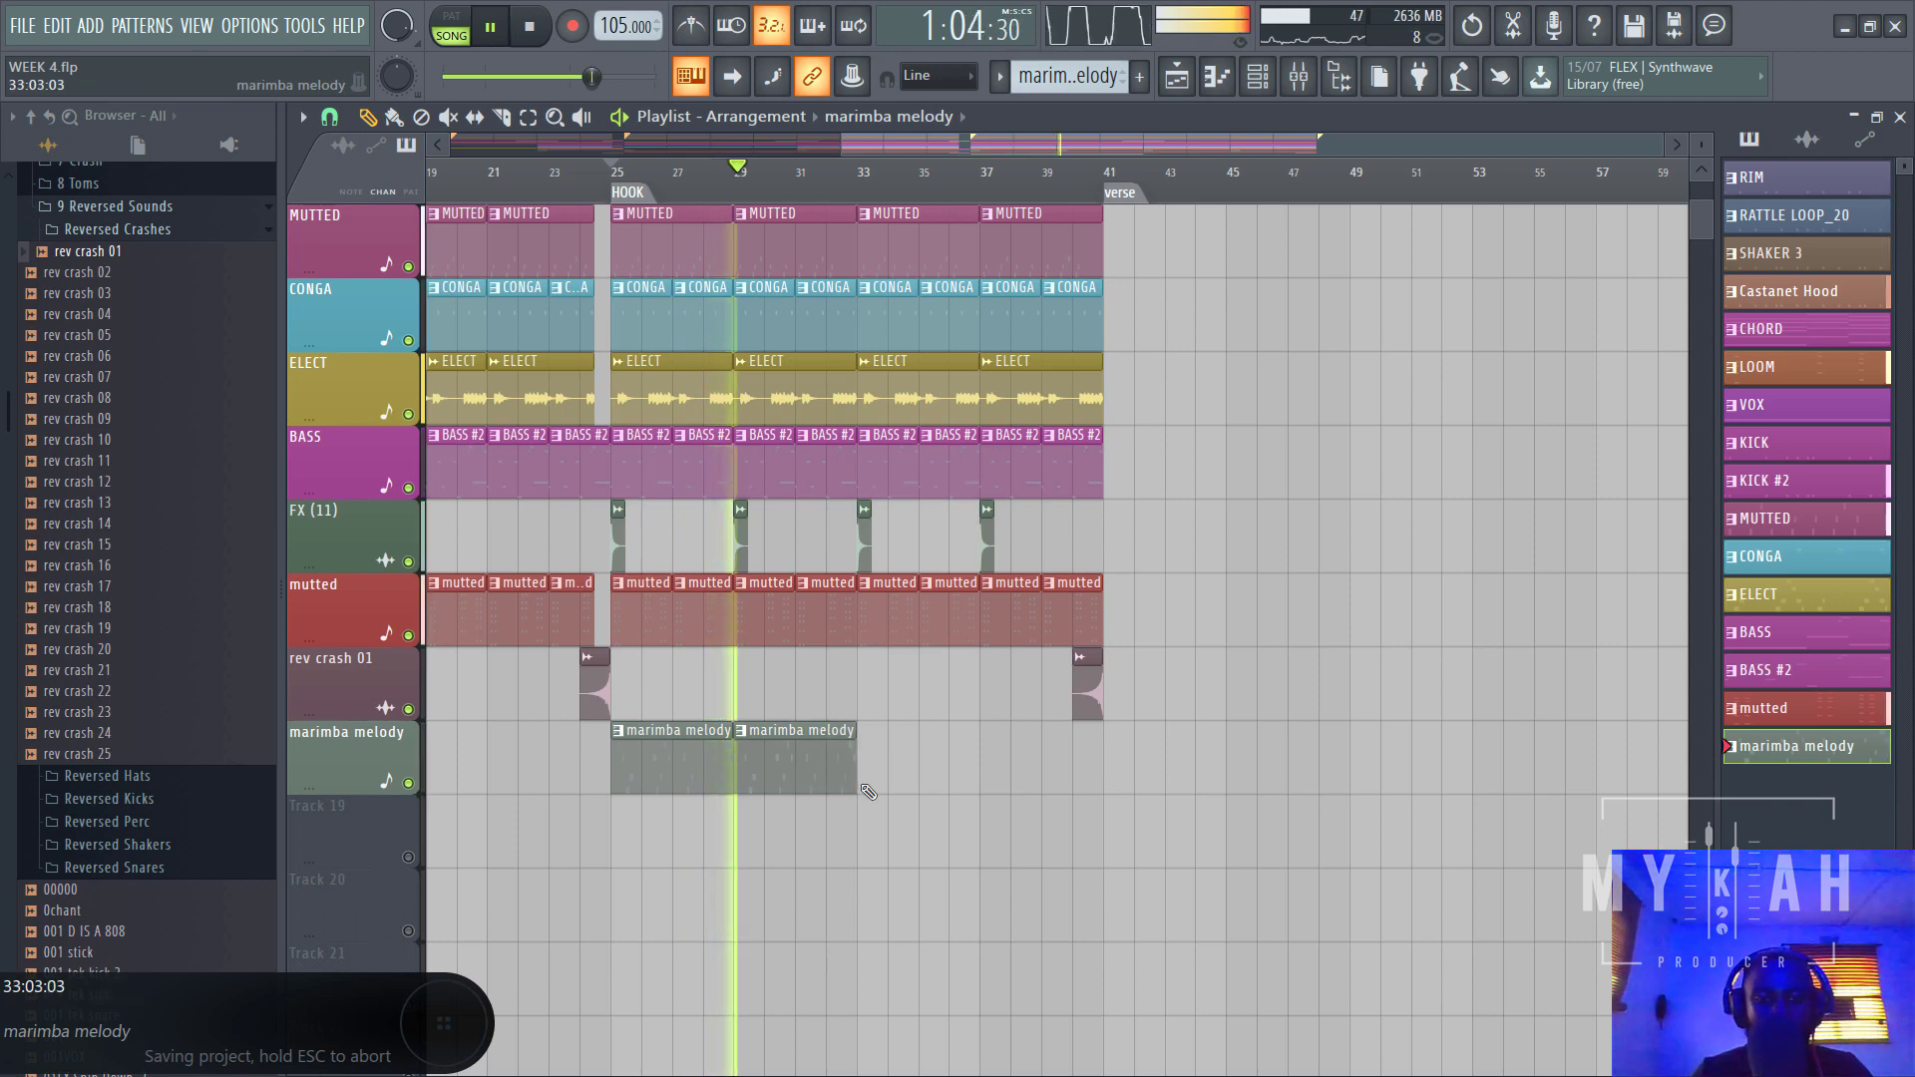
left_click(869, 785)
left_click(991, 769)
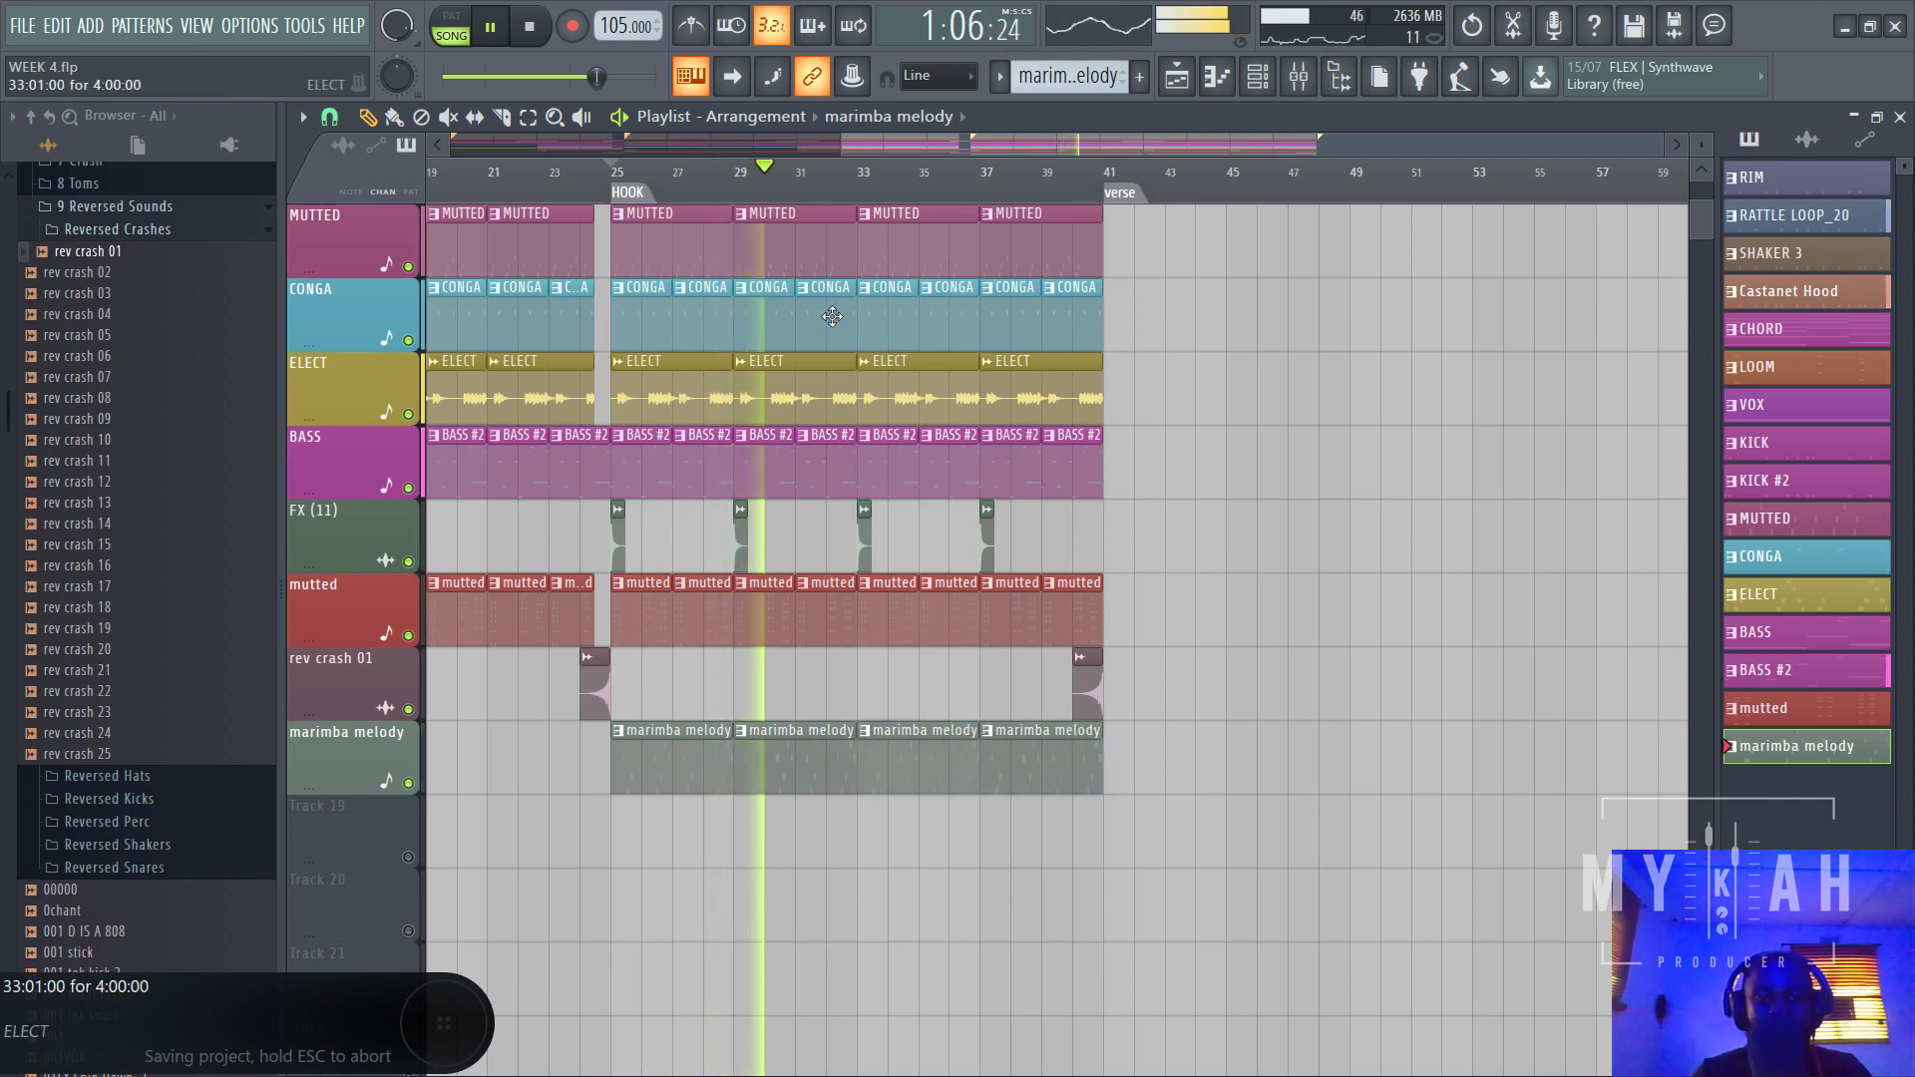
scroll(728, 212, "up", 2)
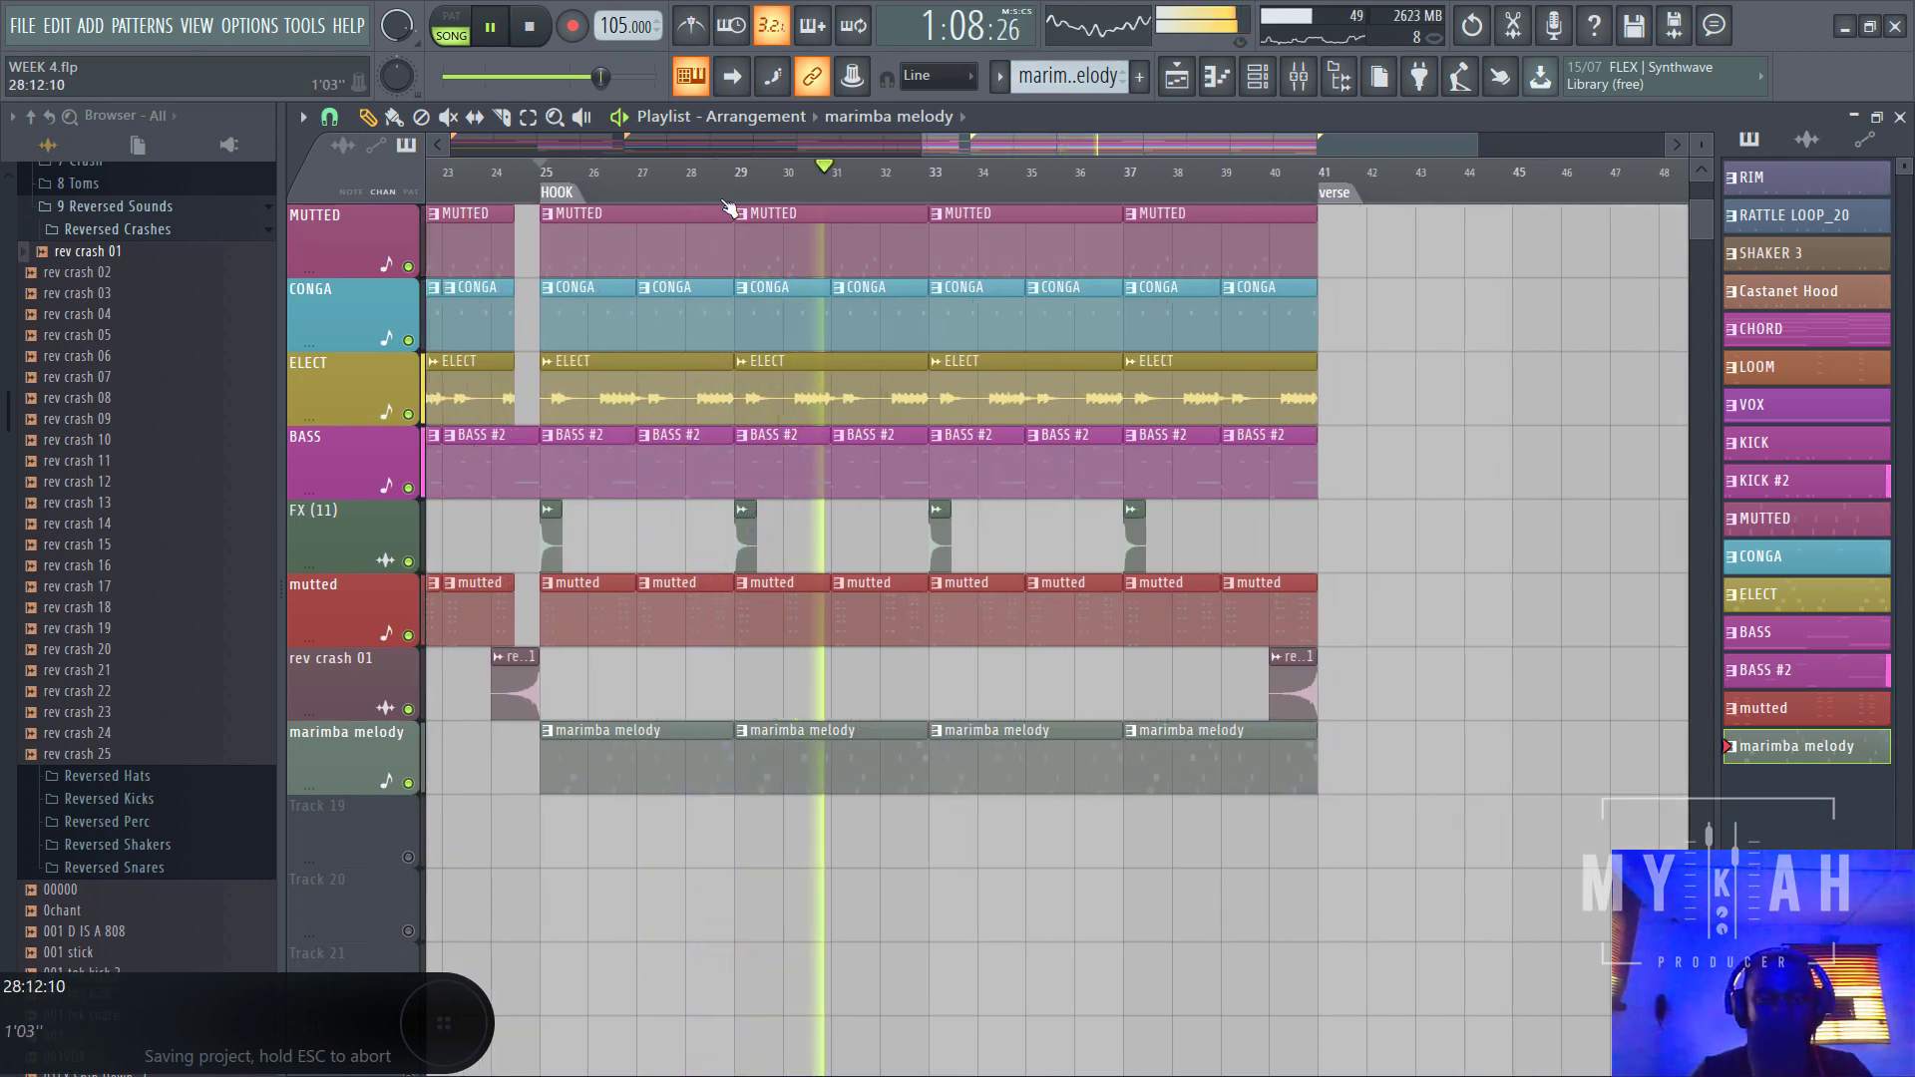
scroll(728, 211, "down", 2)
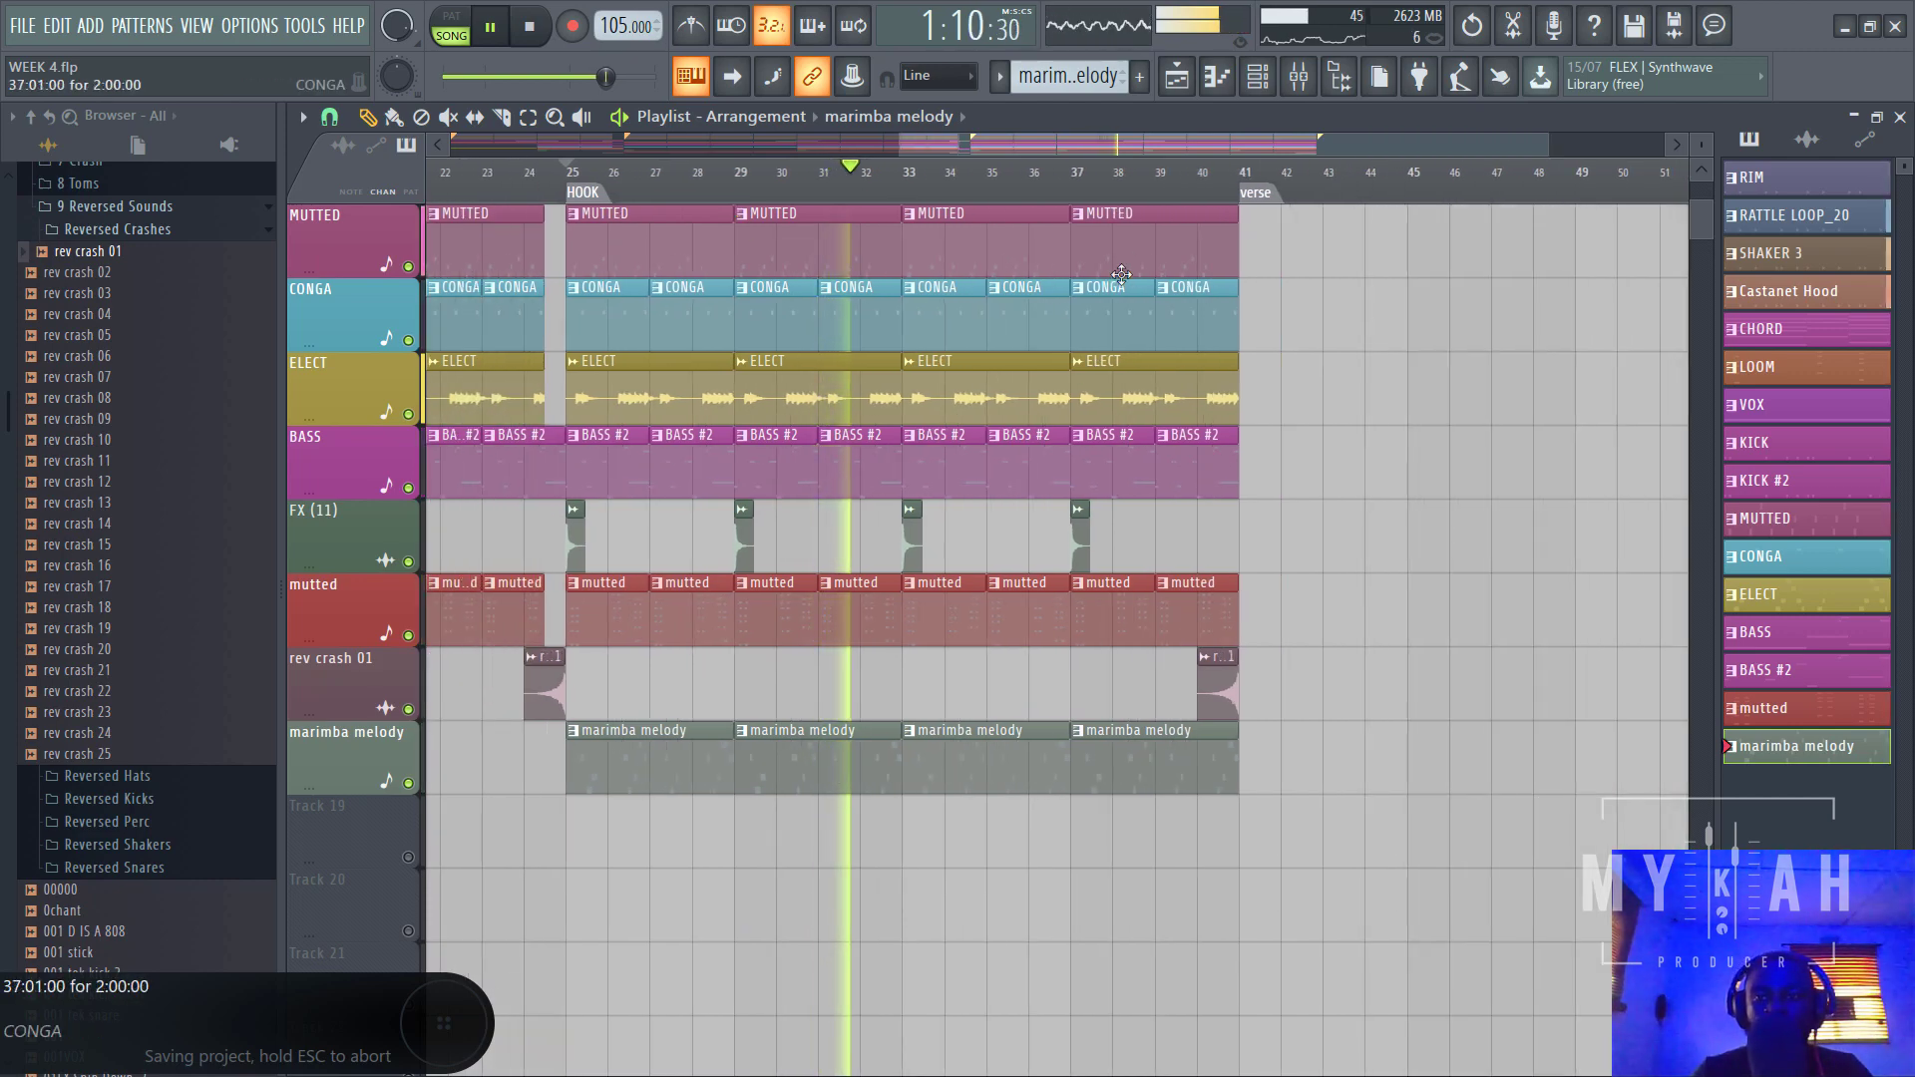
- Load the Waves Smack Attack transient shaper in slot 1 of the Chromaphone 2 mixer track and set its sustain to -43
key("F9")
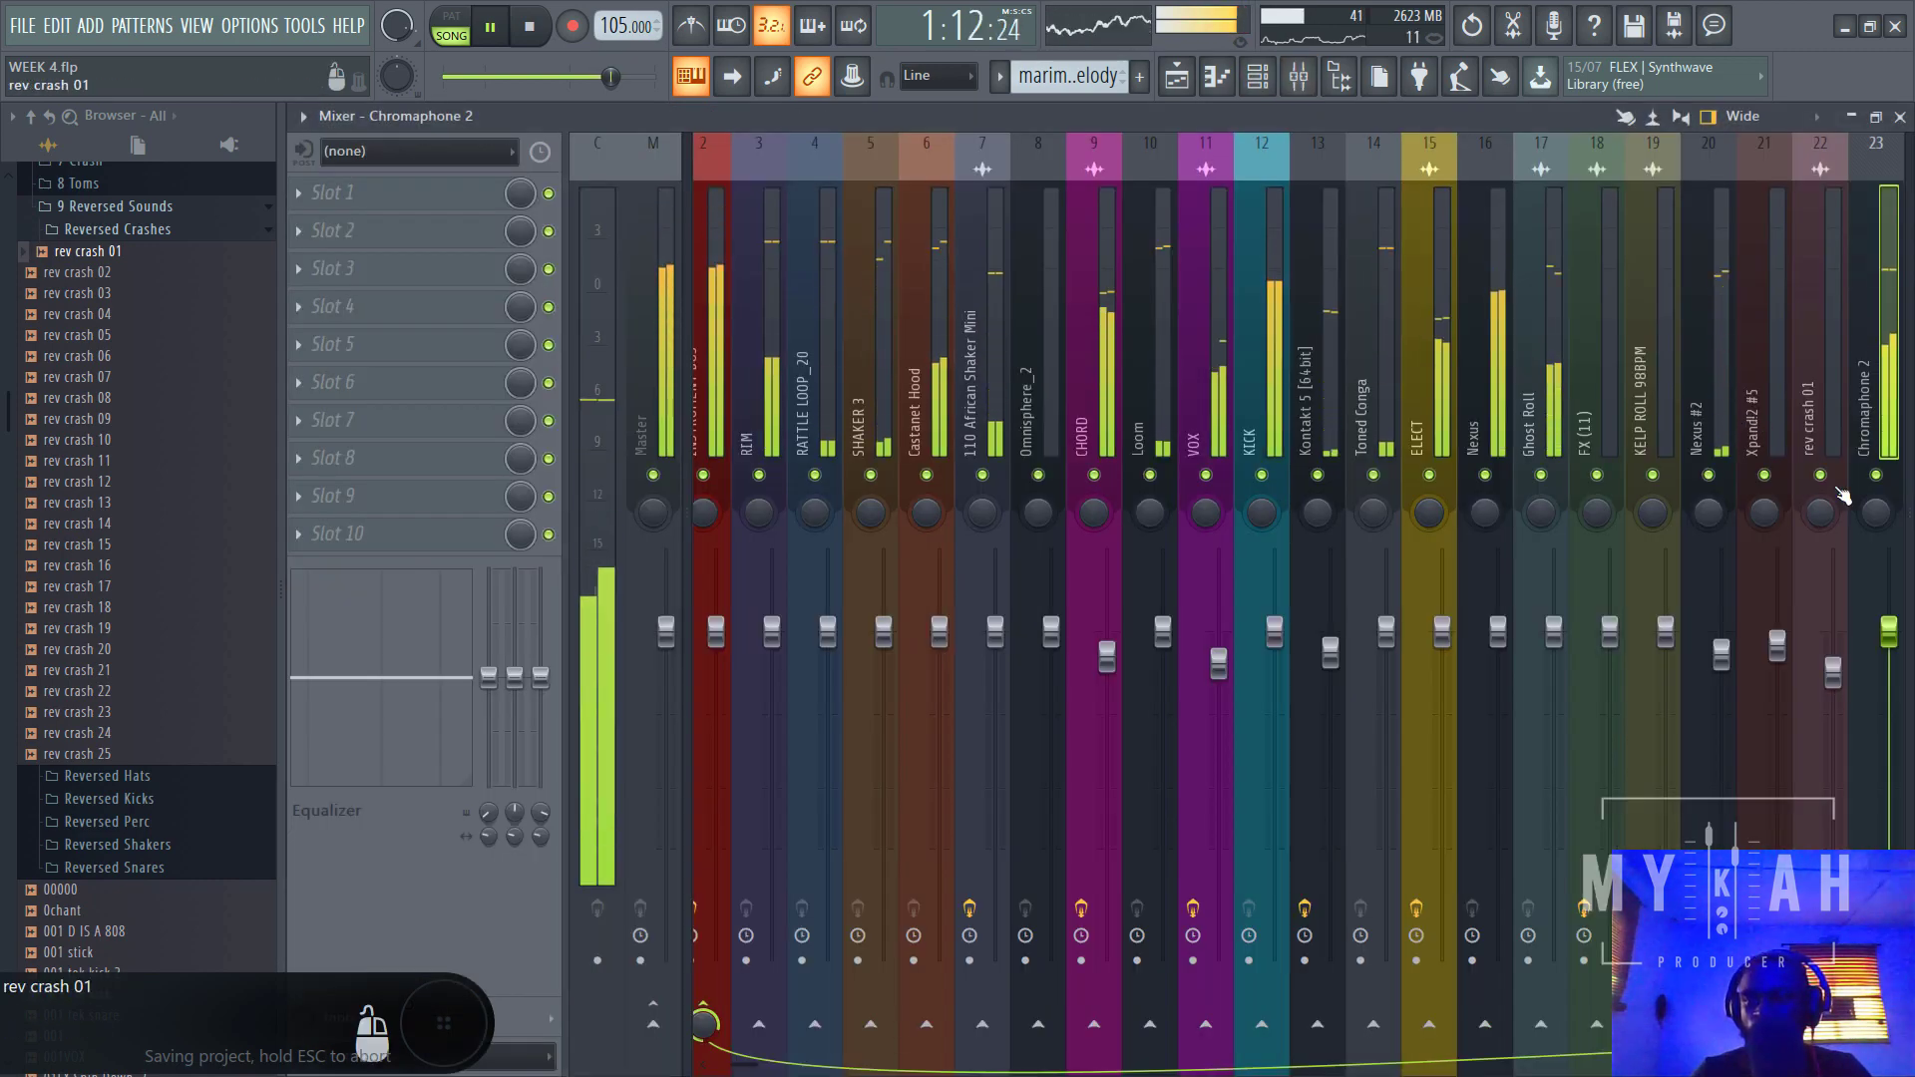
left_click(430, 197)
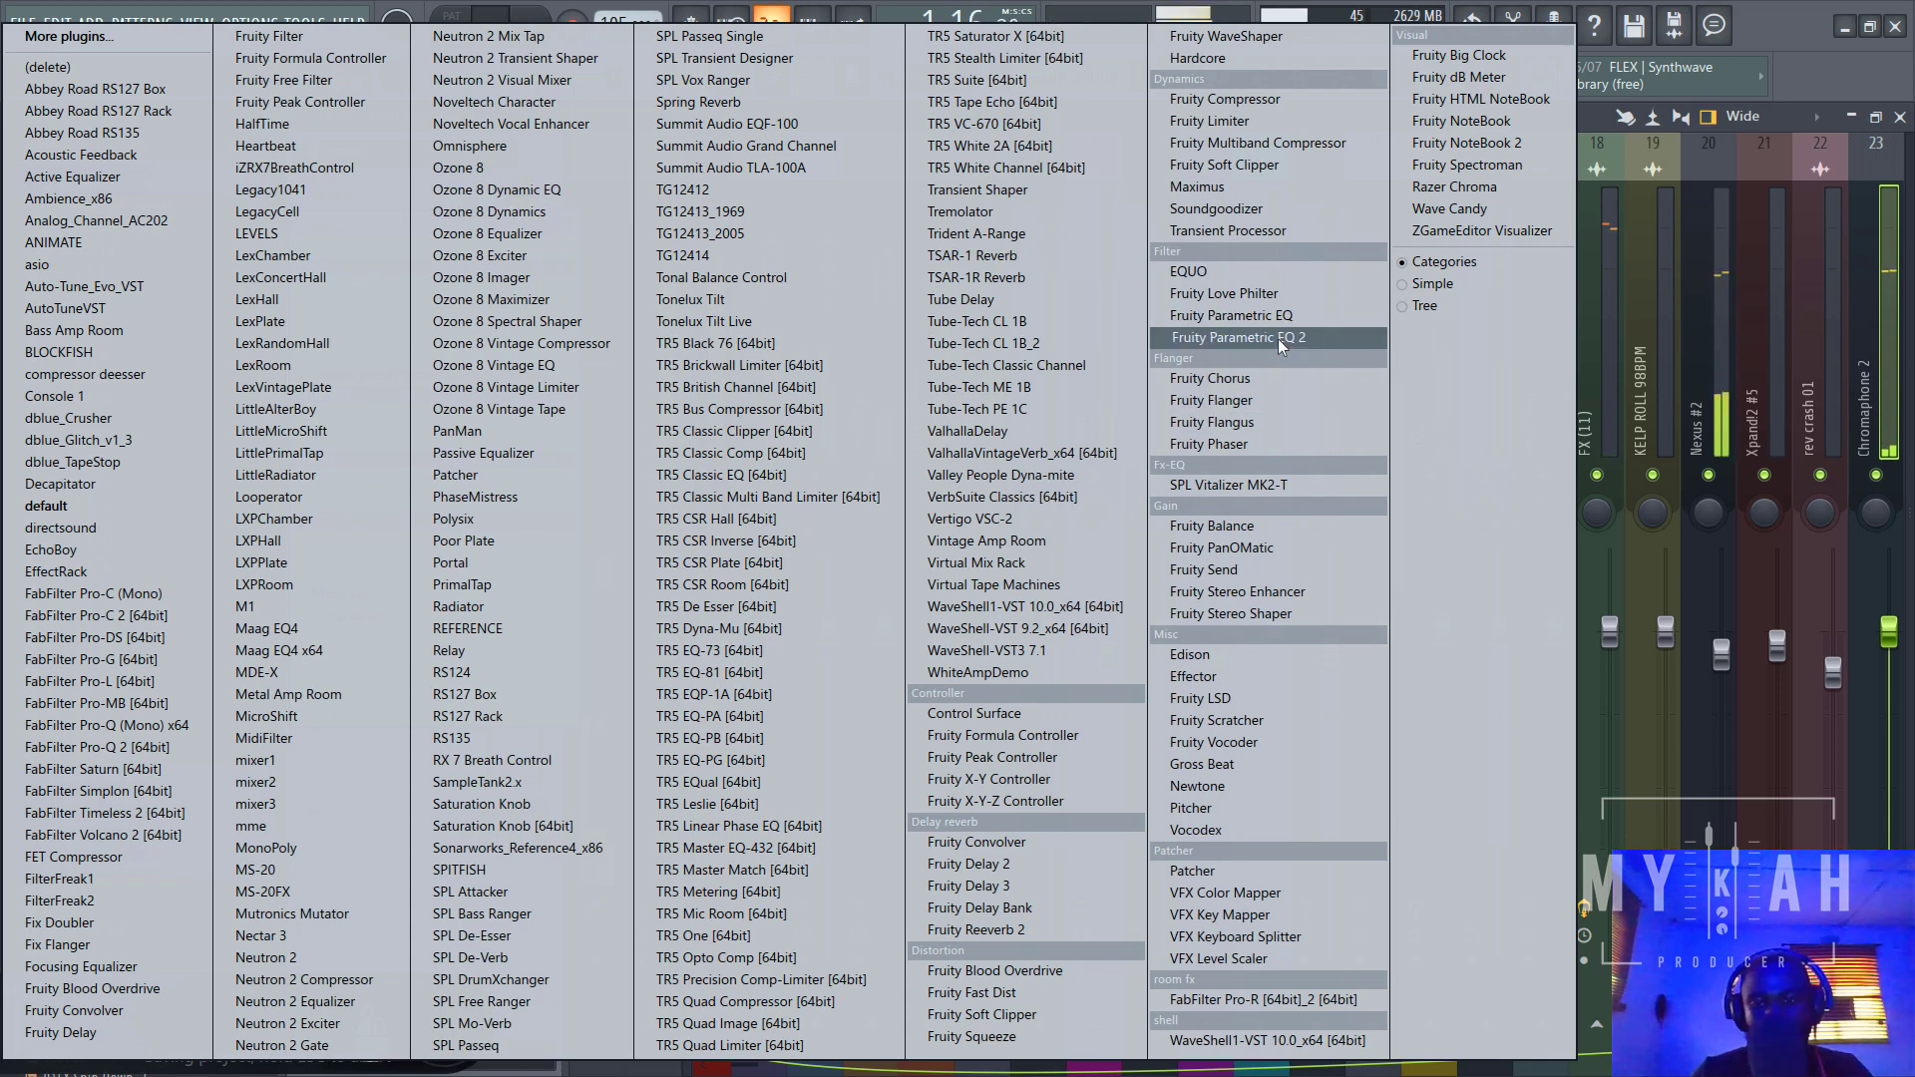
left_click(1279, 1040)
left_click(639, 355)
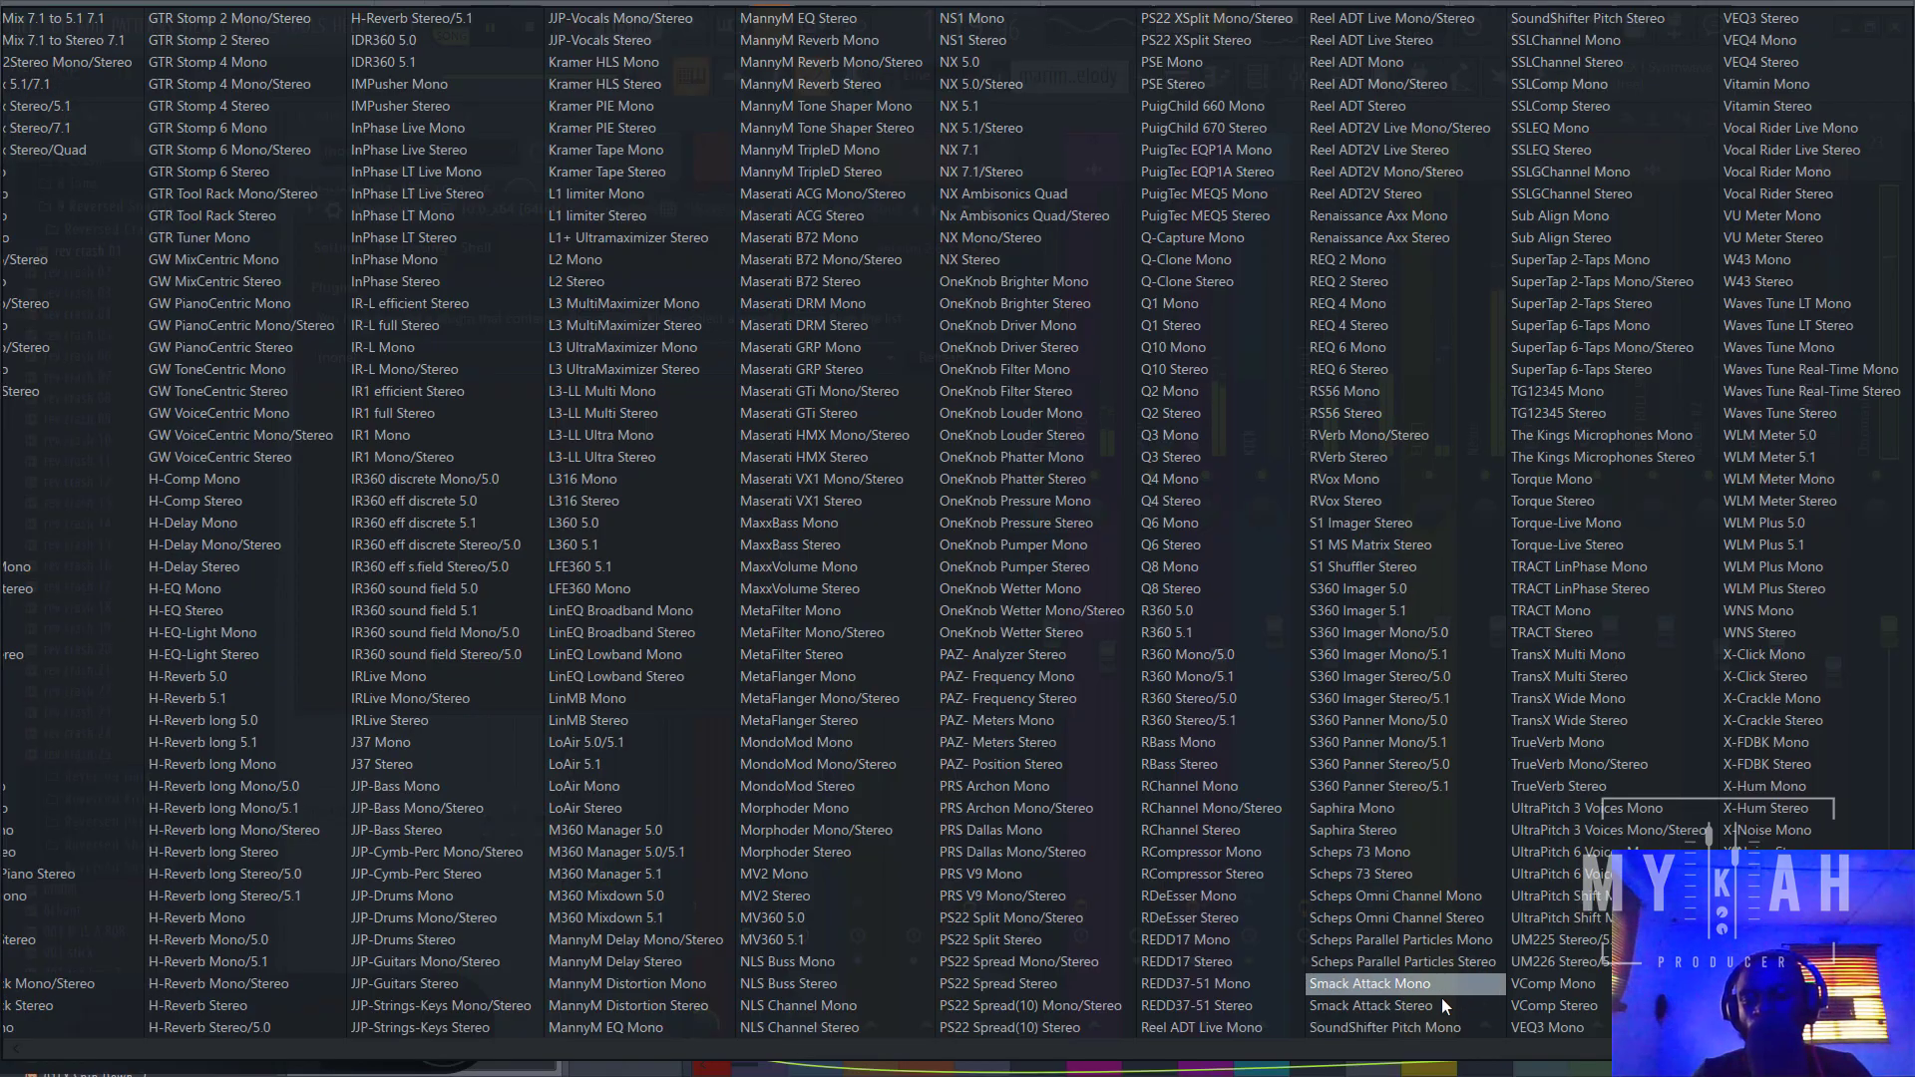
left_click(1440, 1003)
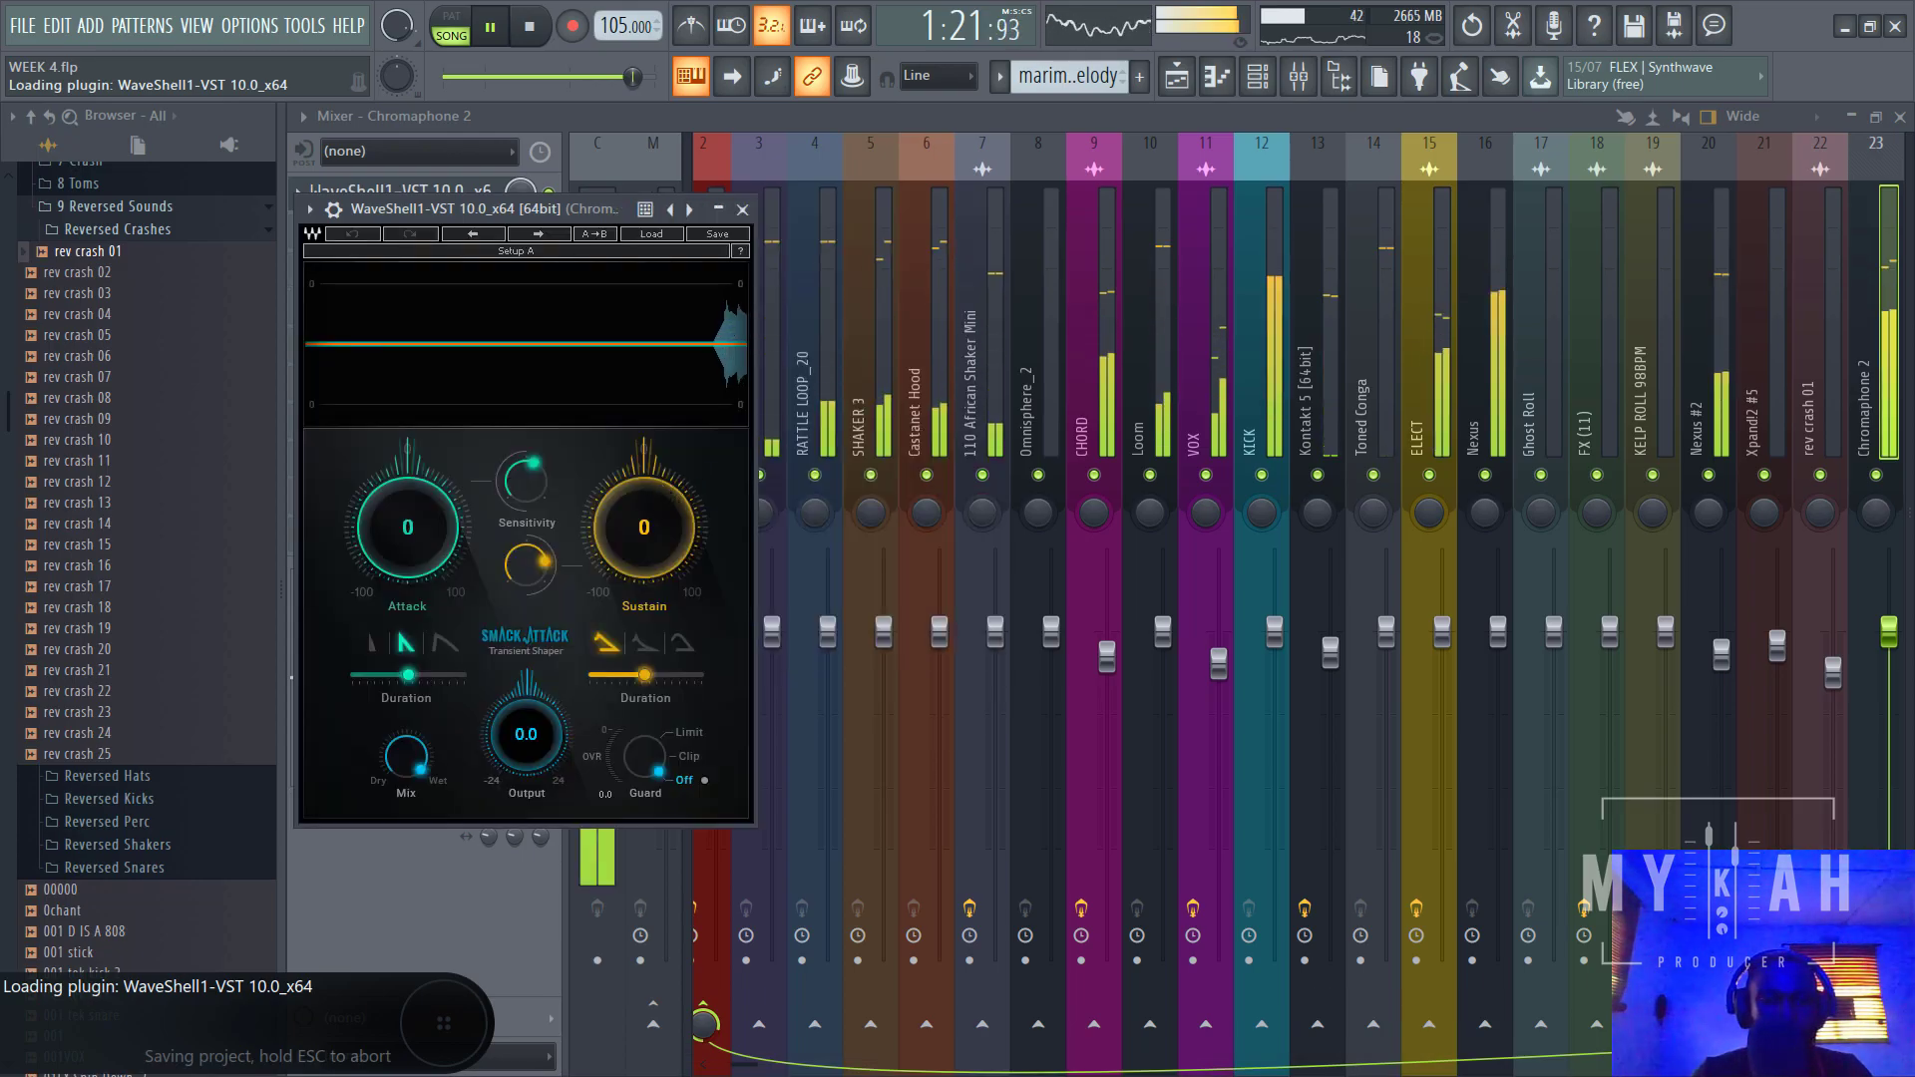
mouse_move(643, 526)
left_mouse_down()
mouse_move(643, 578)
mouse_move(645, 513)
left_mouse_up()
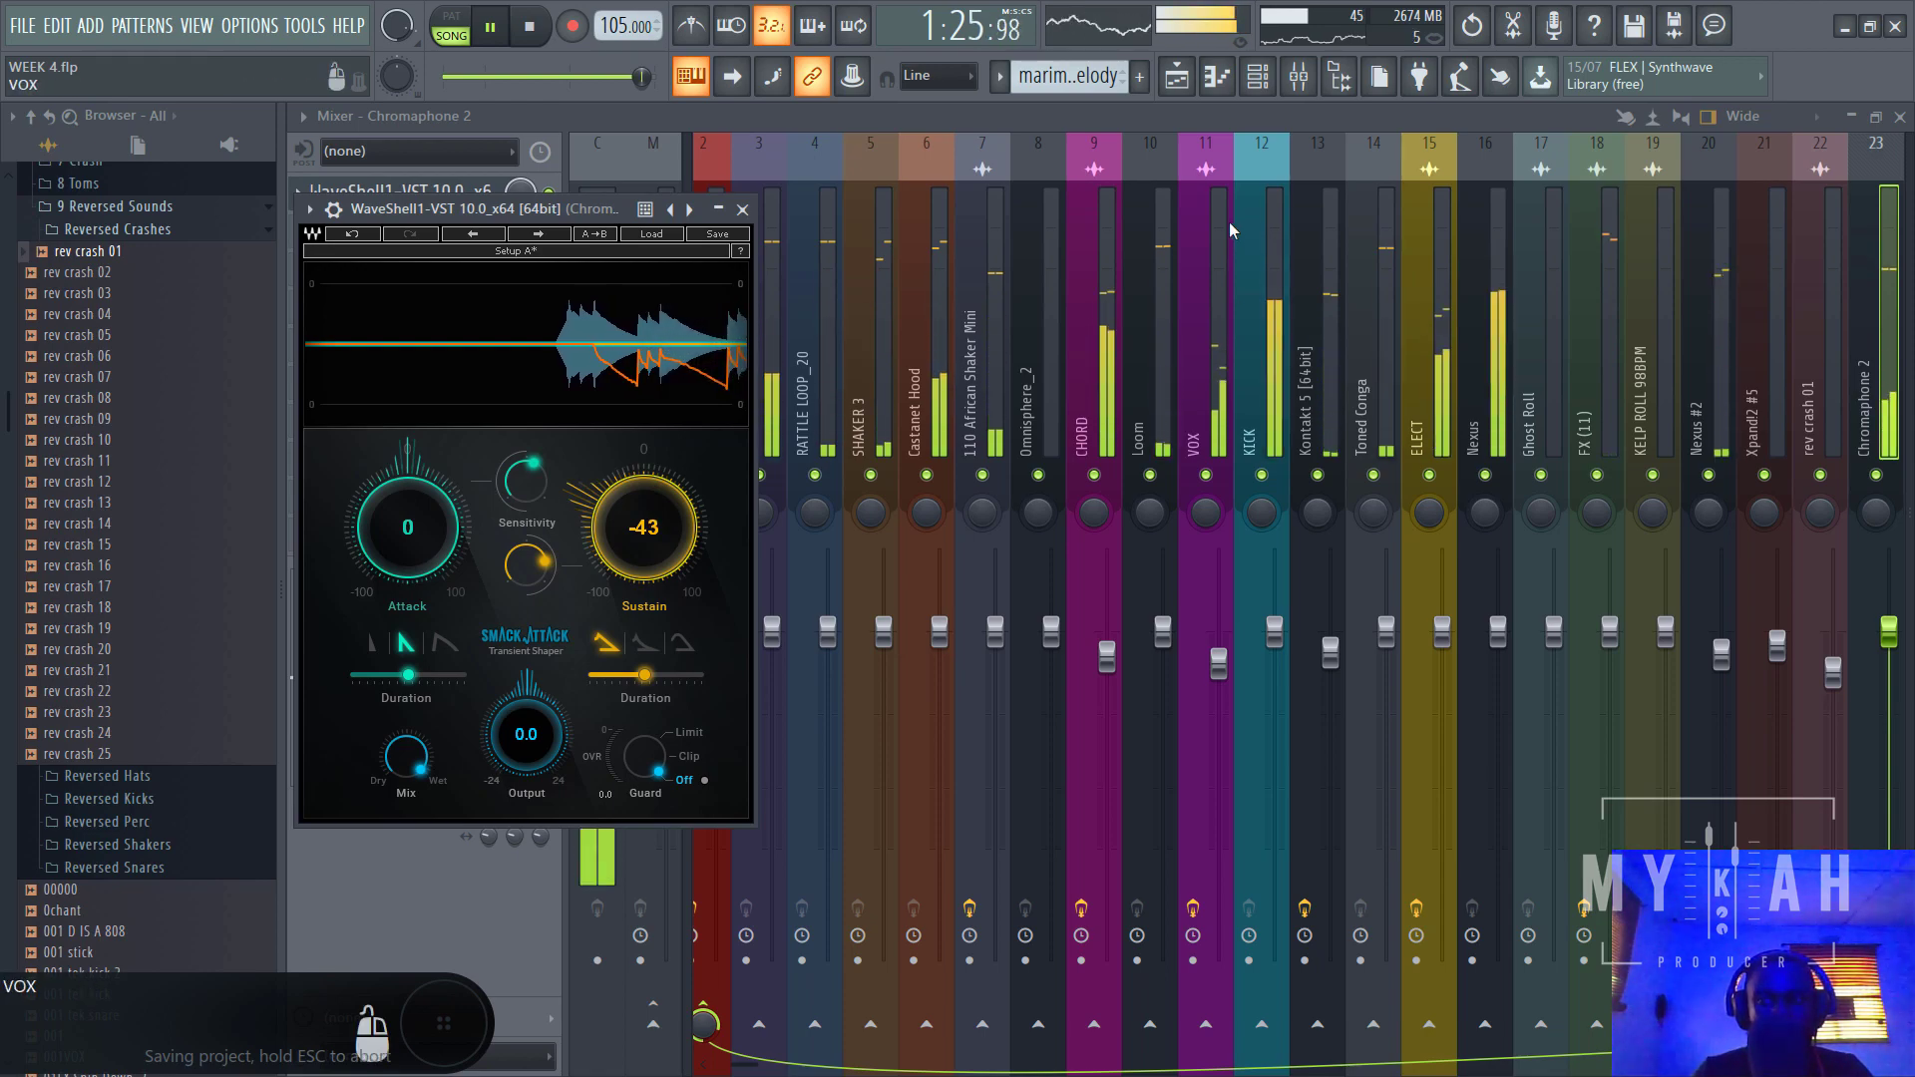
- Return to the playlist and copy all clips of the verse section starting at bar 9 to the verse marker at bar 41
left_click(1175, 76)
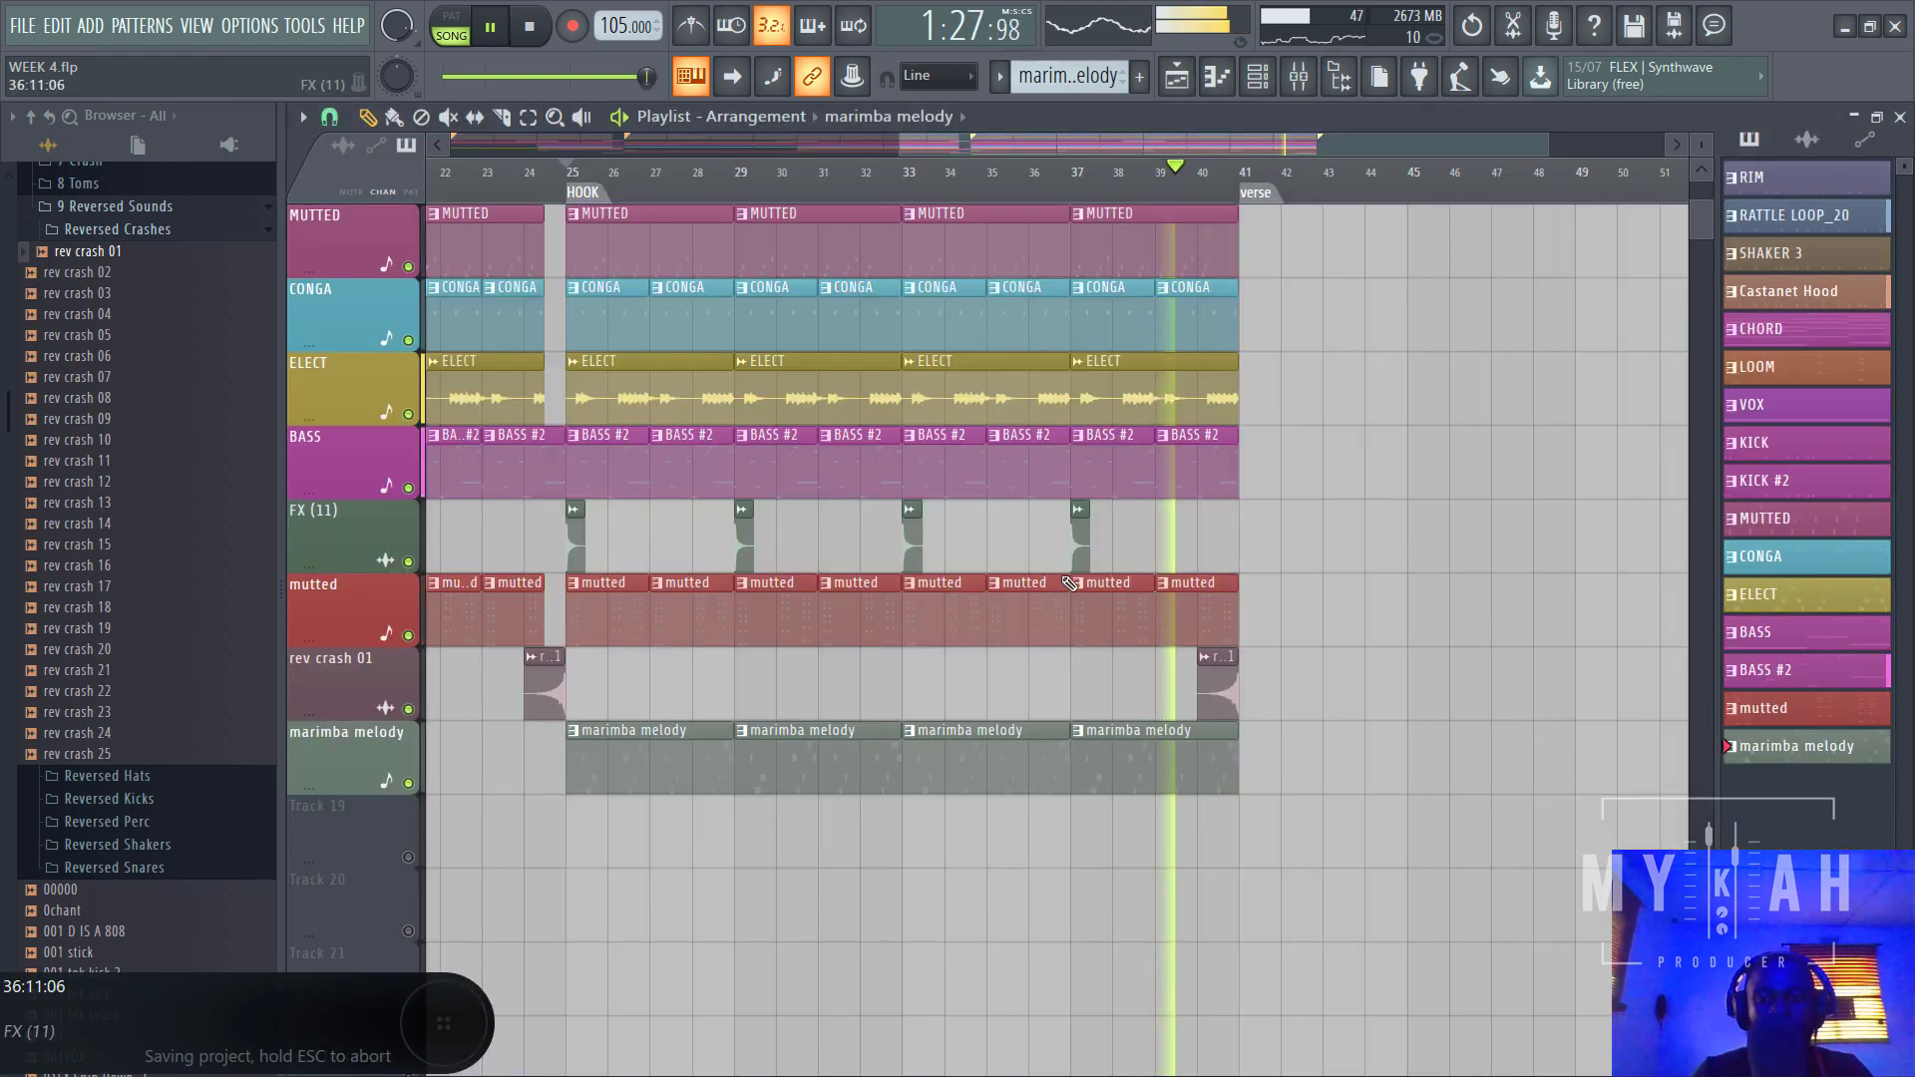
scroll(1122, 486, "up", 2)
scroll(1122, 487, "up", 4)
scroll(1120, 483, "down", 1)
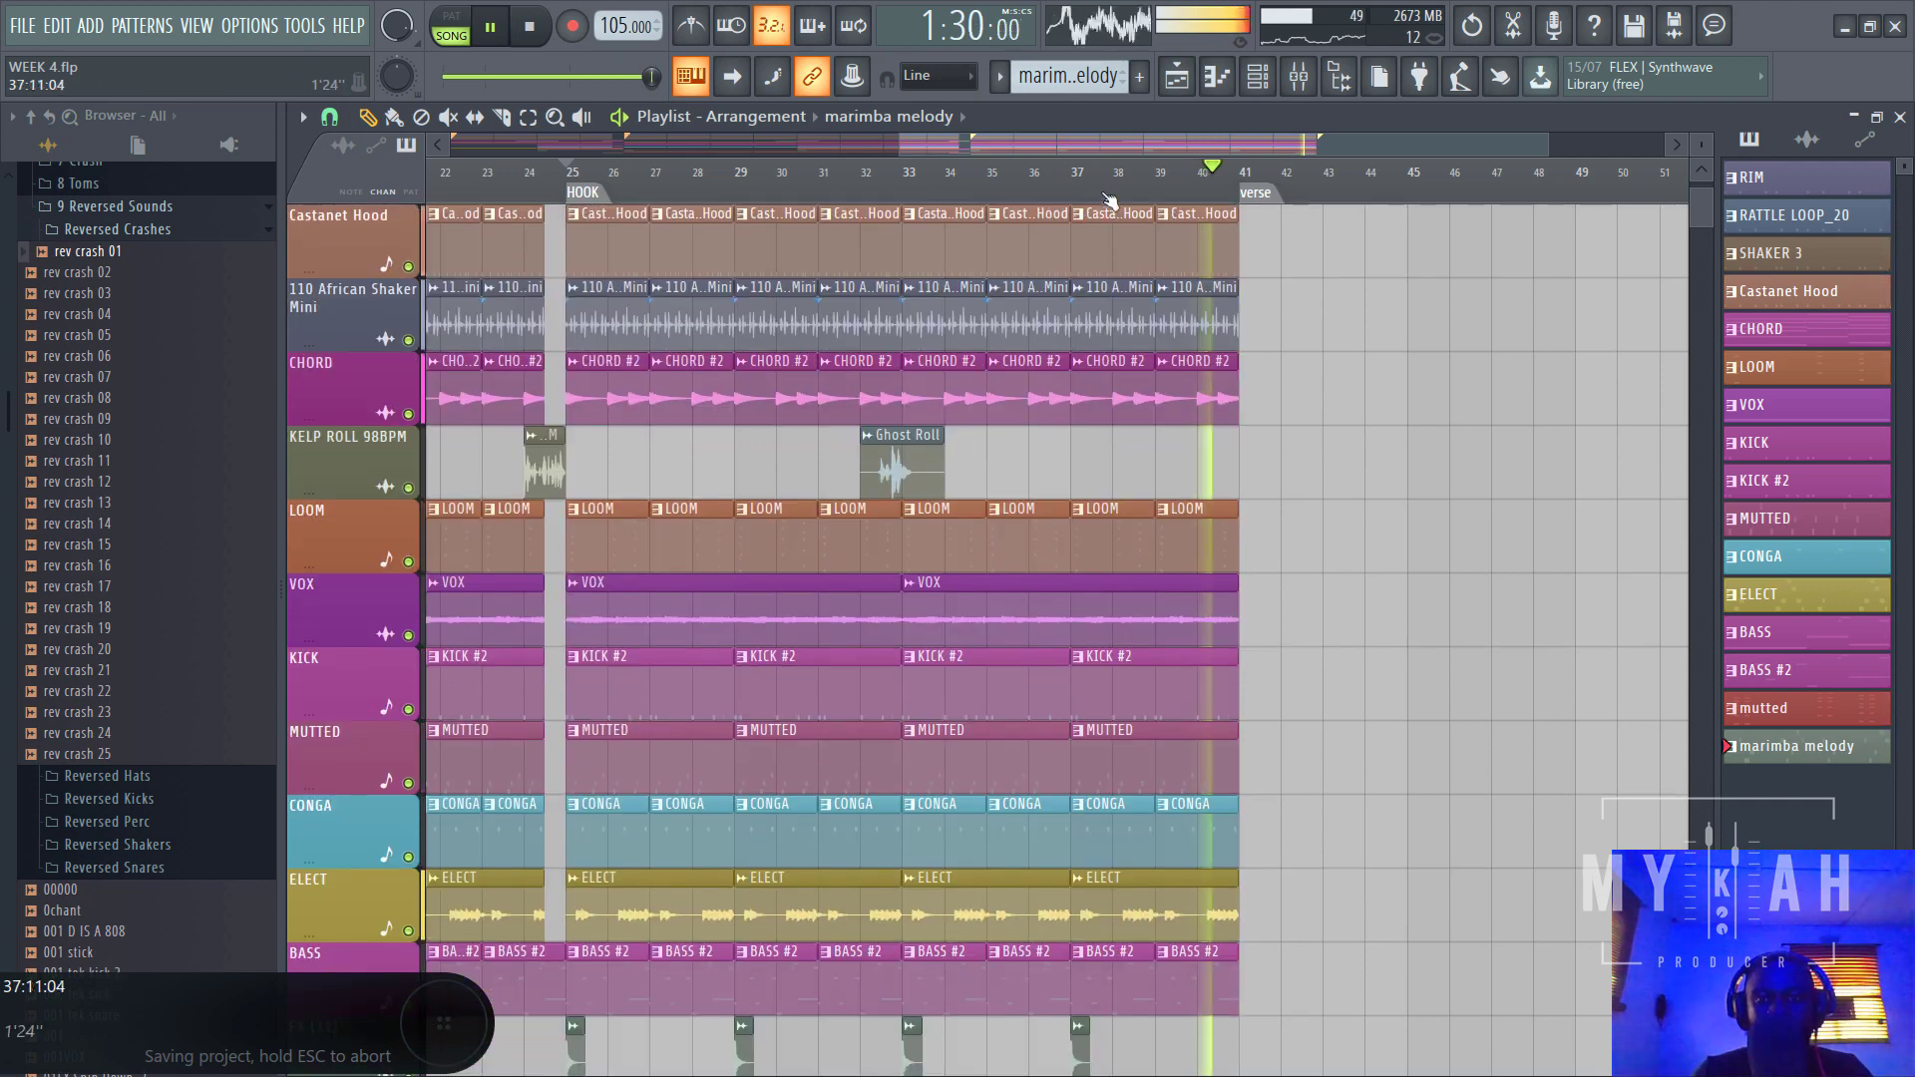
scroll(1111, 197, "down", 3)
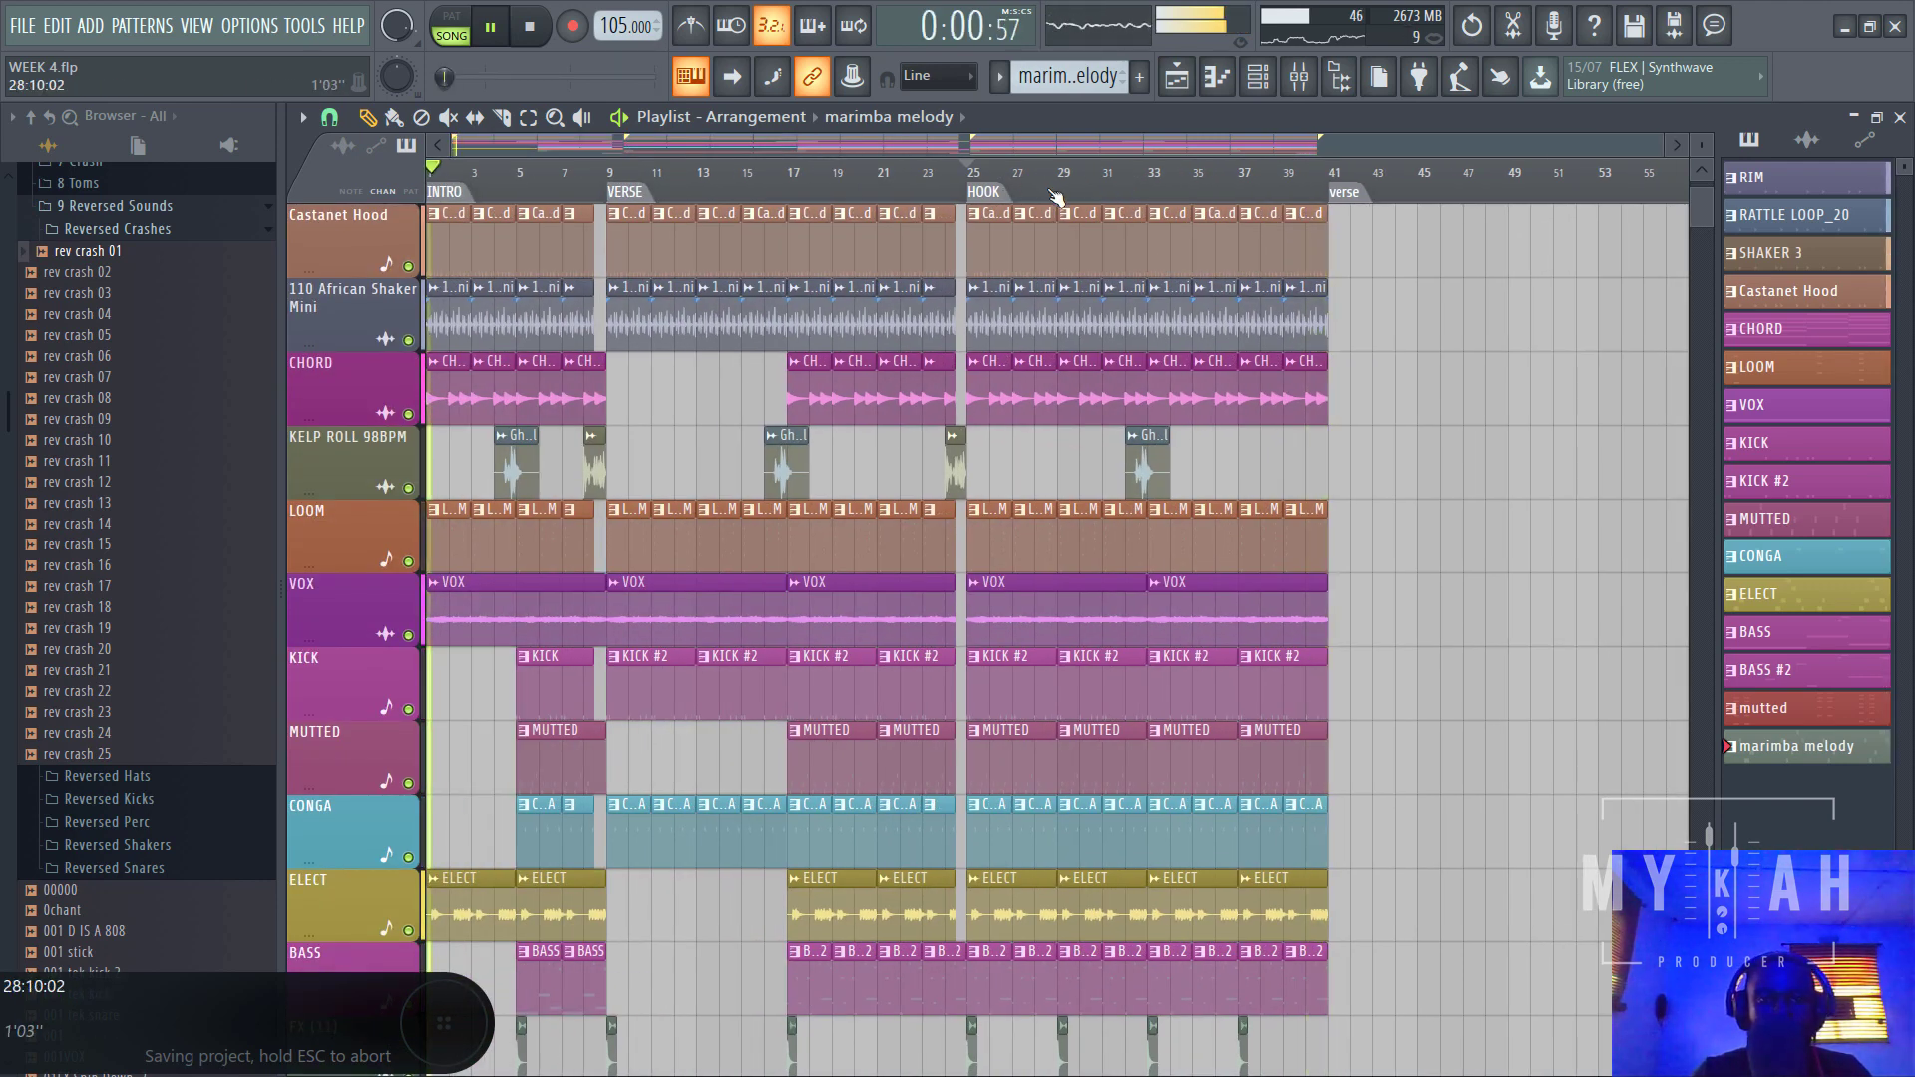
key("space")
double_click(615, 192)
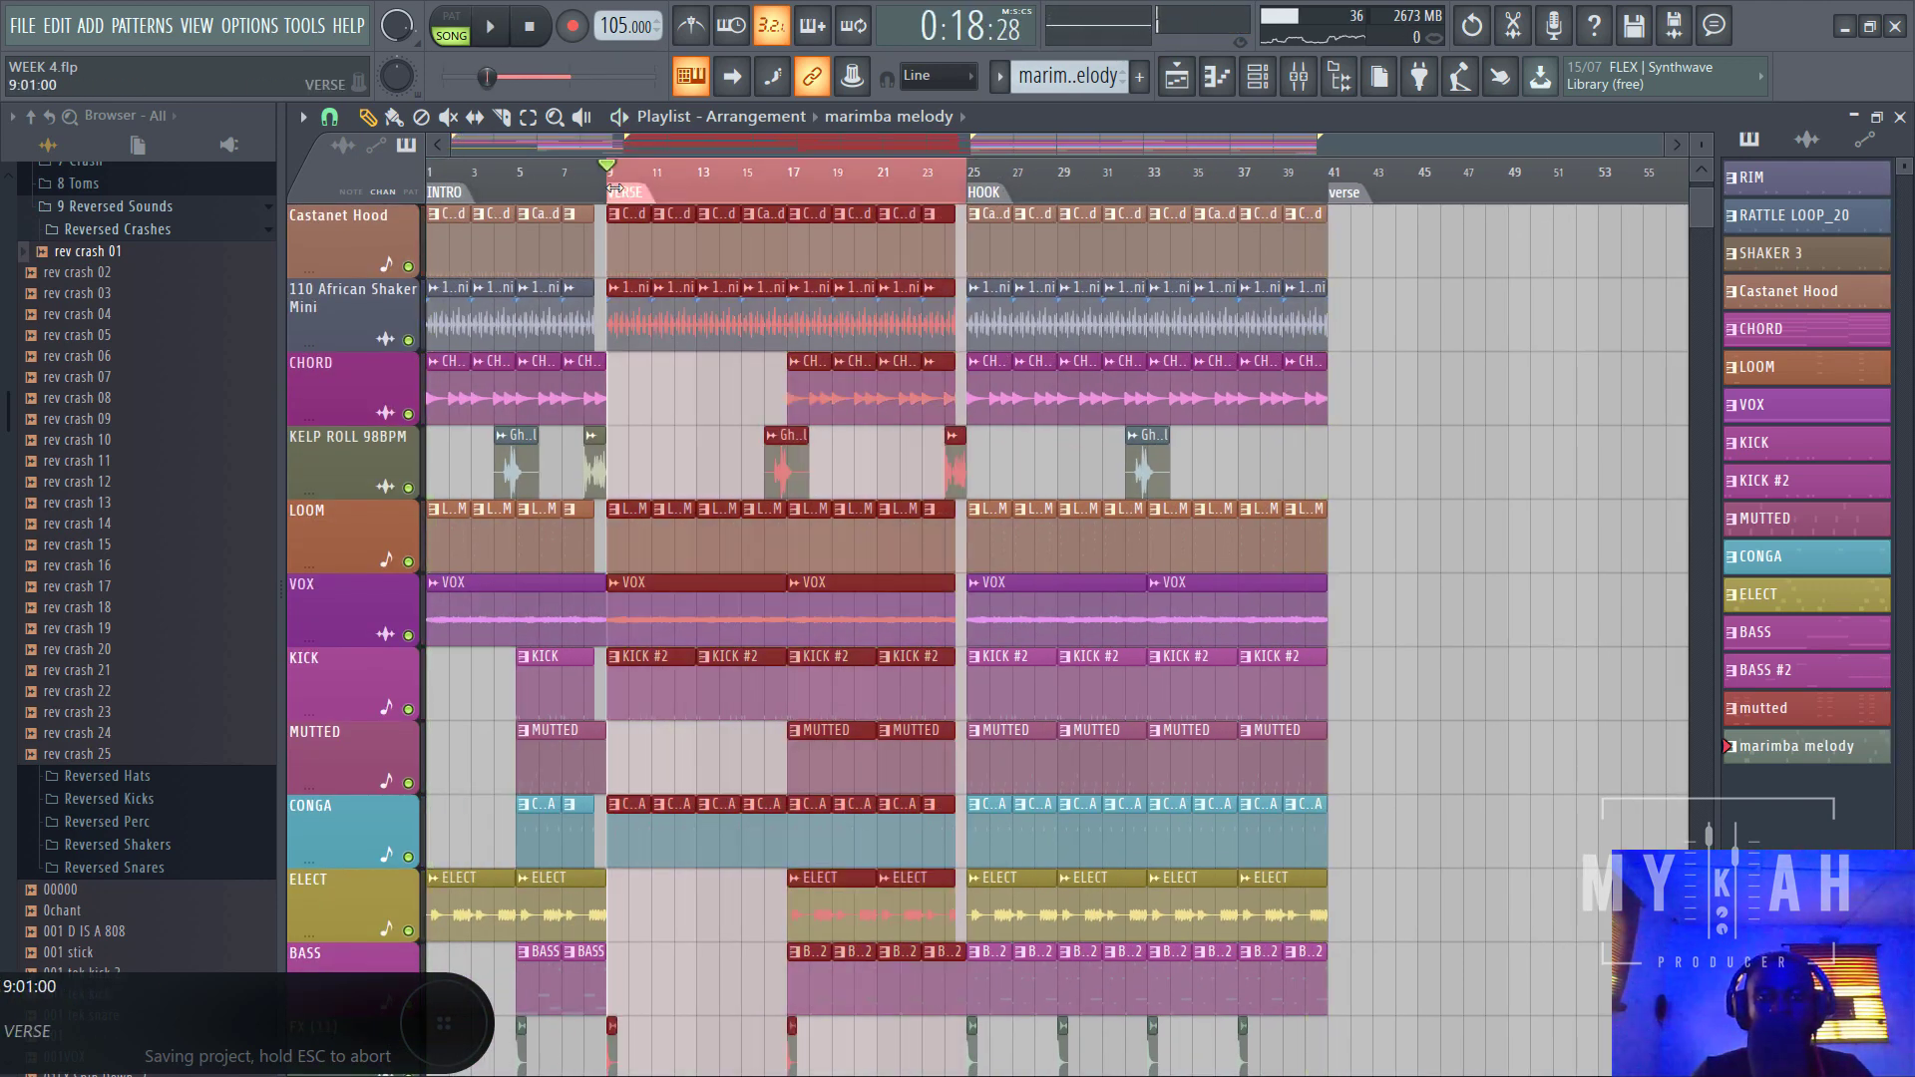
left_click_drag(624, 245, 1316, 240)
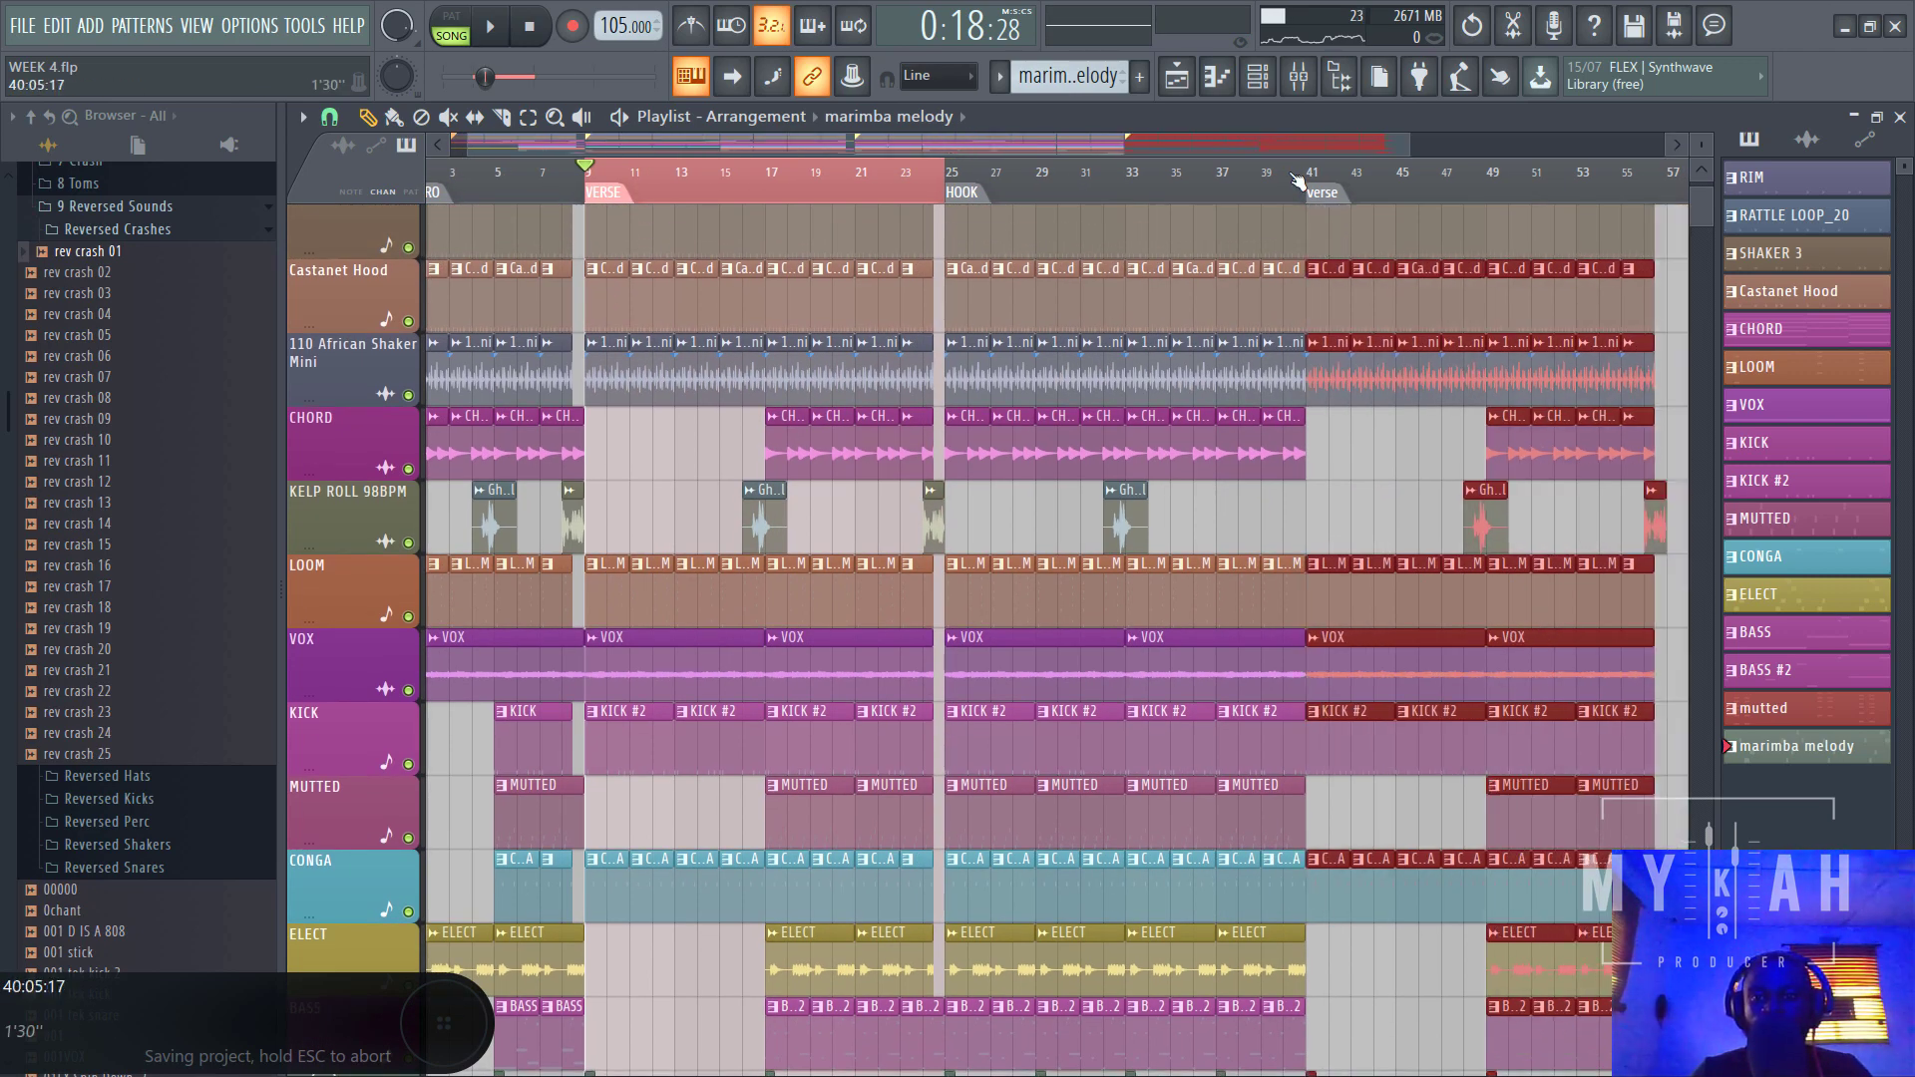
- Deselect the copied verse clips, place a one-bar KELP ROLL 98BPM clip at bar 40 and start playback there
scroll(1294, 187, "up", 5)
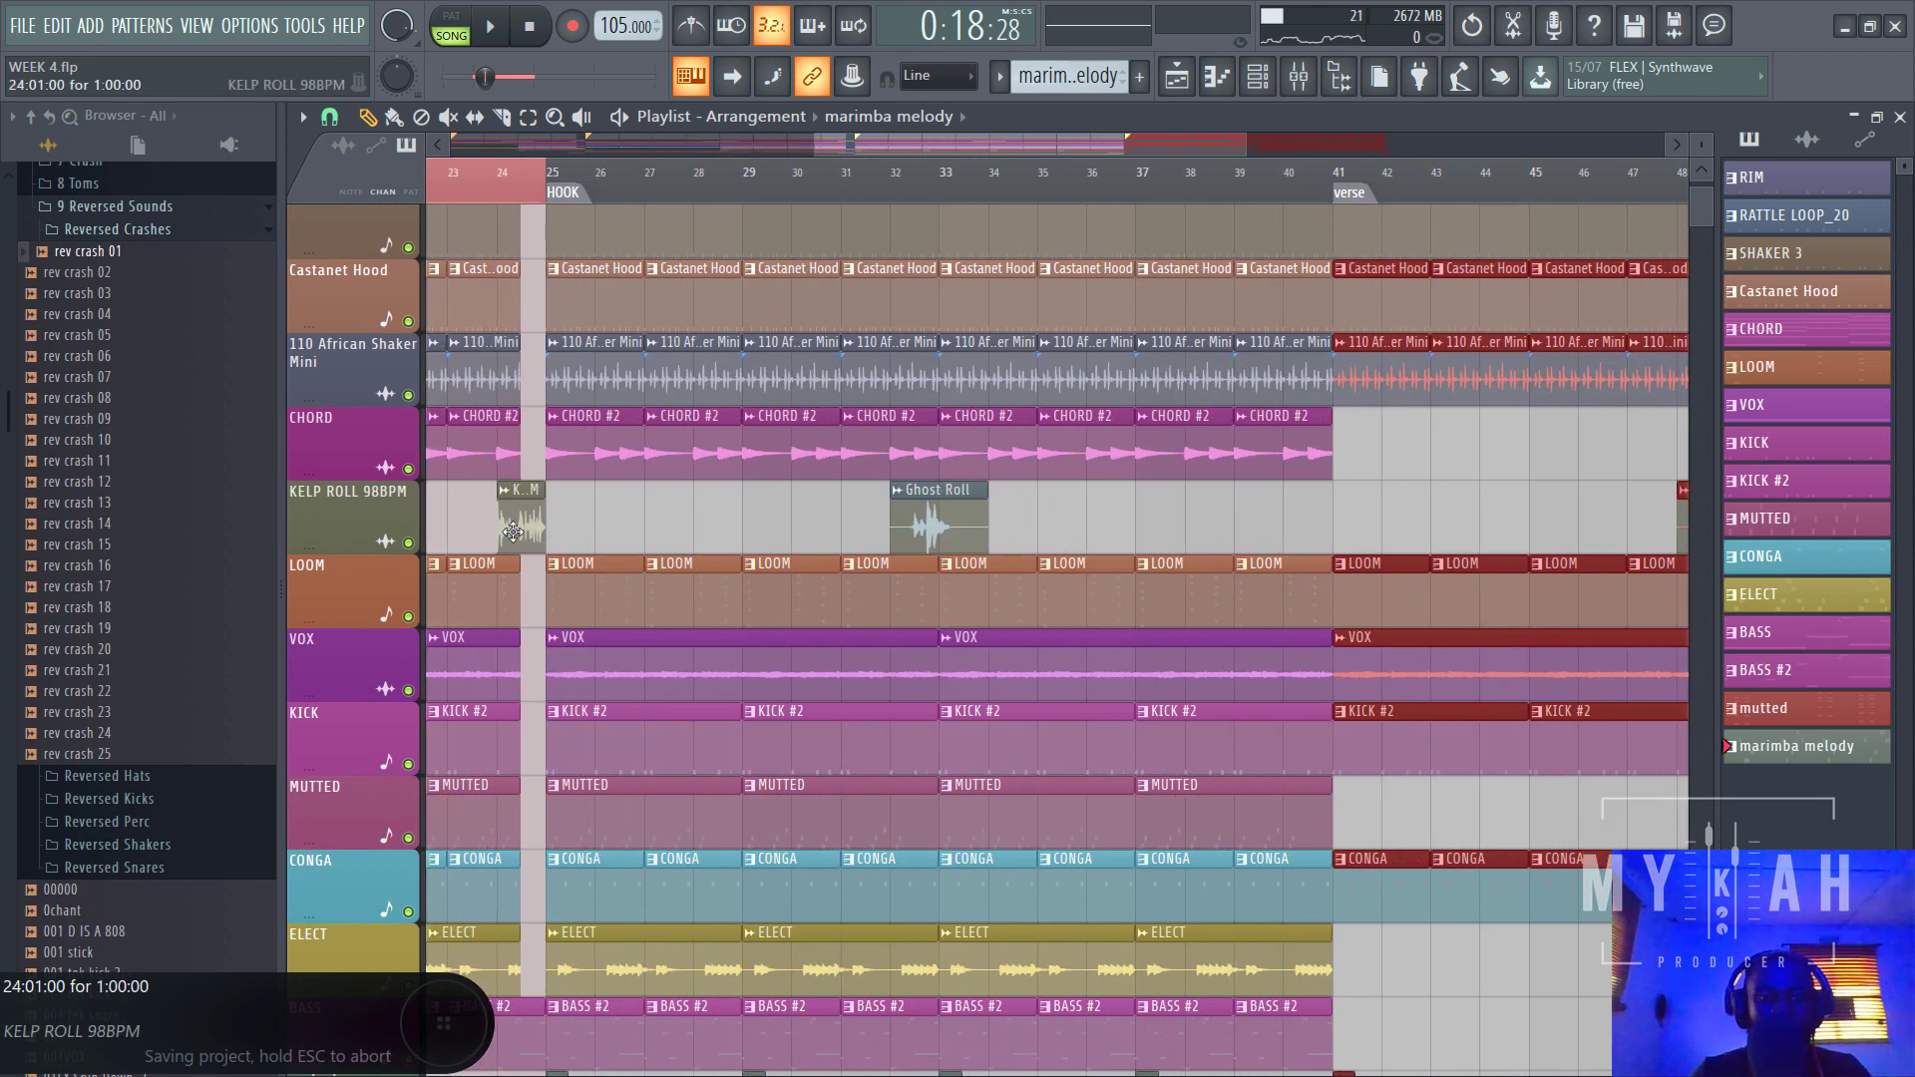
left_click(677, 527, "ctrl")
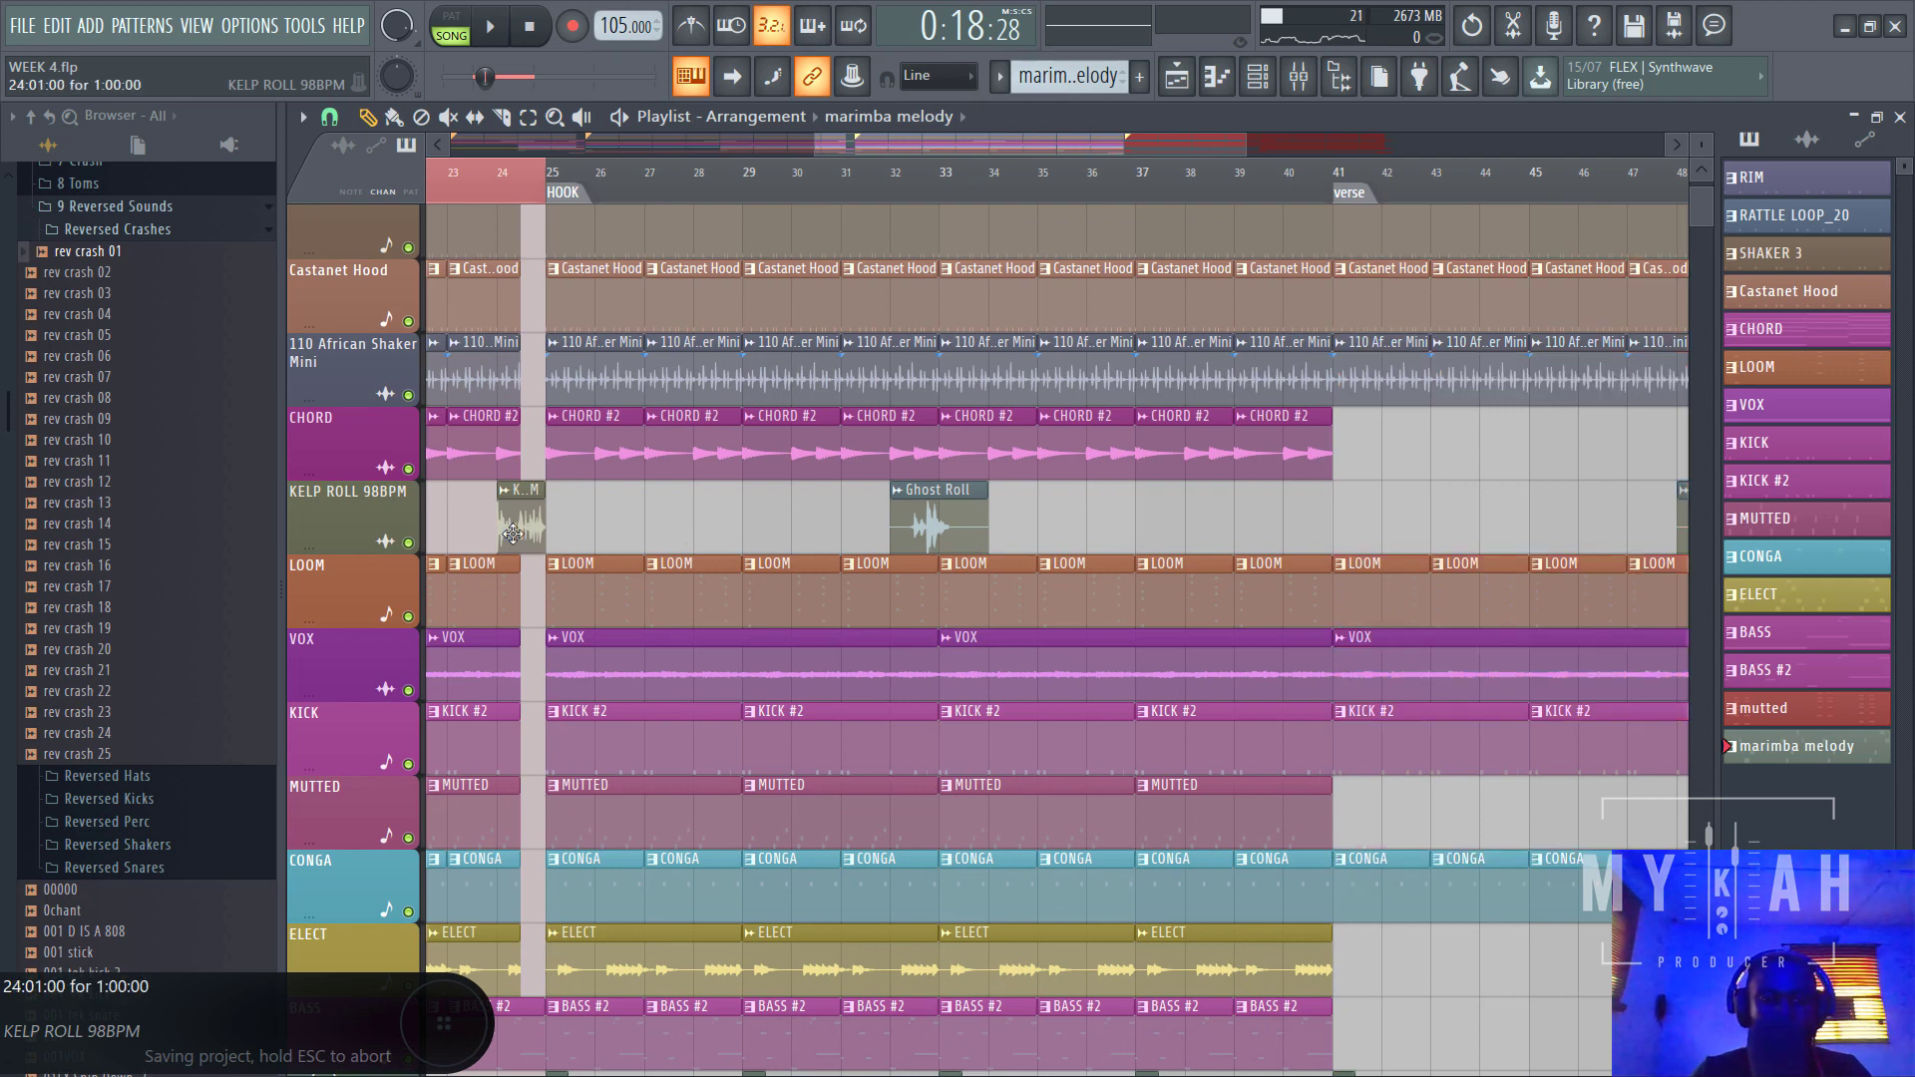
left_click(1276, 191)
key("space")
- Listen to the transition from the hook into the second verse at bar 41 and examine the clips around it
scroll(1275, 191, "down", 3)
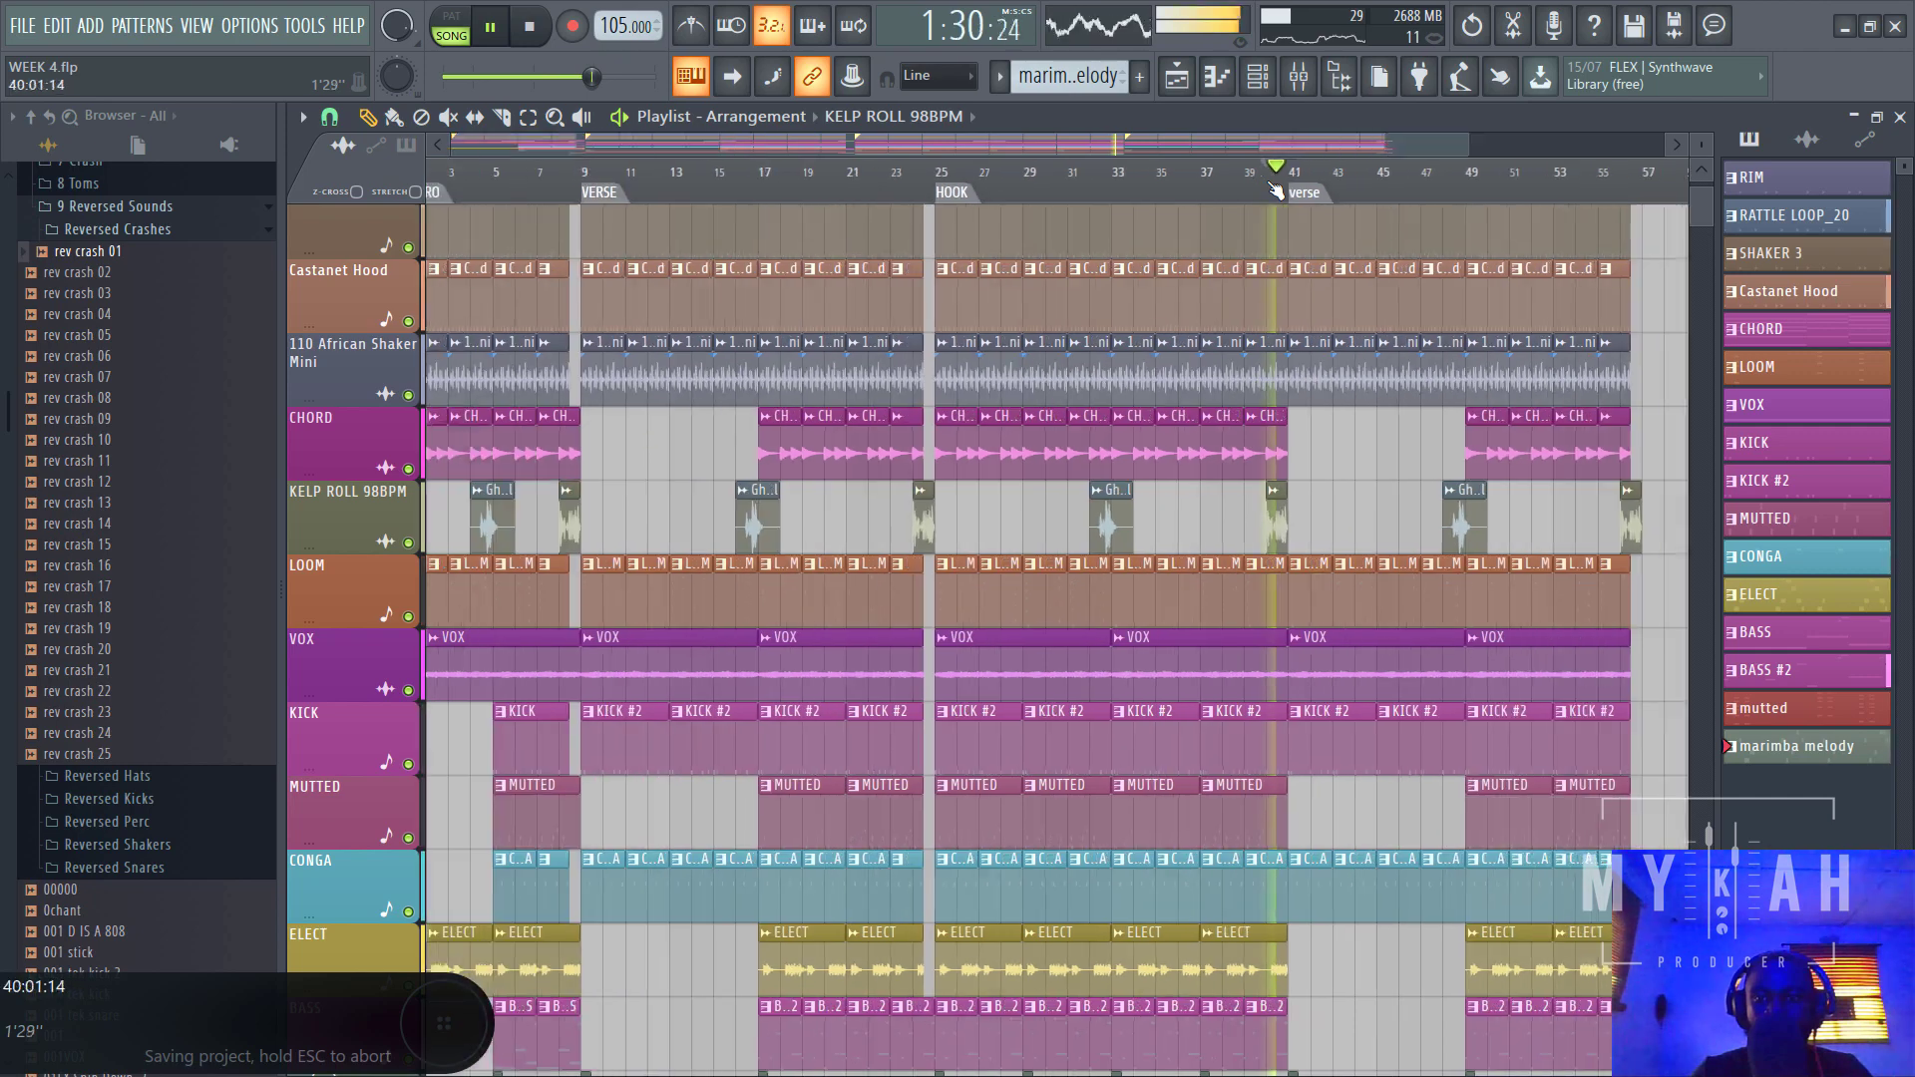
scroll(1276, 191, "down", 1)
scroll(1235, 197, "up", 3)
scroll(1164, 367, "up", 3)
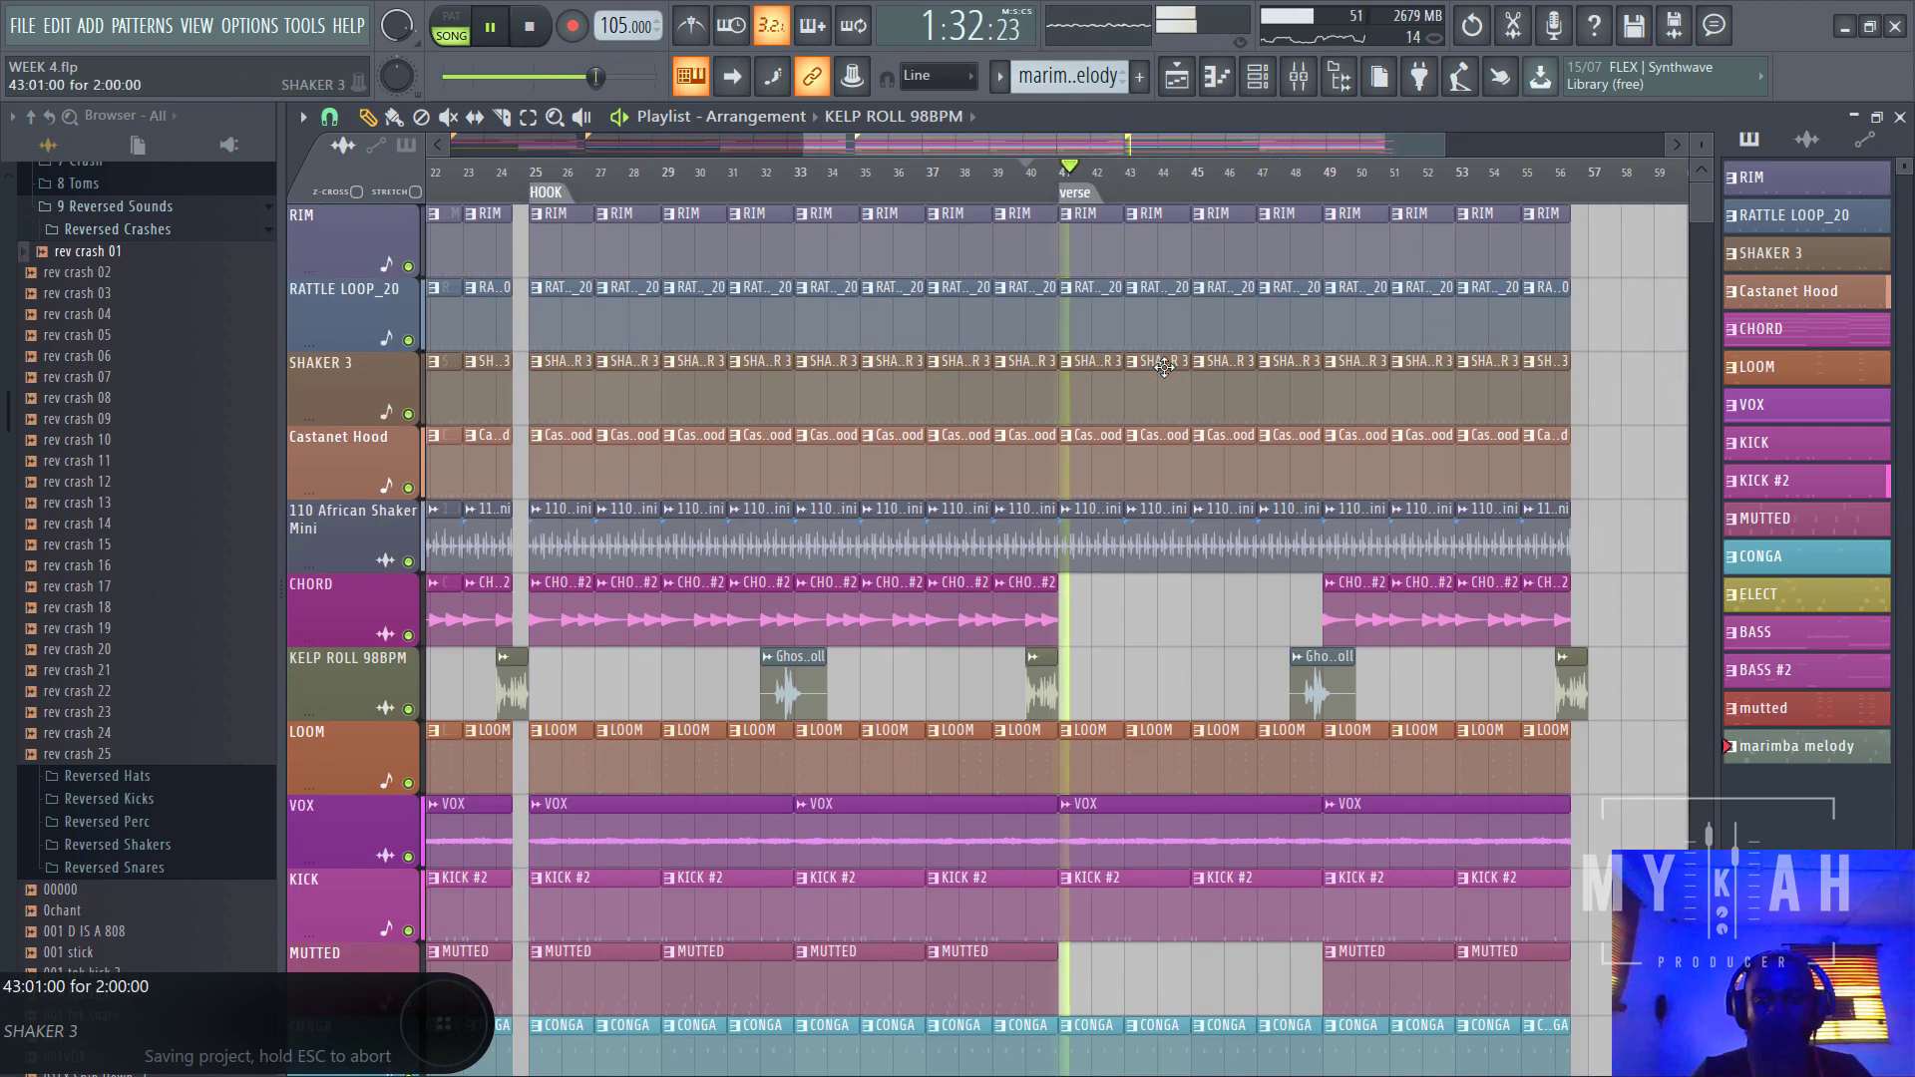
key("space")
key("space")
scroll(1135, 190, "up", 4)
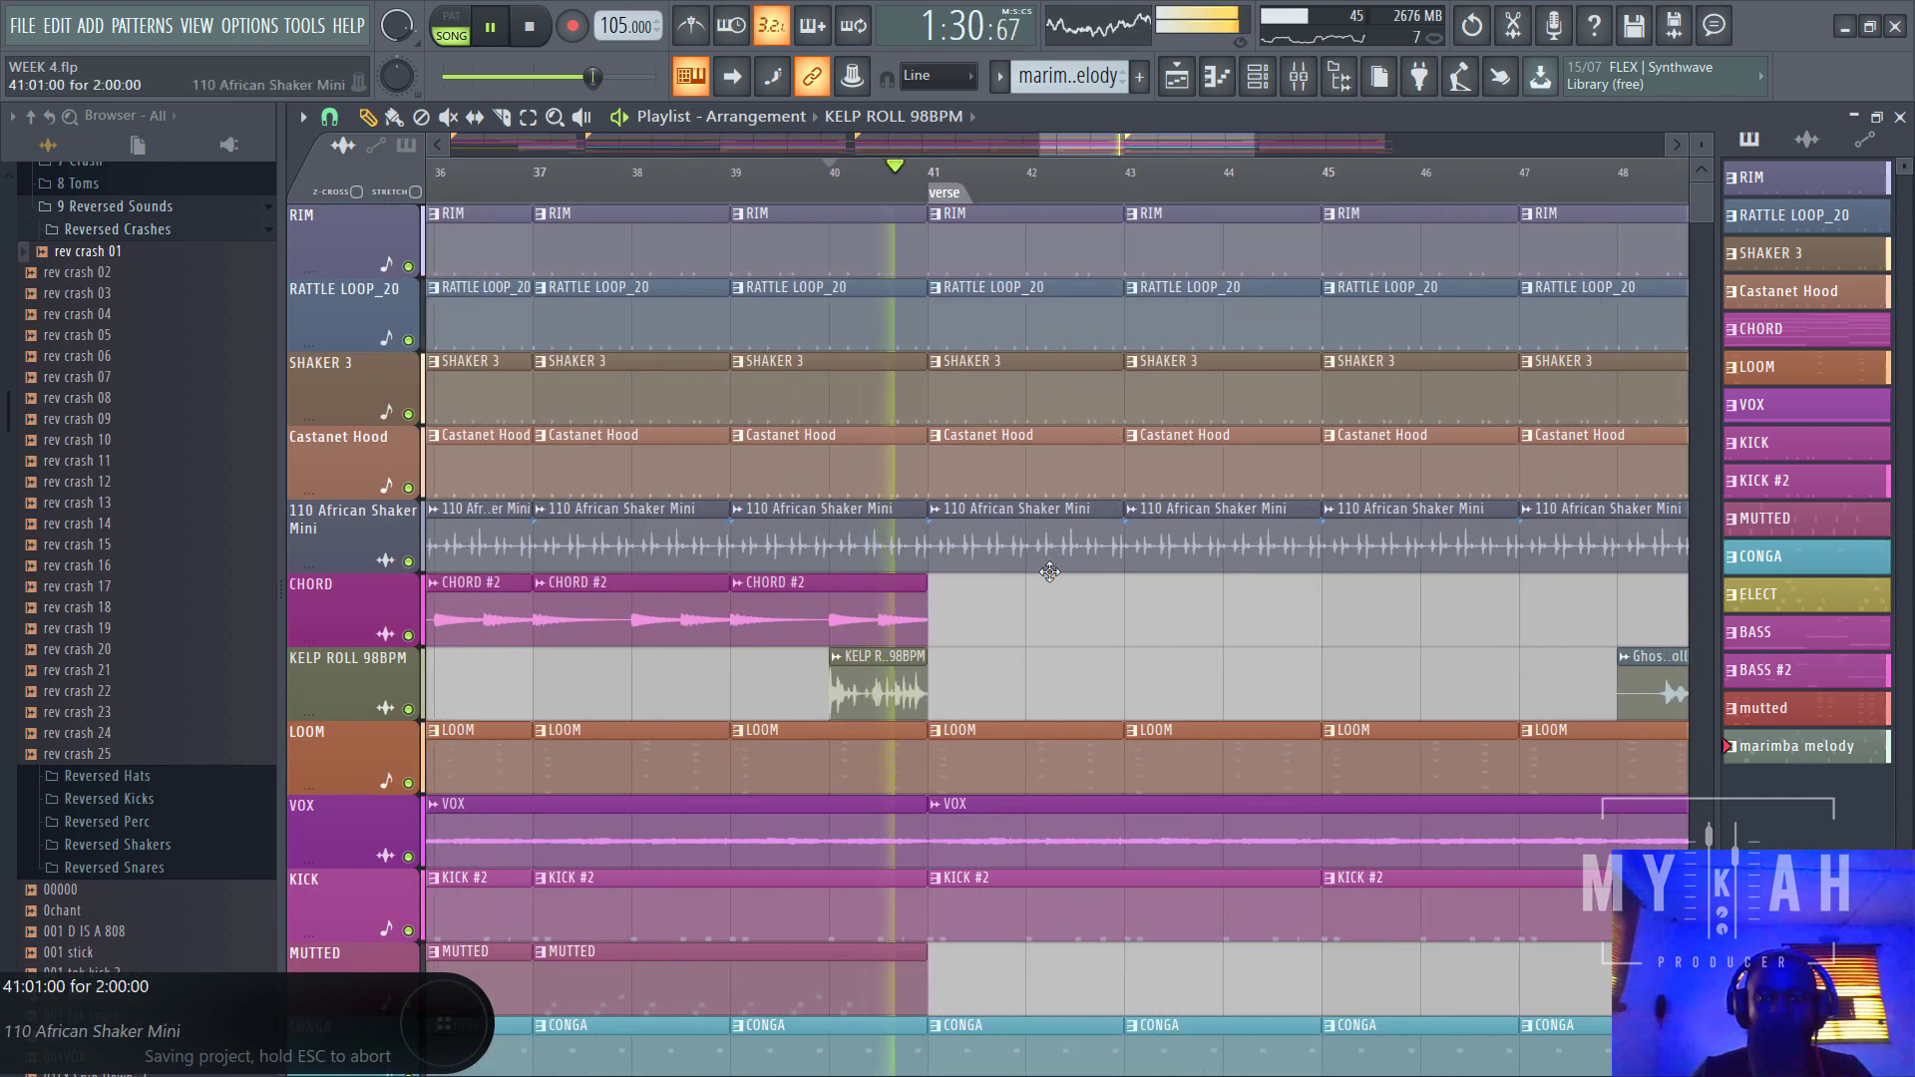
scroll(1053, 559, "down", 10)
scroll(1055, 551, "up", 7)
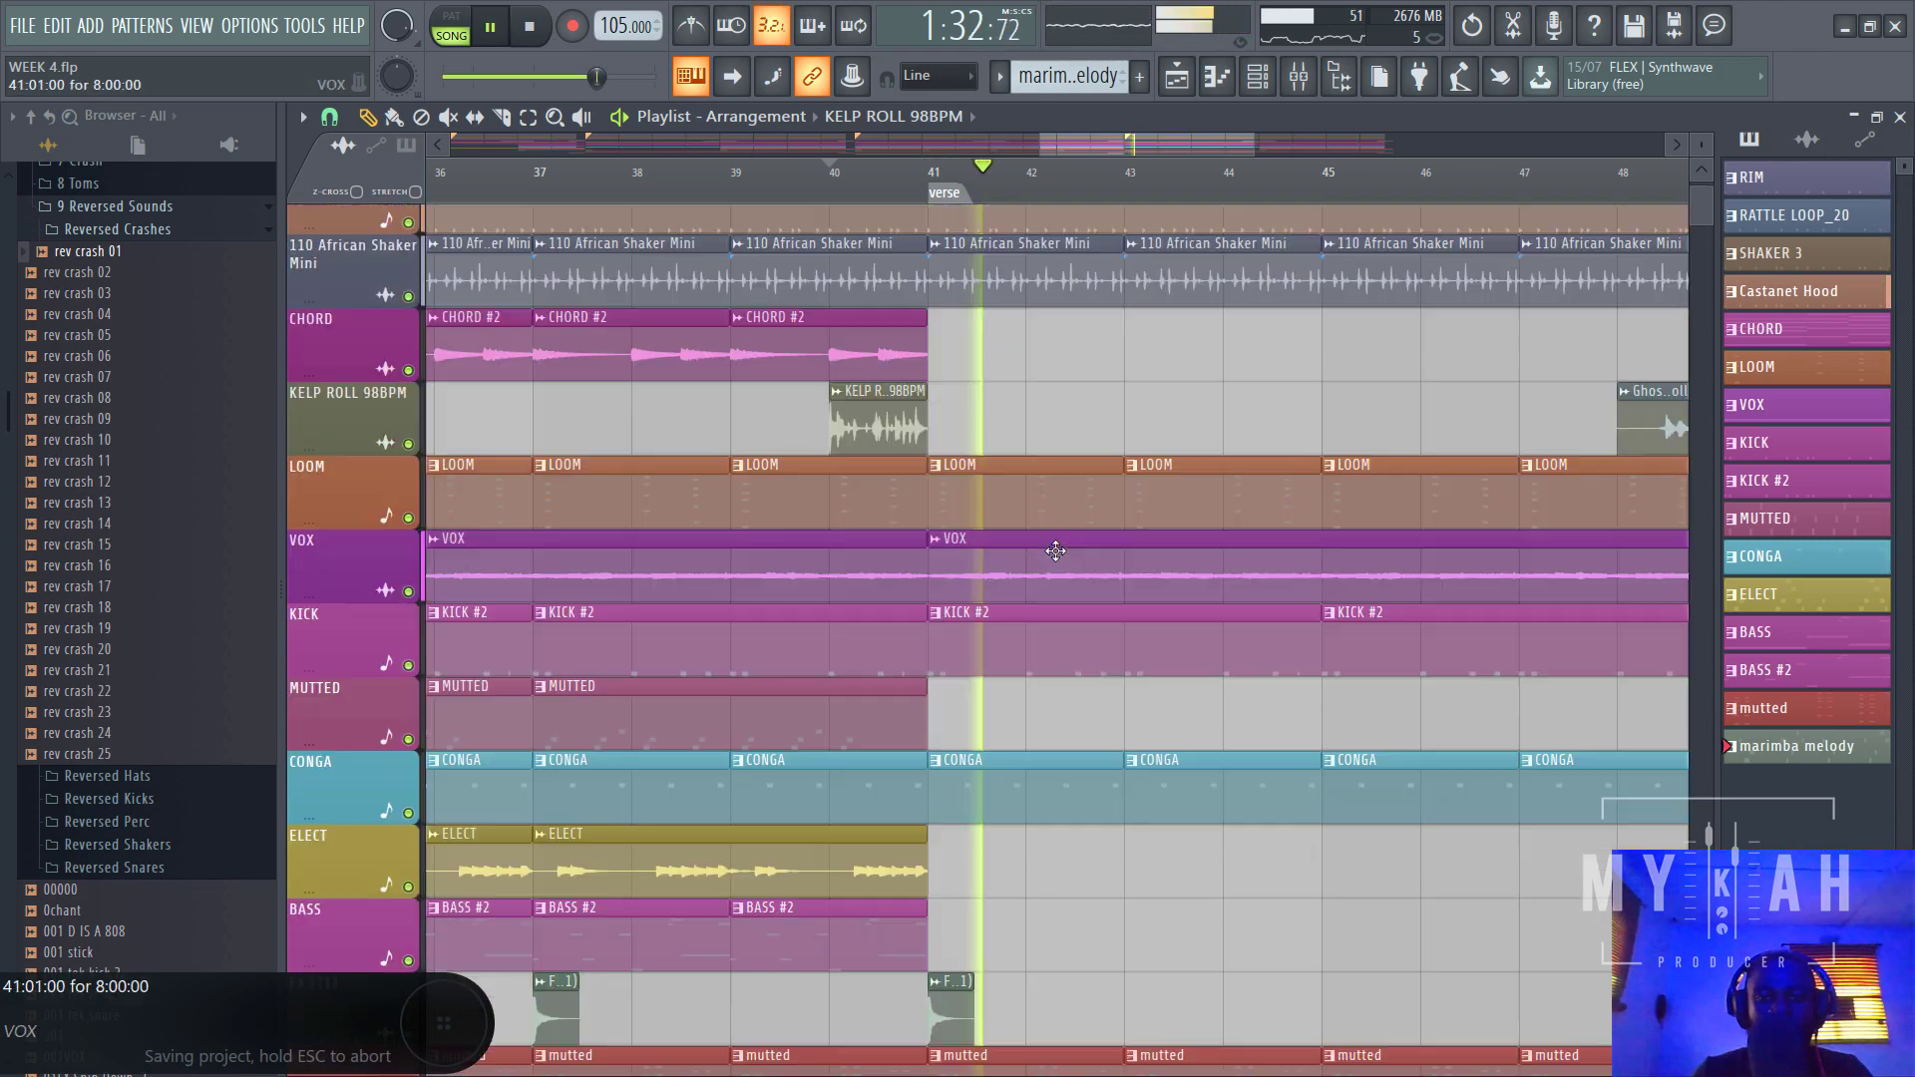
scroll(1056, 551, "up", 4)
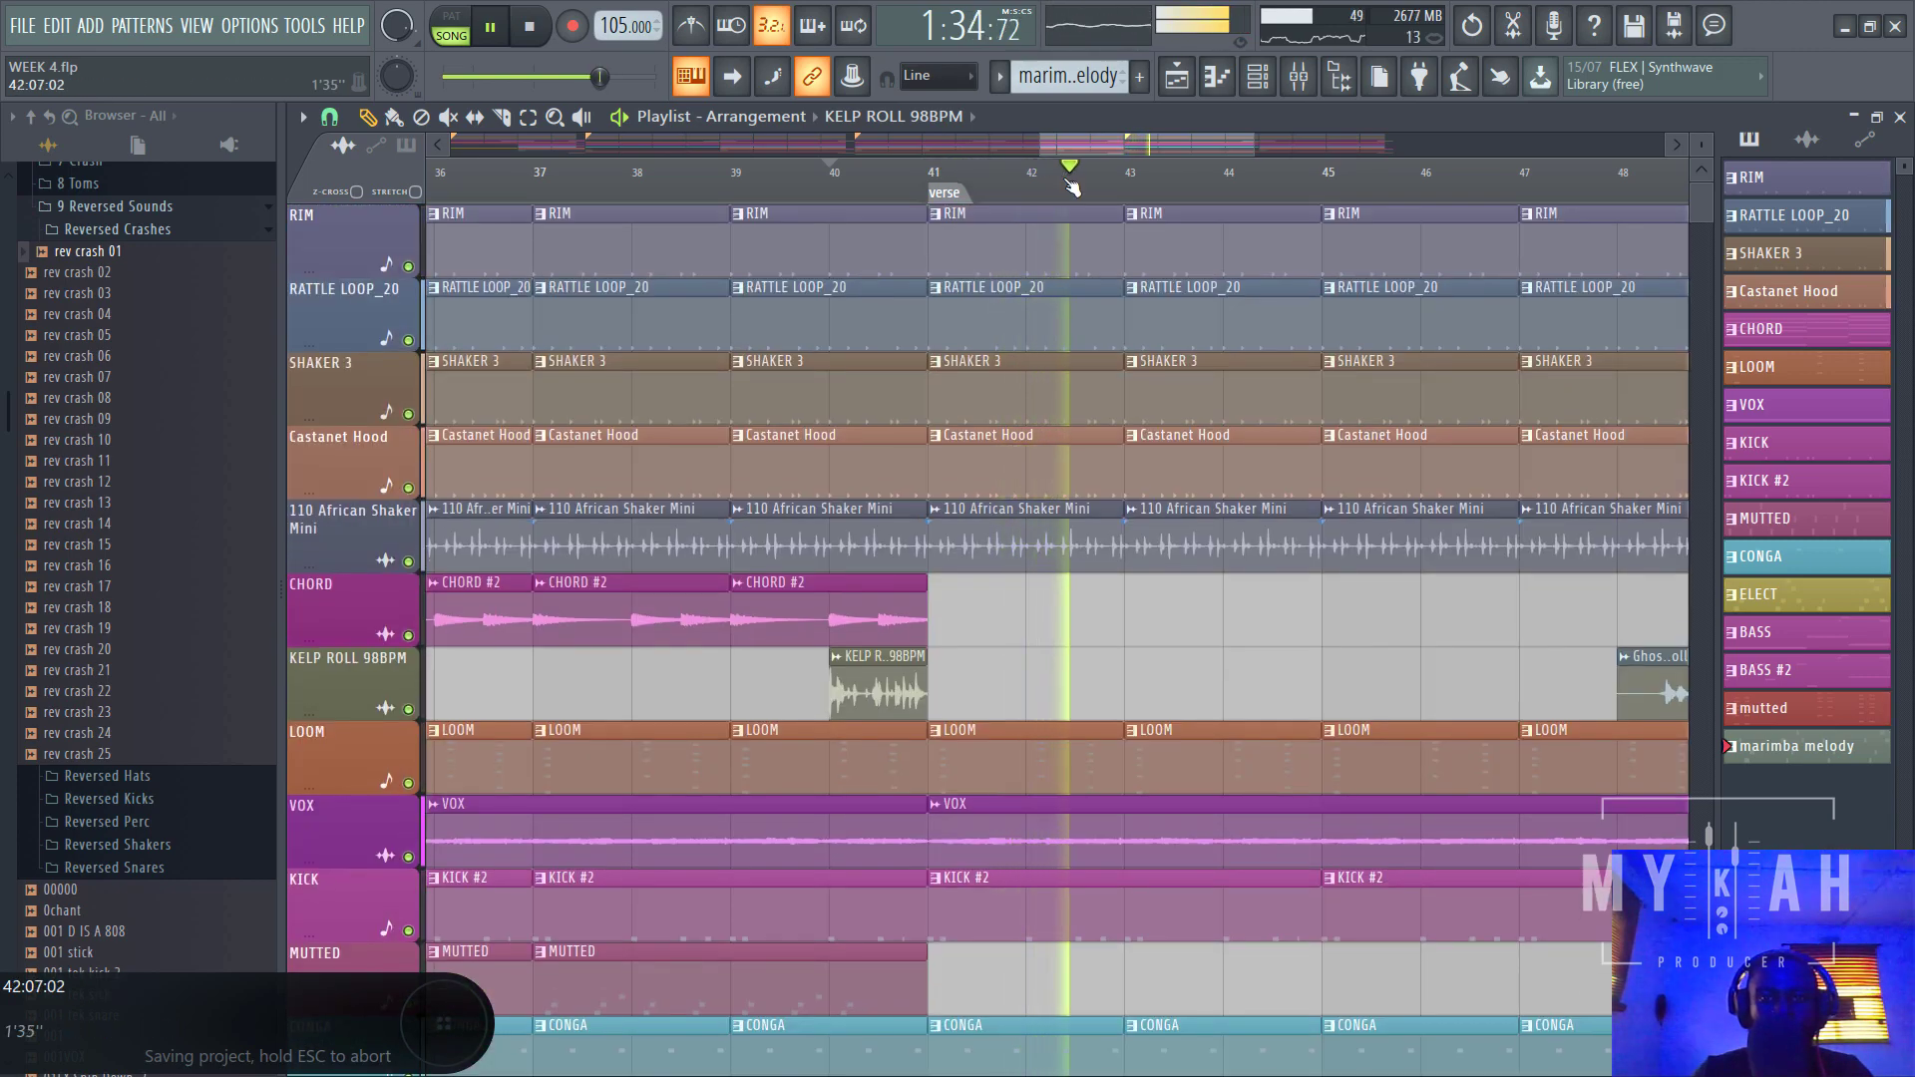
scroll(1065, 648, "down", 4)
scroll(1096, 638, "down", 4)
- Delete the KICK #2 clips at bars 41 and 45 from the first half of the second verse
key("space")
right_click(1097, 638)
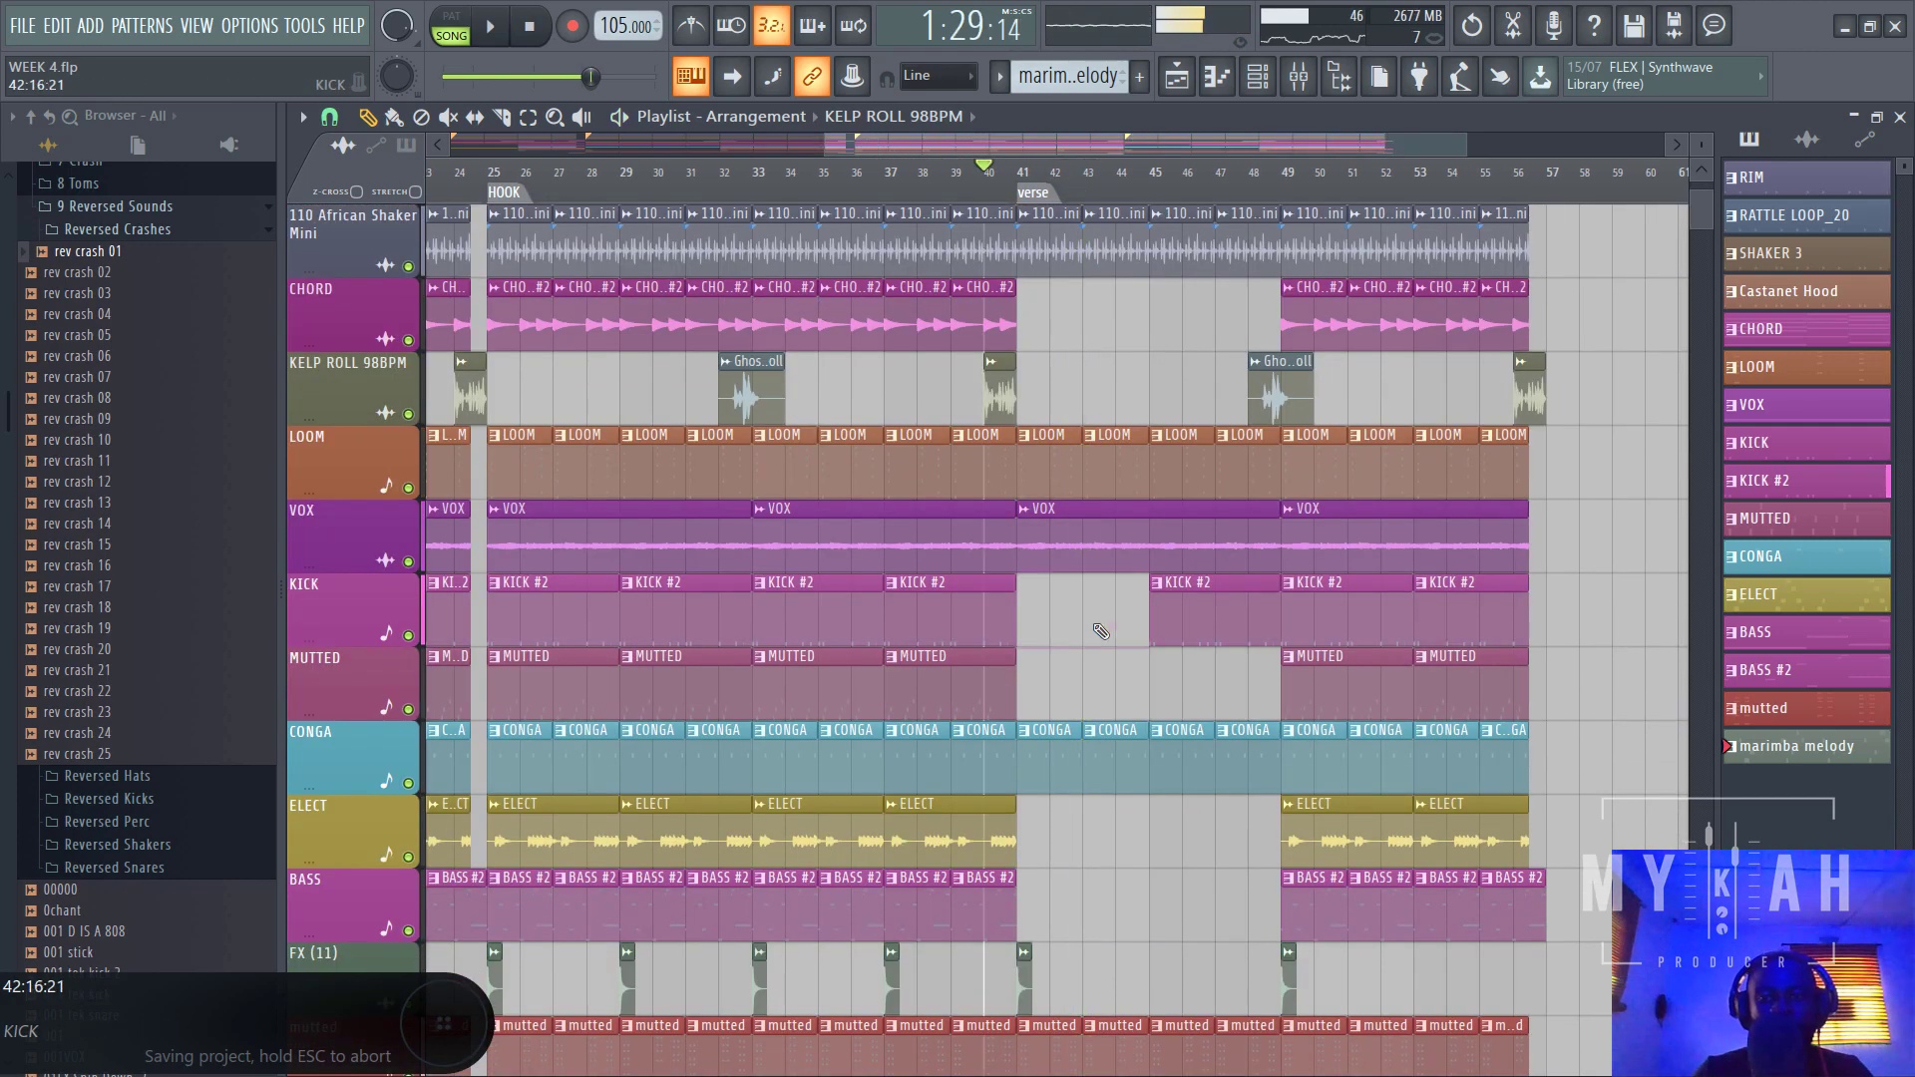
scroll(1236, 359, "up", 1)
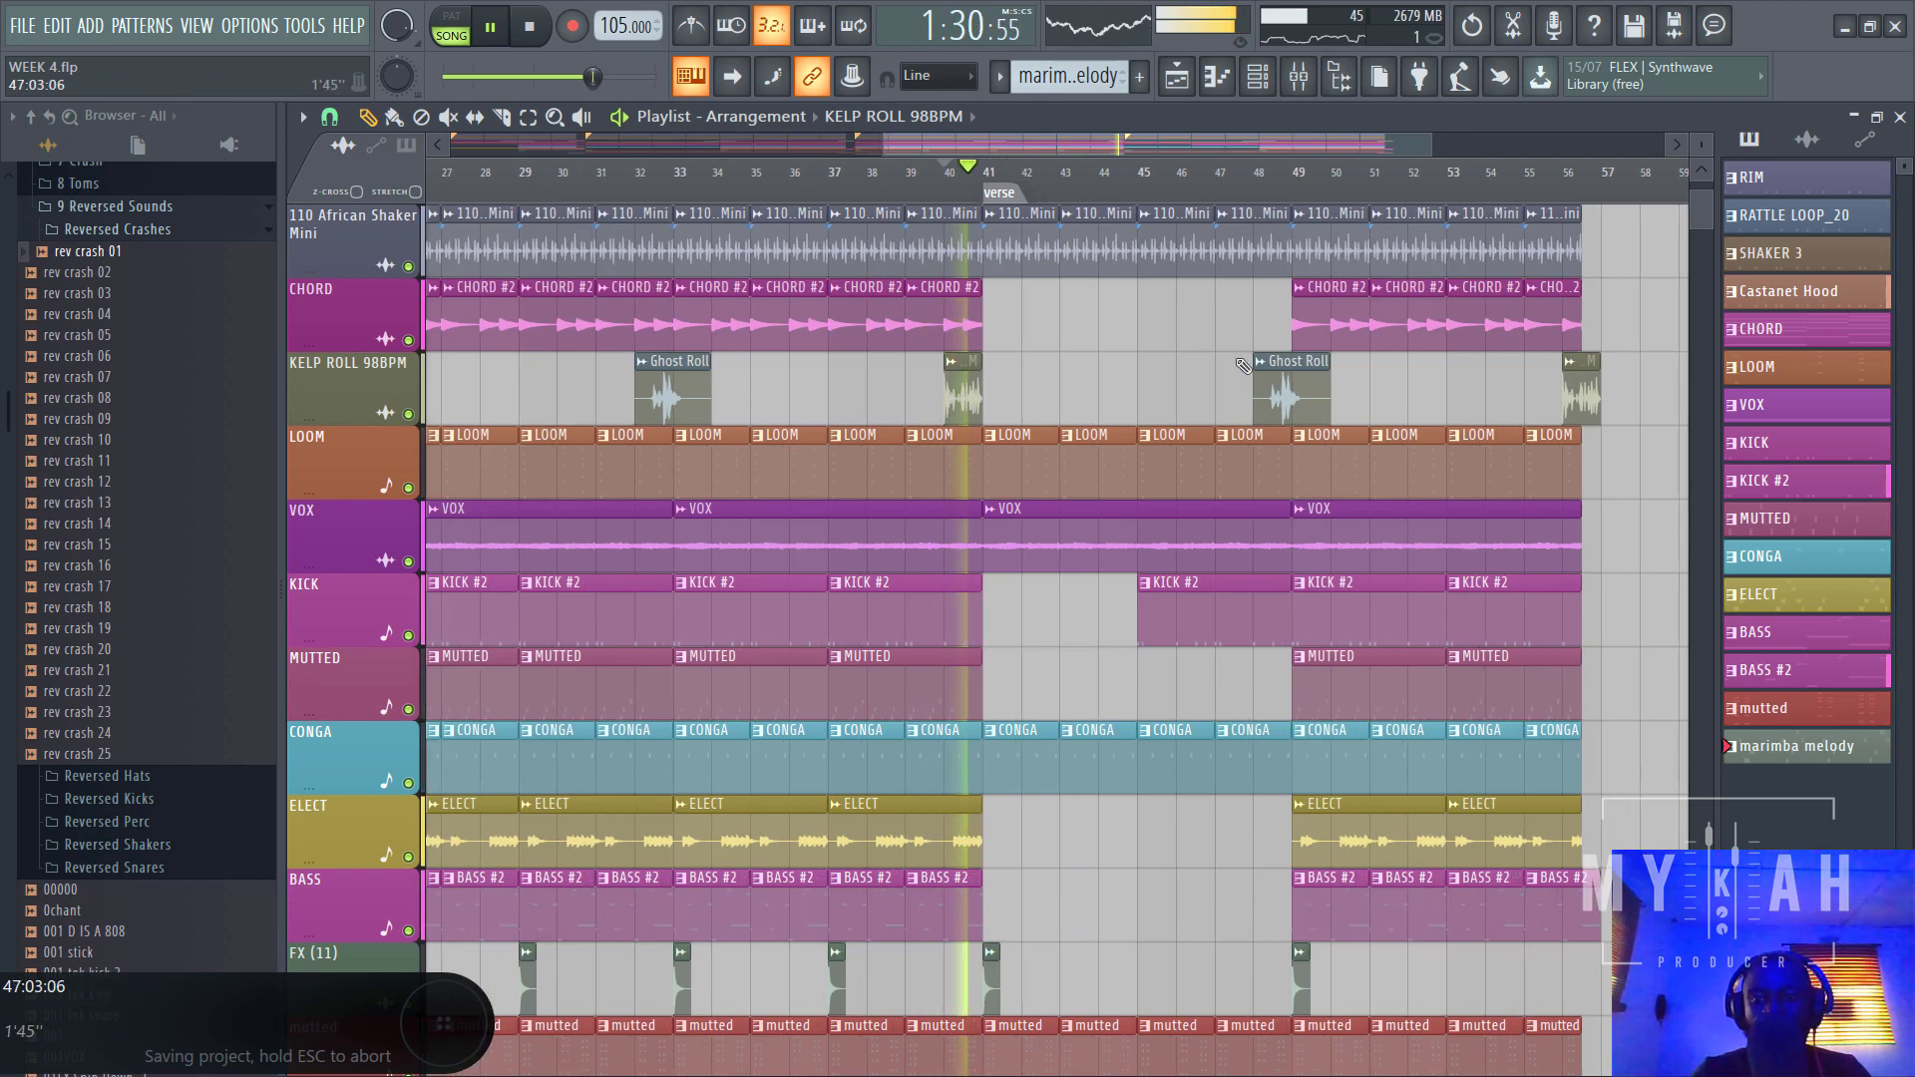
right_click(1222, 608)
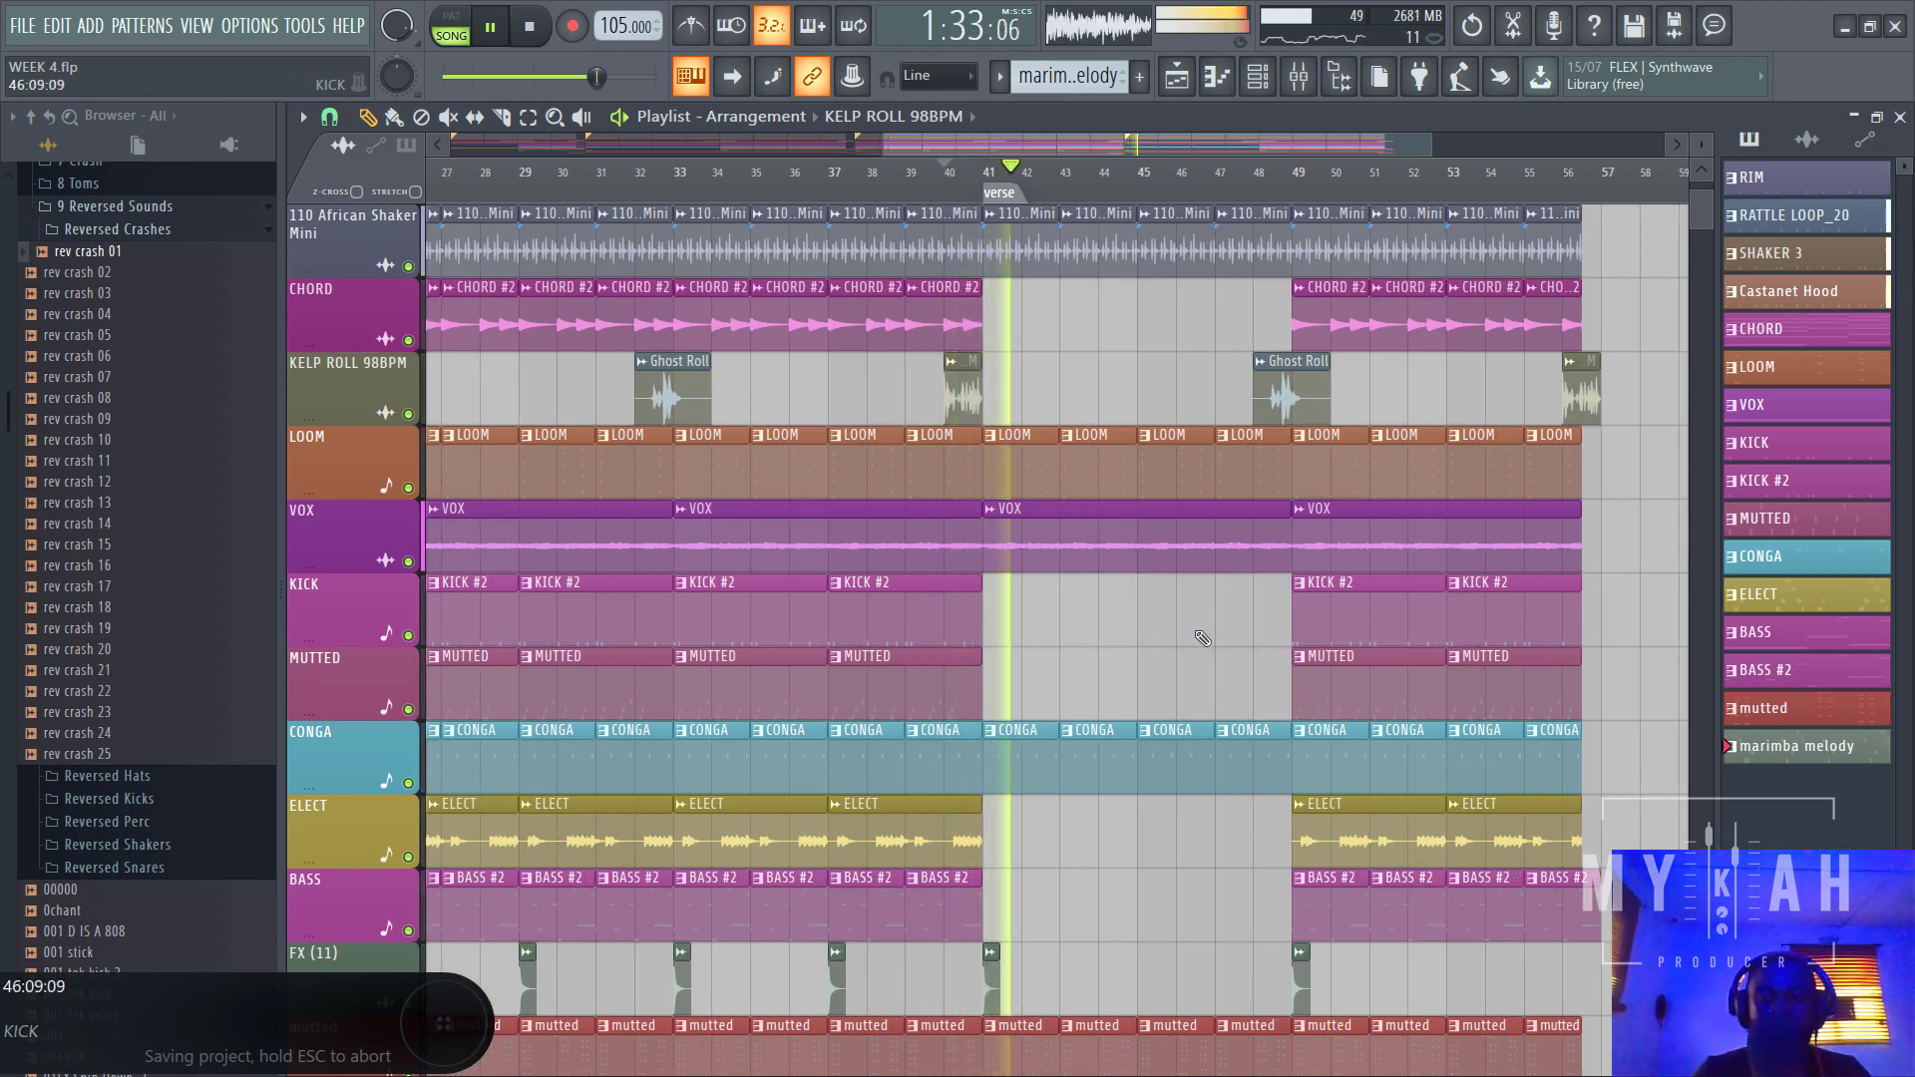
- Listen through the second verse up to bar 49 and review the whole arrangement with all tracks in view
scroll(1203, 639, "down", 2)
scroll(1190, 626, "up", 2)
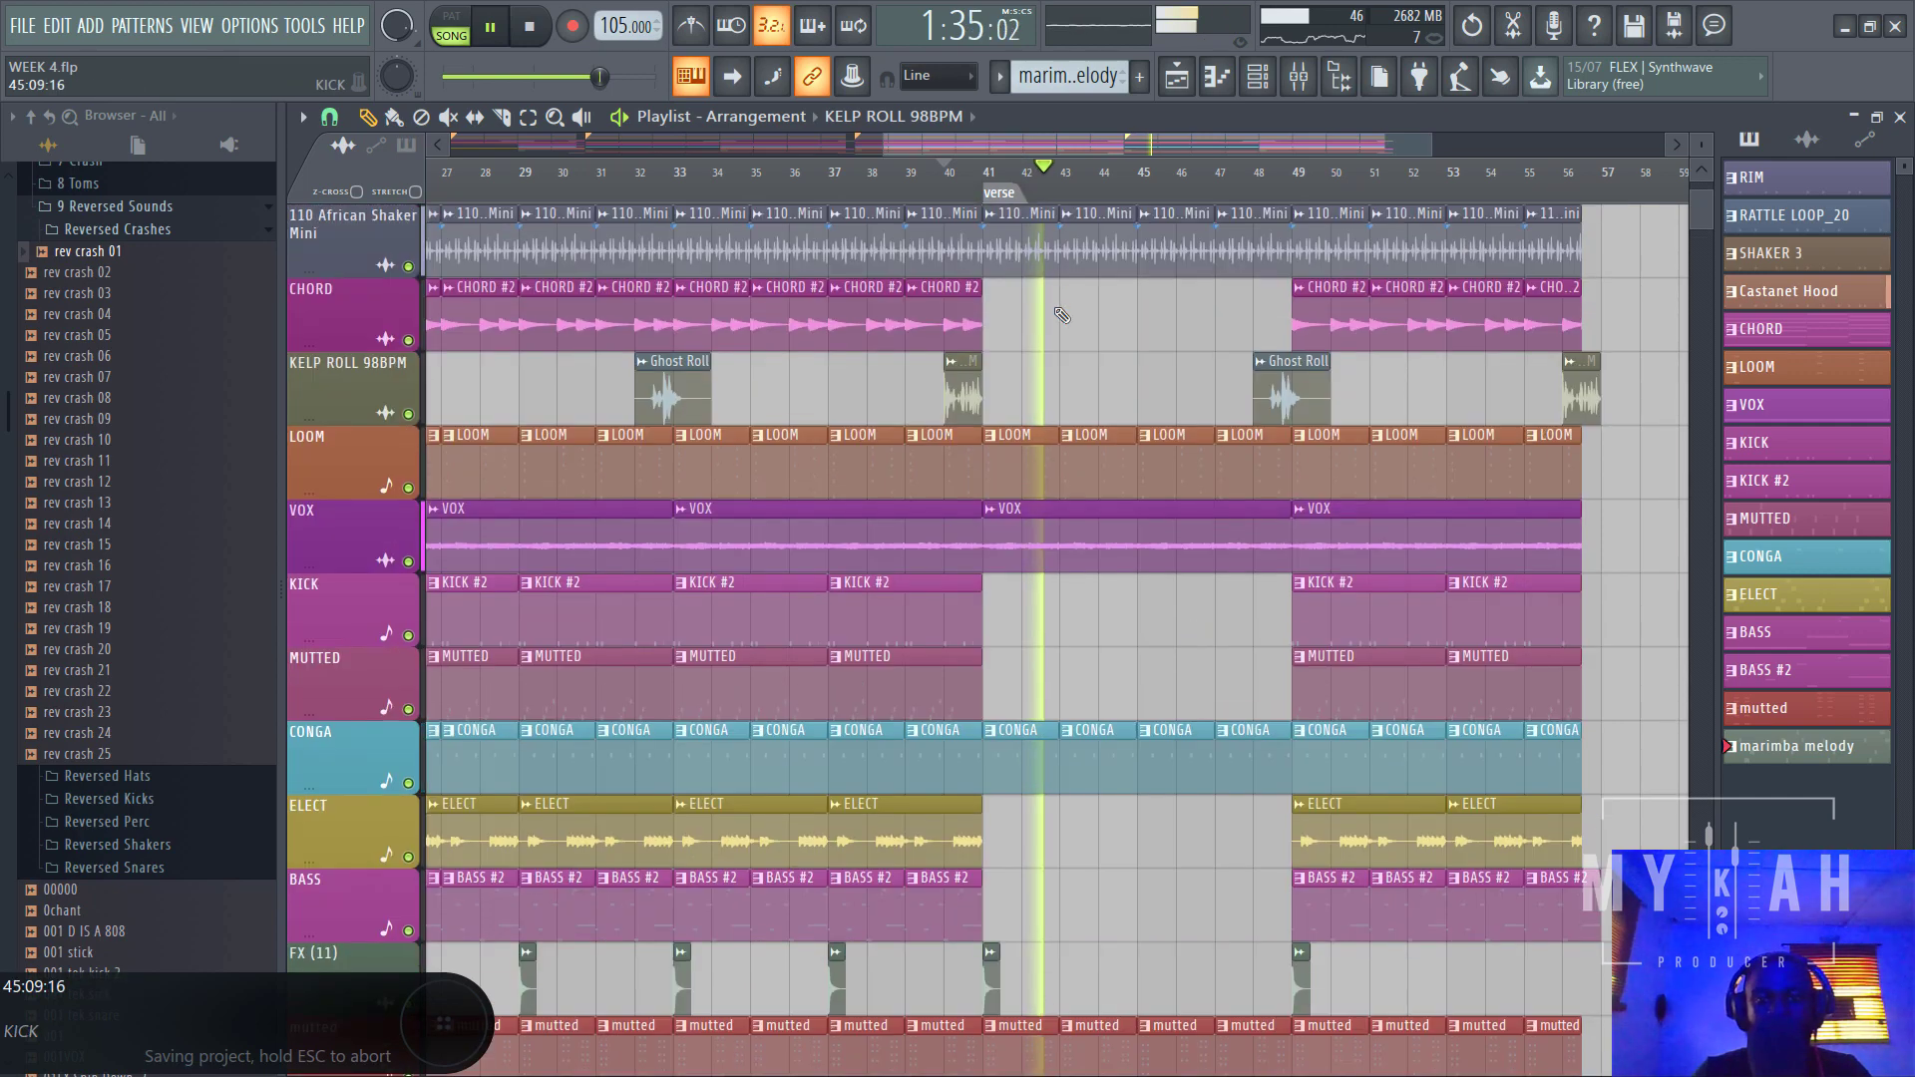
scroll(1116, 197, "down", 4)
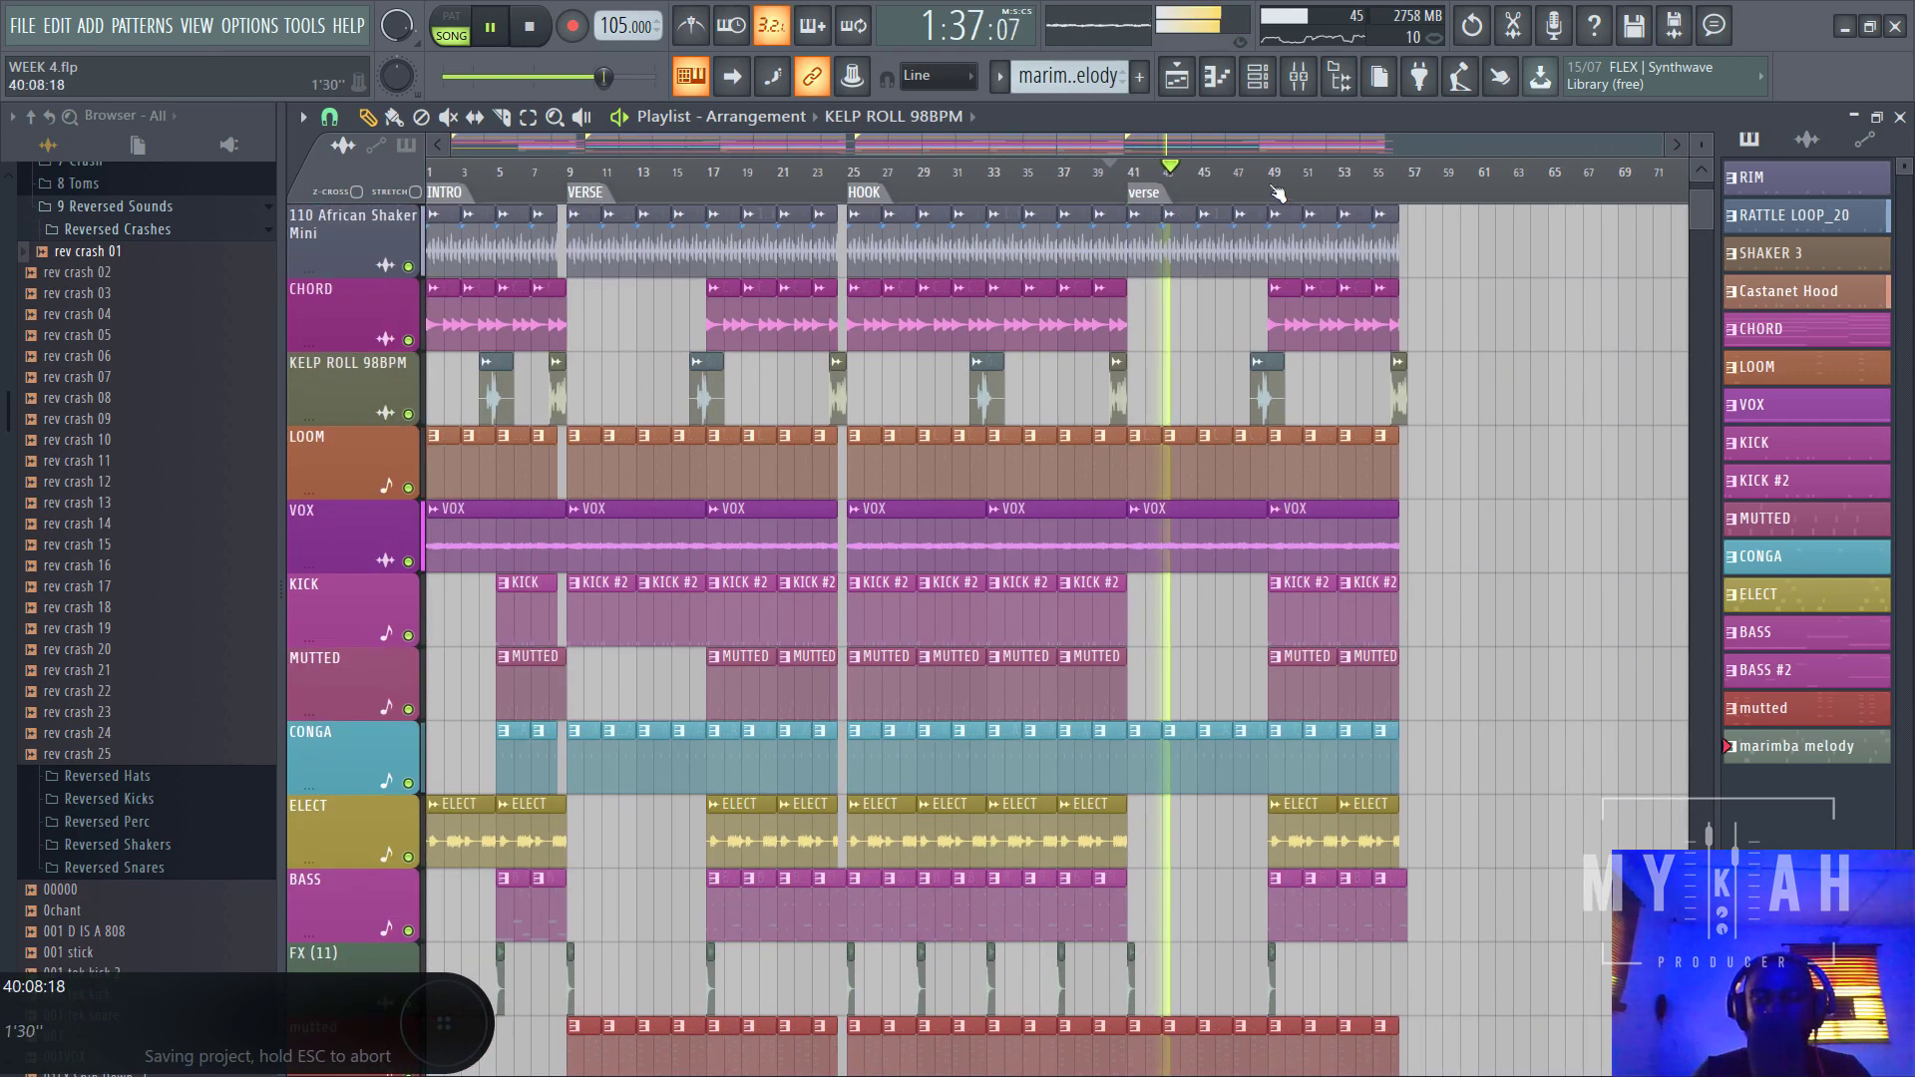
scroll(1197, 197, "up", 3)
scroll(1276, 197, "down", 1)
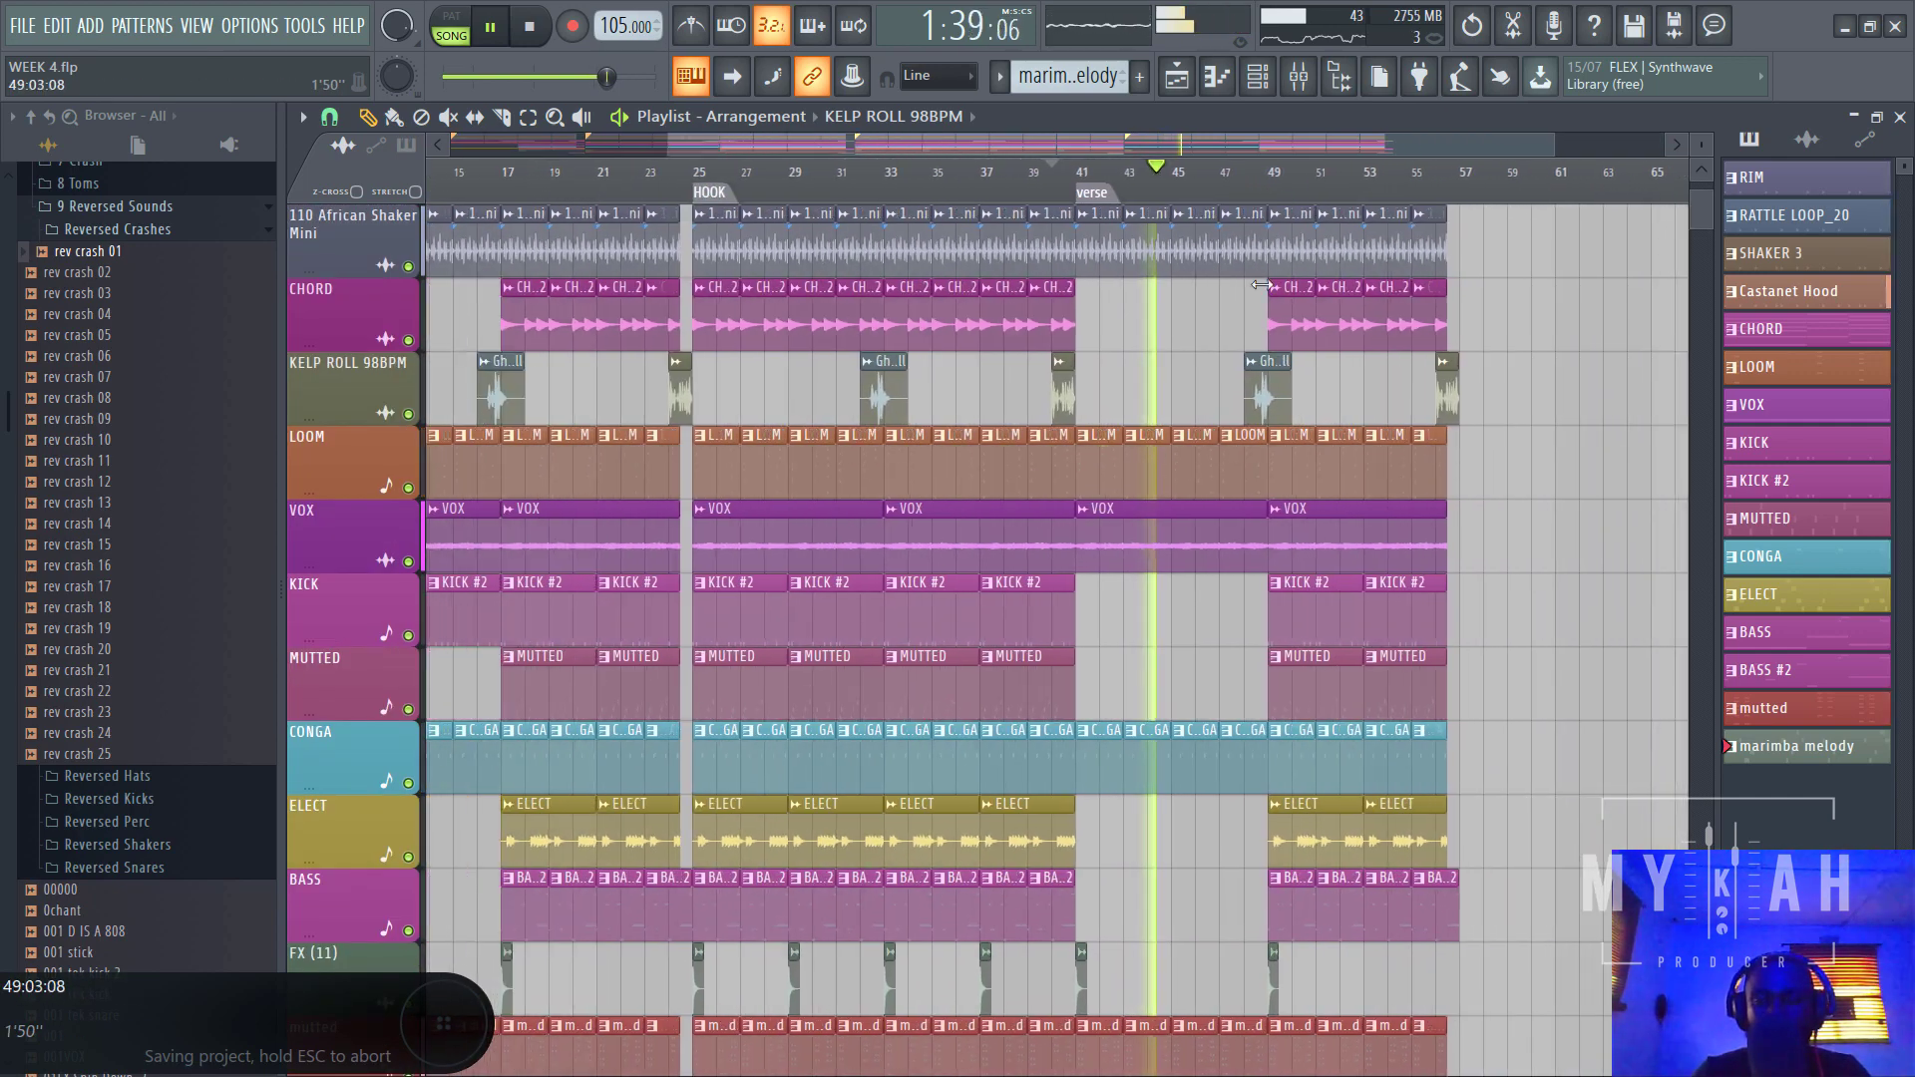
scroll(1238, 474, "down", 5)
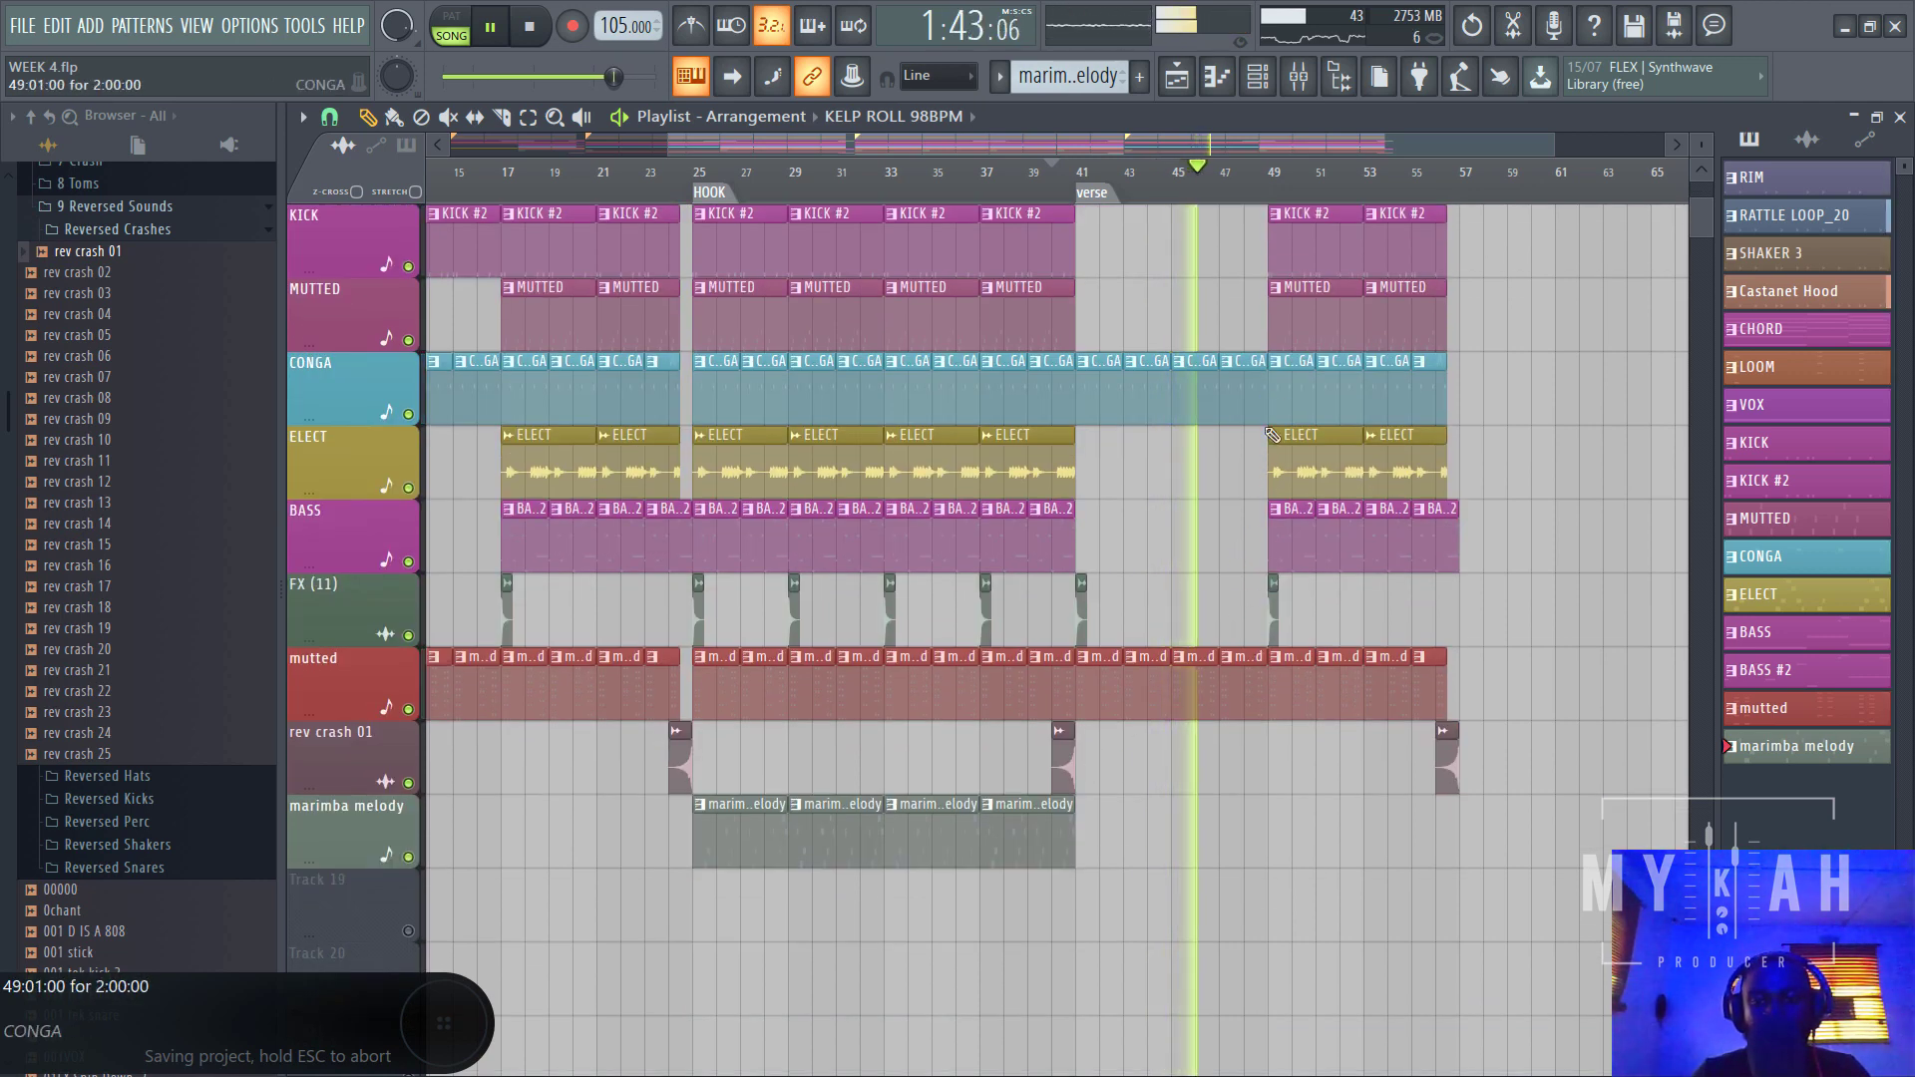
scroll(1286, 501, "up", 7)
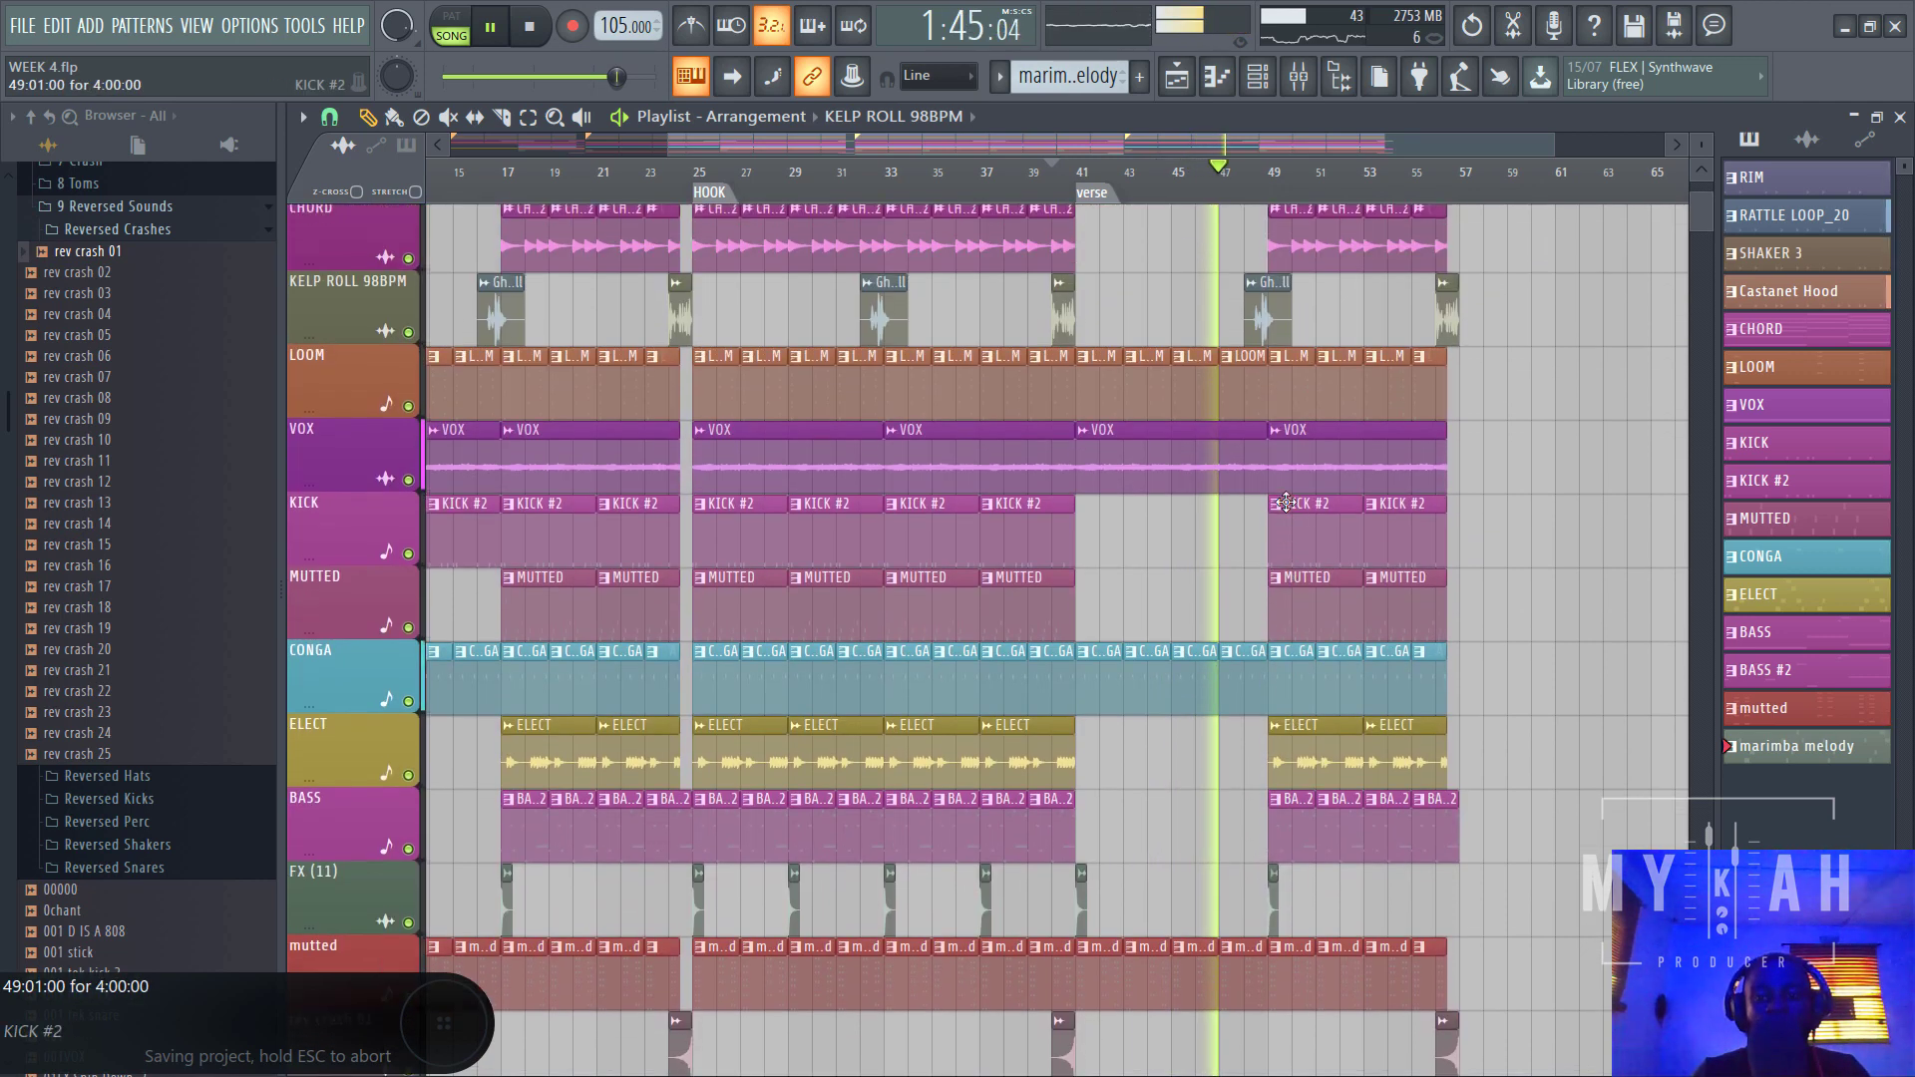
scroll(1286, 501, "up", 2)
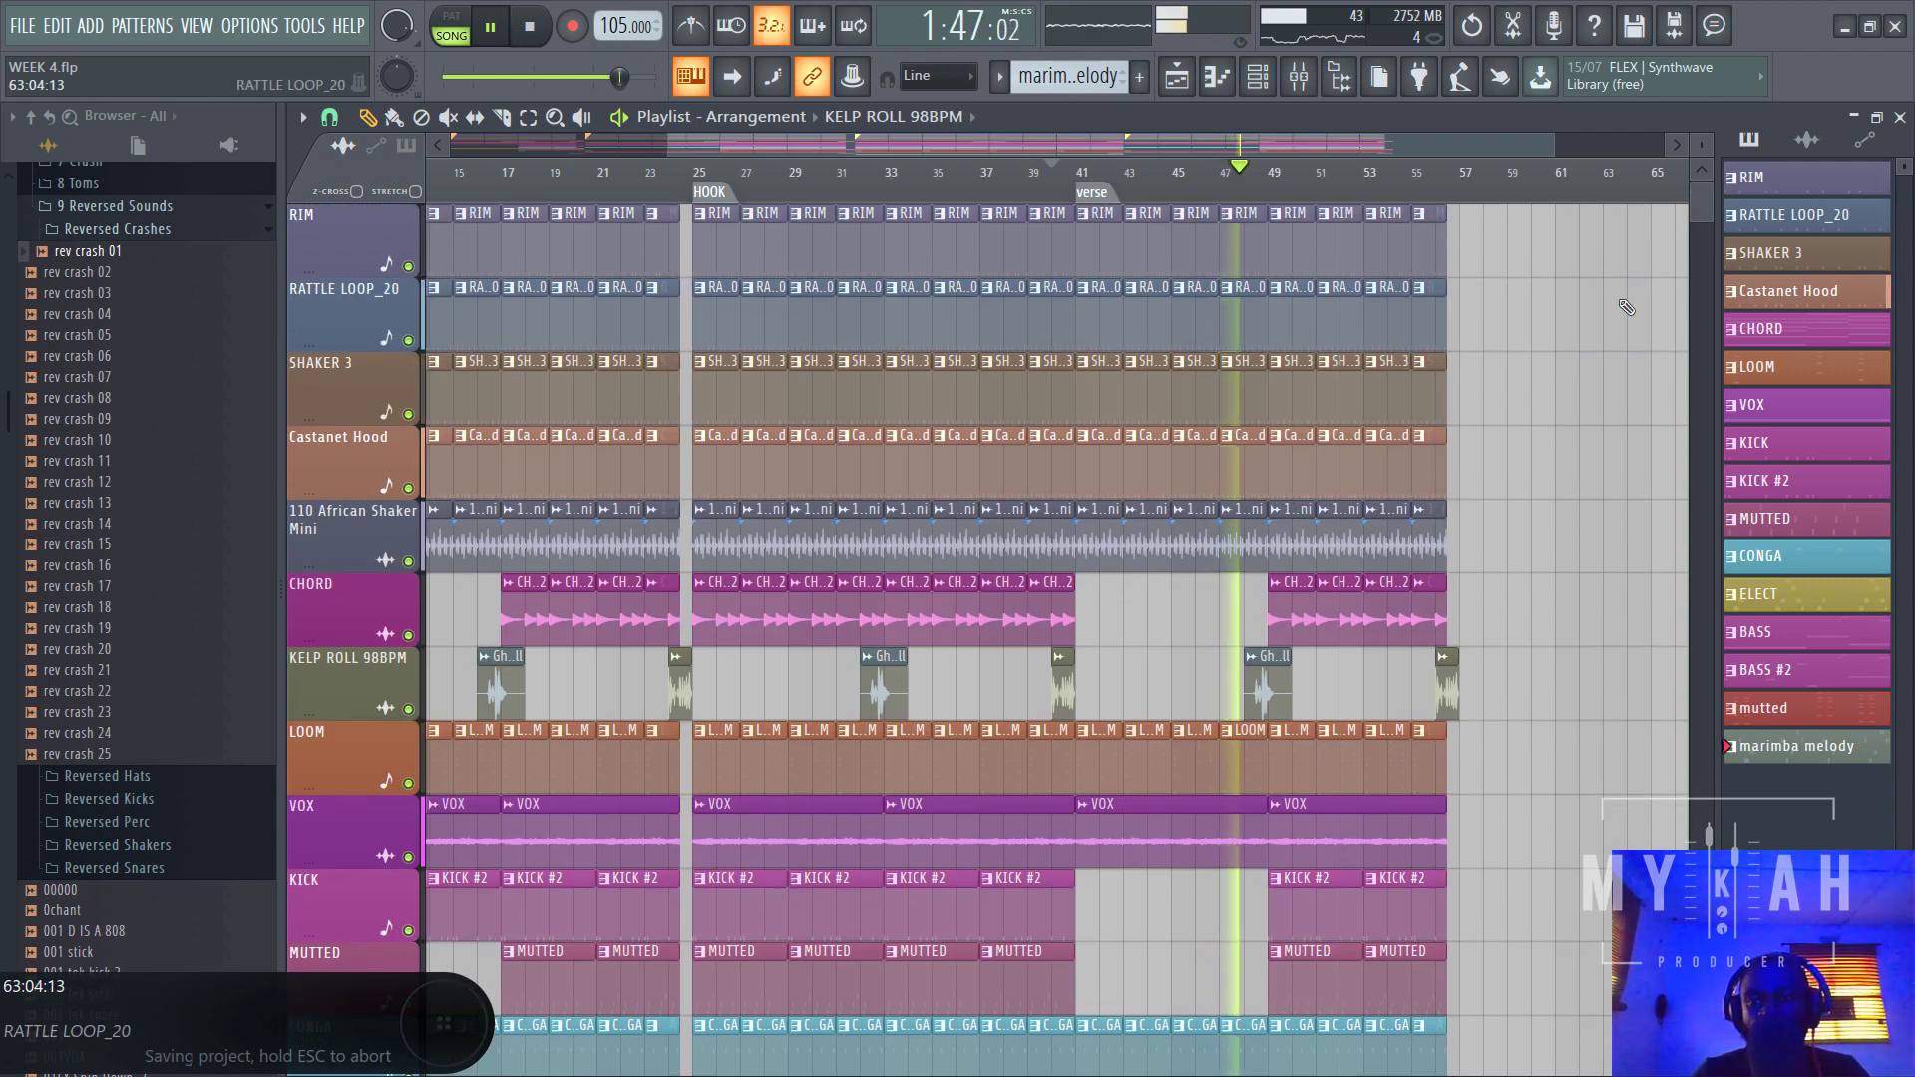
scroll(1317, 523, "down", 3, "alt")
scroll(1318, 523, "down", 2)
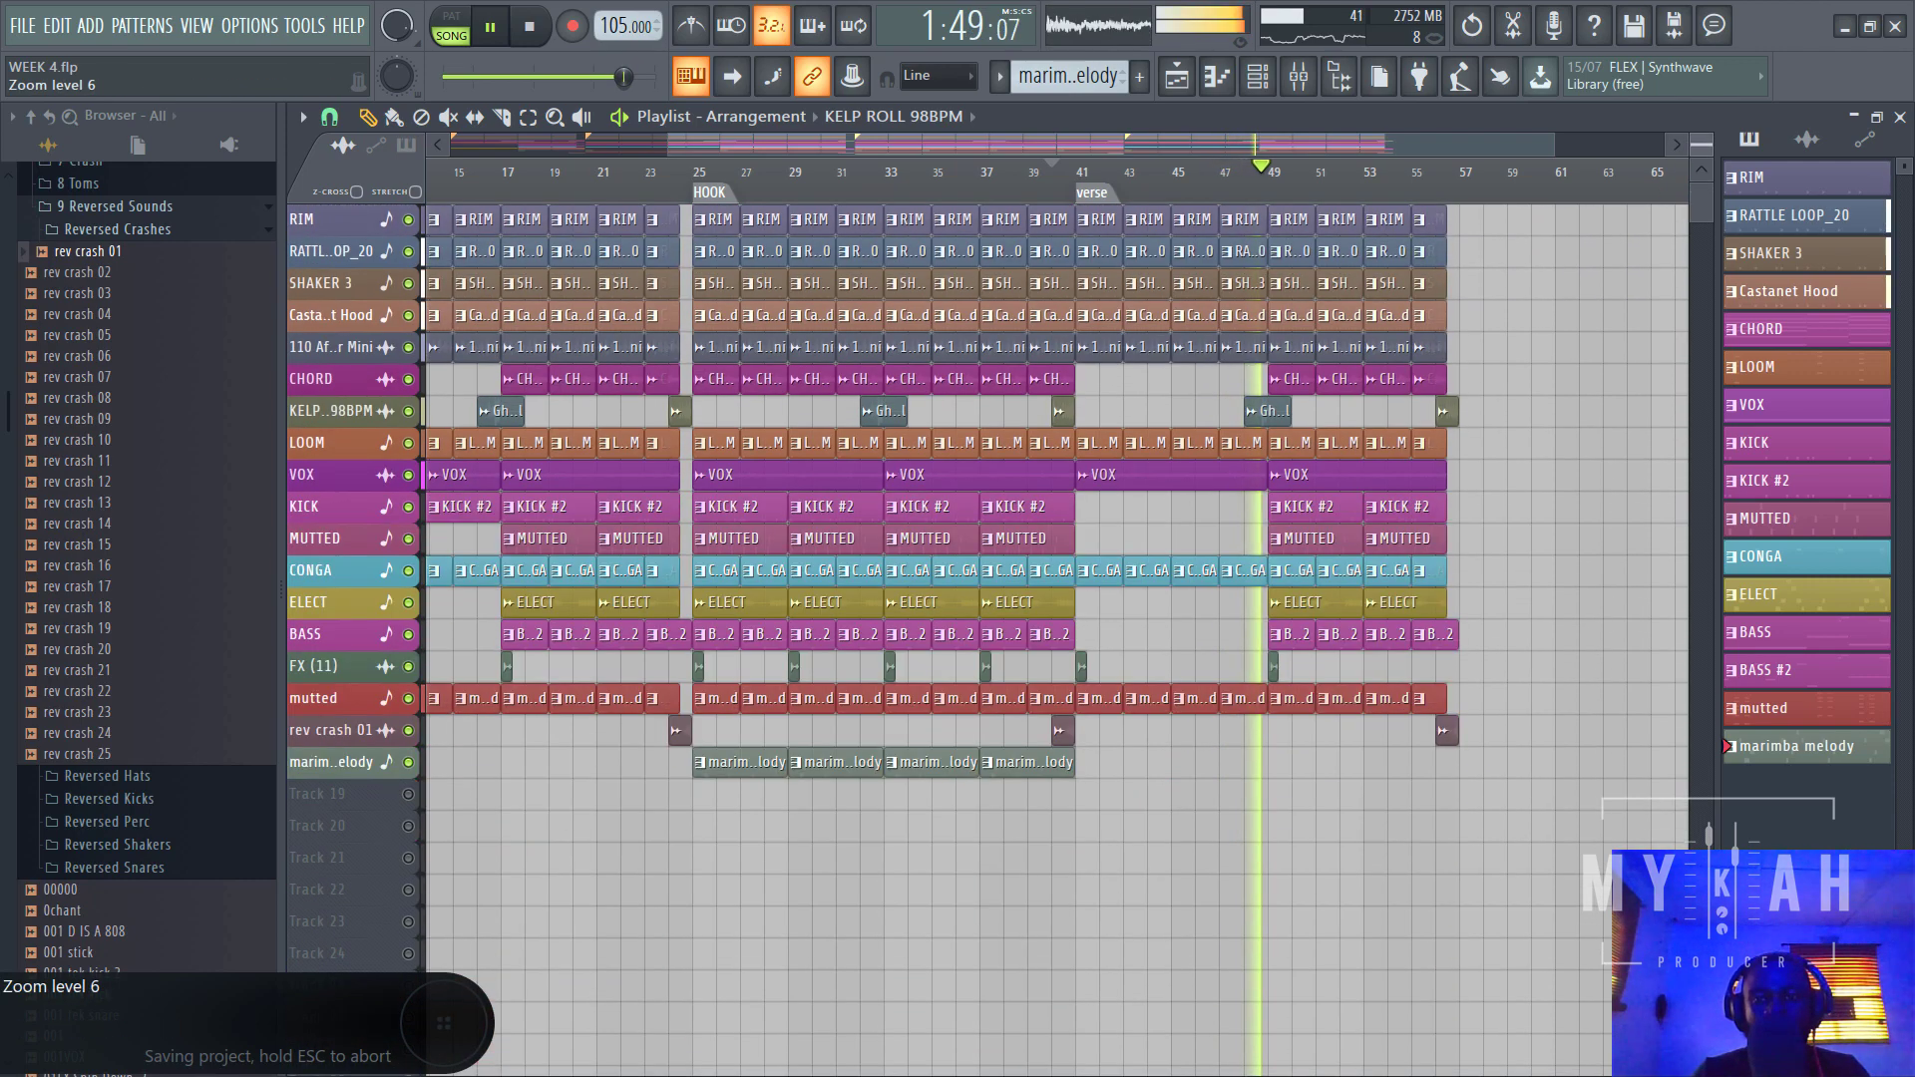
scroll(1226, 190, "down", 2)
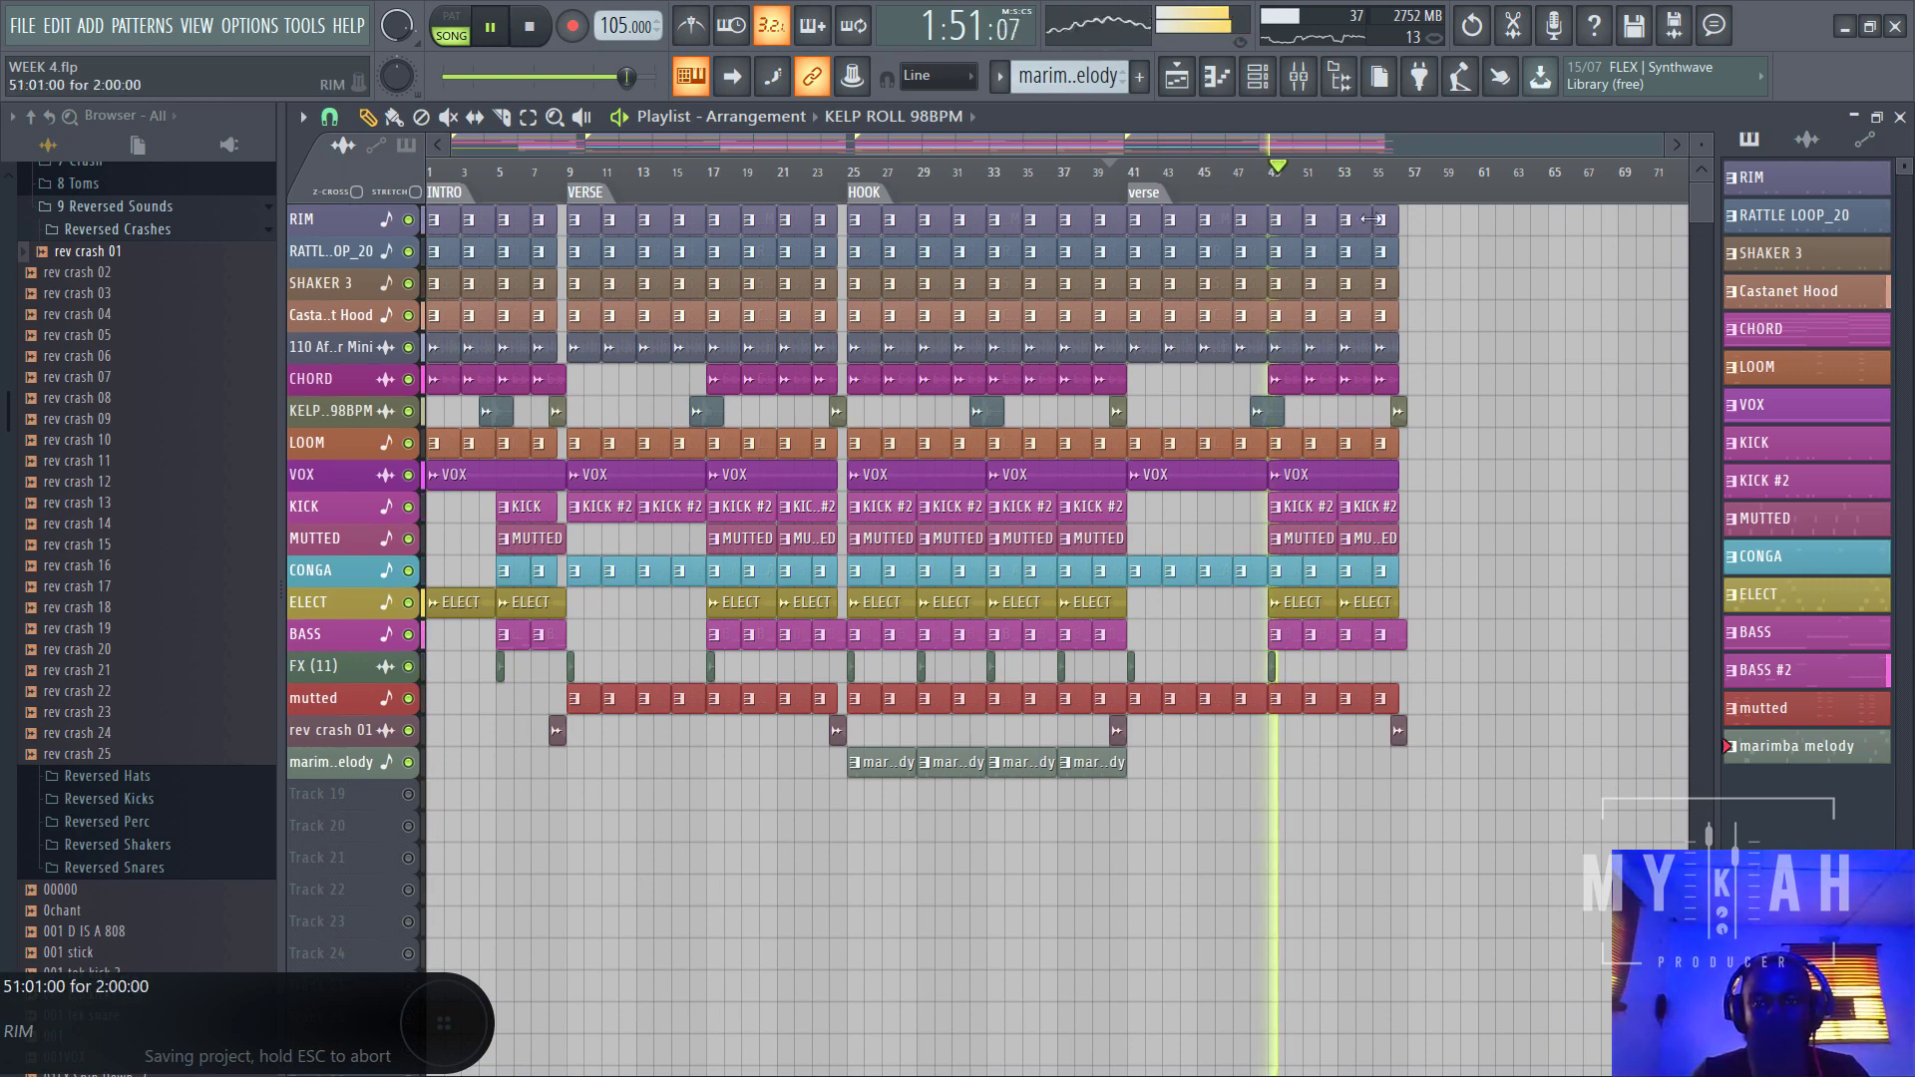
- Add a marker named "hook" at bar 57, where the second verse ends, and stop playback
right_click(1408, 195)
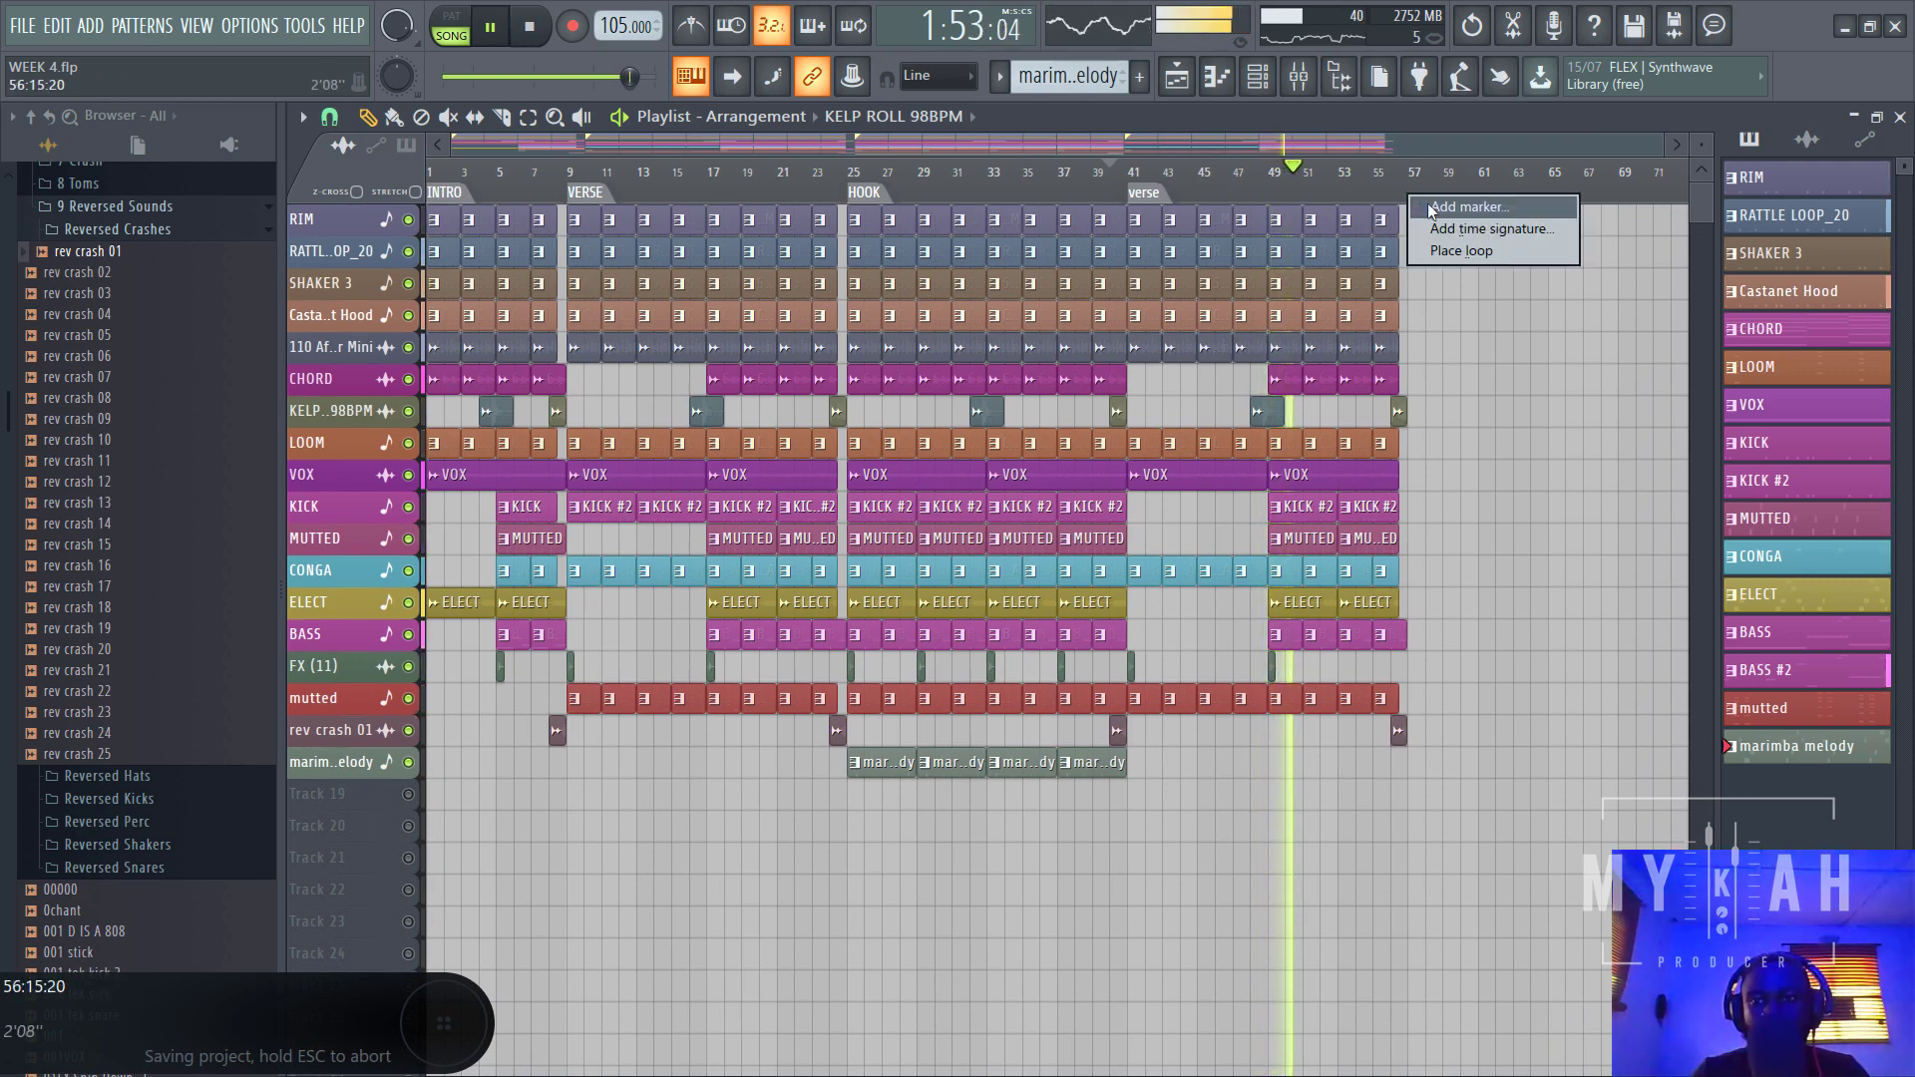
left_click(1428, 208)
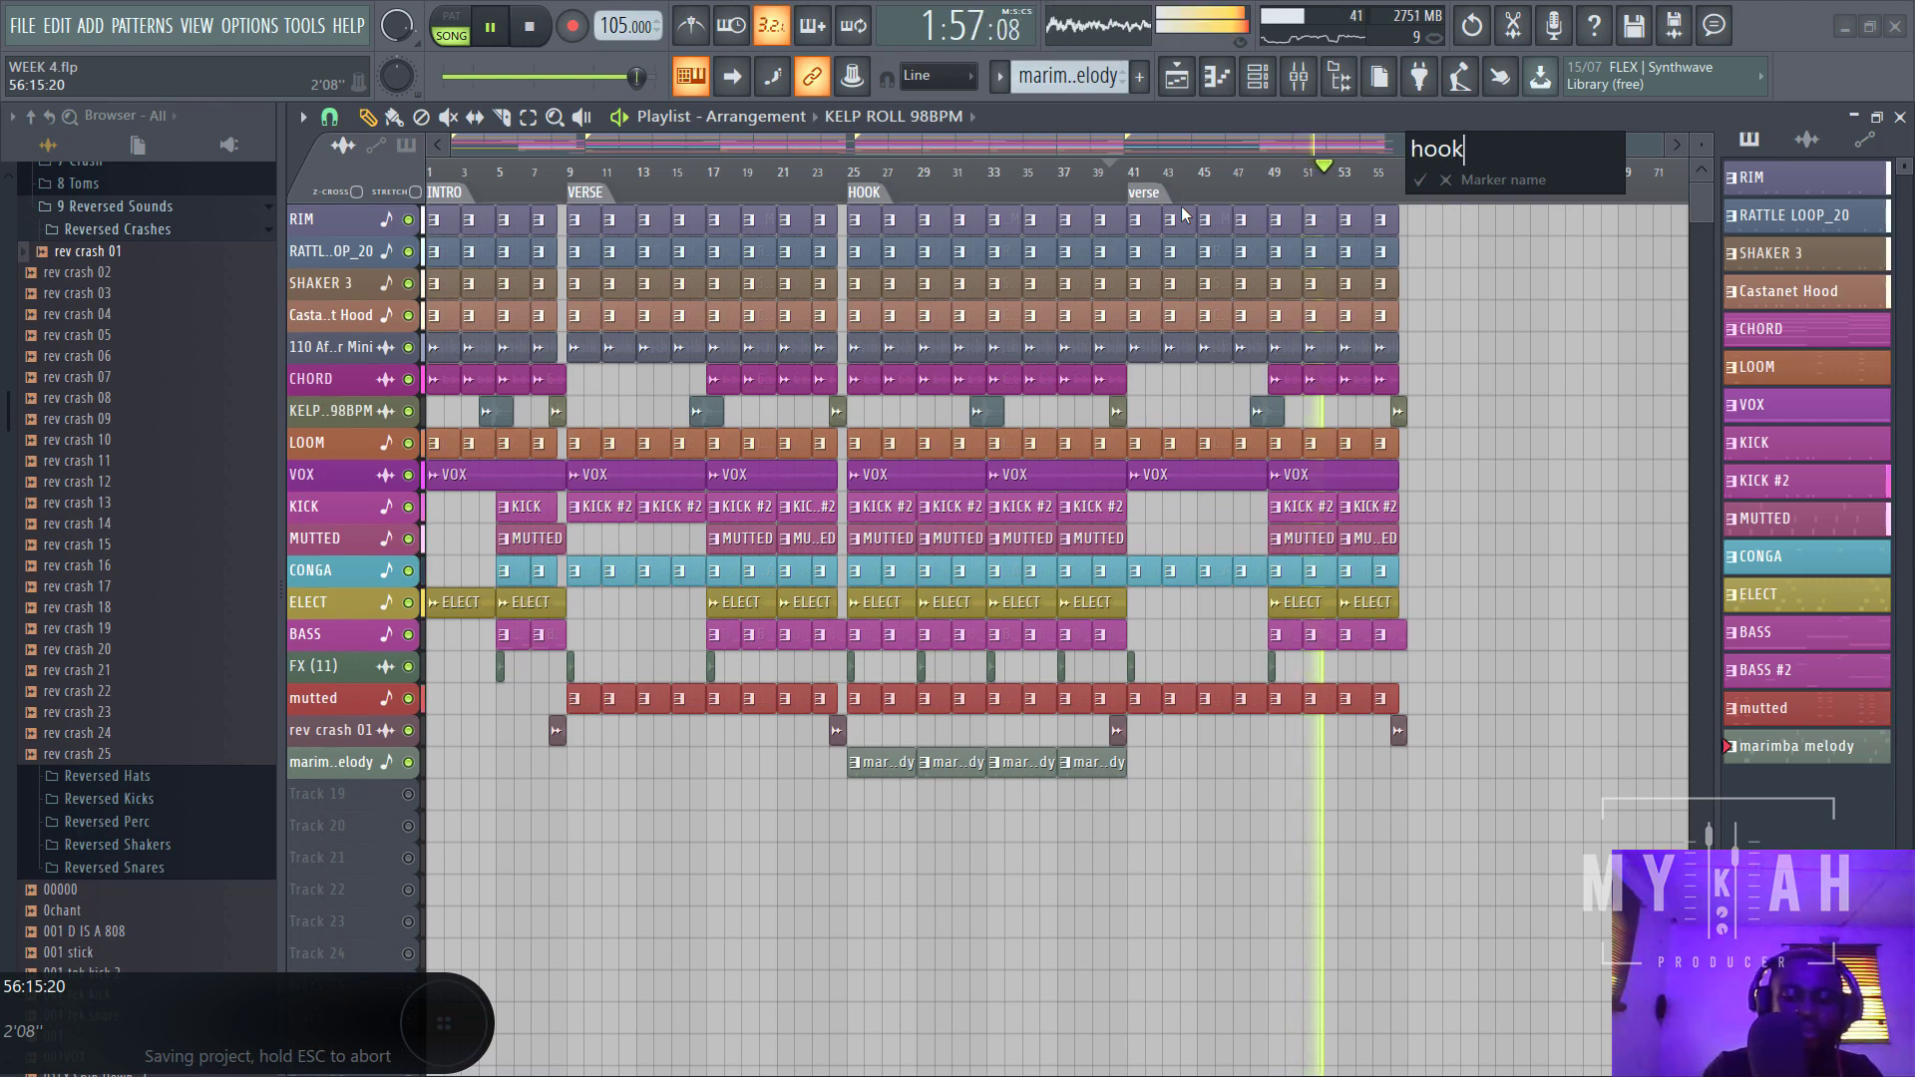
type("hook")
key("Return")
key("space")
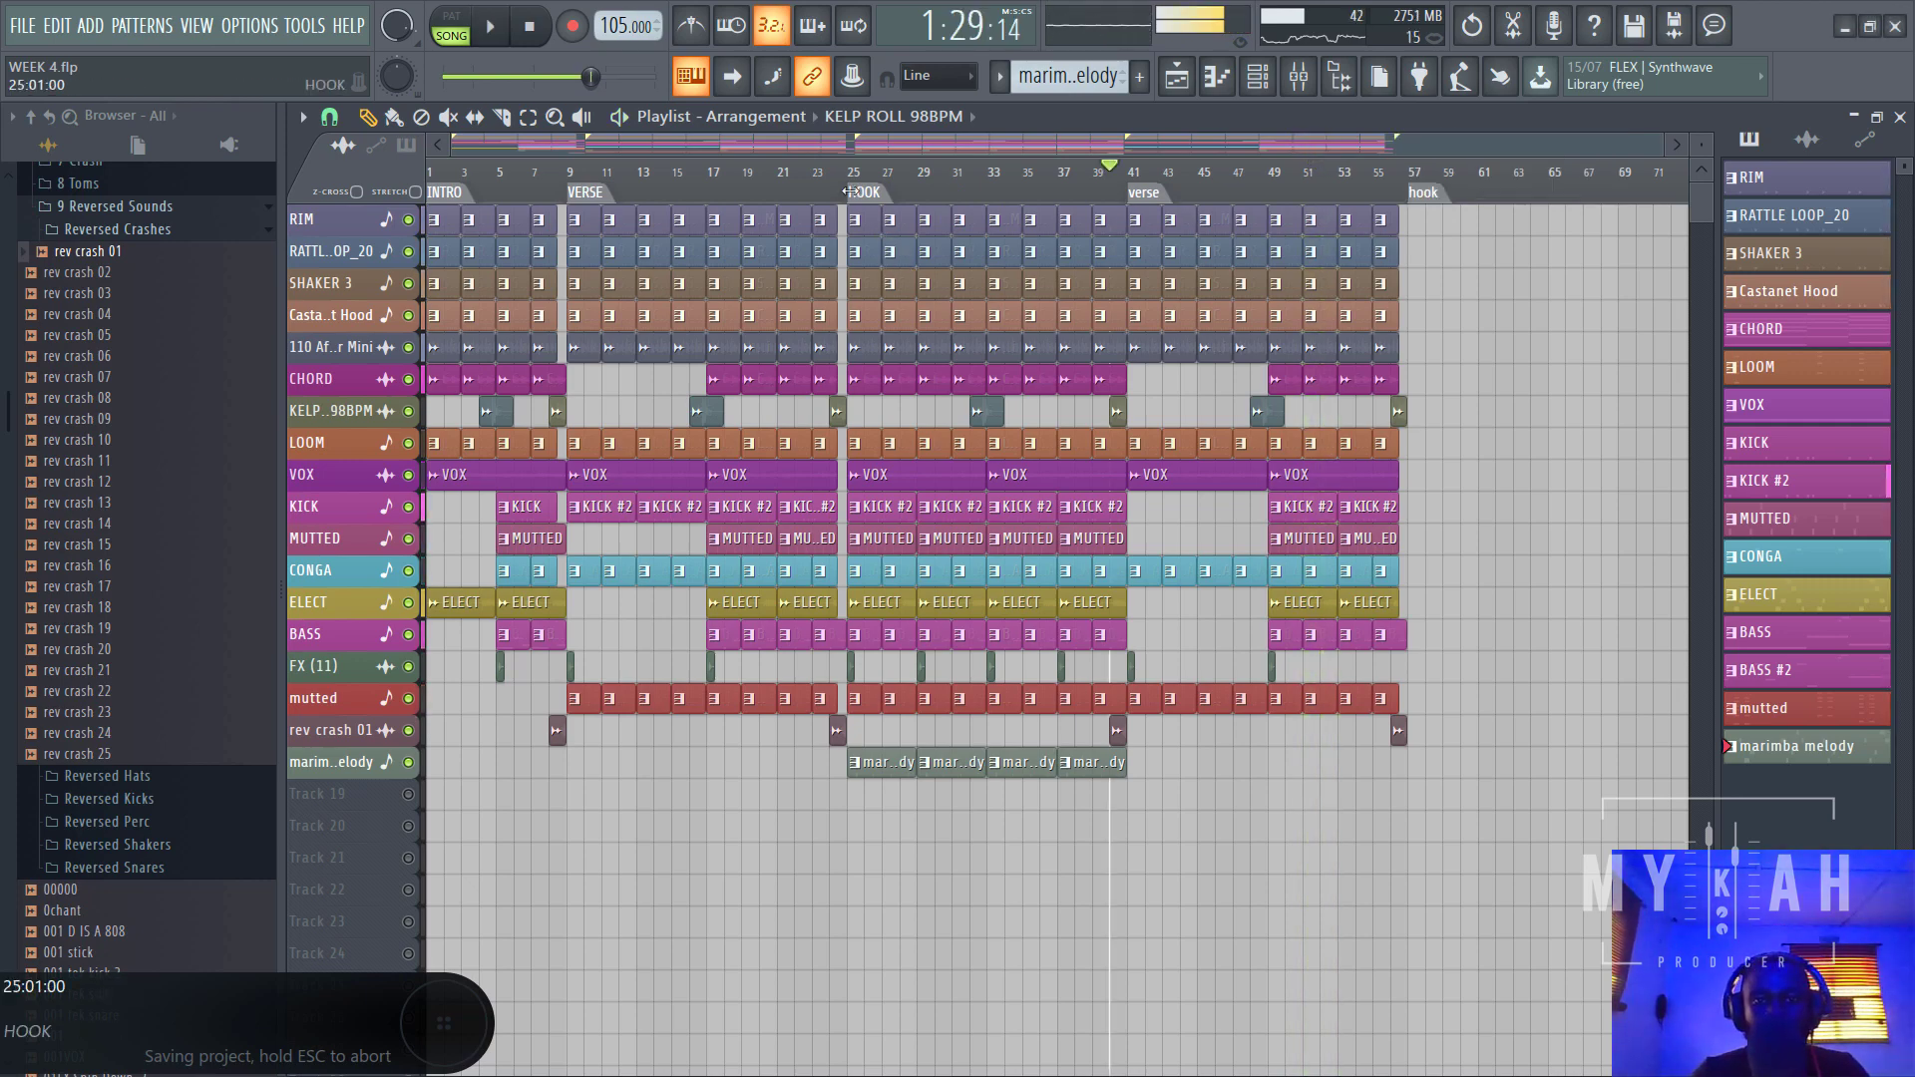
- Copy all clips of the 16-bar HOOK section at bar 25 to the new hook marker at bar 57
double_click(866, 193)
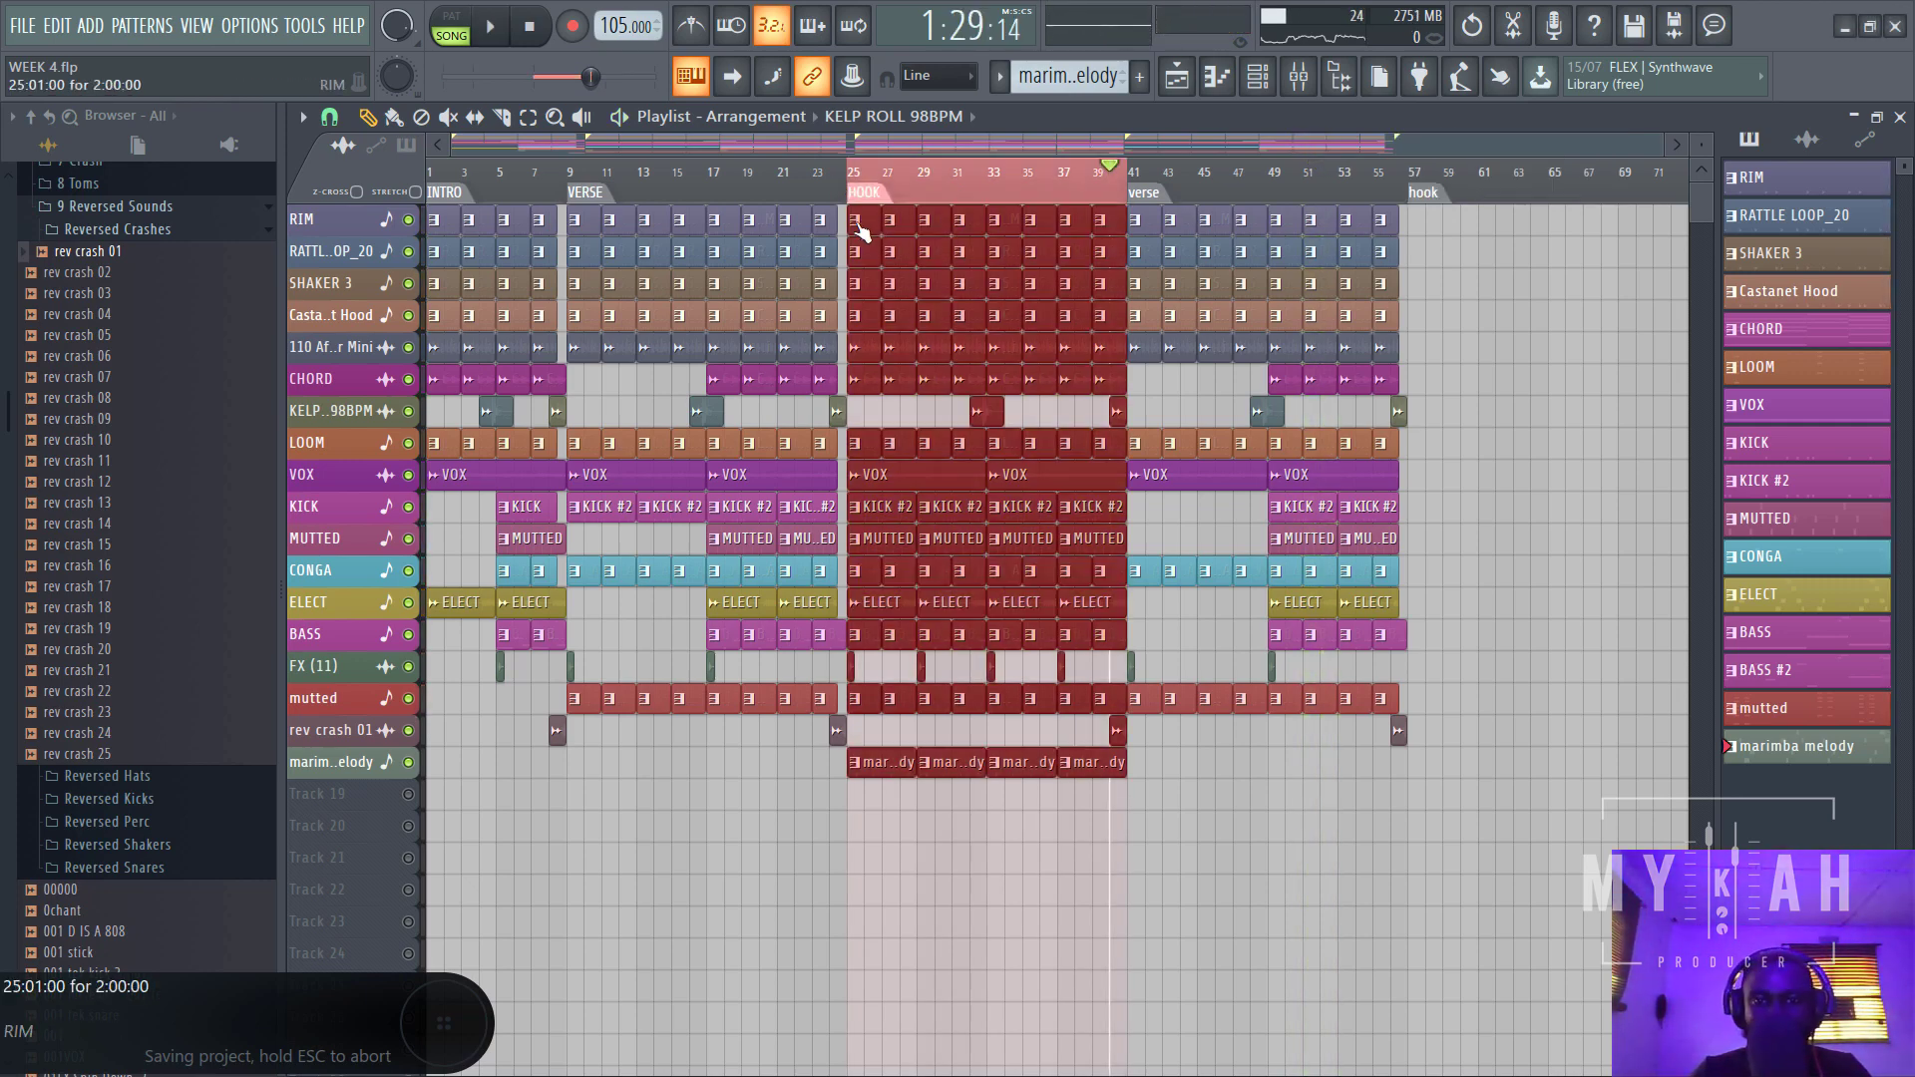
left_click_drag(864, 223, 1416, 214)
scroll(1381, 181, "down", 2)
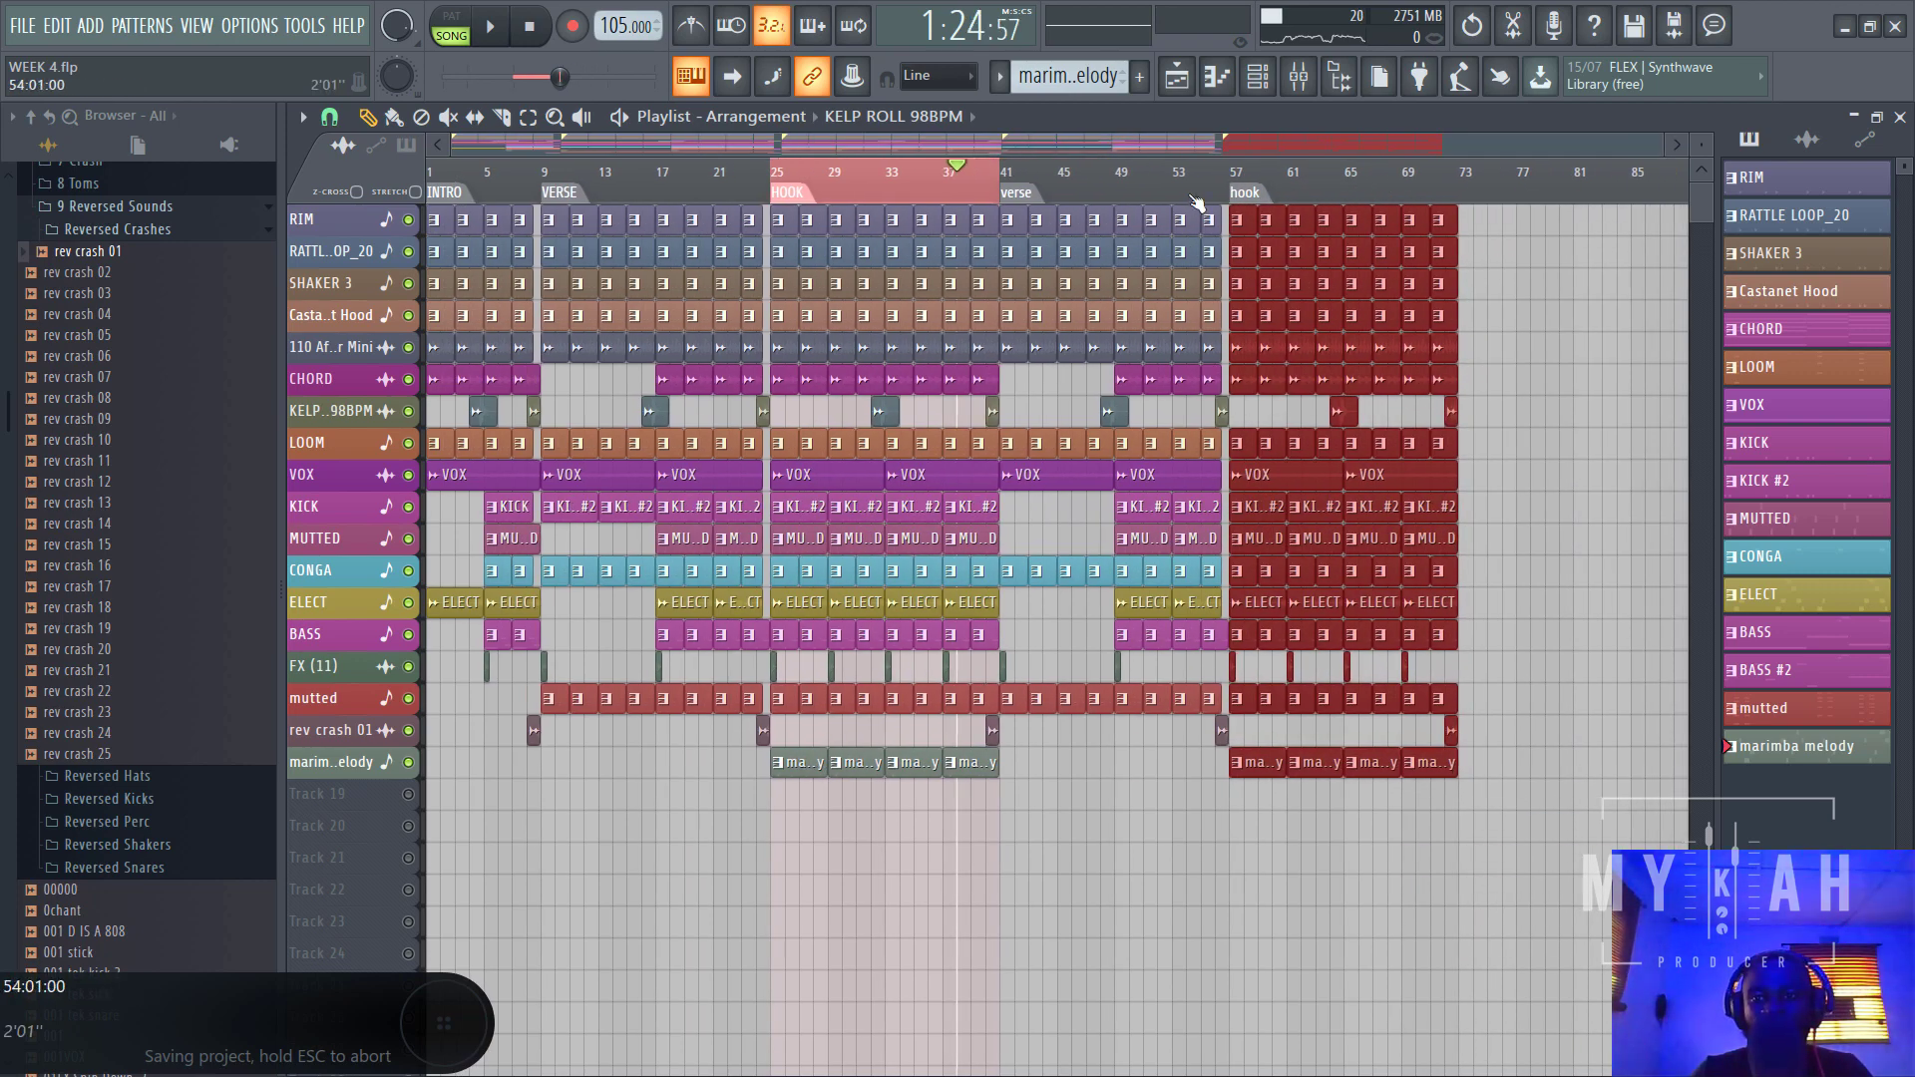
- Deselect the copied hook clips, play from about bar 54 and review the second hook with taller playlist tracks
left_click(1190, 198)
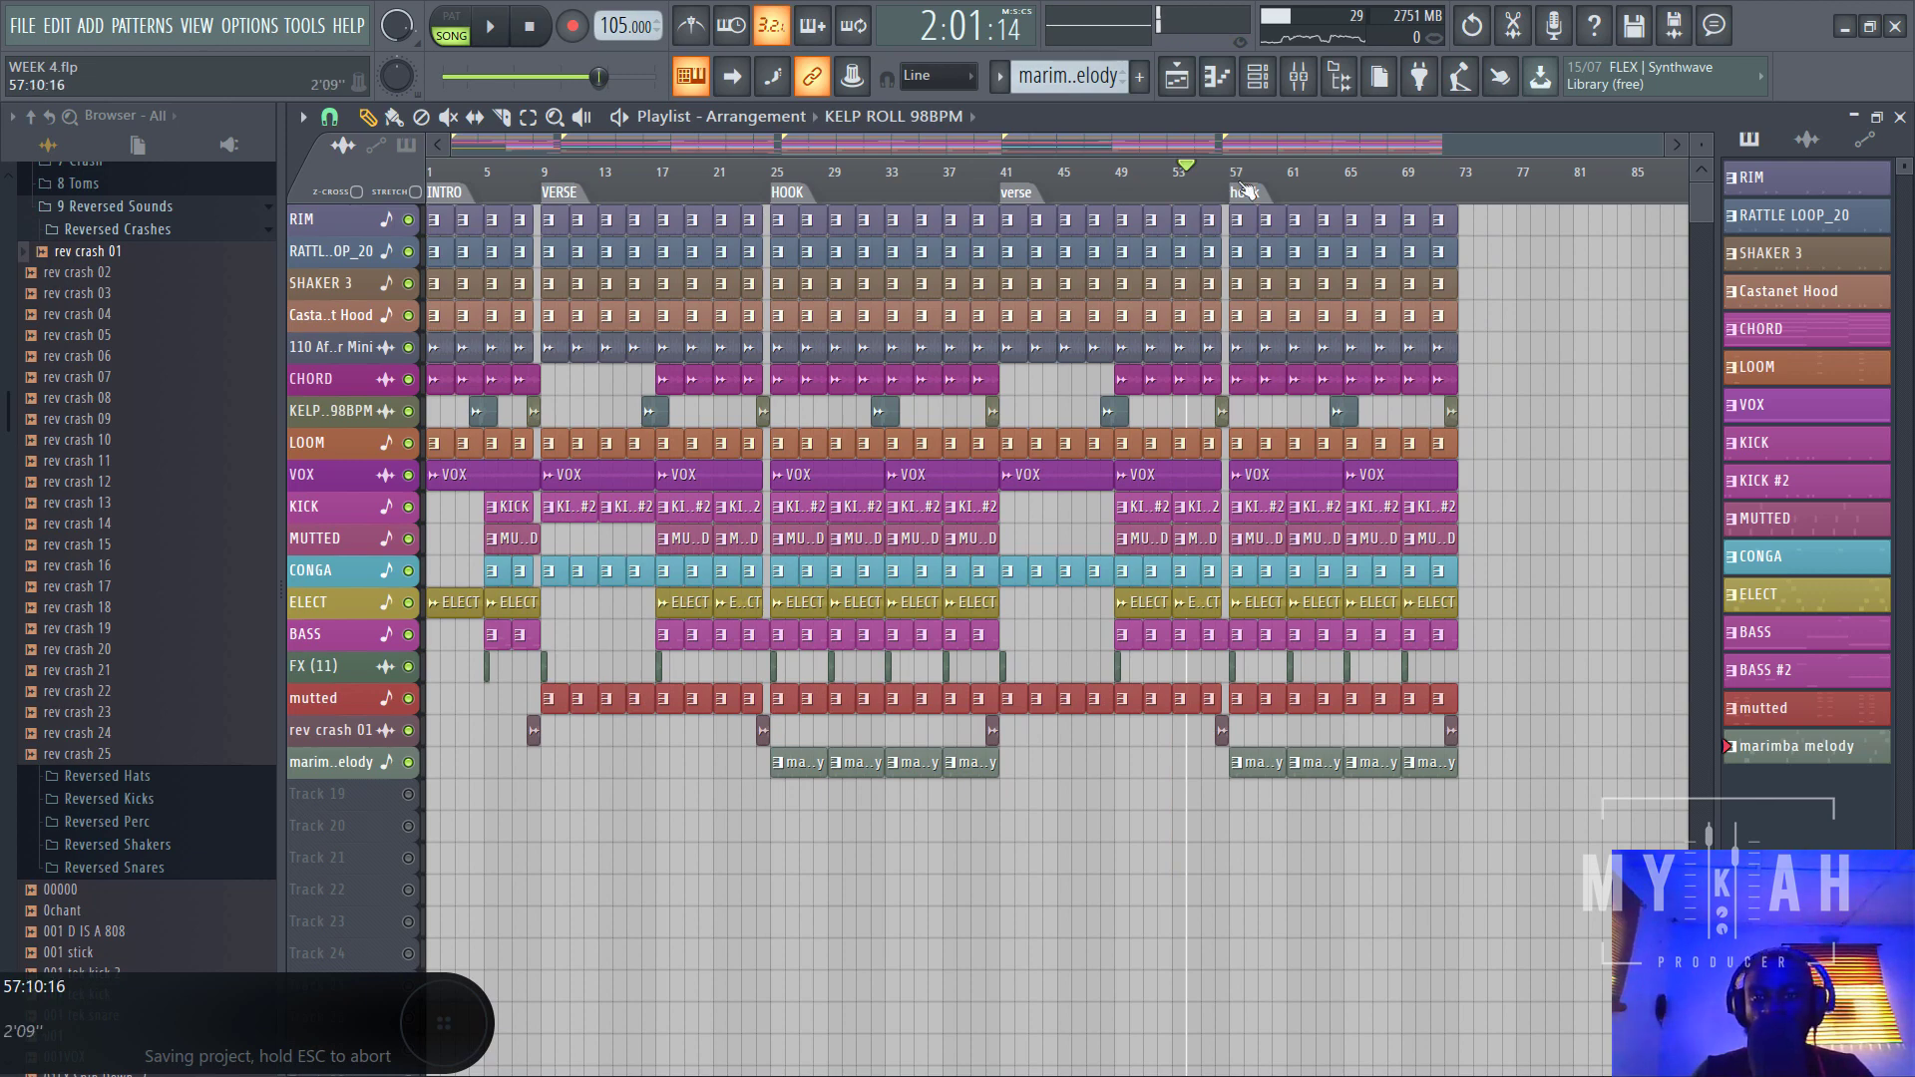
key("space")
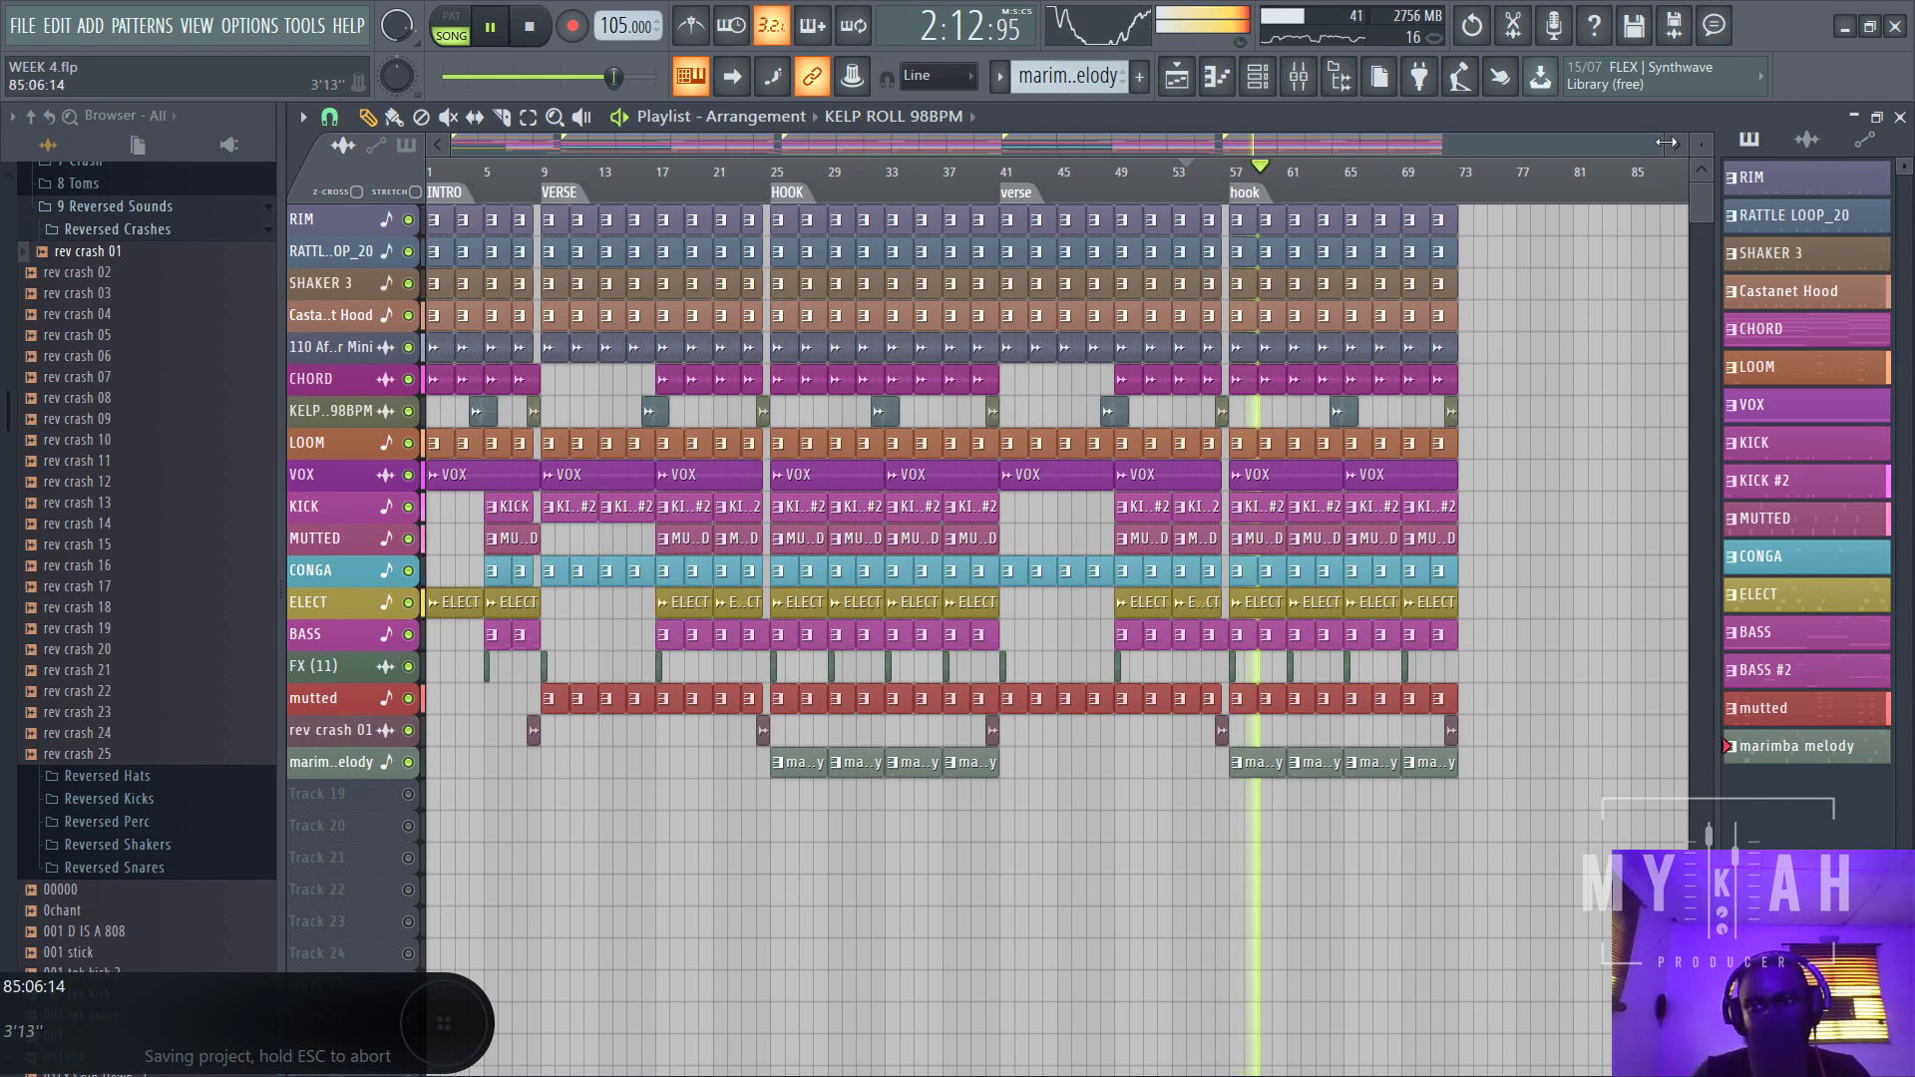
left_click_drag(1700, 142, 1700, 175)
scroll(1469, 194, "up", 4)
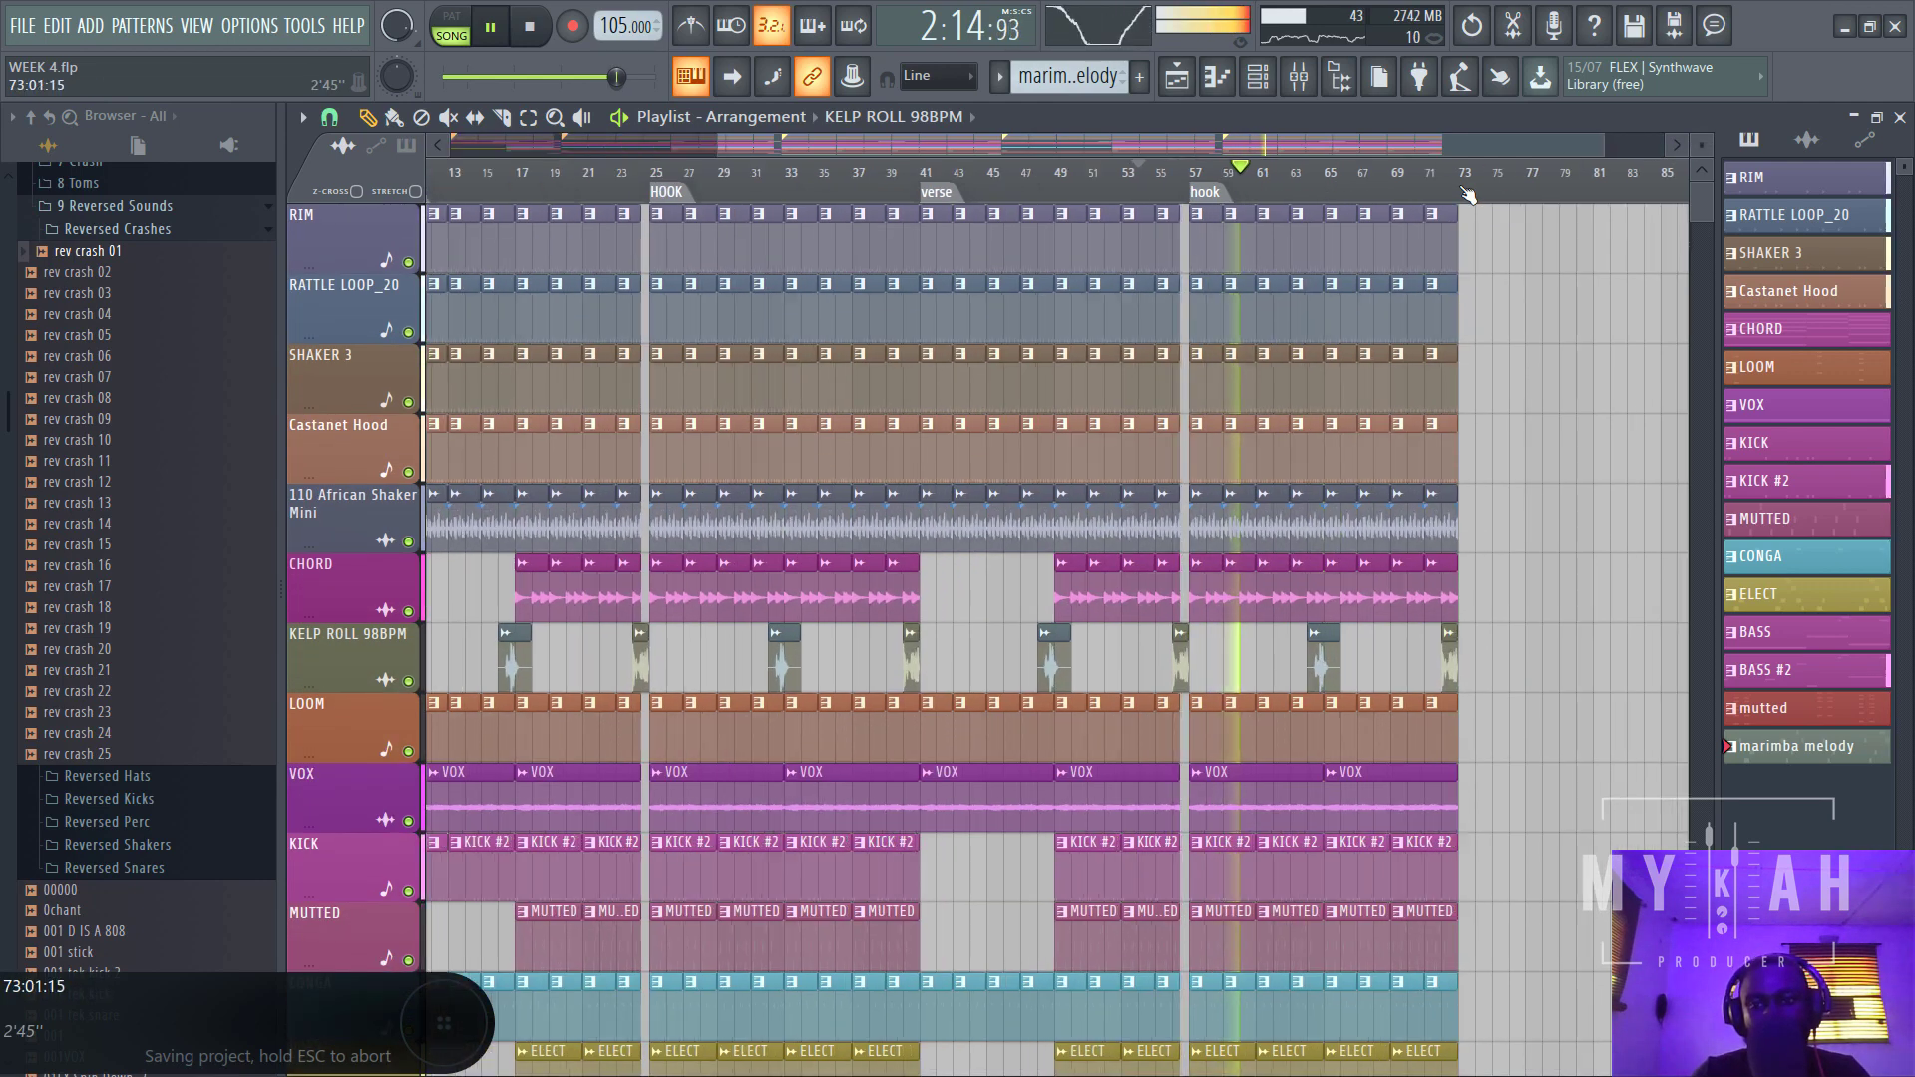
scroll(1469, 193, "down", 3)
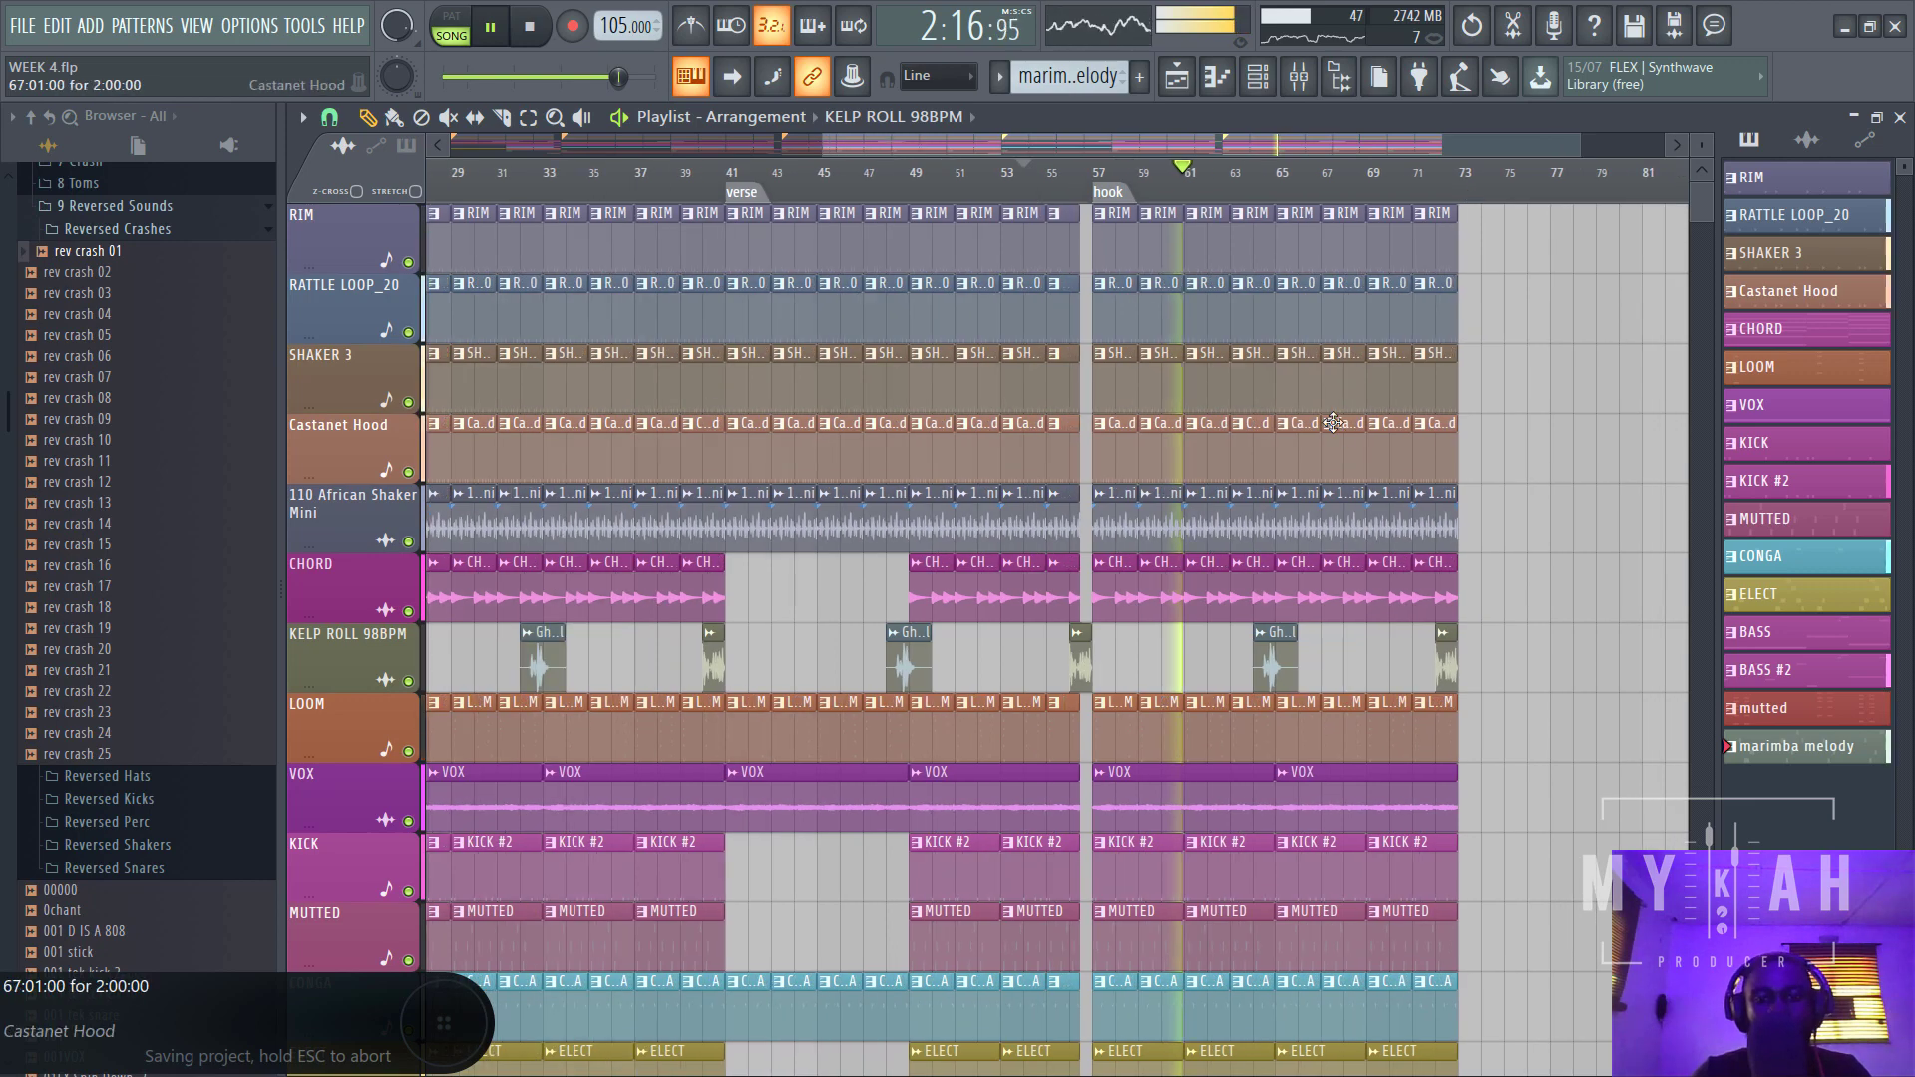
scroll(1324, 400, "down", 4)
scroll(1417, 194, "down", 3)
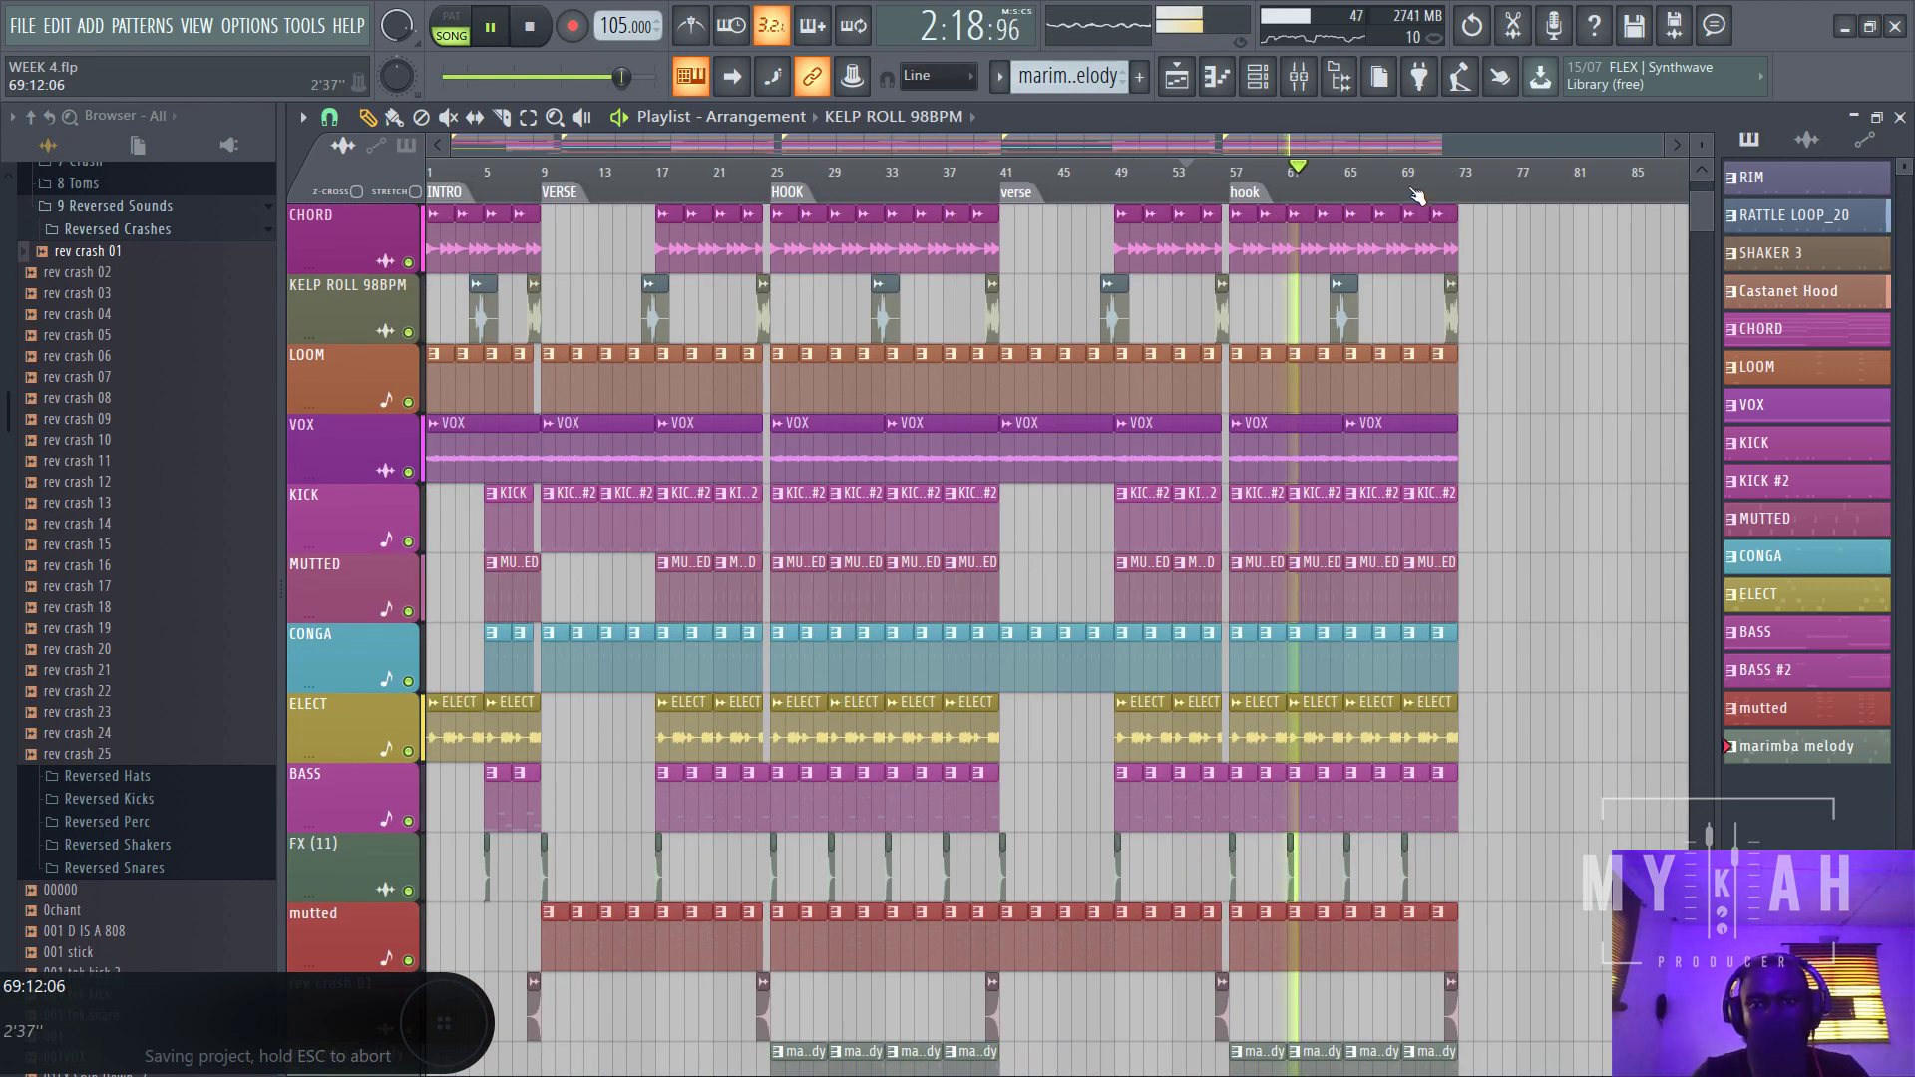
scroll(1469, 189, "up", 3)
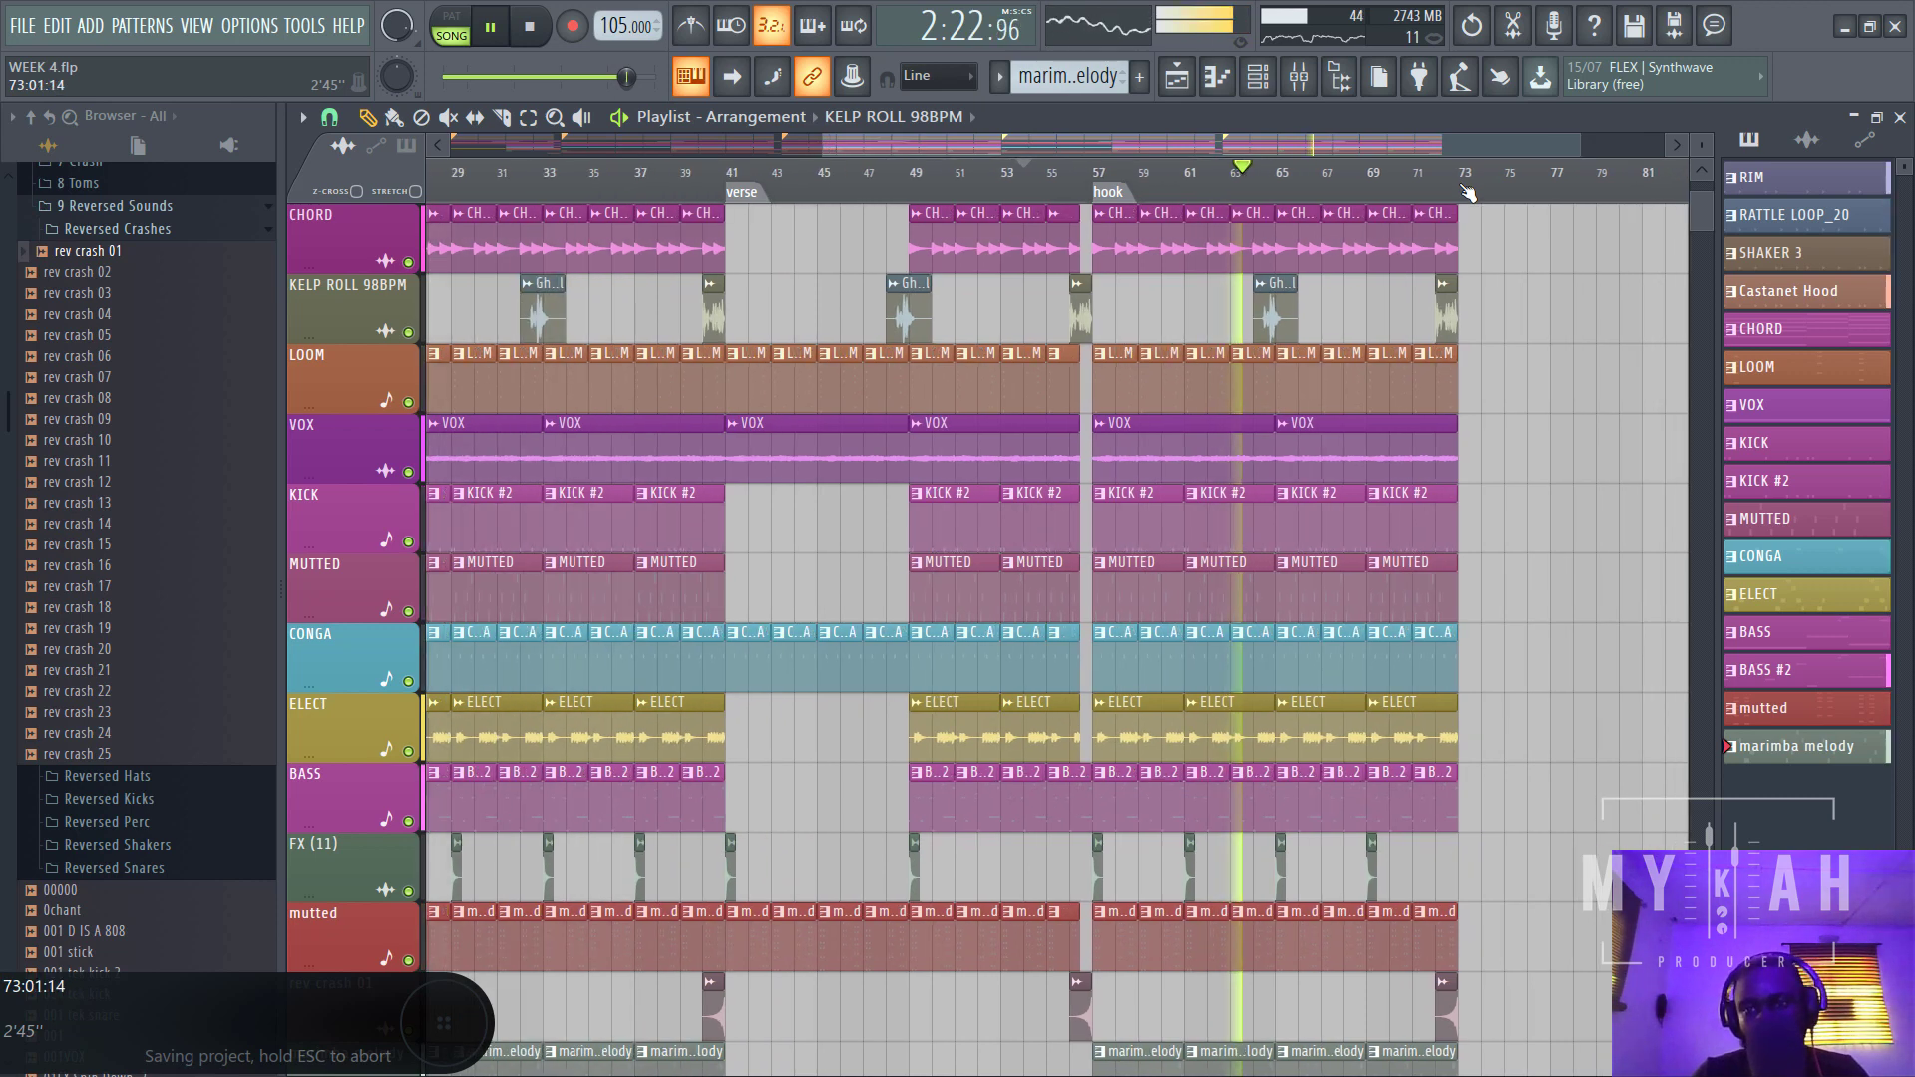
- Add a marker named "out" at bar 73, where the second hook ends
right_click(1463, 203)
left_click(1476, 214)
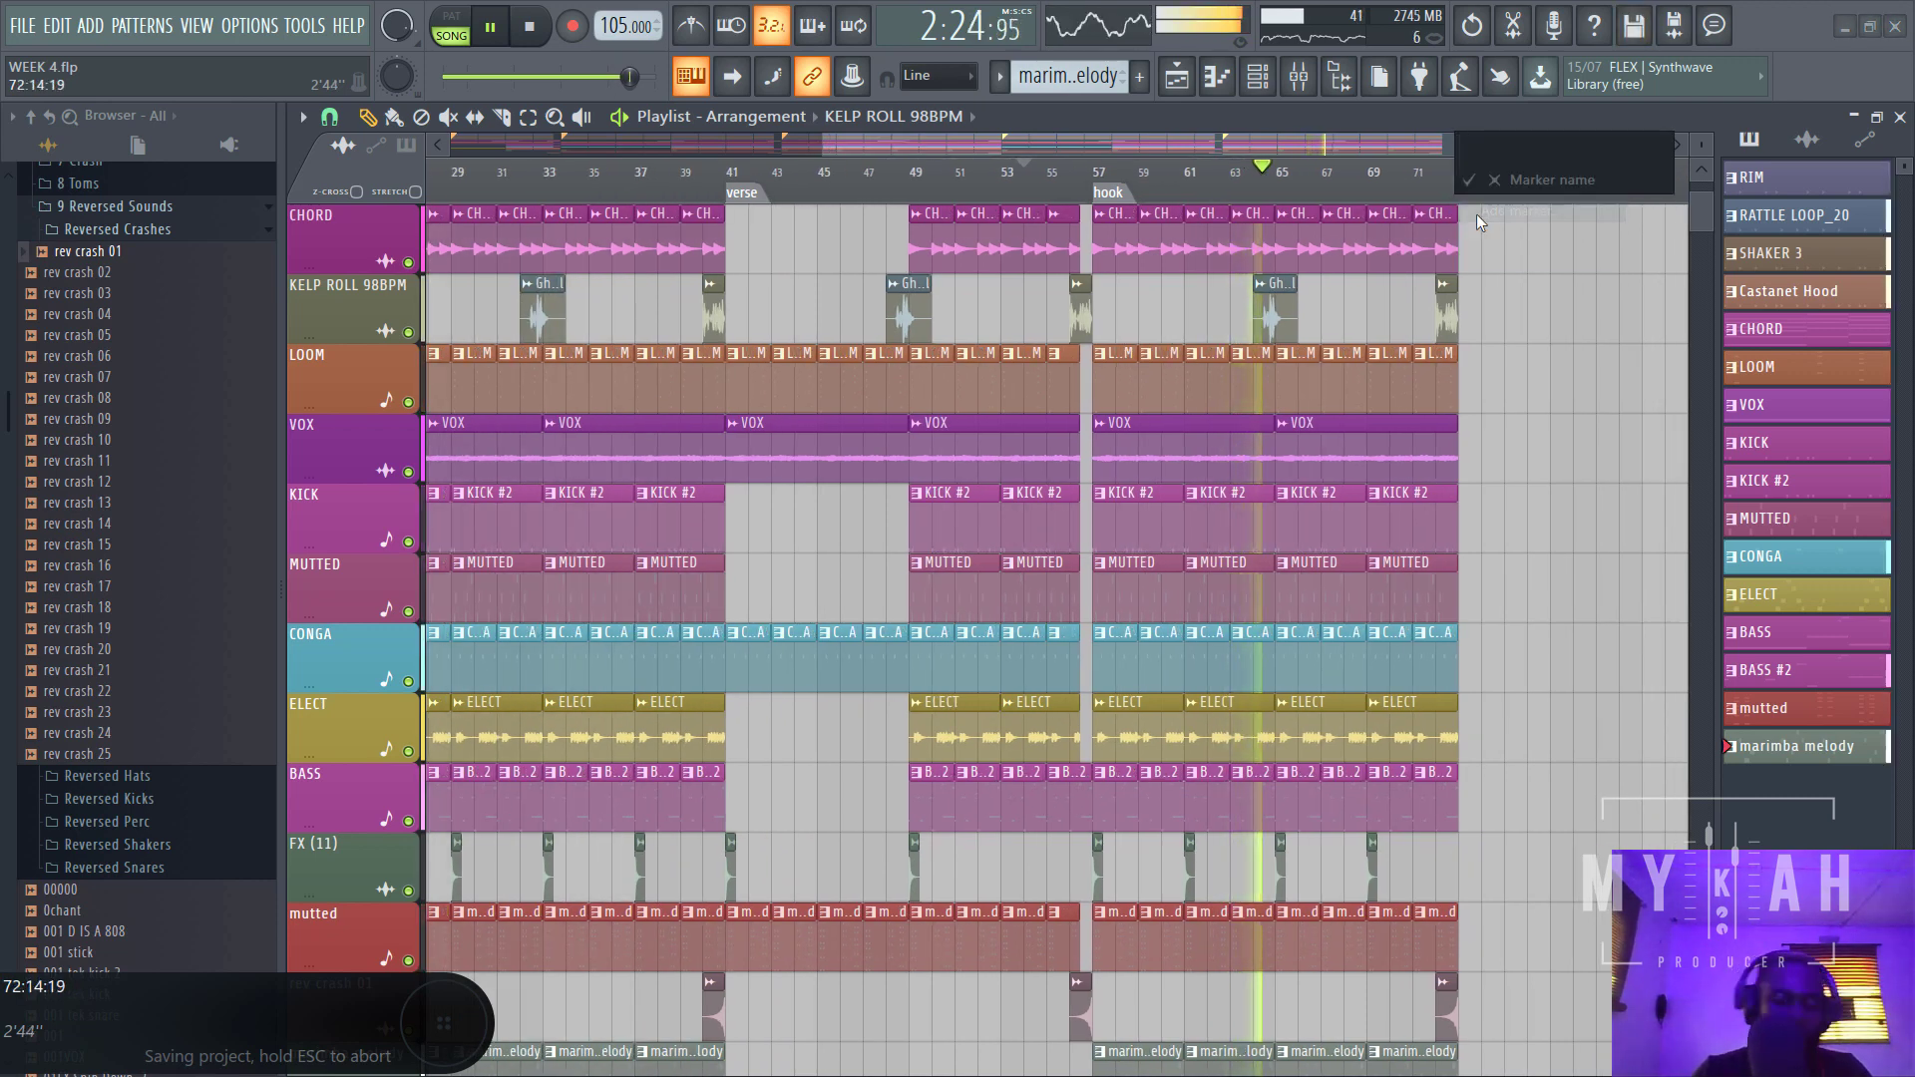
type("out")
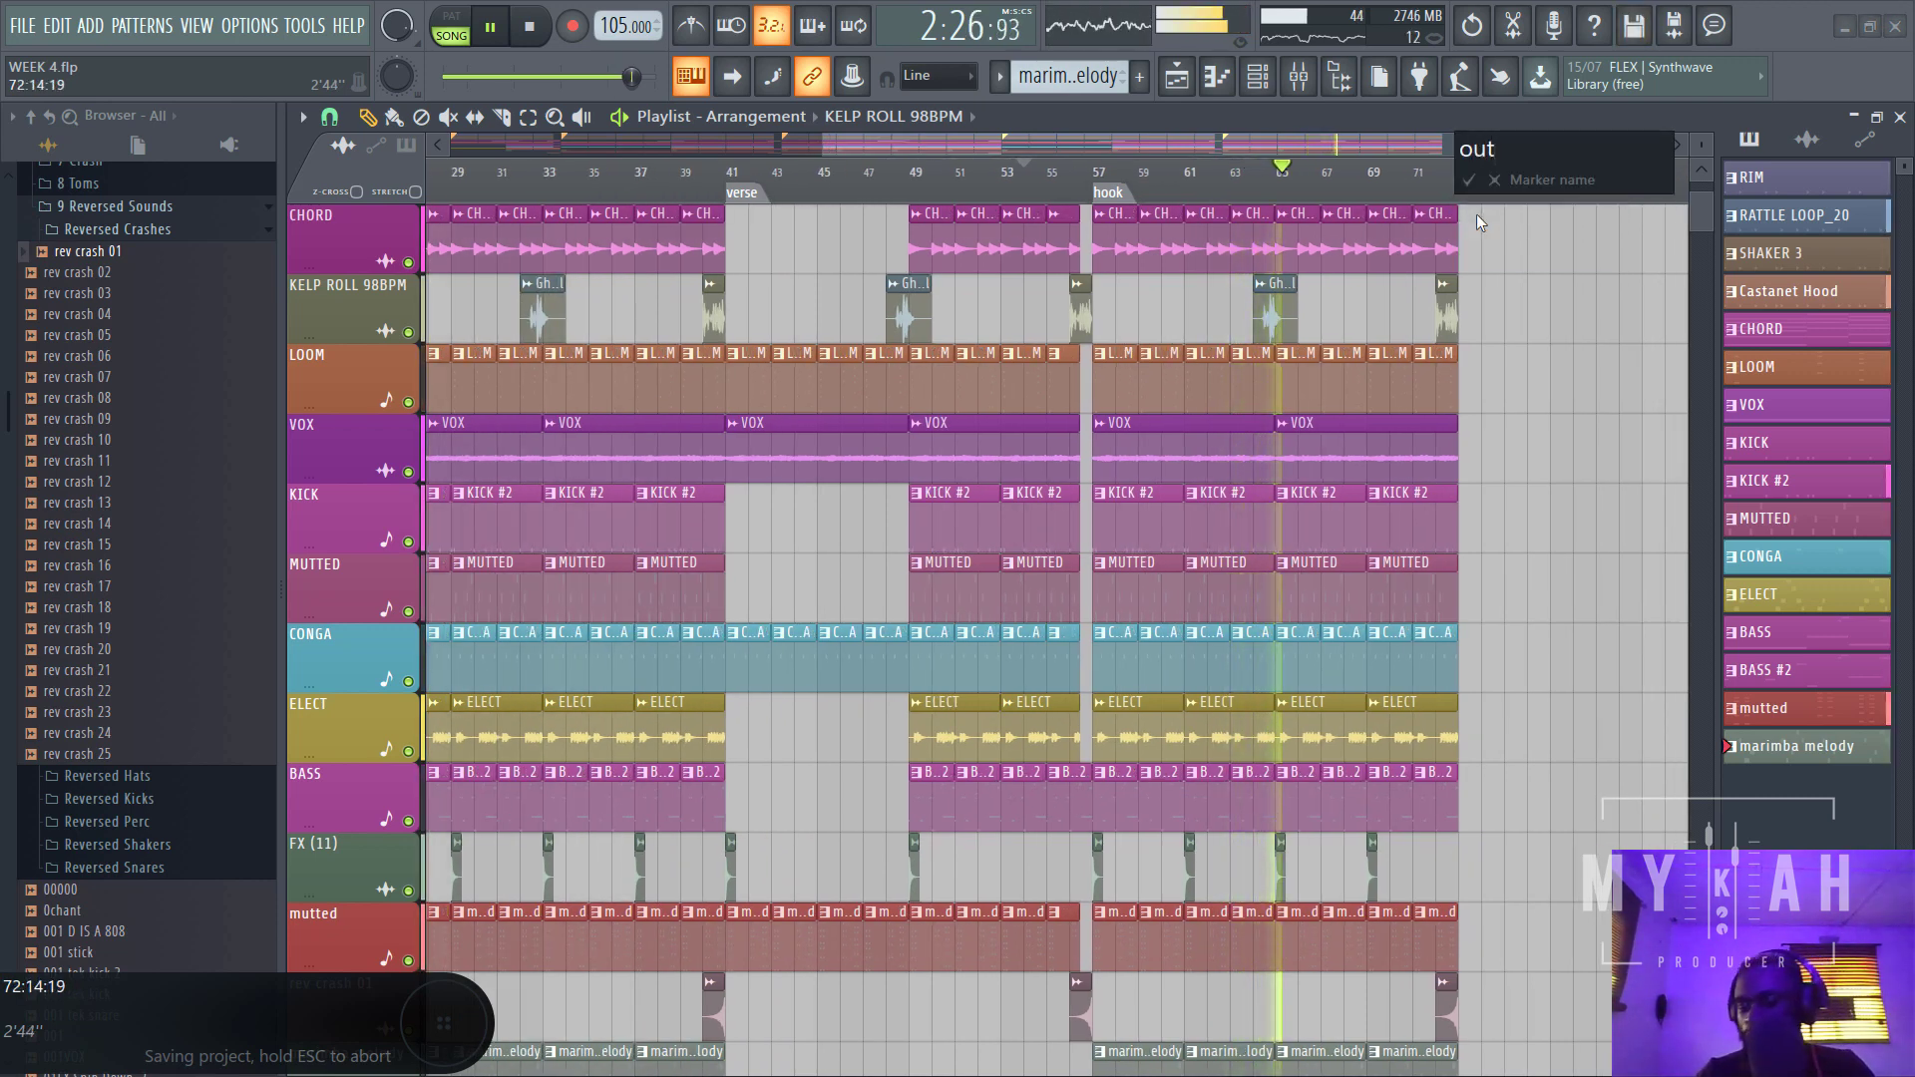
key("Return")
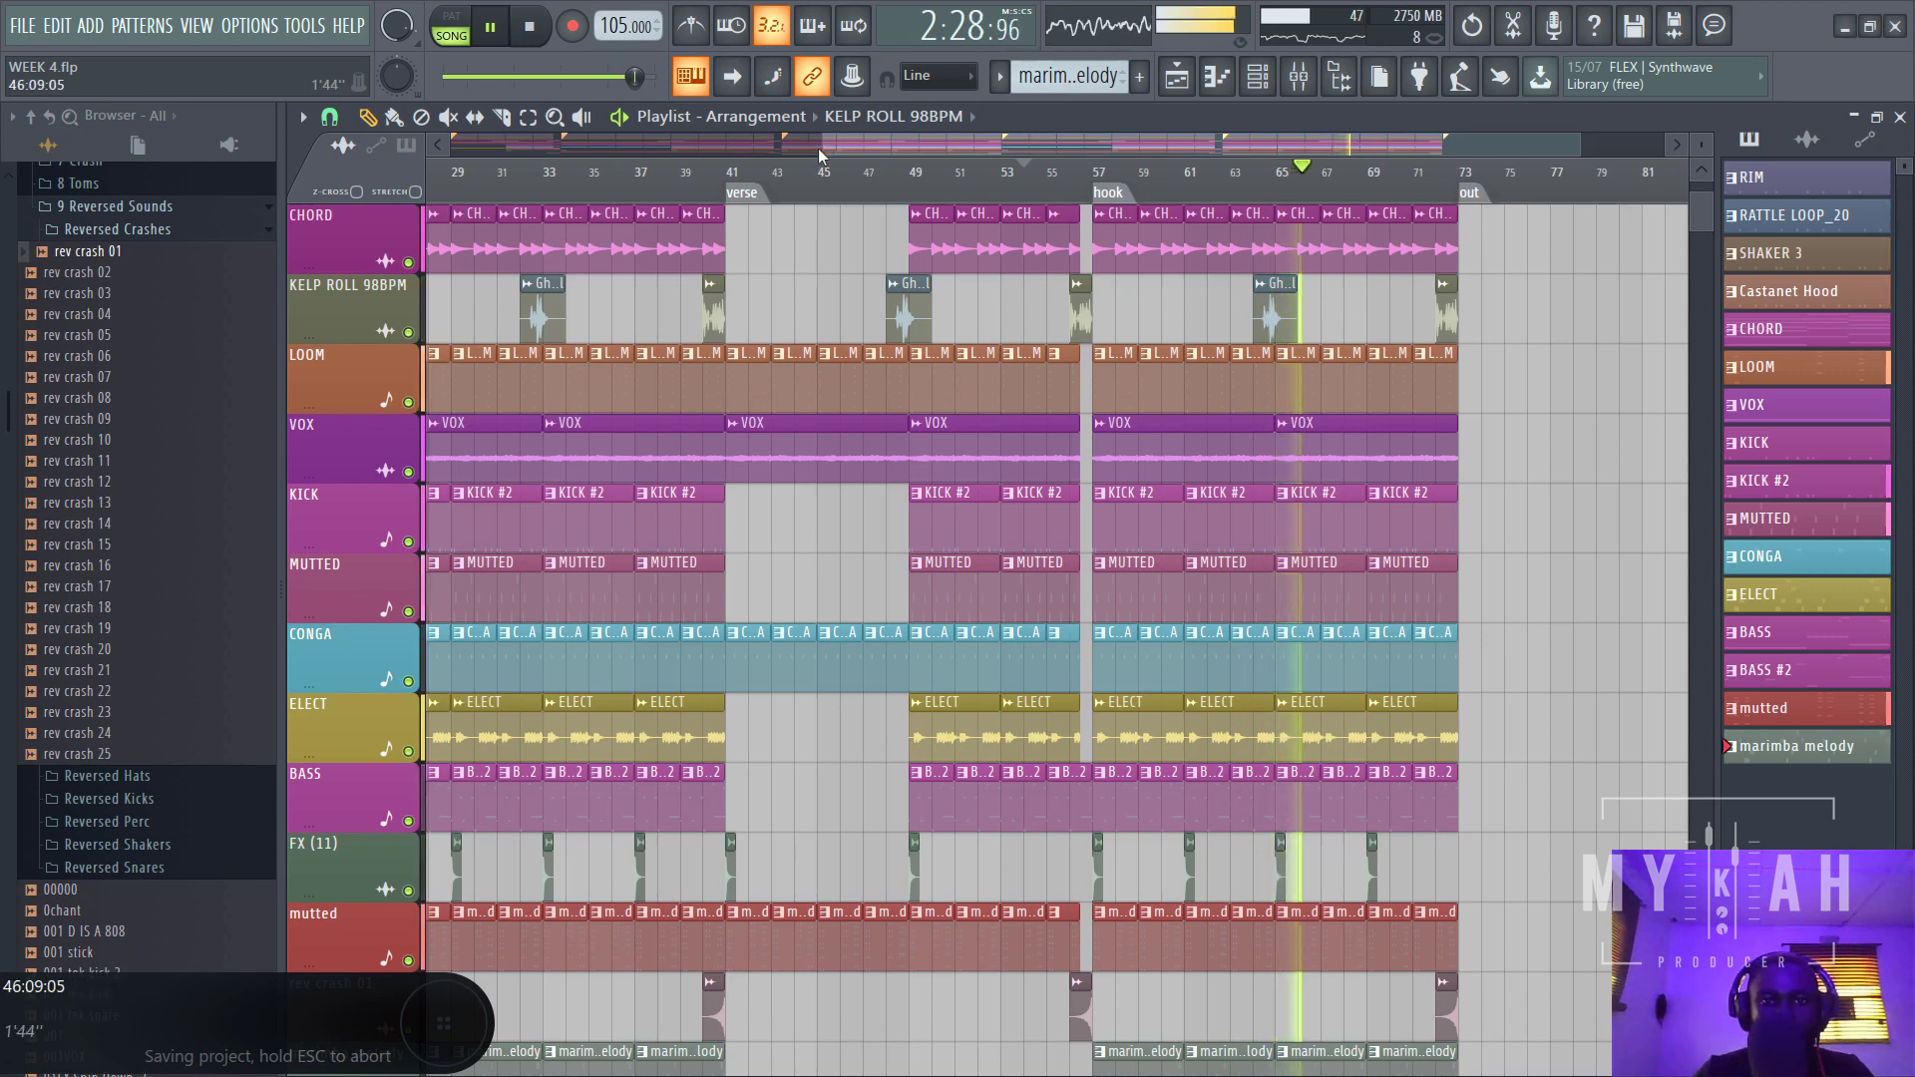
left_click_drag(820, 150, 445, 153)
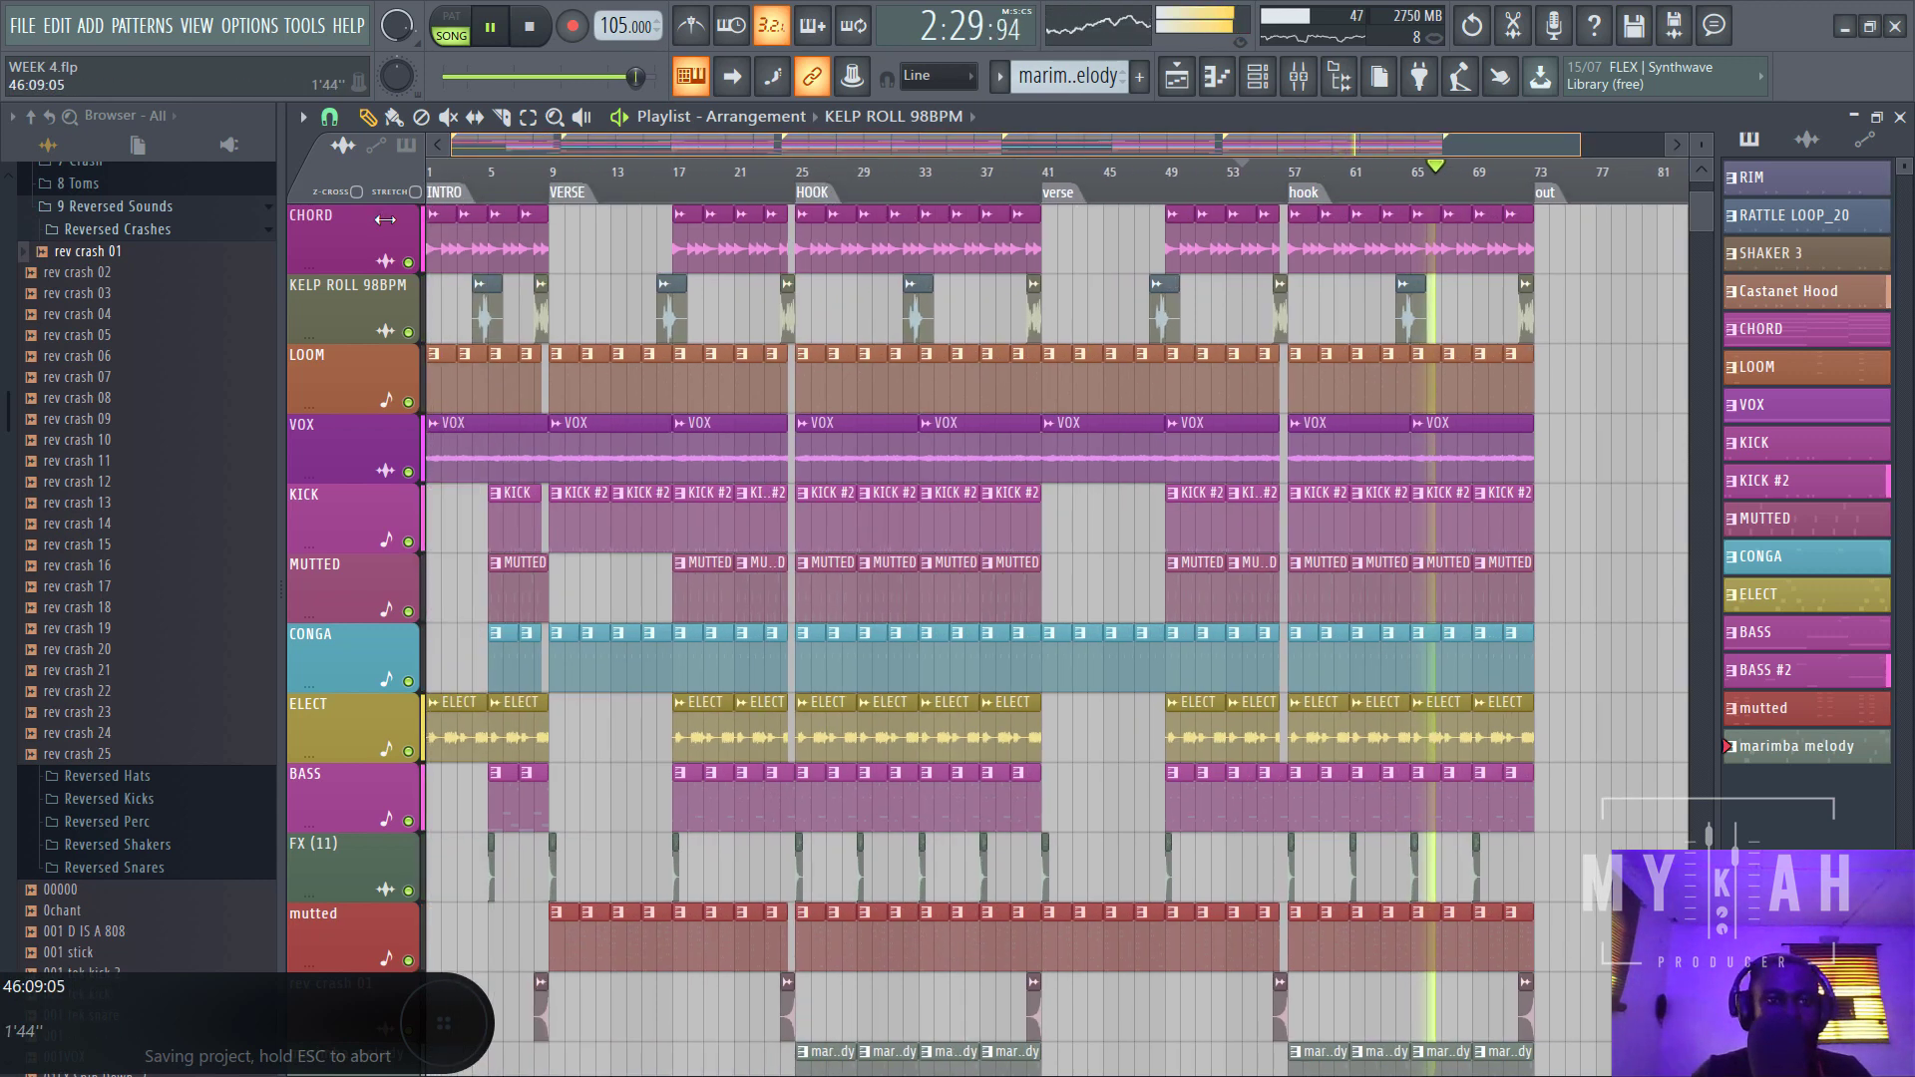
- Copy all the intro clips from bars 1 to 8 to the end of the arrangement, starting at bar 74
key("space")
double_click(435, 191)
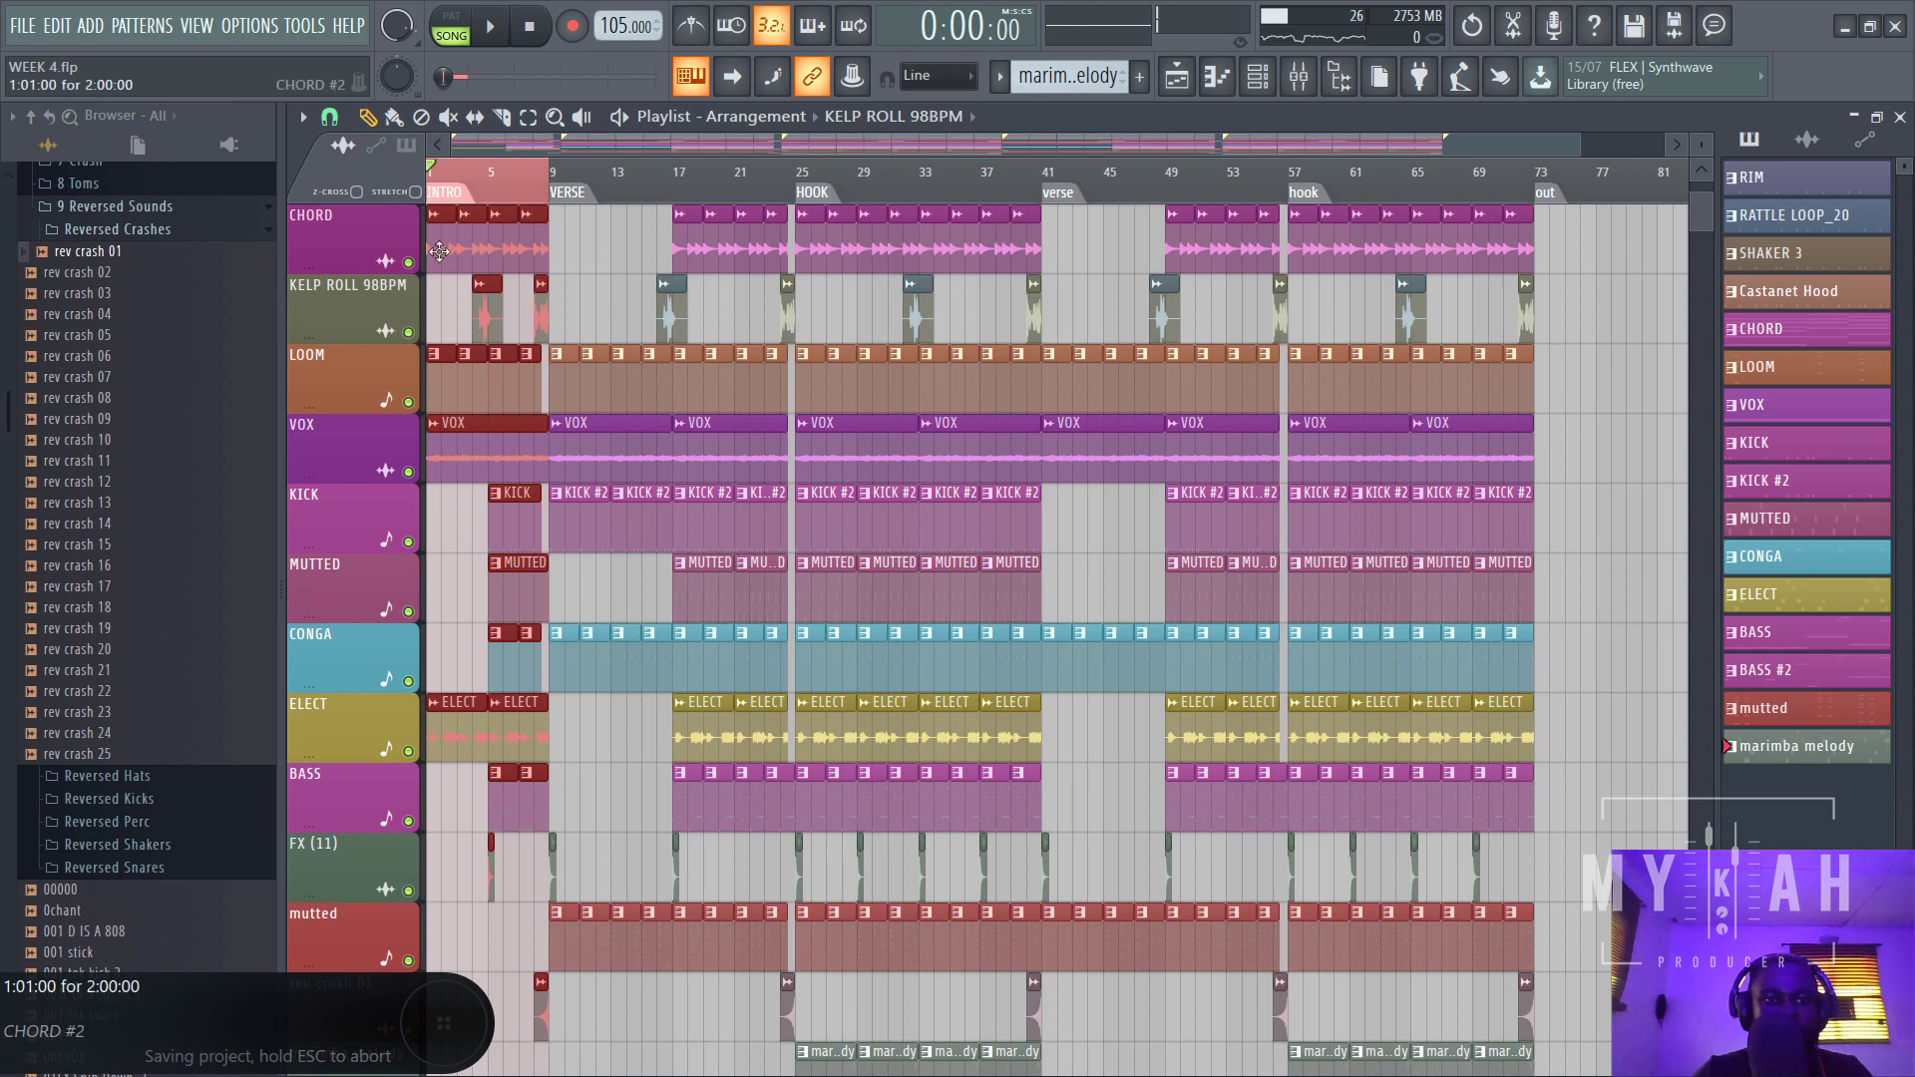
mouse_move(439, 251)
left_mouse_down()
mouse_move(1476, 270)
mouse_move(1455, 273)
left_mouse_up()
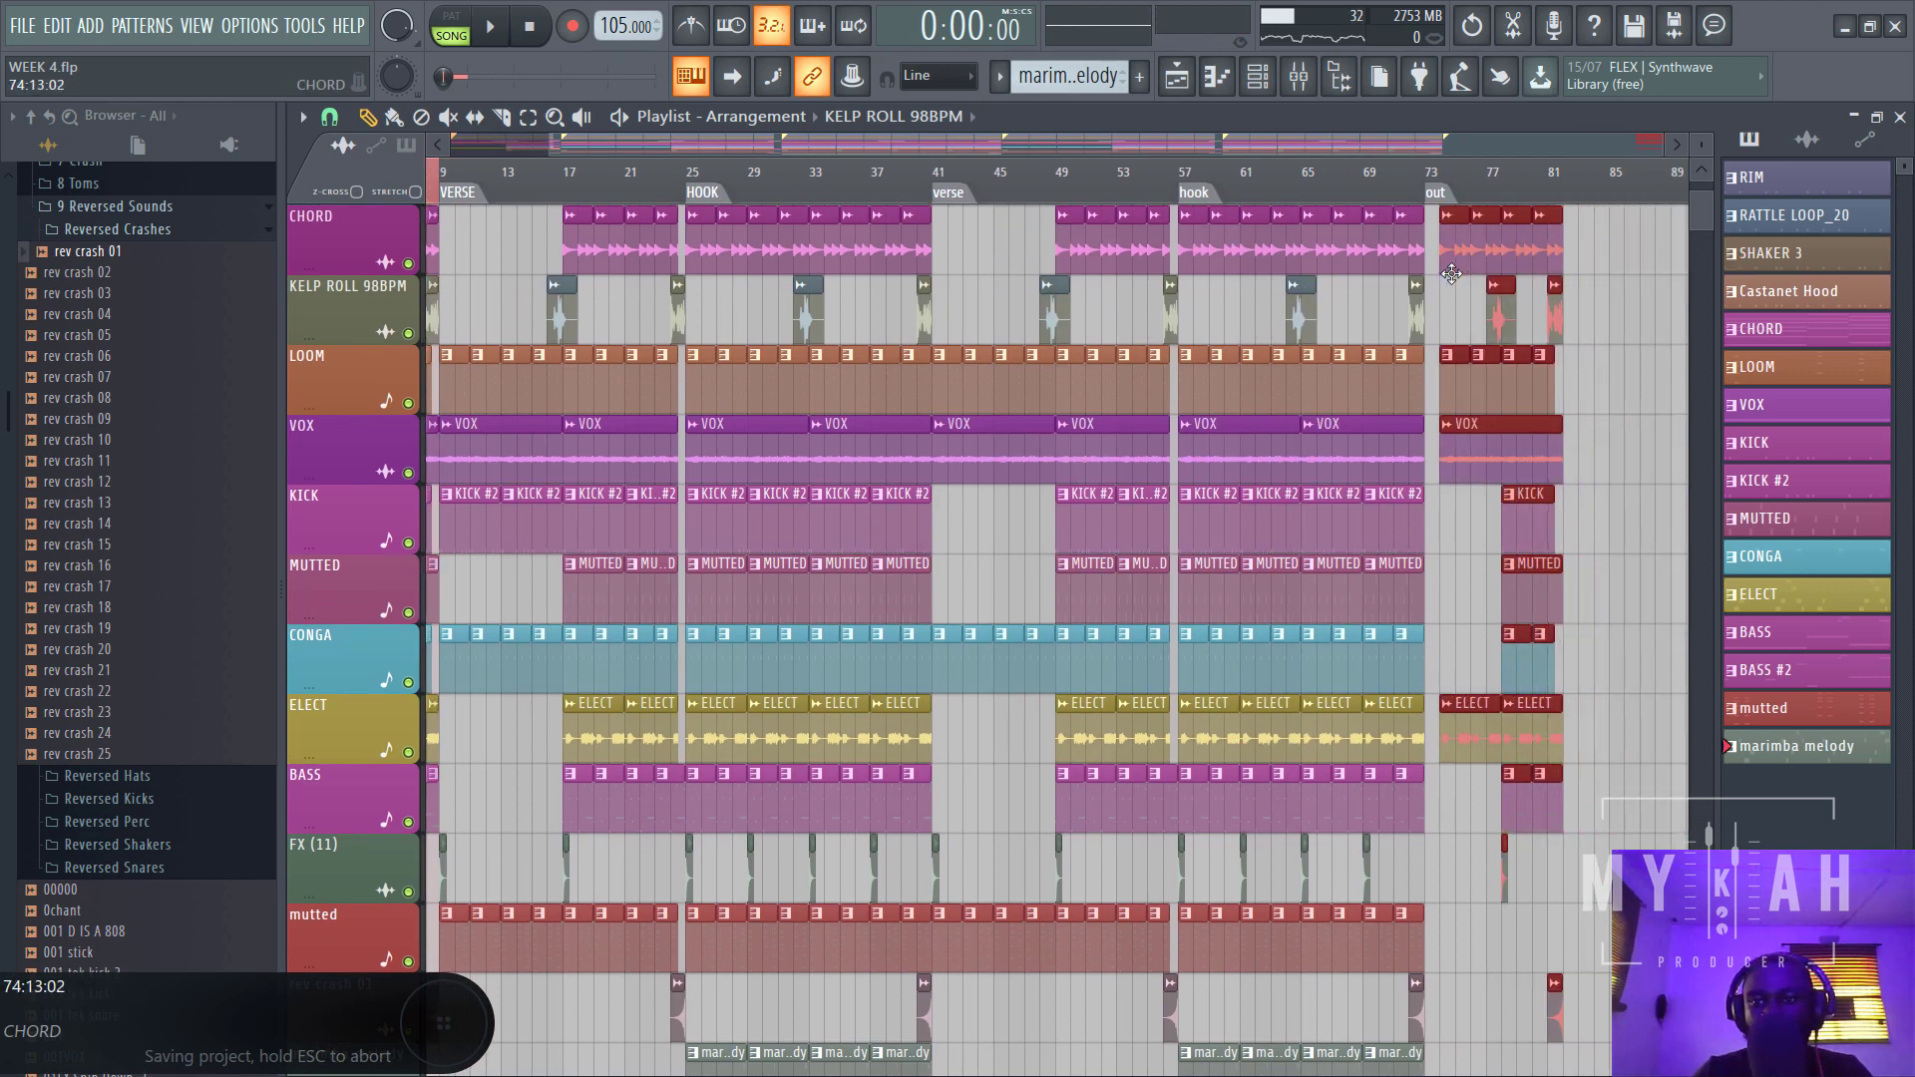
- Play the end of the last hook and shift the copied outro clips to start at the out marker on bar 73
left_click(1401, 179)
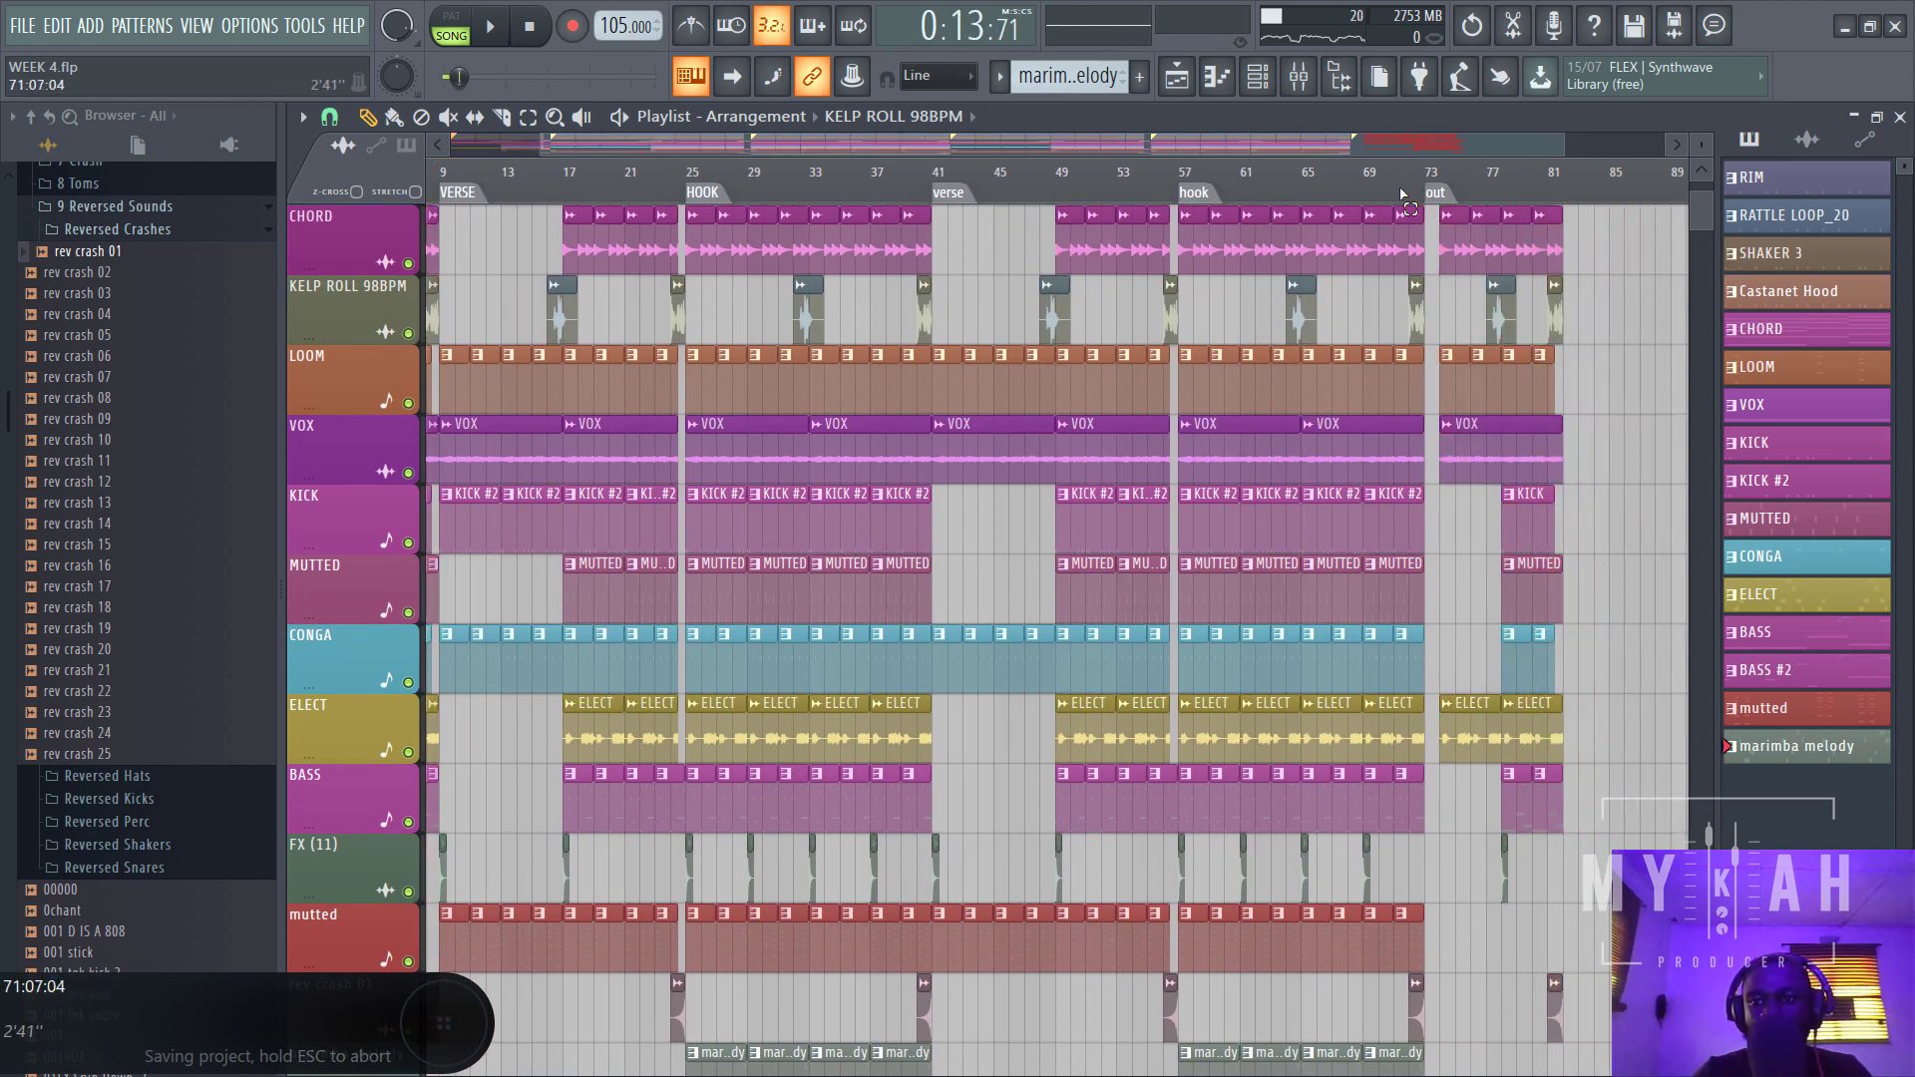
key("space")
left_click_drag(1451, 152, 1504, 175)
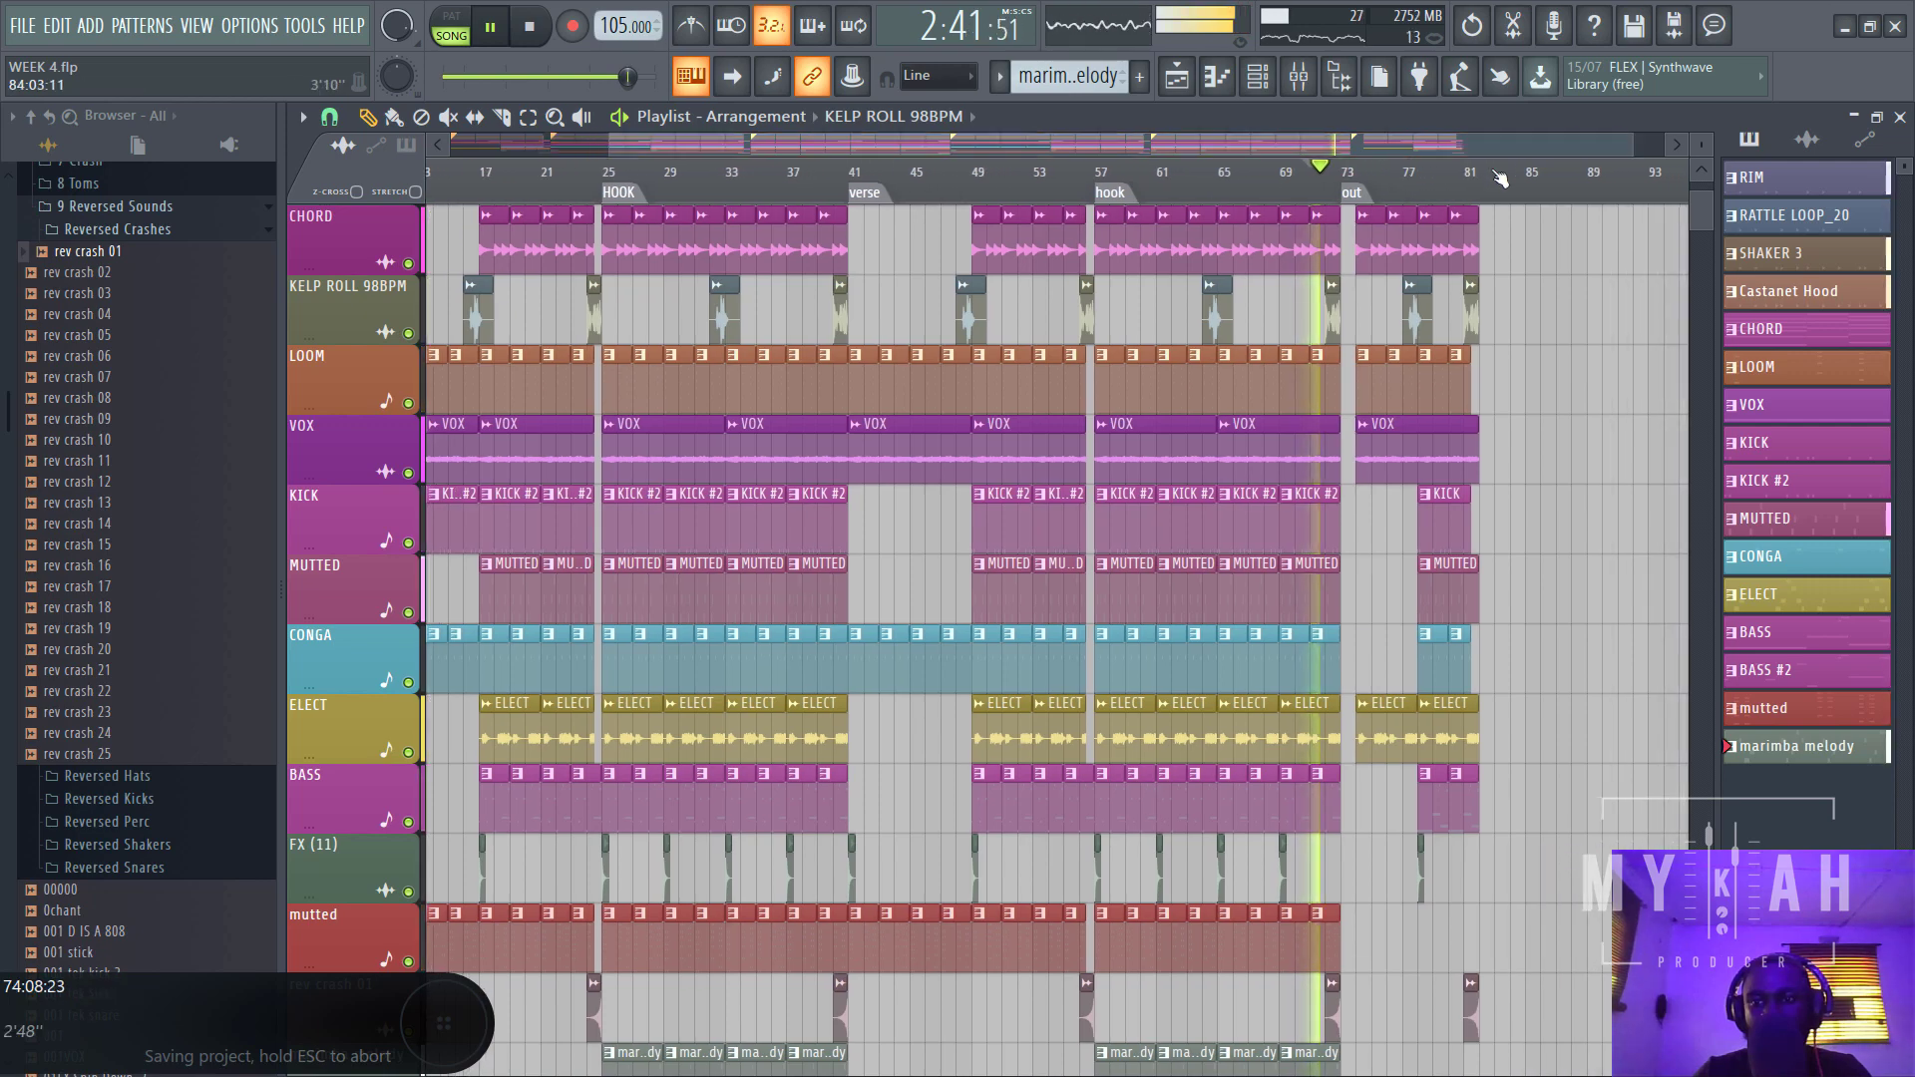
scroll(1500, 178, "up", 4)
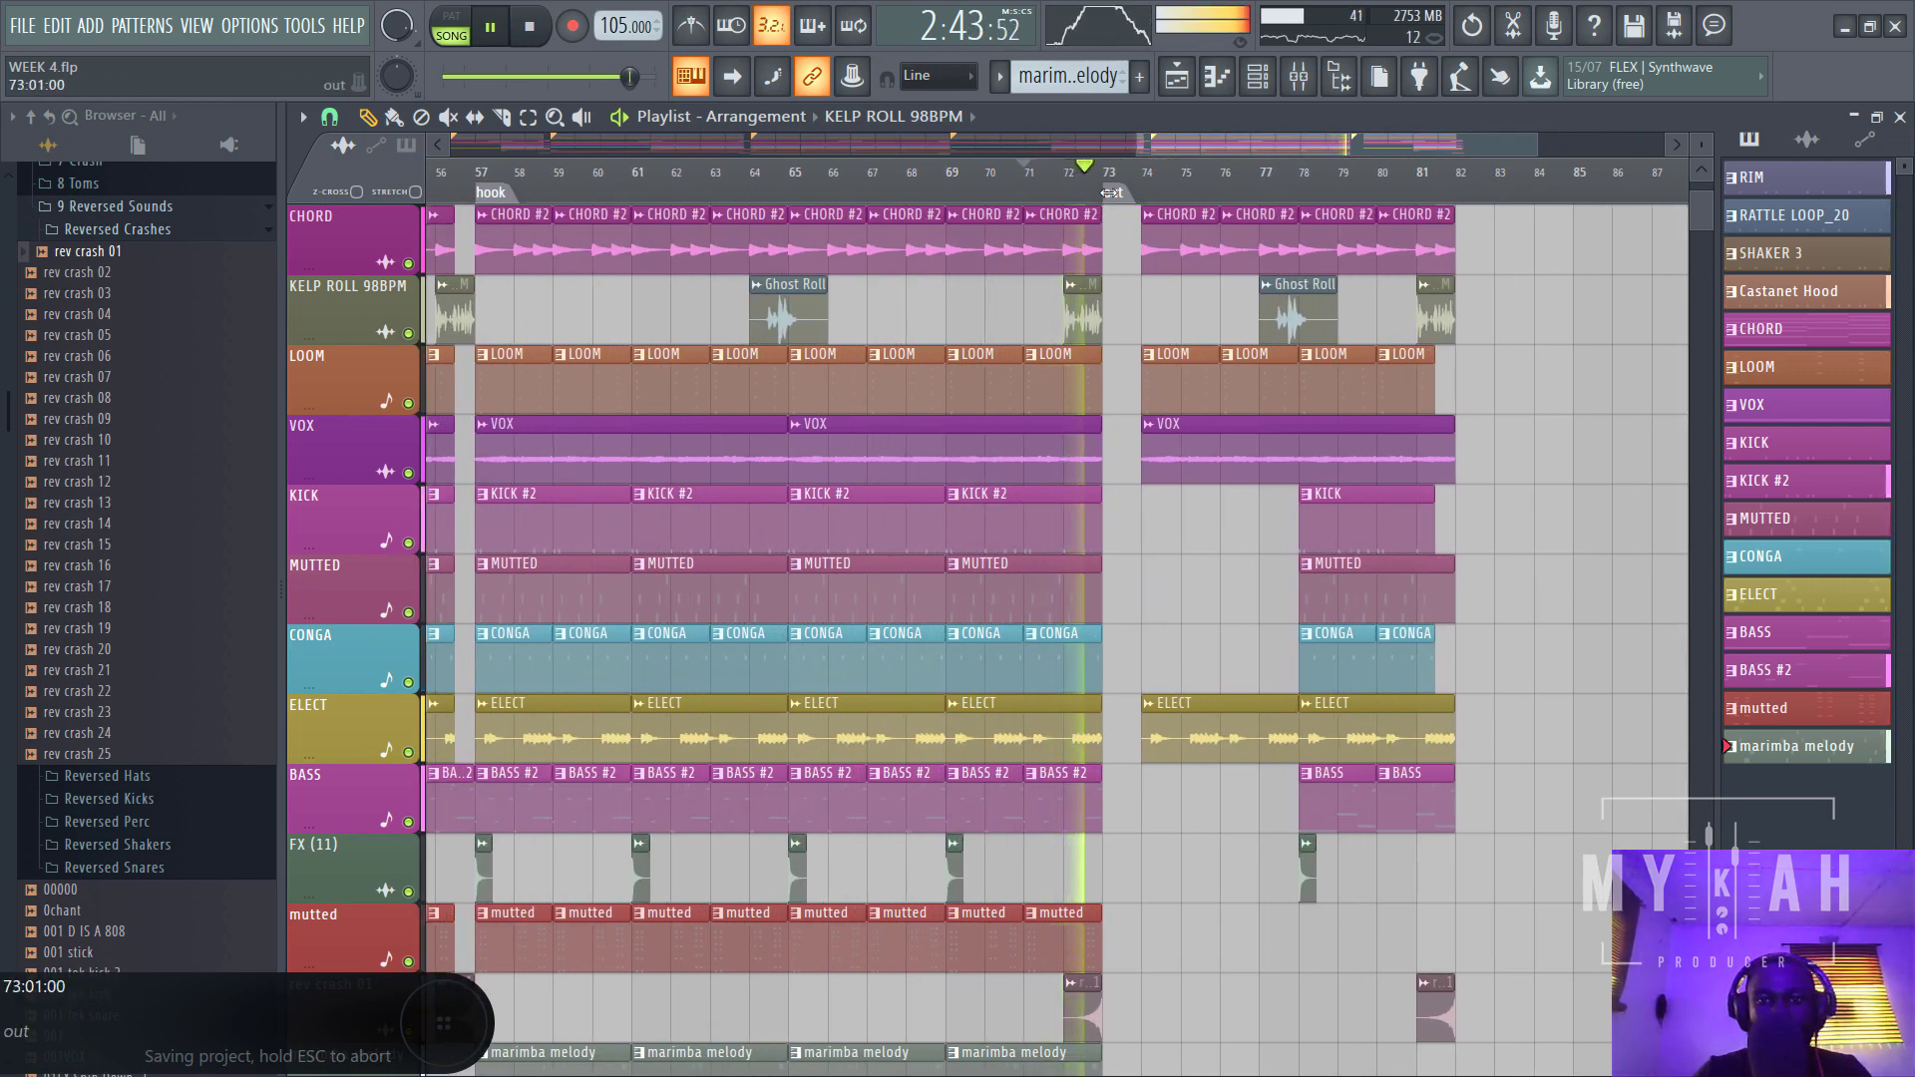
double_click(1111, 194)
left_click_drag(1155, 213, 1115, 212)
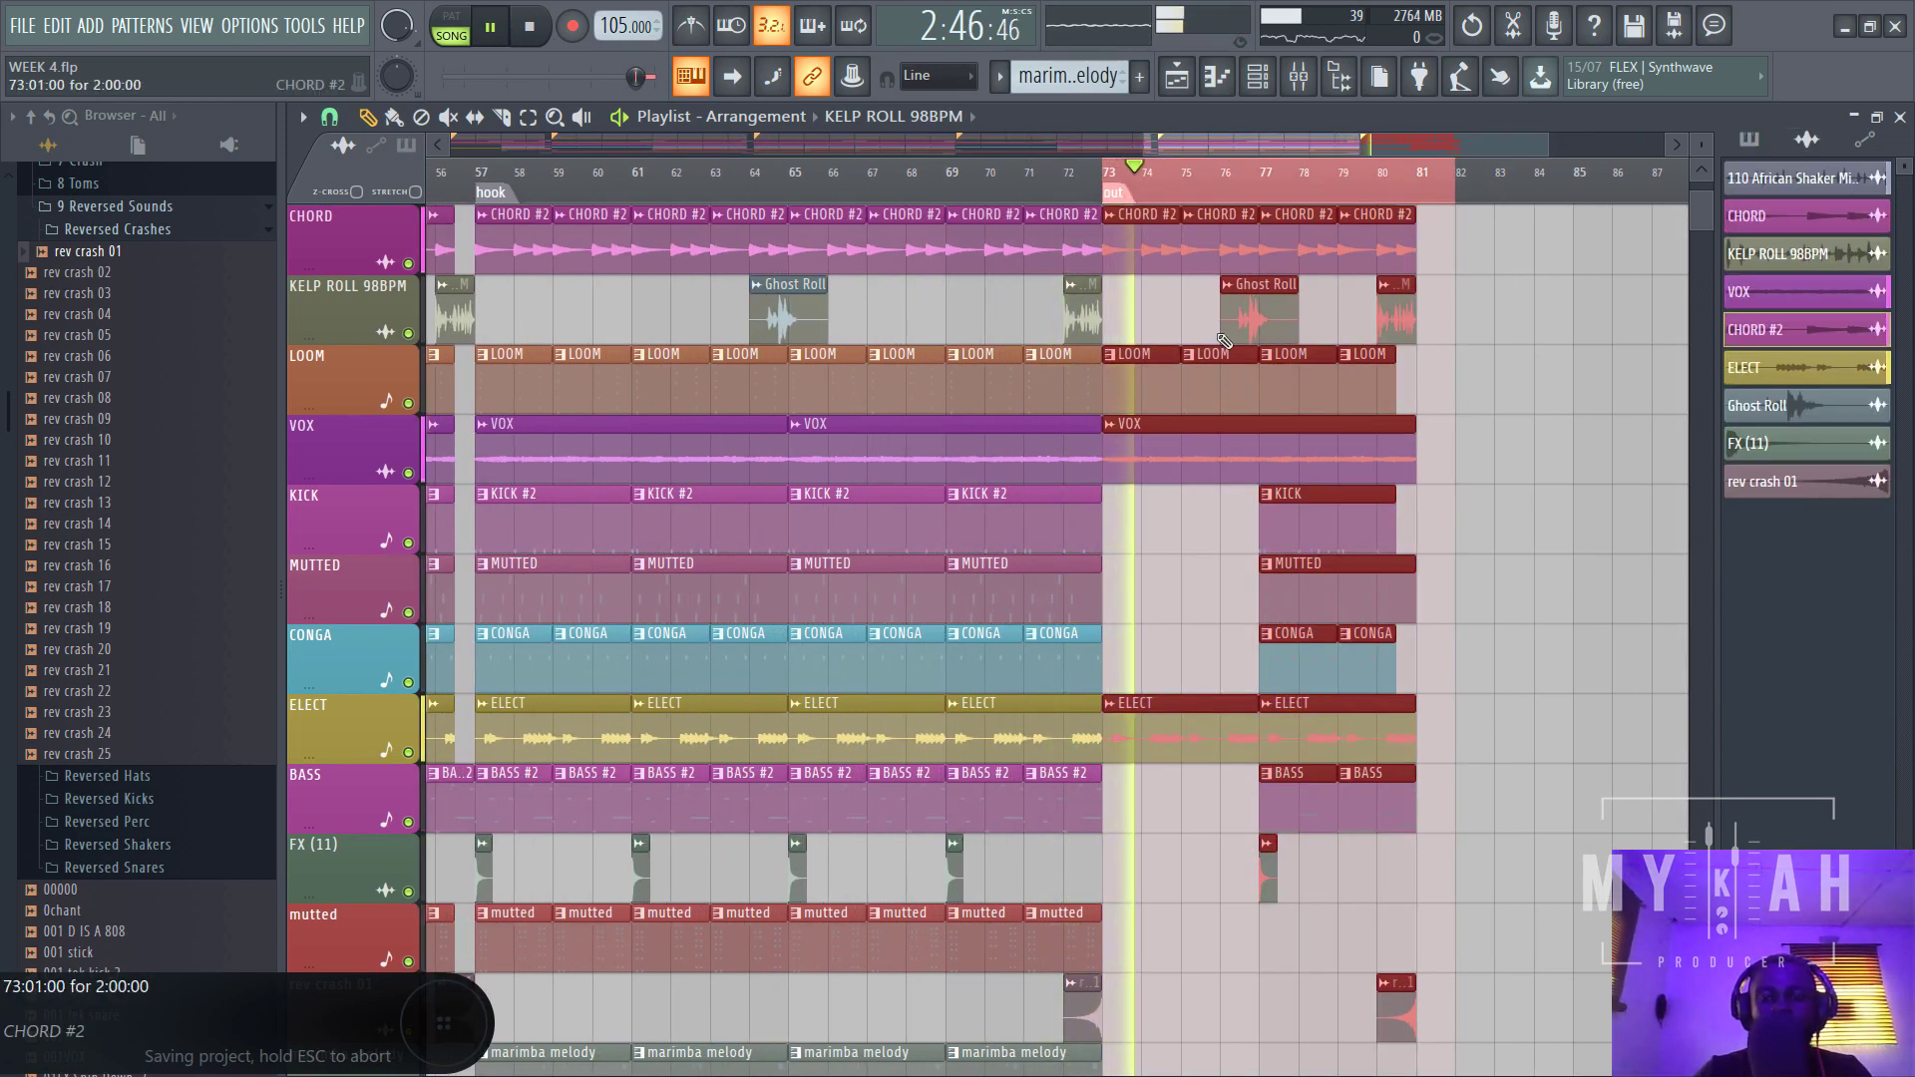
left_click(1514, 430, "ctrl")
- Play the whole arrangement from bar 1 and review all of its tracks
left_click_drag(1146, 149, 454, 148)
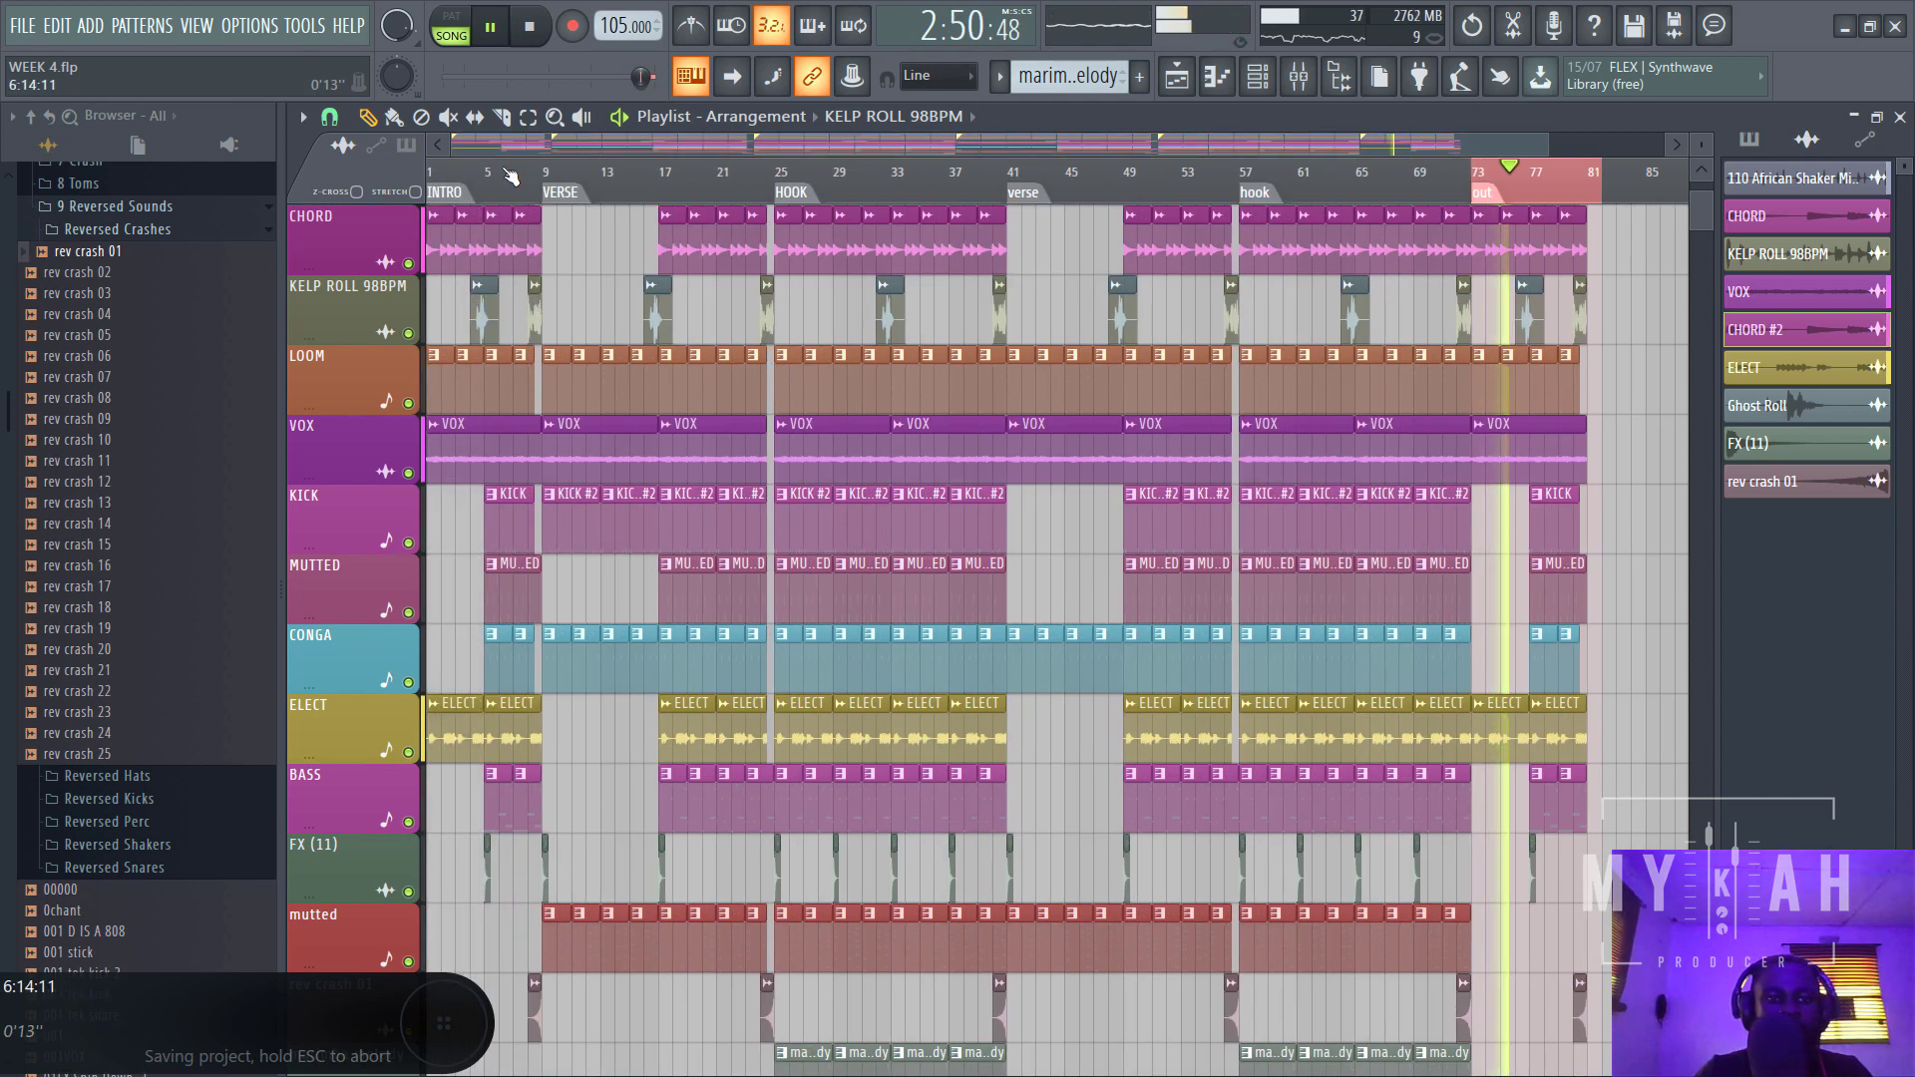
left_click(429, 174)
left_click(435, 180)
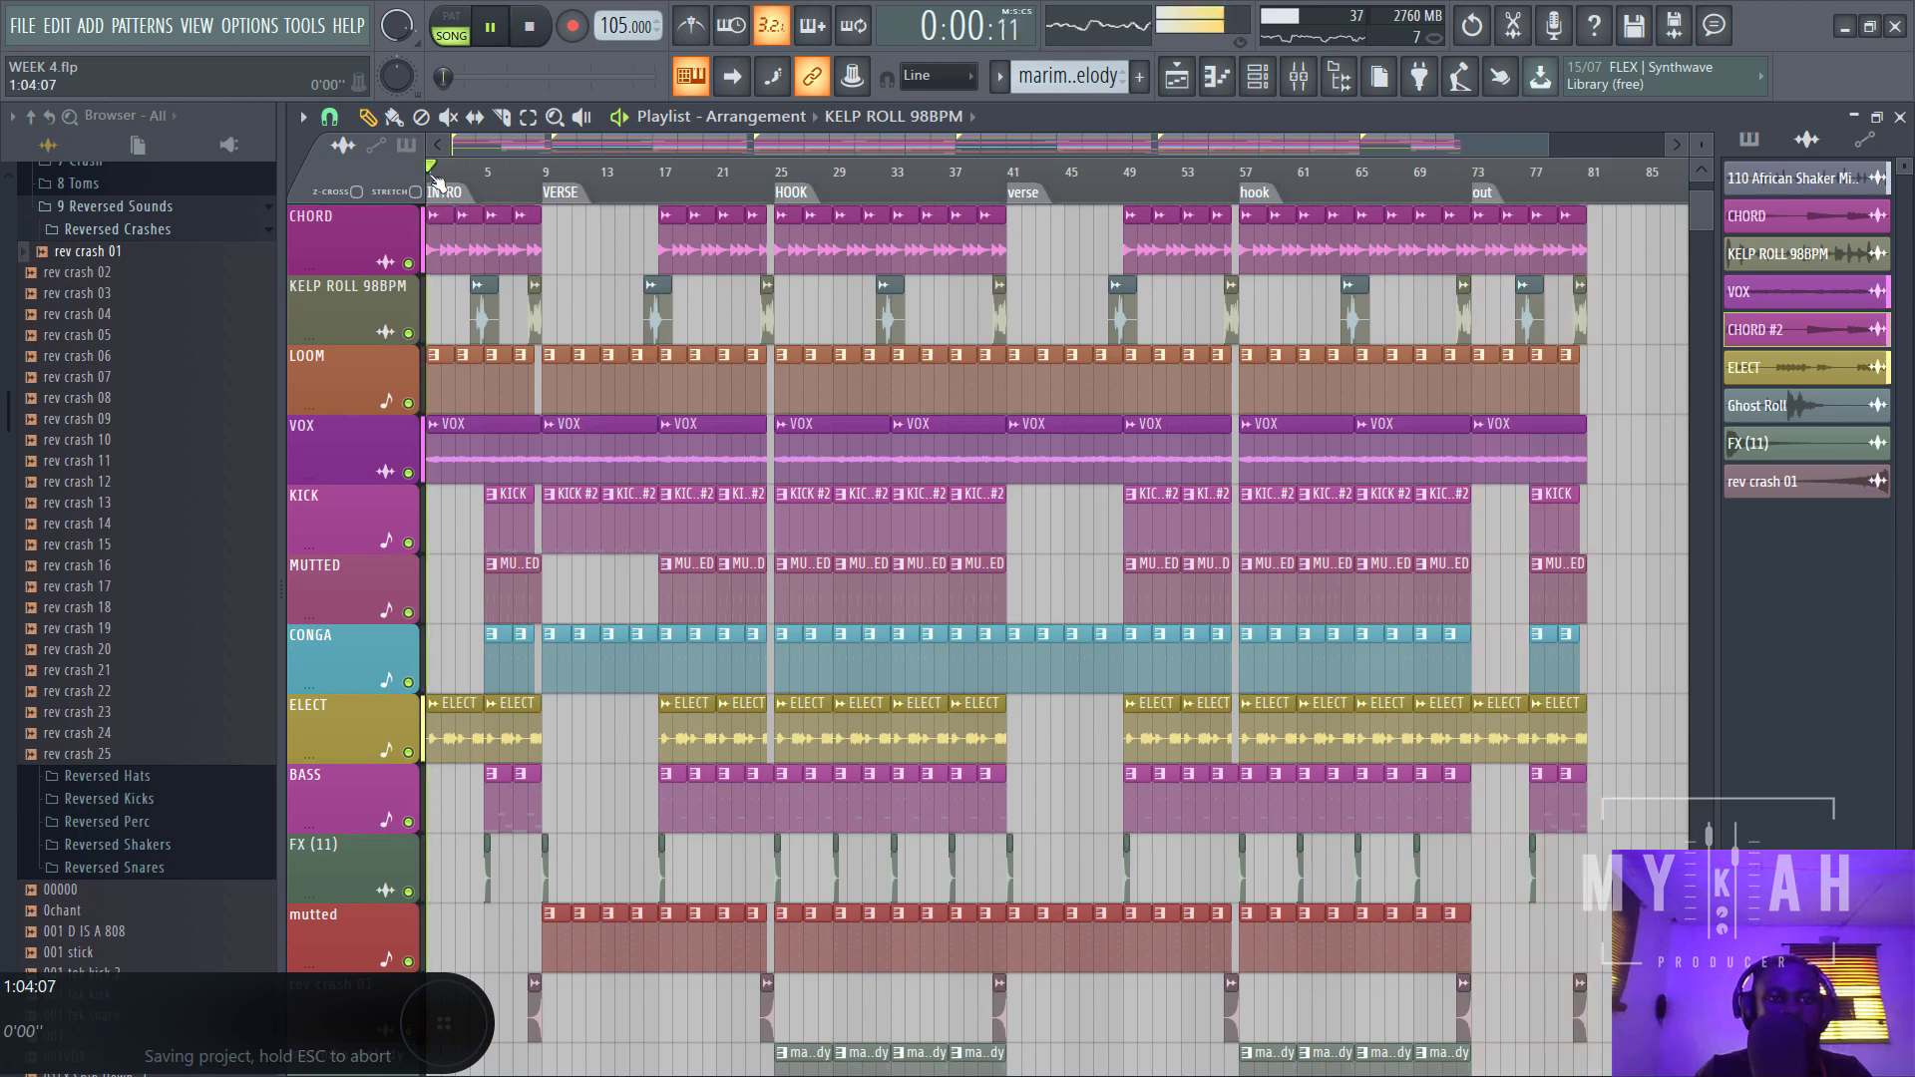
left_click_drag(1698, 202, 1702, 115)
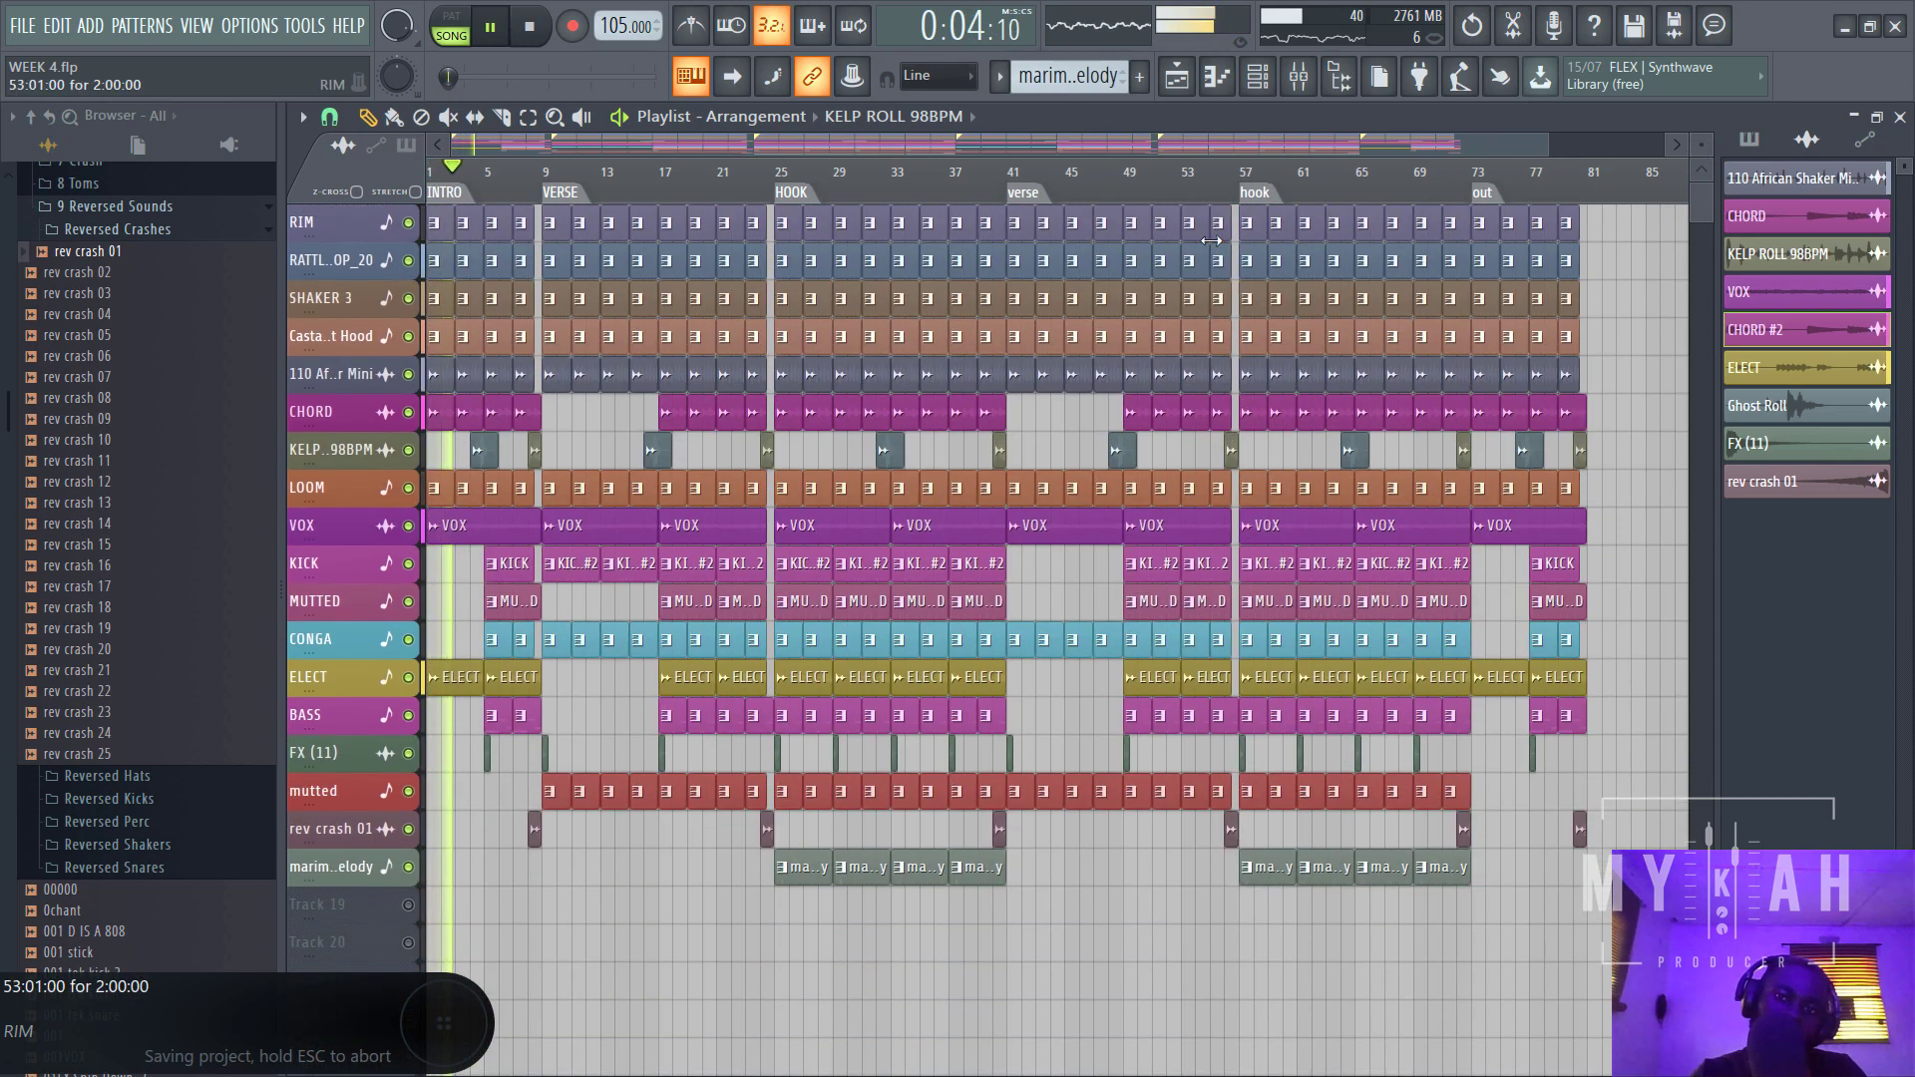
- Filter the channel rack to show the Unsorted channels
left_click(1259, 78)
left_click(766, 201)
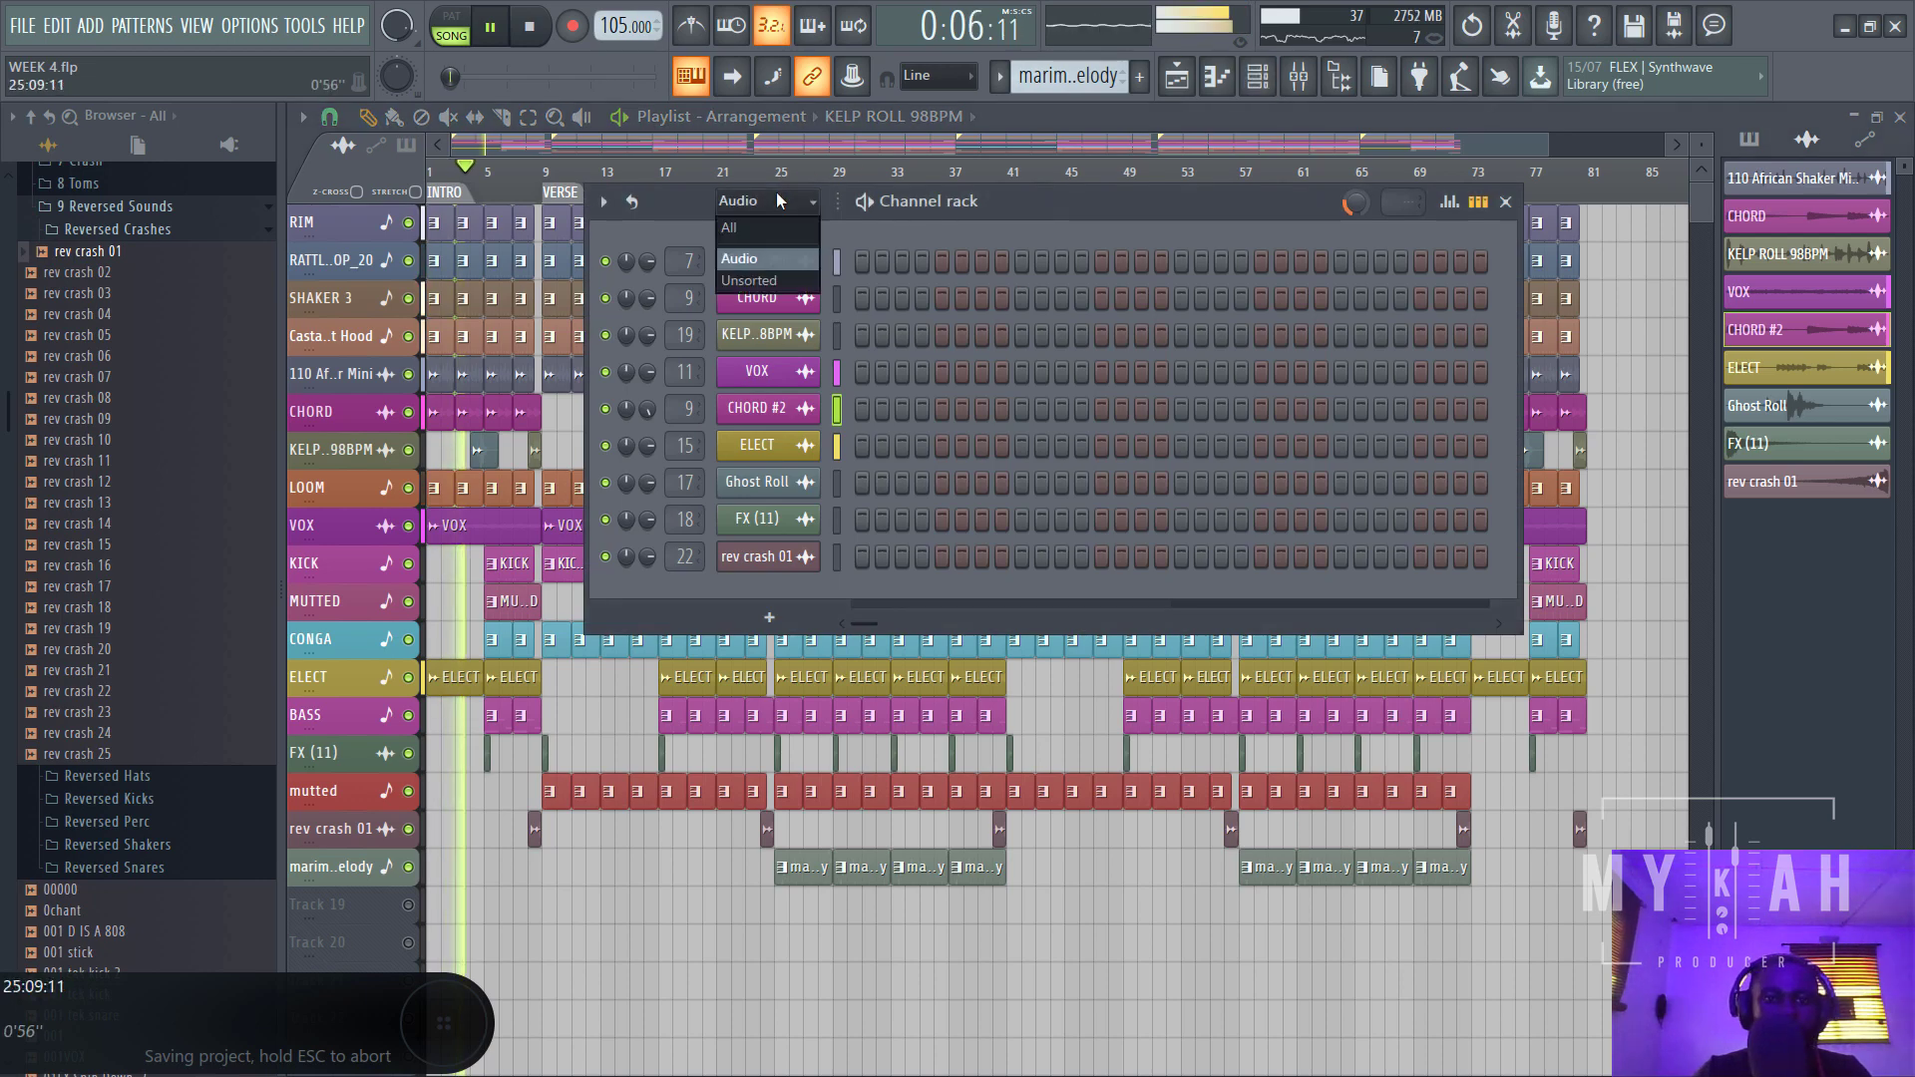
left_click(766, 282)
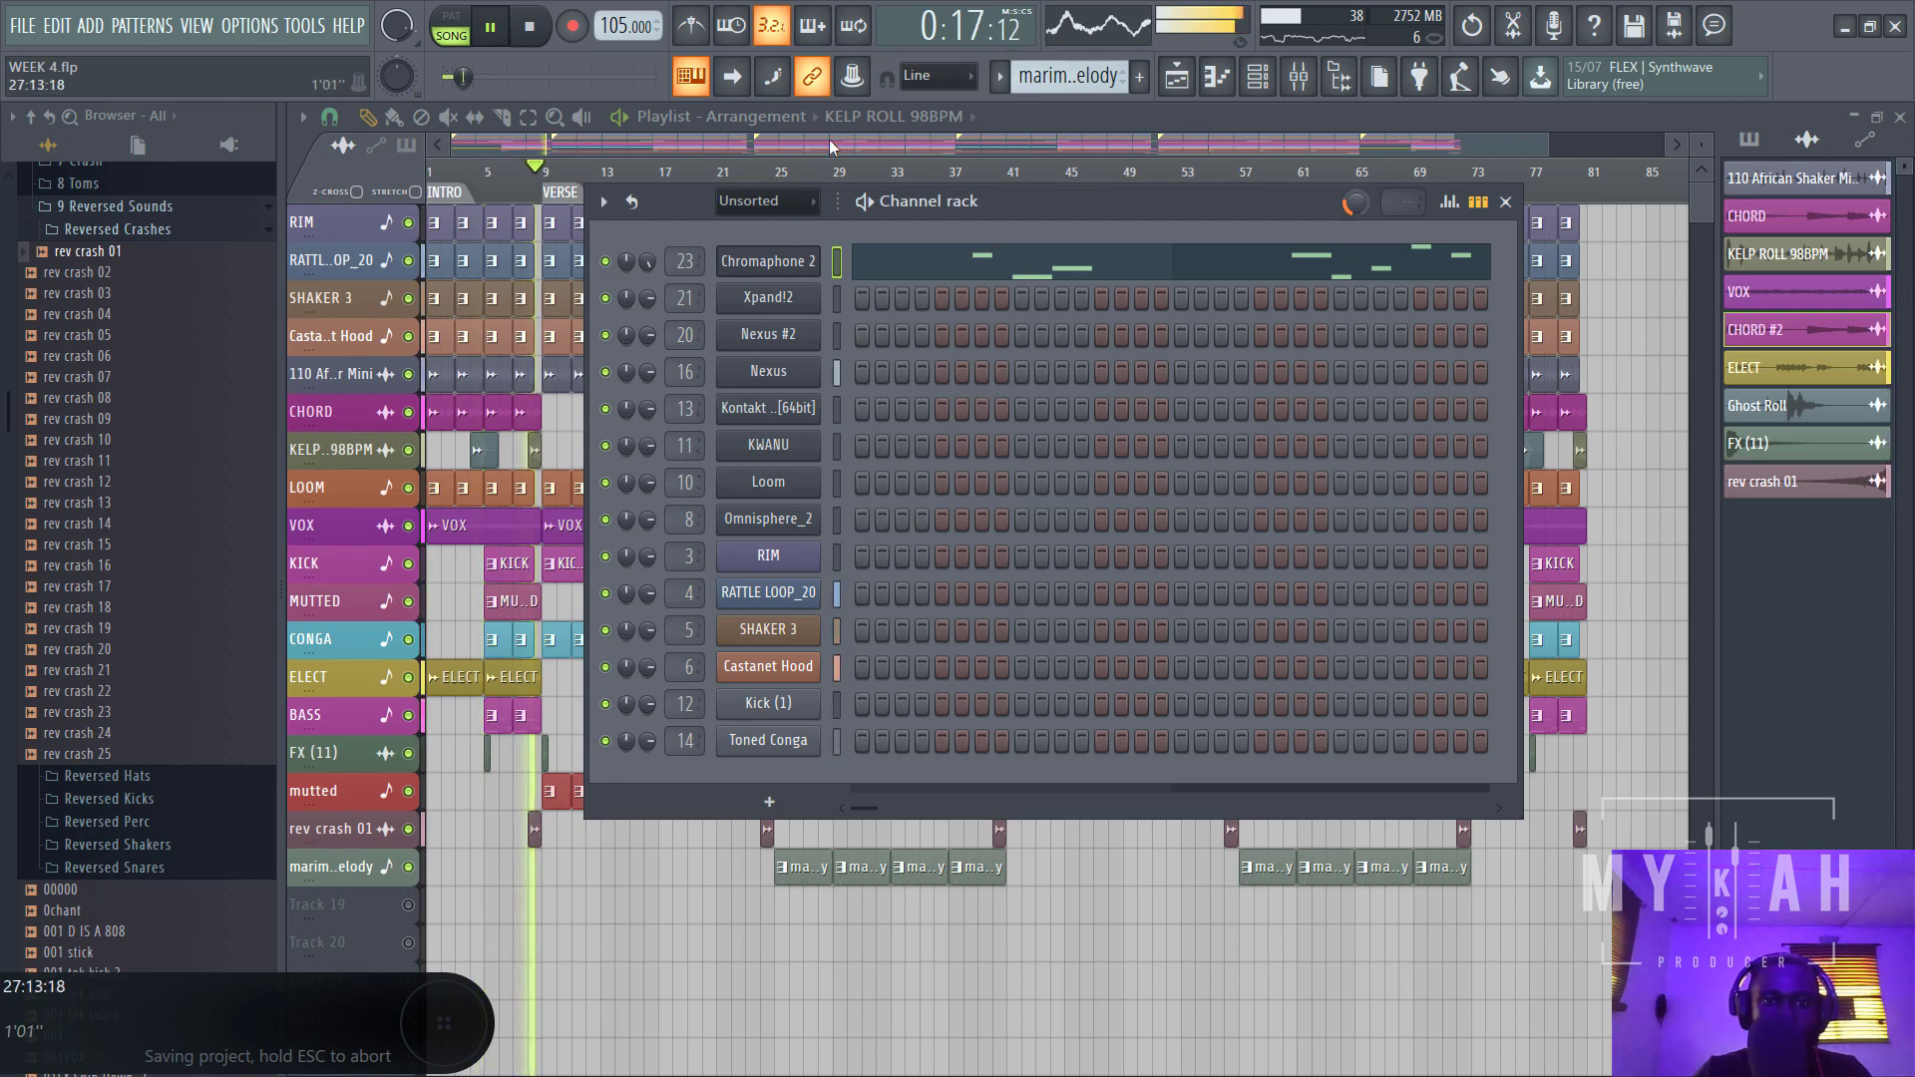
key("F6")
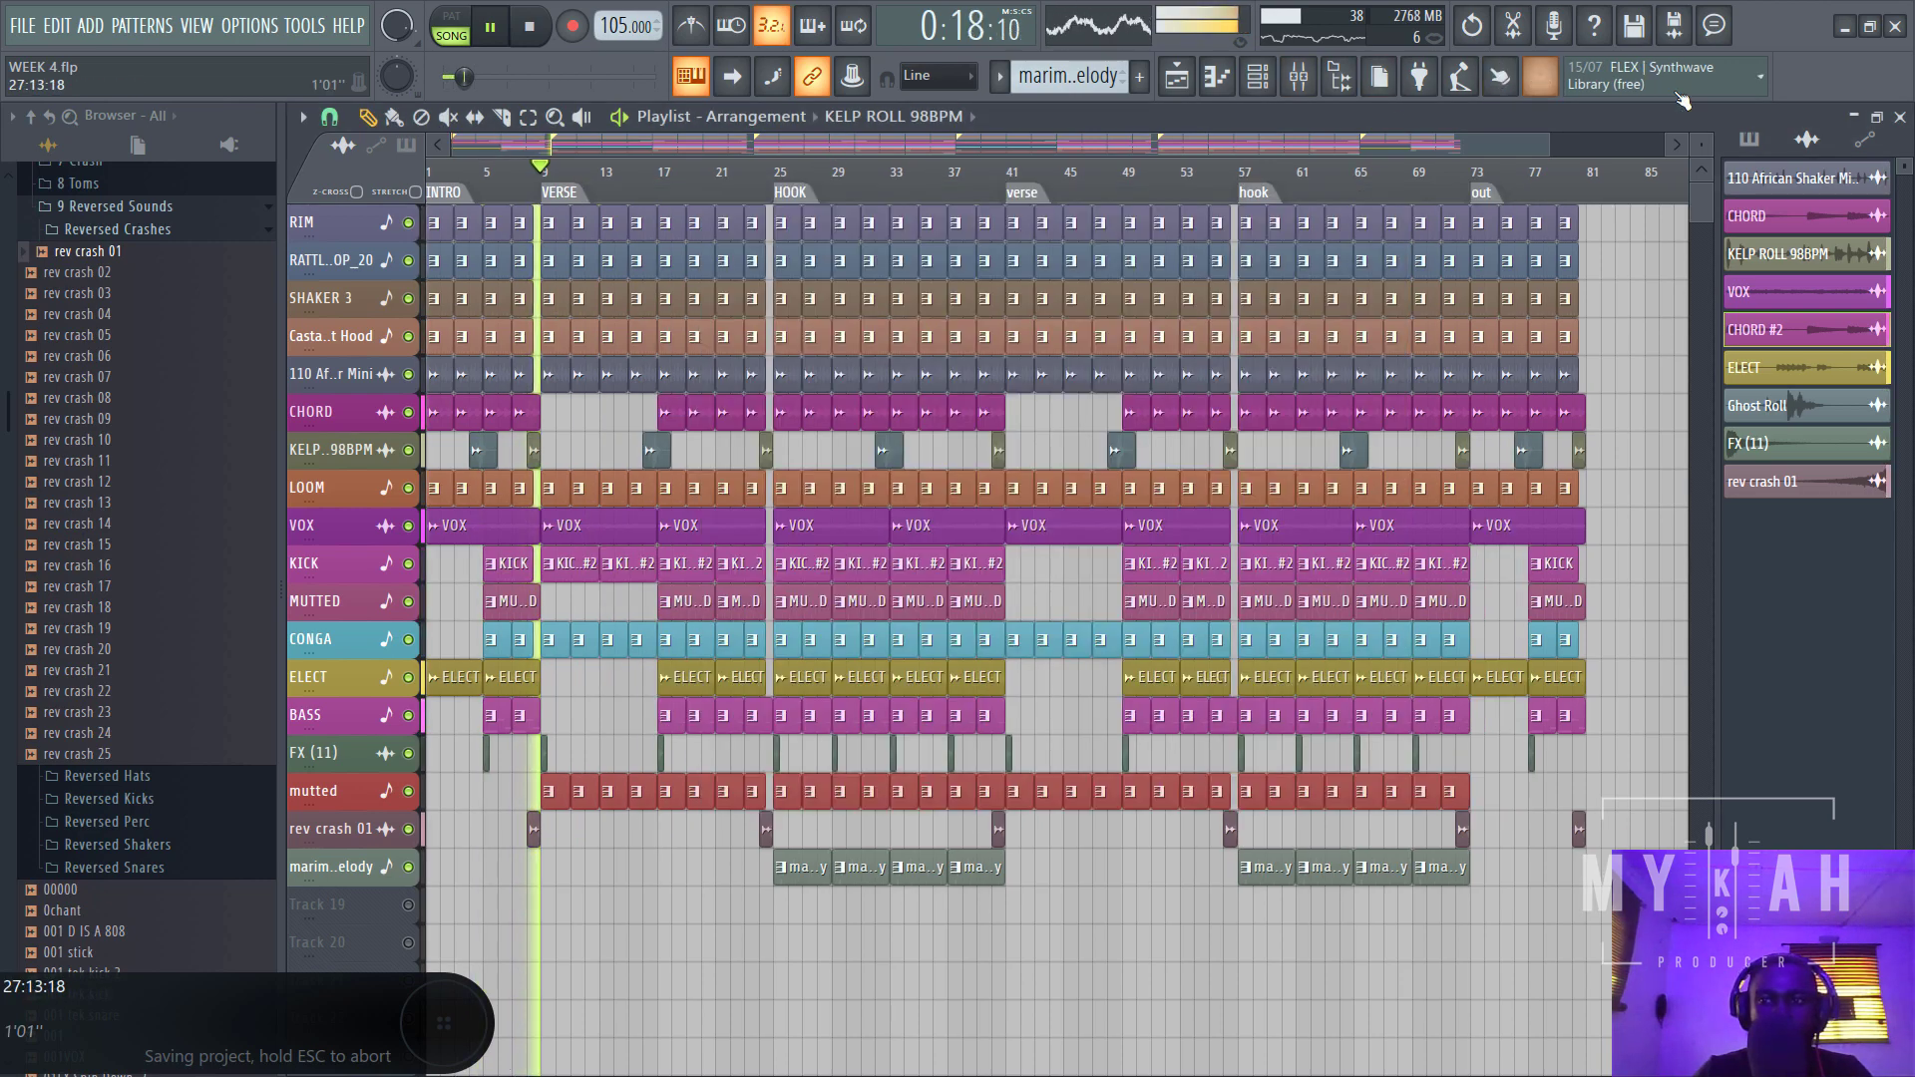
scroll(1115, 489, "up", 3)
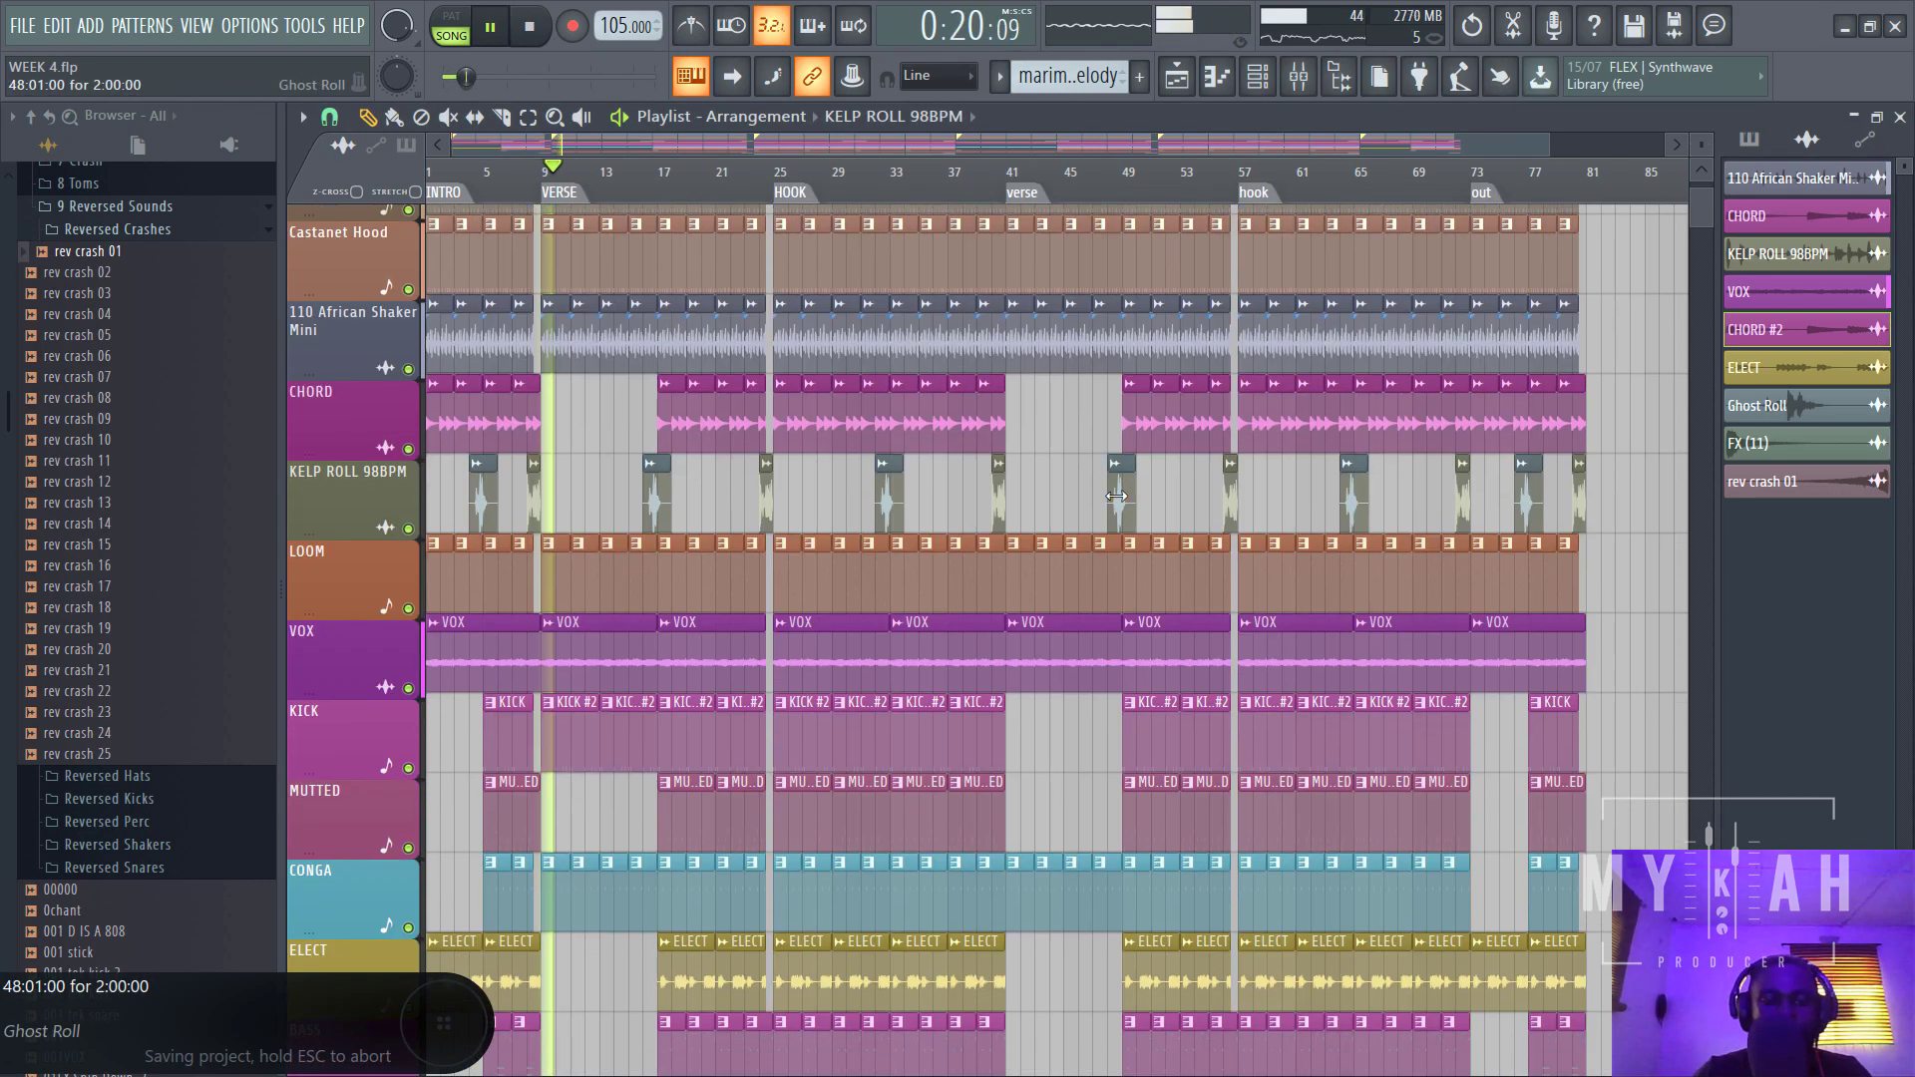
scroll(1115, 496, "down", 5)
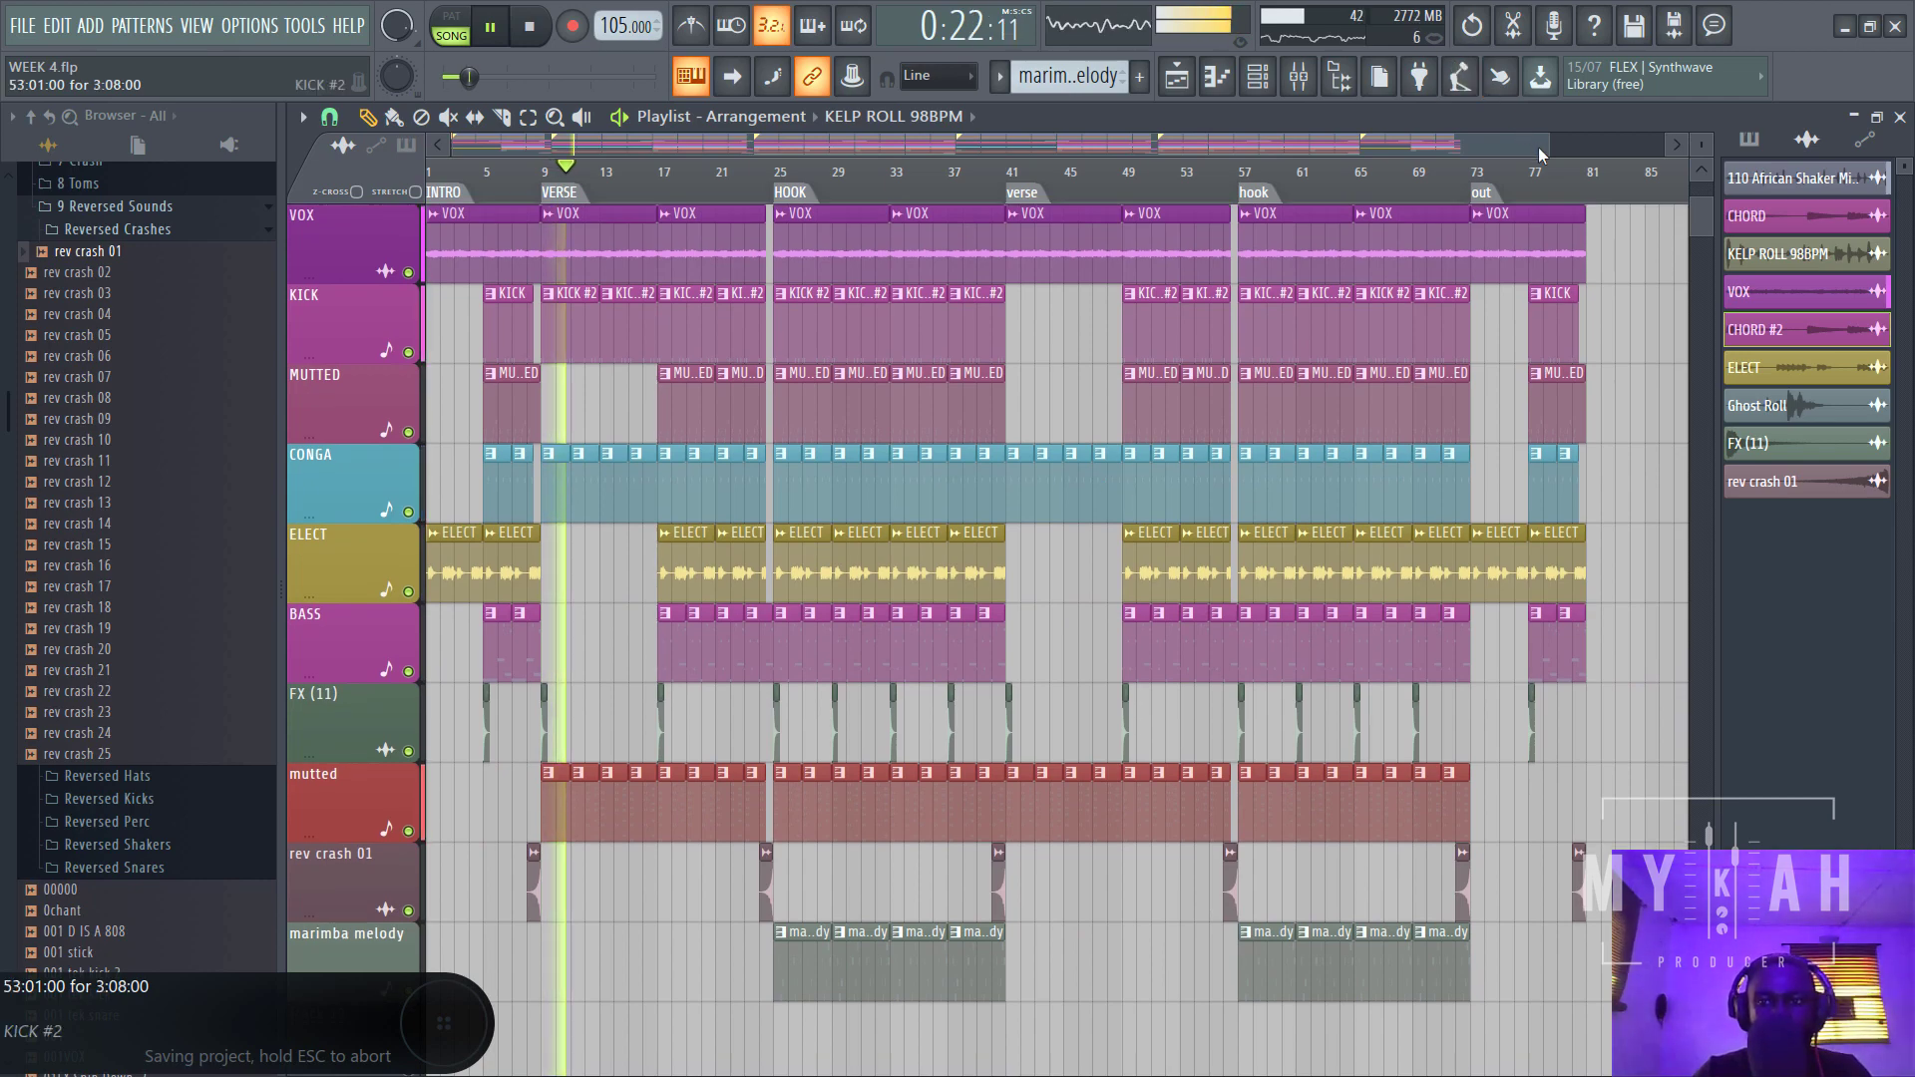
left_click_drag(1547, 149, 1004, 150)
scroll(977, 322, "up", 4)
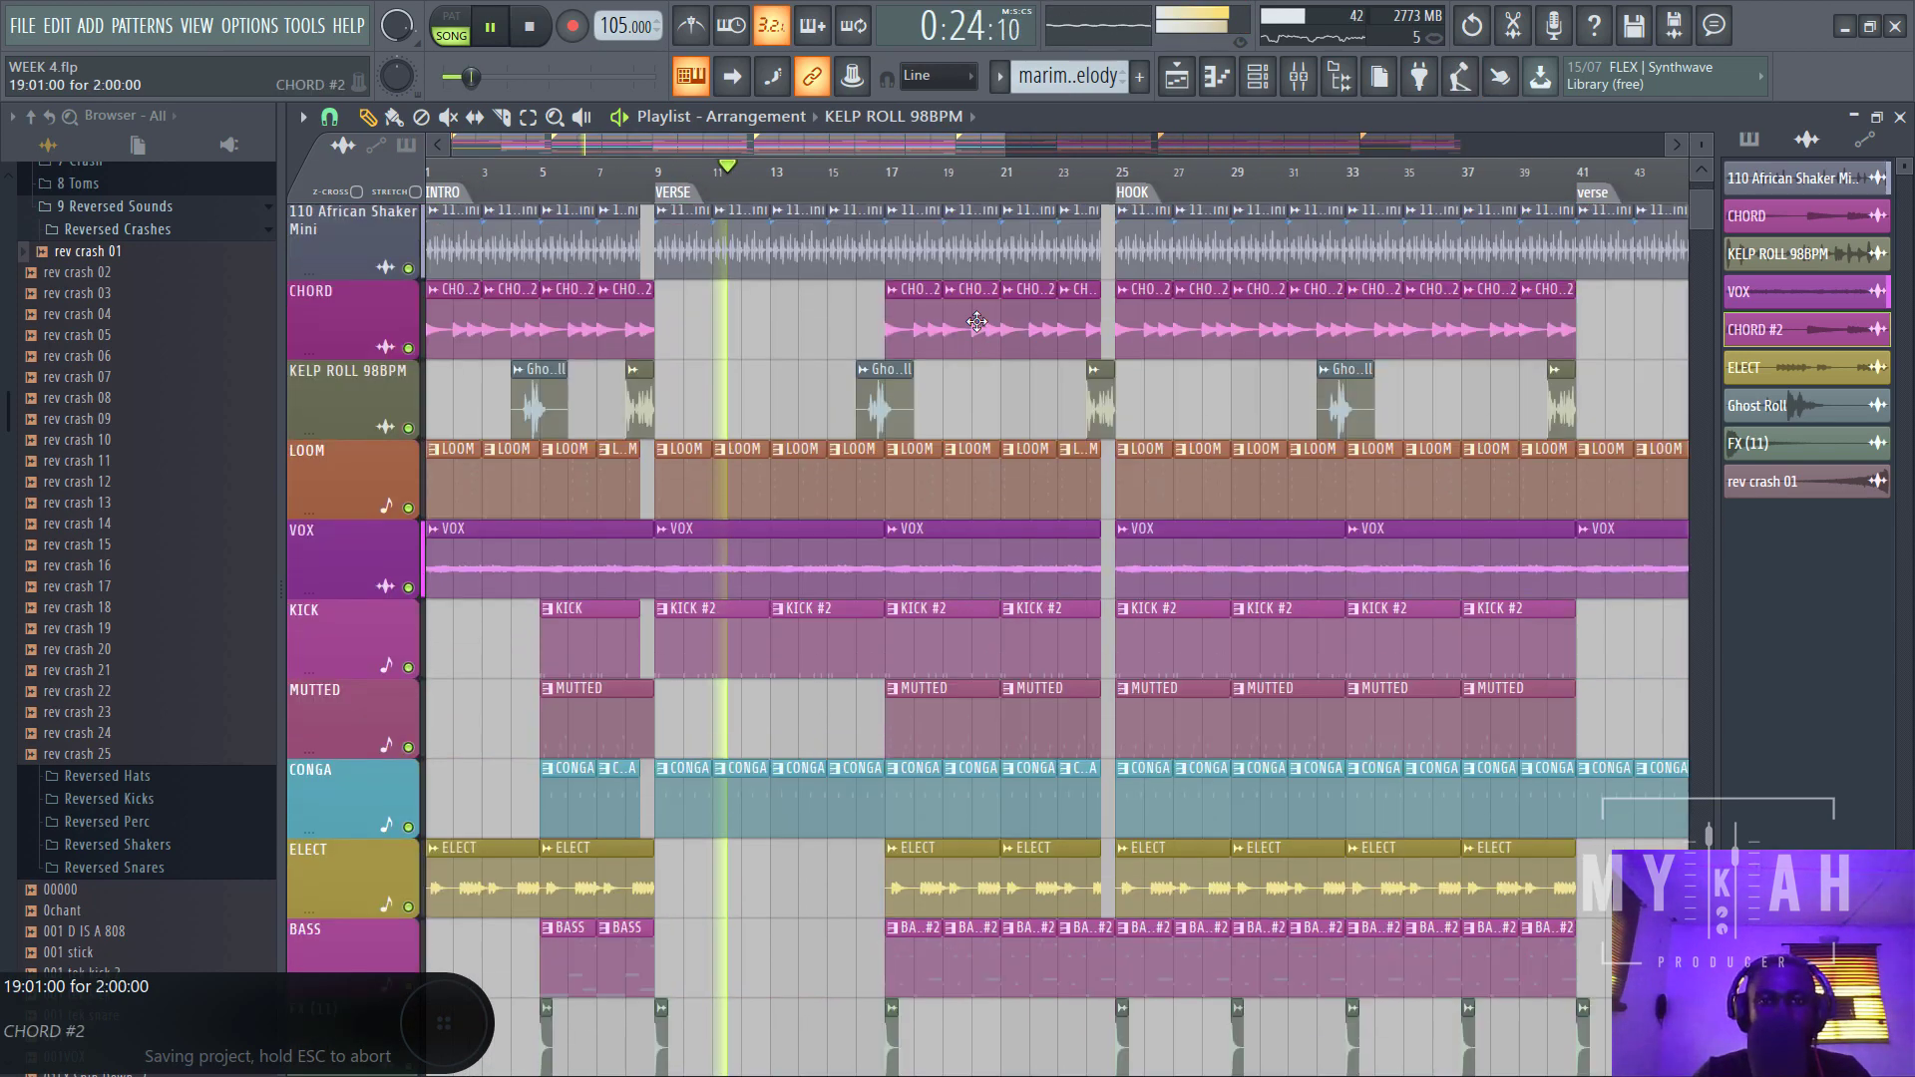
scroll(977, 322, "up", 4)
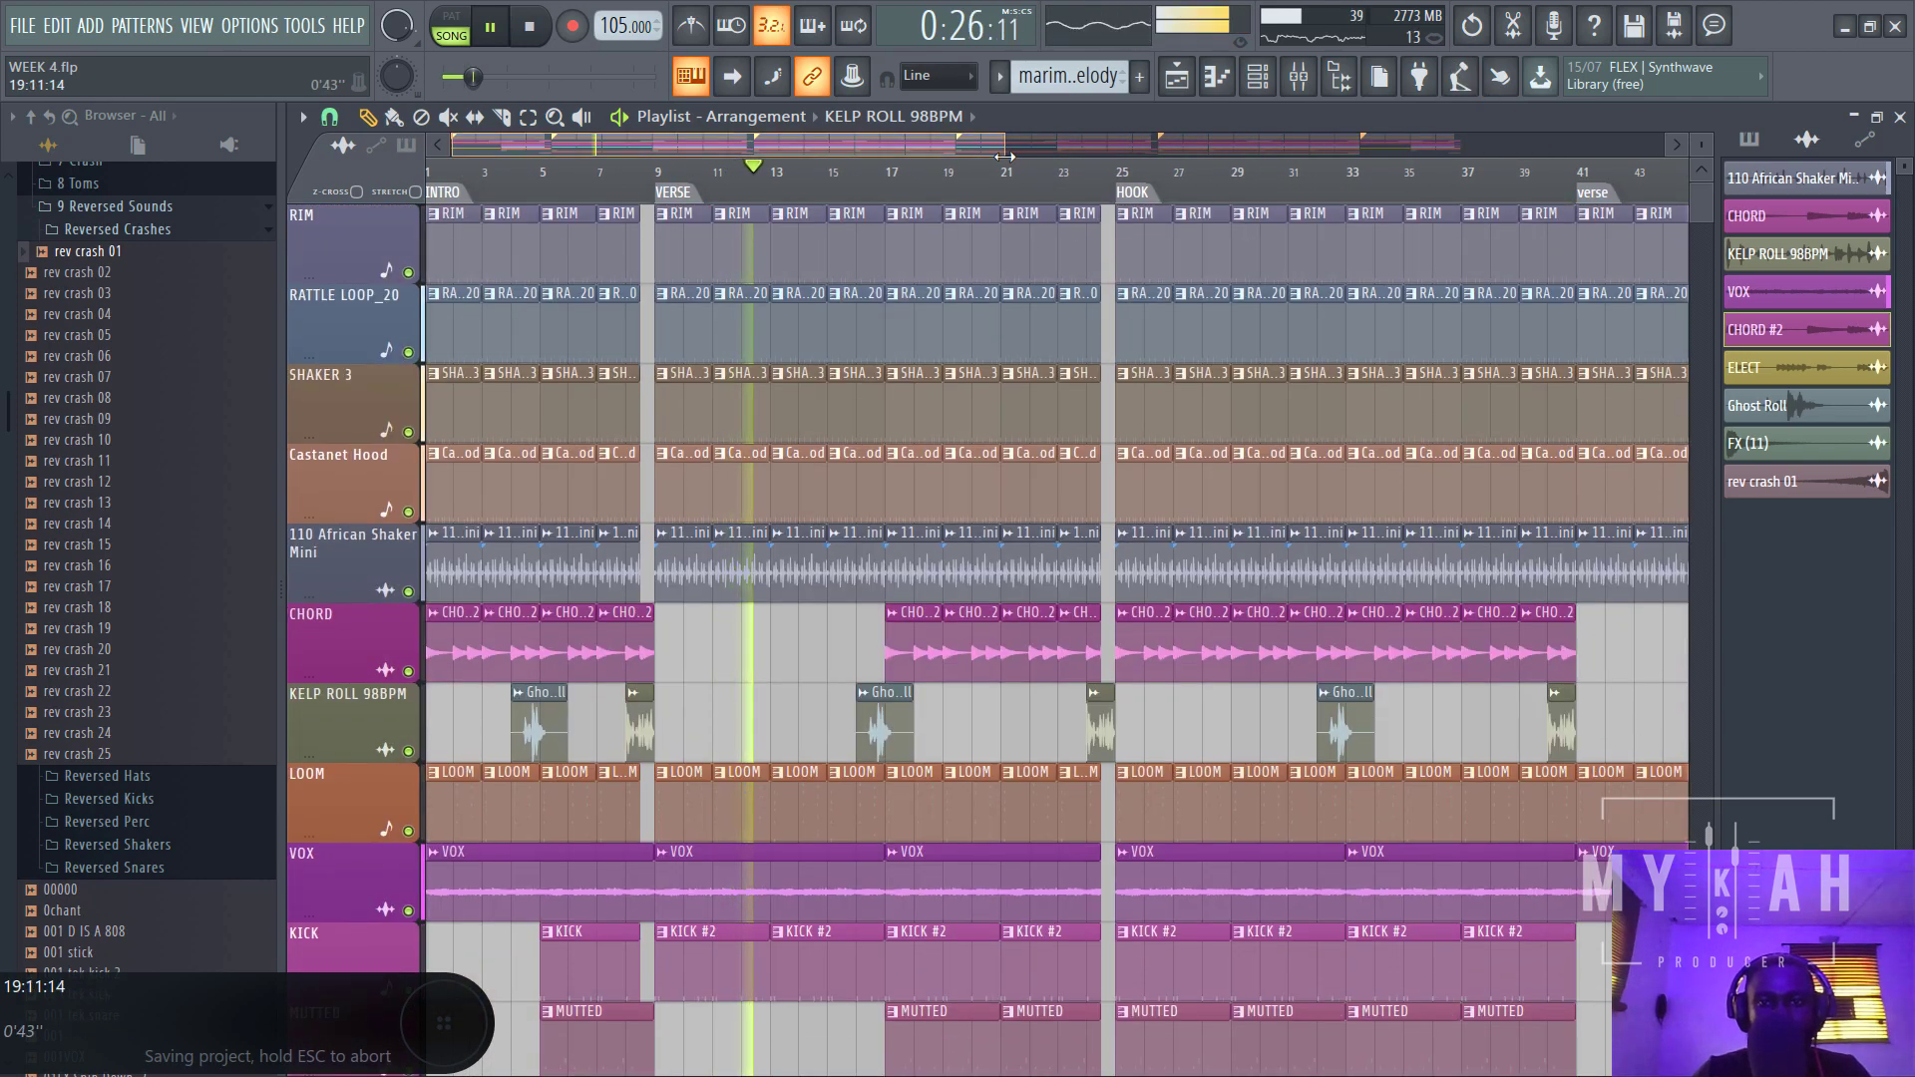
left_click_drag(1004, 157, 1272, 150)
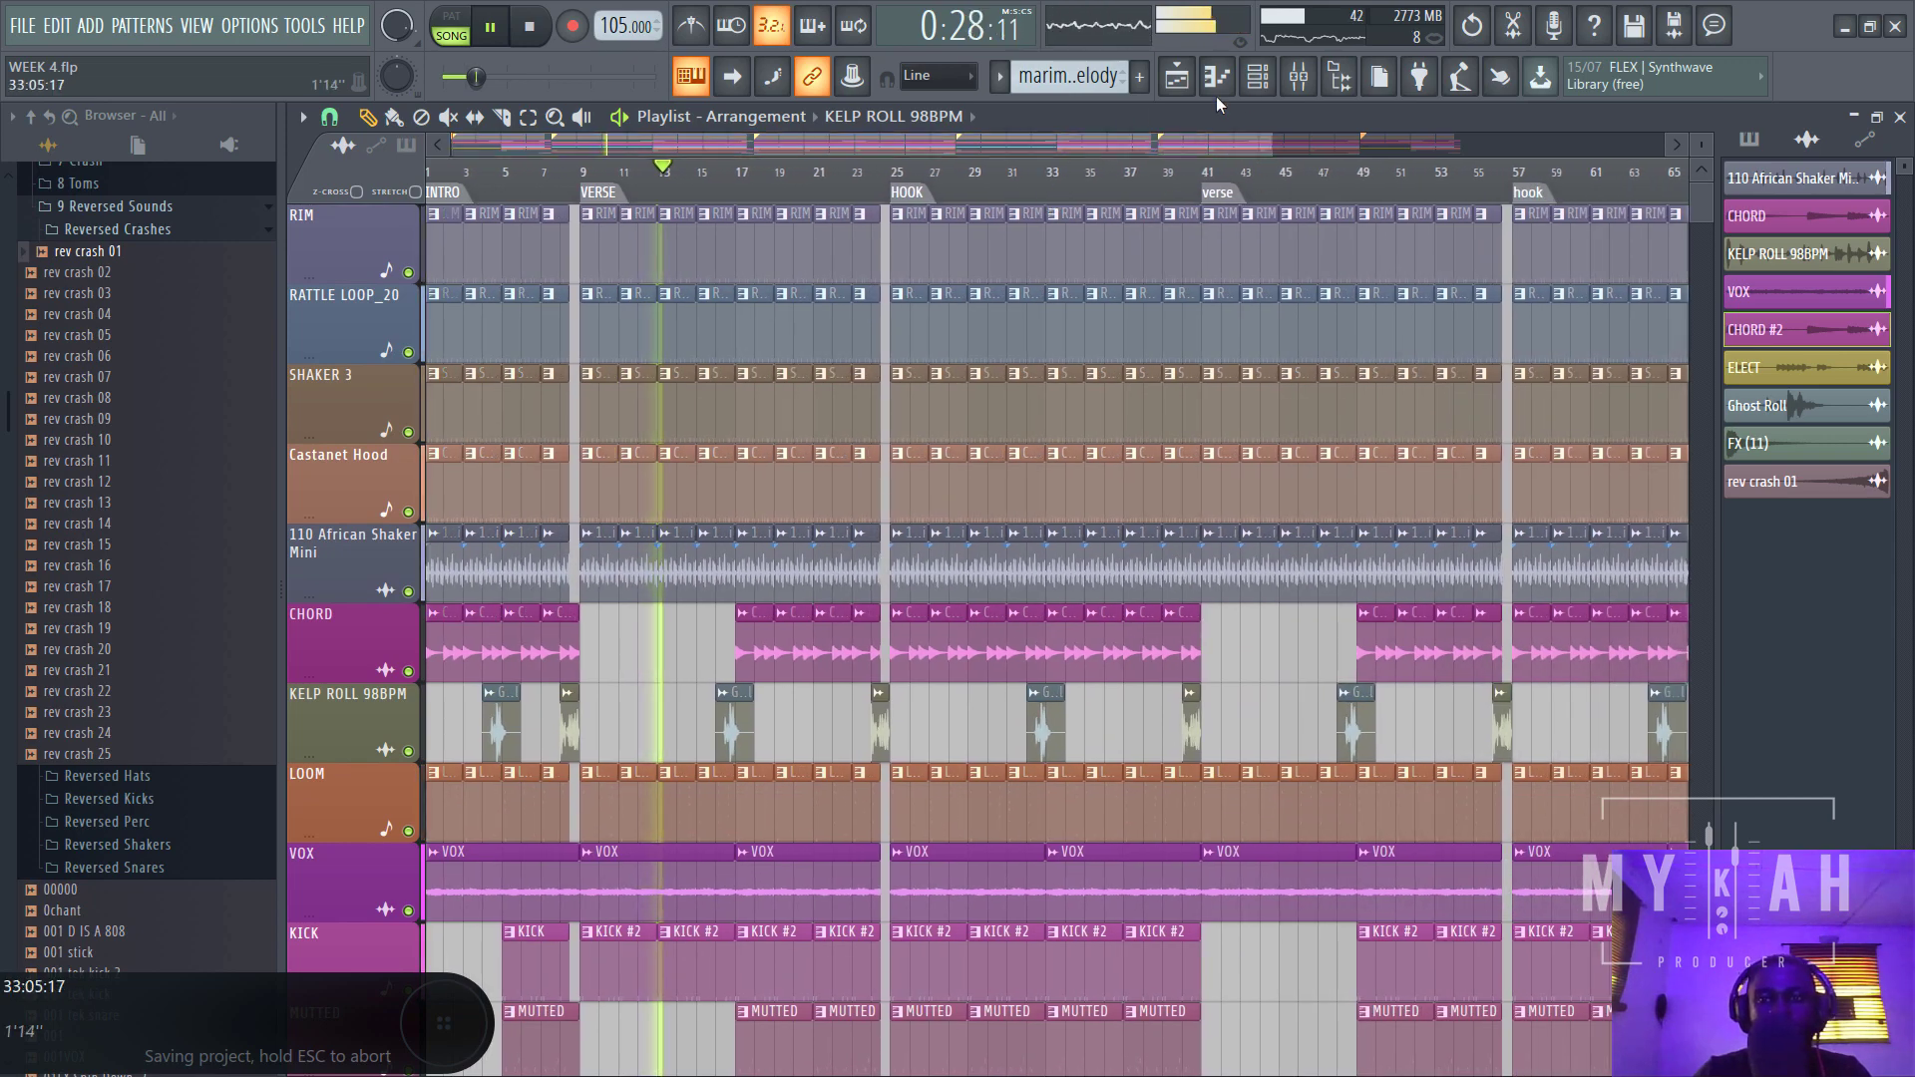
- Stop playback, add a new Kontakt 5 channel with the Trumpet Section instrument, and route it to mixer track 24
left_click(1258, 76)
key("space")
right_click(783, 267)
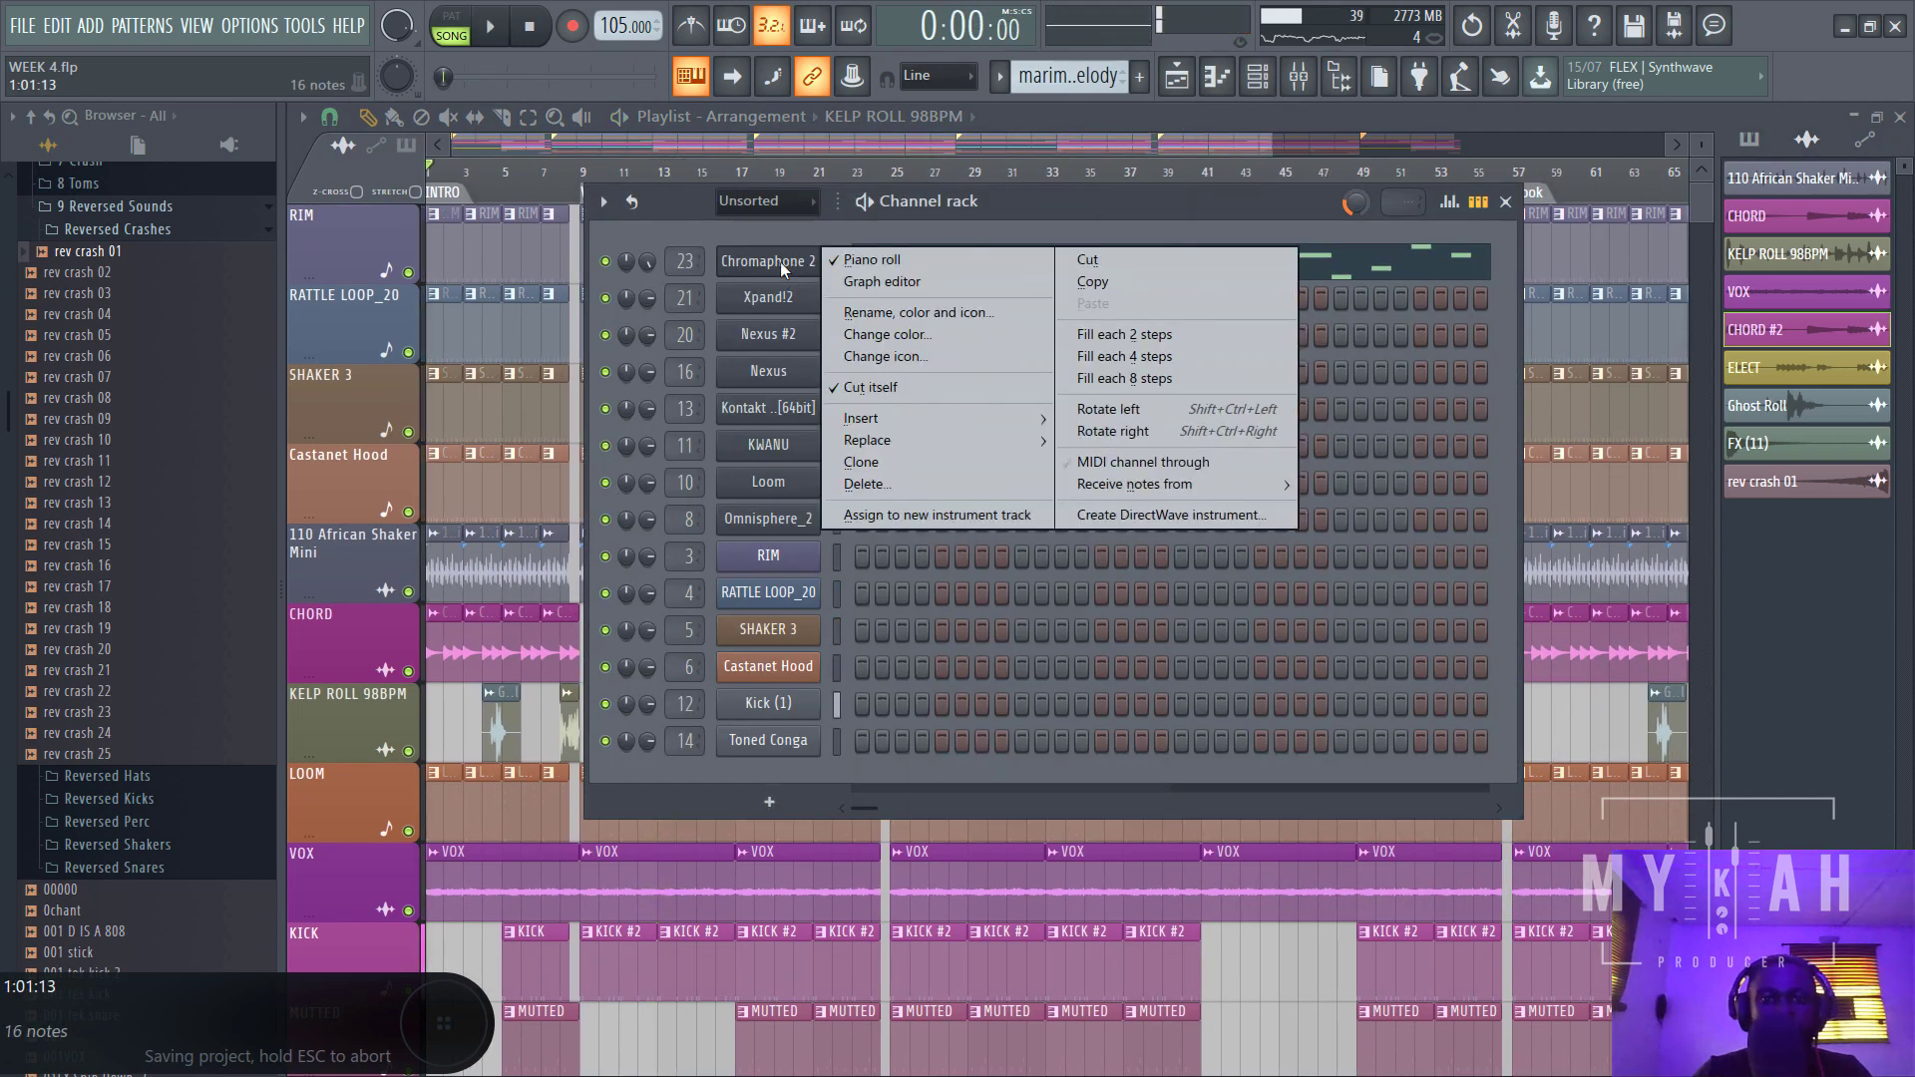
mouse_move(898, 419)
left_click(1139, 384)
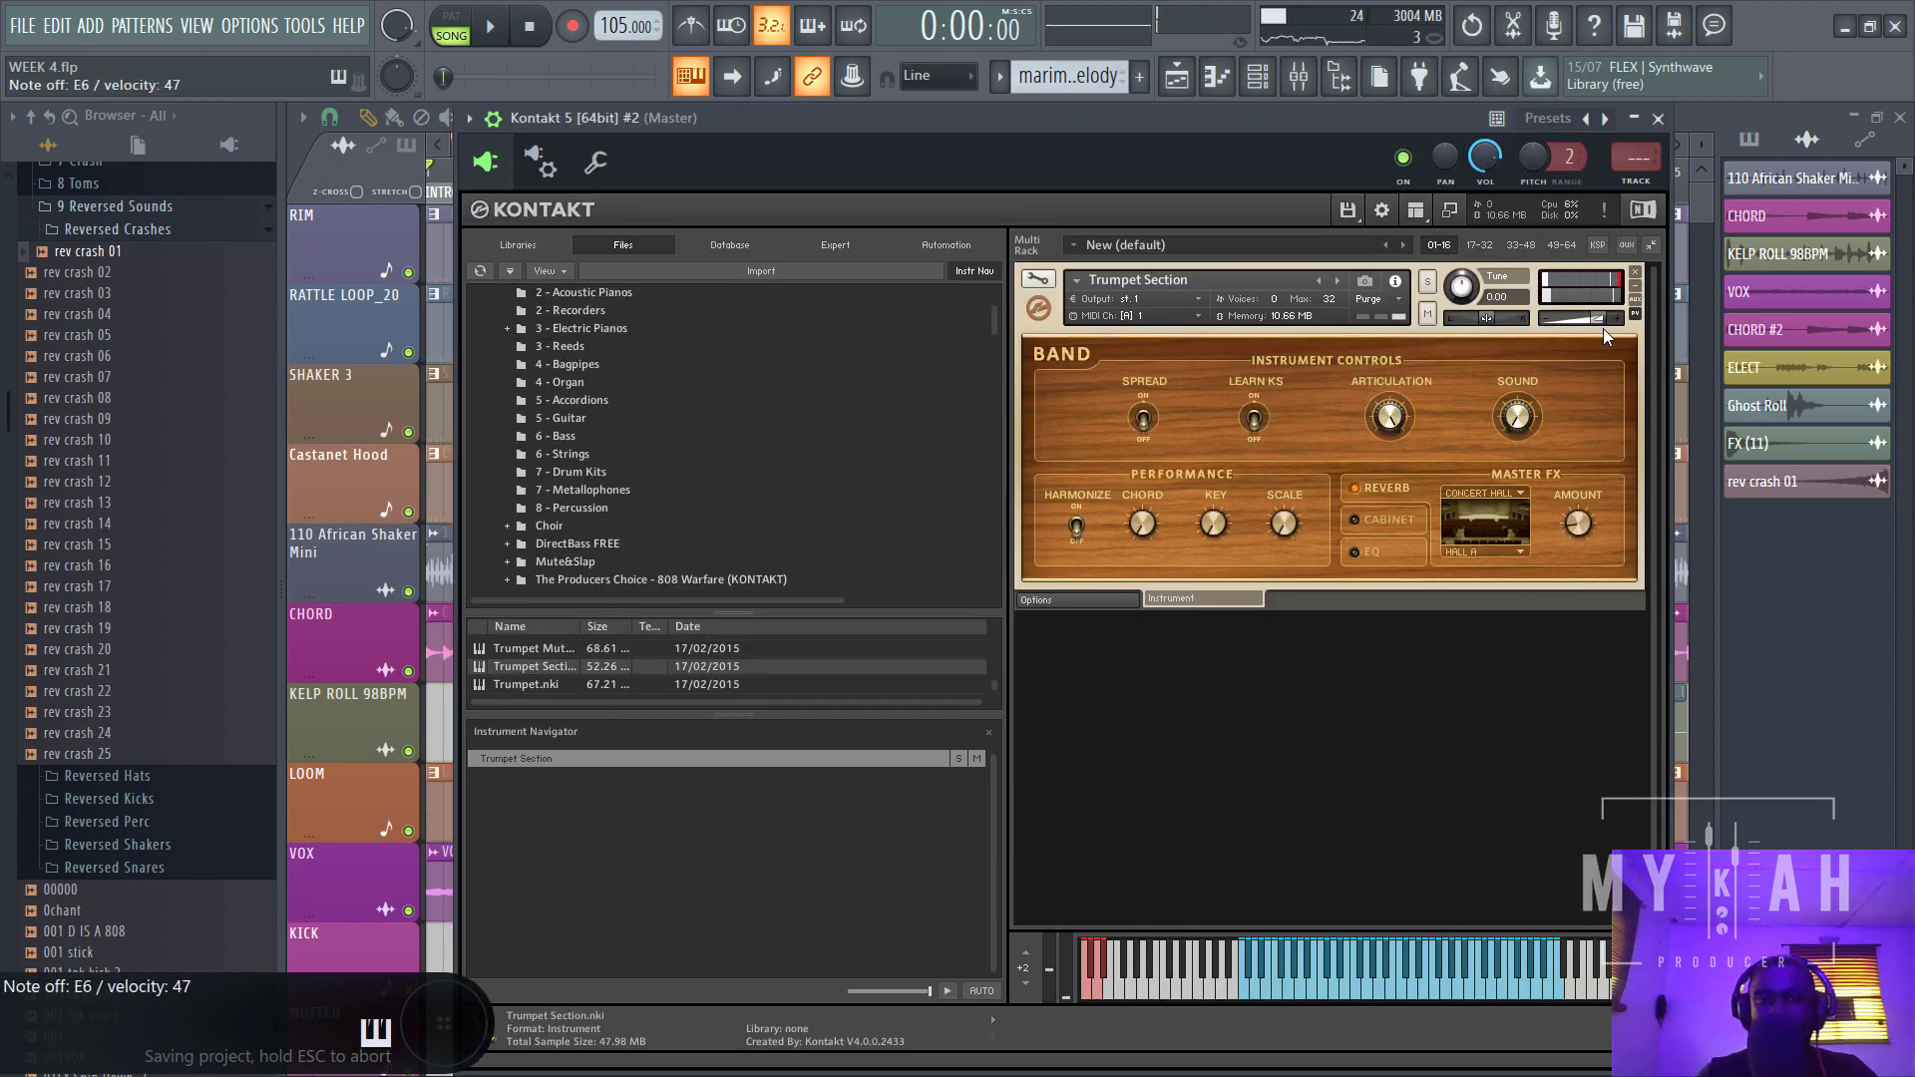
left_click(1637, 184)
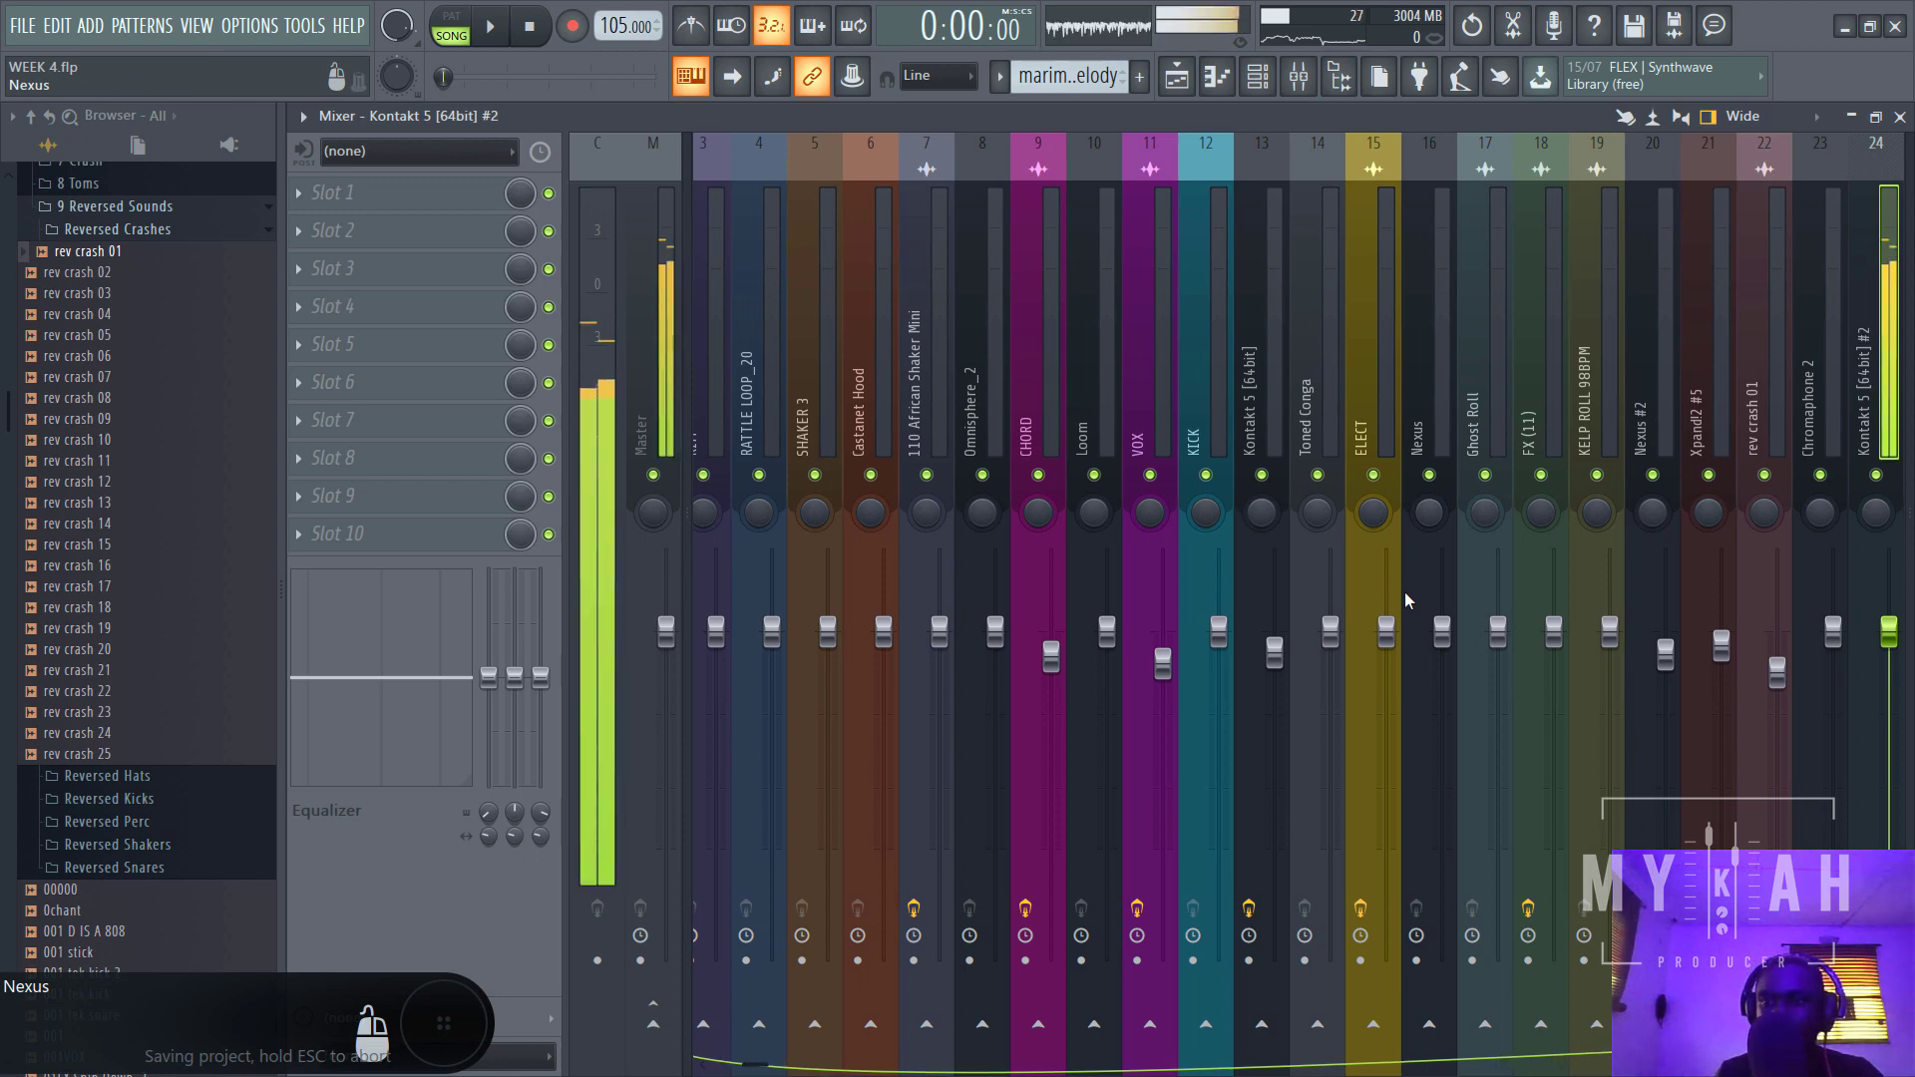
- Play the arrangement from the start of the first verse to find the spot for the trumpet
left_click(1184, 88)
key("space")
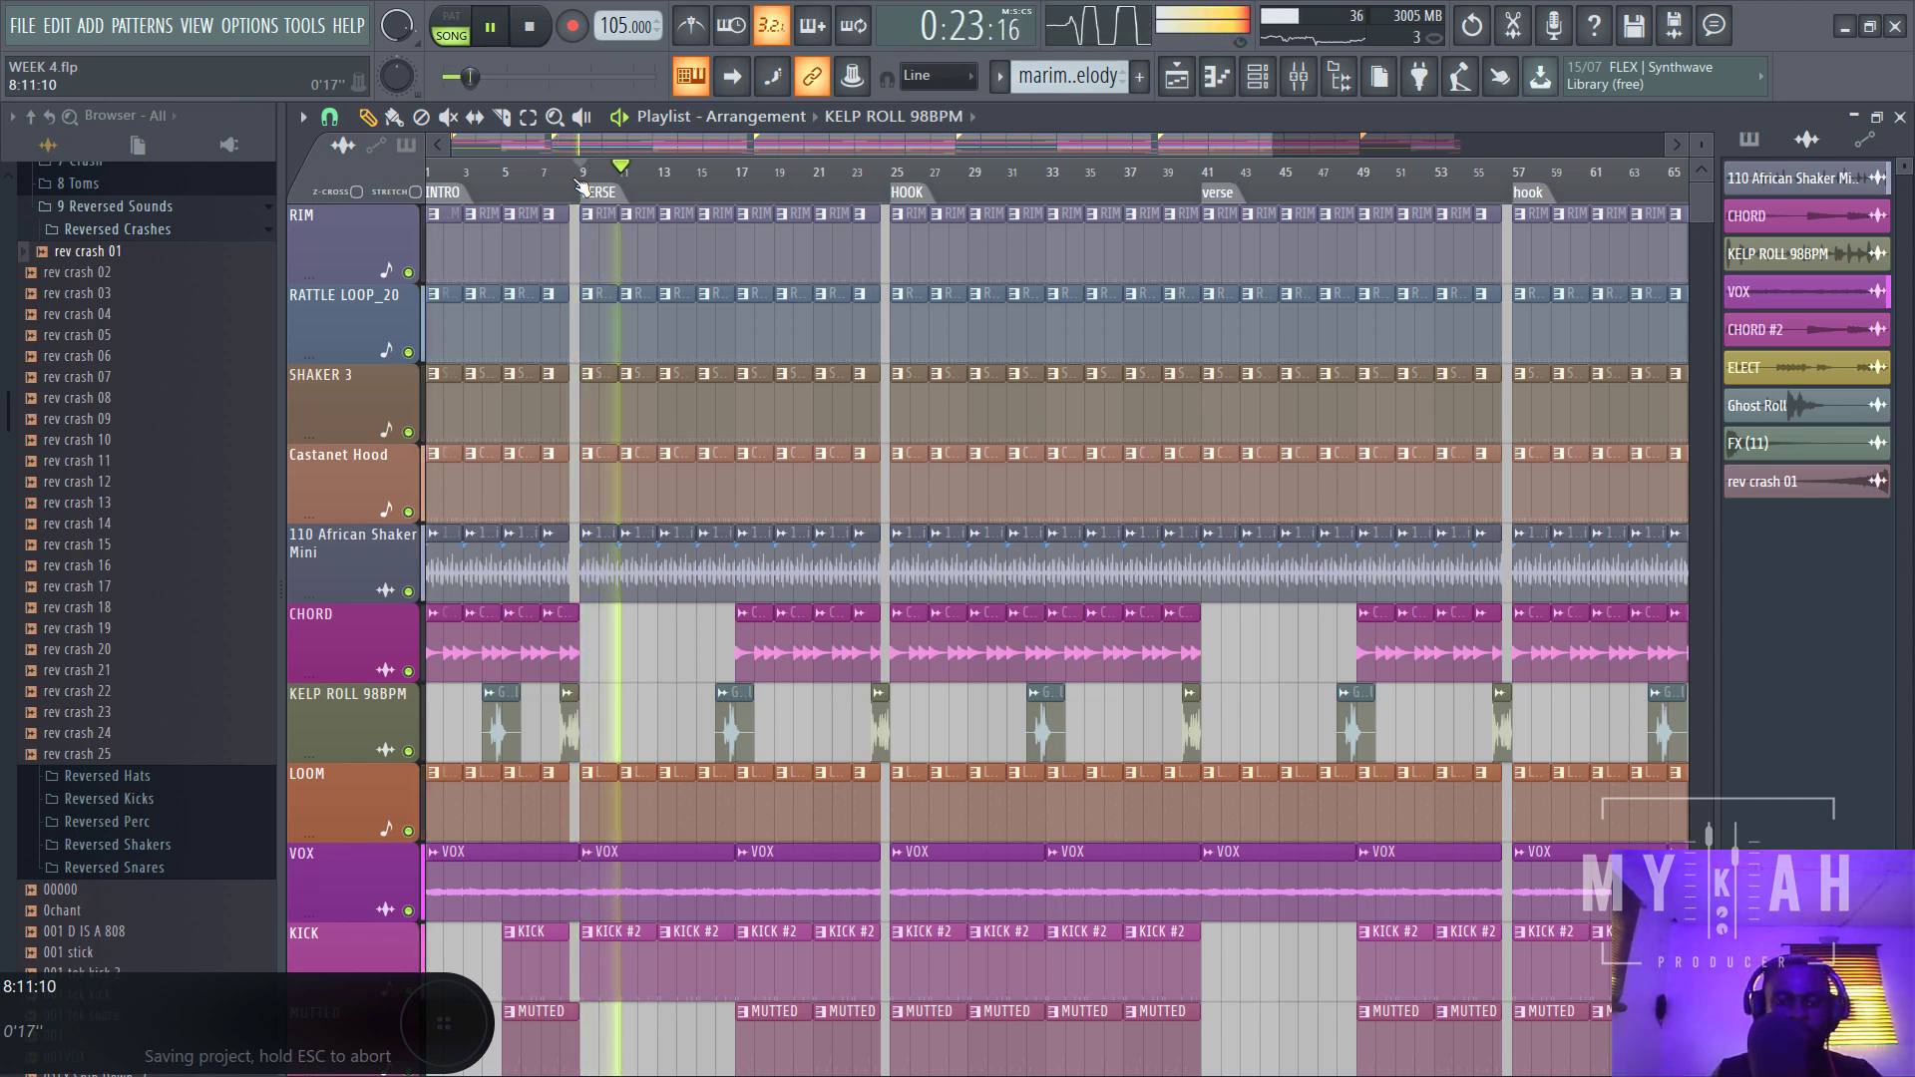
scroll(696, 191, "up", 4)
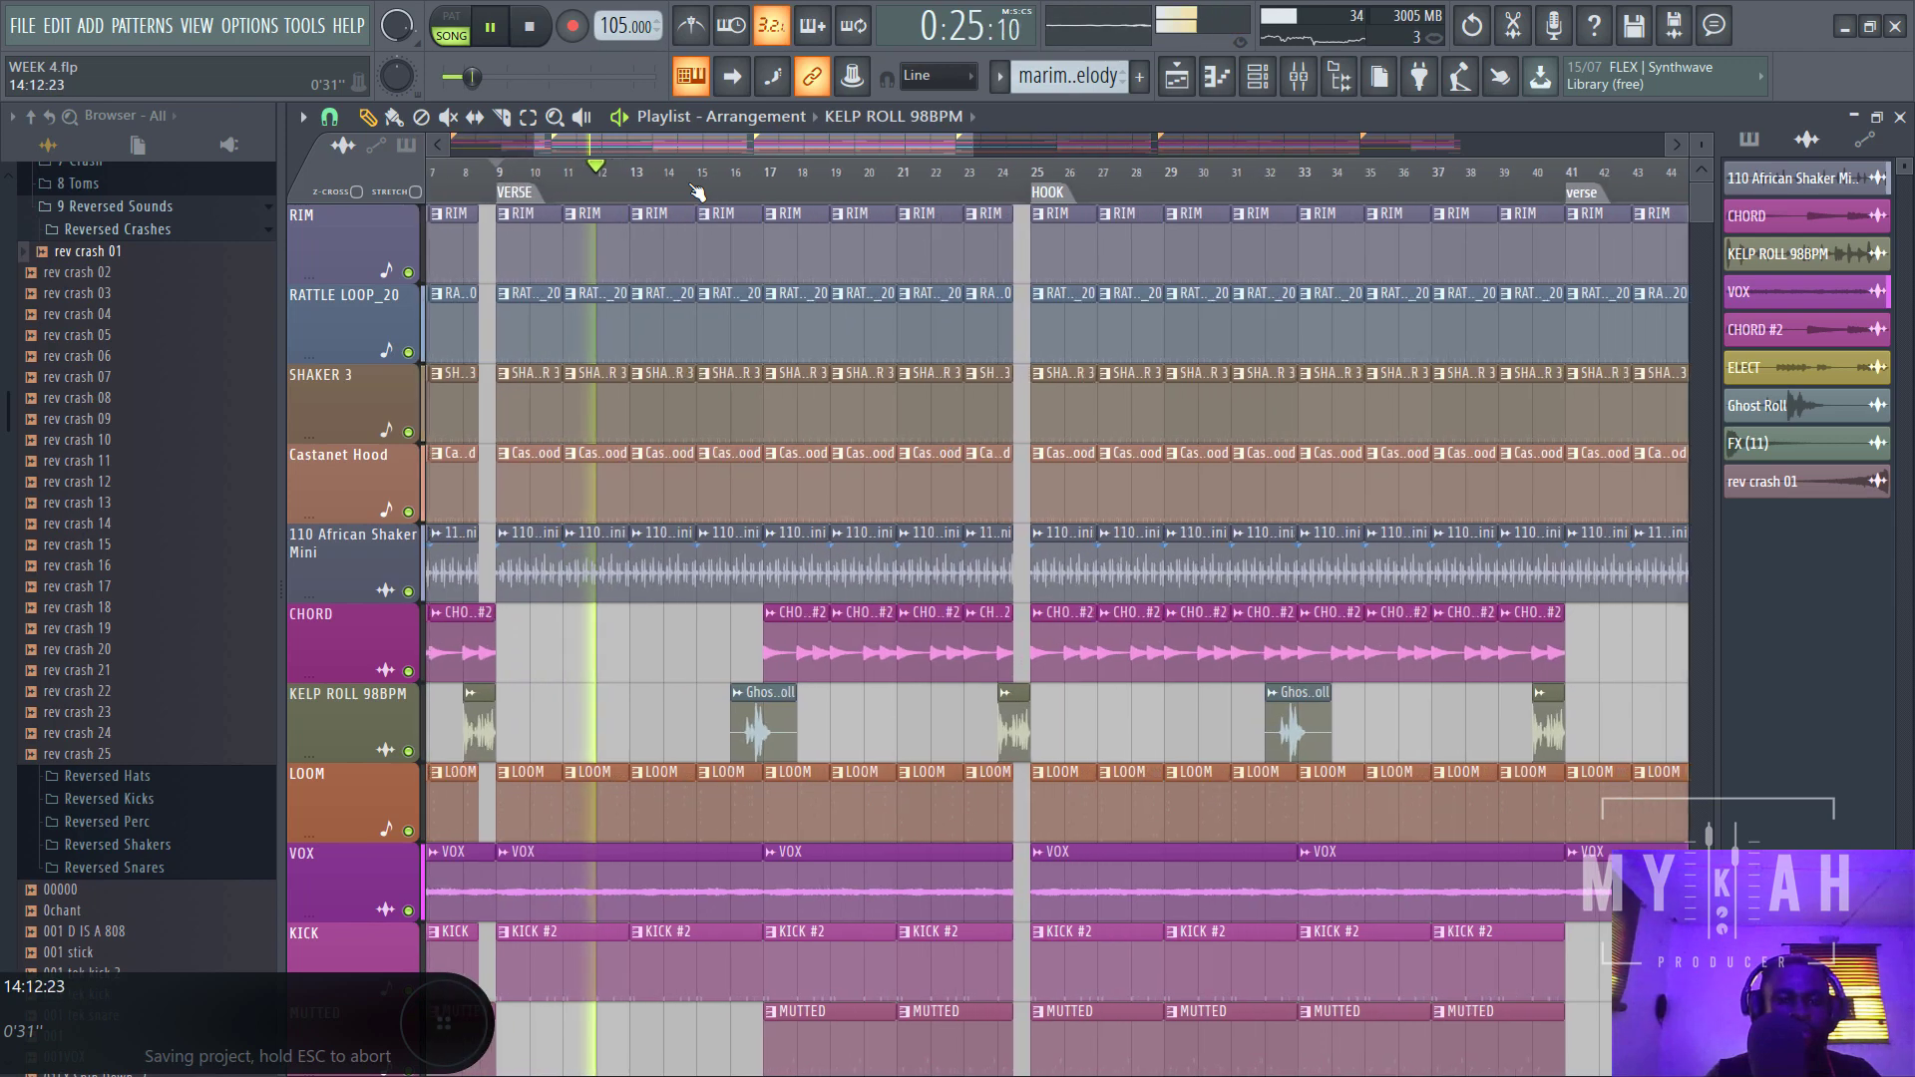
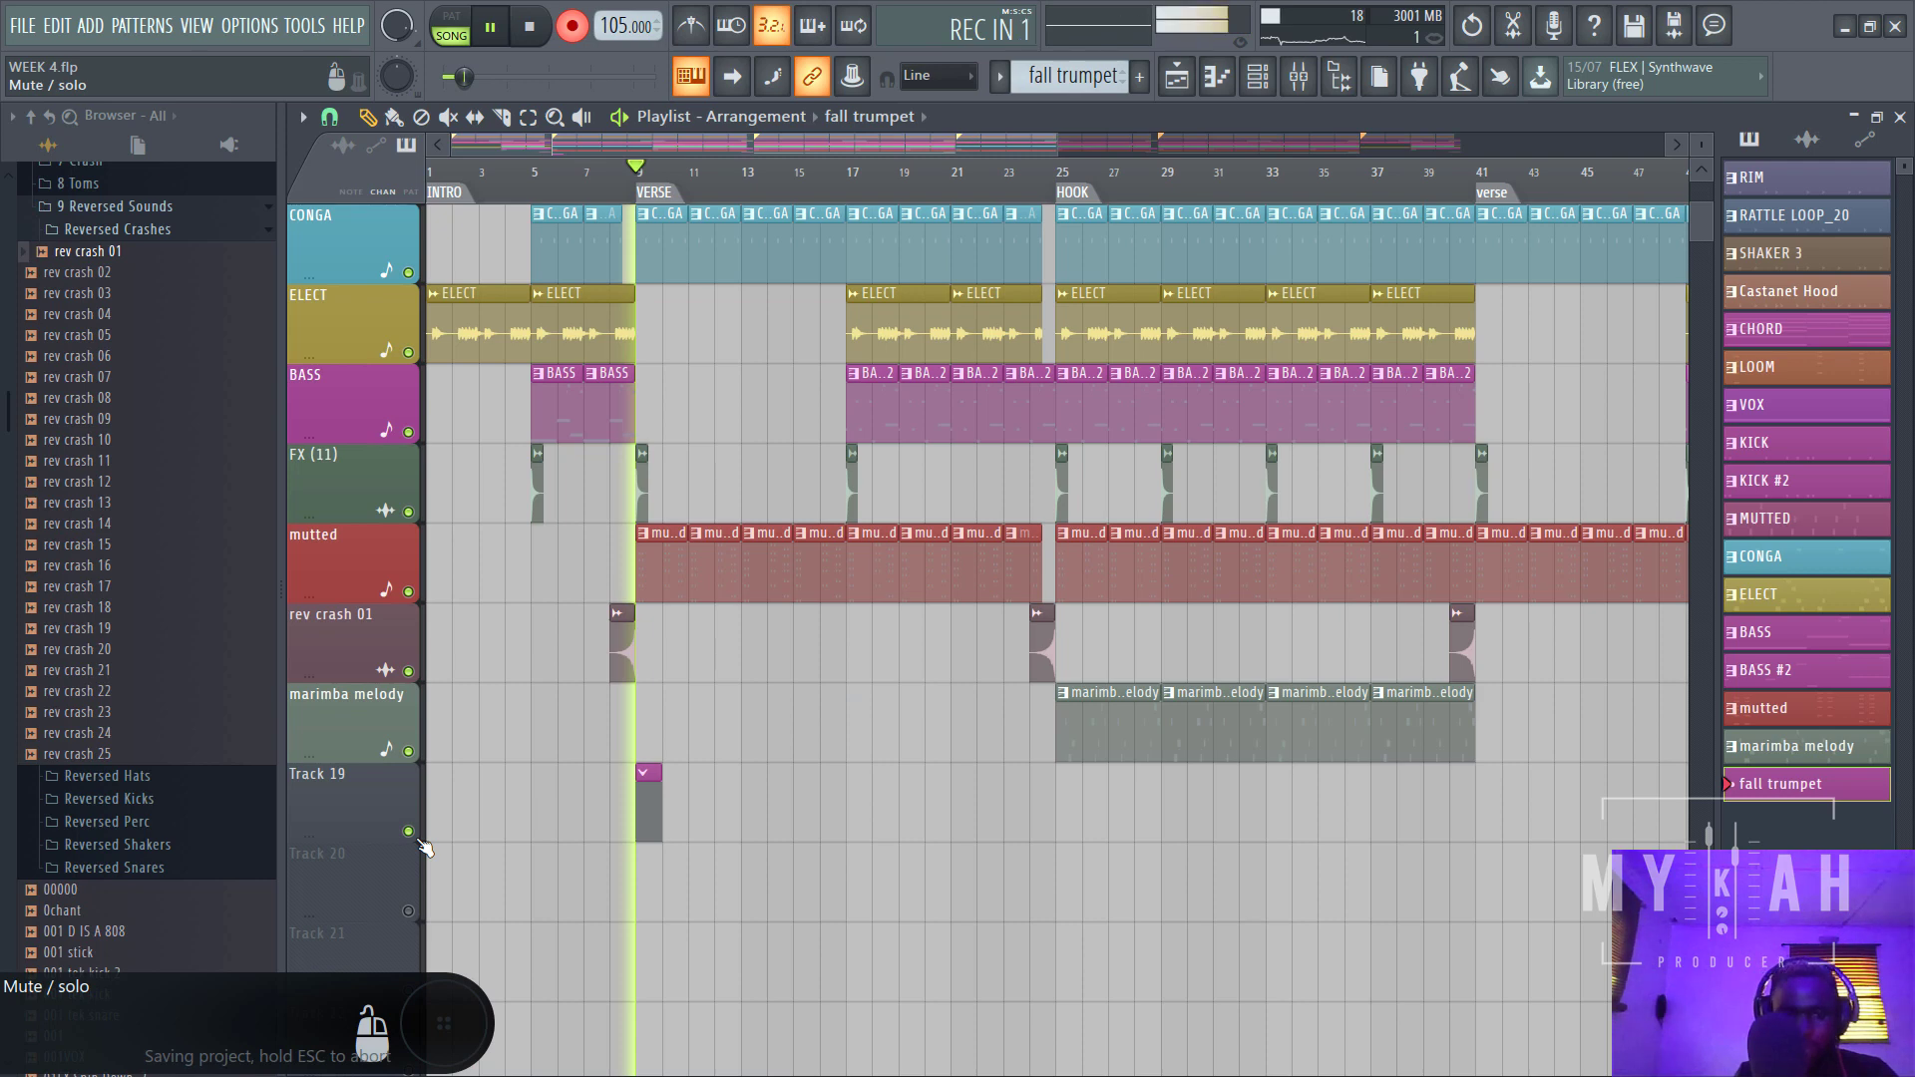
- Try to record trumpet notes into the fall trumpet pattern from the start of the verse at bar 9
key("space")
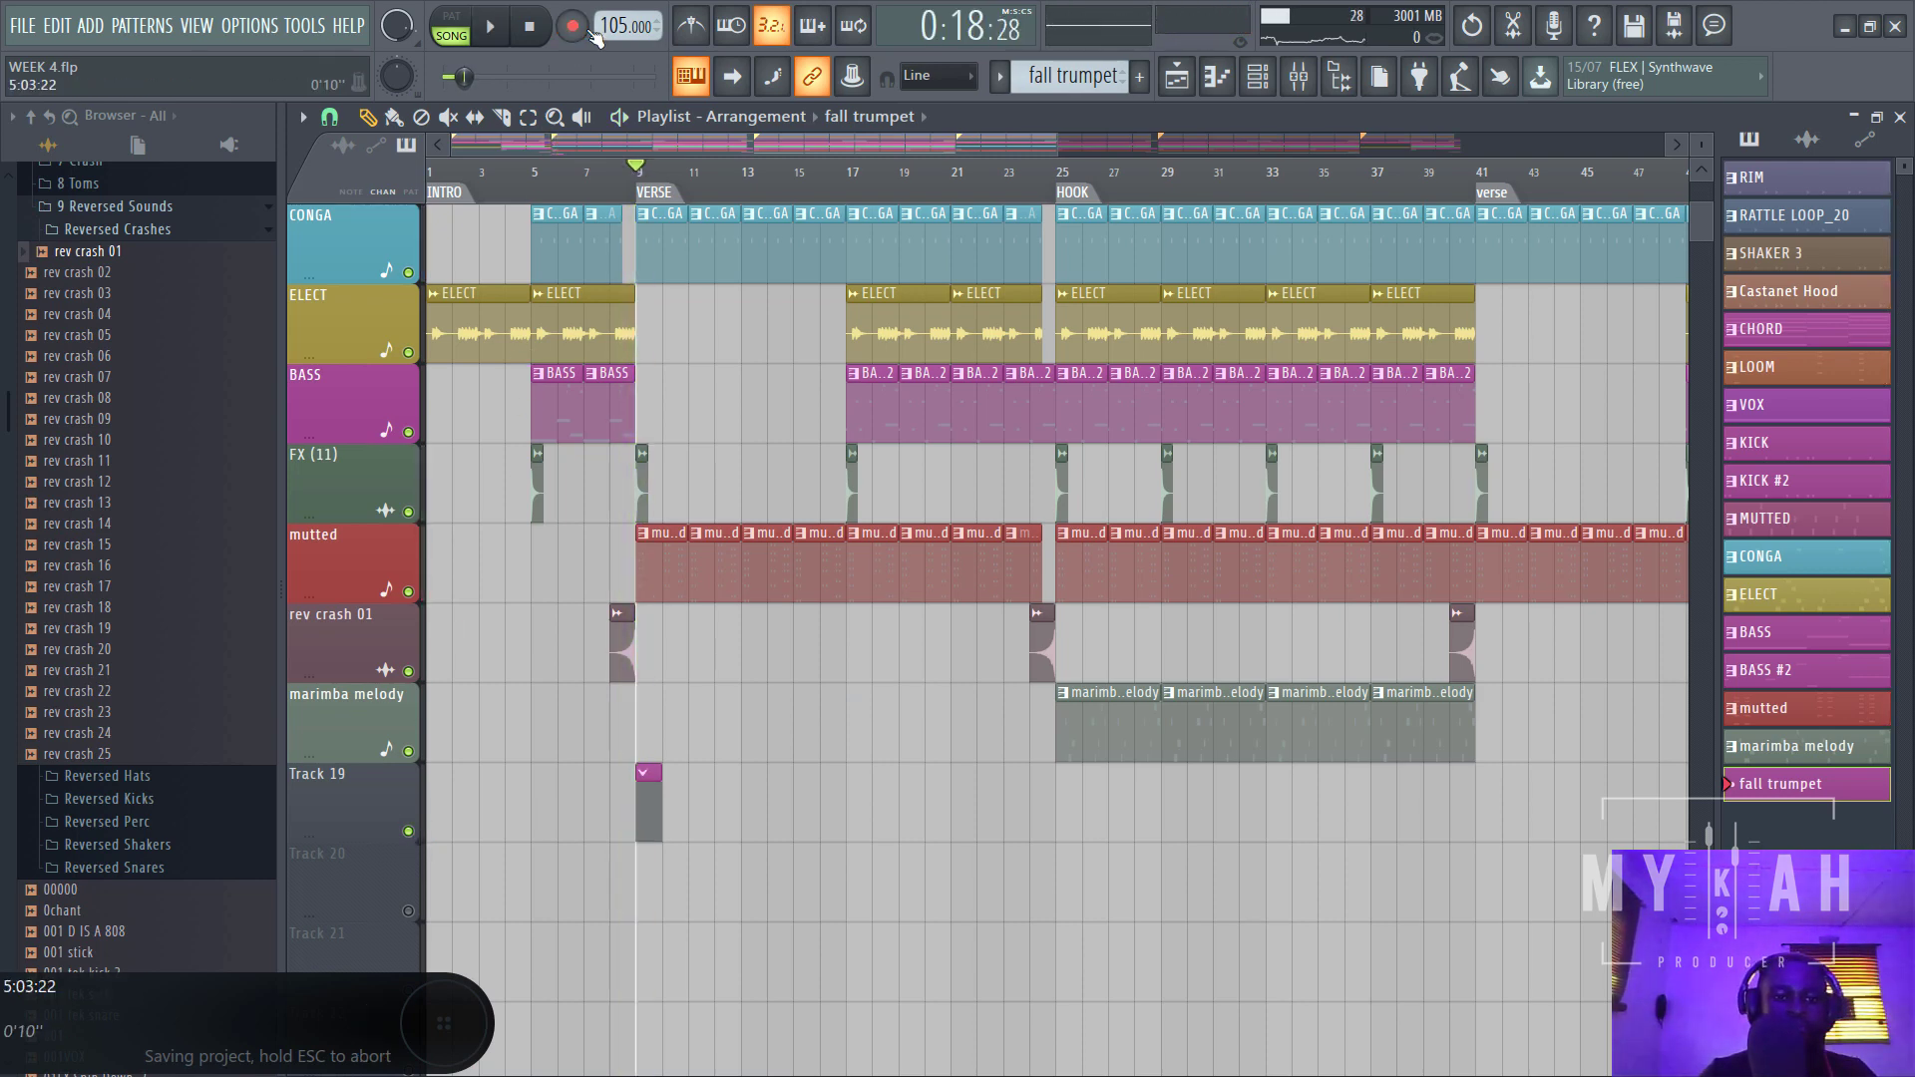
left_click(588, 32)
left_click(957, 674)
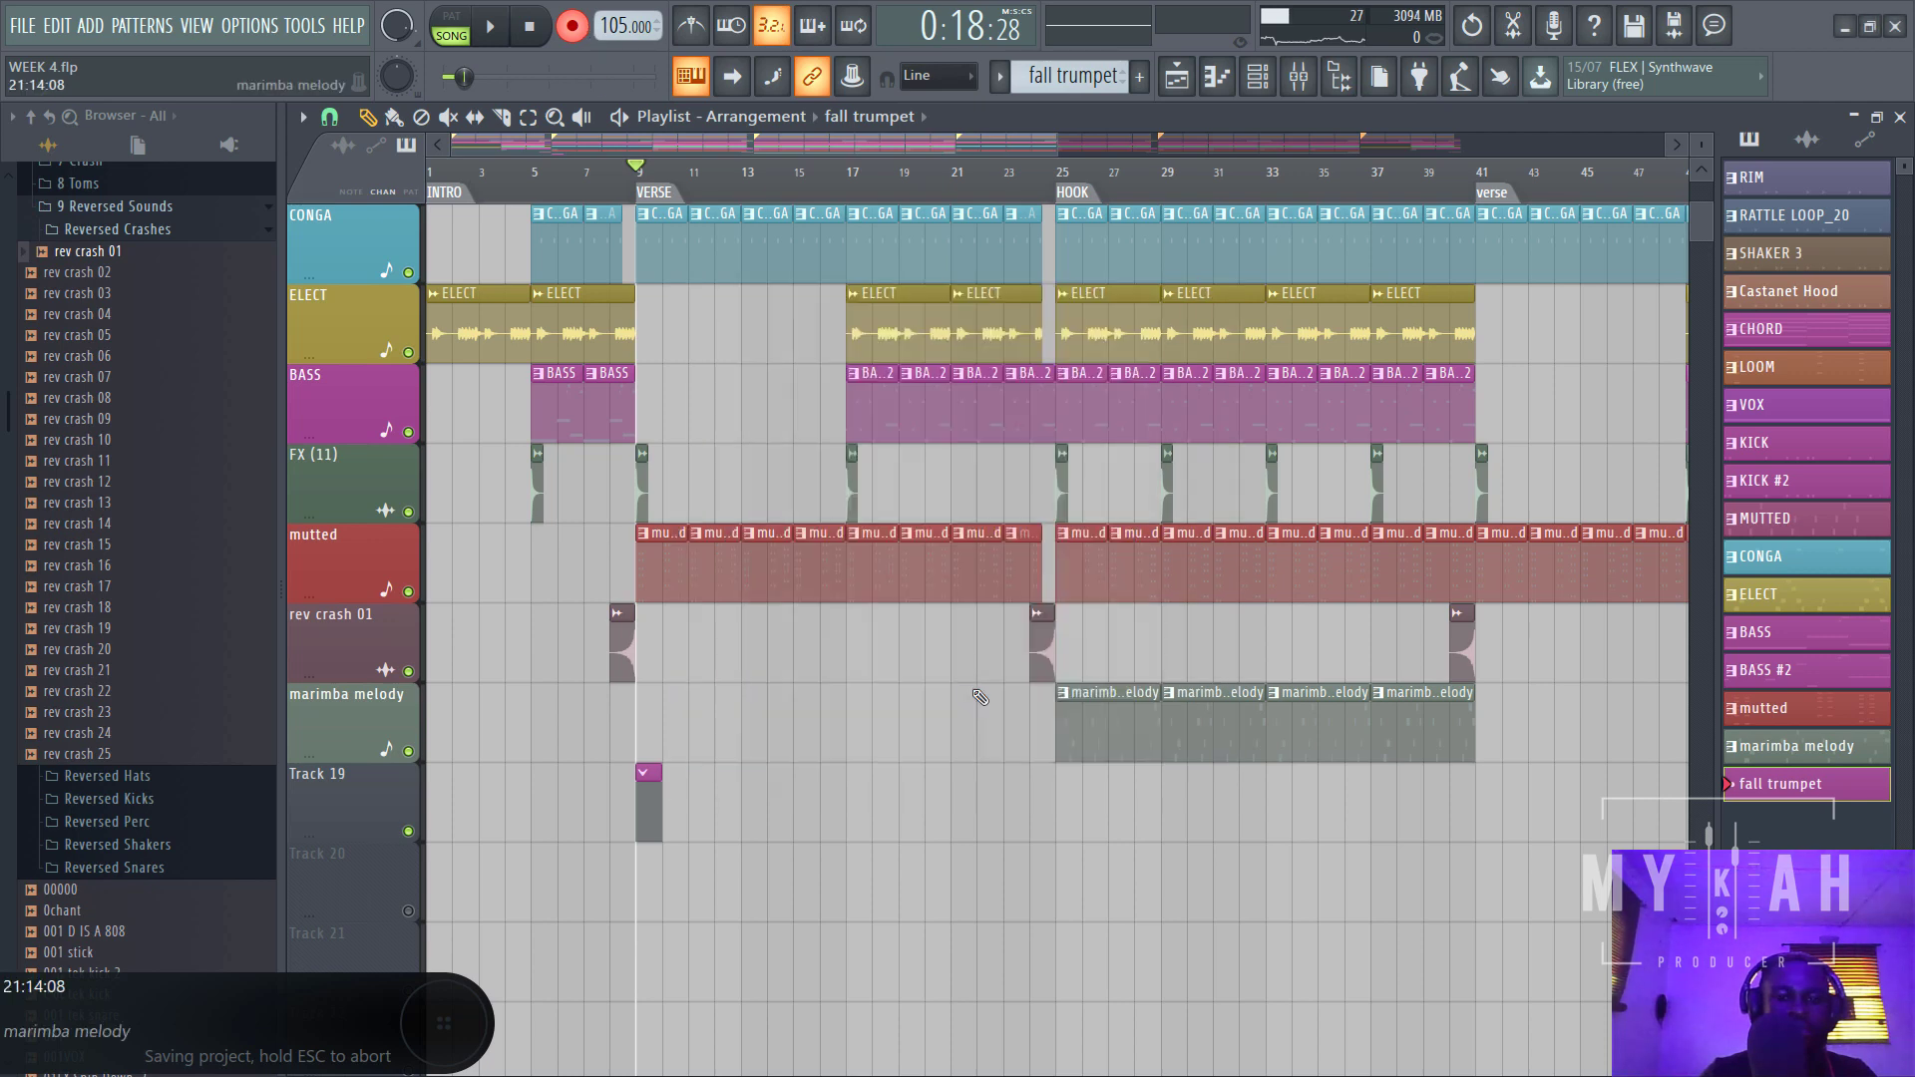
scroll(593, 193, "up", 4)
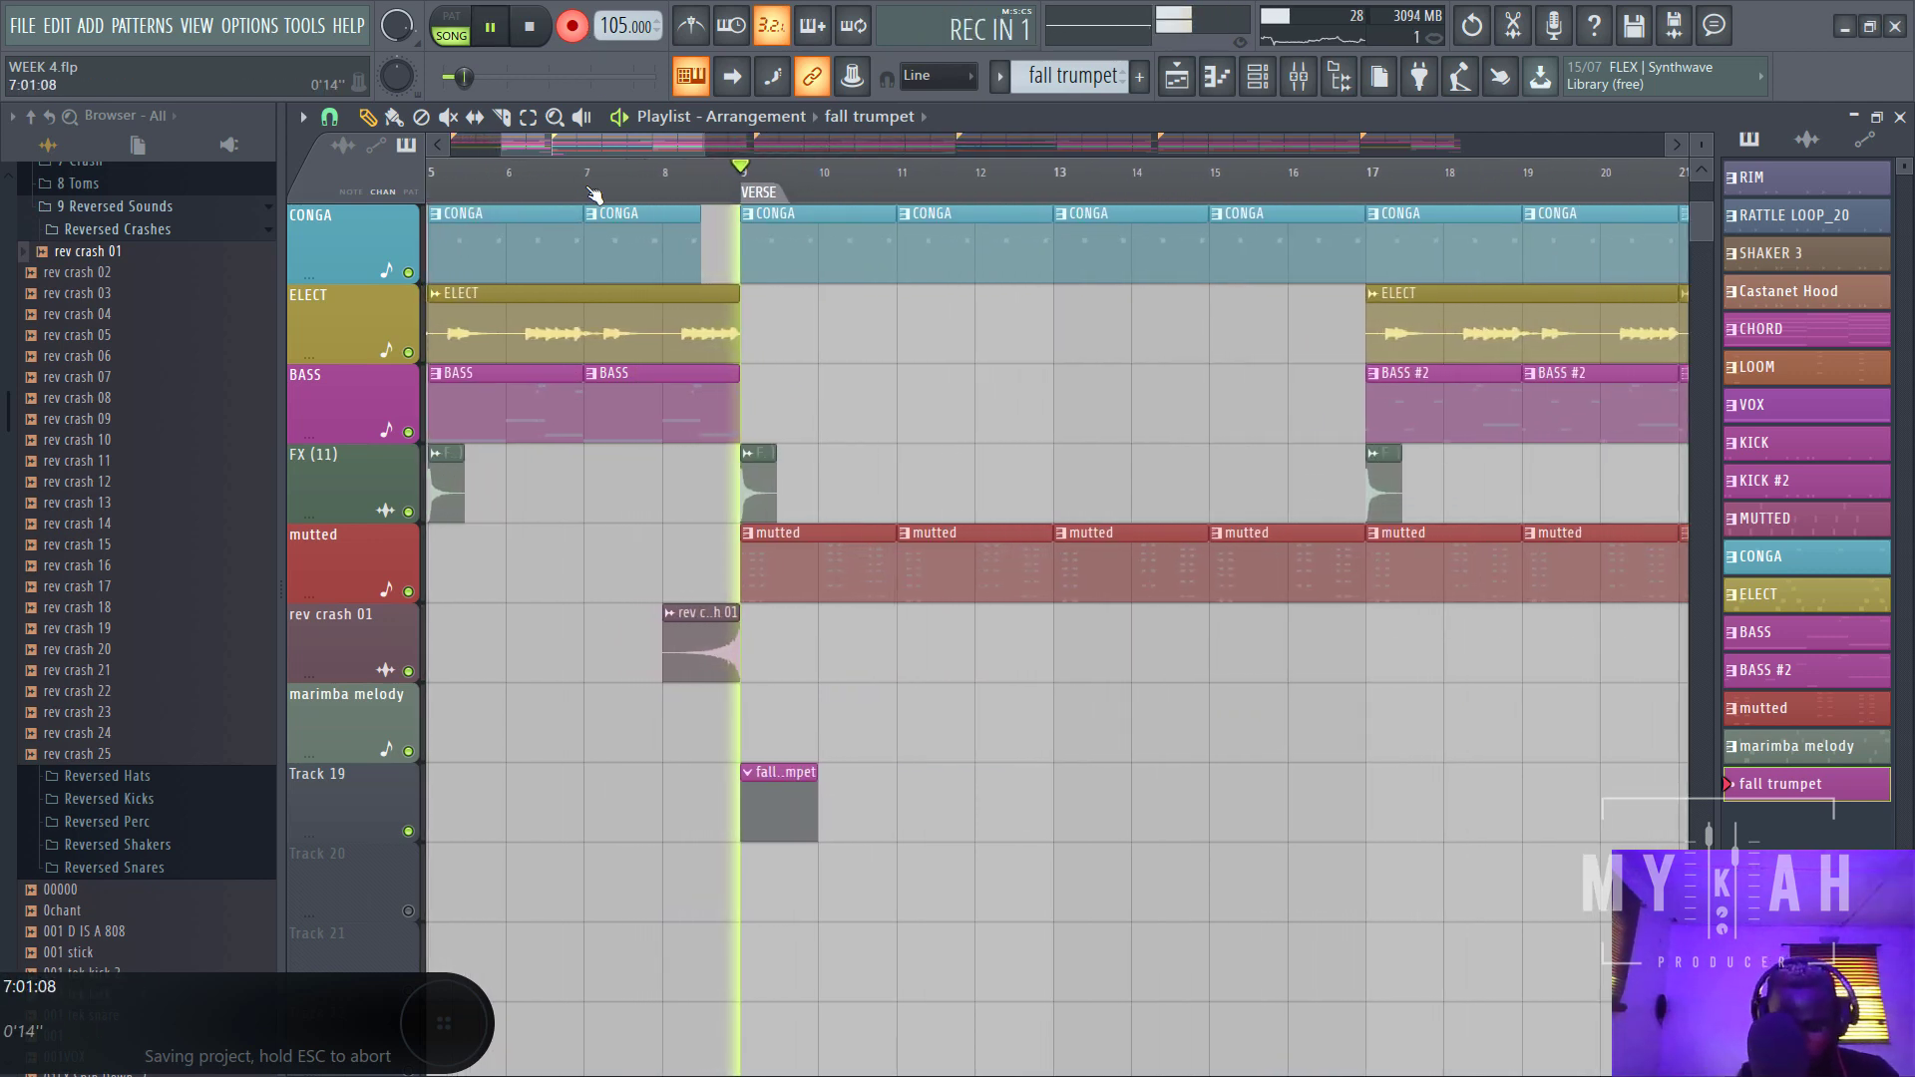
key("space")
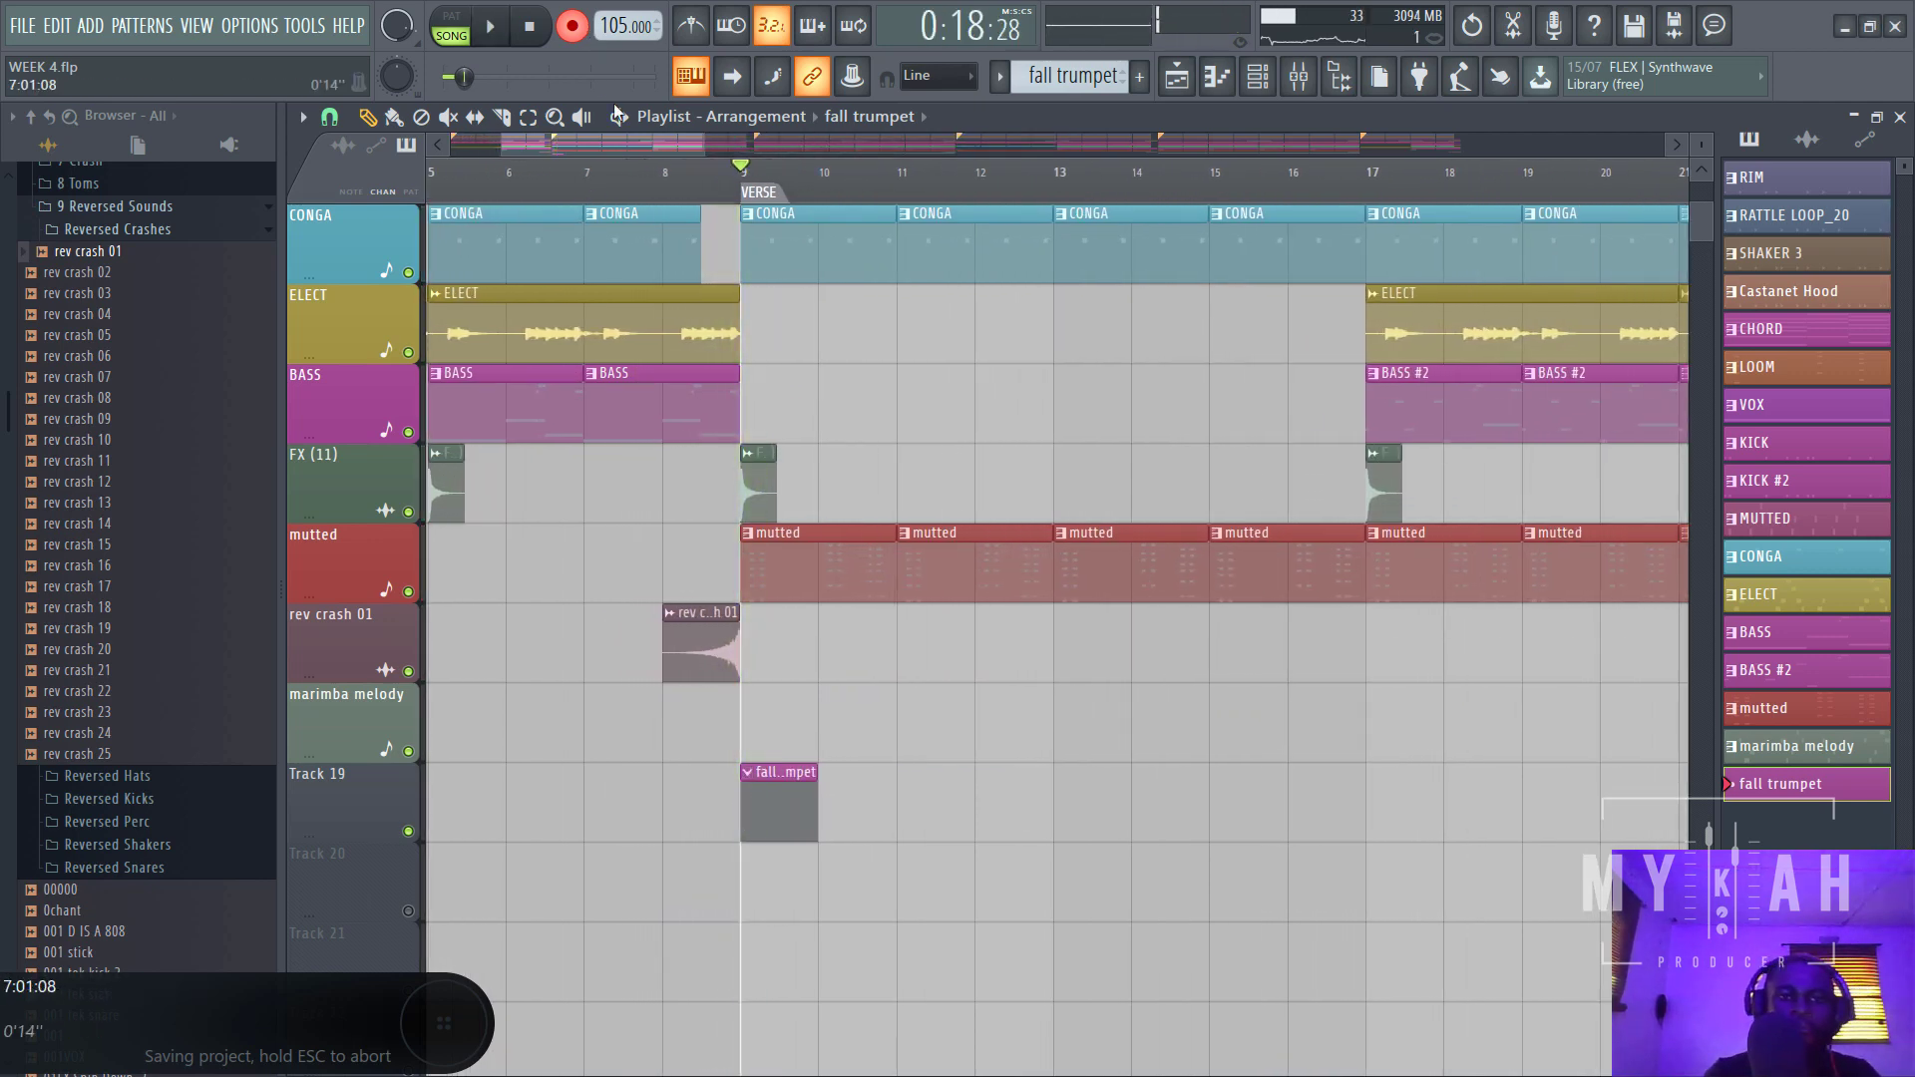
- Enter a trumpet chord of D5, F5, A5 and C6 at the start of the fall trumpet pattern and play it
left_click(1219, 80)
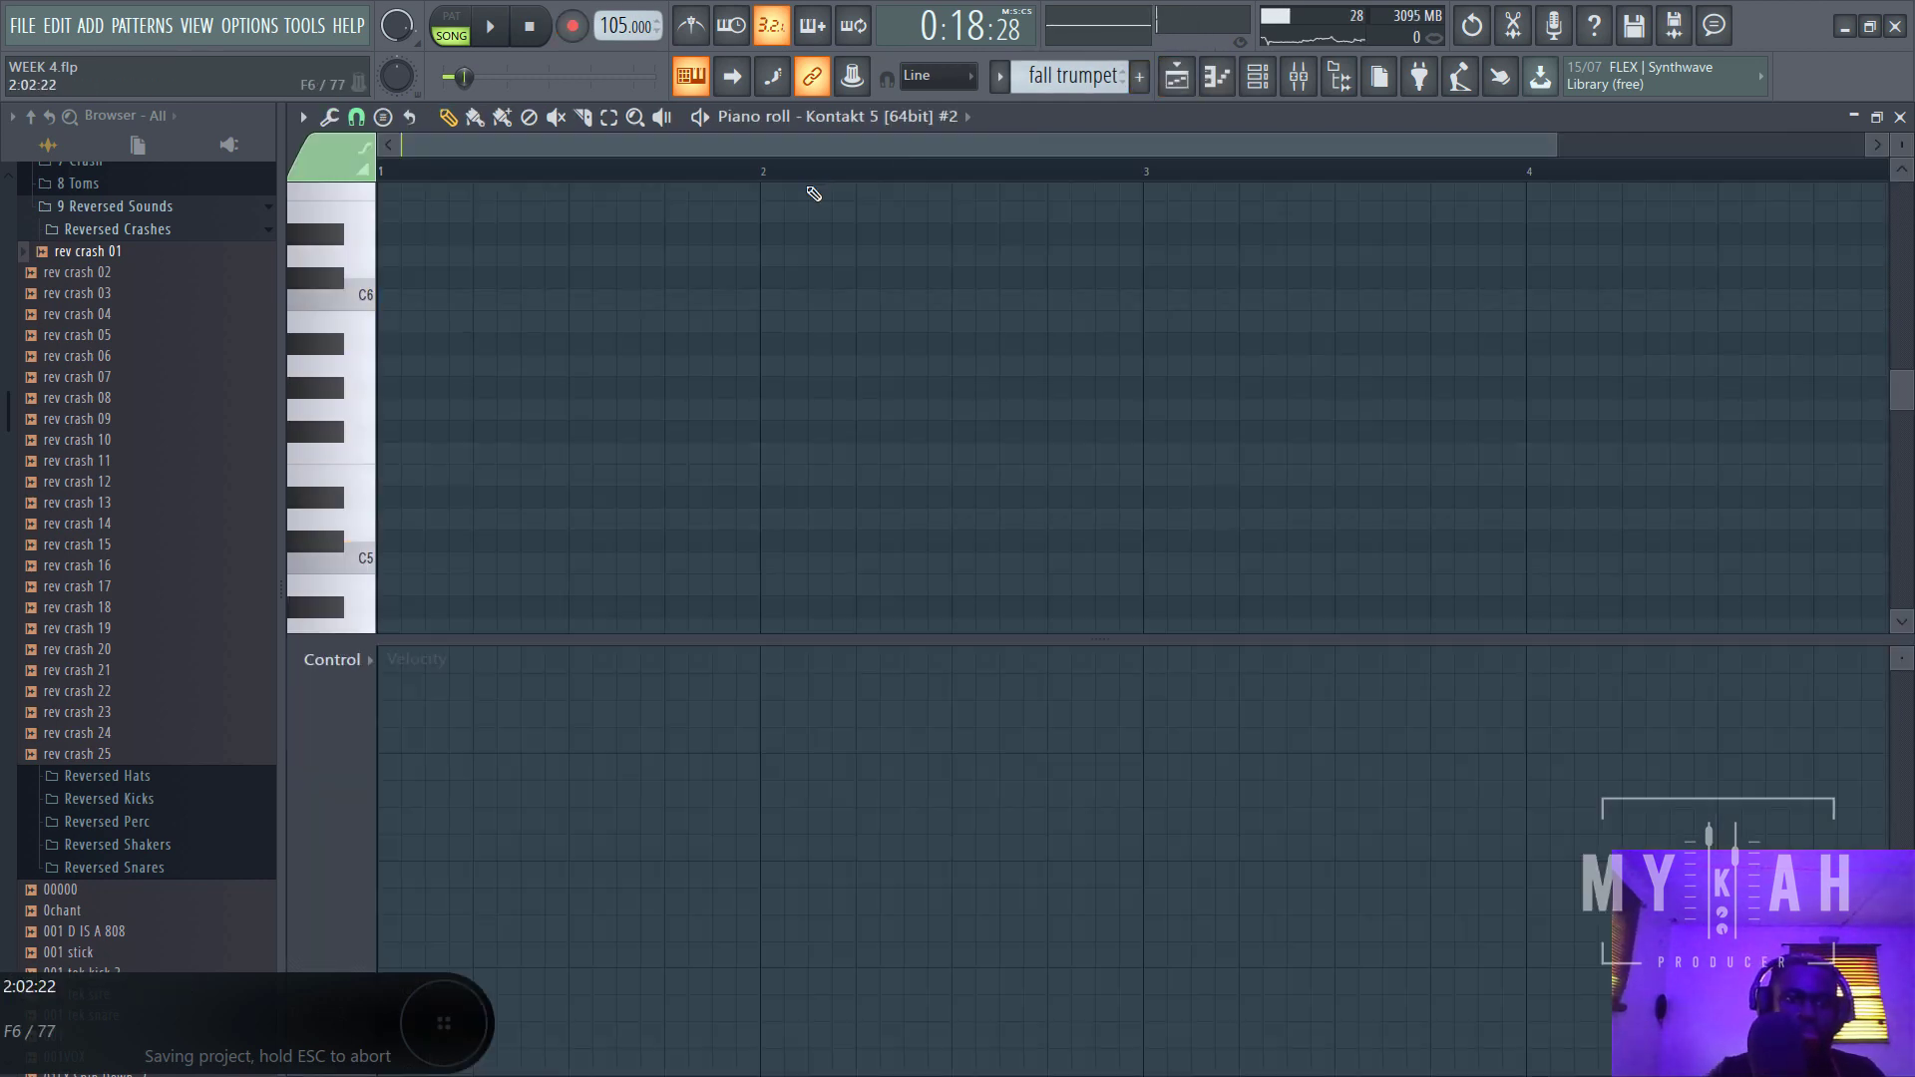
mouse_move(390, 518)
left_mouse_down()
mouse_move(388, 540)
mouse_move(389, 430)
mouse_move(389, 451)
left_mouse_up()
left_click(380, 385)
mouse_move(363, 372)
left_mouse_down()
mouse_move(369, 289)
mouse_move(371, 329)
left_mouse_up()
key("space")
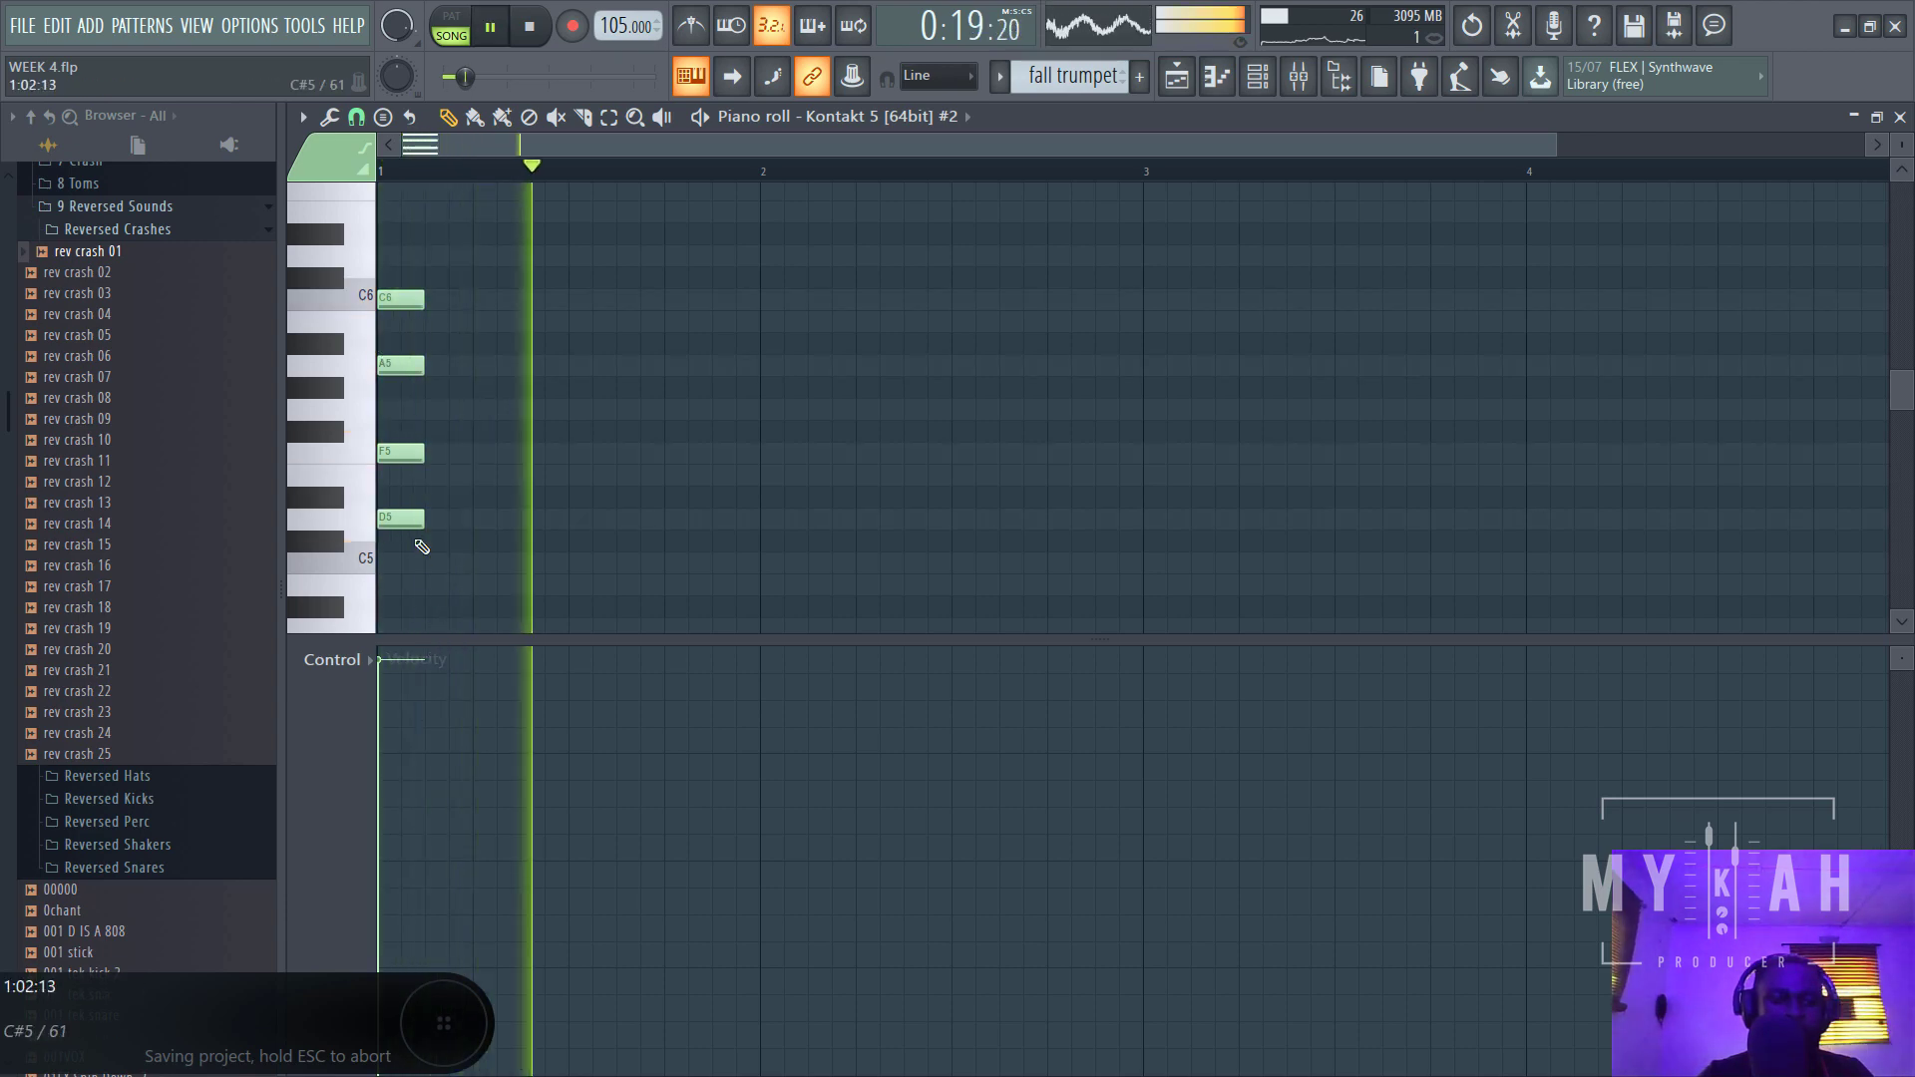
- Lengthen all four trumpet chord notes to one beat and set their velocity to about 75%
key("ctrl+a")
key("space")
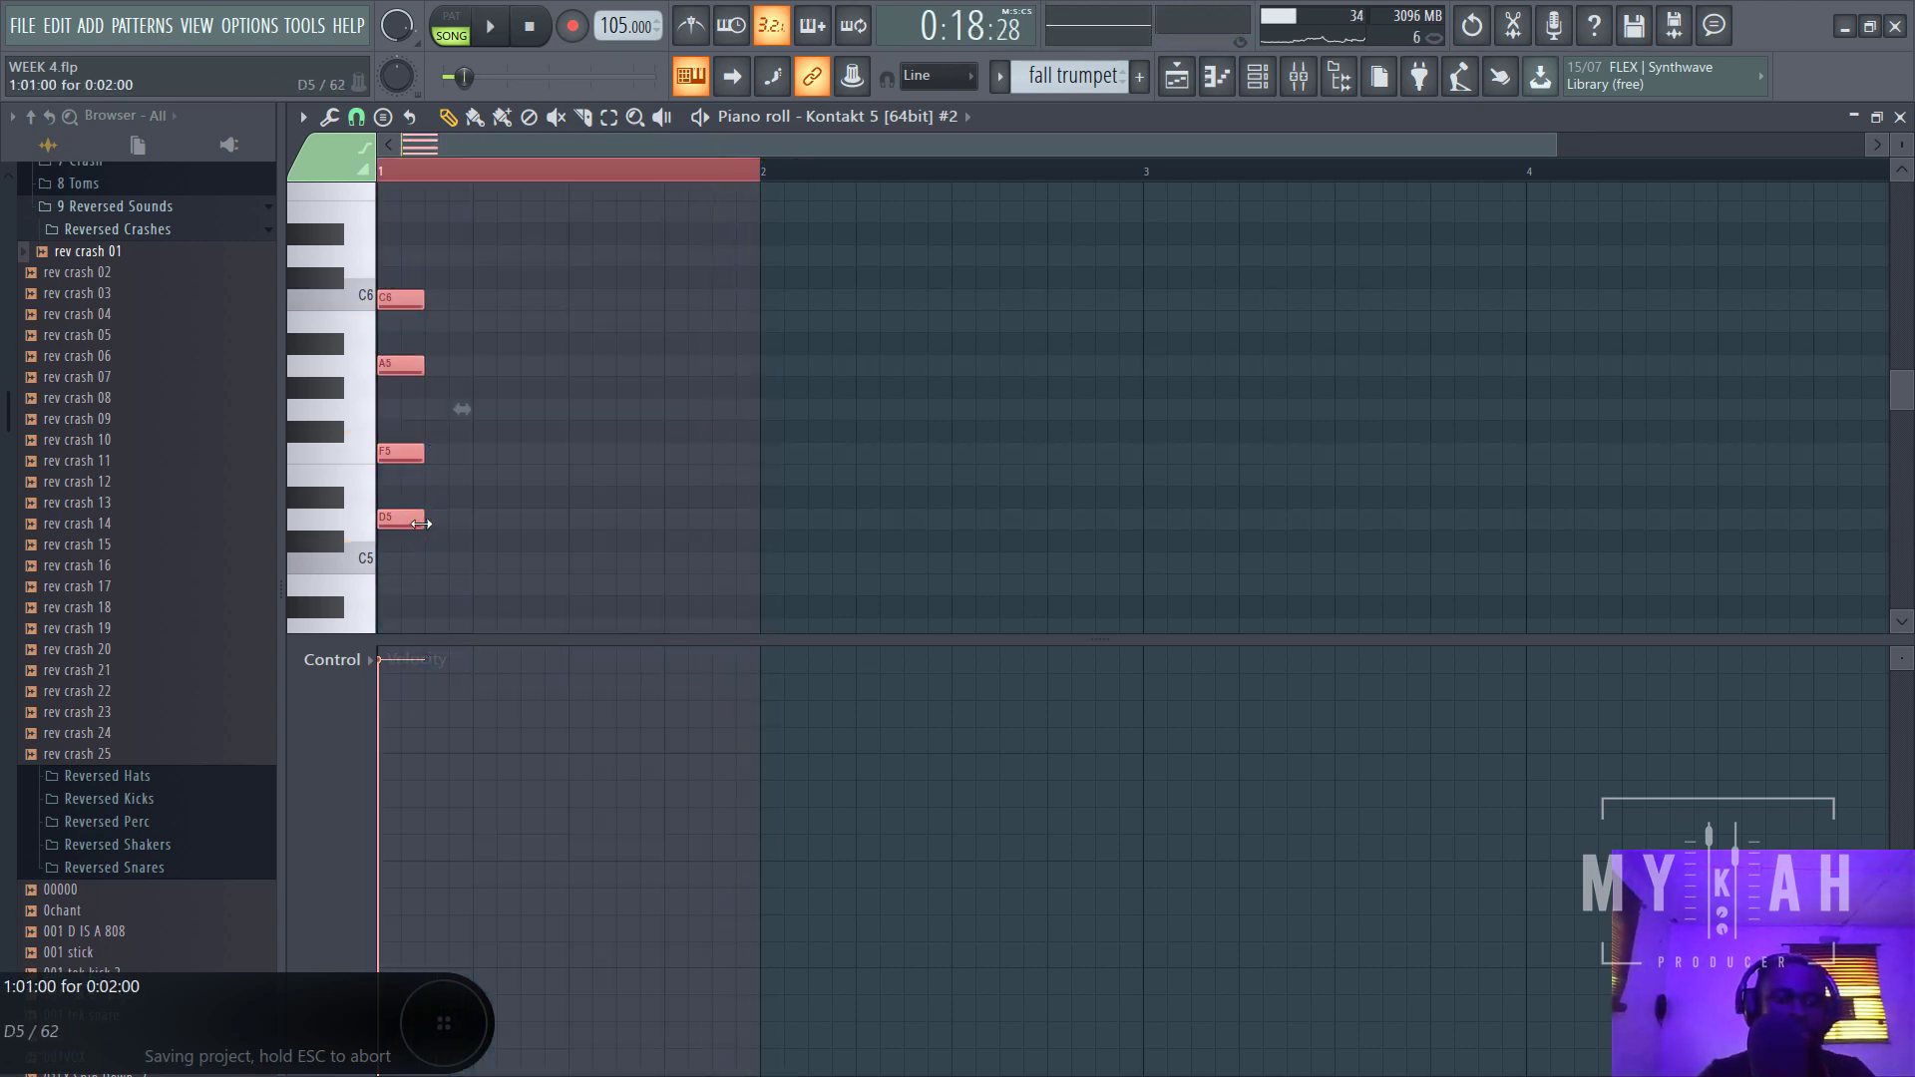
left_click(560, 594, "ctrl")
key("space")
left_click_drag(390, 730, 387, 754)
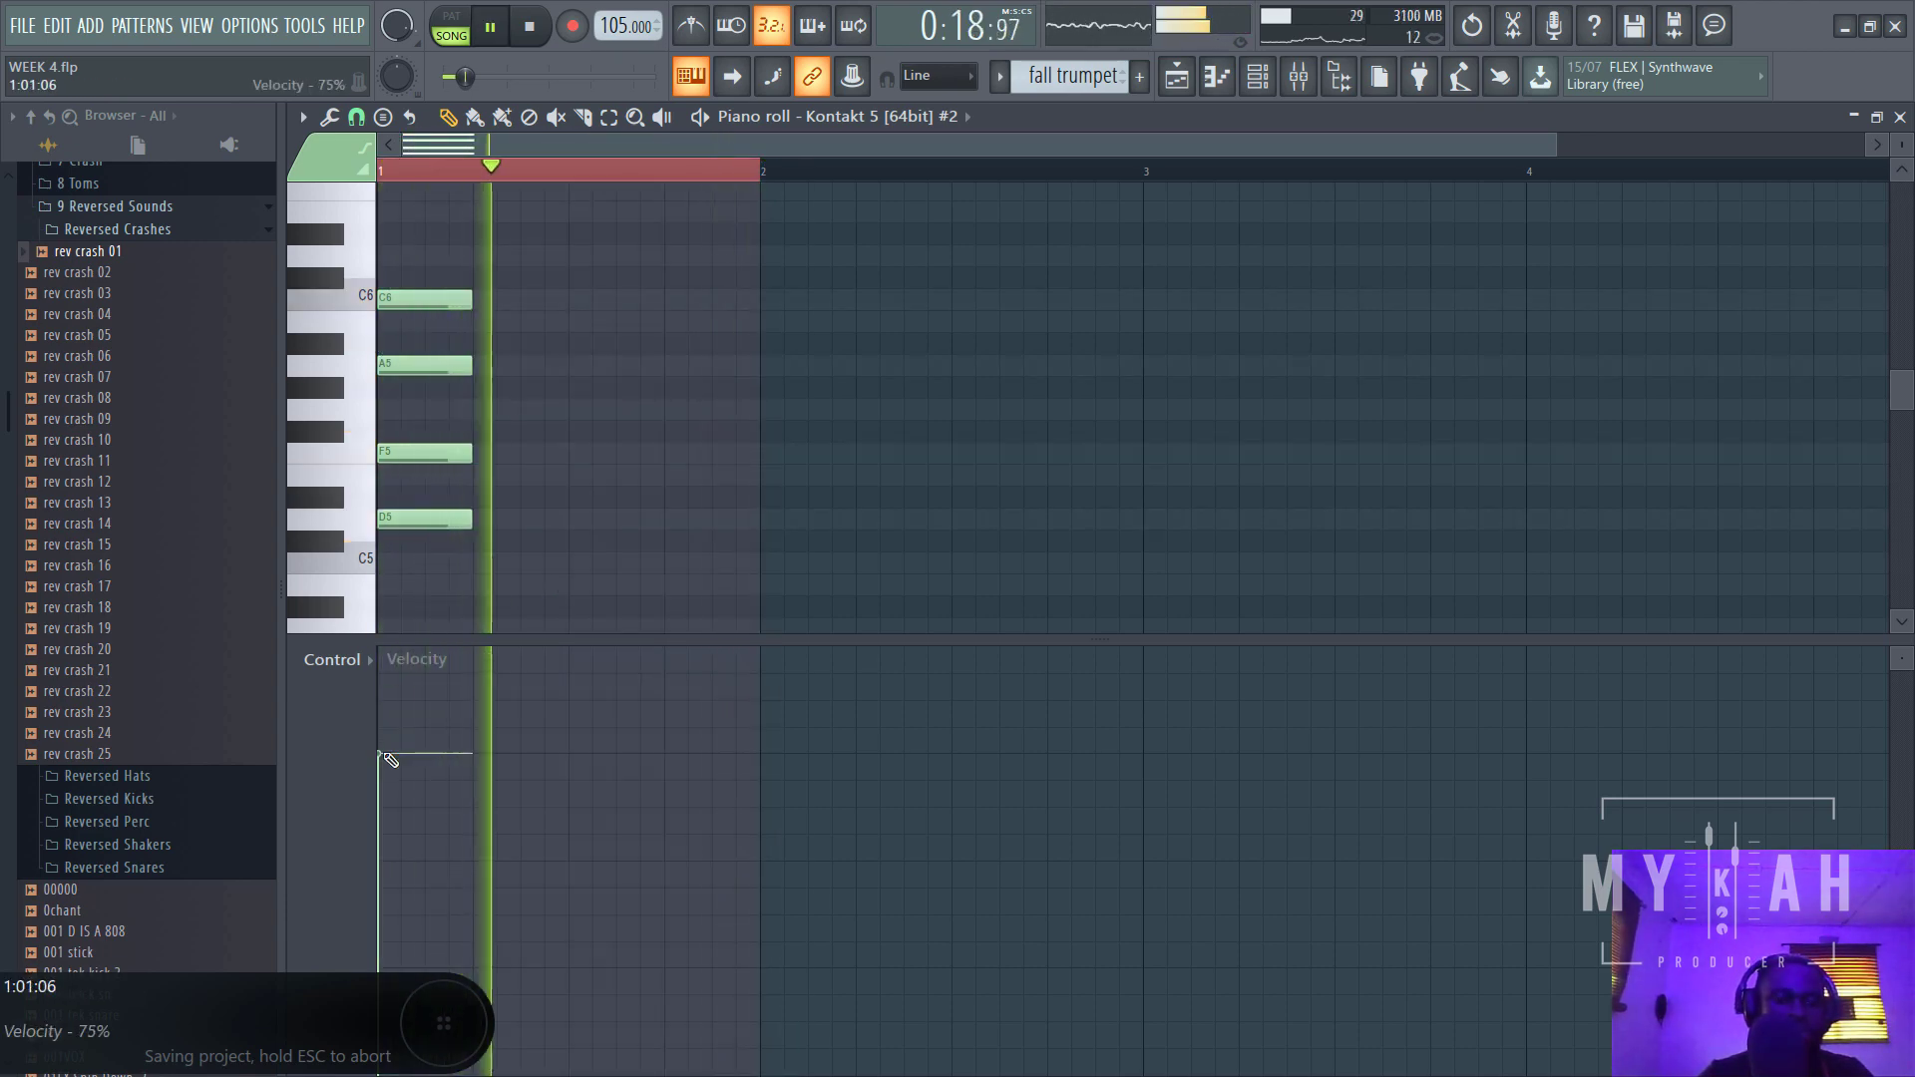
key("space")
- Play the chord within the arrangement and move the fall trumpet clip on Track 19 to bar 17
key("space")
key("F5")
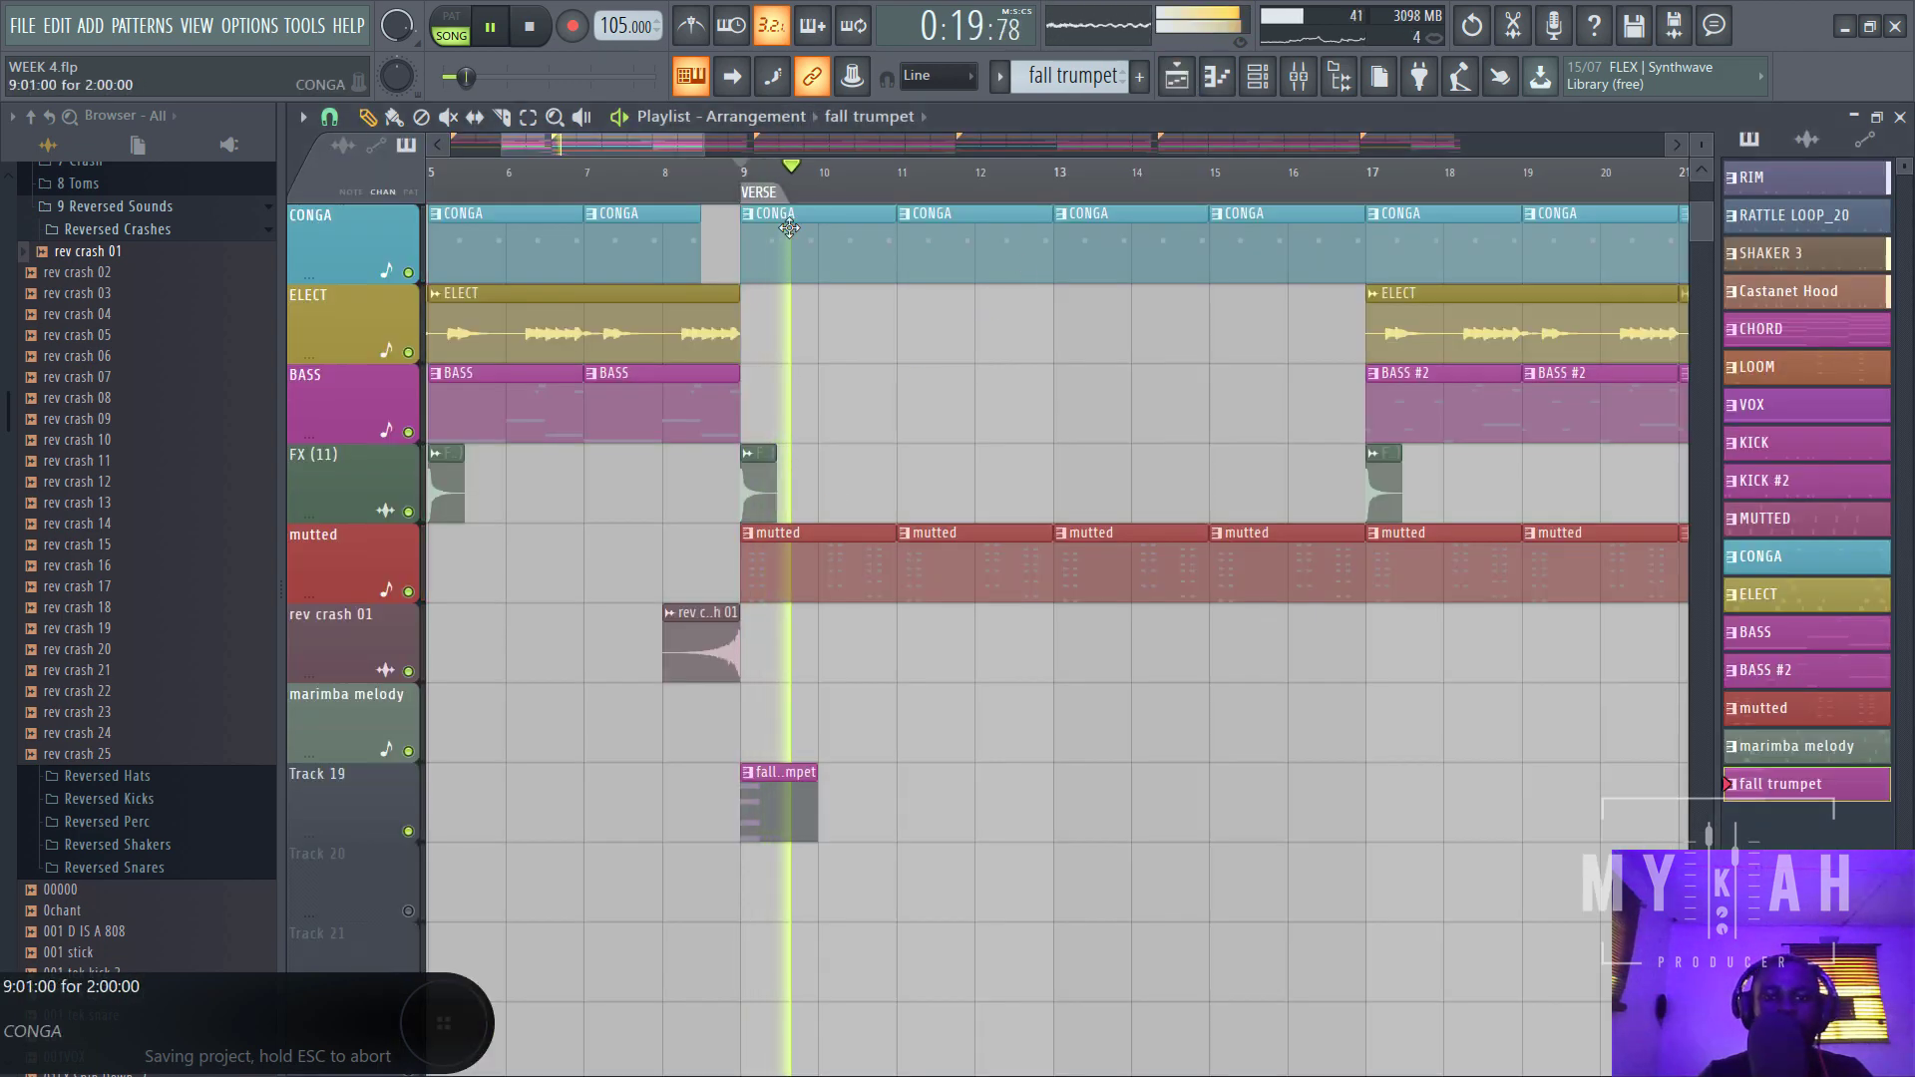
scroll(826, 193, "down", 3)
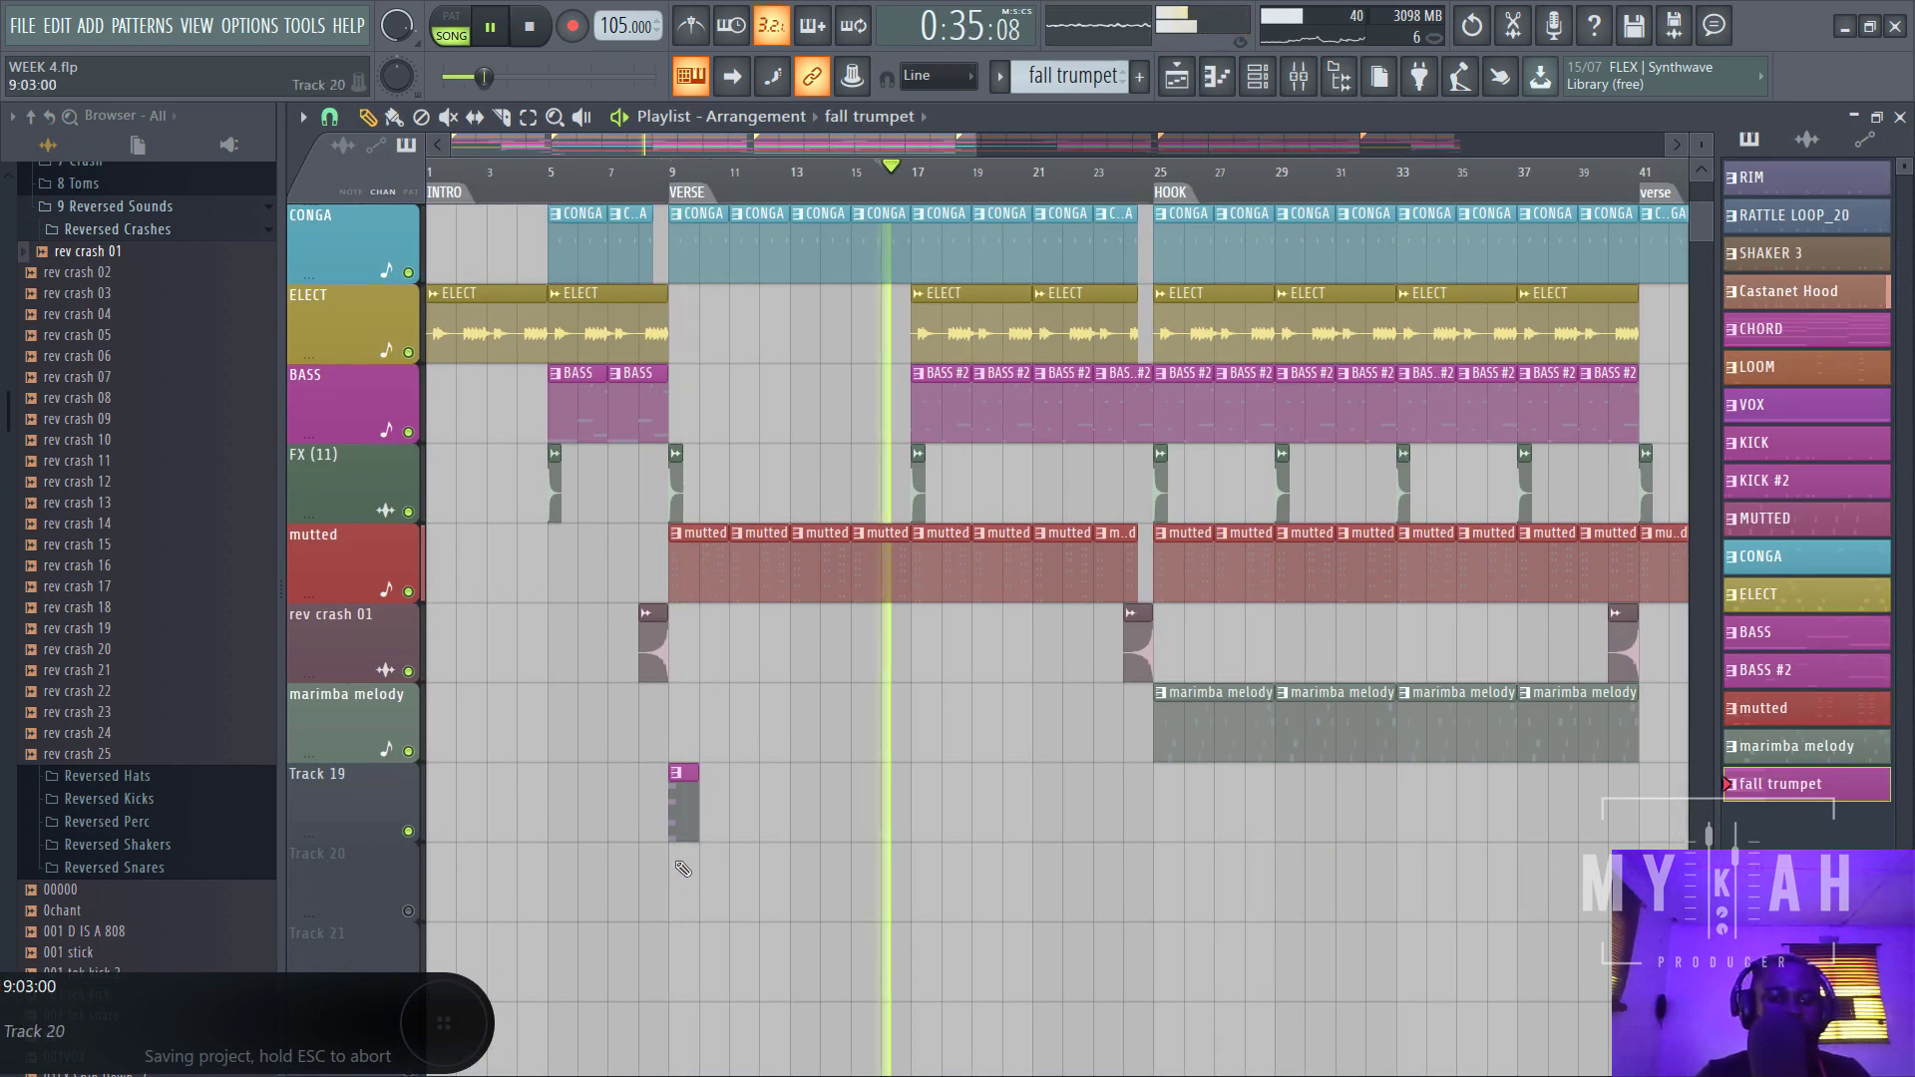
left_click_drag(676, 831, 918, 831)
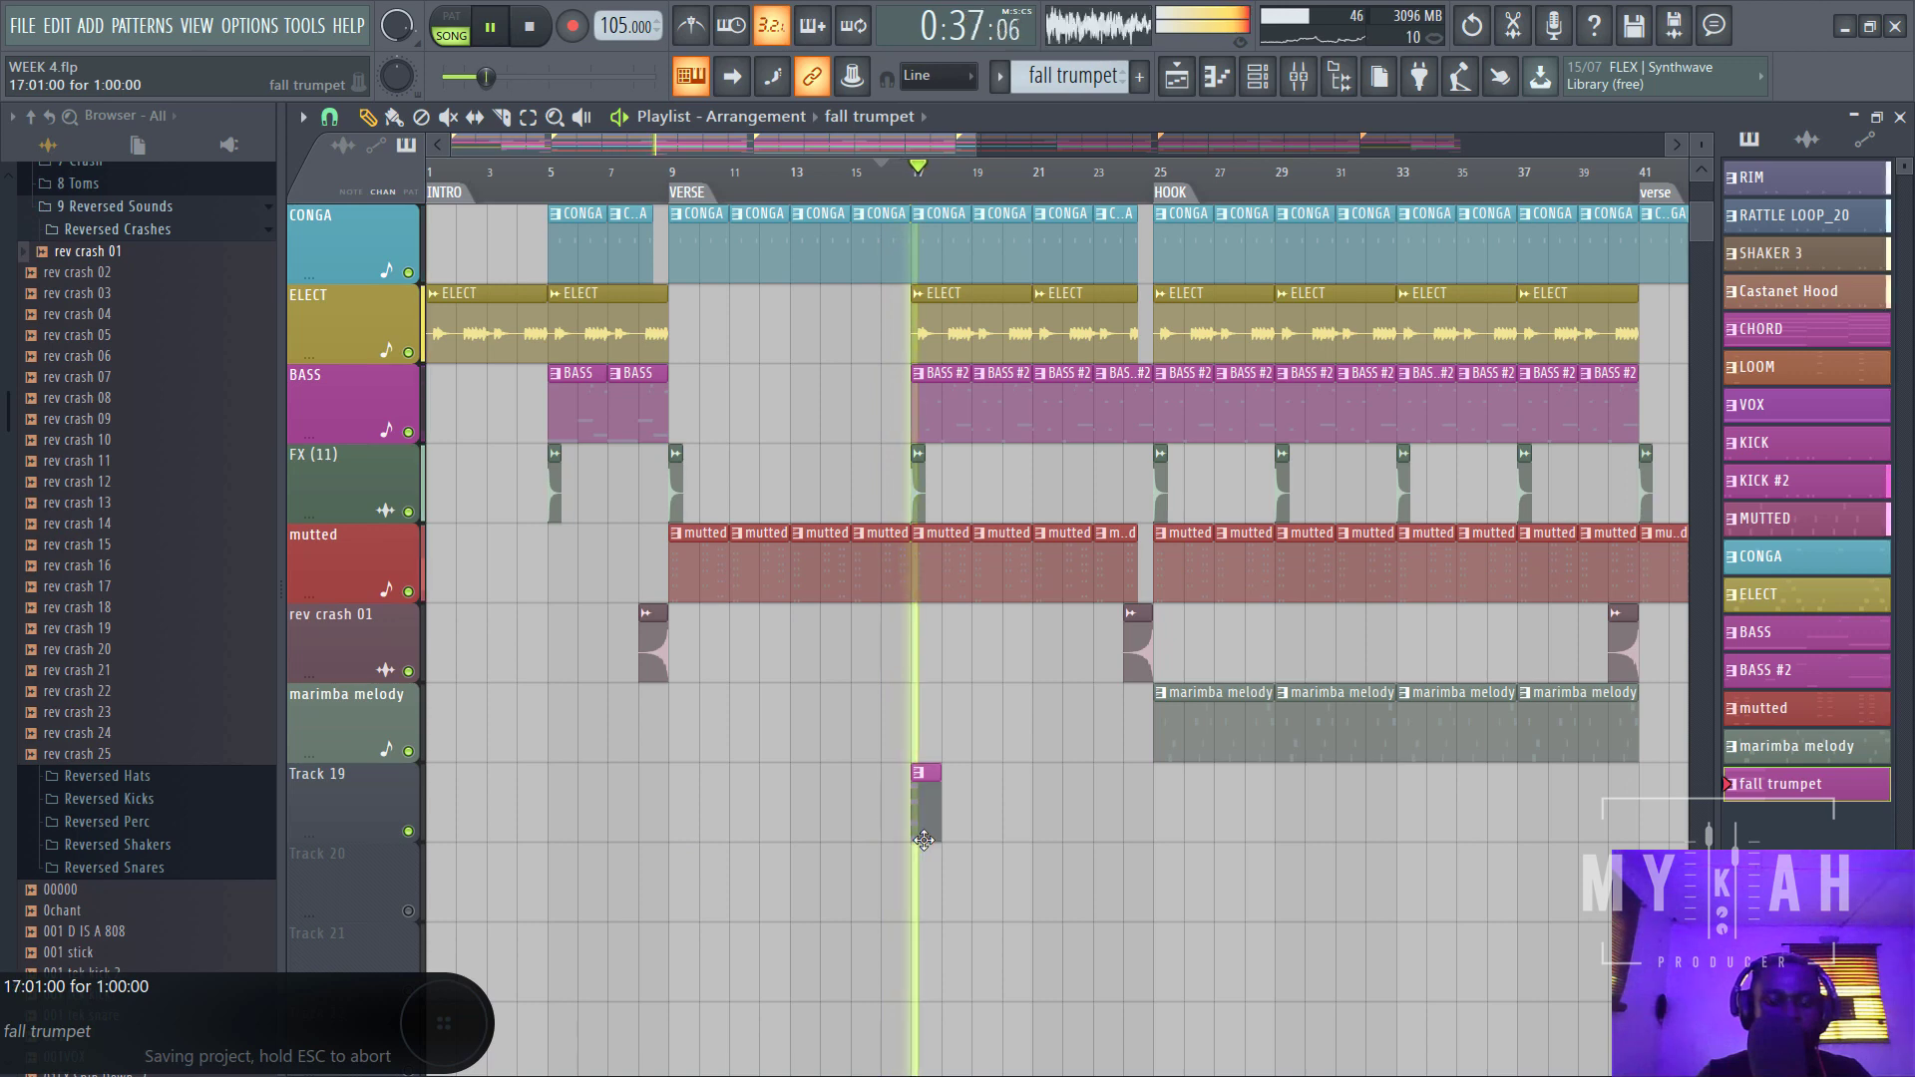
scroll(948, 864, "up", 1)
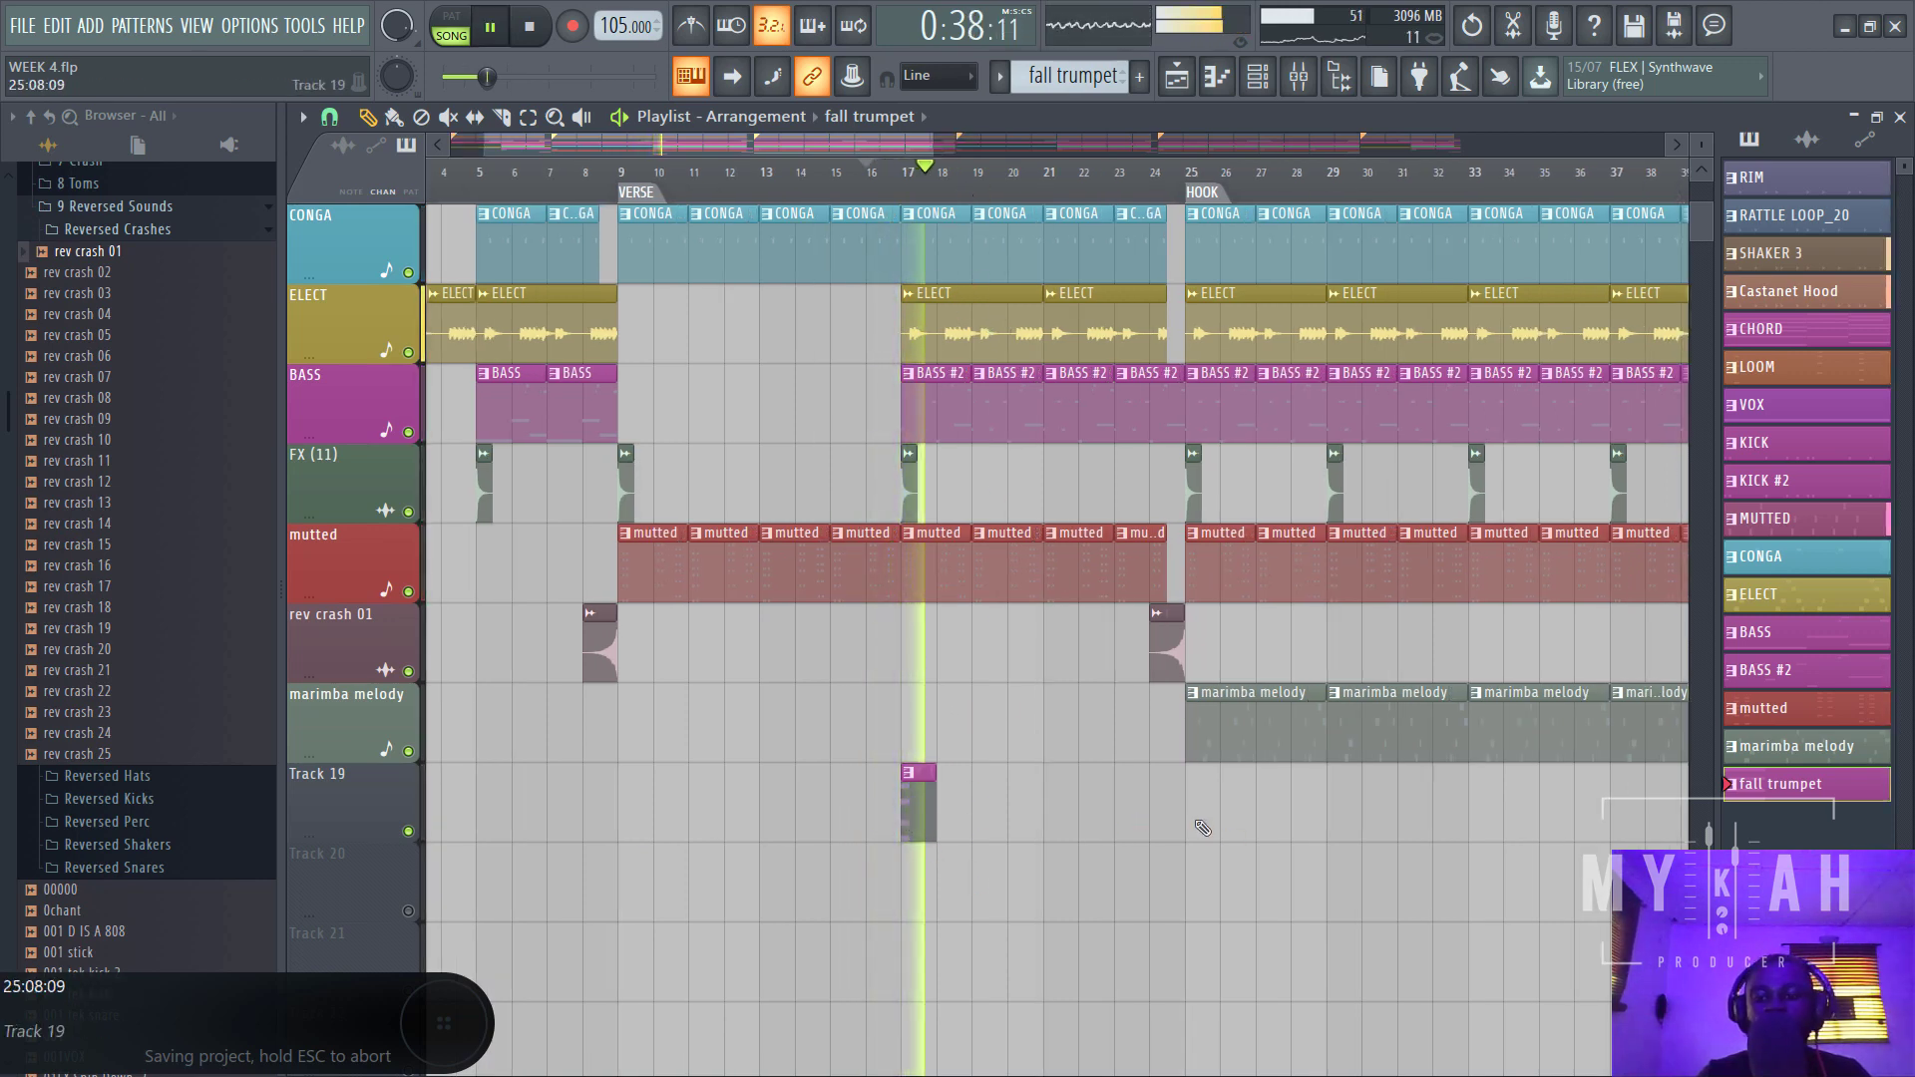
- Place fall trumpet clips on Track 19 at bars 25, 33, 49, 57 and 65
left_click(1201, 798)
left_click_drag(901, 146, 1041, 145)
left_click(1079, 798)
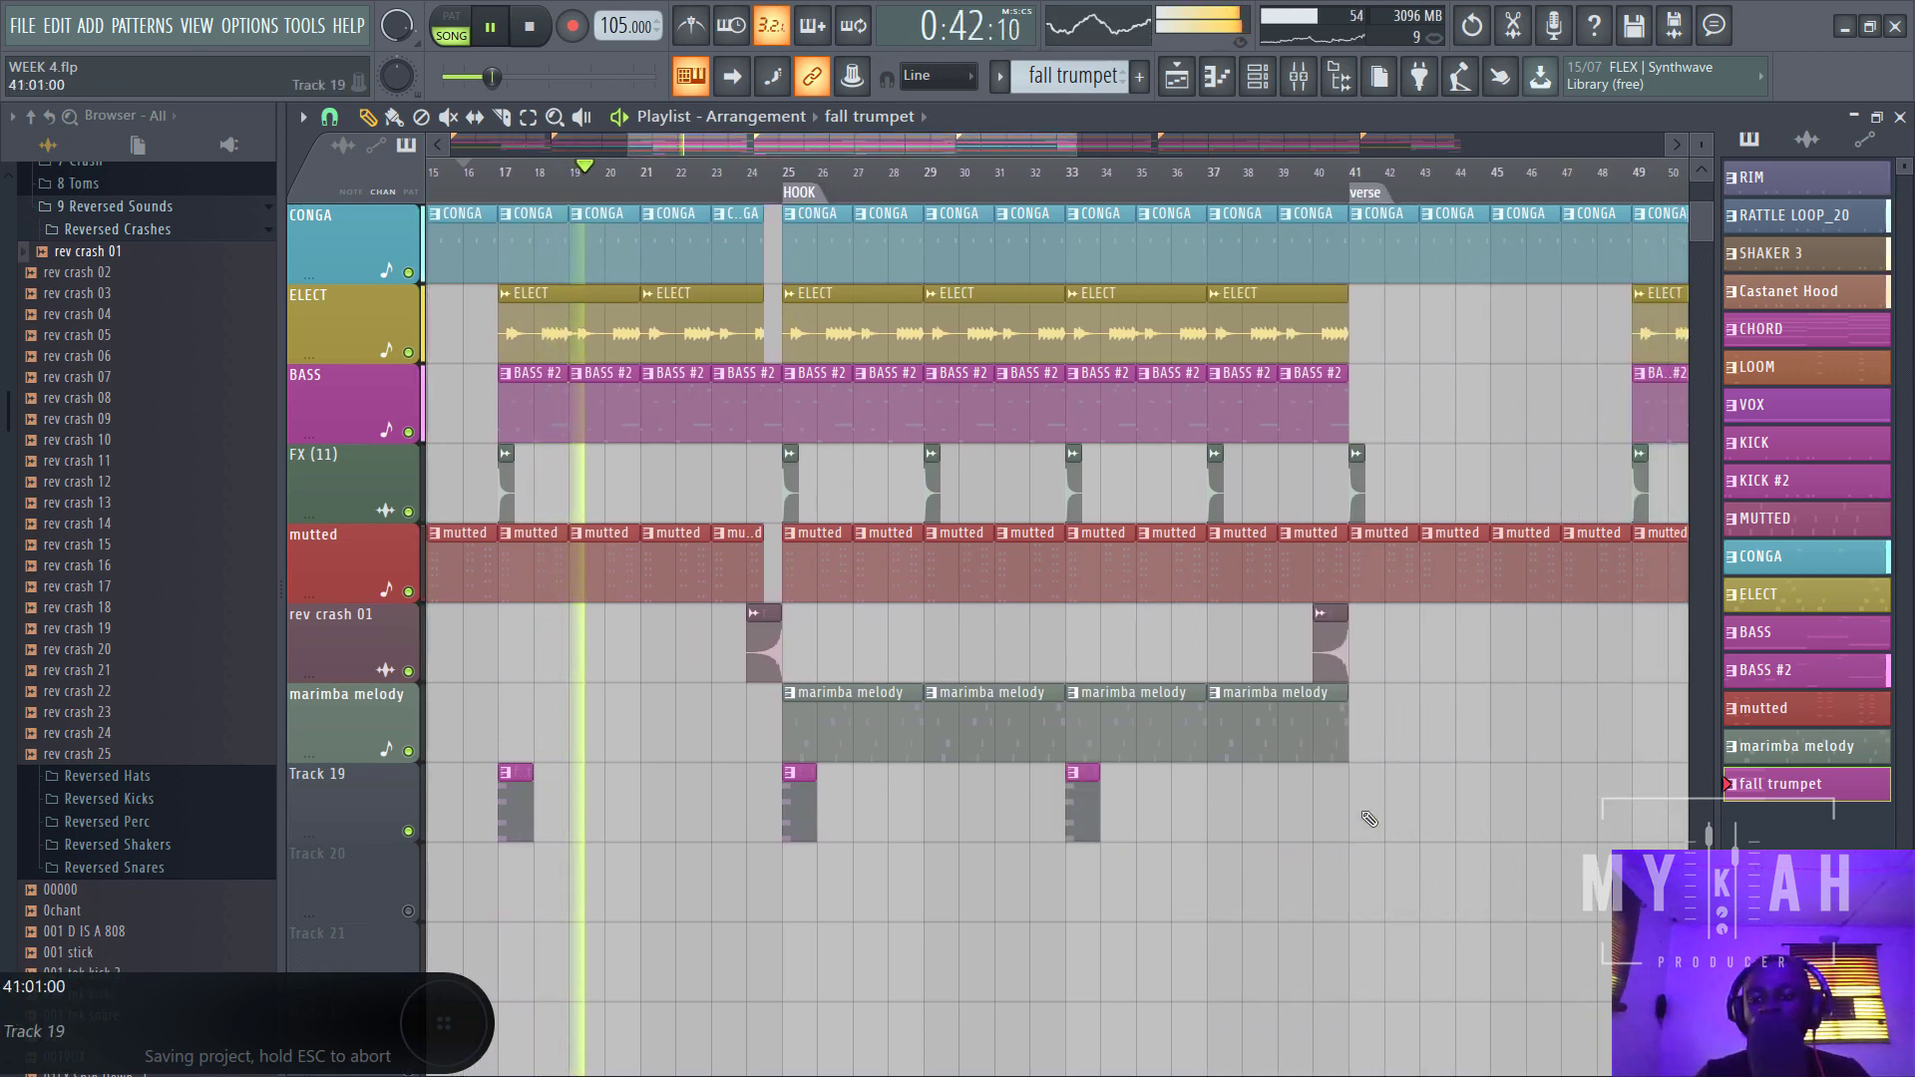
scroll(1147, 218, "down", 3)
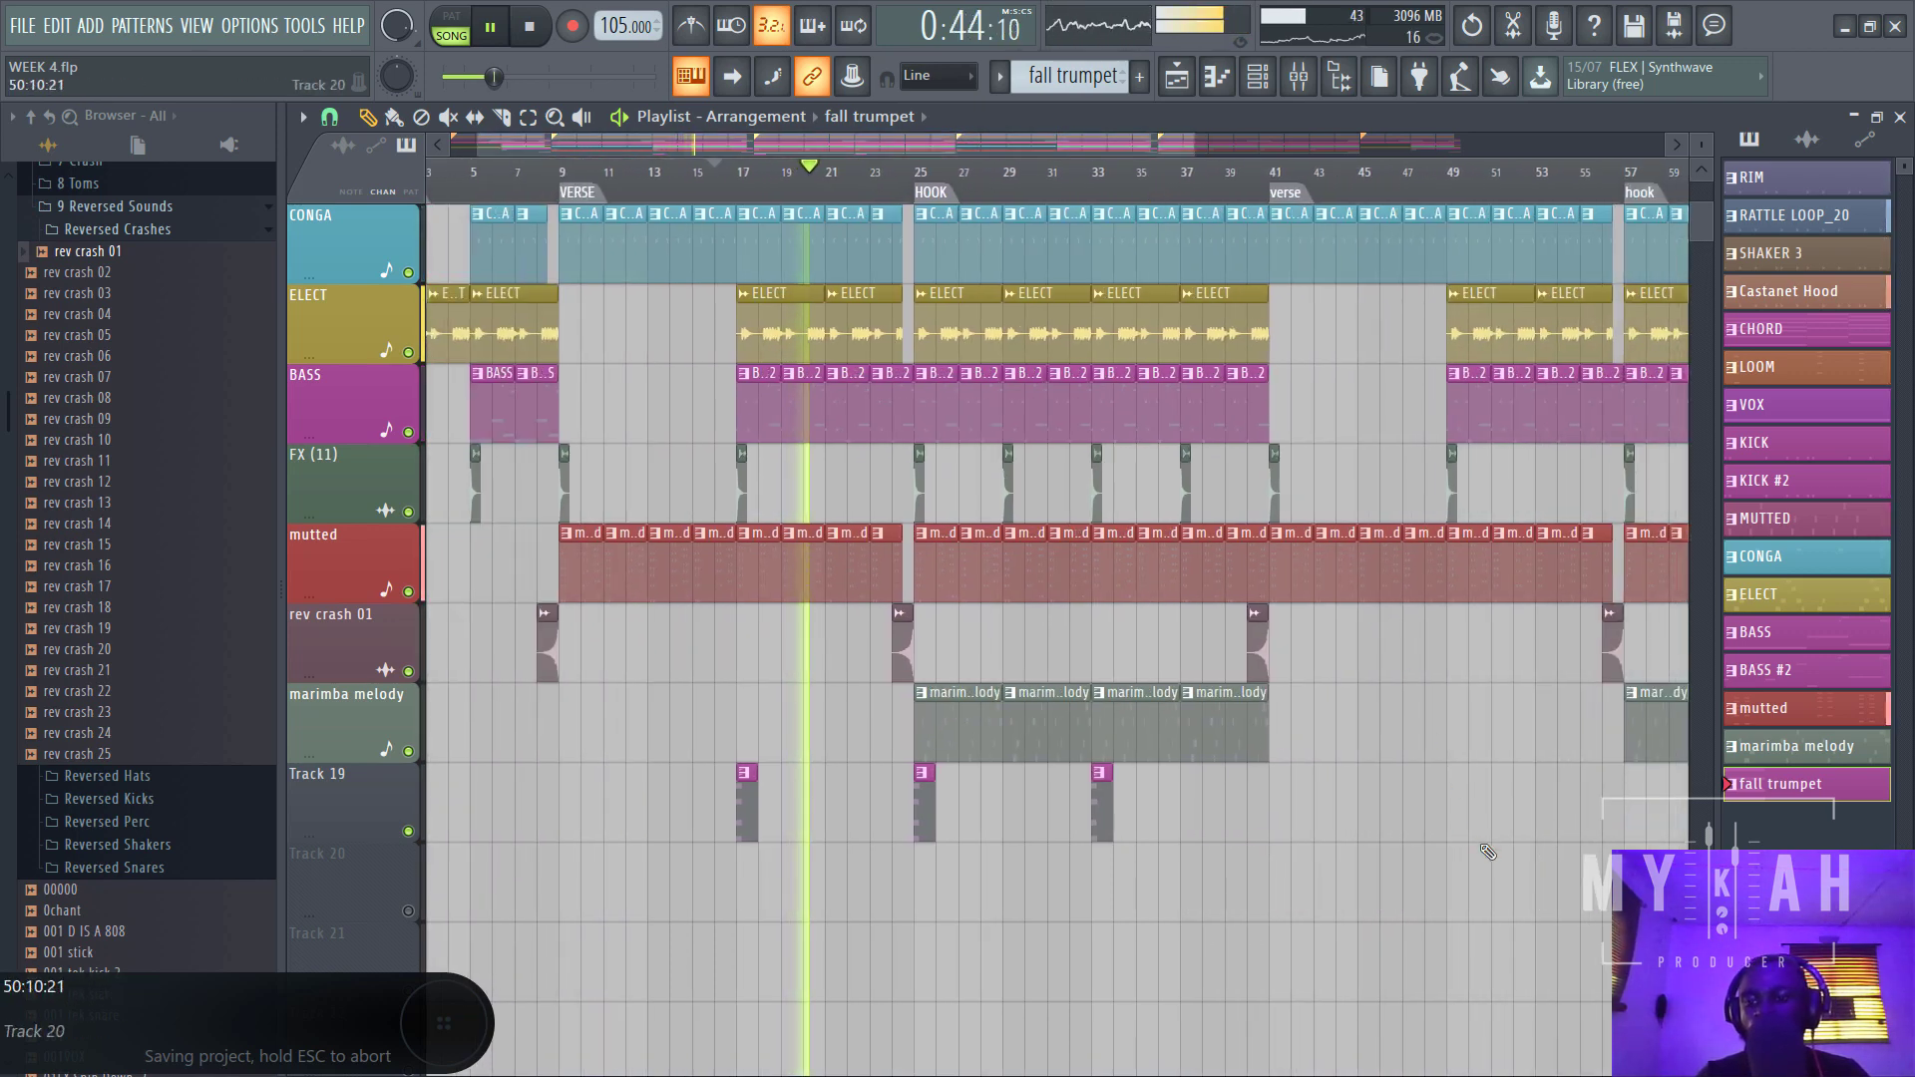
left_click(1444, 803)
scroll(1247, 756, "down", 3)
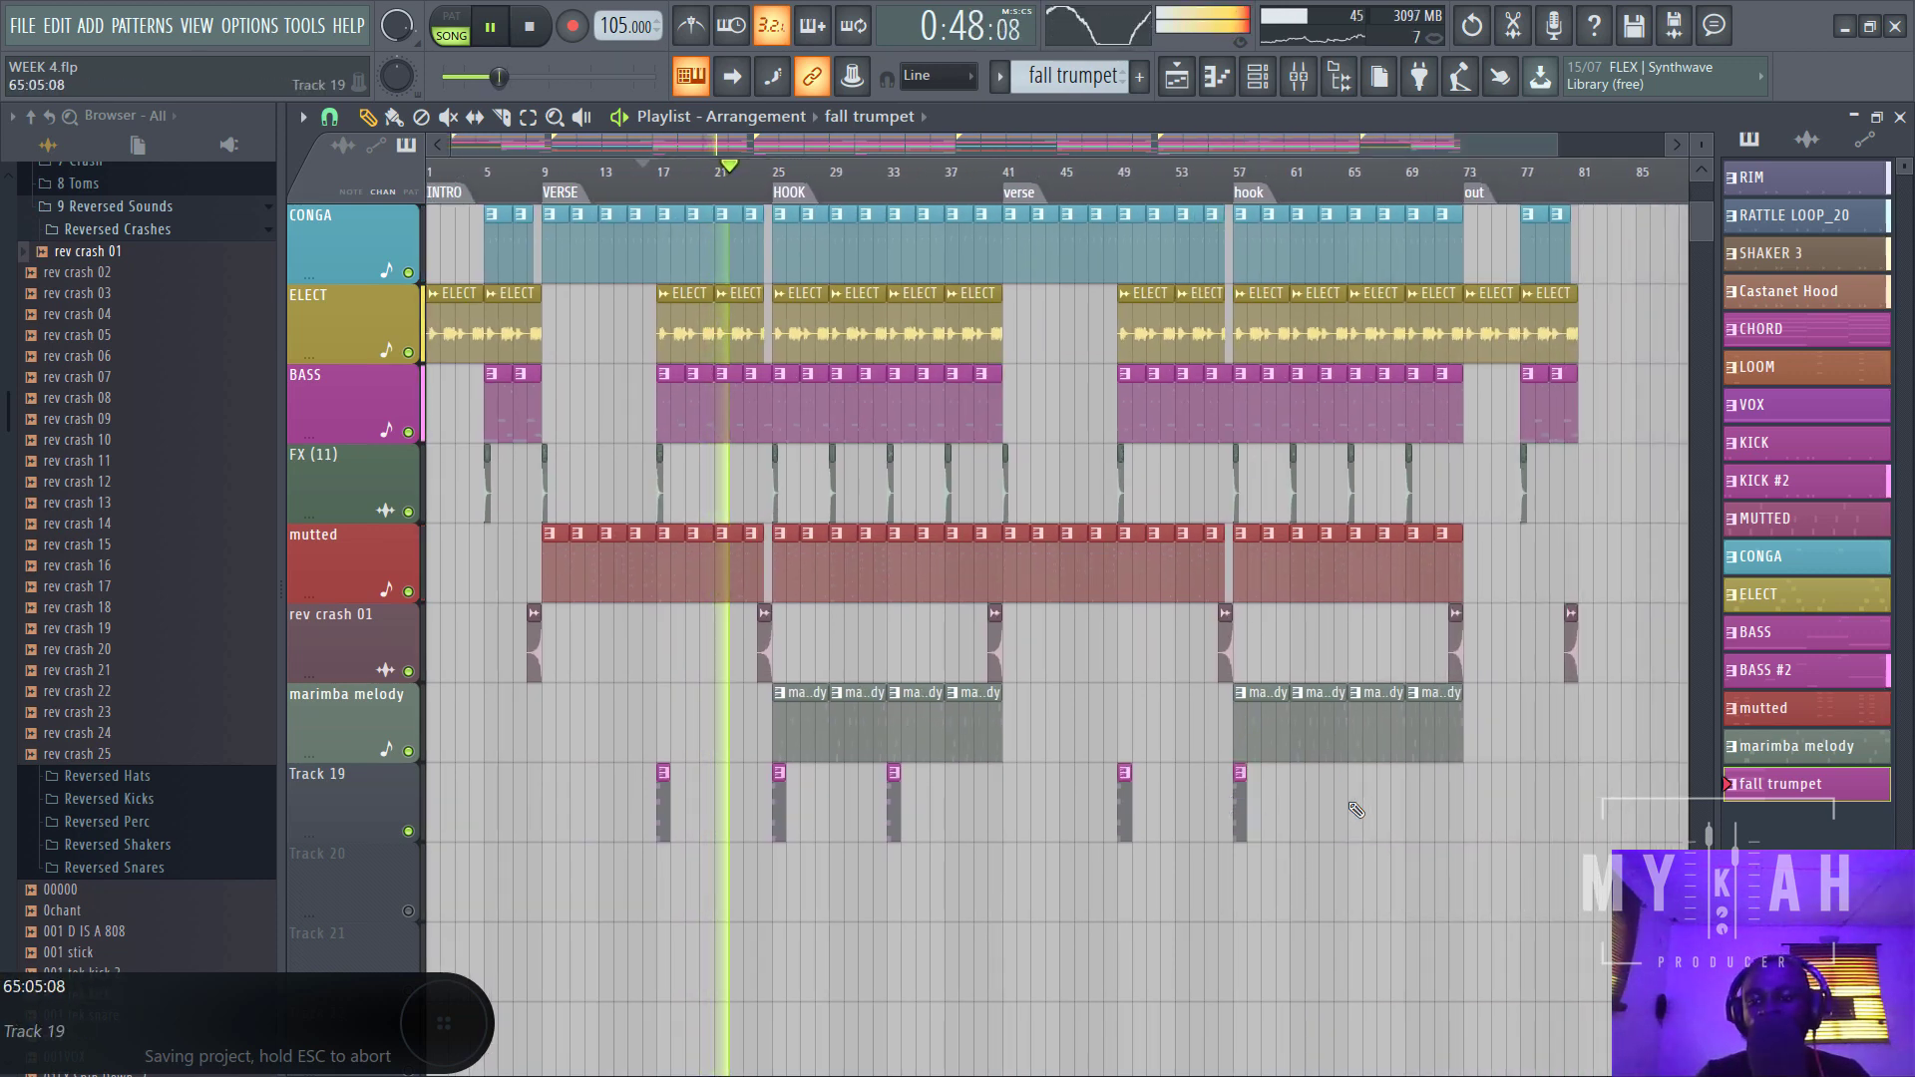
scroll(1397, 499, "up", 10)
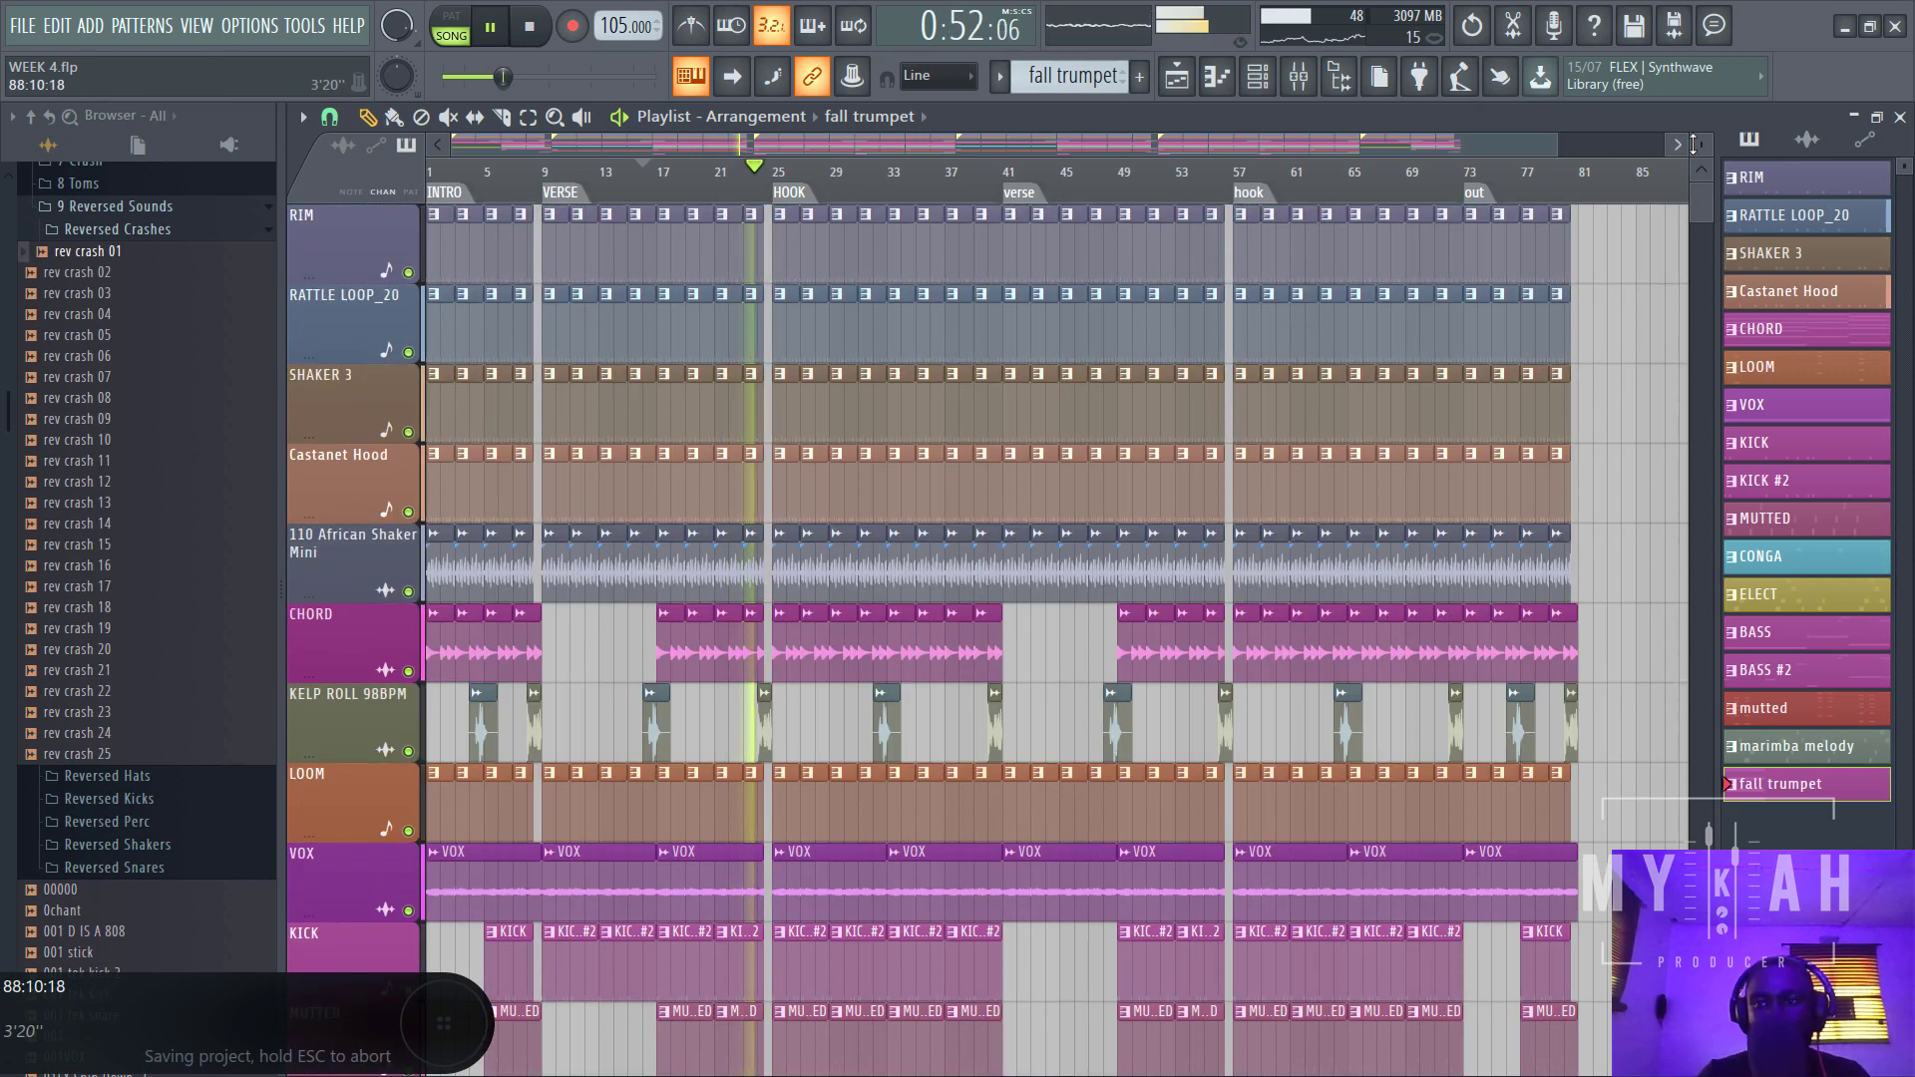
left_click_drag(1700, 144, 1700, 170)
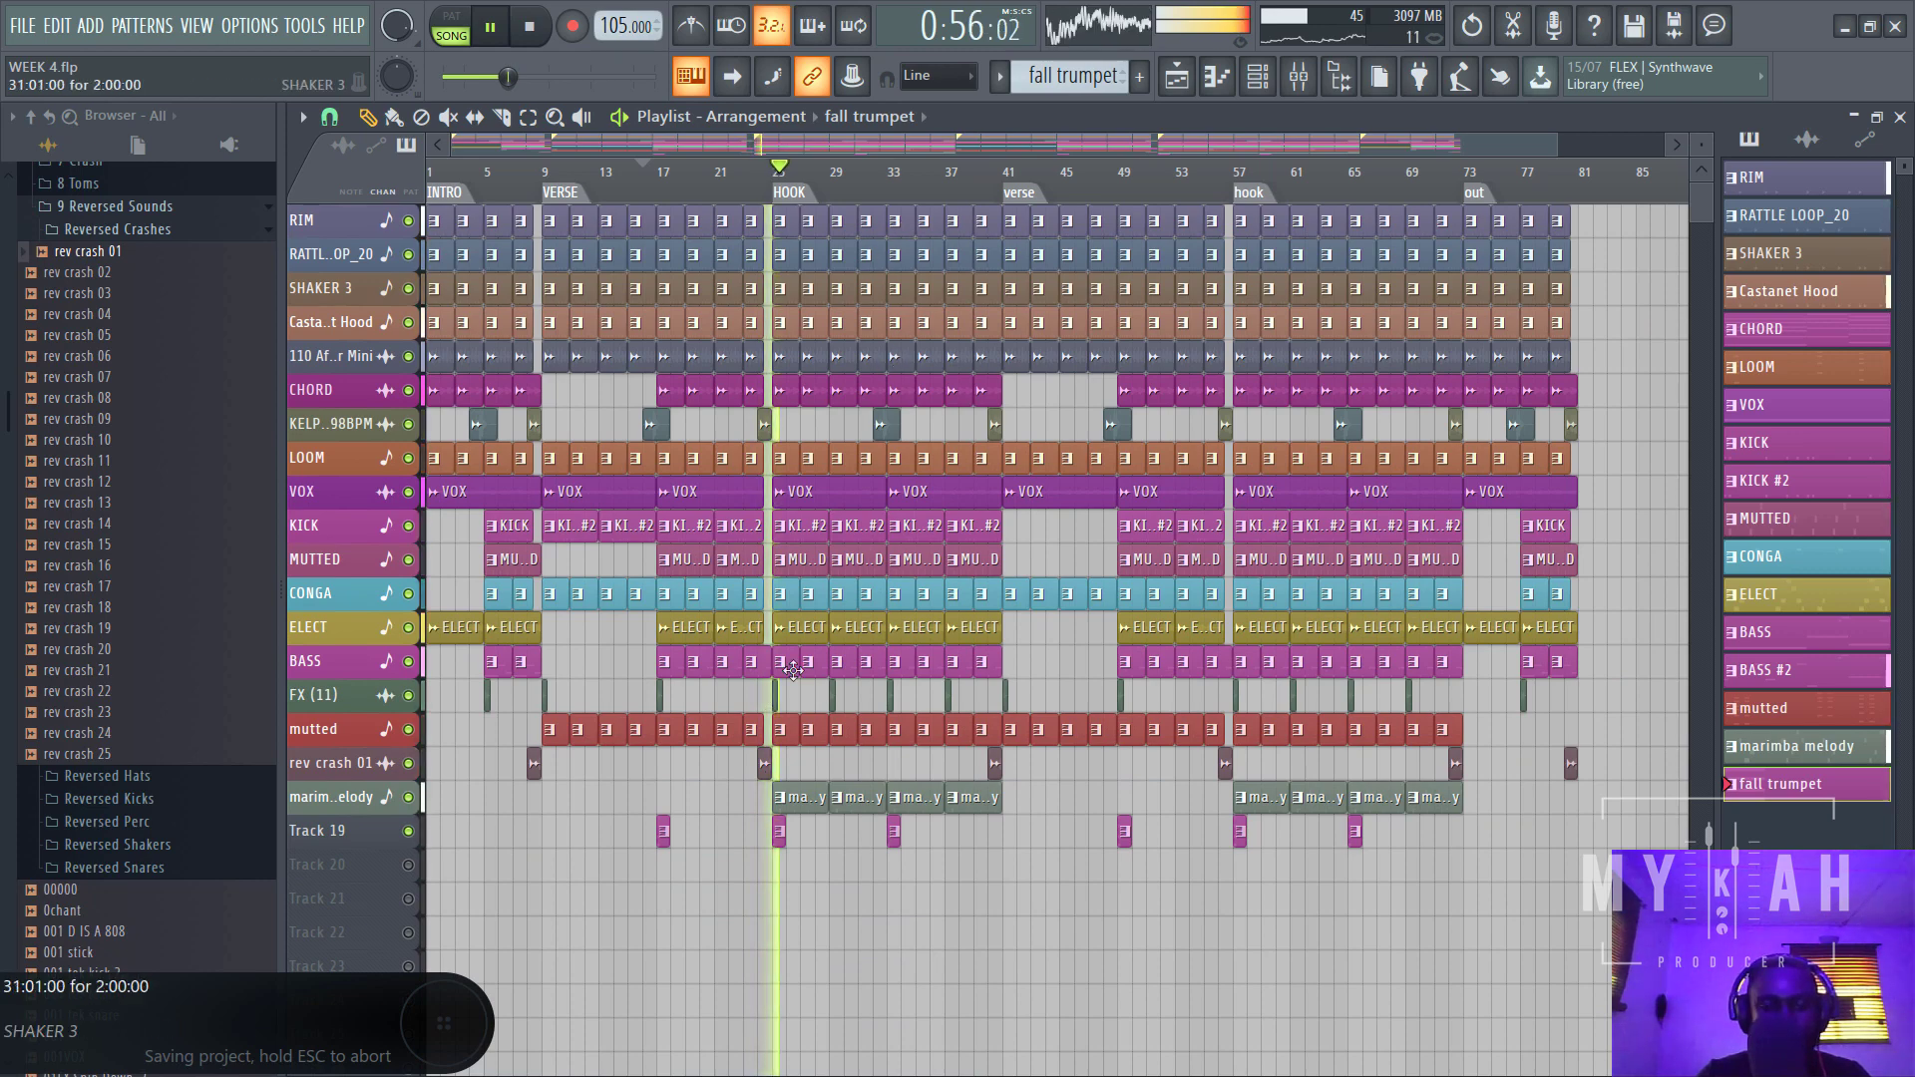
- Load Fruity Convolver in the first effect slot of the trumpet's mixer track 24 and reduce its wet level while playing the pattern
key("space")
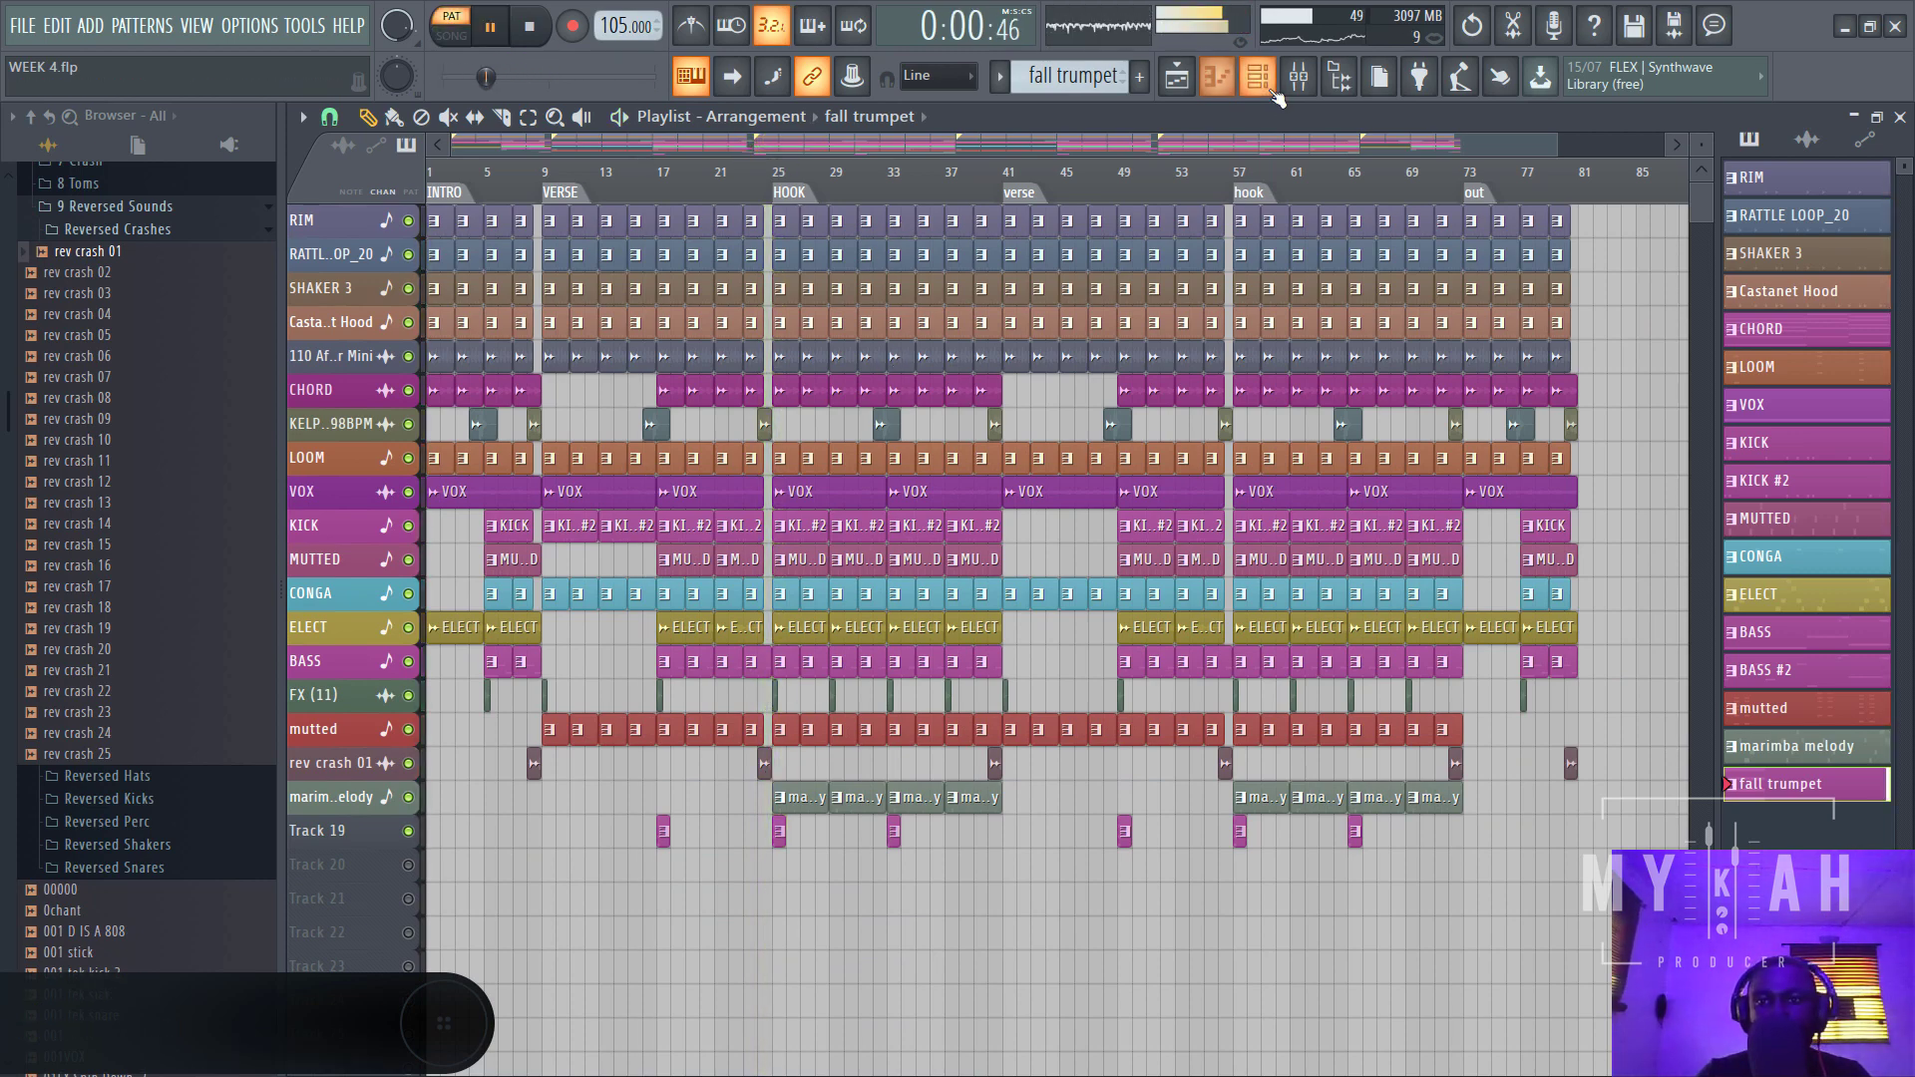
left_click(1299, 77)
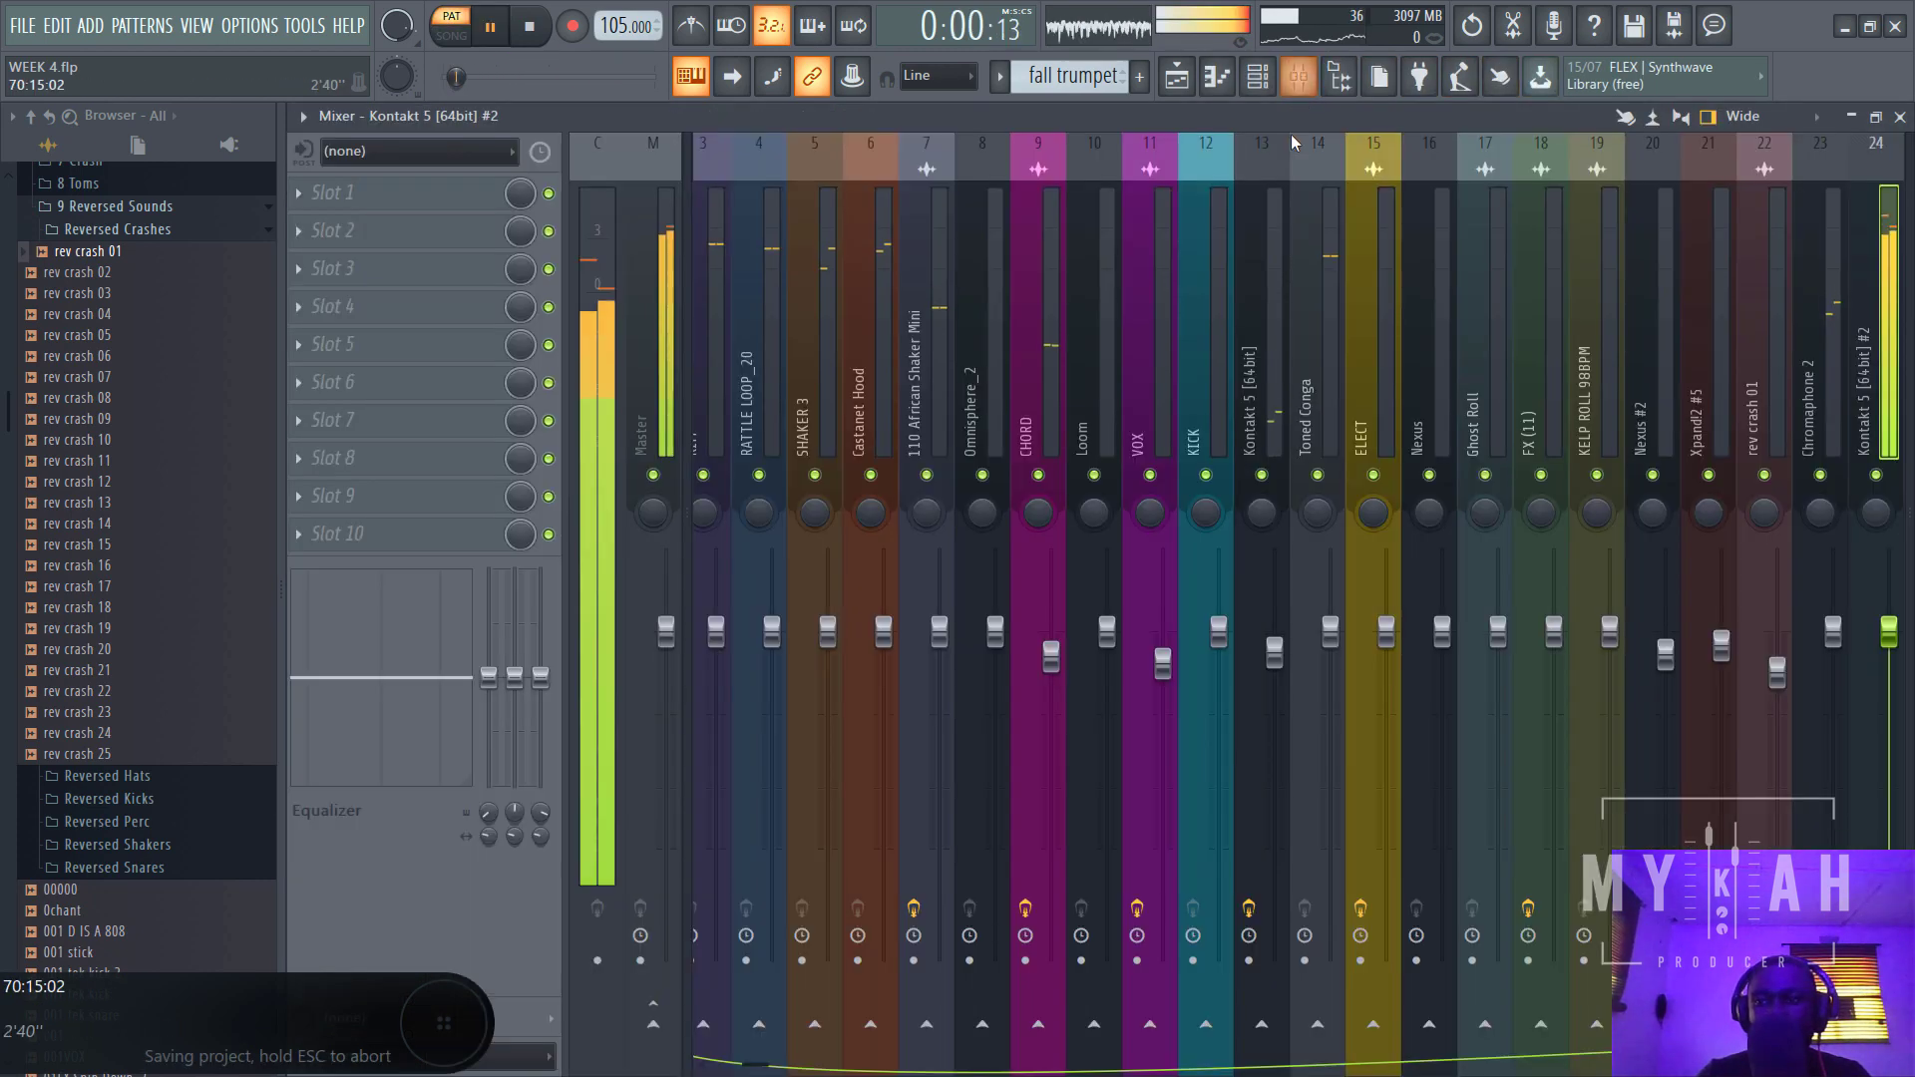
left_click(355, 201)
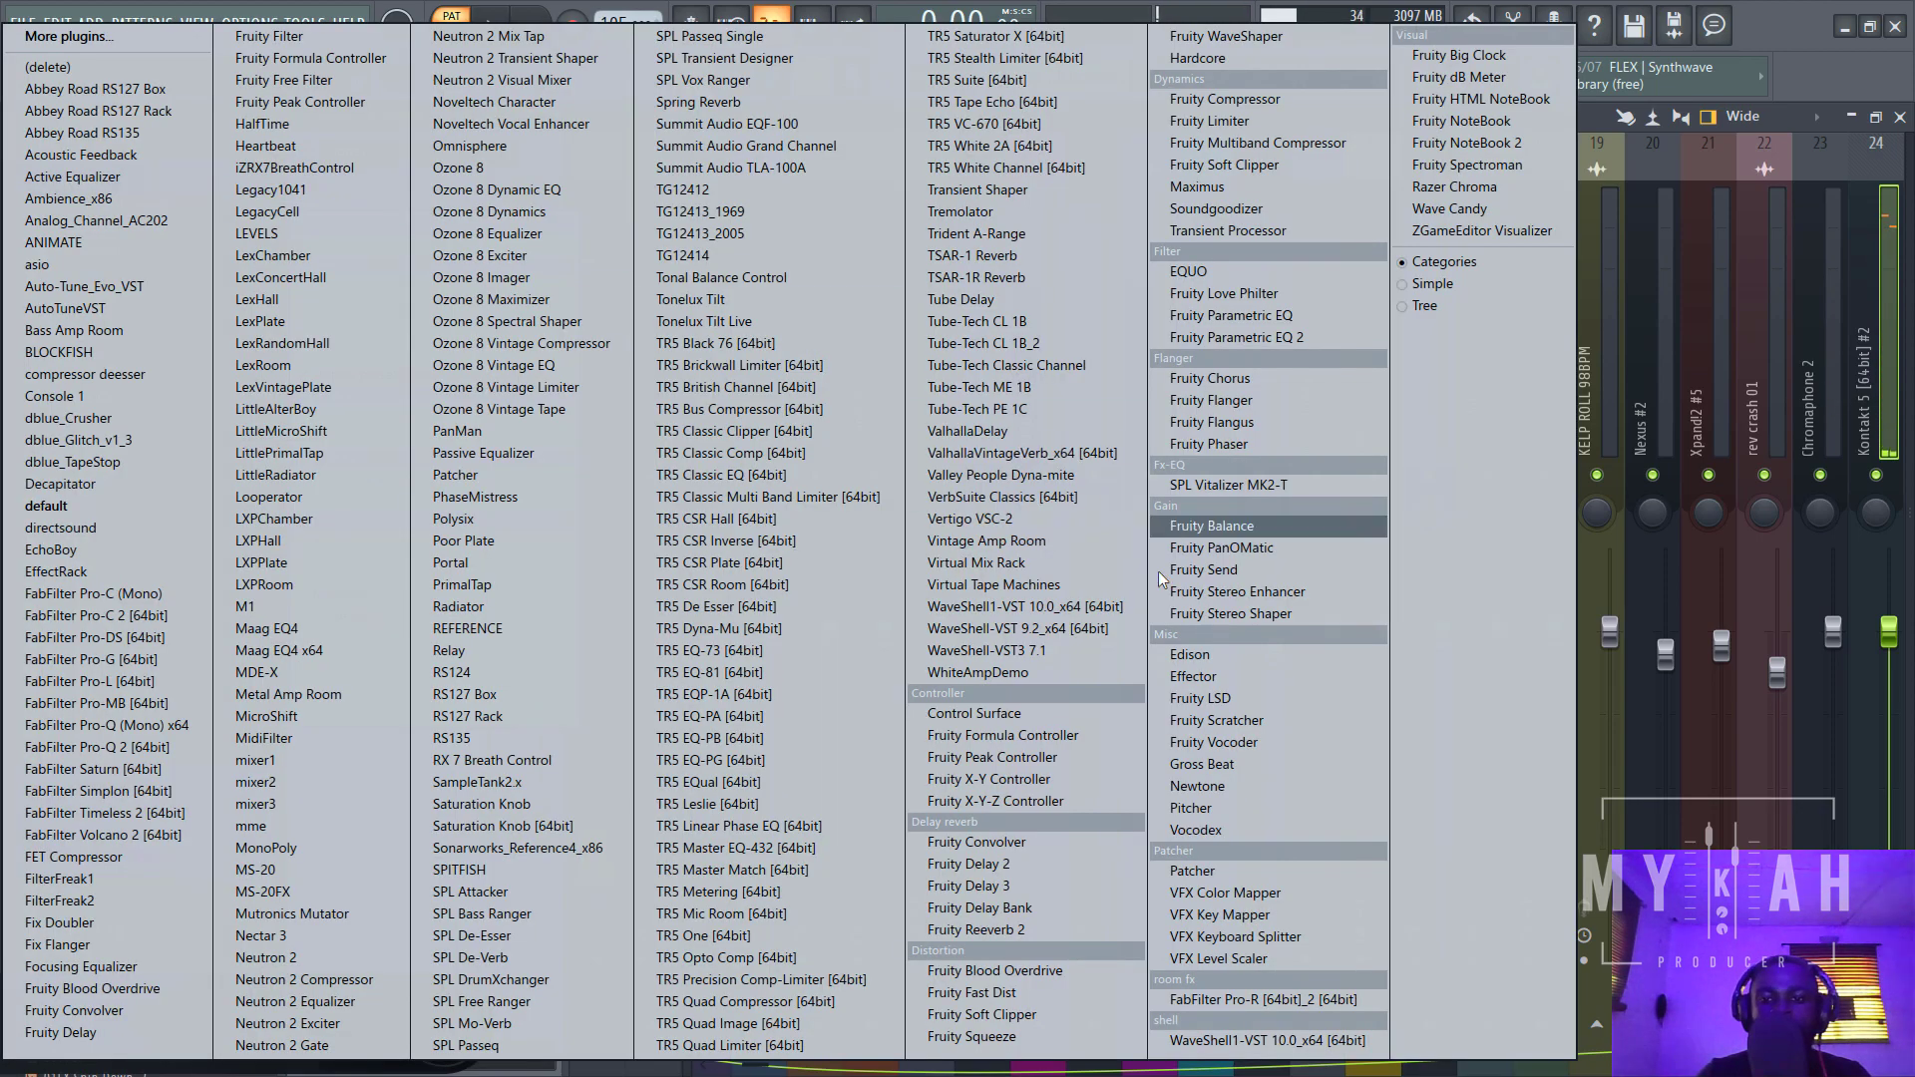
left_click(1013, 843)
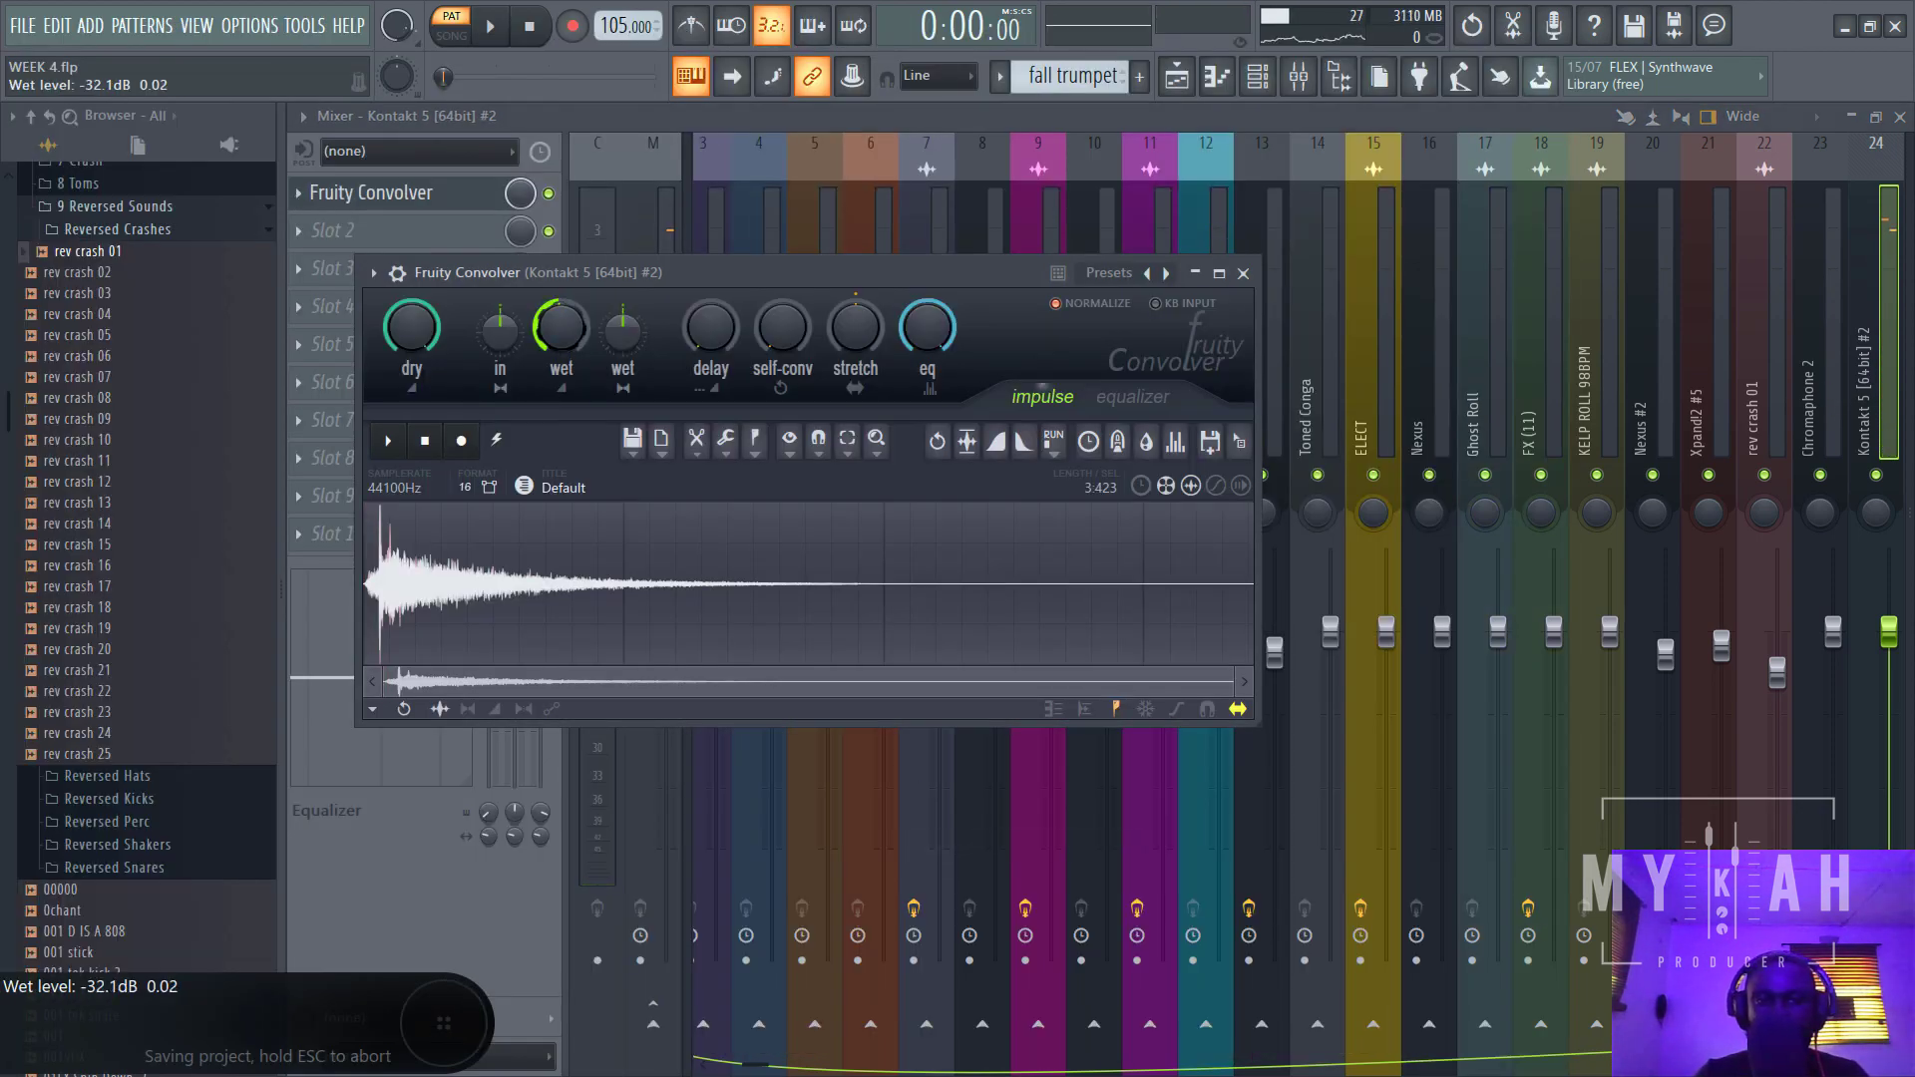
key("space")
left_click_drag(563, 327, 563, 333)
key("space")
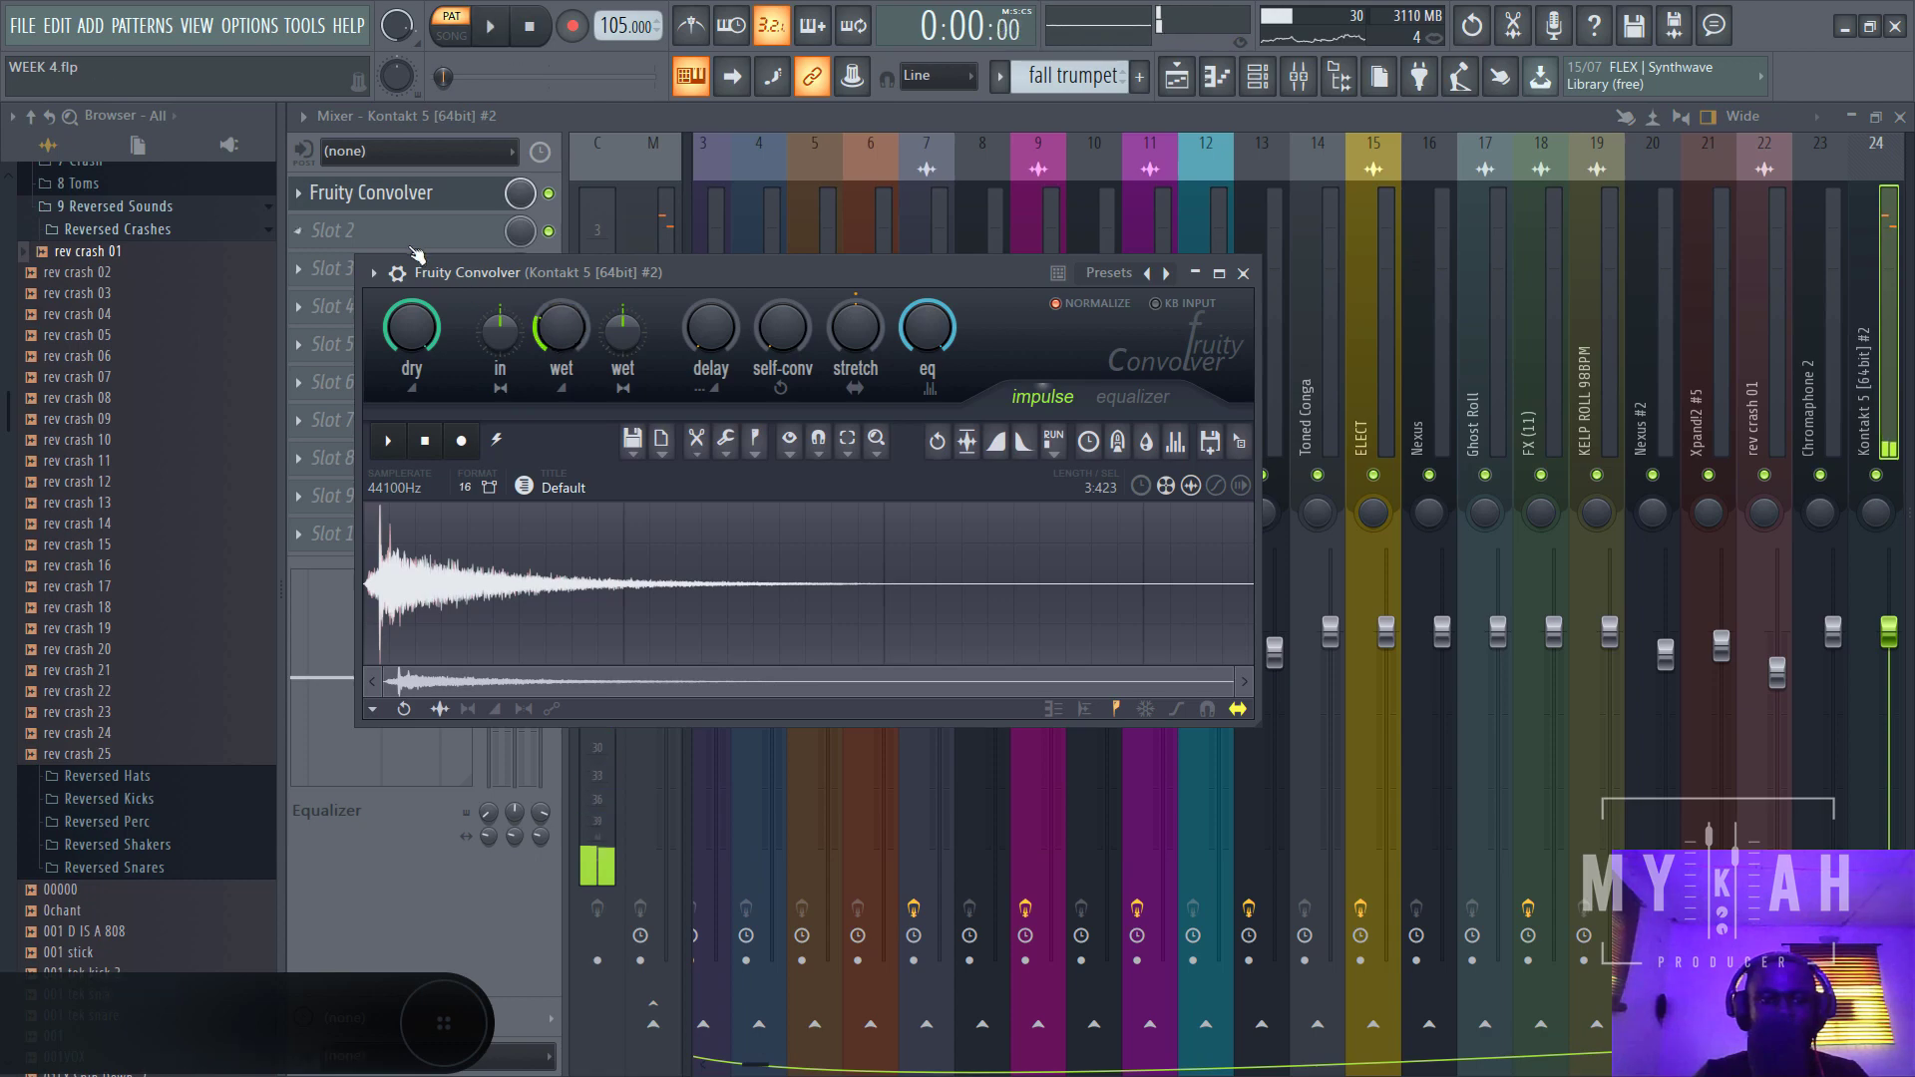
- Add Fruity Delay 2 in the trumpet track's second slot with ping-pong feedback, a 4-step time, and reduced feedback volume and cutoff
left_click(410, 236)
left_click(1003, 863)
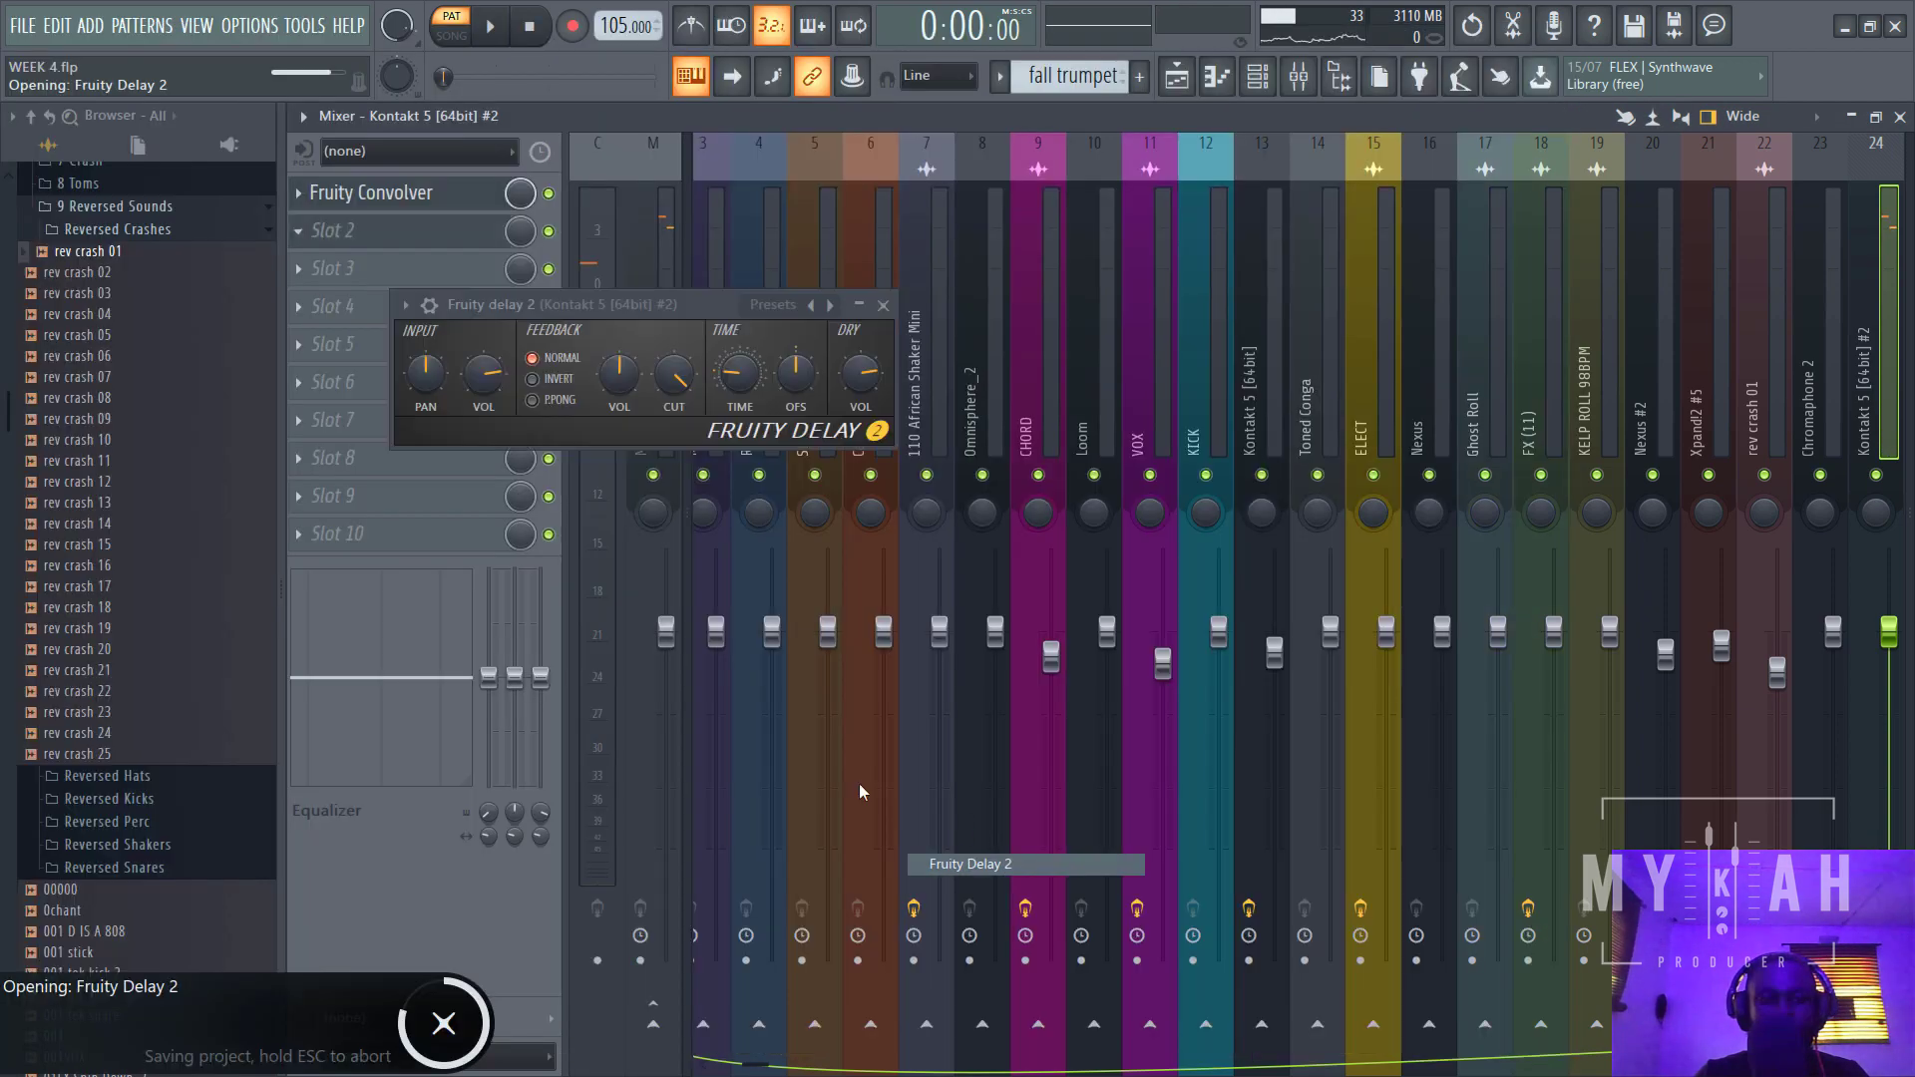
left_click(547, 400)
right_click(758, 379)
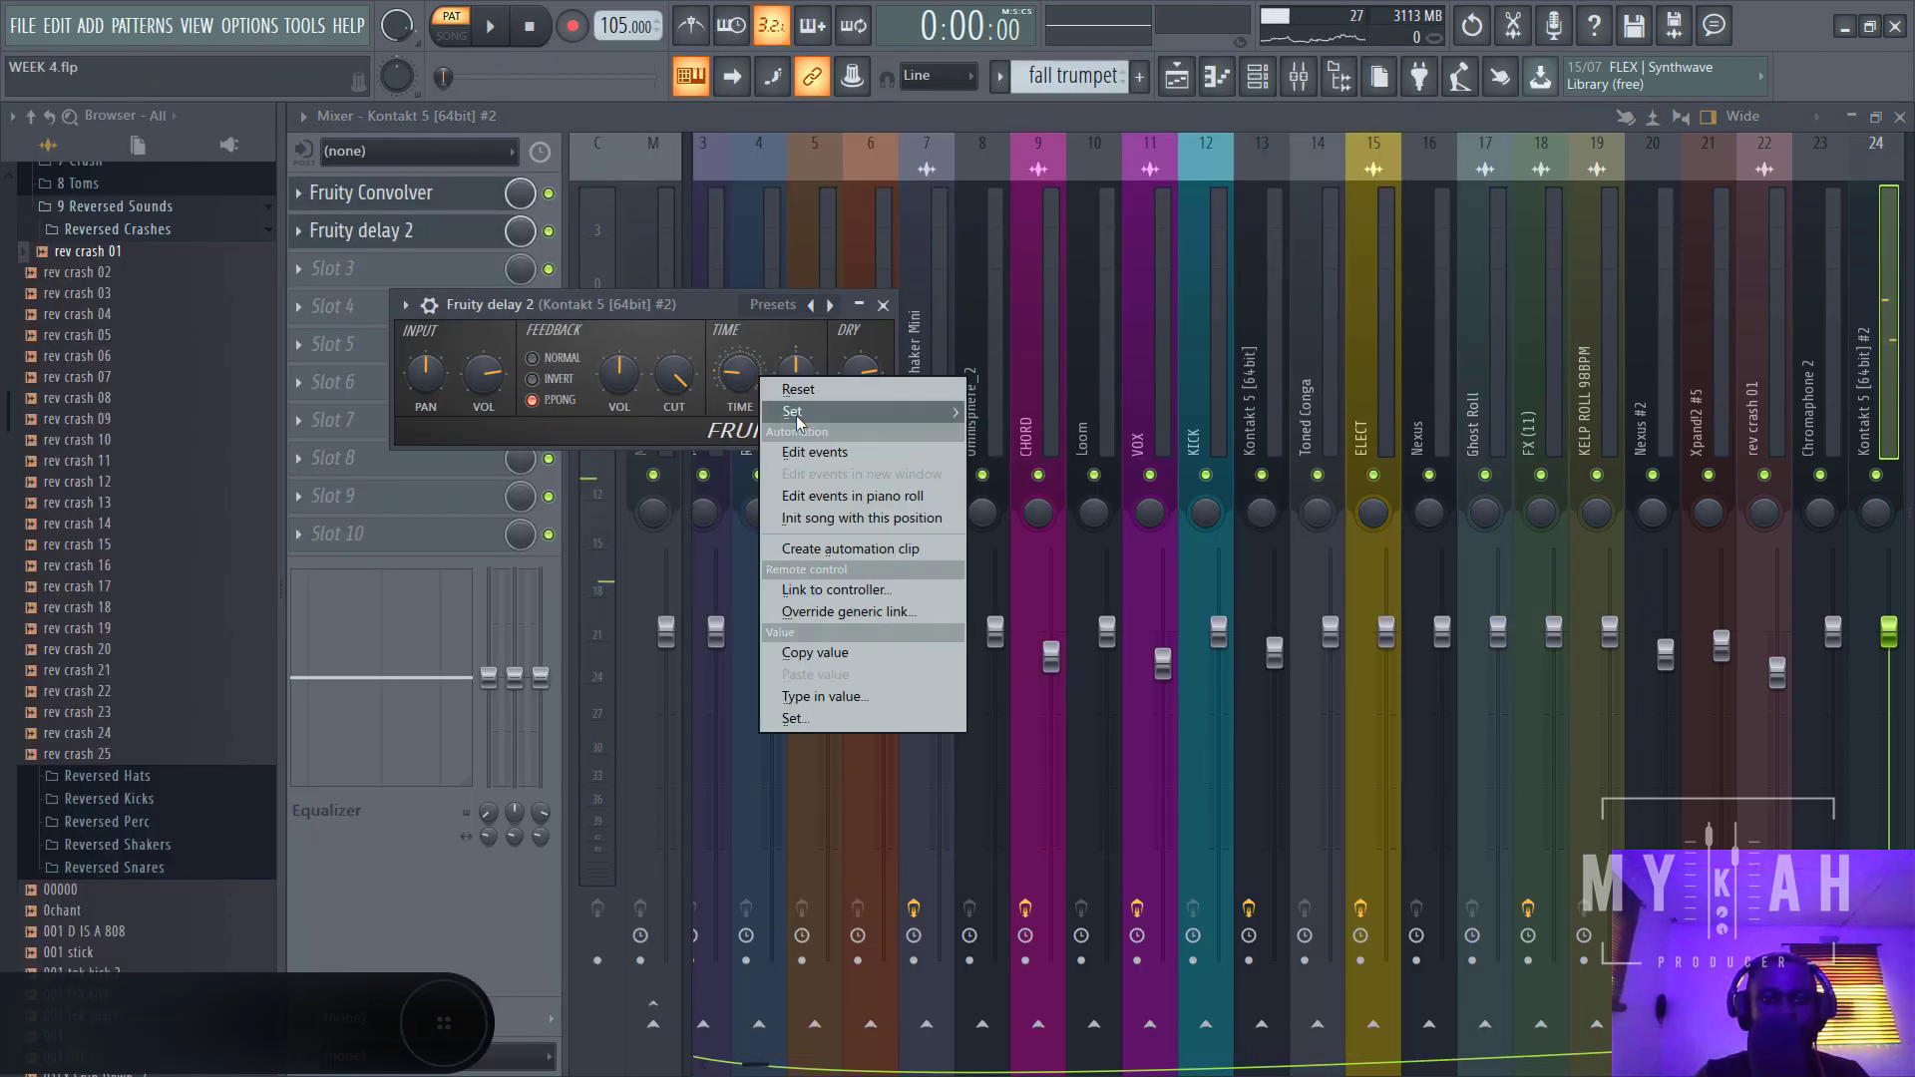
mouse_move(878, 411)
left_click(1015, 477)
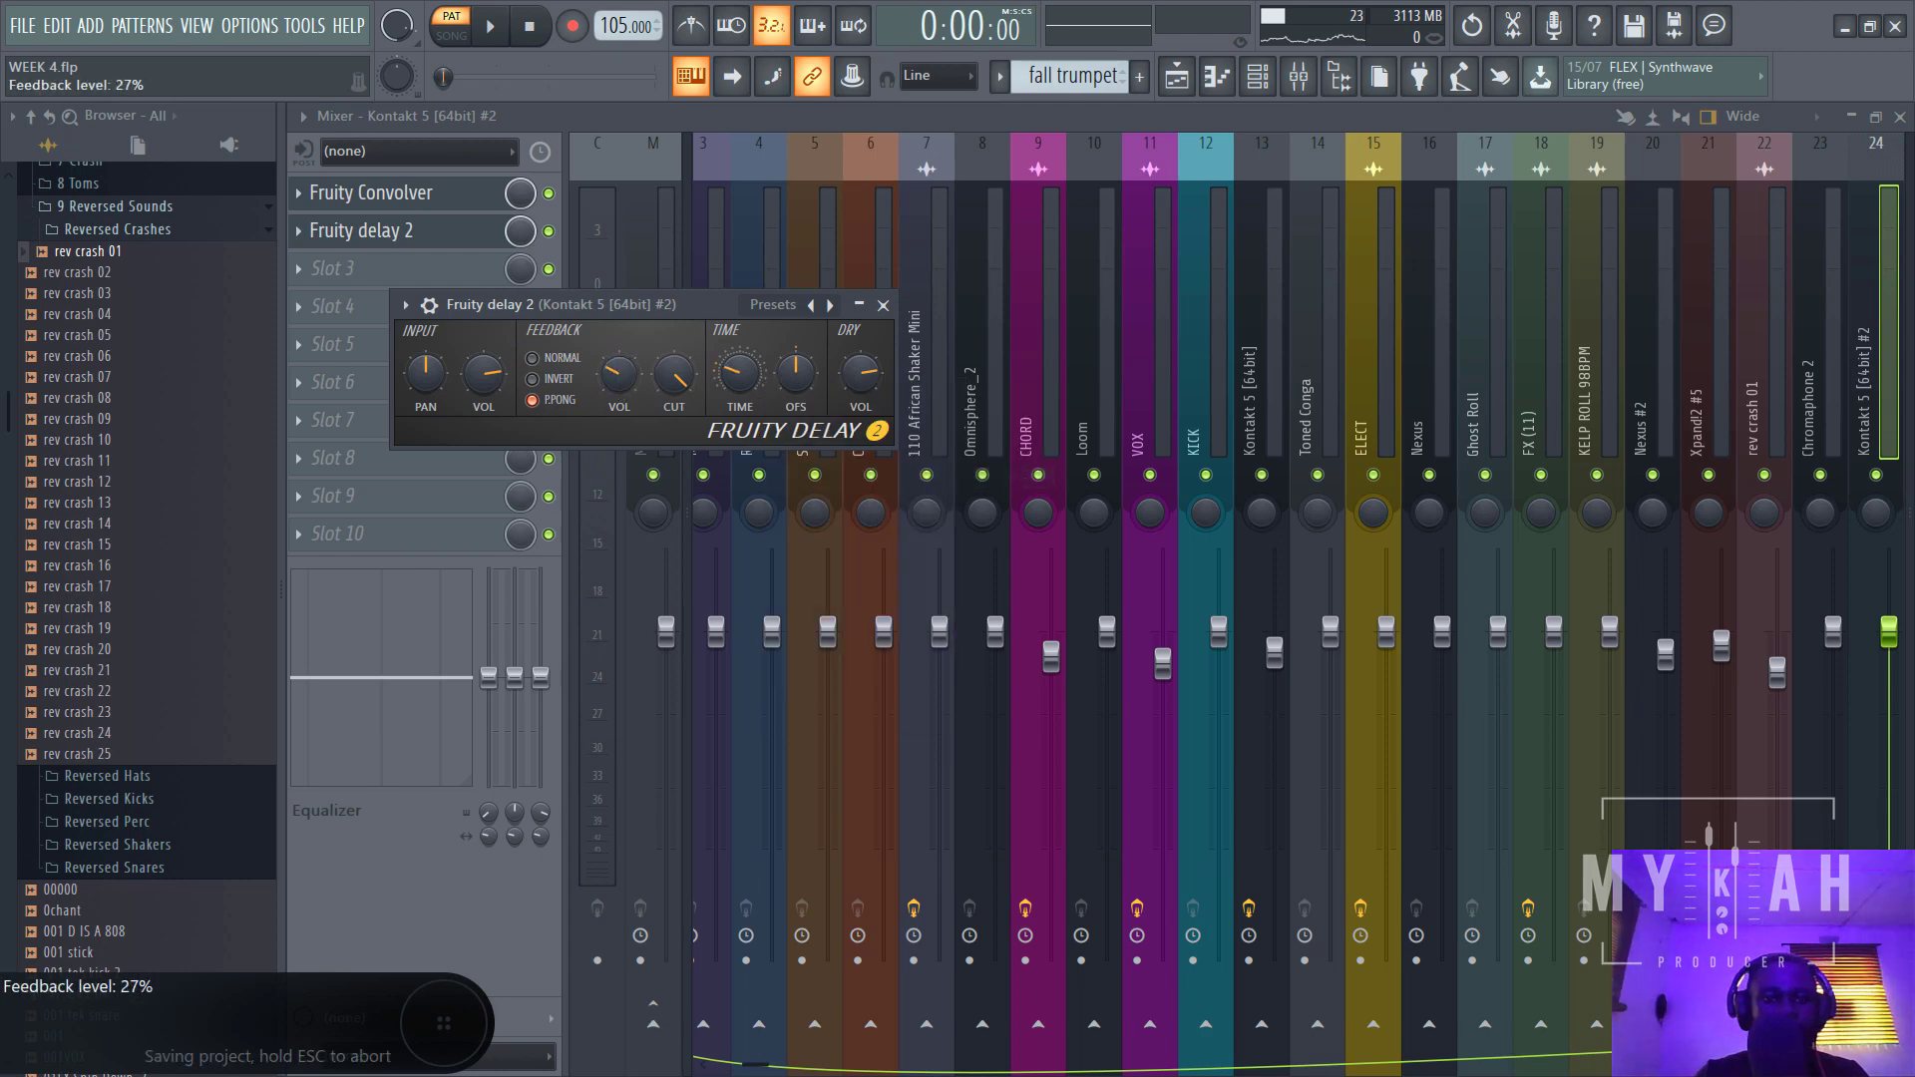
left_click_drag(675, 379, 675, 427)
left_click(729, 375)
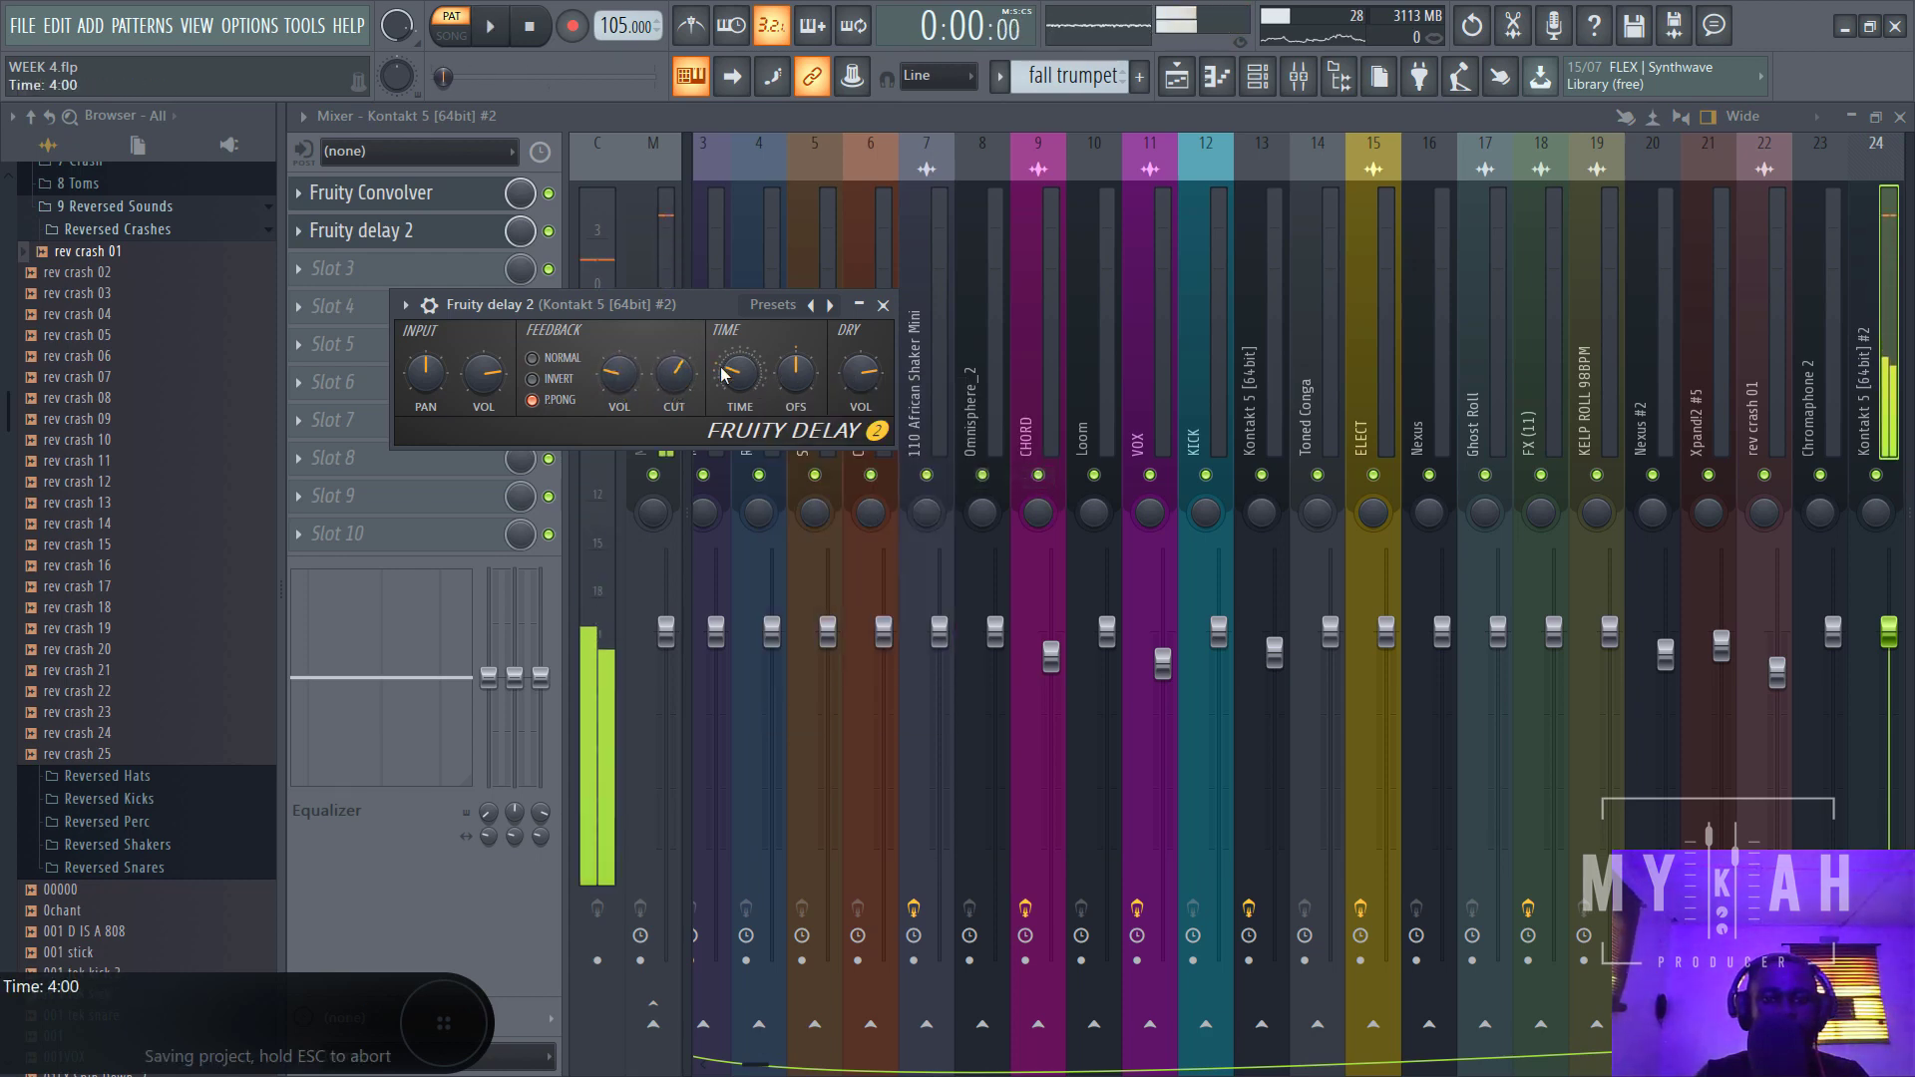
- Set the trumpet delay's time to 3 steps and play the fall trumpet pattern
right_click(742, 391)
mouse_move(857, 410)
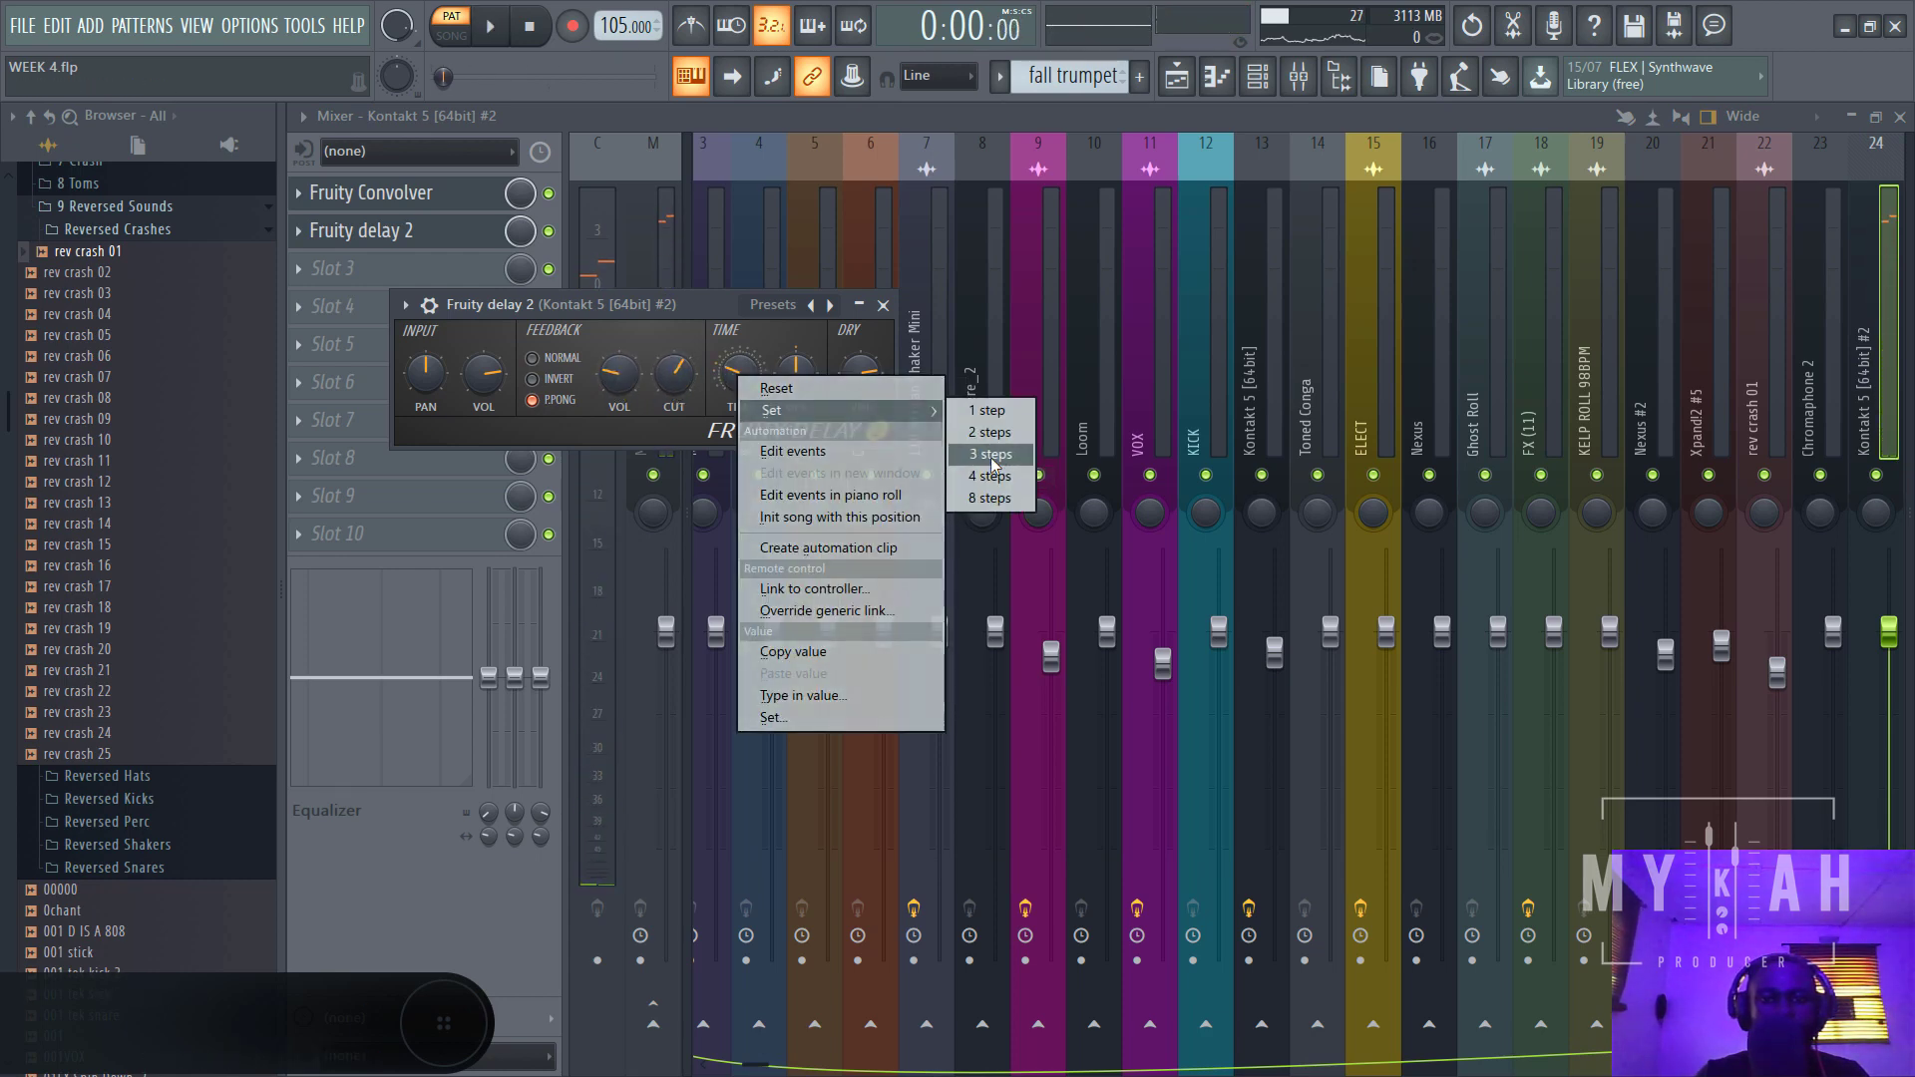
left_click(995, 465)
key("space")
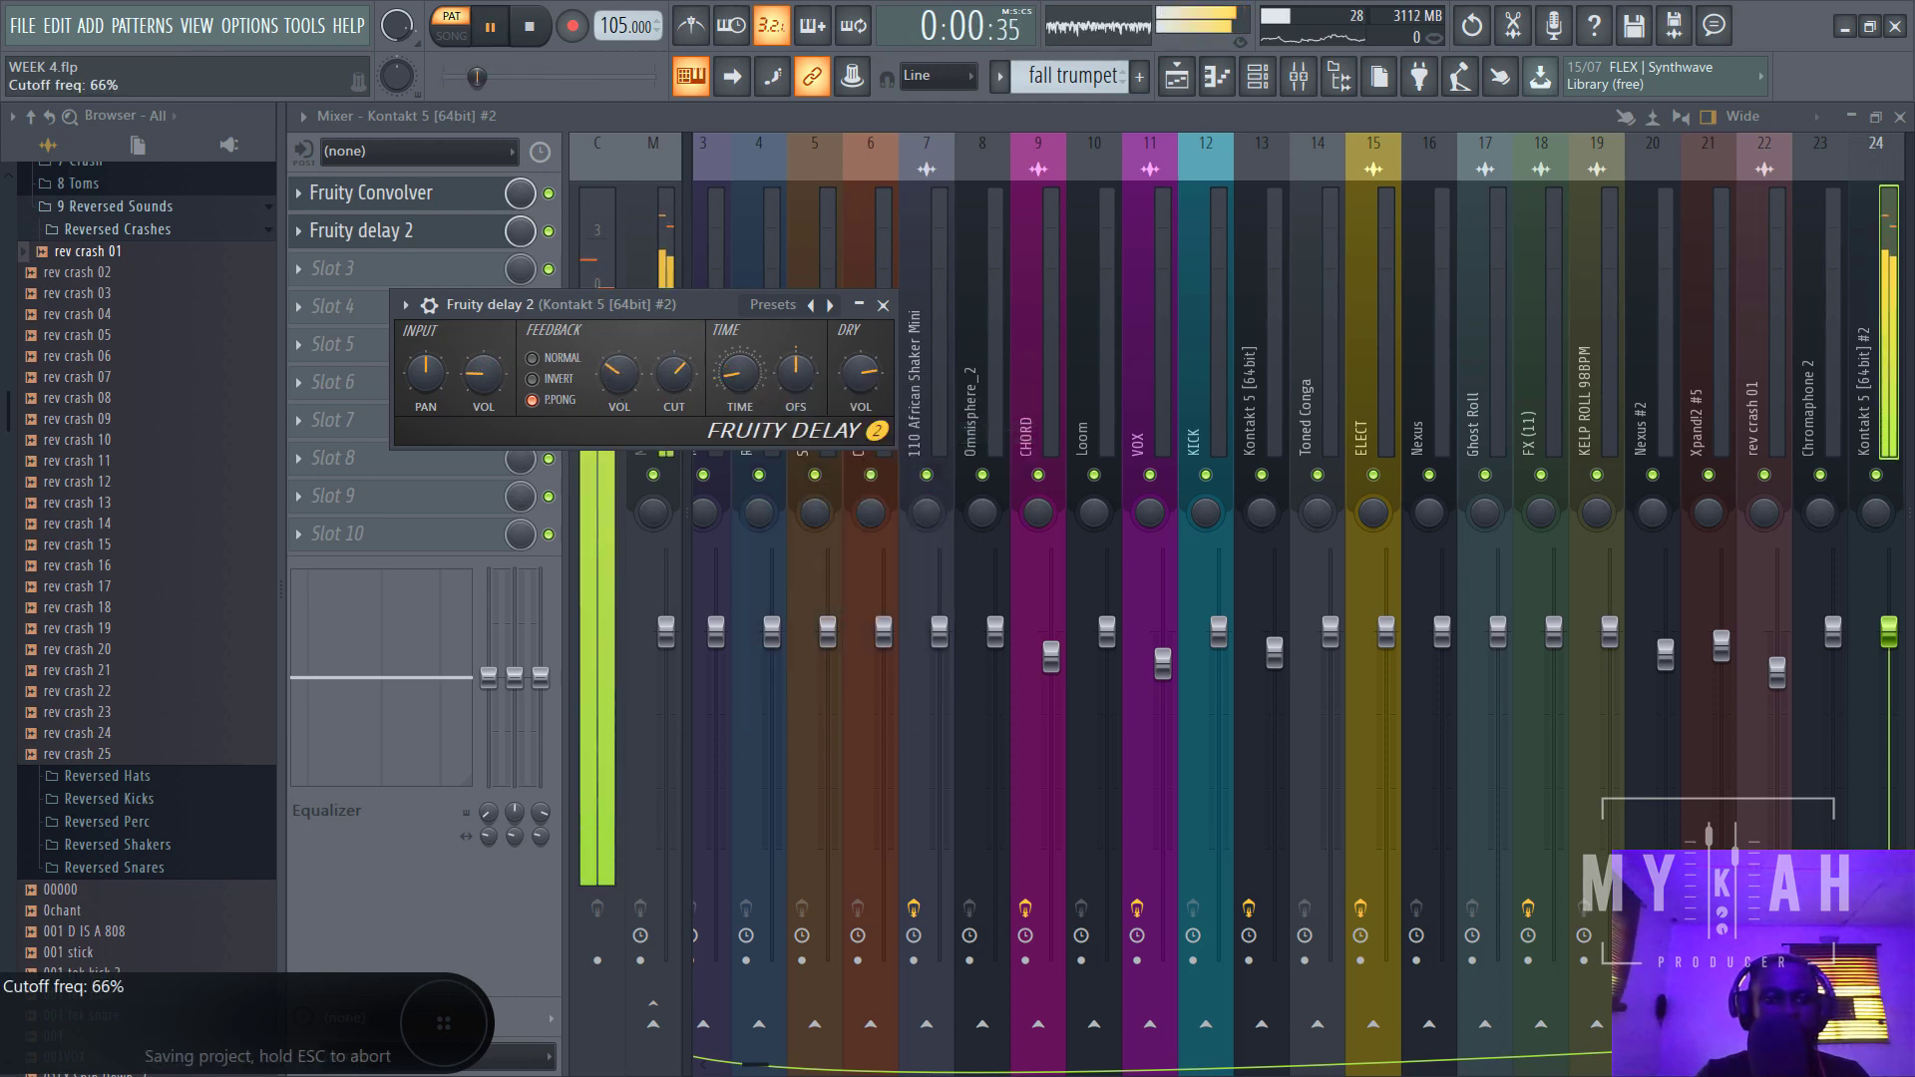
- Pan the trumpet delay's input to the left and adjust its feedback cutoff and input volume during playback
left_click_drag(674, 374, 675, 339)
left_click_drag(426, 374, 426, 449)
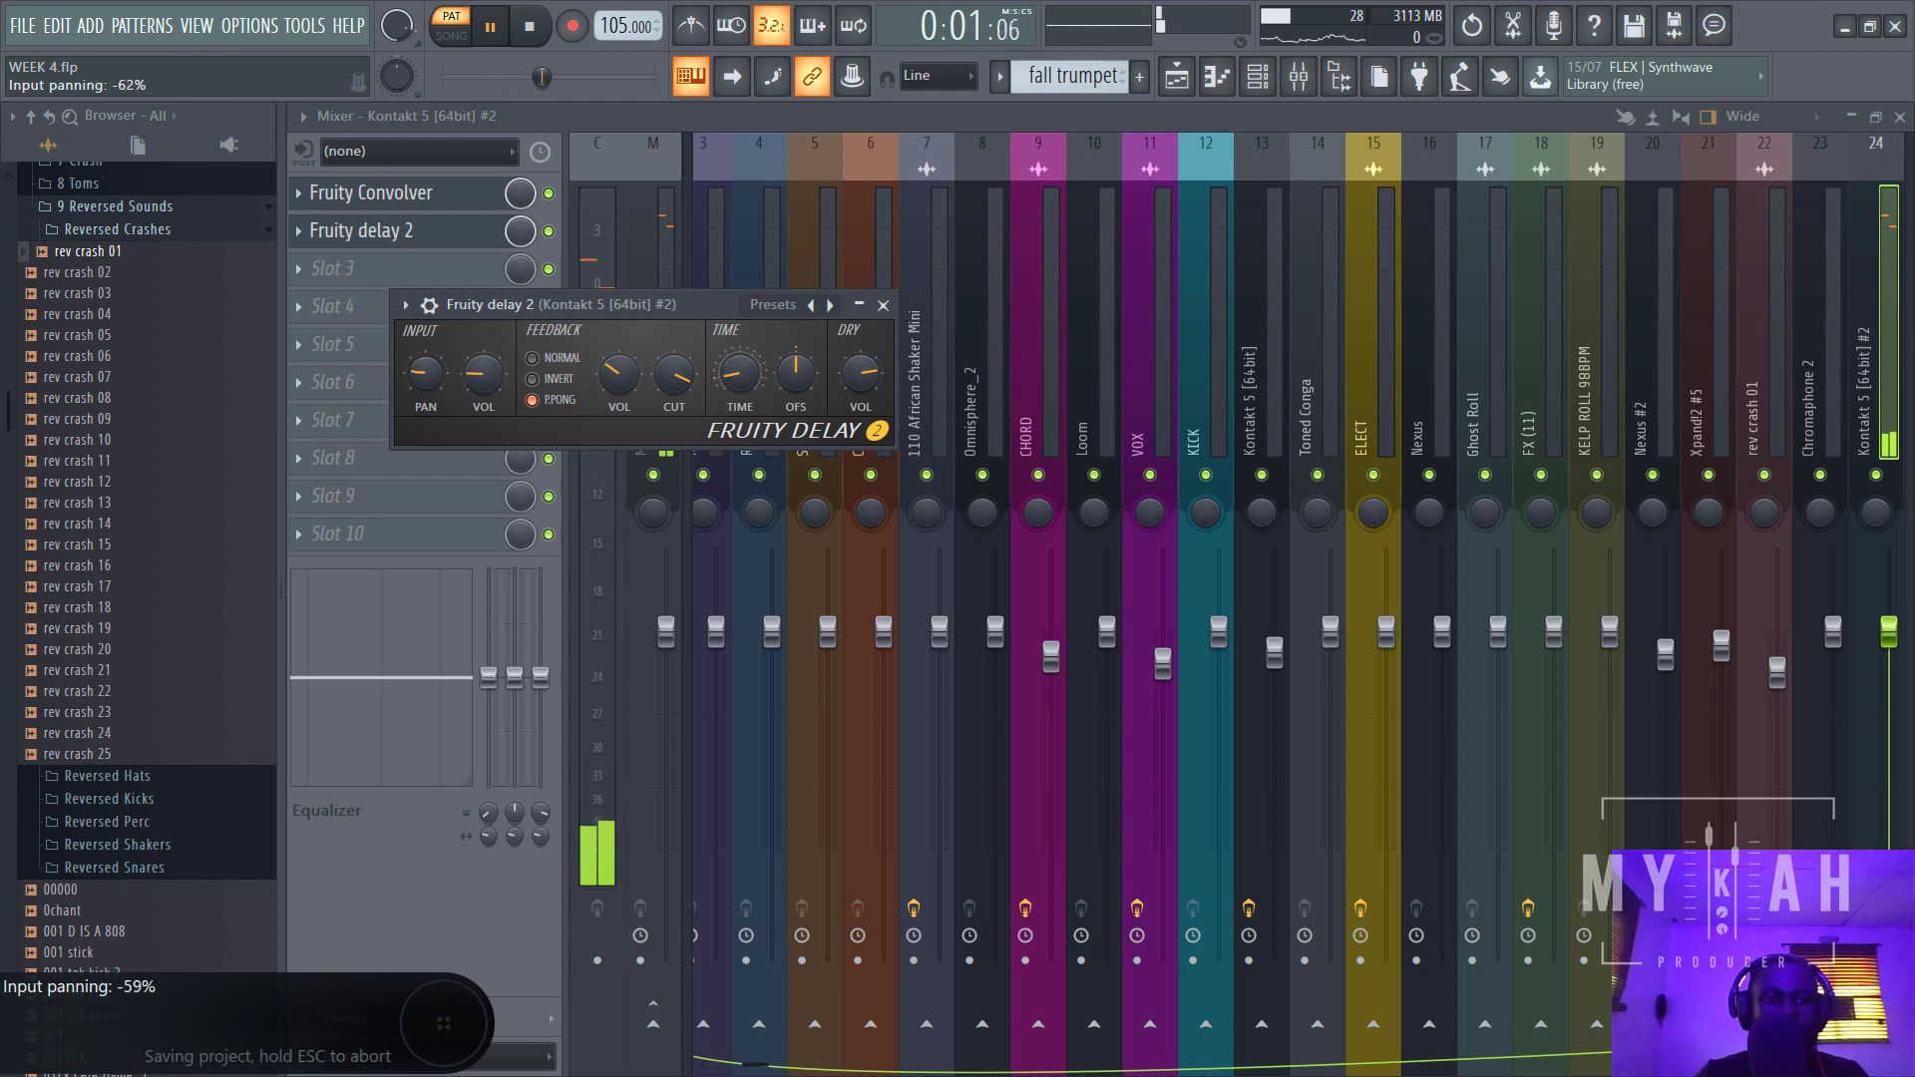
left_click_drag(483, 374, 483, 419)
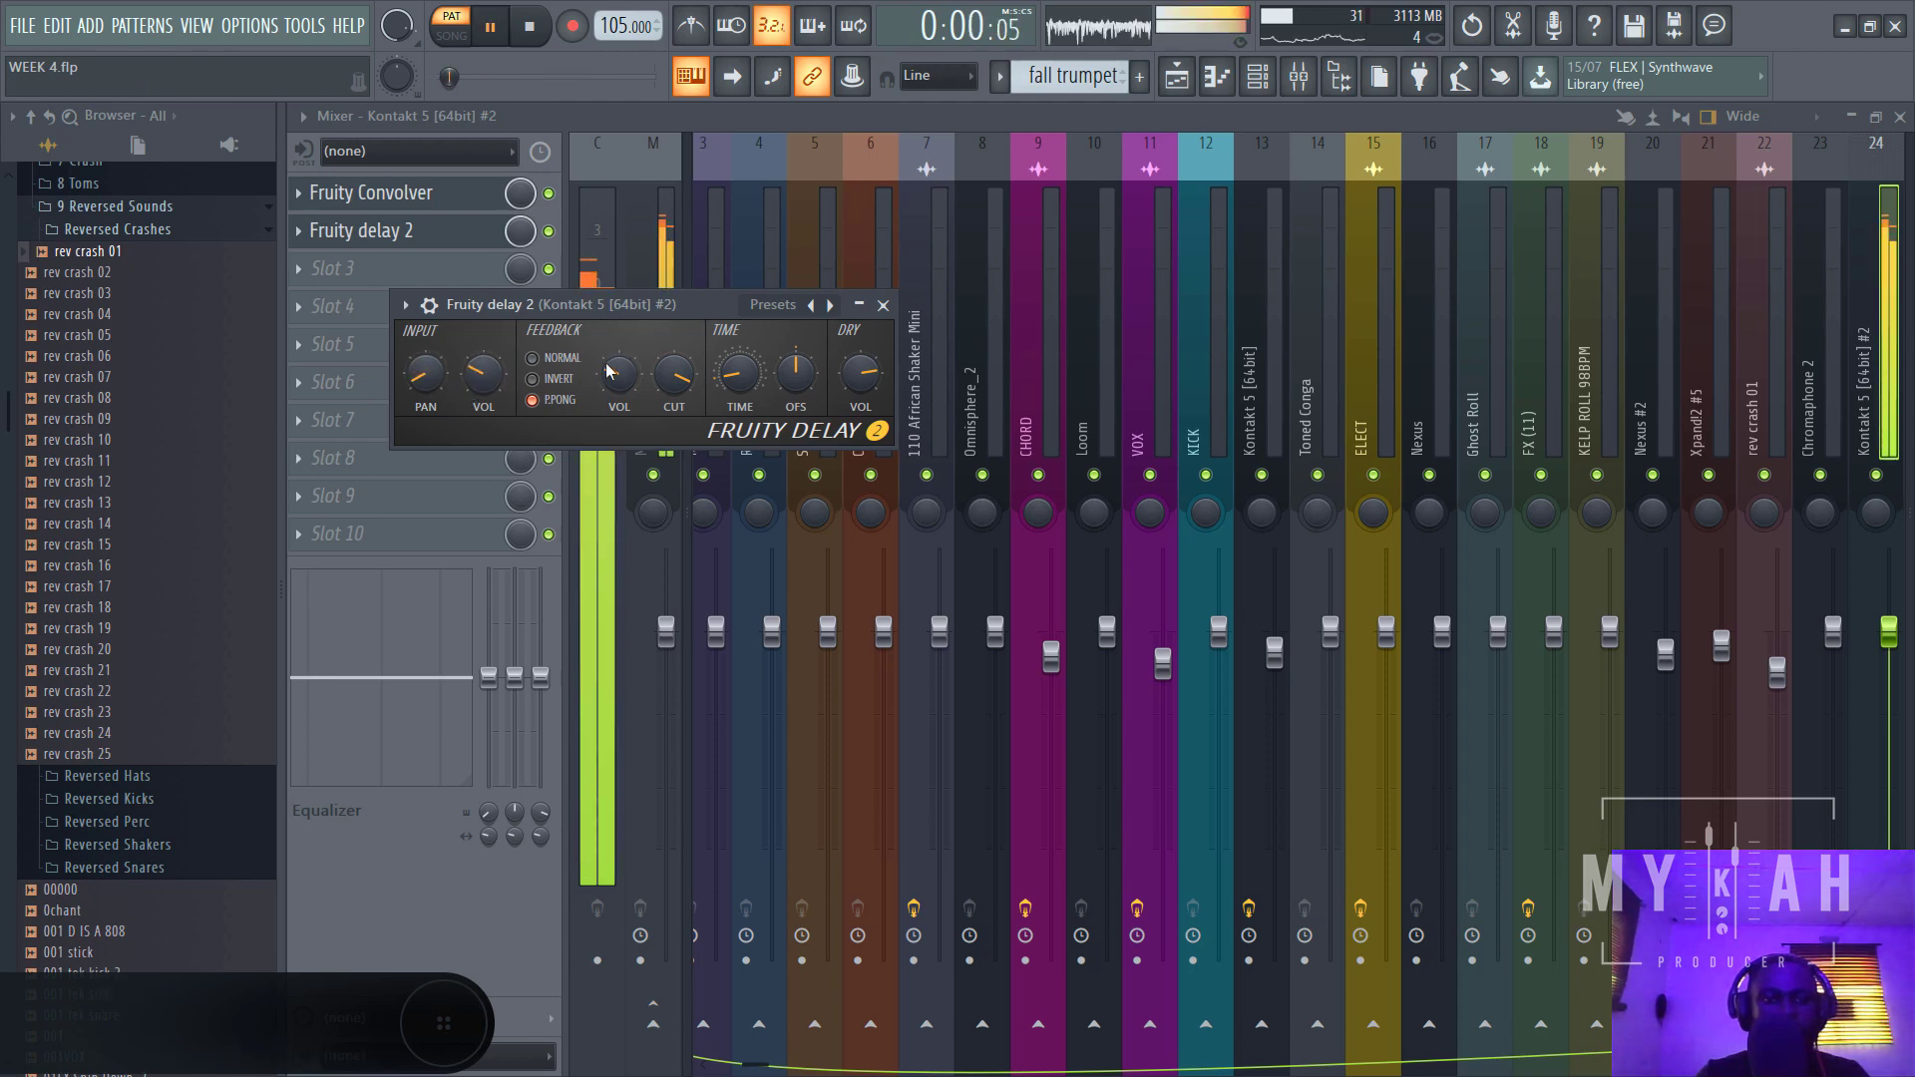
key("space")
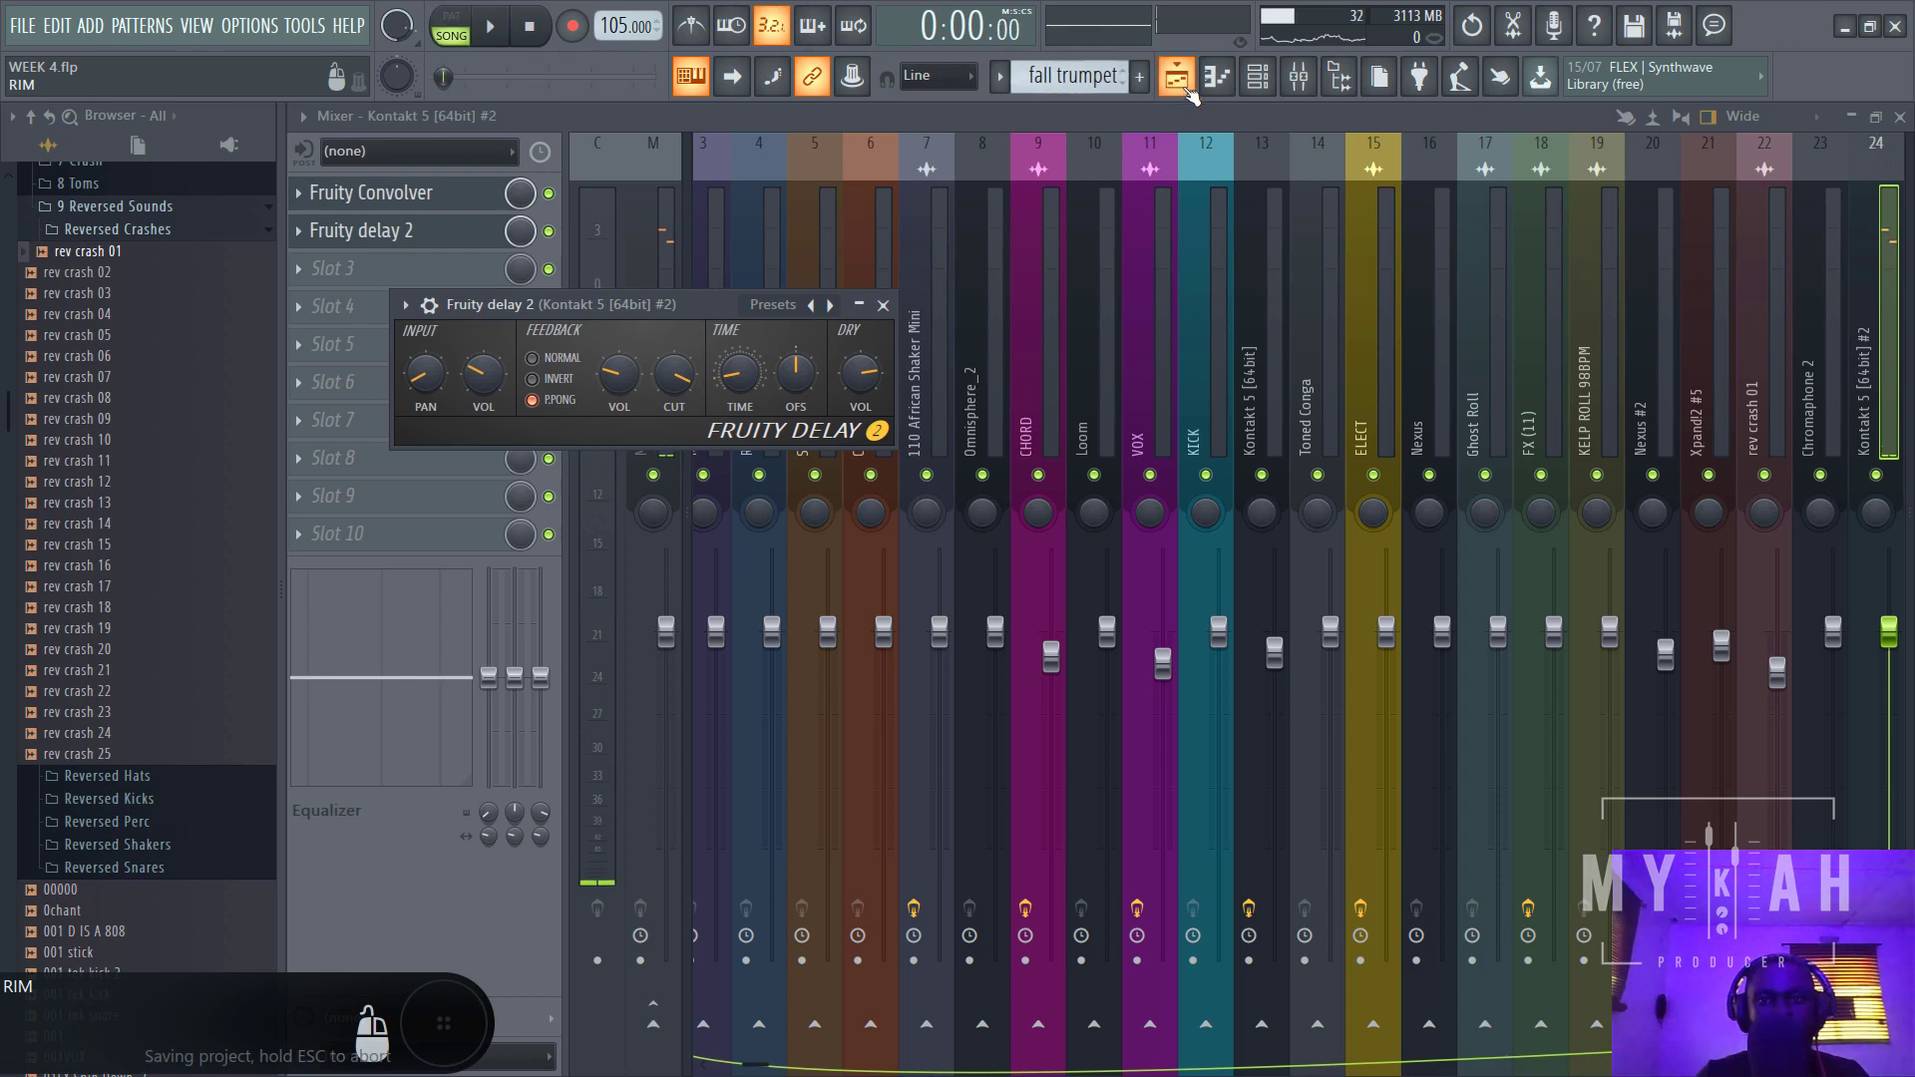
- Play the arrangement from the hook at bar 25 to hear the trumpet with its effects
left_click(1185, 88)
key("space")
left_click(781, 190)
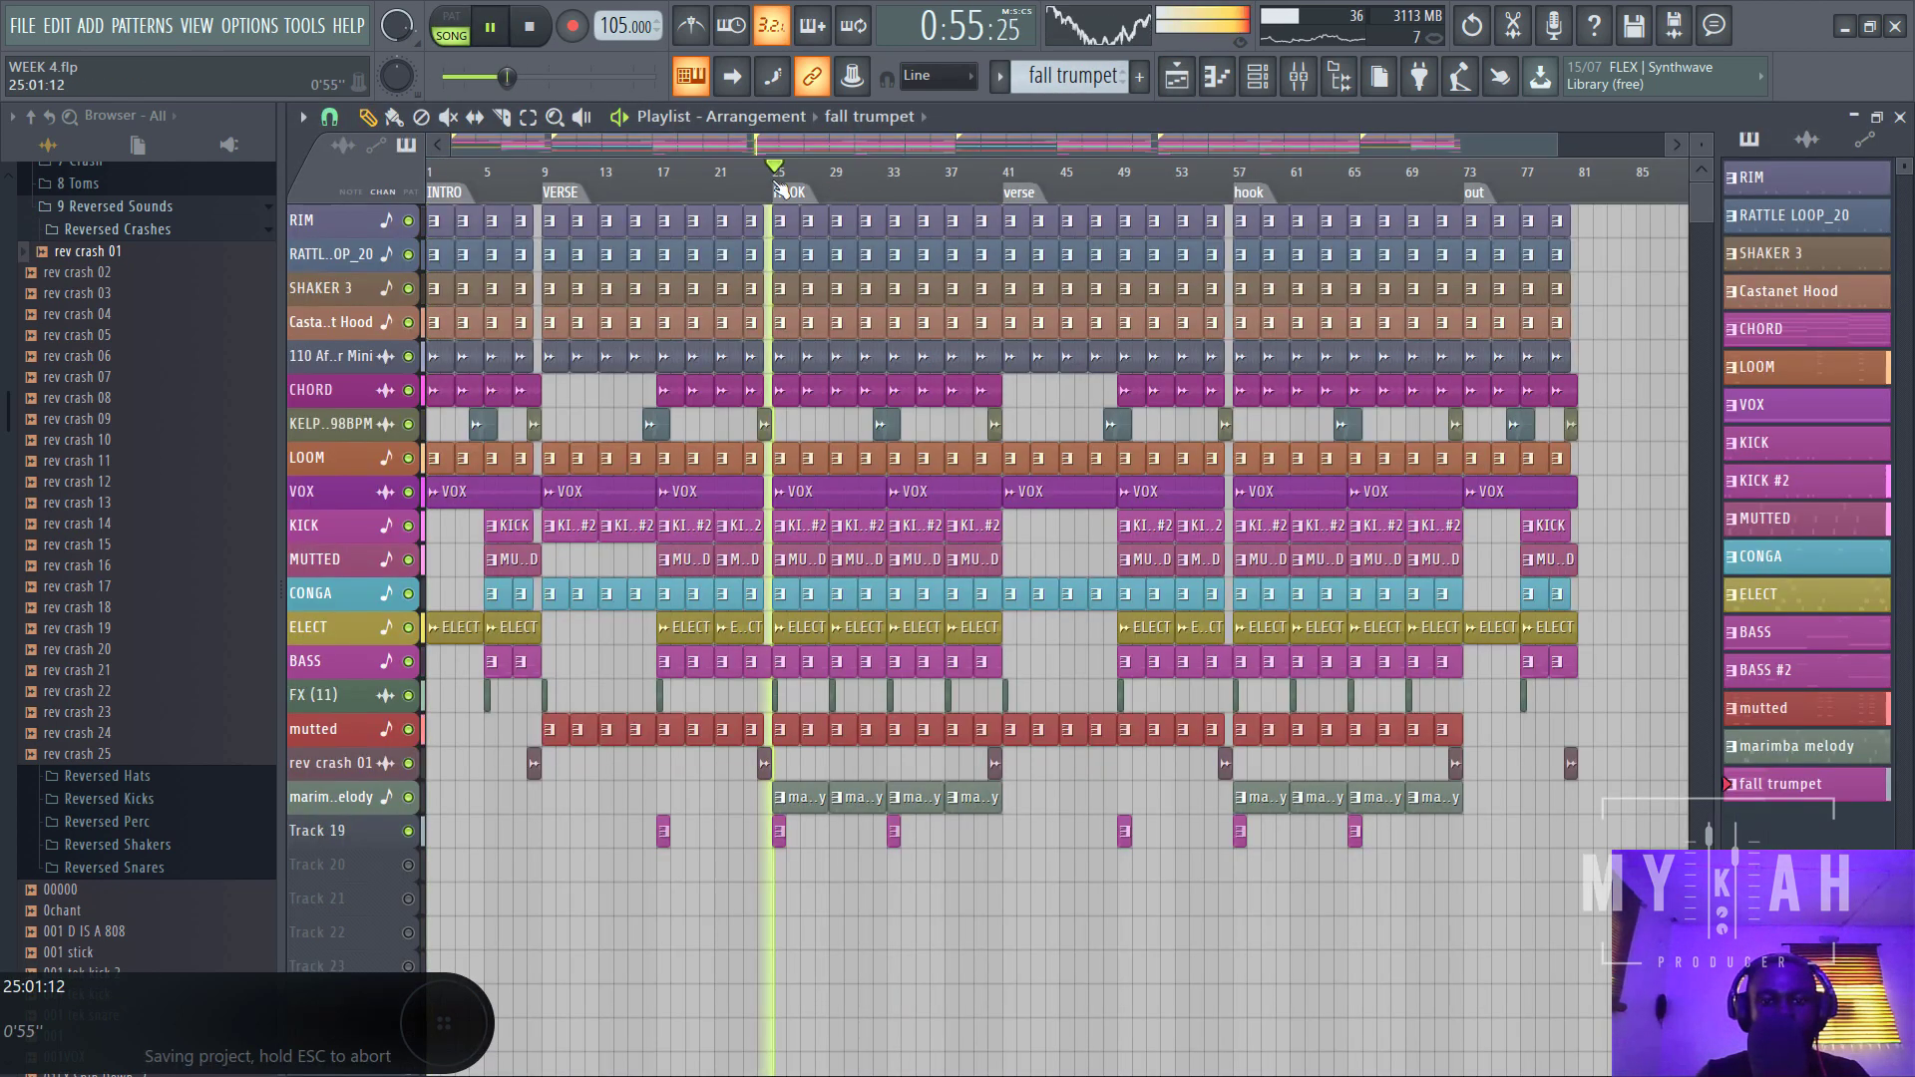
scroll(848, 179, "down", 1)
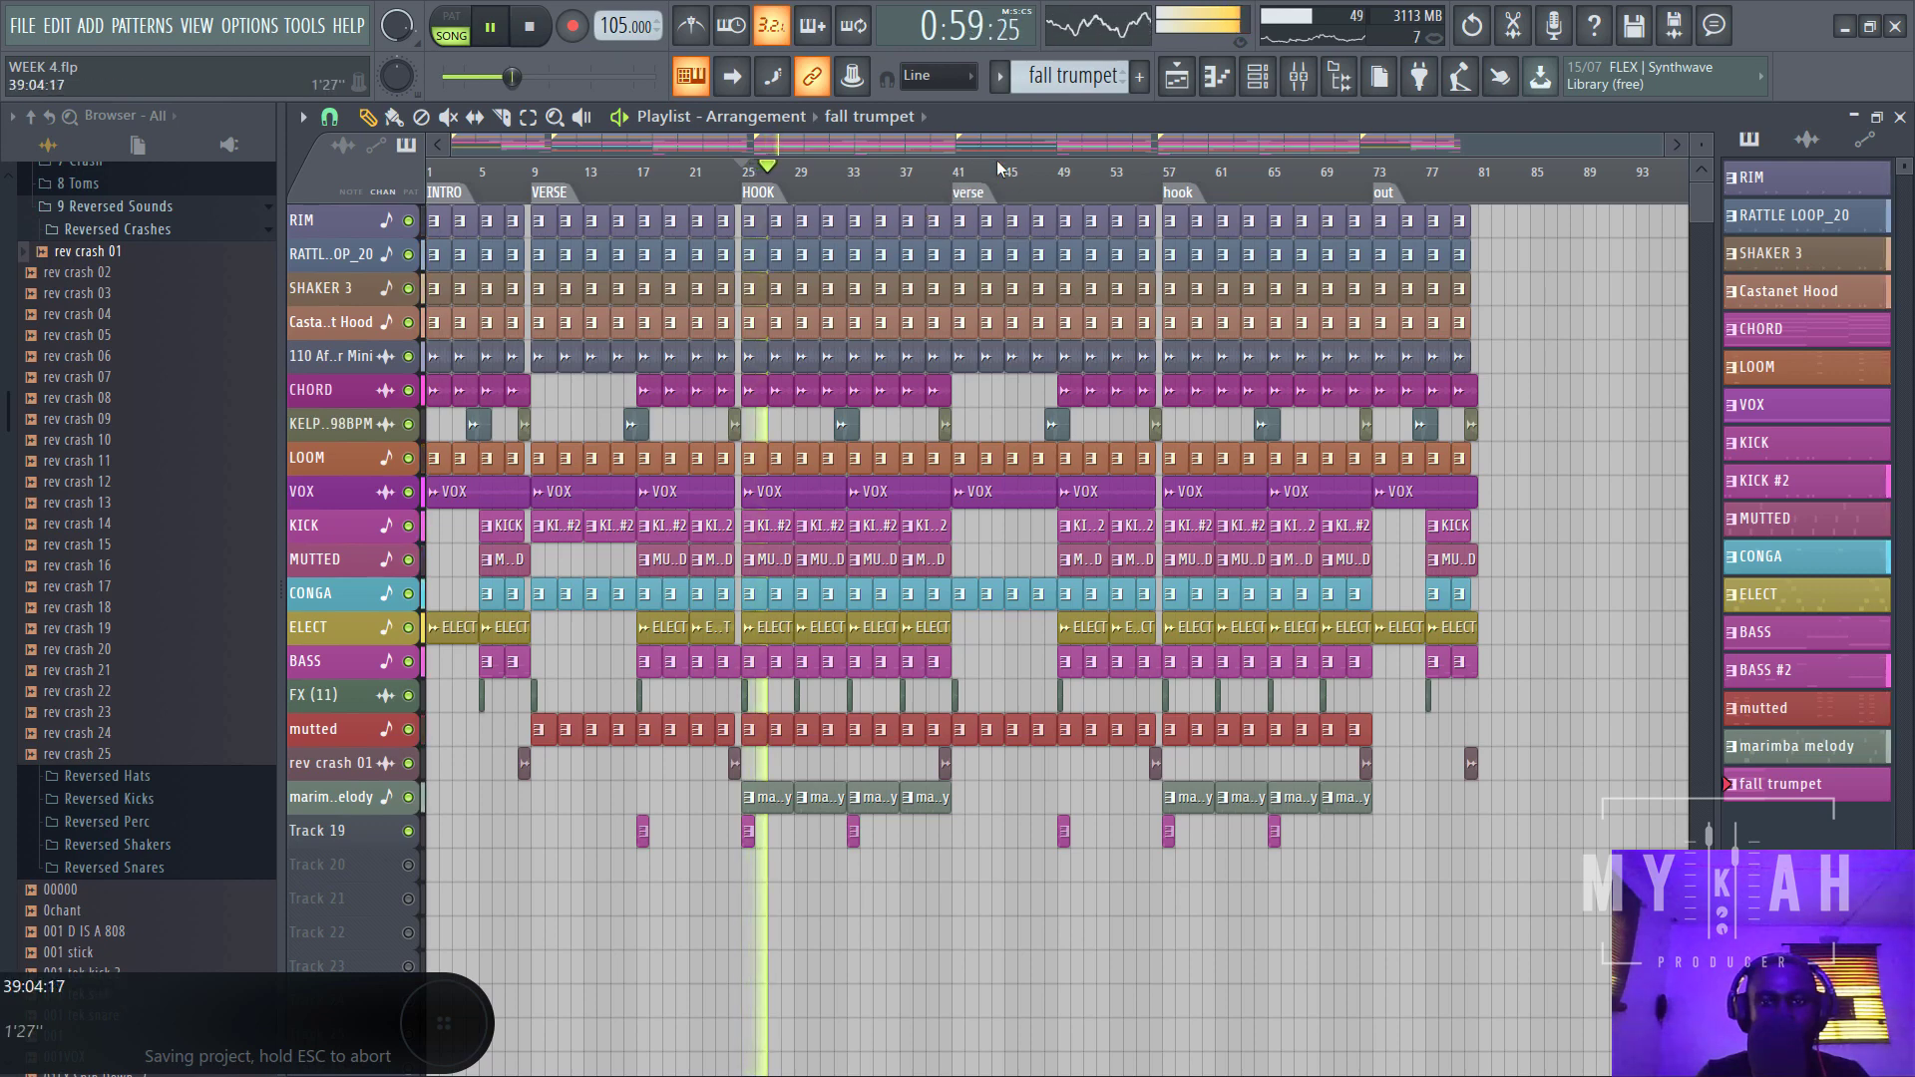
scroll(998, 168, "up", 1)
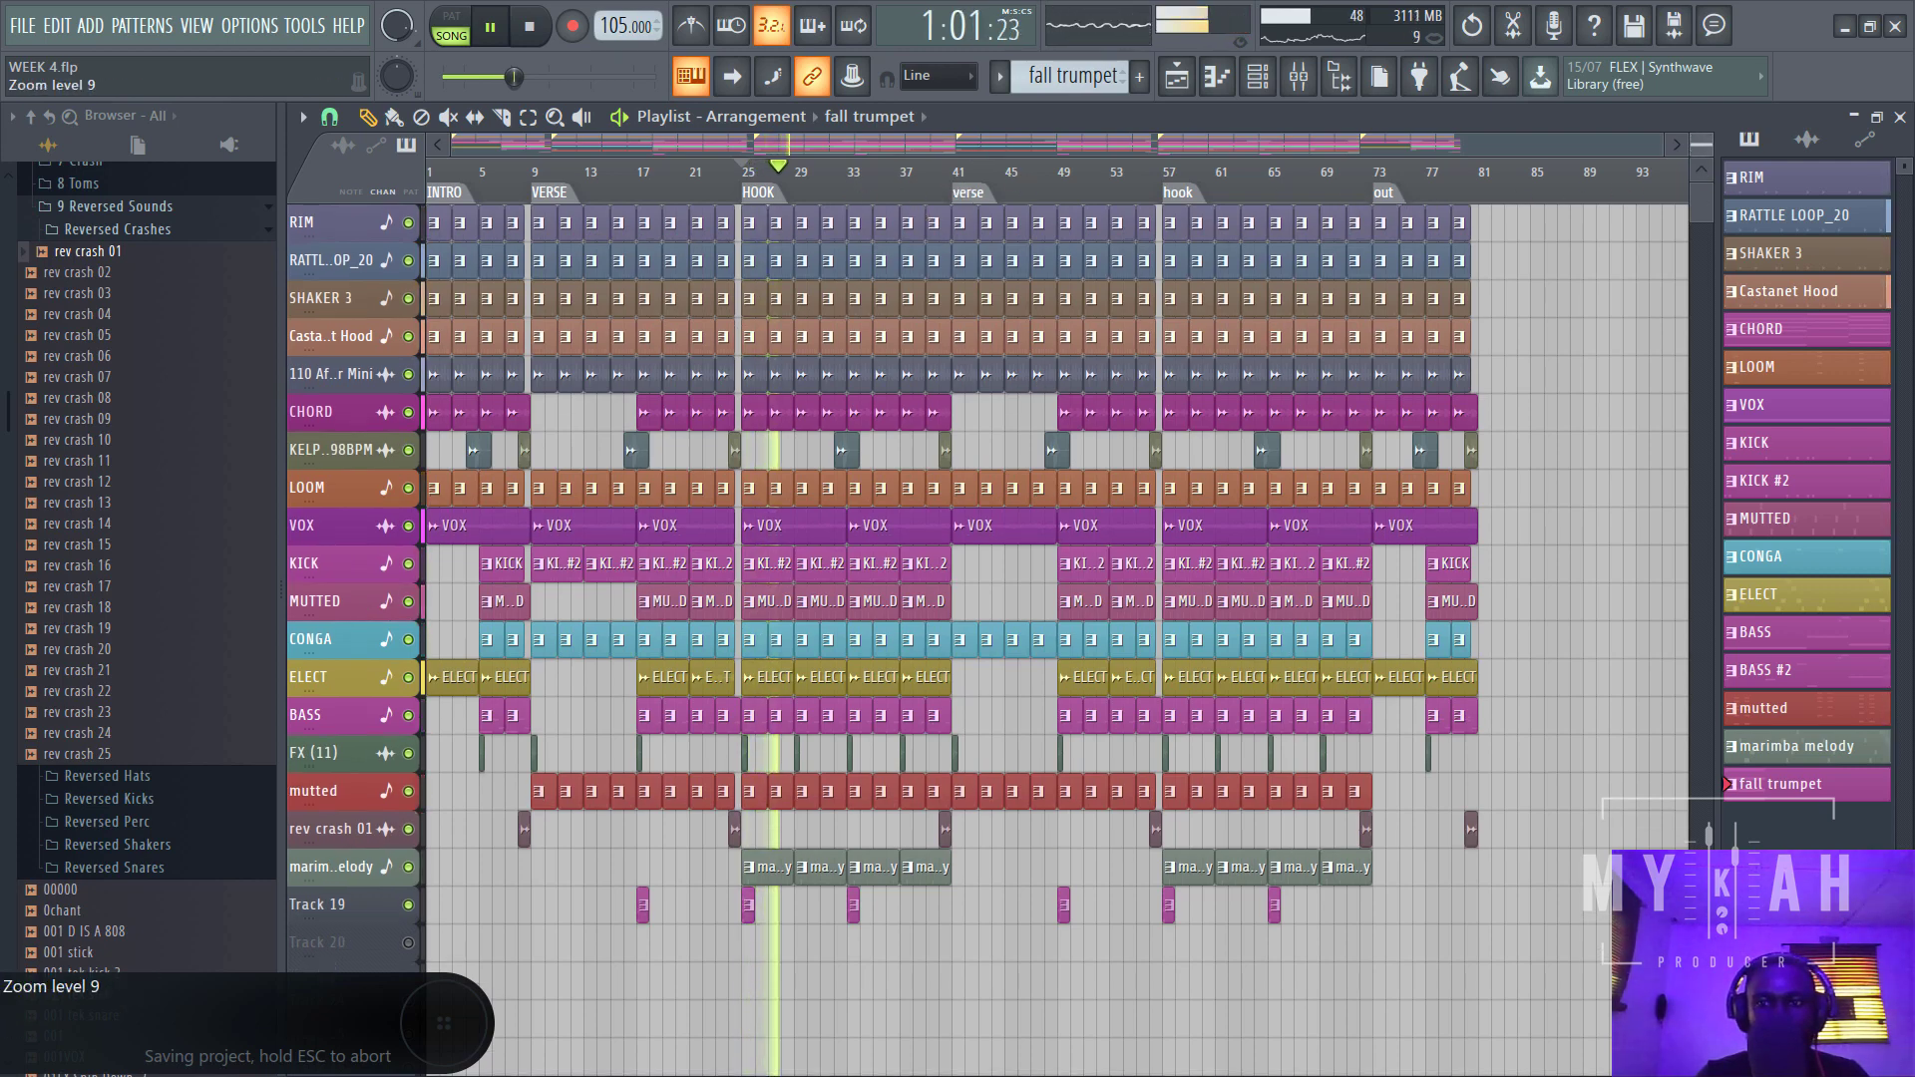
scroll(1097, 180, "down", 3)
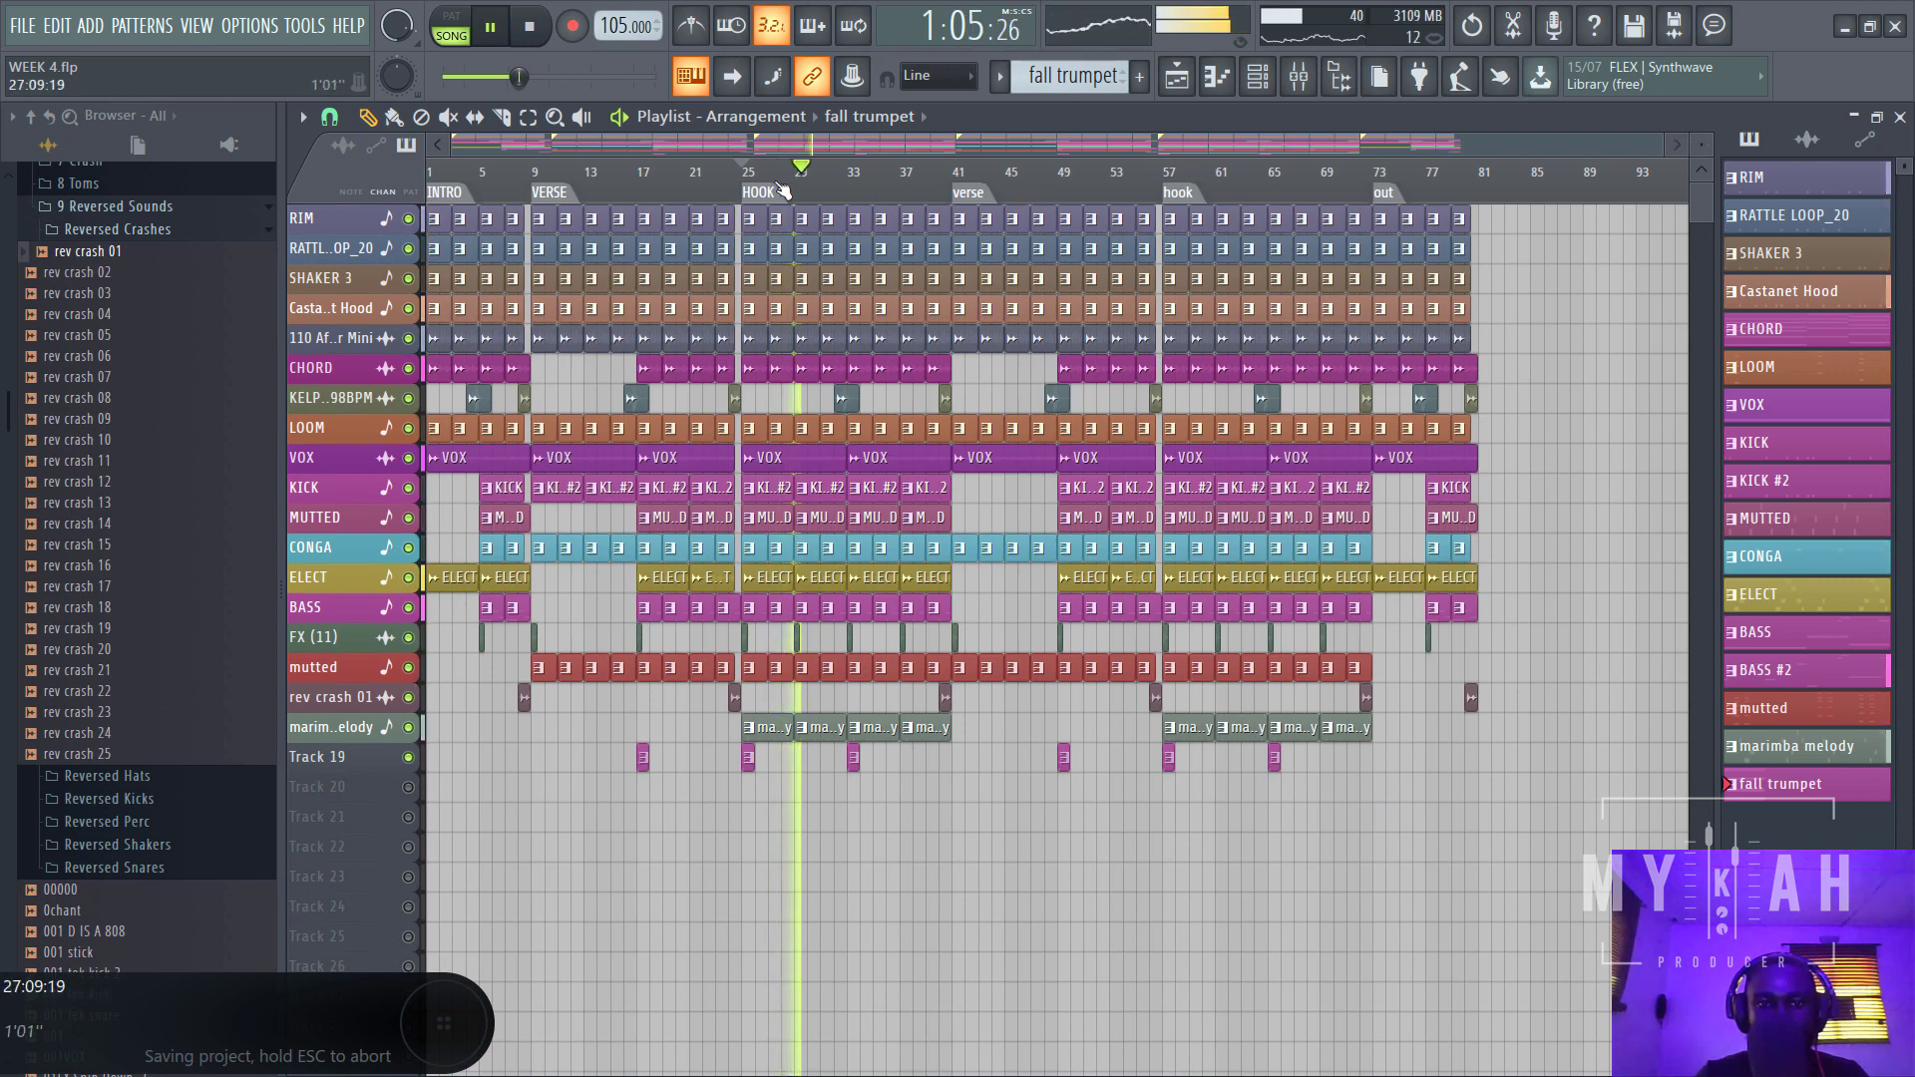
scroll(783, 185, "up", 4)
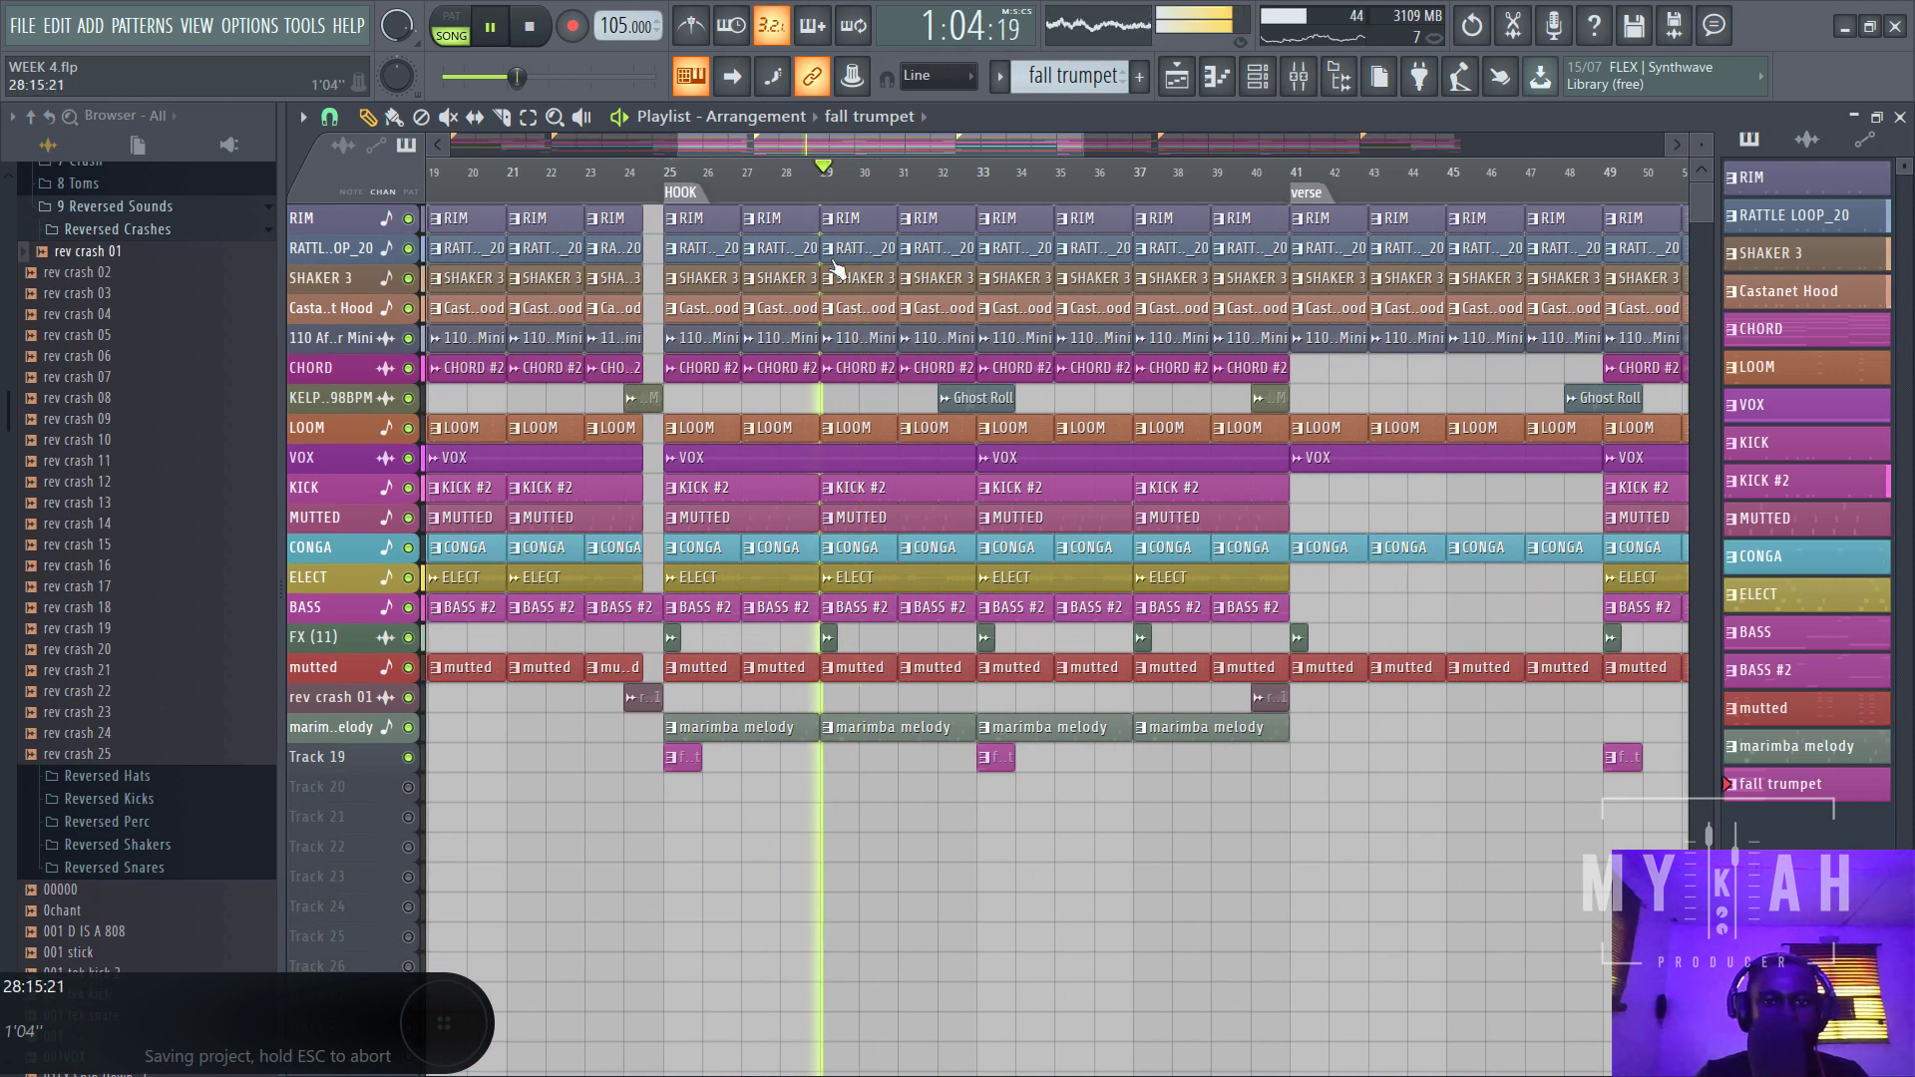
- Add Fruity Delay 2 in the second slot of the FX (11) mixer track with ping-pong feedback and a 1-step time
double_click(829, 641)
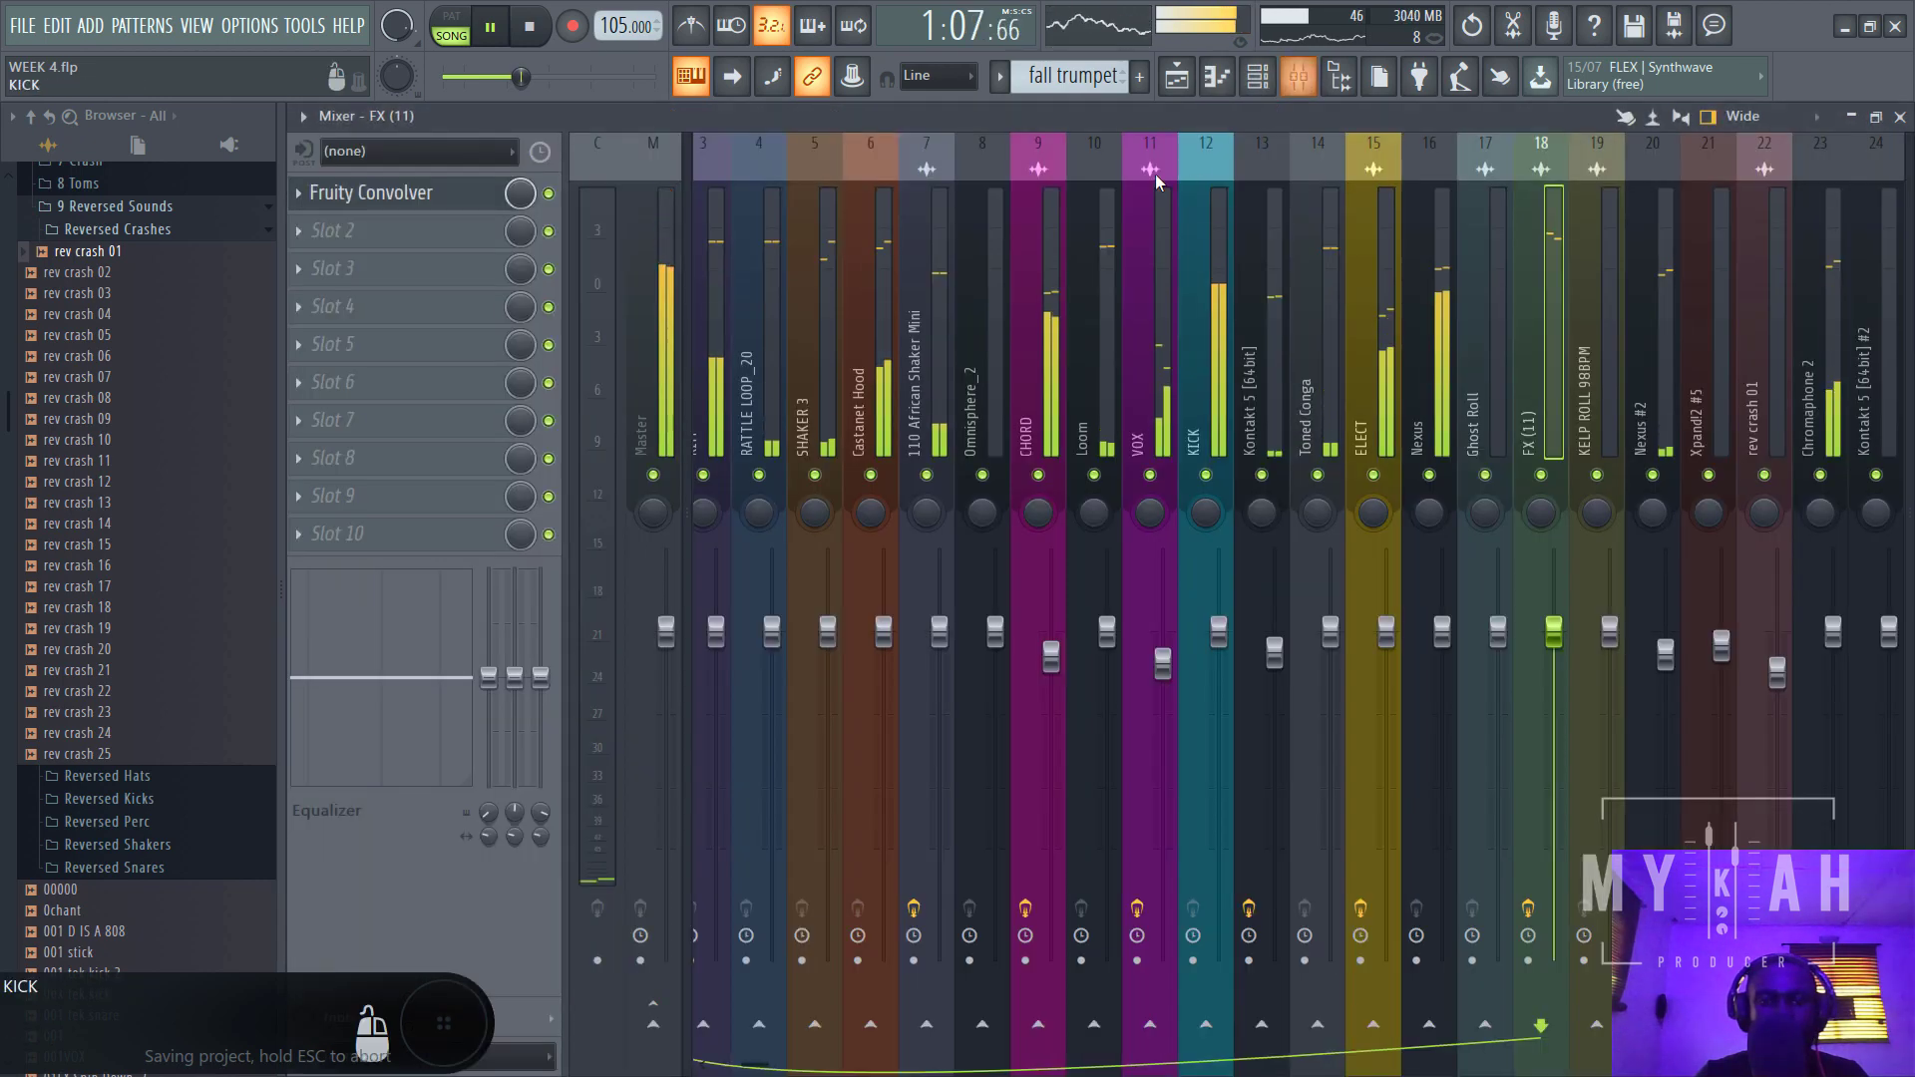
left_click(1298, 76)
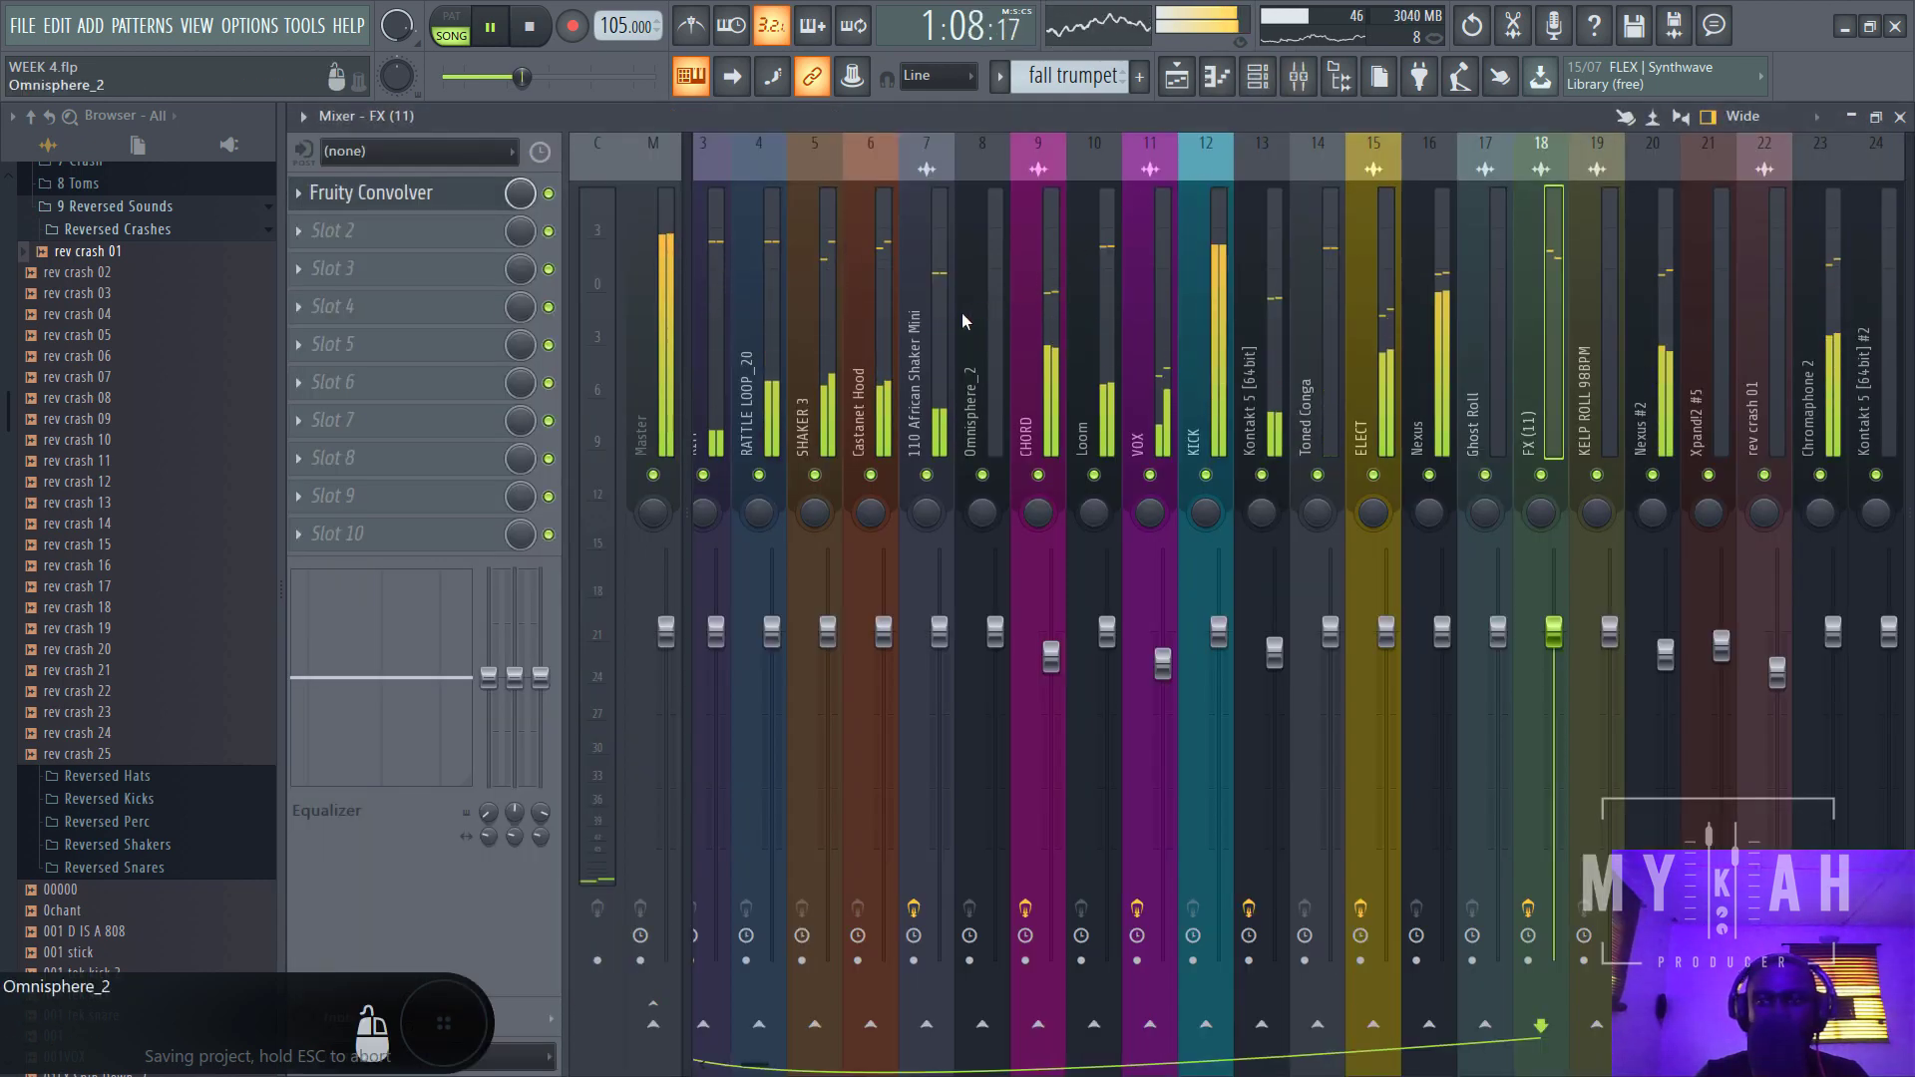
key("space")
left_click(395, 234)
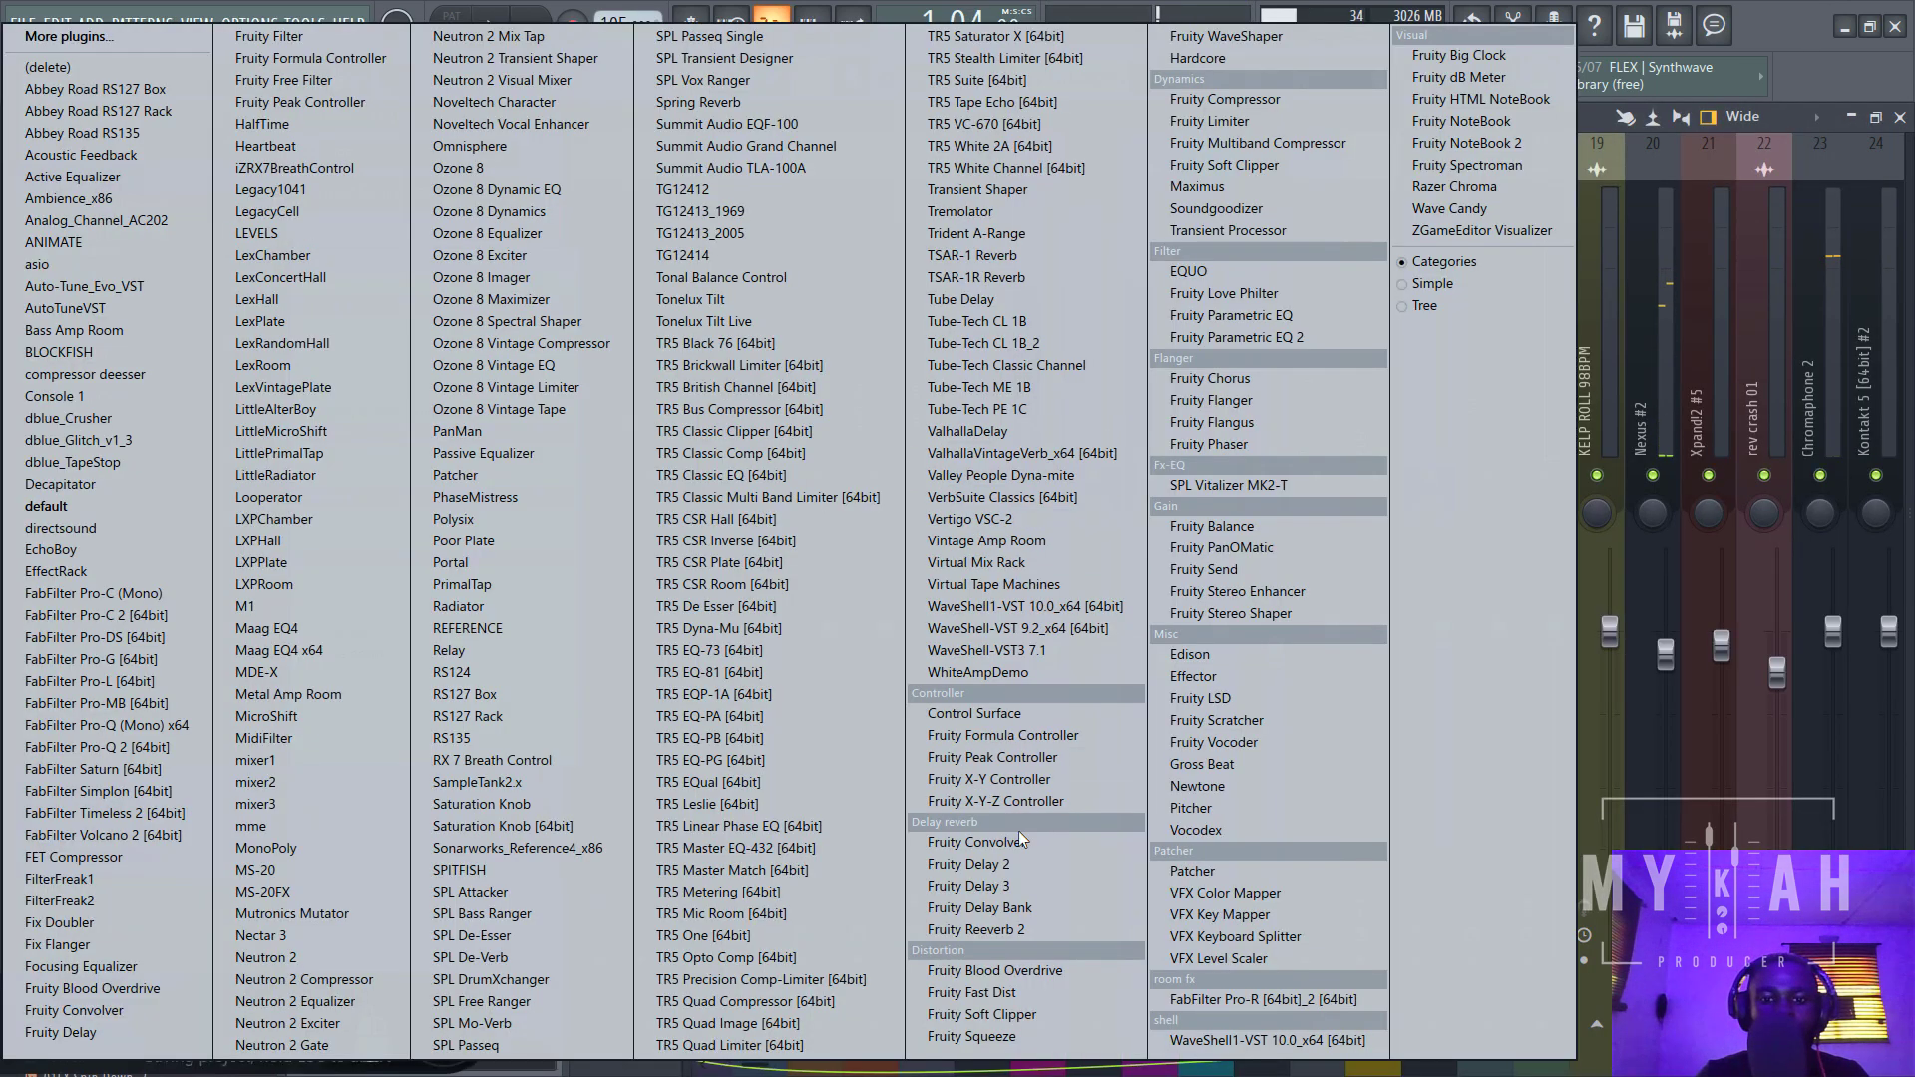
left_click(997, 863)
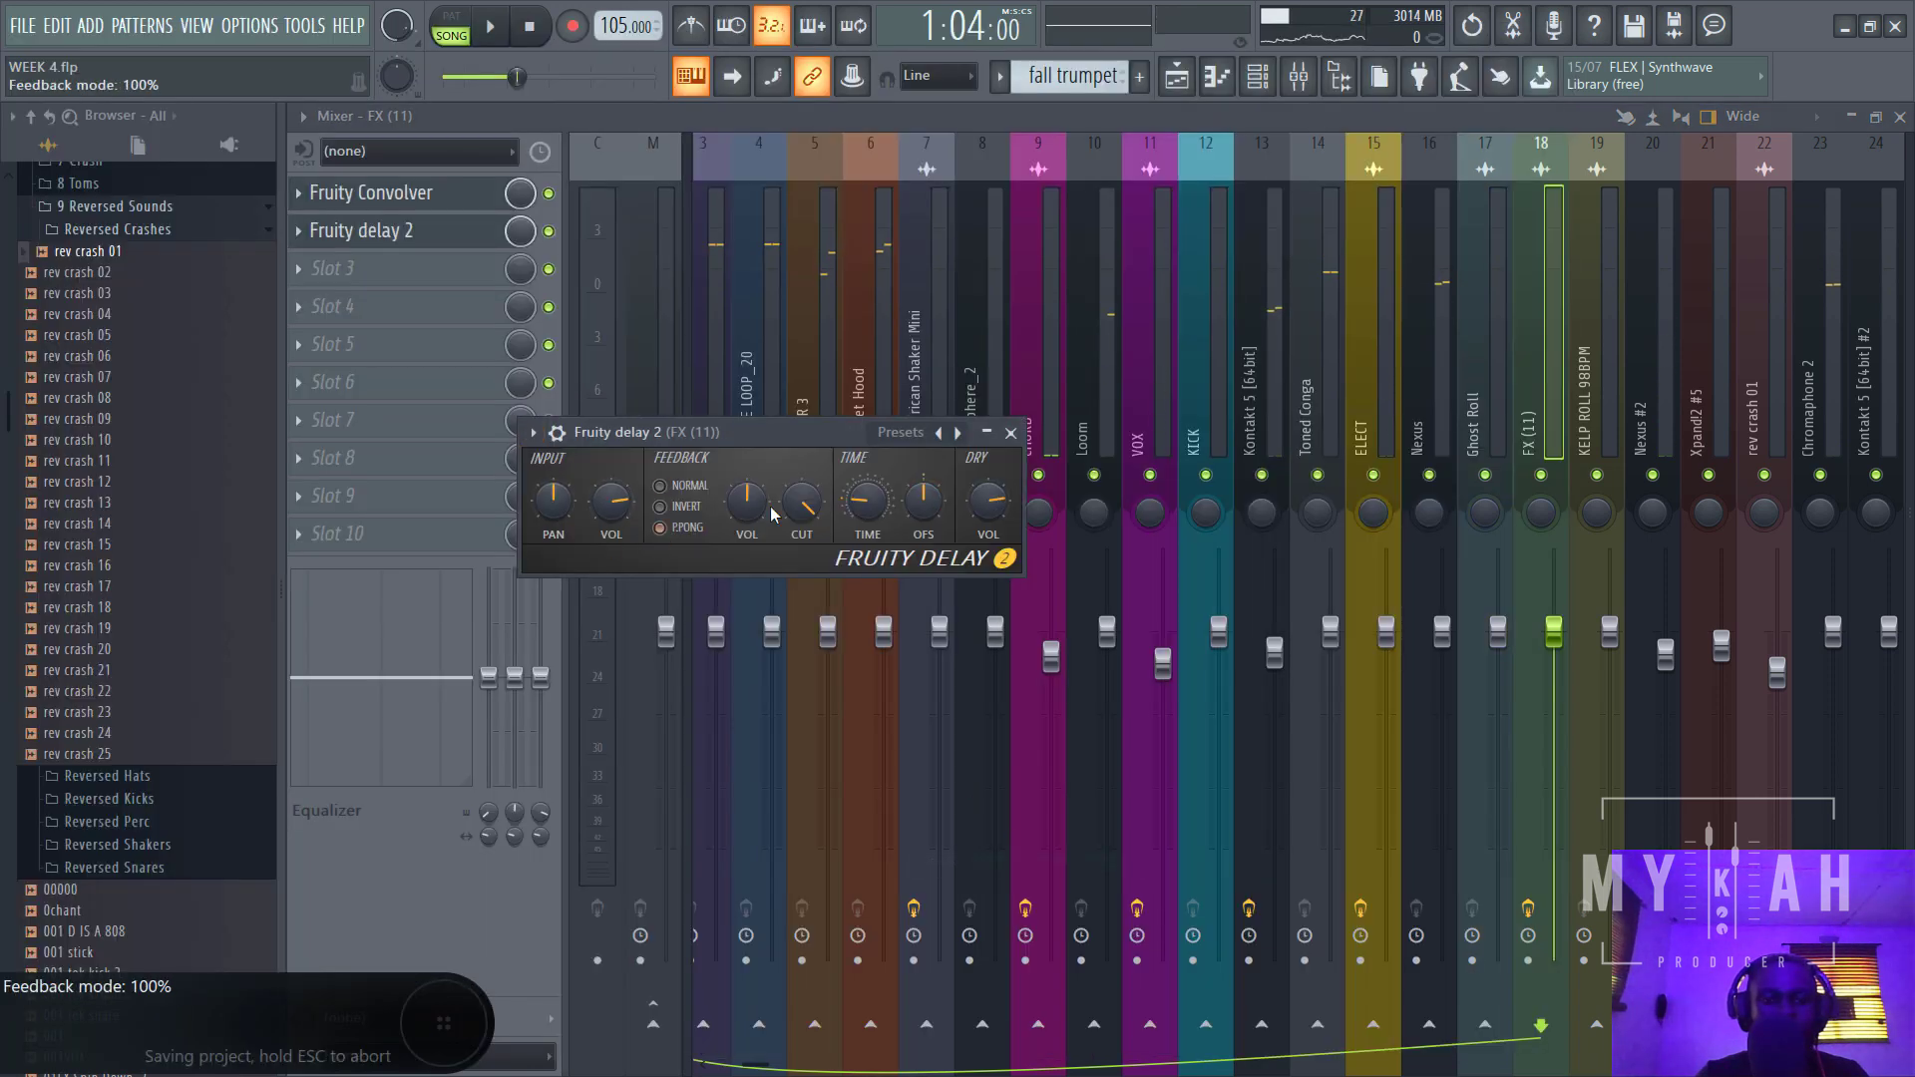
right_click(850, 496)
mouse_move(897, 525)
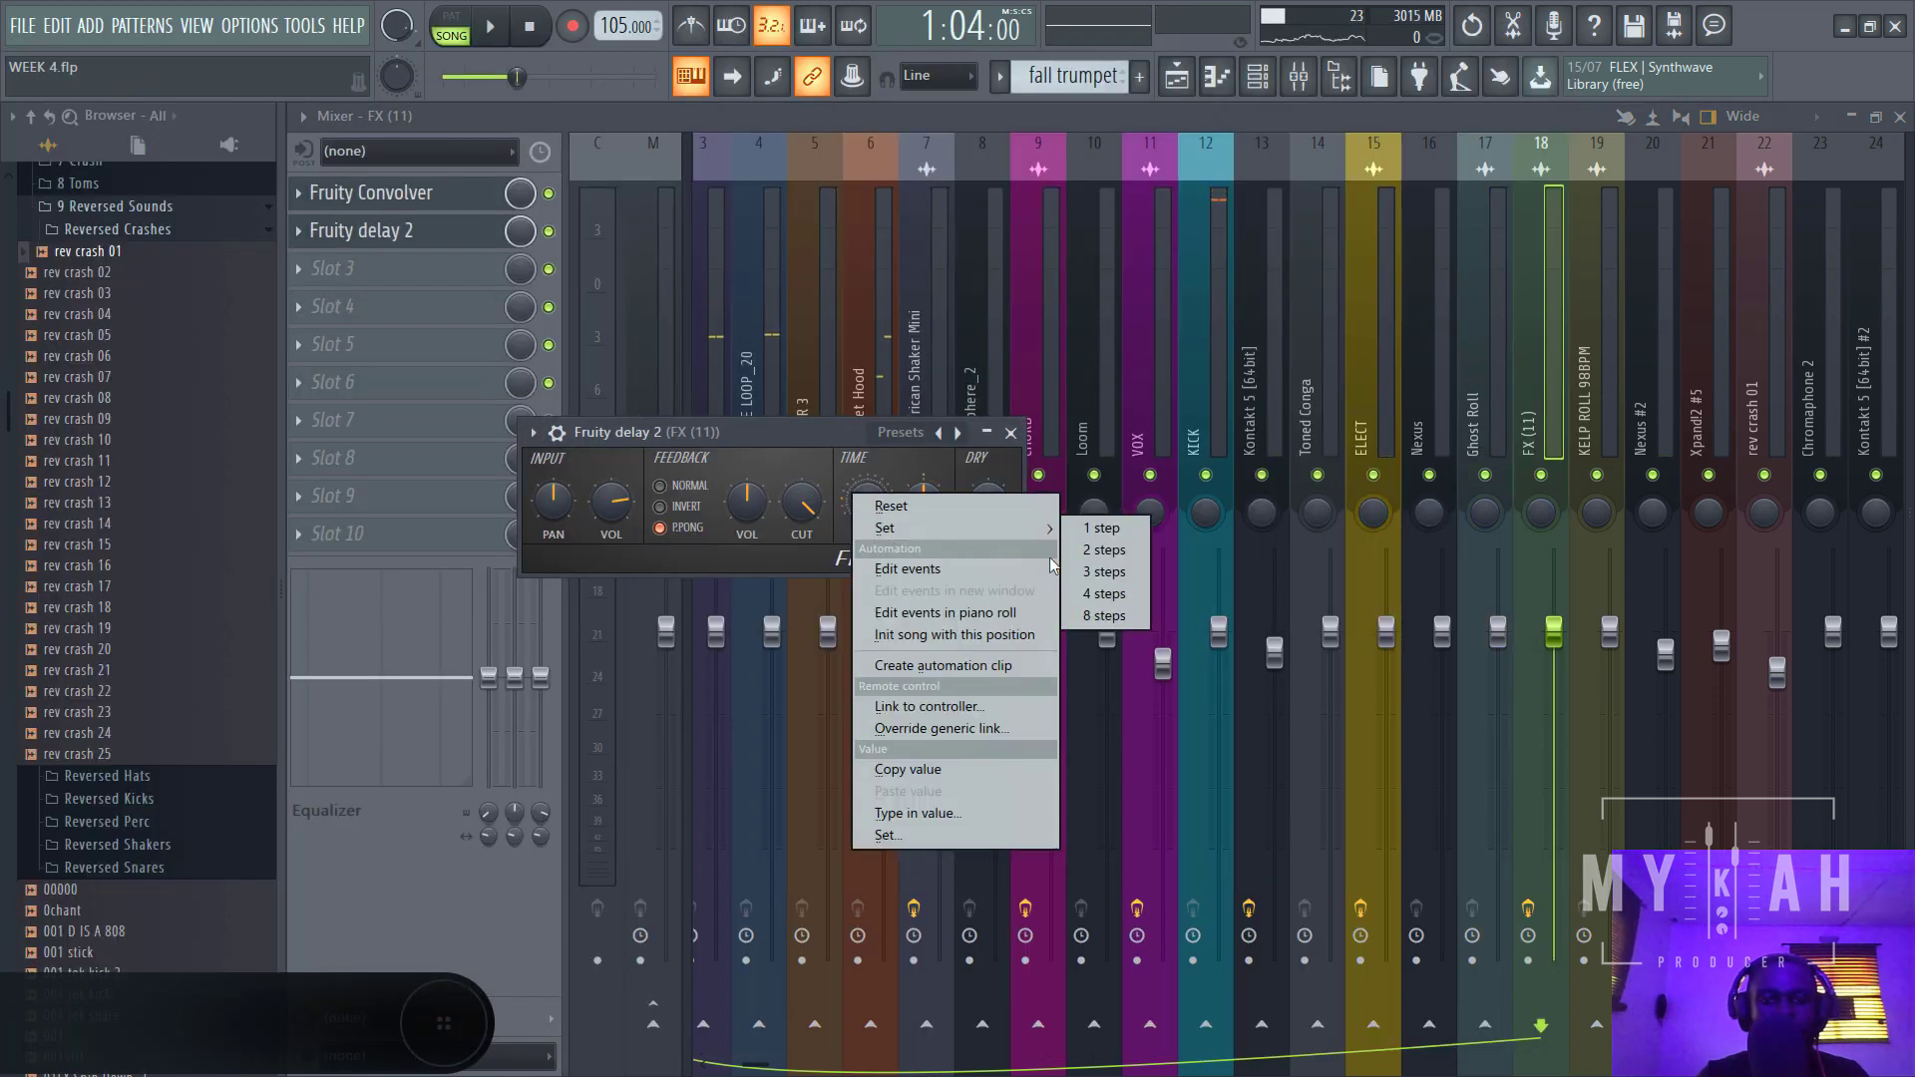
left_click(1102, 526)
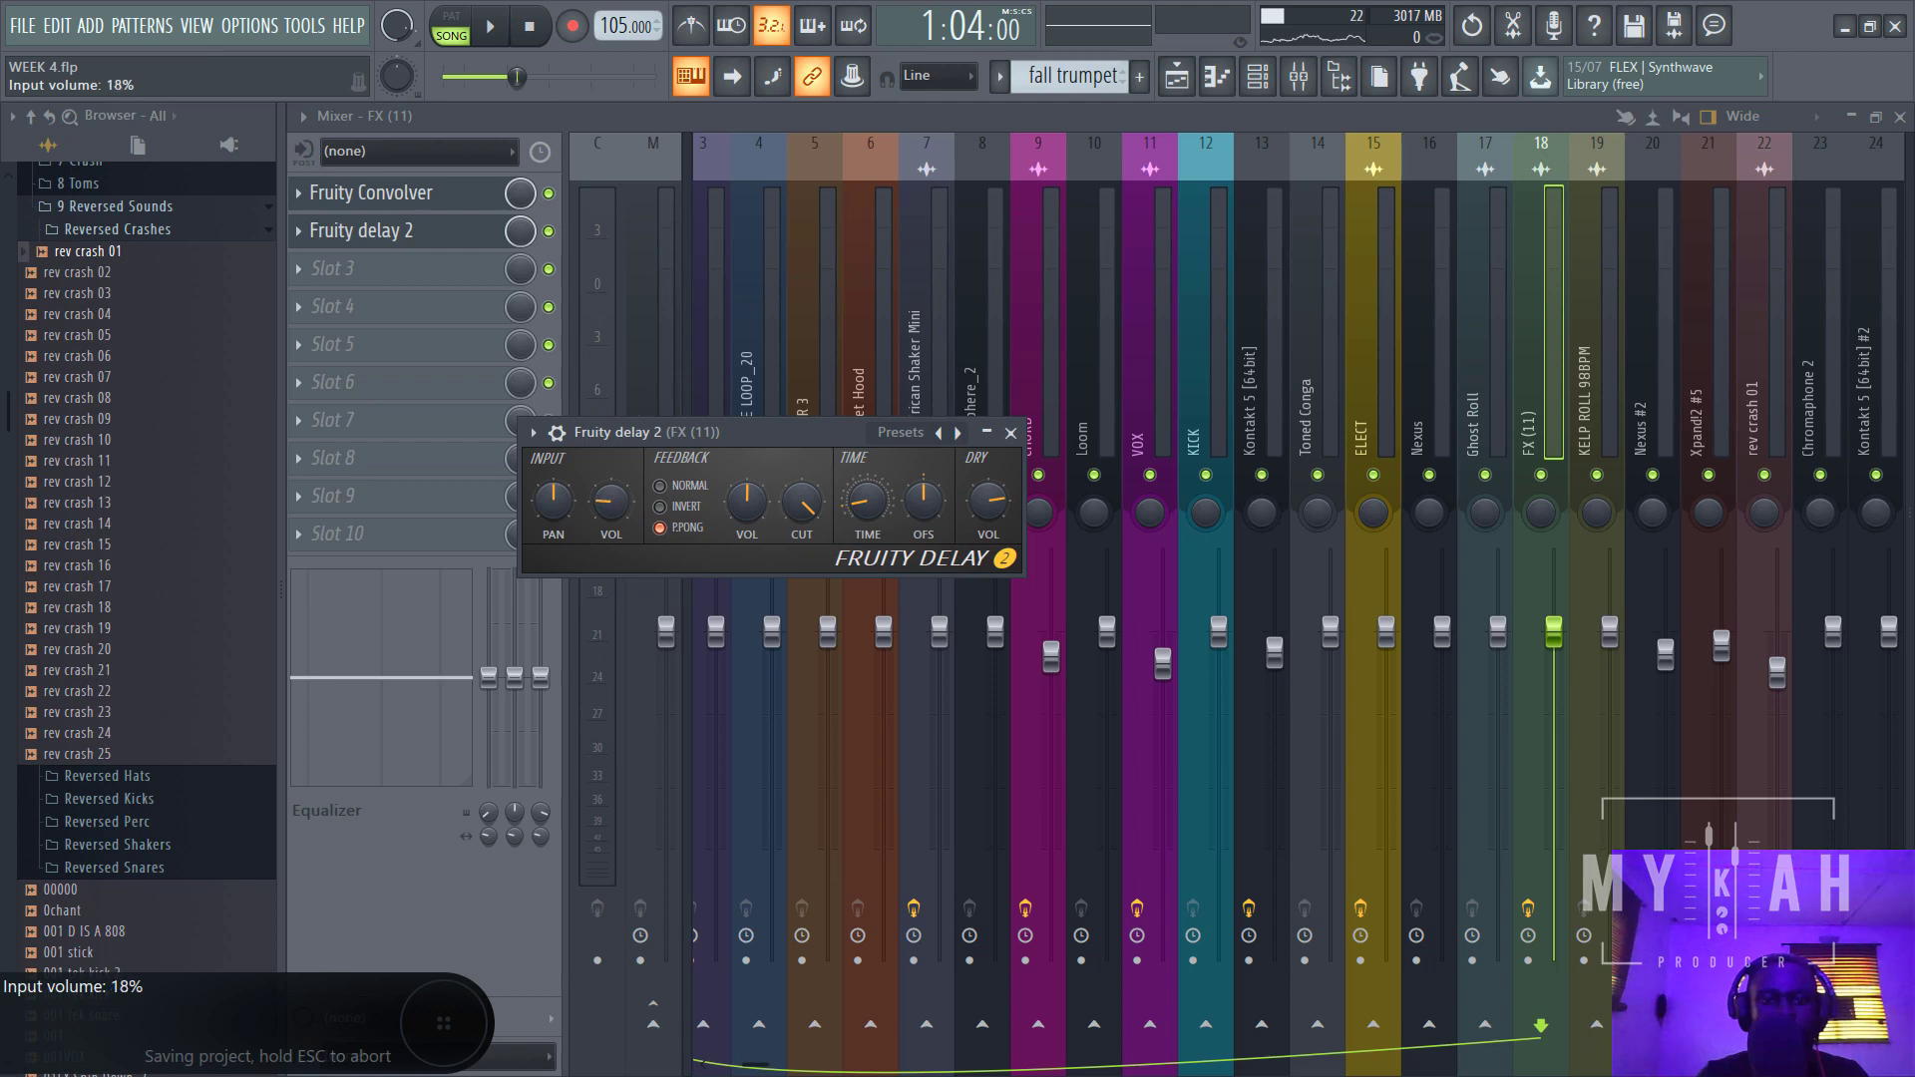
- Set the FX (11) delay's input volume to about 28% and lower its feedback level while listening to the song
key("space")
key("space")
left_click_drag(612, 501, 611, 486)
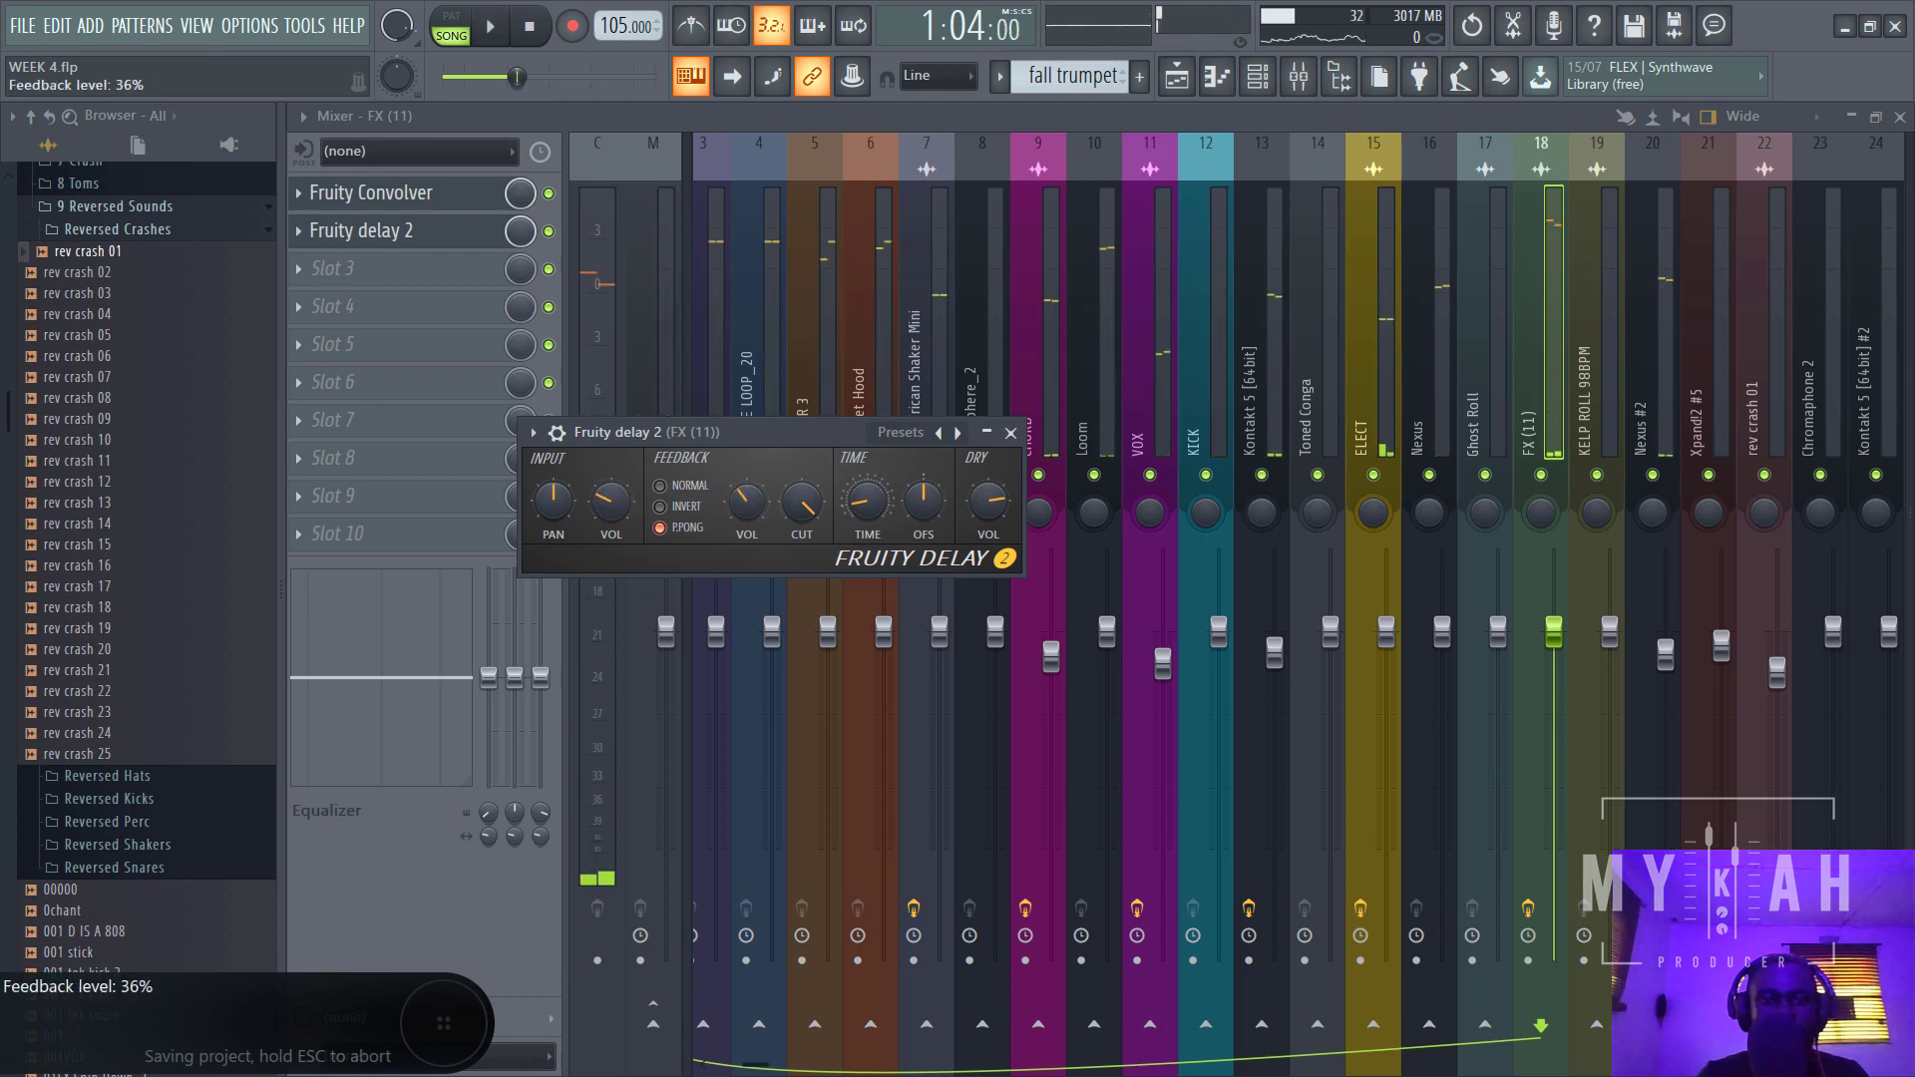
key("space")
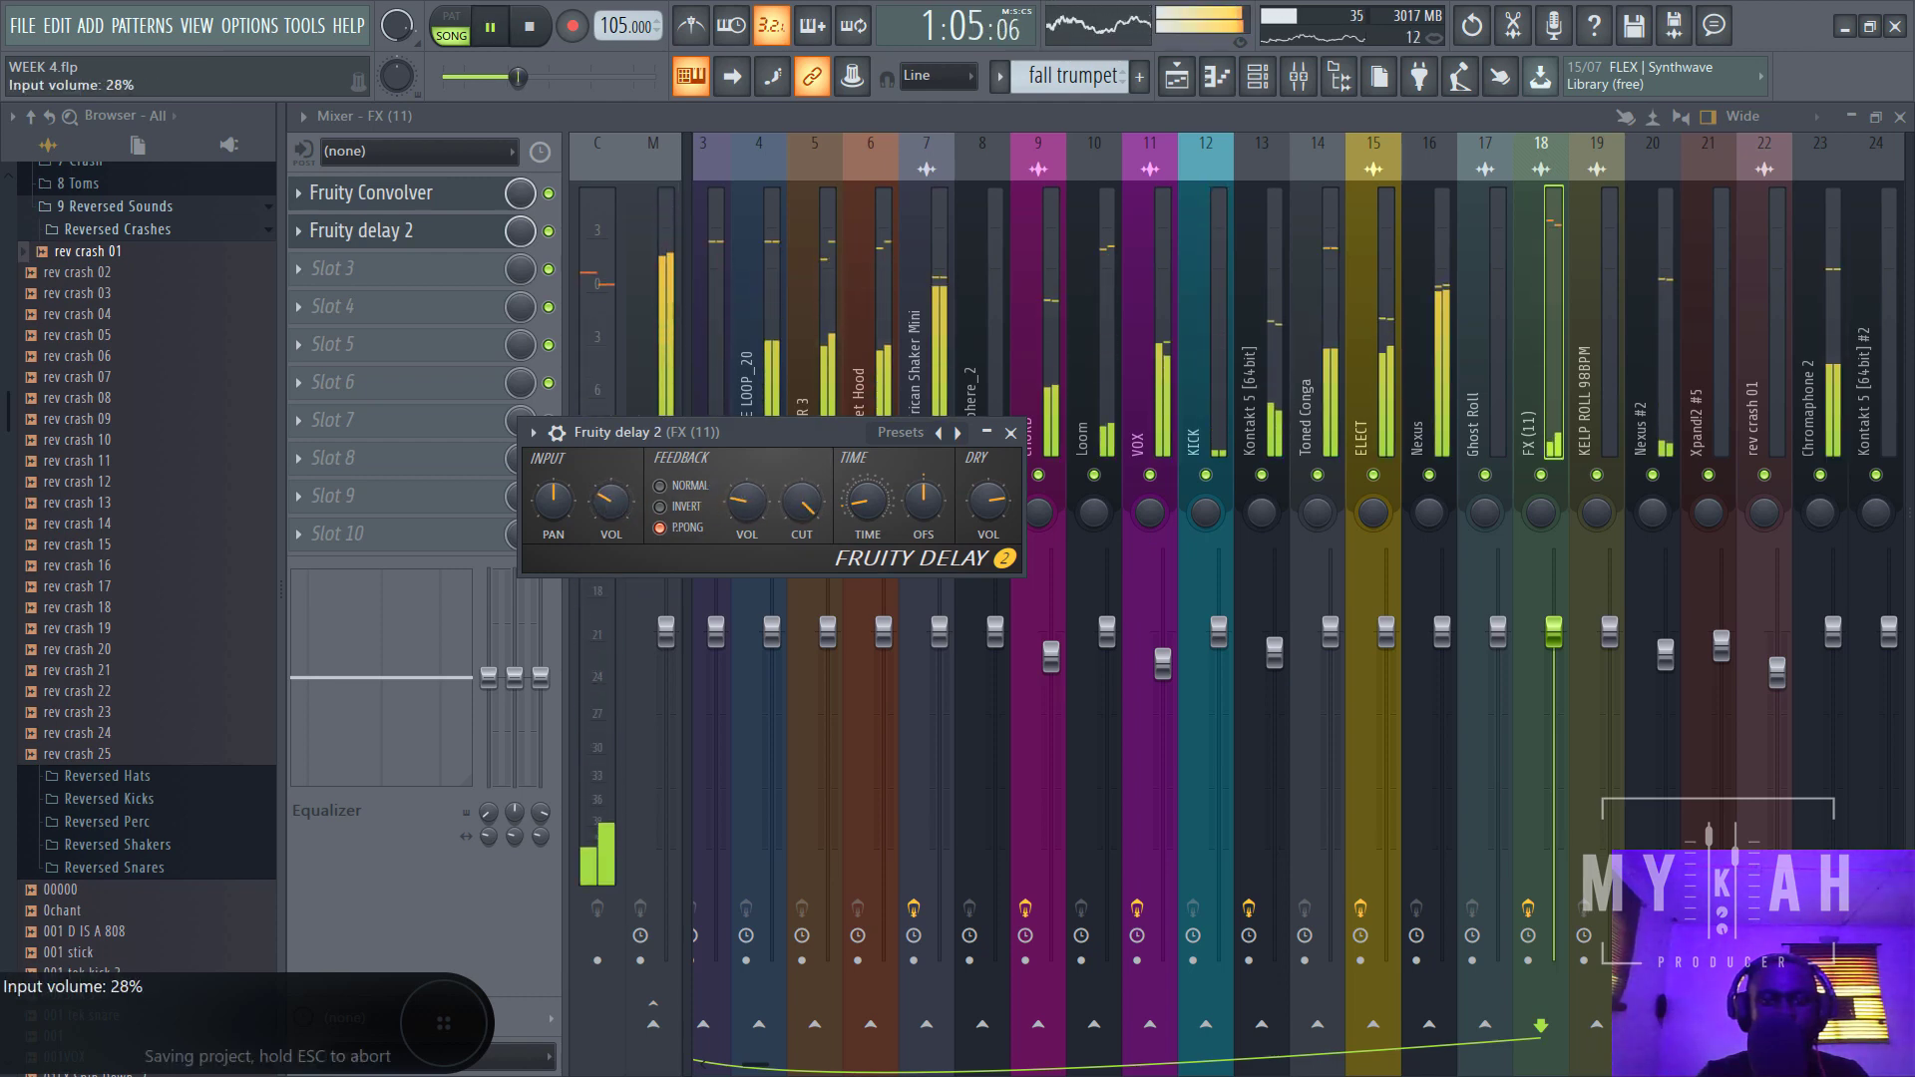
- Review the whole arrangement in the playlist during playback and reopen the mixer
left_click(1176, 76)
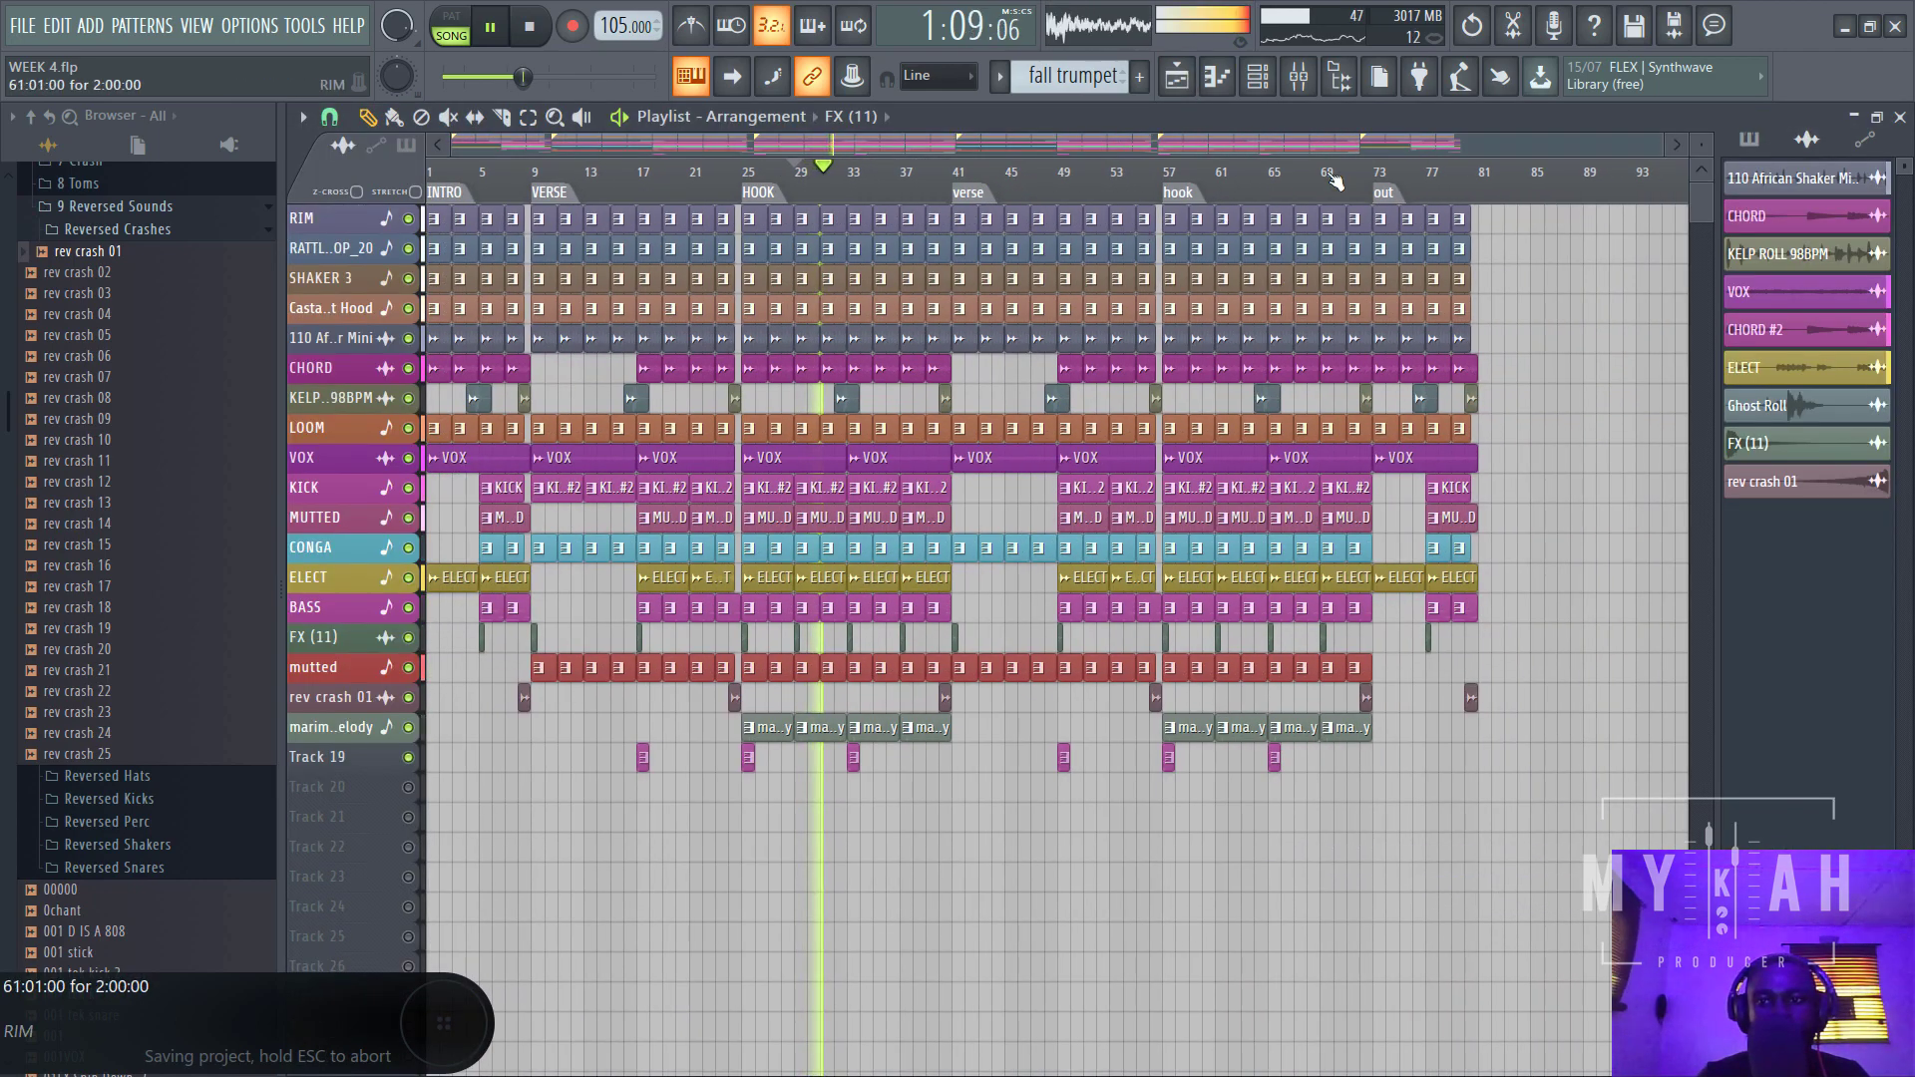
left_click_drag(1702, 145, 1649, 172)
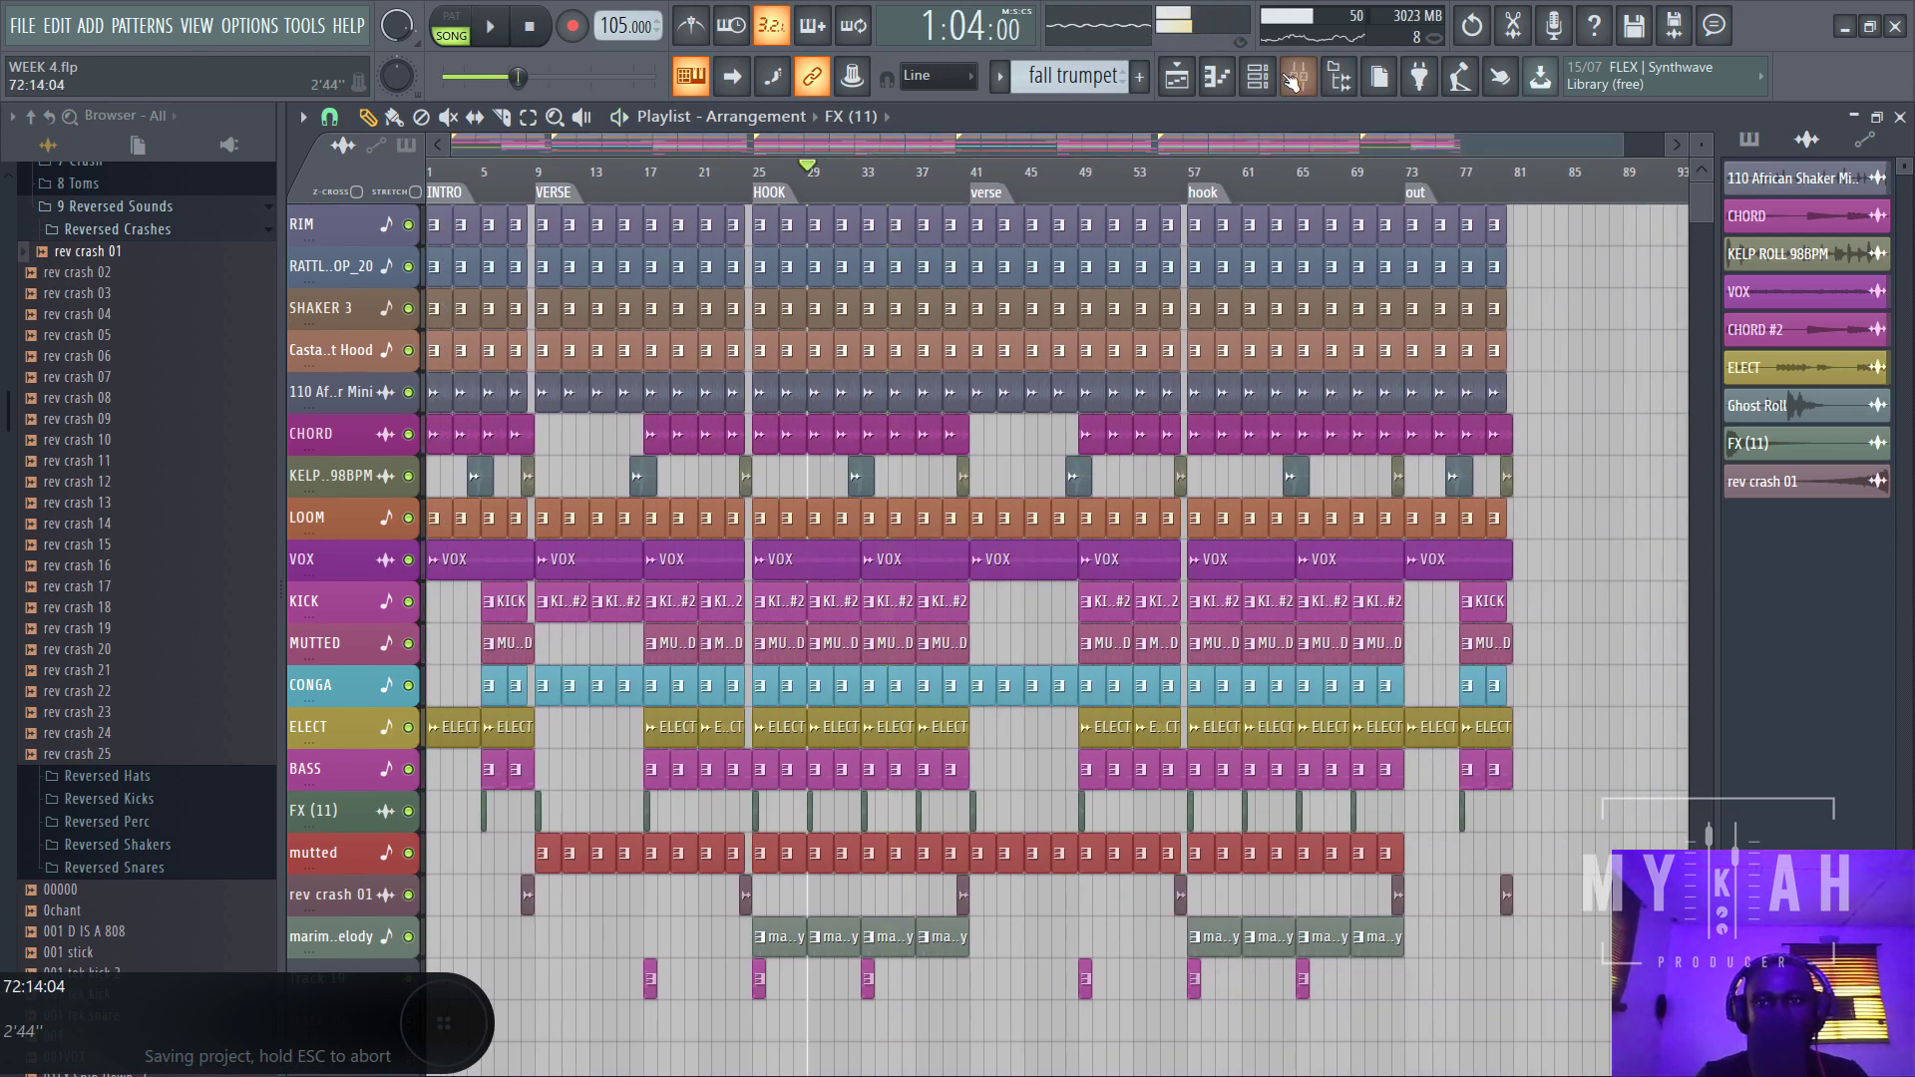
left_click(1294, 80)
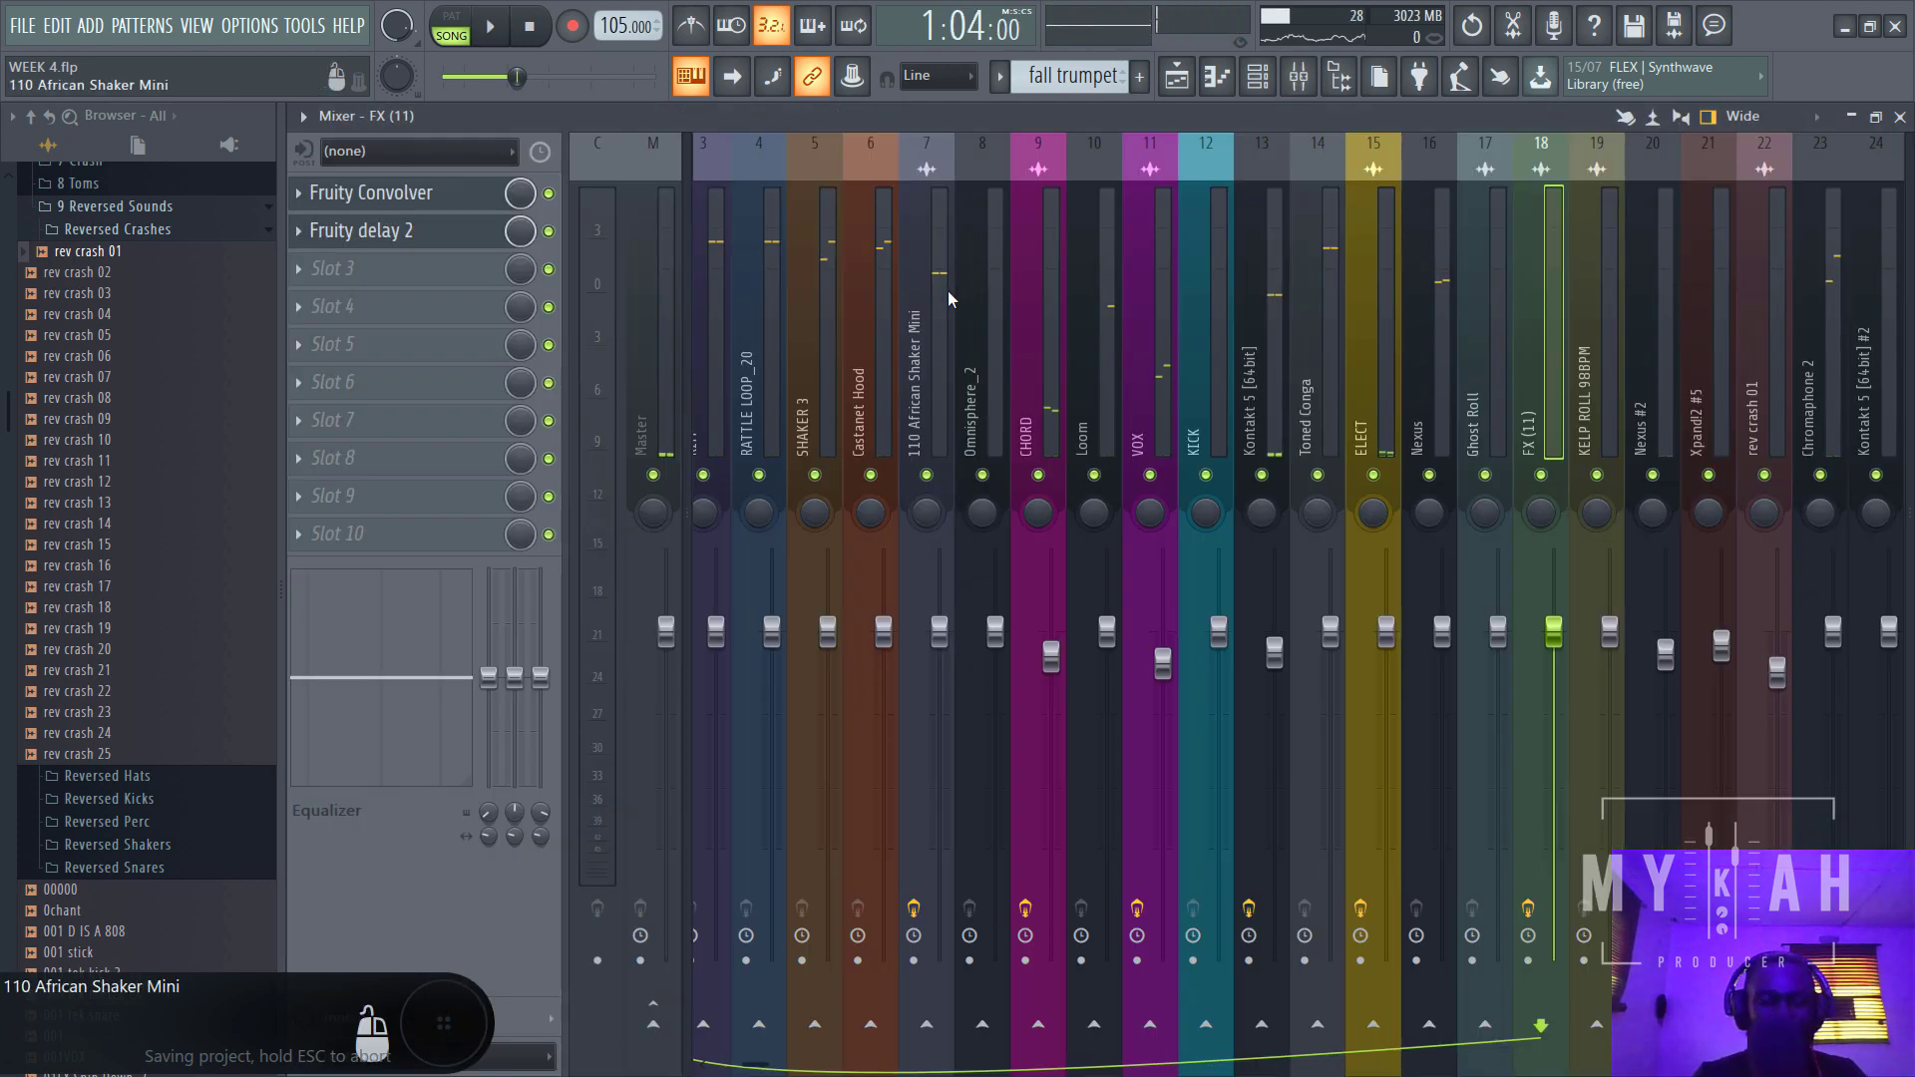
- Go through the mixer tracks from INSTRUMENT BUS to Insert 29, checking the effect slots of each track
scroll(812, 380, "up", 2)
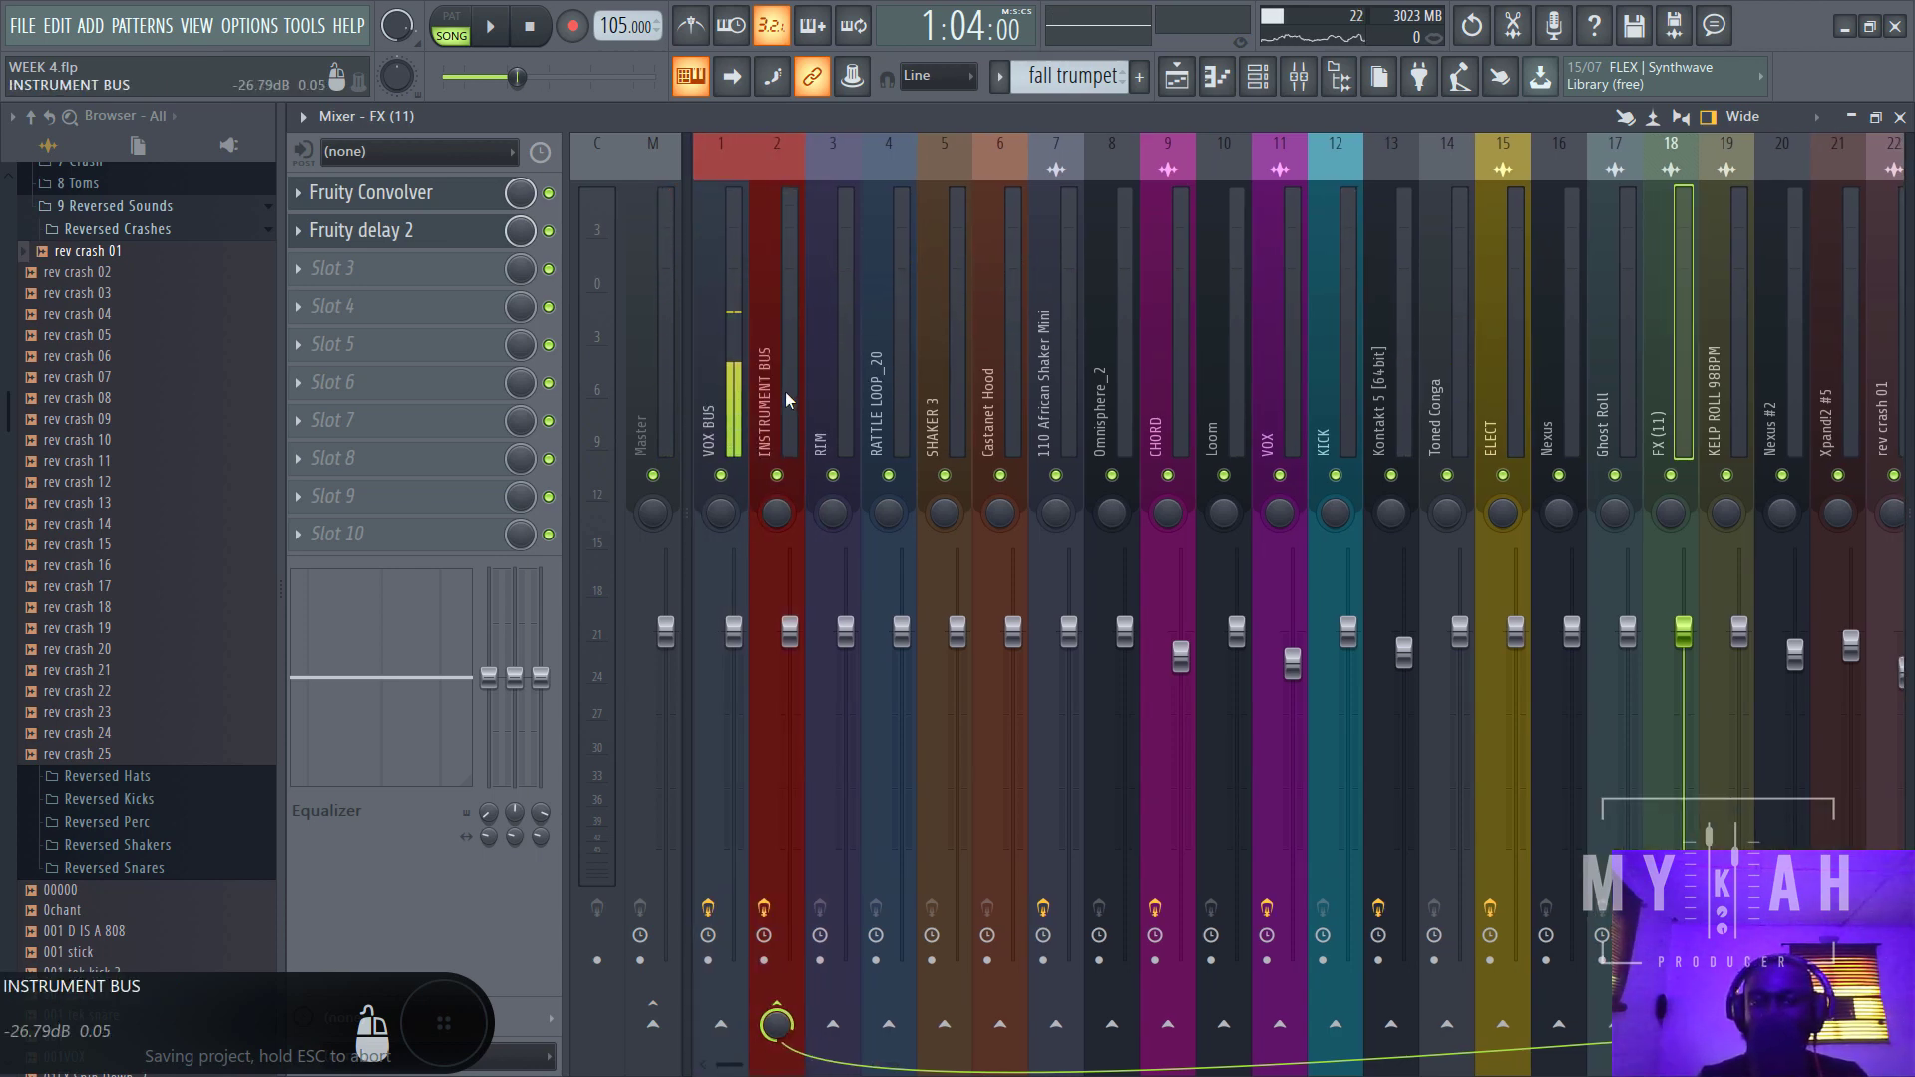
left_click(786, 395)
left_click(840, 409)
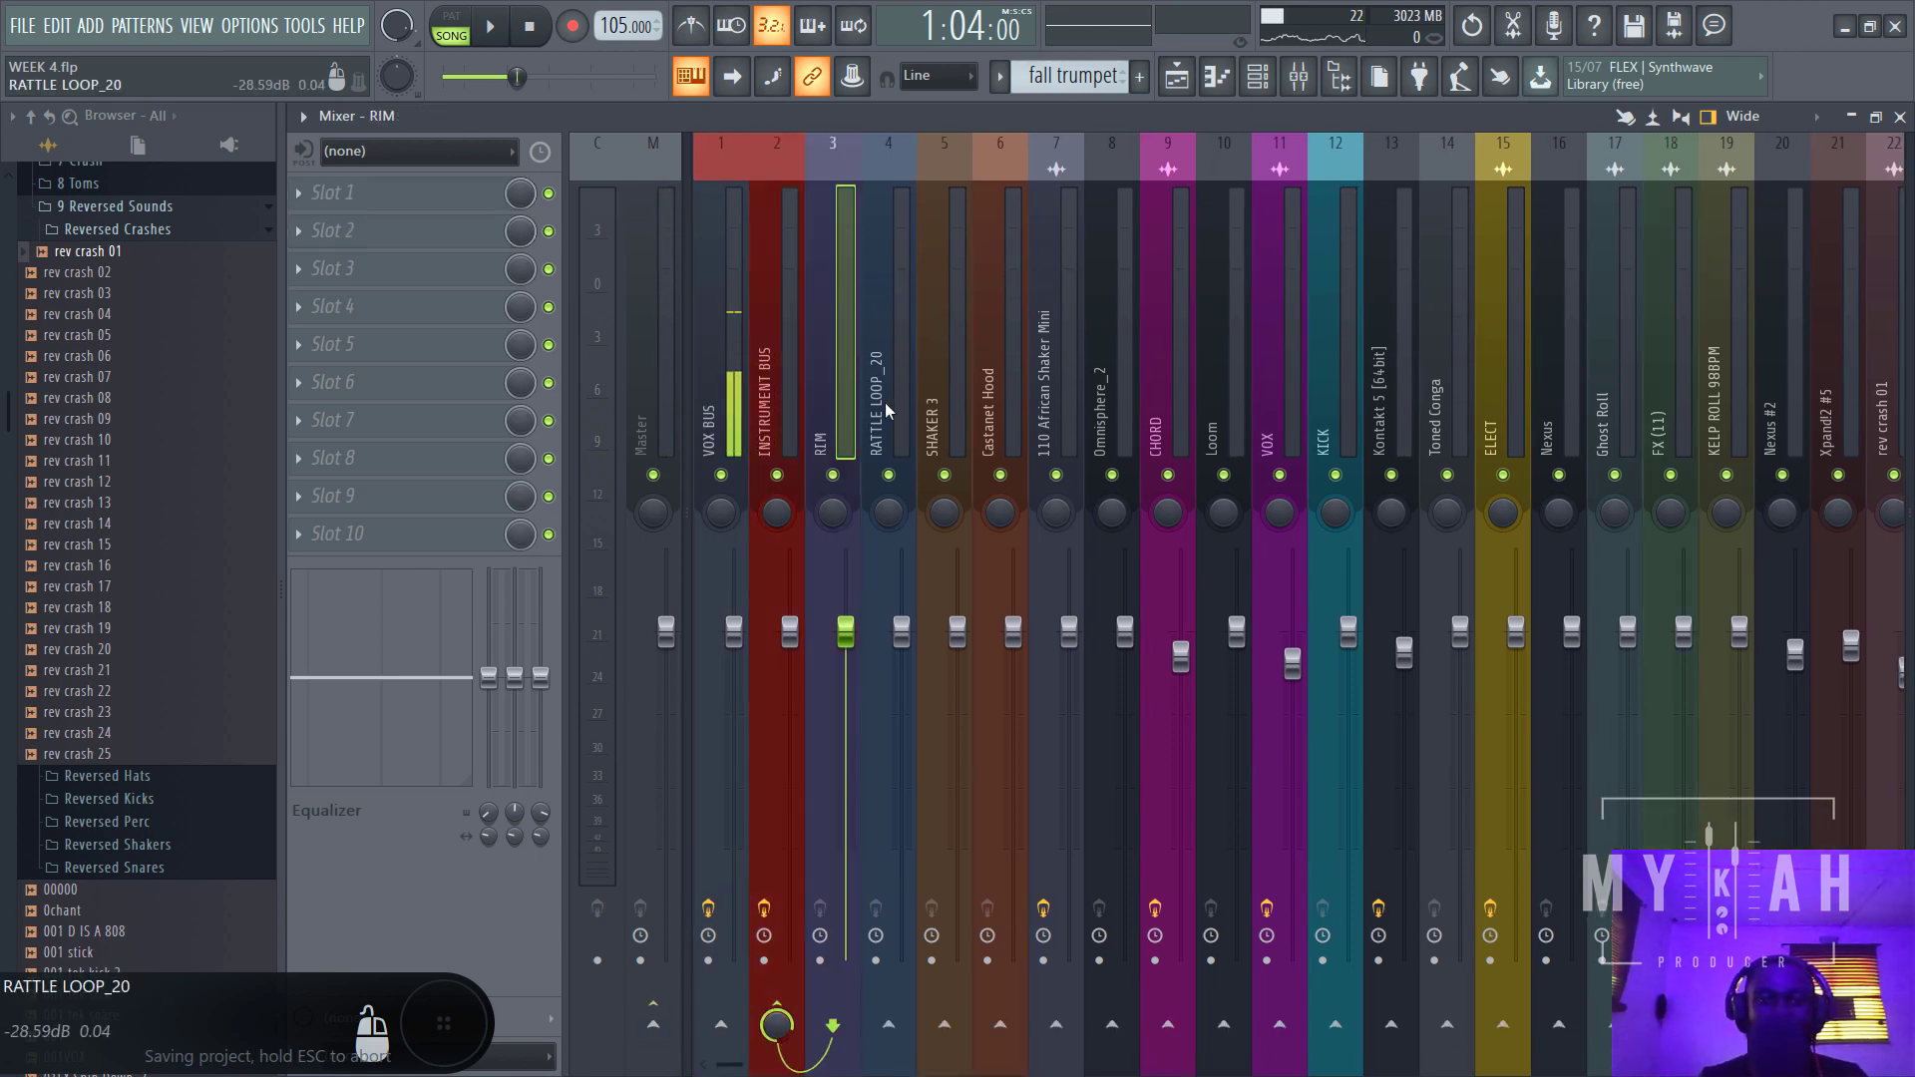
left_click(883, 403)
left_click(973, 413)
left_click(946, 418)
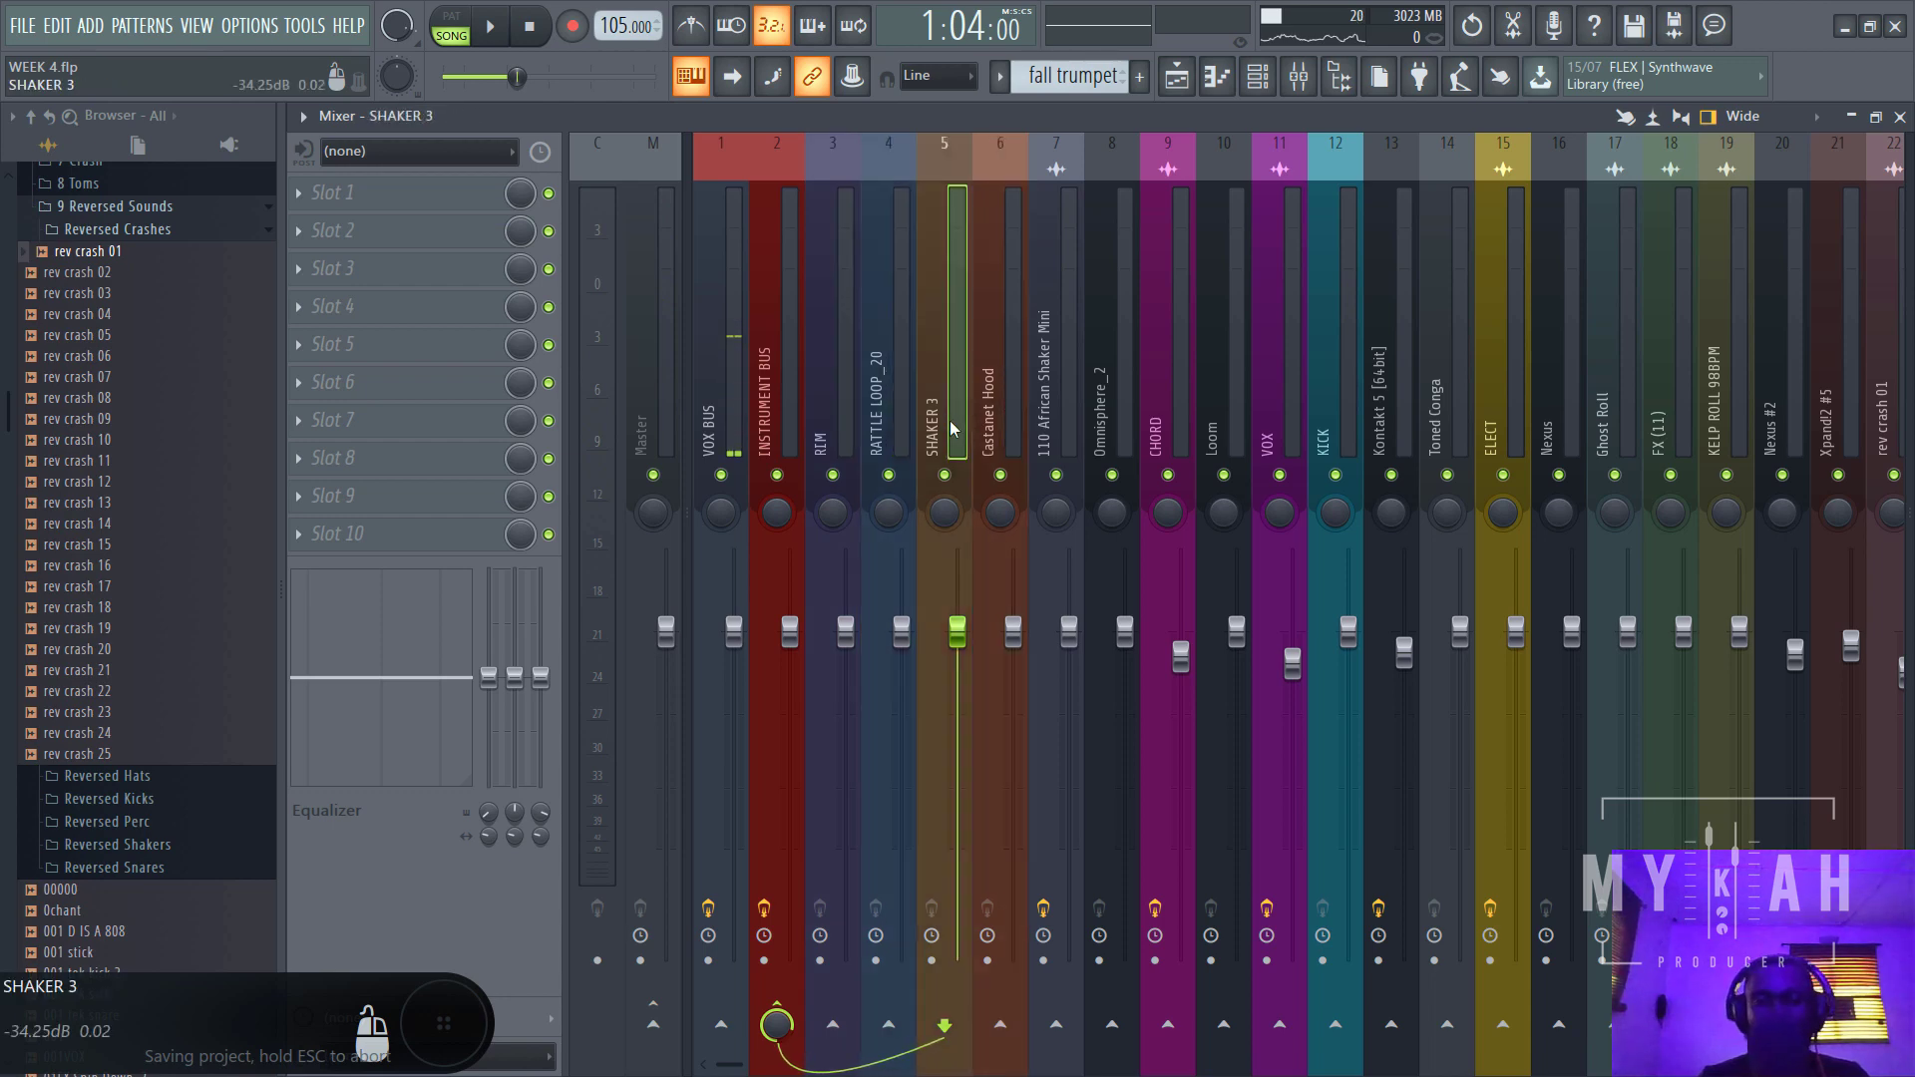
key("Right")
key("Right")
key("Right")
key("Right")
key("Right")
key("Right")
key("Right")
key("Right")
key("Right")
key("Right")
key("Right")
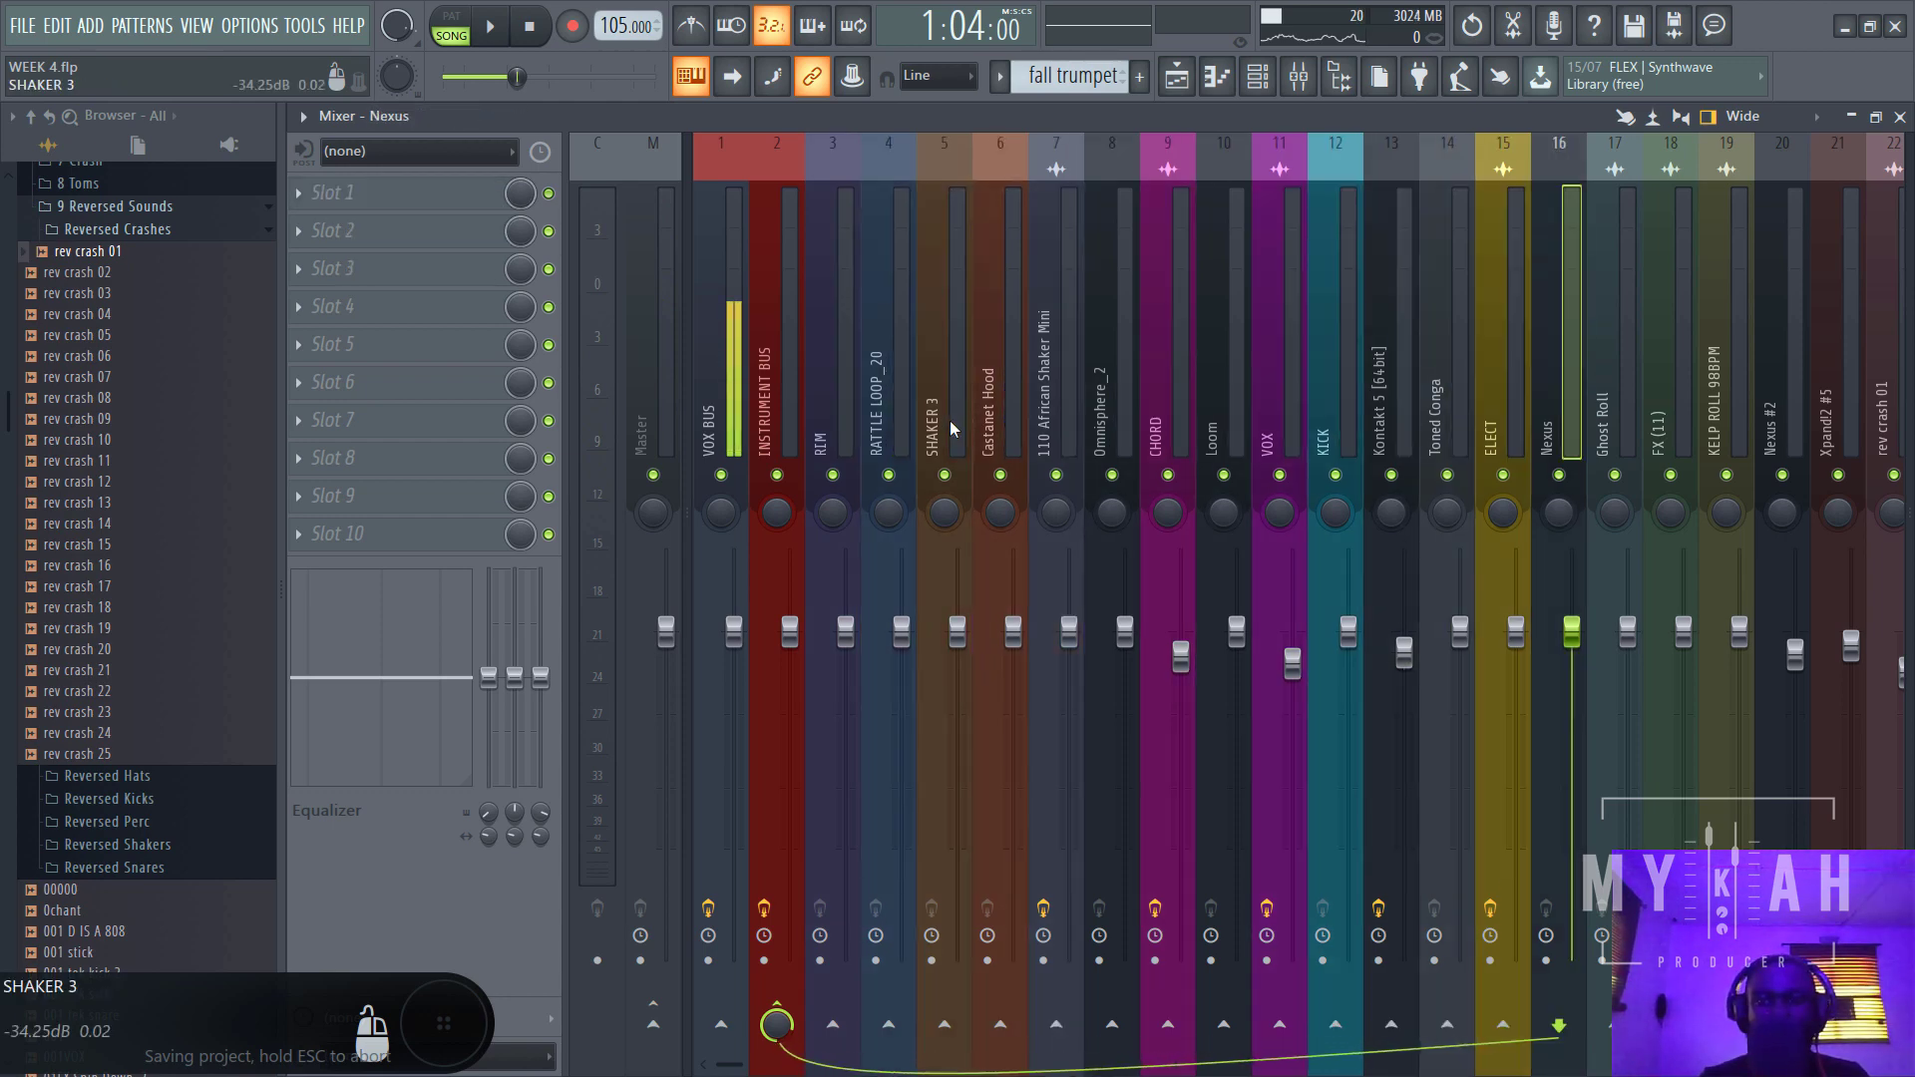
key("Right")
key("Right")
key("Right")
key("Right")
key("Right")
key("Right")
key("Right")
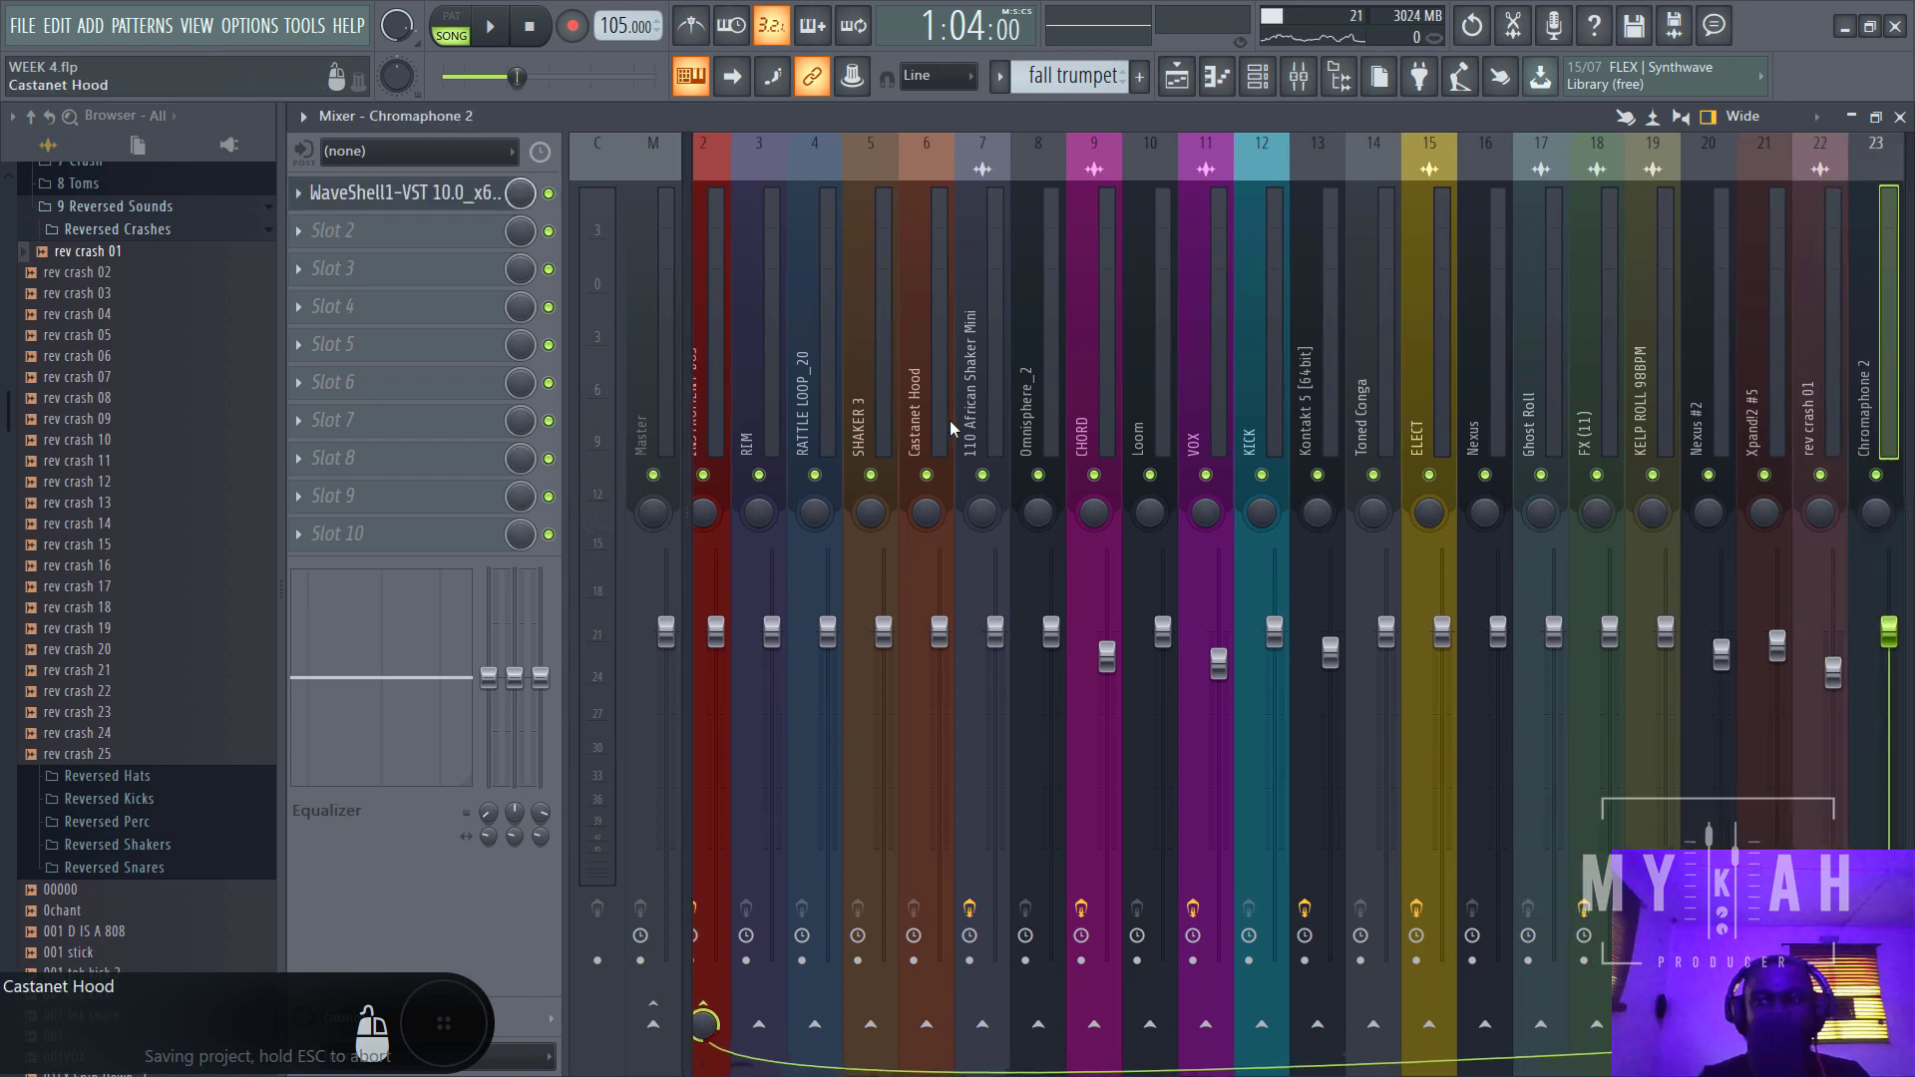
key("Right")
key("Right")
key("Right")
key("Right")
key("Right")
key("Right")
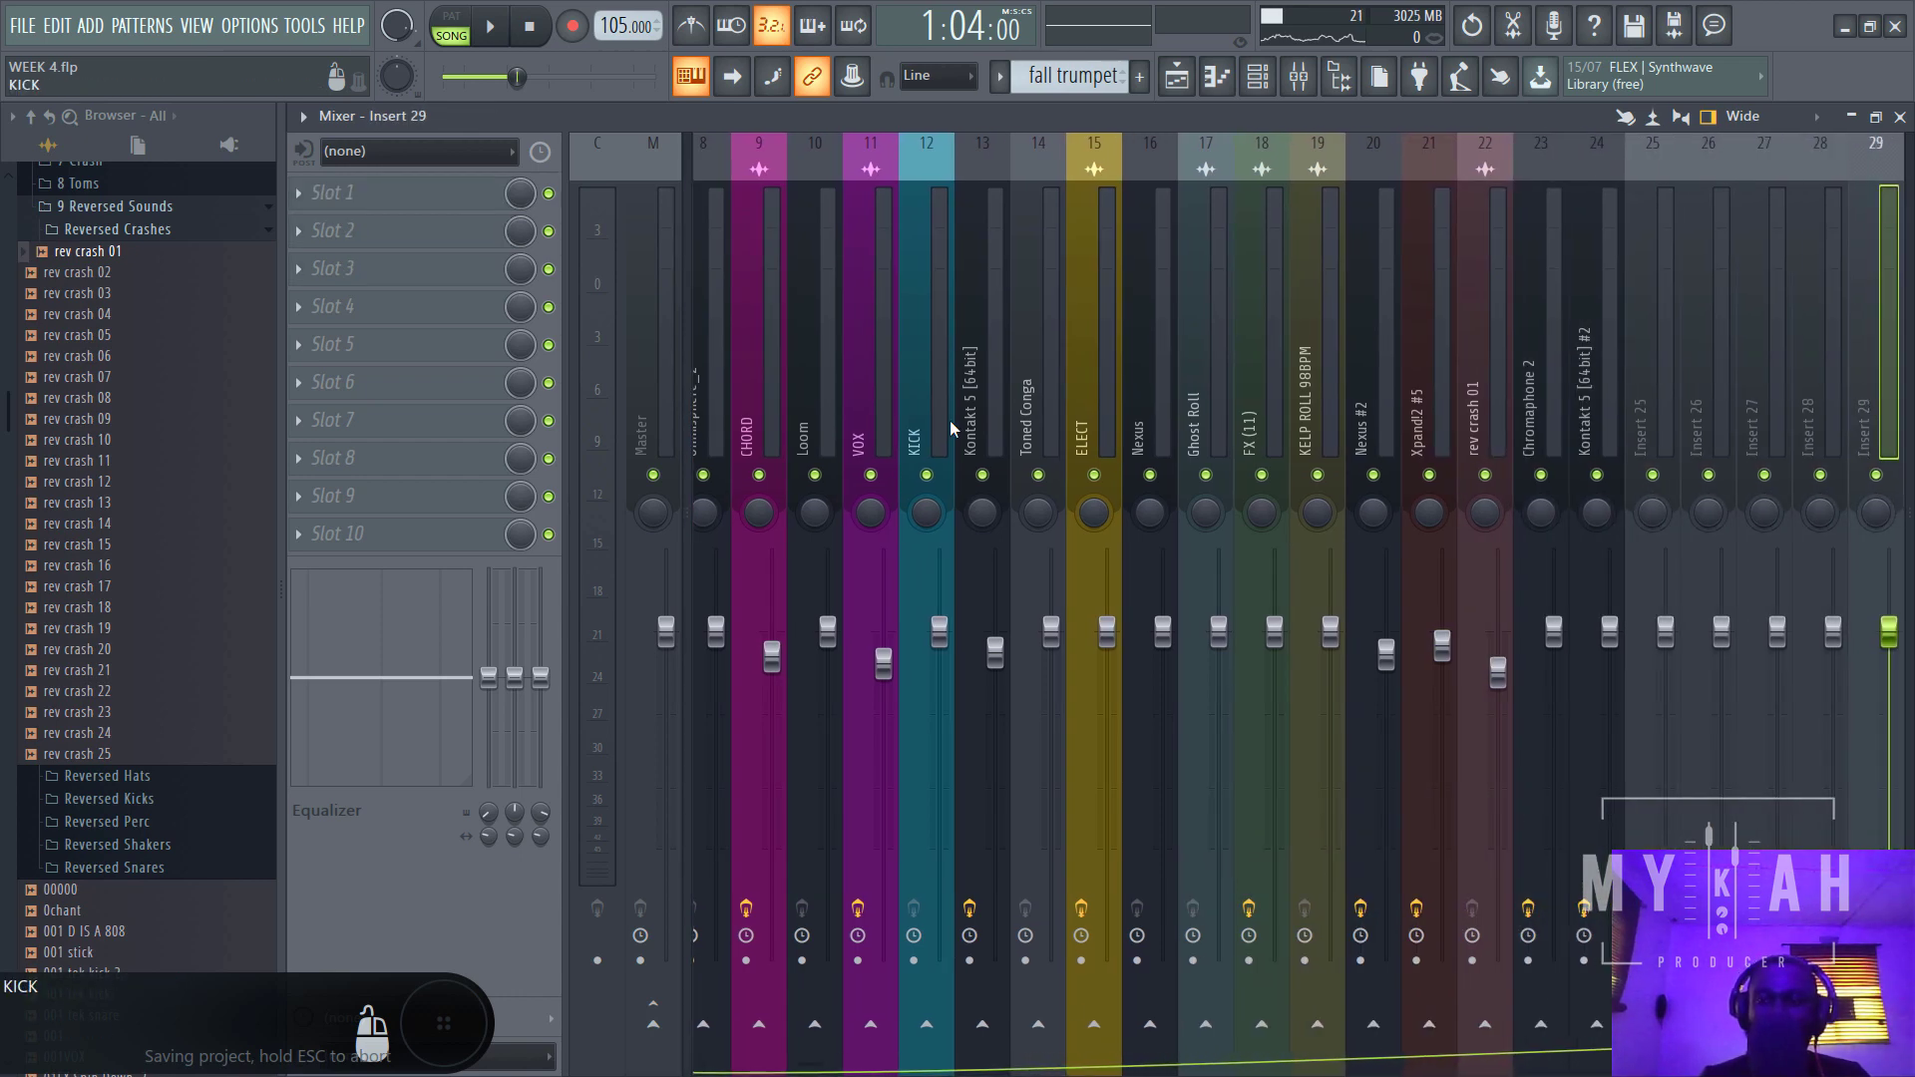
- Play the arrangement from bar 29 and look over its clips in the playlist
left_click(1179, 86)
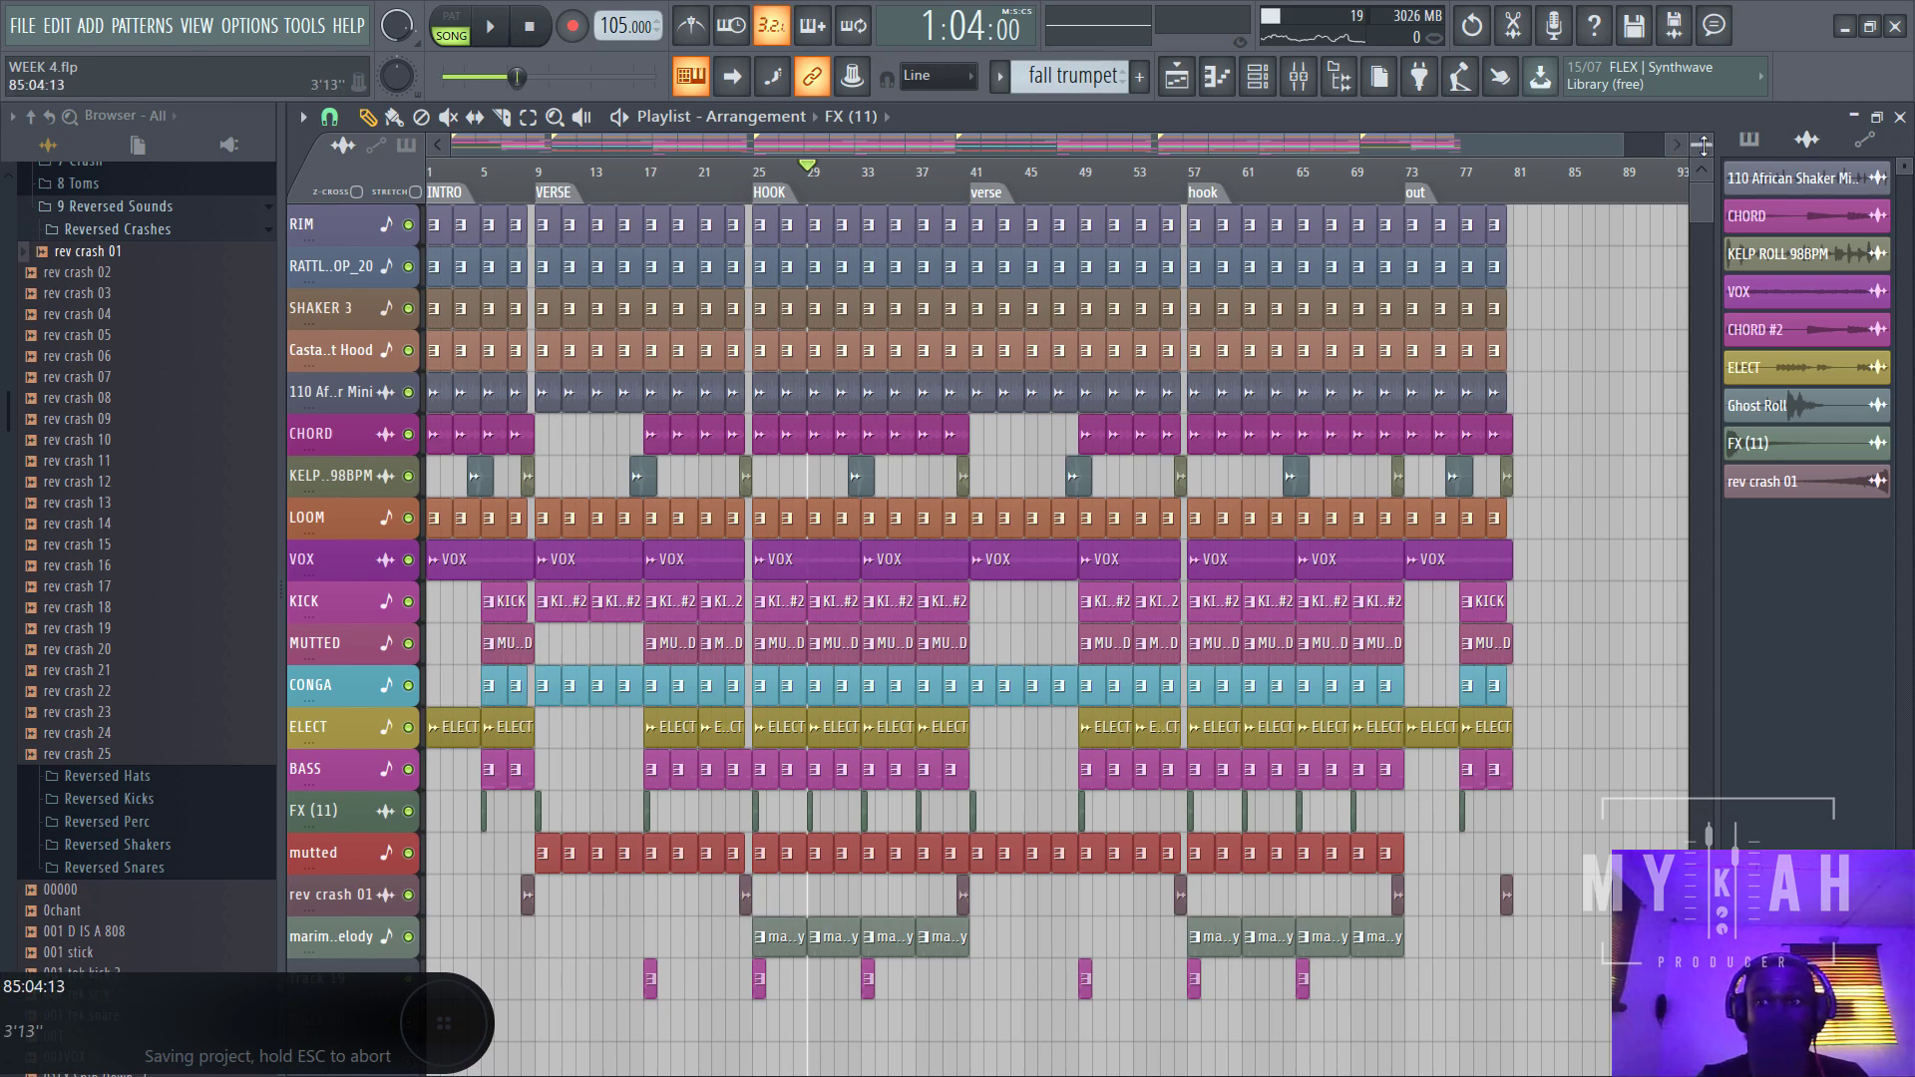
scroll(1703, 144, "down", 2)
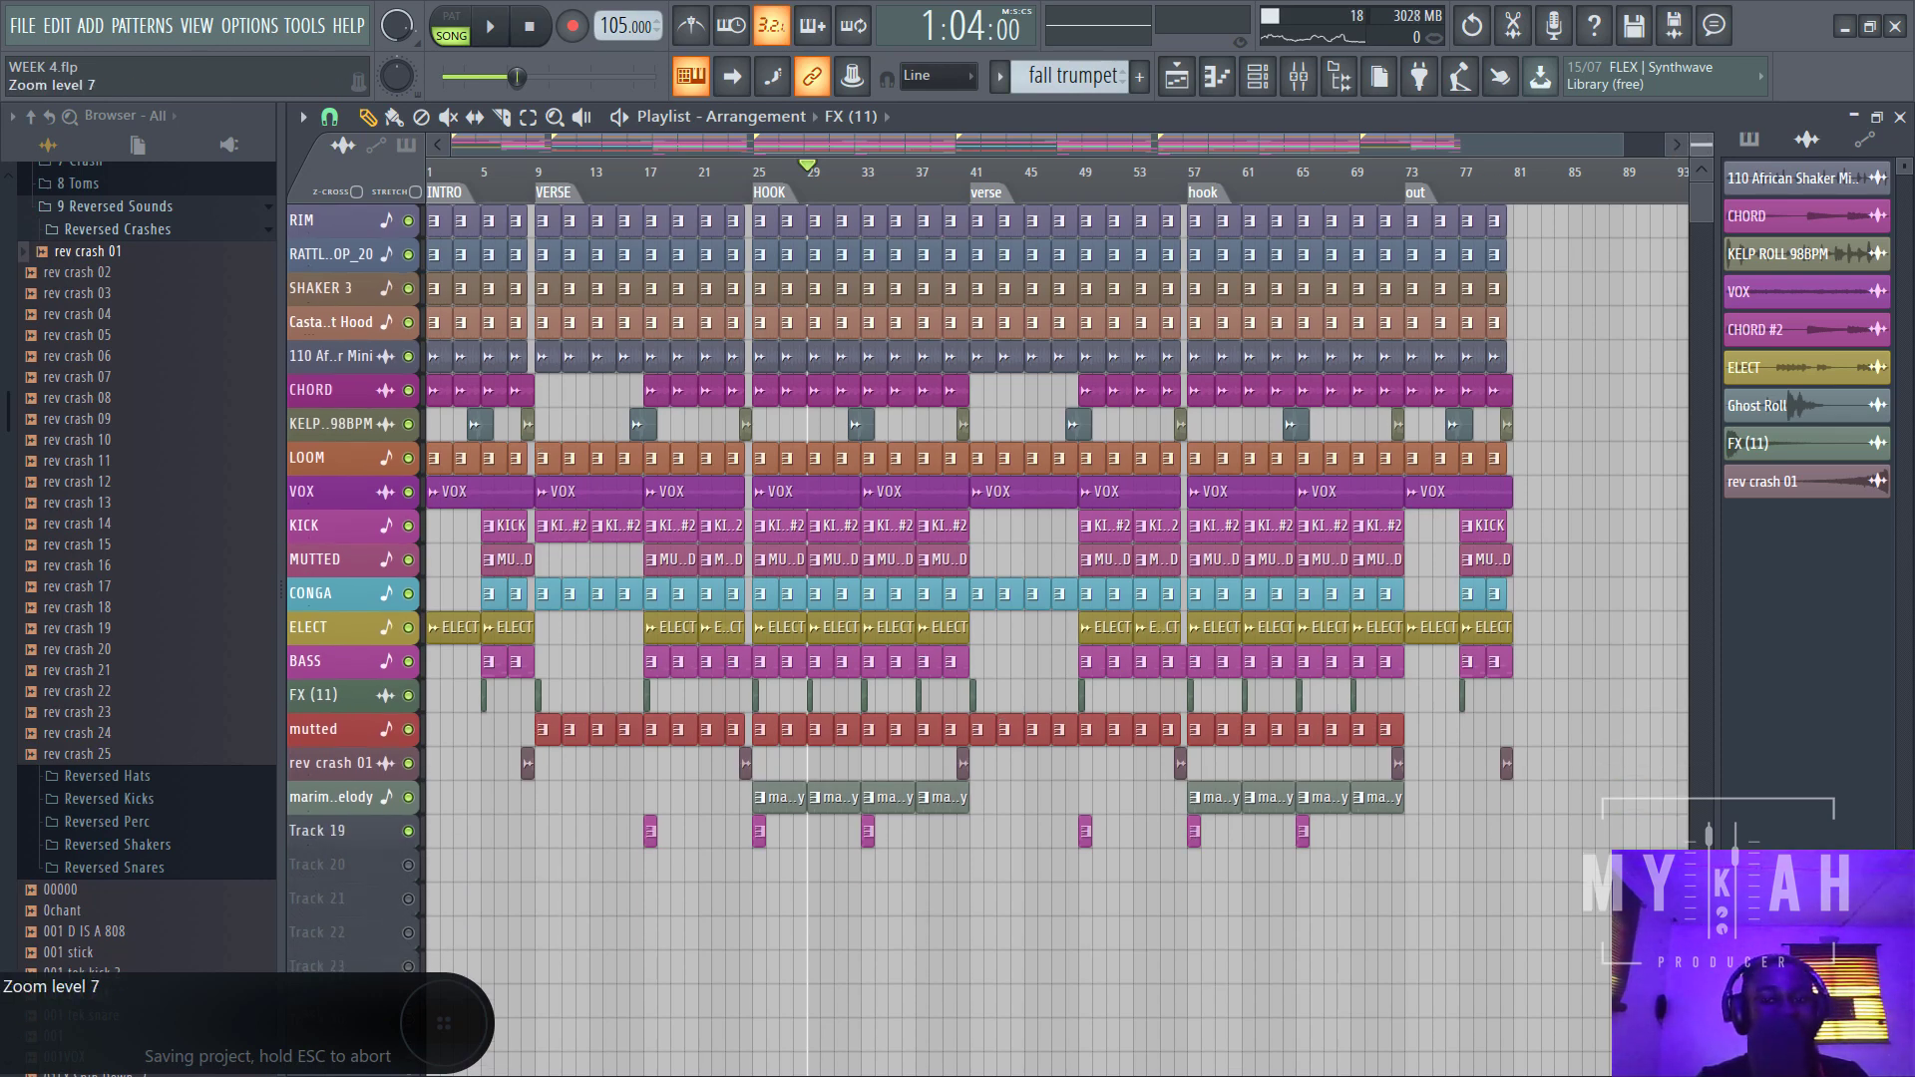
scroll(1702, 144, "down", 1)
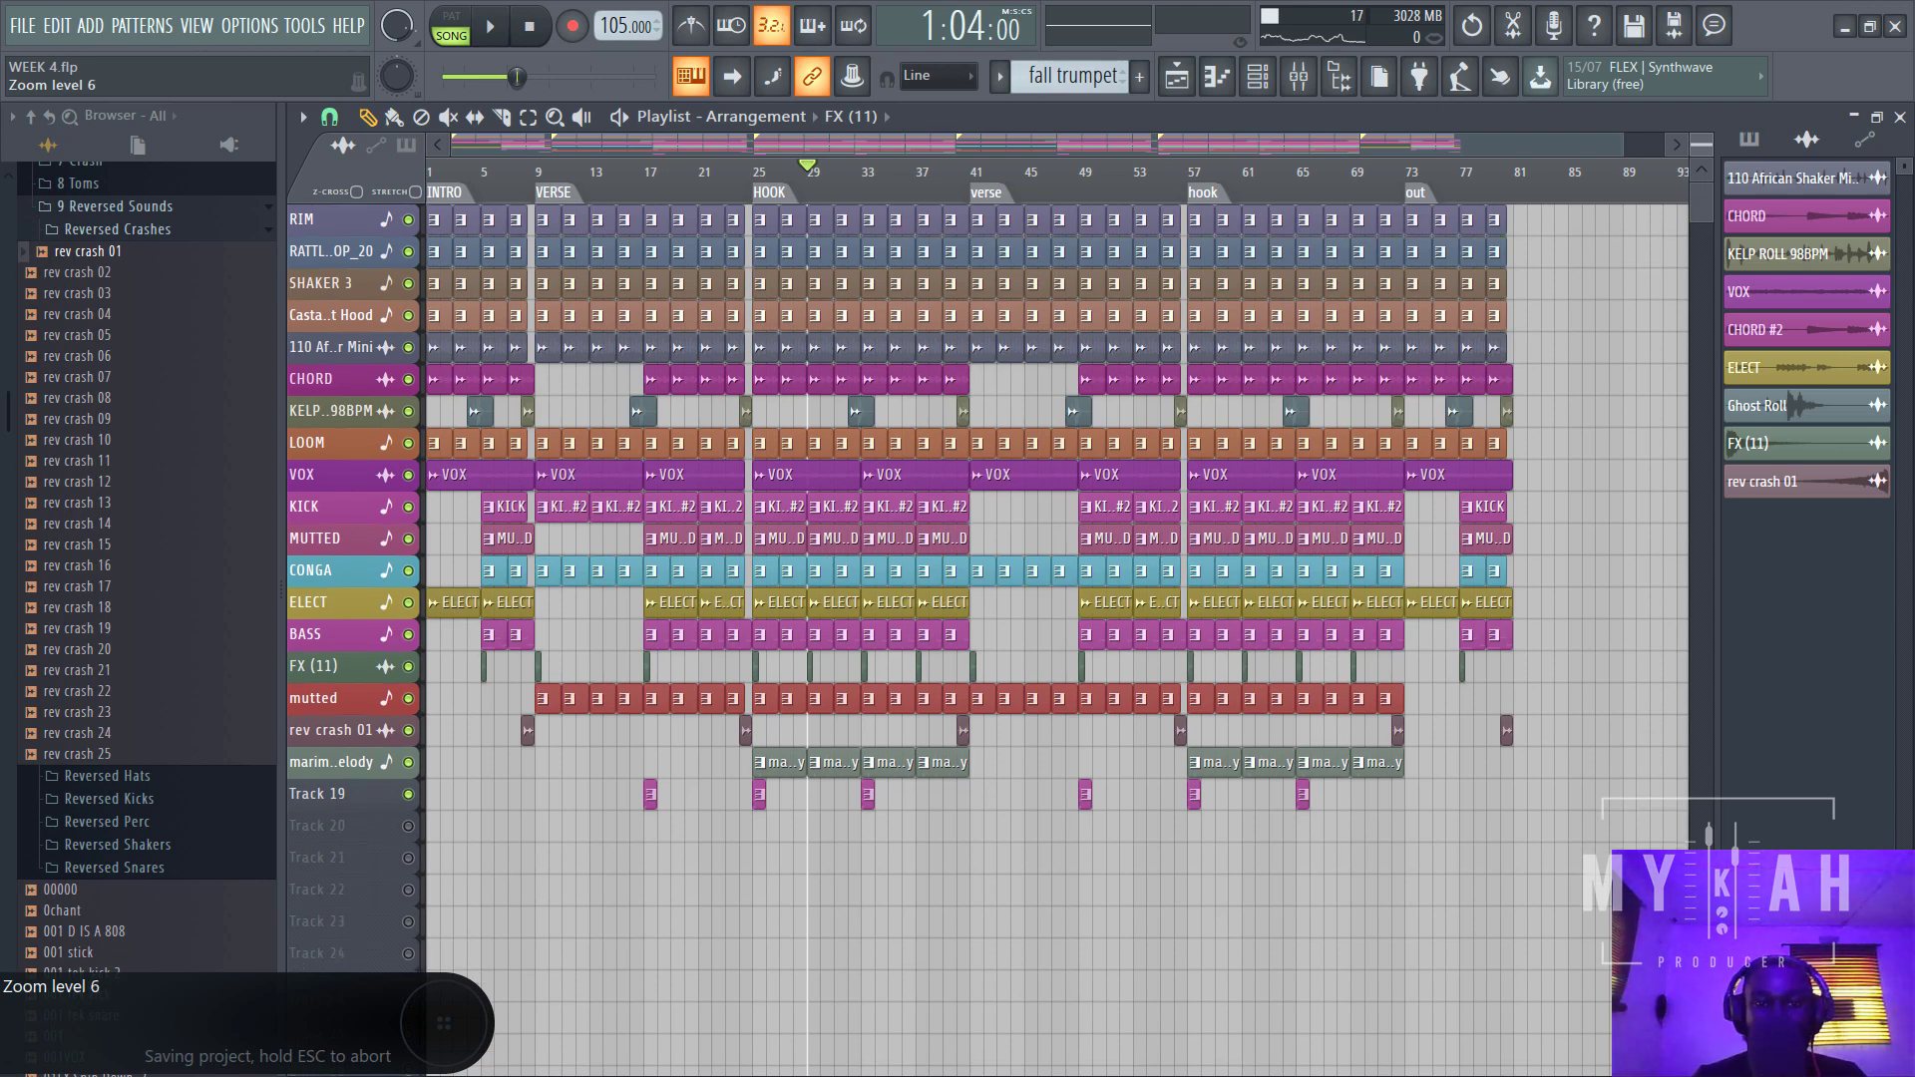
scroll(1703, 144, "up", 3)
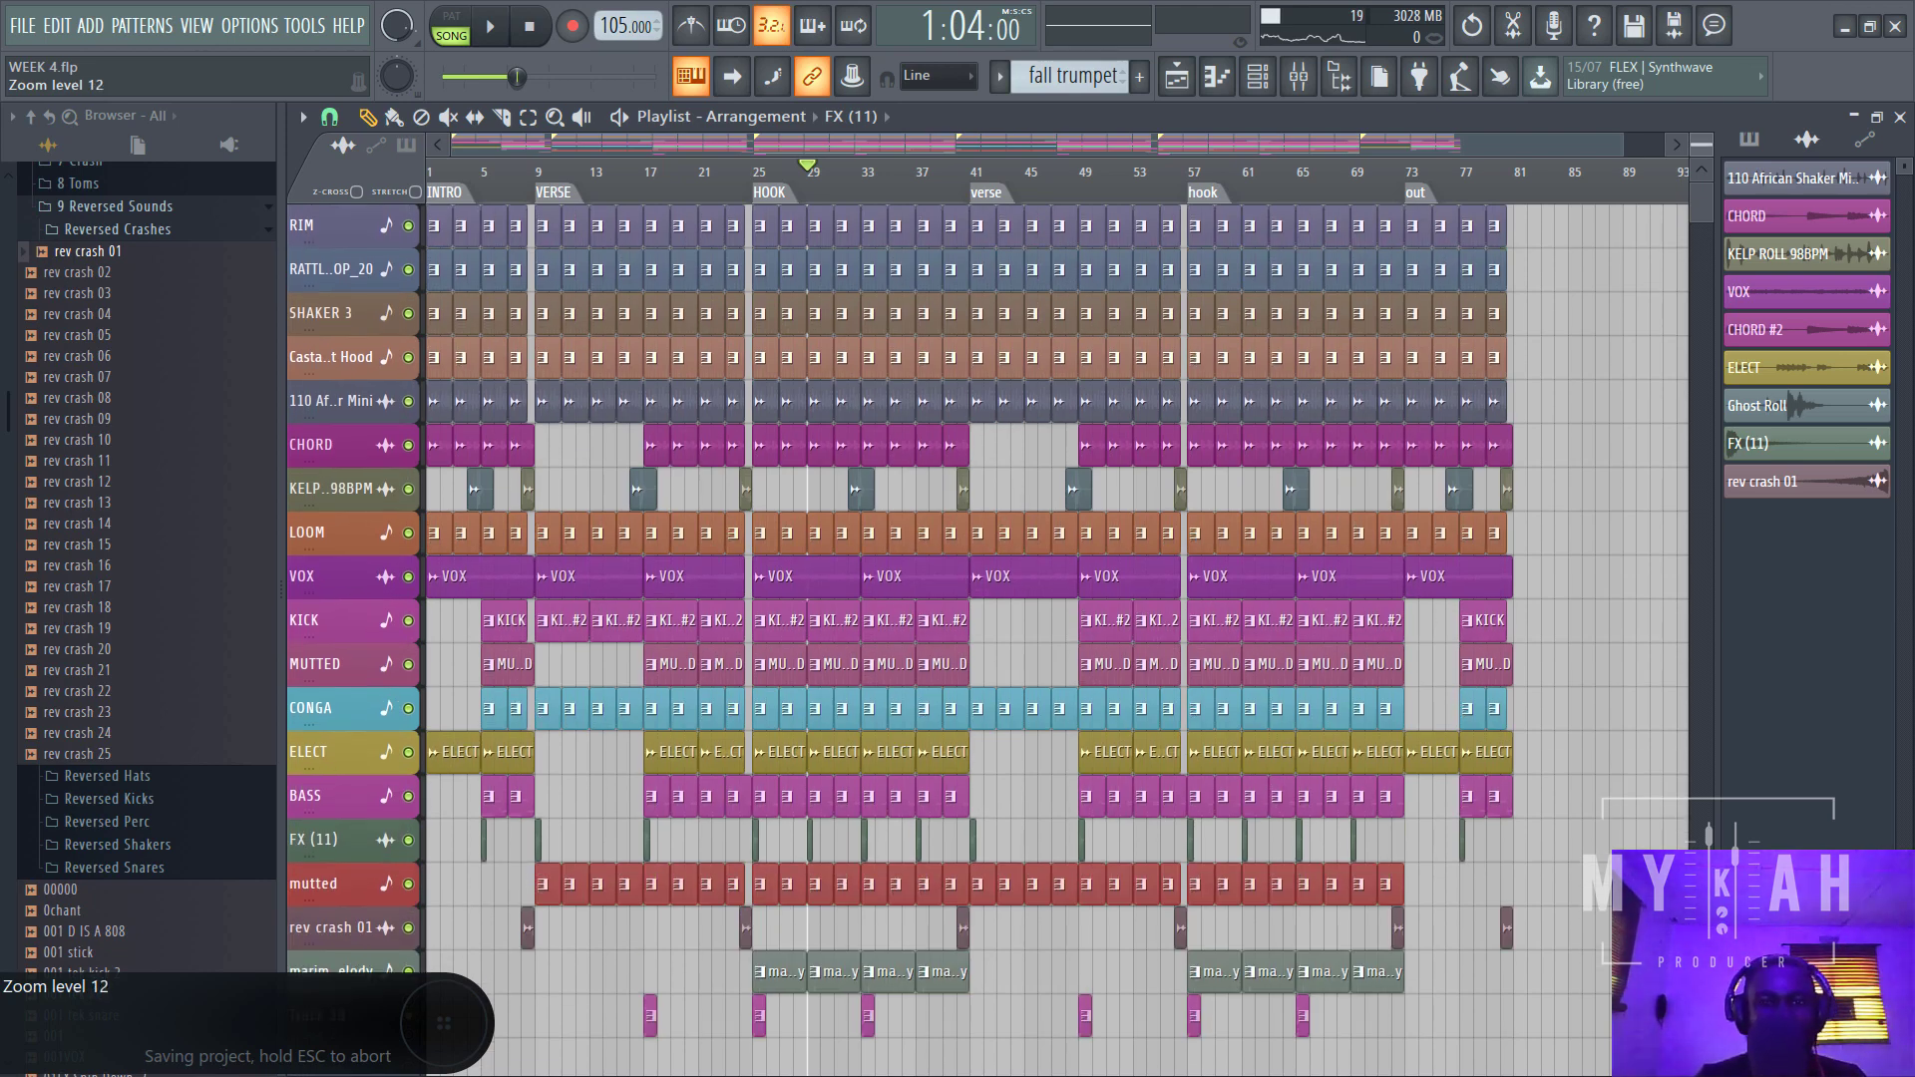
scroll(1702, 144, "up", 2)
left_click_drag(1624, 143, 1499, 157)
key("space")
left_click_drag(1707, 149, 1707, 172)
- Create an automation clip for the Master track's volume and auto-name its playlist track, Track 20
left_click(1306, 83)
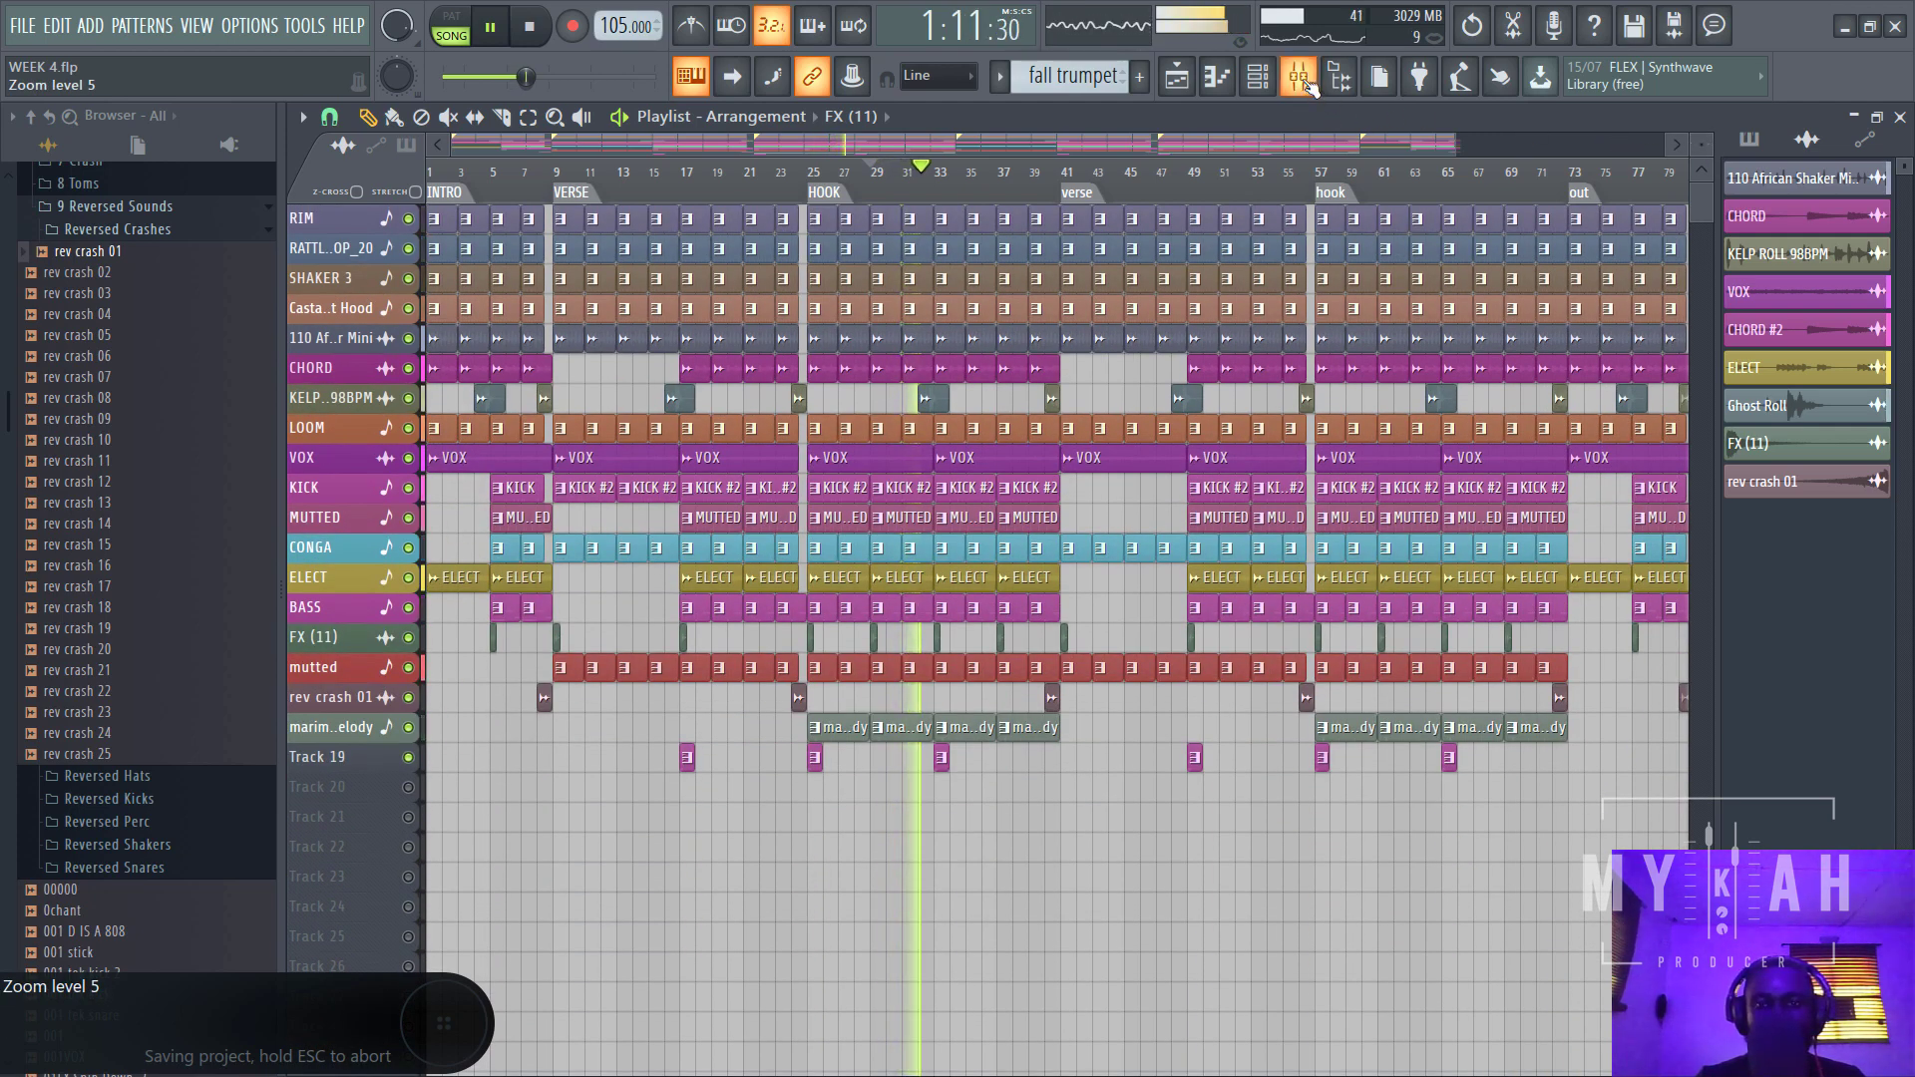
key("space")
left_click(671, 459)
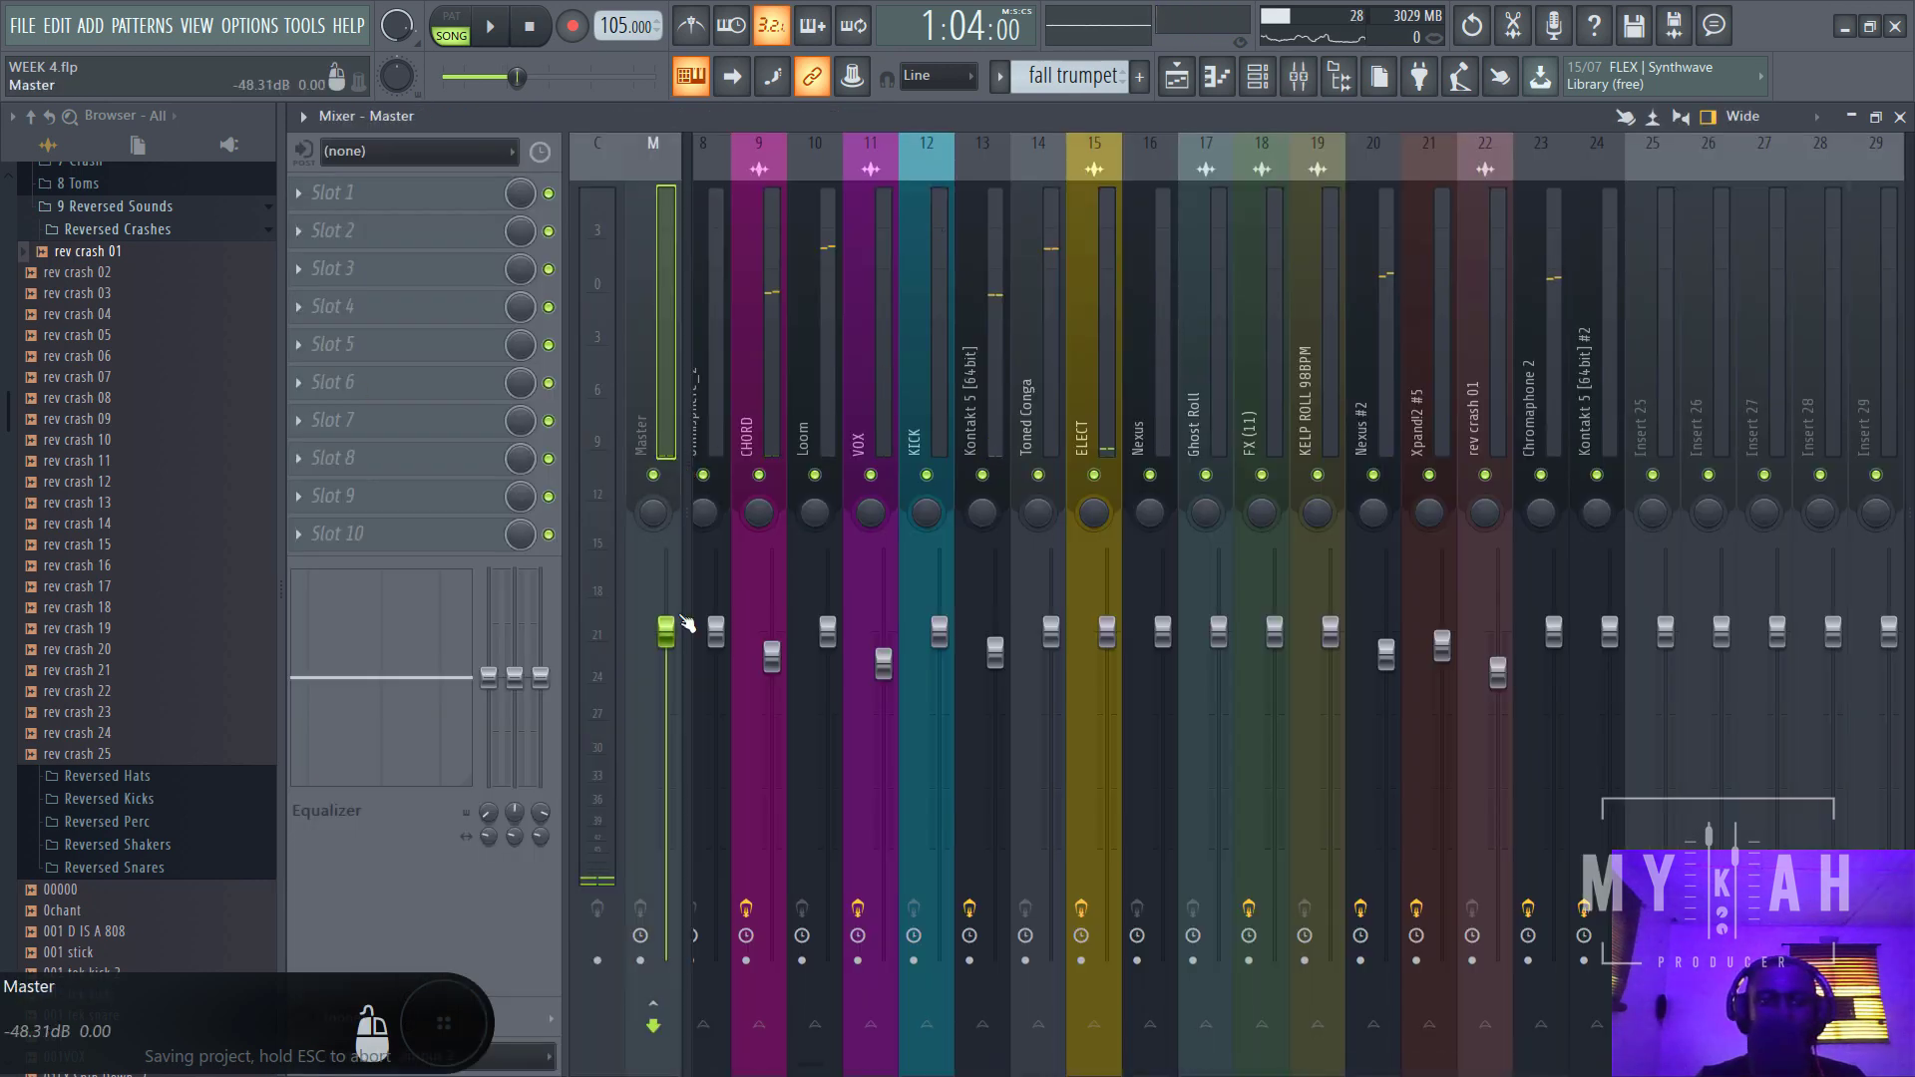
right_click(668, 640)
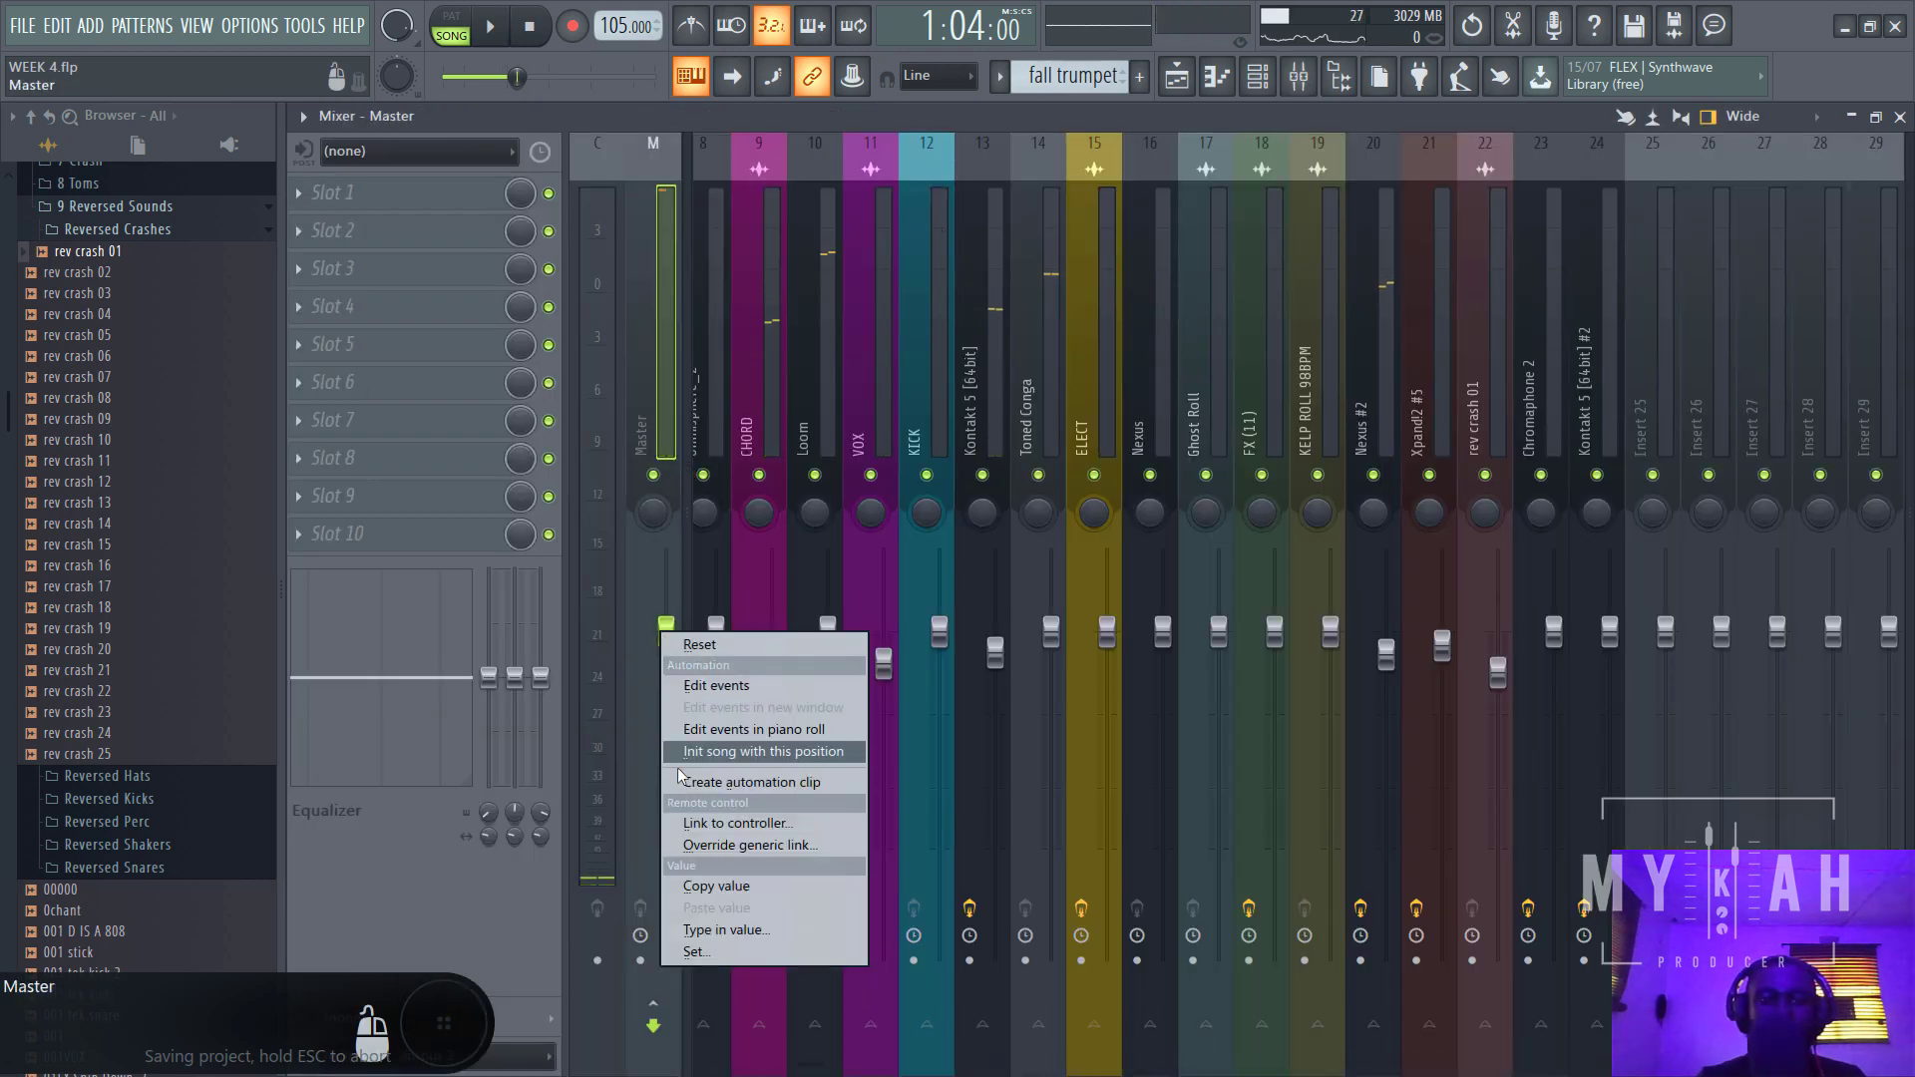
left_click(728, 784)
left_click(1174, 79)
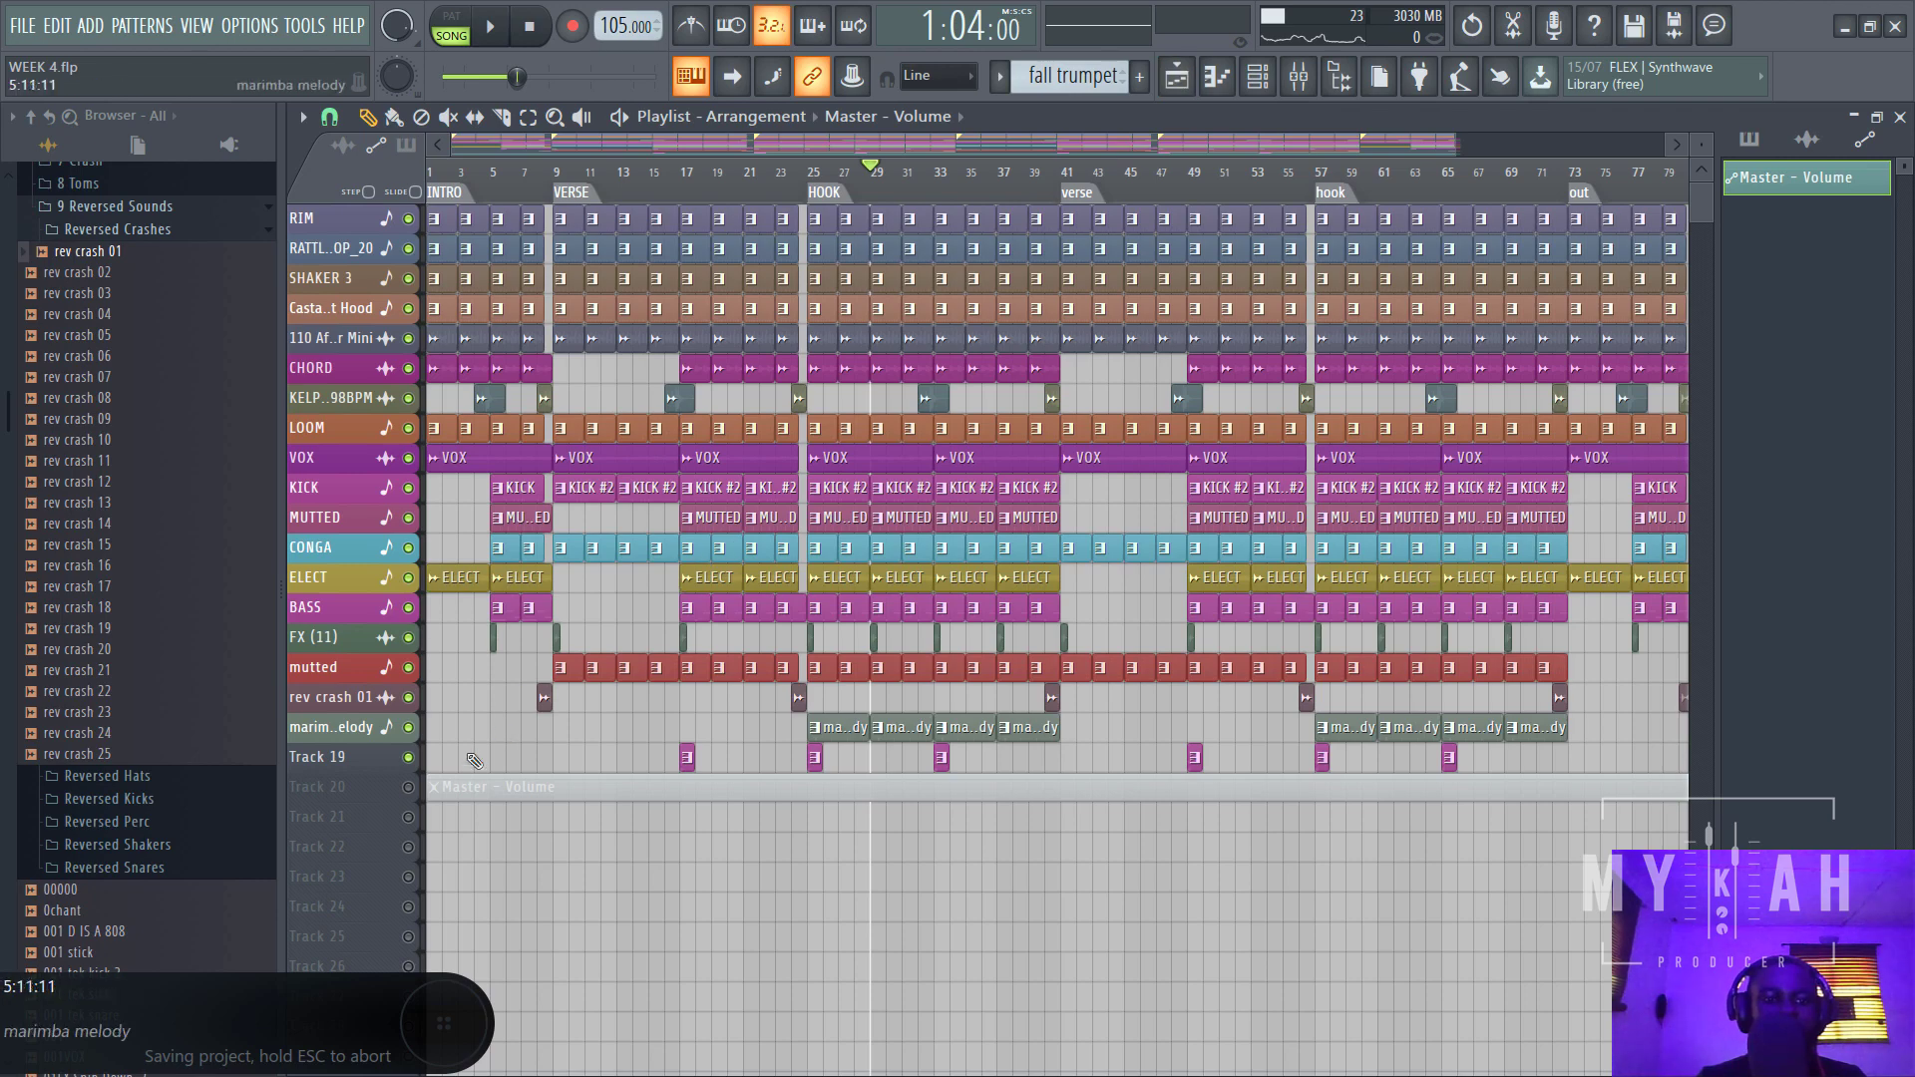
right_click(345, 788)
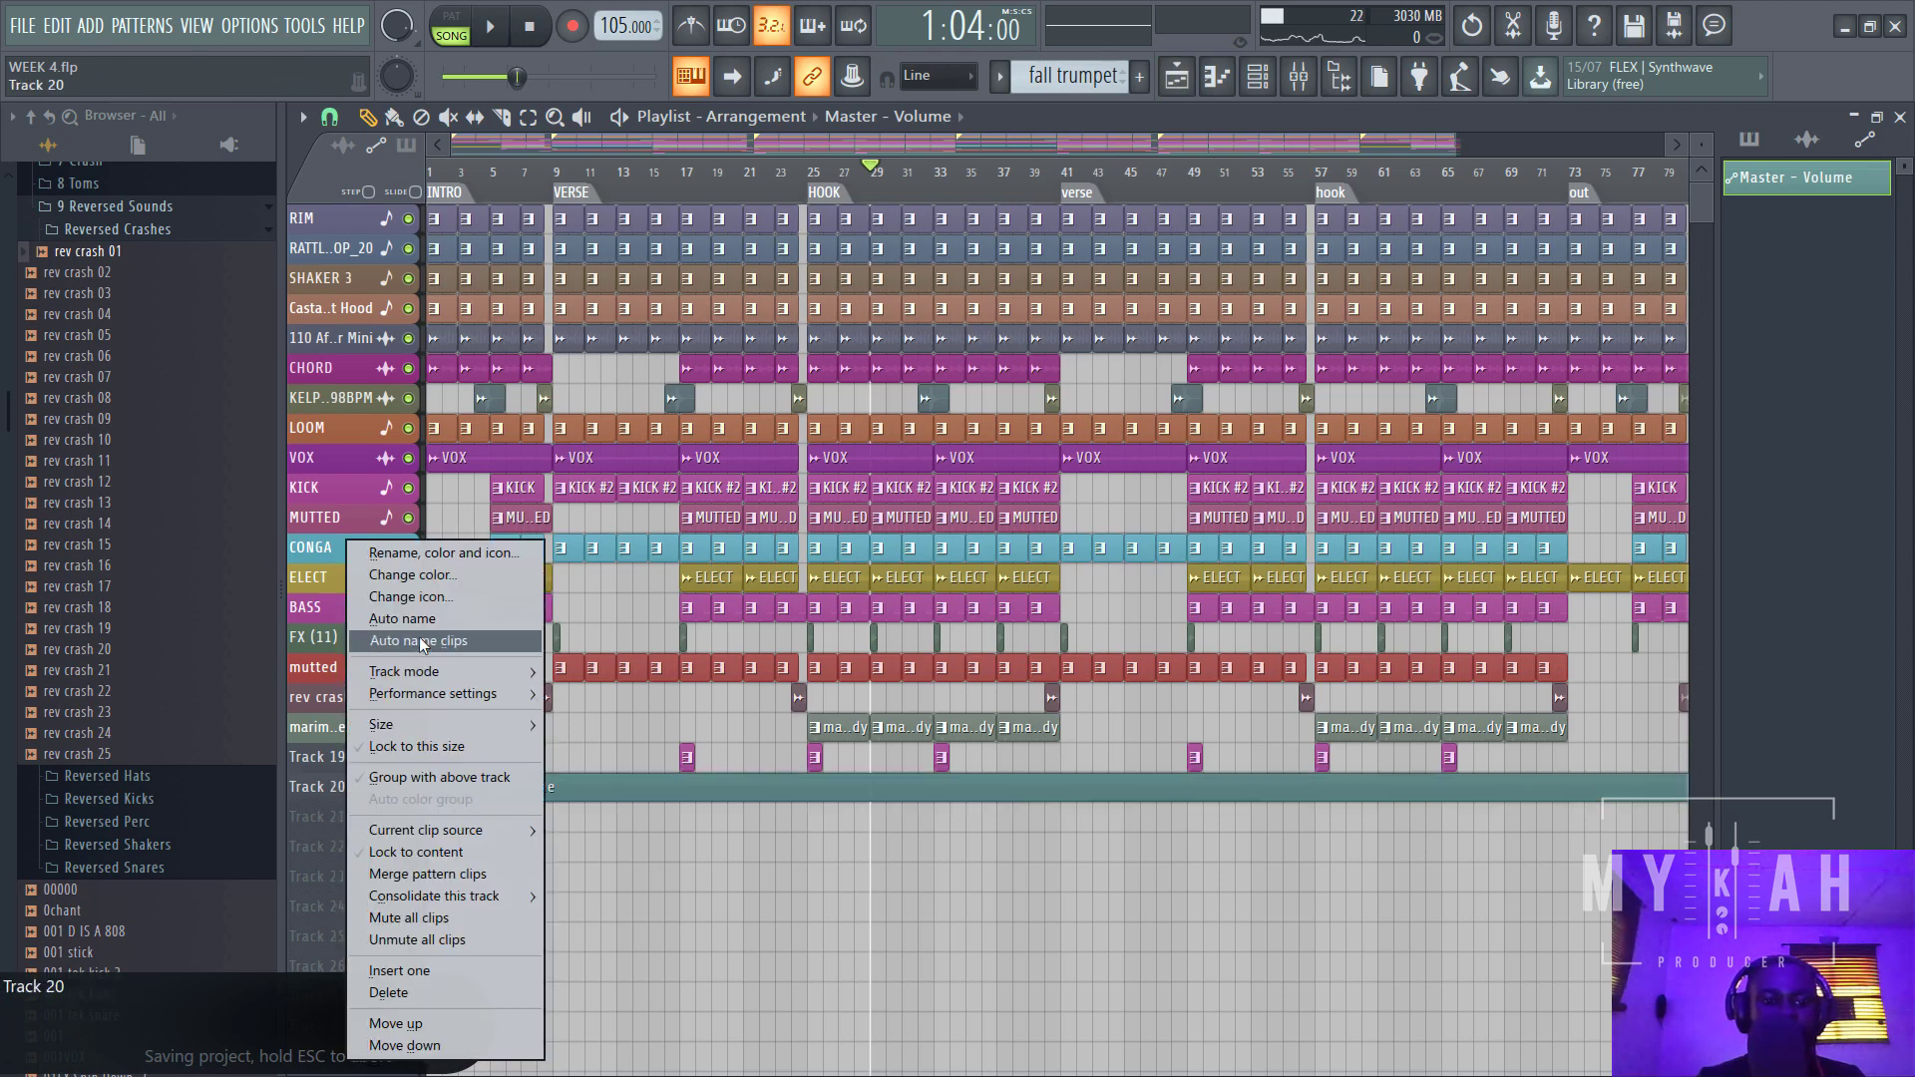
left_click(460, 618)
- Add a point at bar 78 of the Master volume clip with the end point's copied 80% value, and lower the end point to the minimum
left_click_drag(1701, 147, 1702, 95)
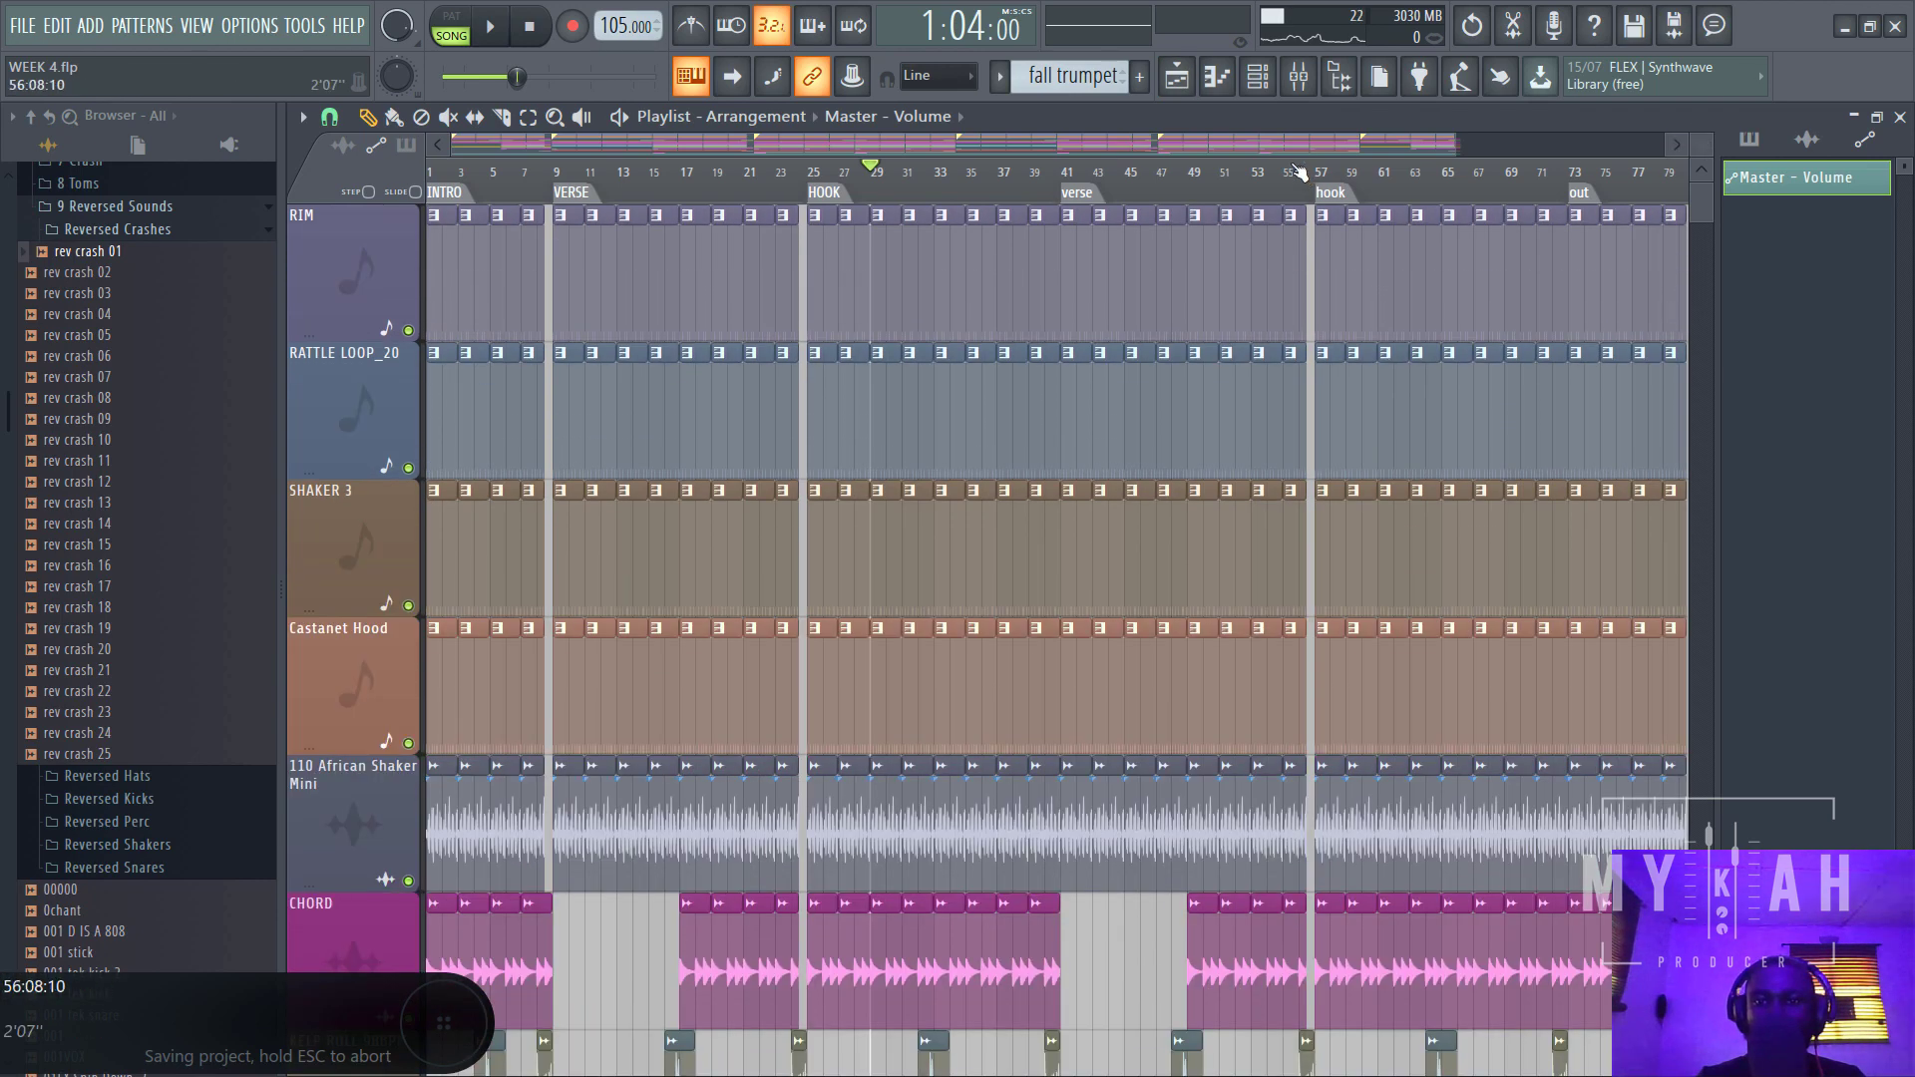
left_click_drag(1294, 145, 1528, 121)
scroll(1531, 399, "down", 12)
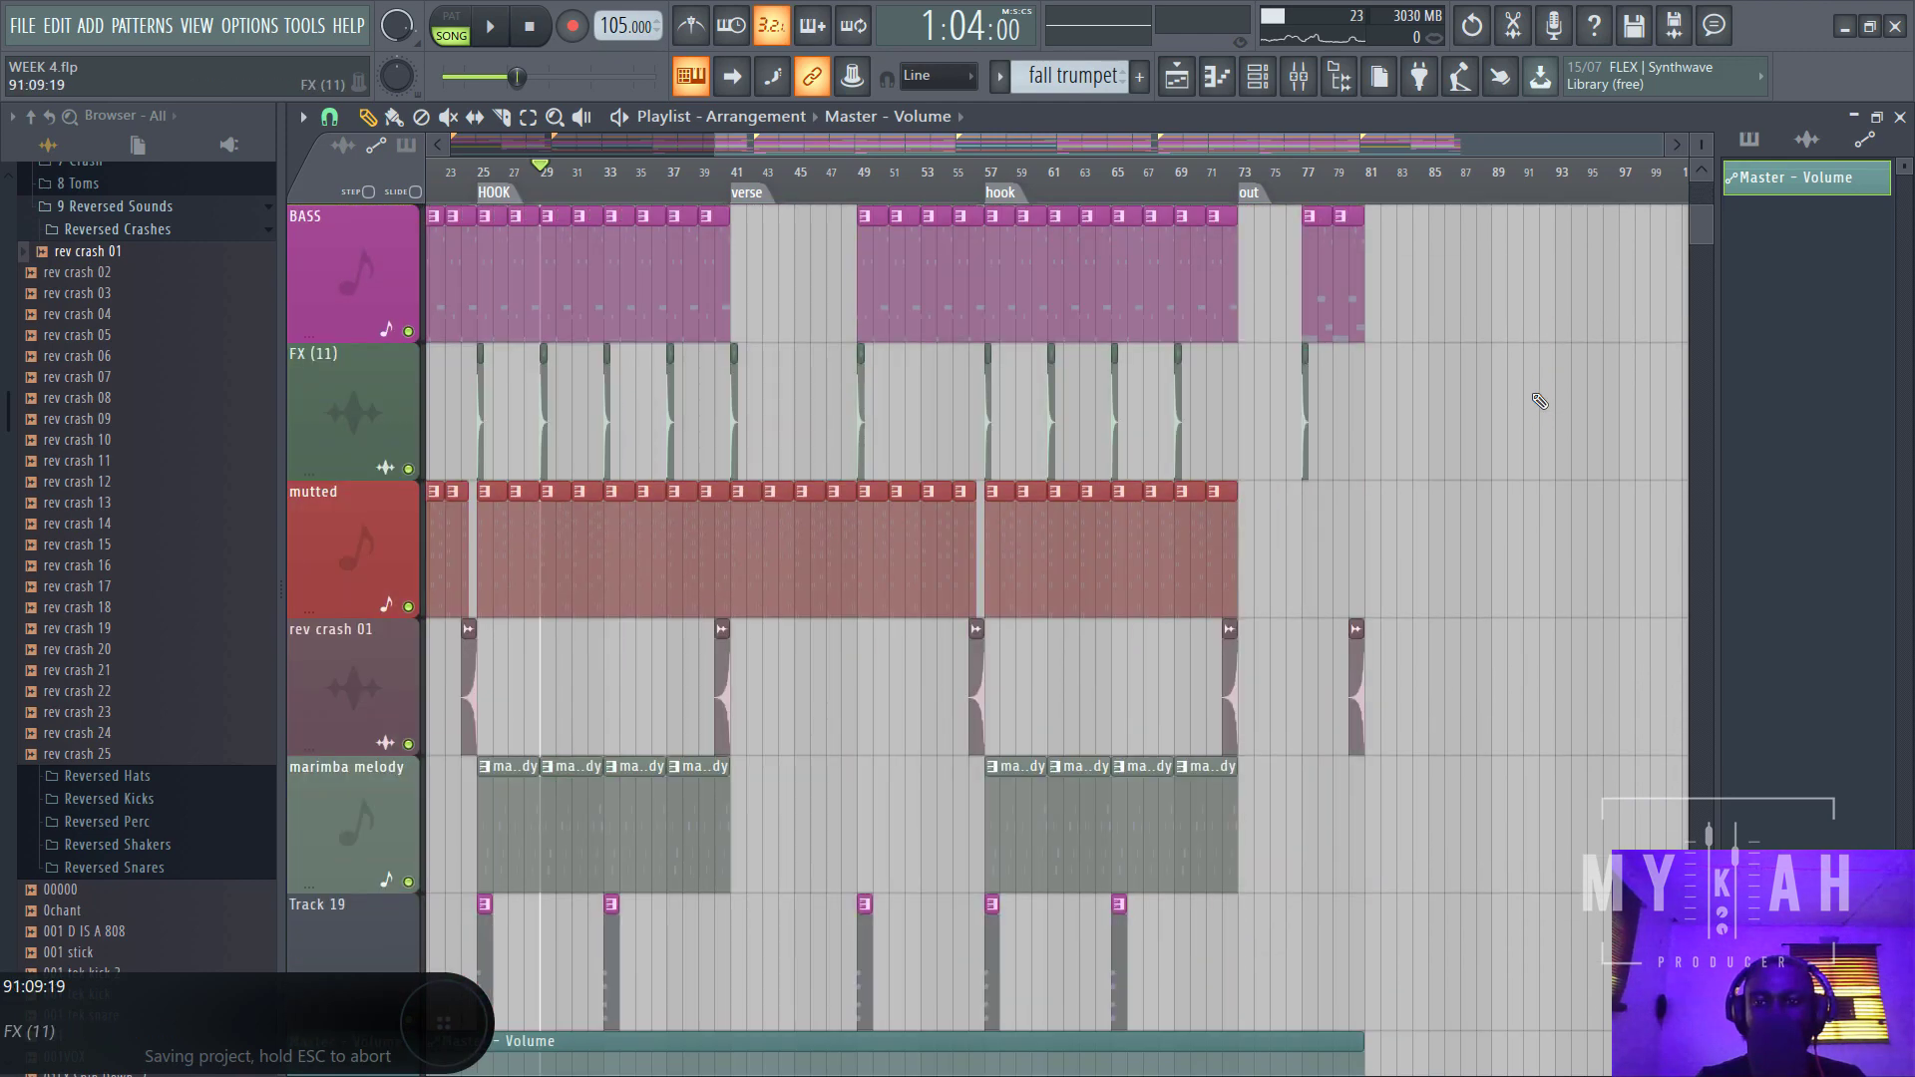
scroll(1540, 401, "down", 2)
scroll(1356, 529, "up", 5, "ctrl")
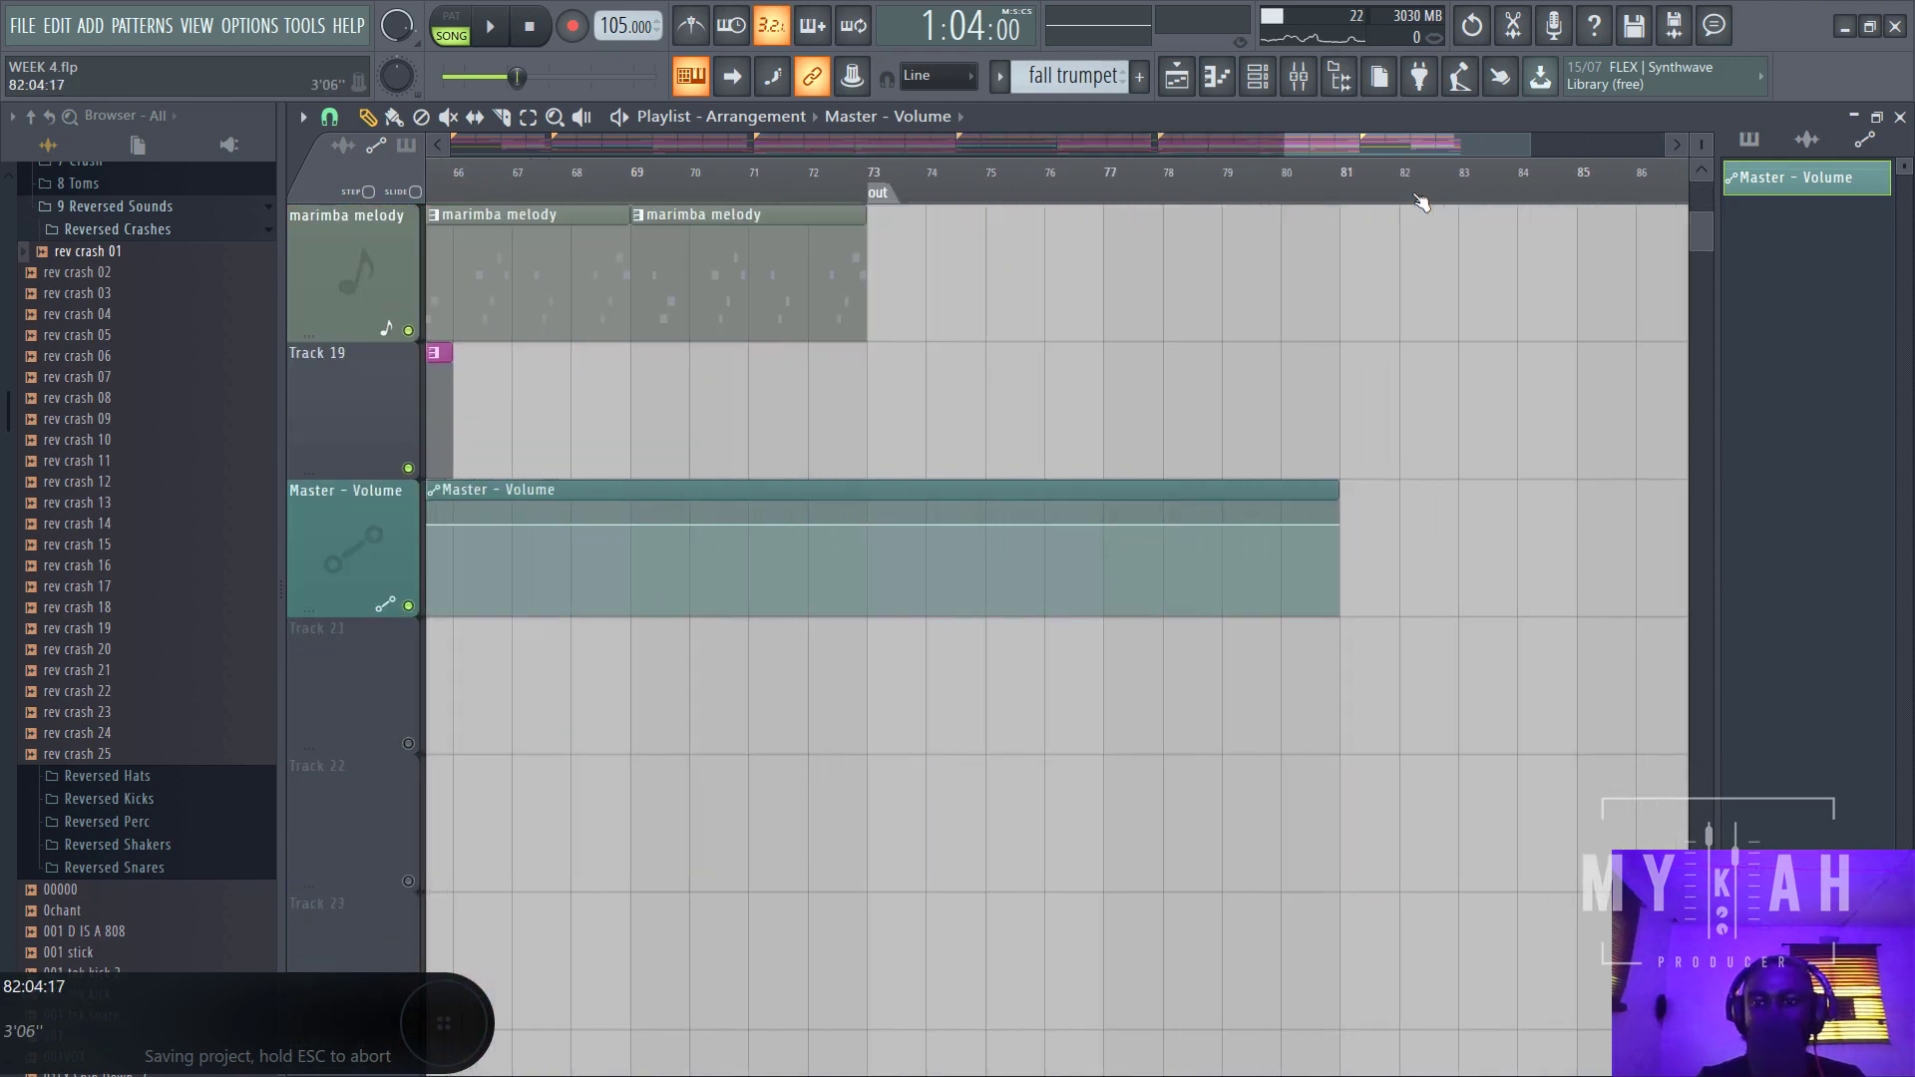
right_click(1341, 527)
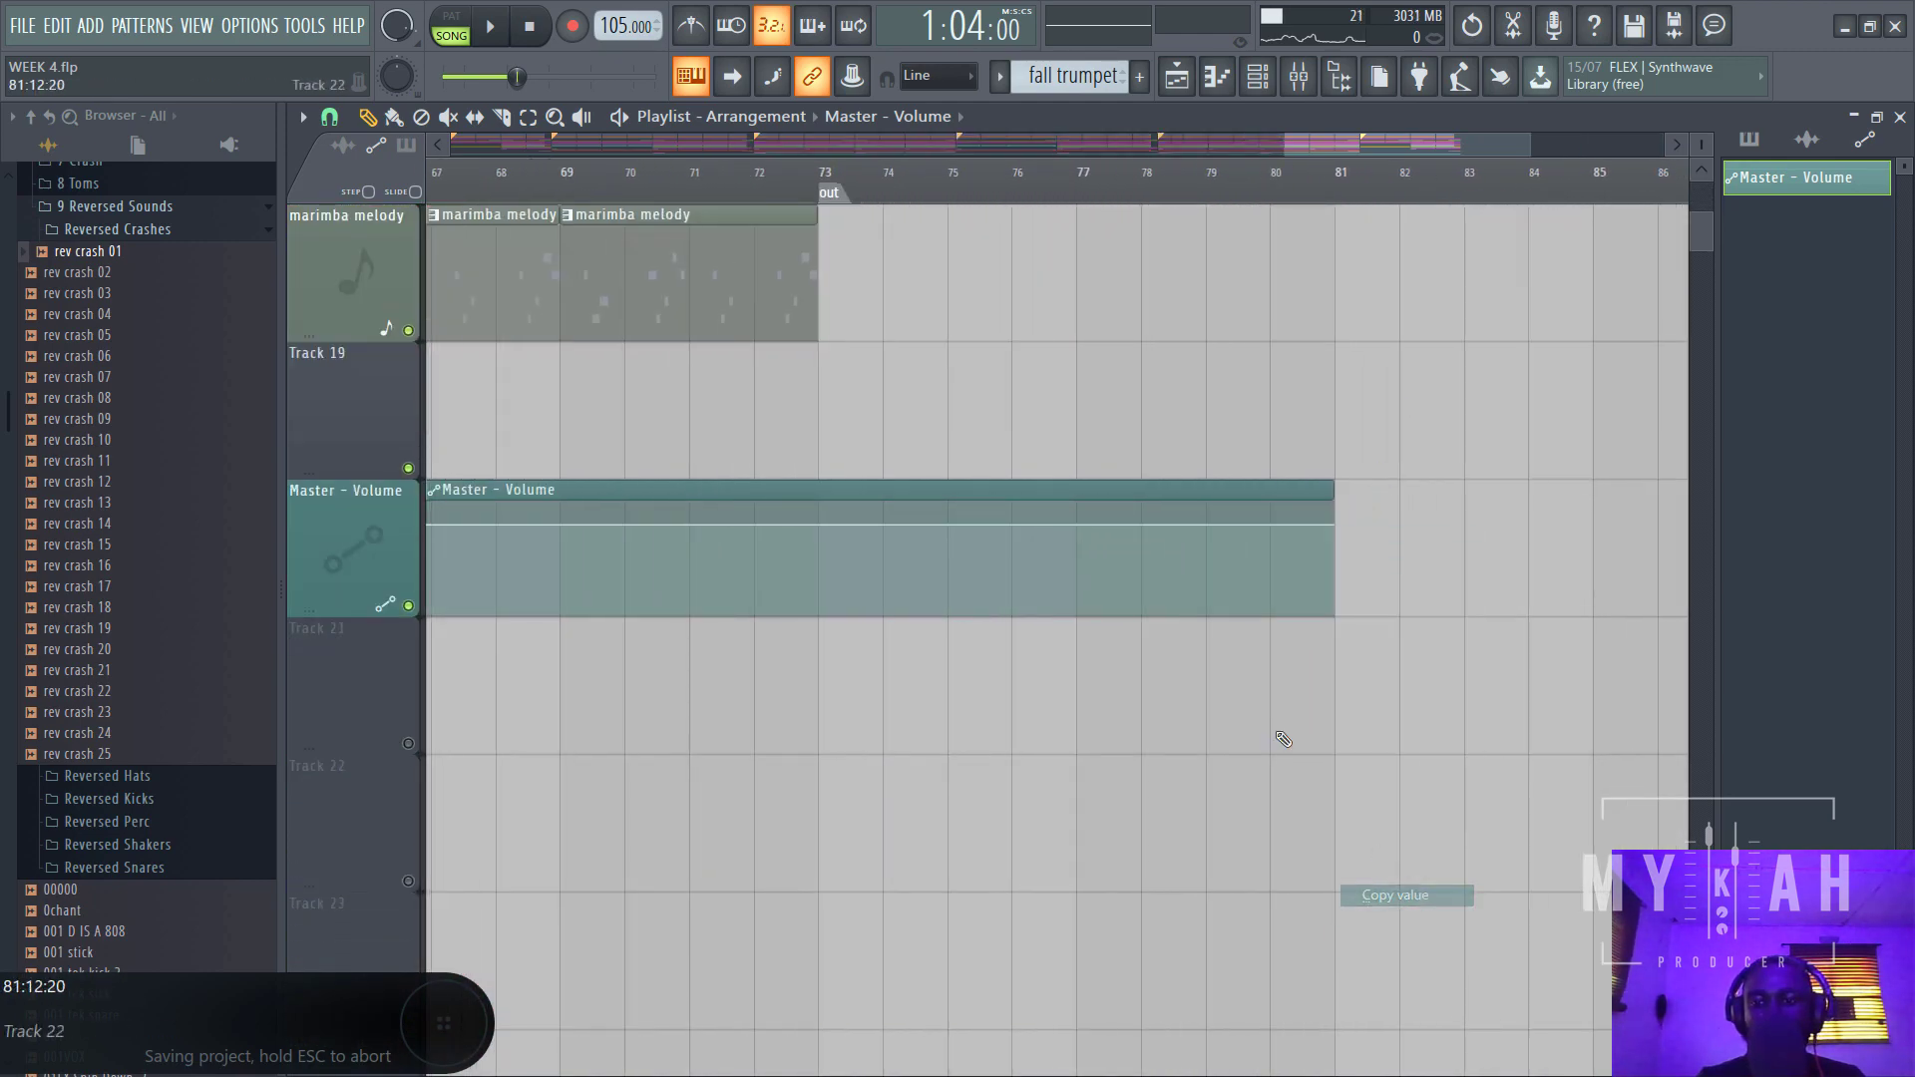
left_click(1156, 526)
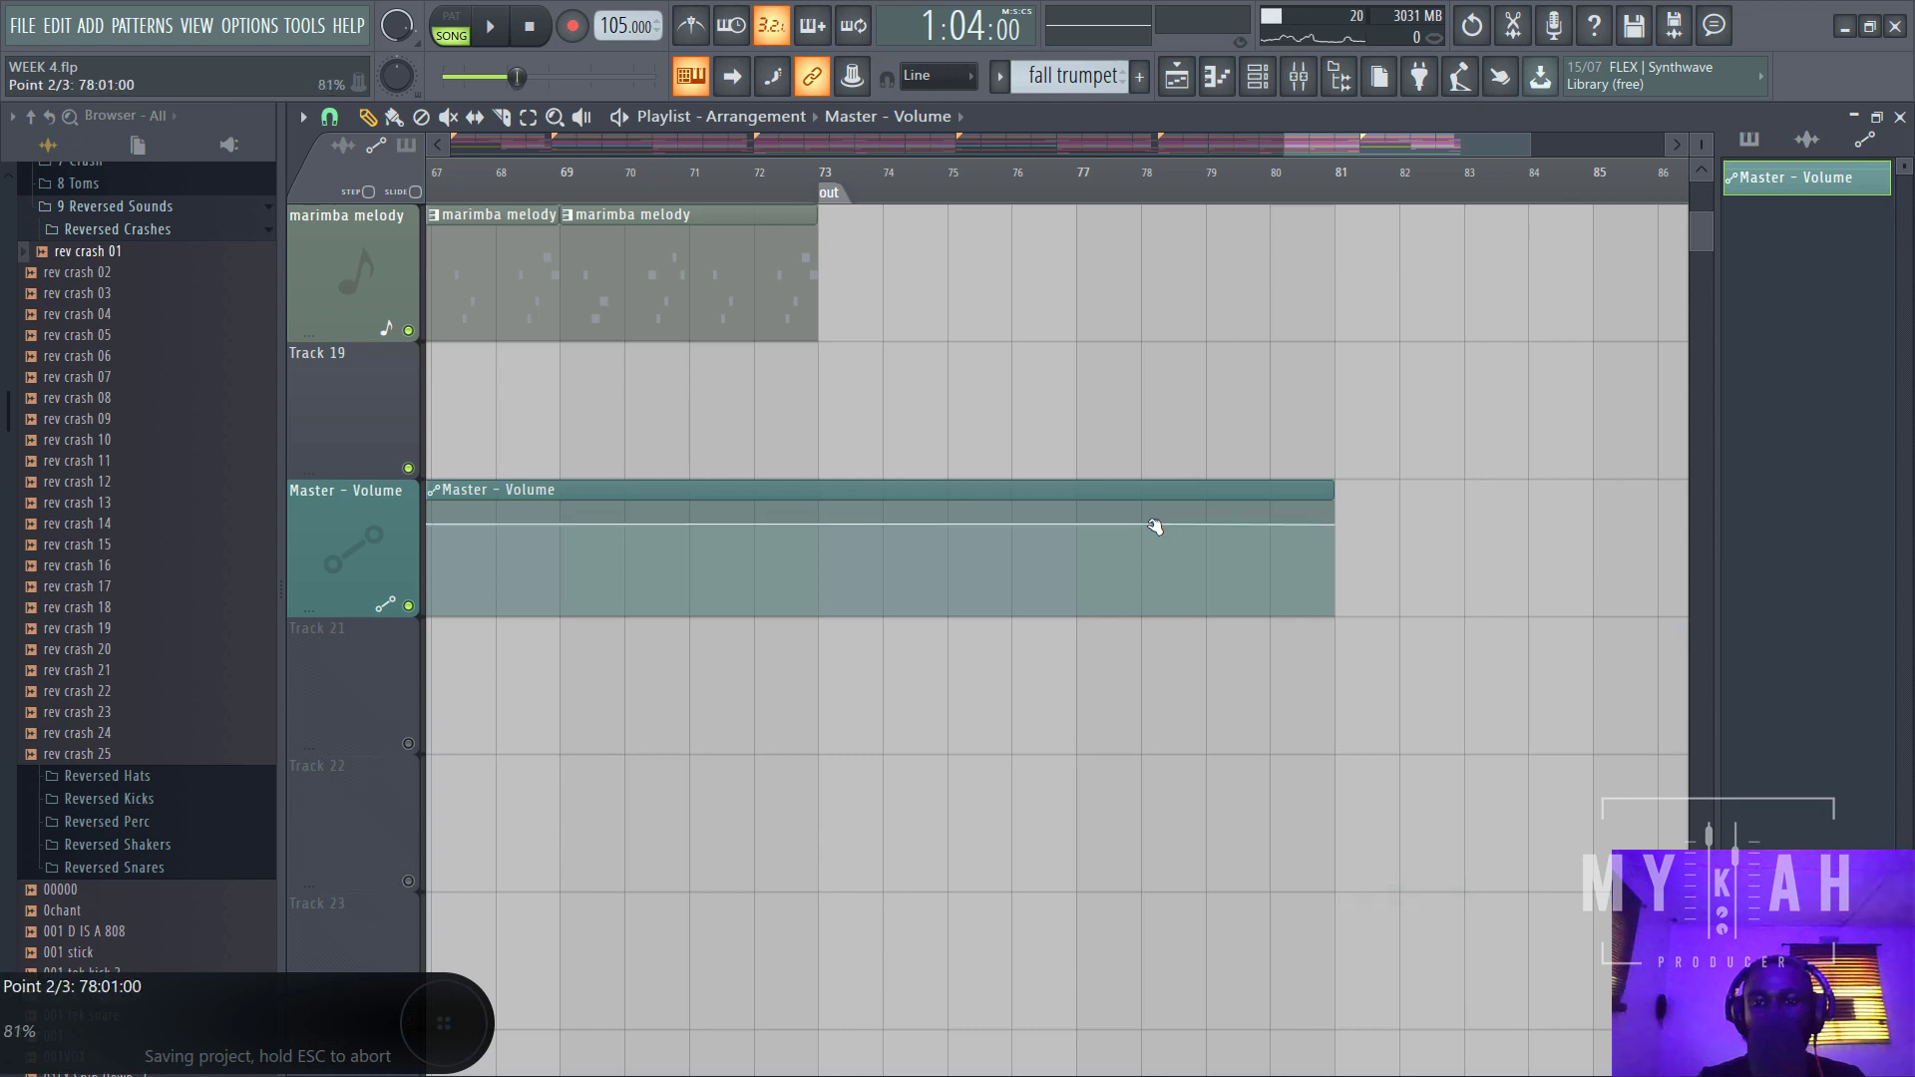
right_click(1155, 525)
left_click(1226, 916)
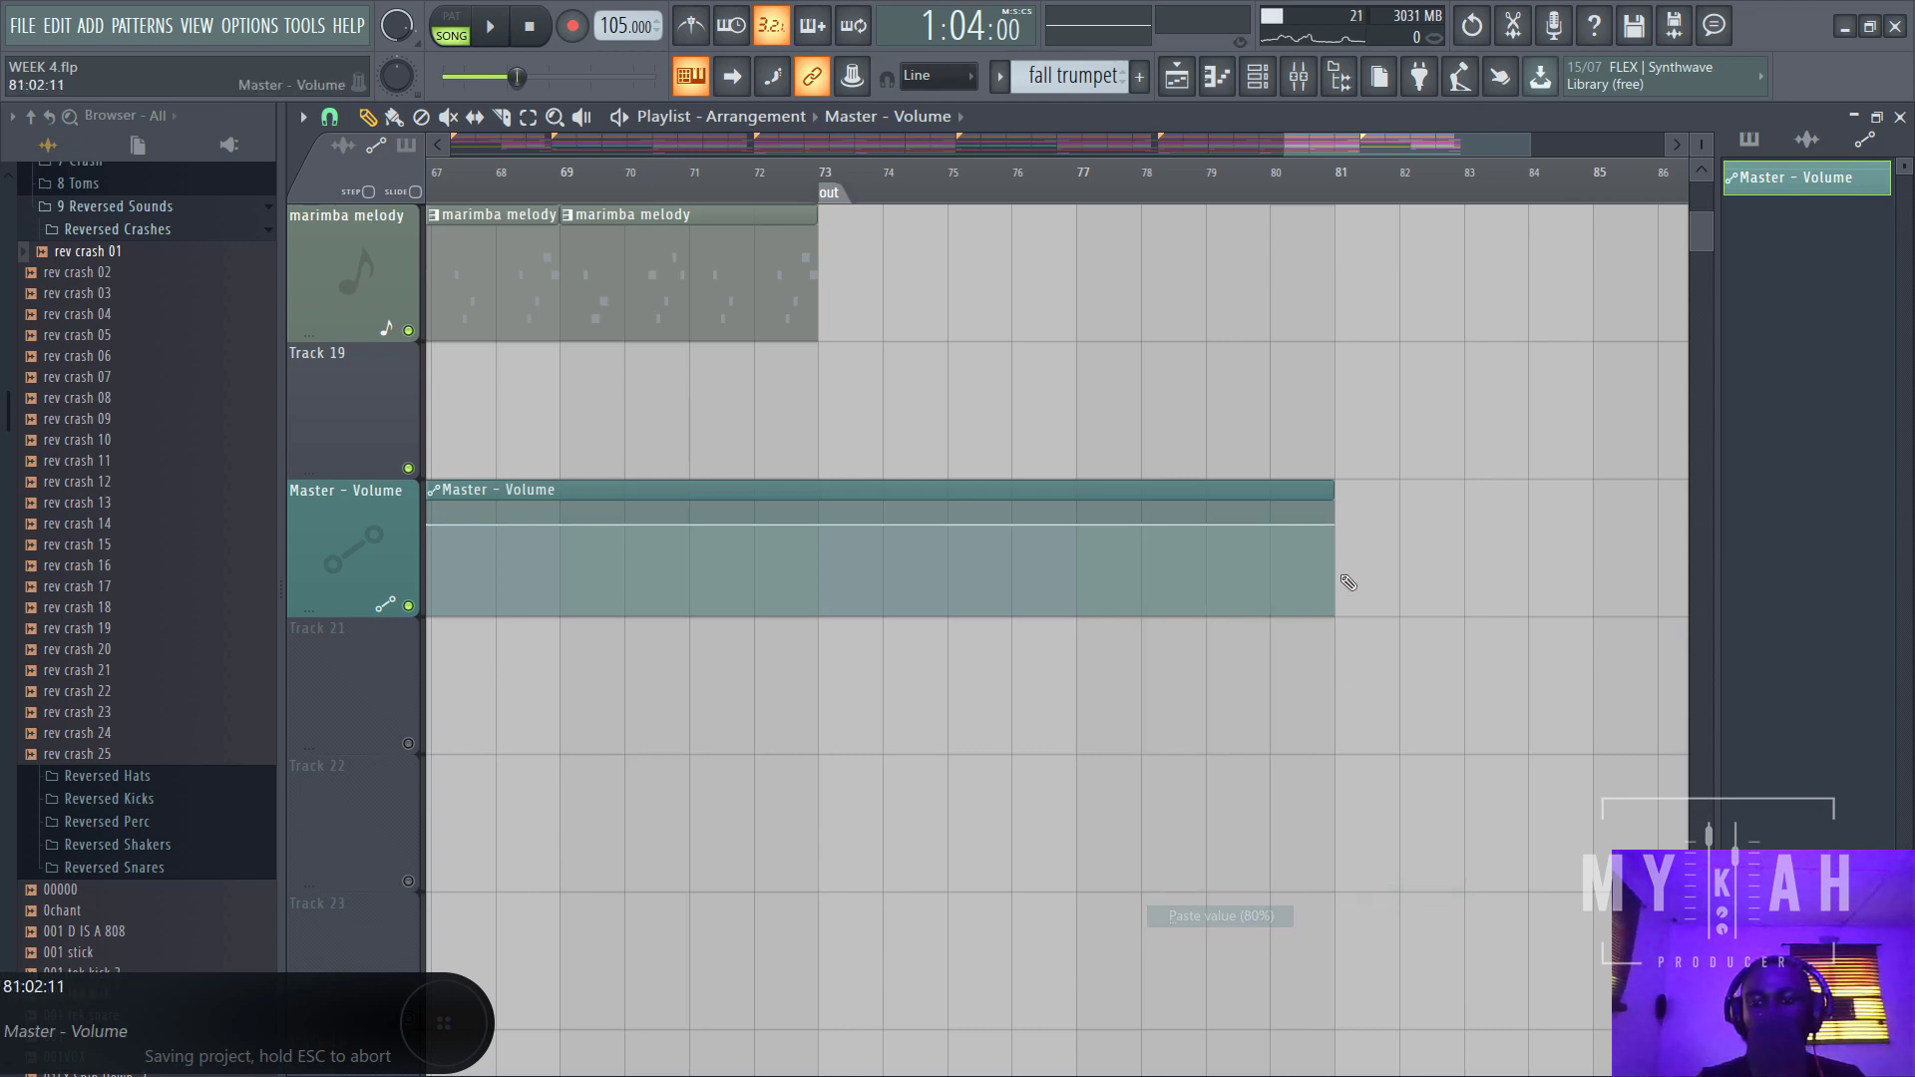
left_click_drag(1335, 525, 1334, 615)
- Play the outro from about bar 76 to hear the master fade-out
left_click(1015, 197)
key("space")
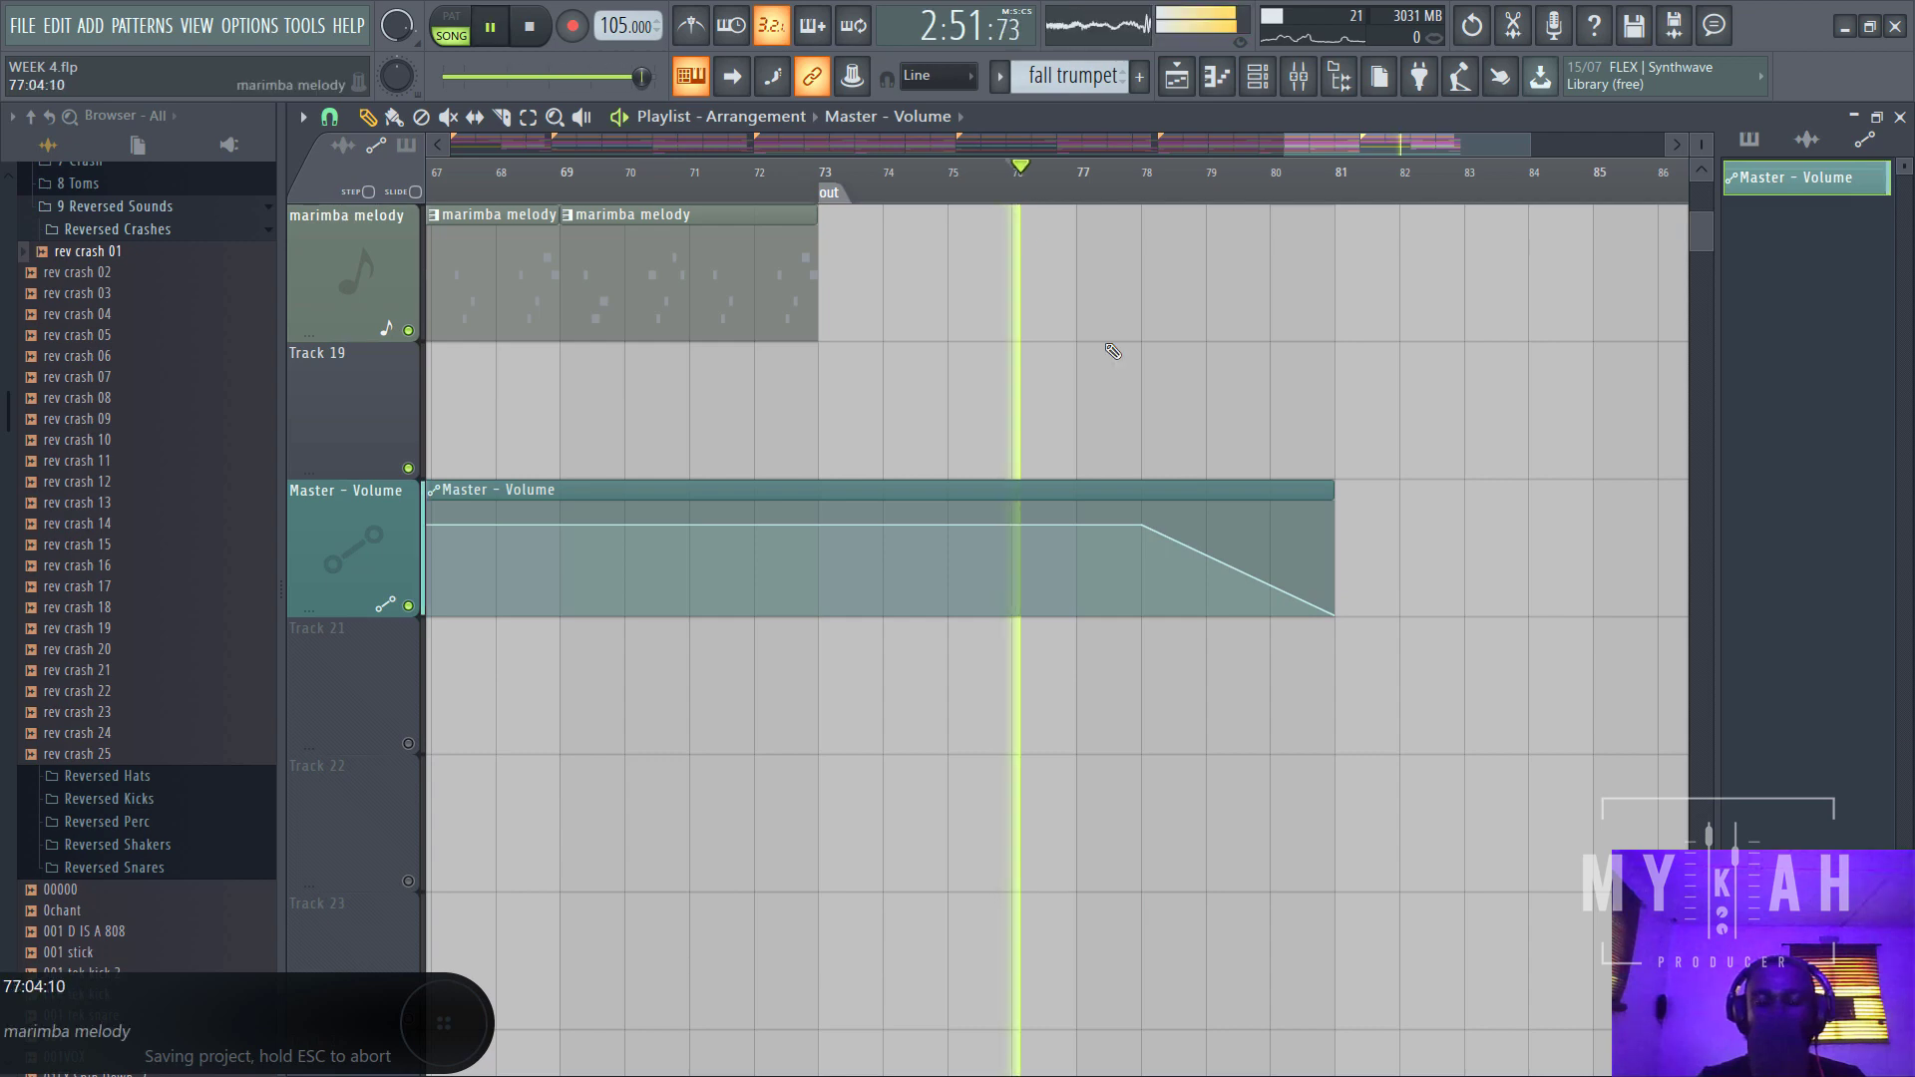
scroll(1112, 355, "up", 3)
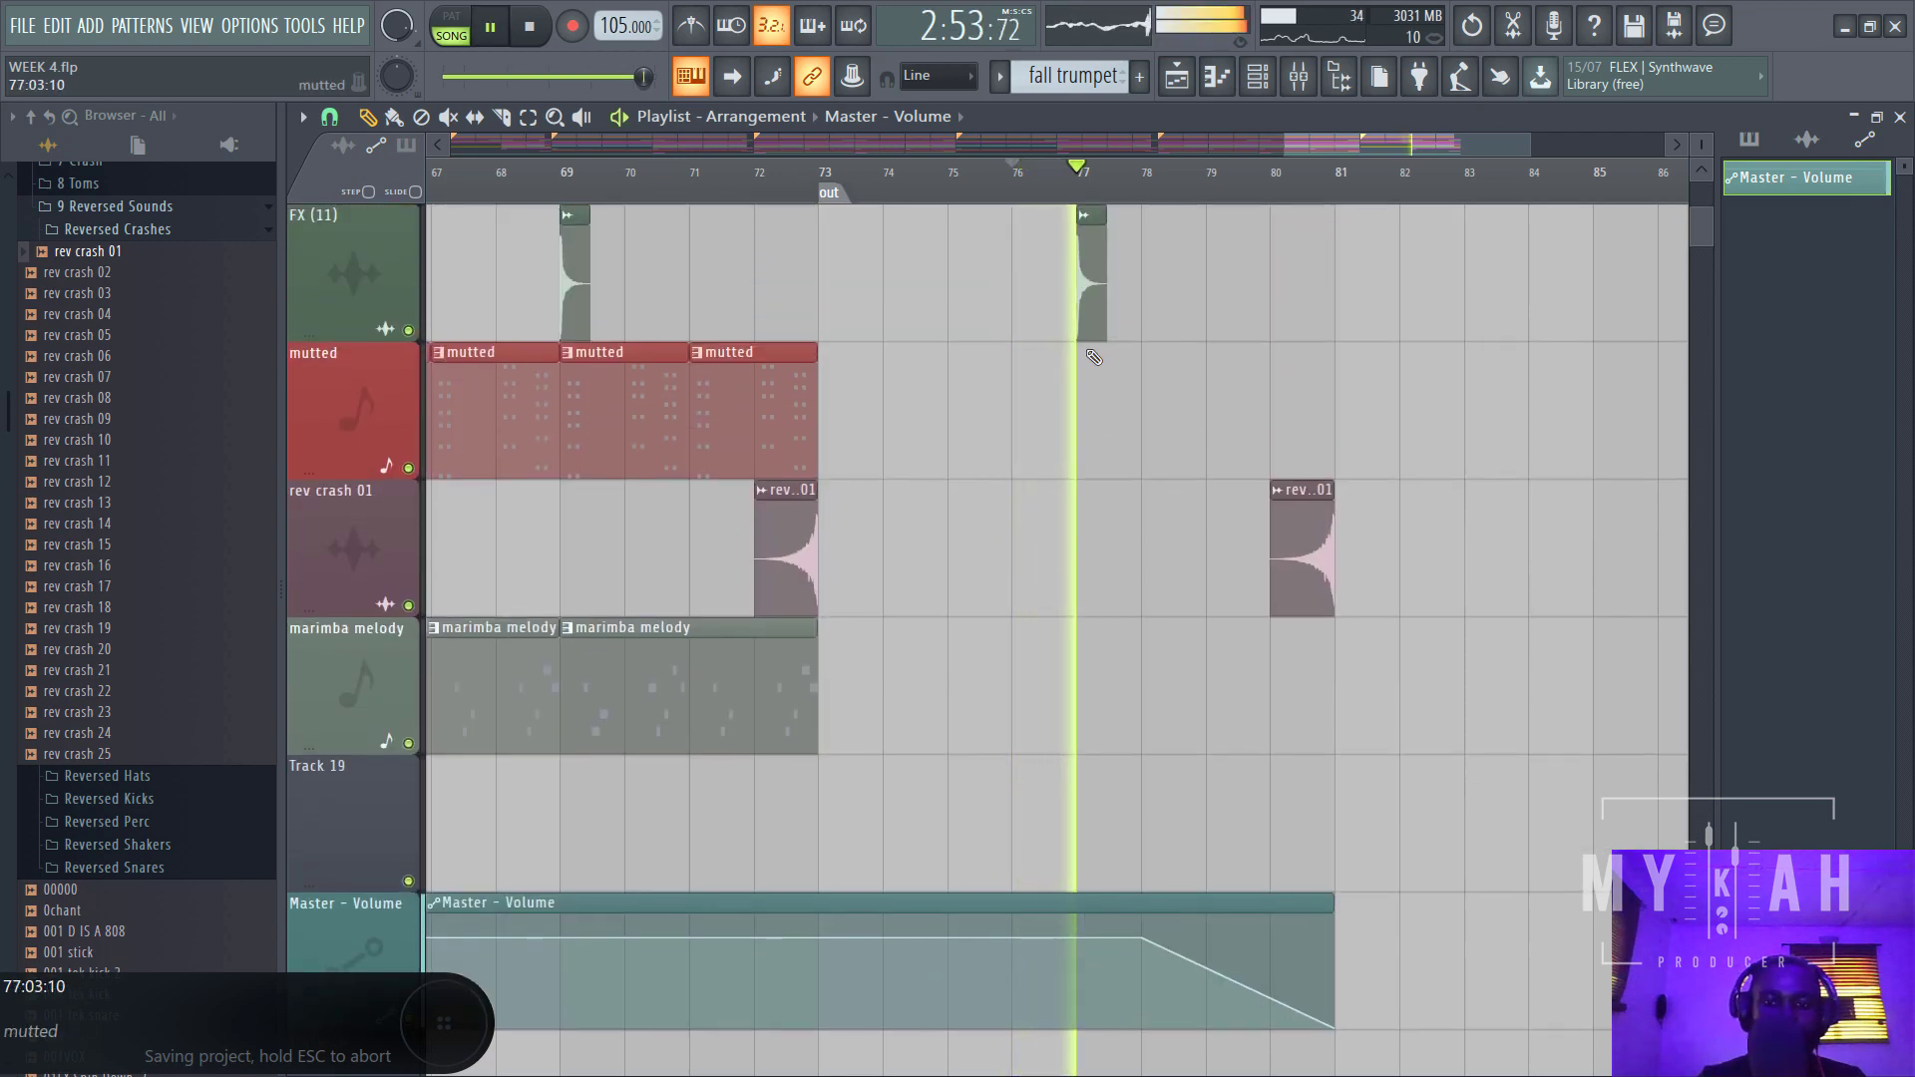
scroll(1110, 362, "up", 1)
scroll(1122, 367, "up", 1)
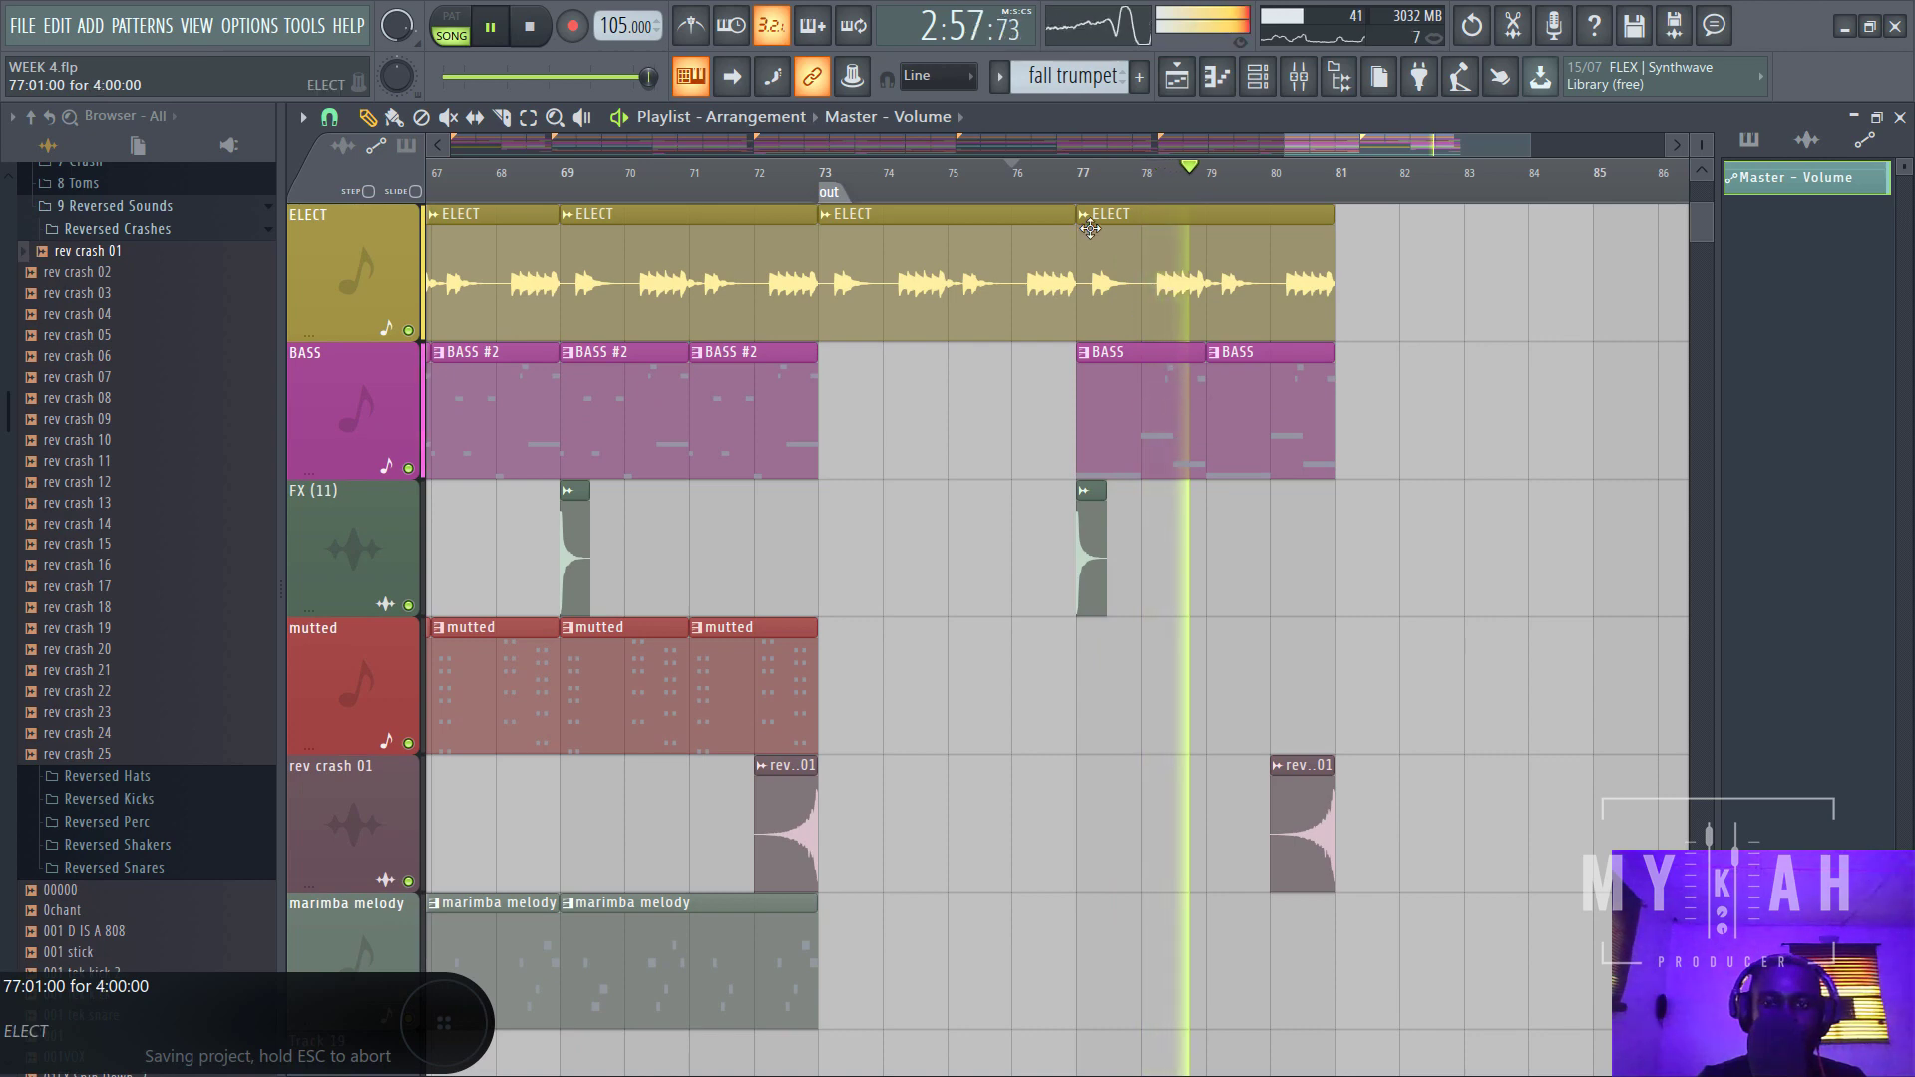
left_click_drag(1283, 146, 437, 202)
scroll(505, 270, "up", 10)
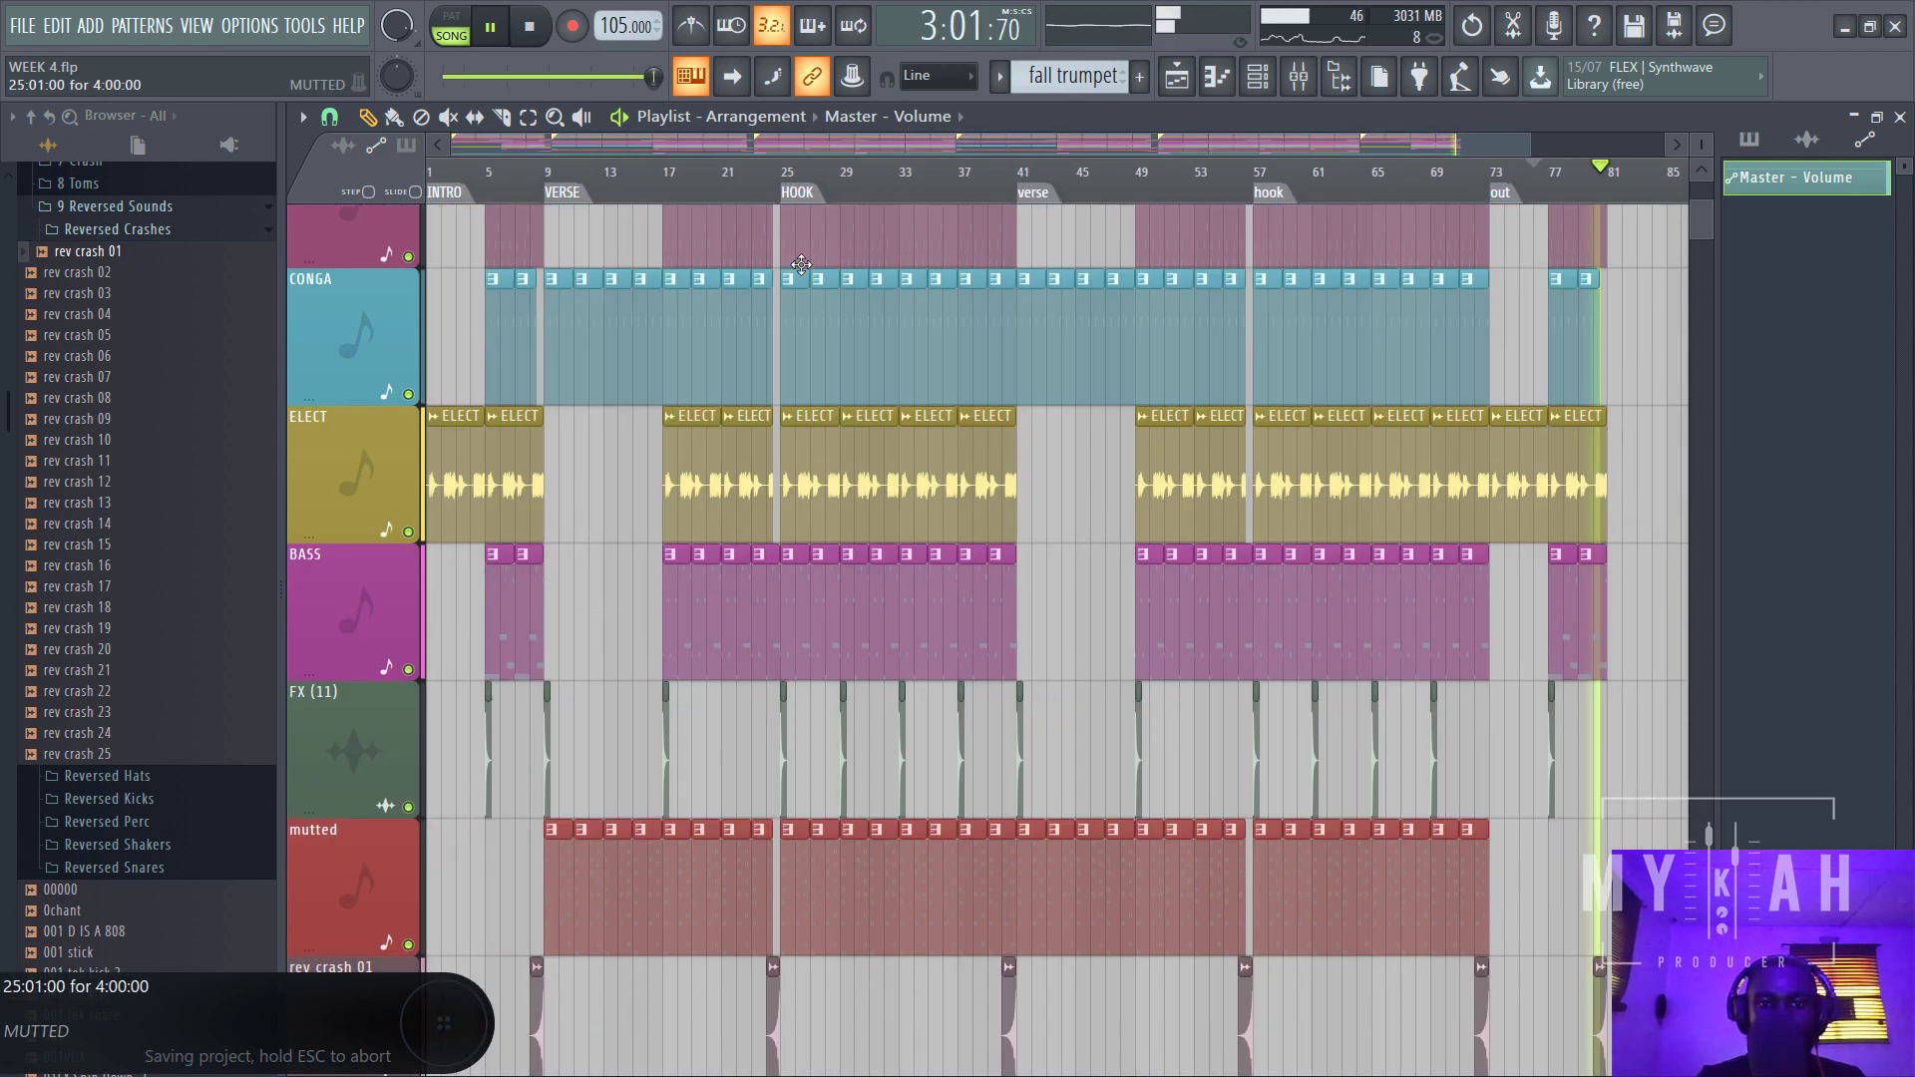
key("space")
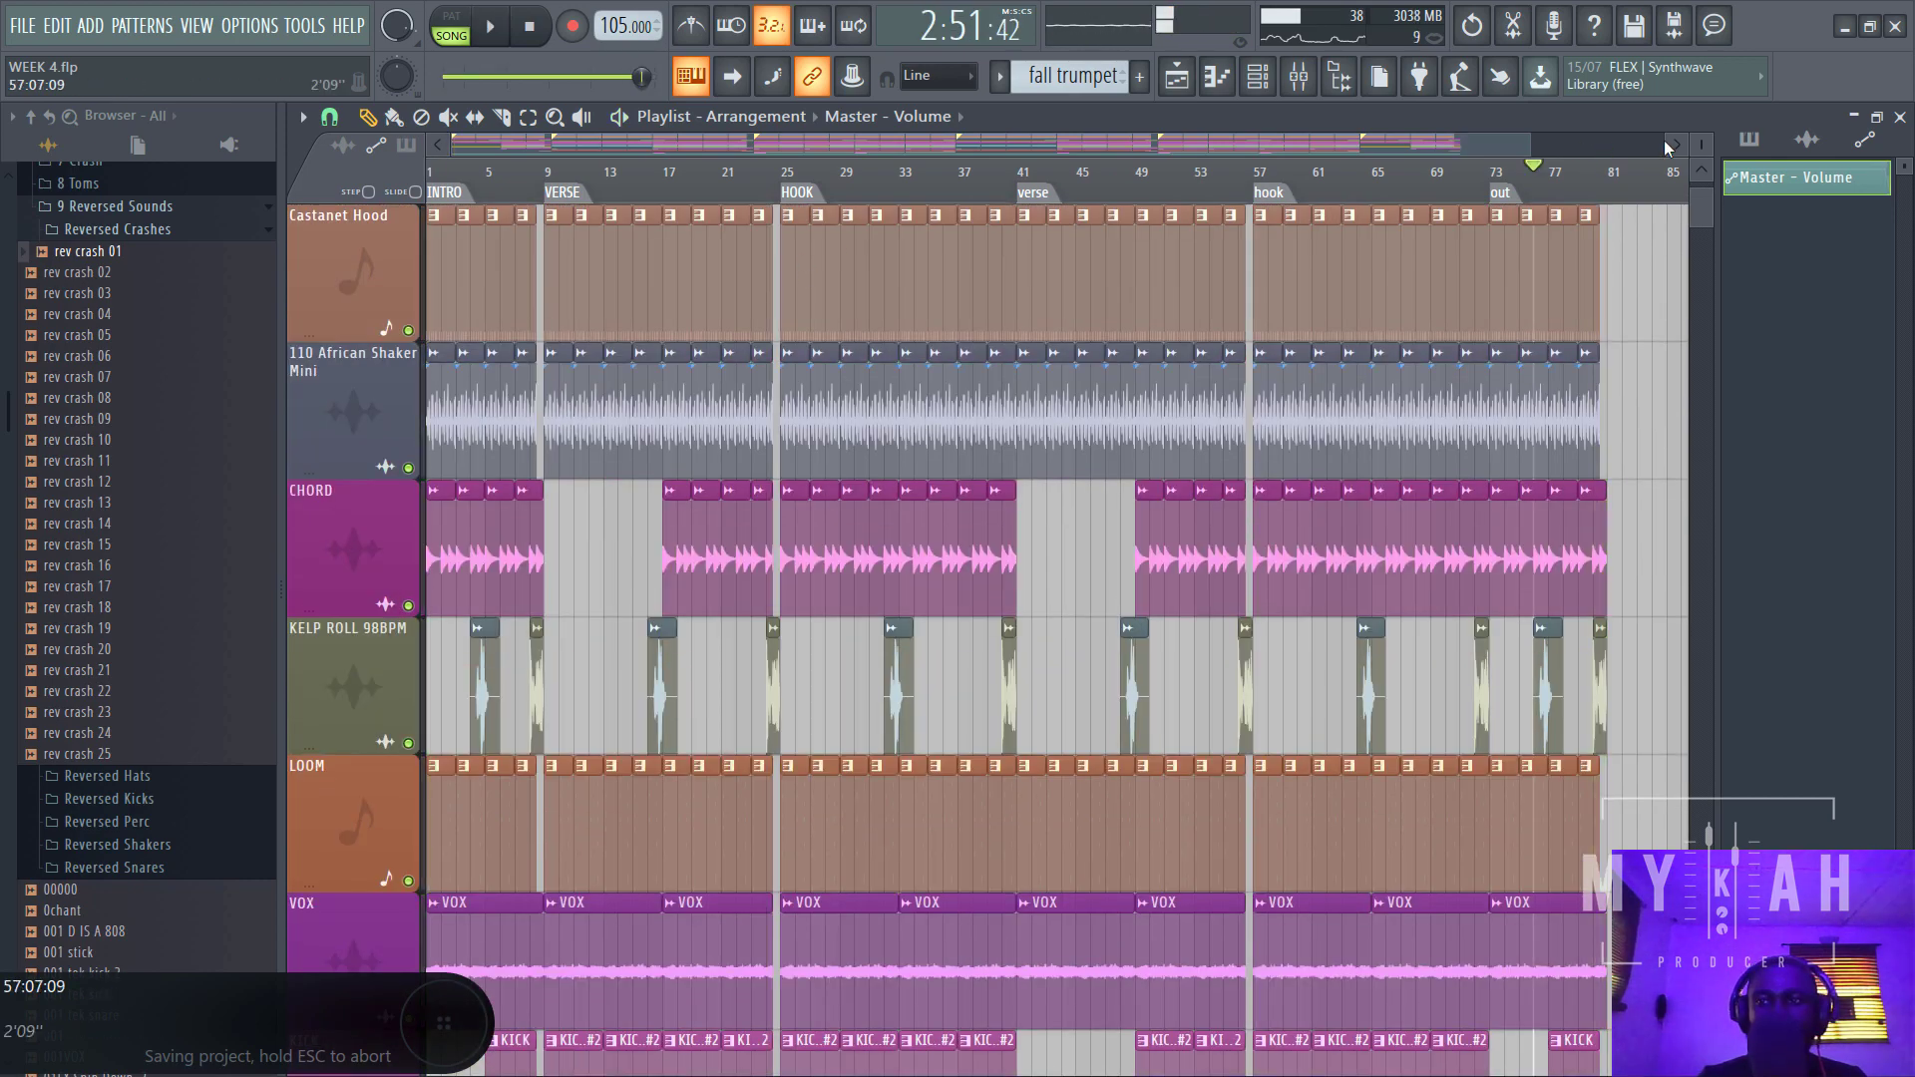
- Move the song position back to the start of the arrangement
scroll(1698, 193, "up", 3)
mouse_move(1701, 146)
left_mouse_down()
mouse_move(1702, 185)
mouse_move(1702, 140)
left_mouse_up()
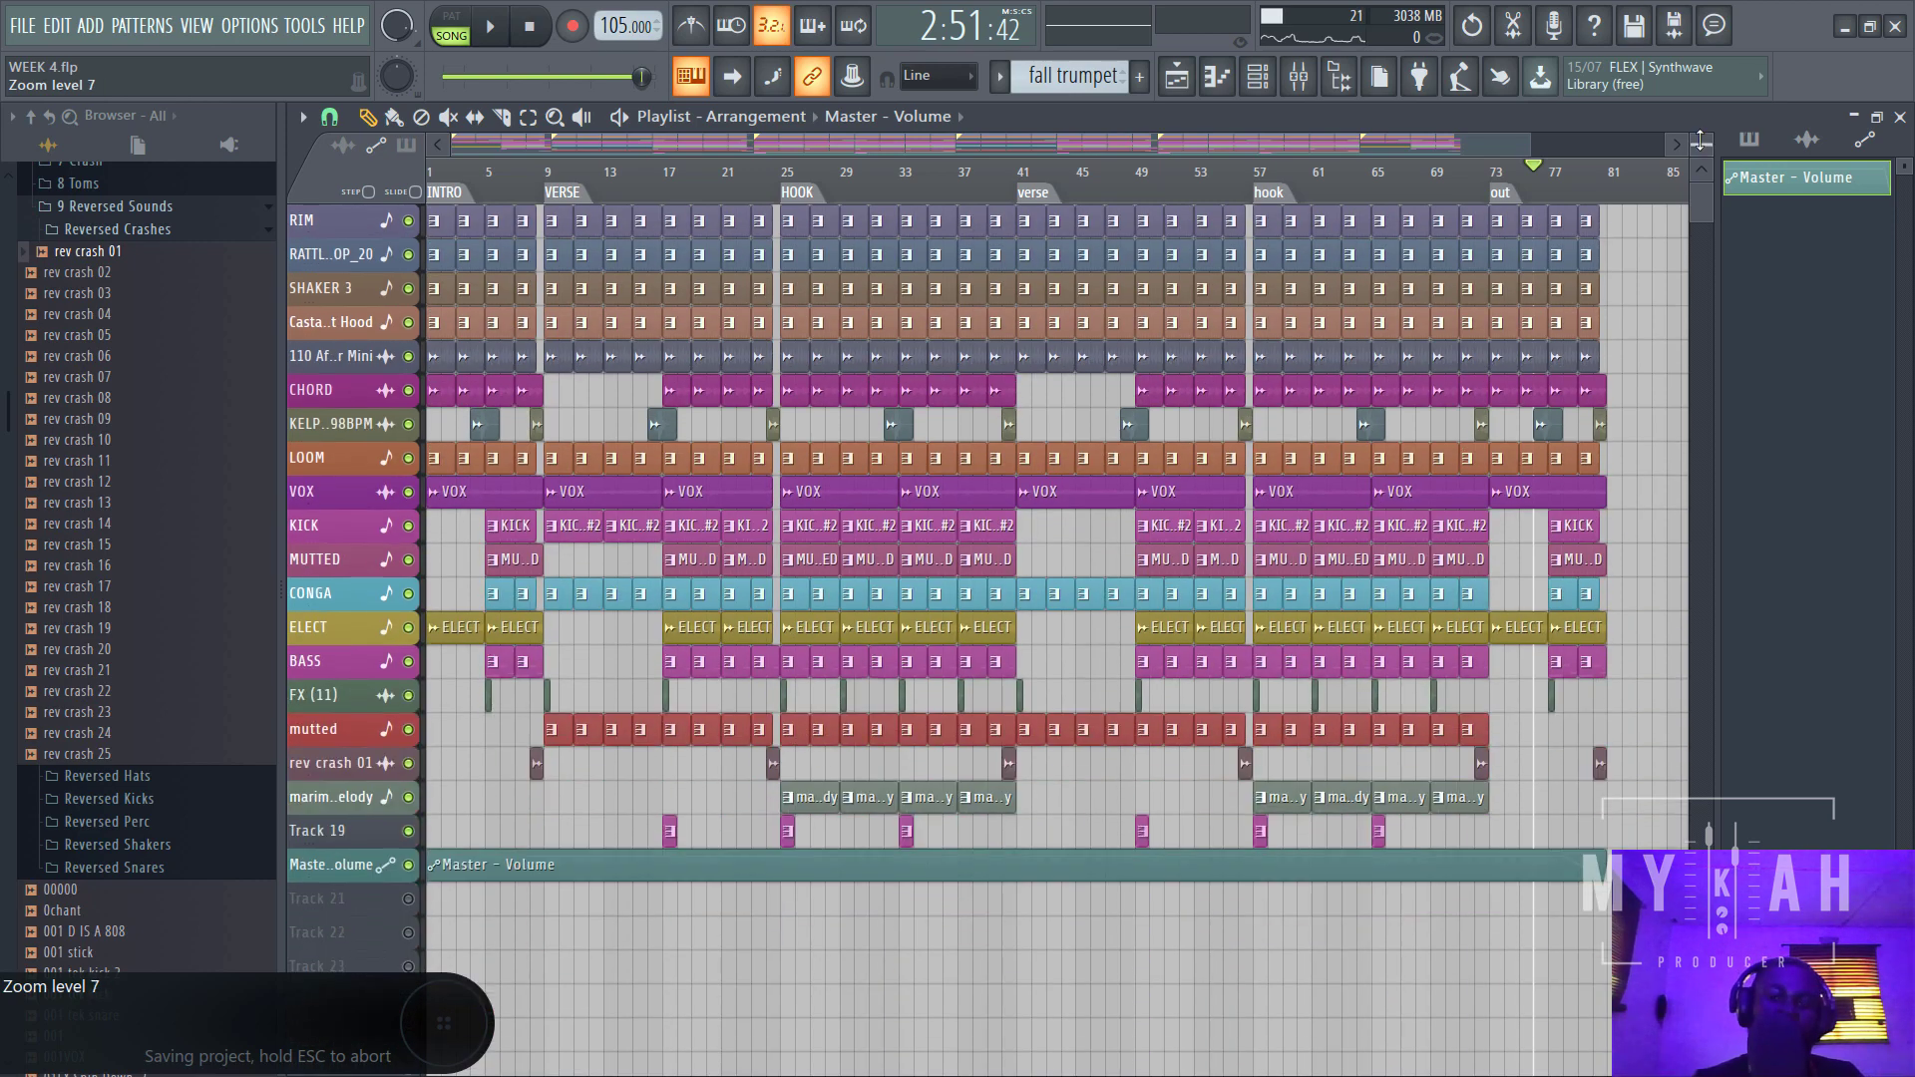
left_click_drag(451, 179, 431, 190)
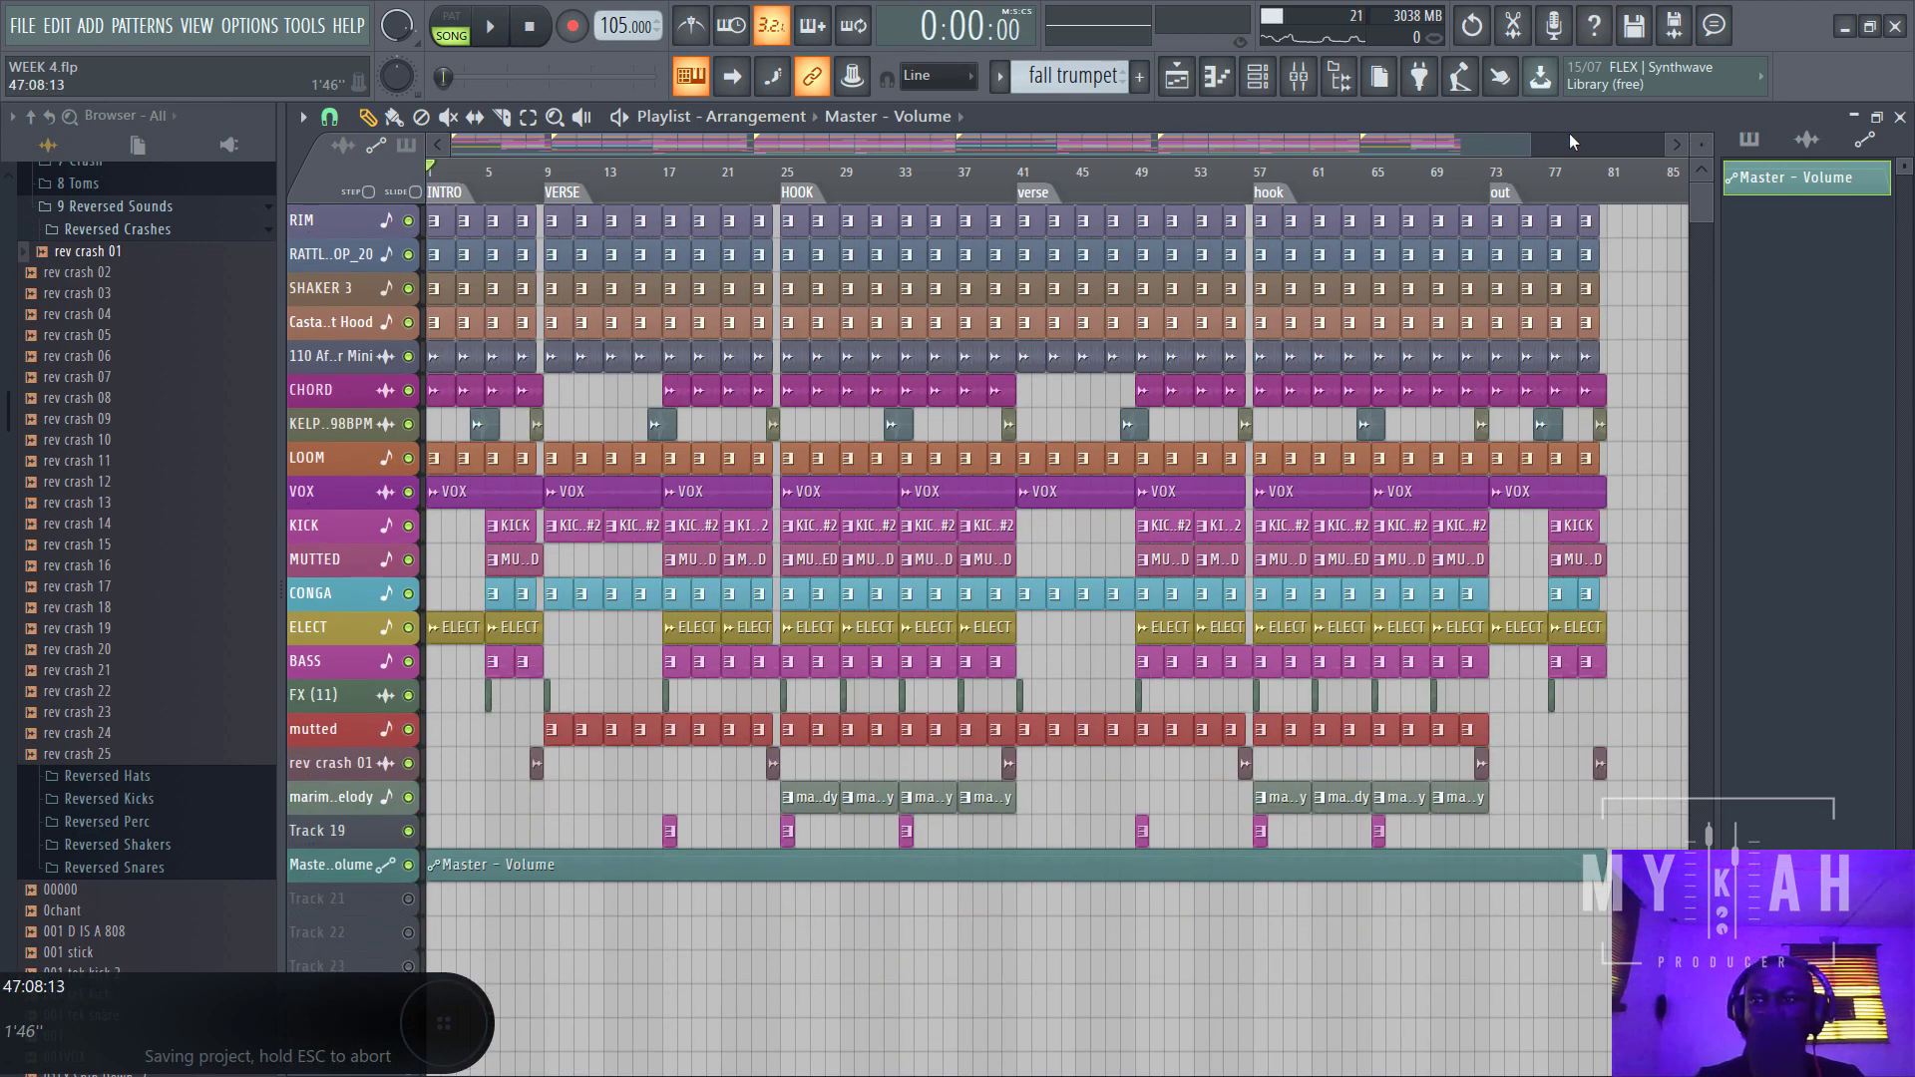
left_click_drag(1709, 139, 1708, 150)
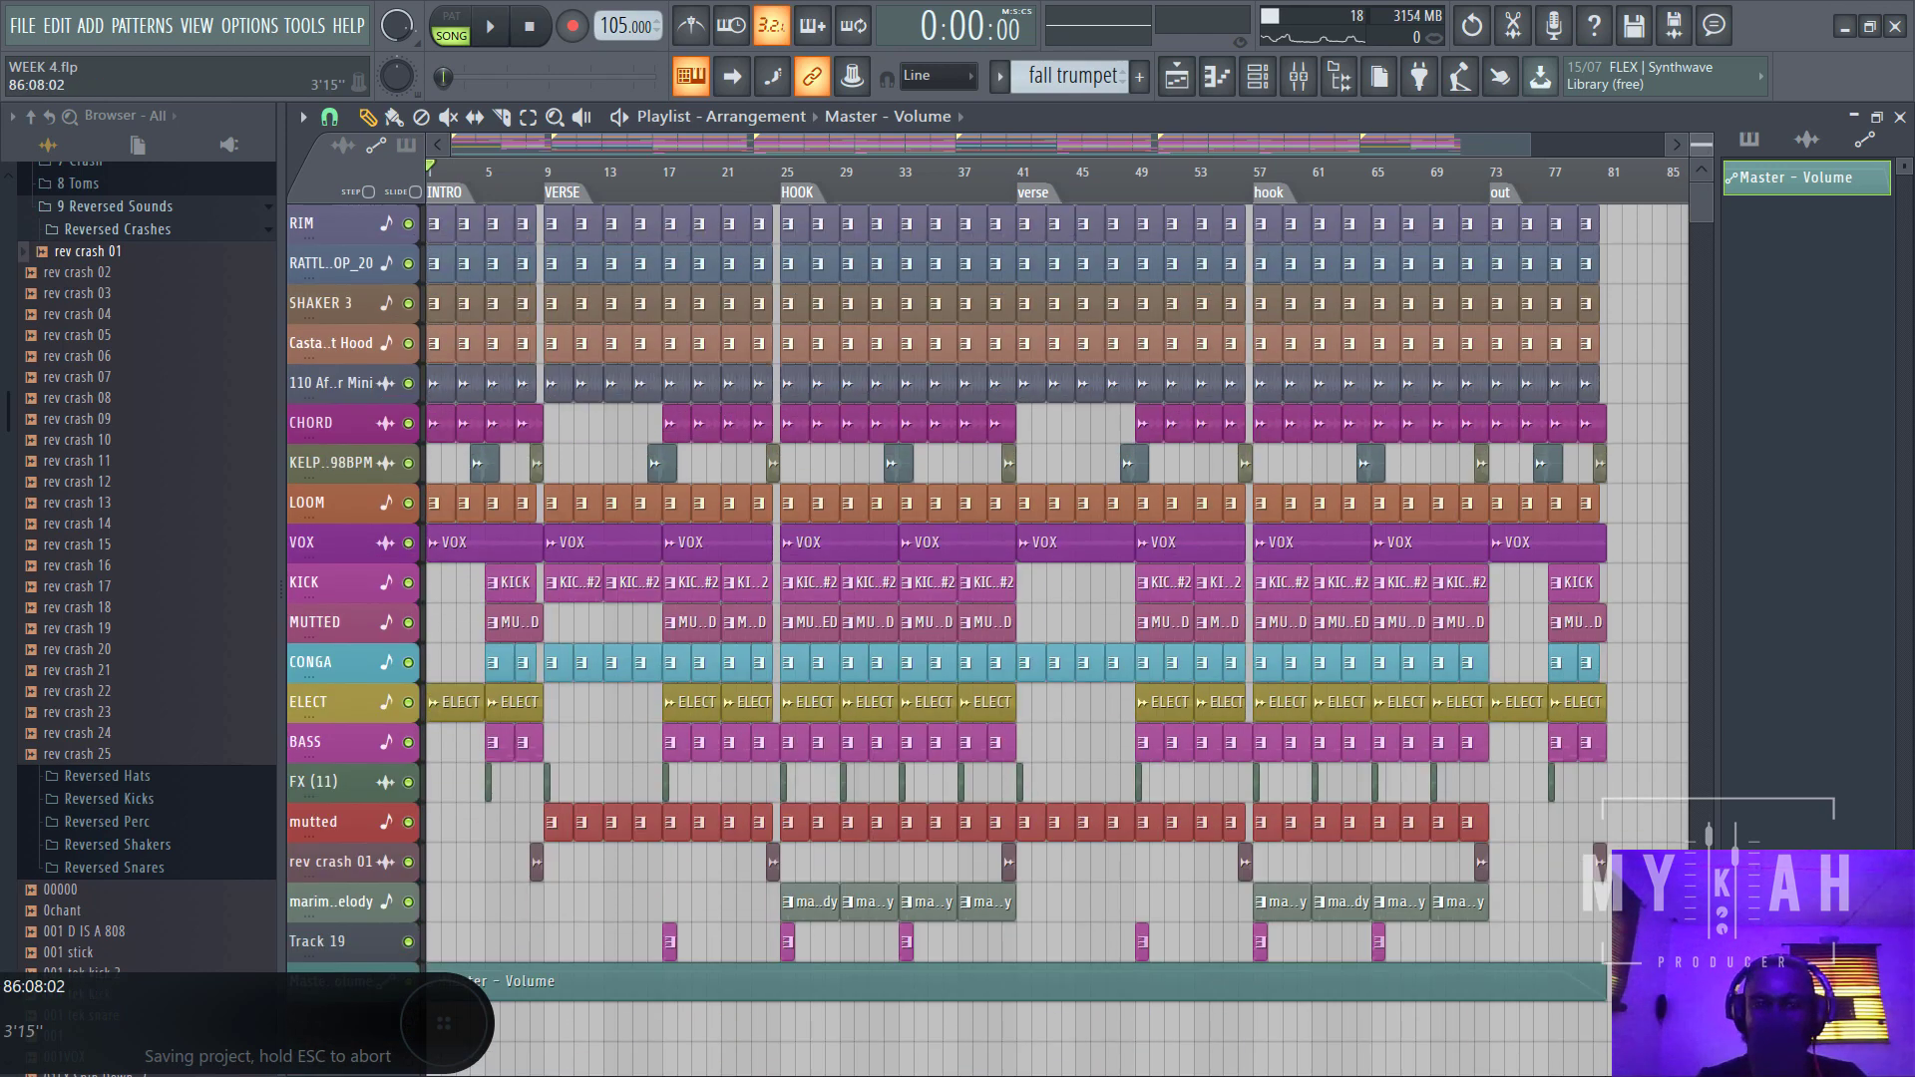
left_click_drag(1702, 145, 1701, 160)
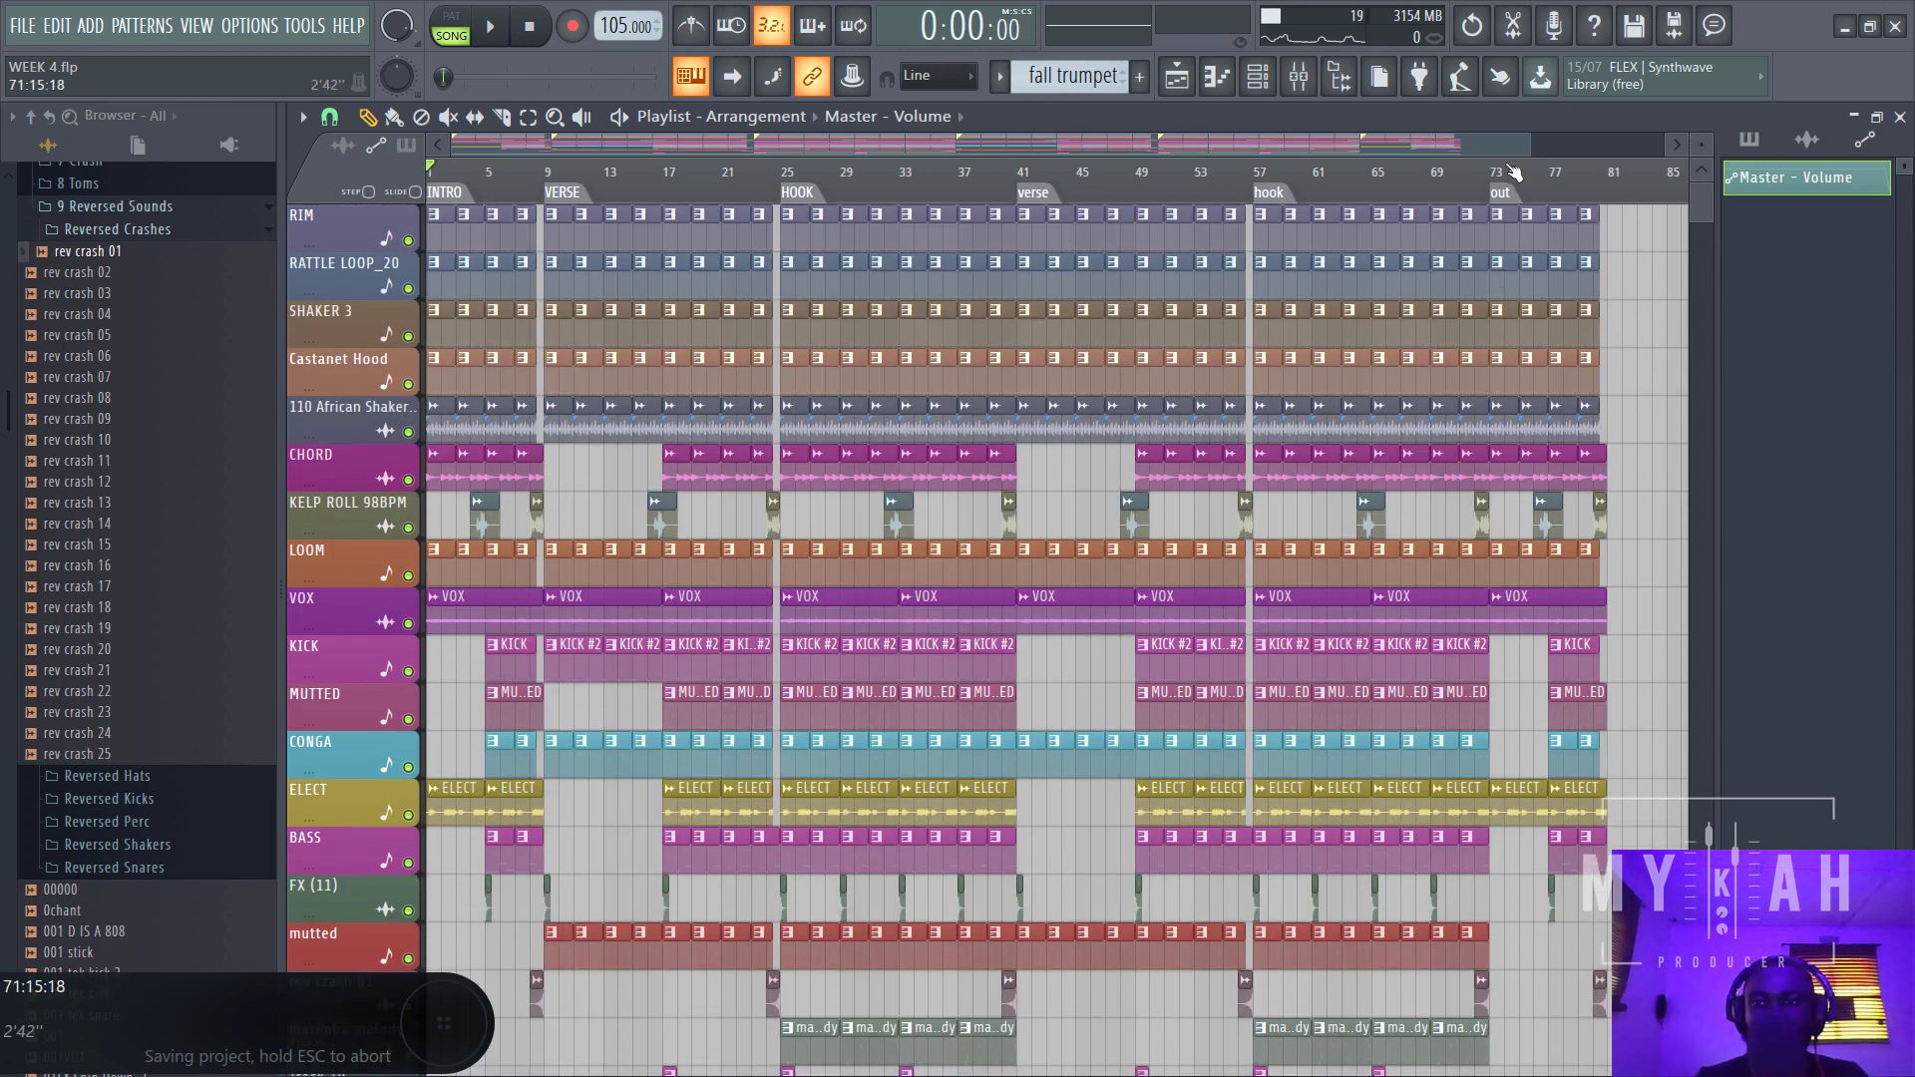
left_click_drag(1531, 148, 1541, 154)
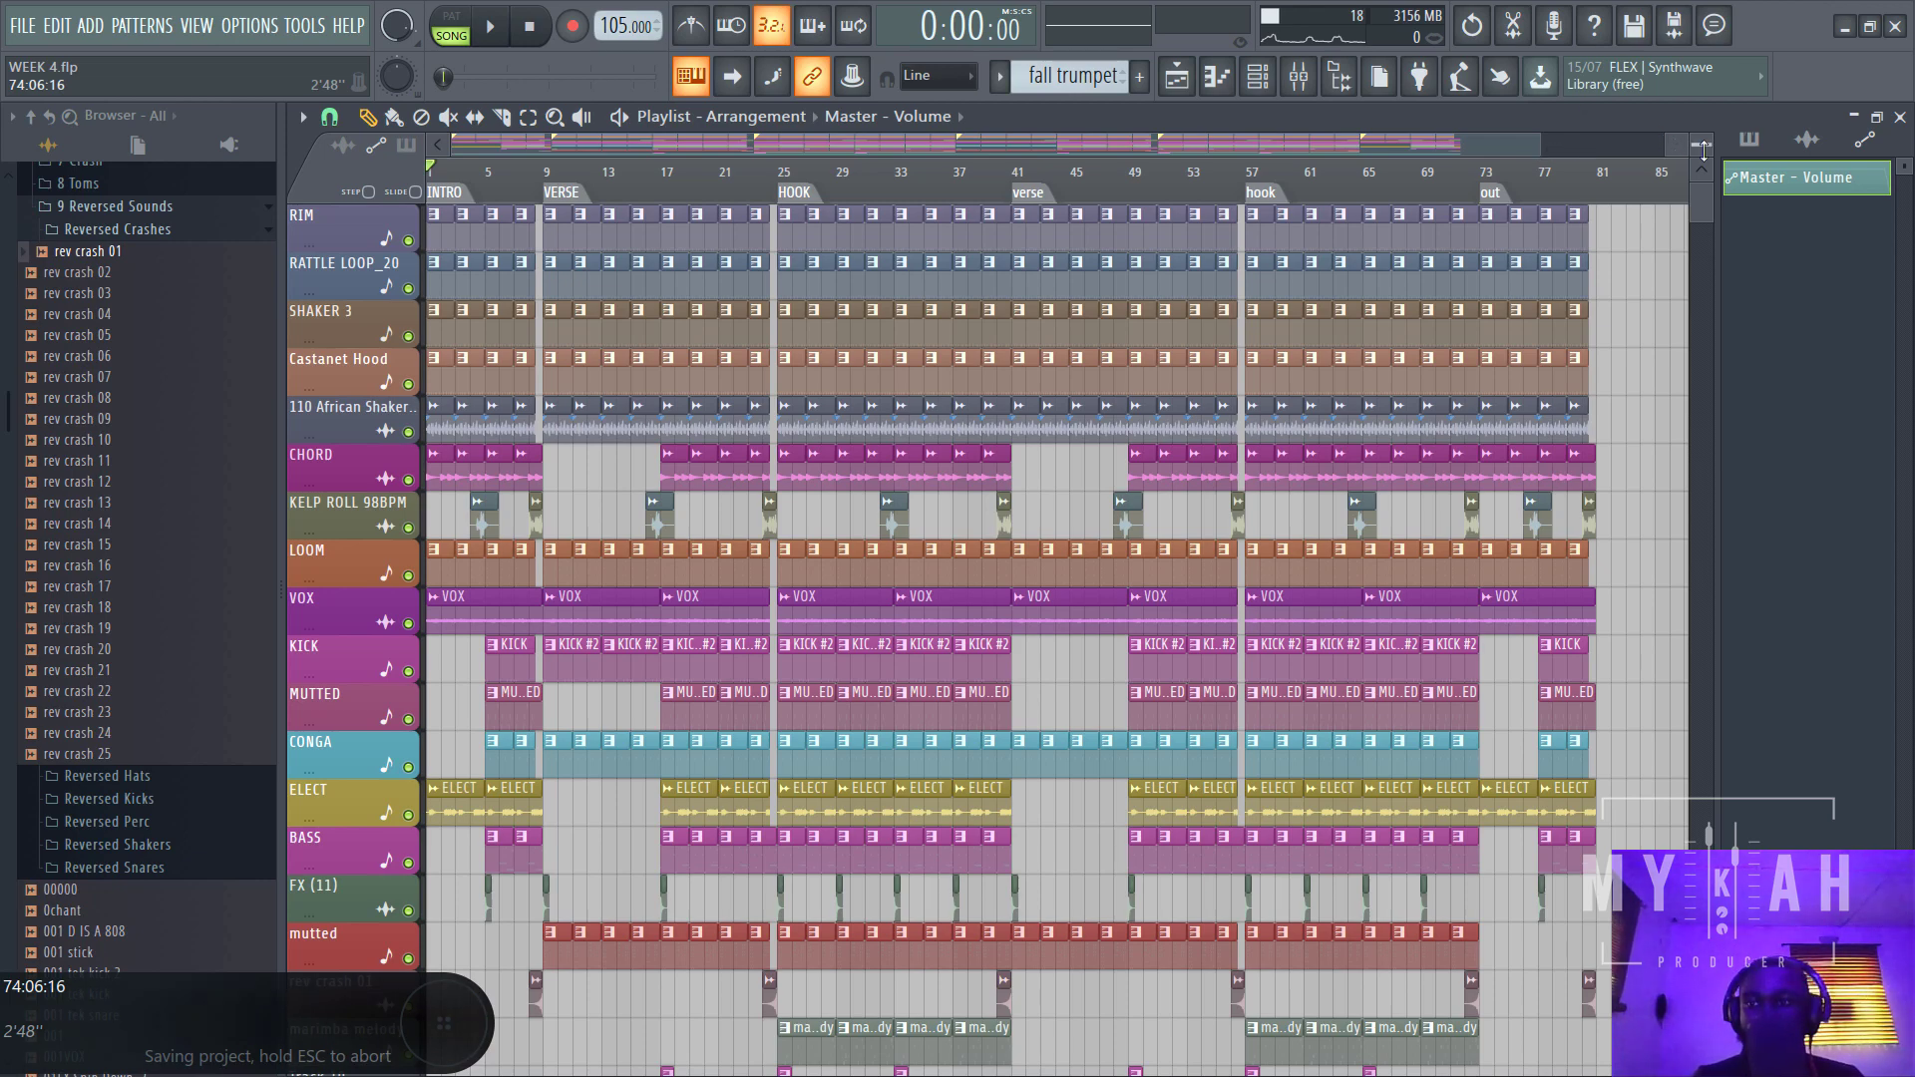
left_click_drag(1704, 150, 1703, 134)
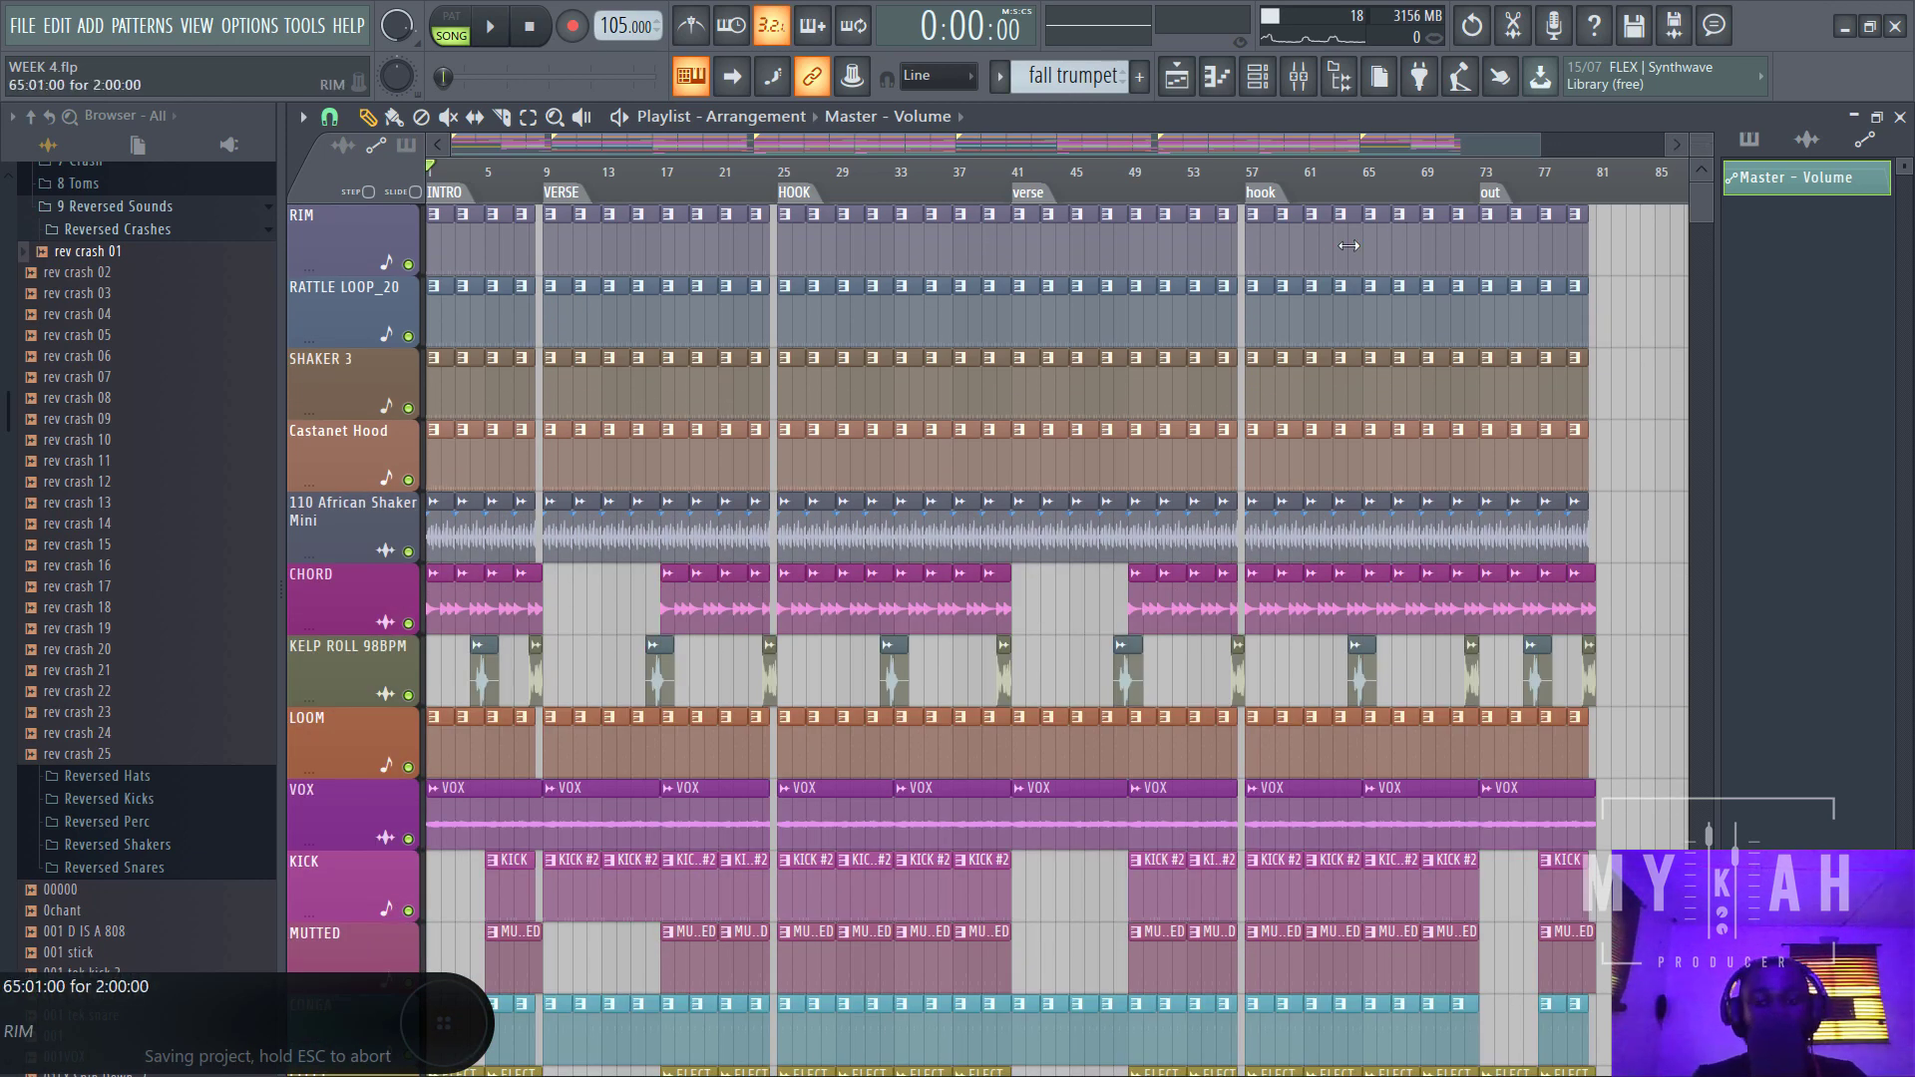
left_click_drag(1544, 140, 1603, 137)
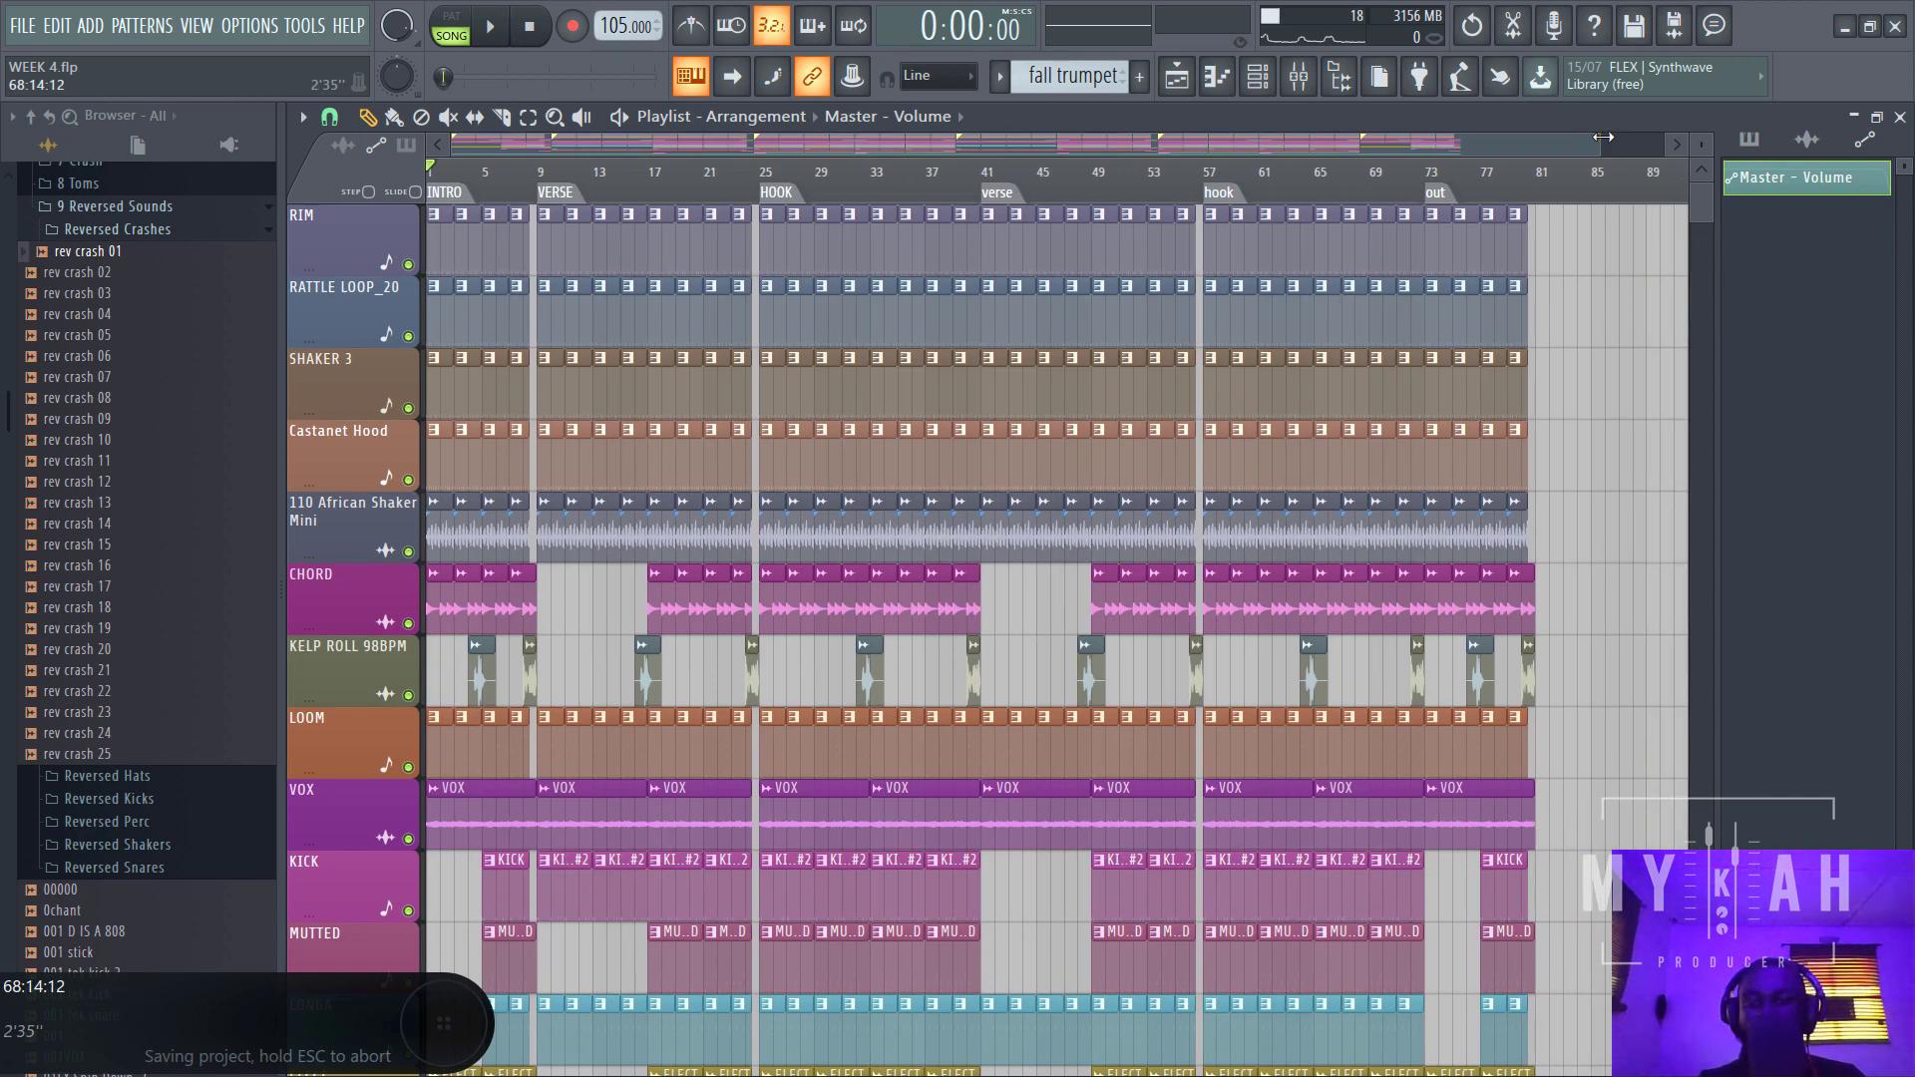
left_click_drag(1603, 137, 1701, 156)
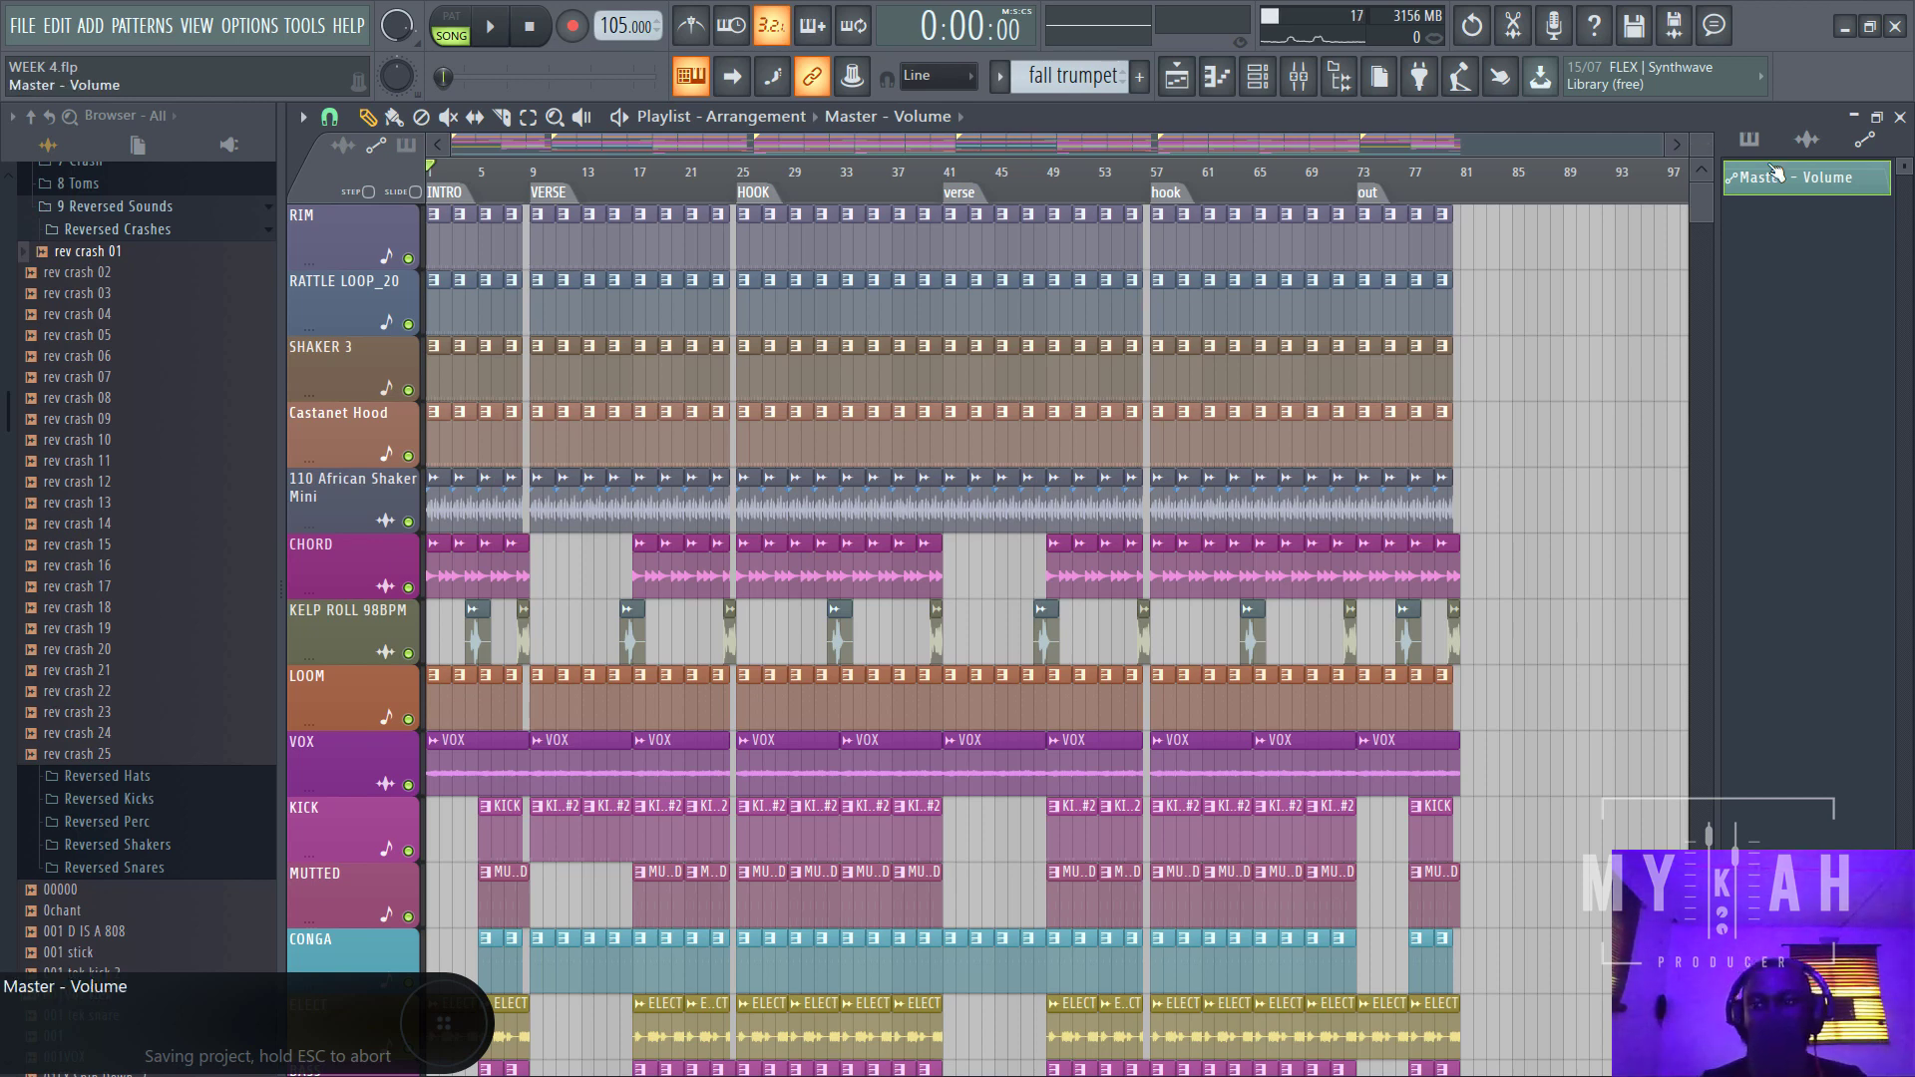
left_click_drag(1701, 147, 1249, 154)
left_click_drag(1249, 154, 1702, 134)
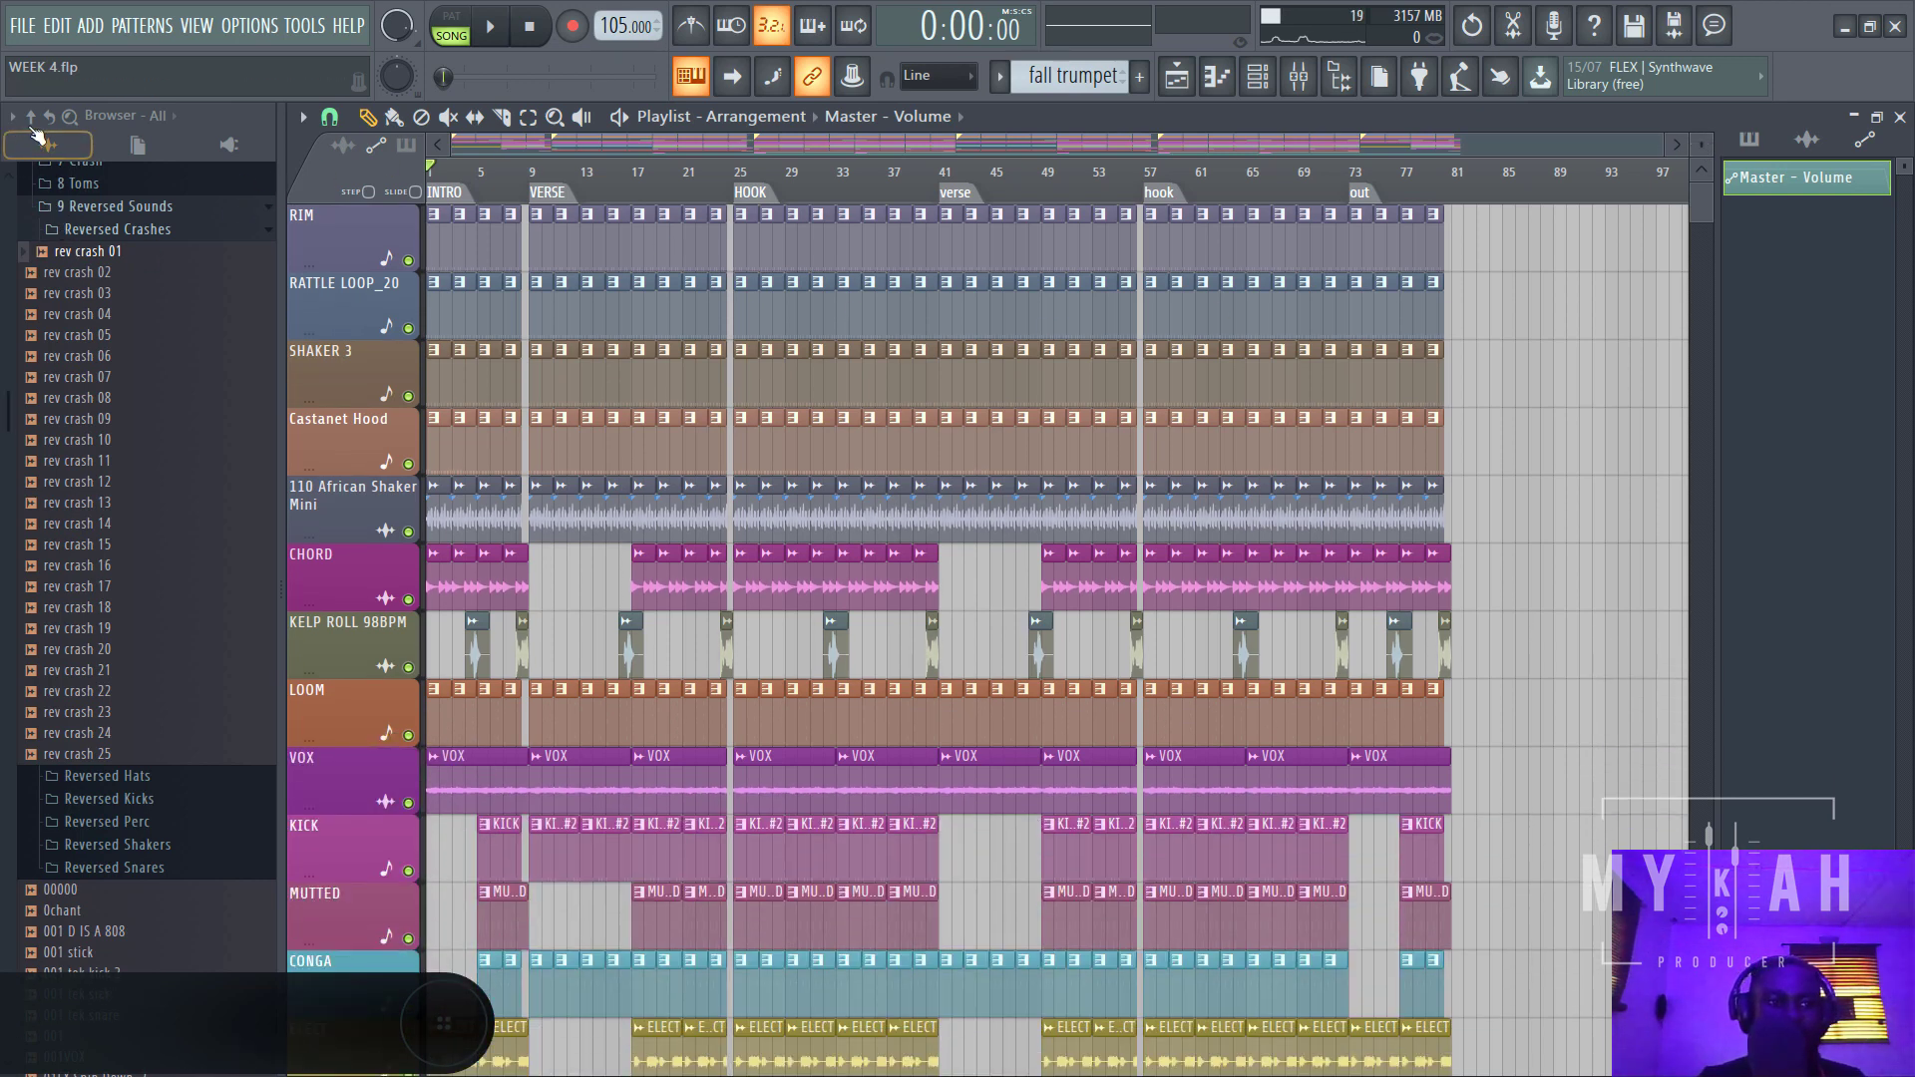
- Open the sbling sample folder in the browser and expand its Zanku Drumkit by Echo subfolder
left_click(31, 118)
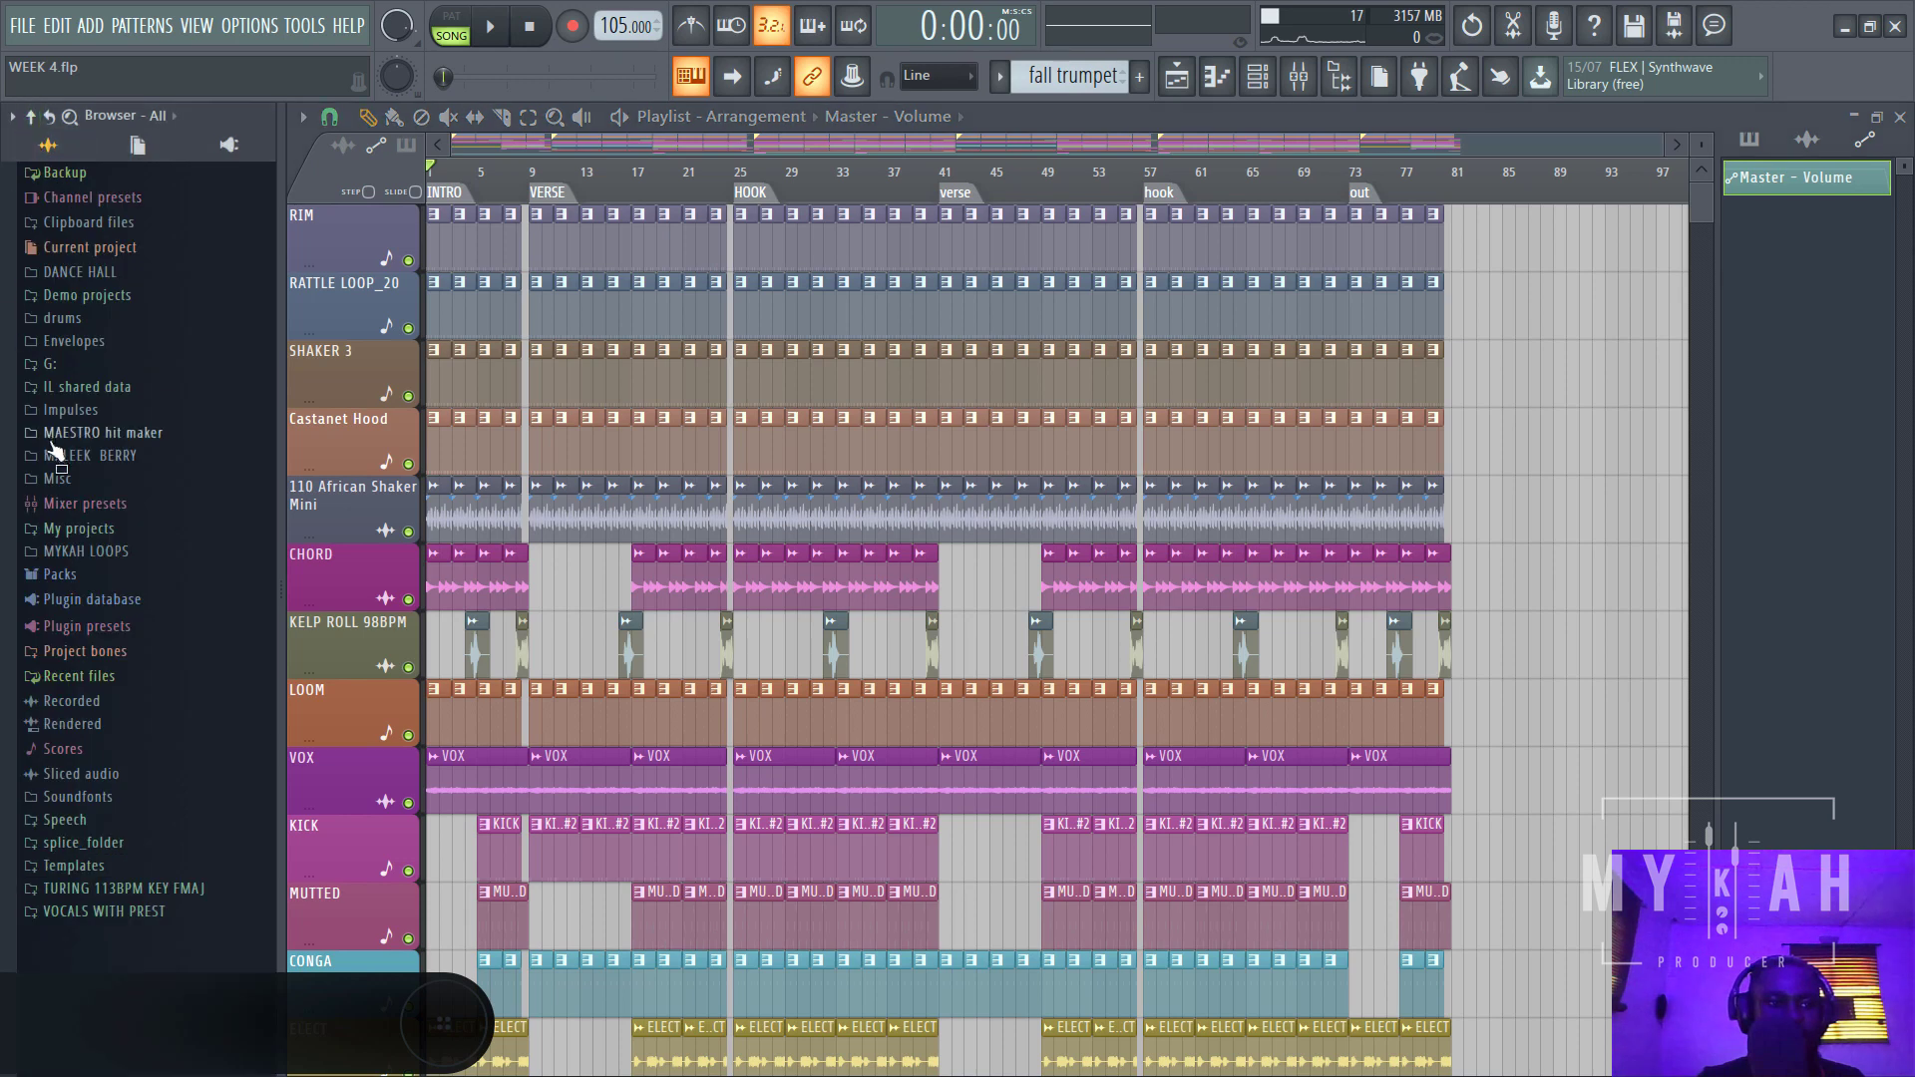
left_click(97, 536)
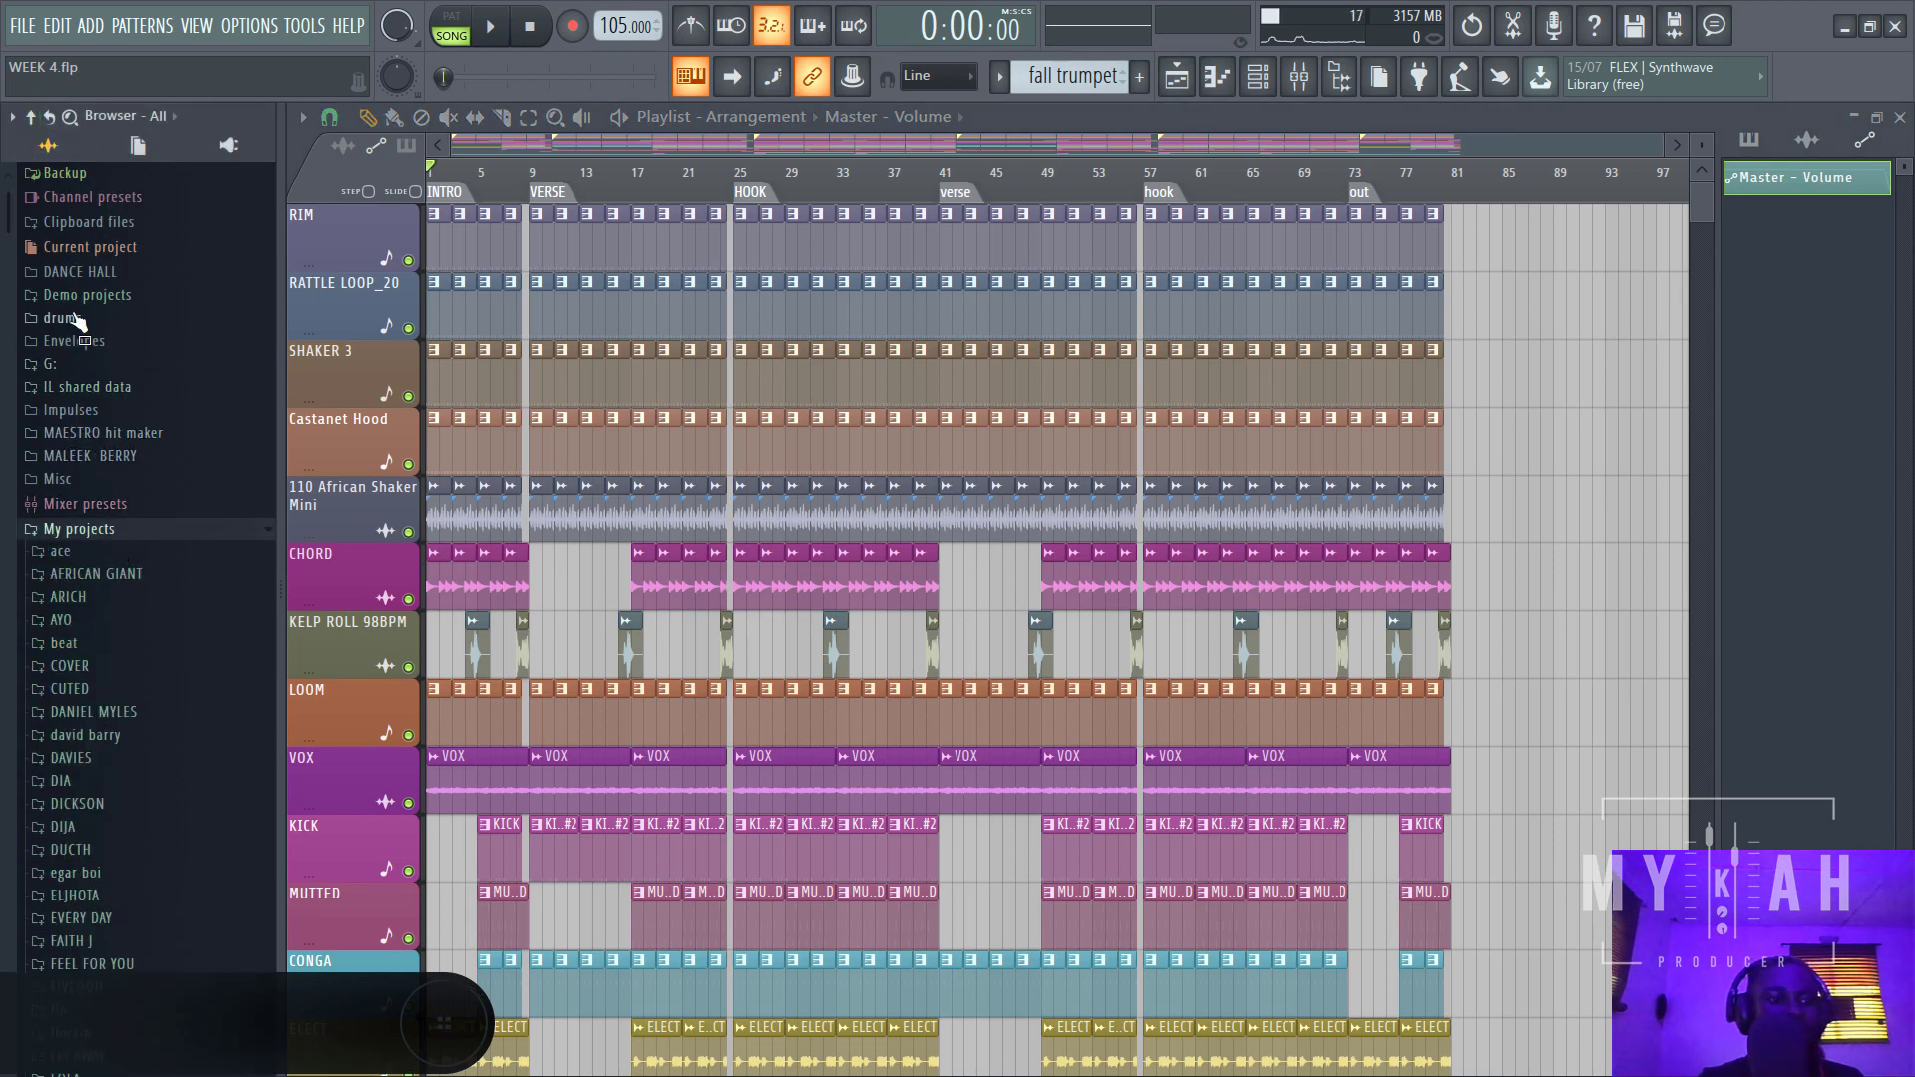
left_click(100, 283)
scroll(124, 443, "down", 4)
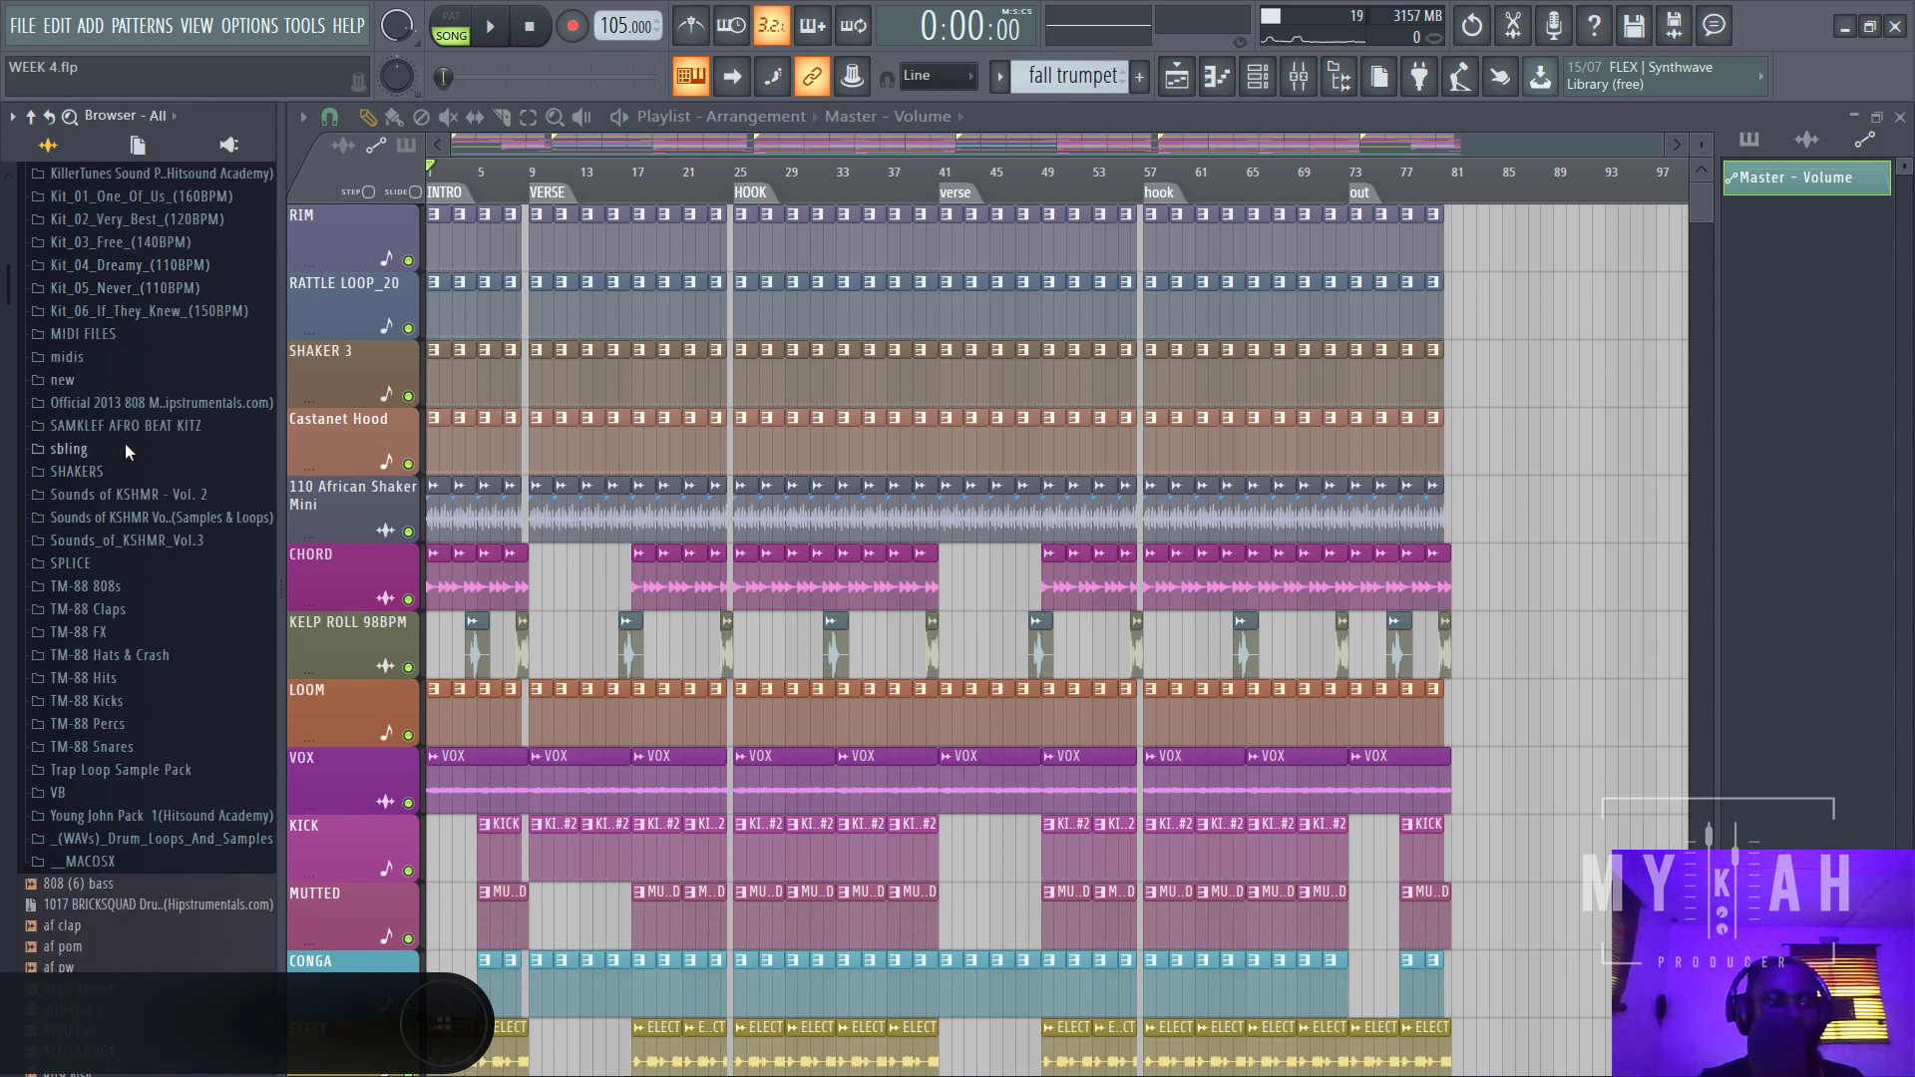
left_click(97, 447)
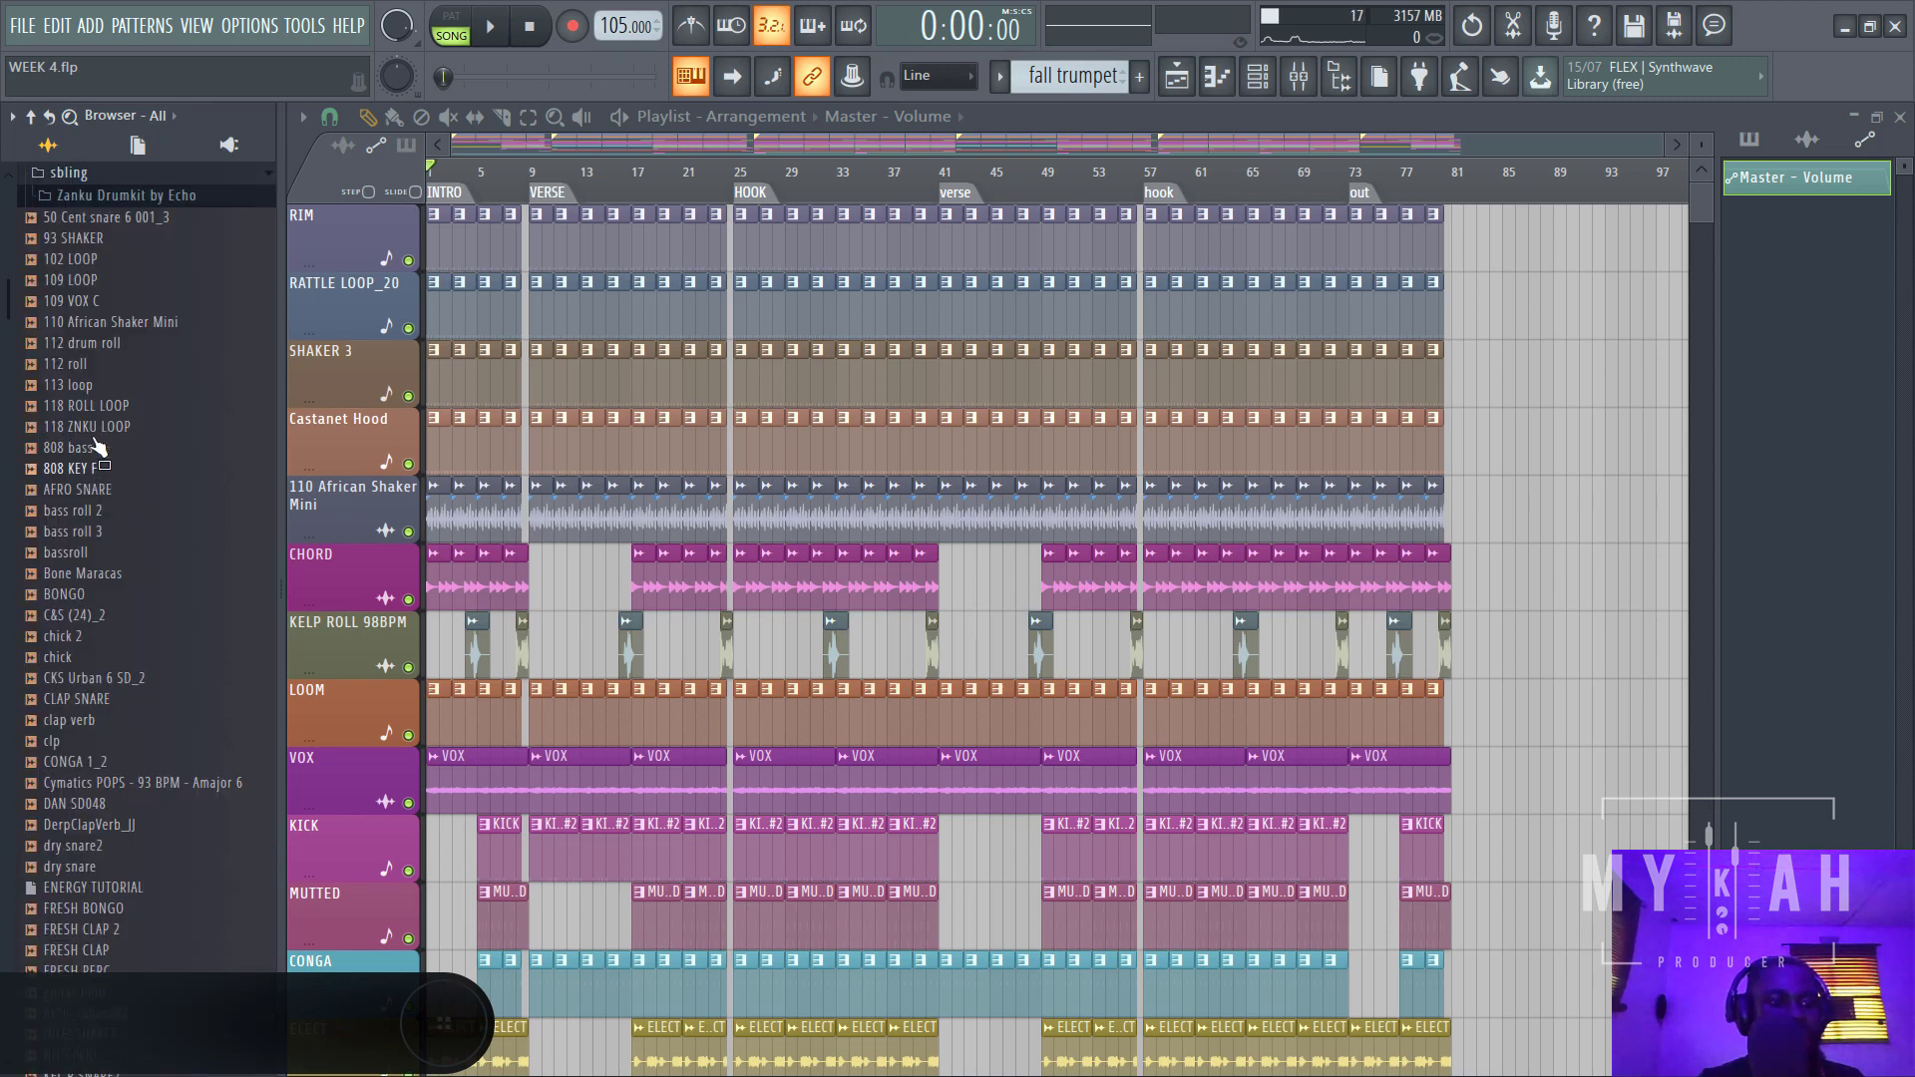
left_click(99, 199)
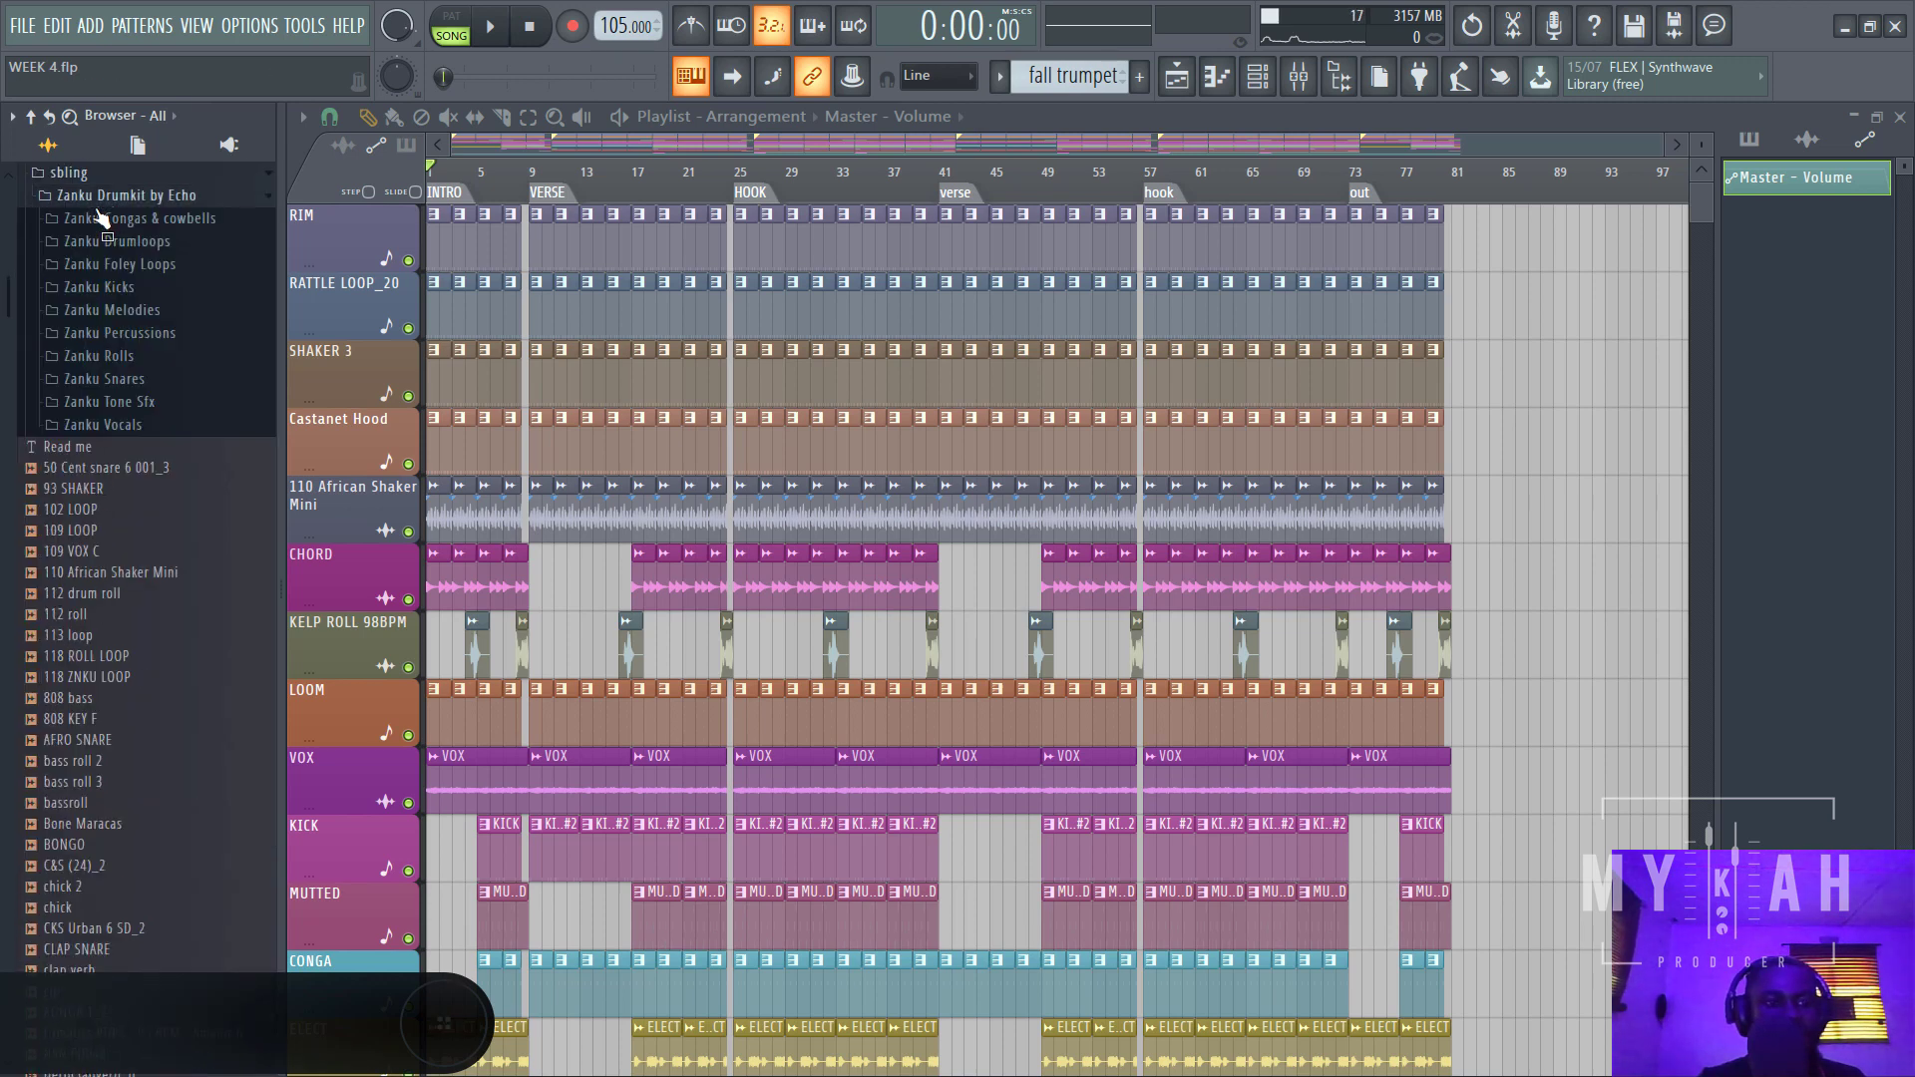
- Audition the samples in the Zanku Congas & cowbells folder, from Buff Conga through Toned Conga
left_click(189, 218)
left_click(72, 241)
left_click(70, 262)
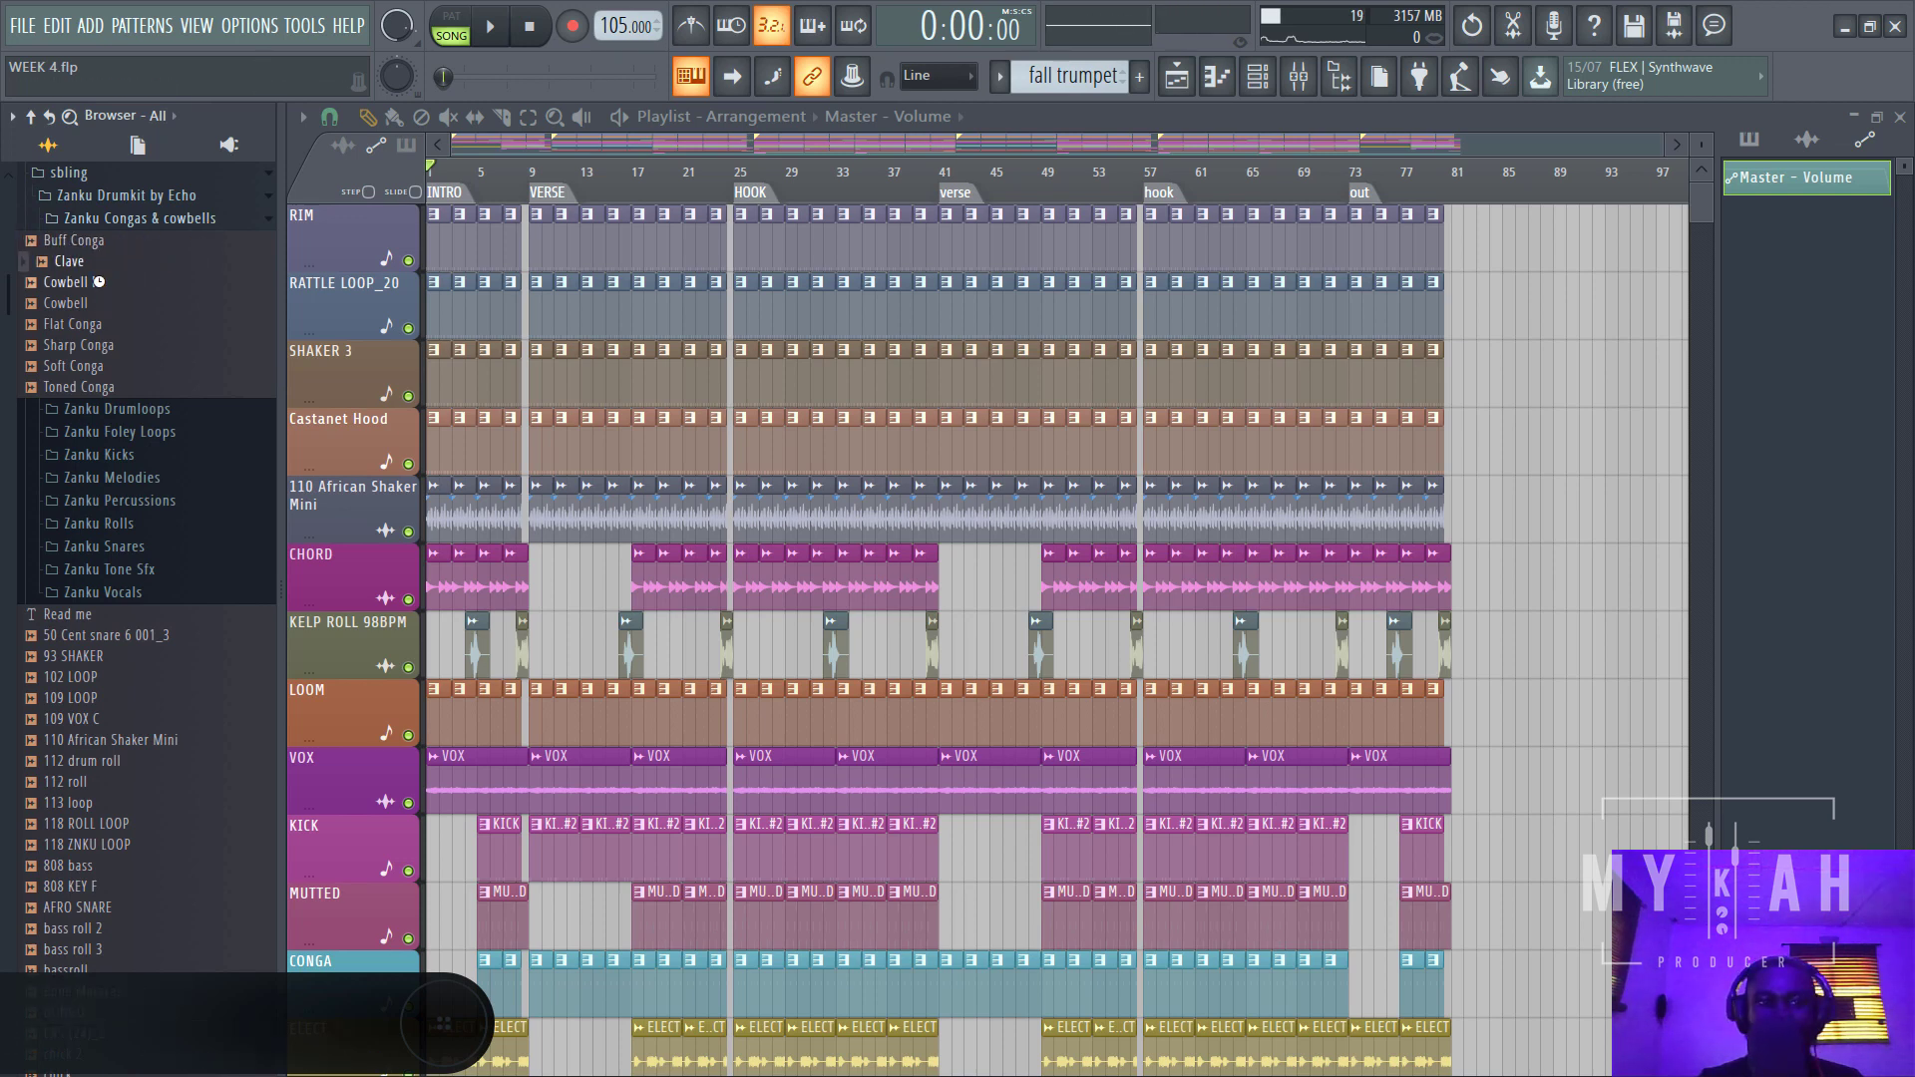
left_click(99, 282)
left_click(99, 304)
left_click(101, 326)
left_click(102, 346)
left_click(103, 367)
left_click(105, 387)
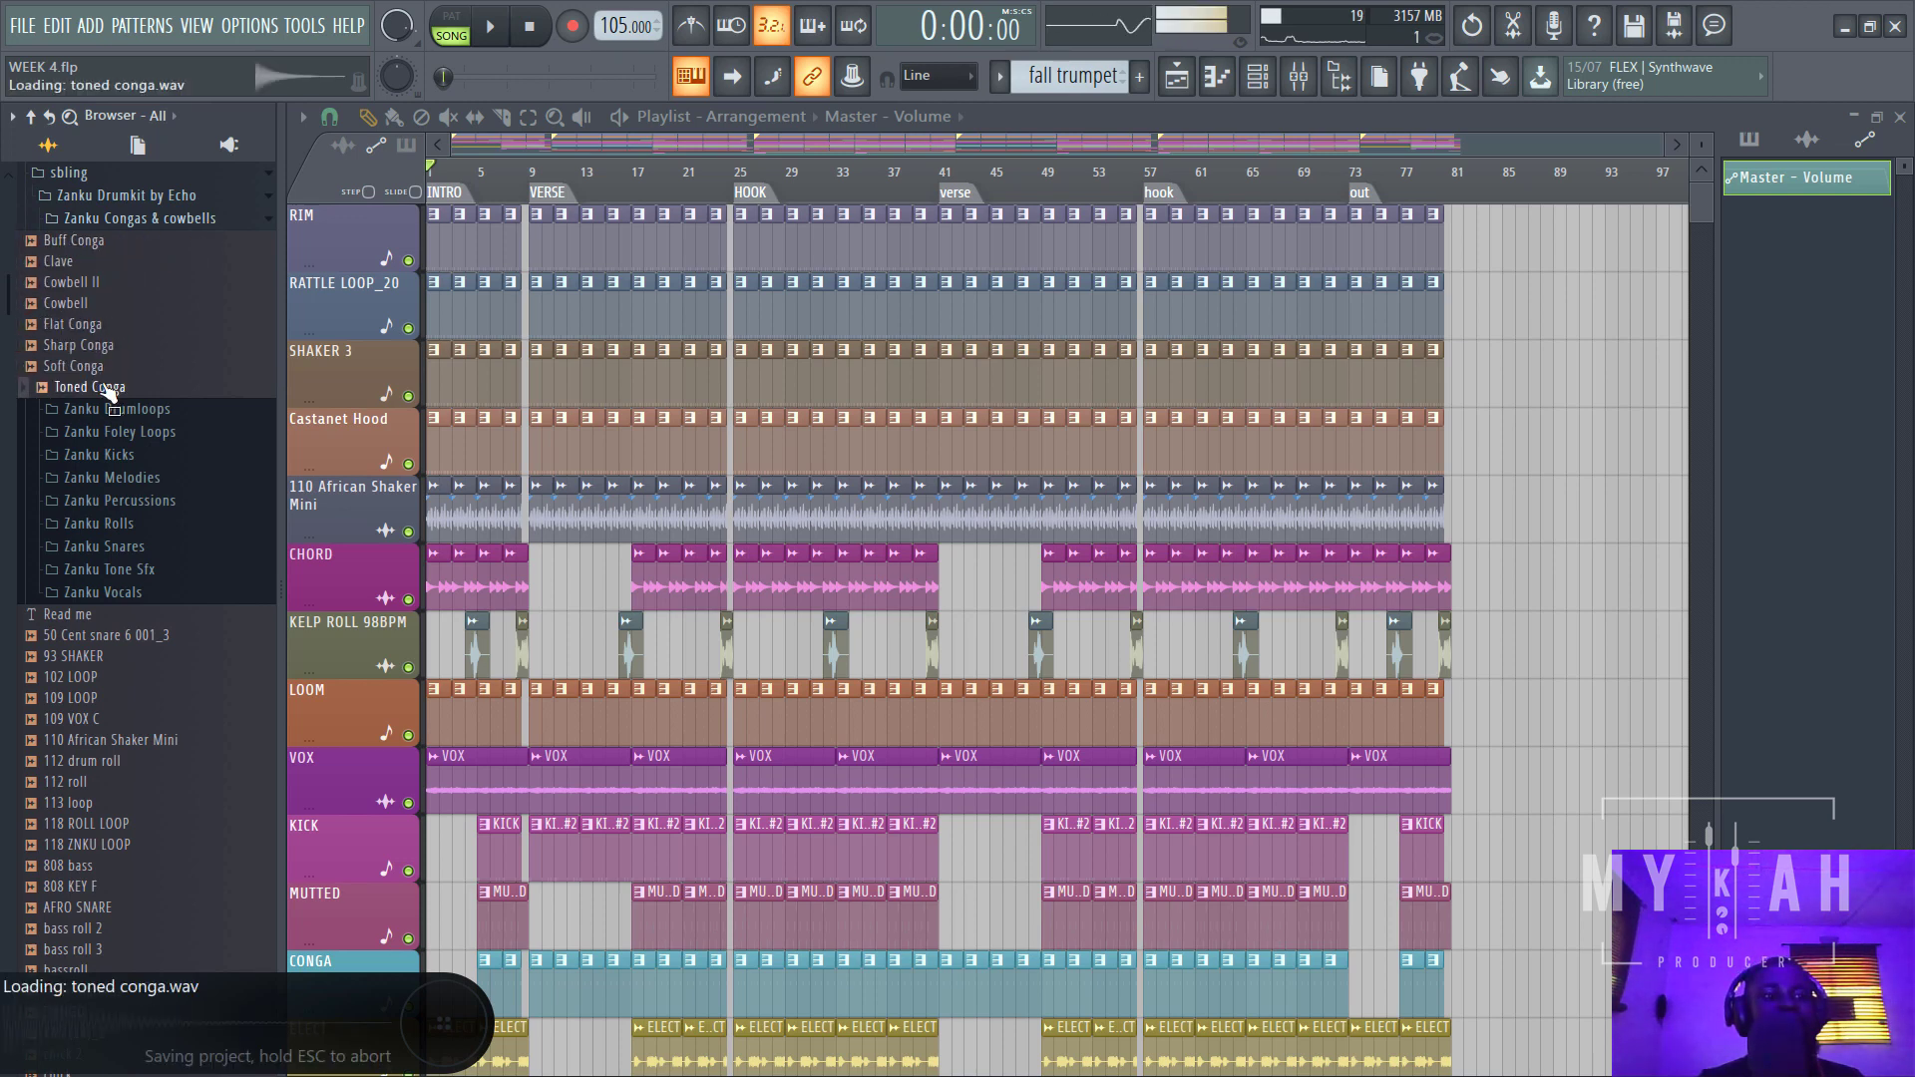
- Audition Zanku Loops (1) through (6) in the Zanku Drumloops folder
left_click(112, 409)
left_click(112, 431)
left_click(114, 452)
left_click(116, 473)
left_click(118, 493)
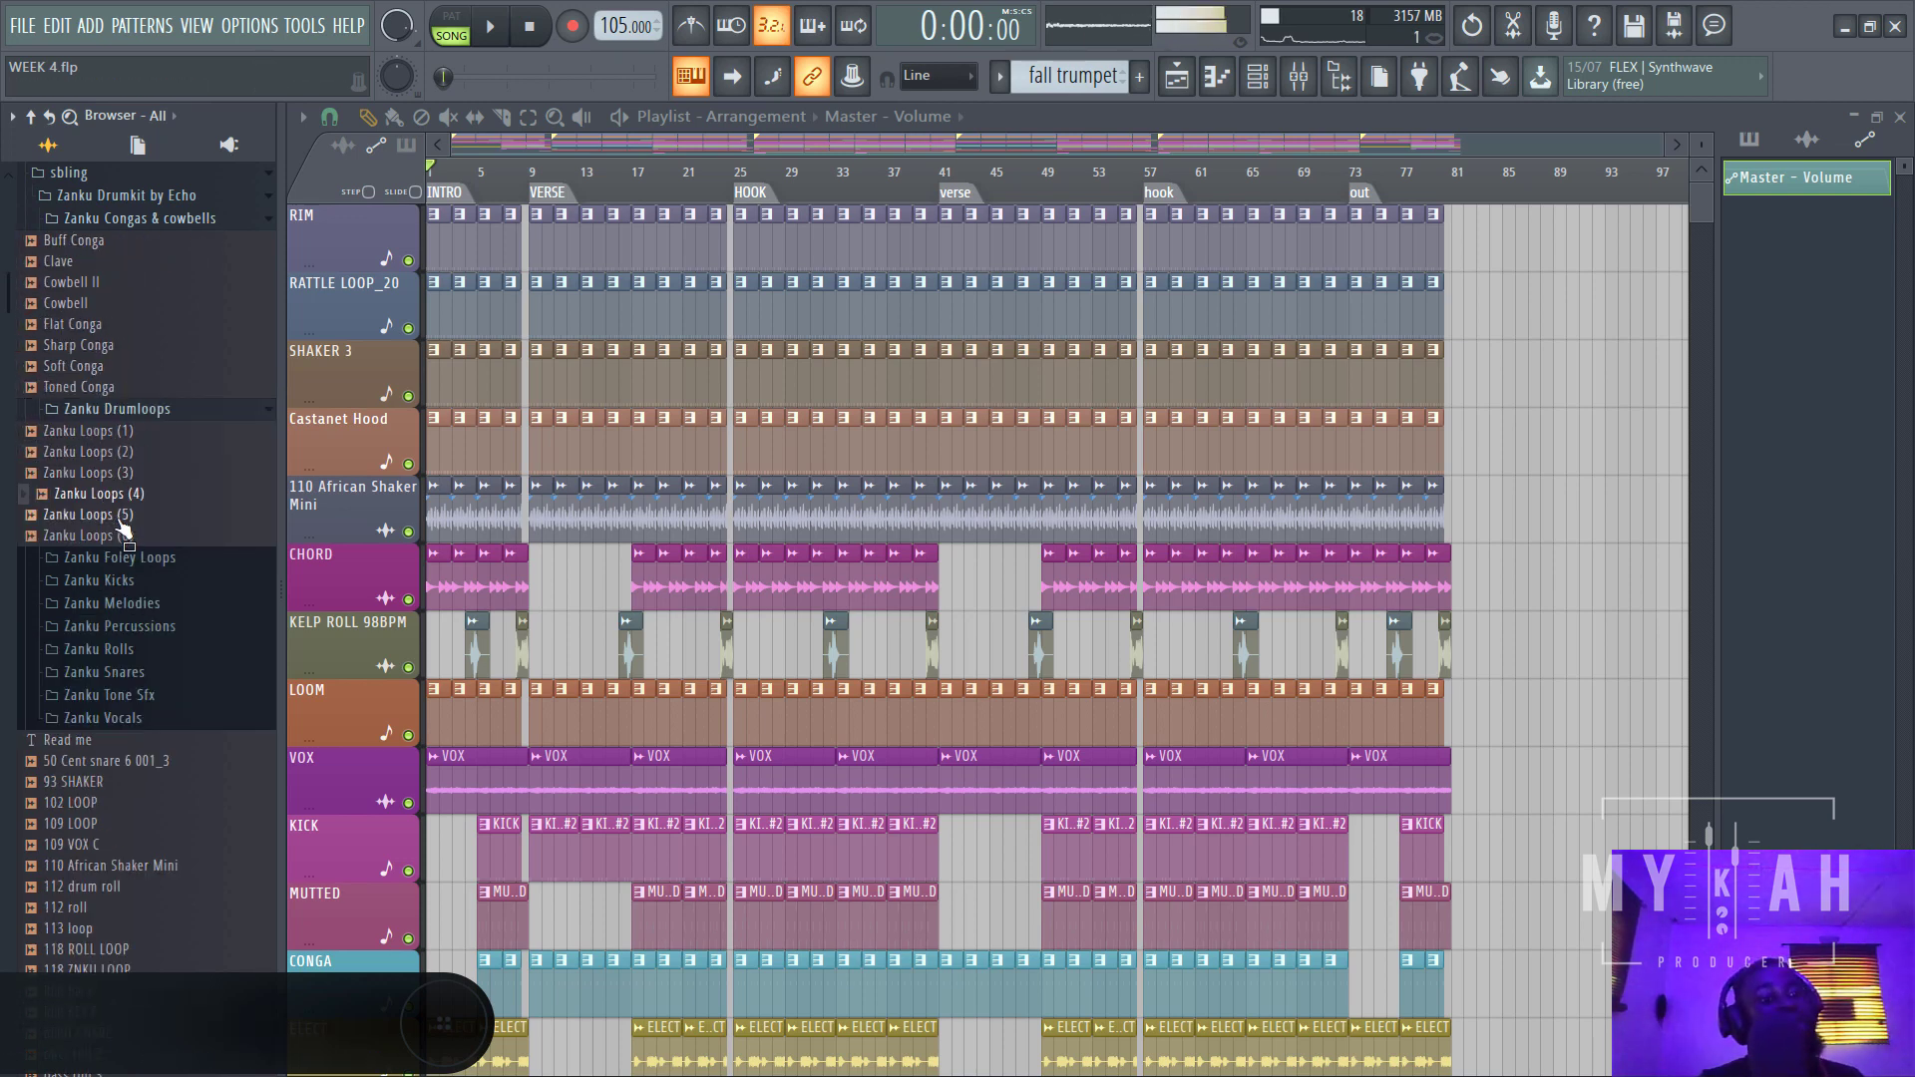
left_click(118, 517)
left_click(121, 536)
- Audition the three 110BPM loops in the Zanku Foley Loops folder
left_click(110, 558)
left_click(94, 579)
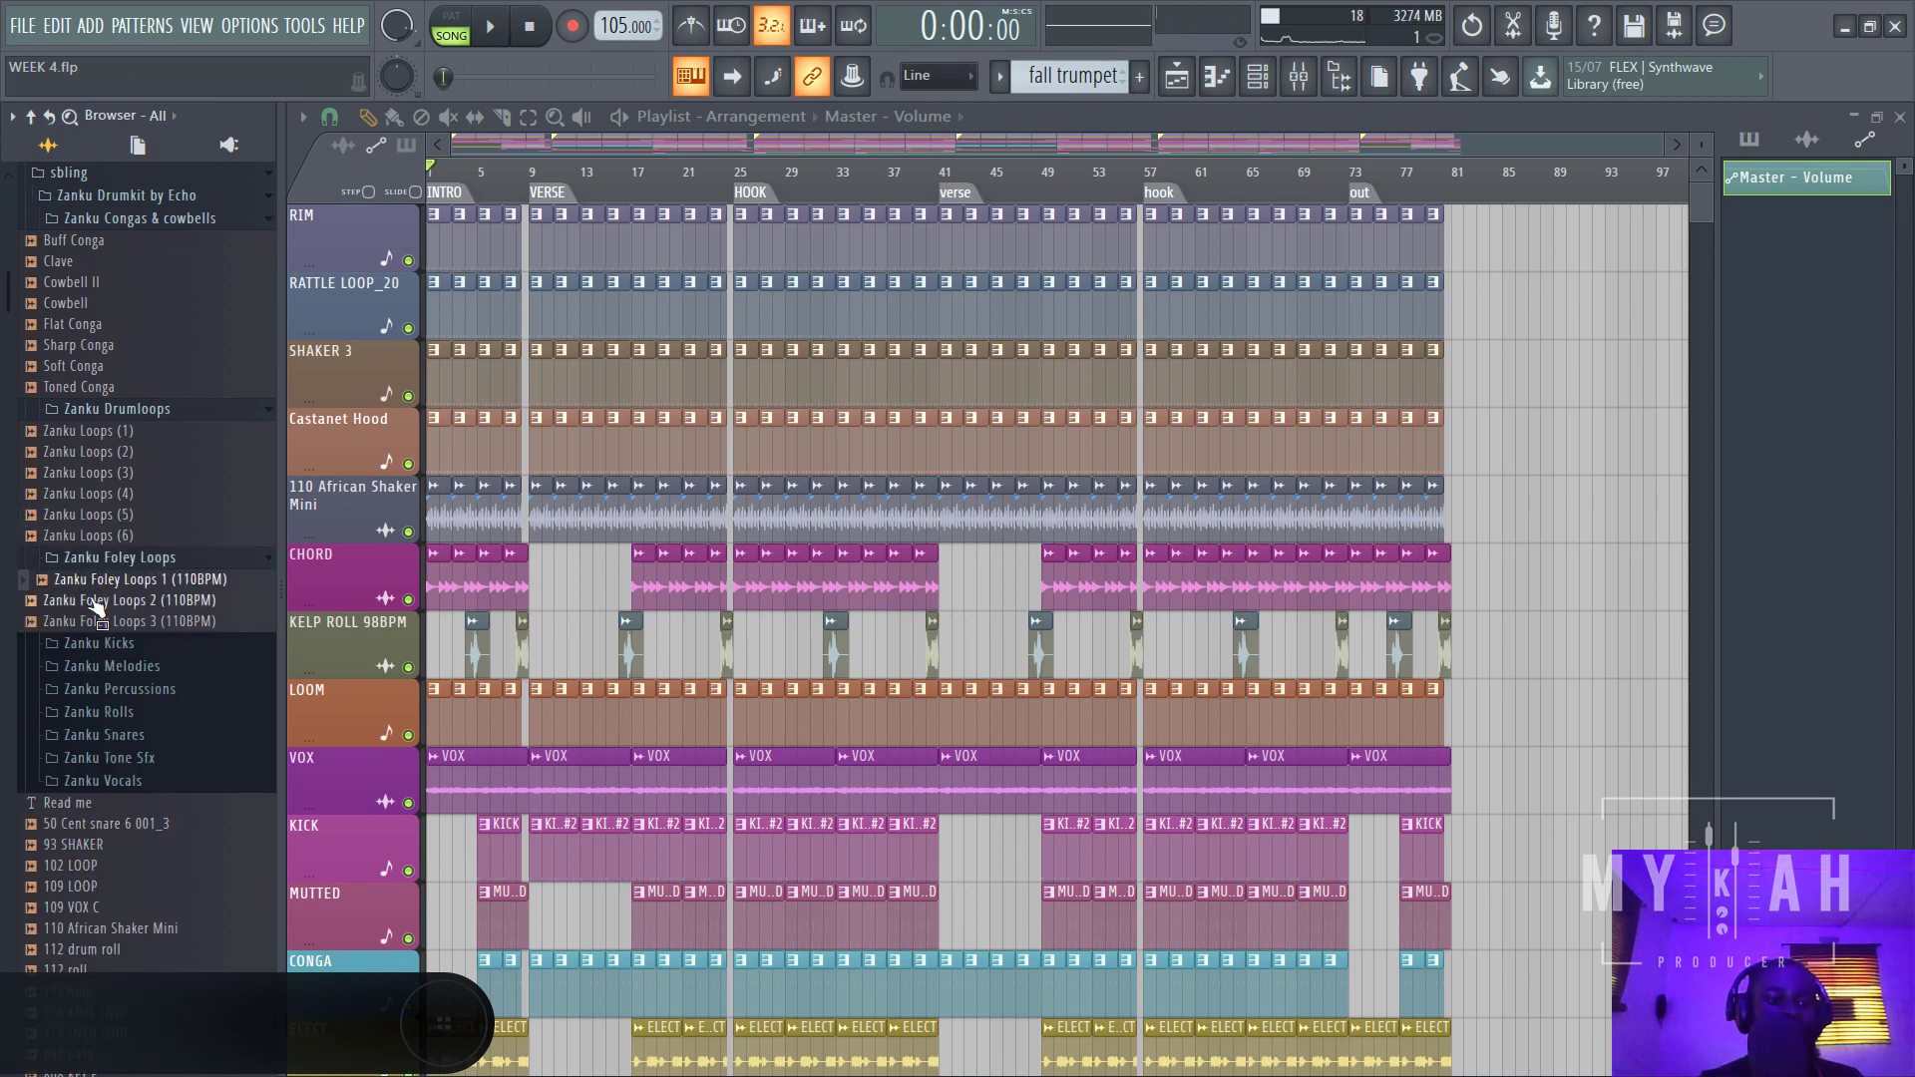
left_click(93, 602)
left_click(99, 622)
- Audition a selection of samples from Kick (2) to Kick (14) in the Zanku Kicks folder
left_click(108, 643)
scroll(114, 607, "down", 4)
left_click(98, 436)
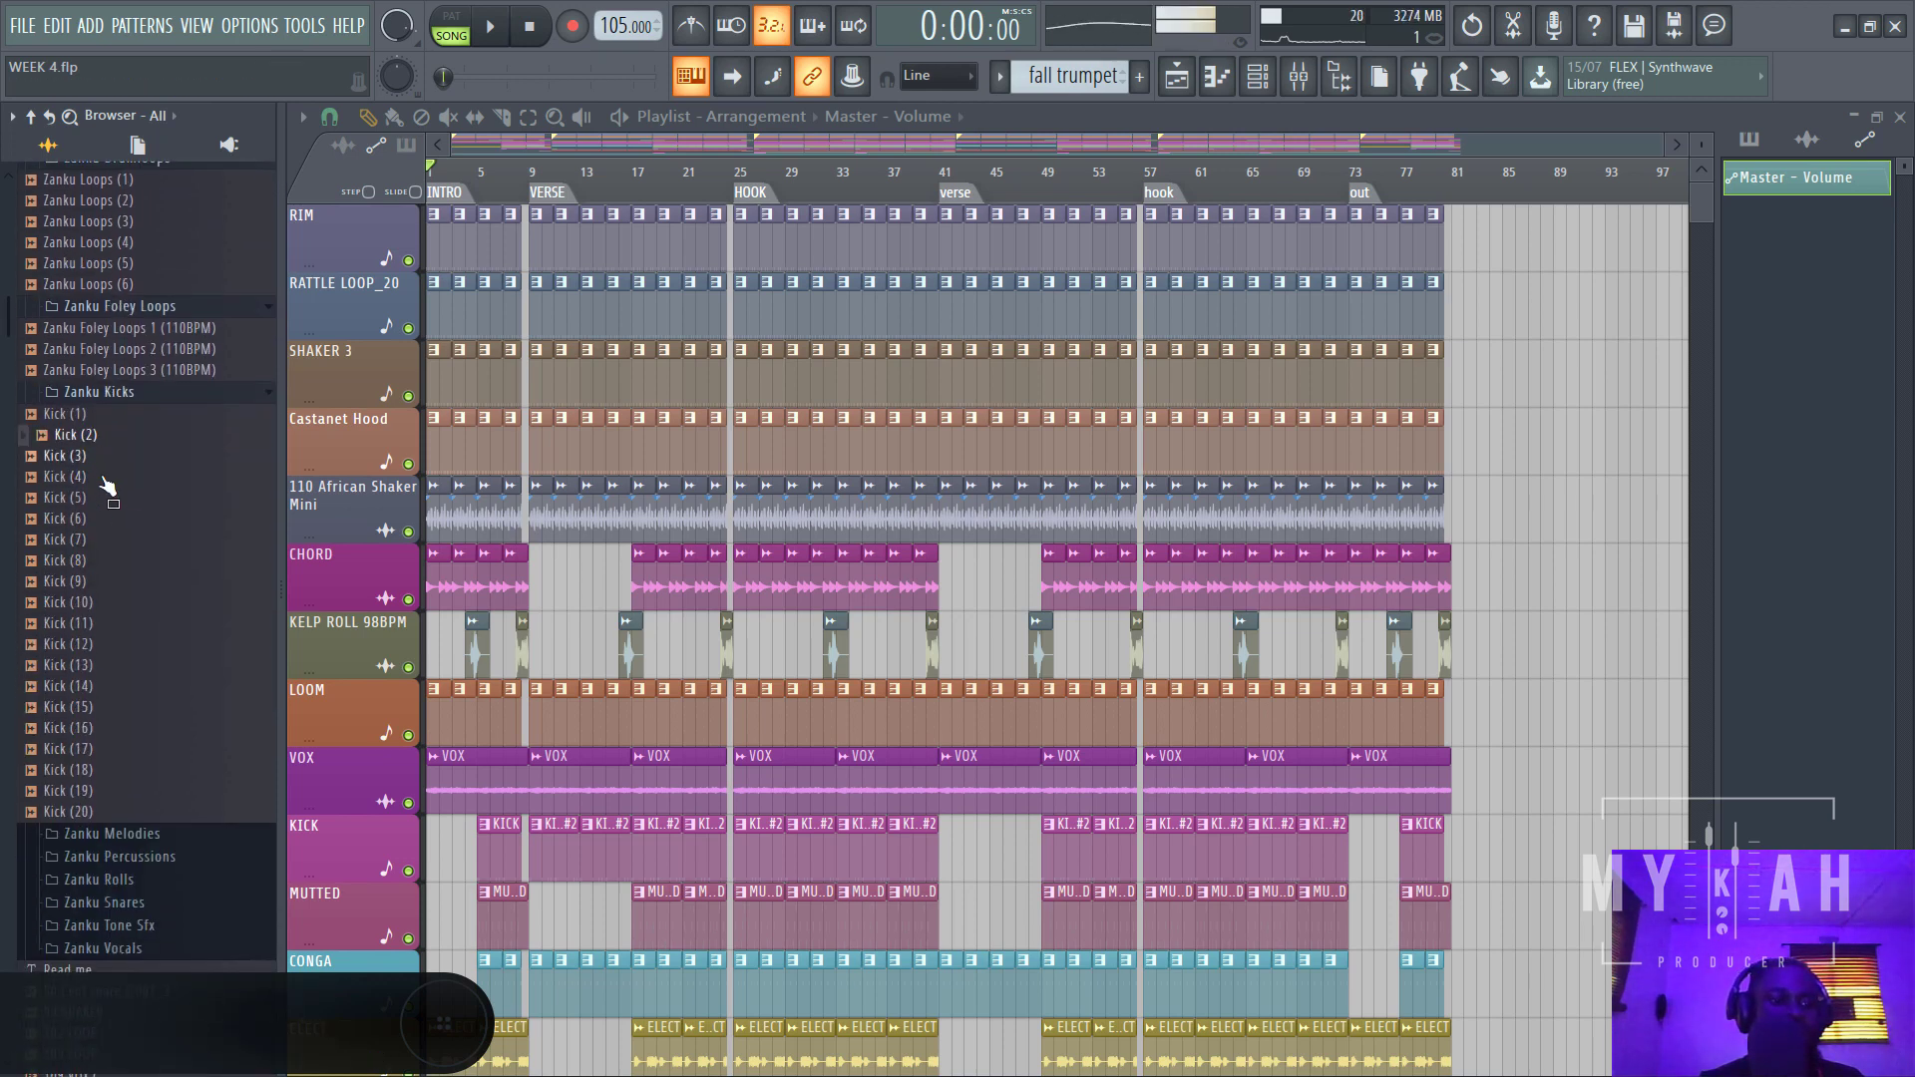
left_click(103, 478)
left_click(105, 541)
left_click(104, 605)
left_click(104, 687)
scroll(103, 687, "down", 6)
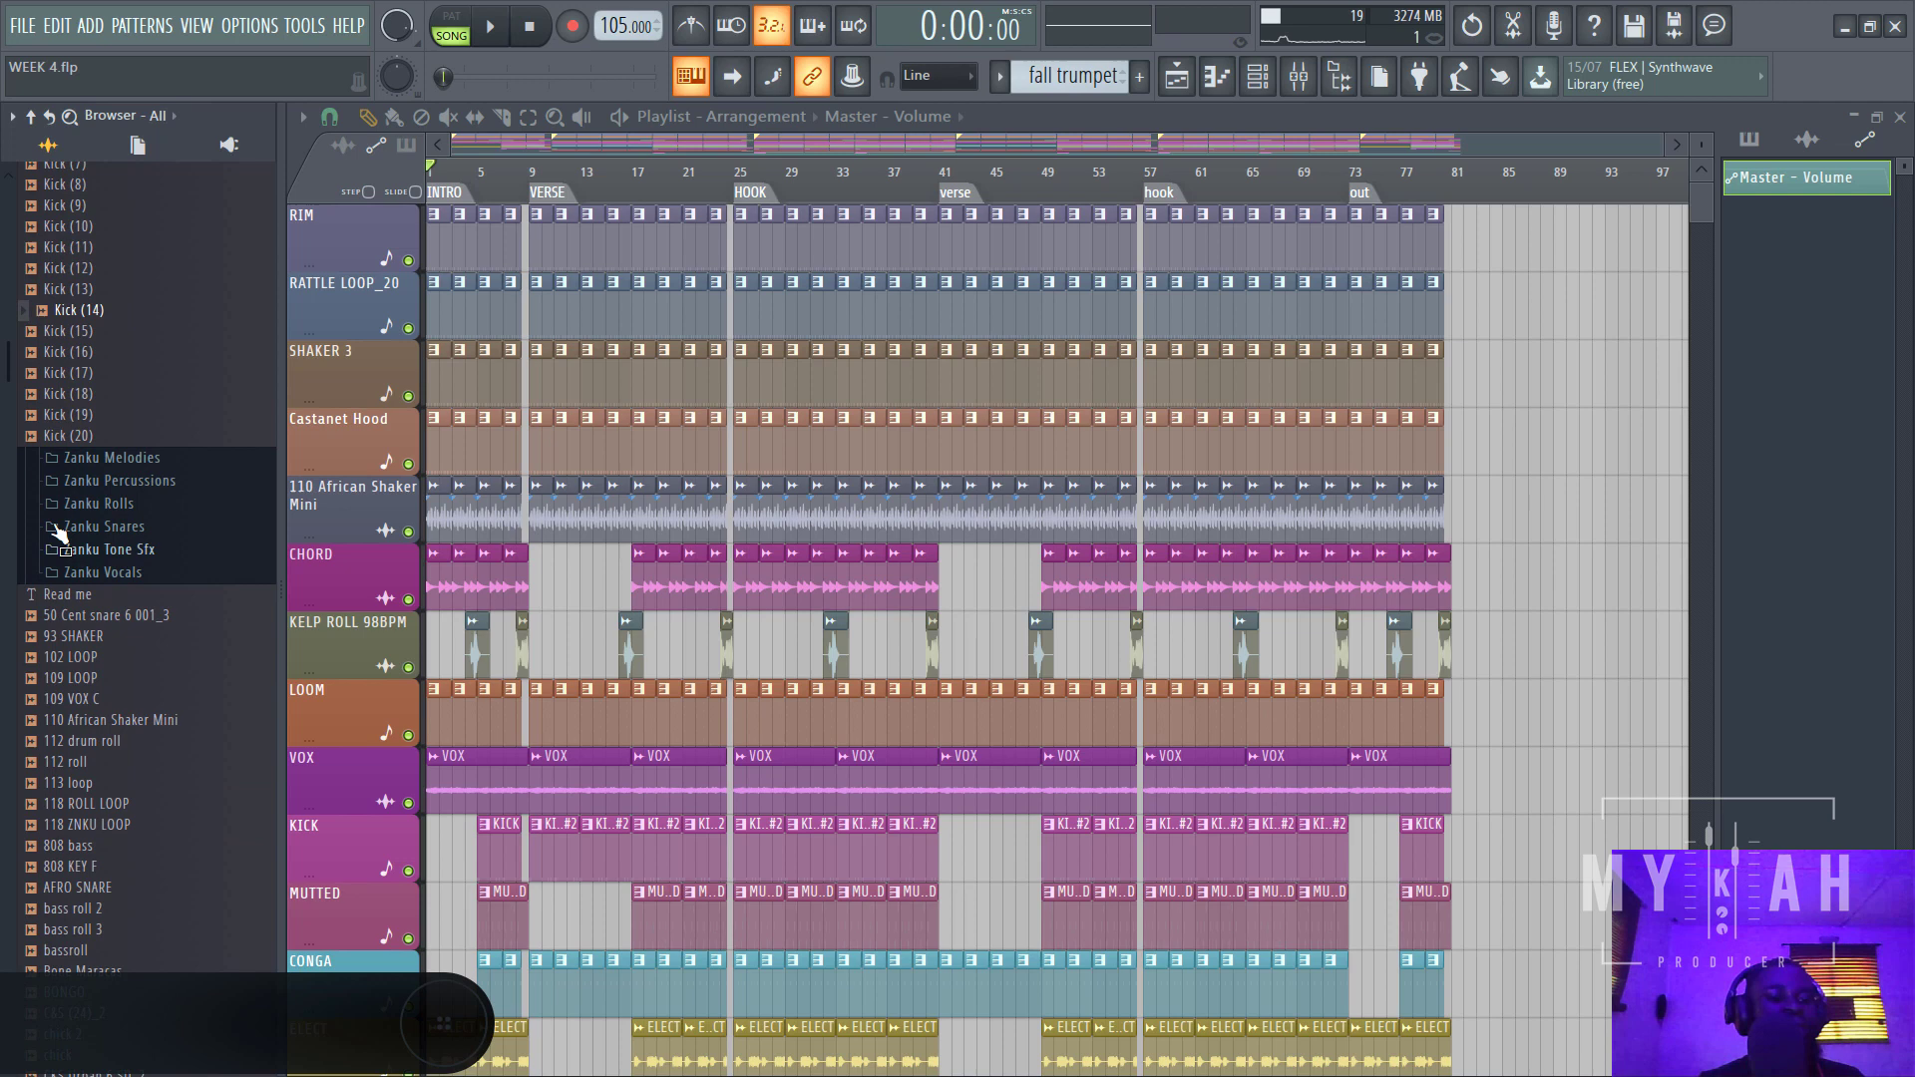
- Open the Zanku Arabian M1 and Zank Simpe folders under Zanku Melodies and audition Zanku Cone pluck
left_click(84, 459)
left_click(100, 504)
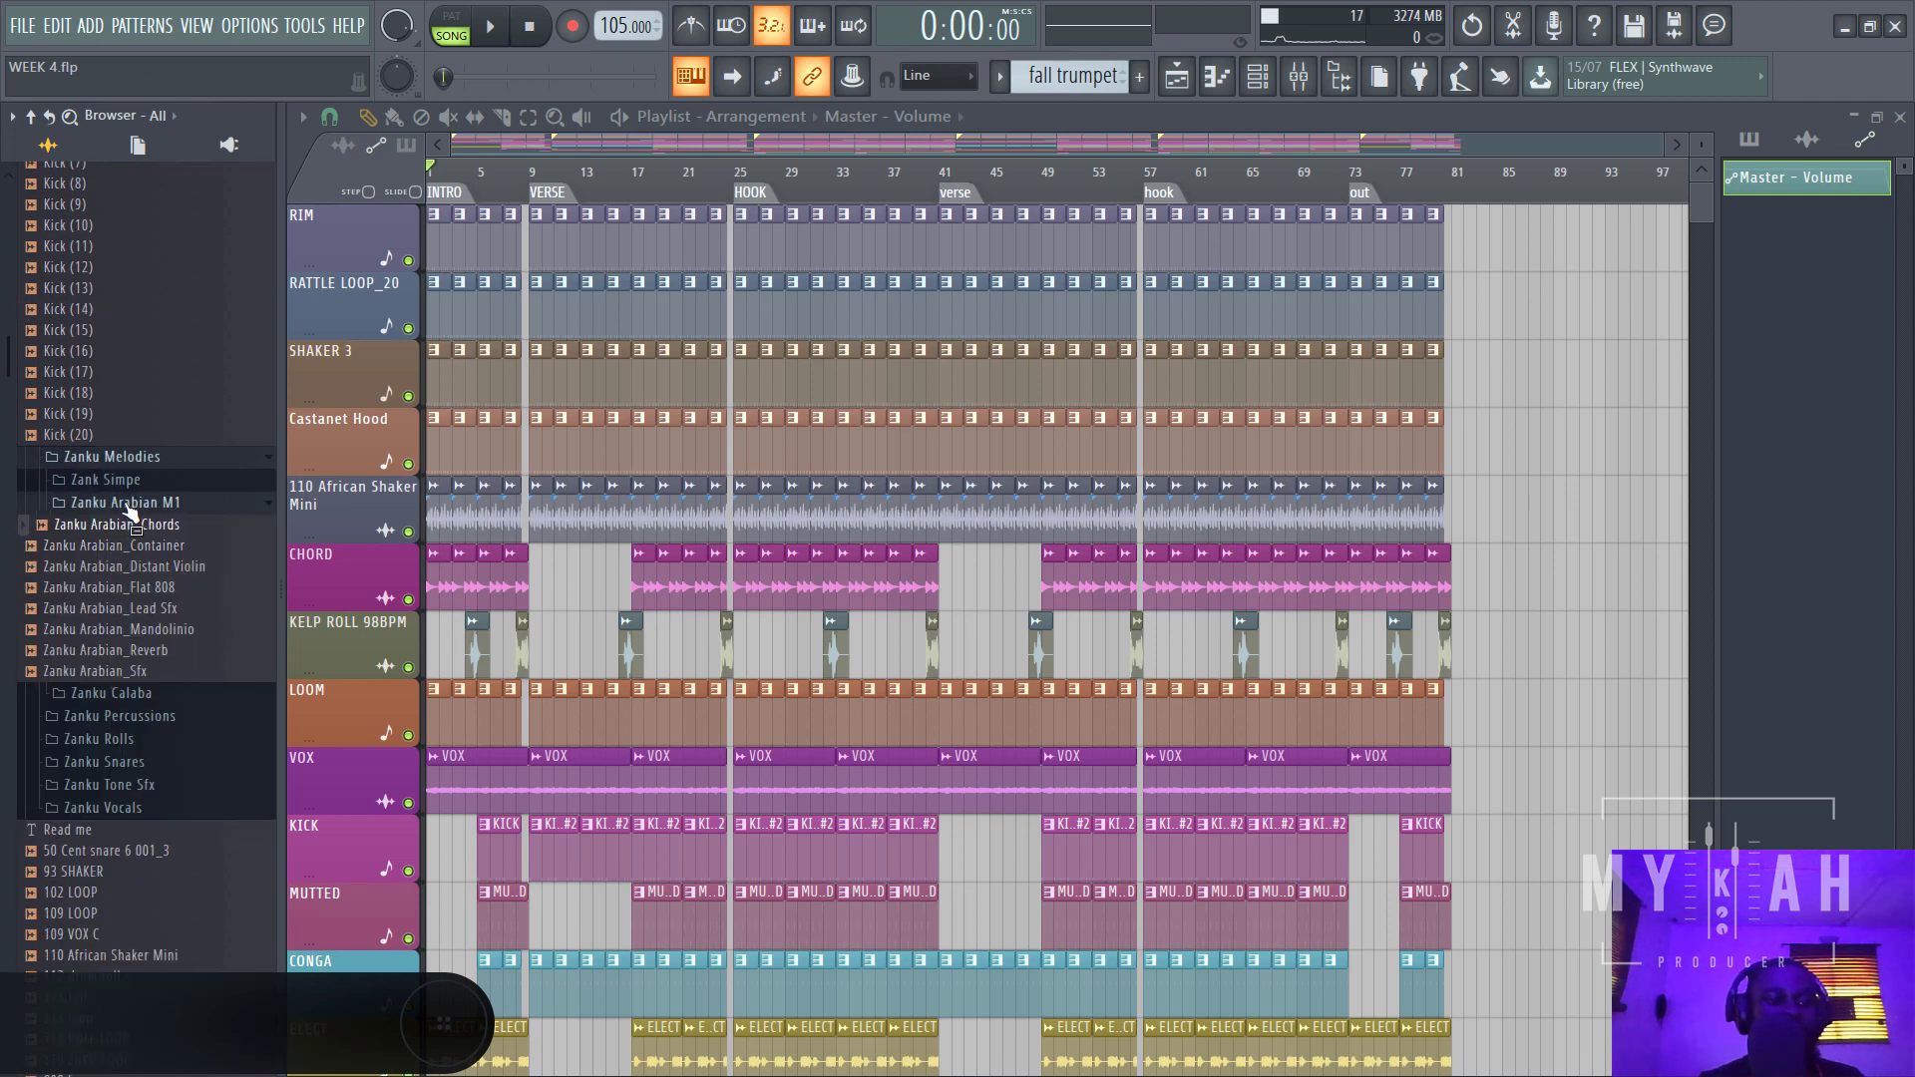
left_click(105, 480)
left_click(109, 521)
scroll(145, 658, "down", 3)
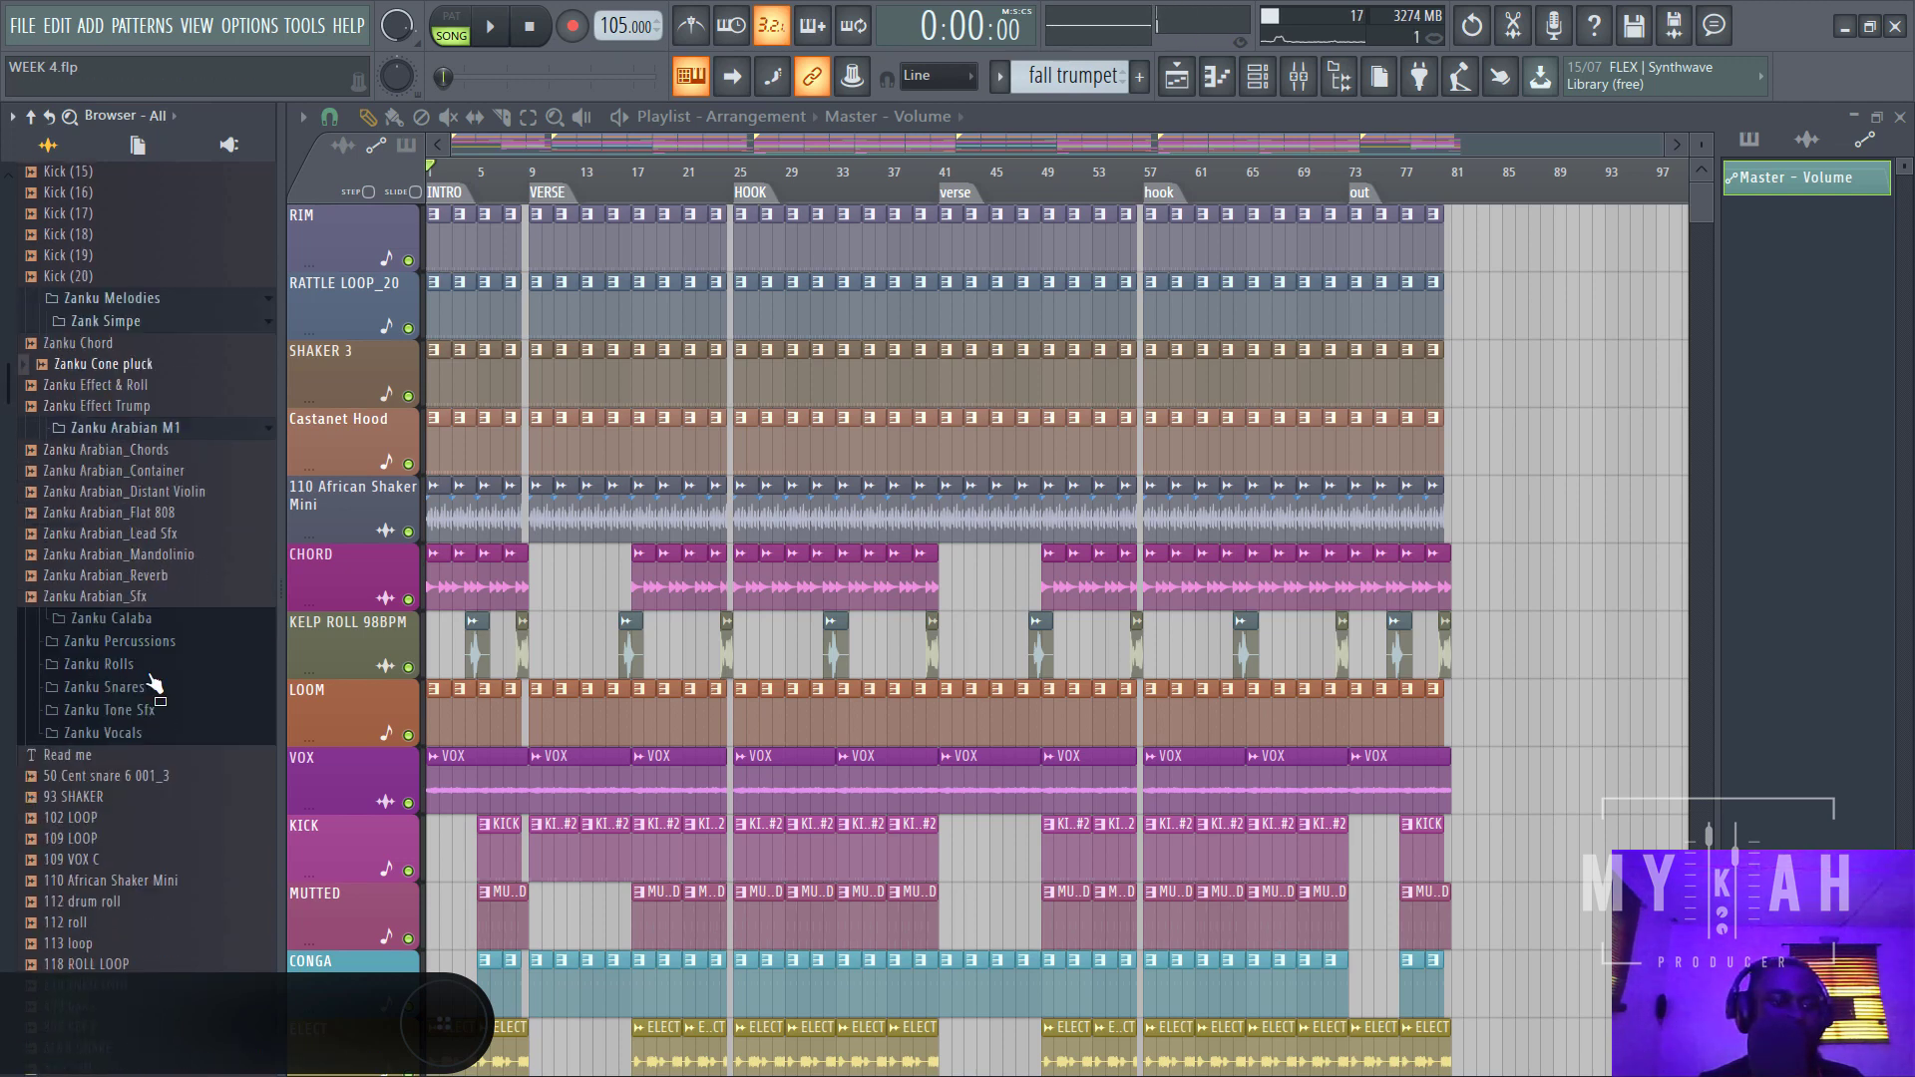
- Audition samples such as Percs B (2) and Percs B (7) in the Percussions B folder of Zanku Percussions
scroll(154, 685, "down", 3)
left_click(134, 548)
left_click(138, 594)
left_click(137, 637)
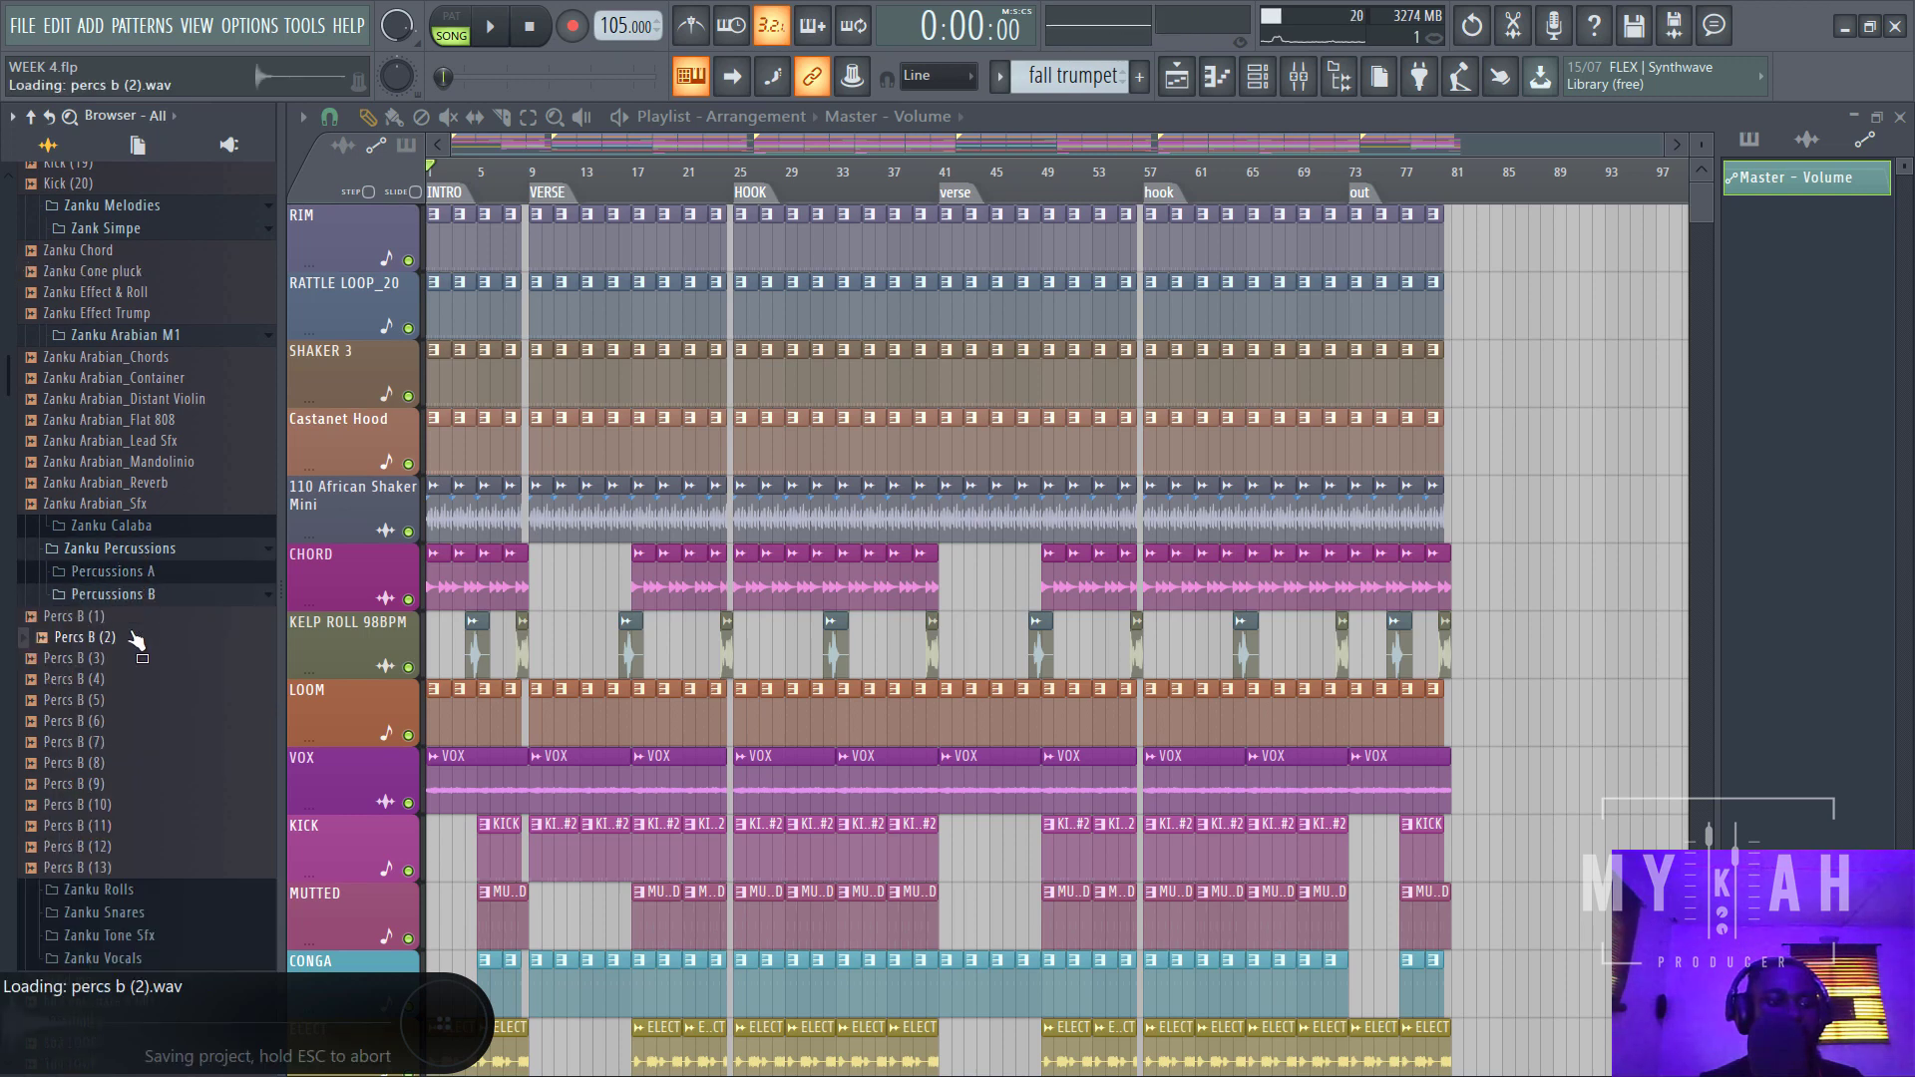
left_click(136, 700)
left_click(121, 745)
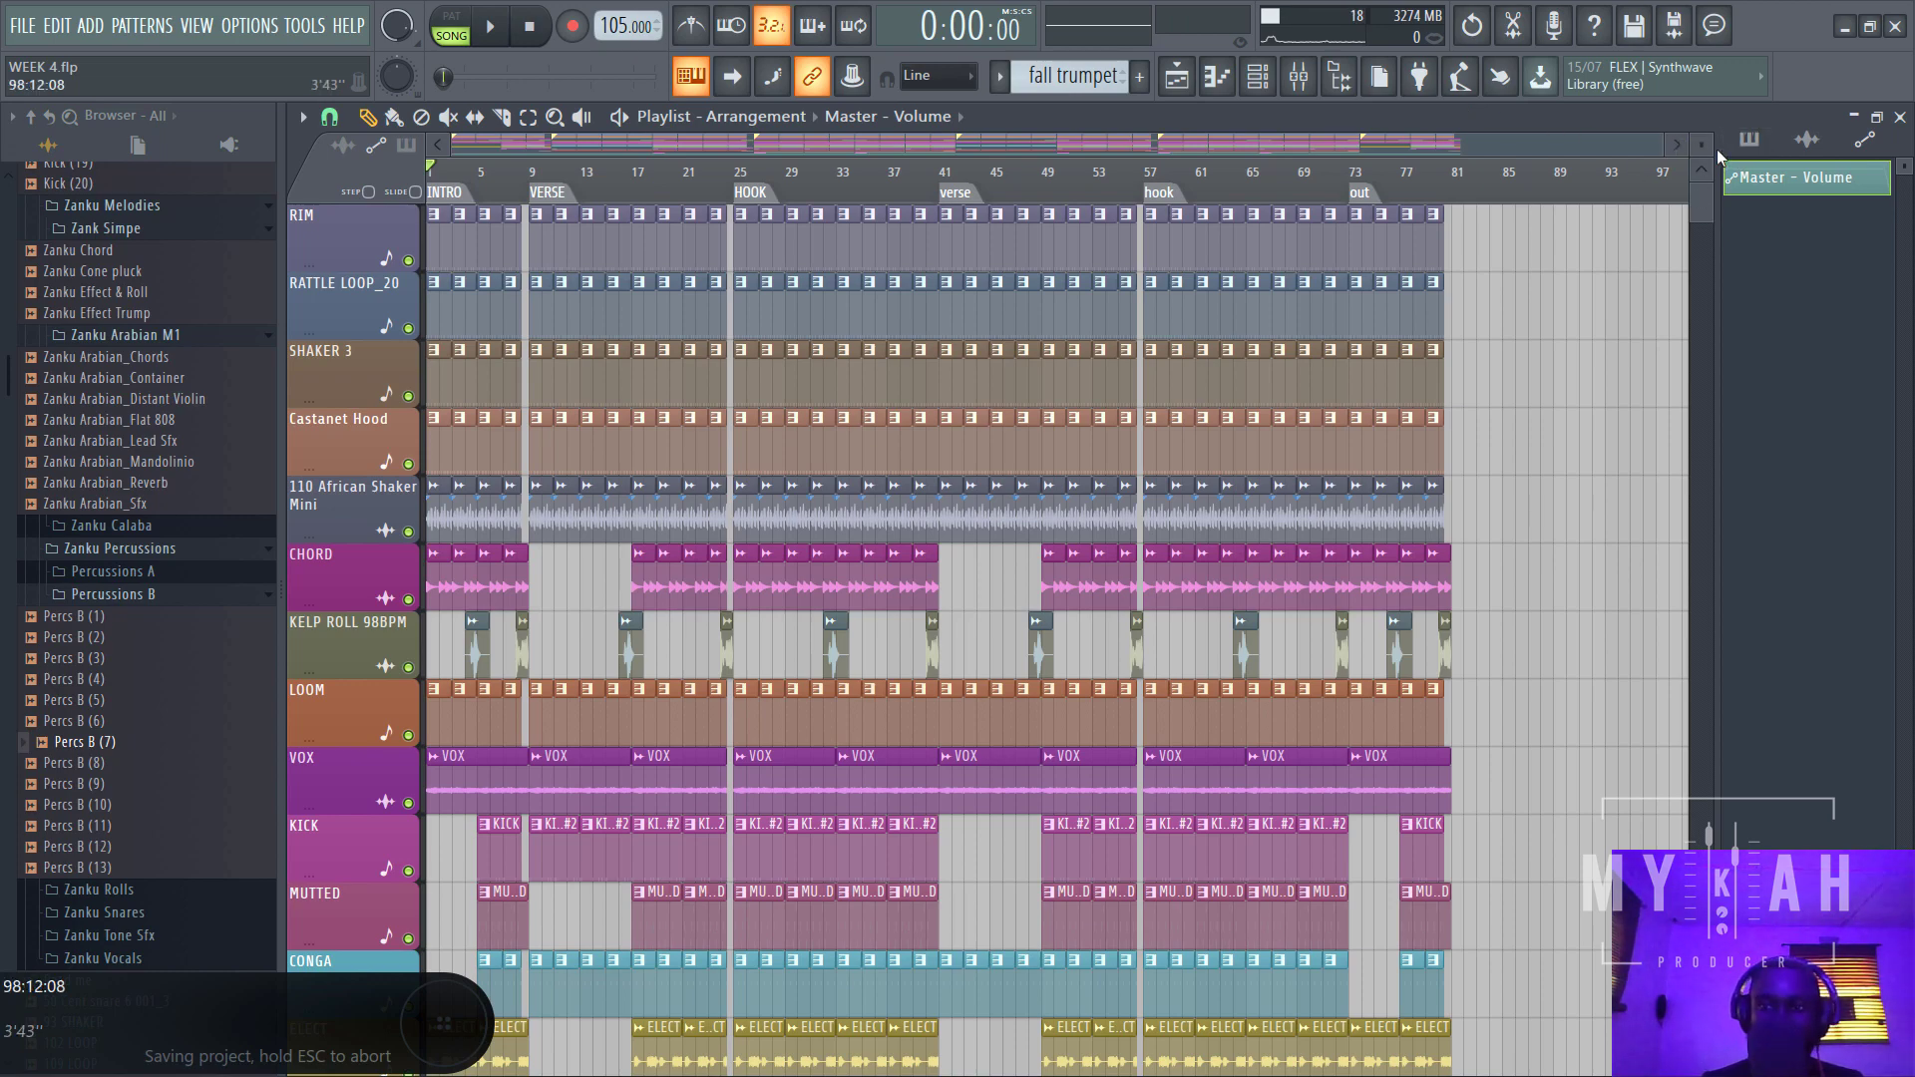
- Play the arrangement from the start with all of its tracks in view, and stop playback after a listen
left_click_drag(1702, 145, 1702, 180)
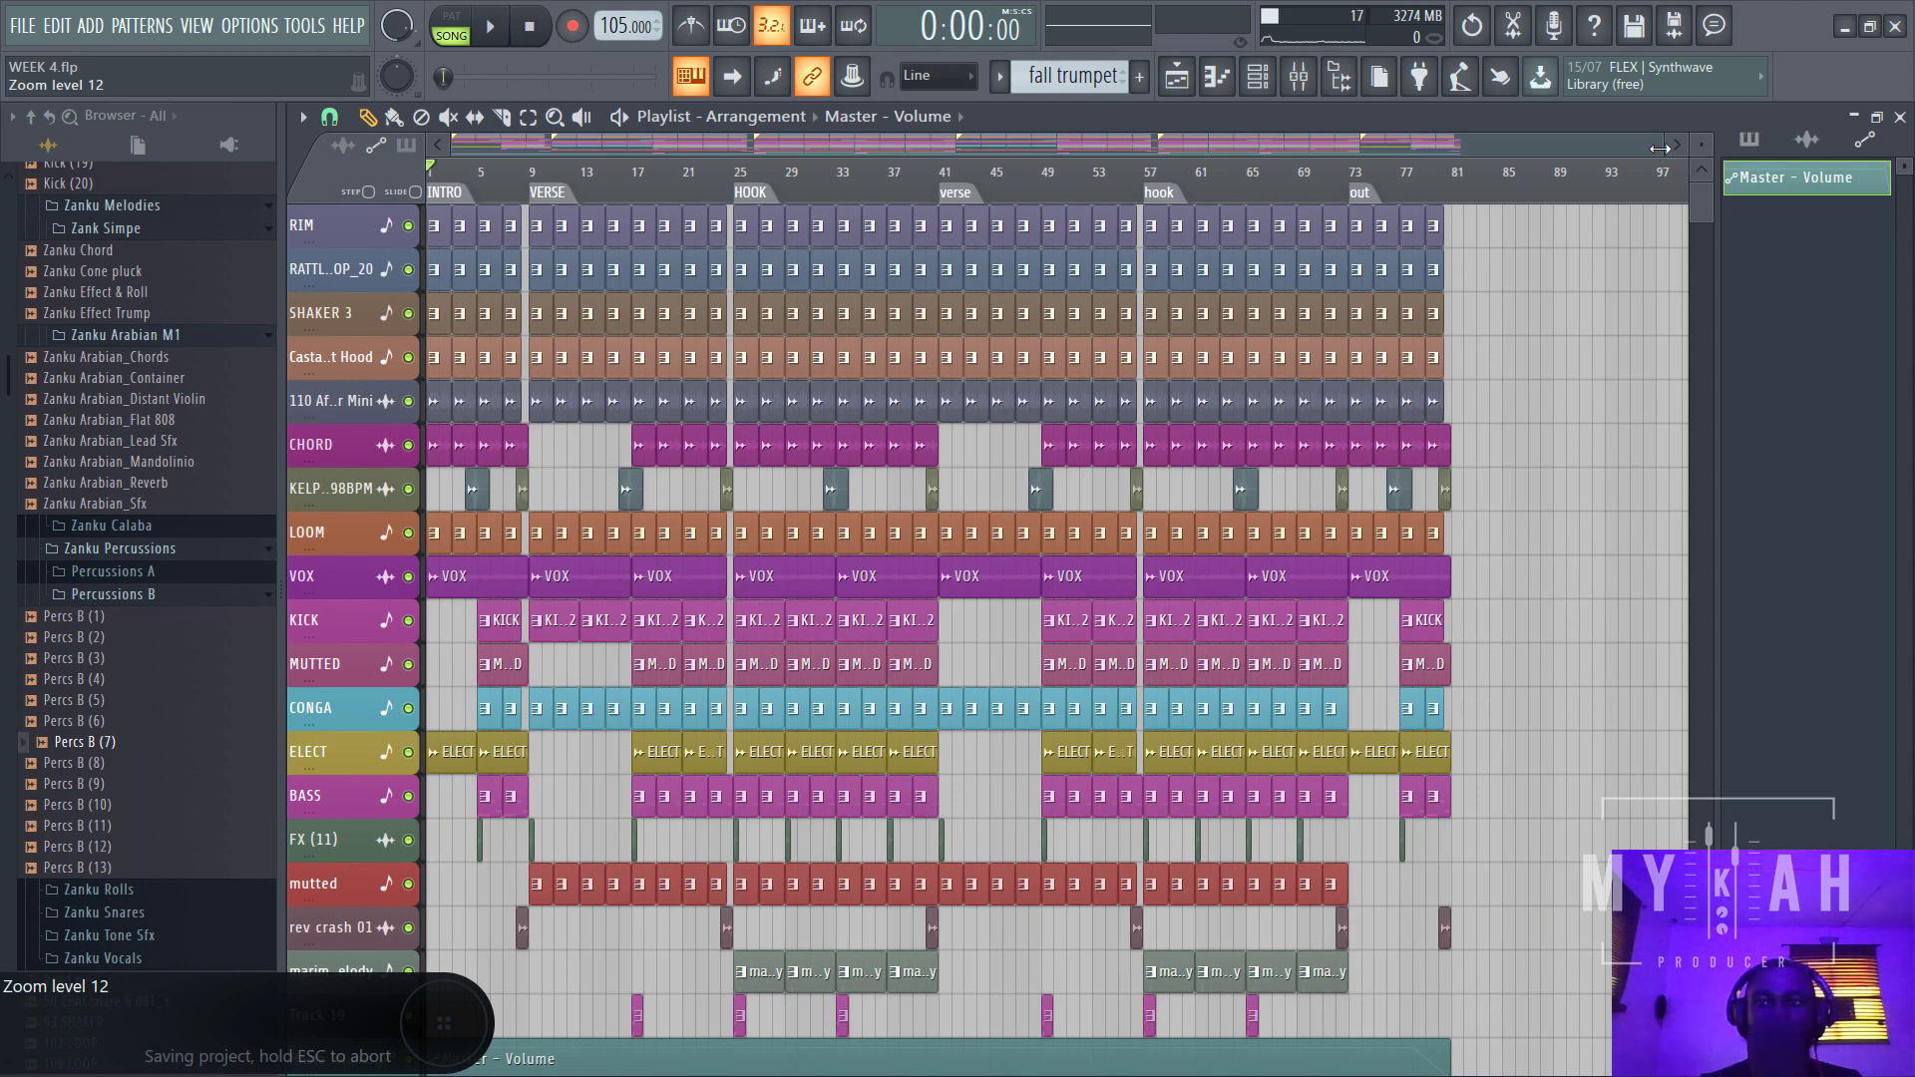
left_click_drag(1655, 141, 1697, 139)
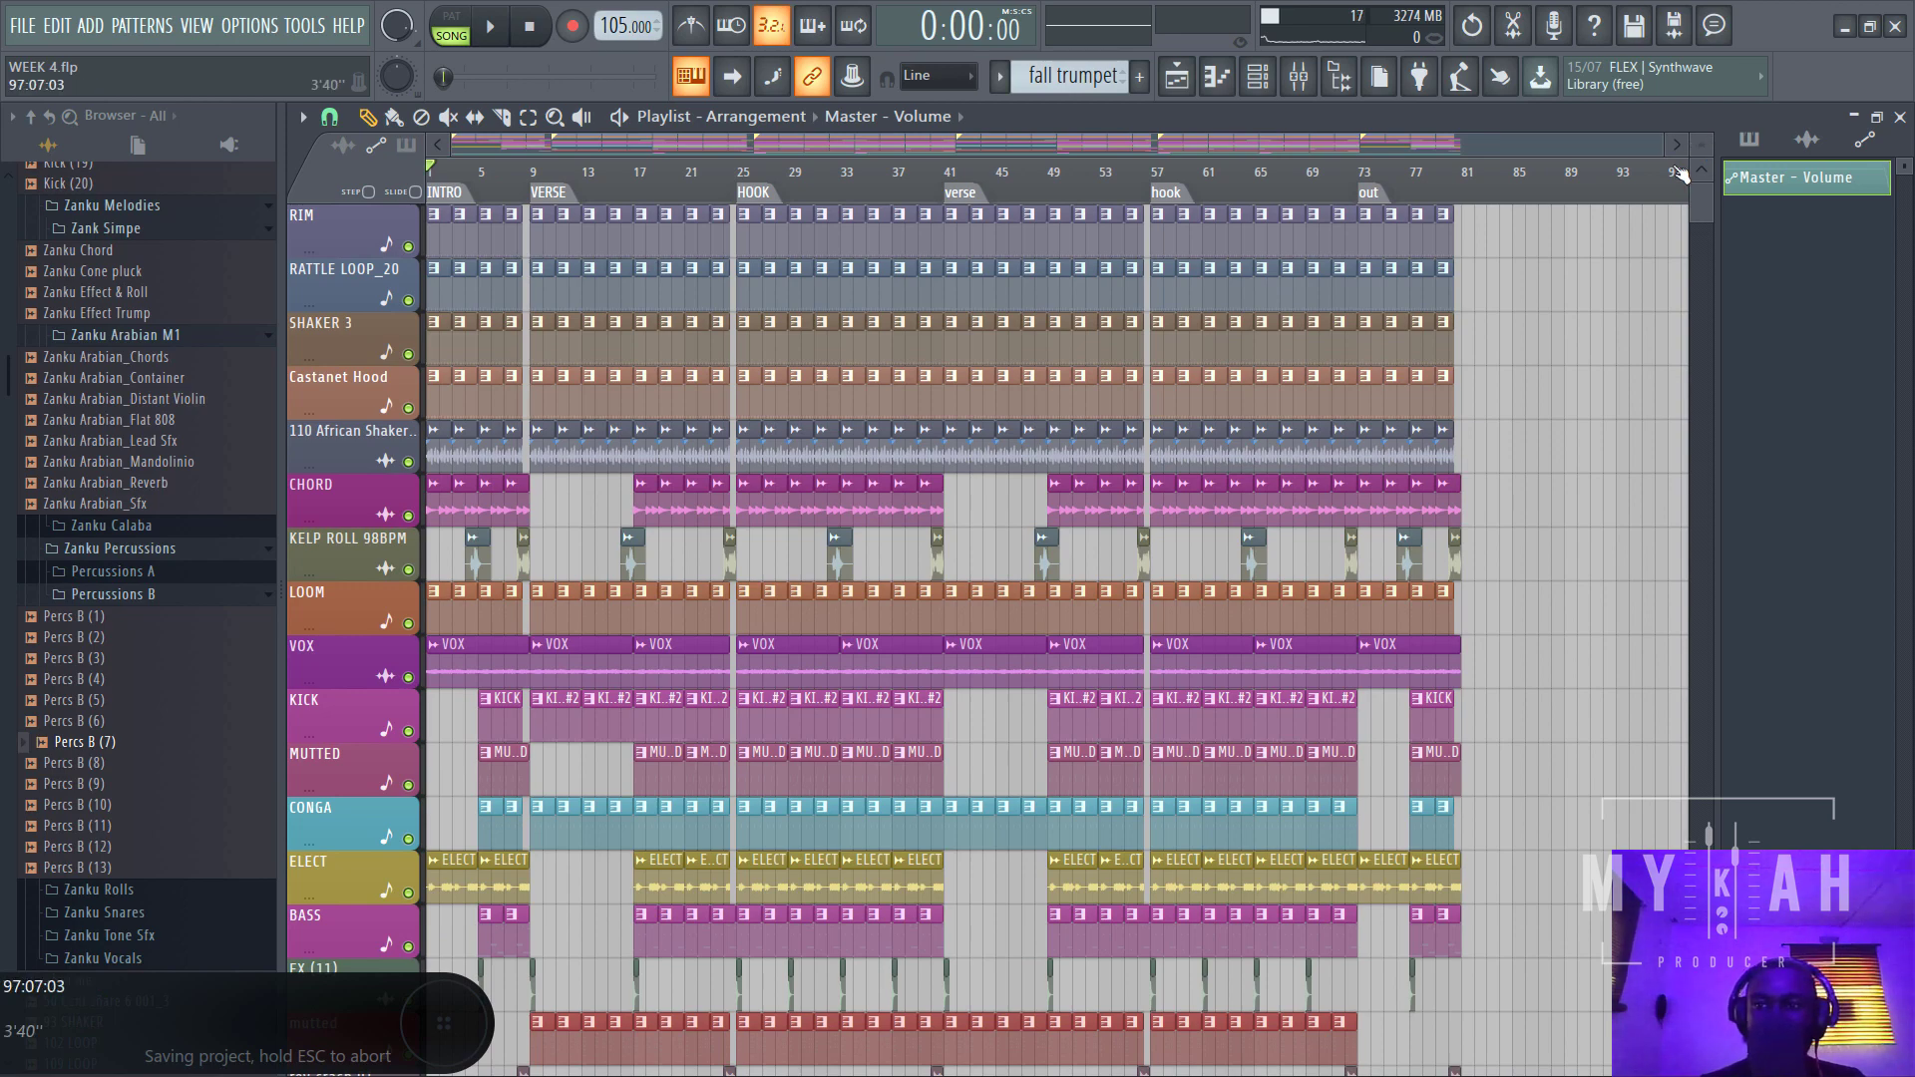
left_click_drag(1663, 138, 1707, 185)
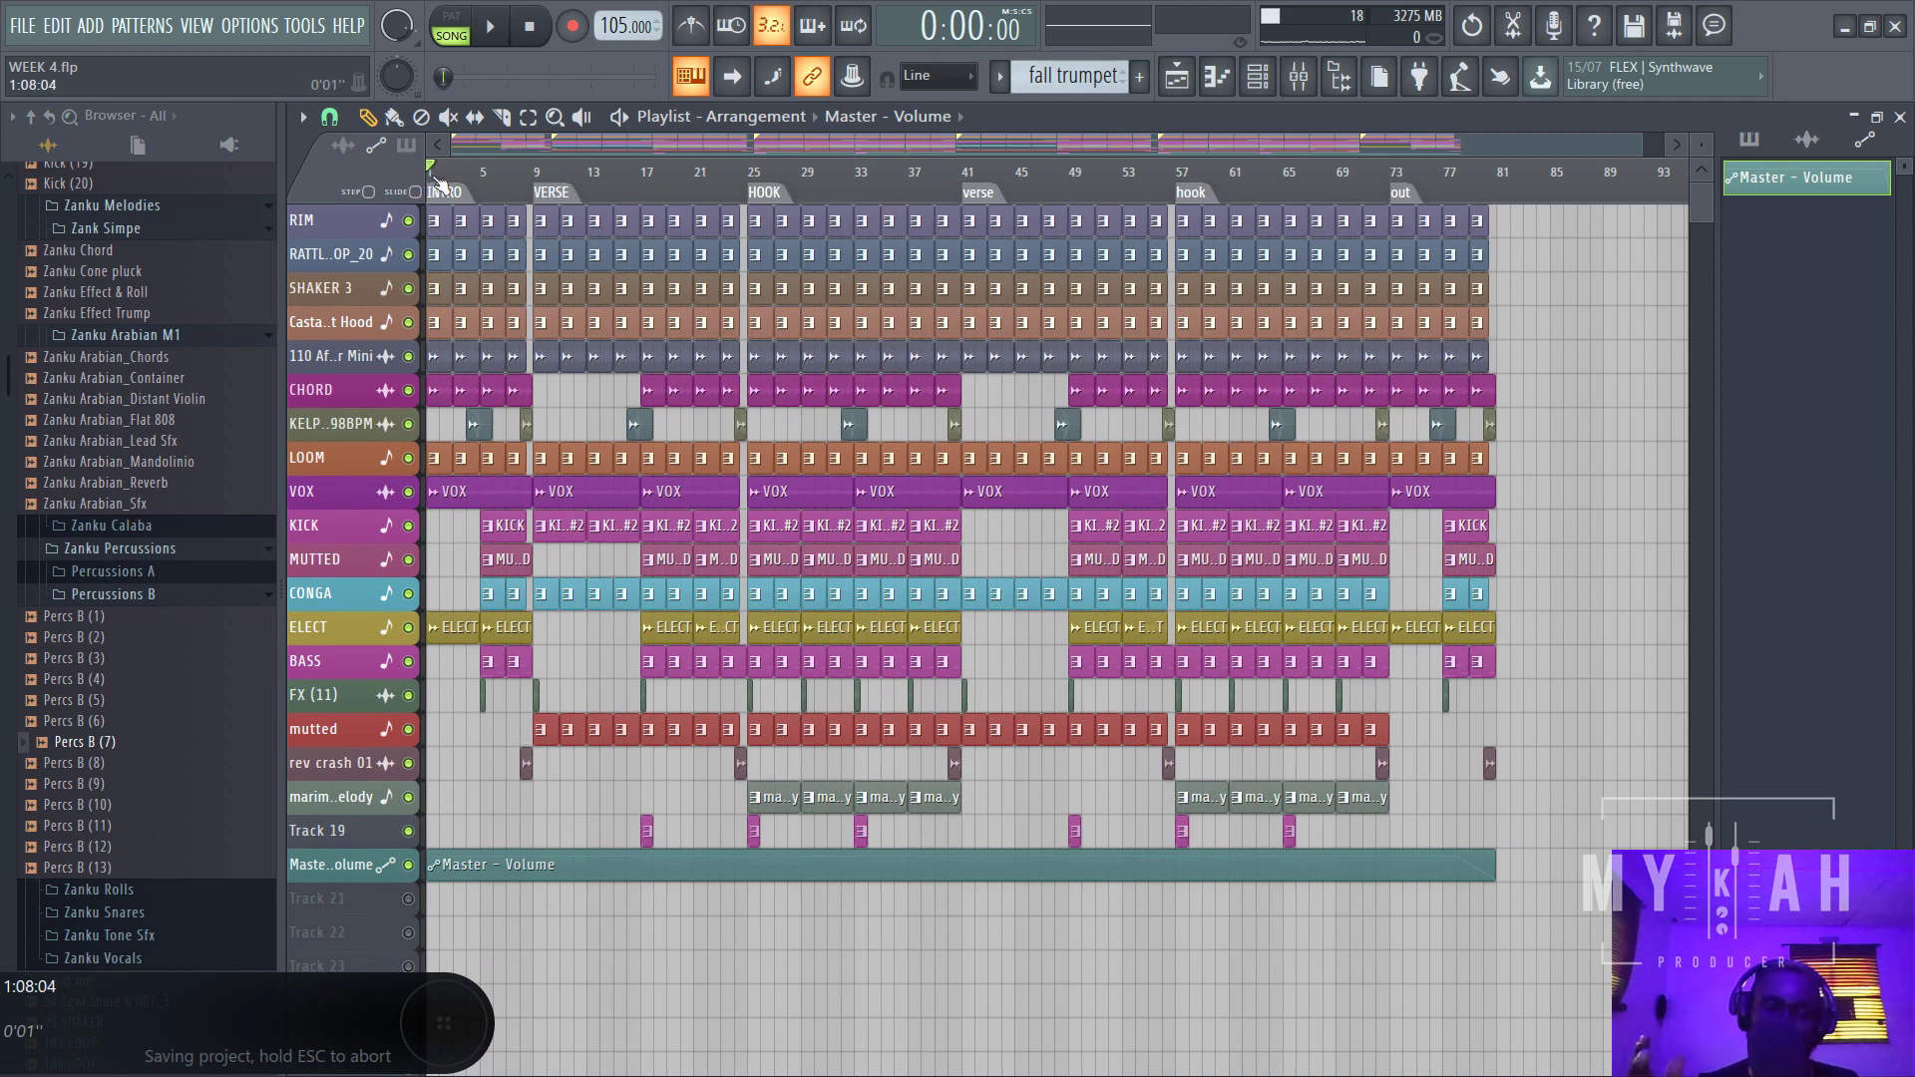
left_click(491, 30)
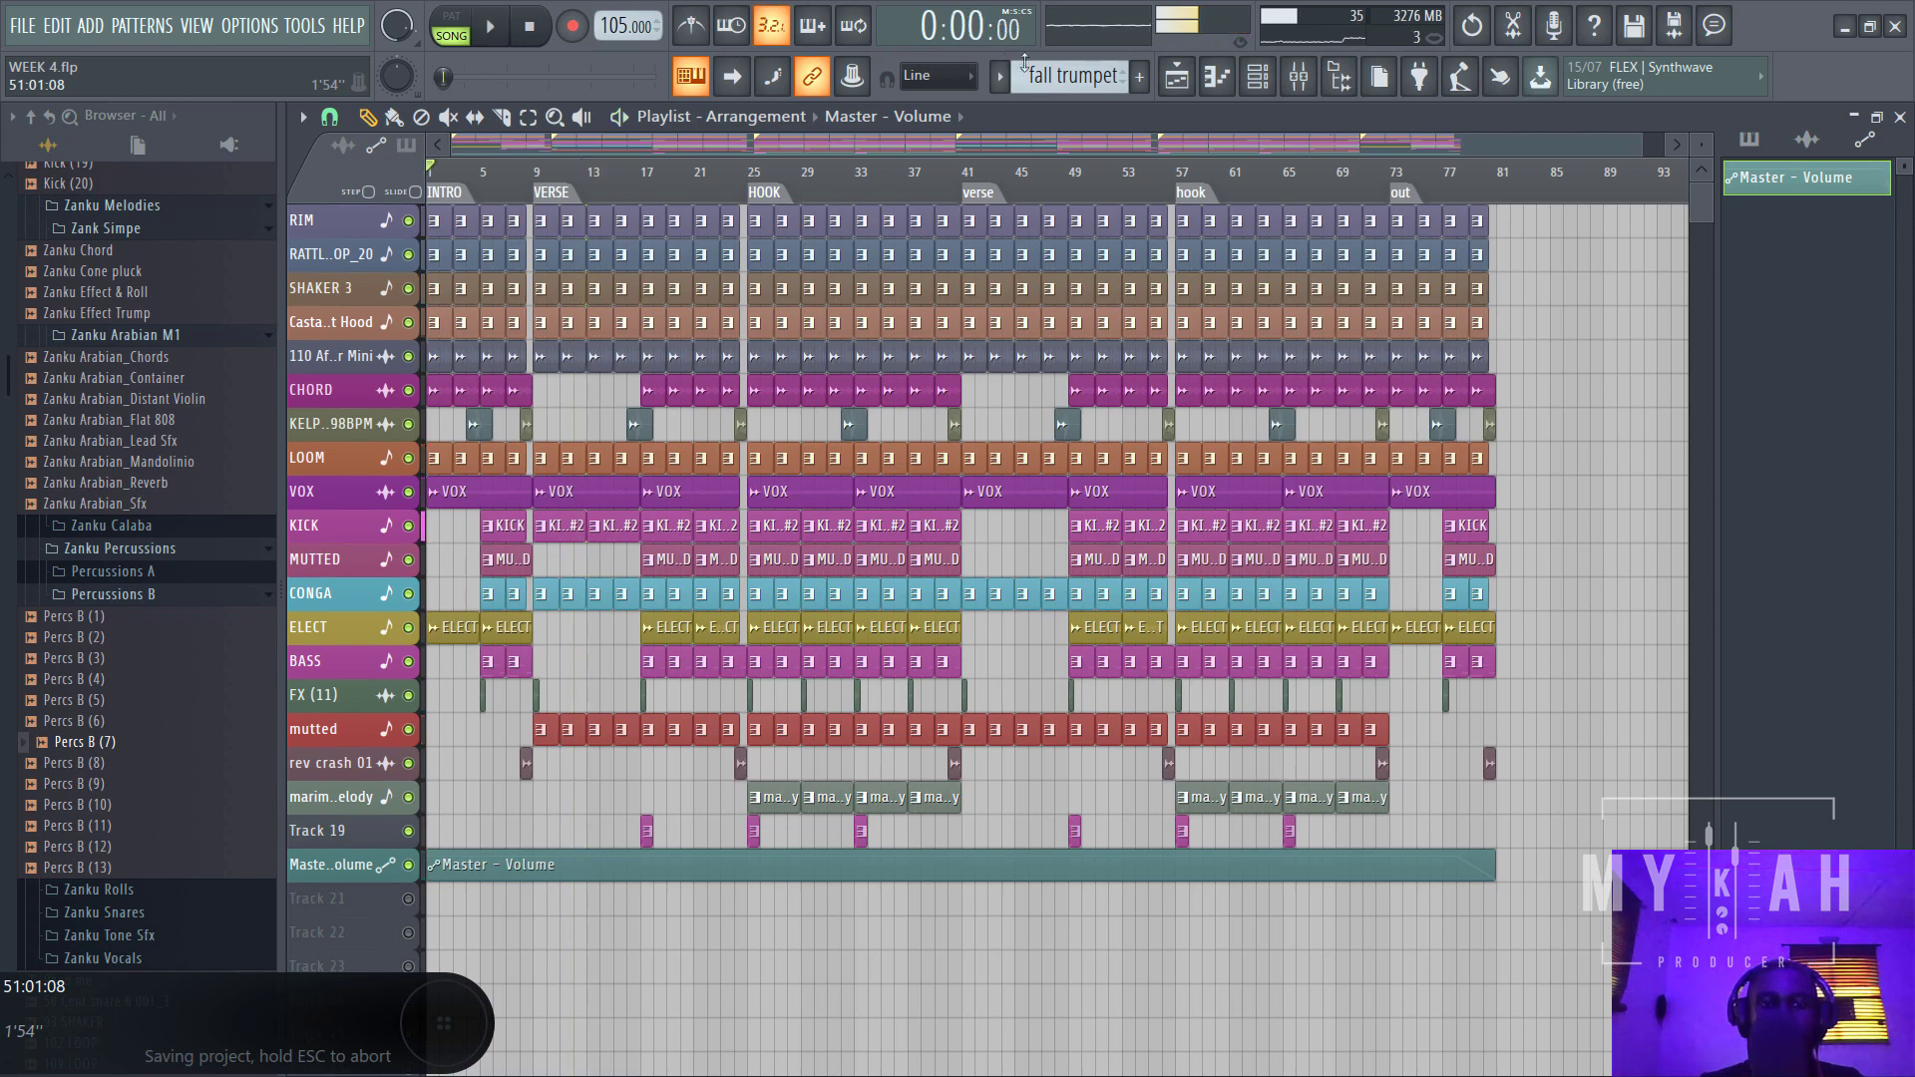
key("space")
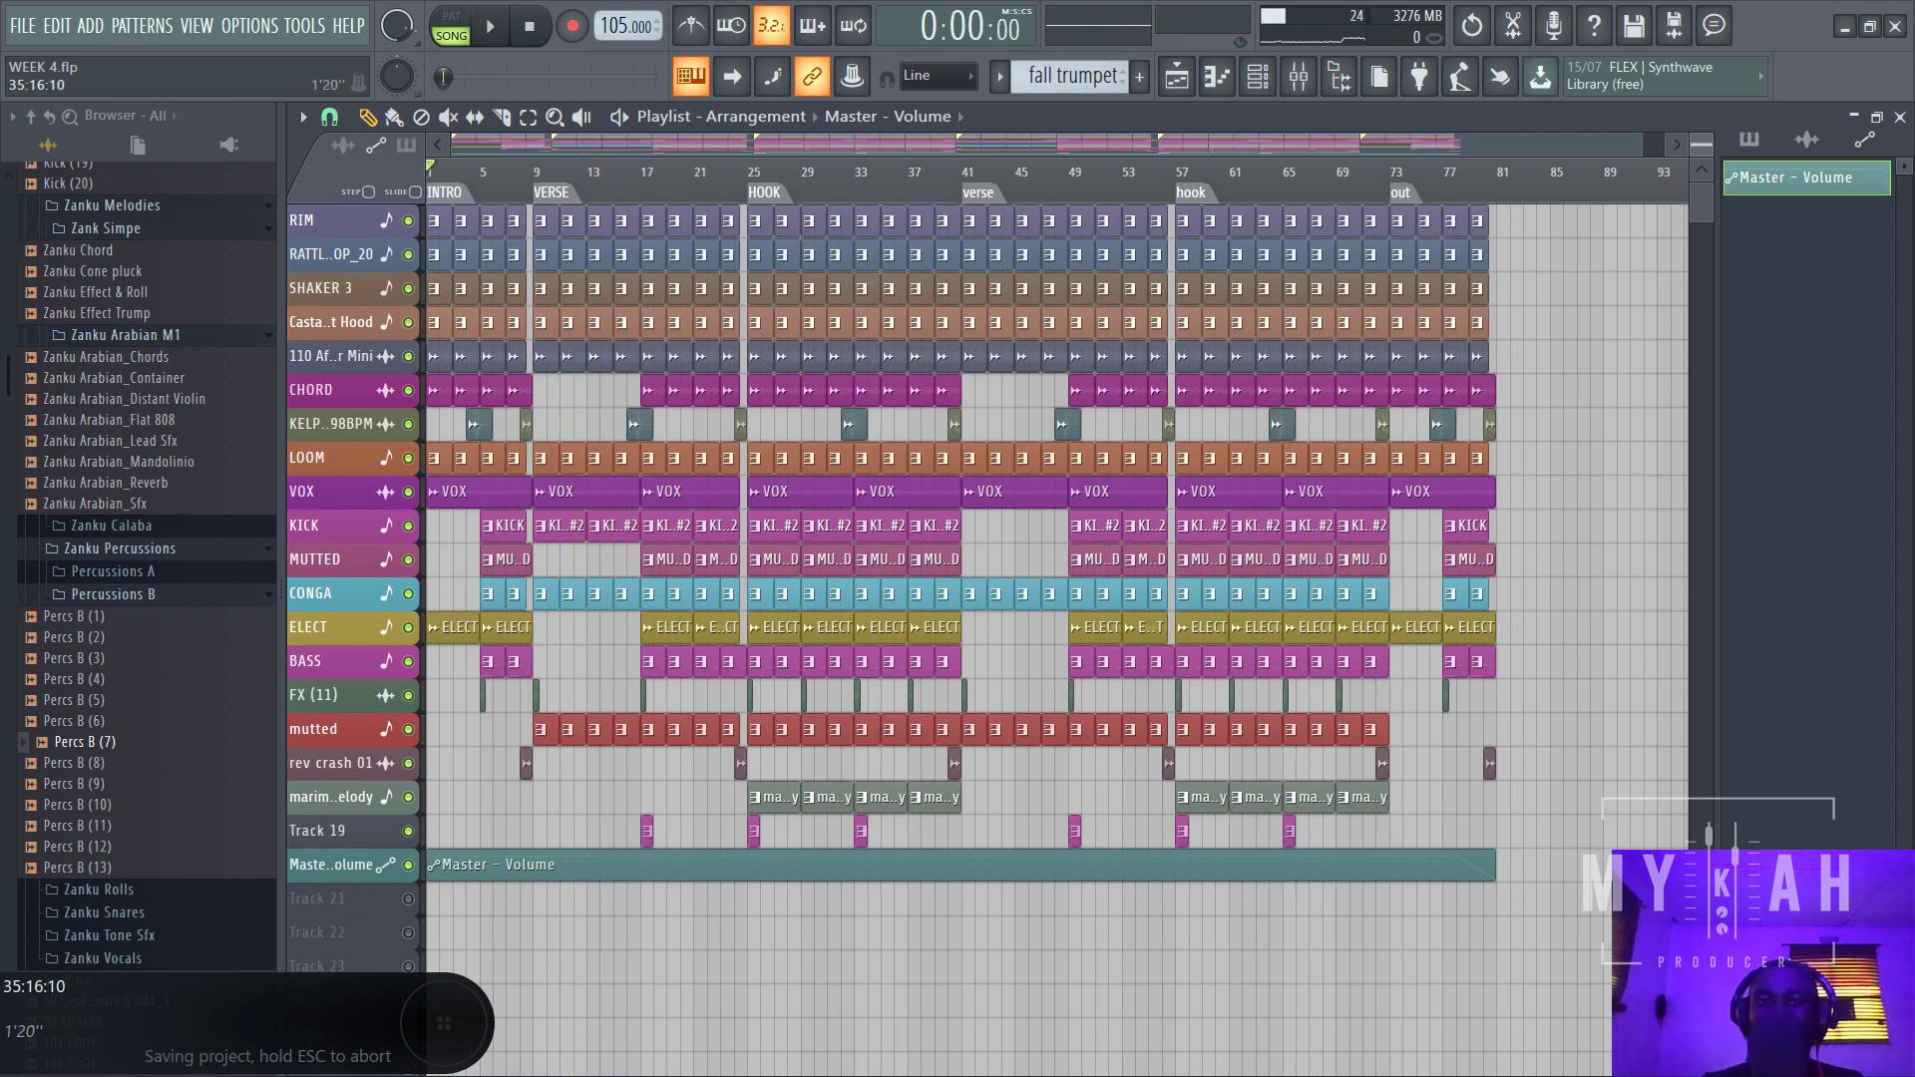
- Move the song position to the start of the HOOK section at bar 25
scroll(887, 178, "up", 3)
scroll(790, 175, "up", 4)
left_click(664, 179)
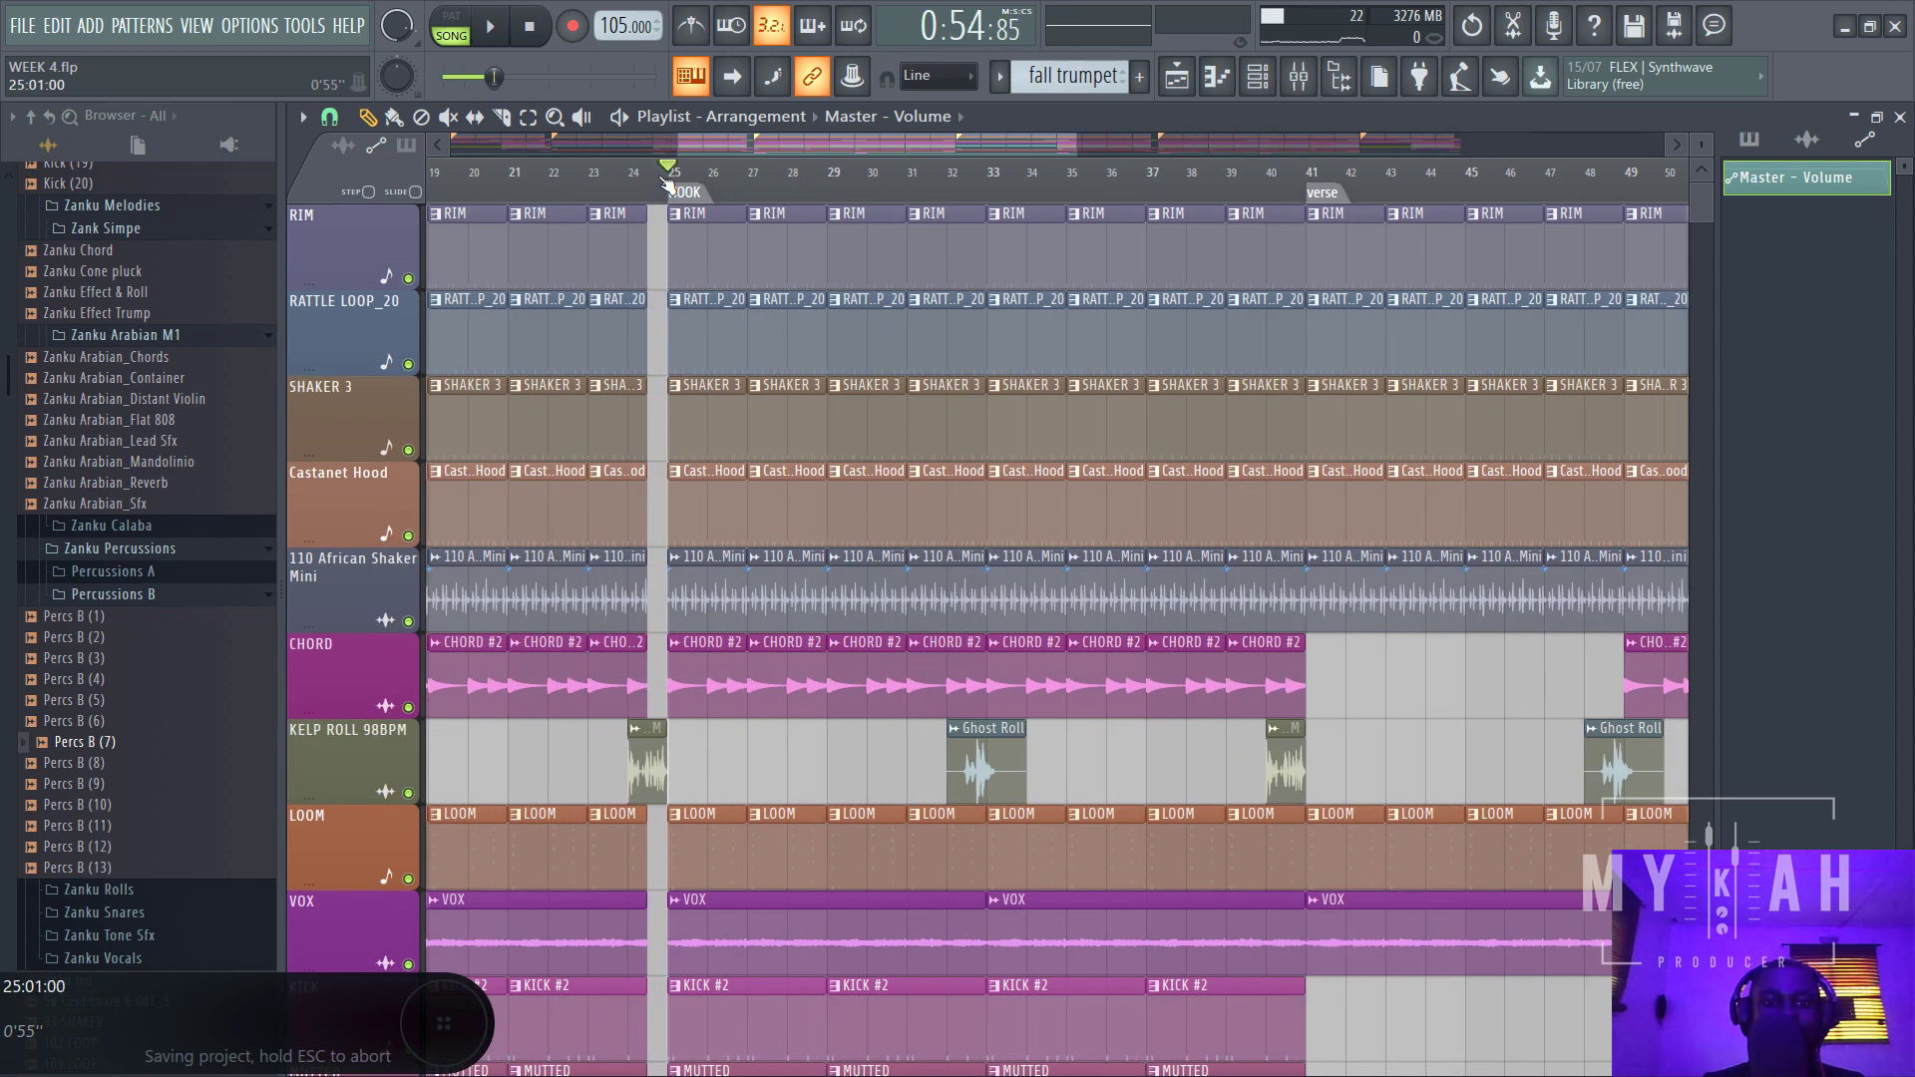
scroll(1107, 181, "down", 5)
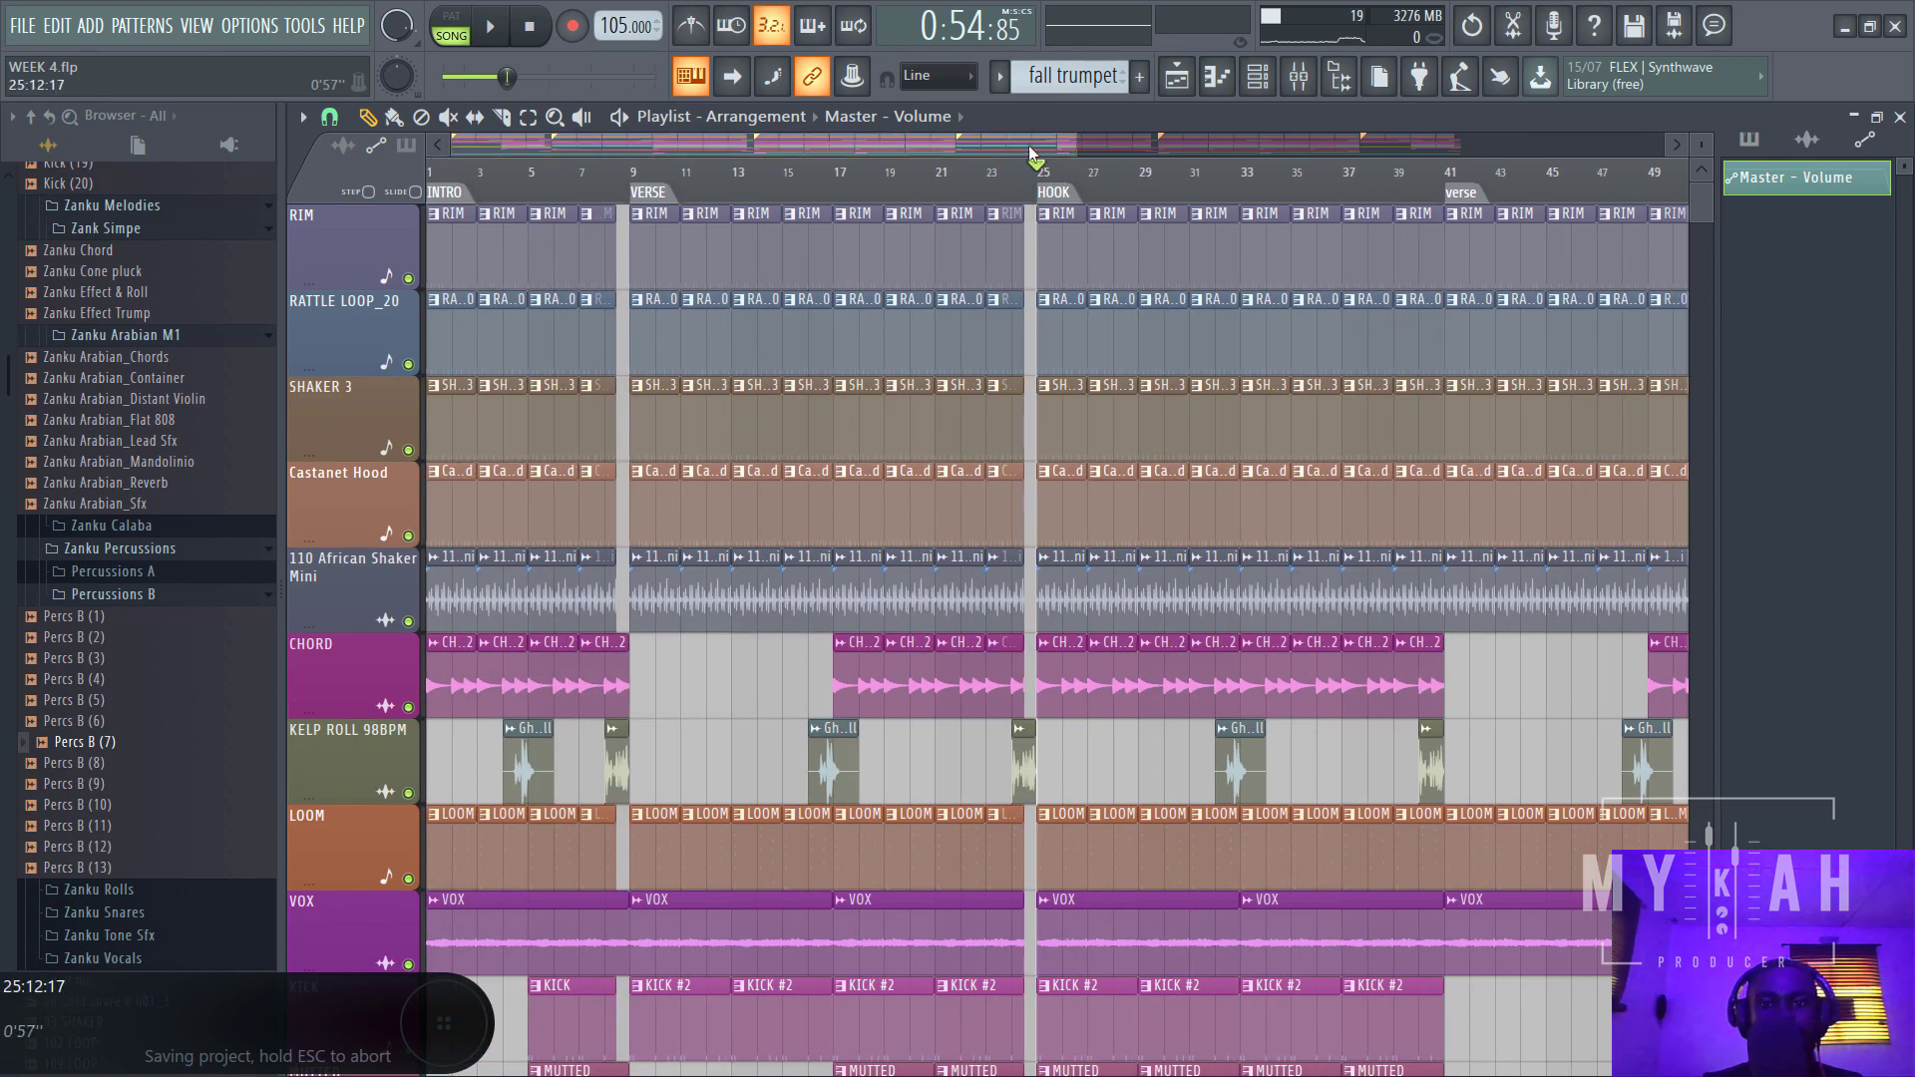
scroll(1108, 182, "up", 5)
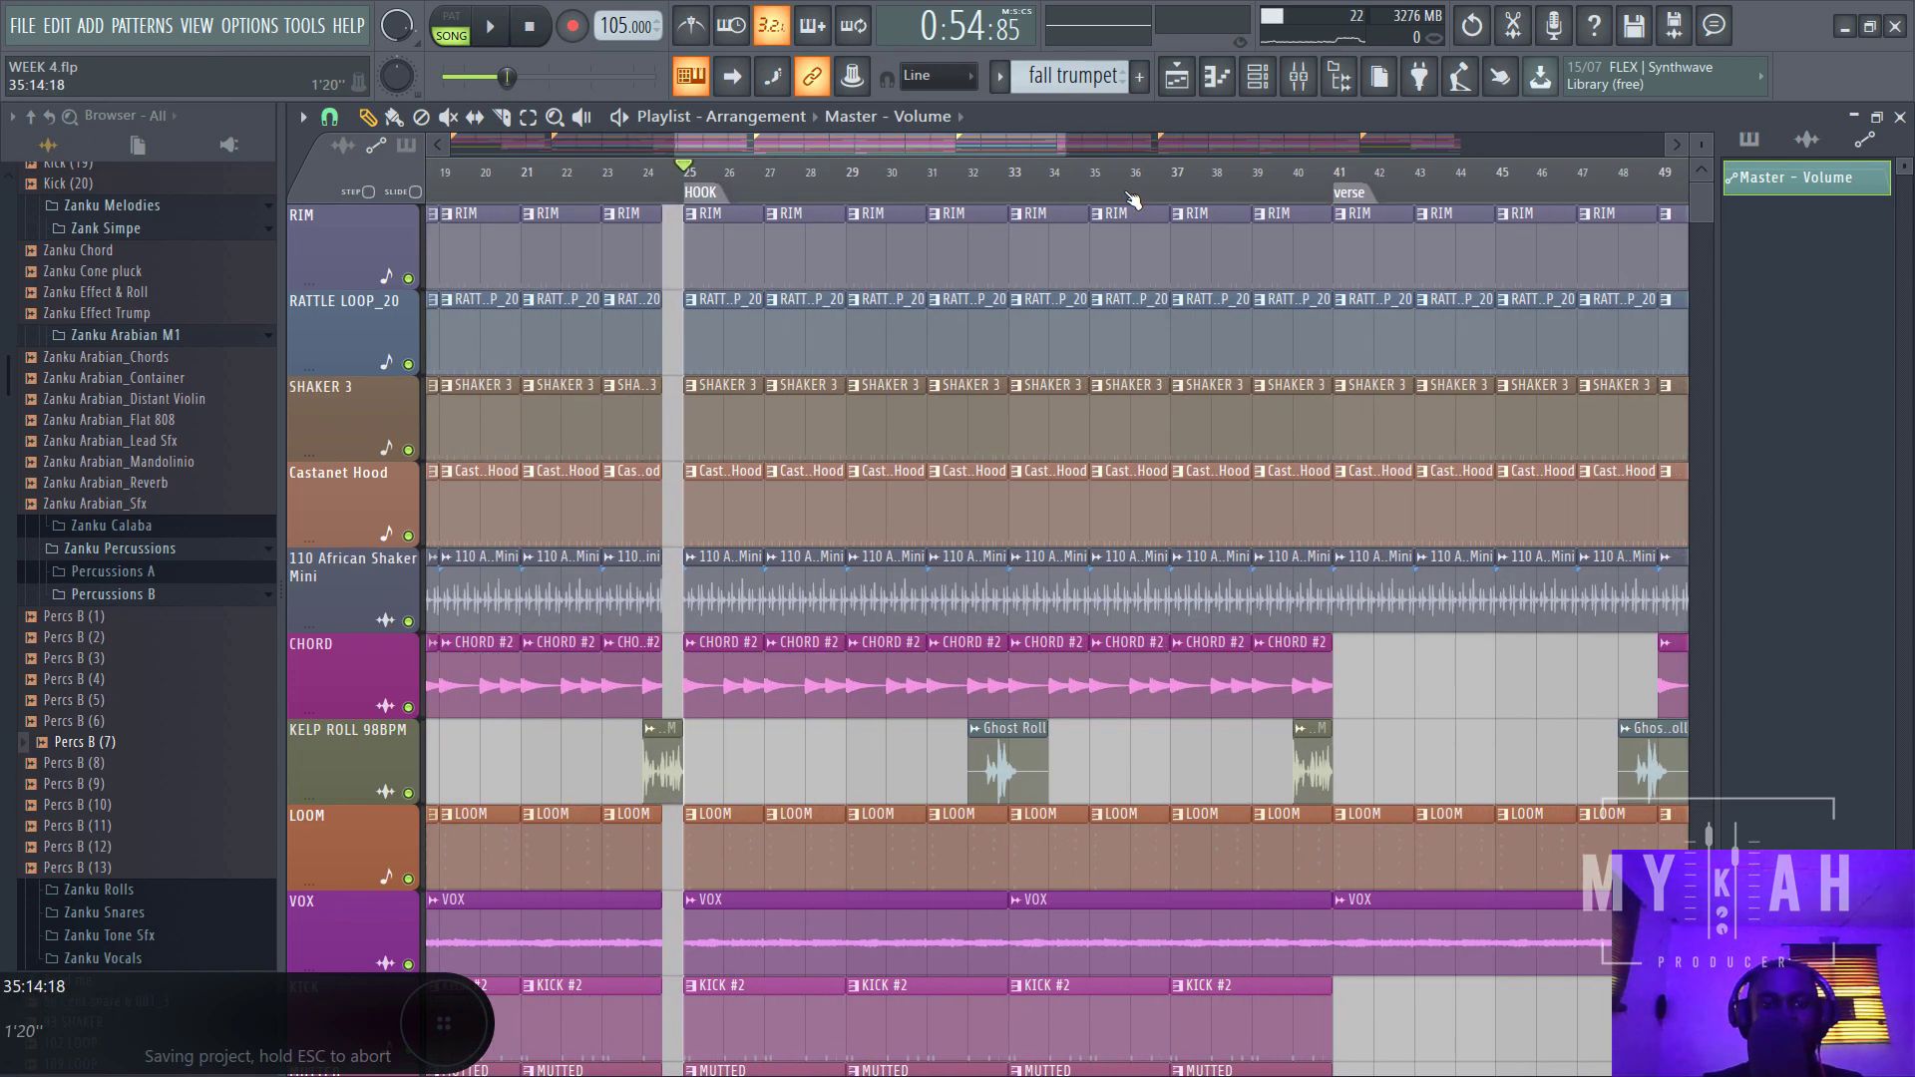
scroll(1132, 200, "up", 1)
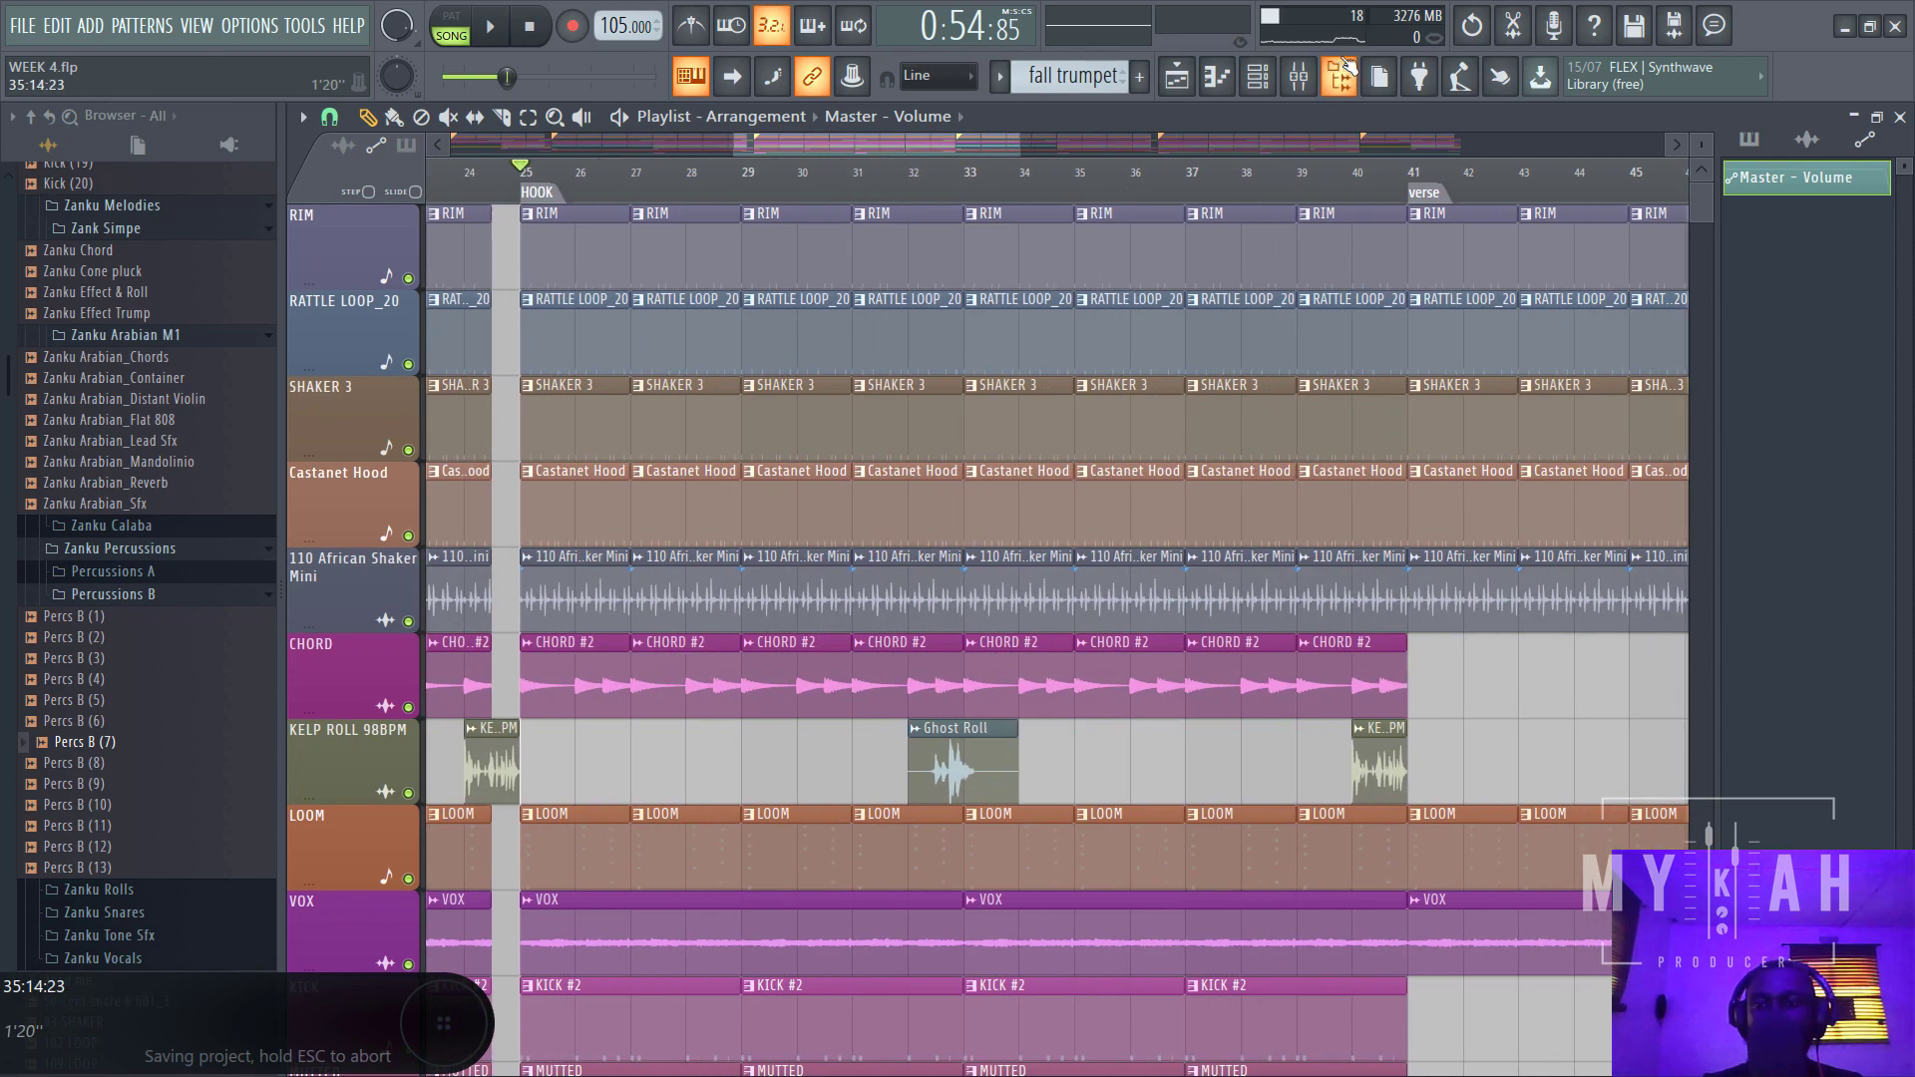
- Load WaveShell1-VST 10.0 in the first effect slot of the INSTRUMENT BUS mixer track and choose its IMPusher Stereo plugin
left_click(1300, 77)
scroll(790, 296, "up", 4)
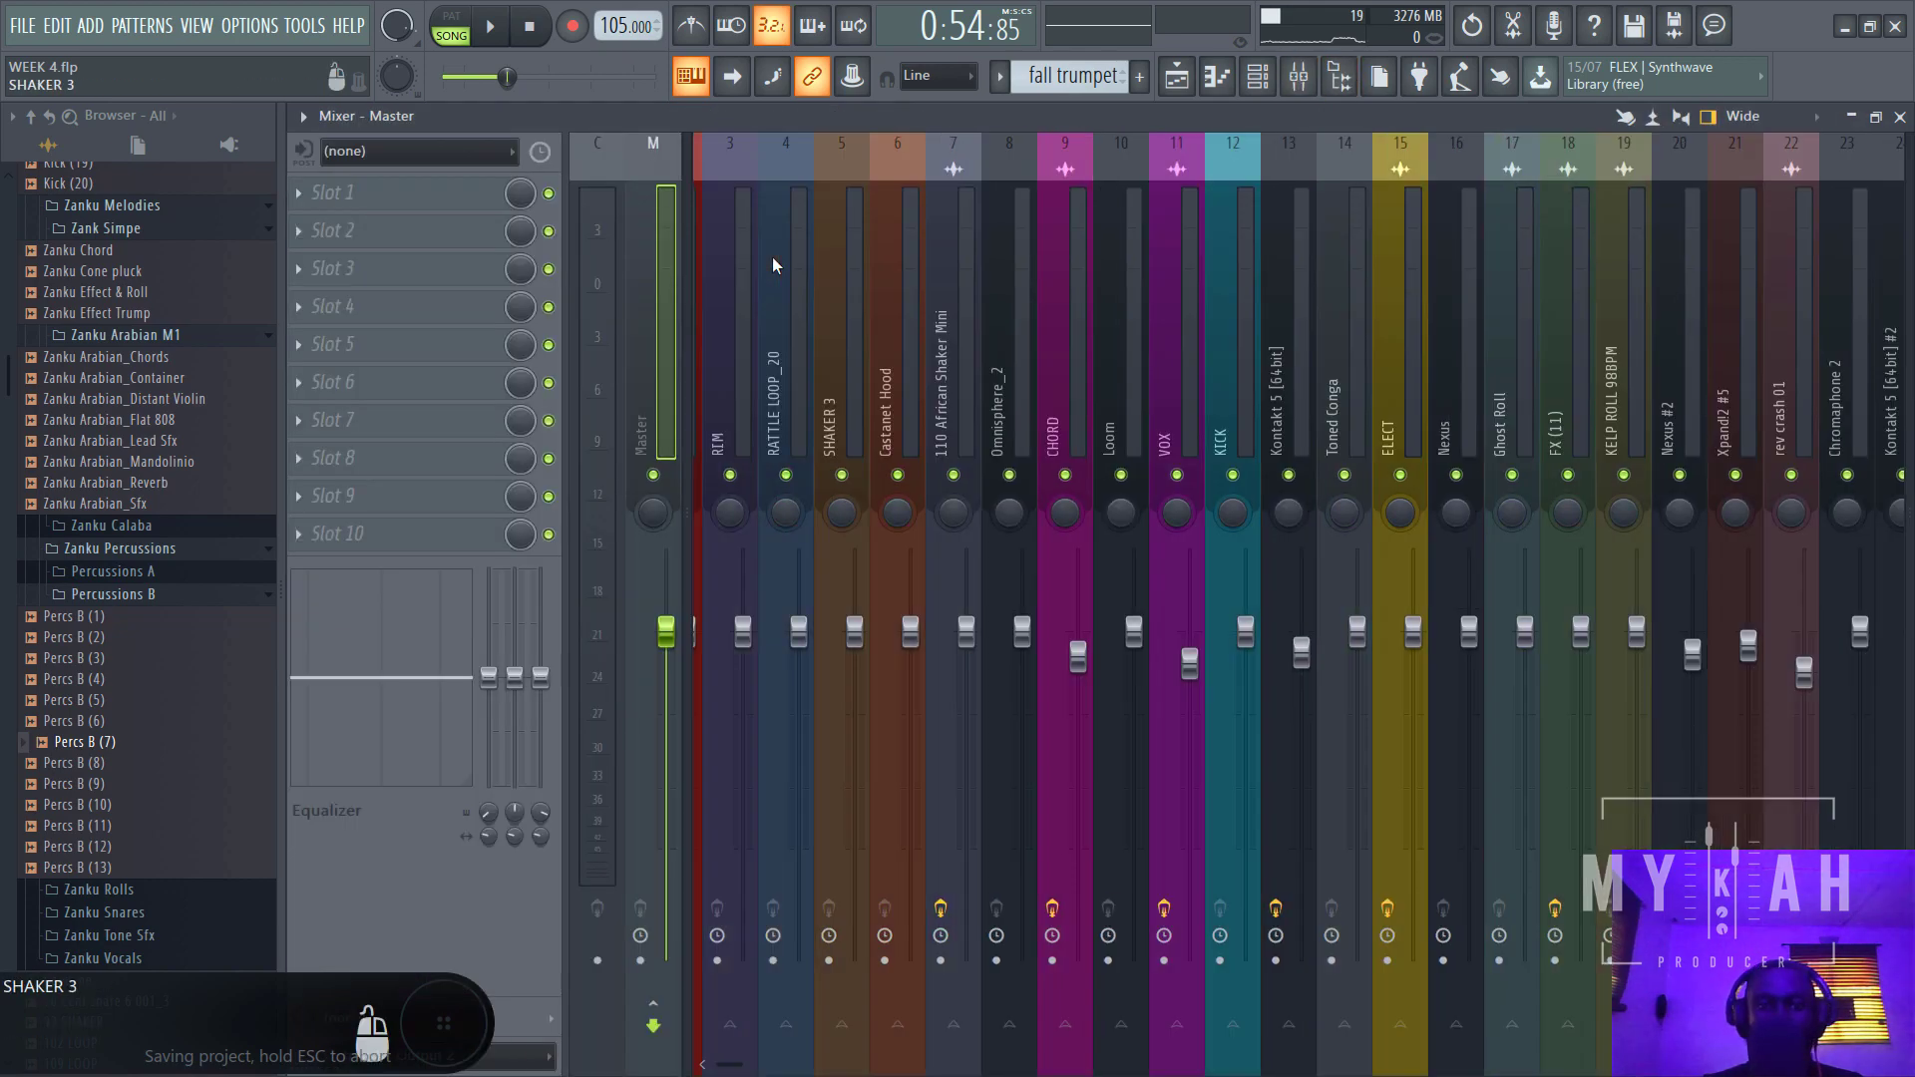
left_click(760, 315)
left_click(325, 203)
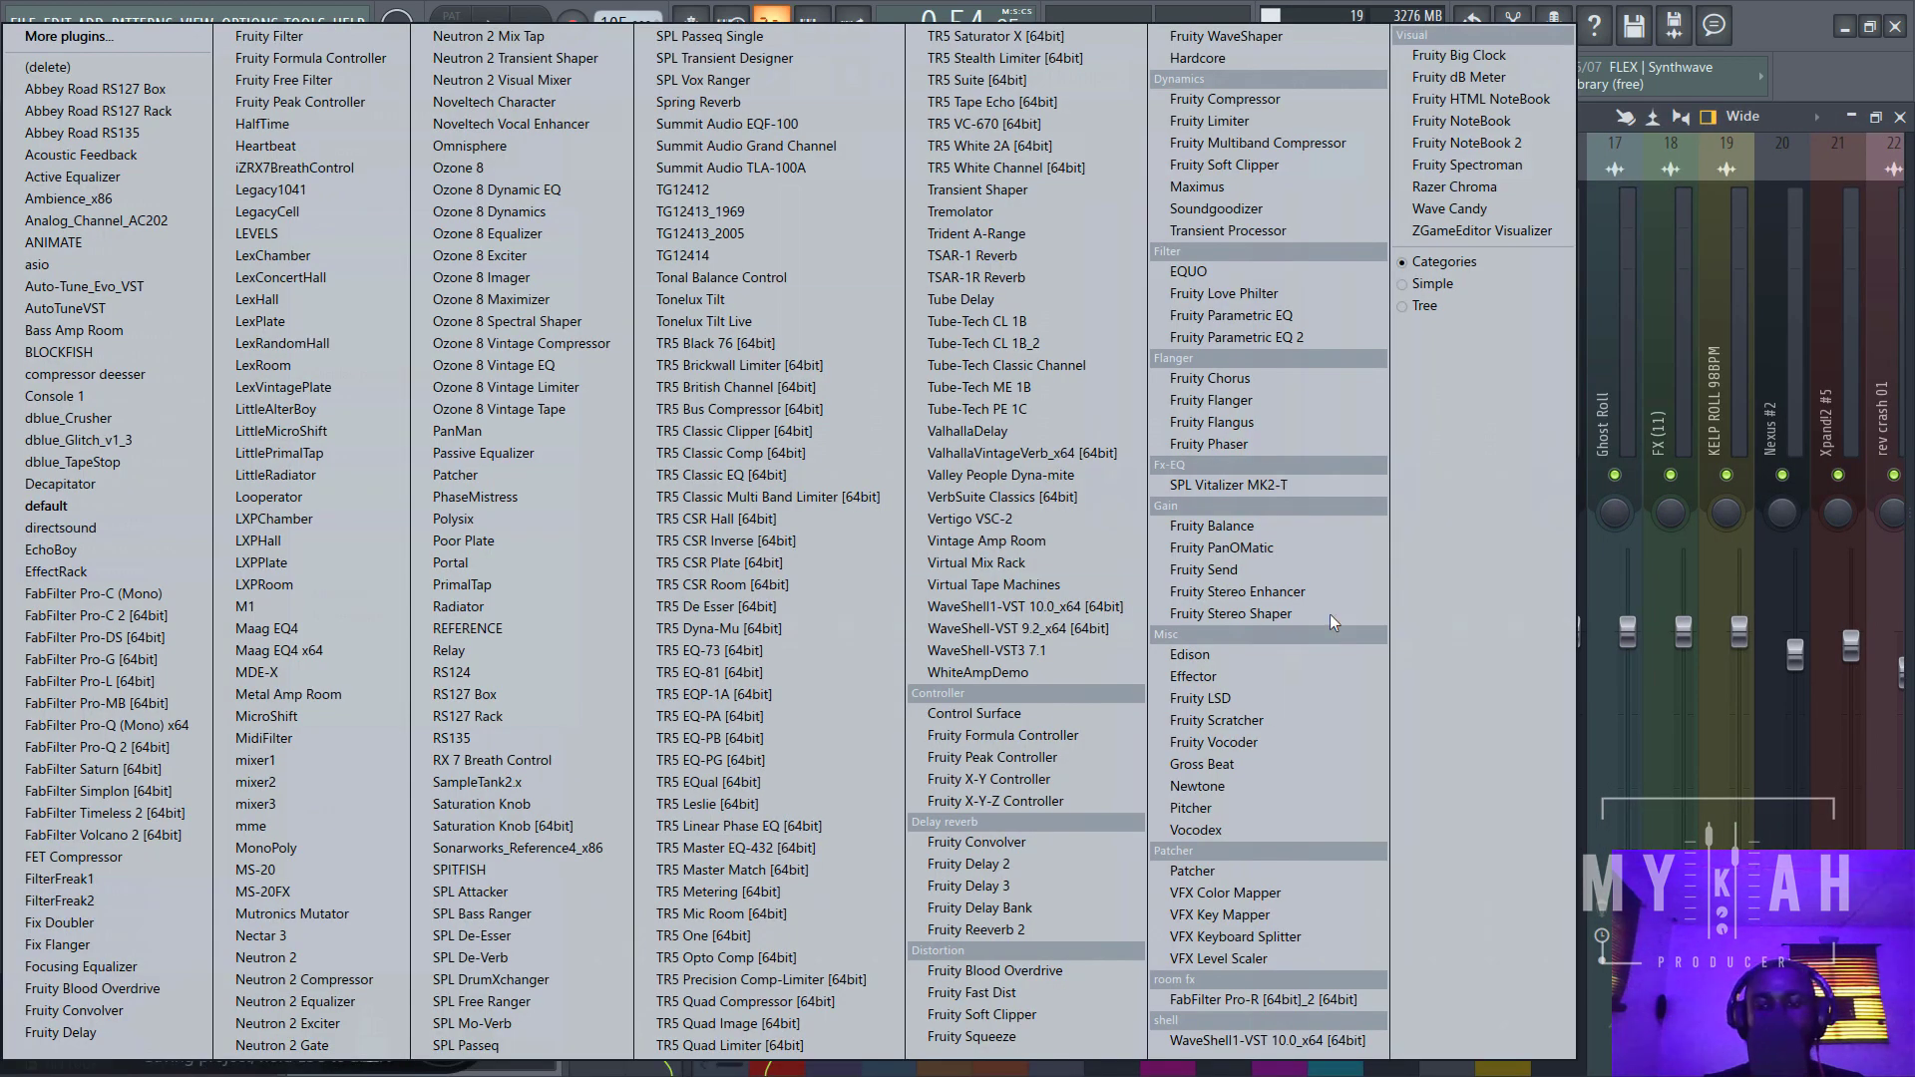
left_click(1262, 1040)
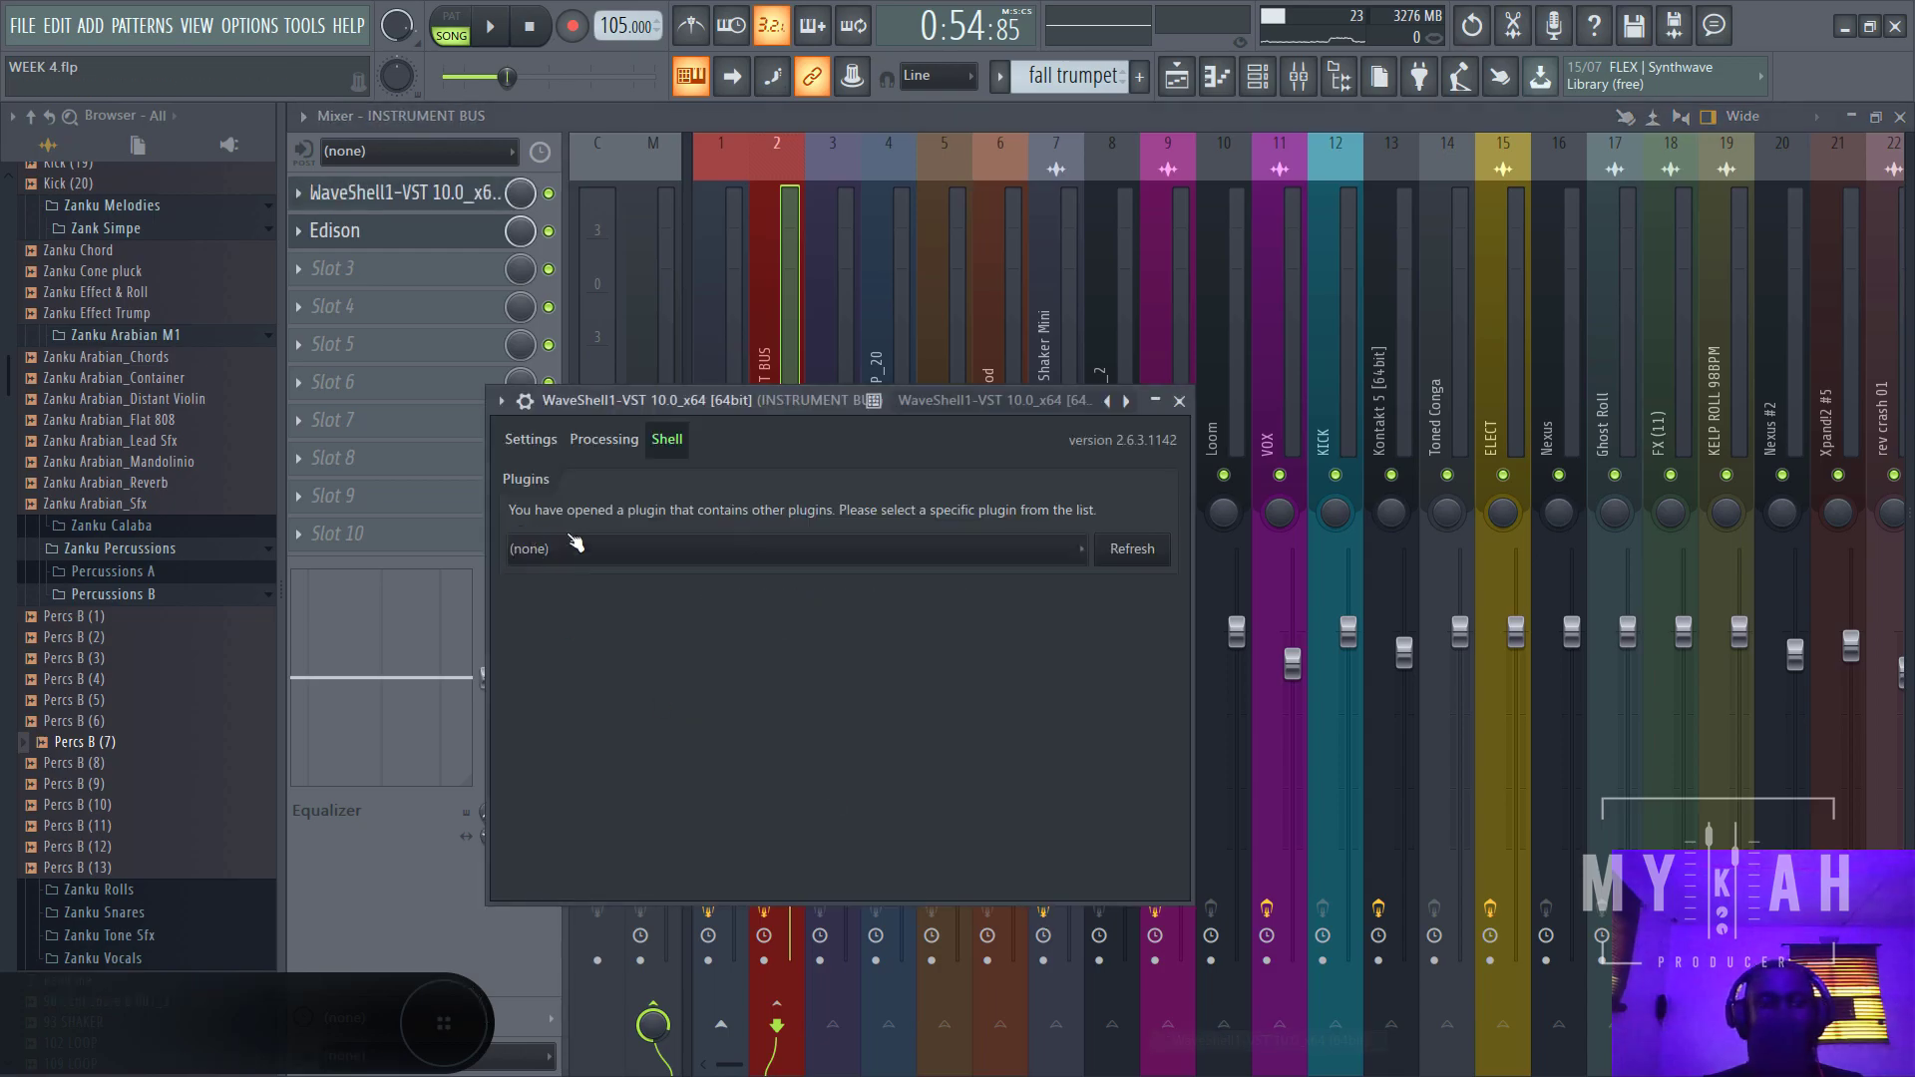
left_click(579, 545)
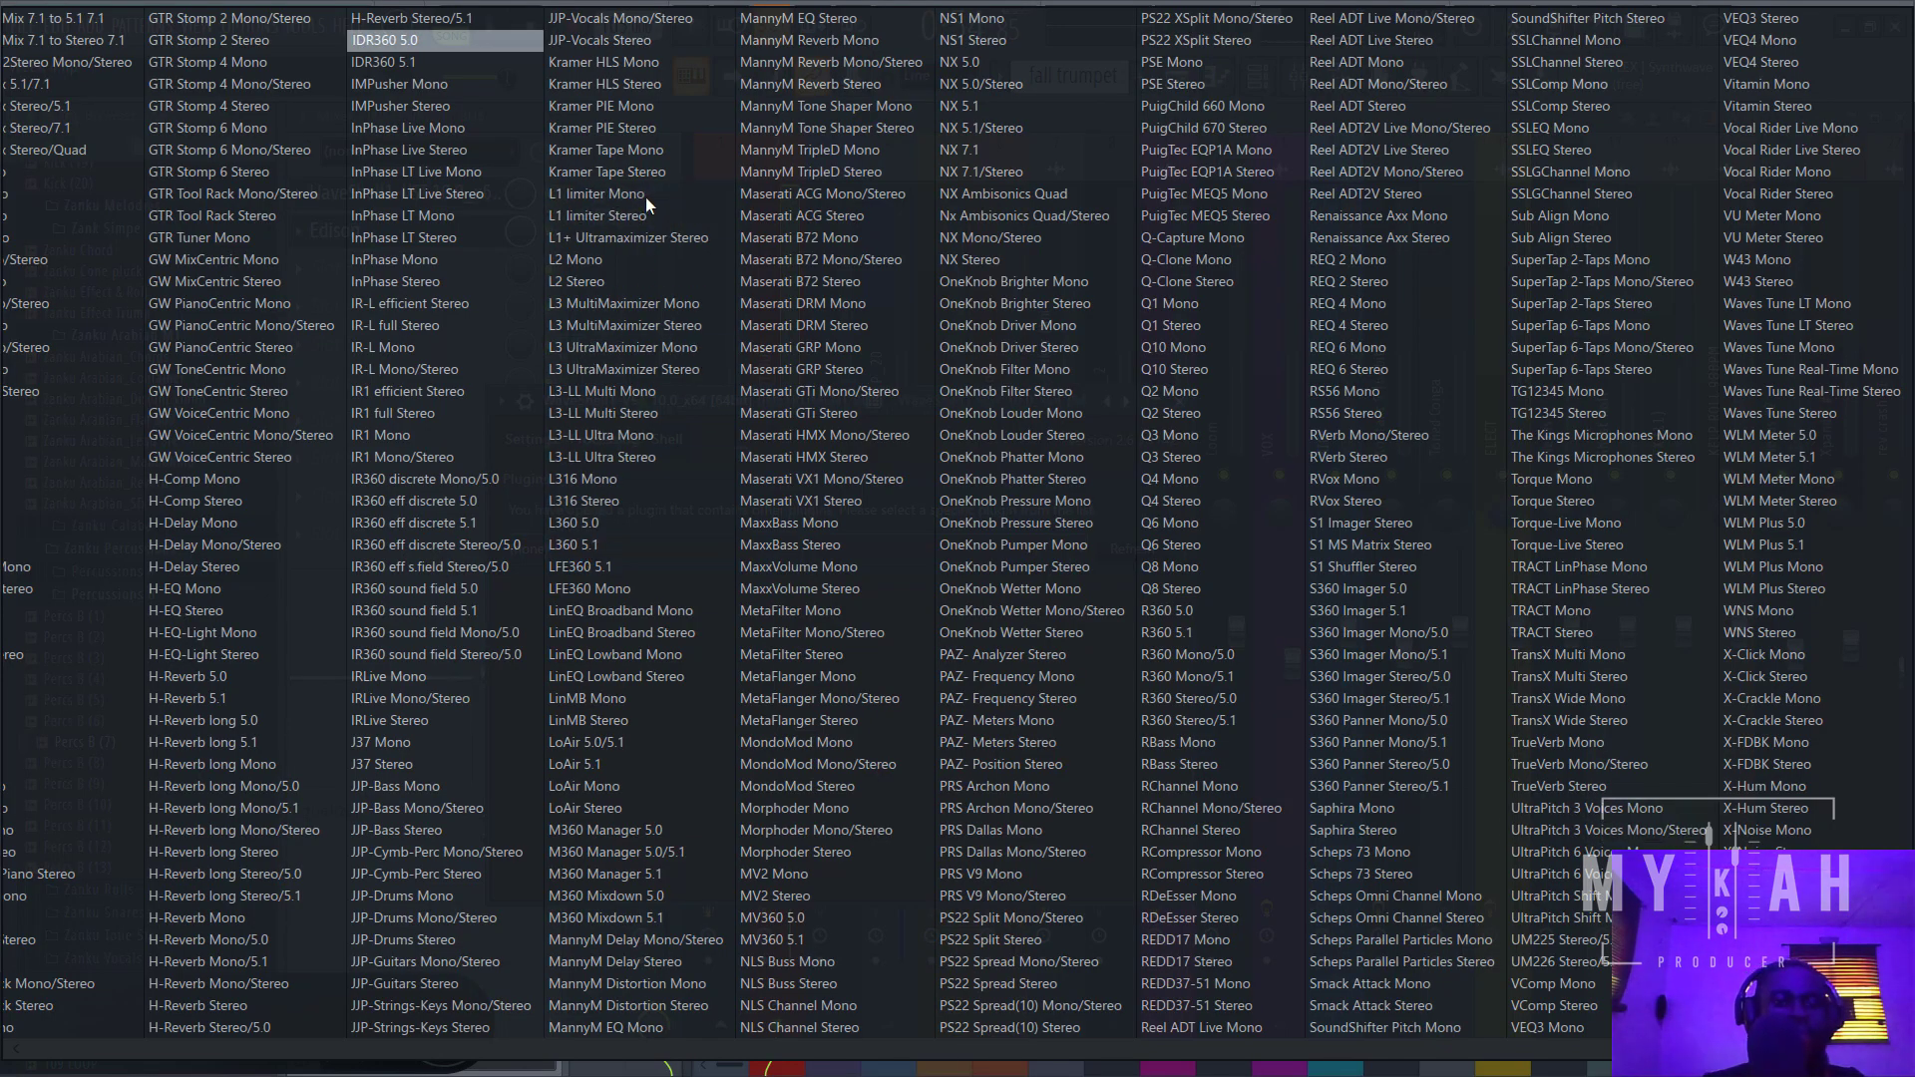
left_click(443, 105)
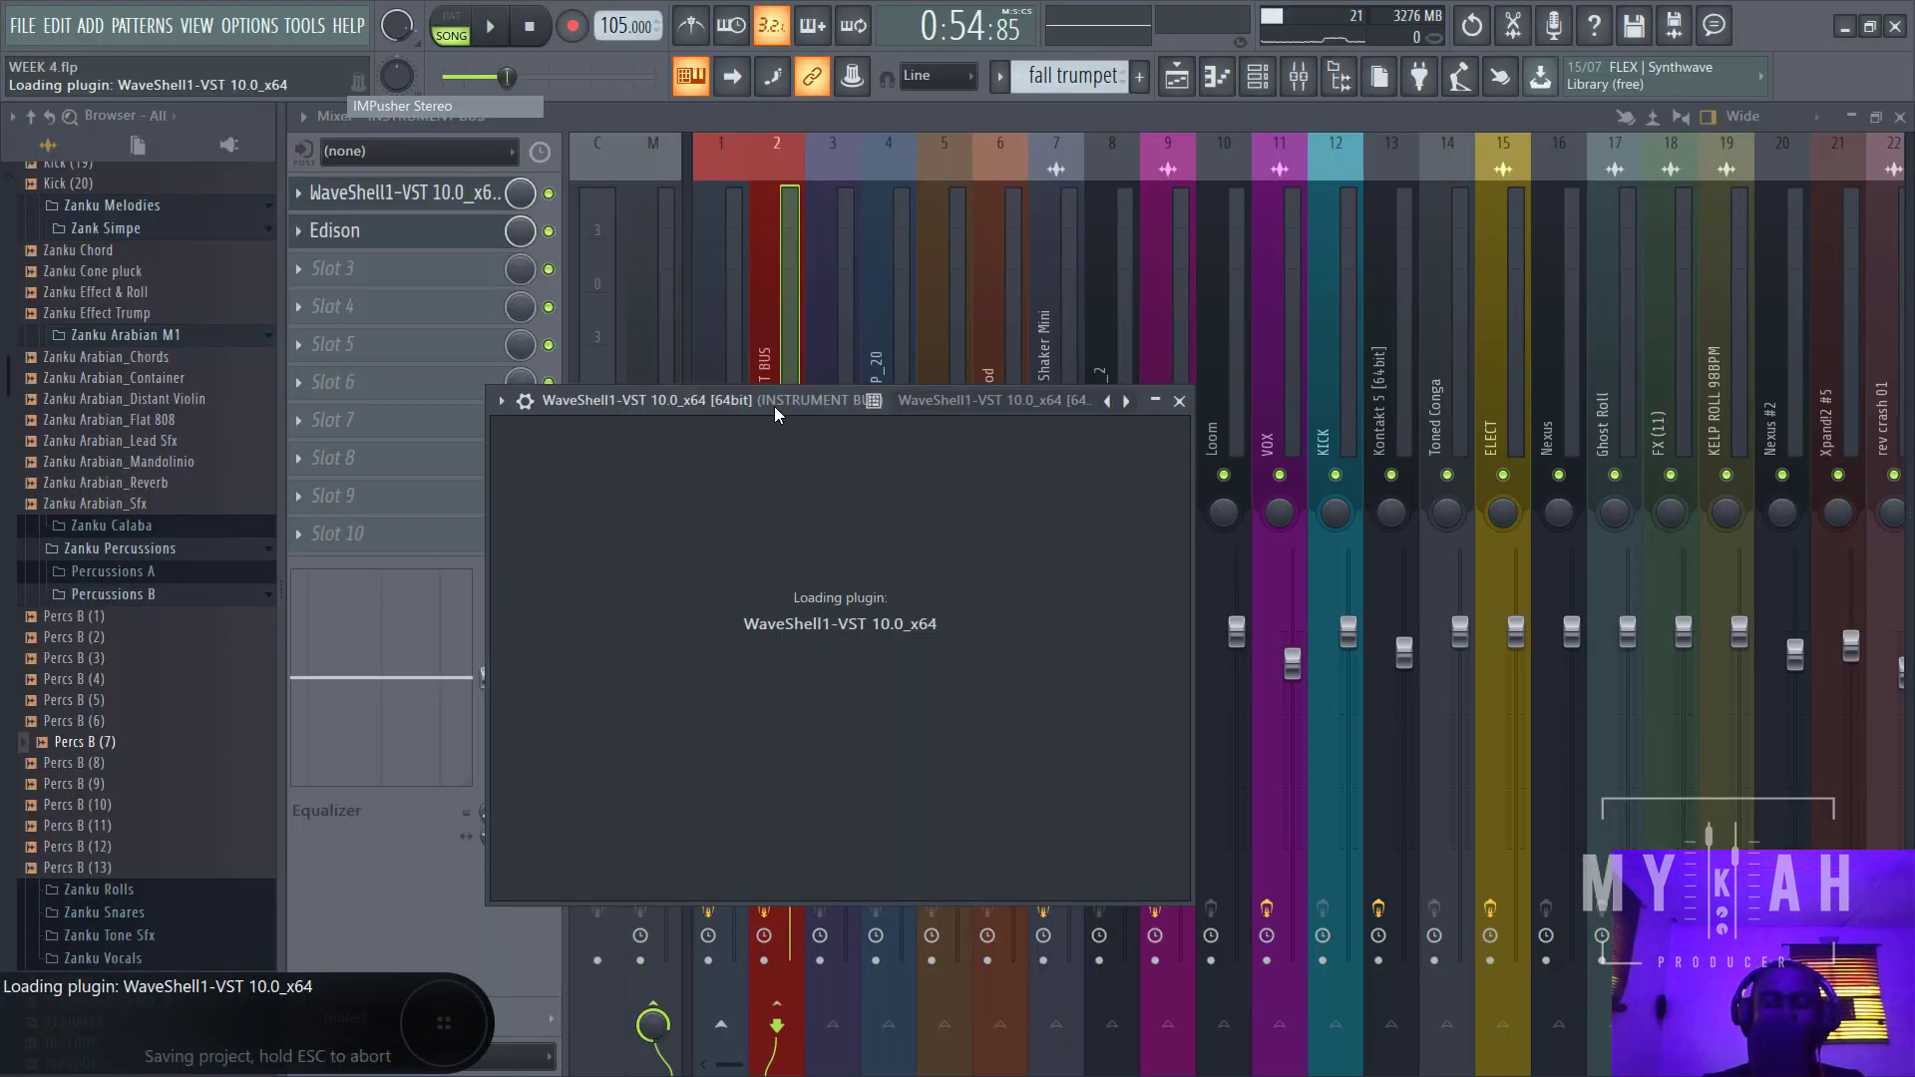
left_click_drag(774, 405, 1037, 393)
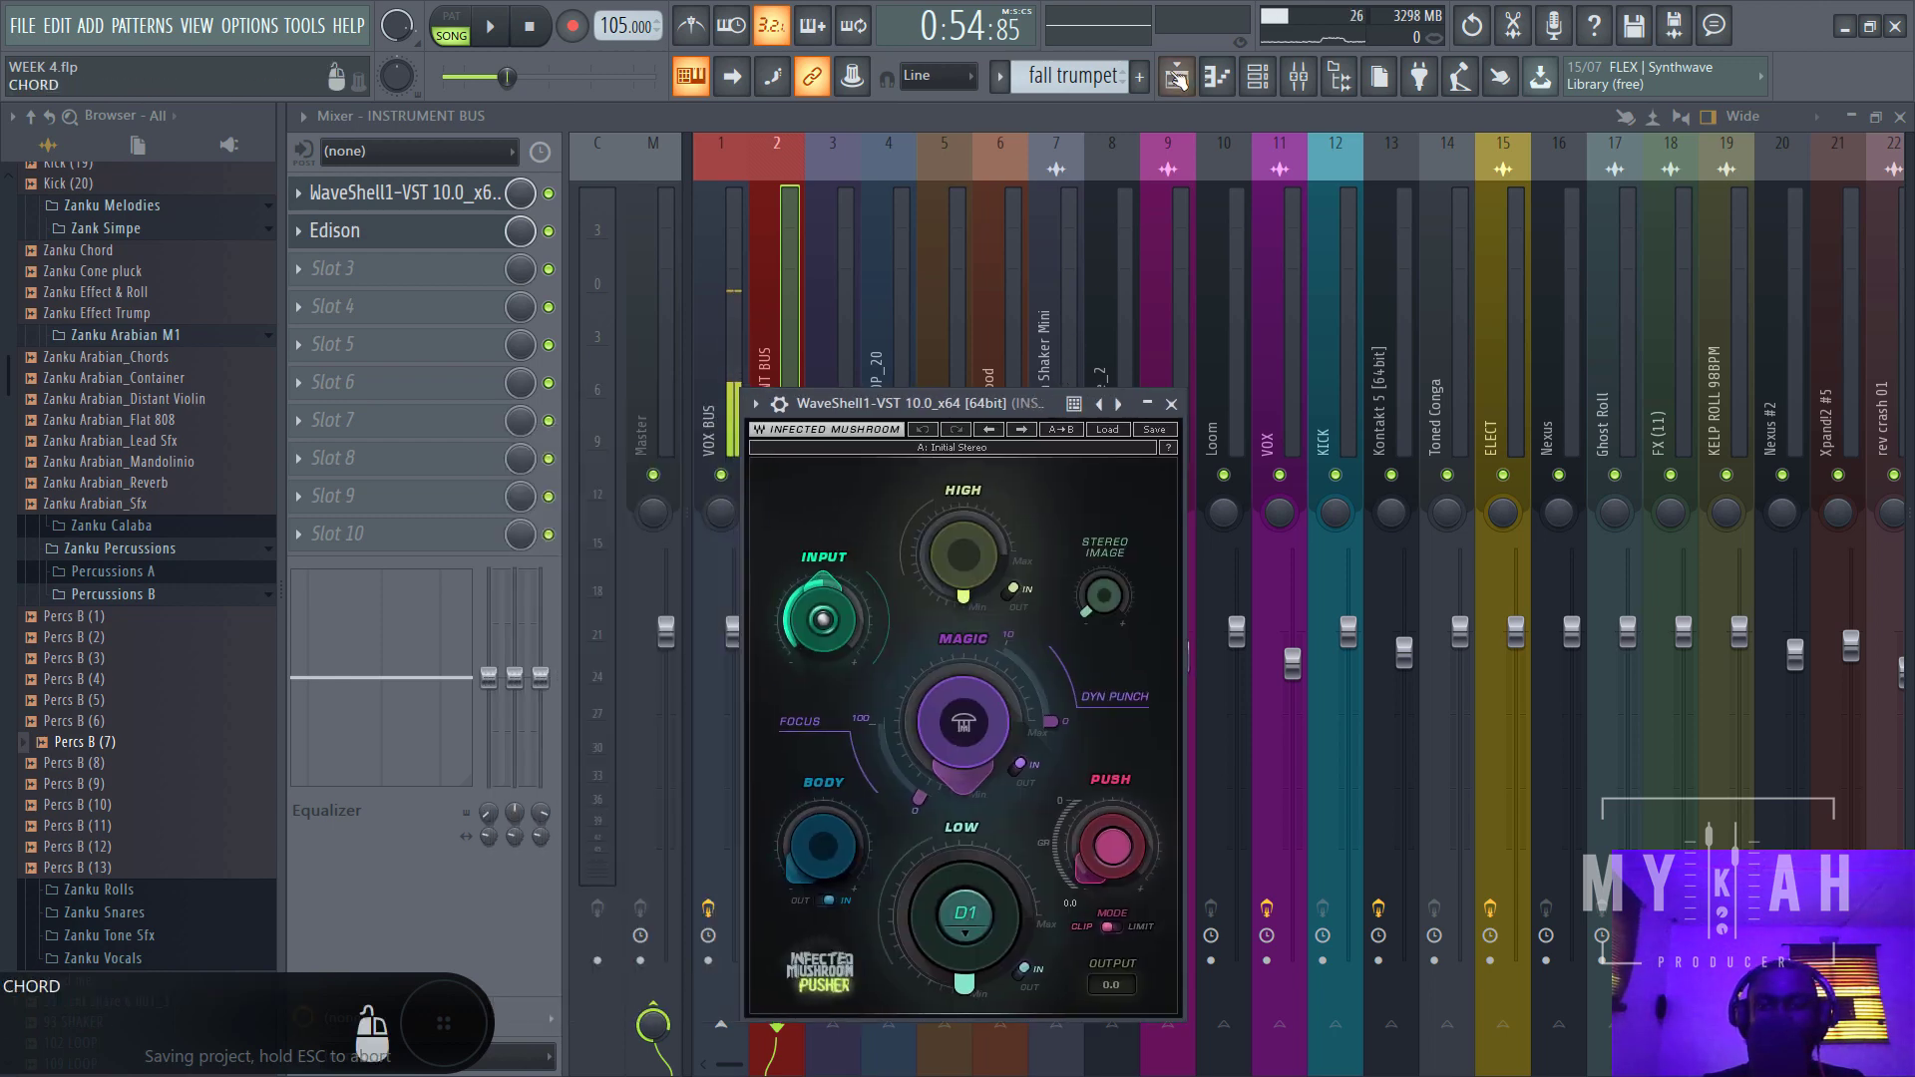
- Isolate the BASS and KICK tracks in the playlist and return to the mixer
left_click(1177, 76)
scroll(736, 317, "down", 2)
scroll(736, 316, "down", 8)
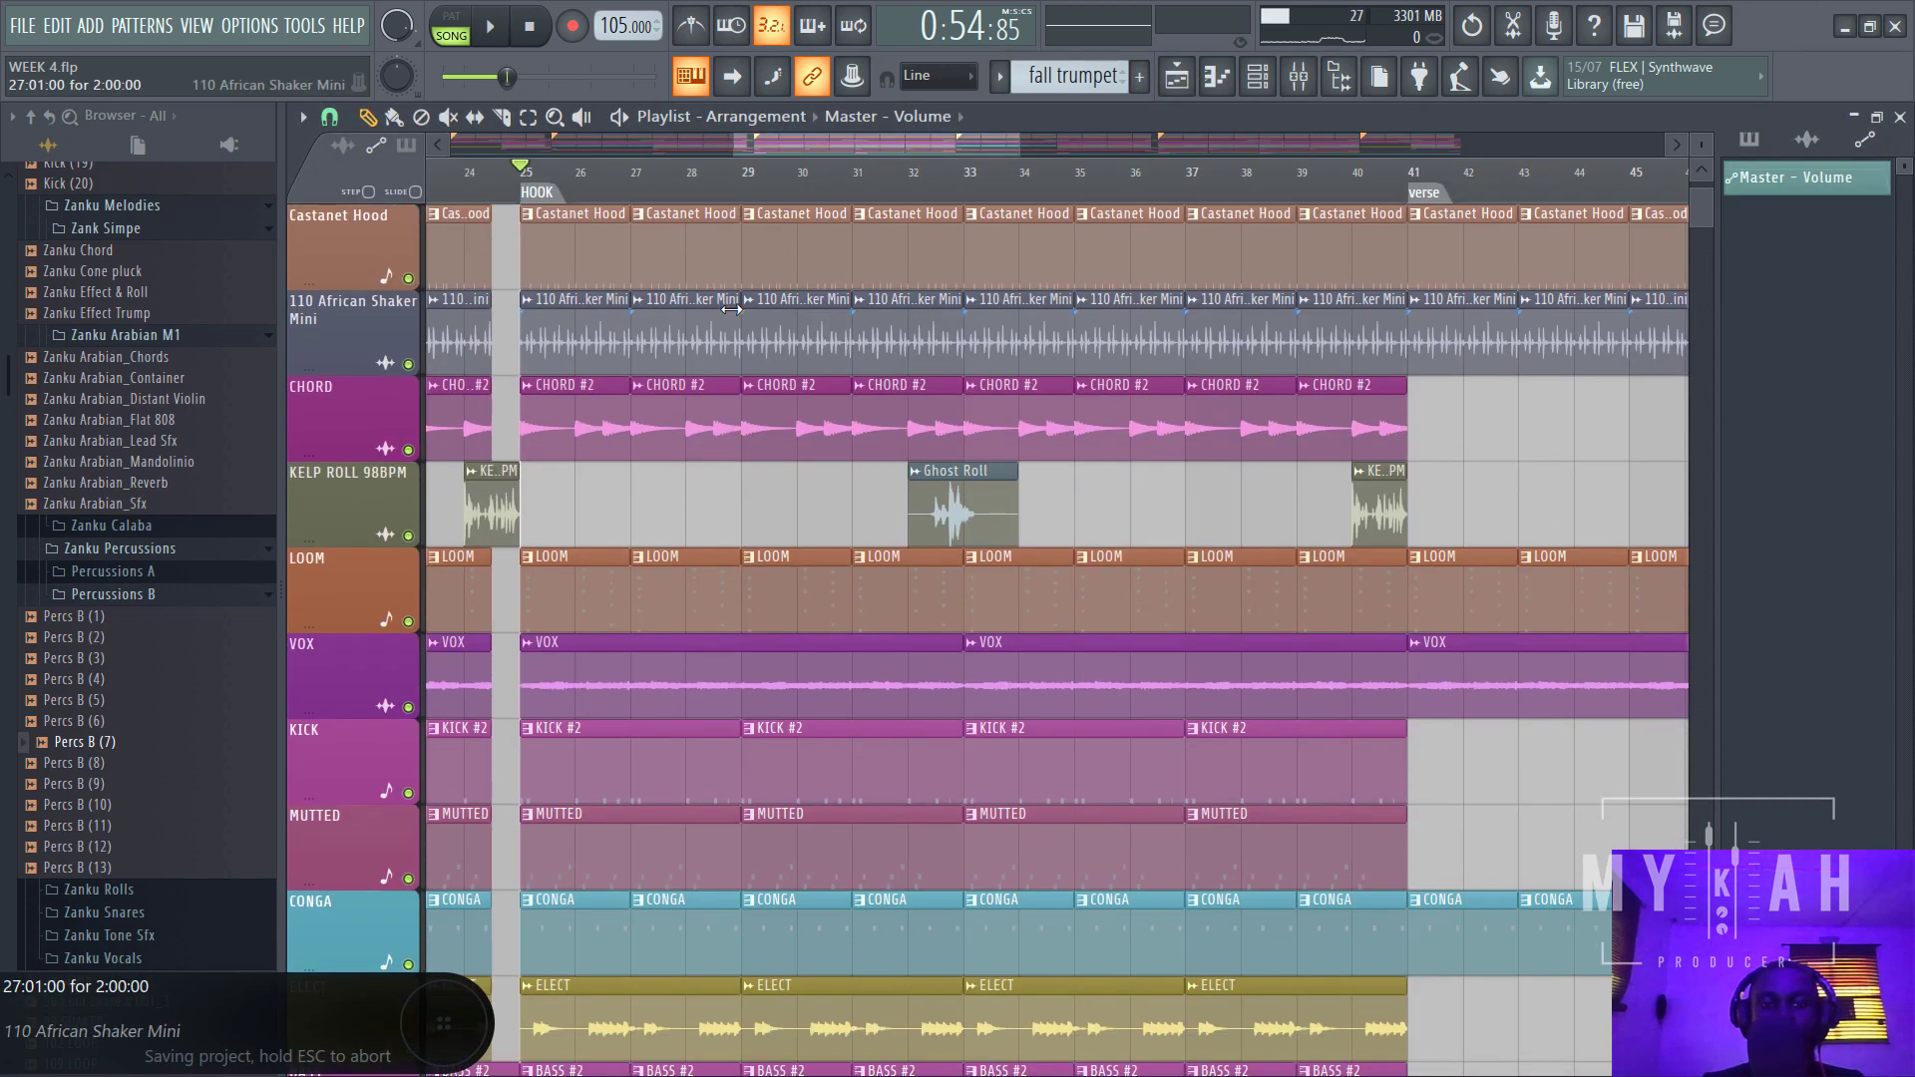
scroll(528, 477, "down", 2)
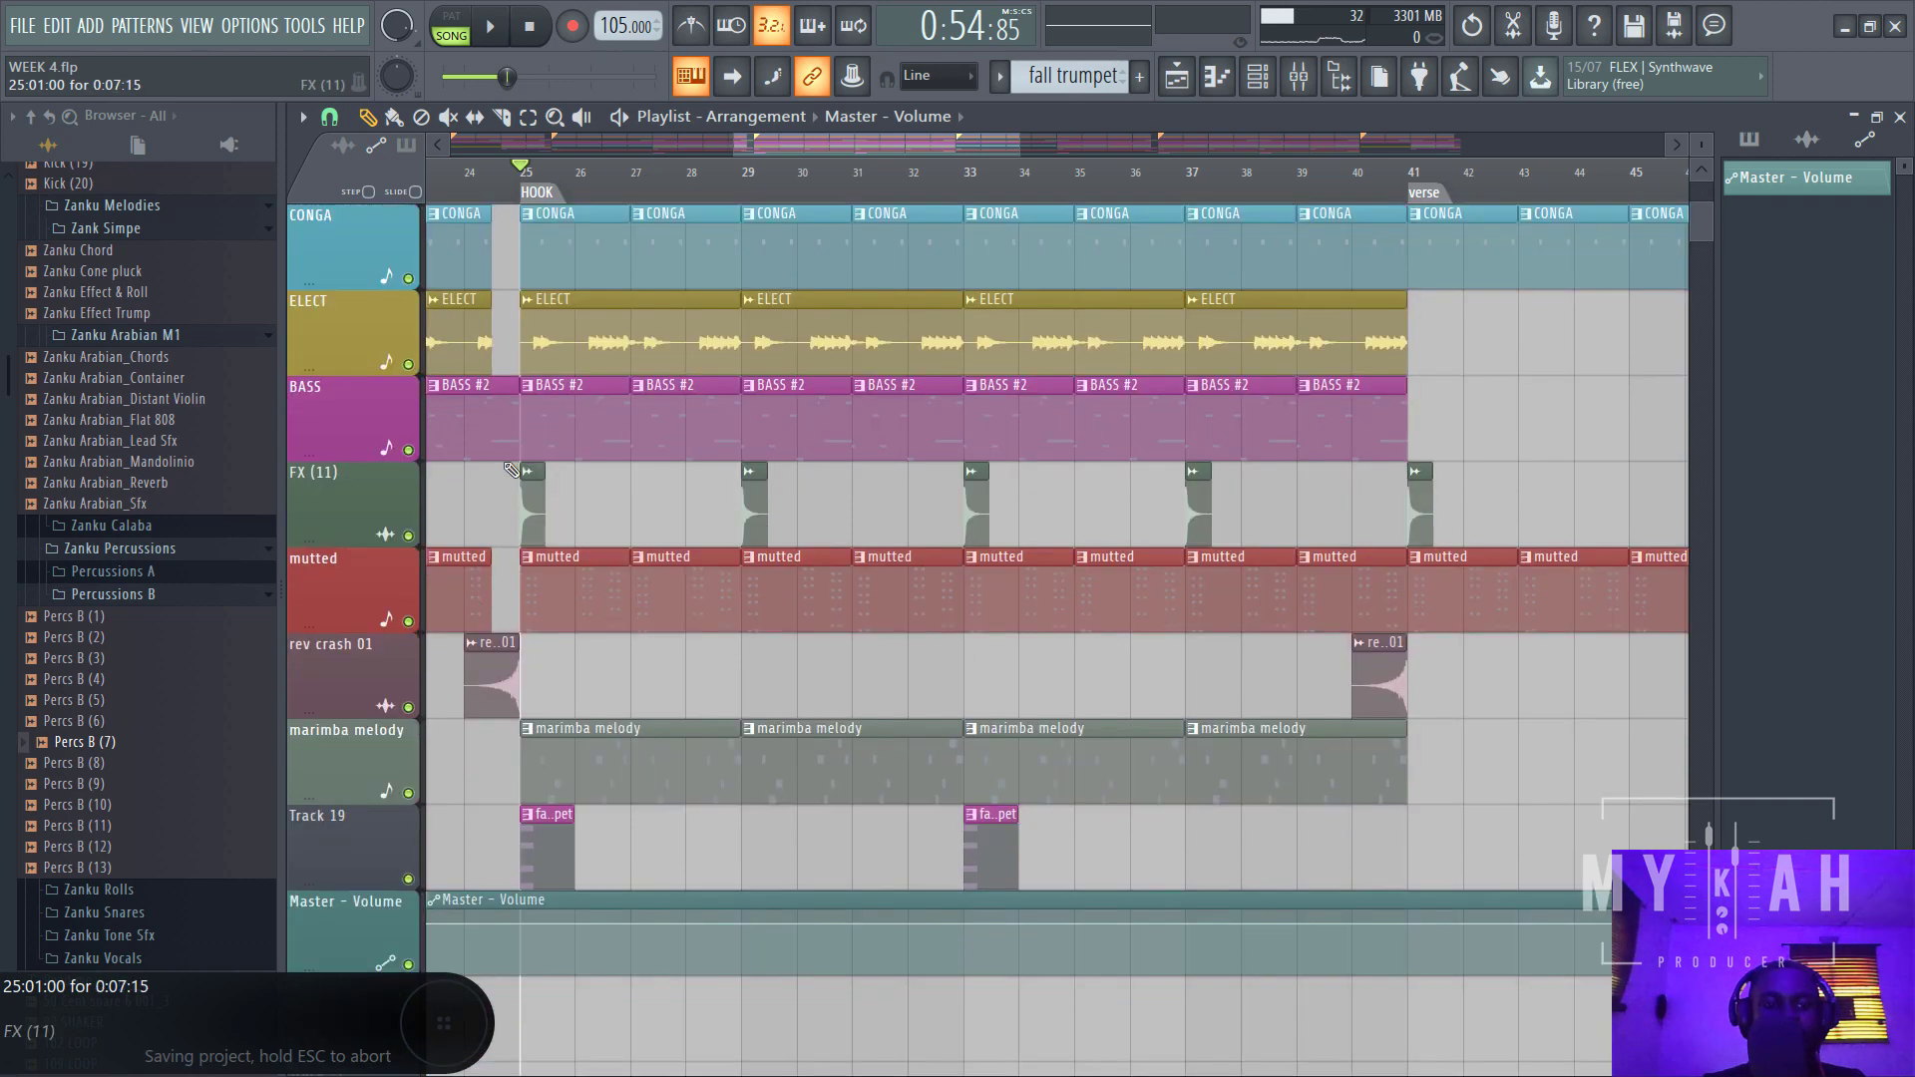
right_click(408, 450)
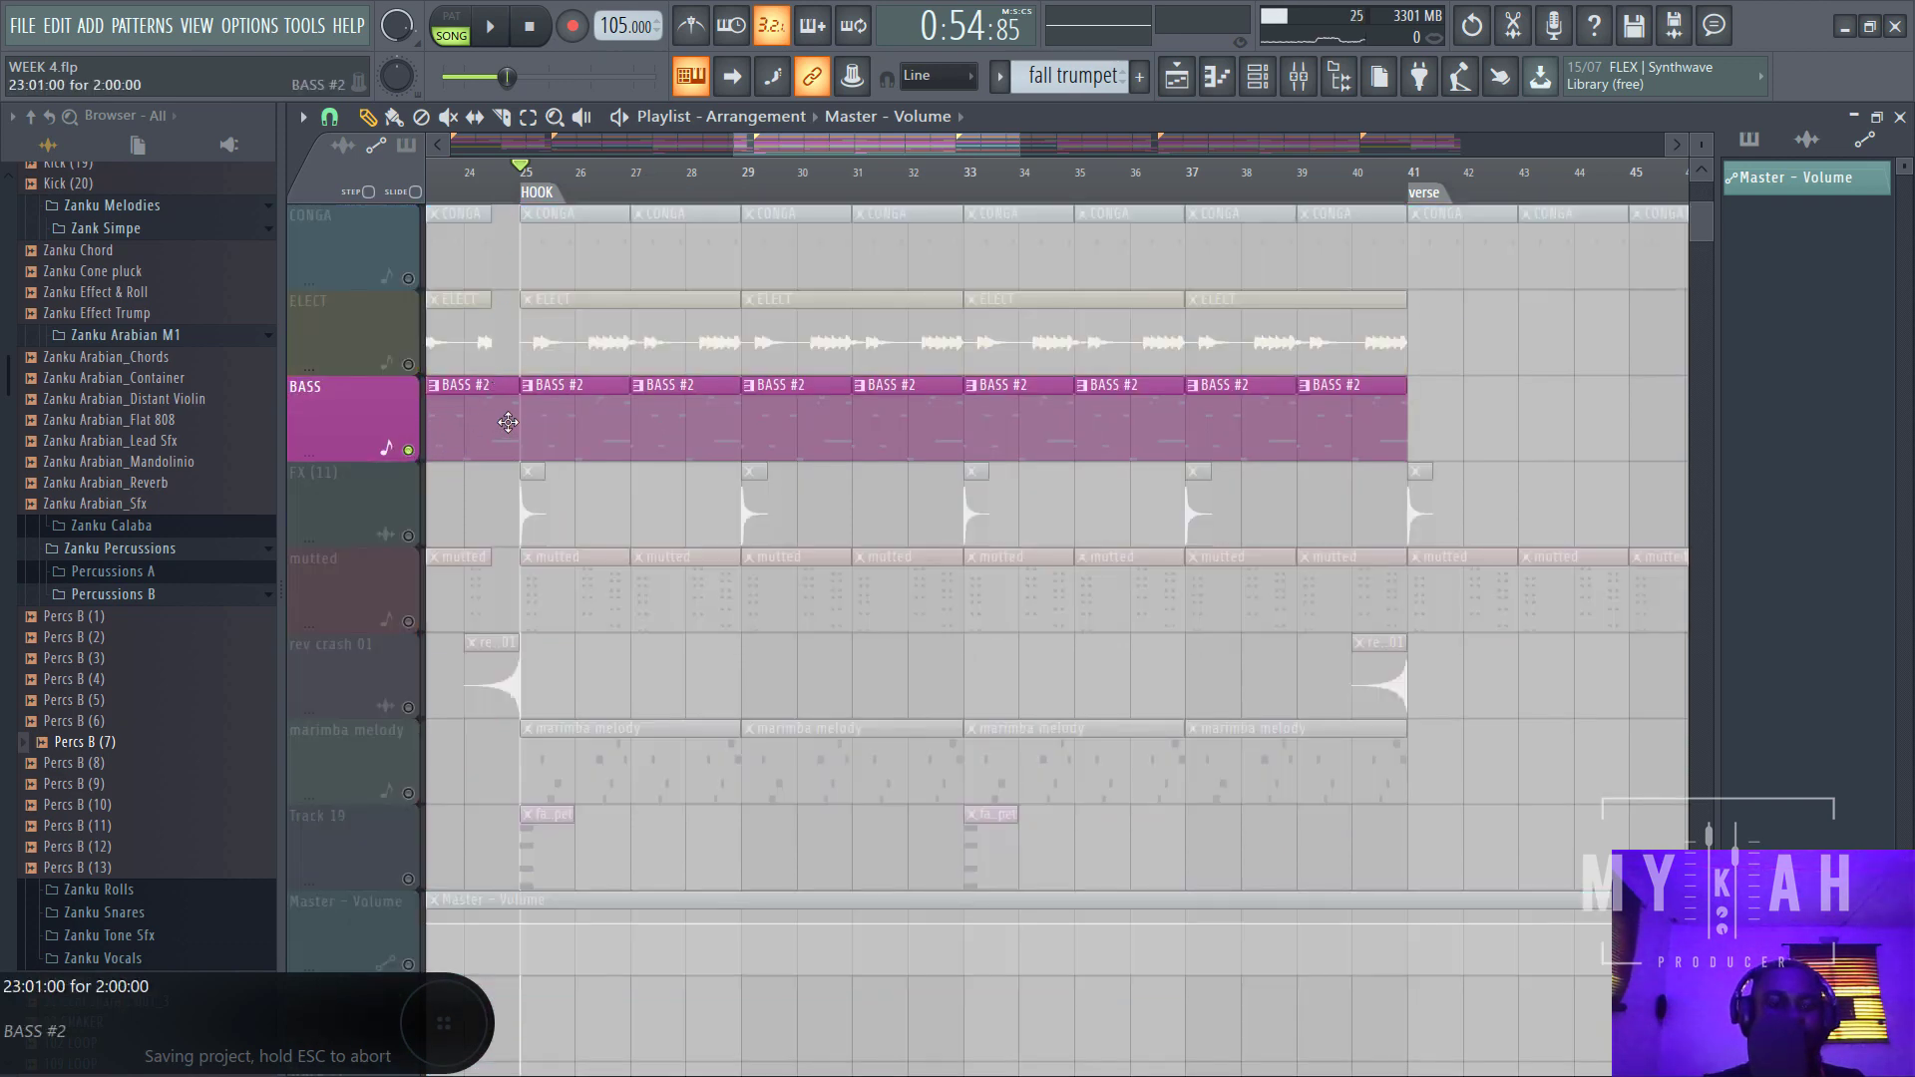
scroll(507, 423, "up", 5)
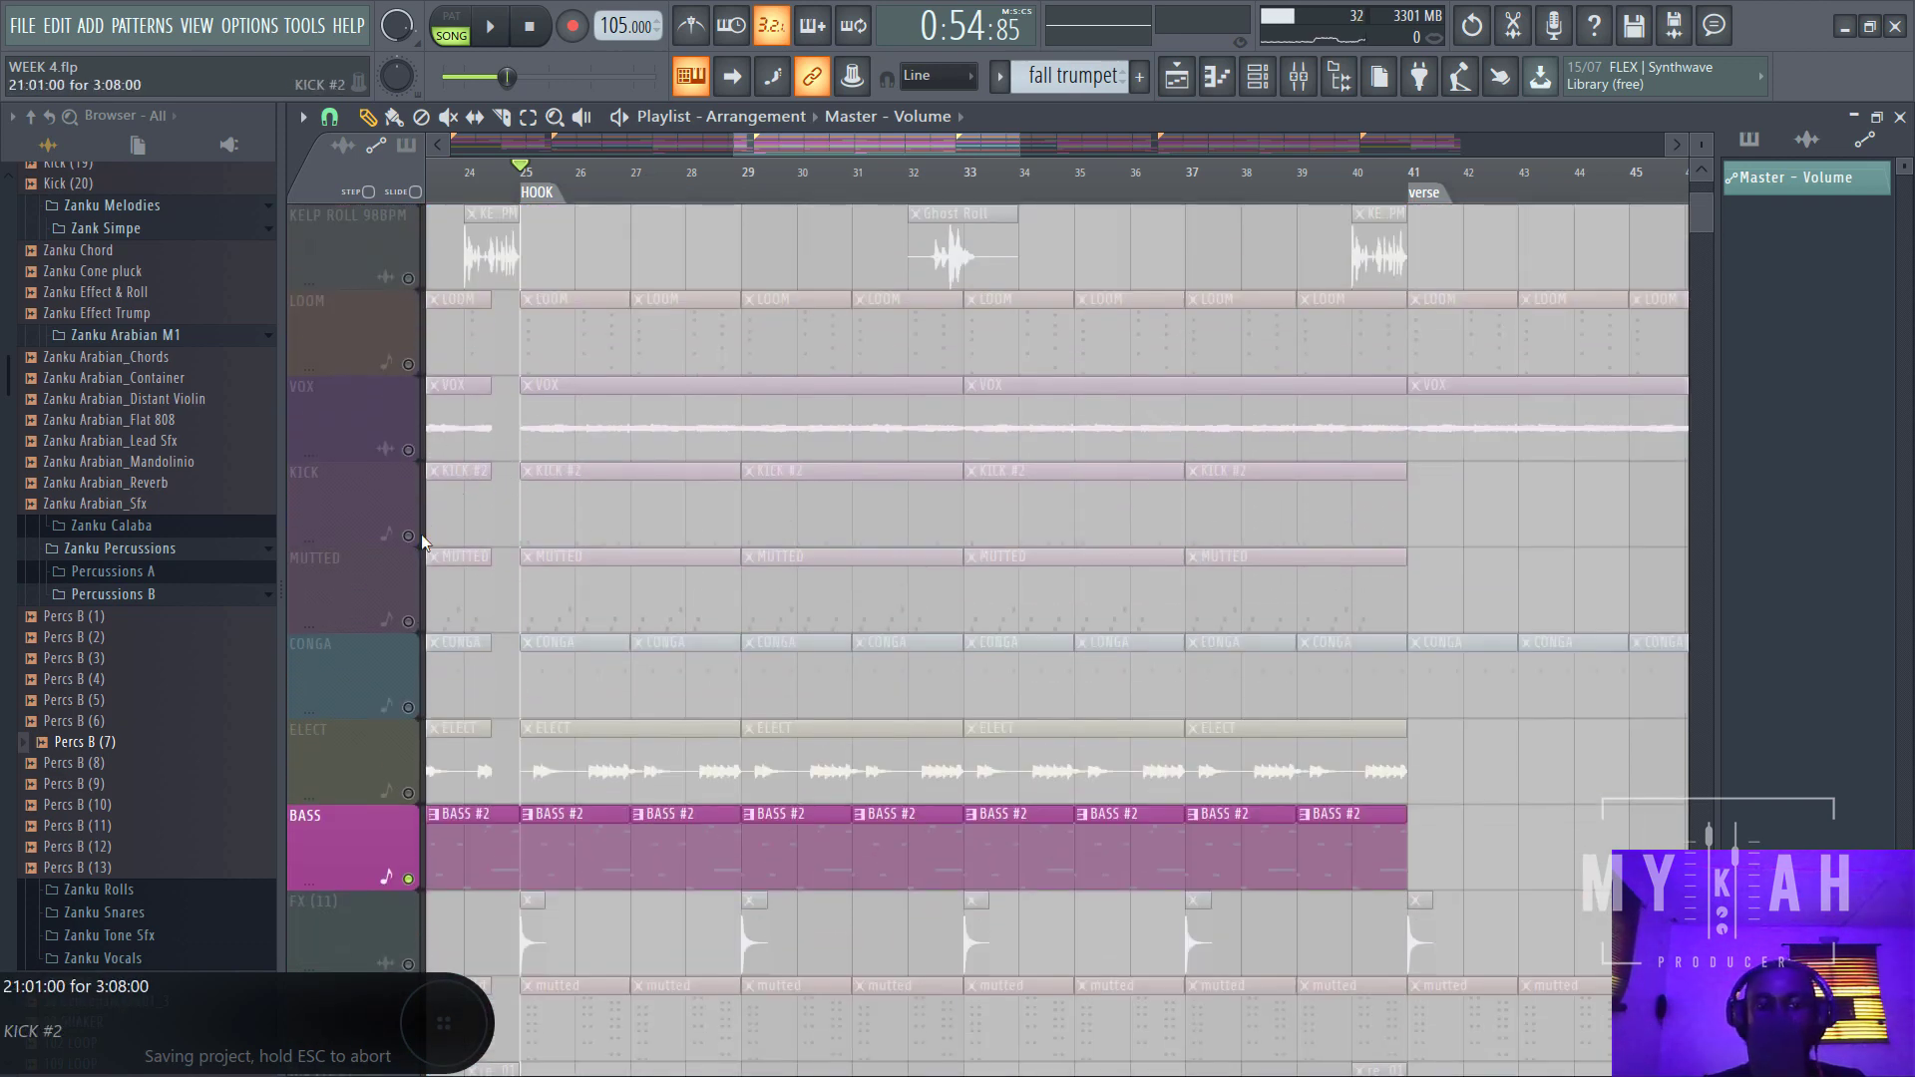
left_click(408, 535)
left_click(1297, 78)
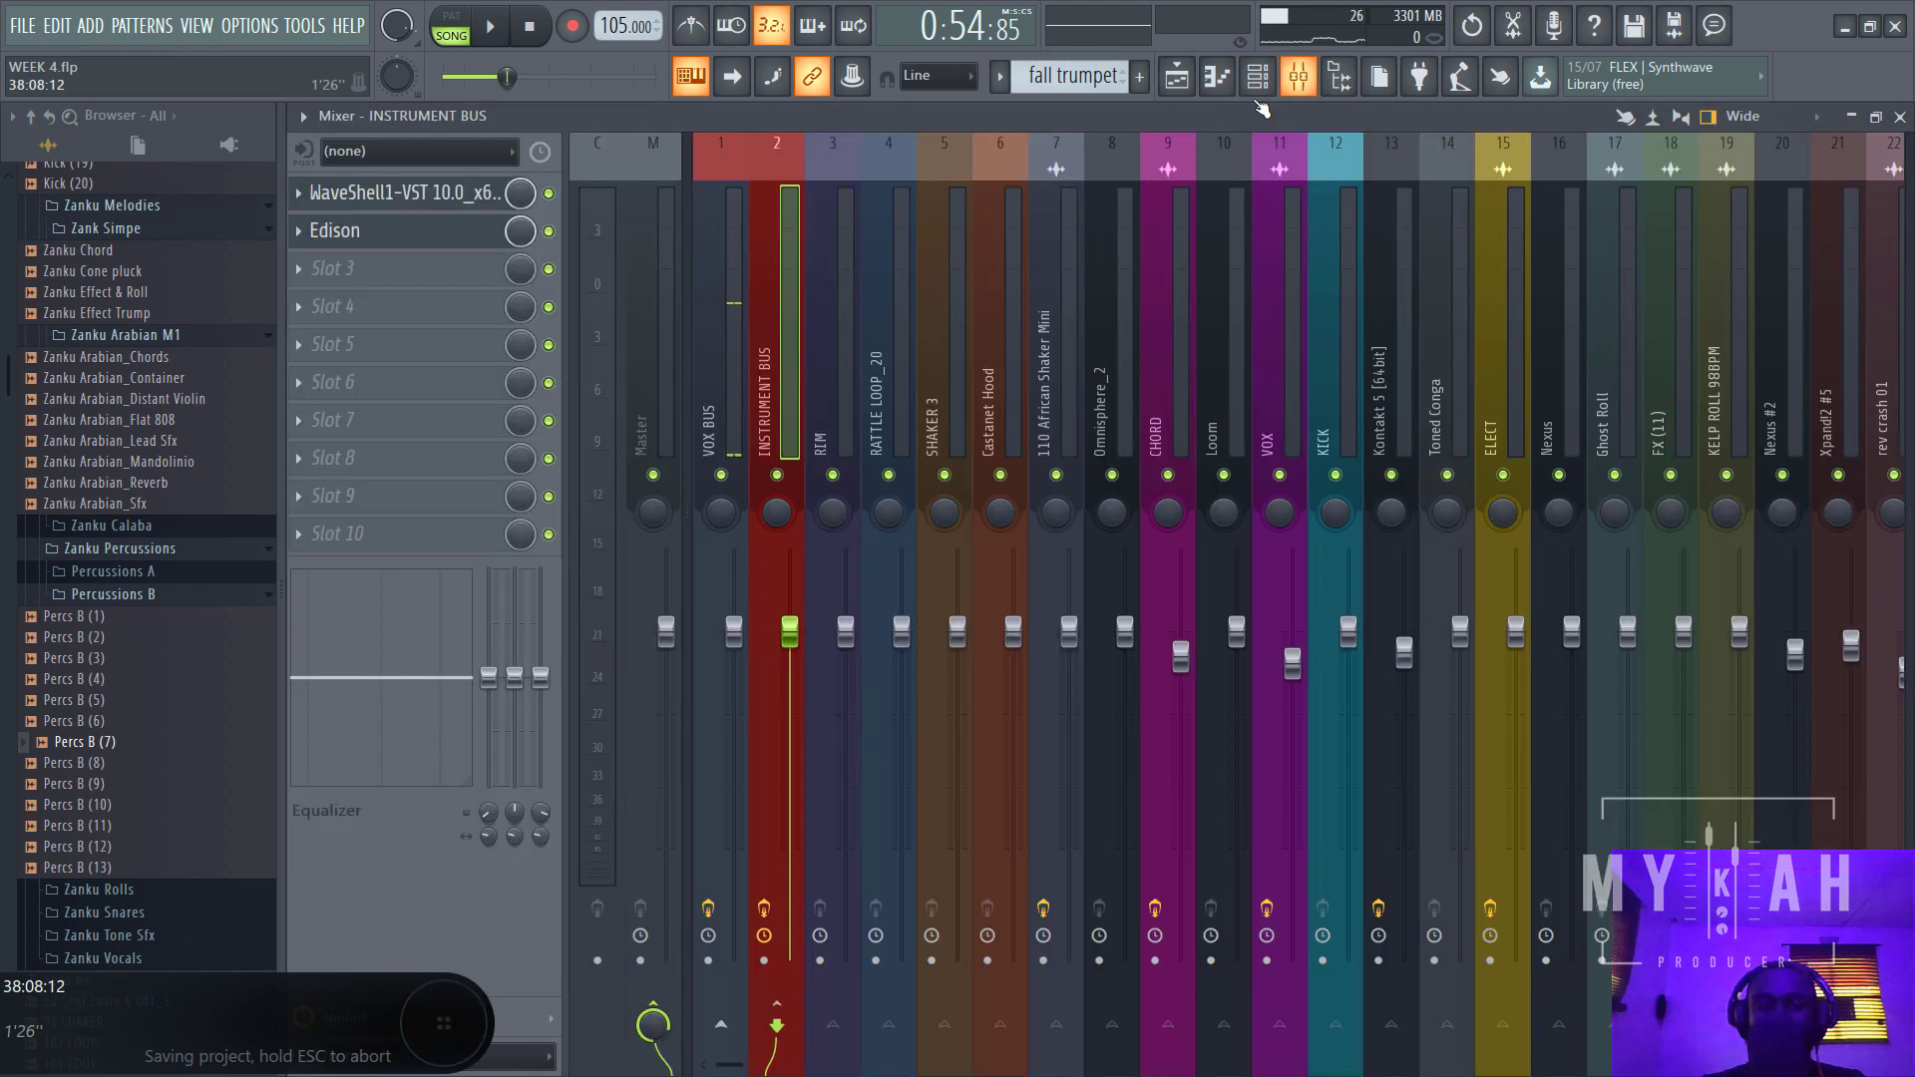
- In the INSTRUMENT BUS Pusher plugin, choose Limit mode, set output to -0.1 dB and raise Push to 3.9 dB during playback
left_click(431, 198)
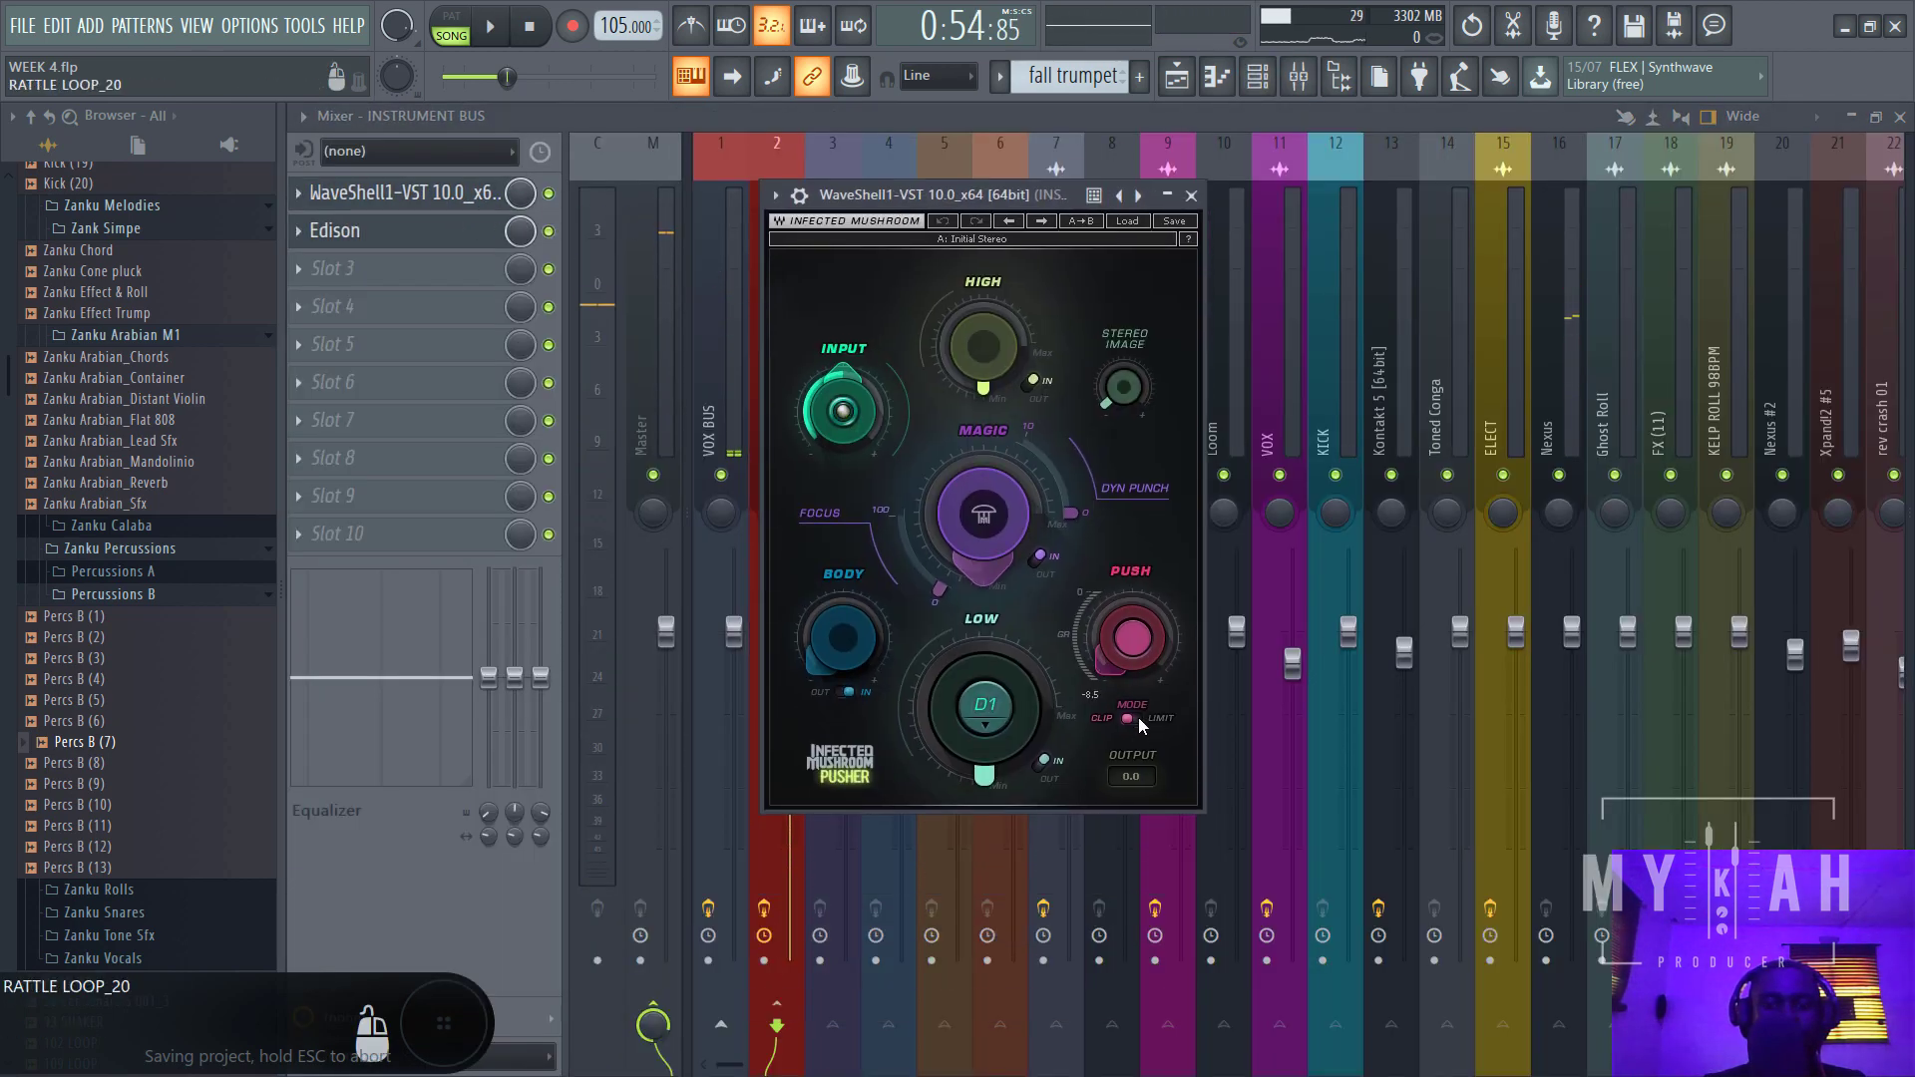
left_click(1130, 718)
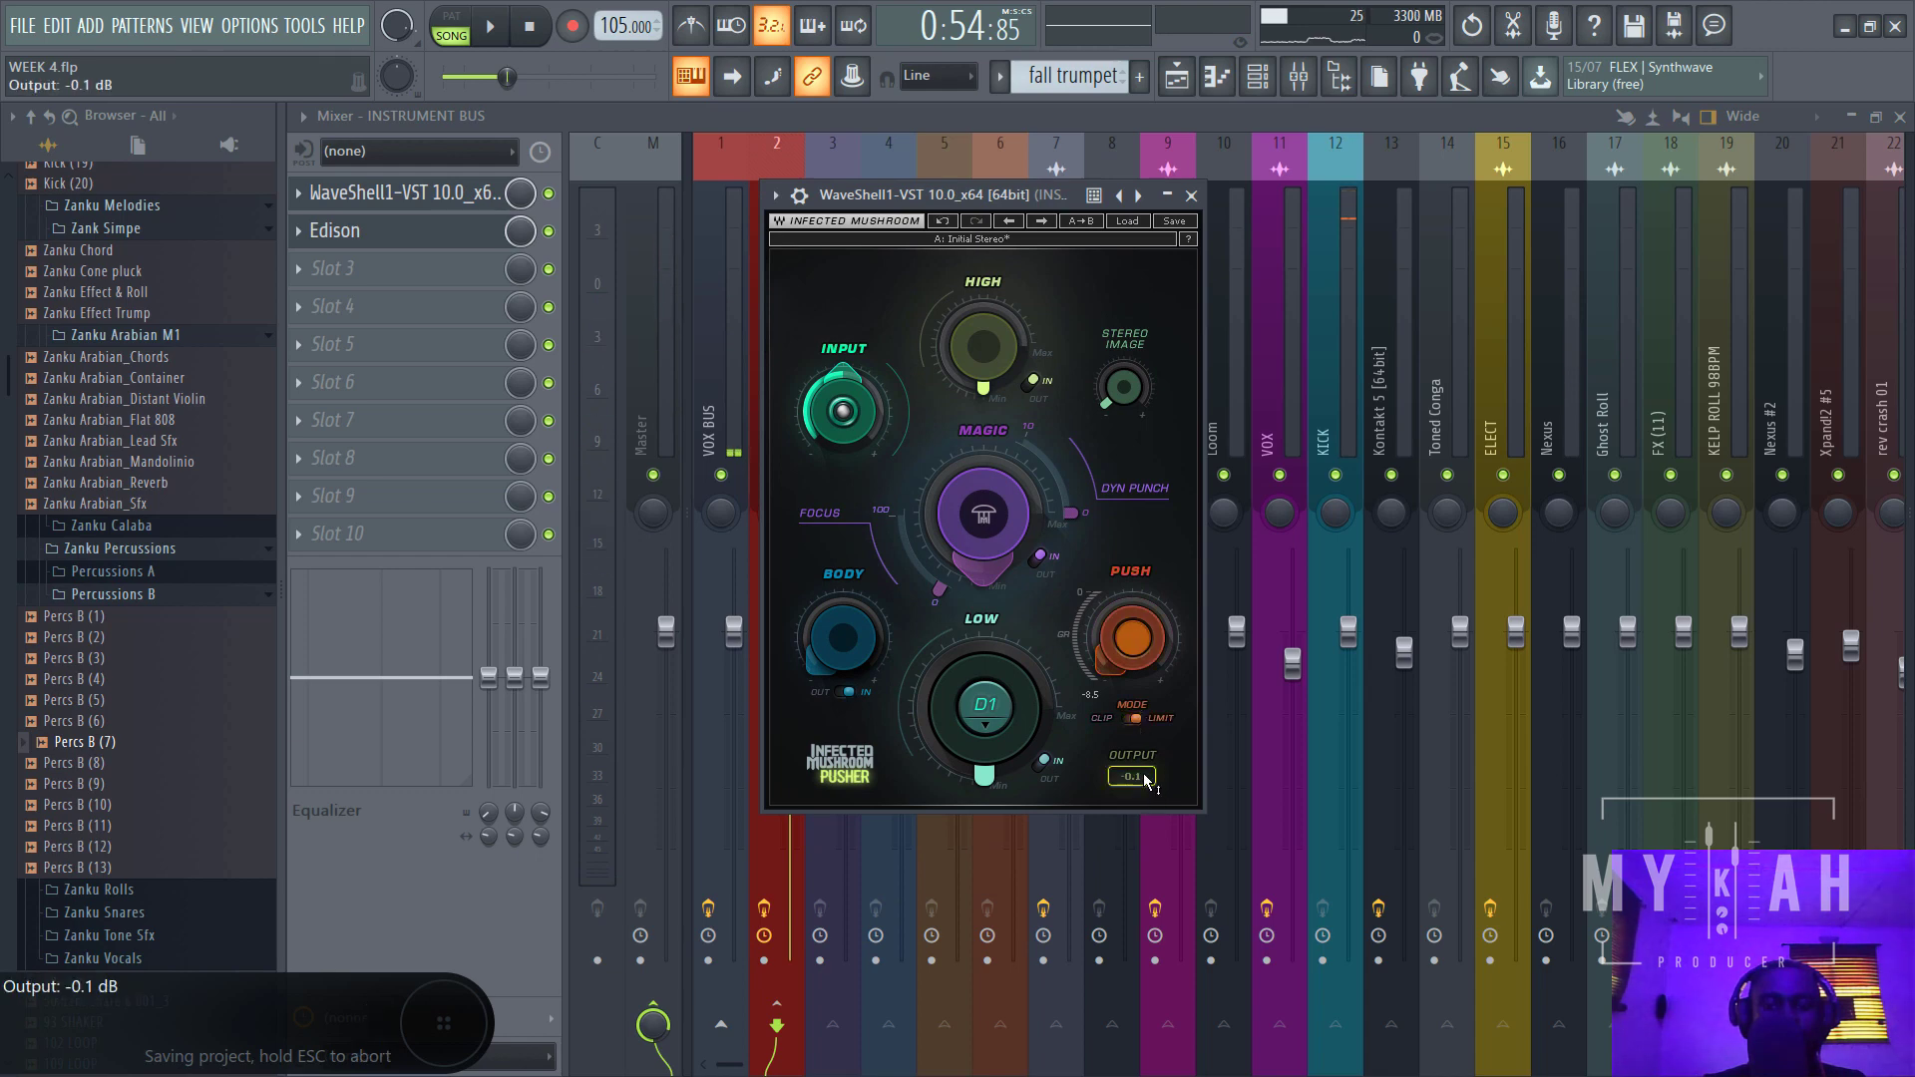
key("space")
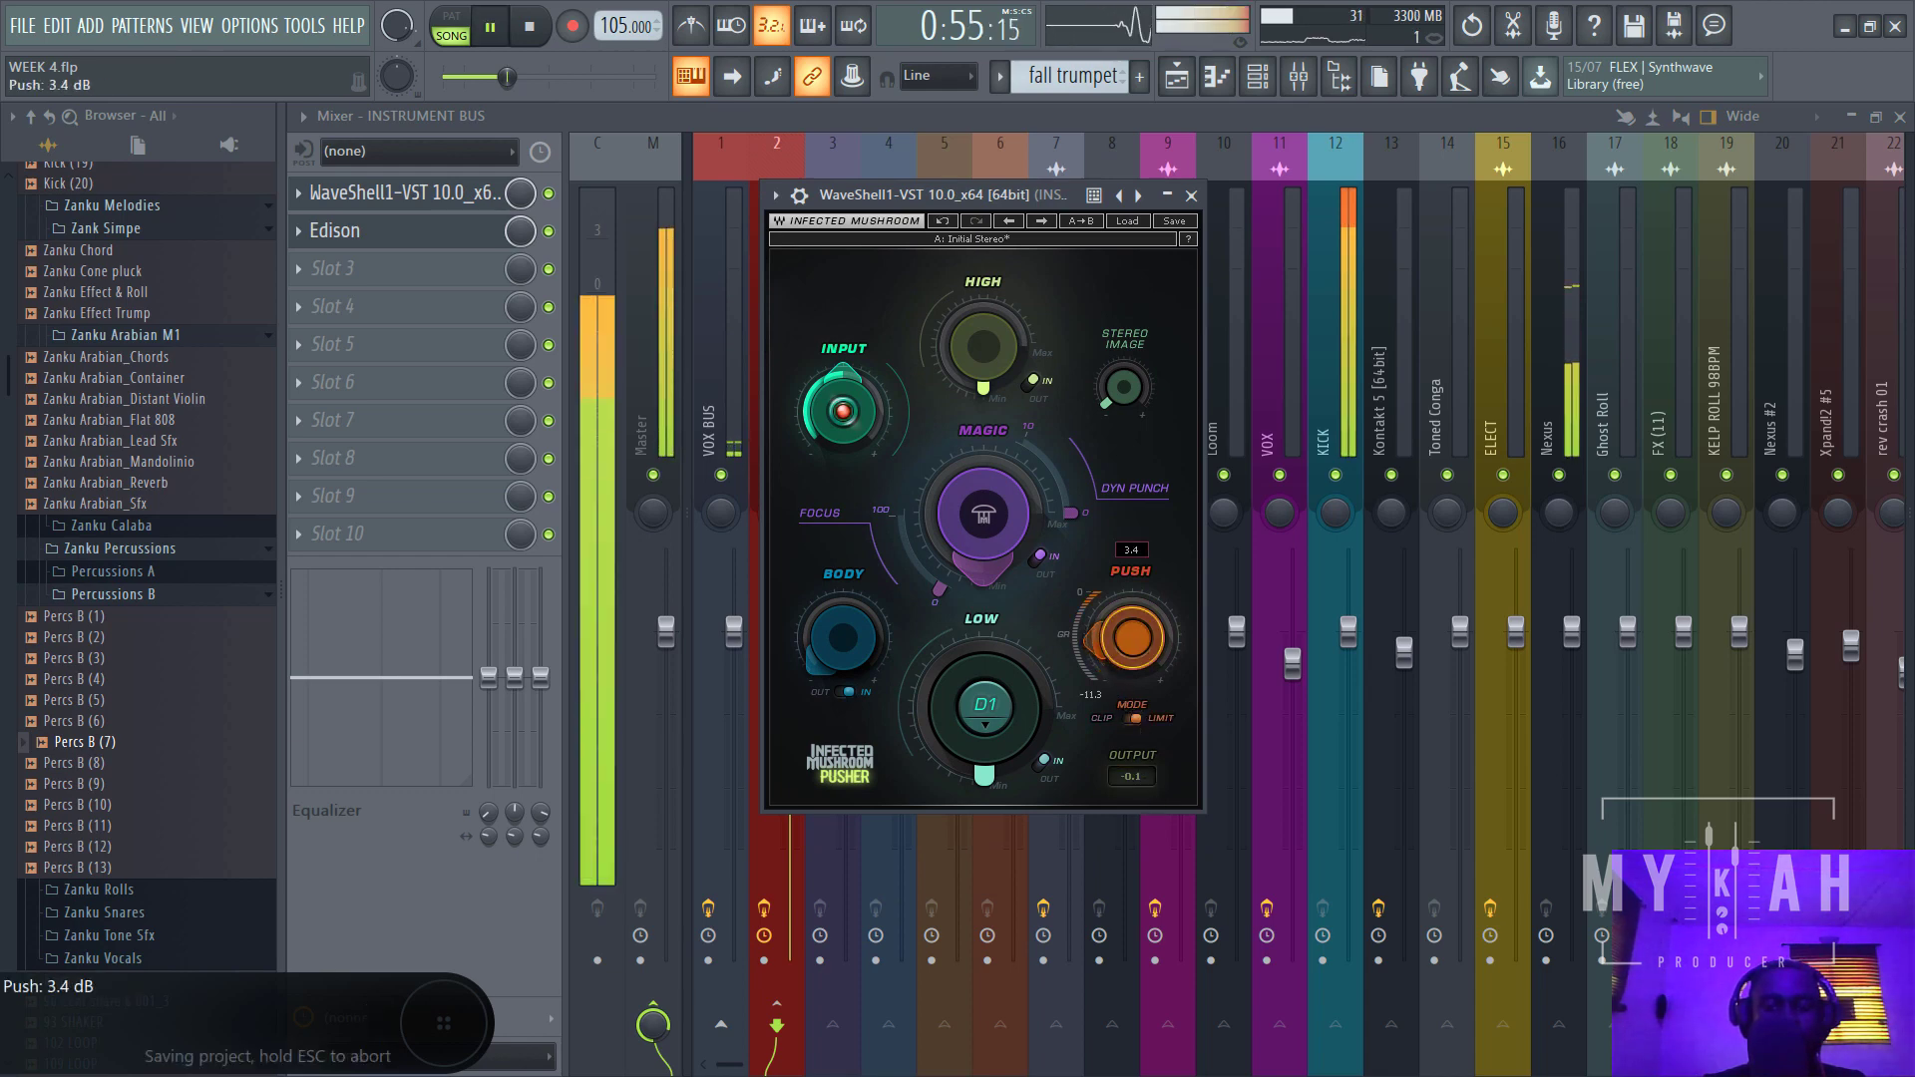
left_click_drag(1132, 638, 1132, 633)
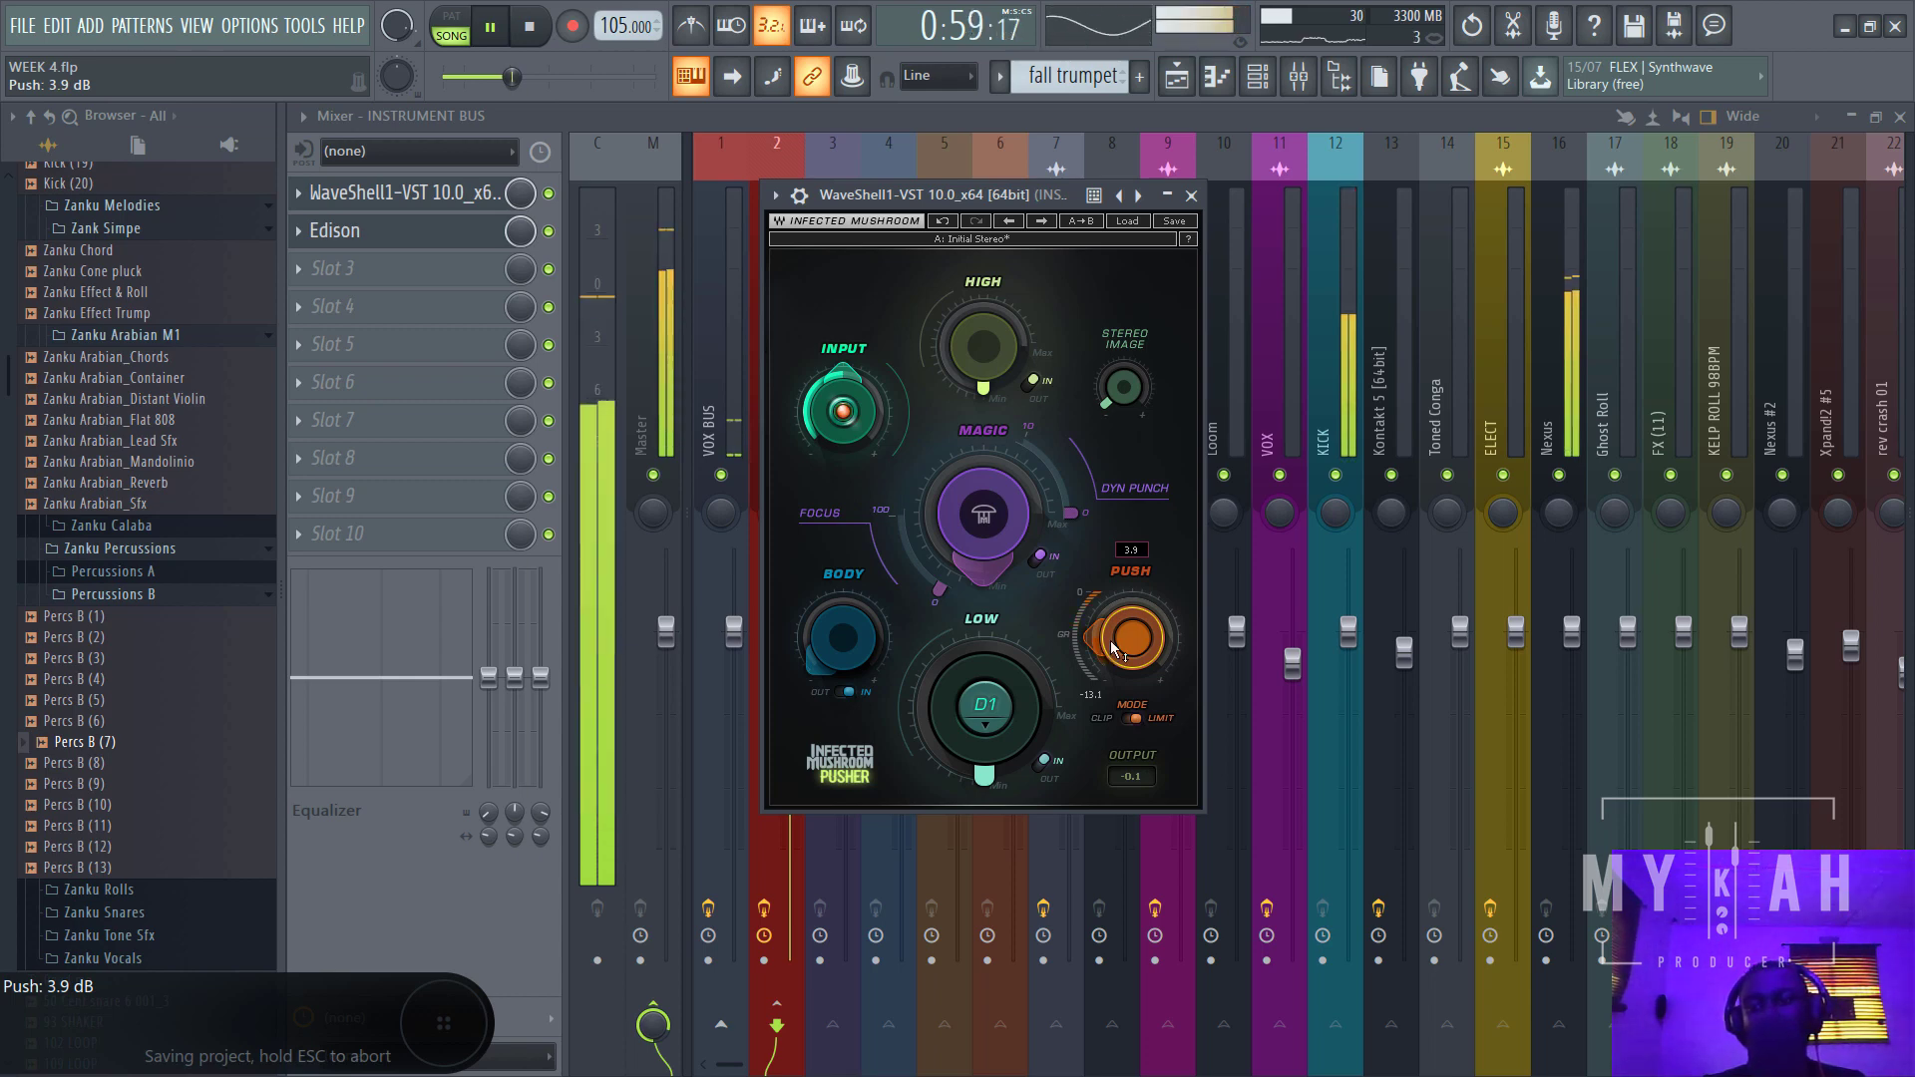
key("space")
- Route the KICK mixer track as a sidechain source to the Nexus mixer track
left_click(1336, 412)
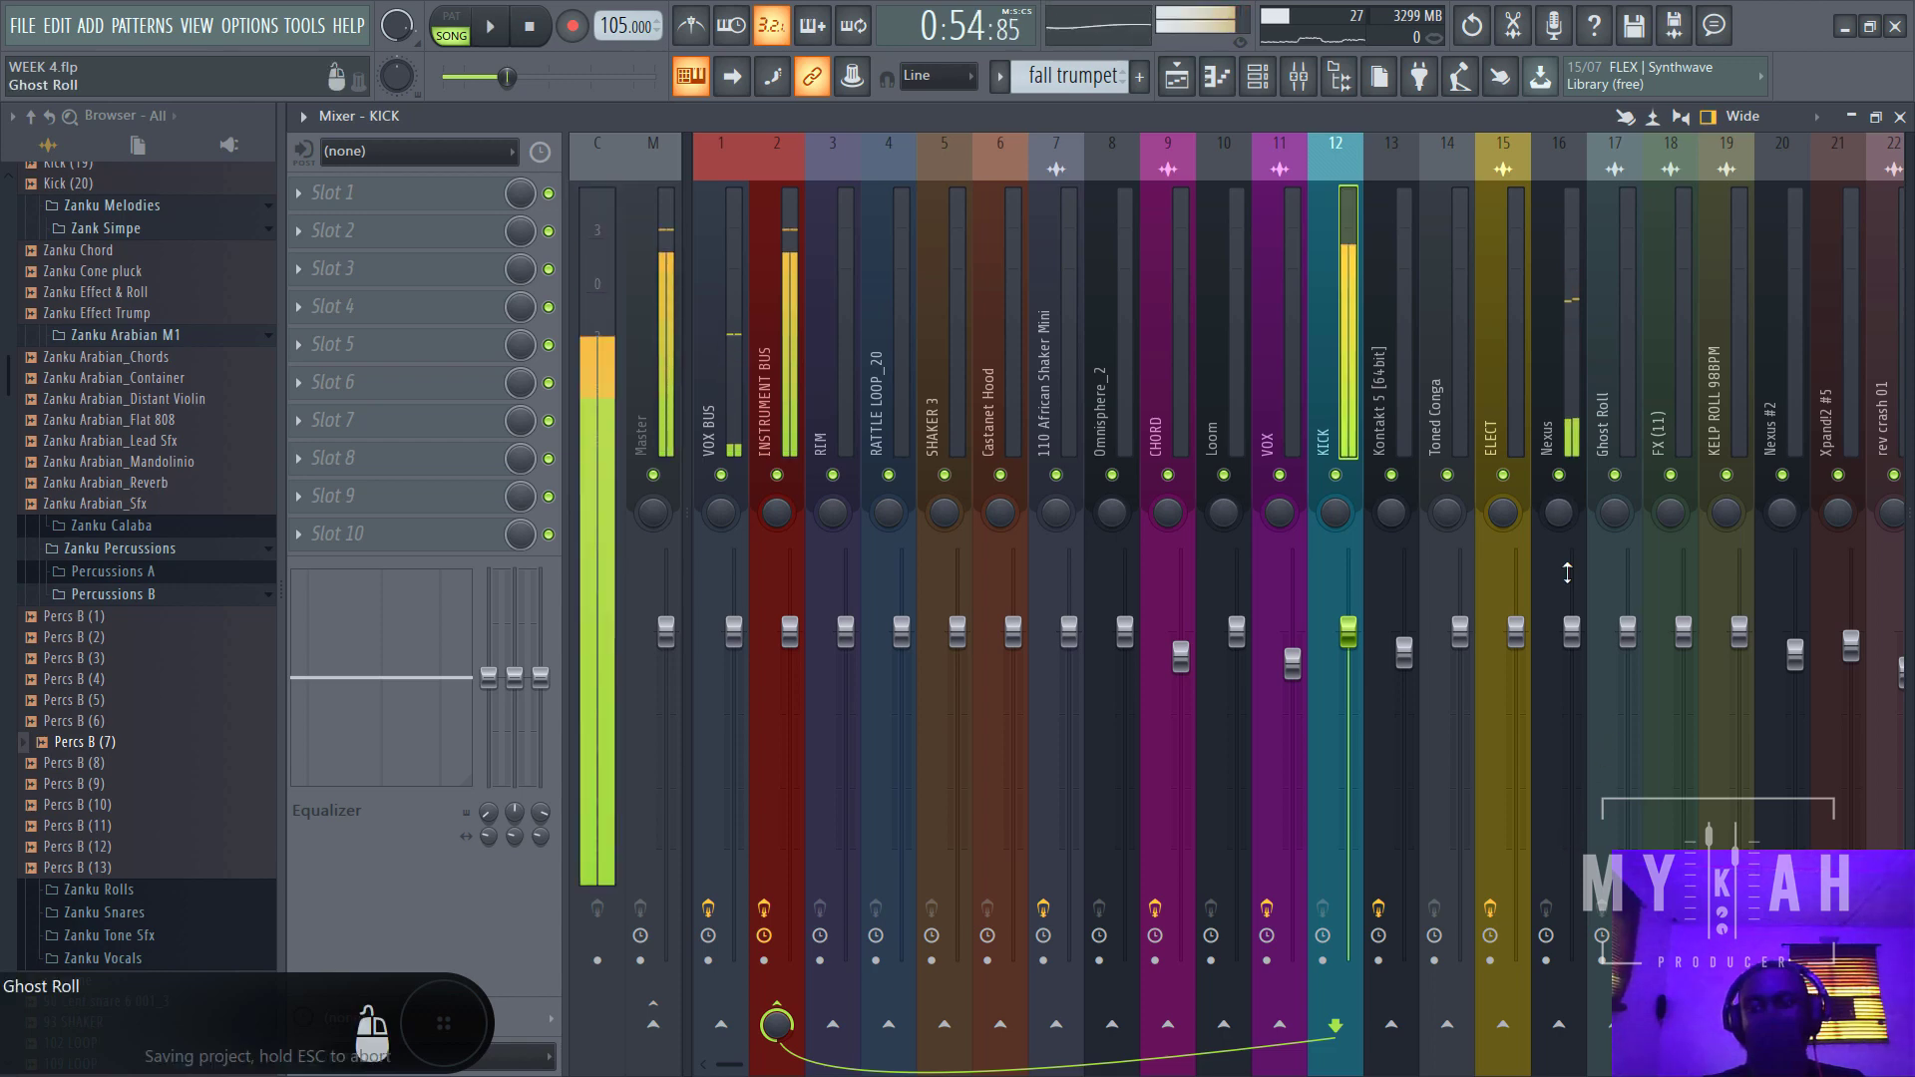
right_click(1561, 1030)
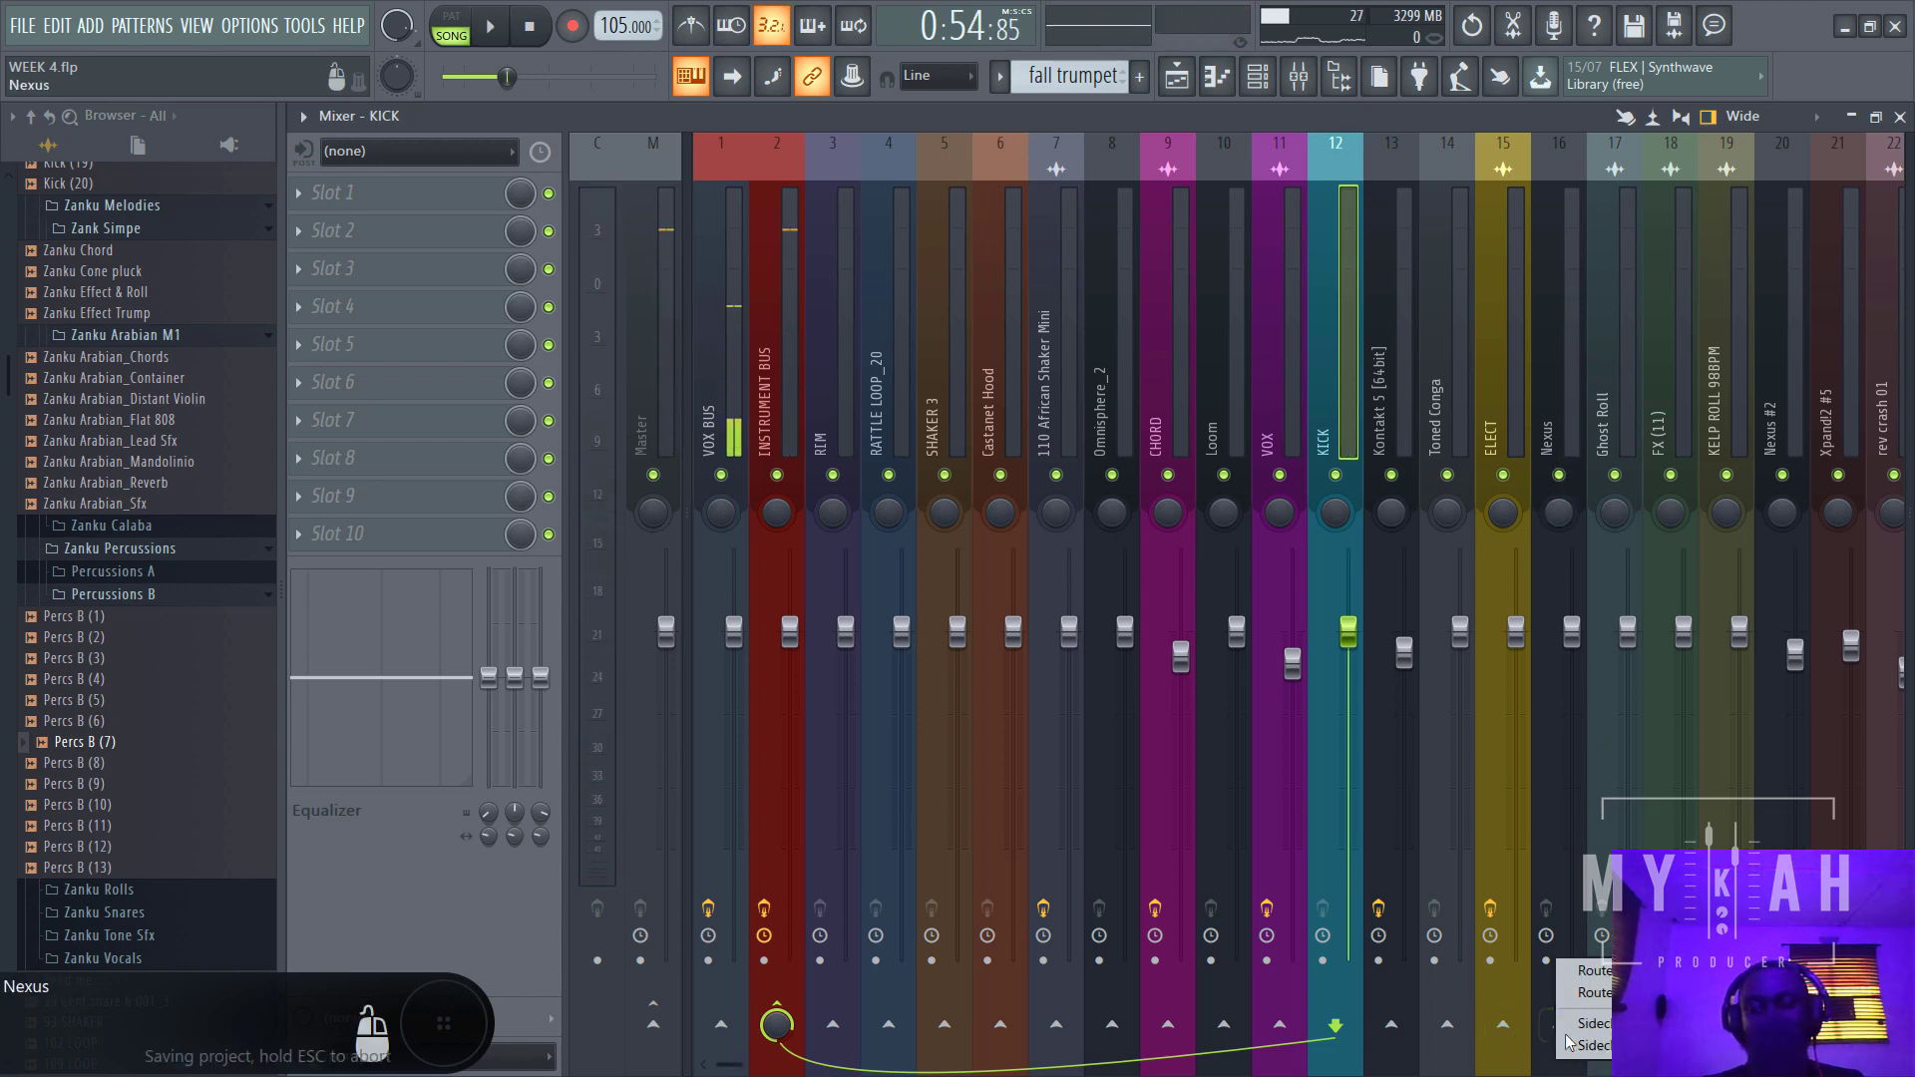
left_click(1586, 1028)
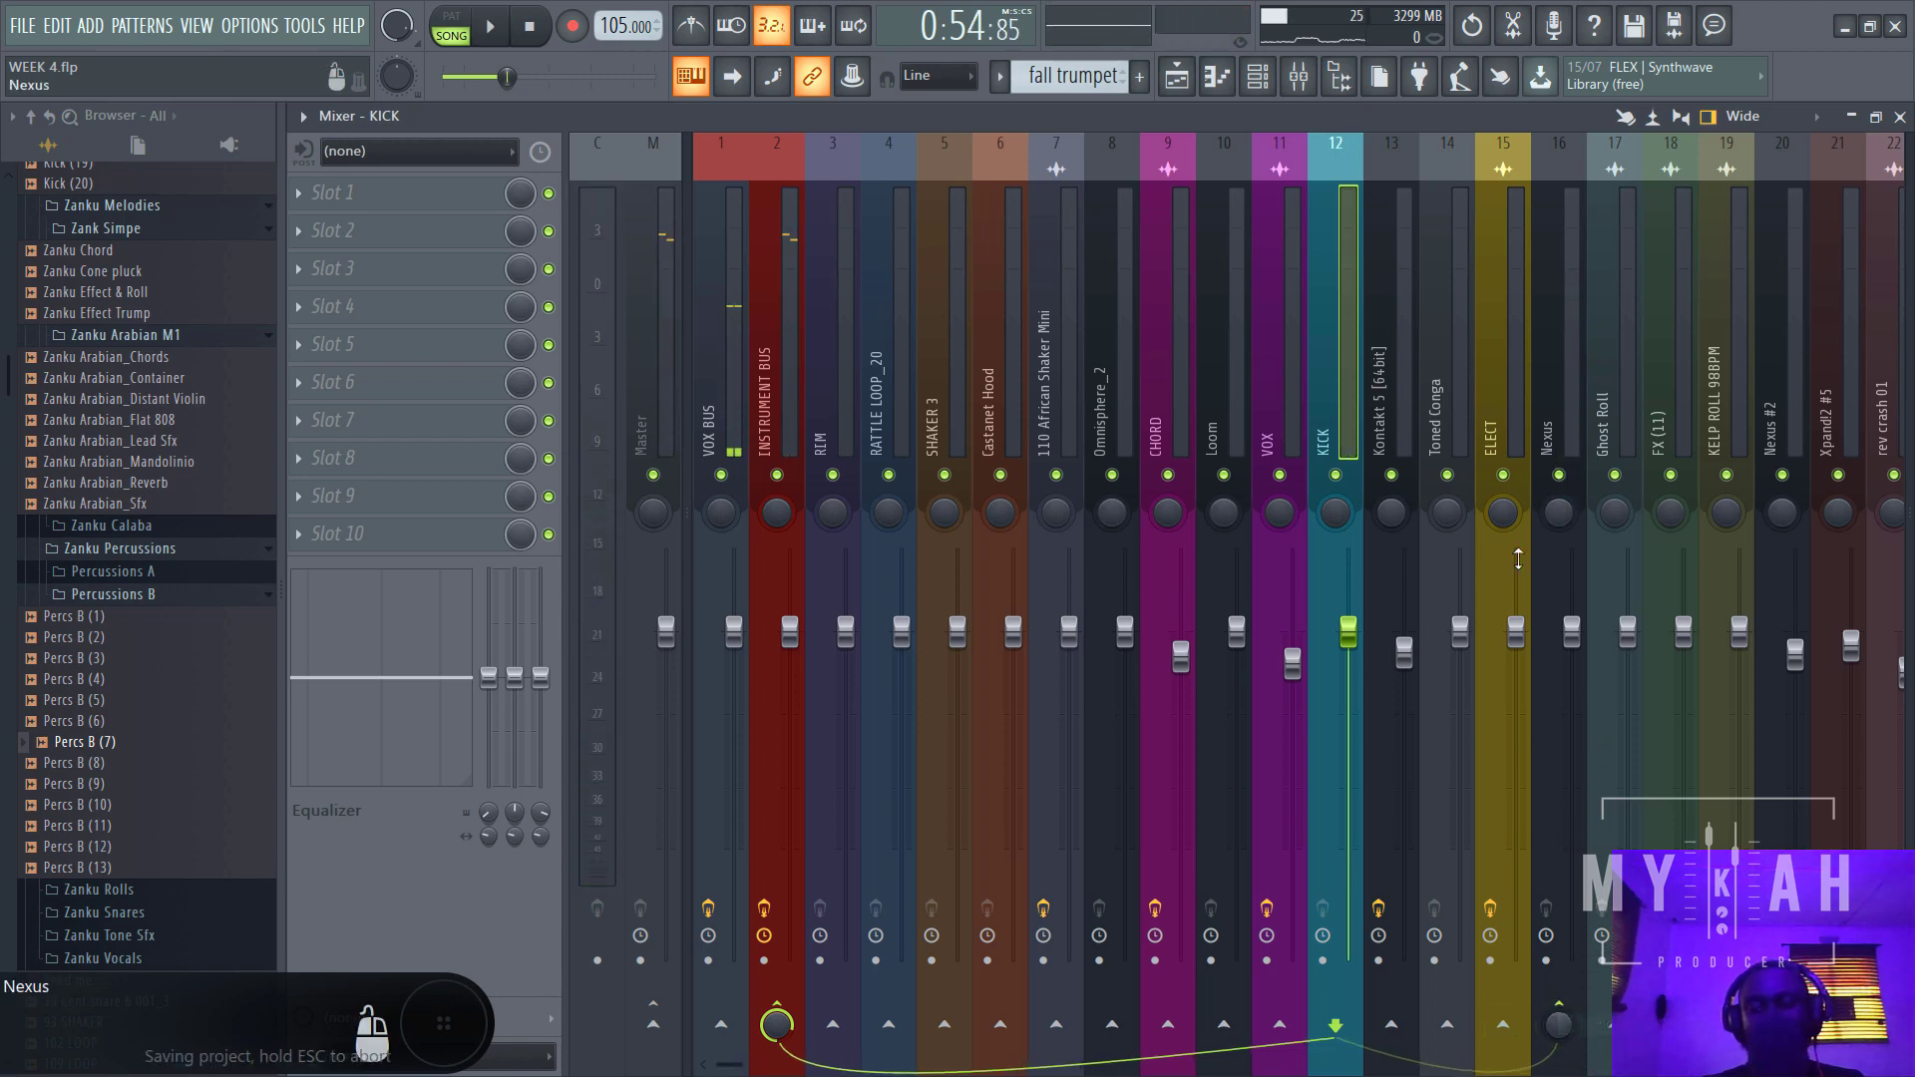
- Load Fruity Limiter in the first effect slot of the Nexus mixer track
left_click(1545, 416)
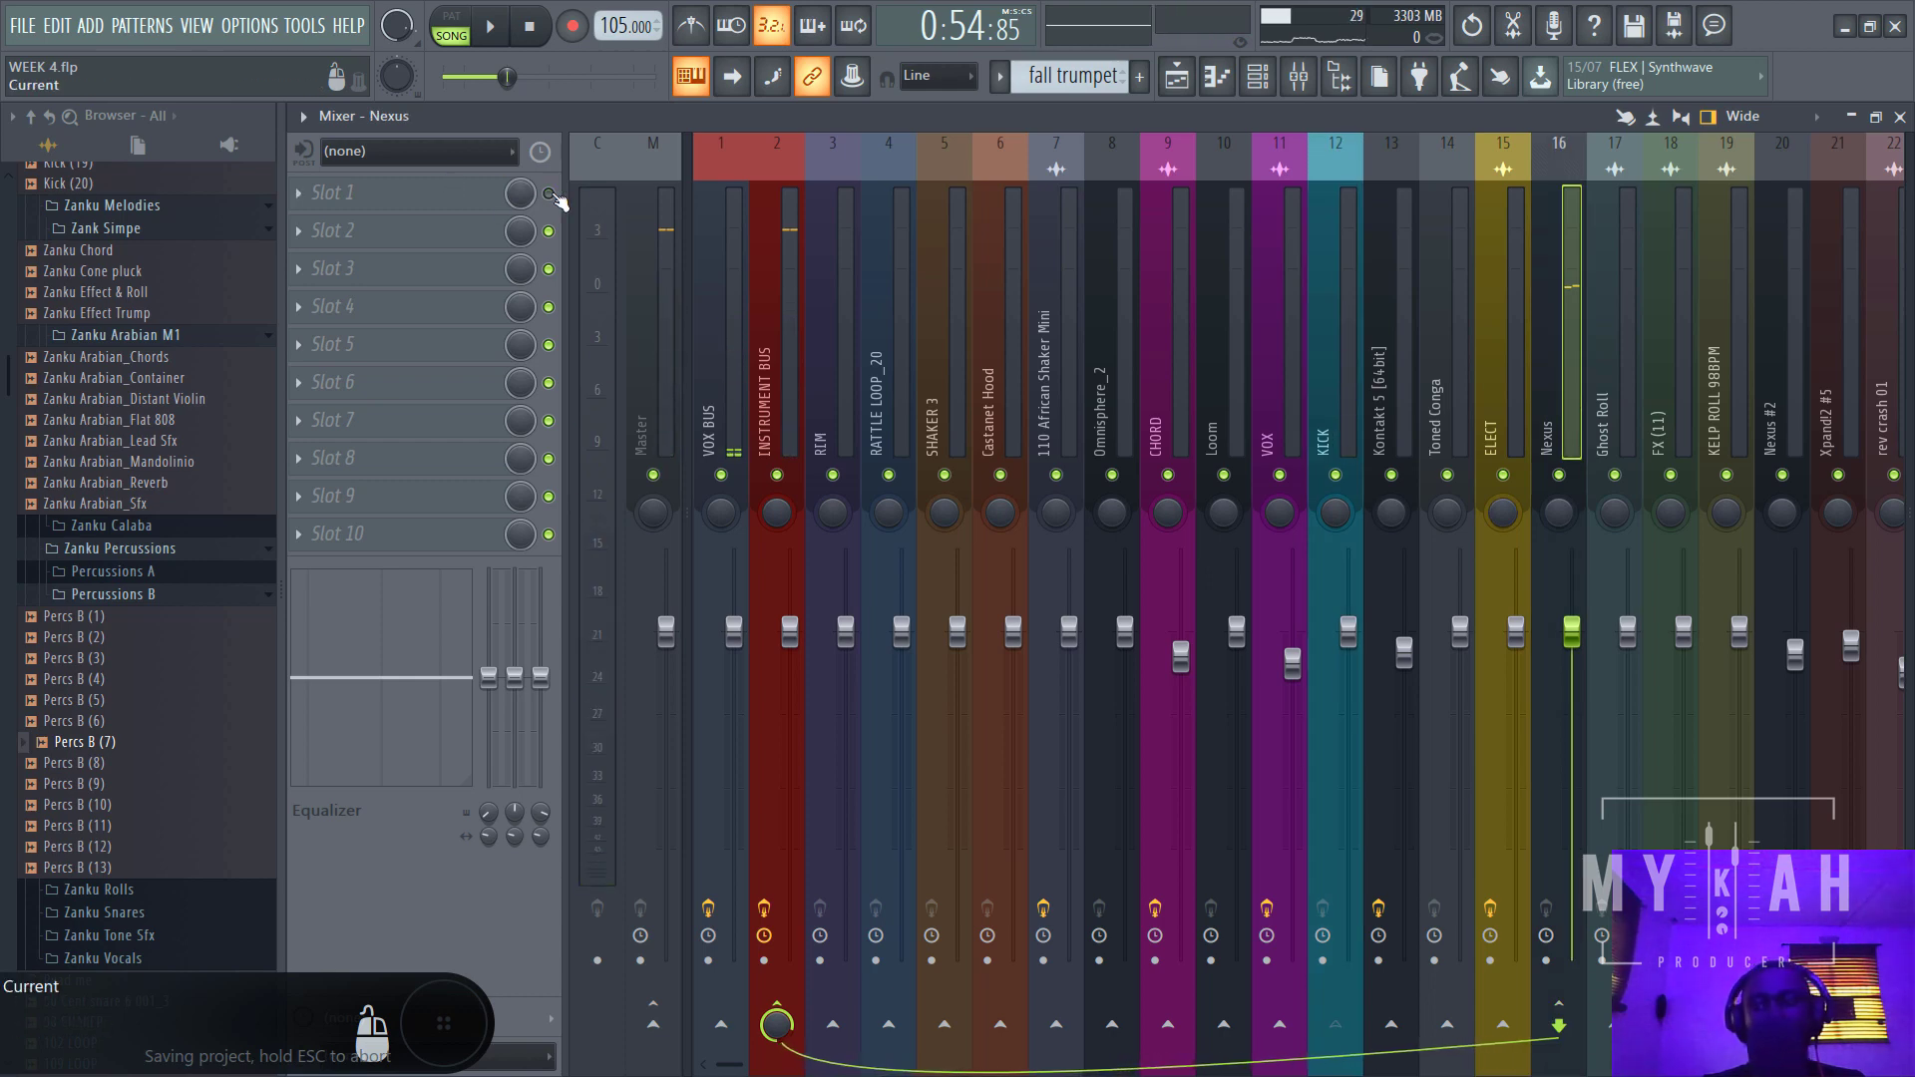
key("space")
key("space")
left_click(411, 200)
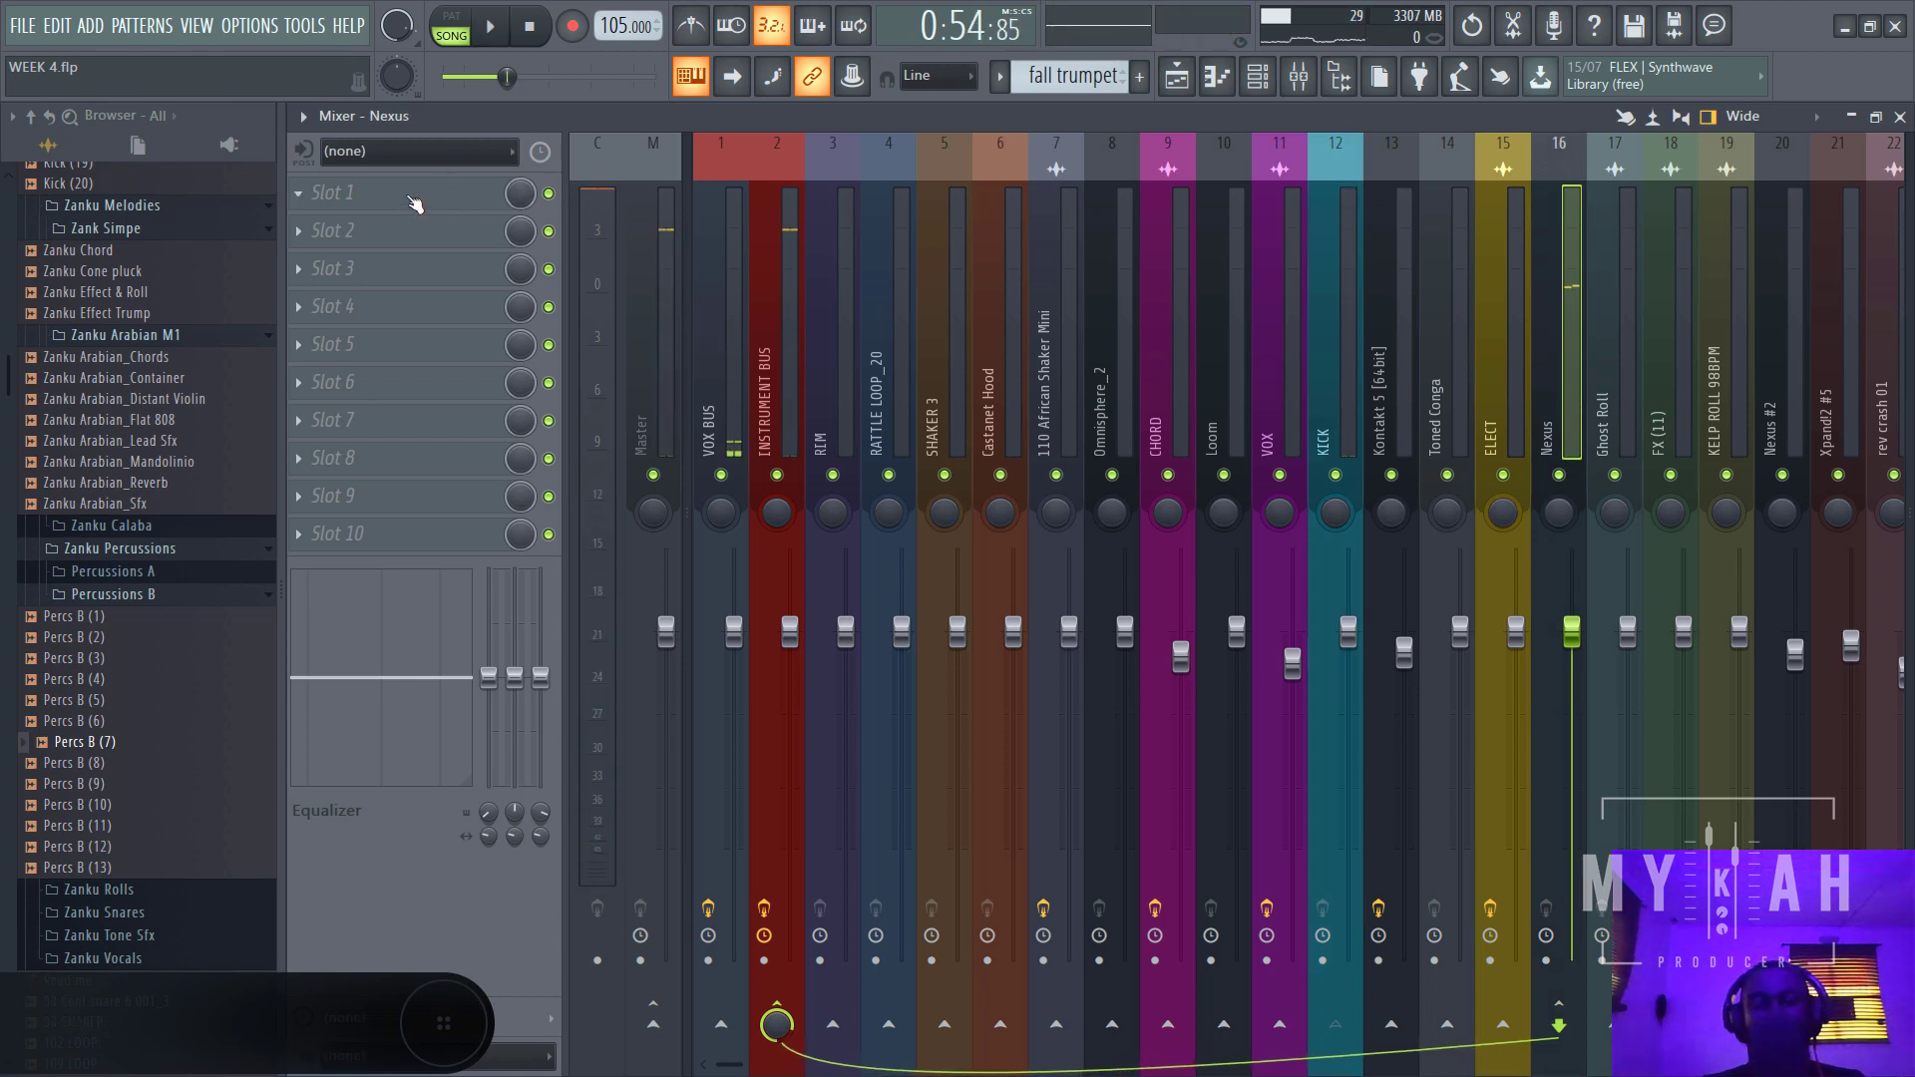
key("space")
key("space")
left_click(414, 199)
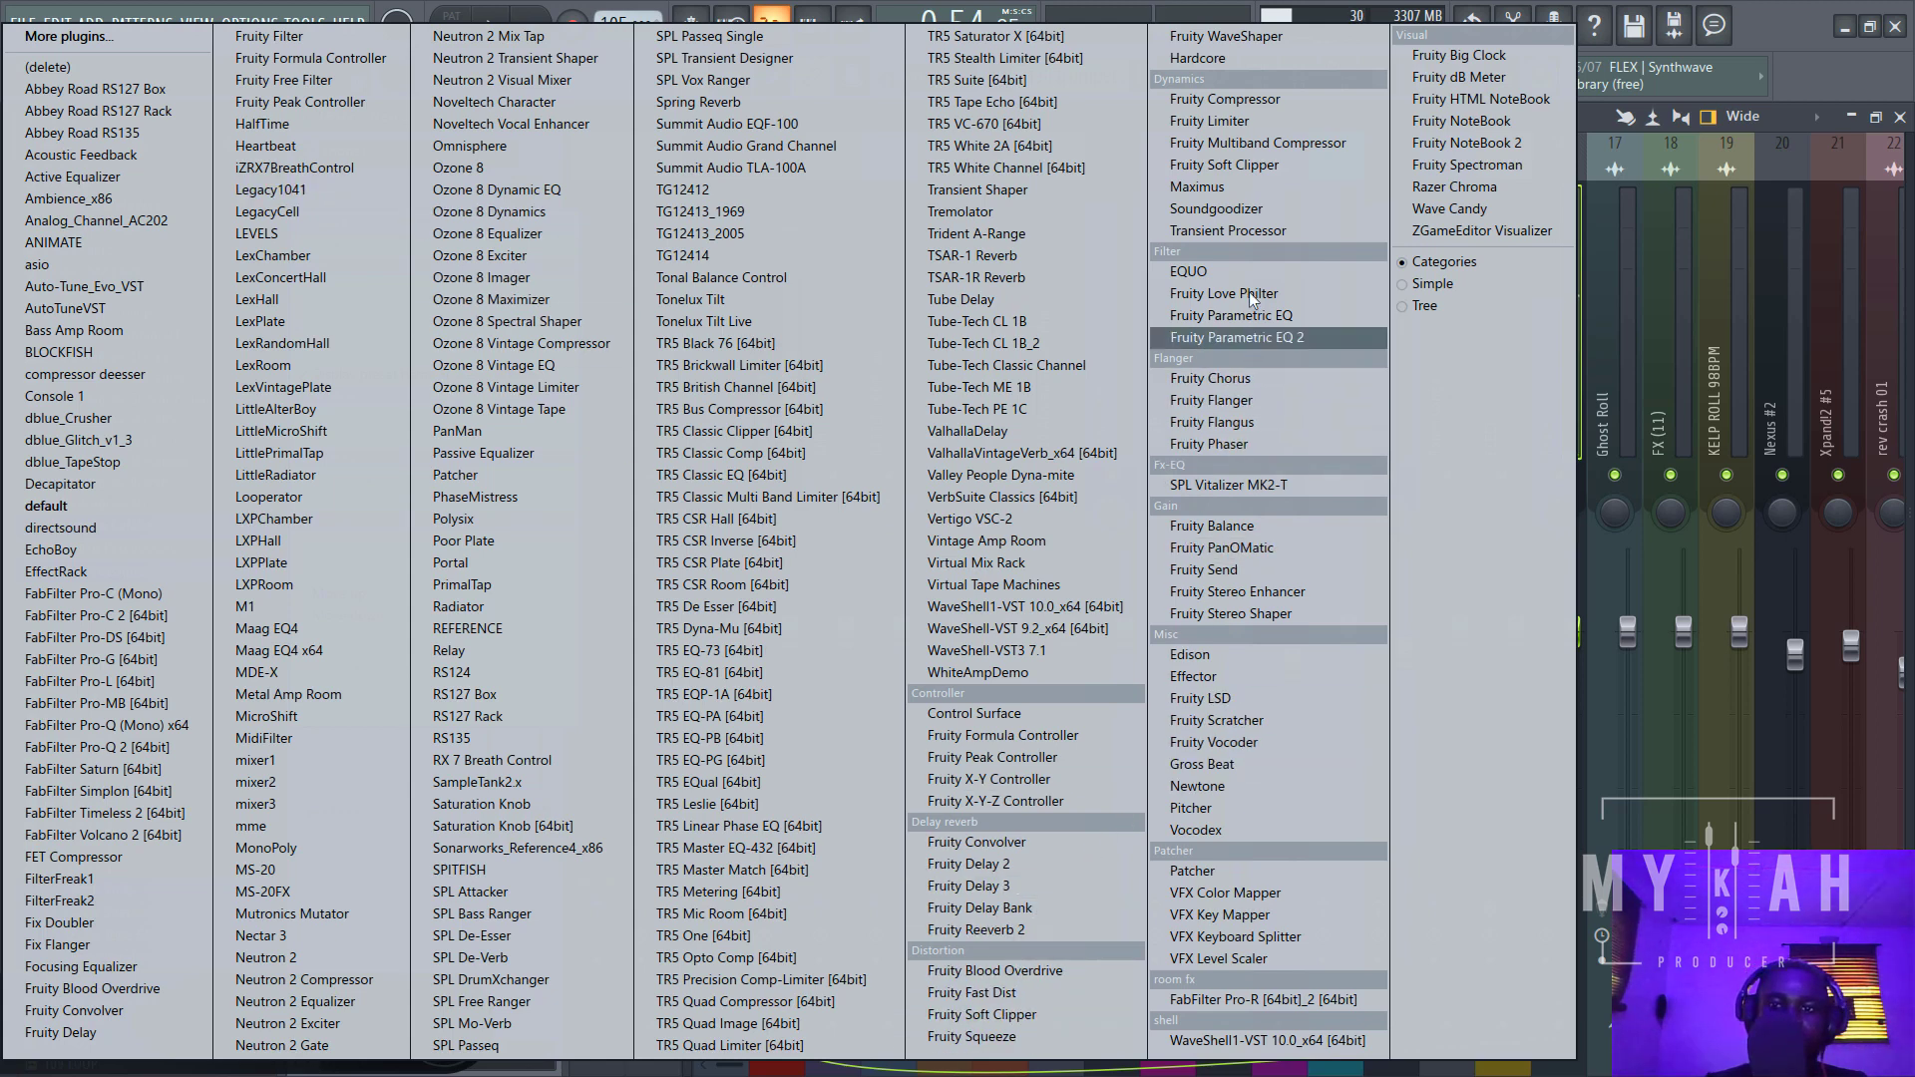
left_click(1210, 121)
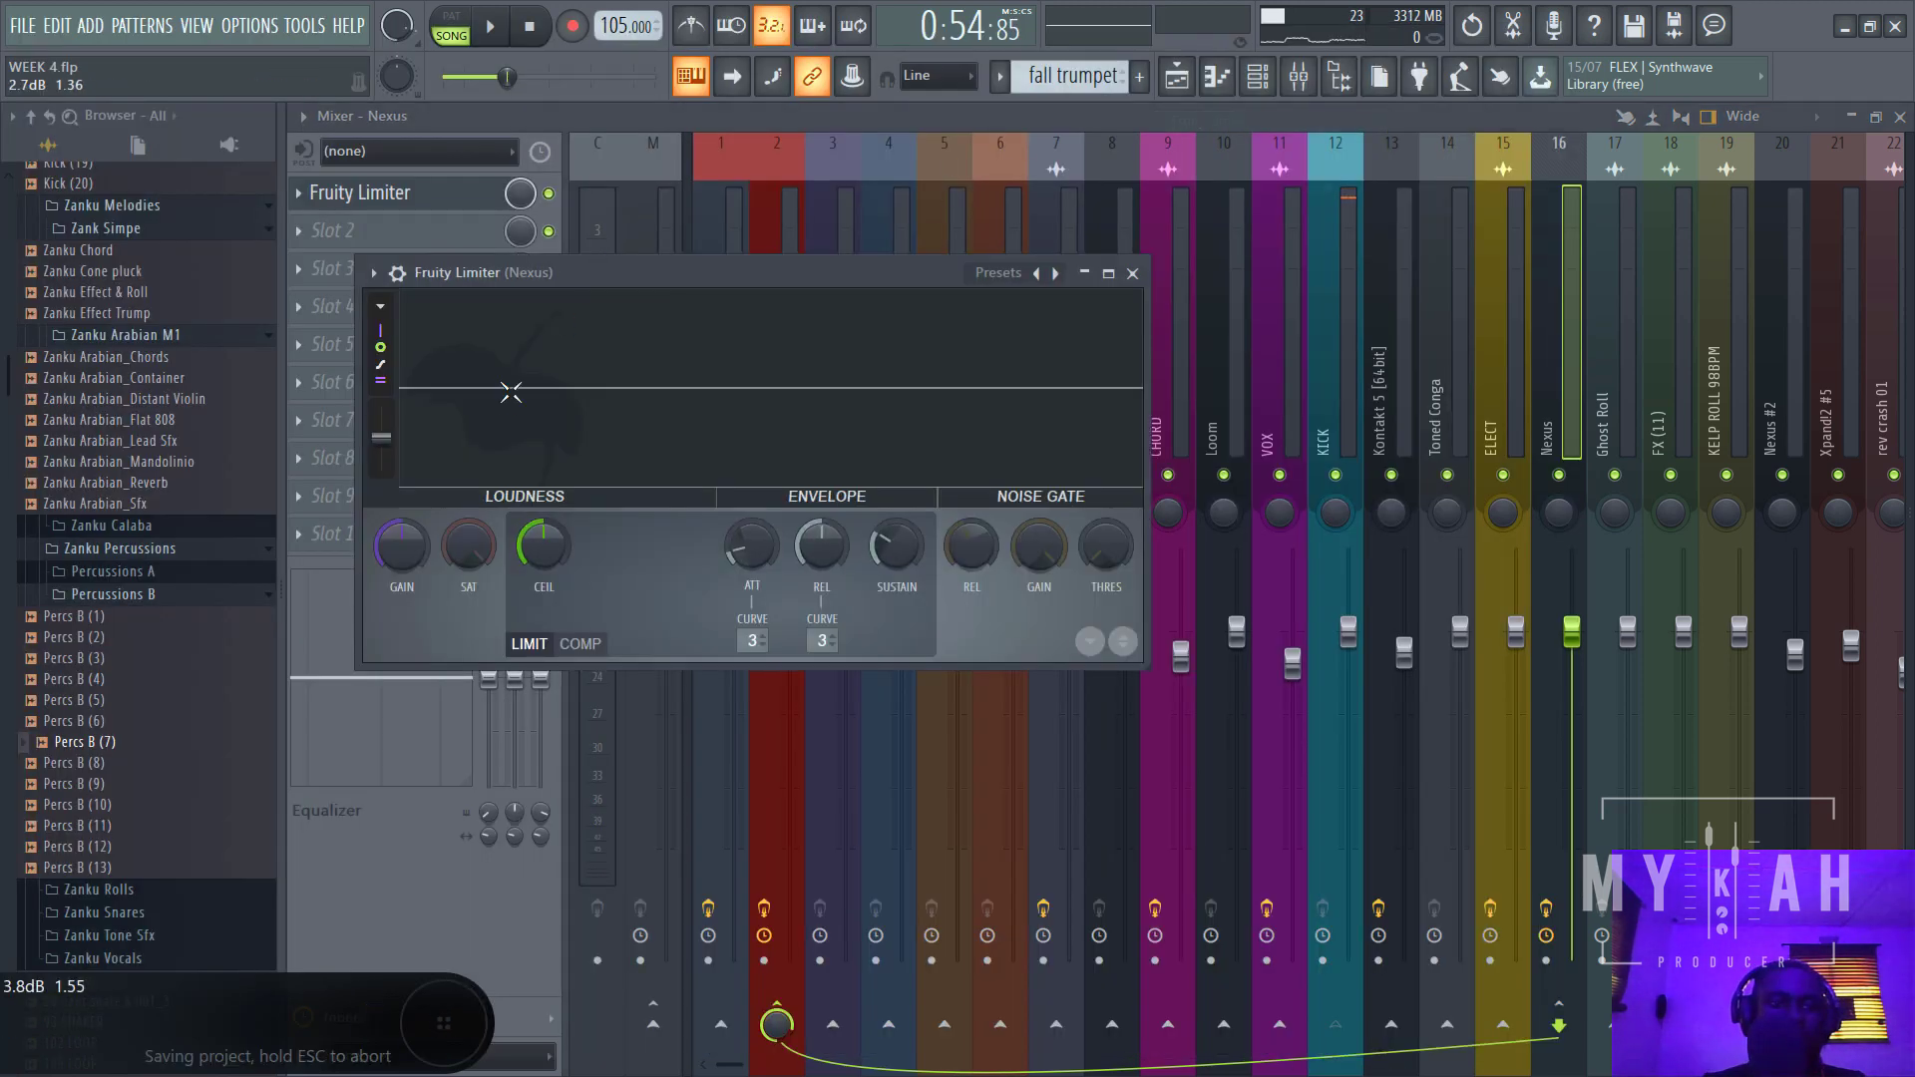
- Switch the Nexus track's Fruity Limiter to compressor mode and choose KICK as its sidechain input
left_click(580, 643)
left_click(843, 654)
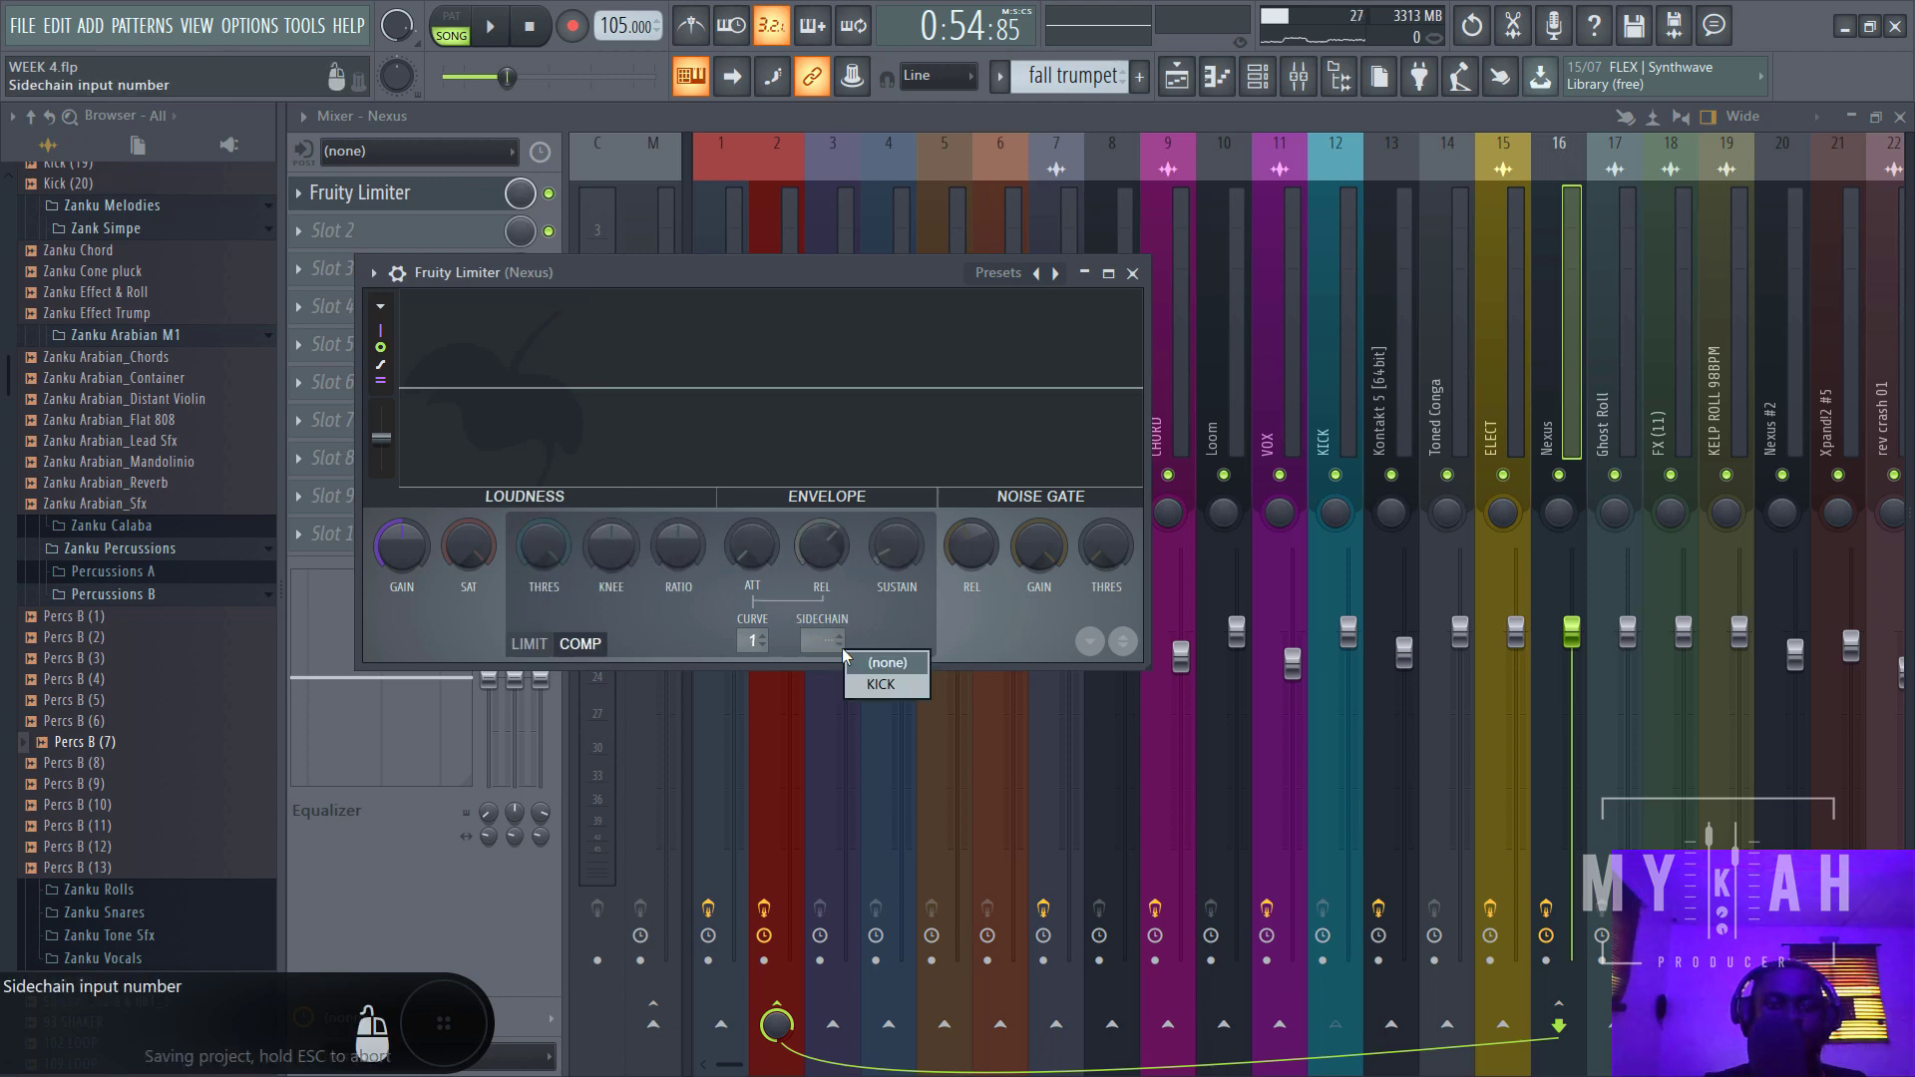
left_click(869, 688)
- Lower the Nexus compressor threshold to -15.1 dB and raise its ratio during playback, then stop and close the plugin
left_click_drag(546, 555, 546, 678)
key("space")
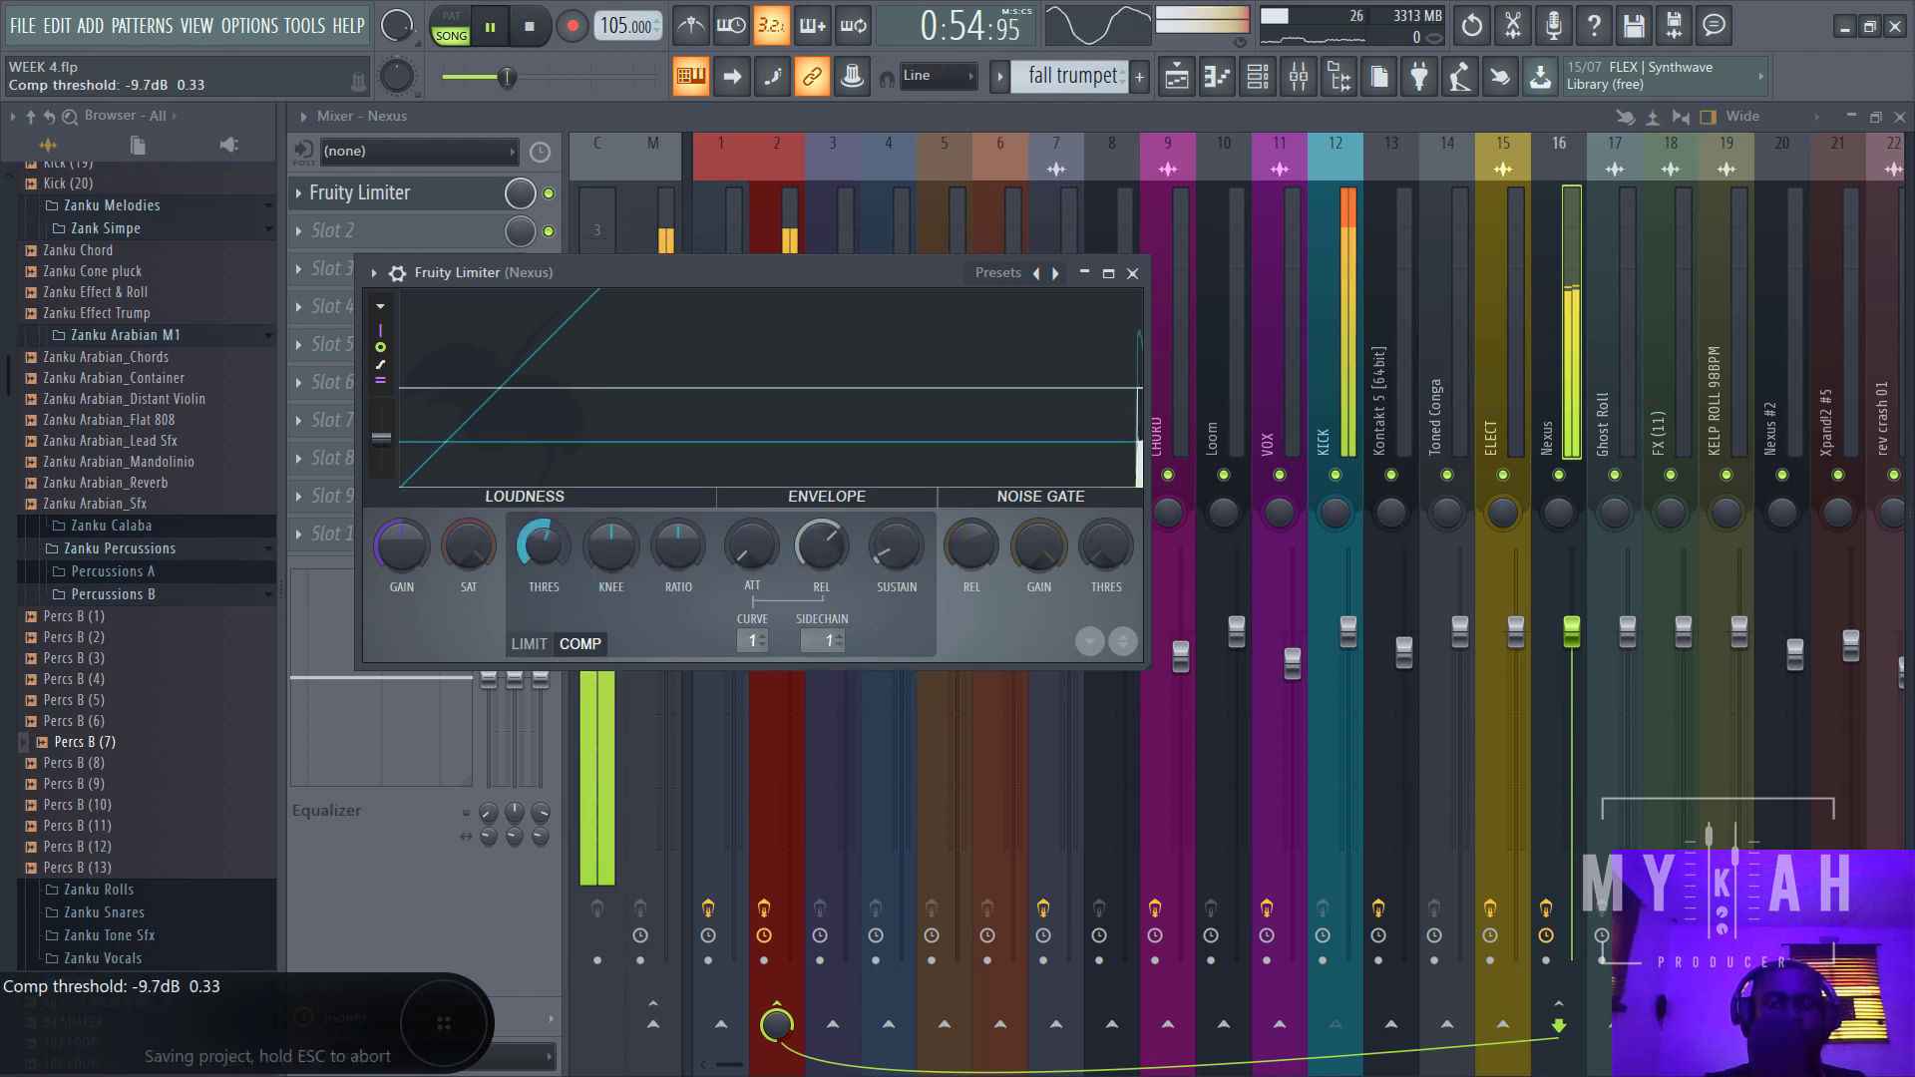
key("space")
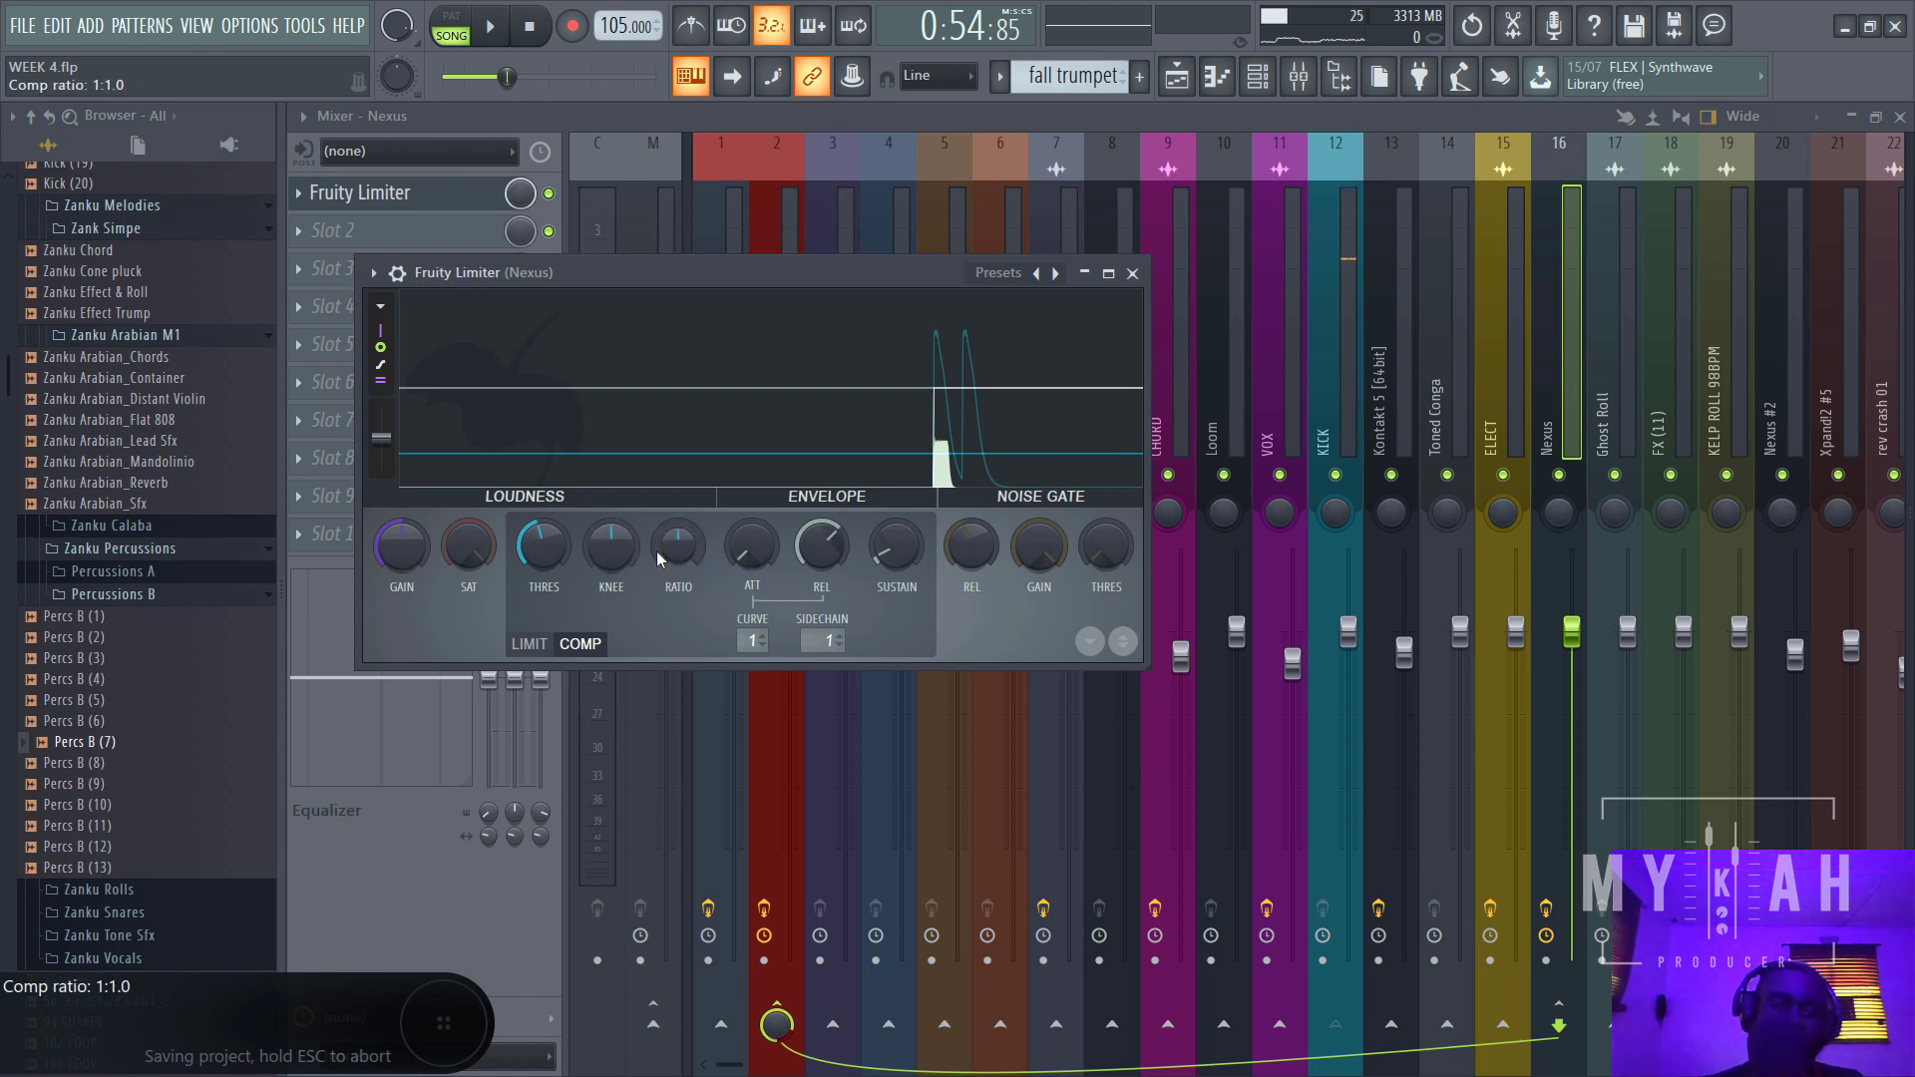
left_click_drag(543, 549, 543, 620)
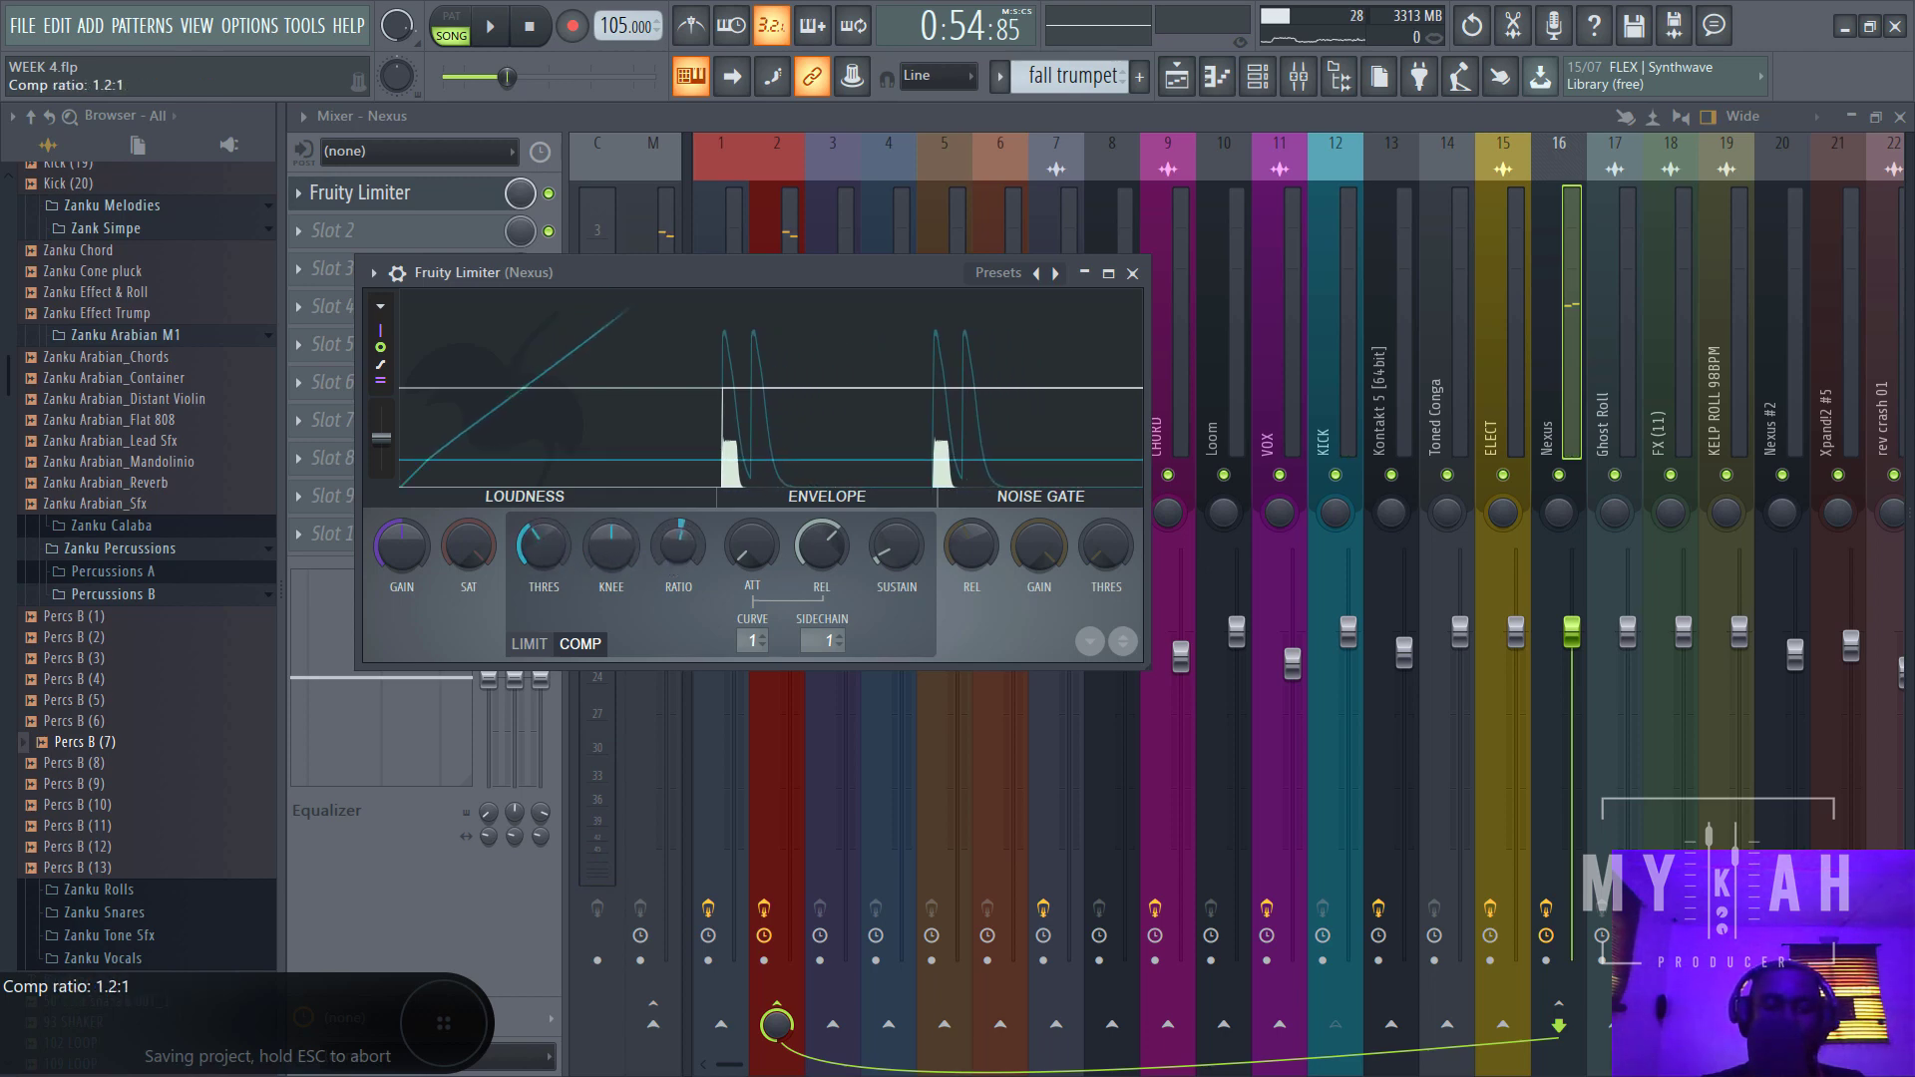
key("space")
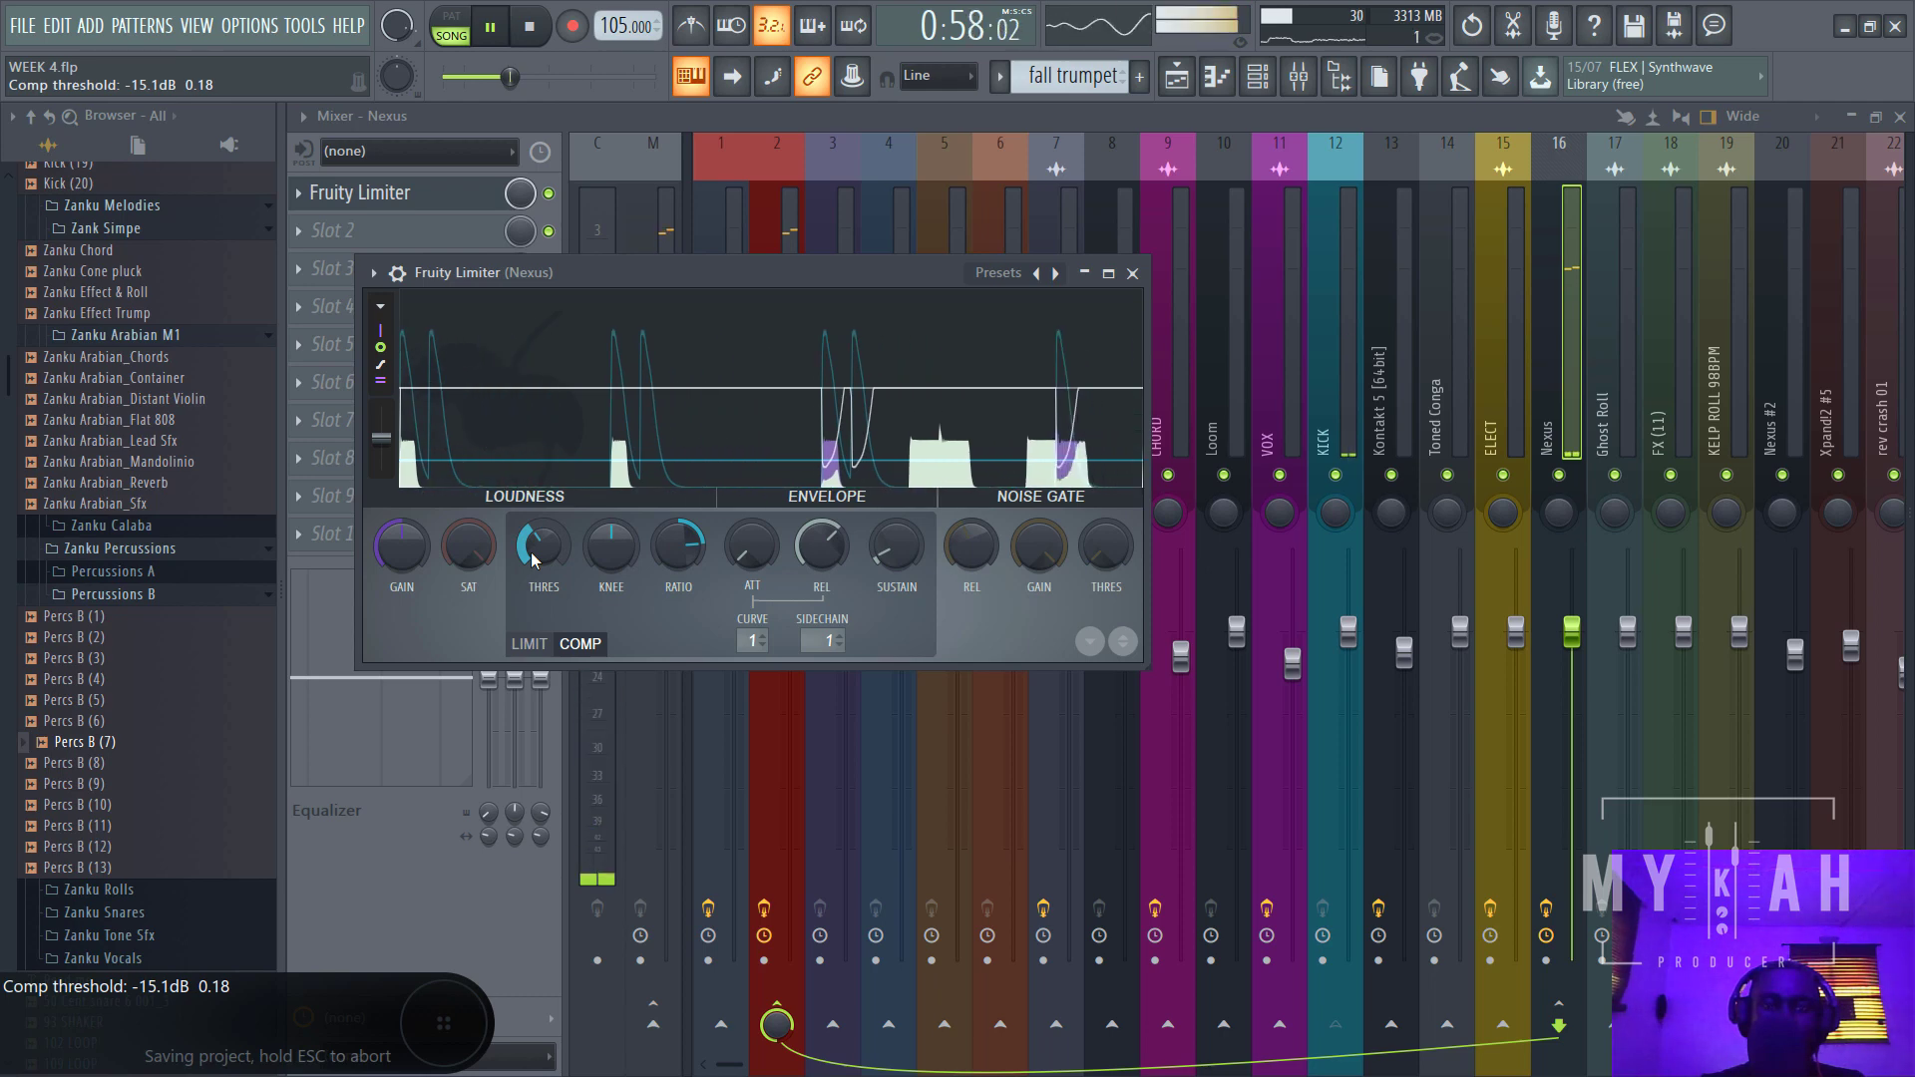
left_click(797, 120)
key("space")
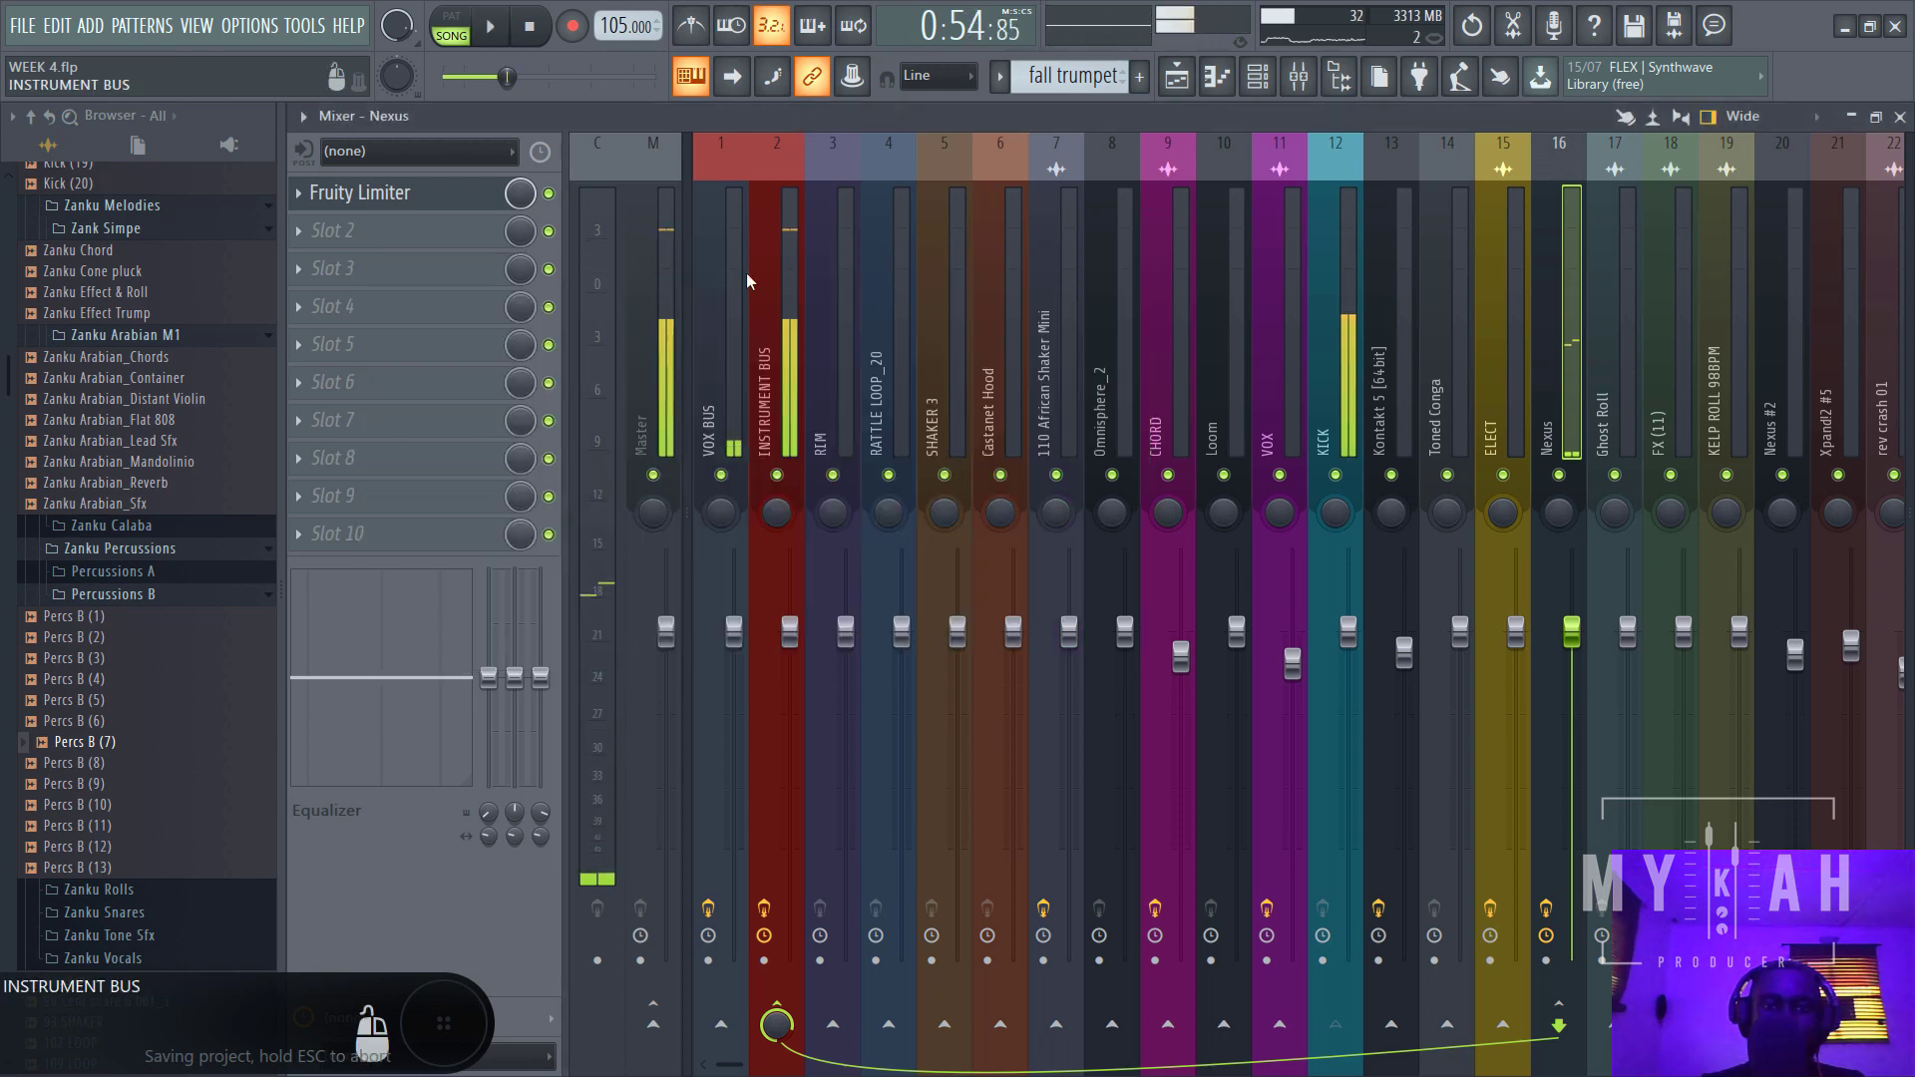
- Reopen Pusher on the INSTRUMENT BUS, show its wrapper controls and compare playback with the effect bypassed and enabled
left_click(768, 382)
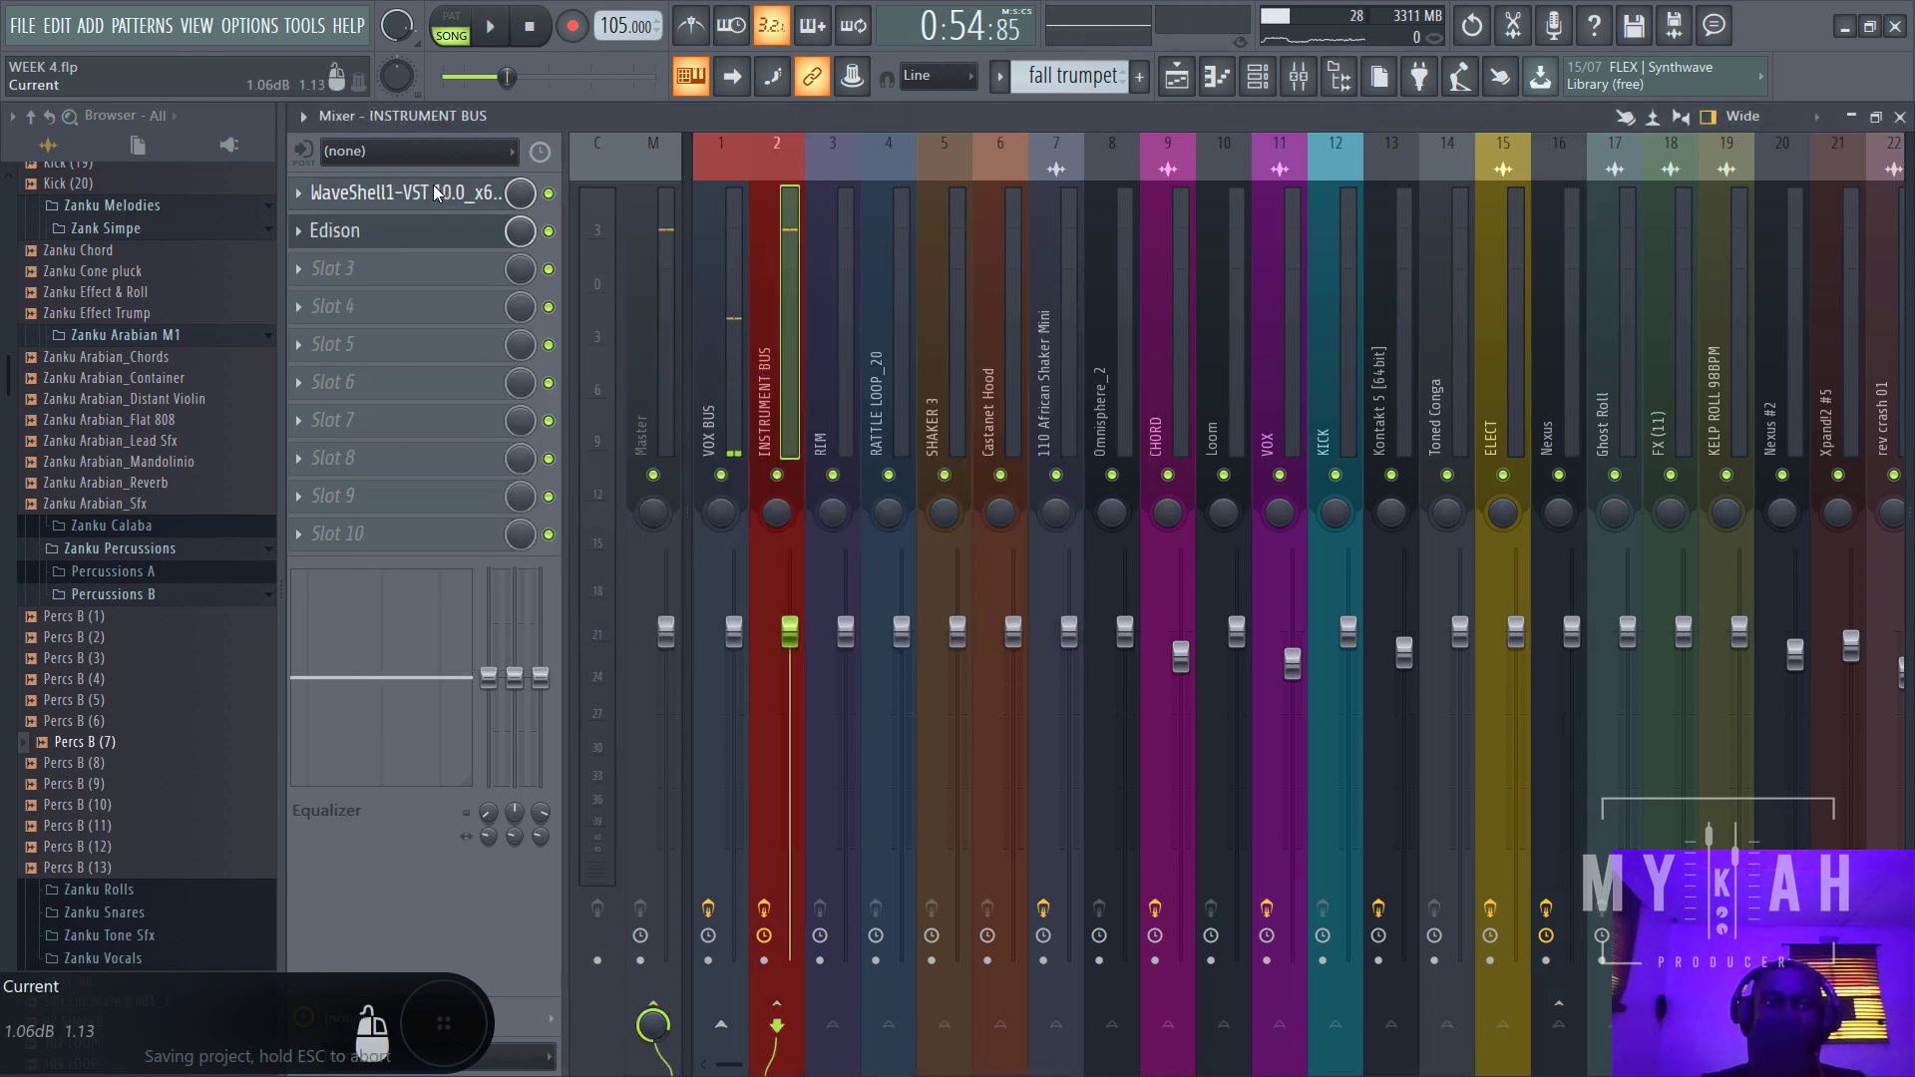
left_click(439, 193)
left_click_drag(868, 195, 837, 197)
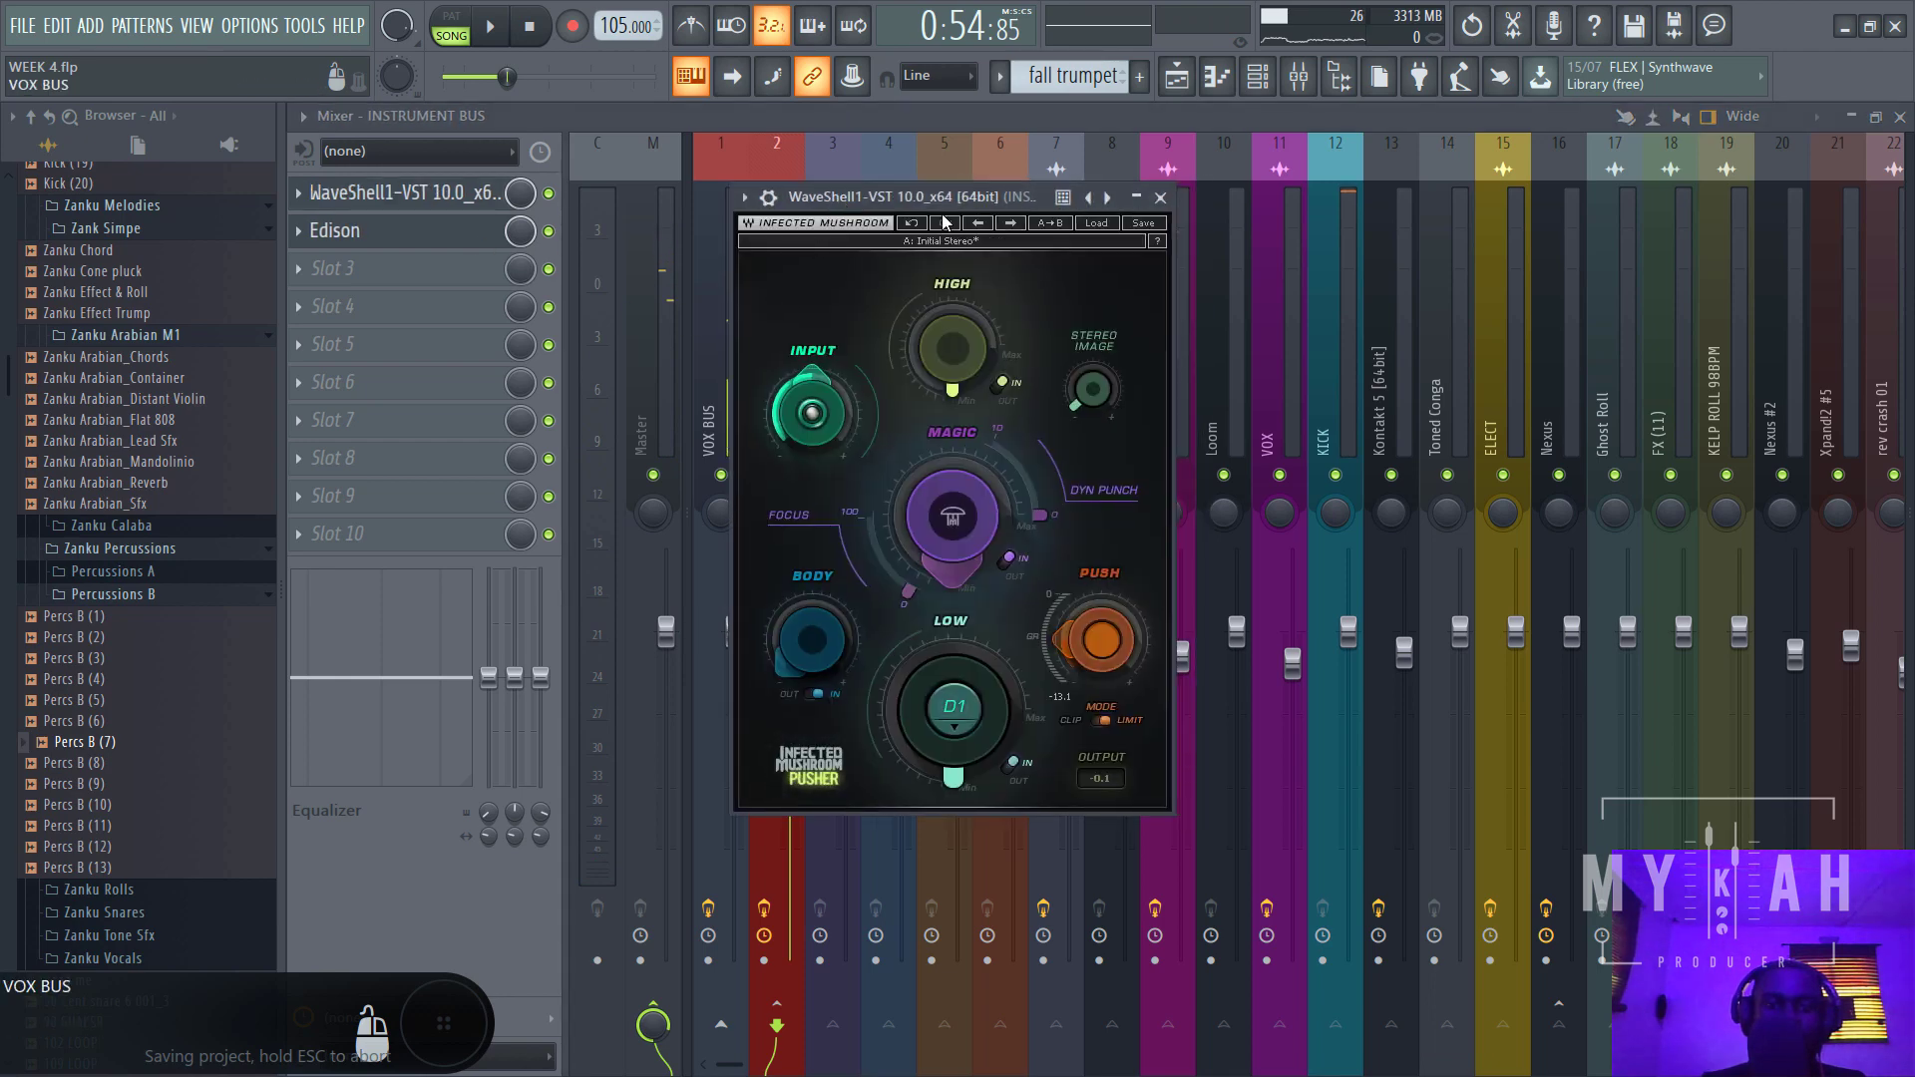
left_click(768, 198)
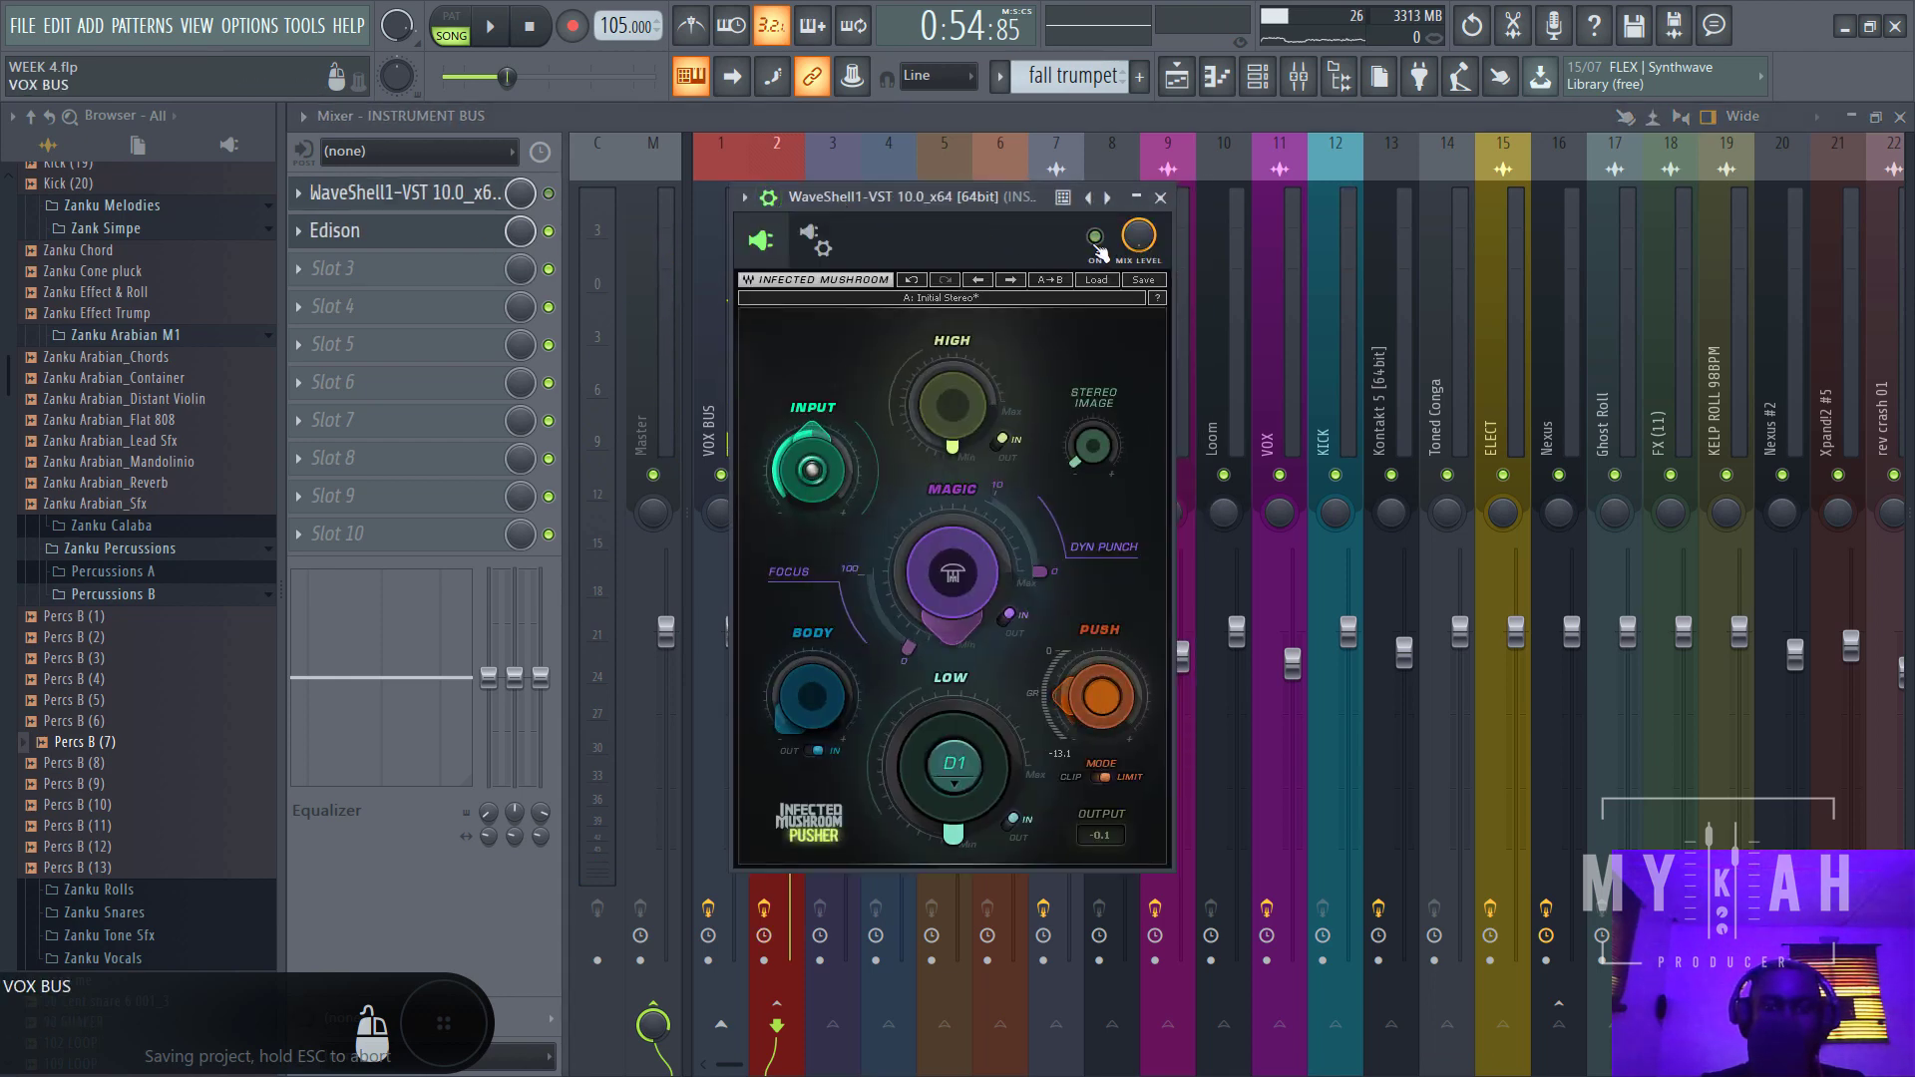
left_click(1096, 242)
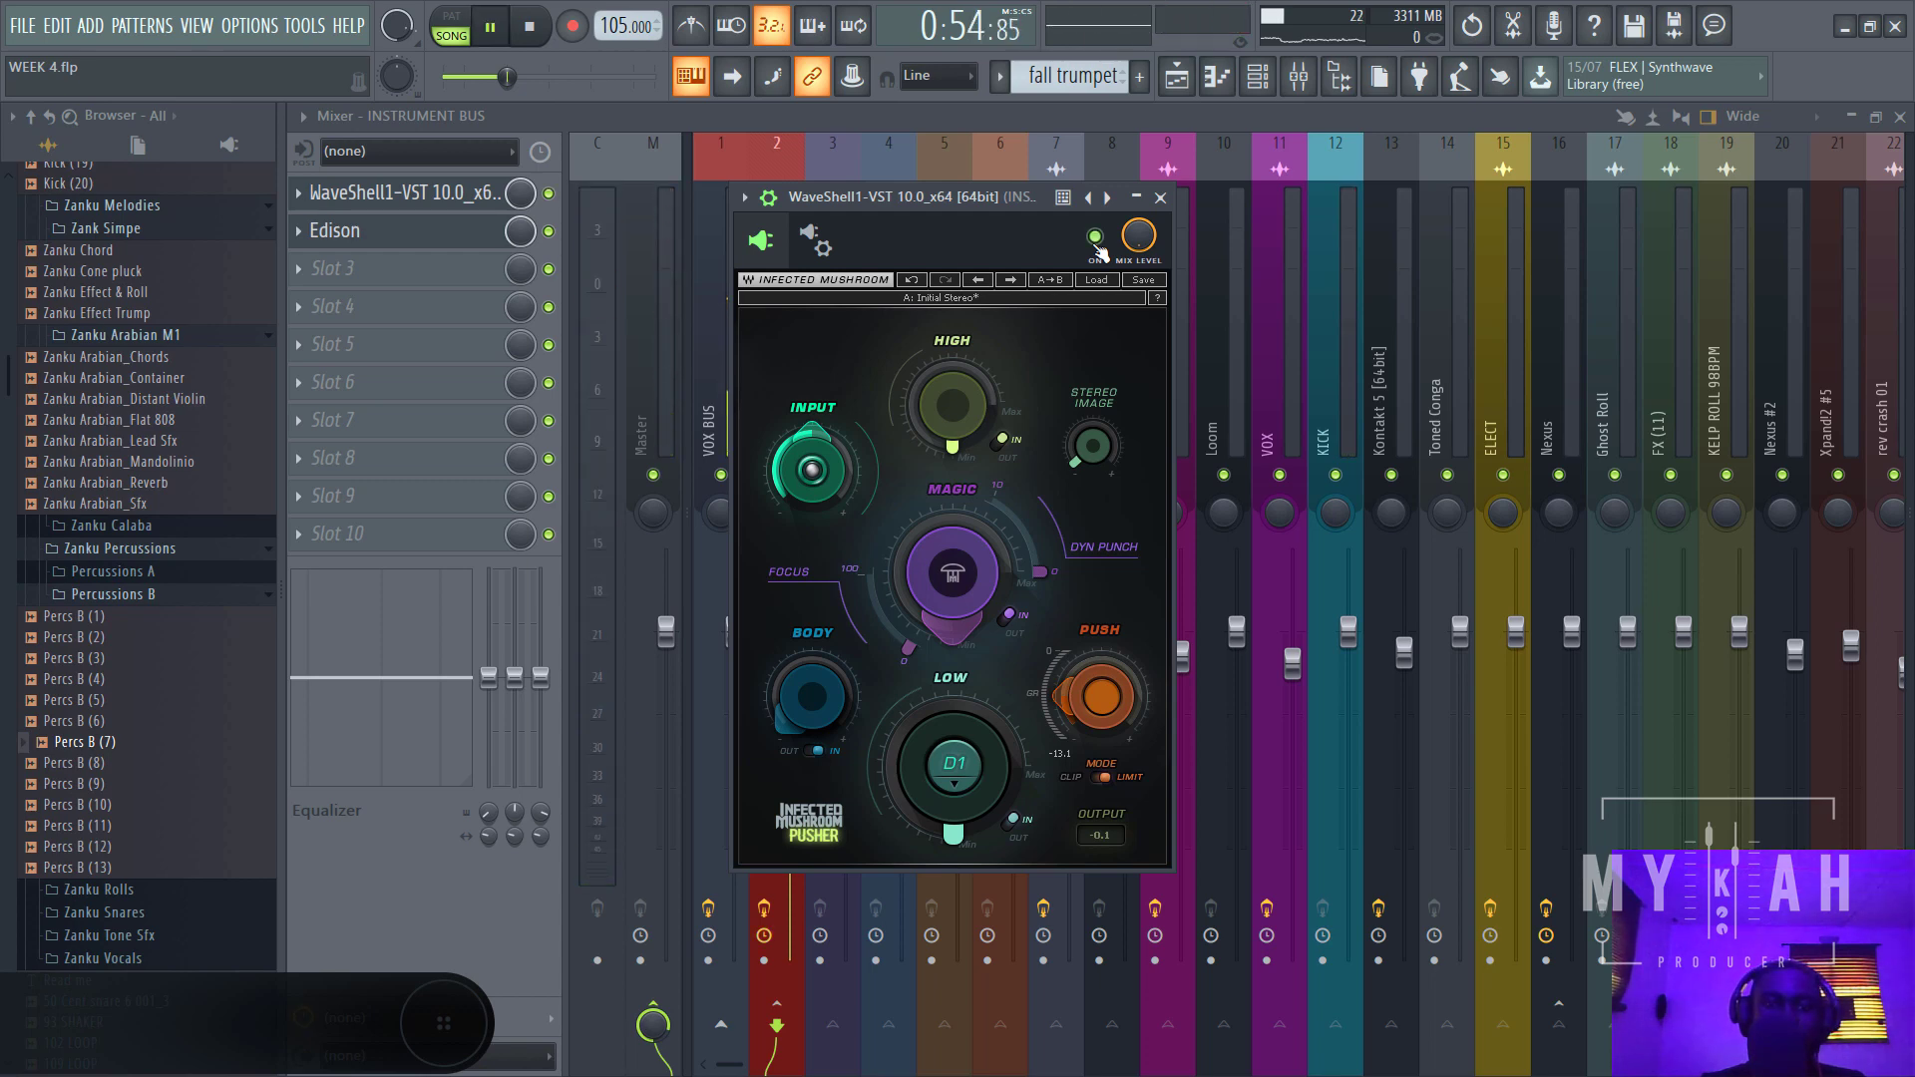
key("space")
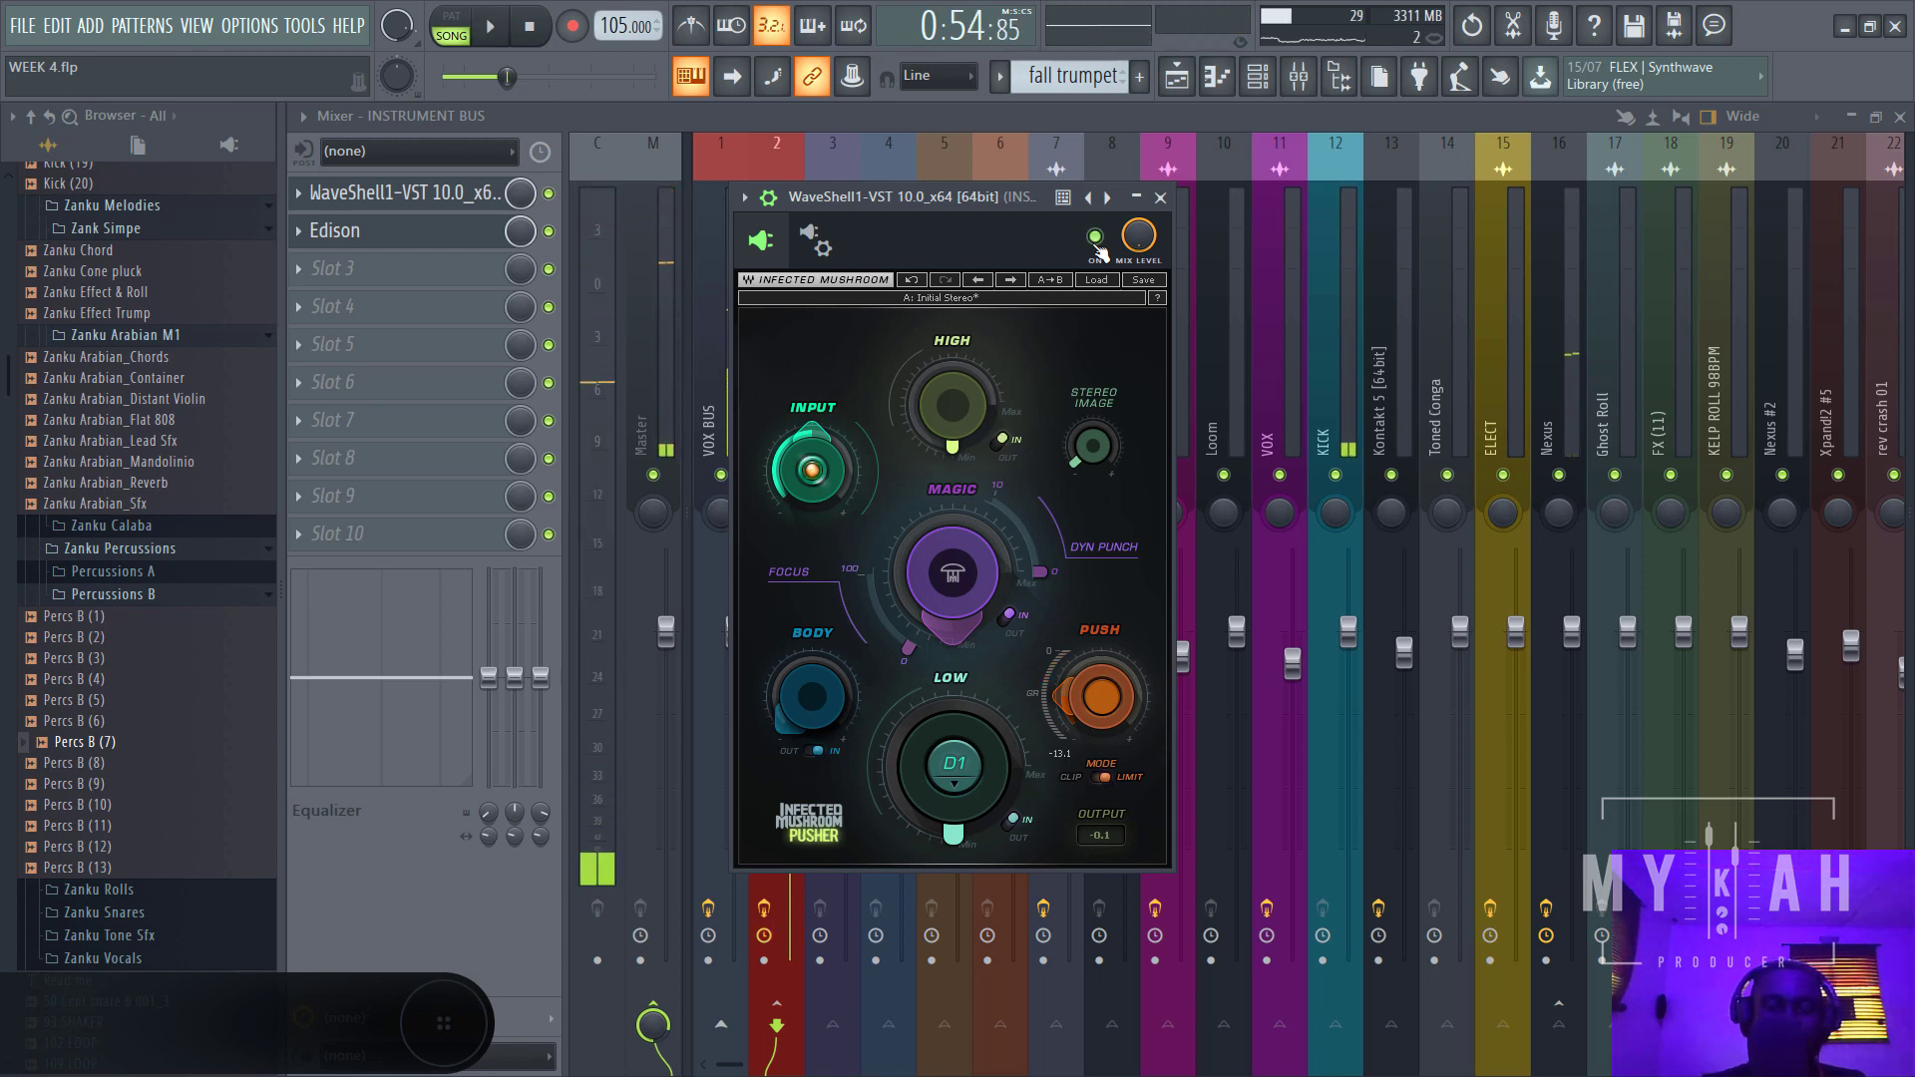
key("space")
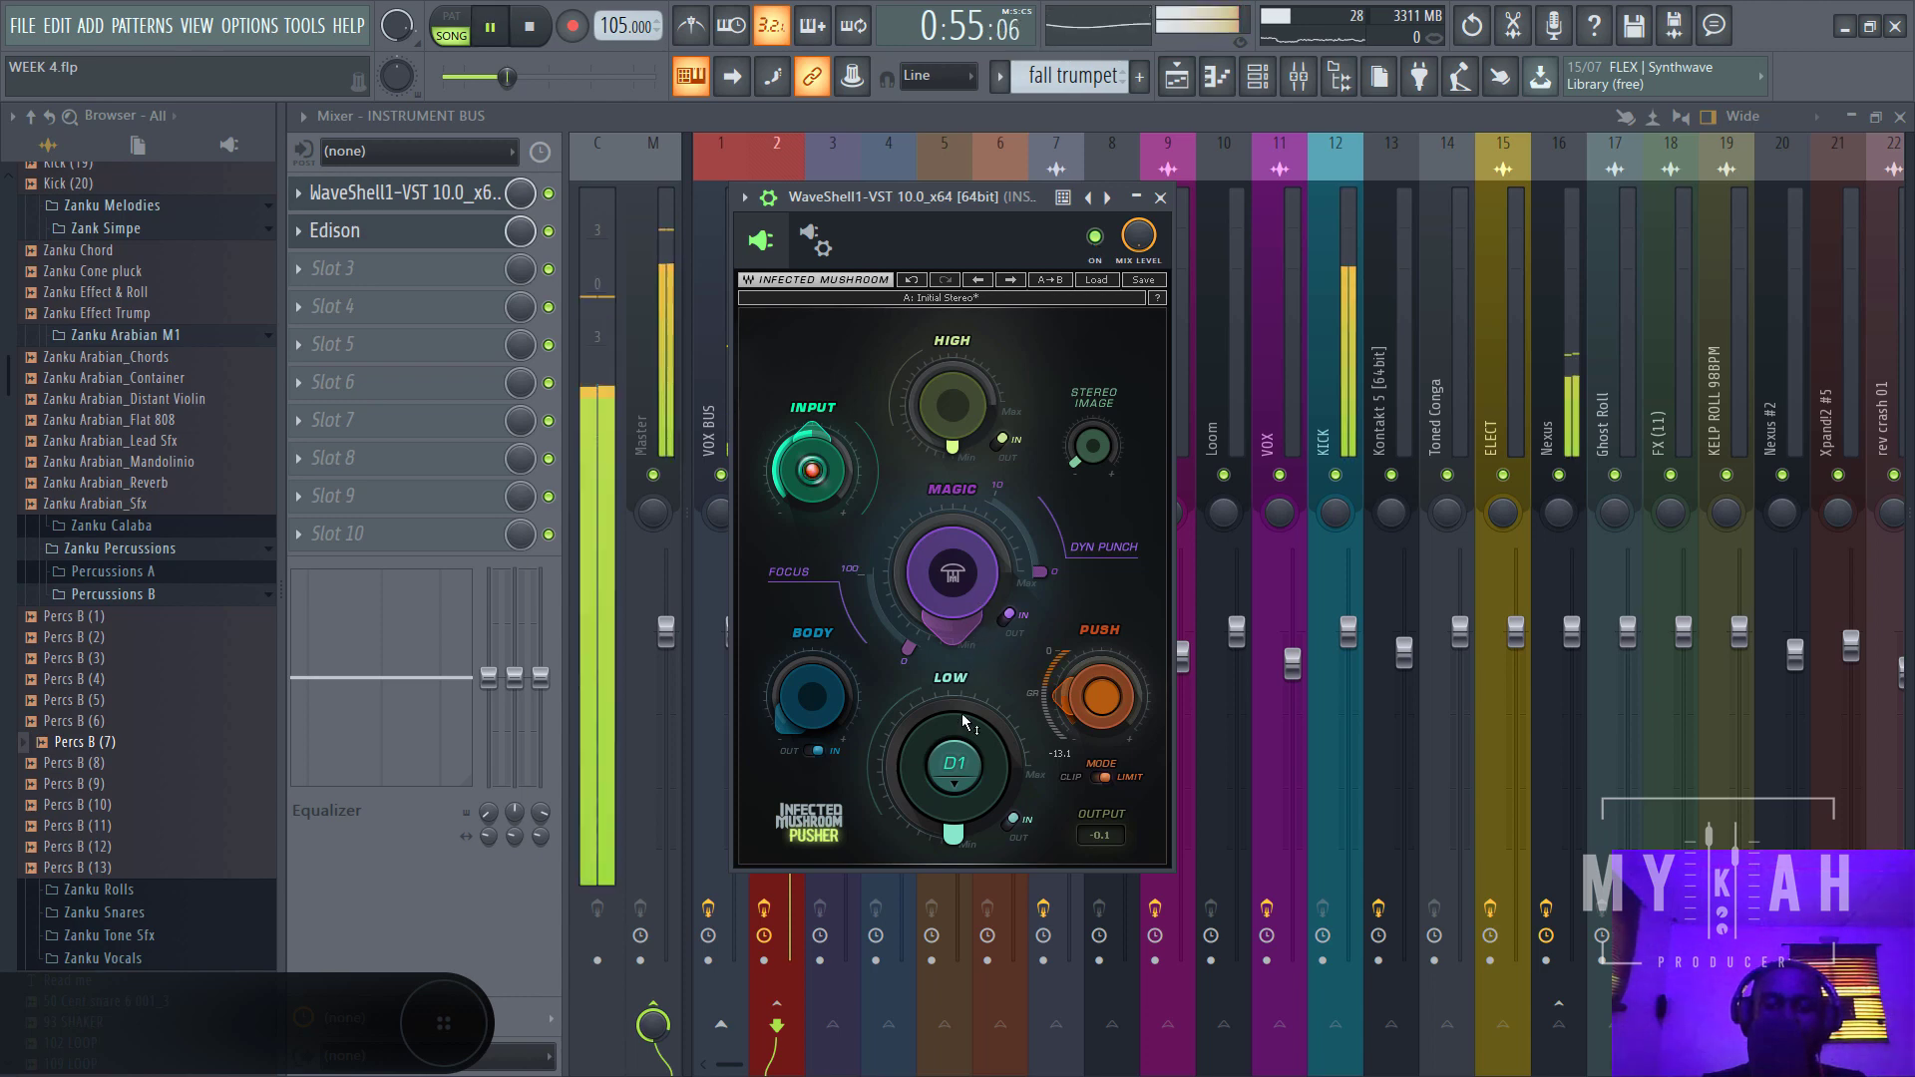
- Set Pusher's Low to 6.8, Magic to 33.9 and Body to 3.6 during playback
key("space")
left_click_drag(954, 835, 954, 778)
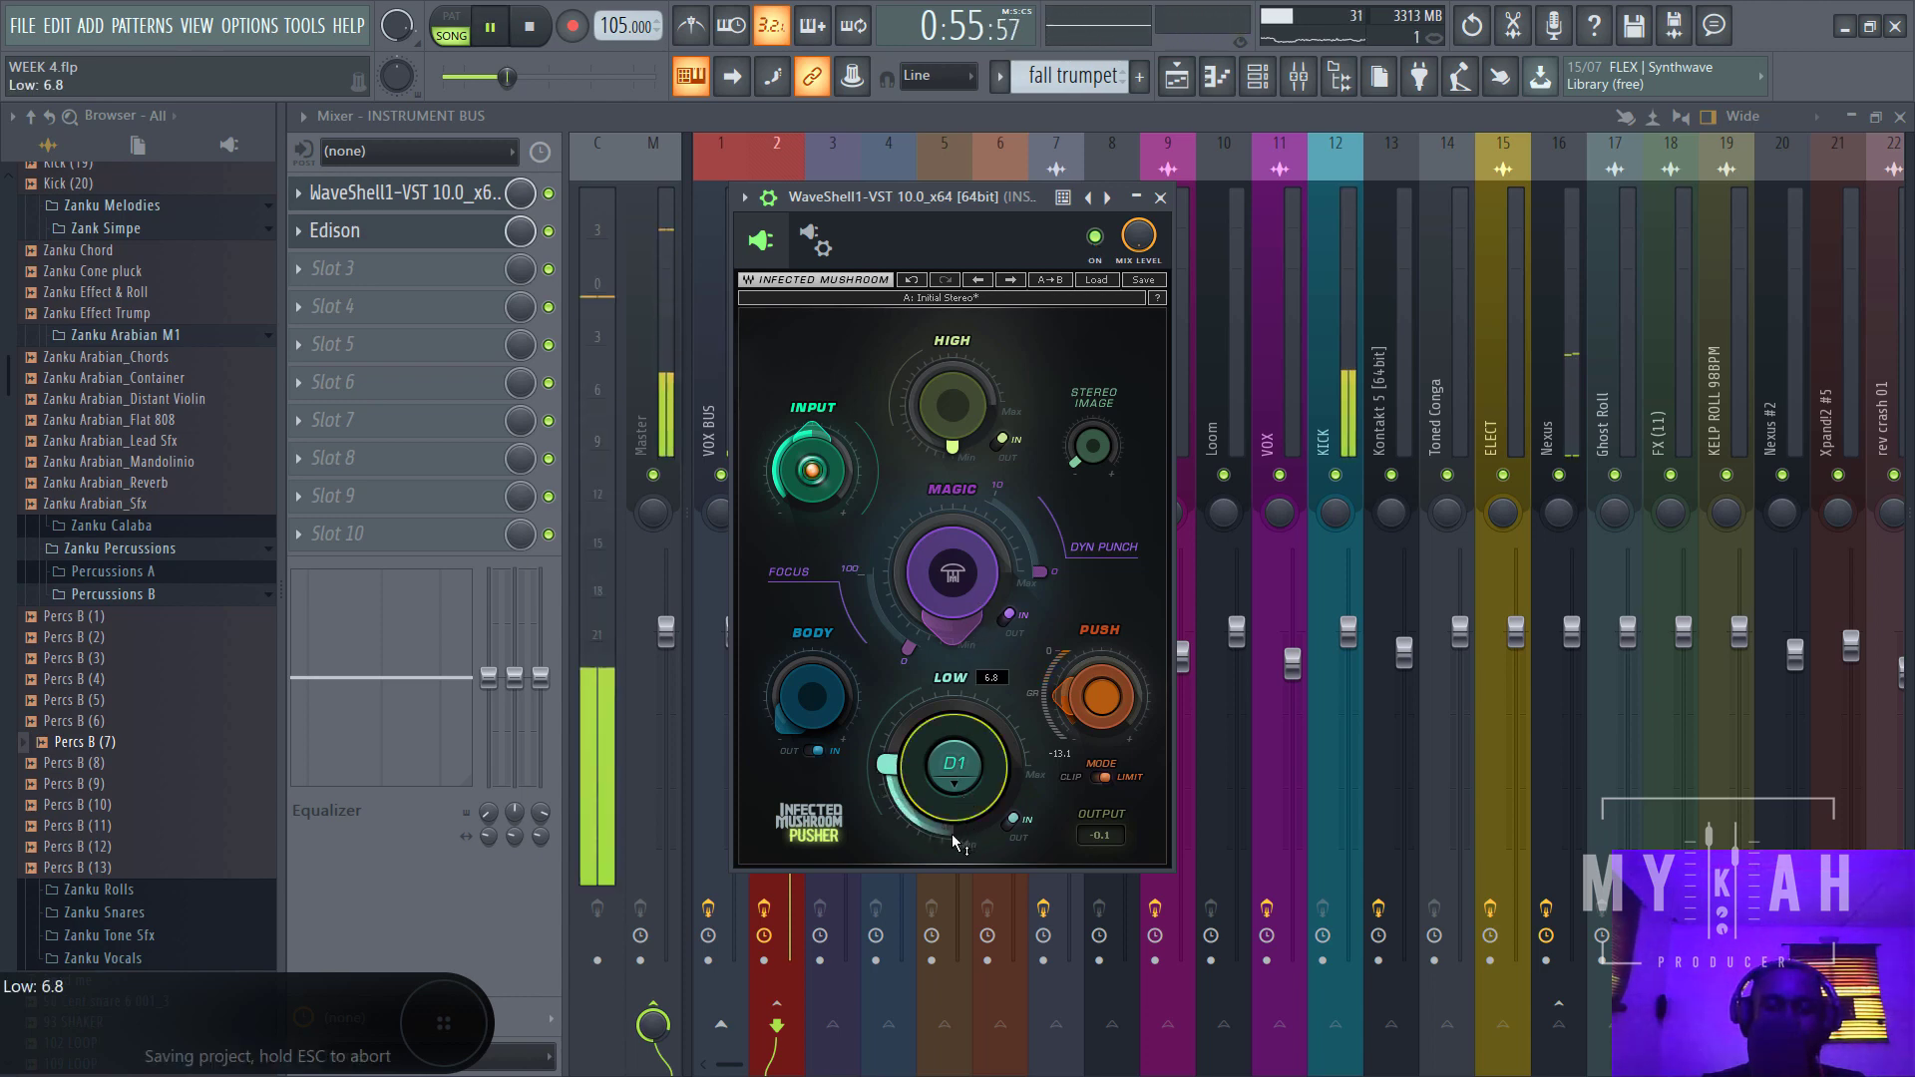
left_click_drag(953, 572, 953, 579)
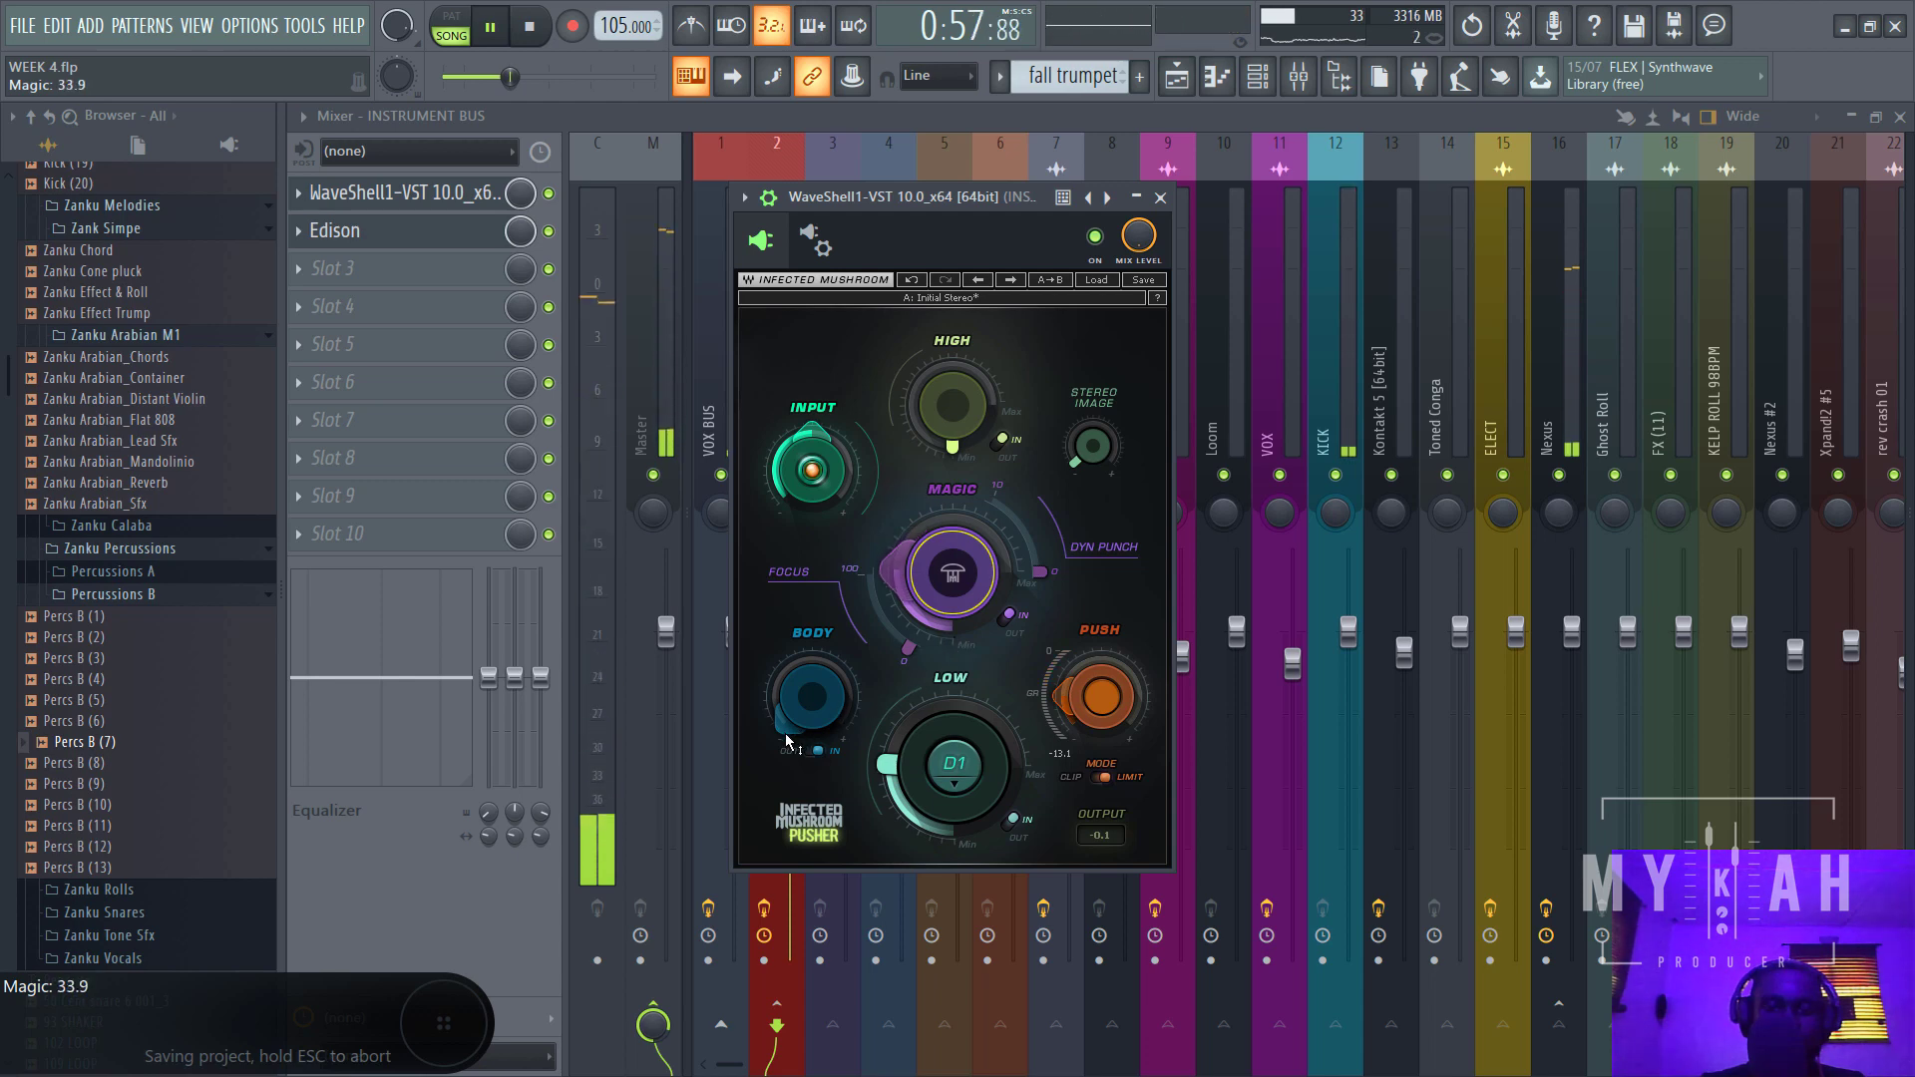
left_click_drag(812, 696, 811, 694)
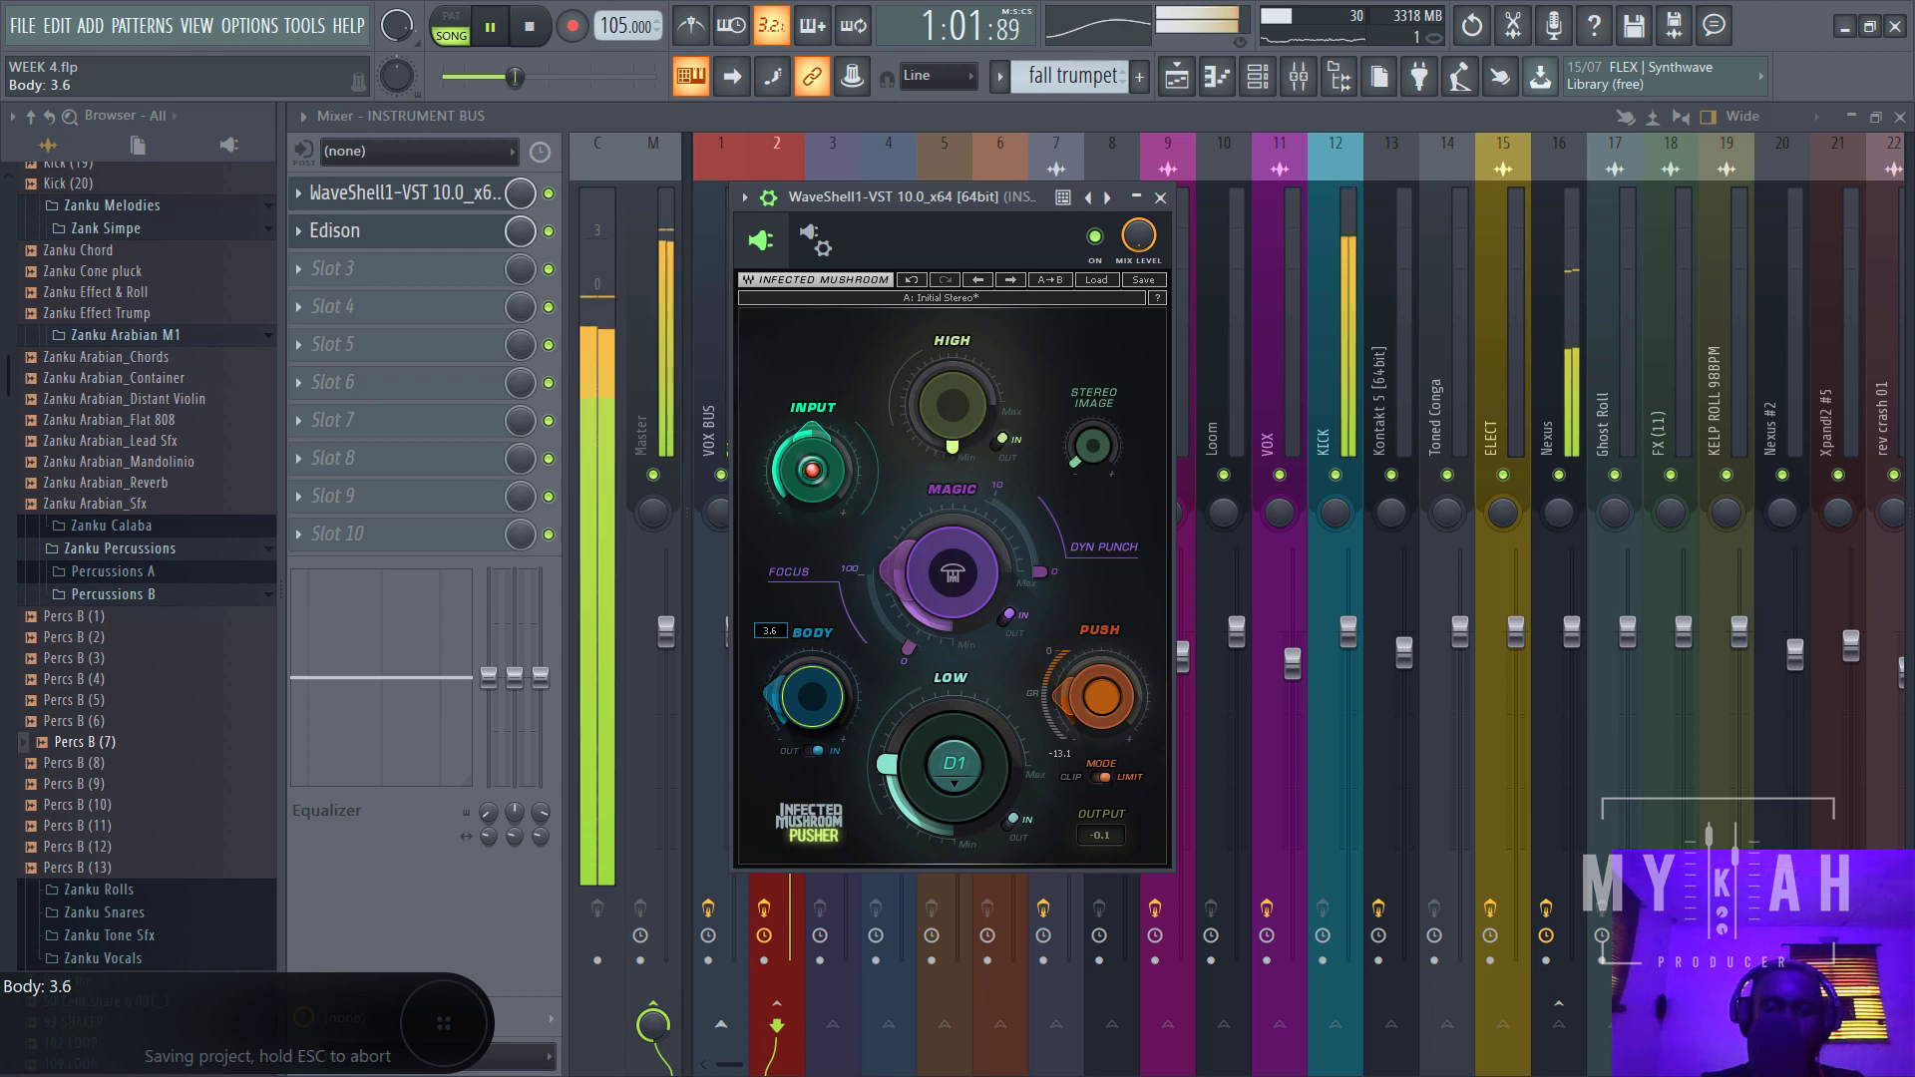
- Return to the playlist and unmute the RIM, RATTLE LOOP_20, SHAKER 3, Castanet Hood and 110 African Shaker Mini tracks
left_click(1185, 88)
key("space")
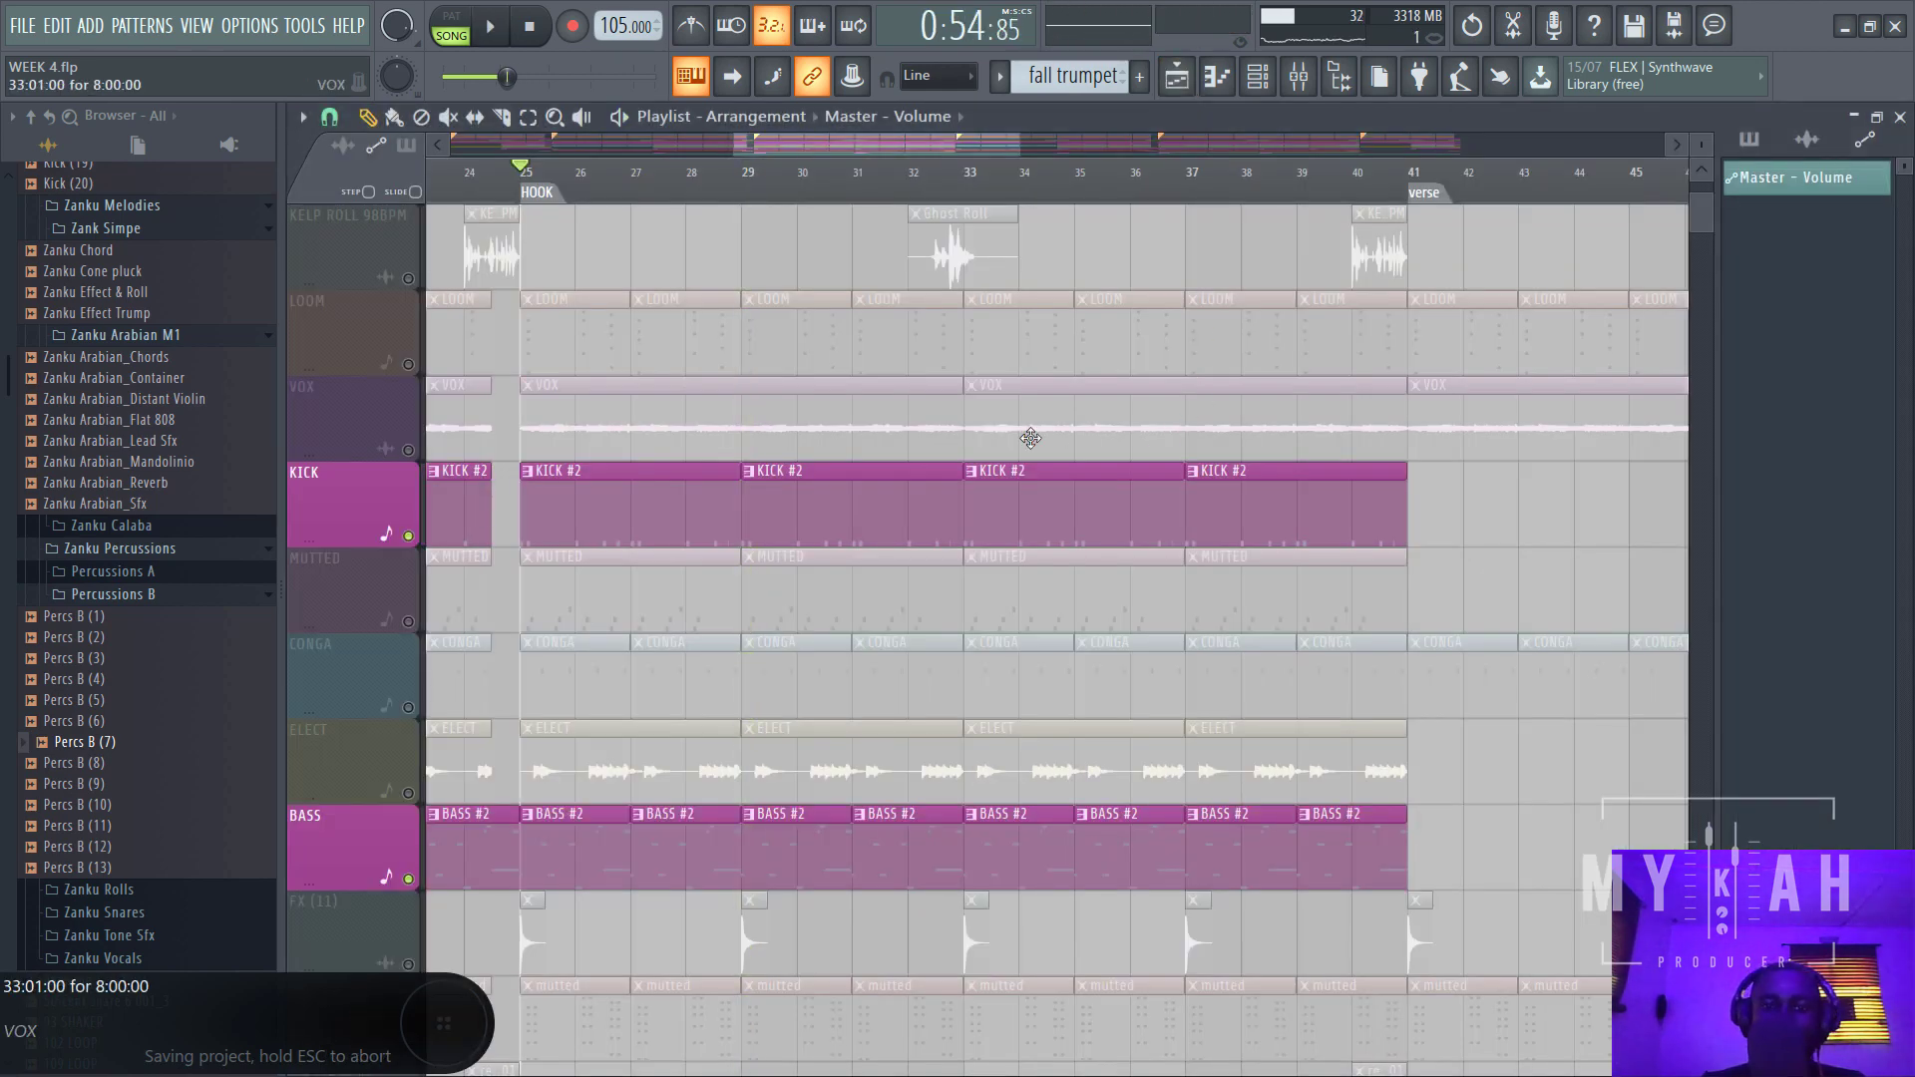
scroll(1030, 438, "up", 6)
left_click(408, 278)
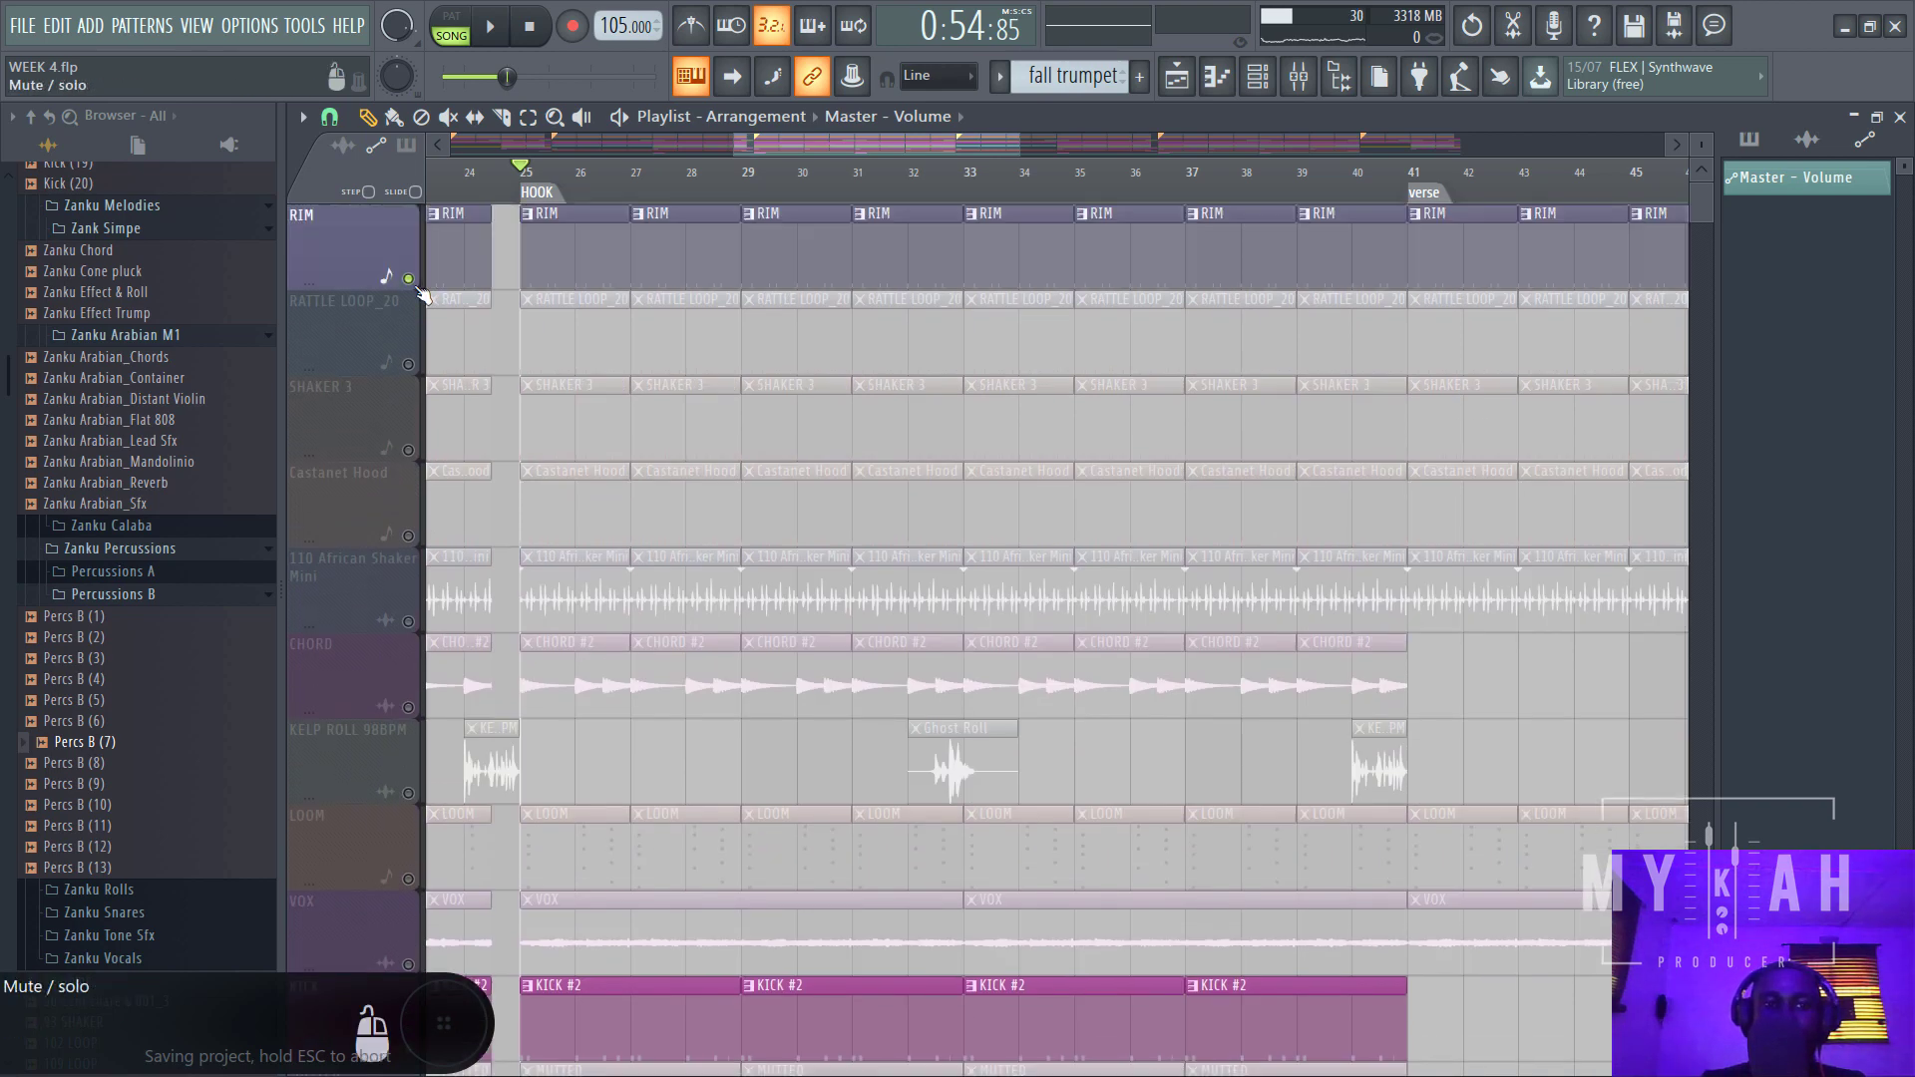
left_click(407, 364)
left_click(408, 450)
key("space")
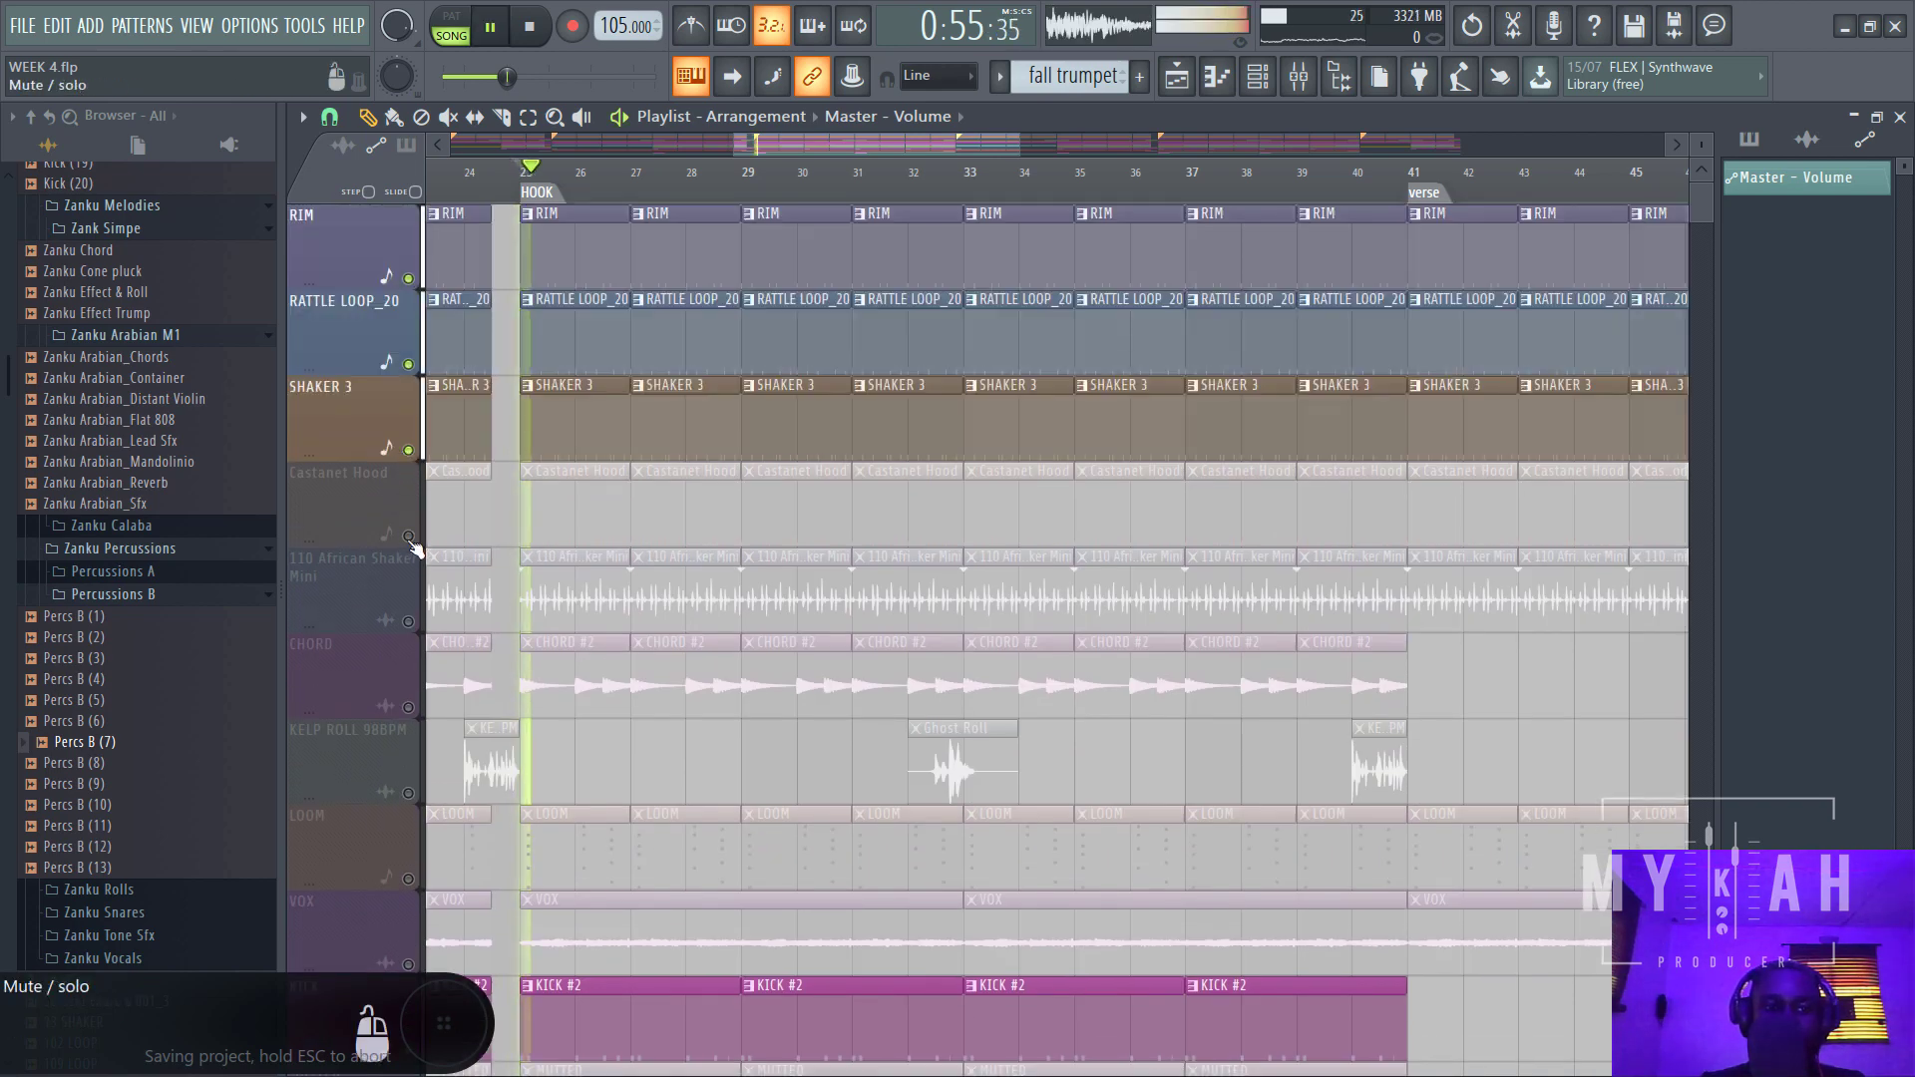
left_click(408, 536)
scroll(409, 546, "down", 2)
scroll(407, 547, "down", 1)
left_click(408, 431)
- Unmute the CONGA track in the playlist while the hook plays
scroll(409, 419, "down", 2)
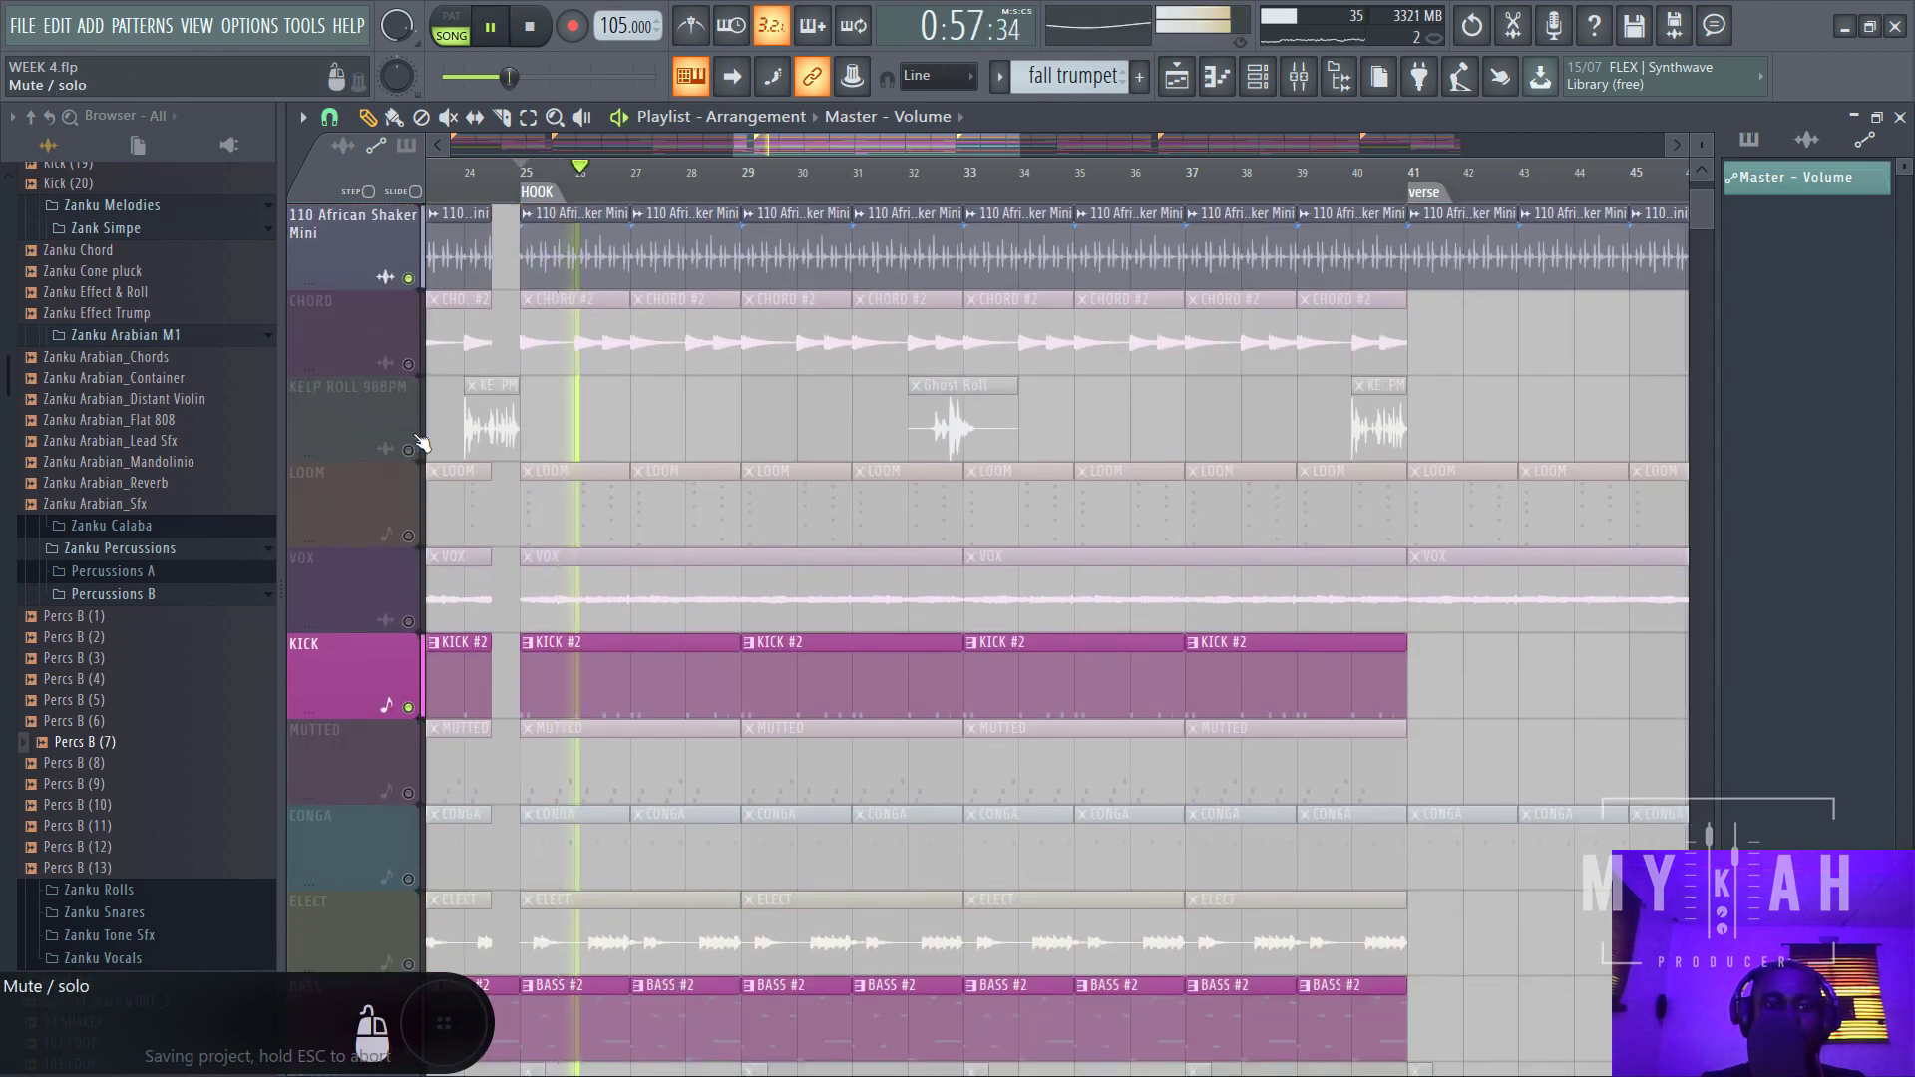
scroll(413, 374, "down", 5)
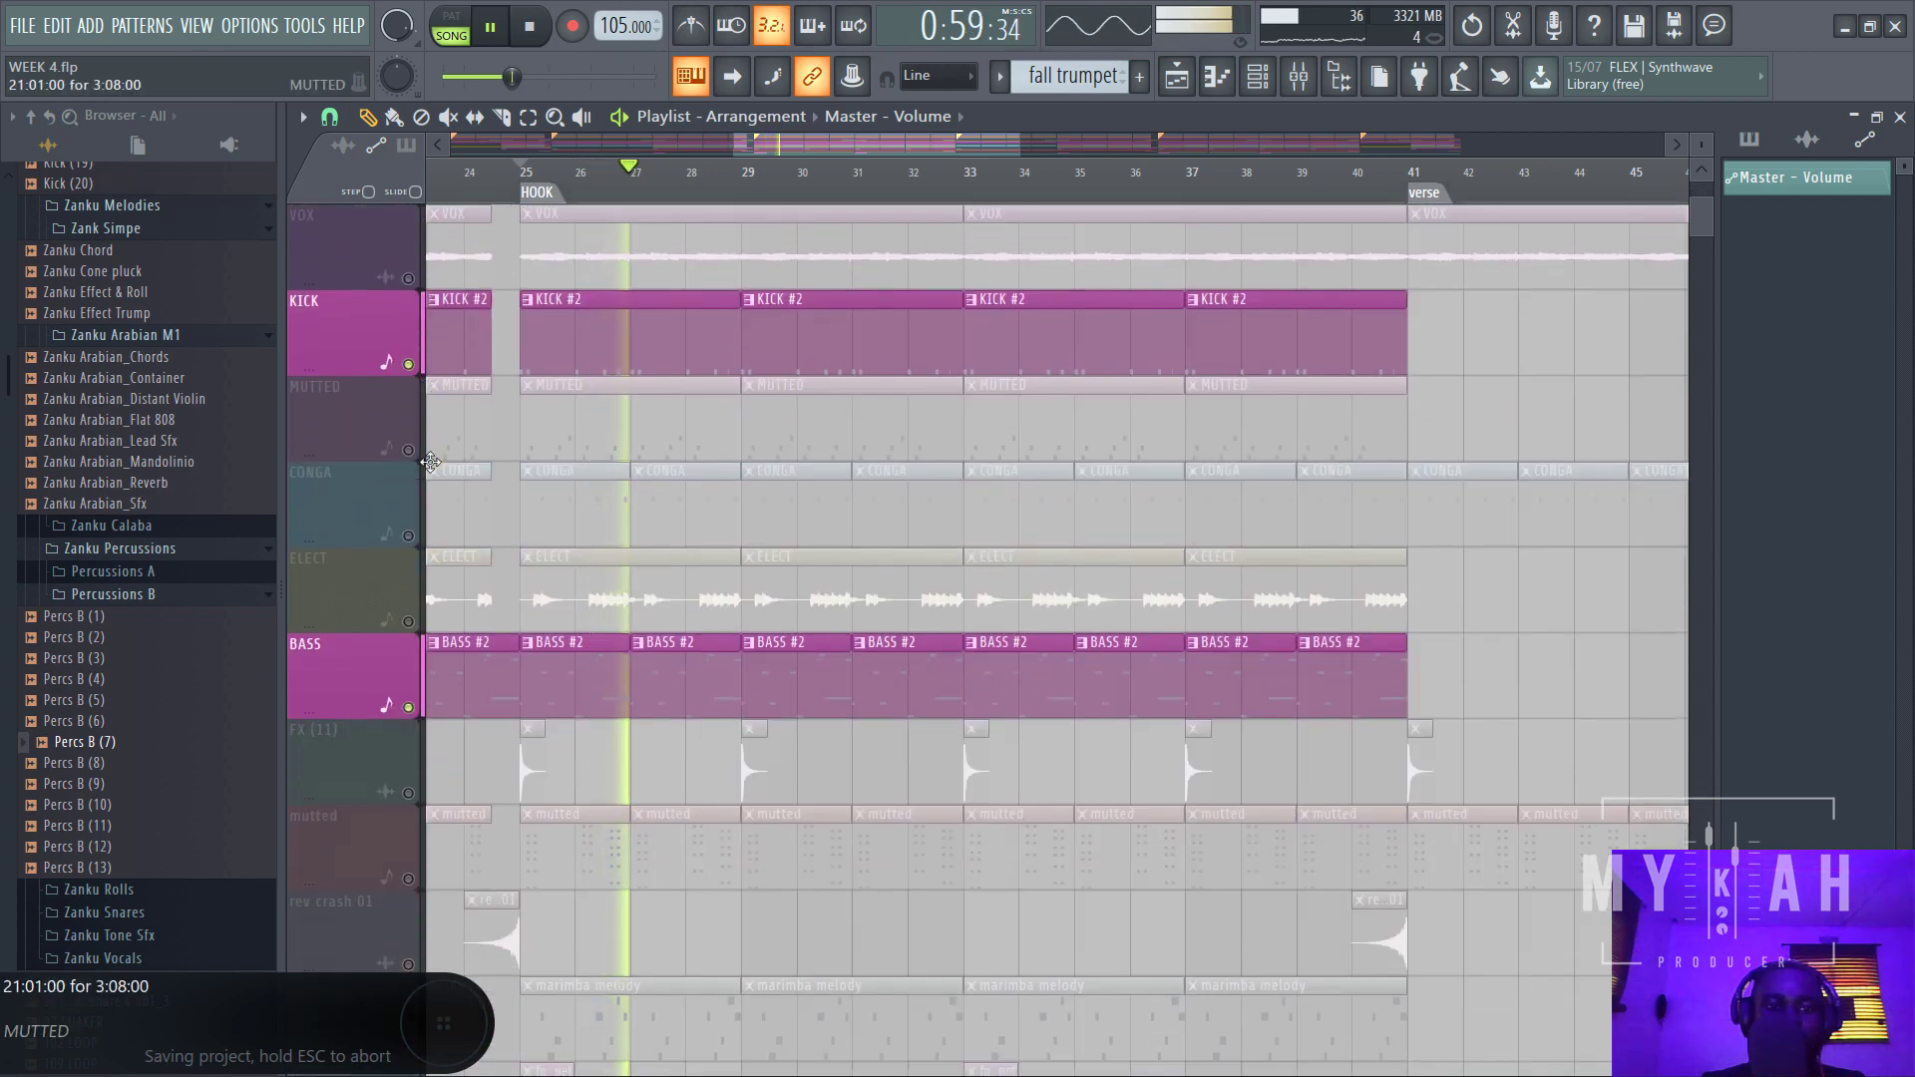
left_click(408, 449)
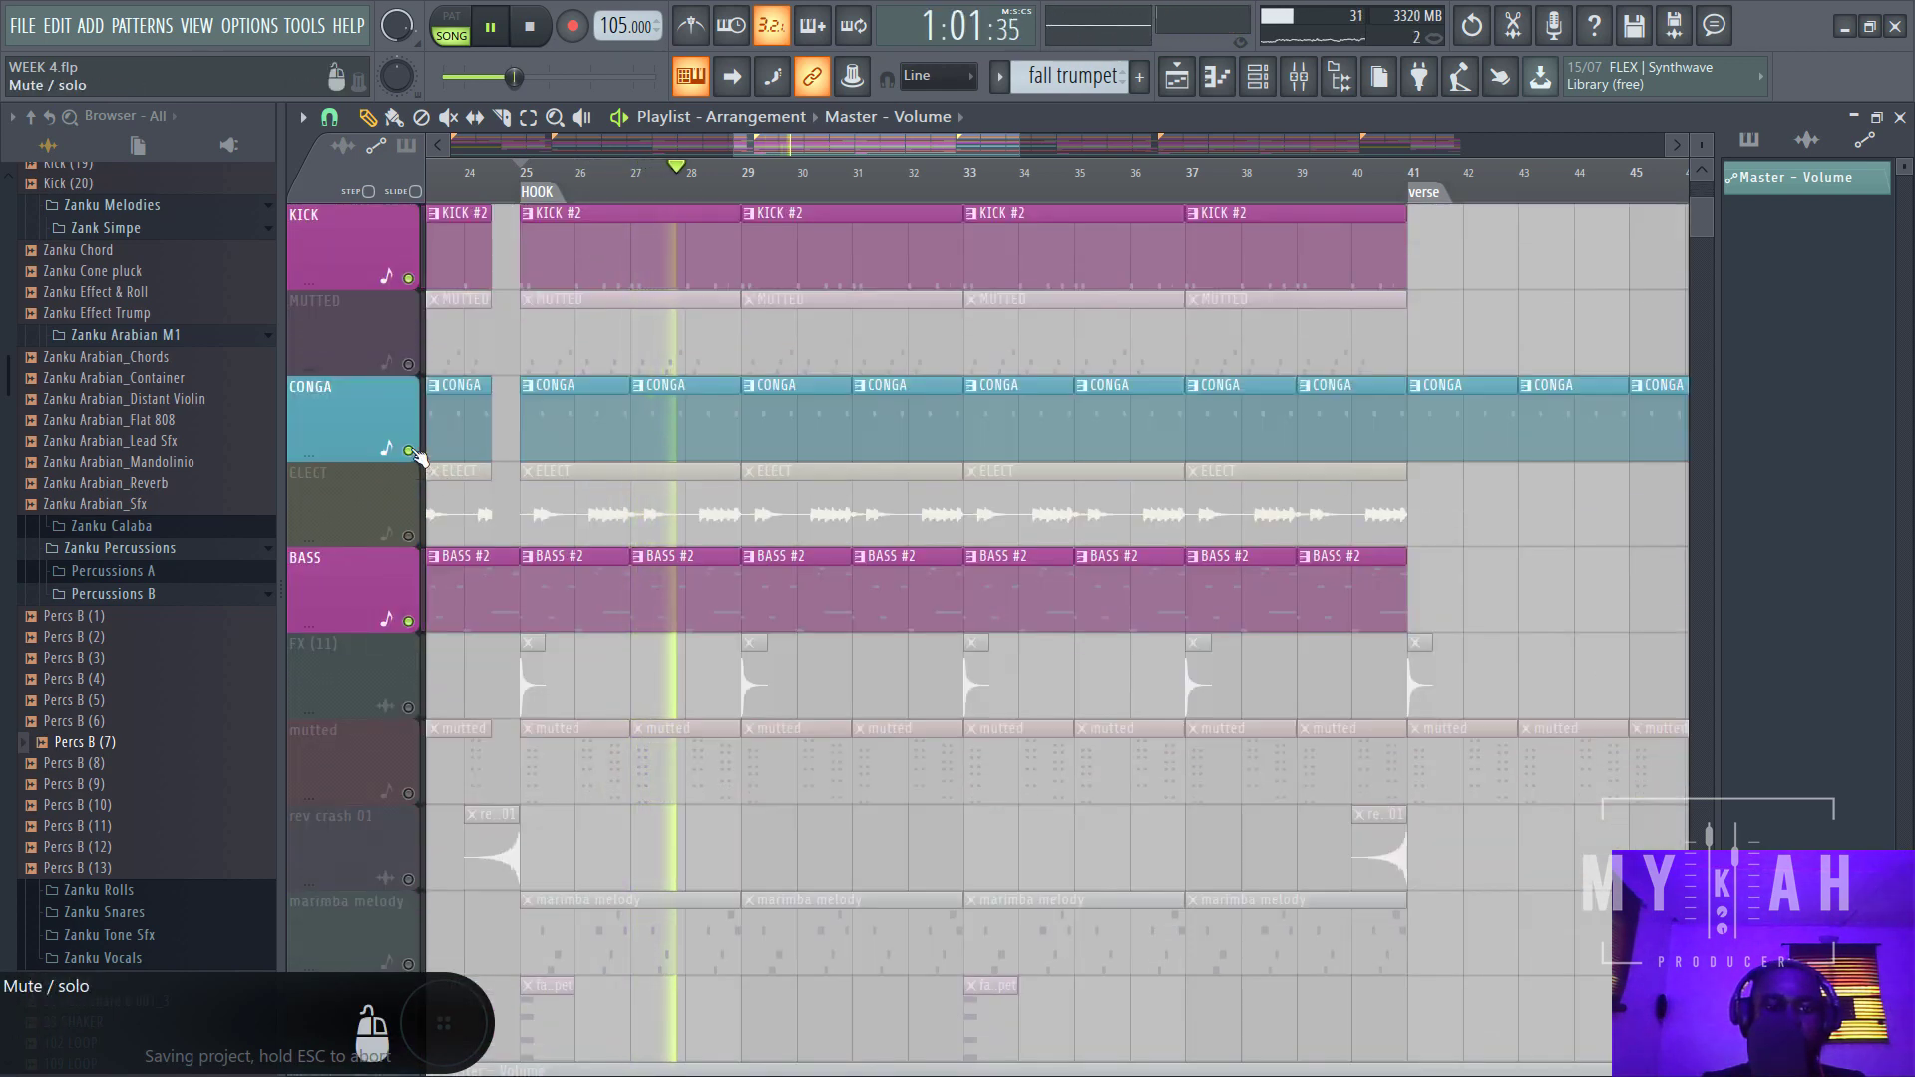
- Stop playback, pick the CONGA pattern and open the channel rack showing its Toned Conga channel
left_click(596, 420)
key("space")
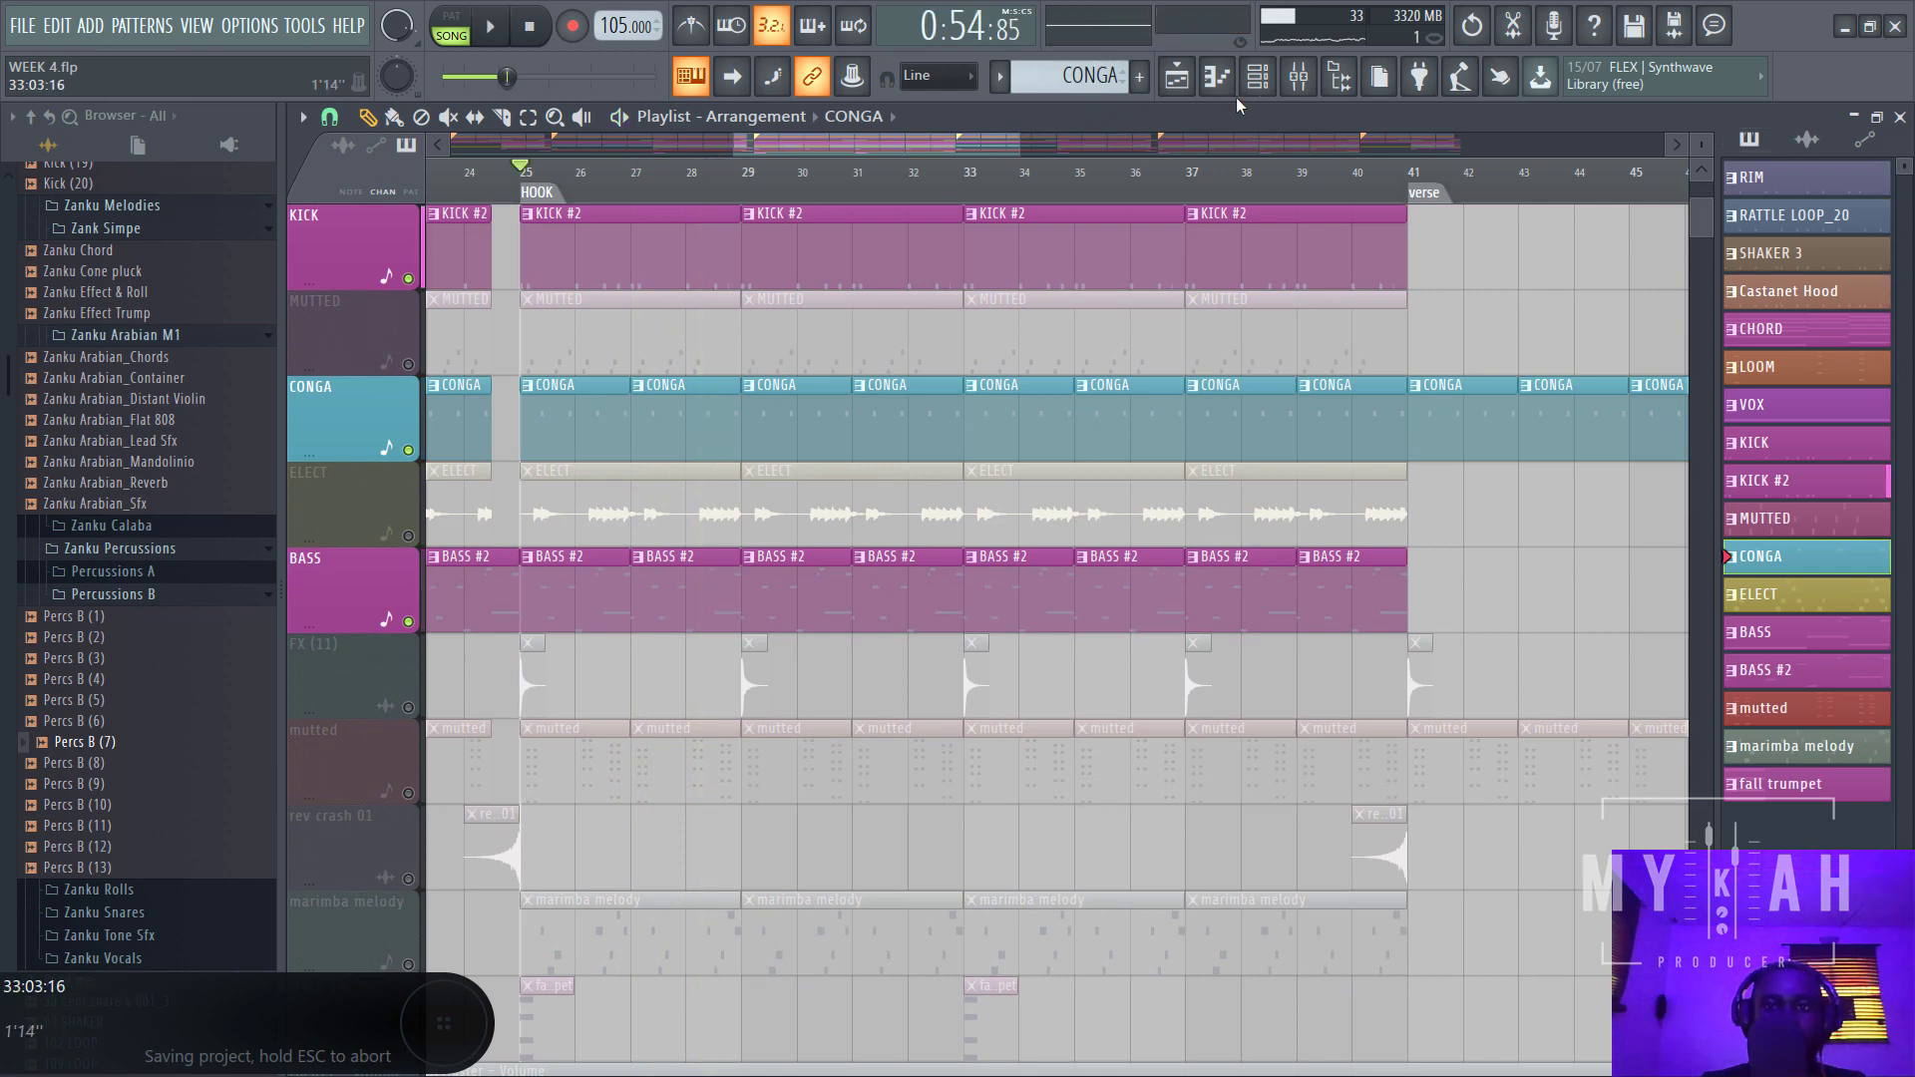
left_click(1257, 84)
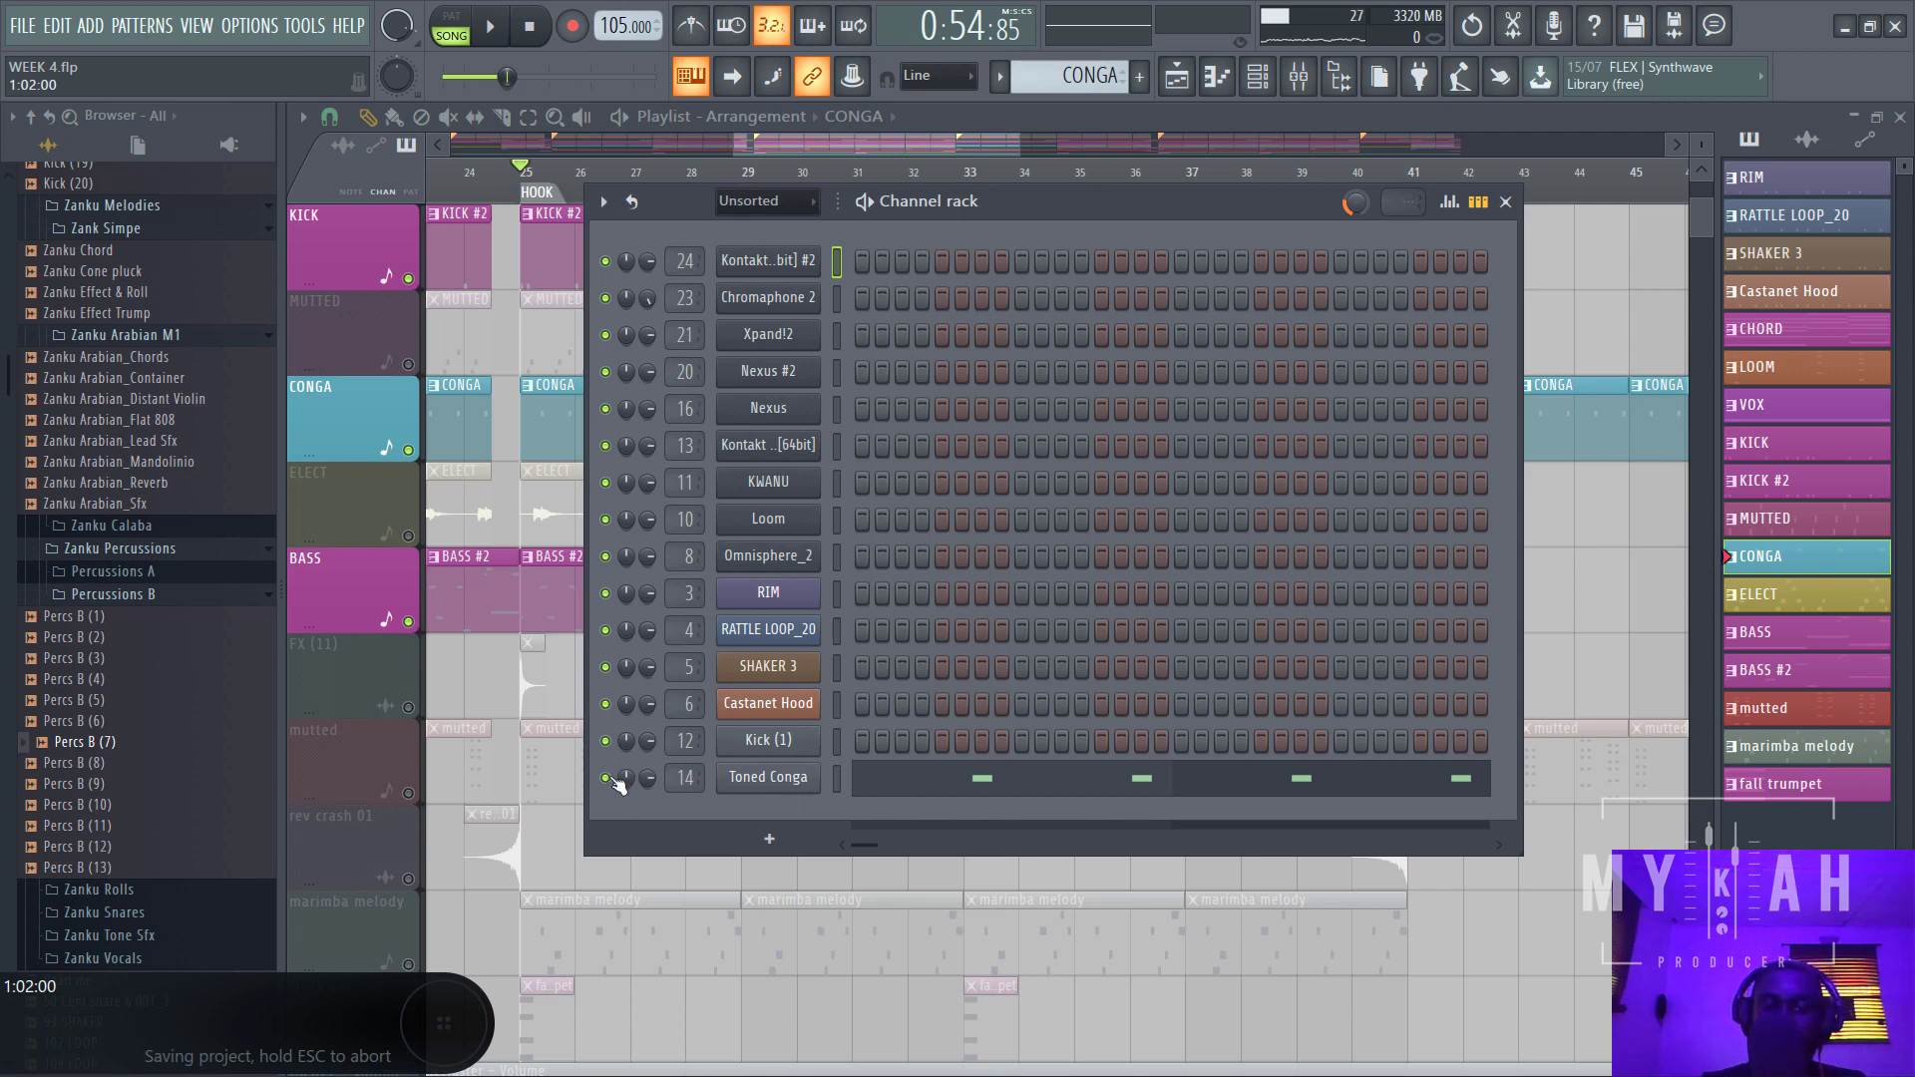
key("space")
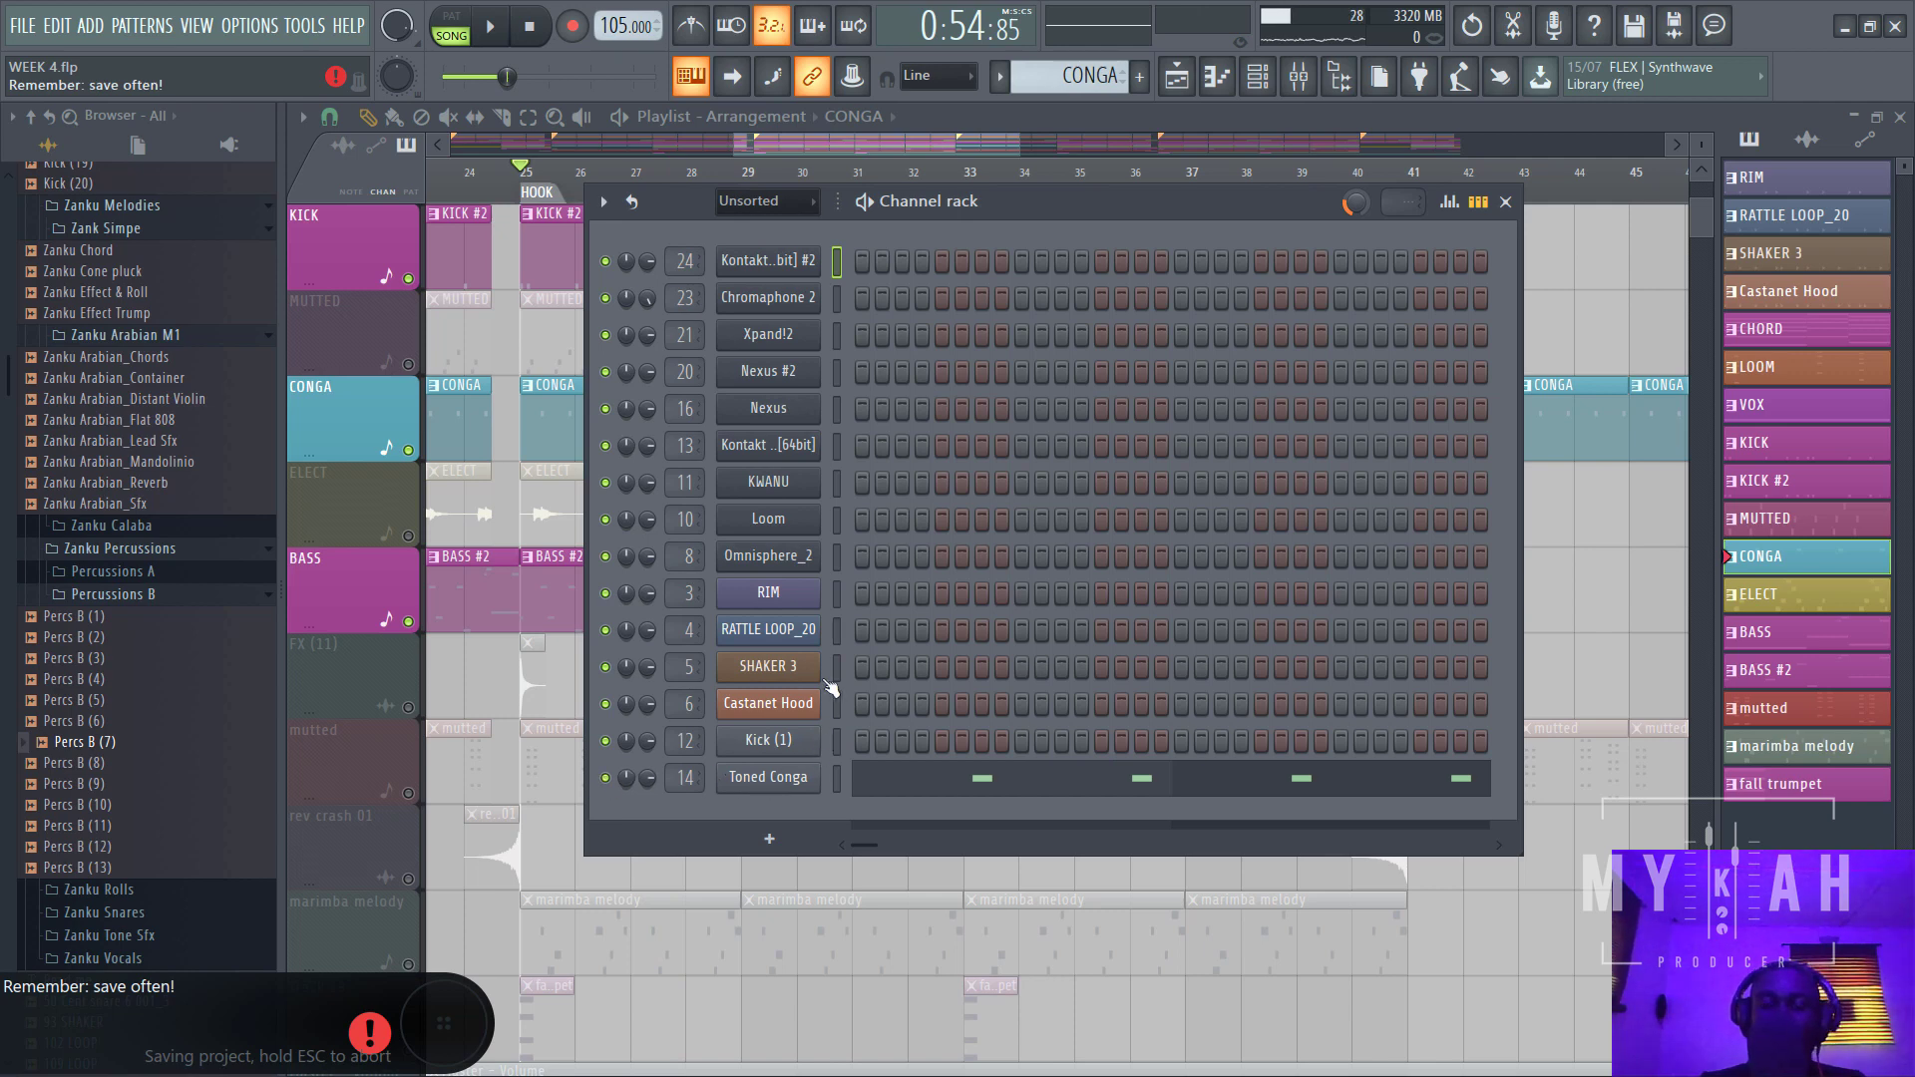
- Add Fruity Parametric EQ 2 to the Toned Conga mixer track and load its high pass preset
left_click(1300, 80)
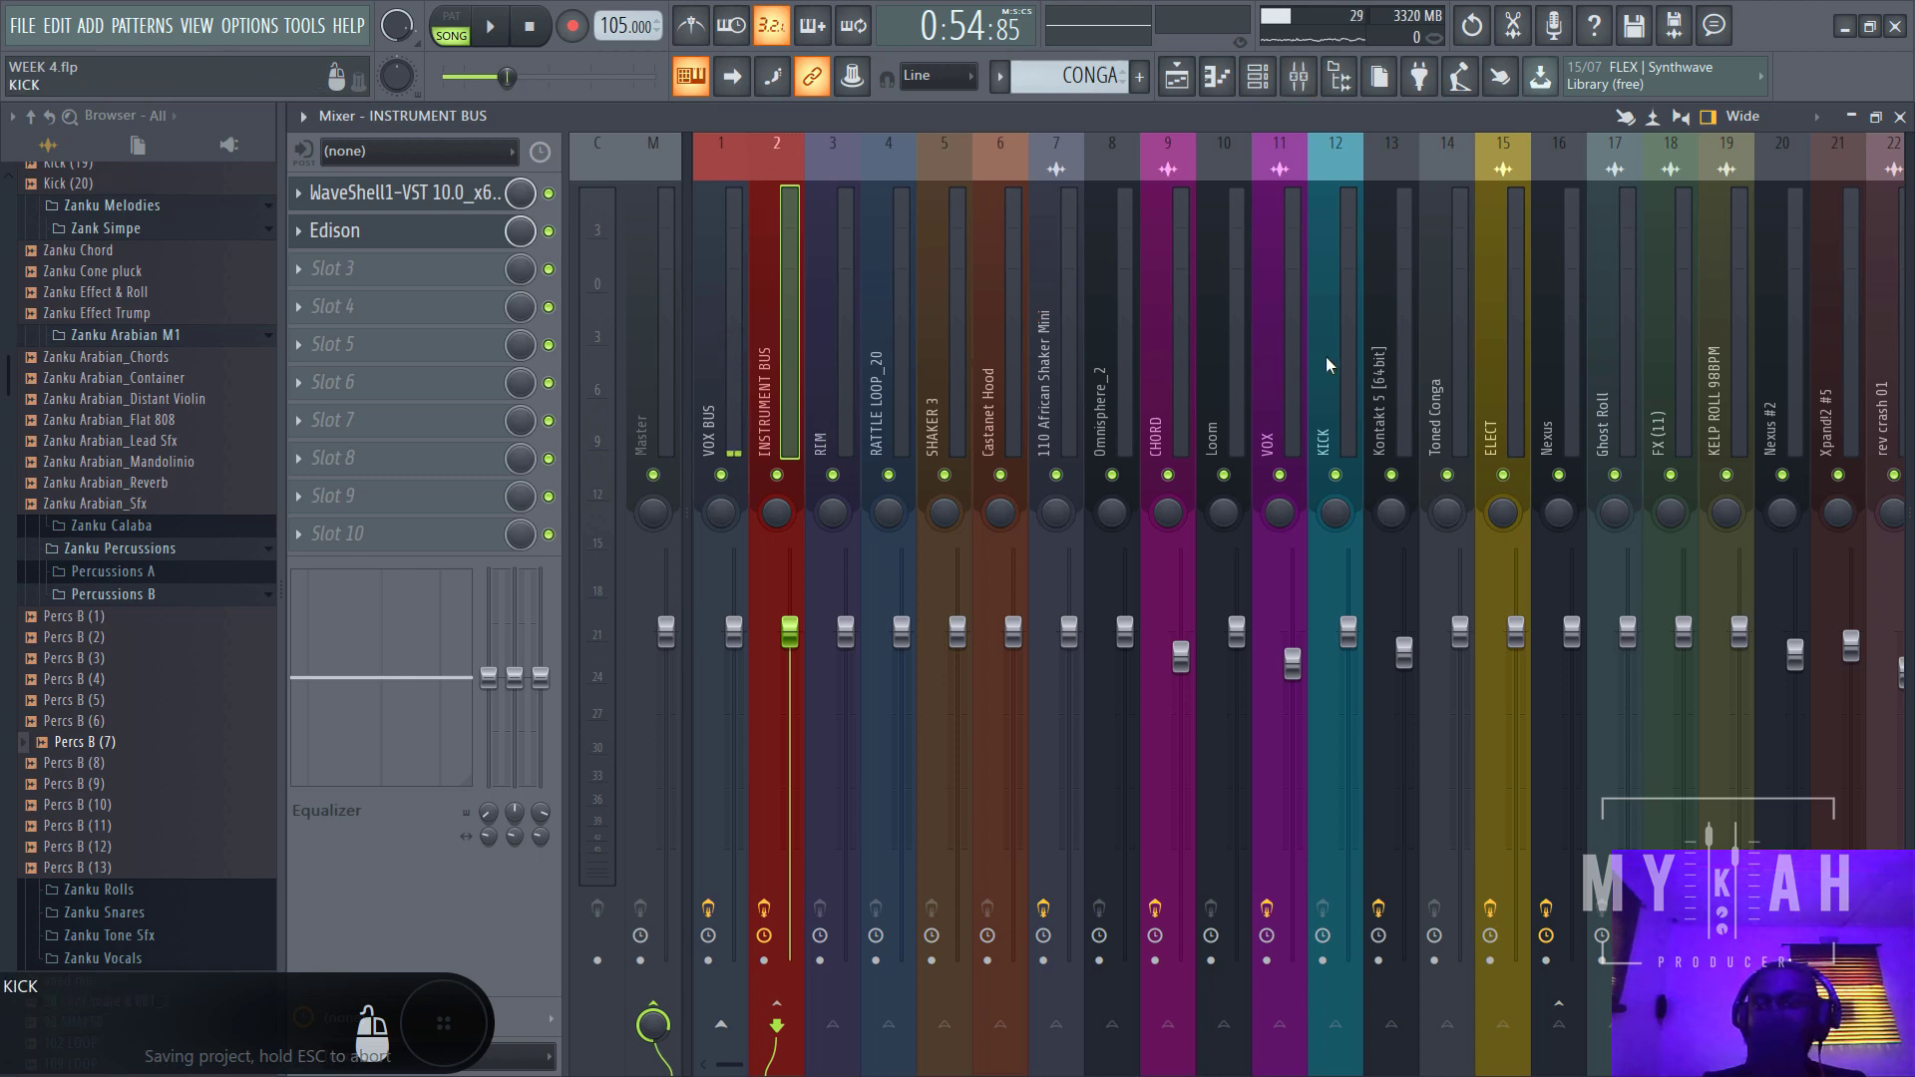
left_click(1464, 369)
key("space")
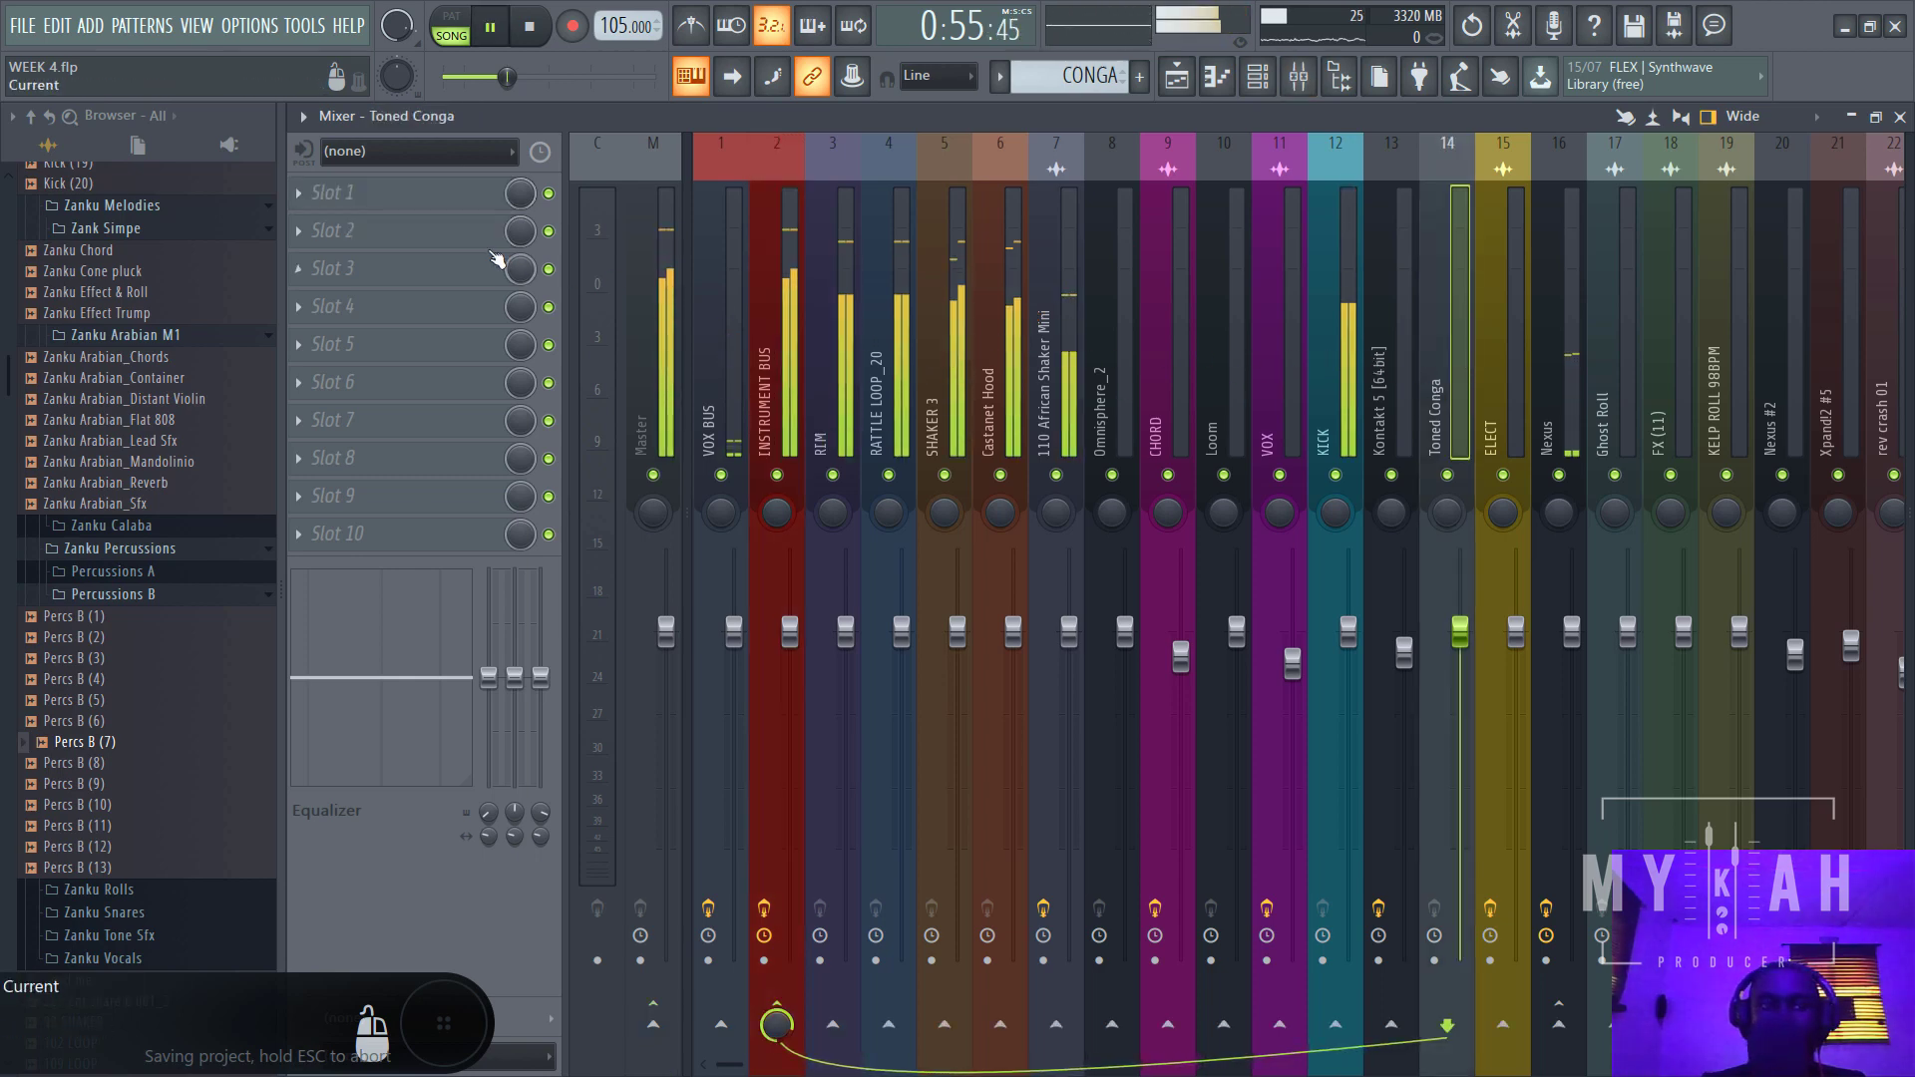
left_click(382, 209)
left_click(1197, 338)
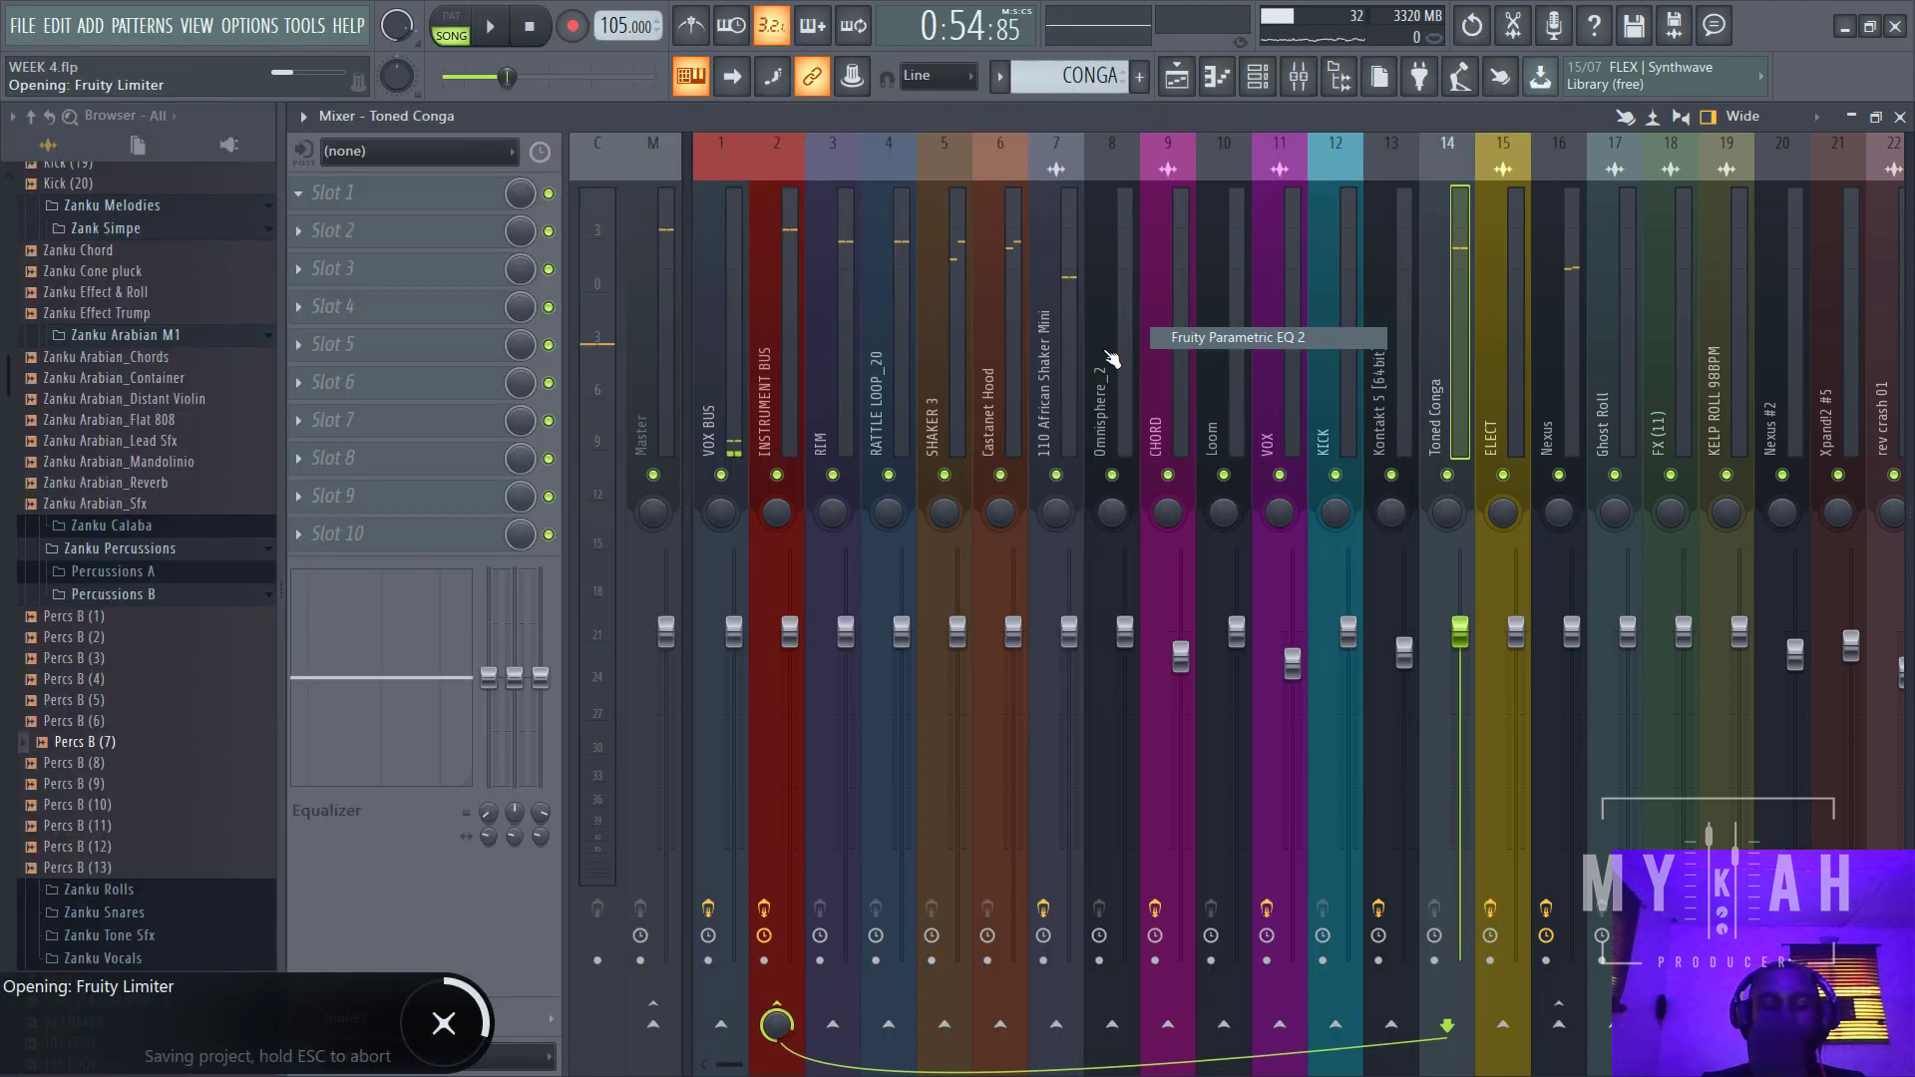
left_click(1191, 401)
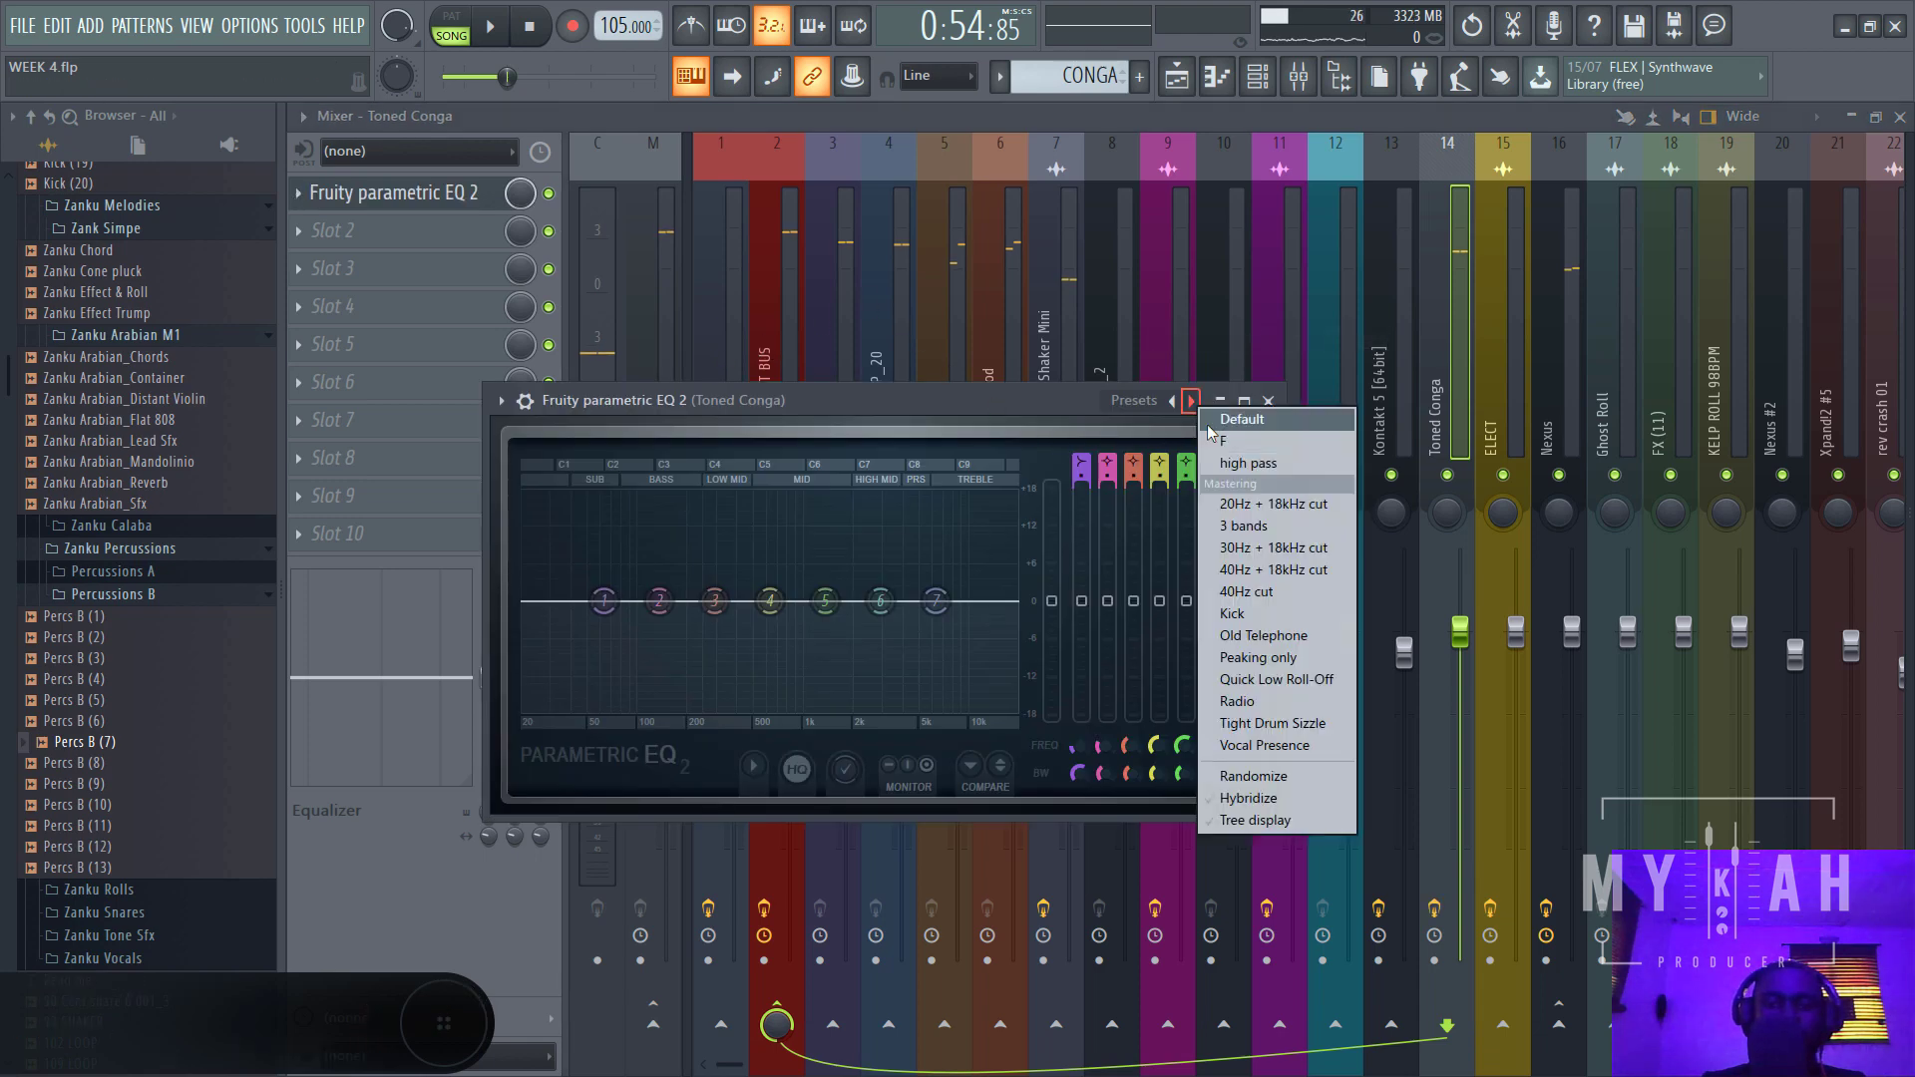
left_click(1247, 464)
- During playback, shift the Toned Conga EQ's band 1 high-pass slightly lower and boost band 4 in the mids
key("space")
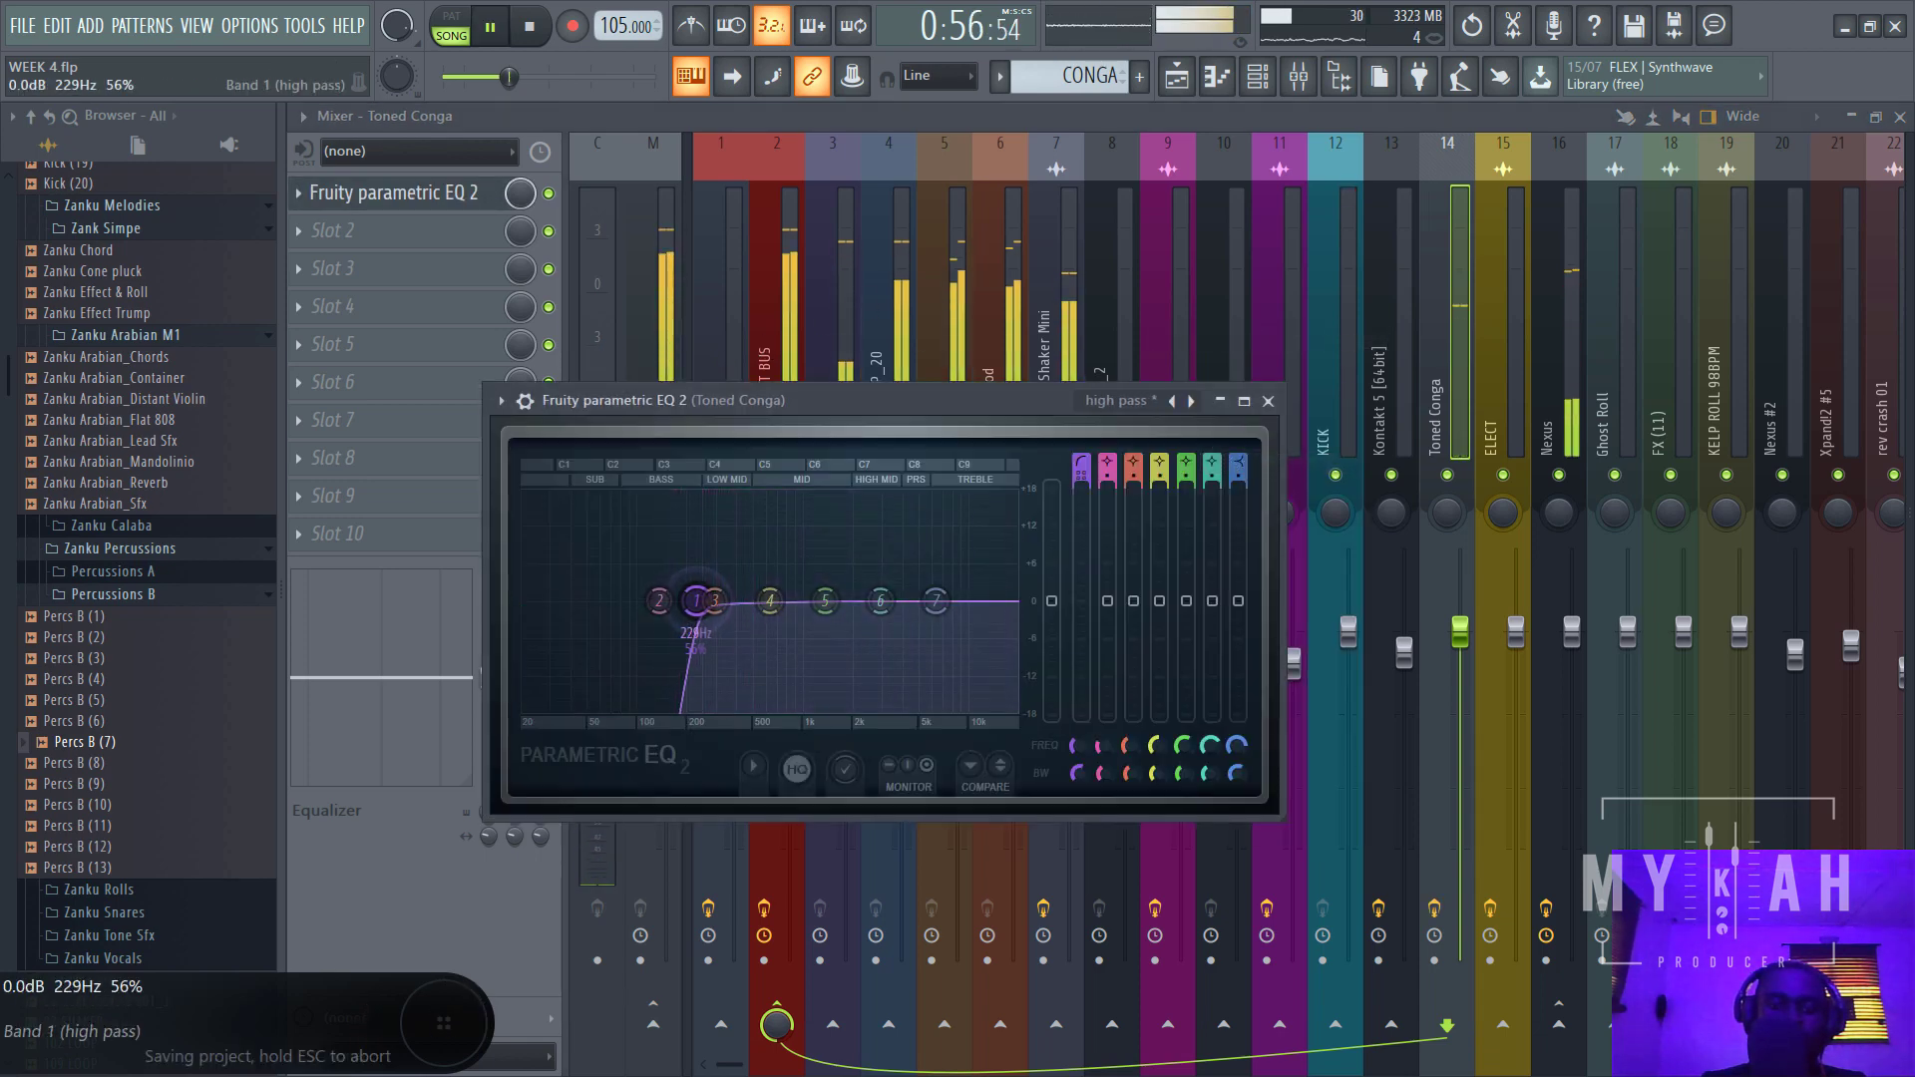
left_click_drag(696, 601, 787, 579)
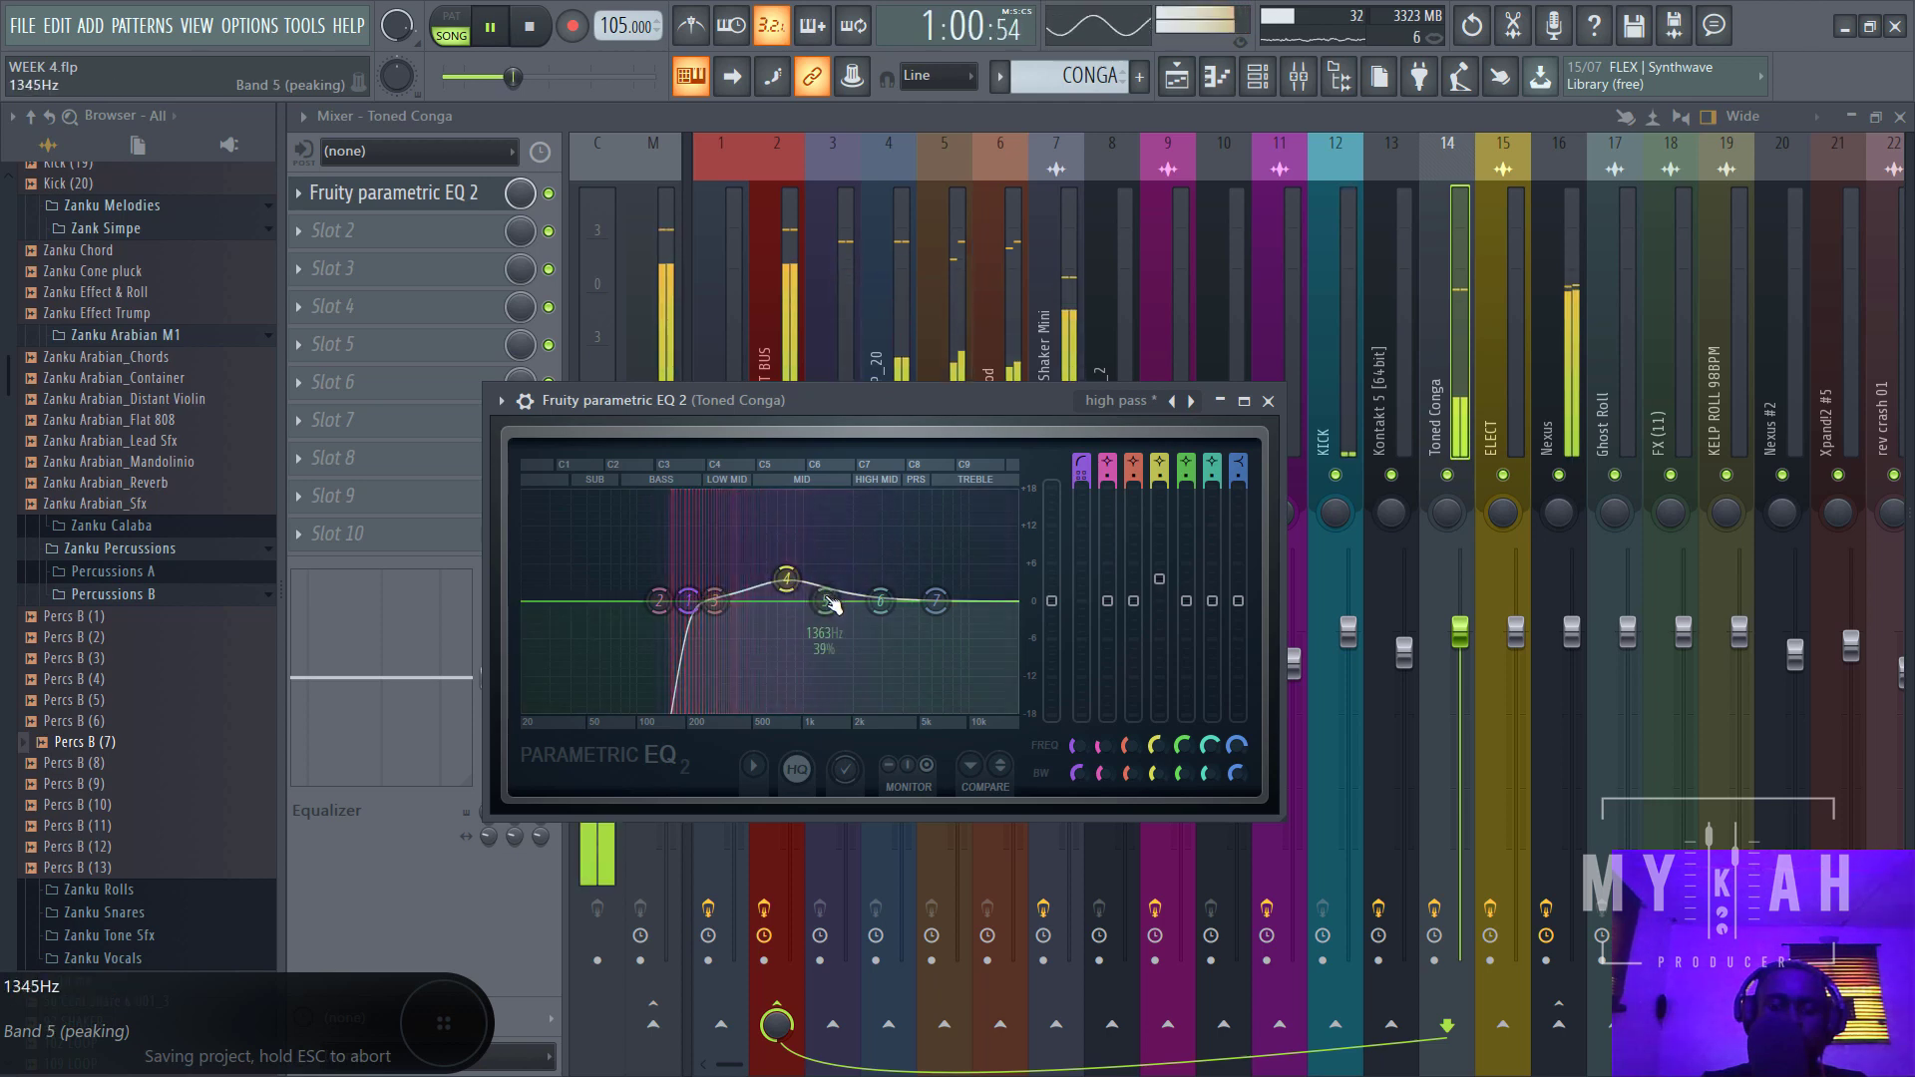
key("space")
- Return to the playlist and unmute the LOOM track while the hook plays
left_click(1177, 75)
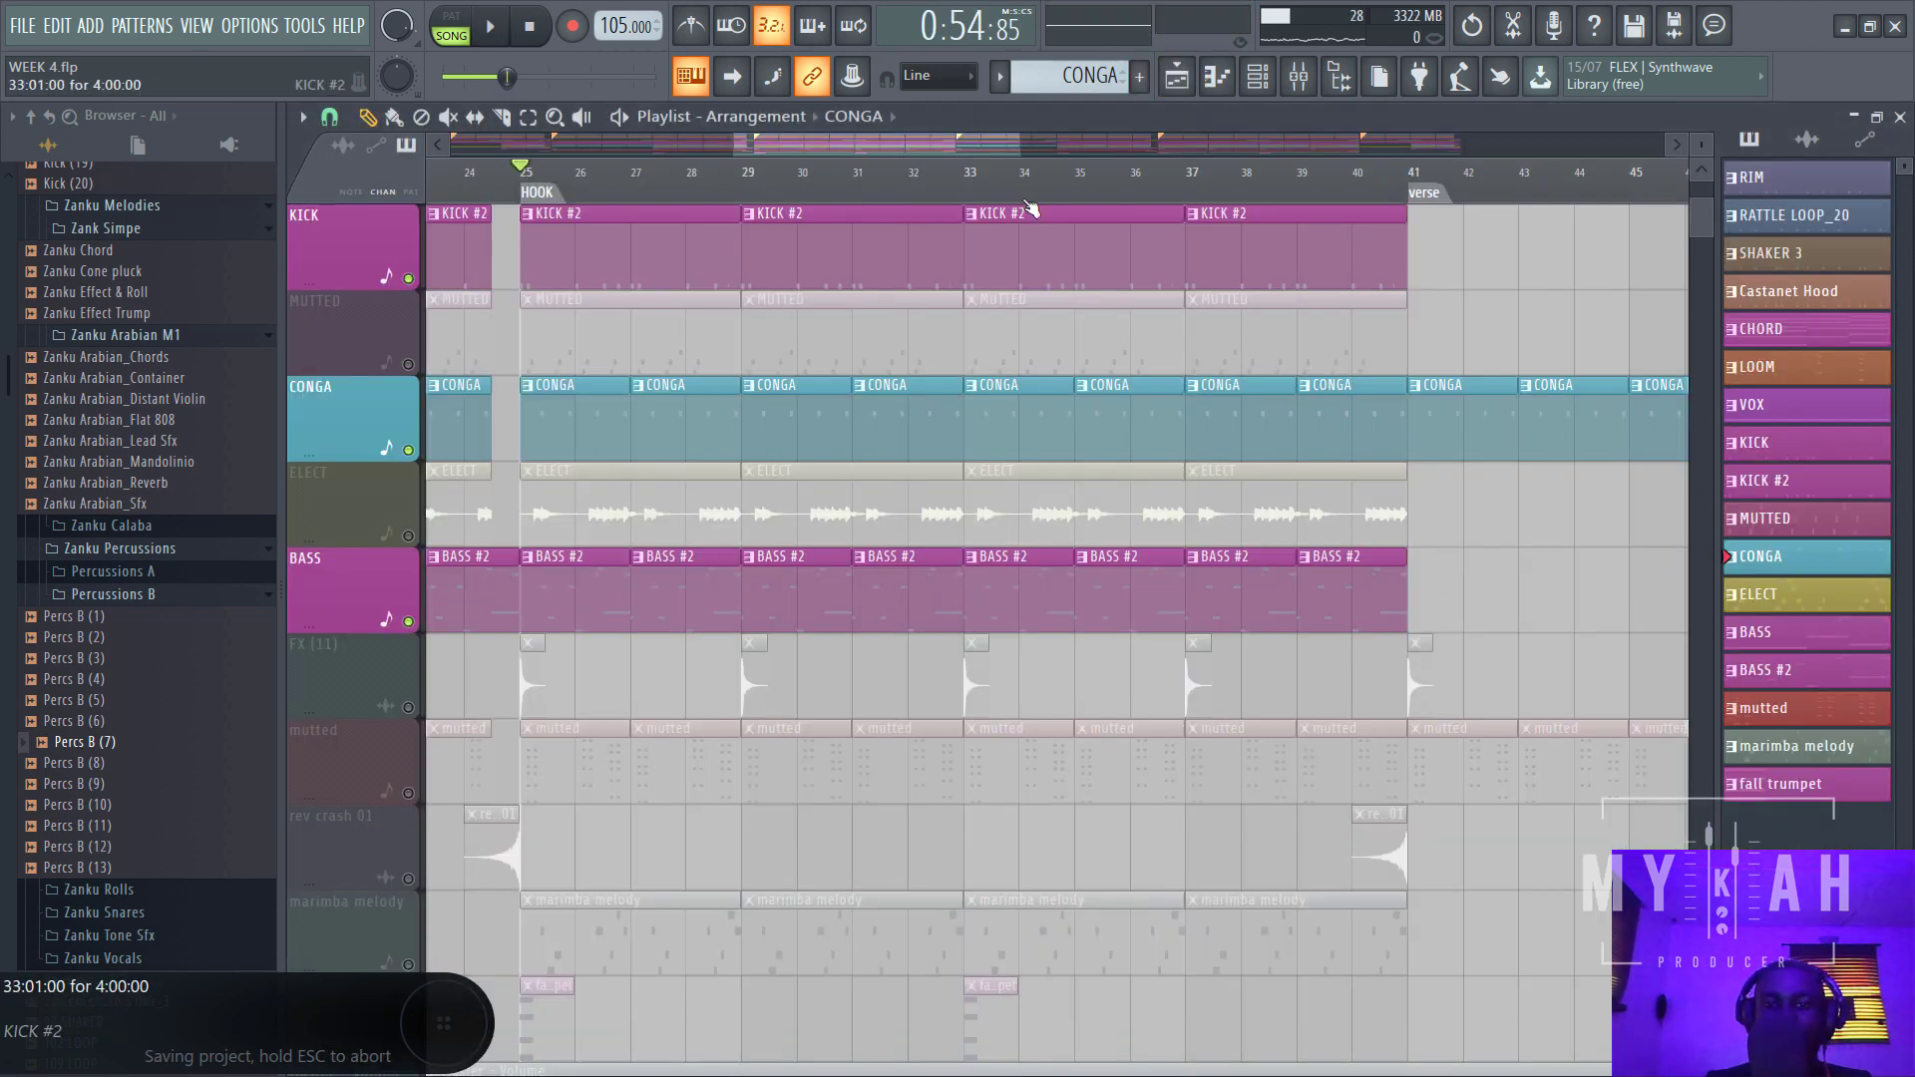
left_click_drag(1019, 150, 950, 162)
key("space")
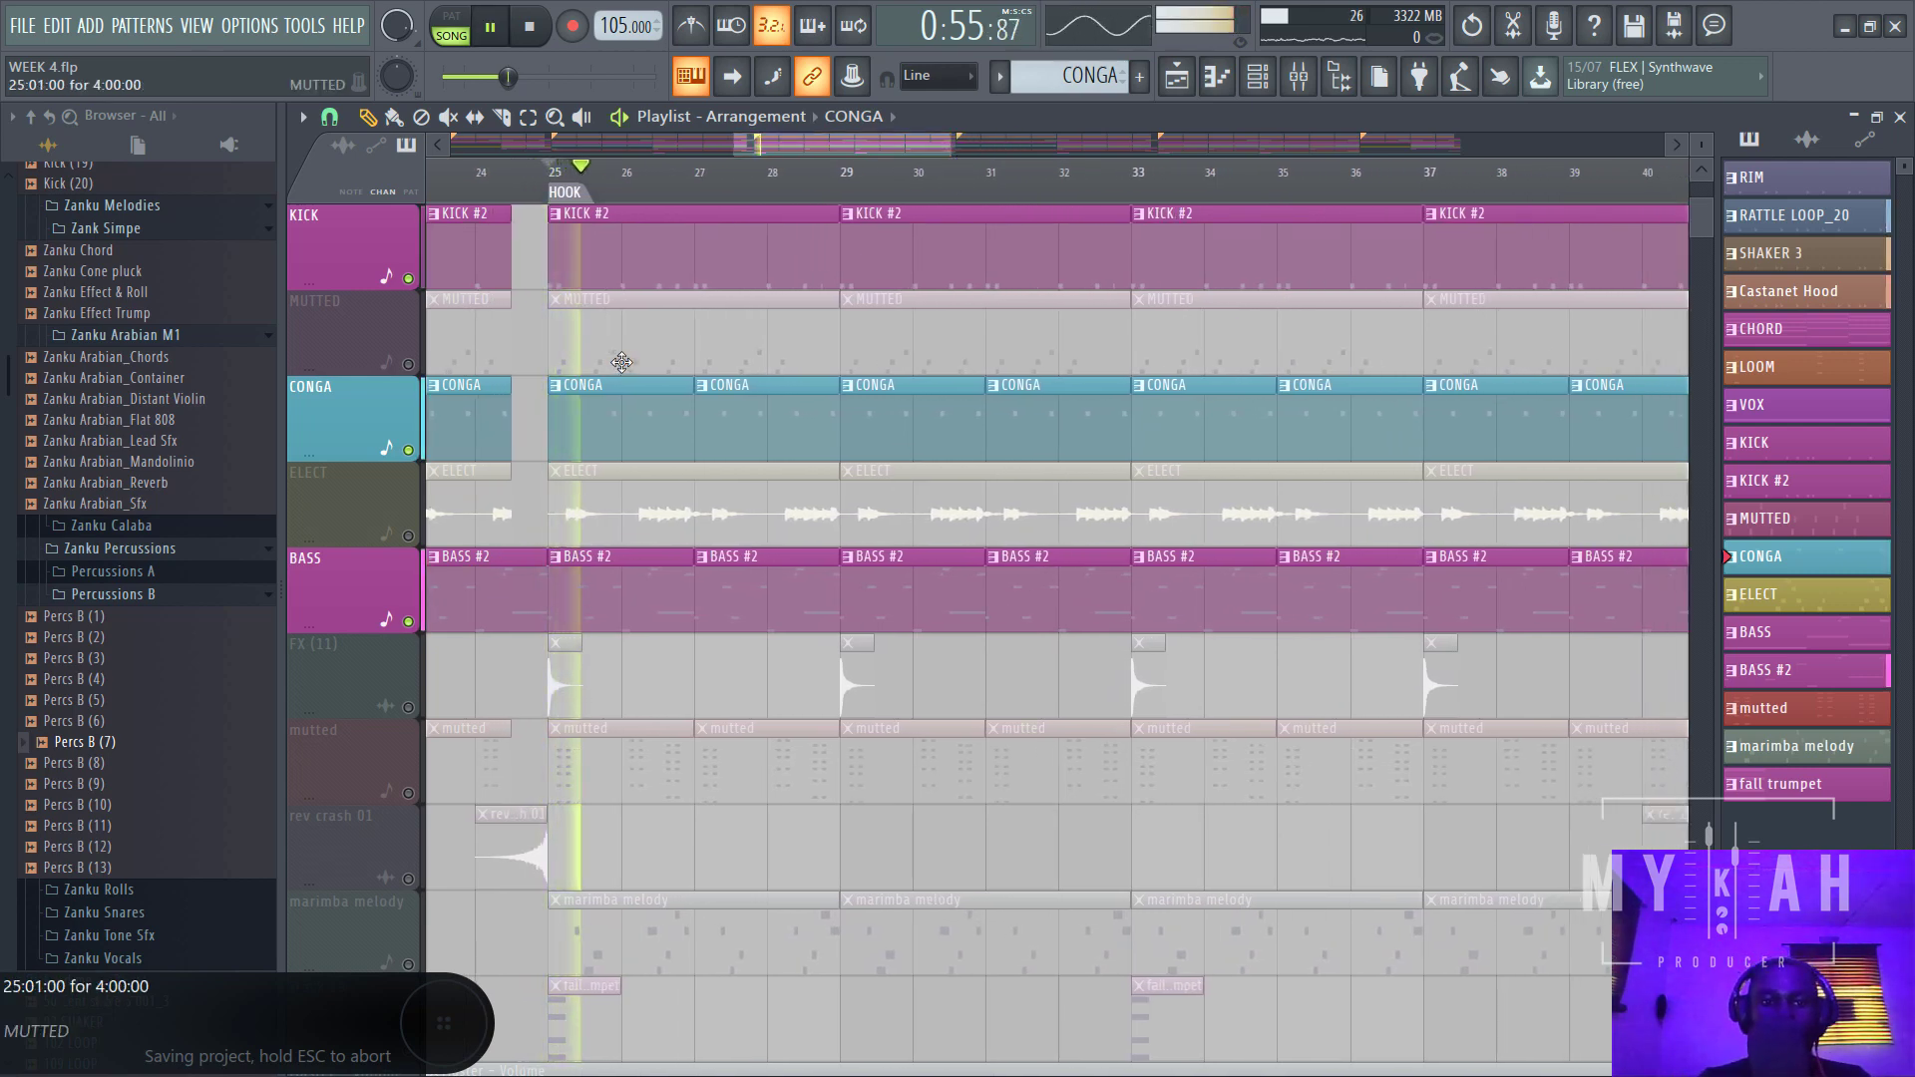
scroll(621, 362, "up", 3)
scroll(622, 362, "up", 1)
left_click(410, 451)
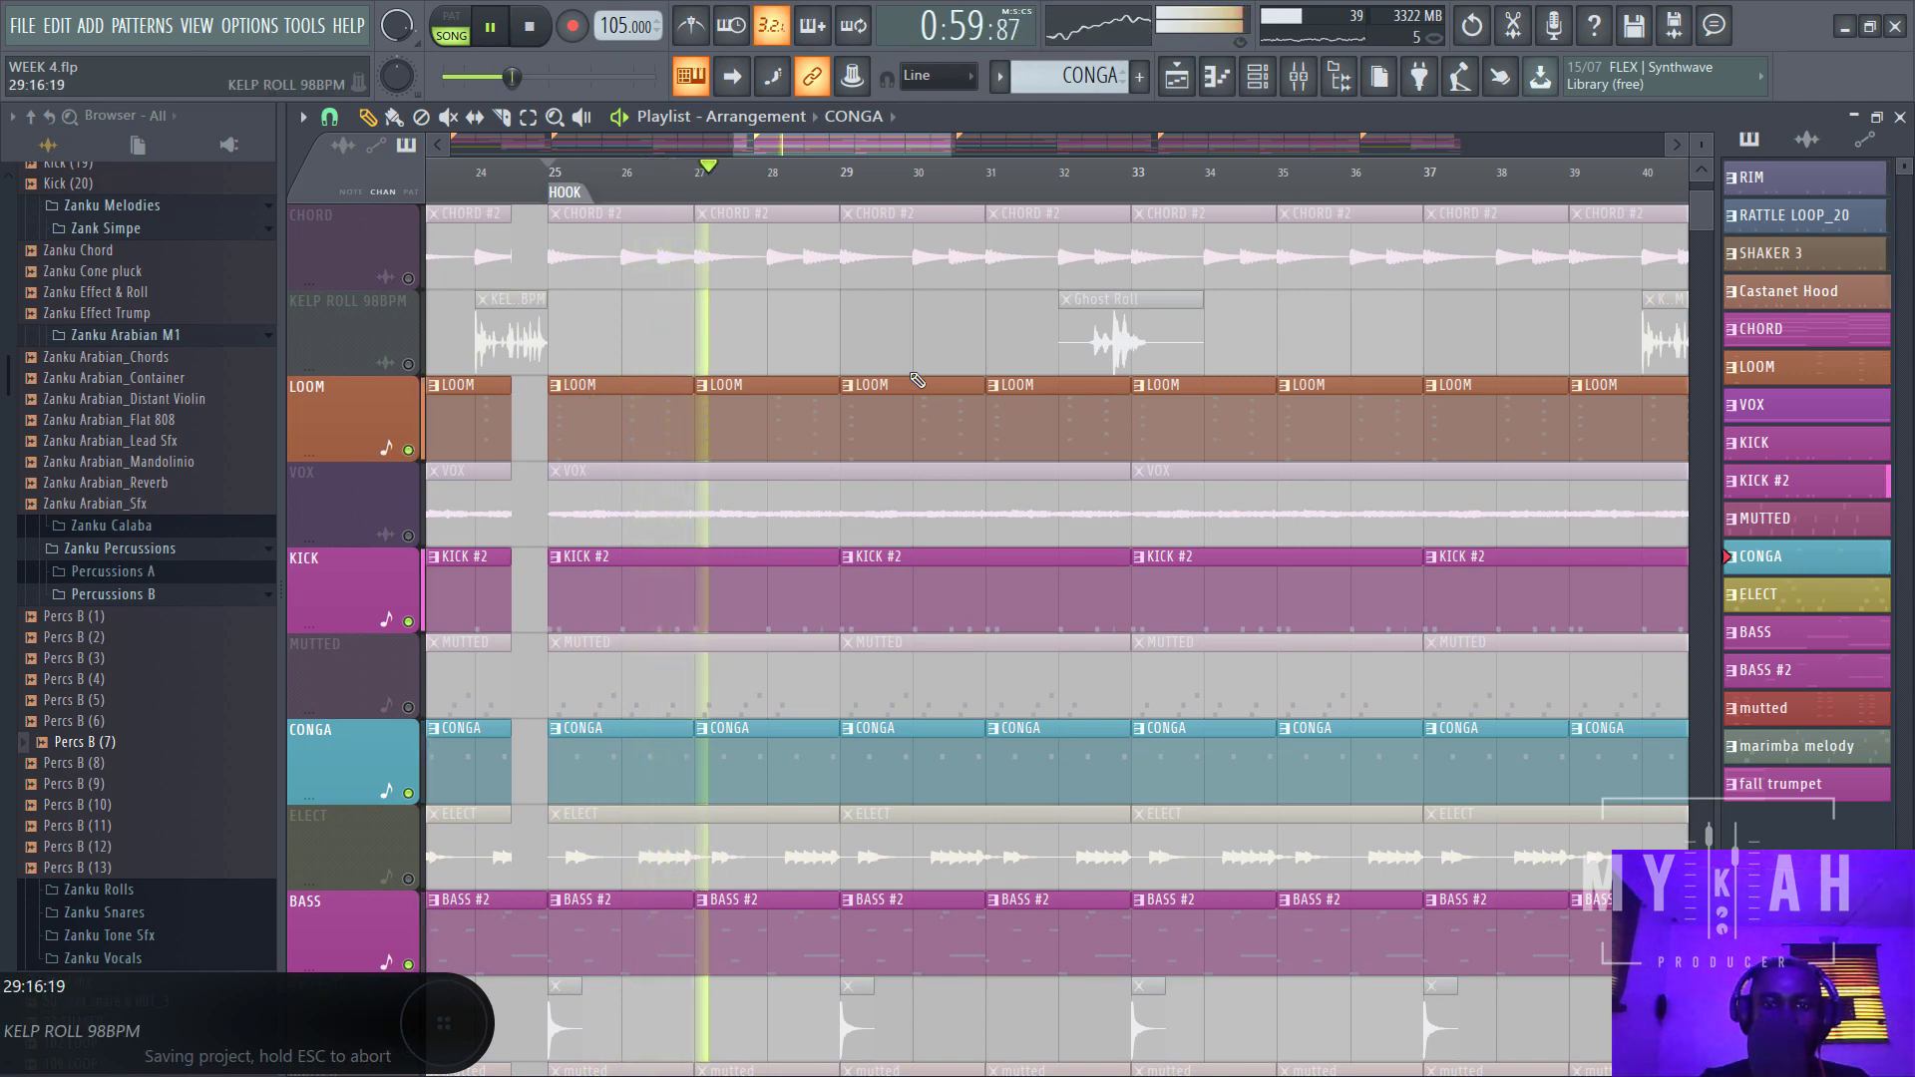
- Lower the Loom mixer fader to -1.4 dB and bring the Nexus fader down slightly
left_click(1298, 78)
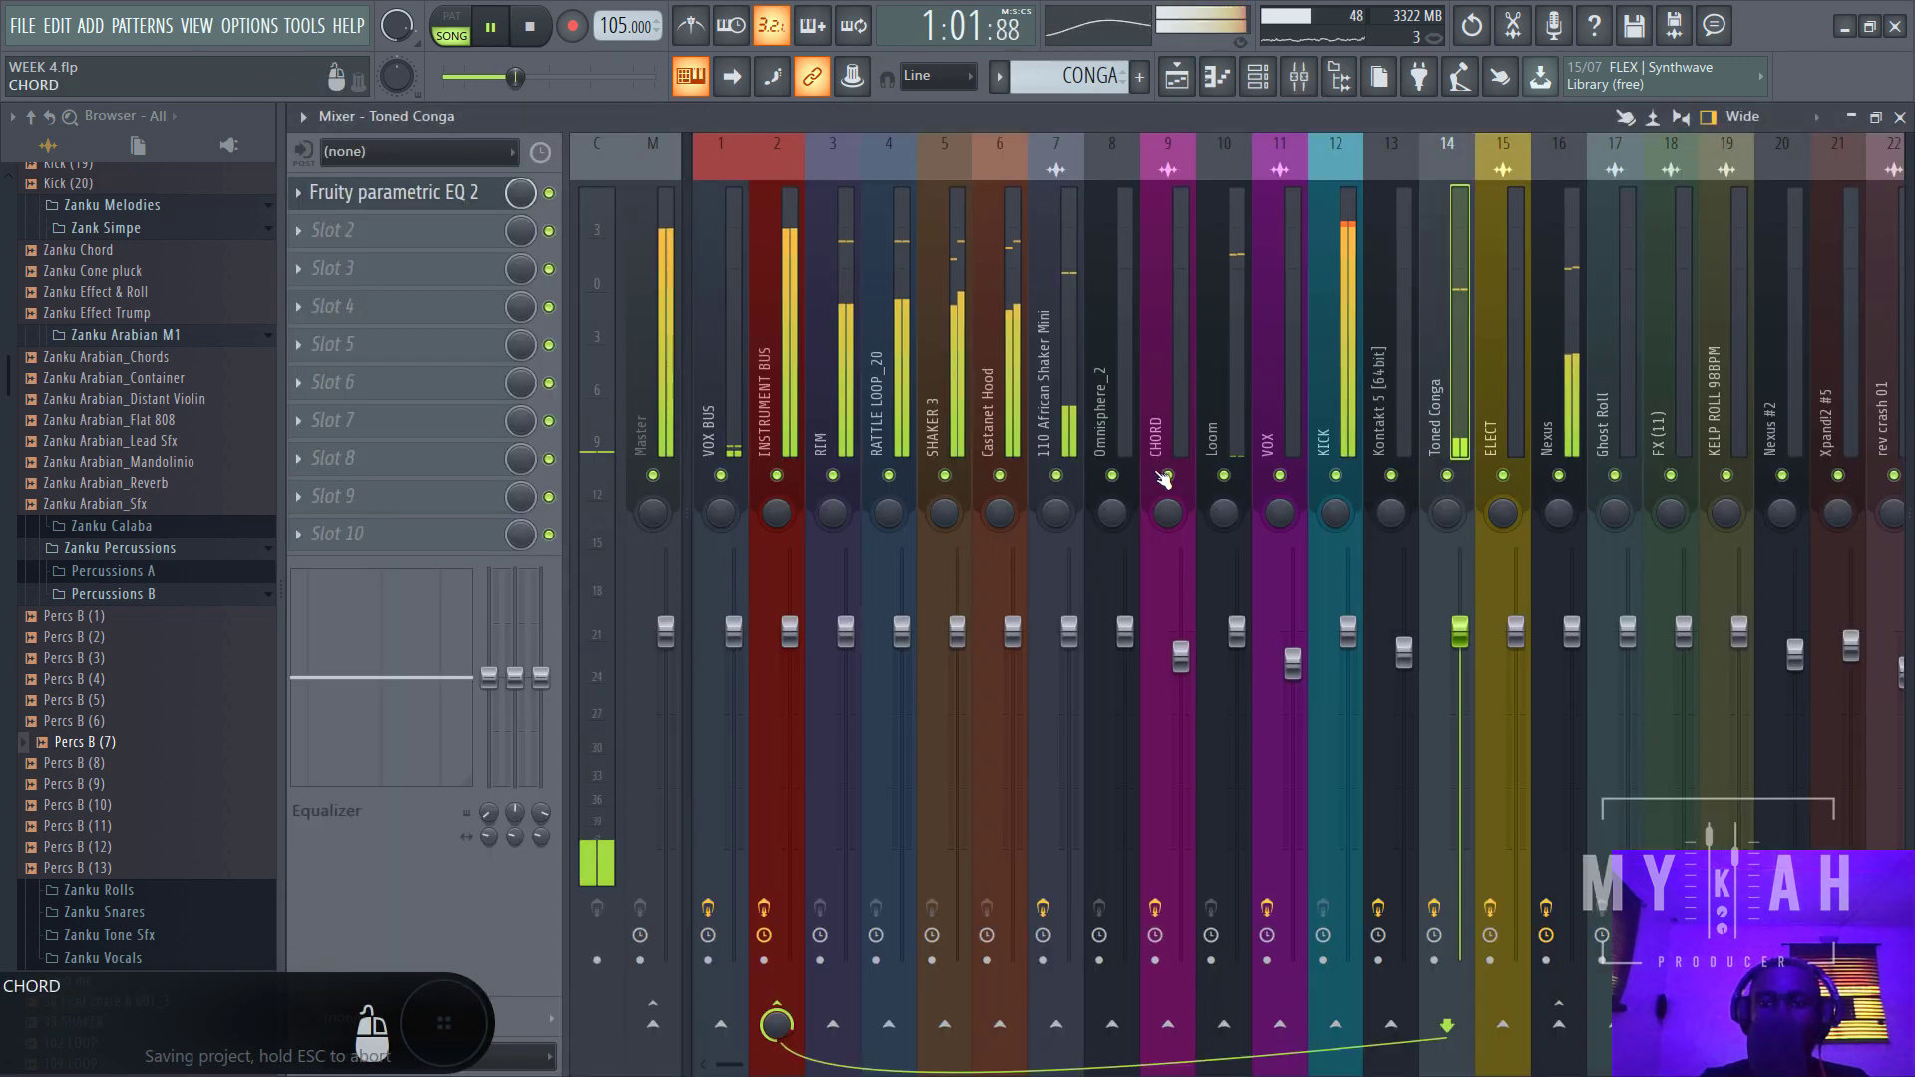
left_click(1227, 464)
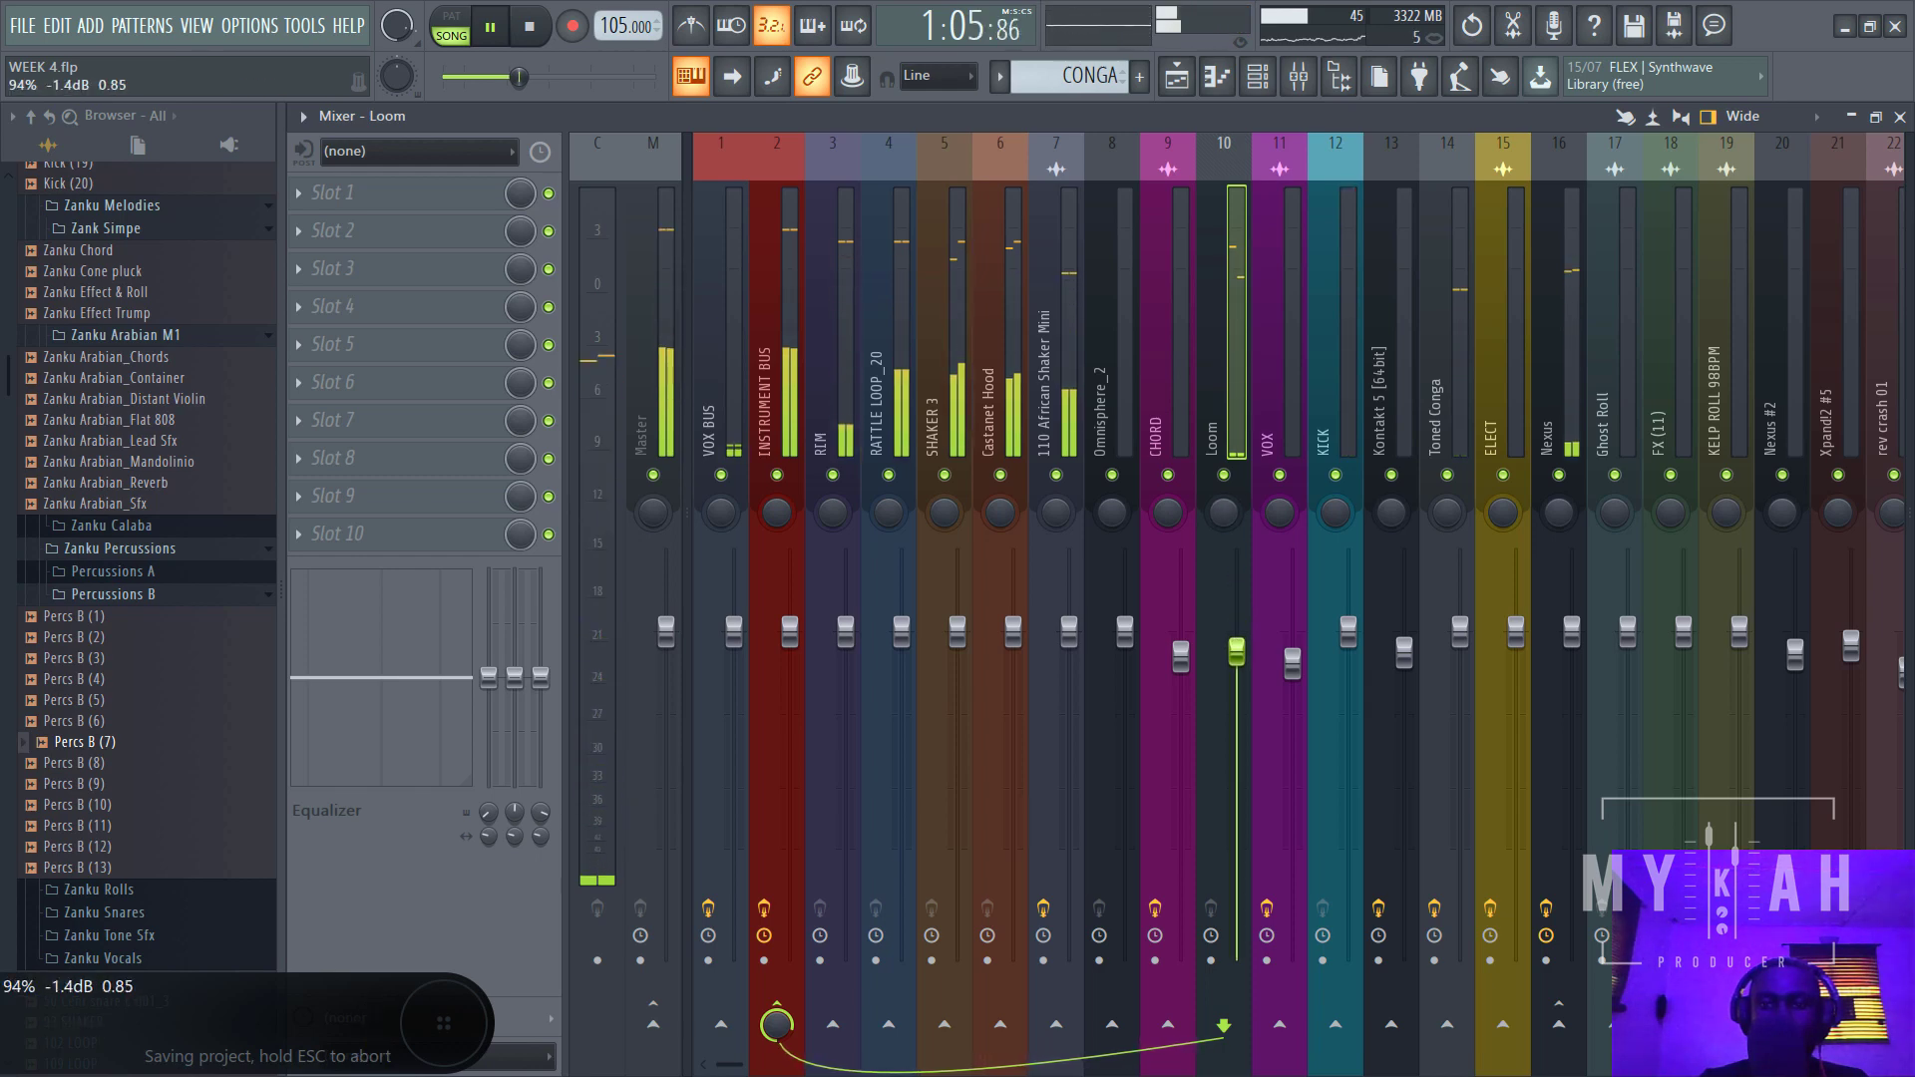
left_click(787, 385)
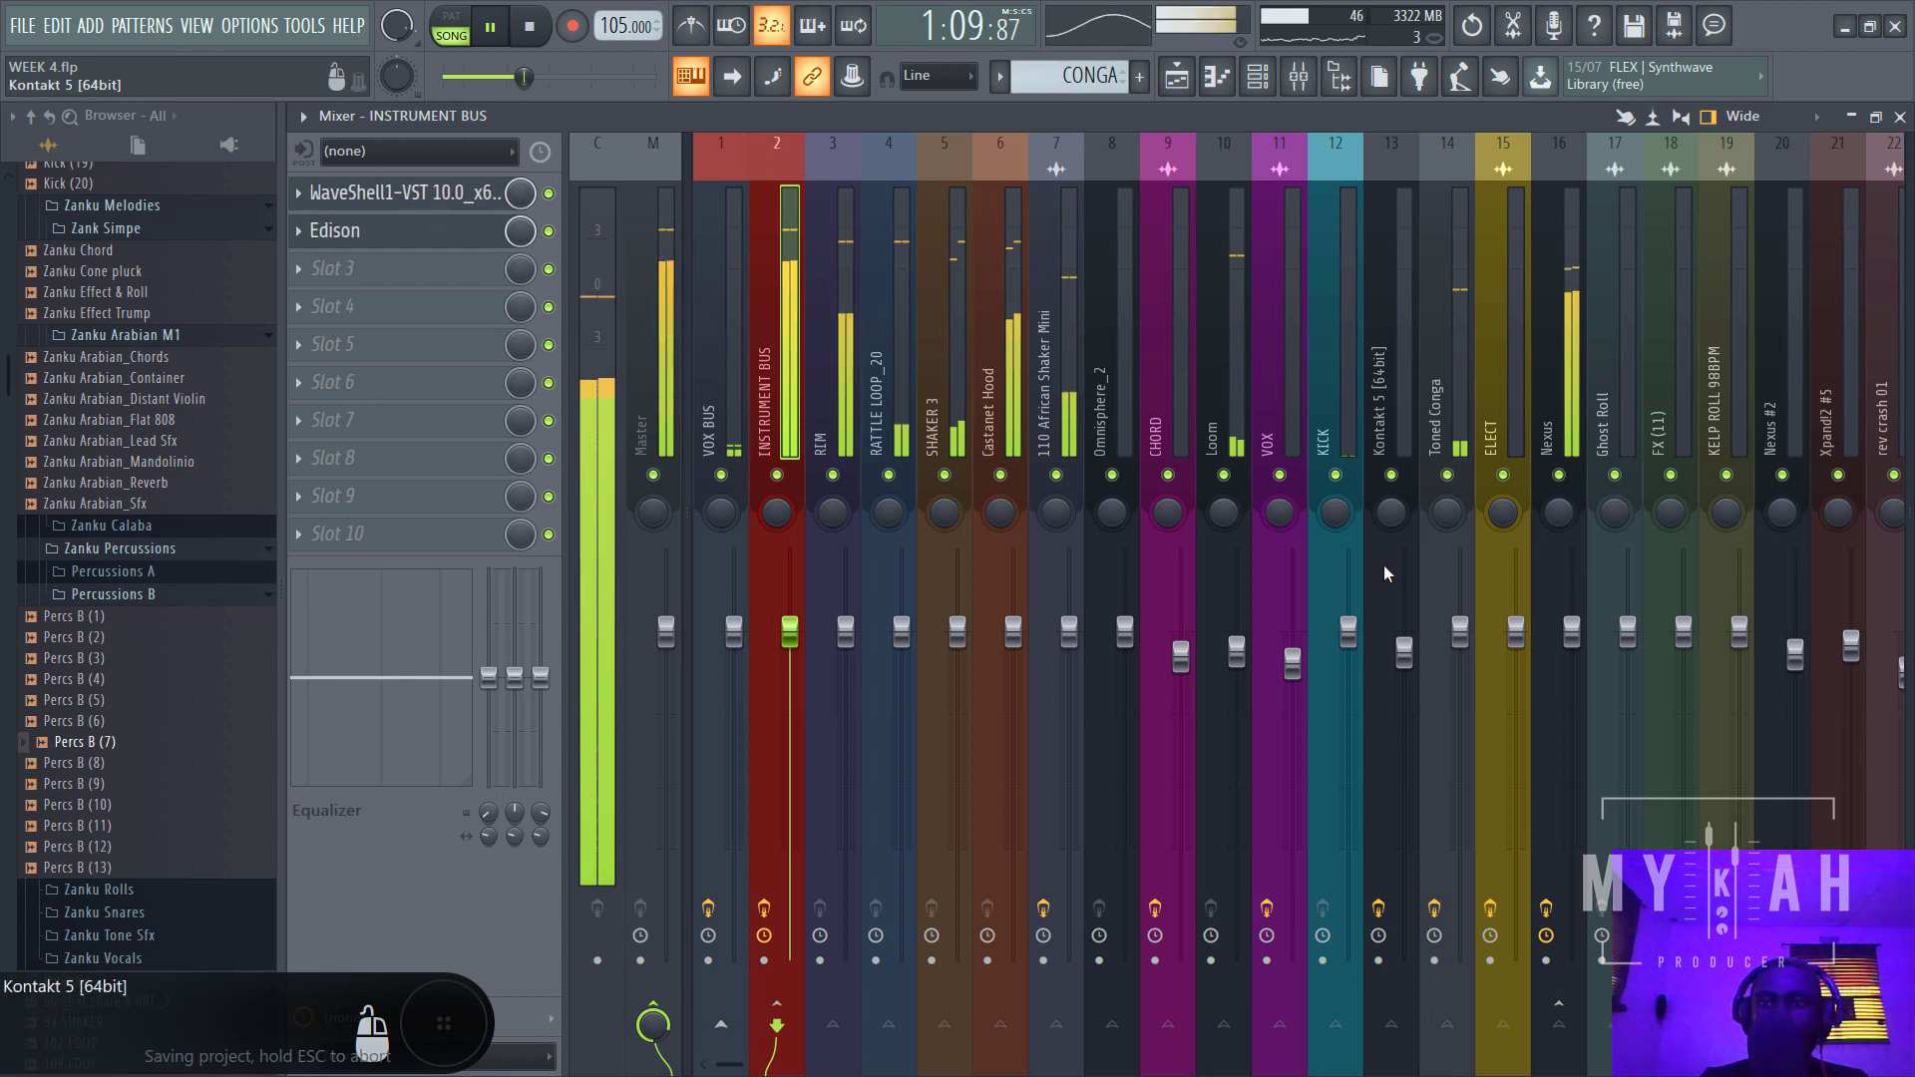
left_click(1572, 631)
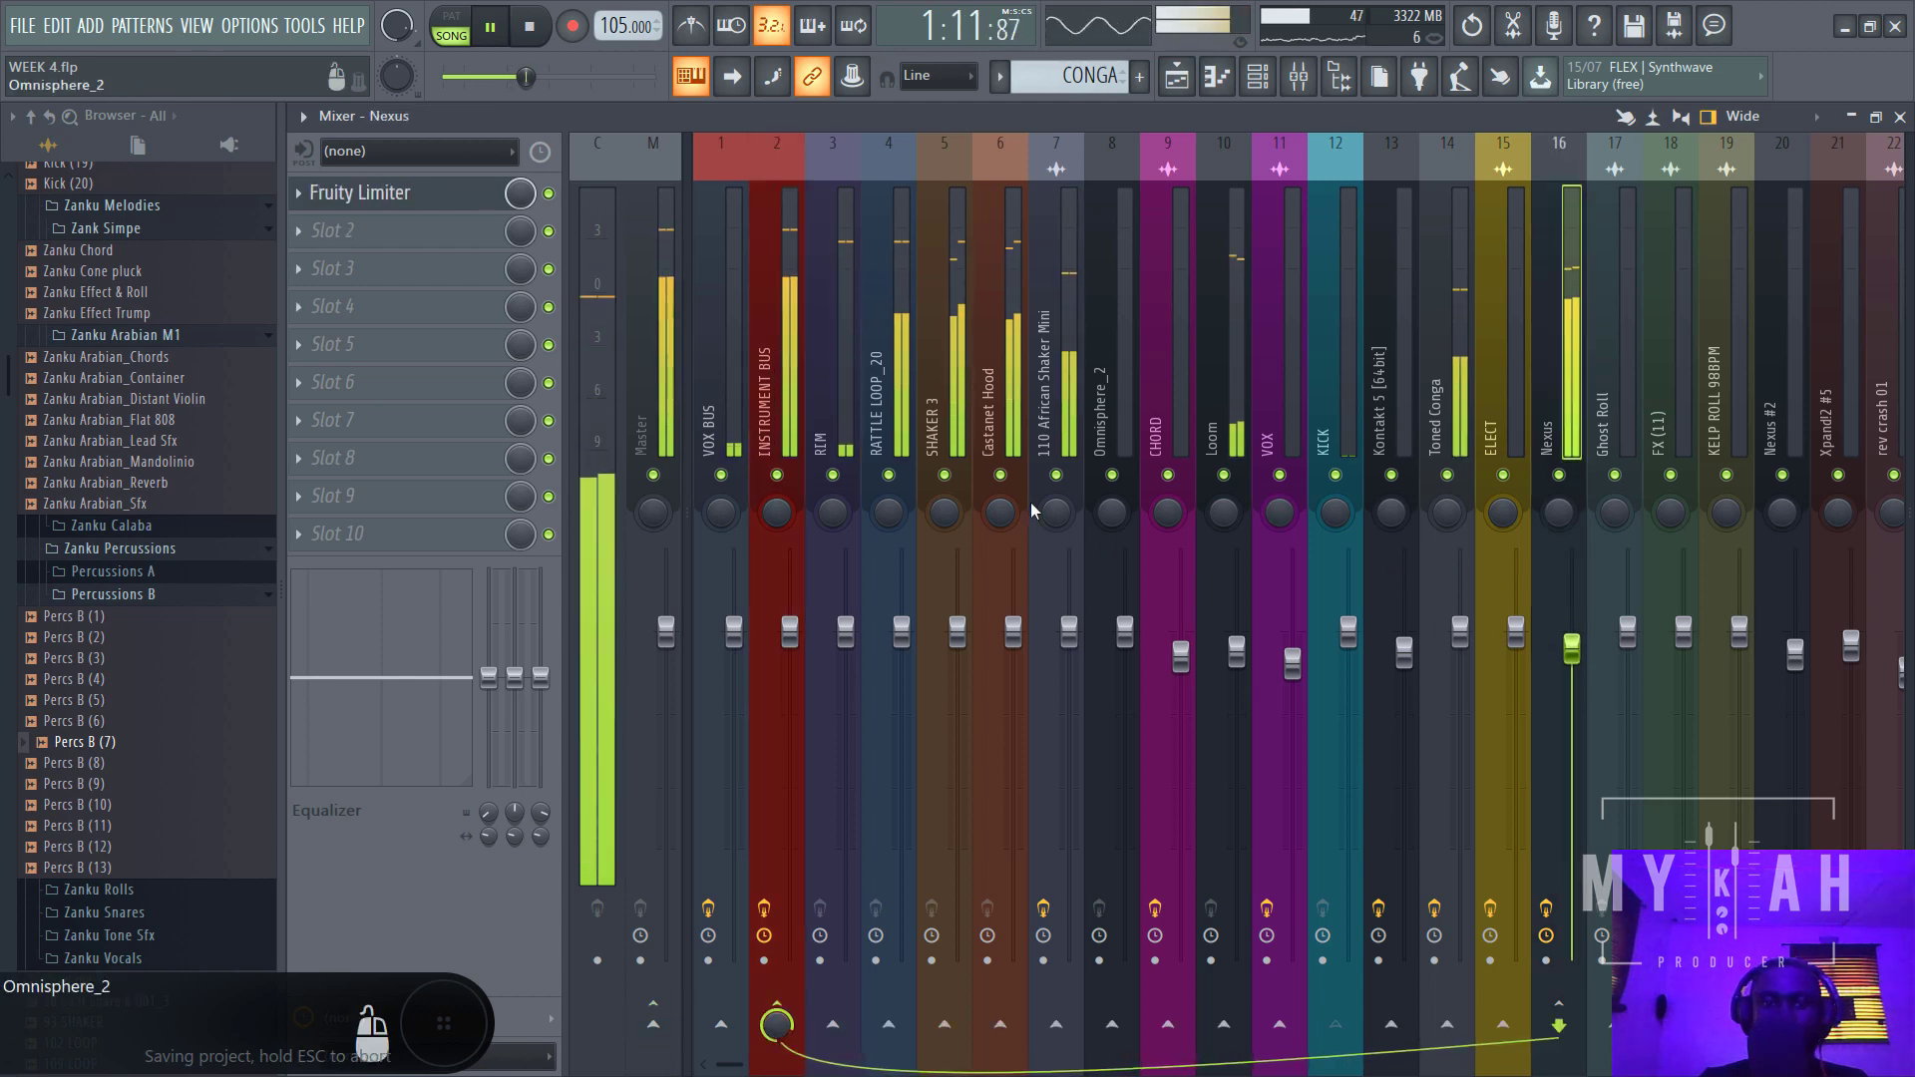
- Open Pusher on the INSTRUMENT BUS, set its High to 3.1 during playback and save the project
left_click(794, 403)
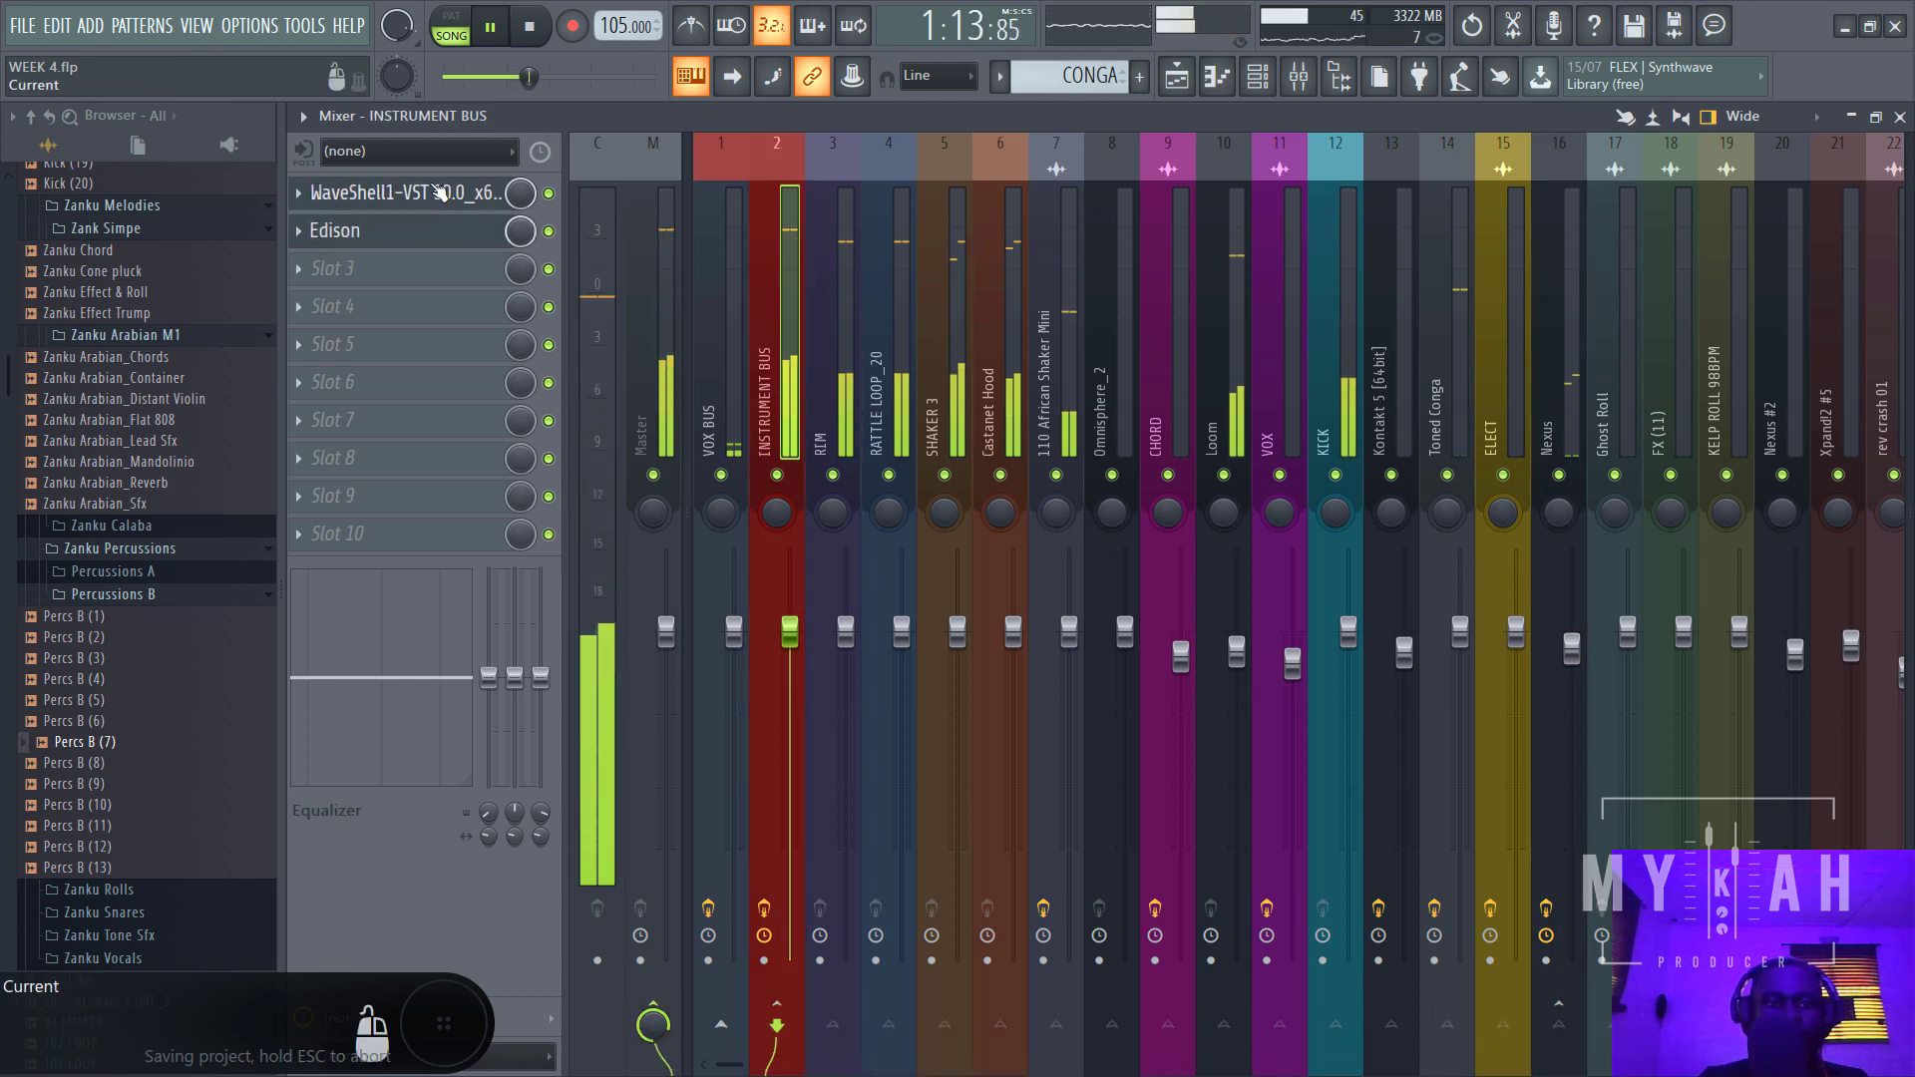
left_click(440, 193)
key("space")
left_click_drag(976, 213, 1021, 248)
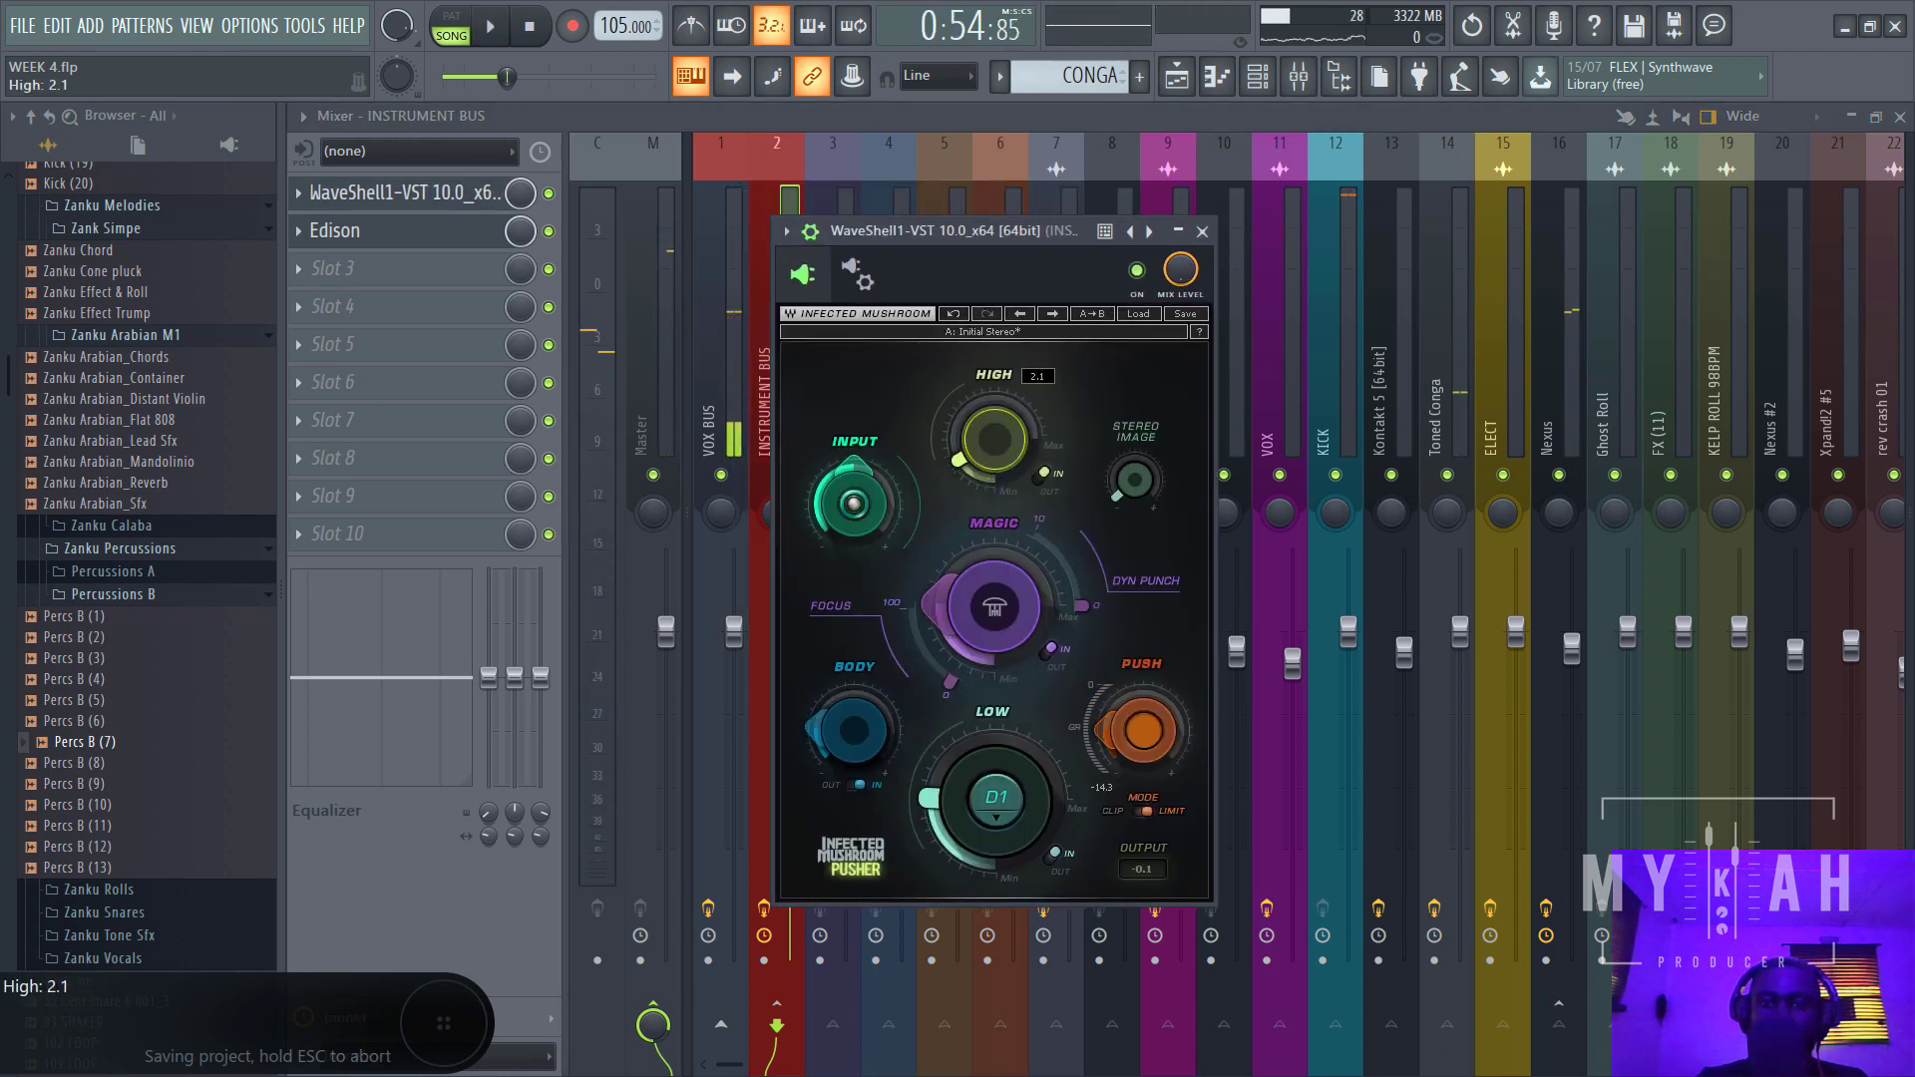
key("space")
key("ctrl+s")
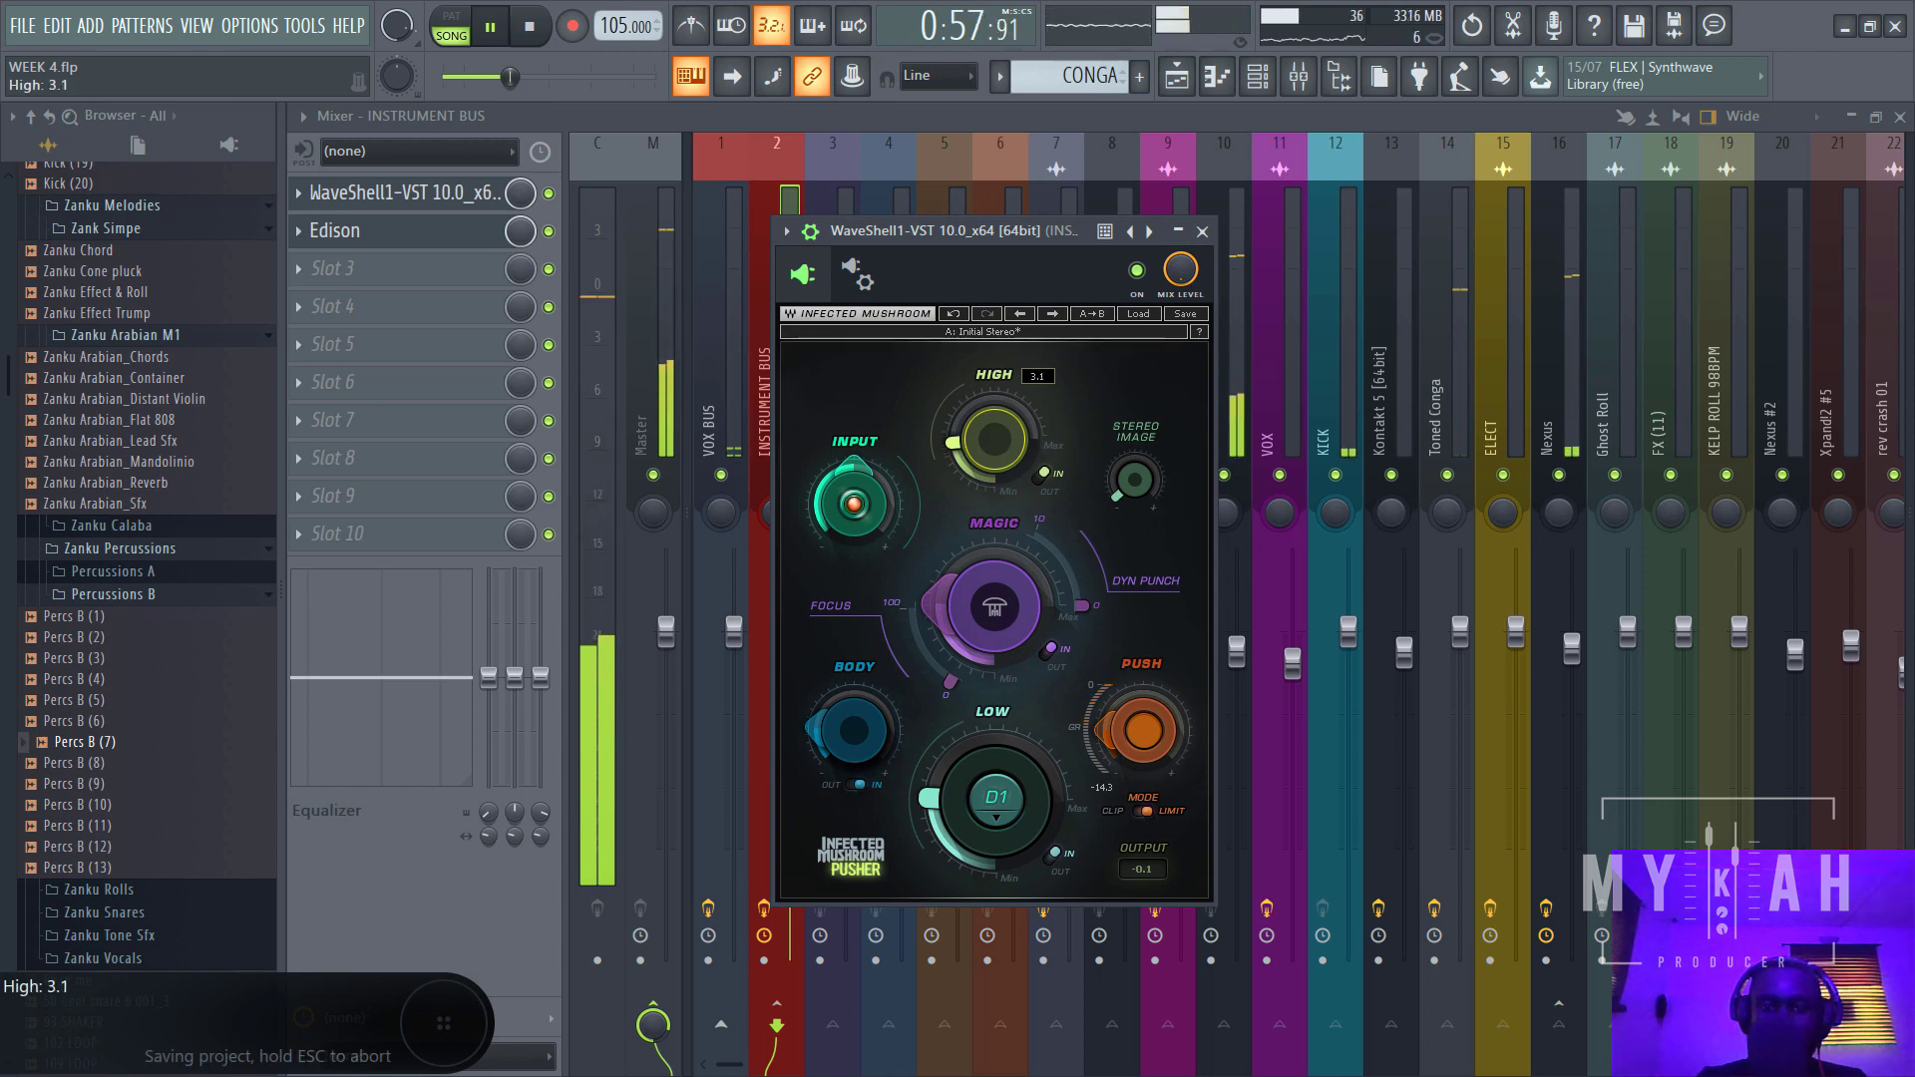
- Adjust Pusher's Stereo Image control on the INSTRUMENT BUS and return to the mixer
left_click(1113, 493)
left_click_drag(1114, 492, 1111, 481)
left_click(1081, 116)
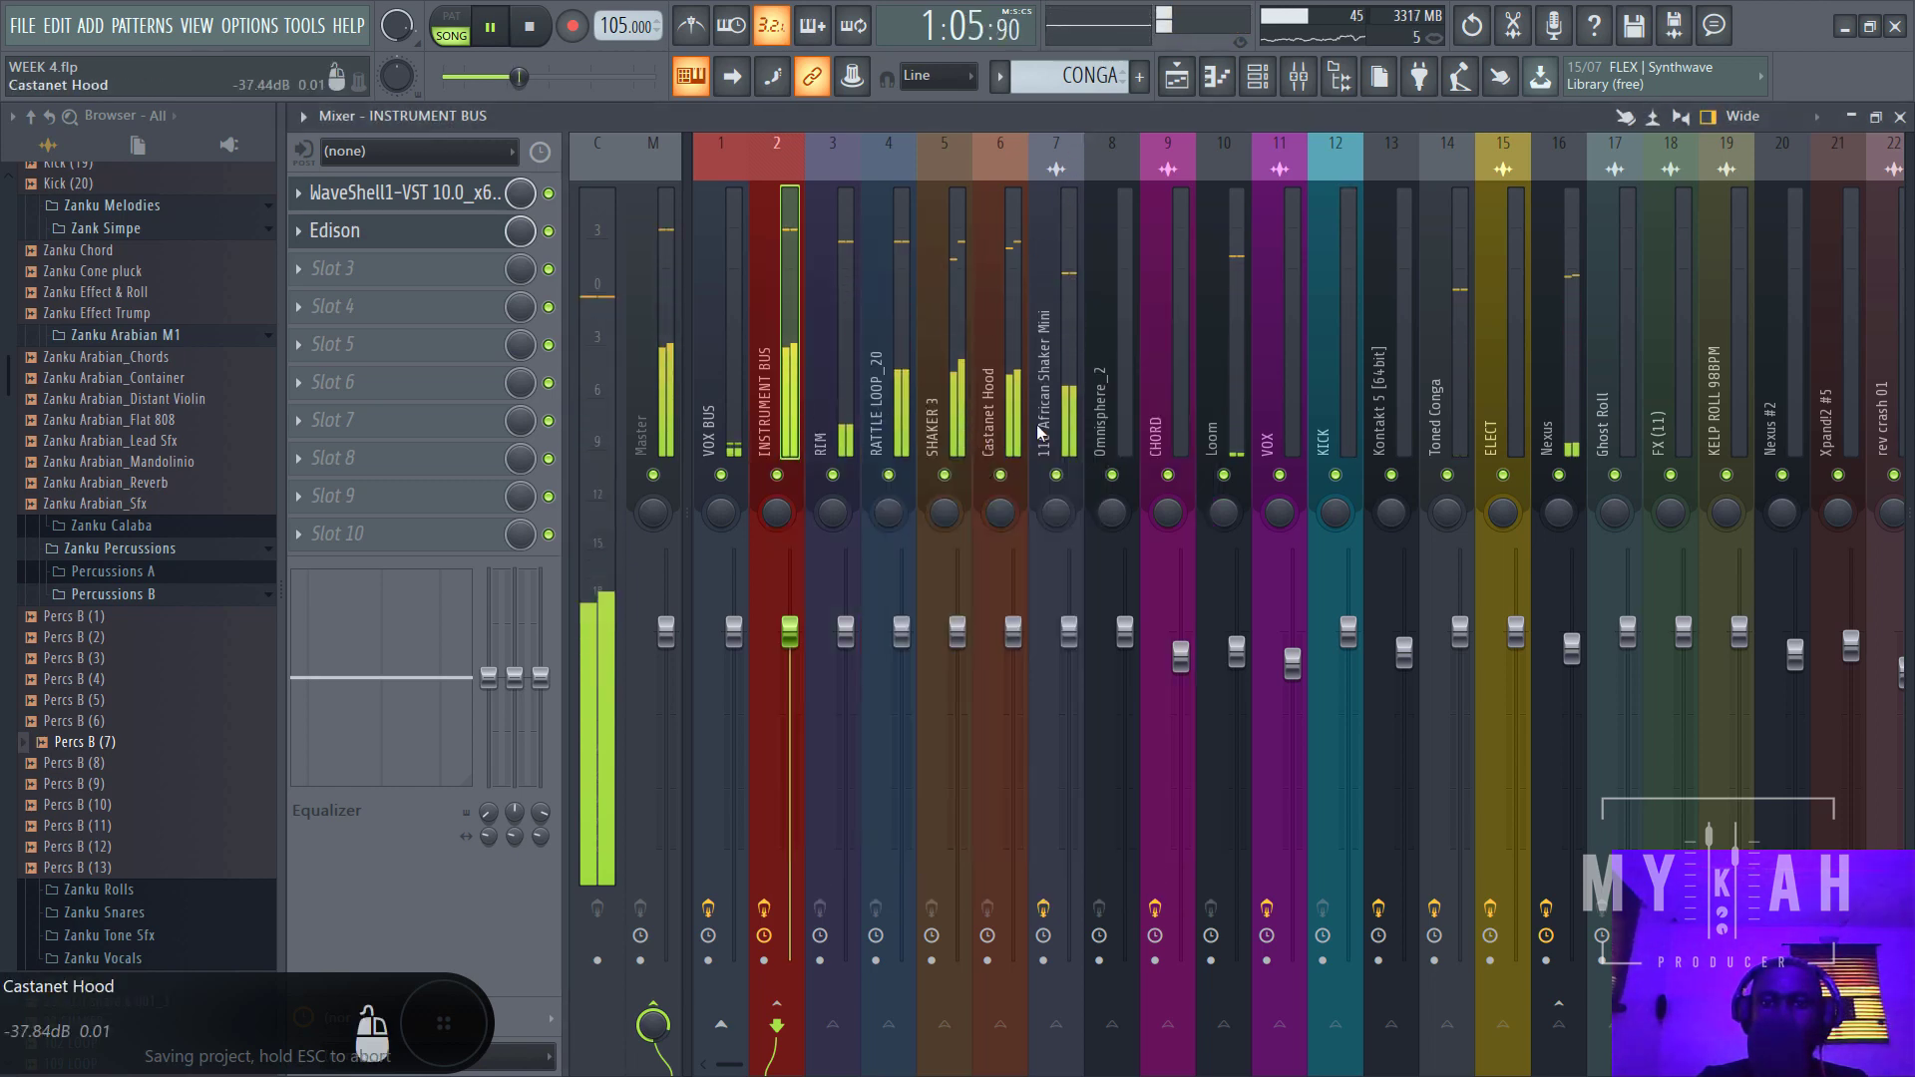
- Open the Transient Processor on the 110 African Shaker Mini track and lower its Release
left_click(1047, 379)
left_click(430, 196)
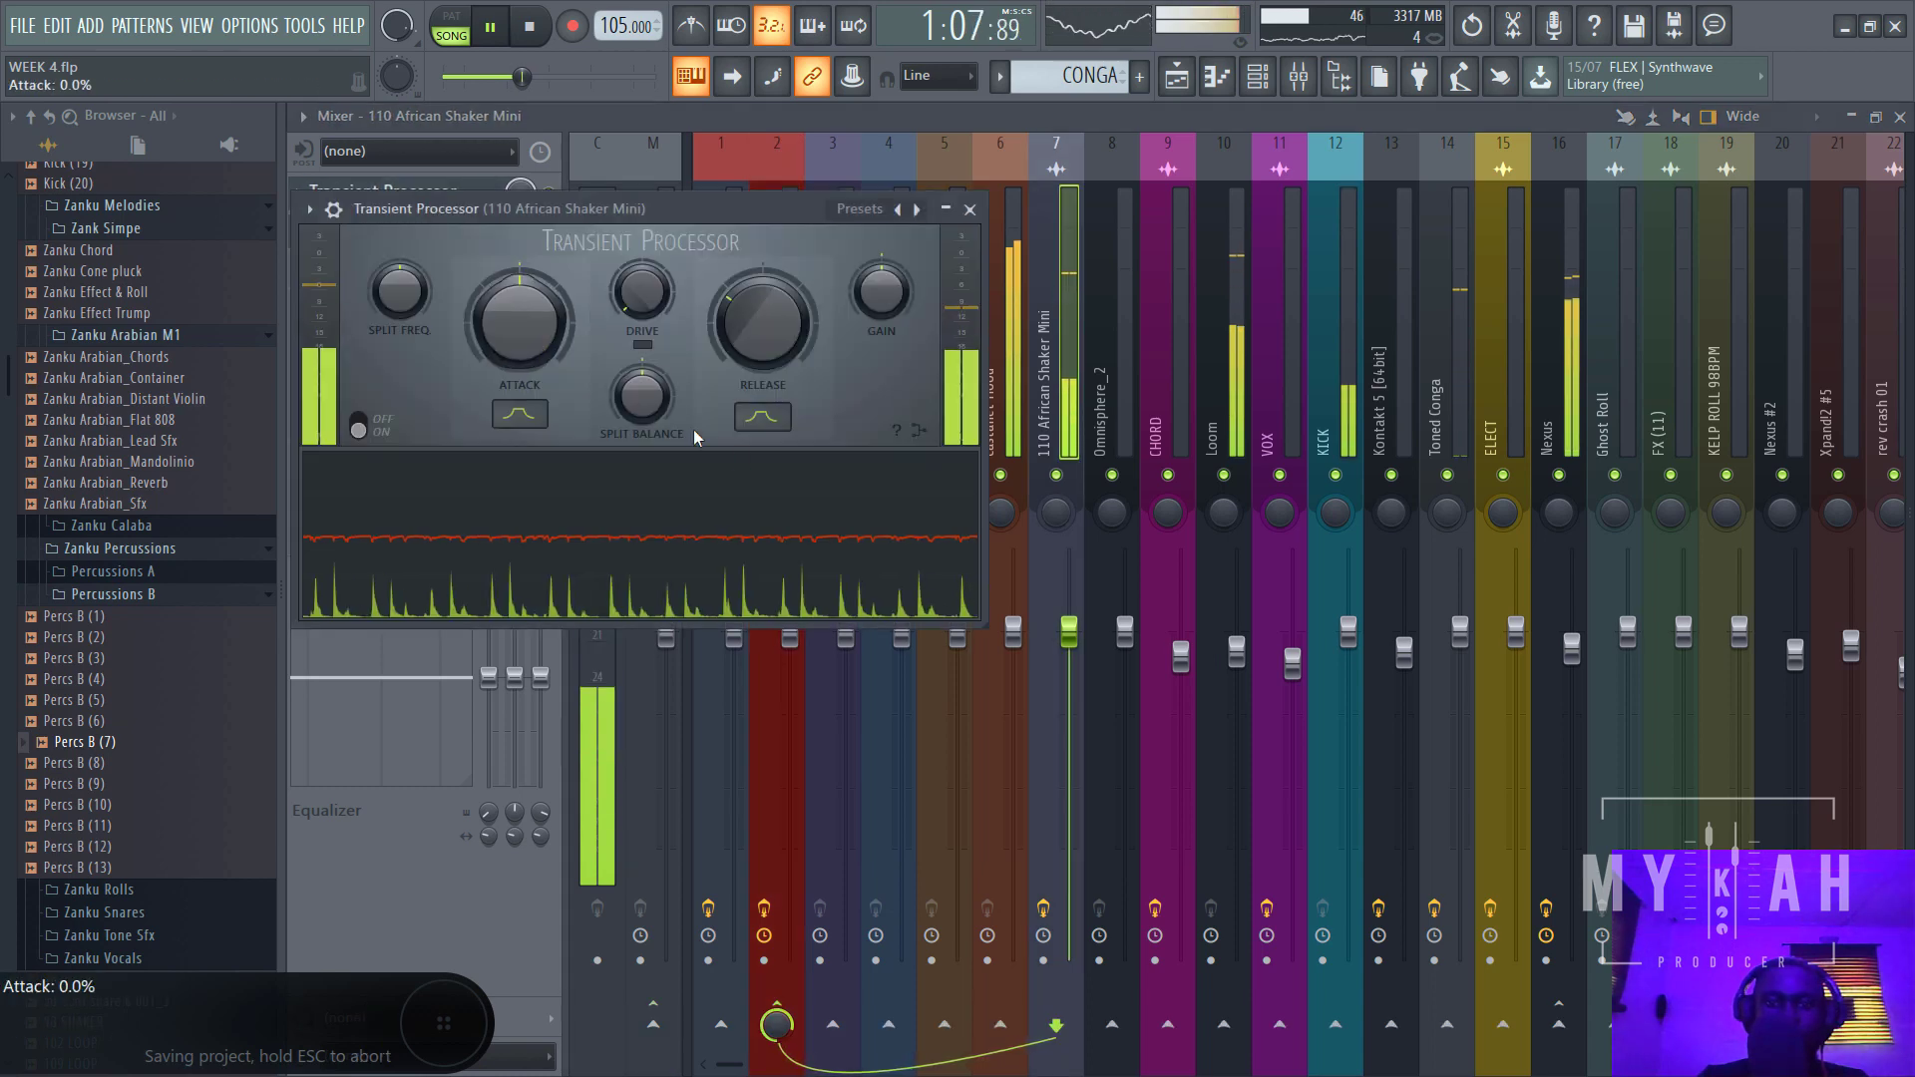
left_click_drag(763, 321, 763, 347)
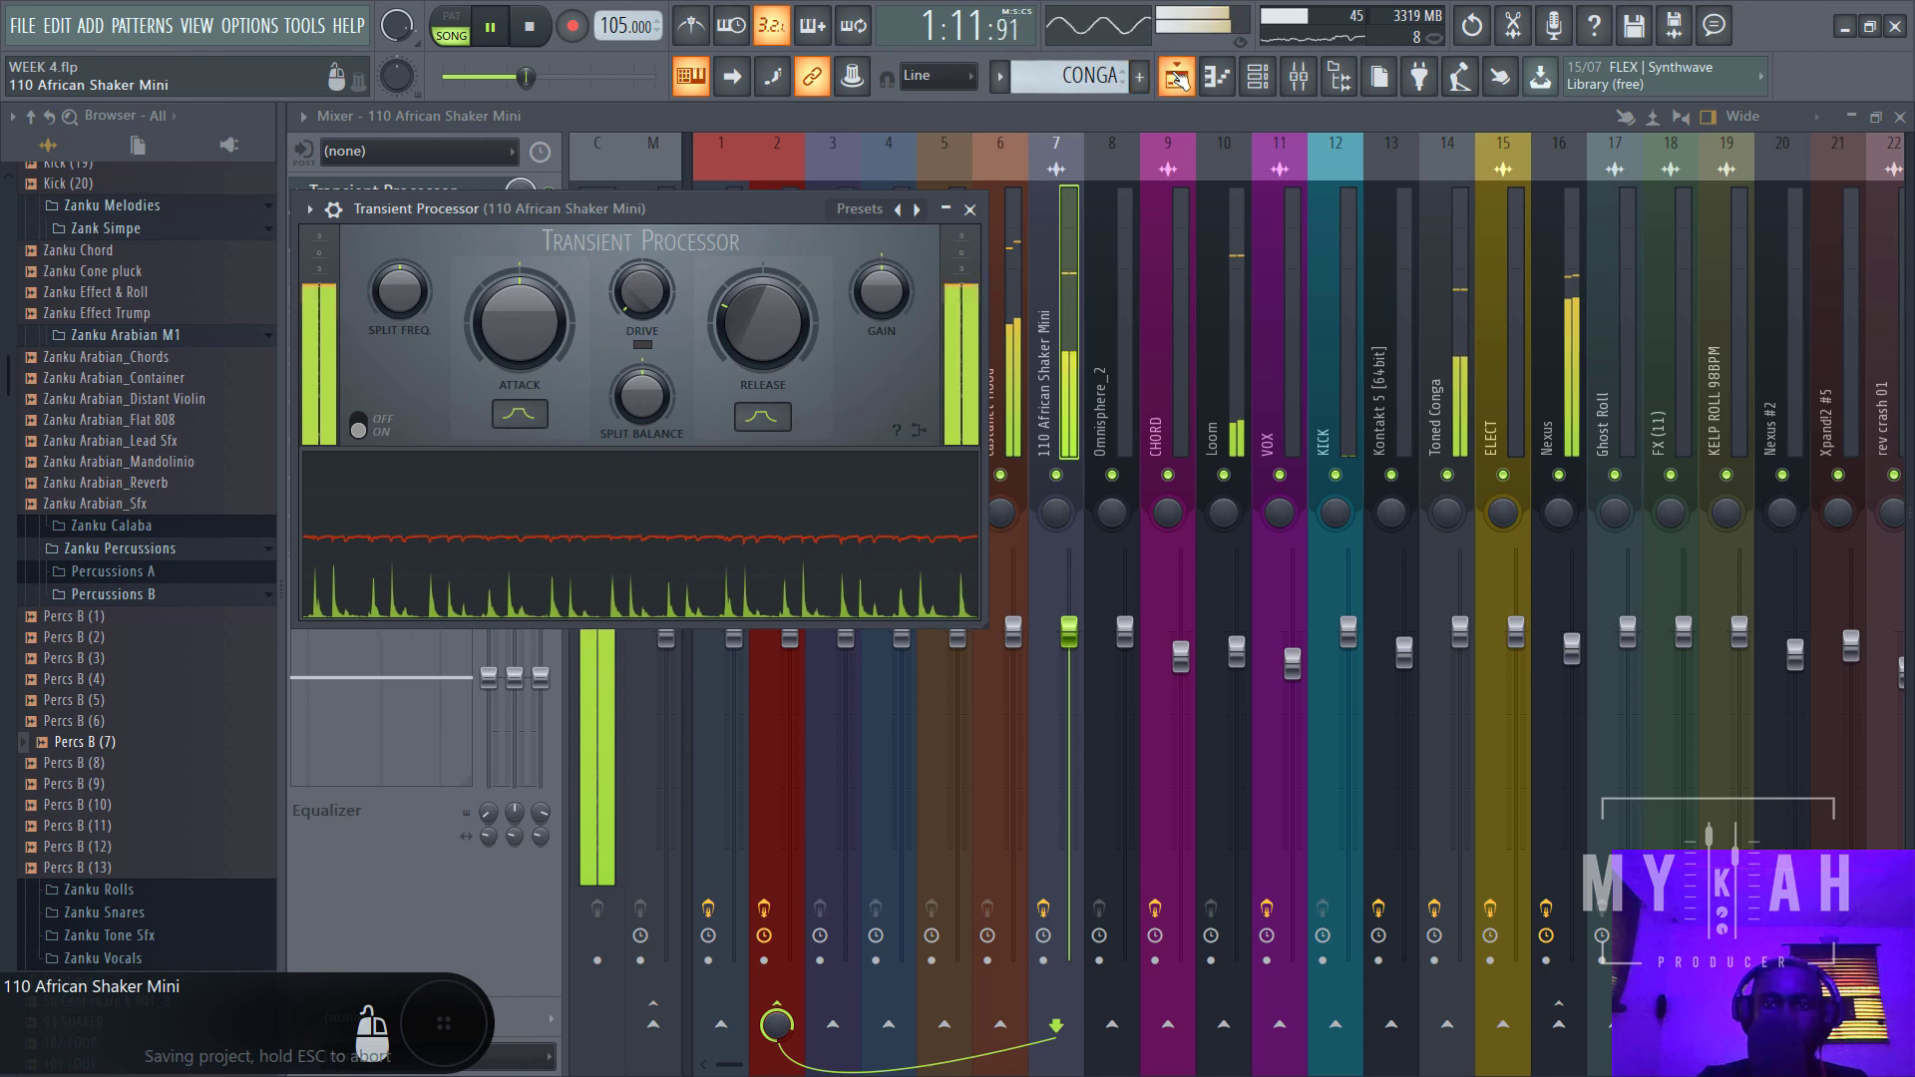
- Unmute the CHORD, KELP ROLL 98BPM and VOX tracks in the playlist during playback
key("F5")
left_click(412, 280)
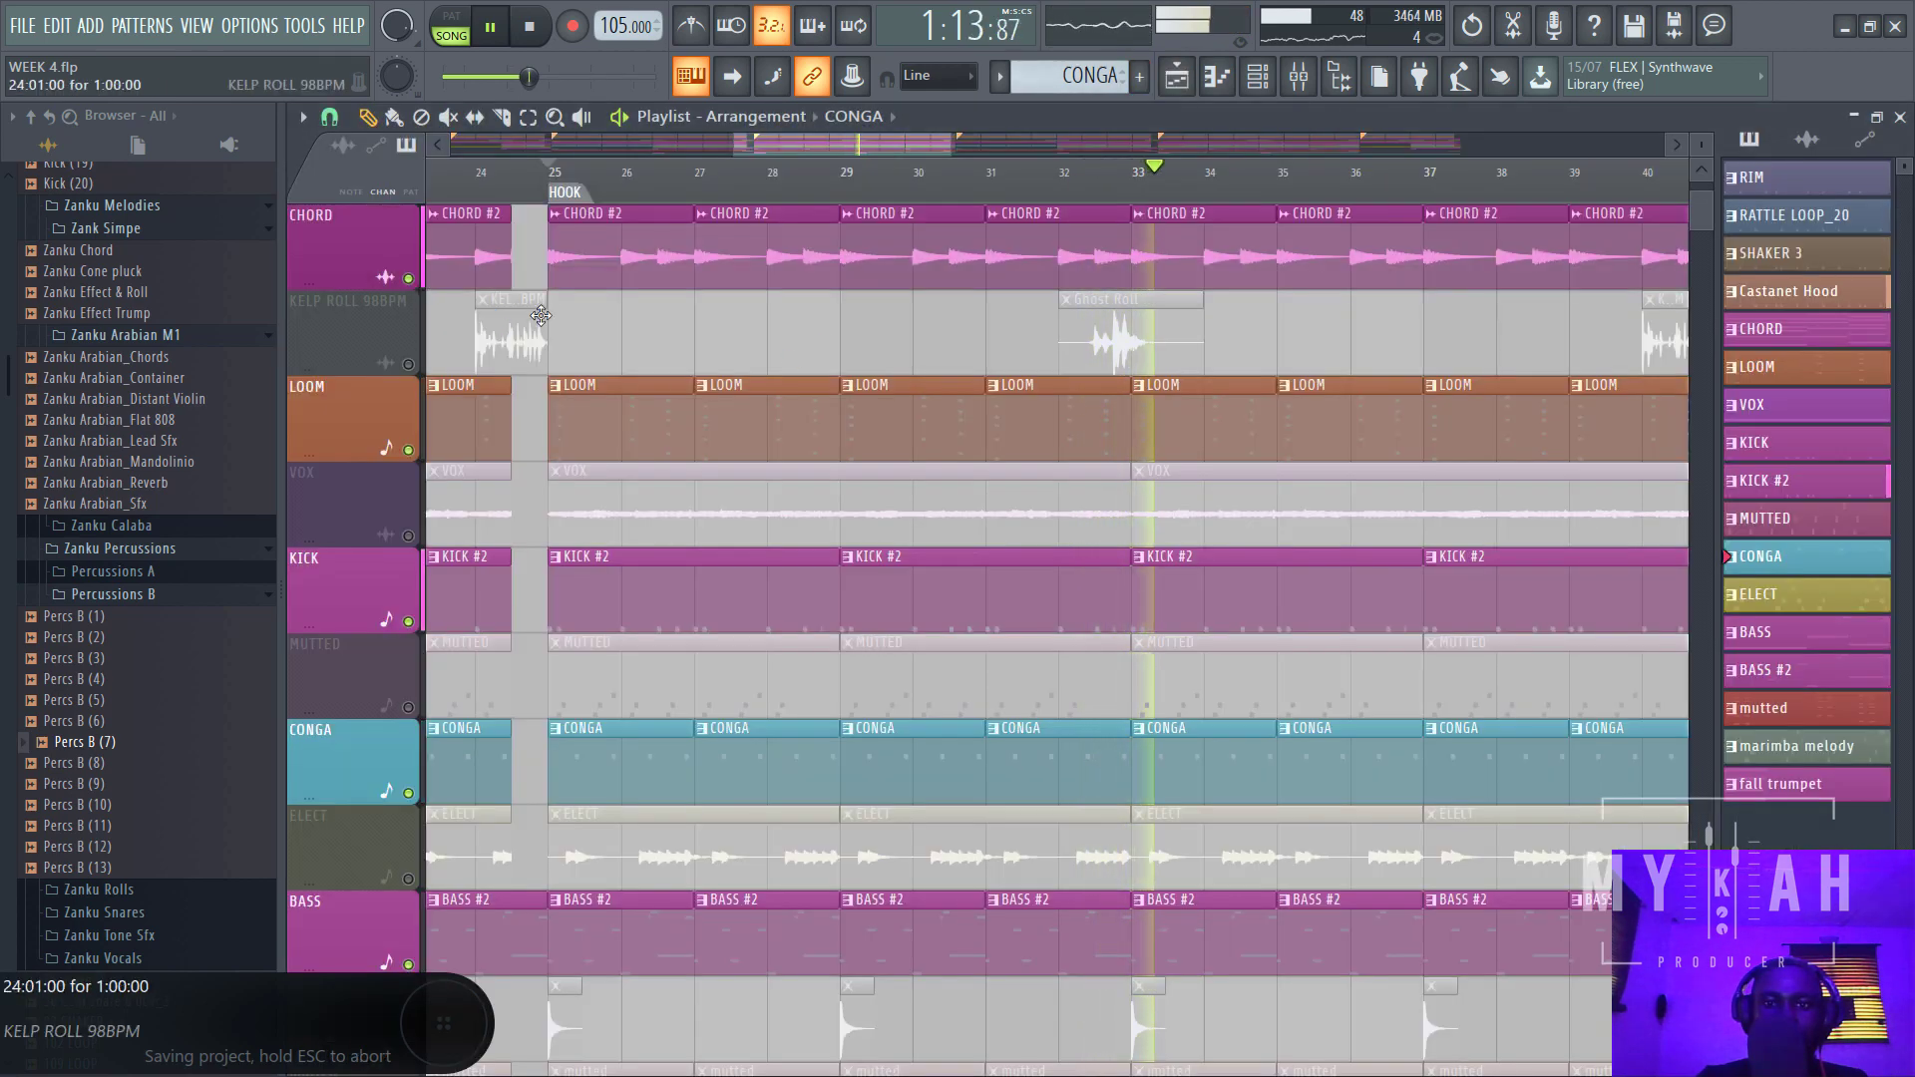
scroll(502, 311, "up", 2)
scroll(684, 193, "down", 2)
scroll(684, 193, "down", 3)
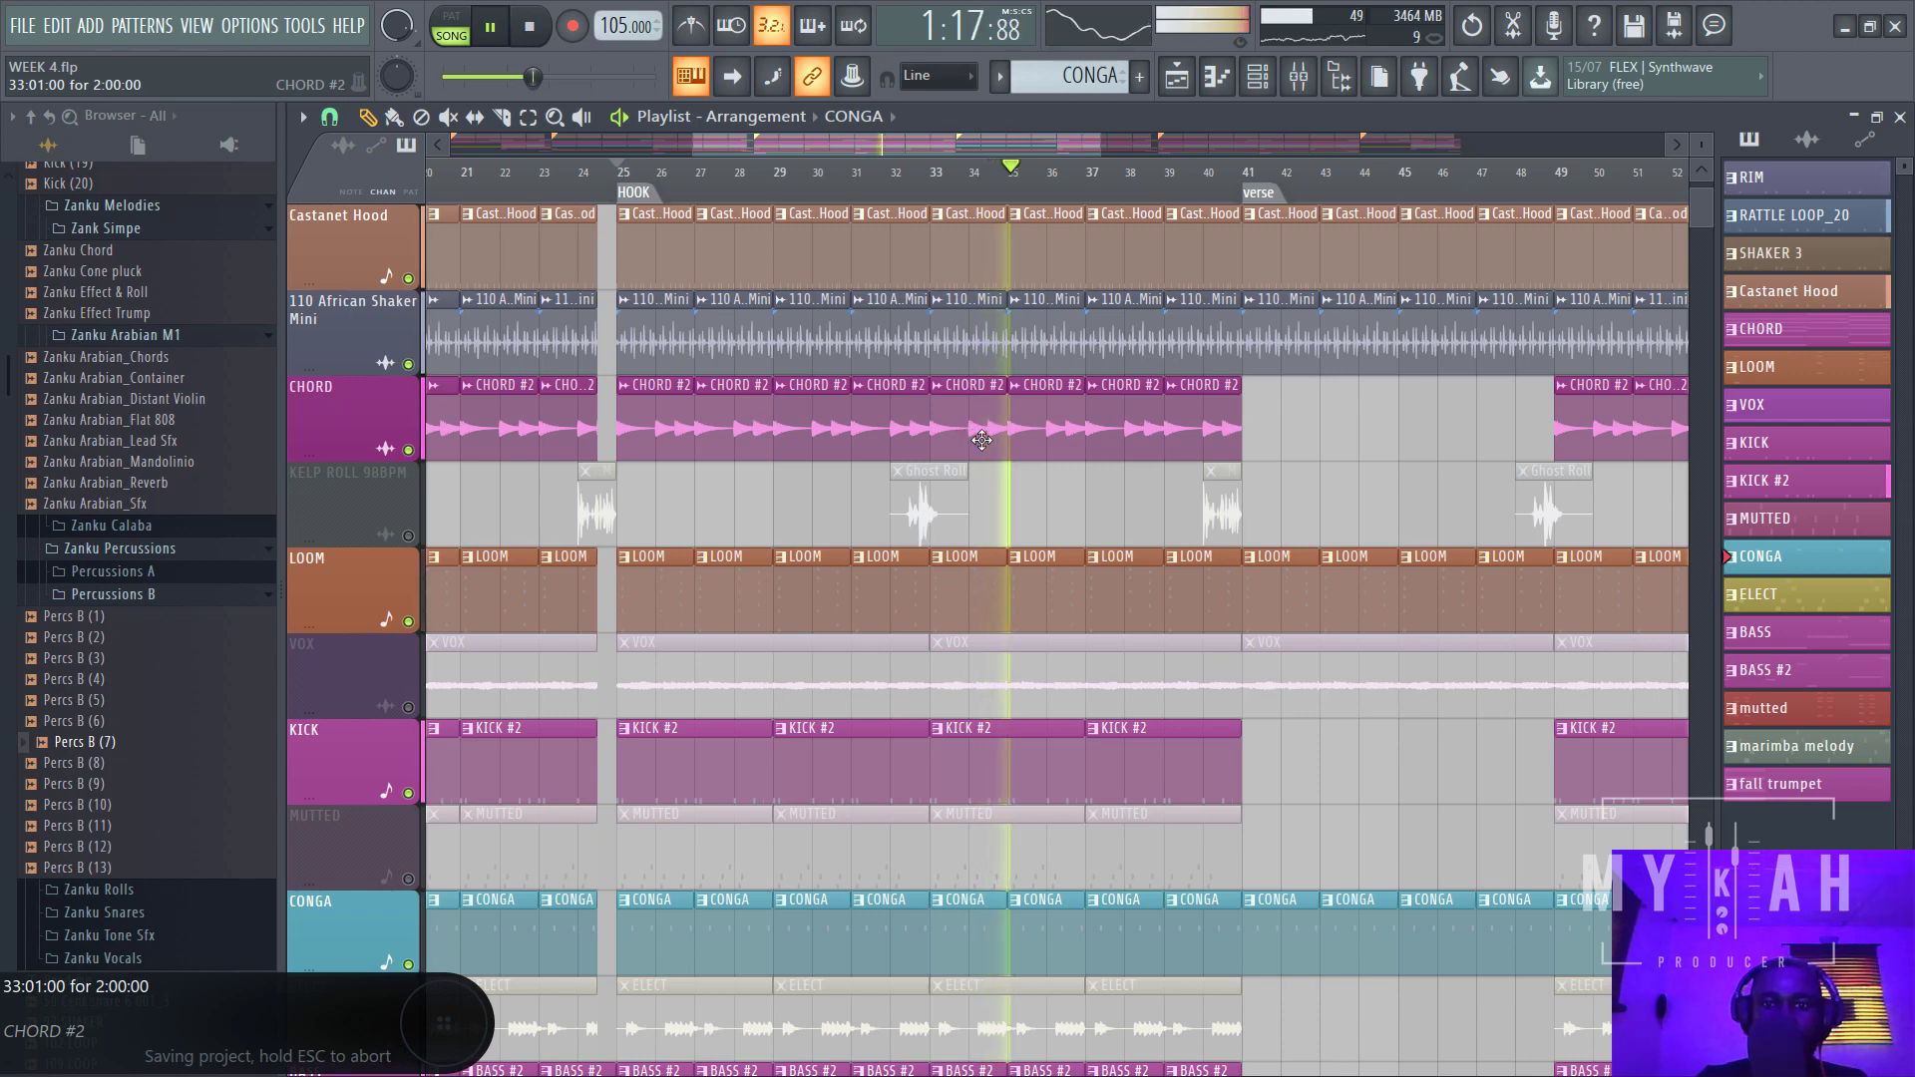
scroll(359, 498, "down", 3)
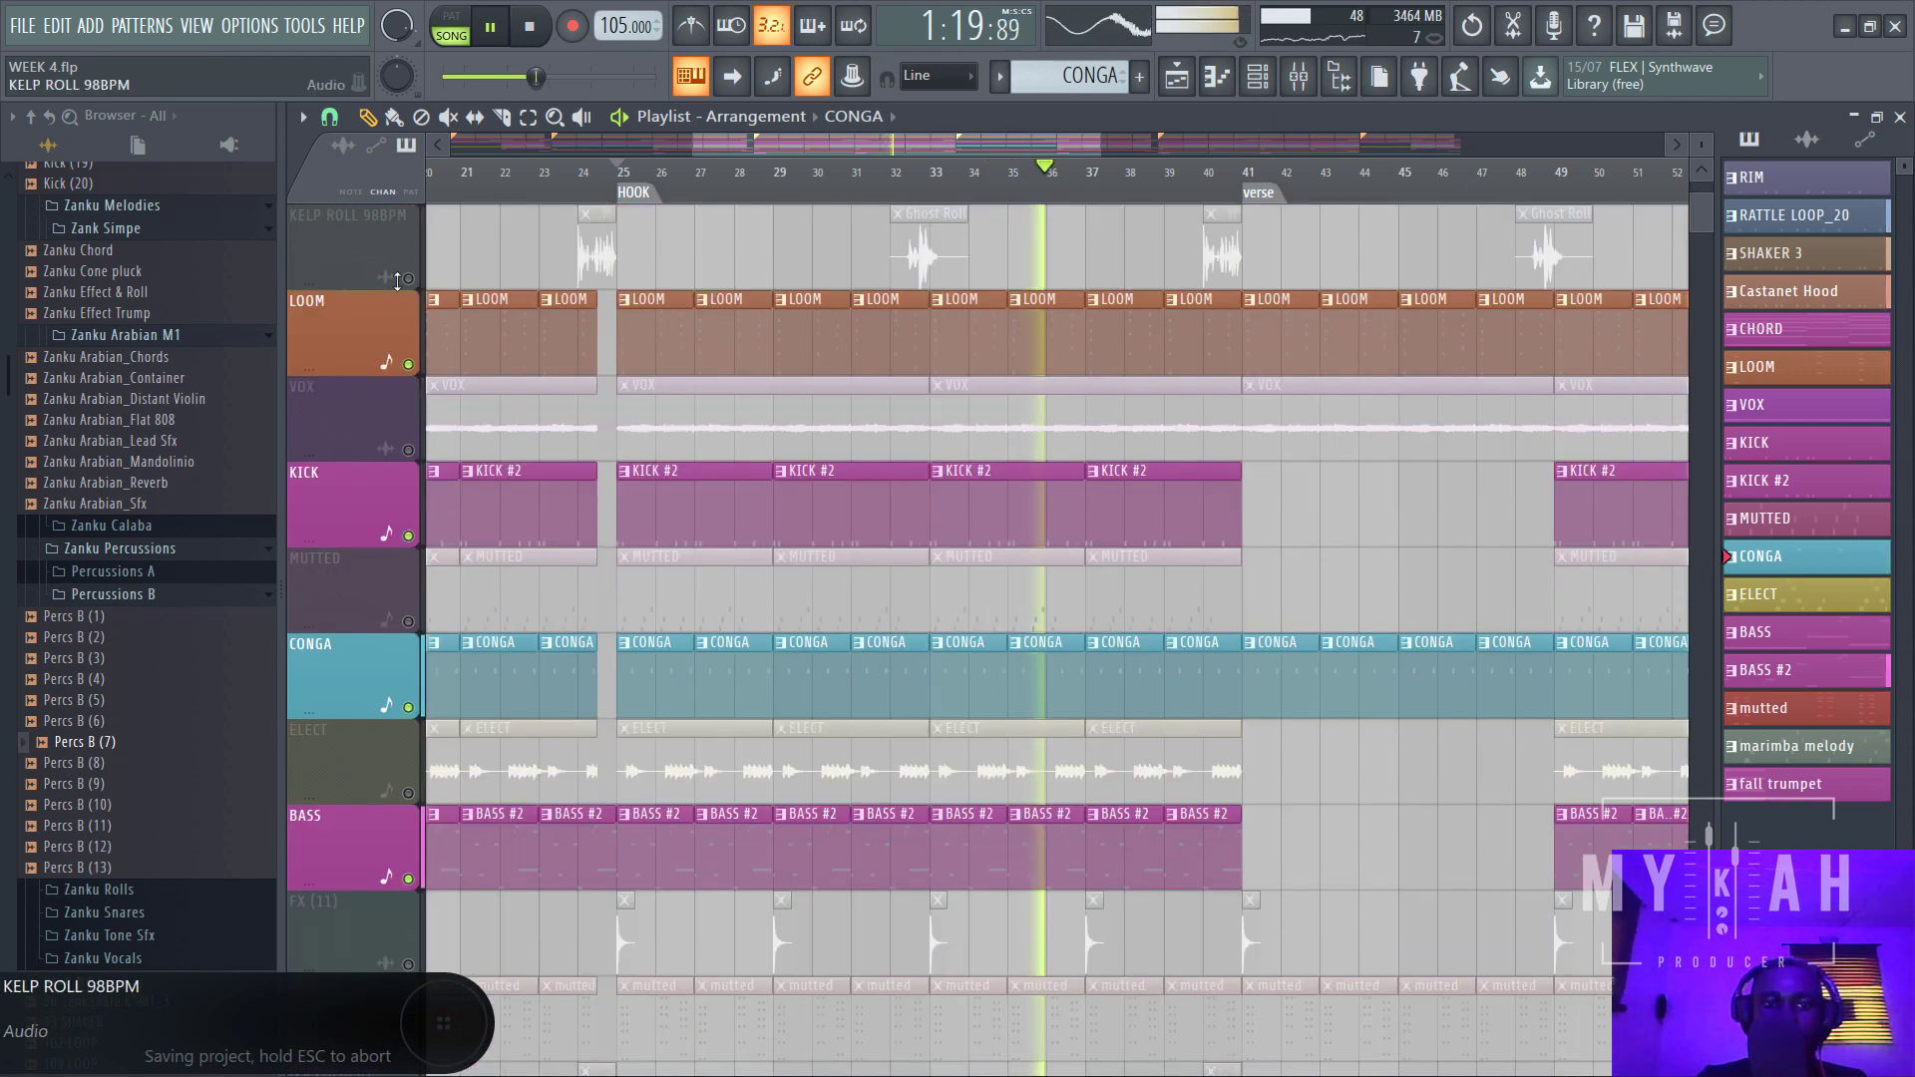
left_click(409, 280)
left_click(409, 450)
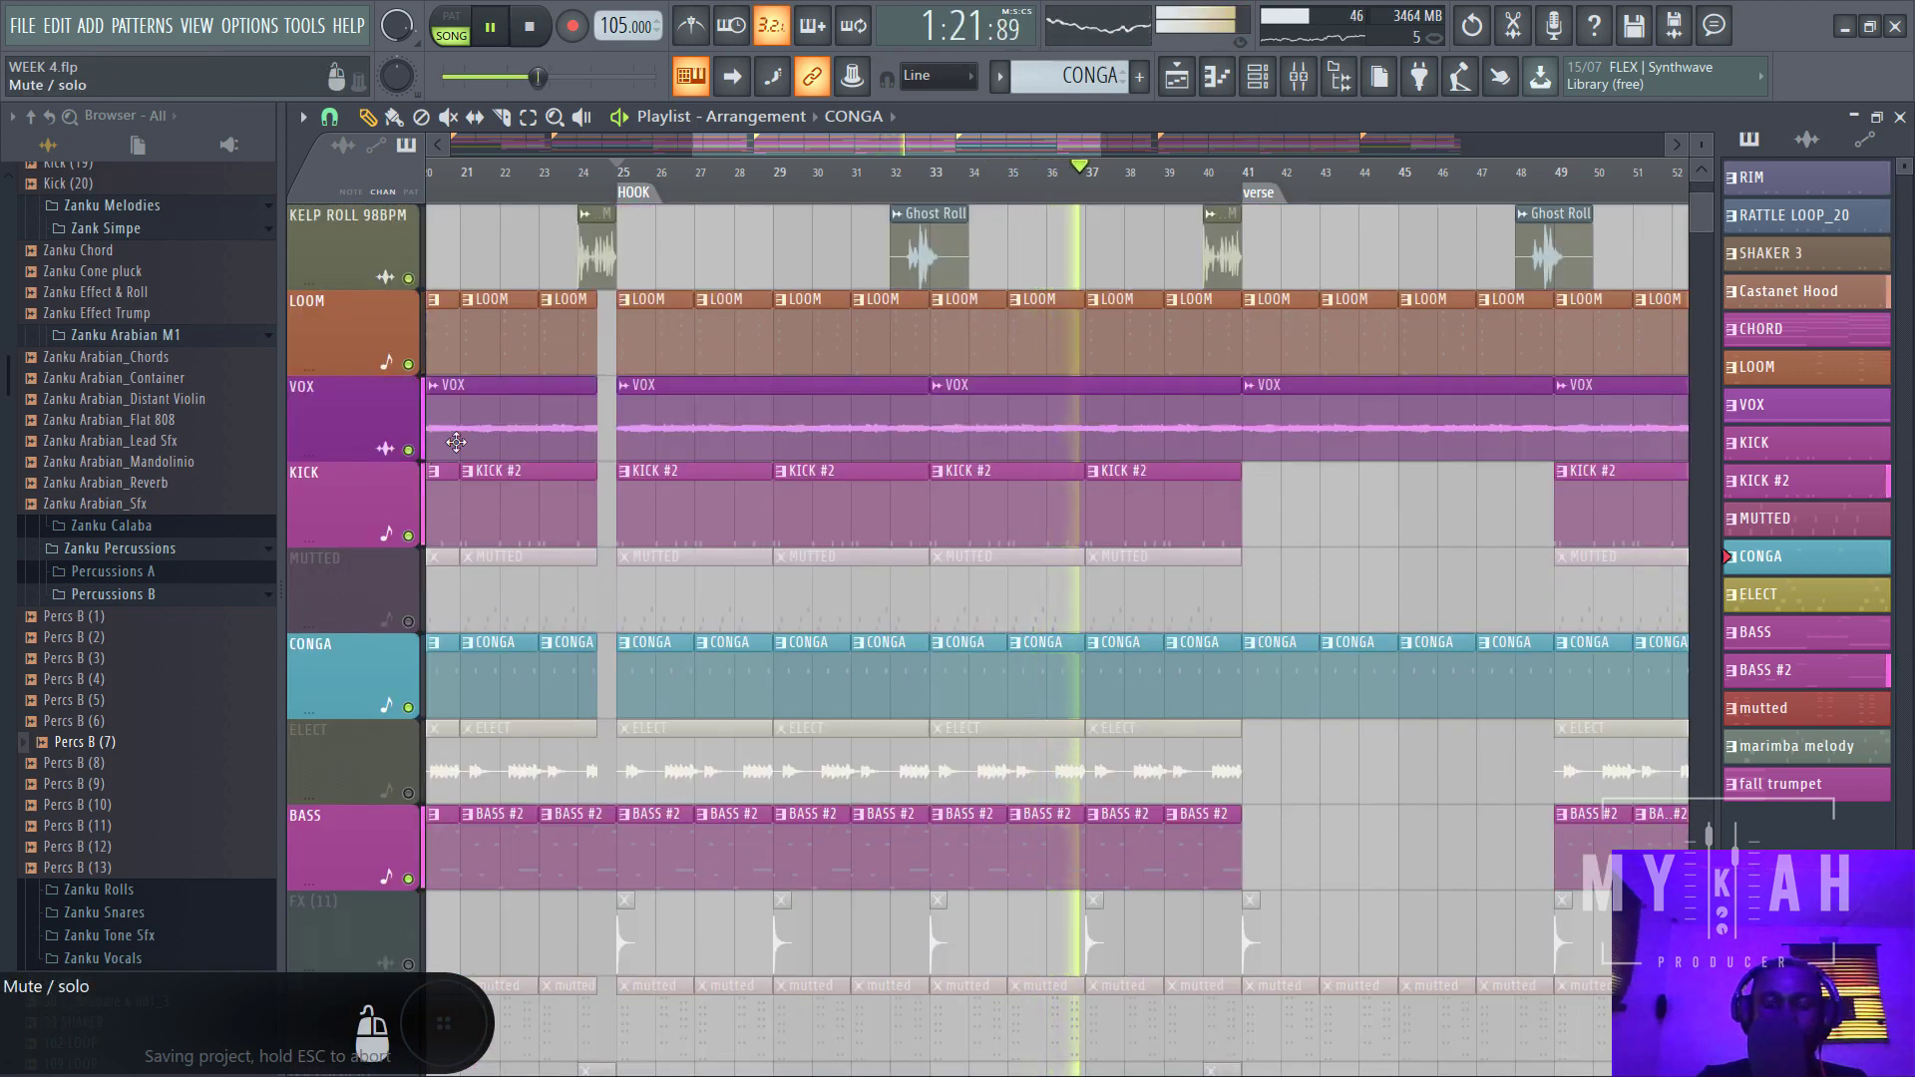
- Open the VOX clip's settings, go to its mixer track and lower the VOX fader to -4.7 dB
double_click(756, 422)
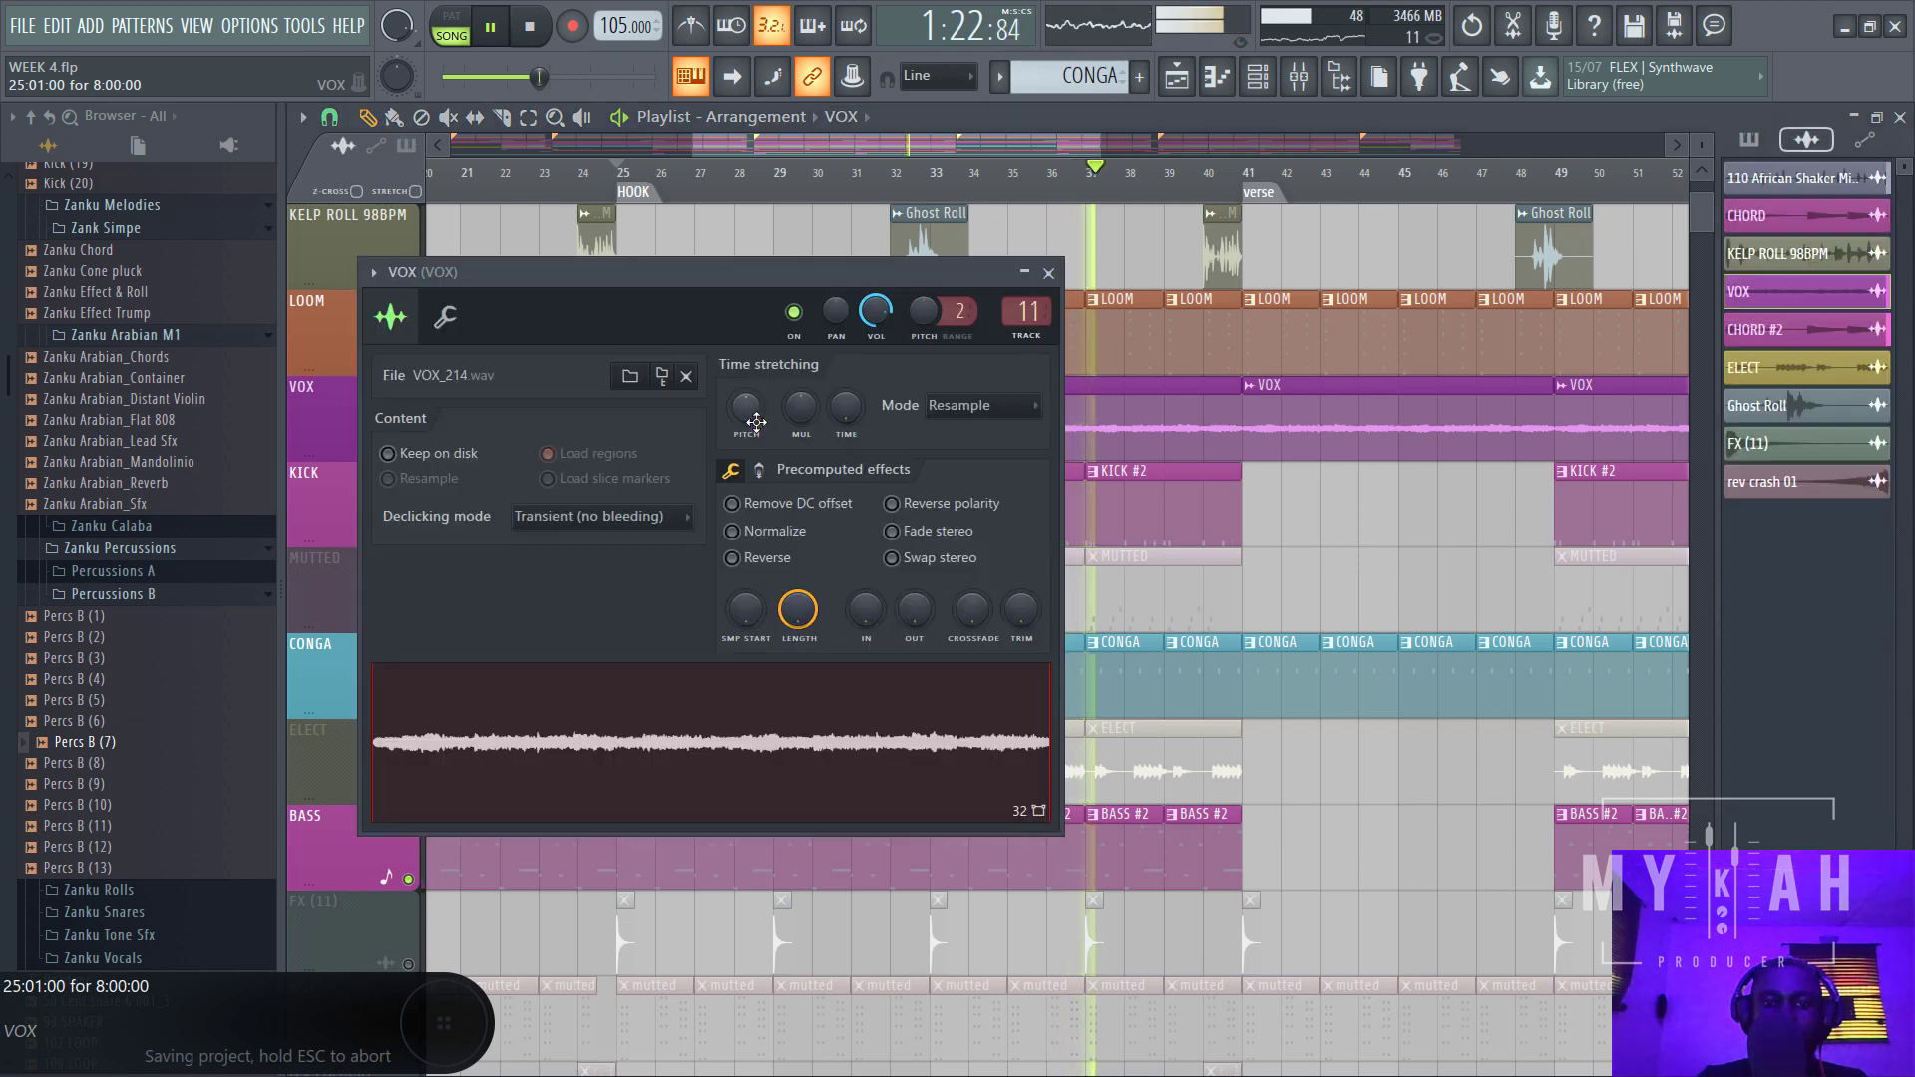
left_click(1294, 79)
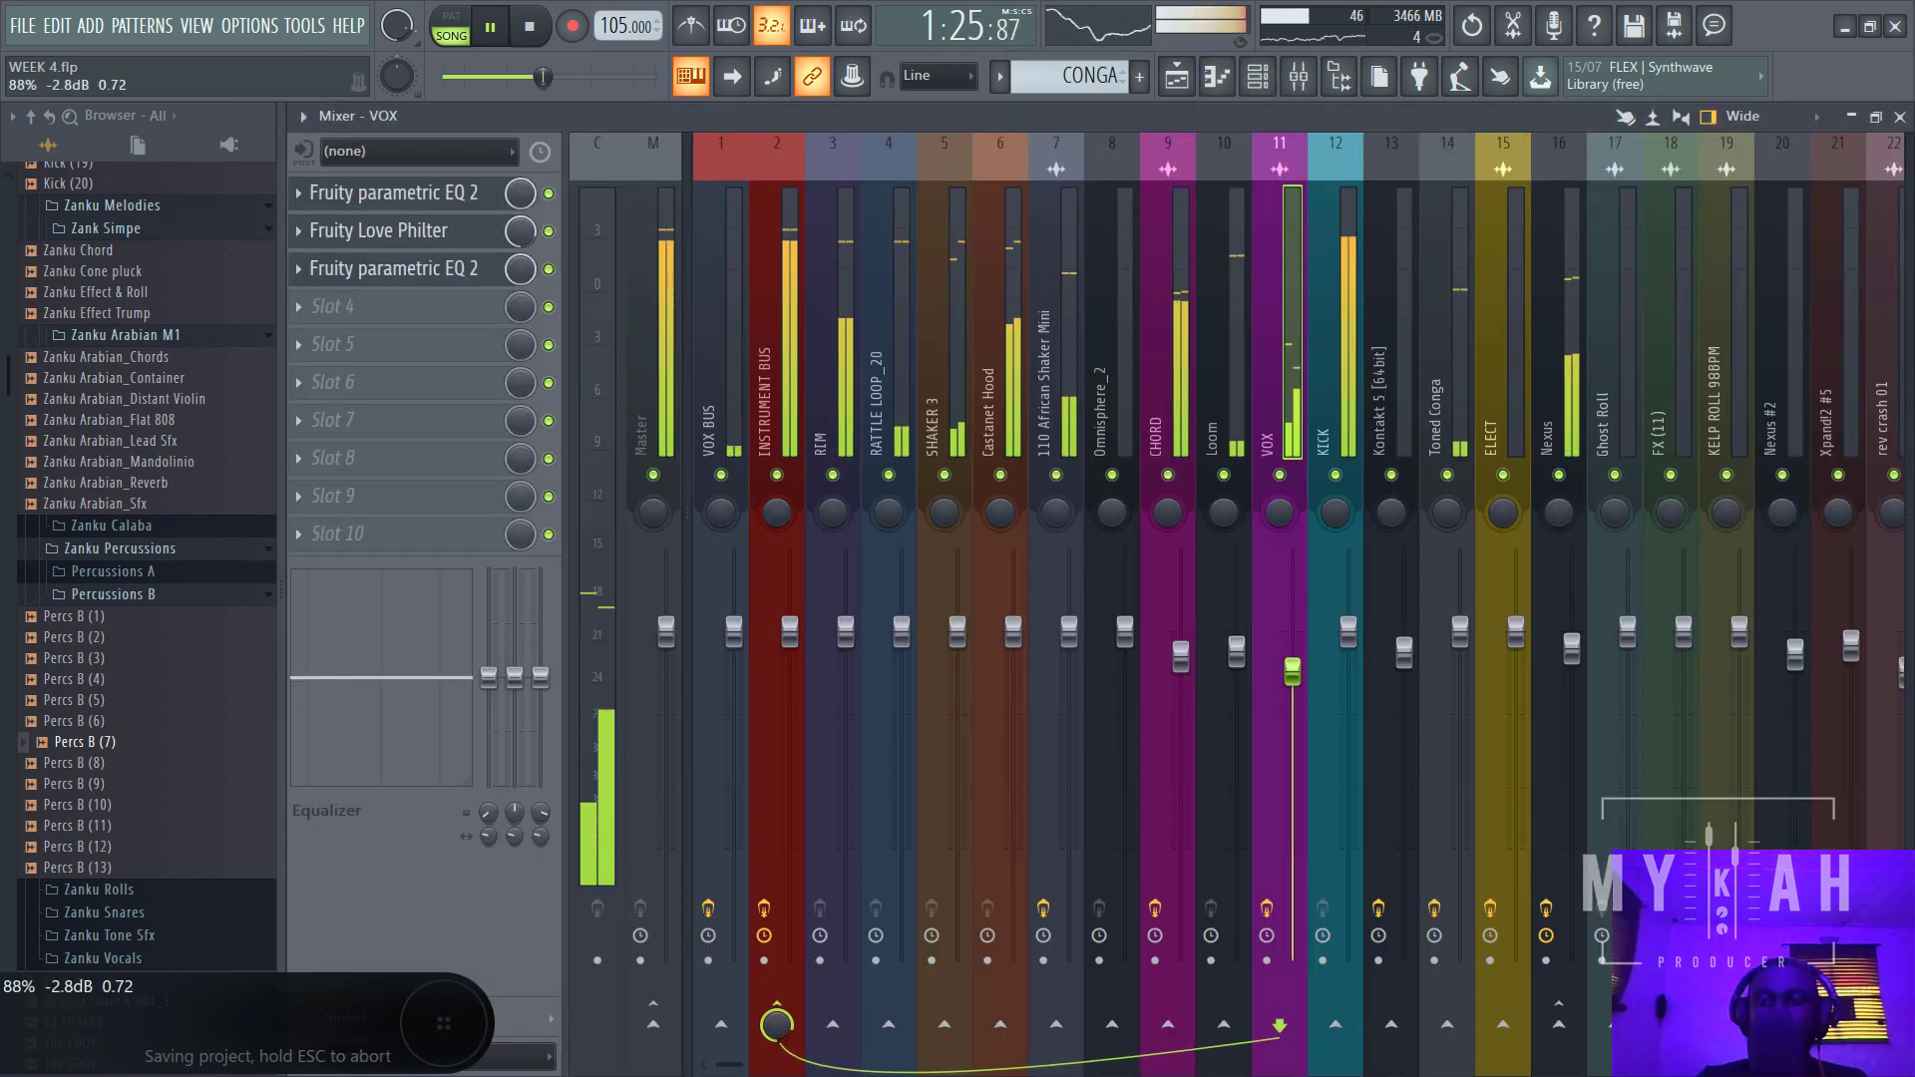
left_click_drag(1293, 671, 1293, 696)
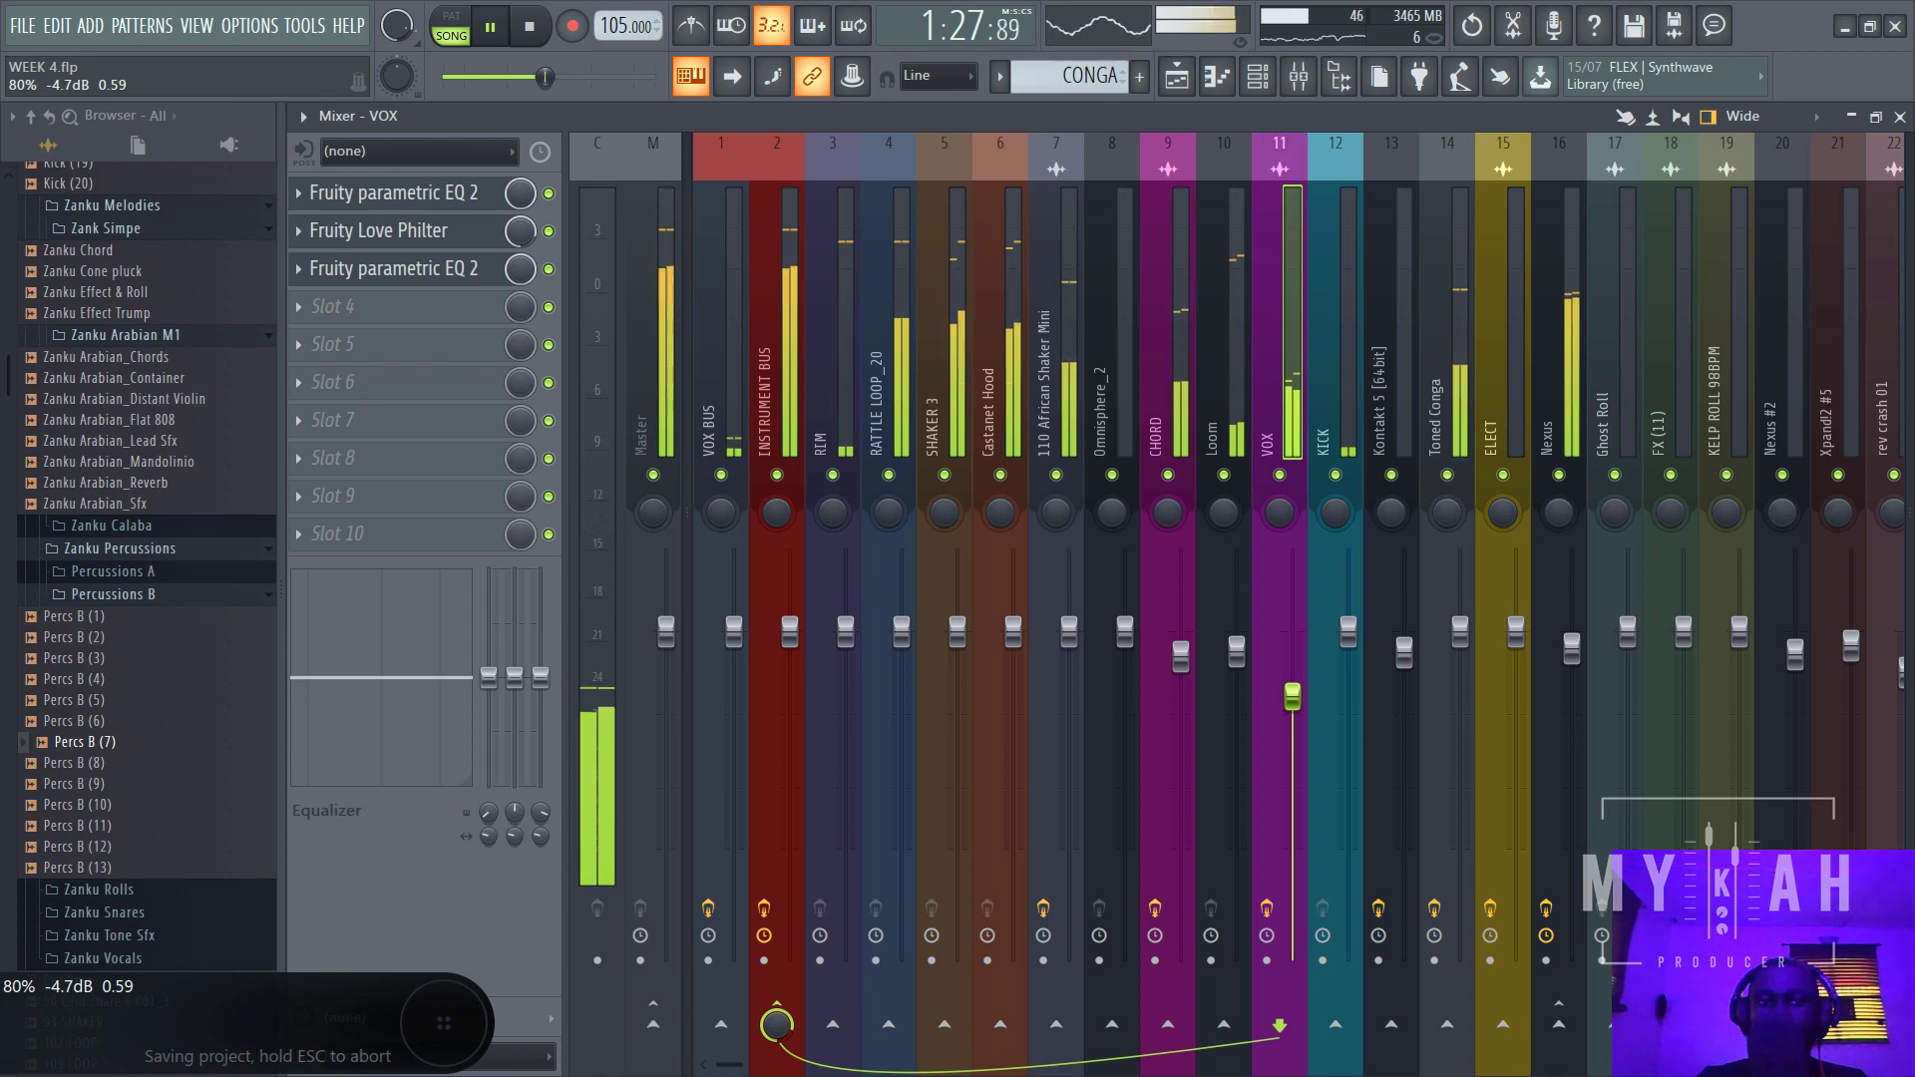
- Load SPL De-Esser in the VOX track's fourth effect slot and replace it with SPL De-Verb
left_click(352, 312)
left_click(491, 938)
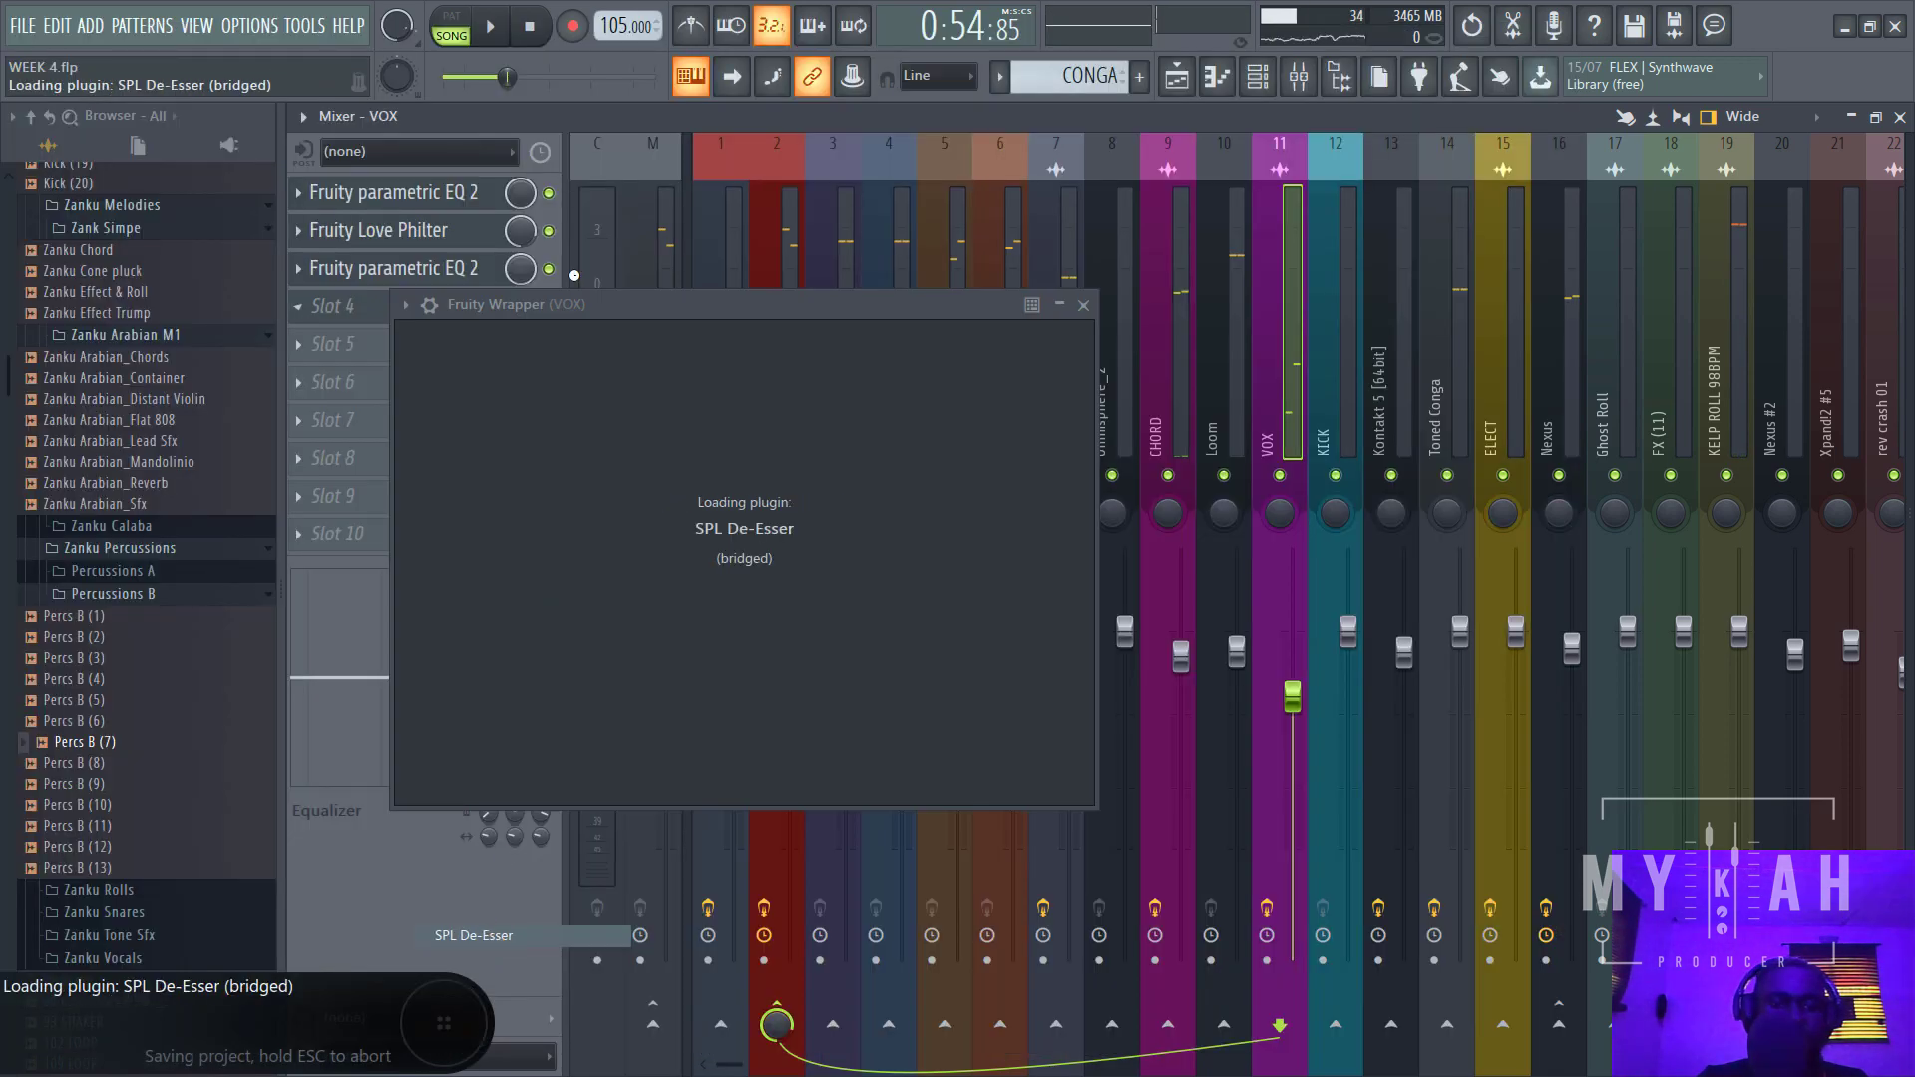
left_click(299, 308)
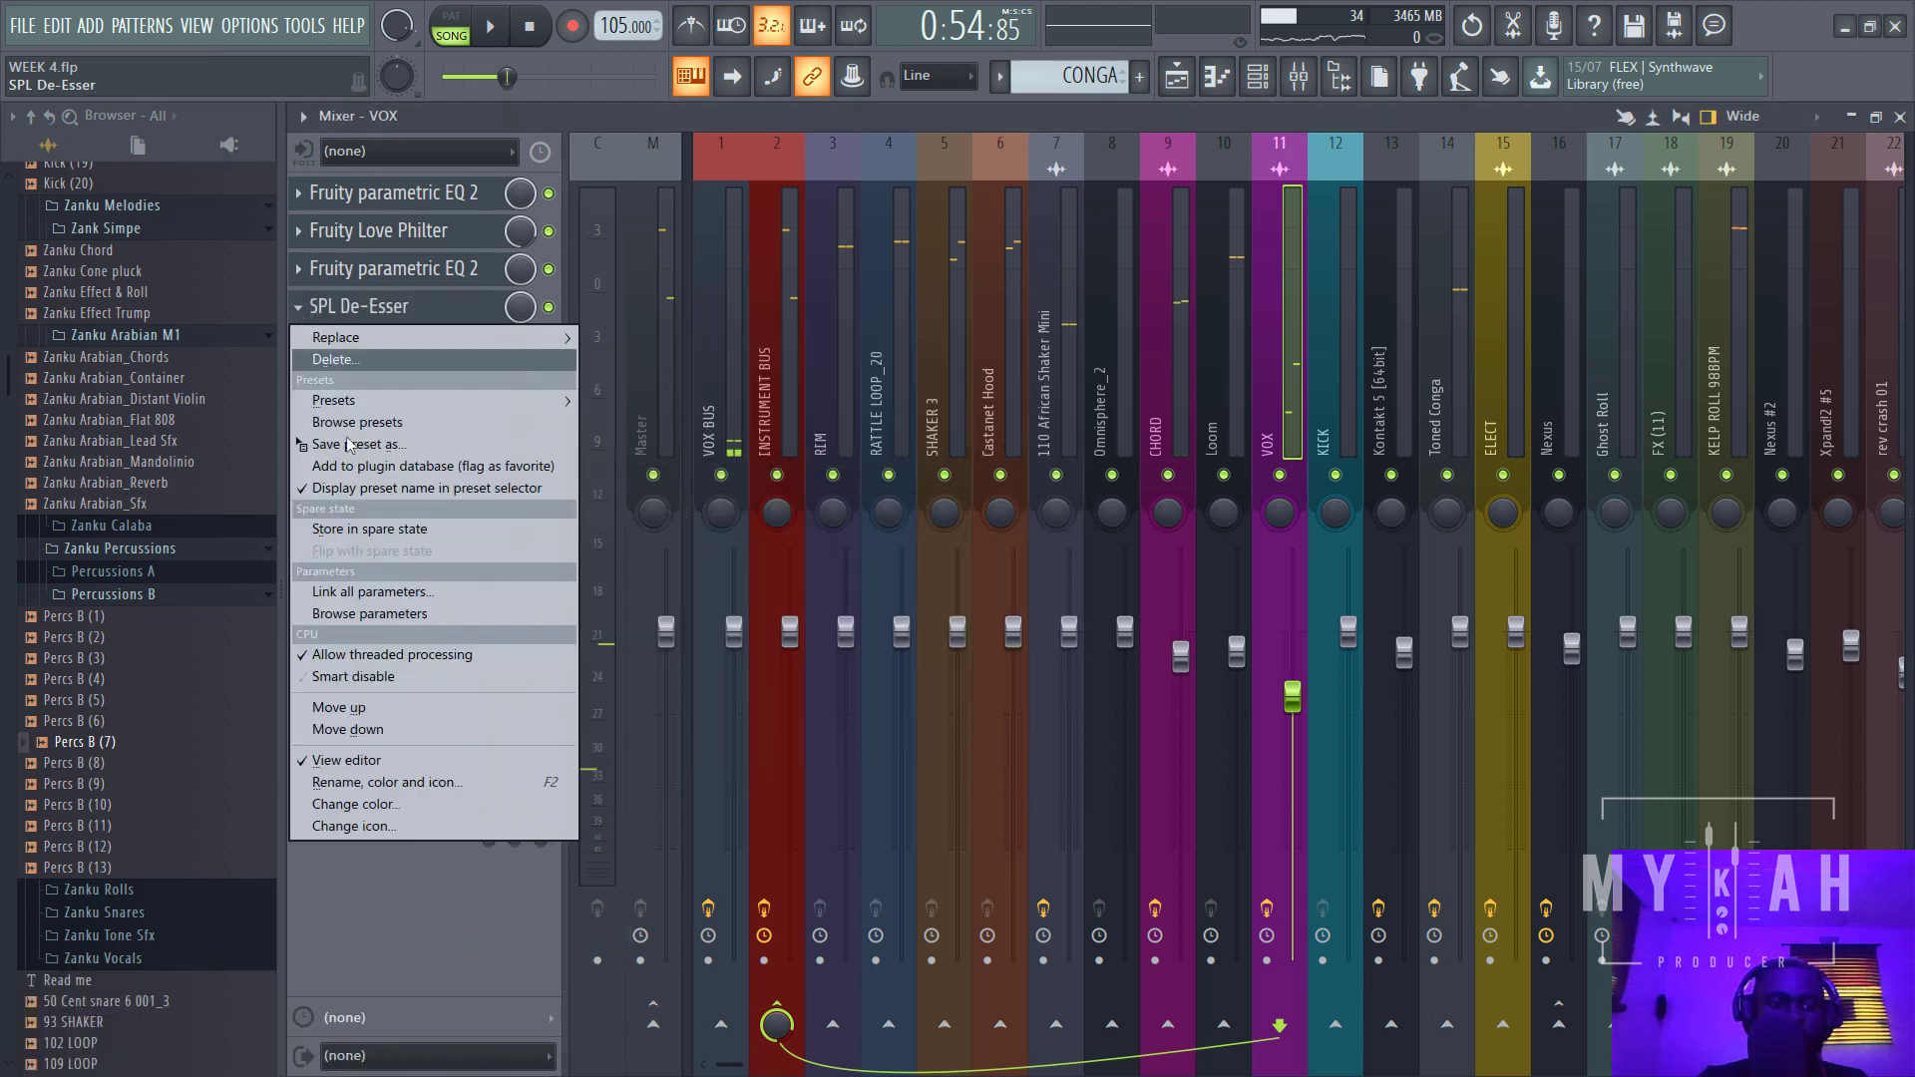
left_click(401, 335)
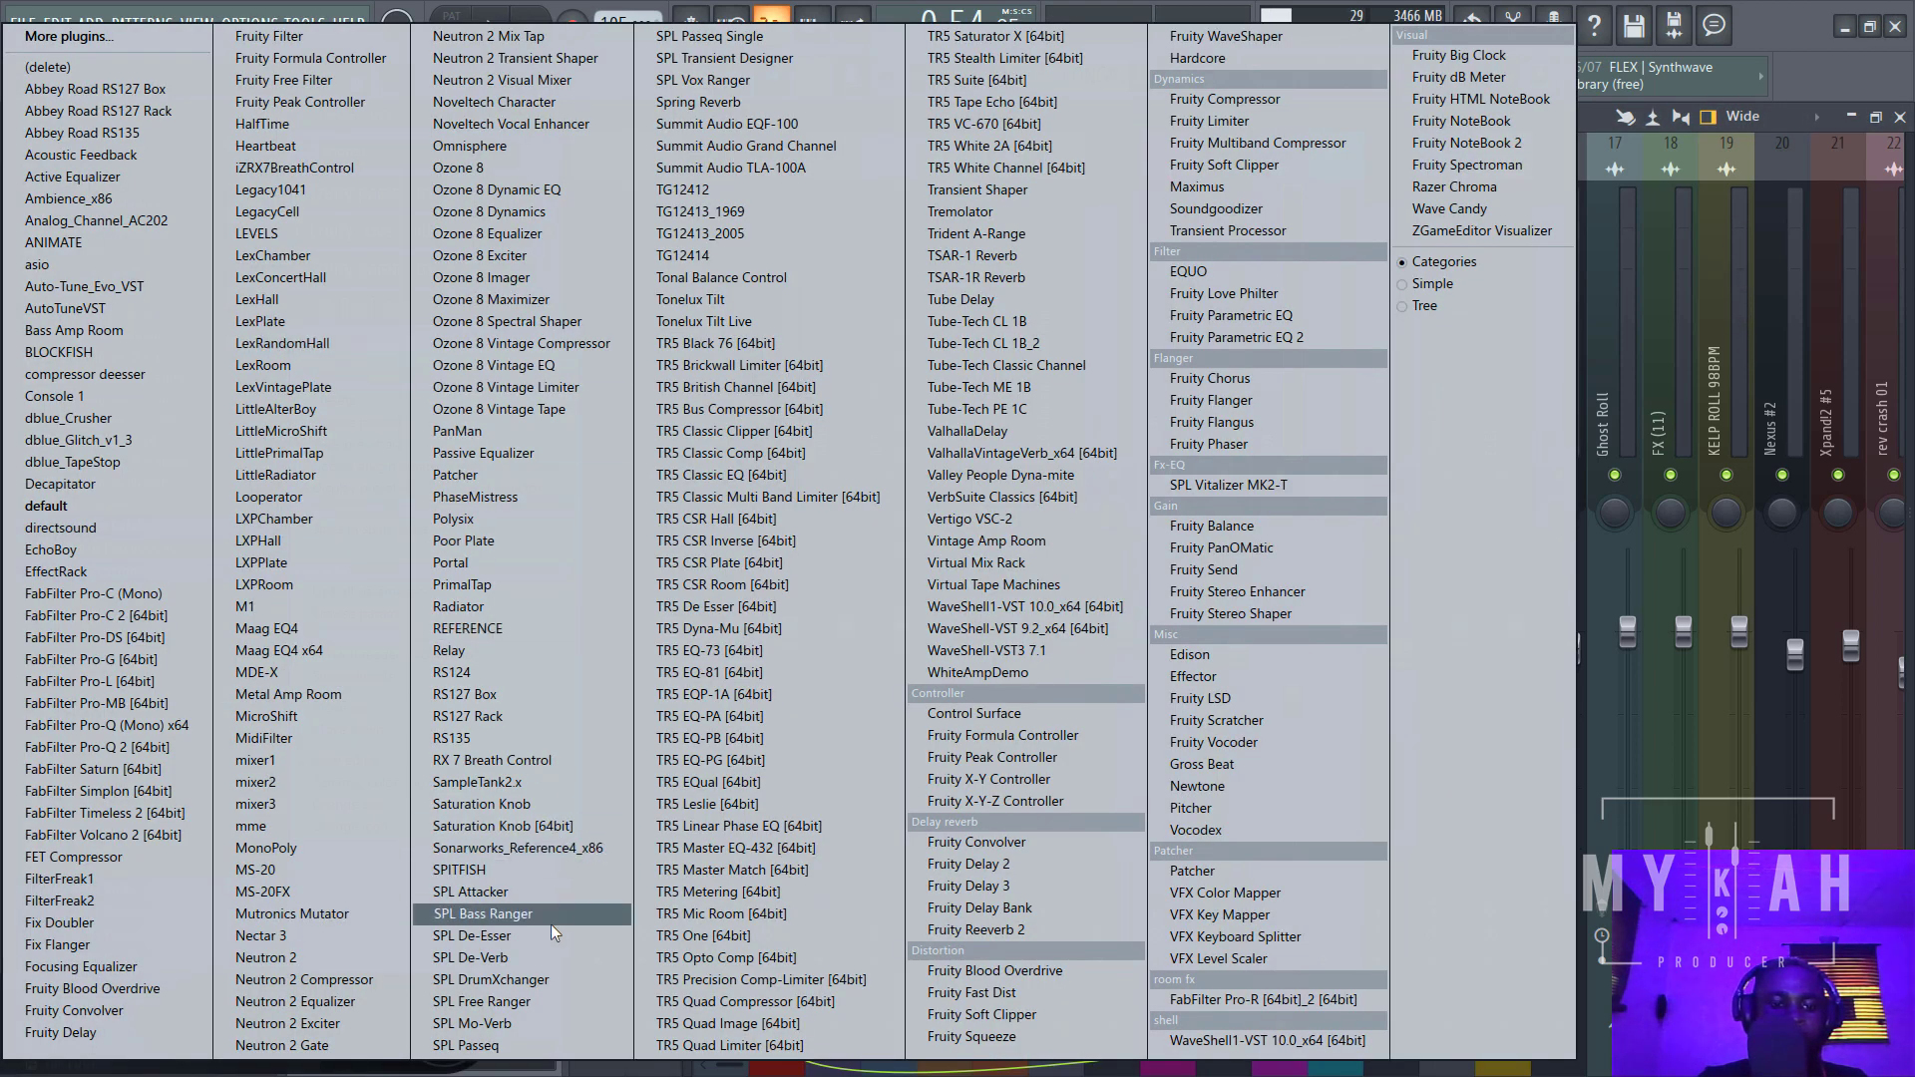
left_click(491, 957)
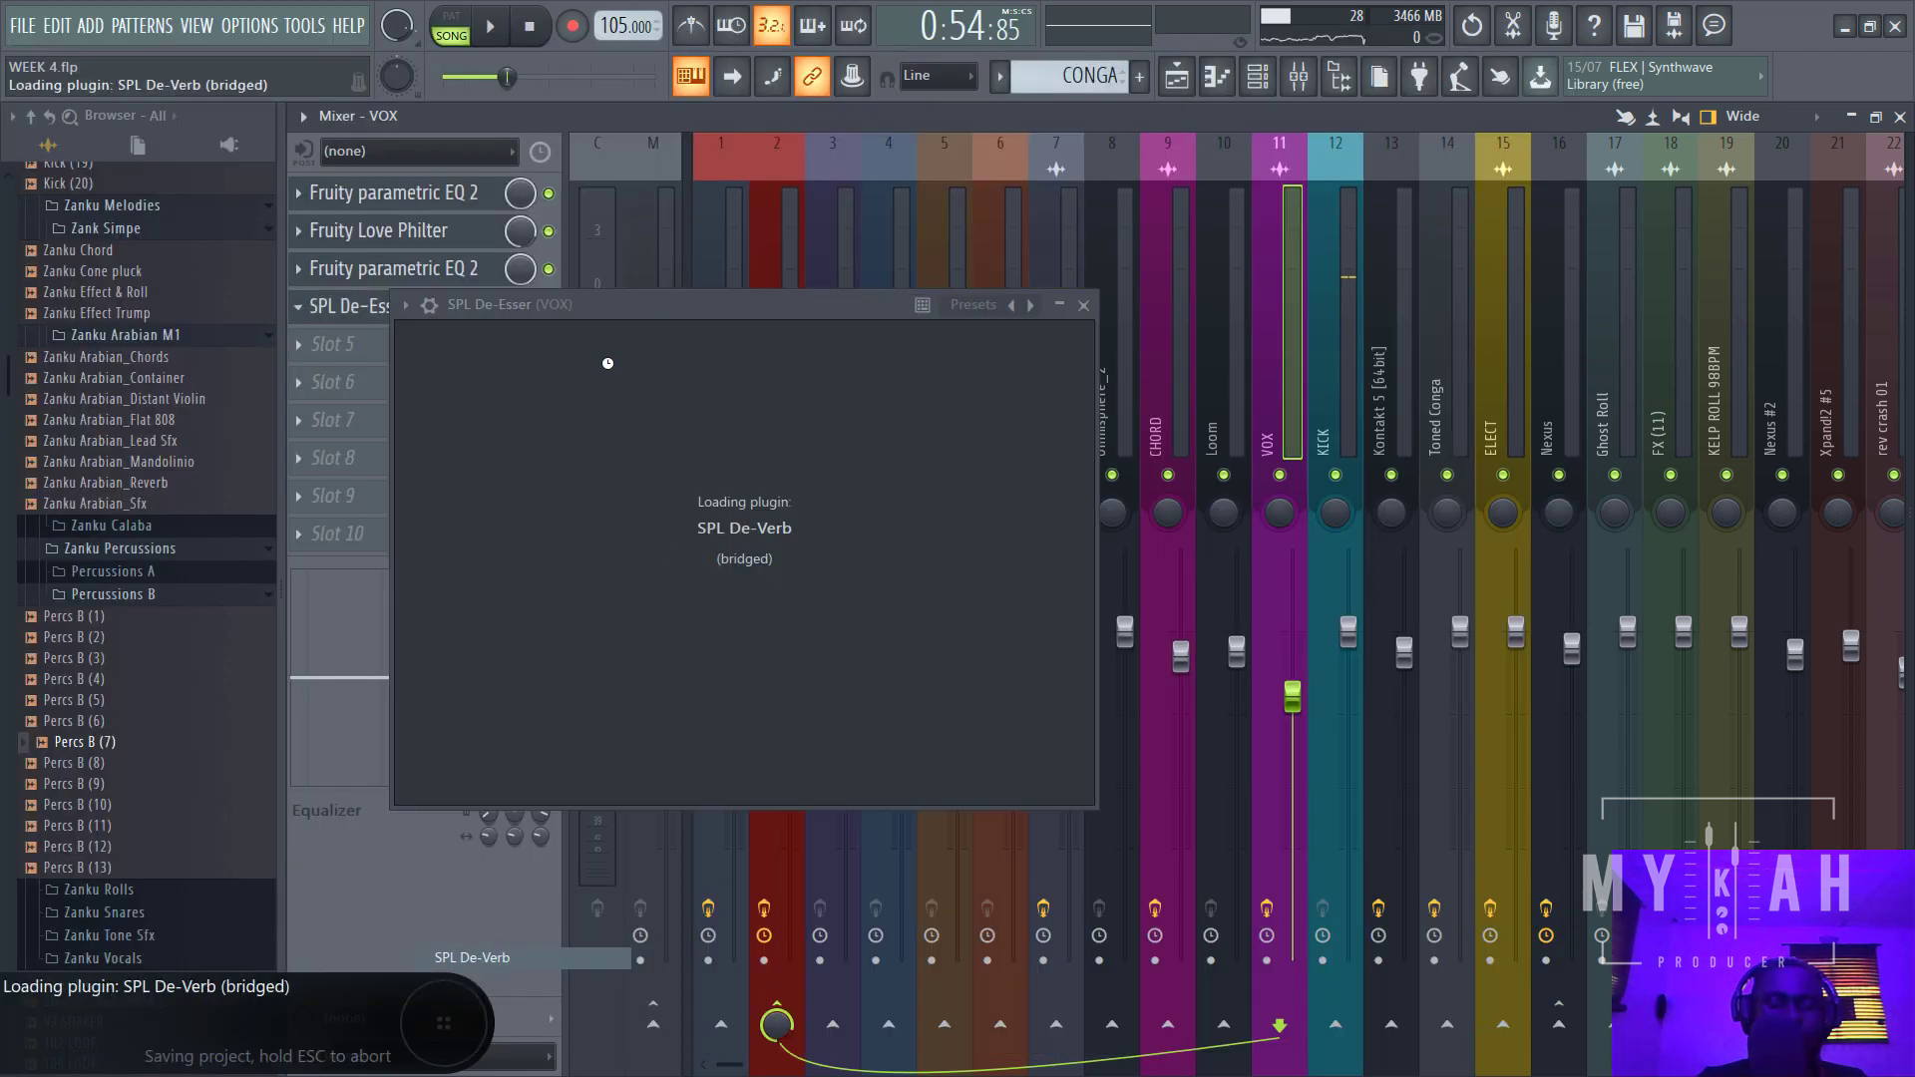
- Increase SPL De-Verb's reverb reduction on the VOX track past -7.79 dB while the beat plays
left_click_drag(479, 417, 478, 399)
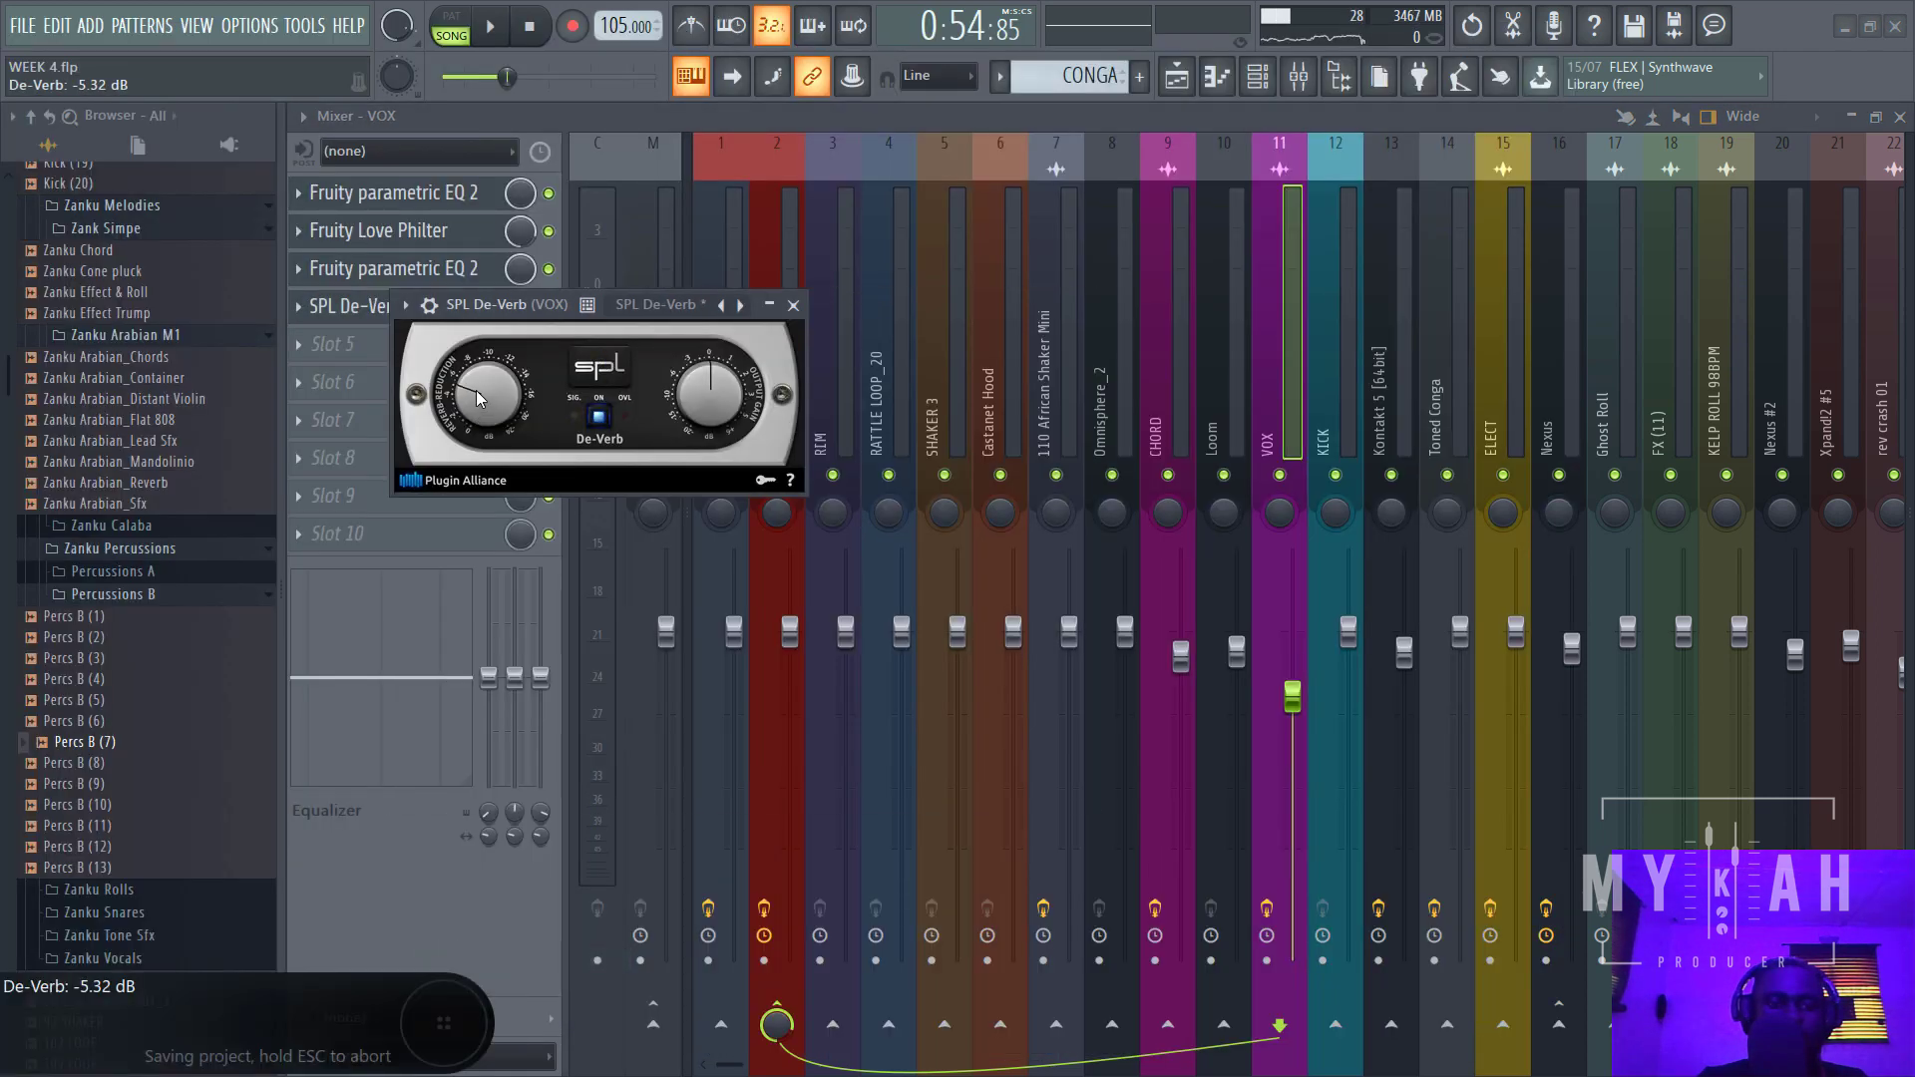
left_click_drag(509, 315, 538, 320)
key("space")
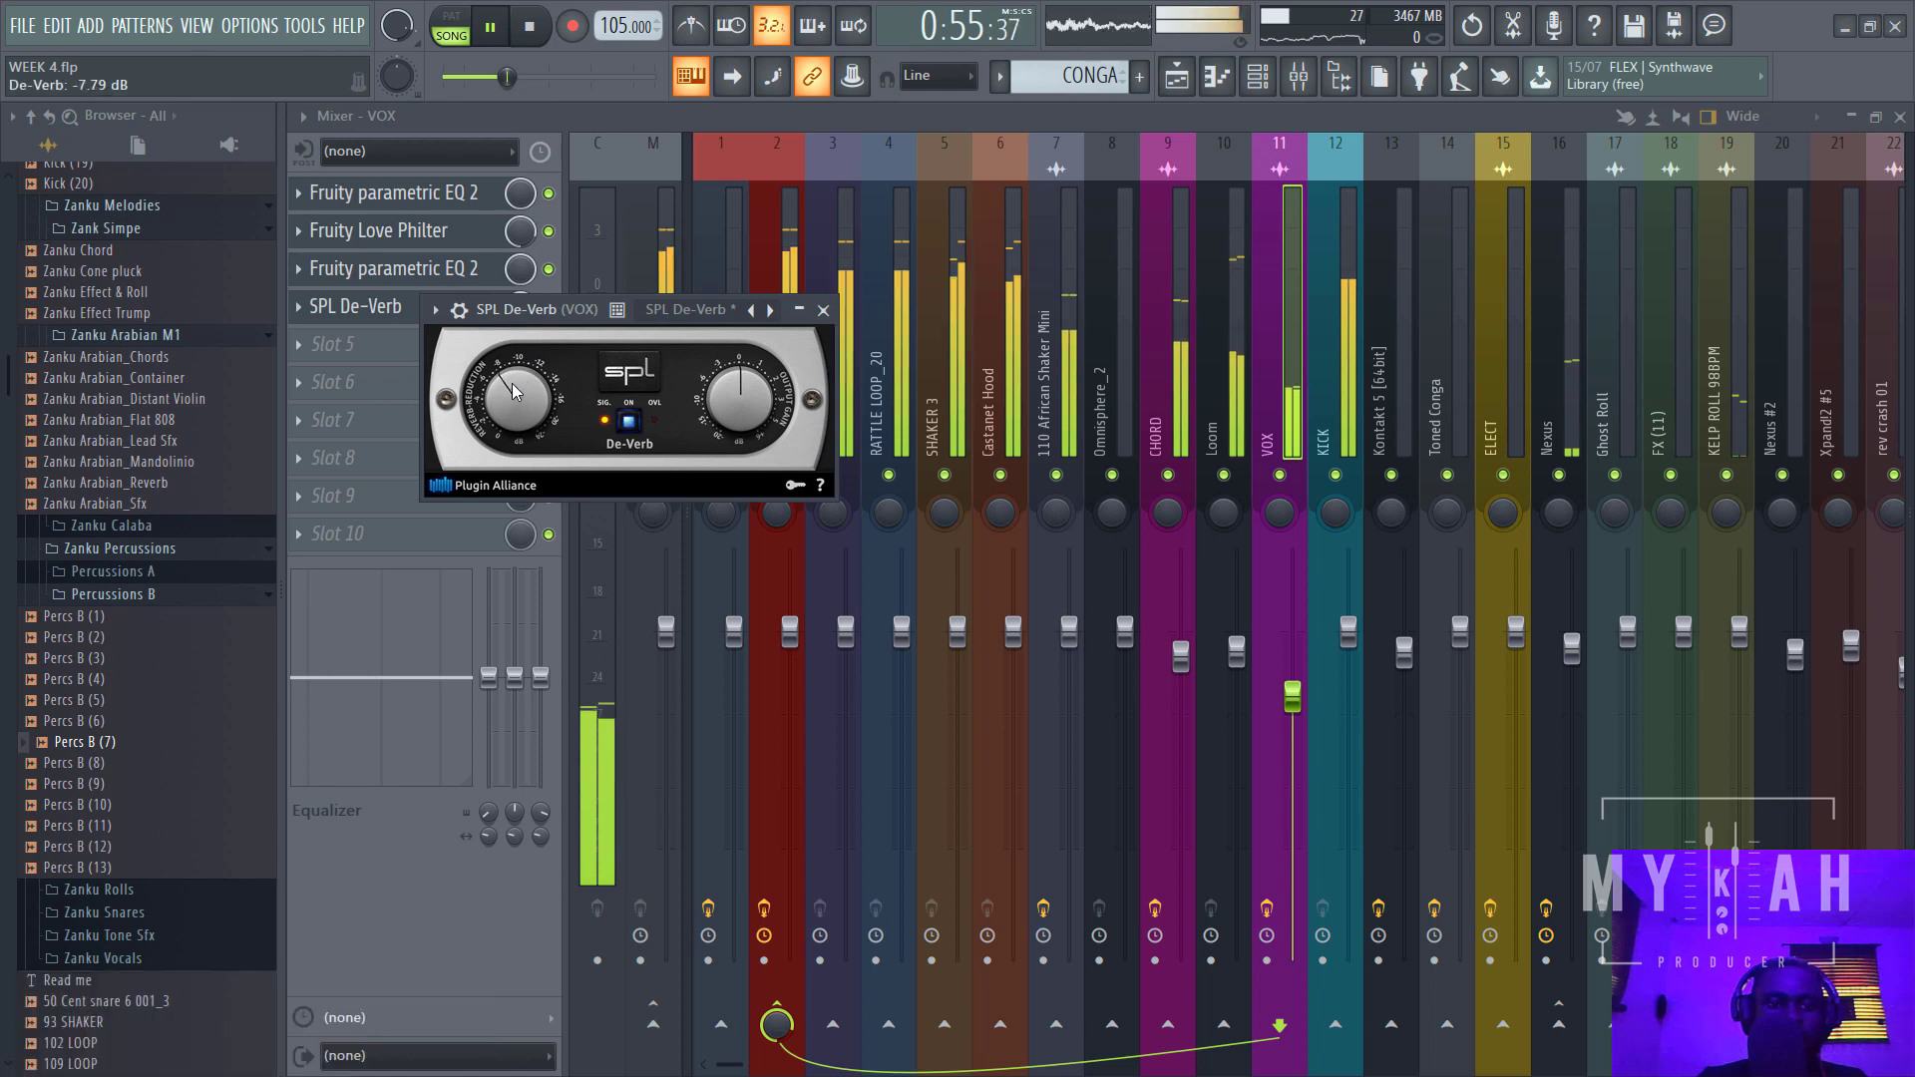
left_click_drag(527, 403, 530, 390)
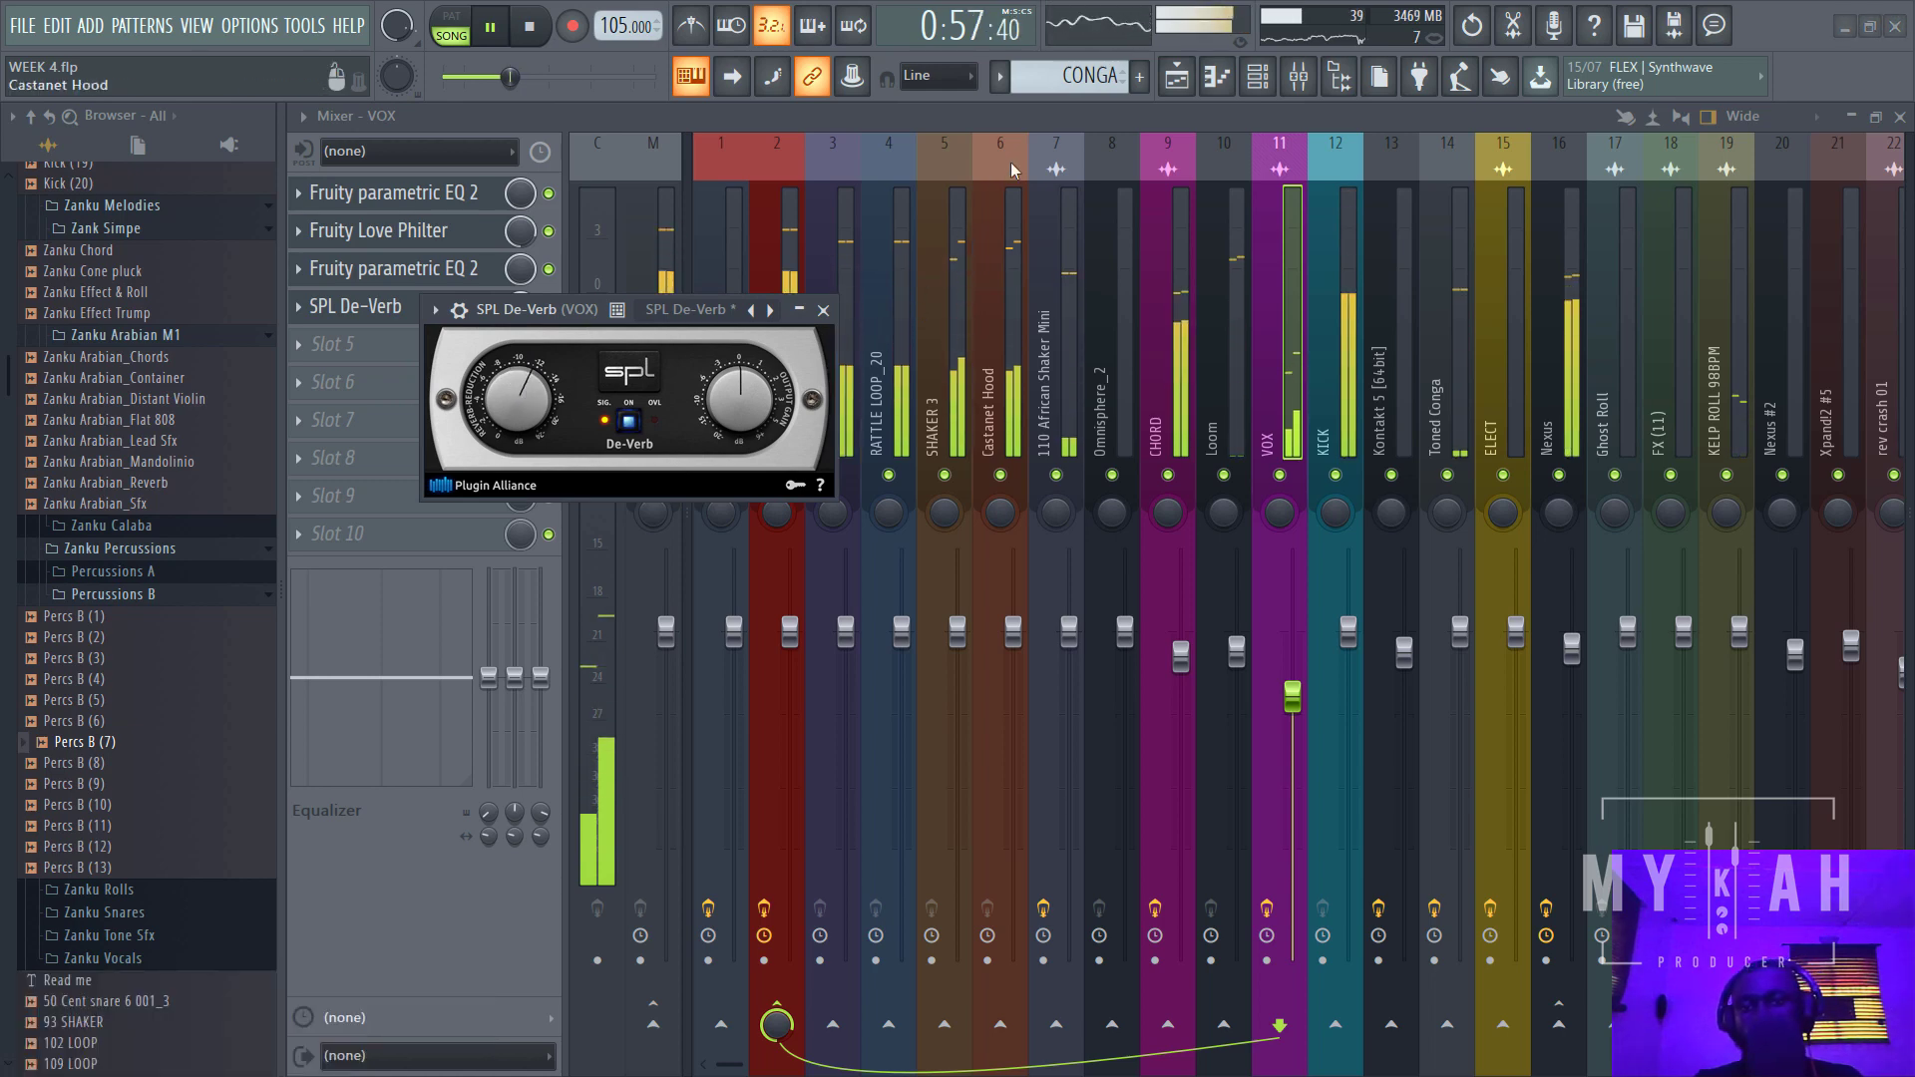
- Raise the VOX track's mixer fader to -3.0 dB and return to the playlist
left_click(1180, 84)
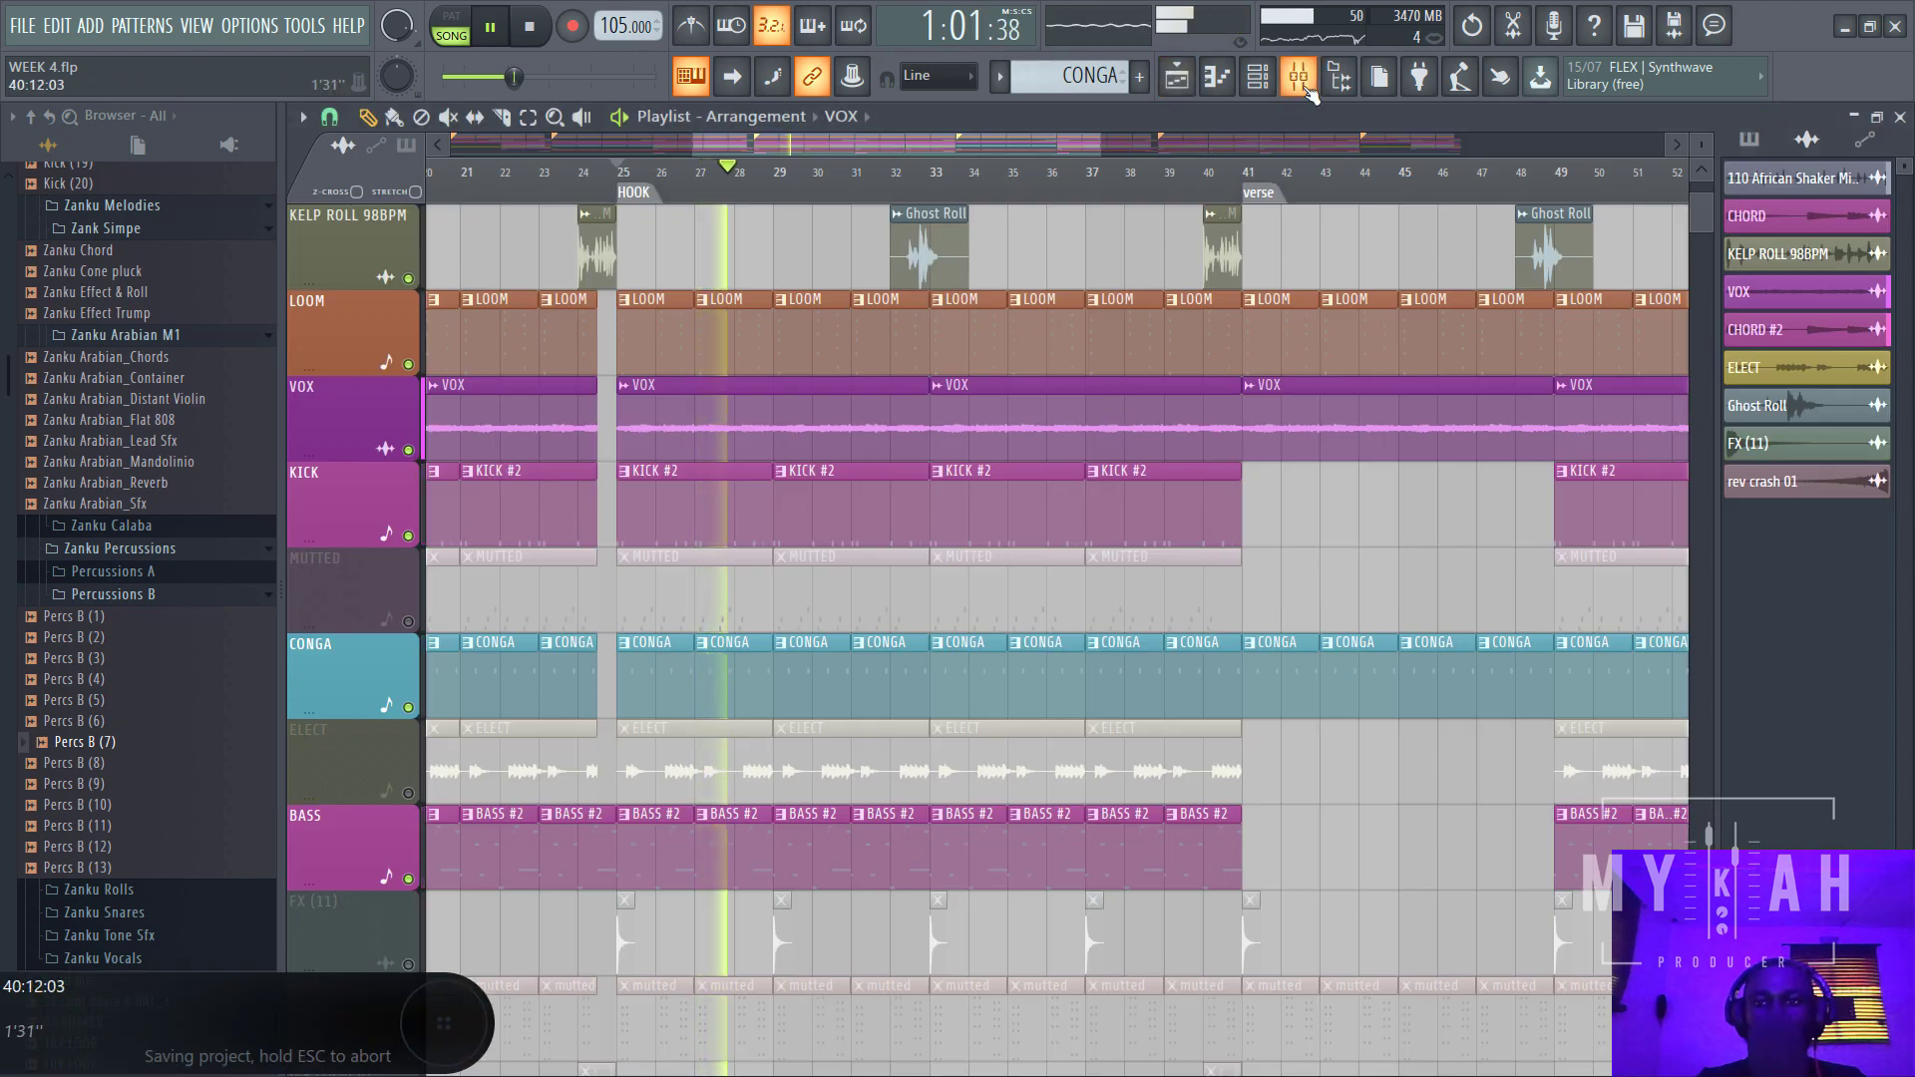
left_click(1306, 87)
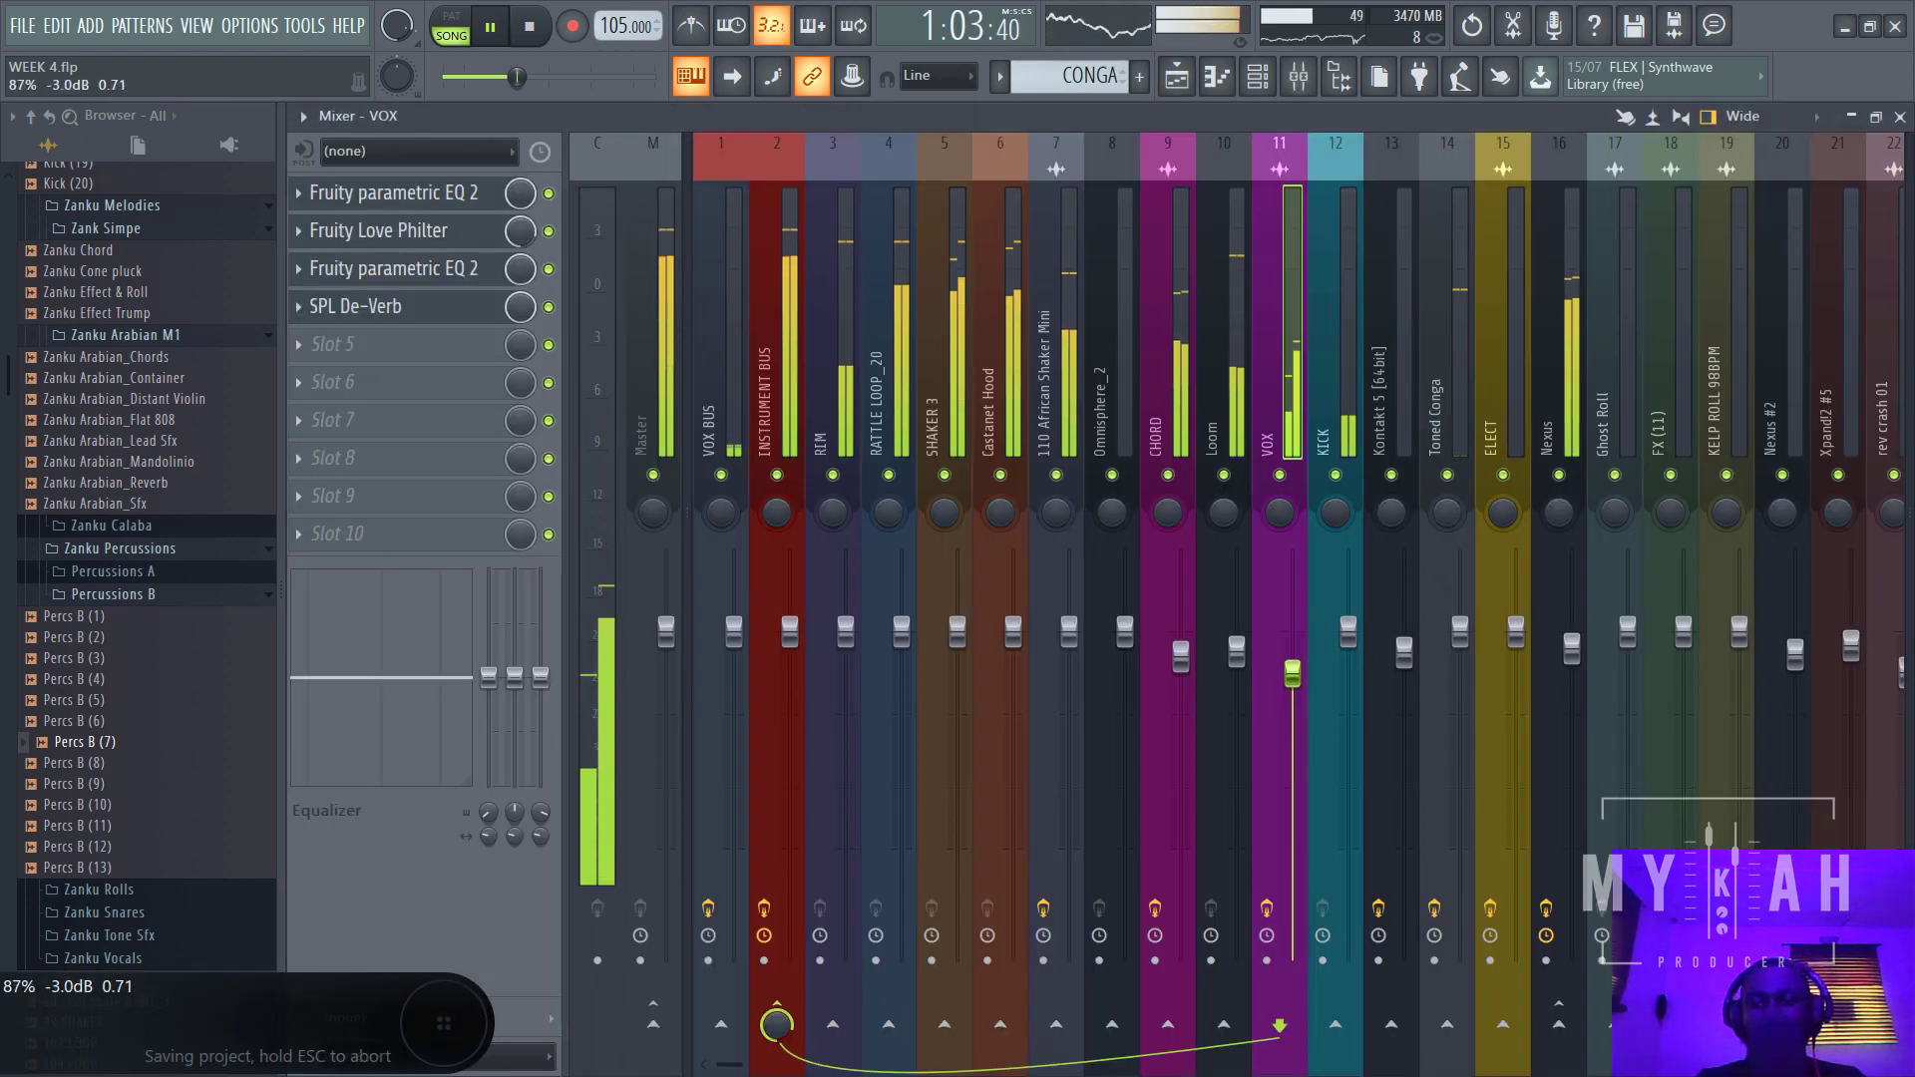
key("F5")
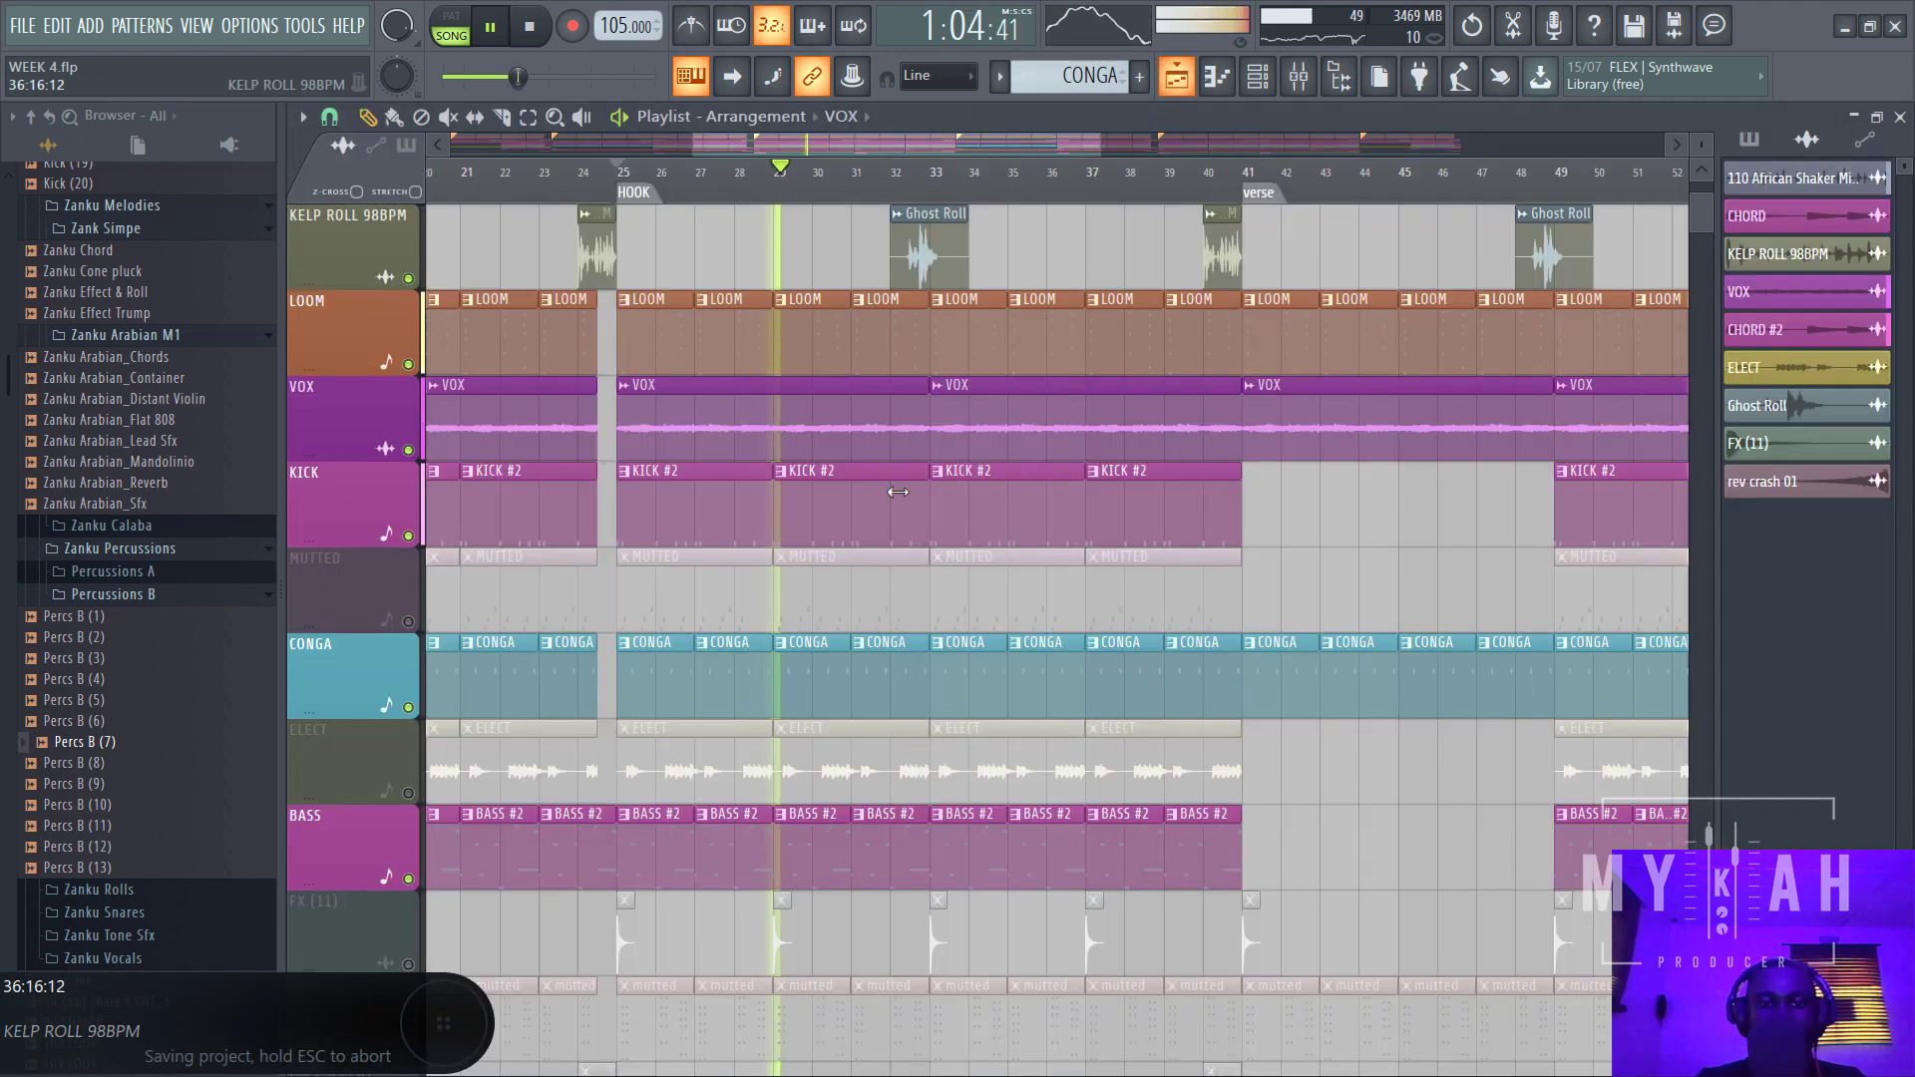
- Unmute the MUTTED playlist track and lower the Kontakt 5 [64bit] mixer fader to -4.4 dB
left_click(409, 622)
left_click(845, 598)
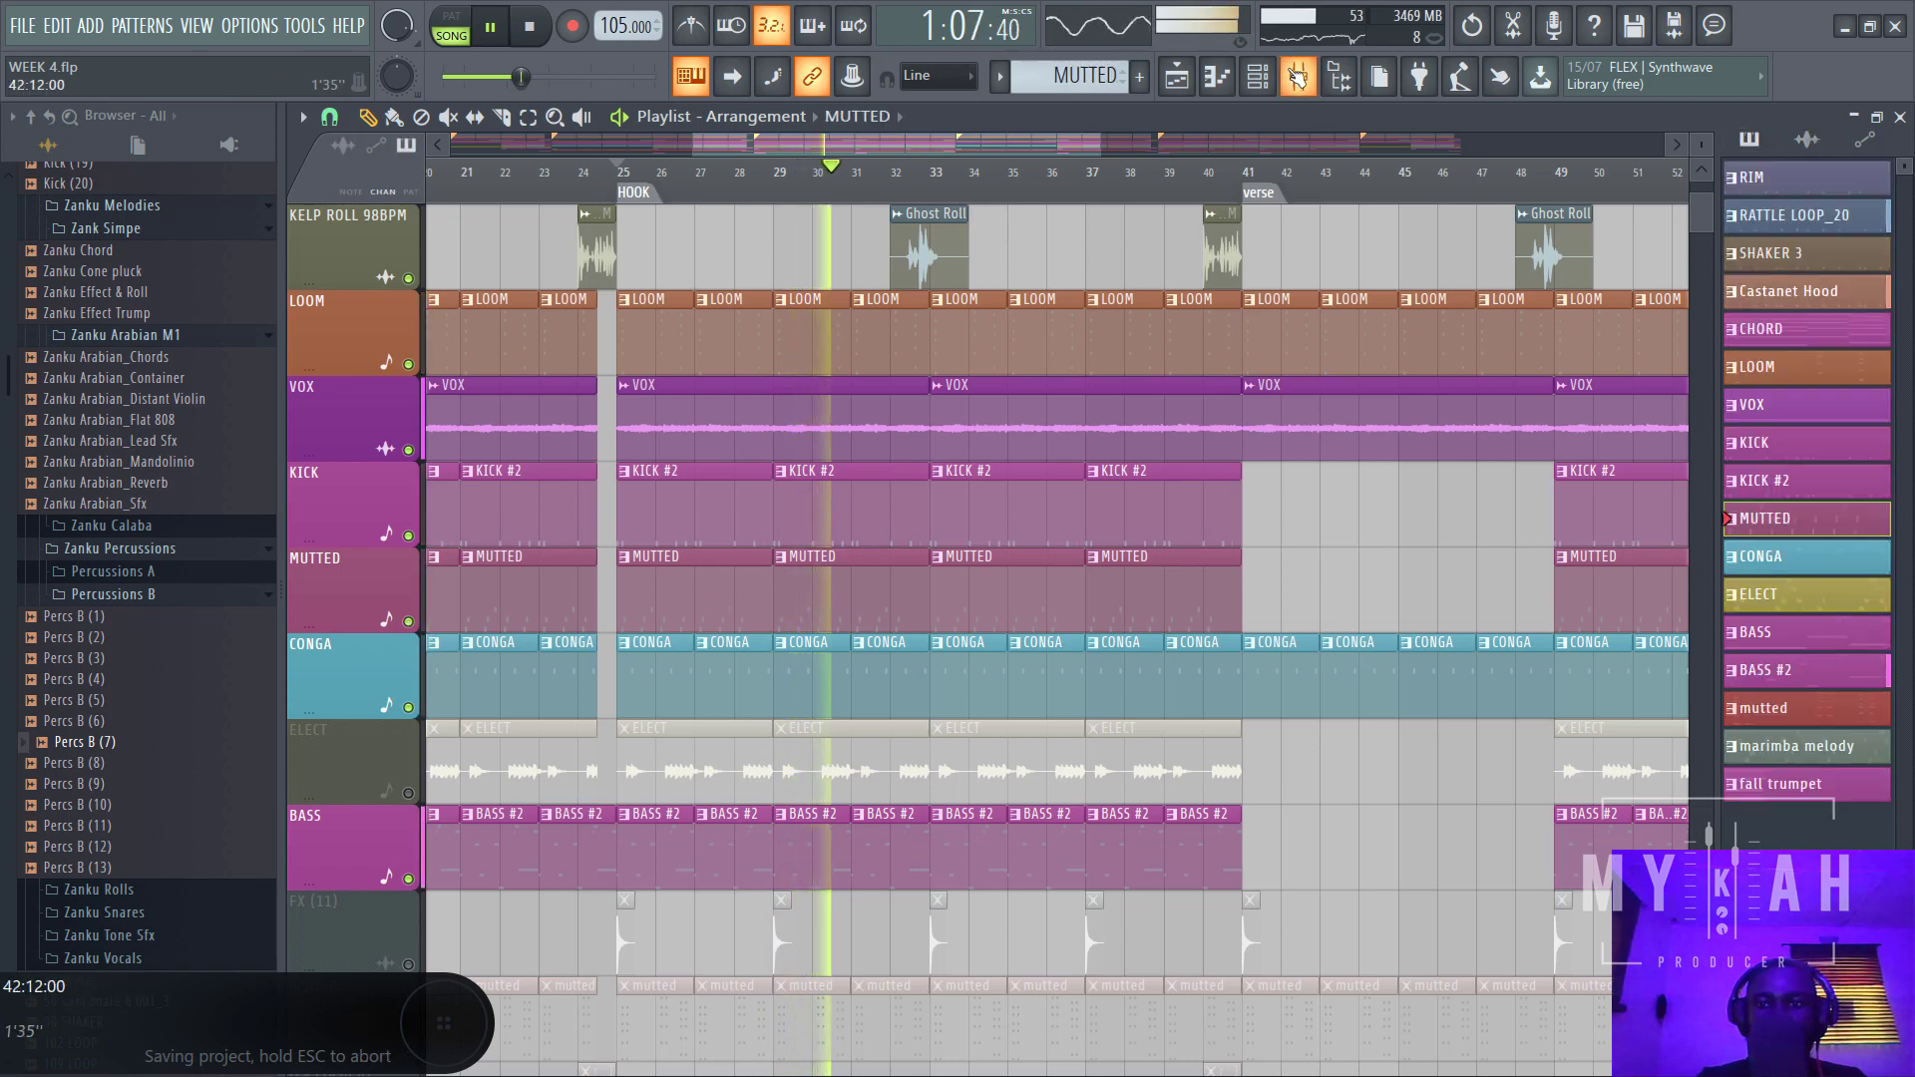
key("F9")
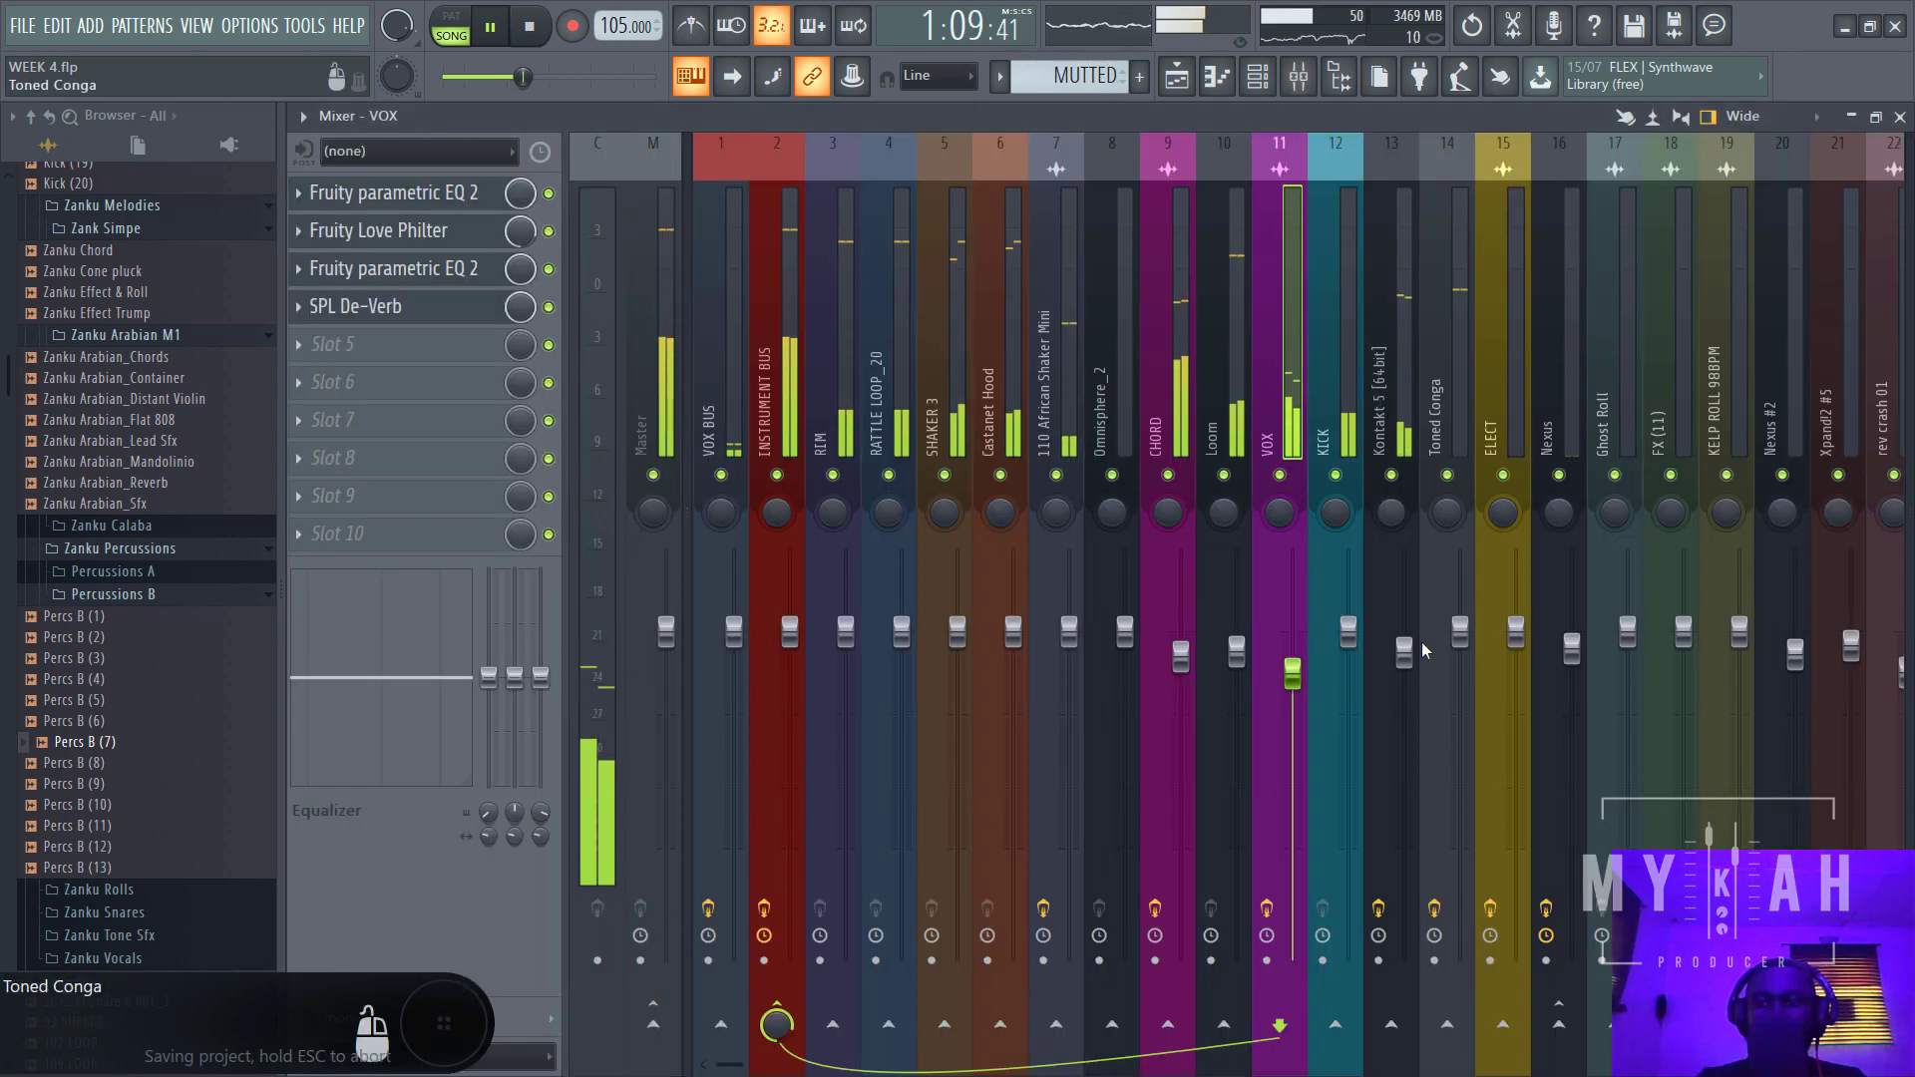
left_click_drag(1407, 653, 1404, 694)
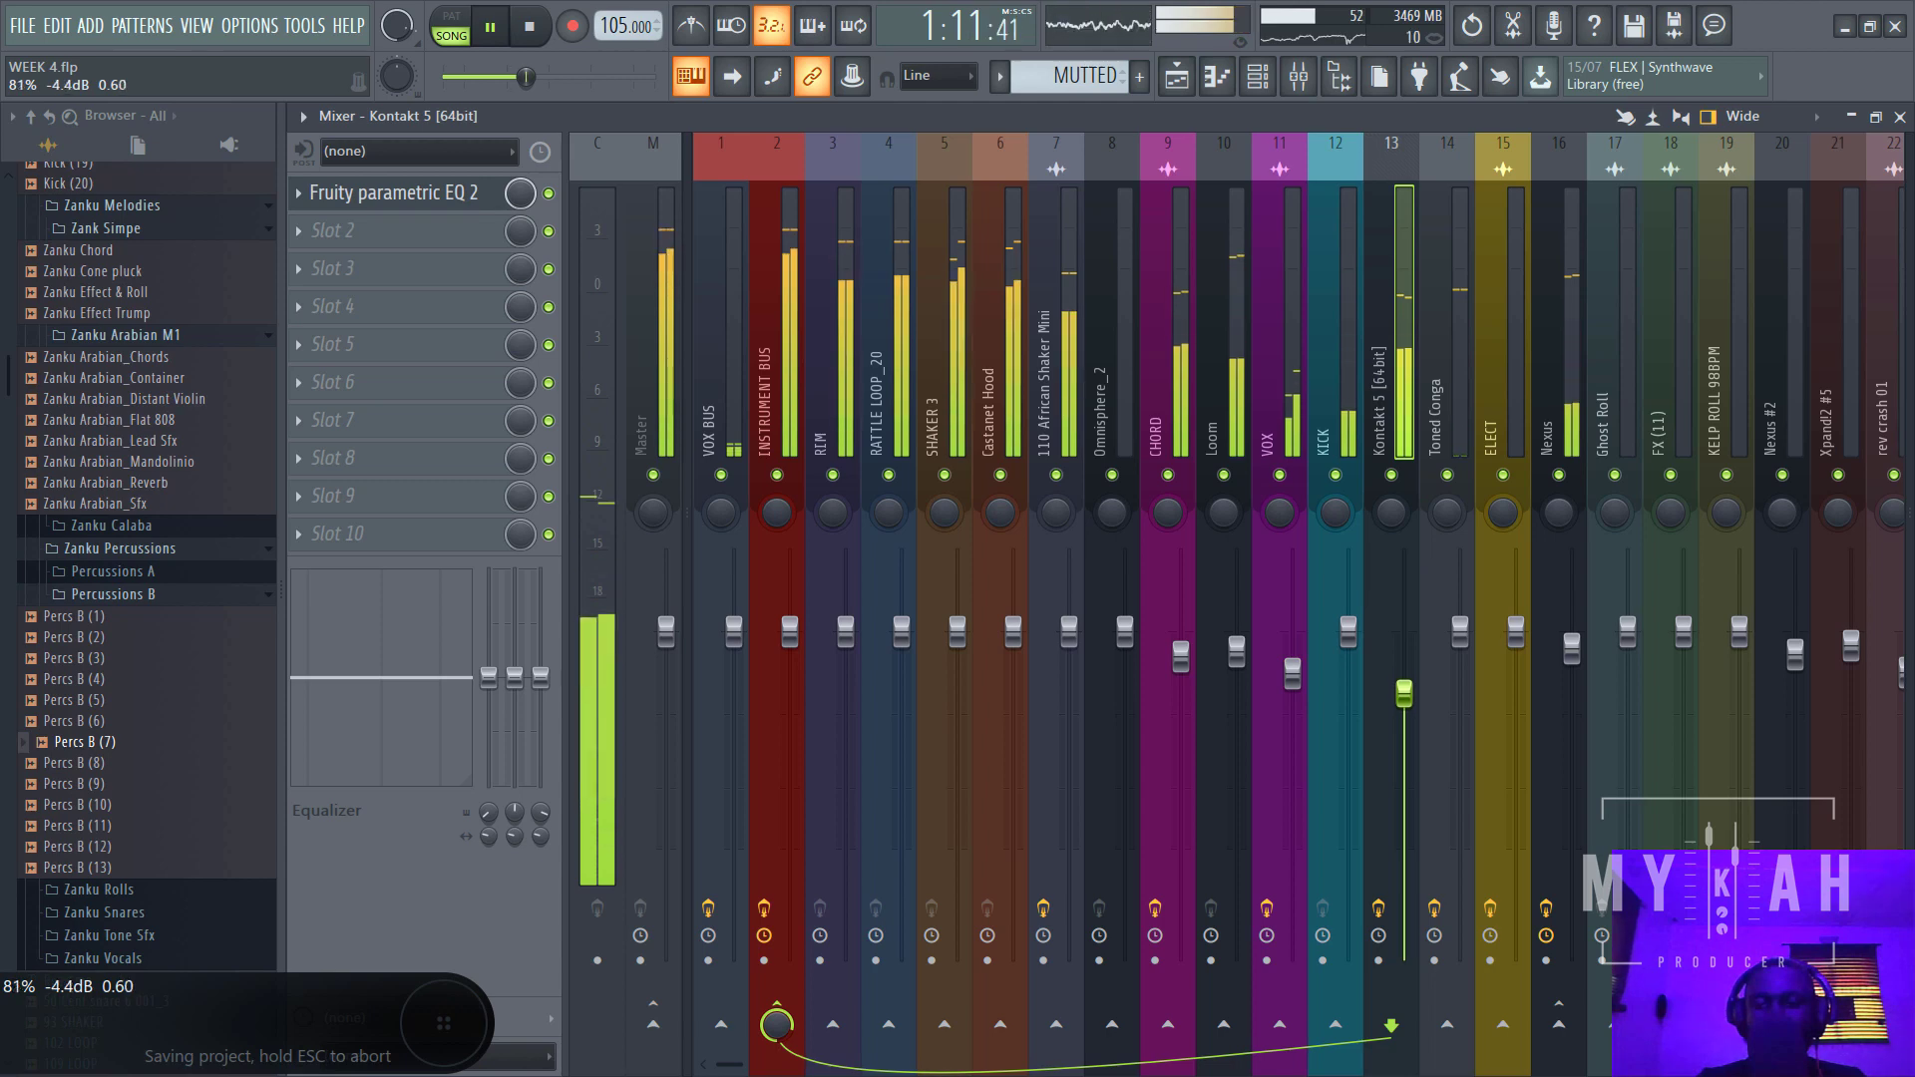
- Unmute the ELECT track in the playlist, open its clip's settings and lower the ELECT mixer fader to -3.4 dB
left_click(1179, 76)
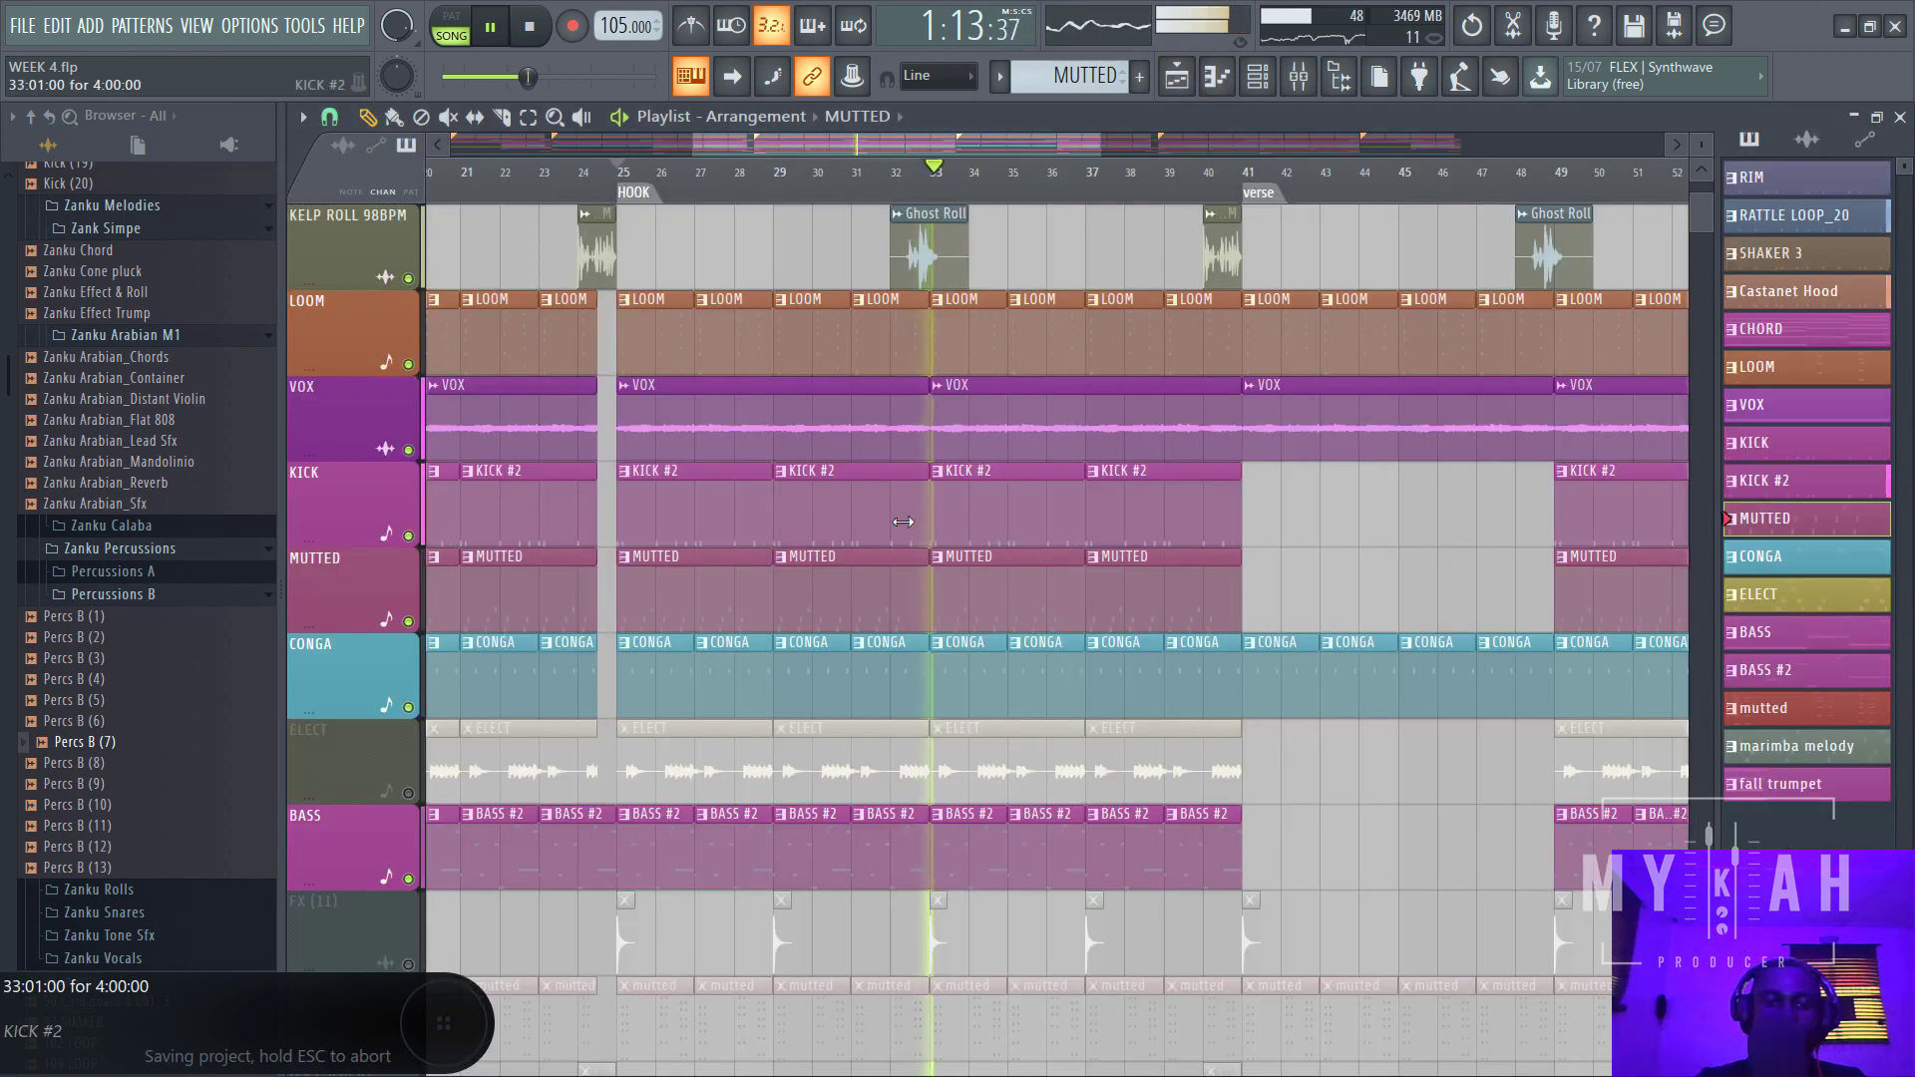
left_click(408, 535)
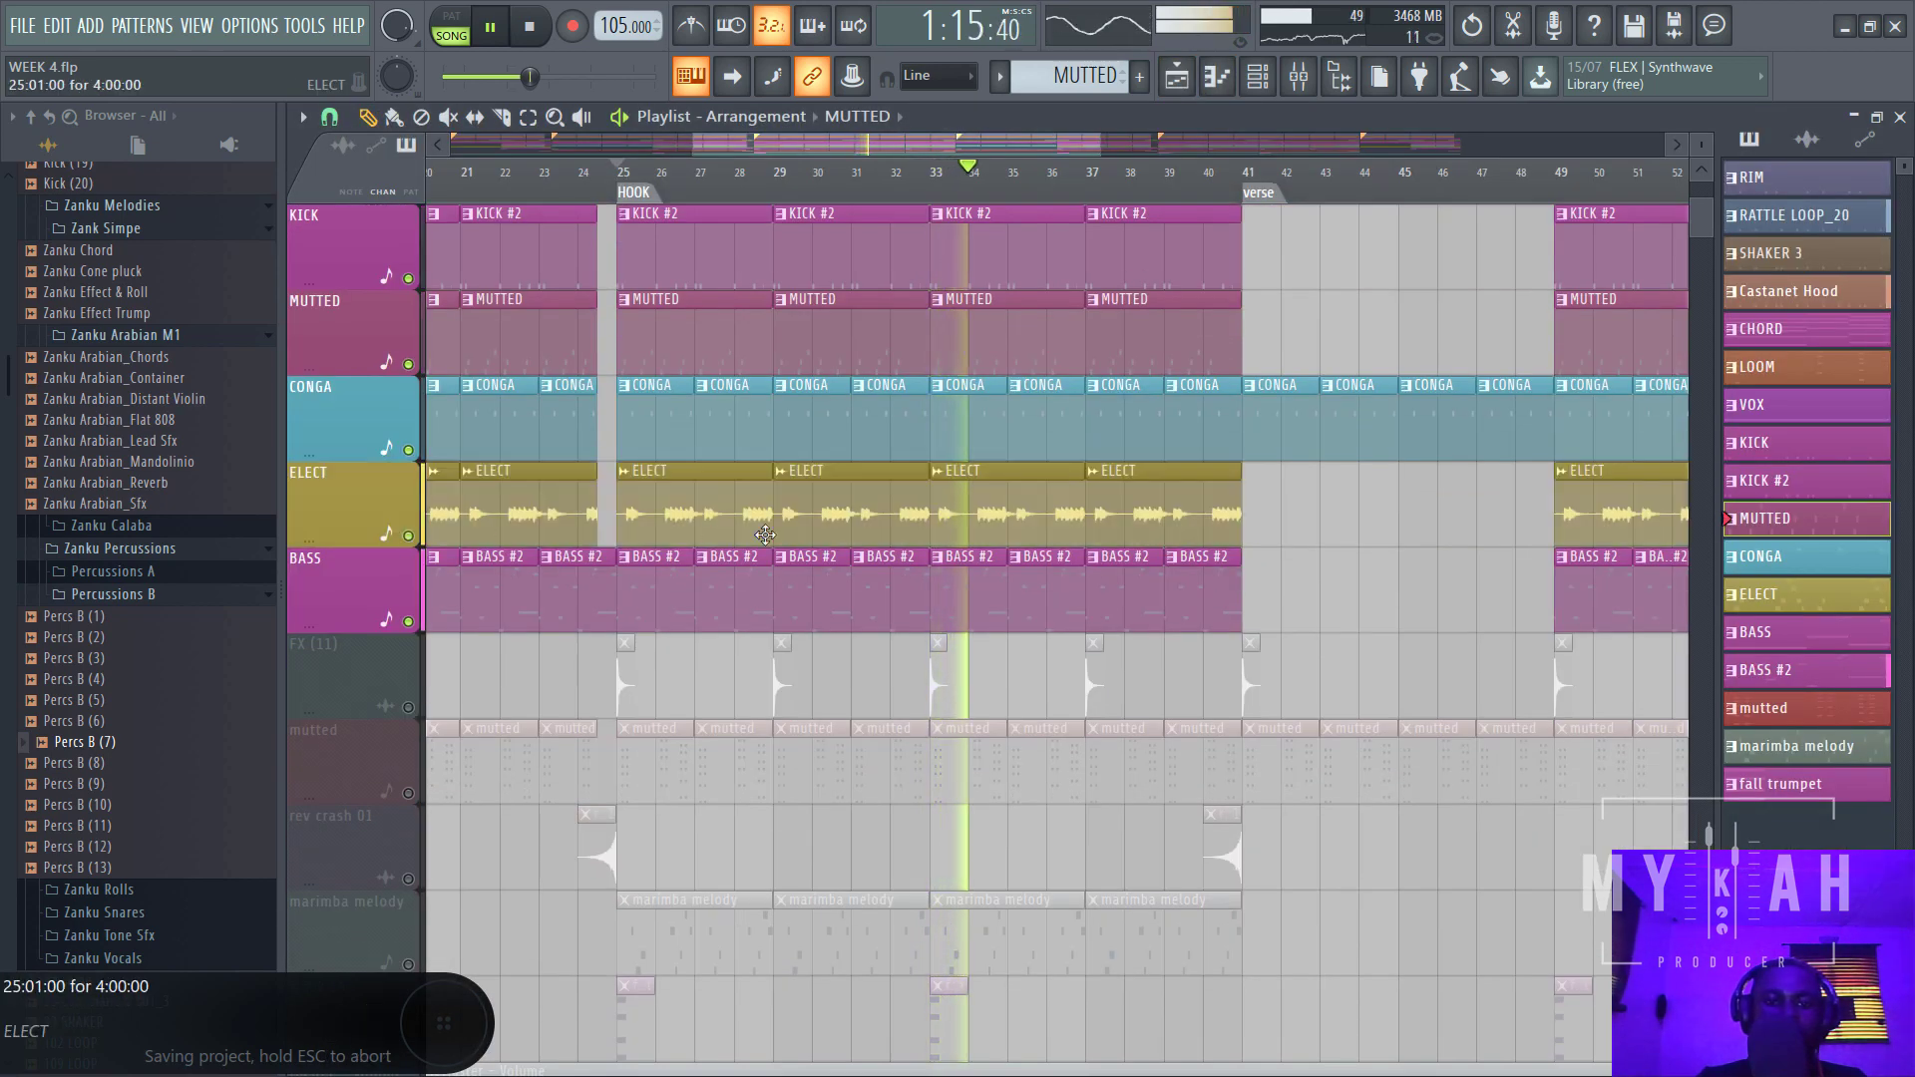
double_click(846, 512)
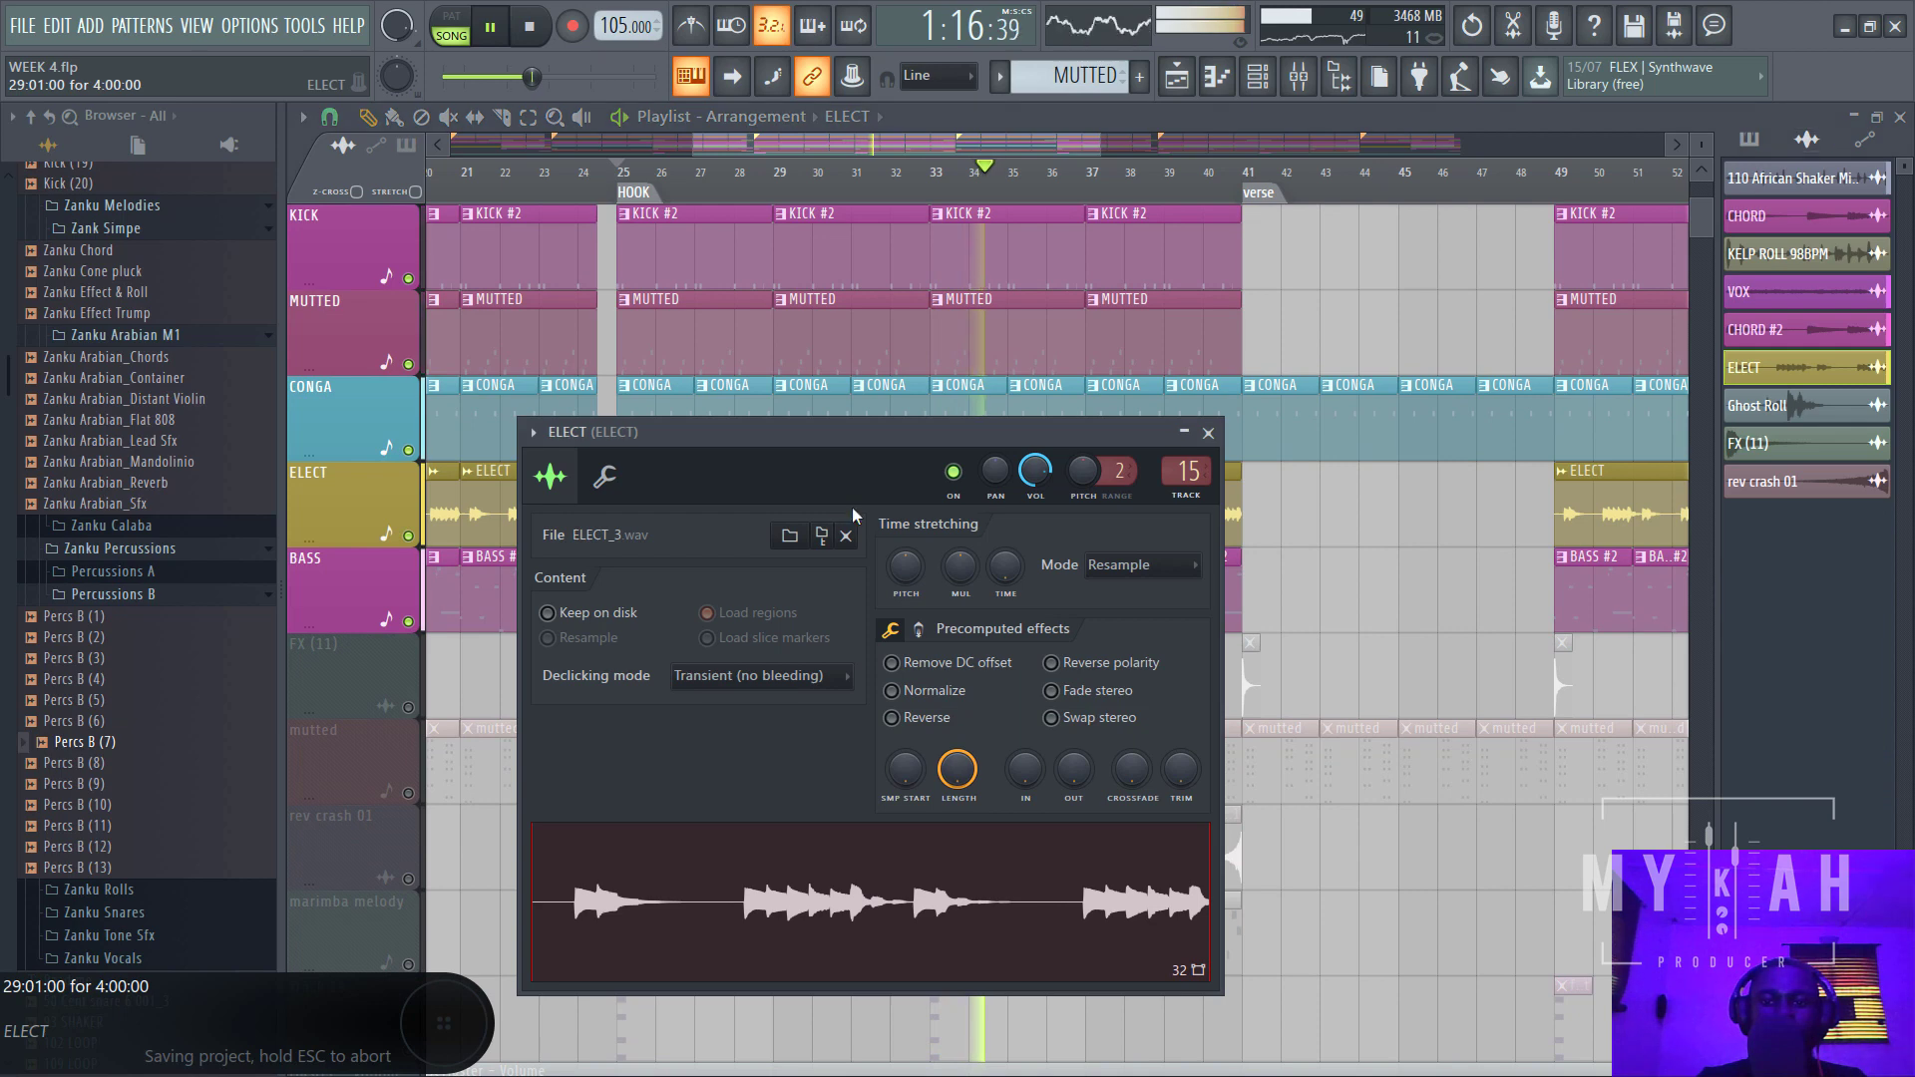
left_click(1300, 78)
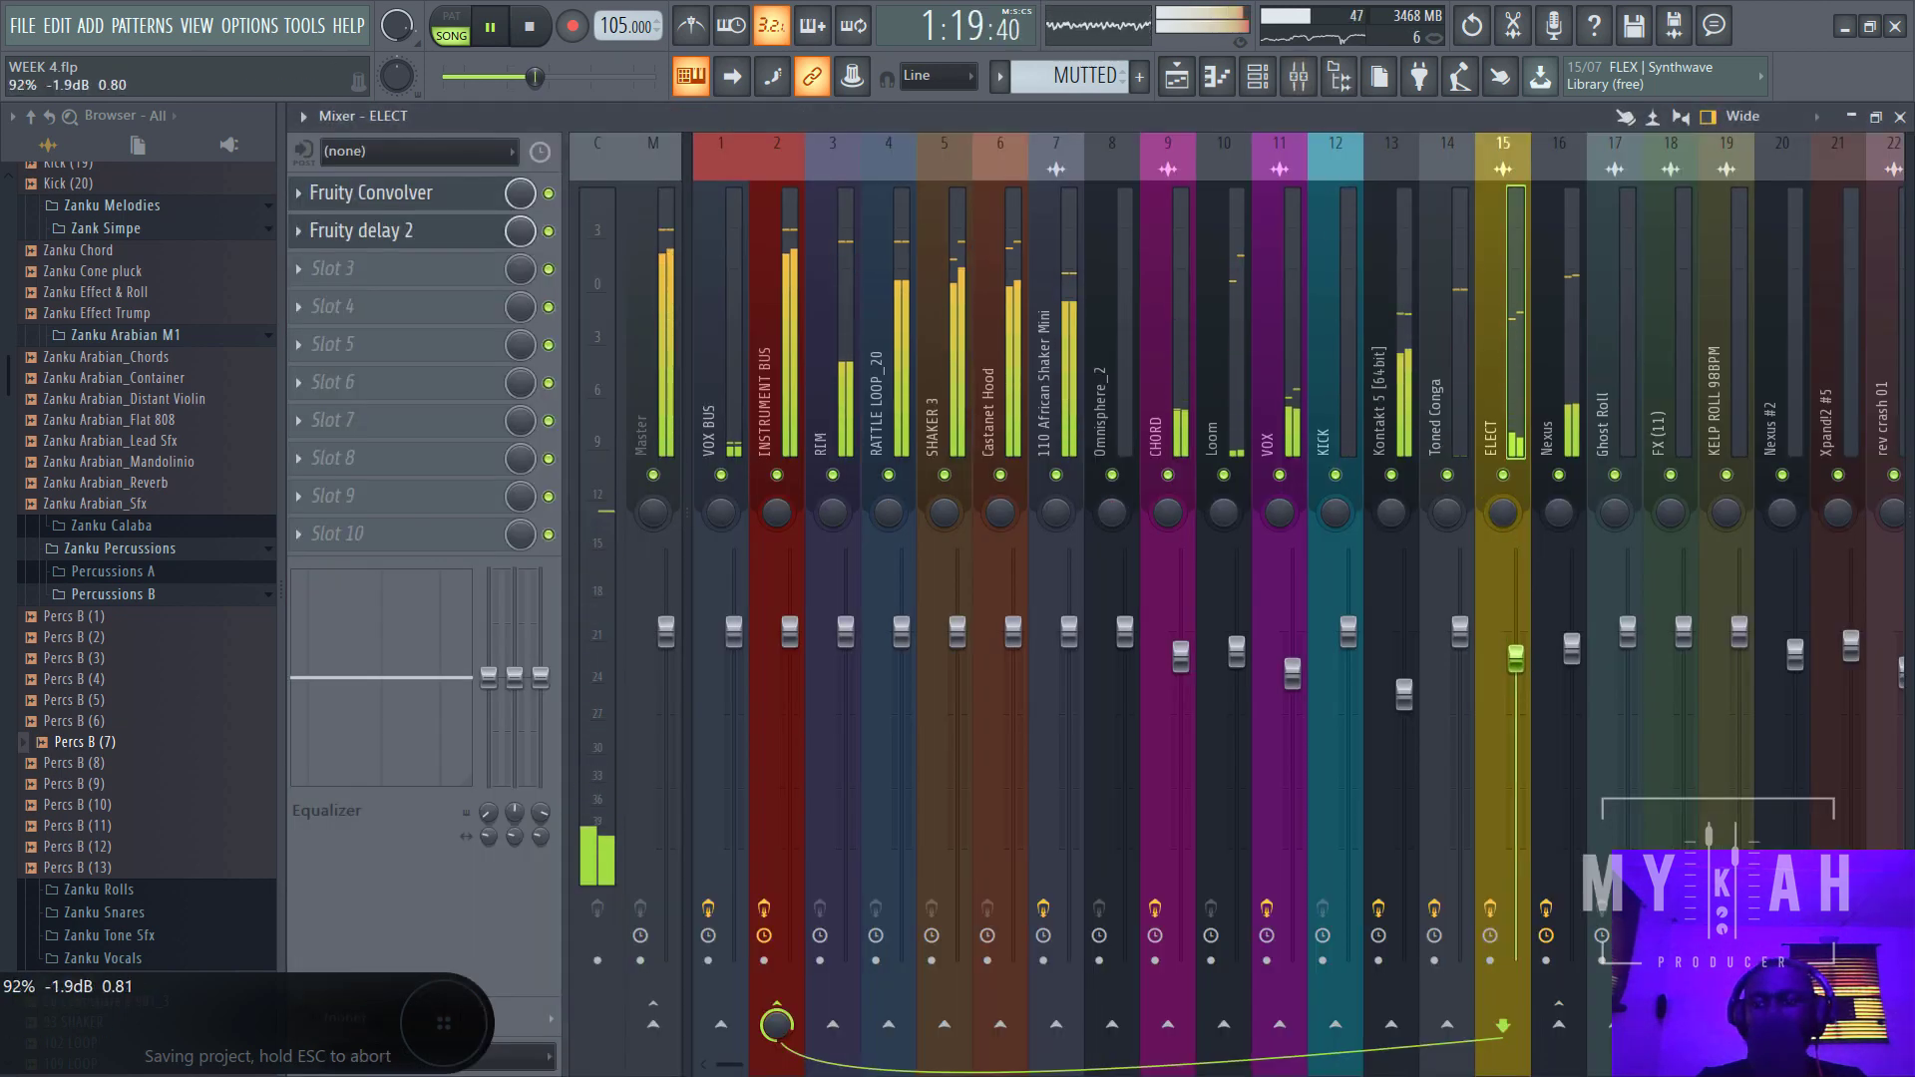
left_click_drag(1516, 659, 1516, 680)
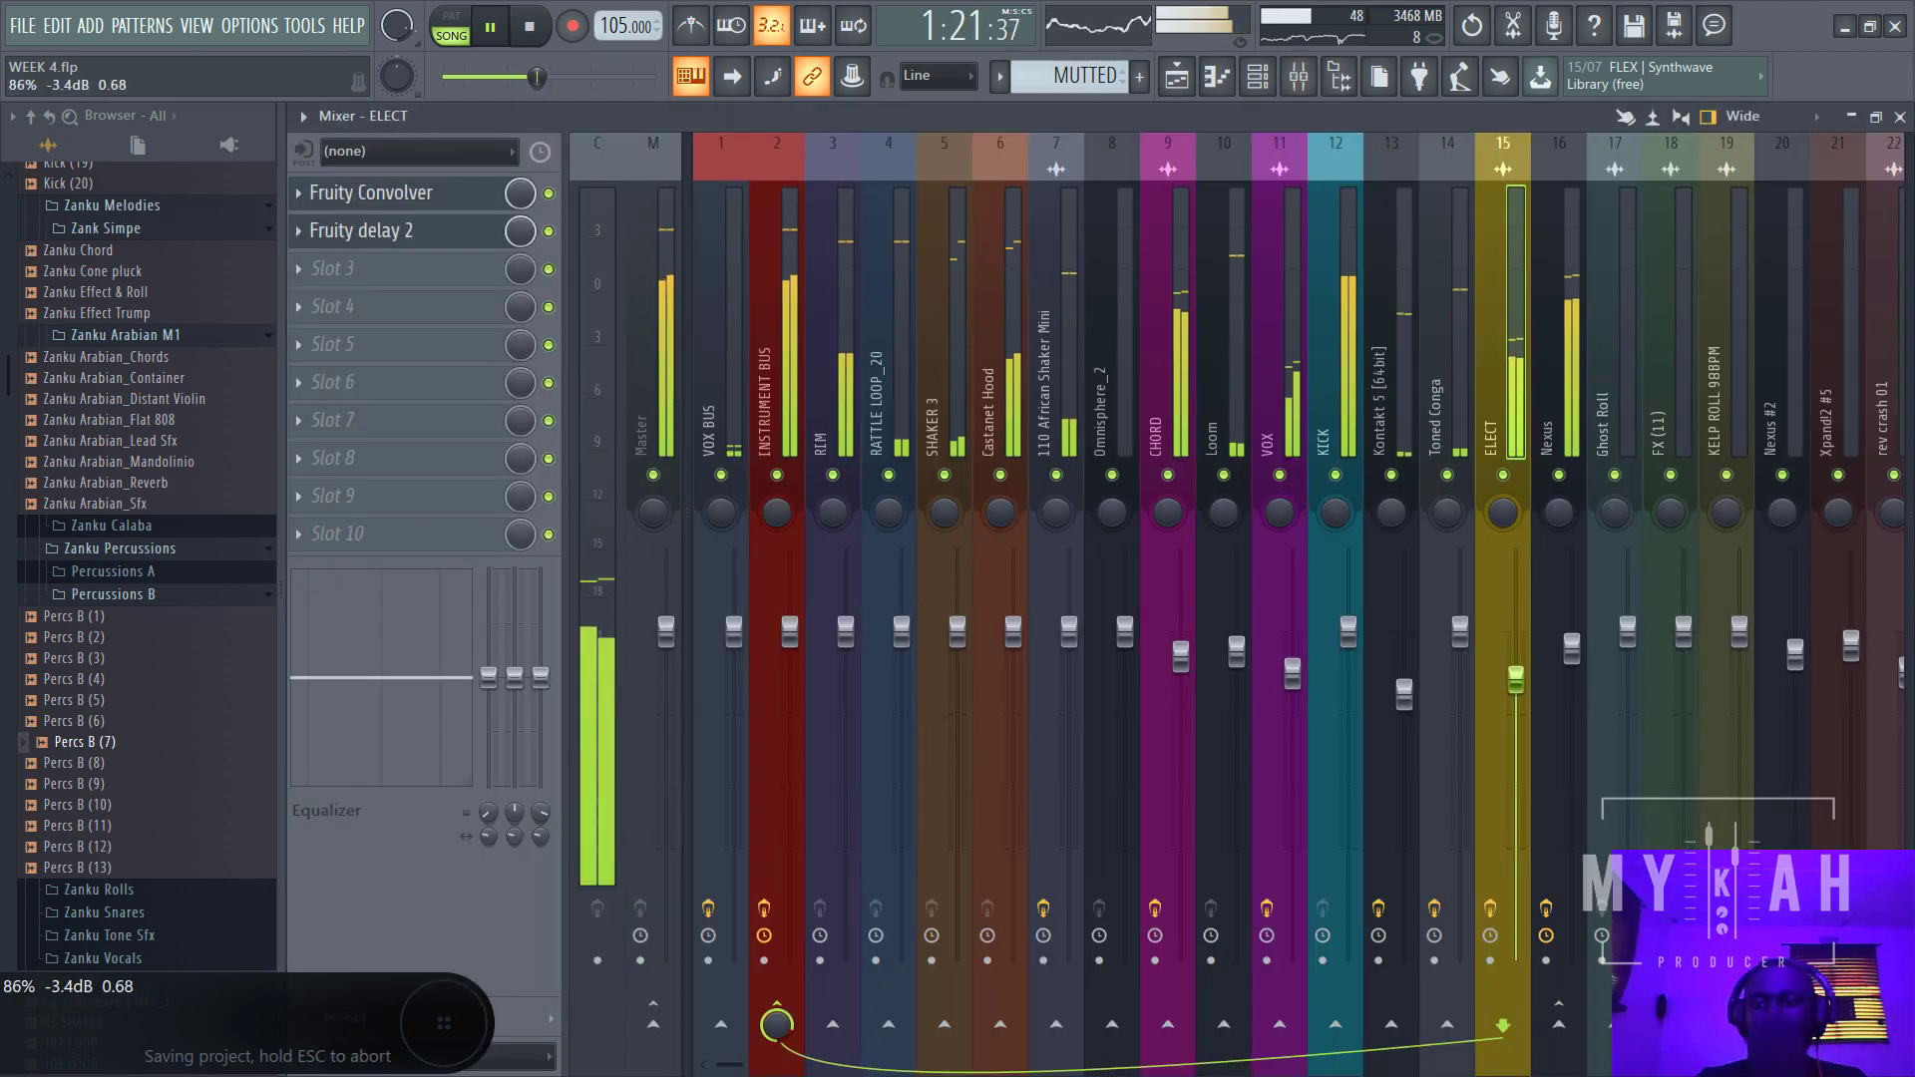
- Unmute the FX (11) and mutted tracks in the playlist, moving playback back to bar 33
left_click(1177, 77)
scroll(599, 508, "down", 2)
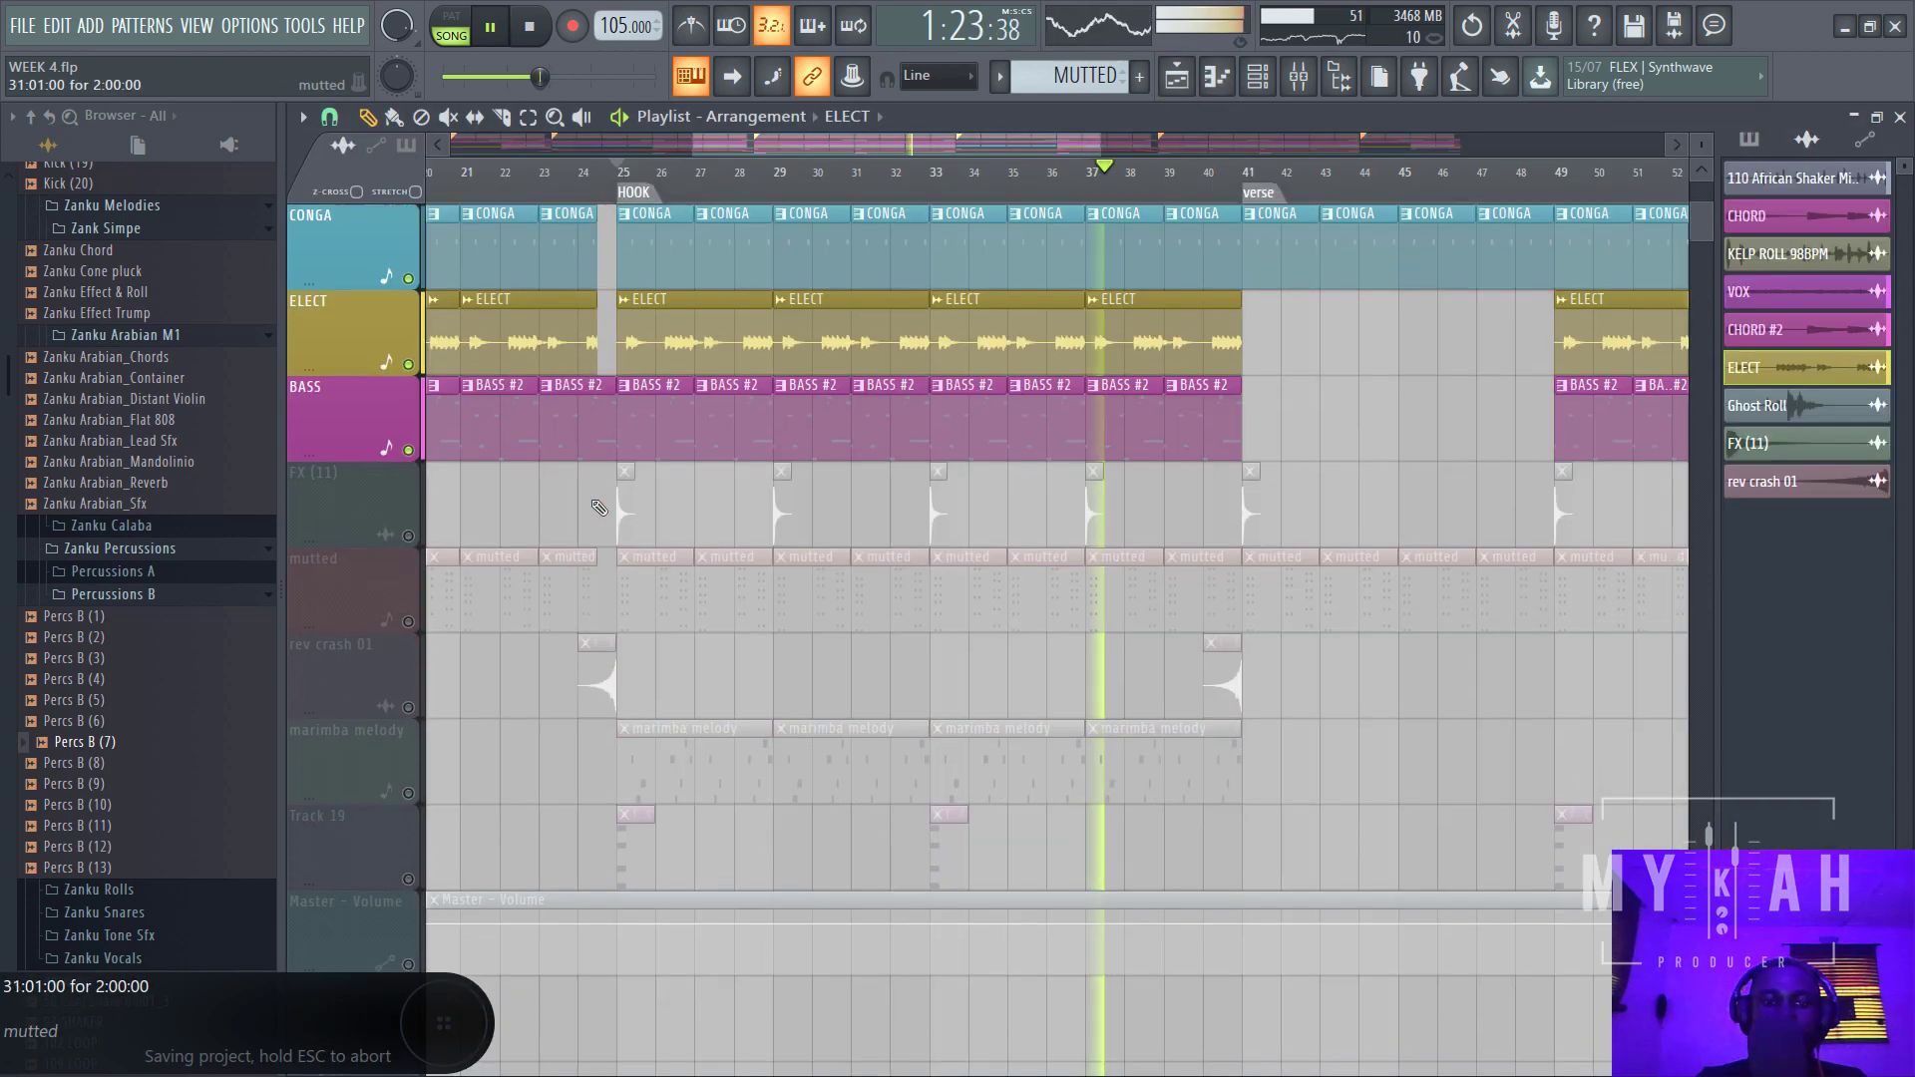
left_click(408, 536)
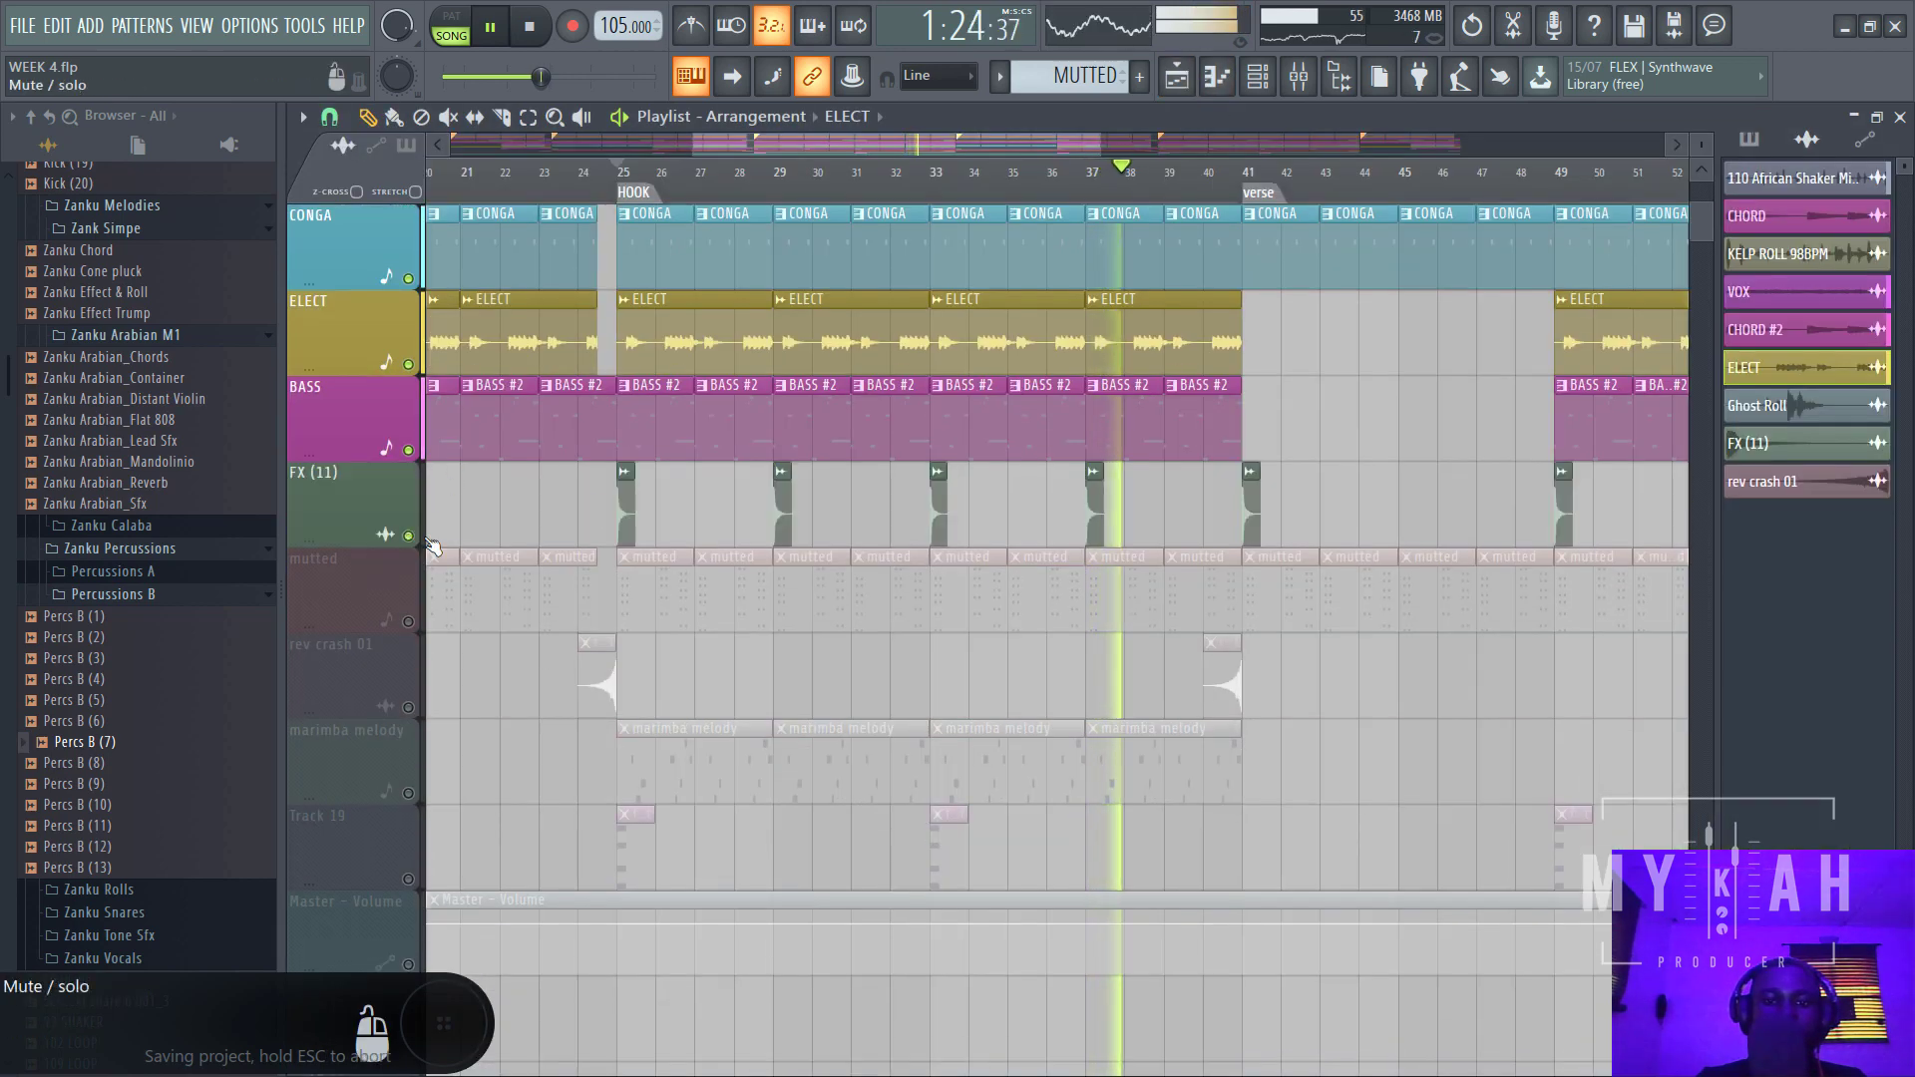
left_click(929, 174)
left_click(408, 621)
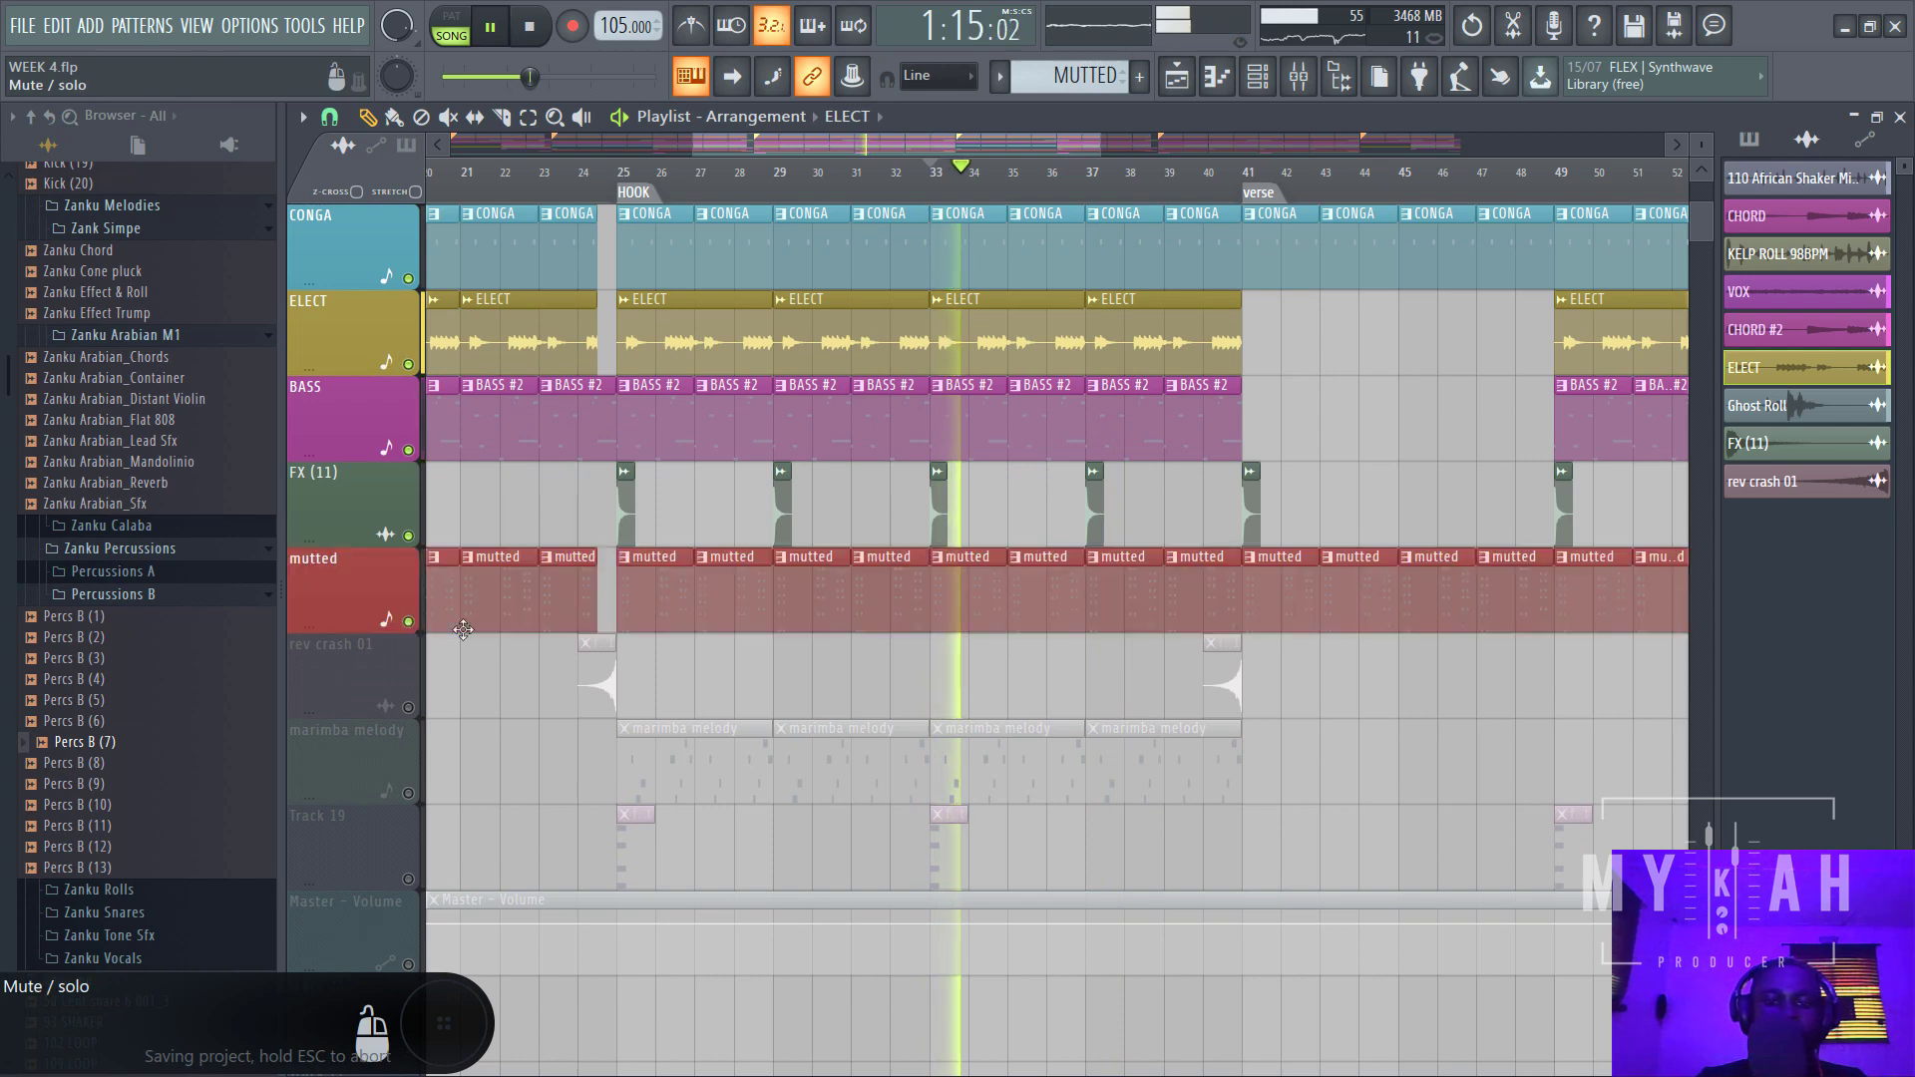
- Lower the Nexus #2 mixer fader to -2.0 dB and adjust the velocity of its first chord in the piano roll
left_click(1265, 80)
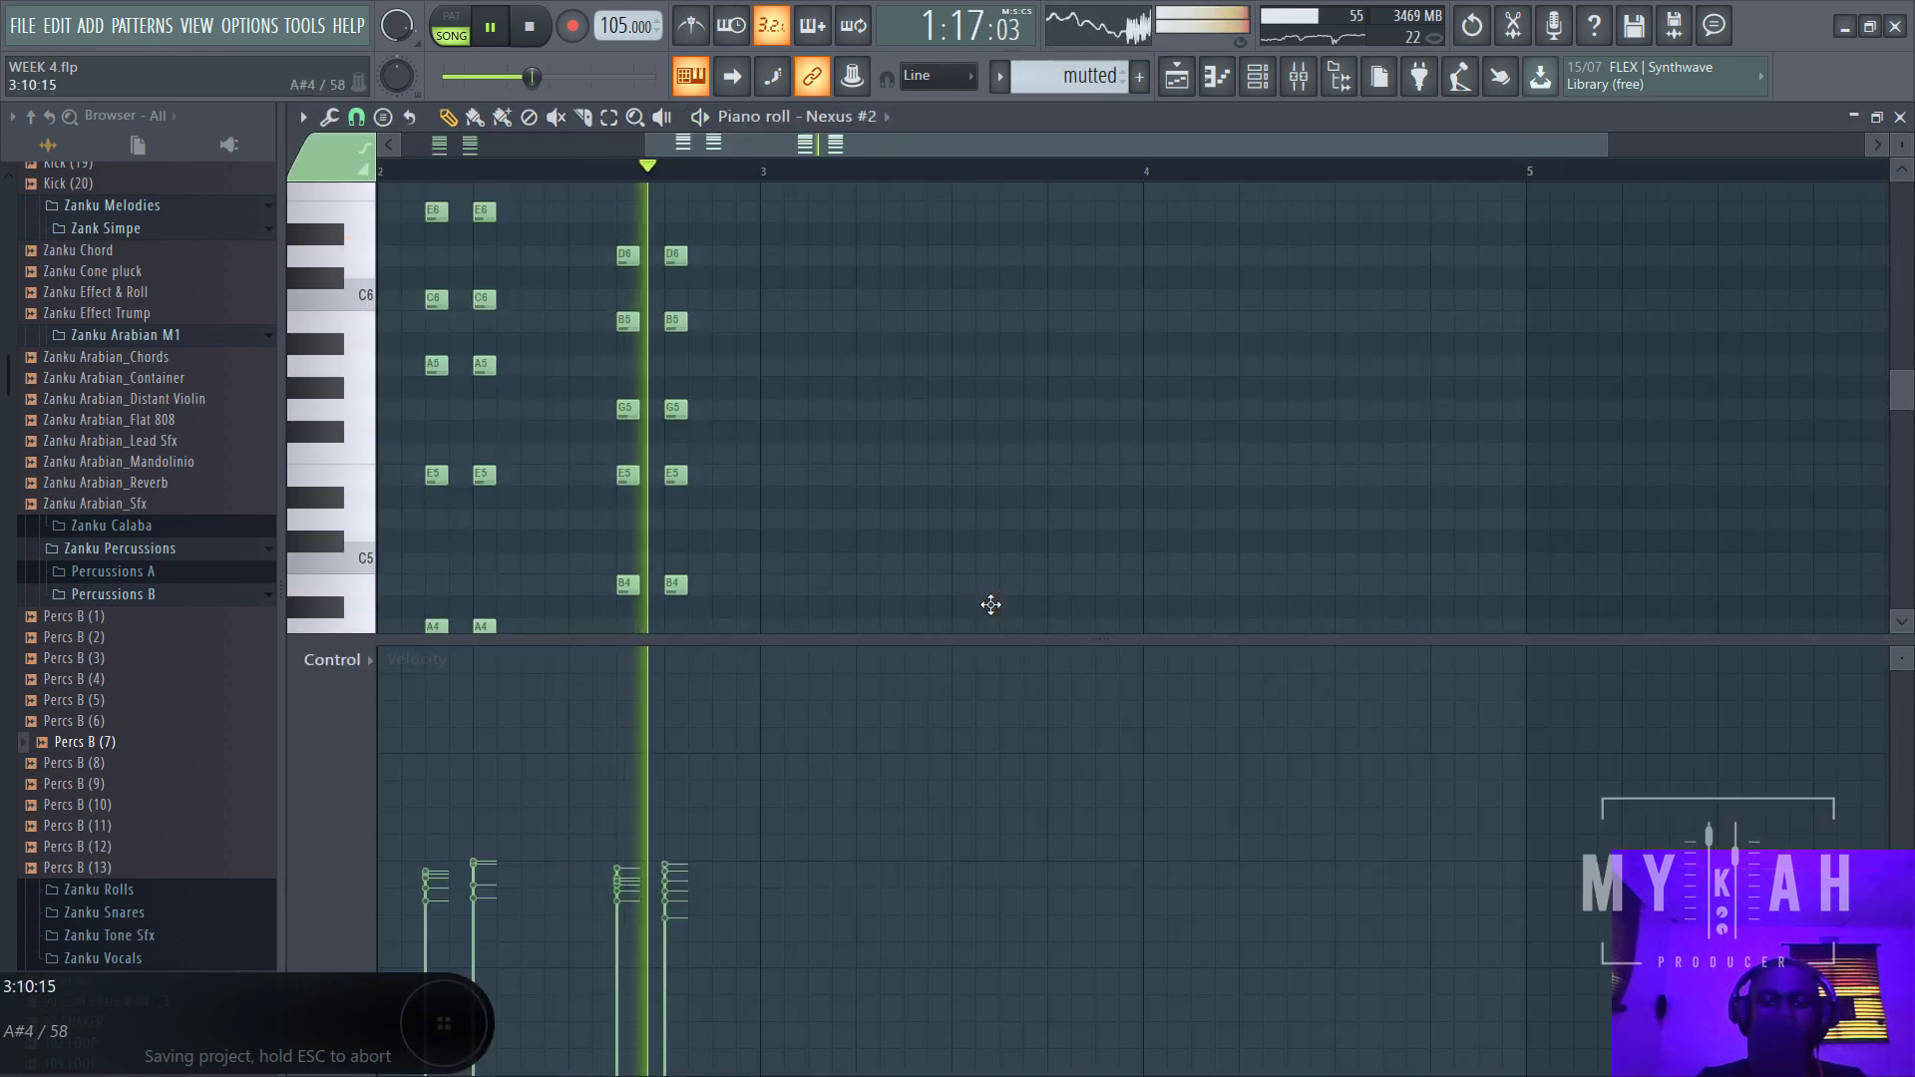
left_click(1267, 82)
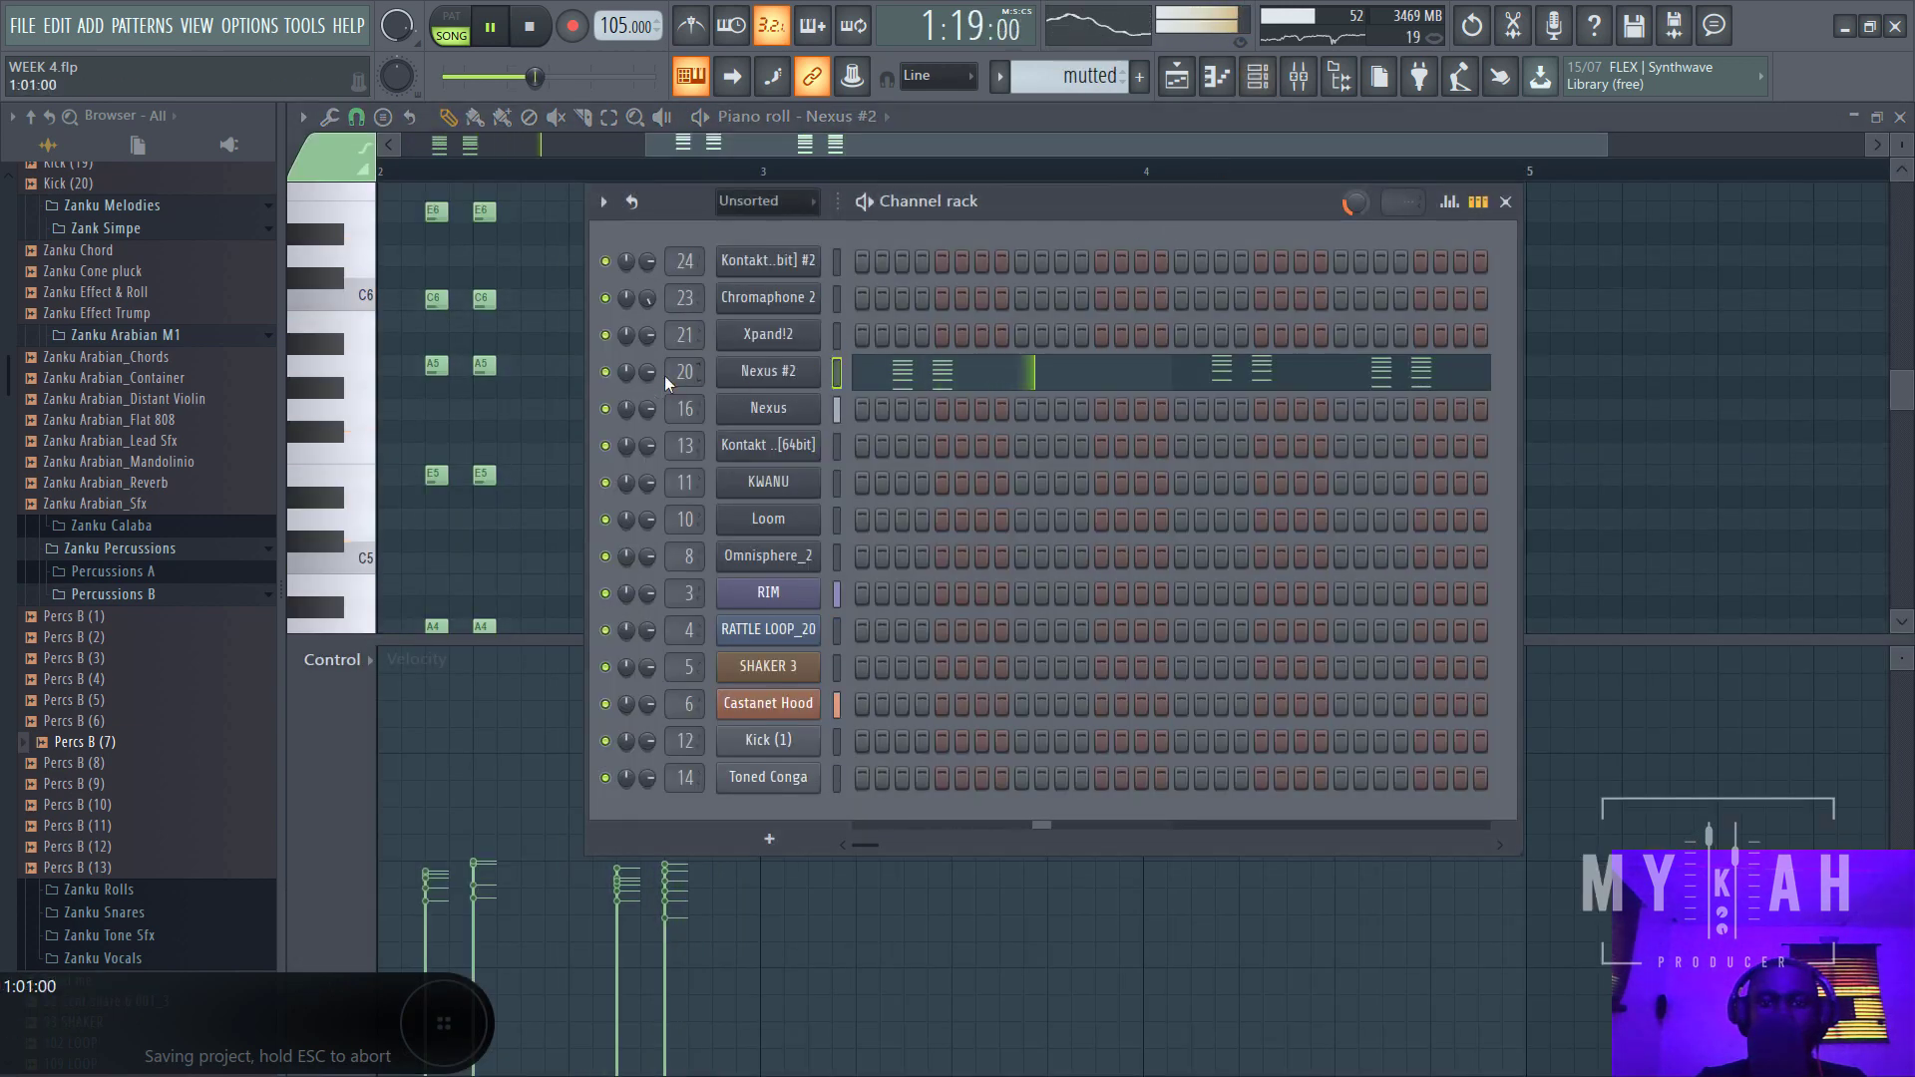
left_click(1300, 84)
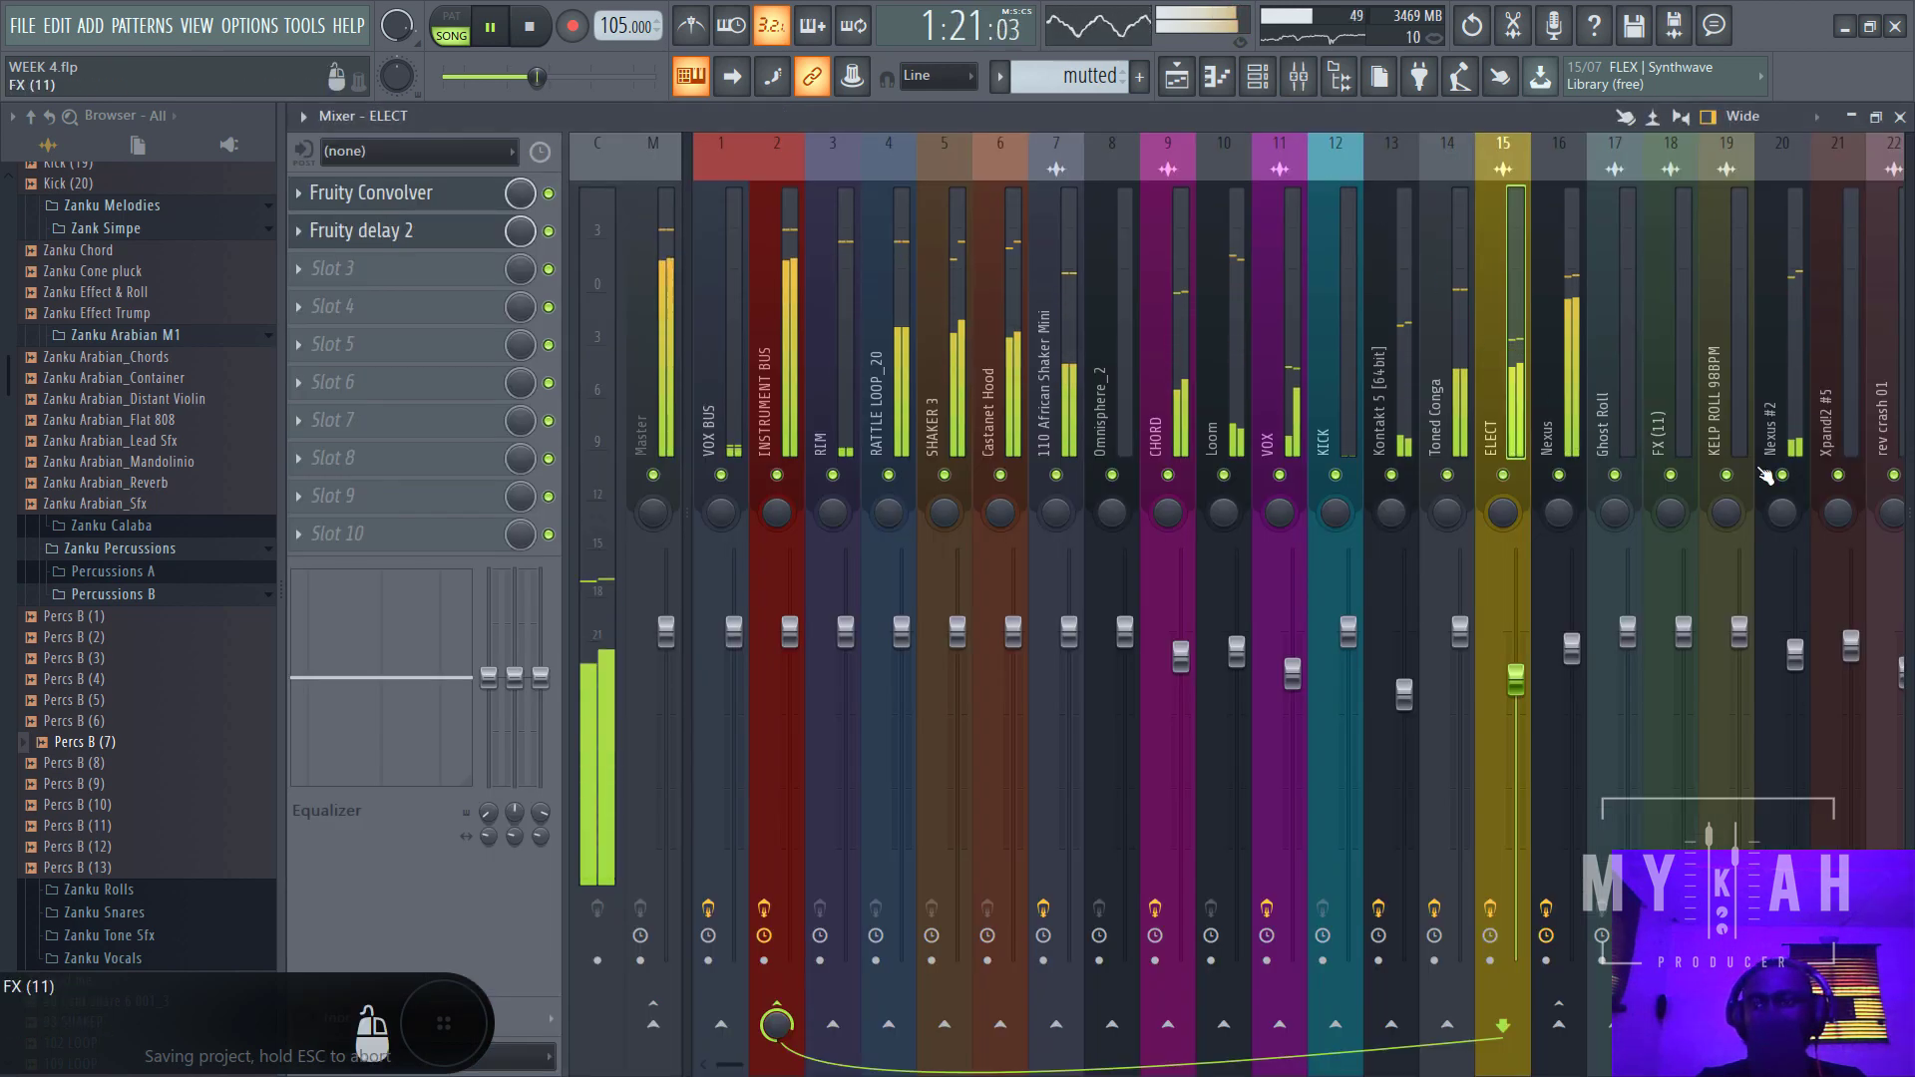
left_click_drag(1796, 656, 1796, 661)
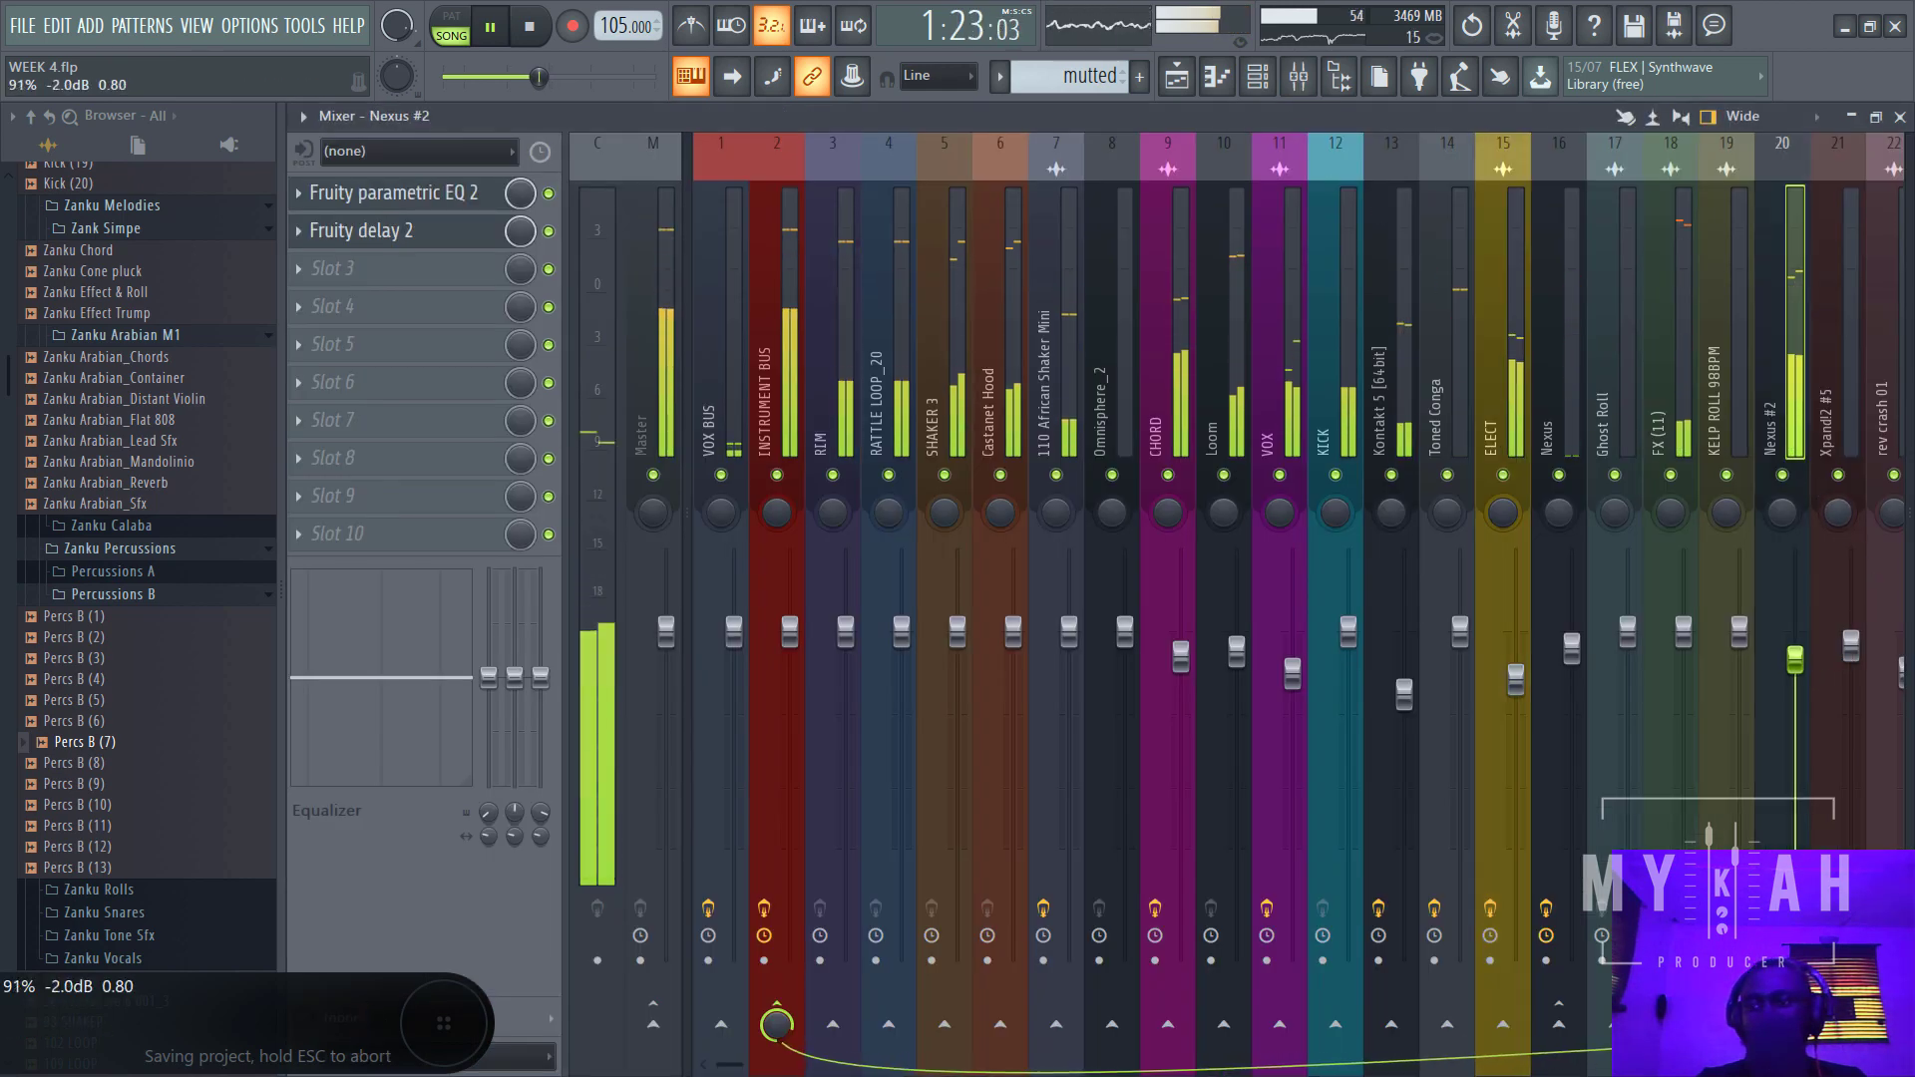
left_click(1216, 80)
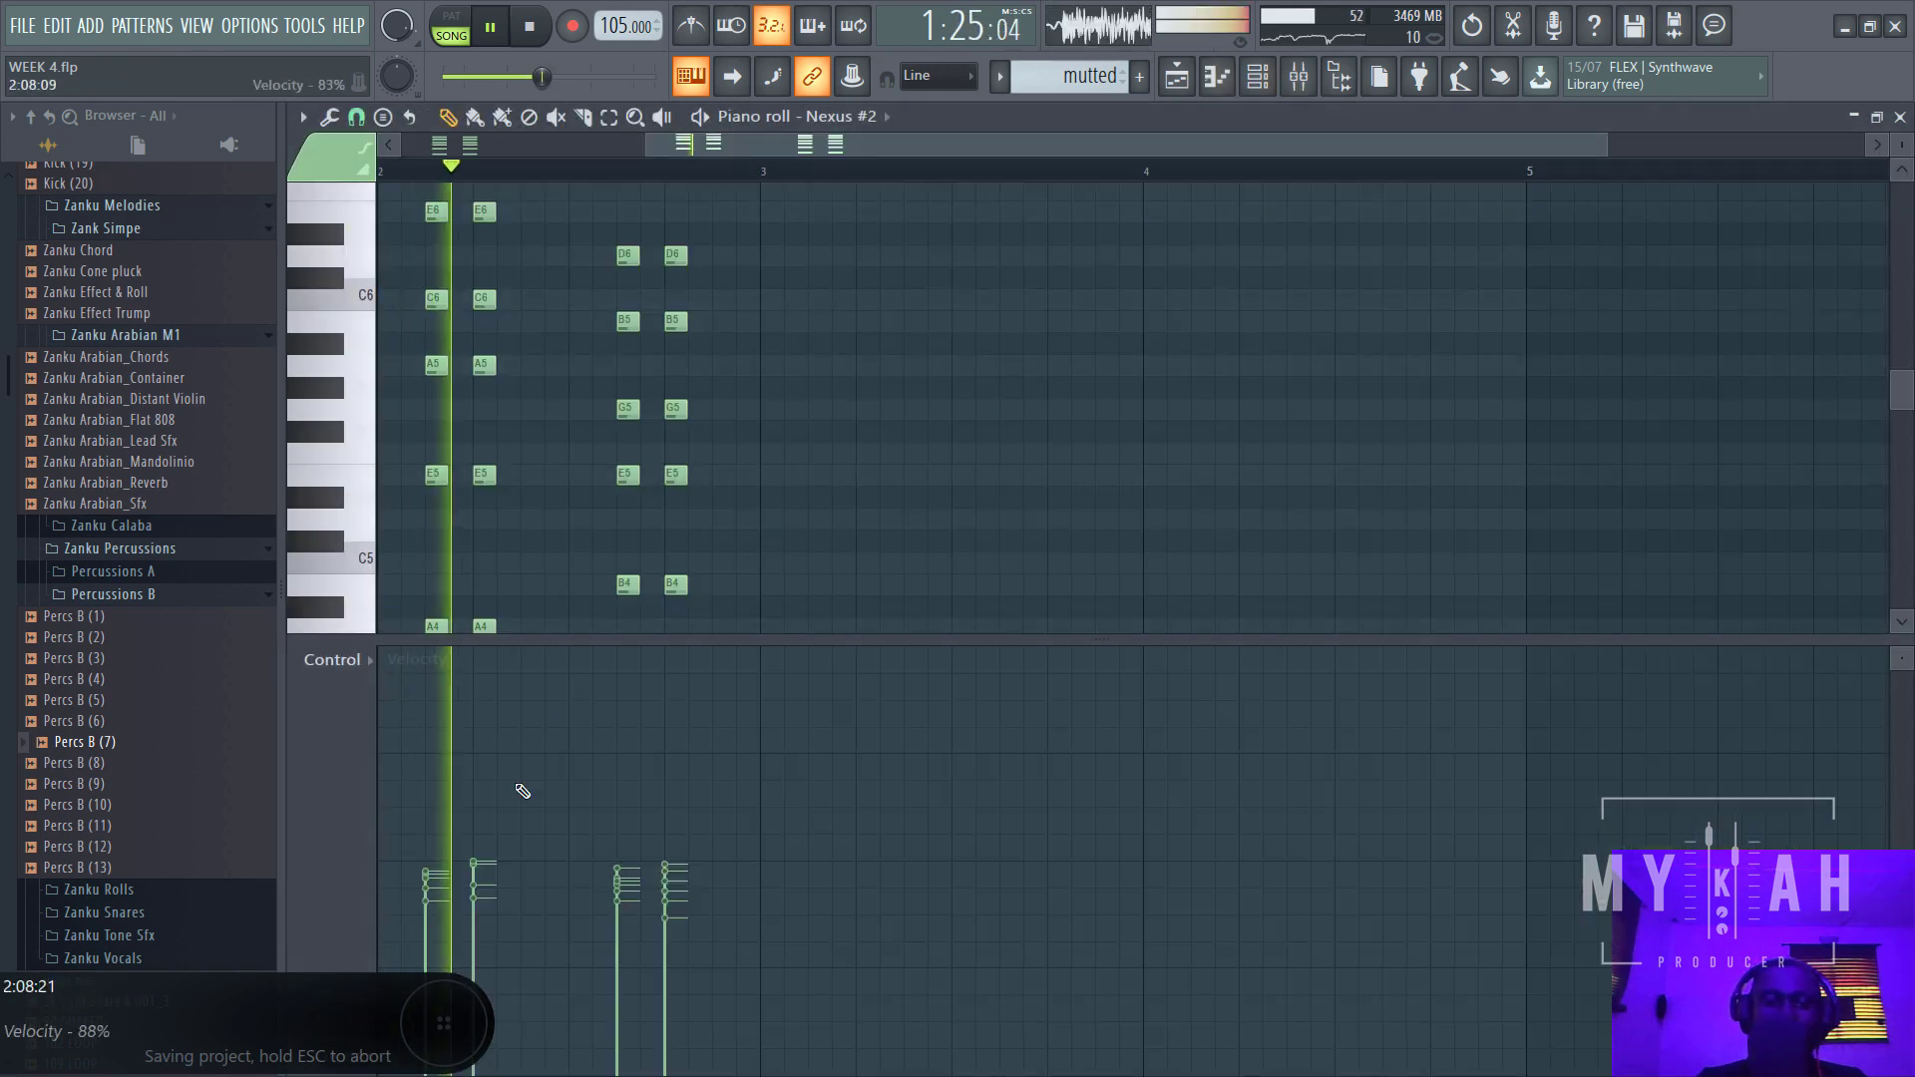
left_click_drag(431, 874, 431, 866)
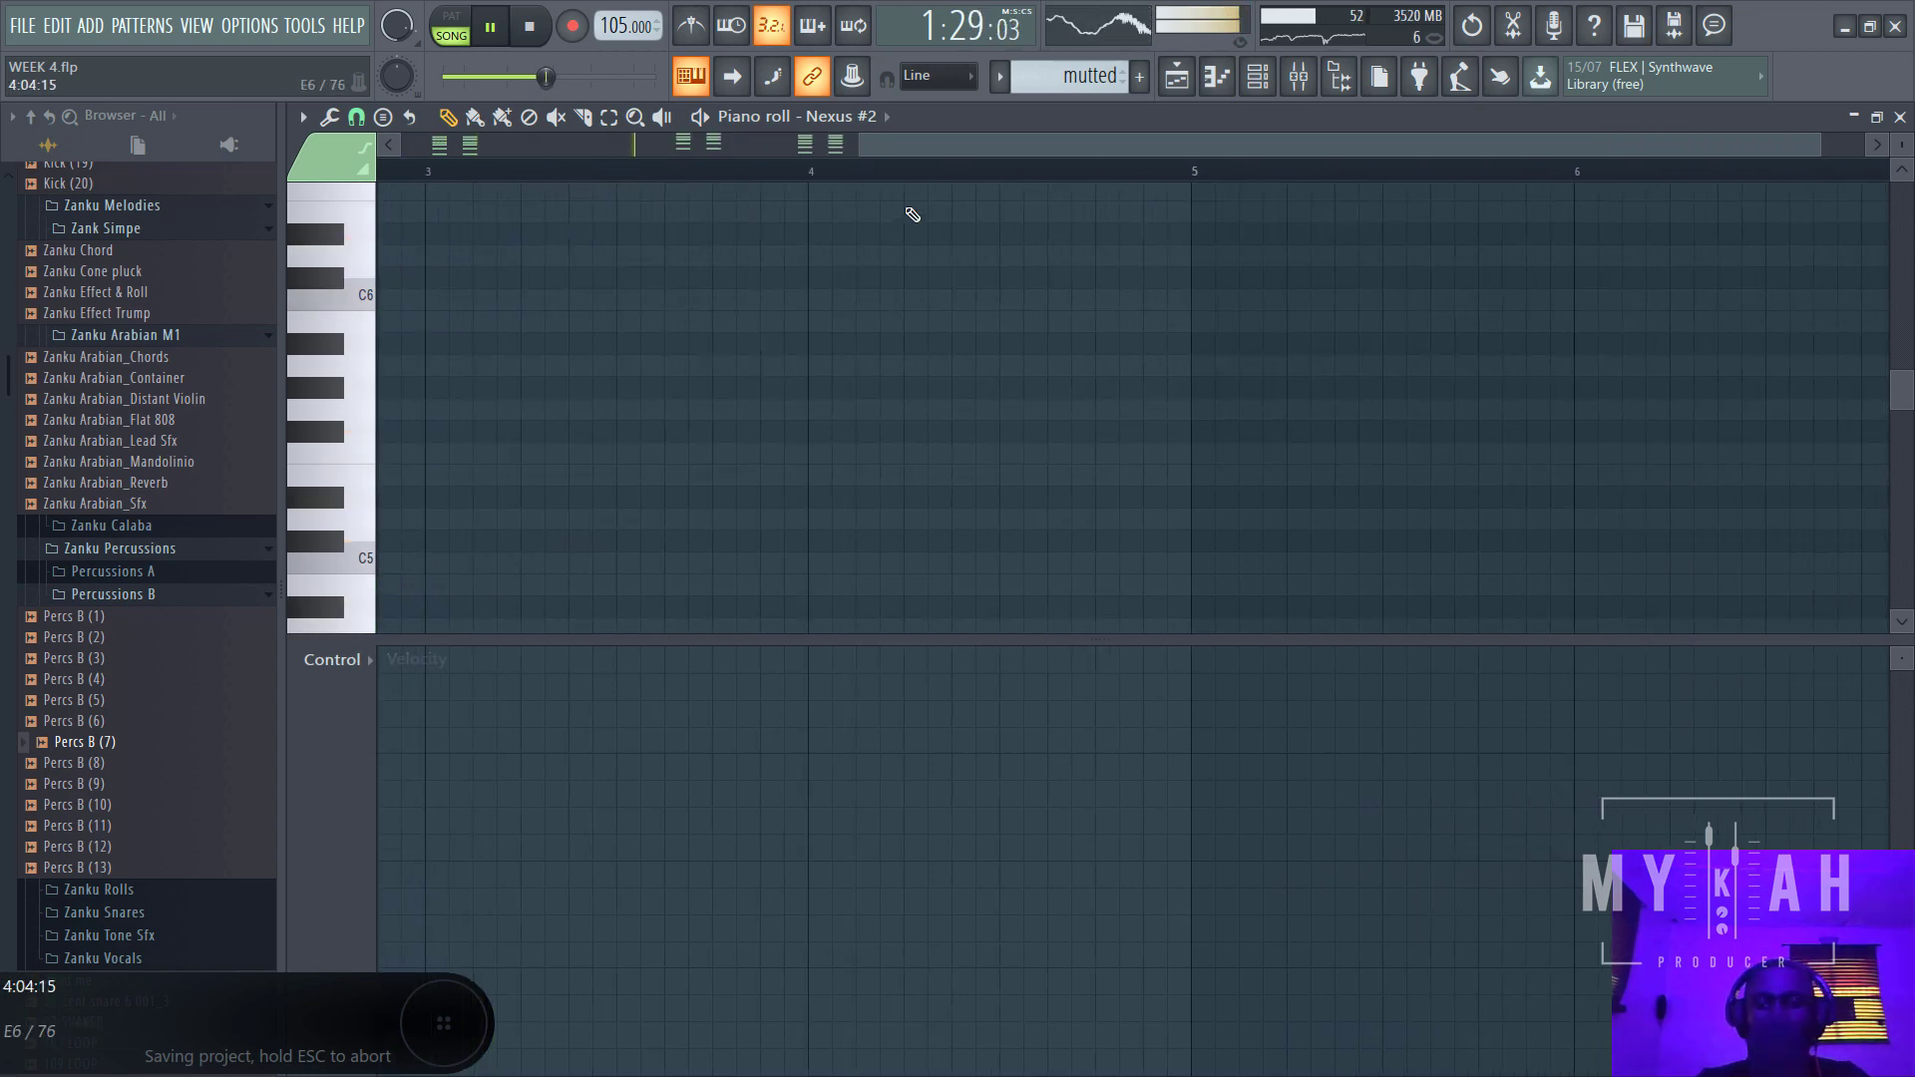
- Unmute the rev crash 01, marimba melody and Track 19 playlist tracks while replaying from the HOOK marker at bar 25
left_click(1175, 80)
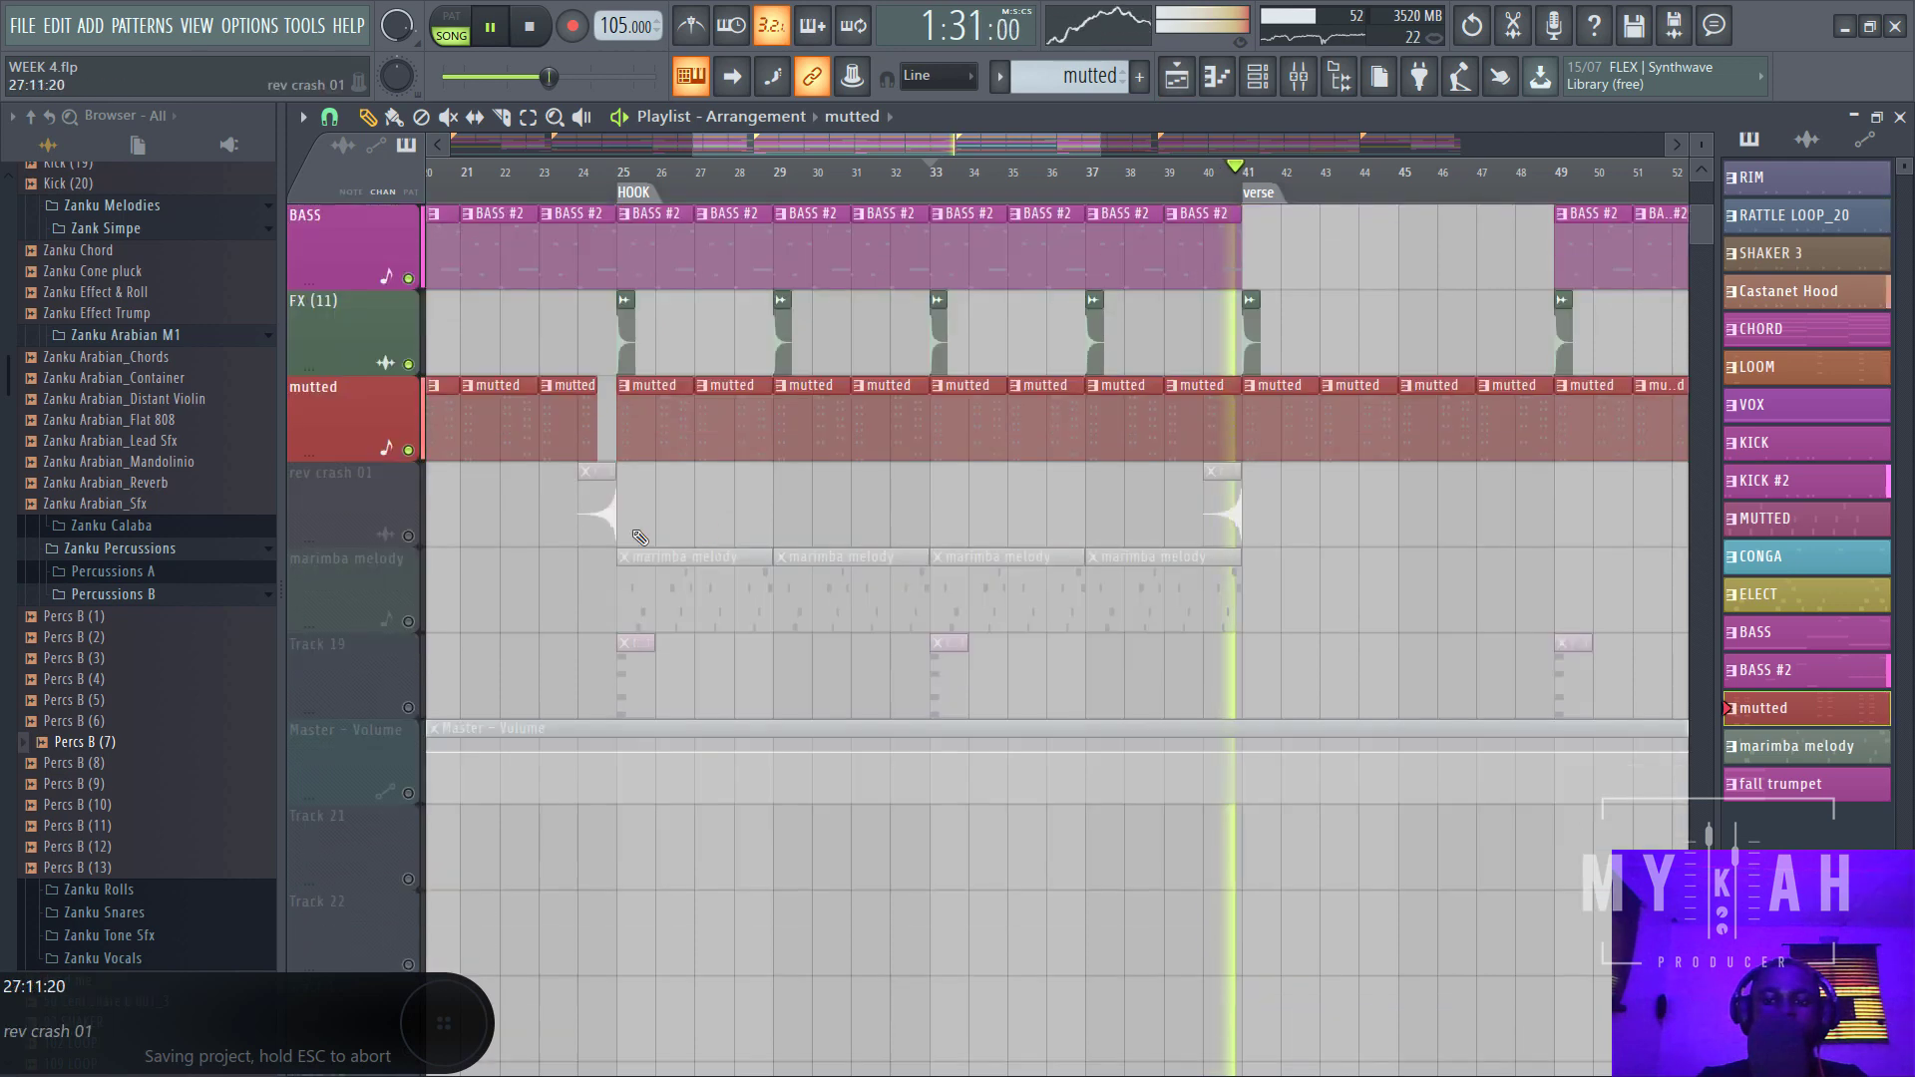
left_click(408, 535)
left_click(408, 621)
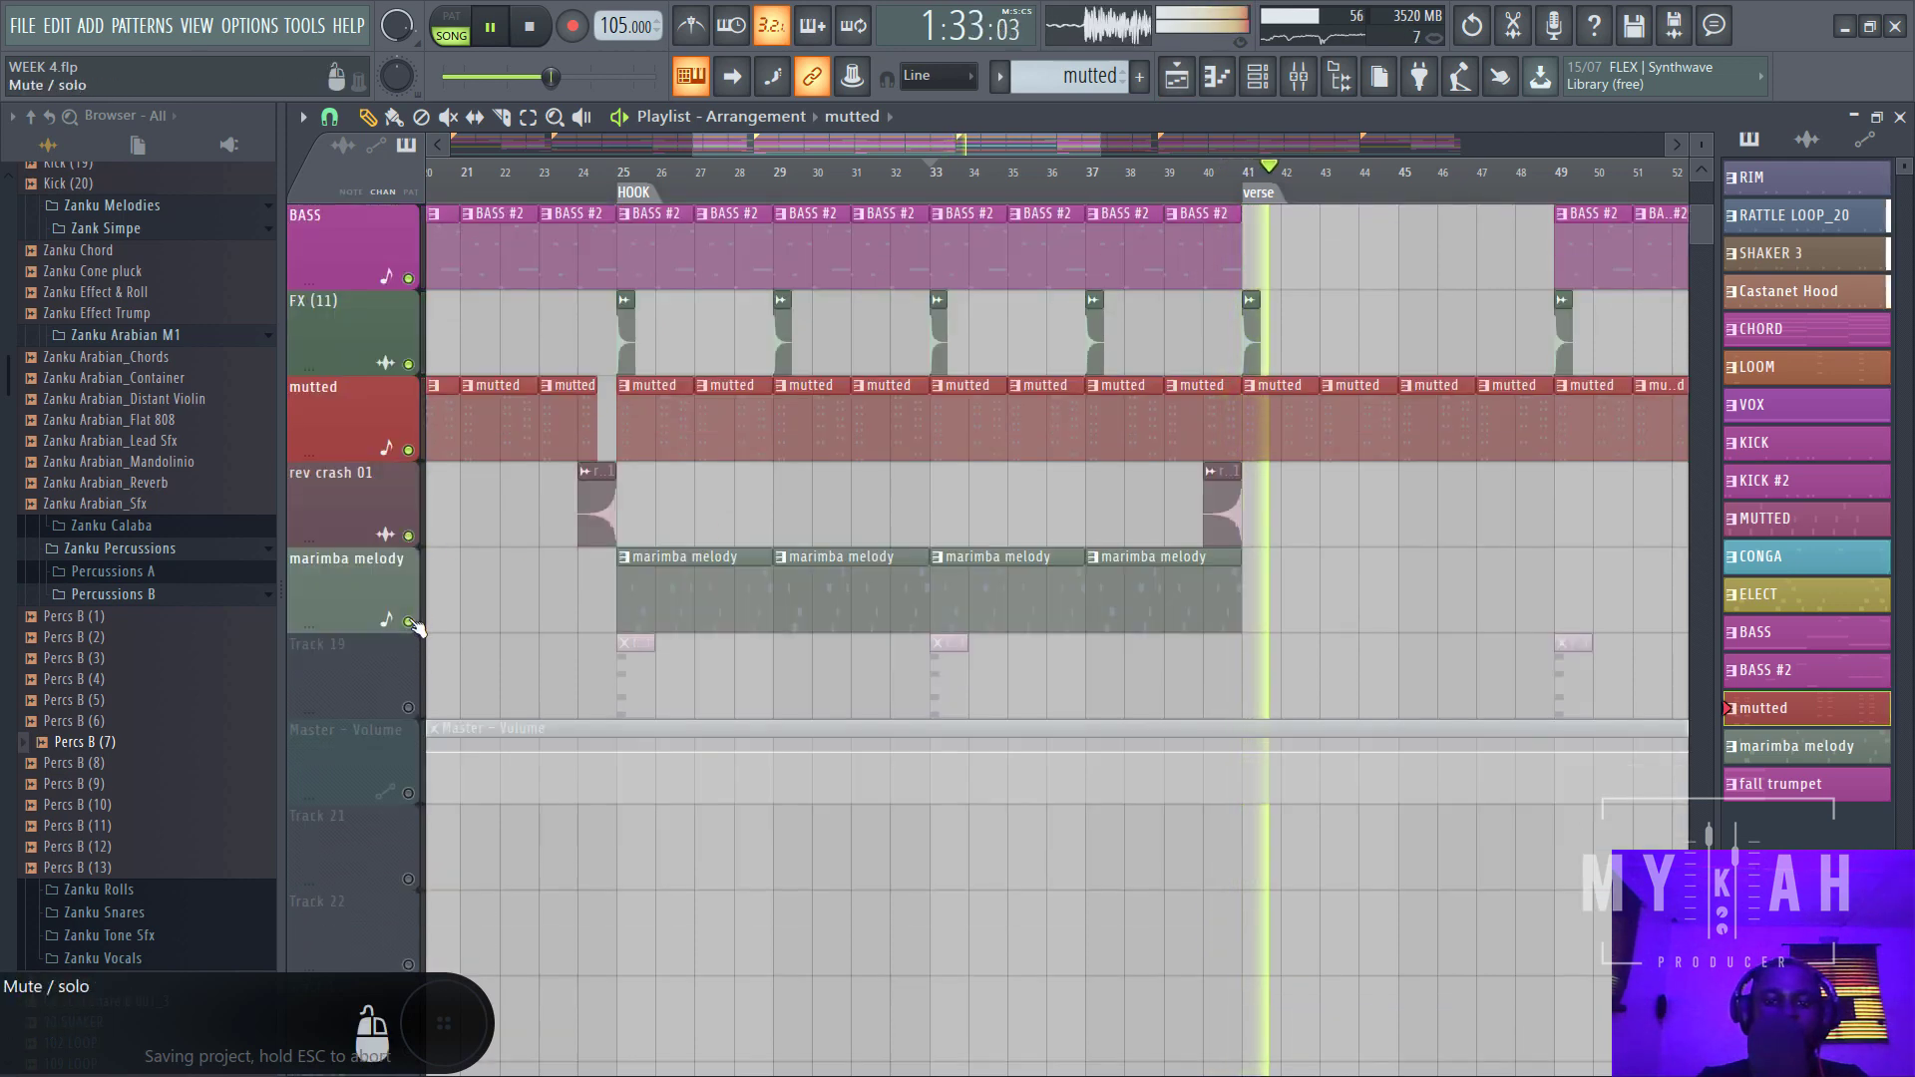
left_click(621, 172)
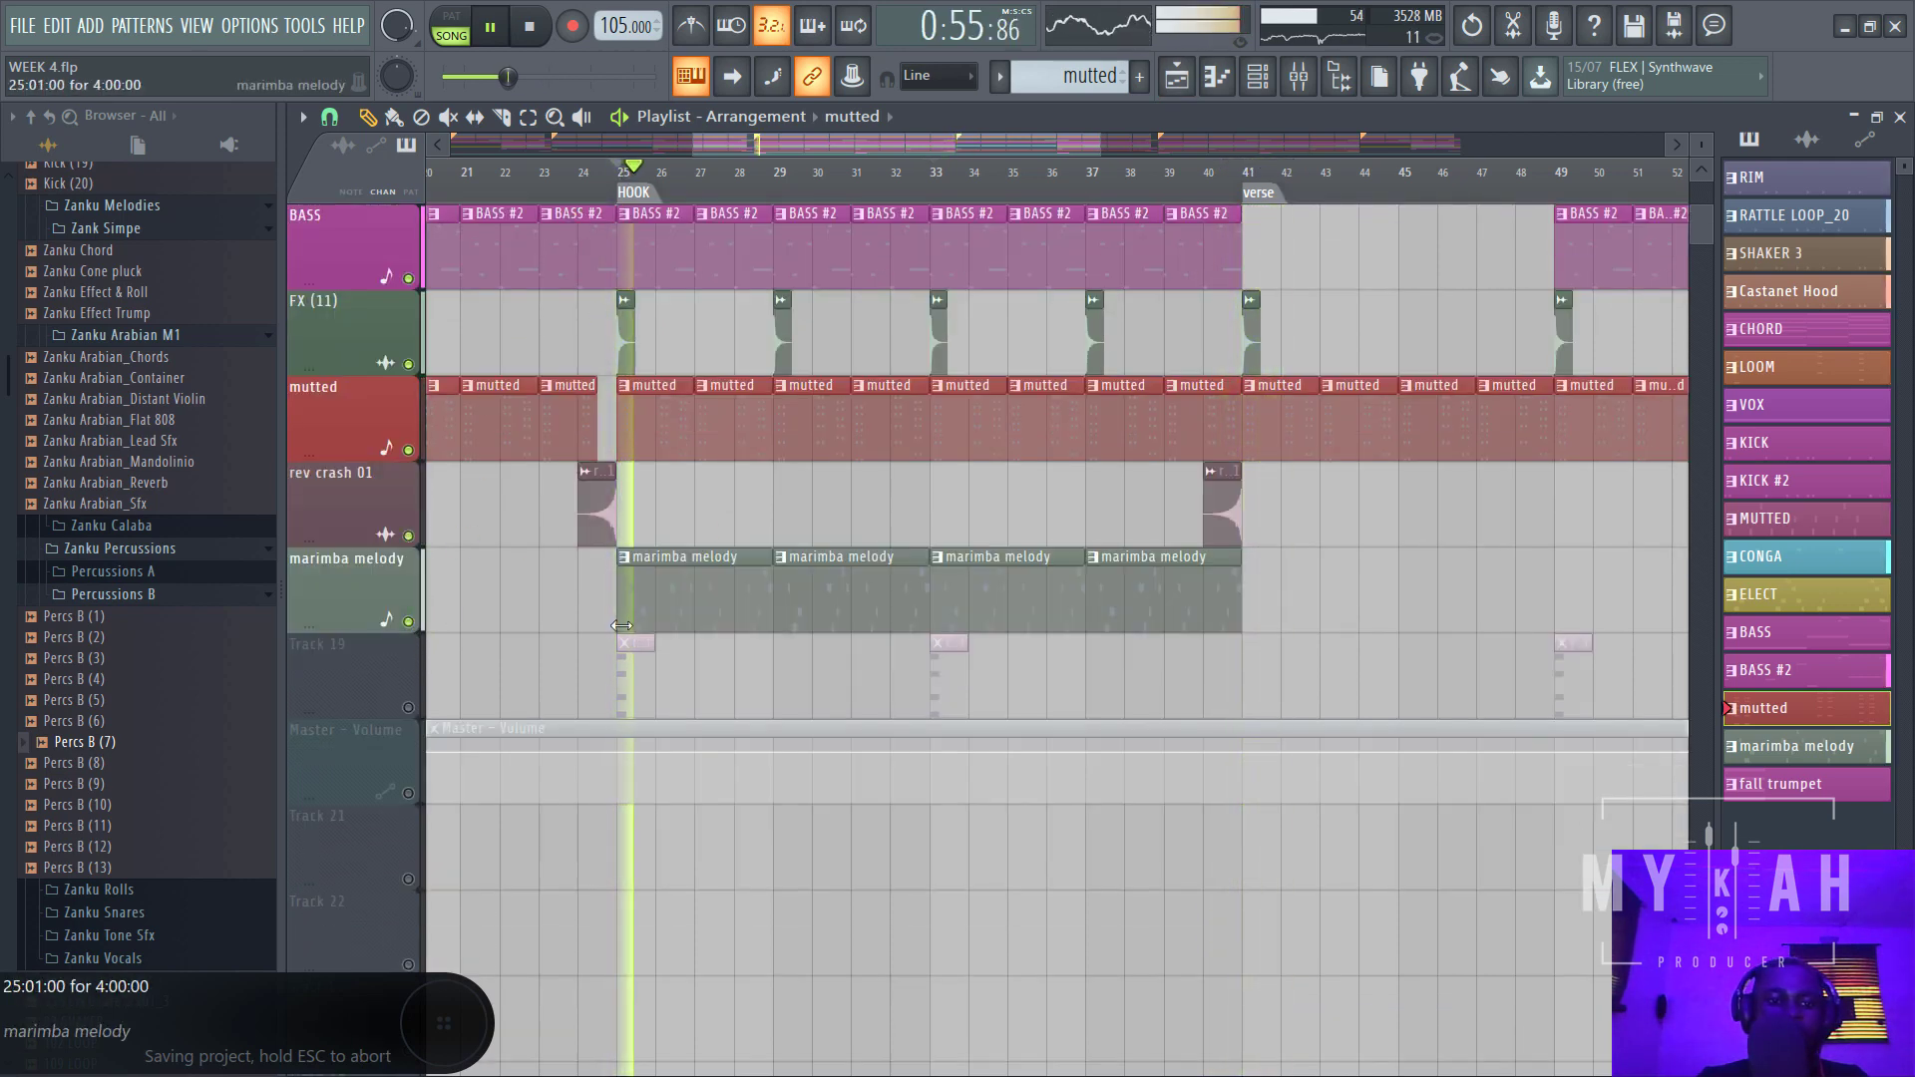
left_click(408, 707)
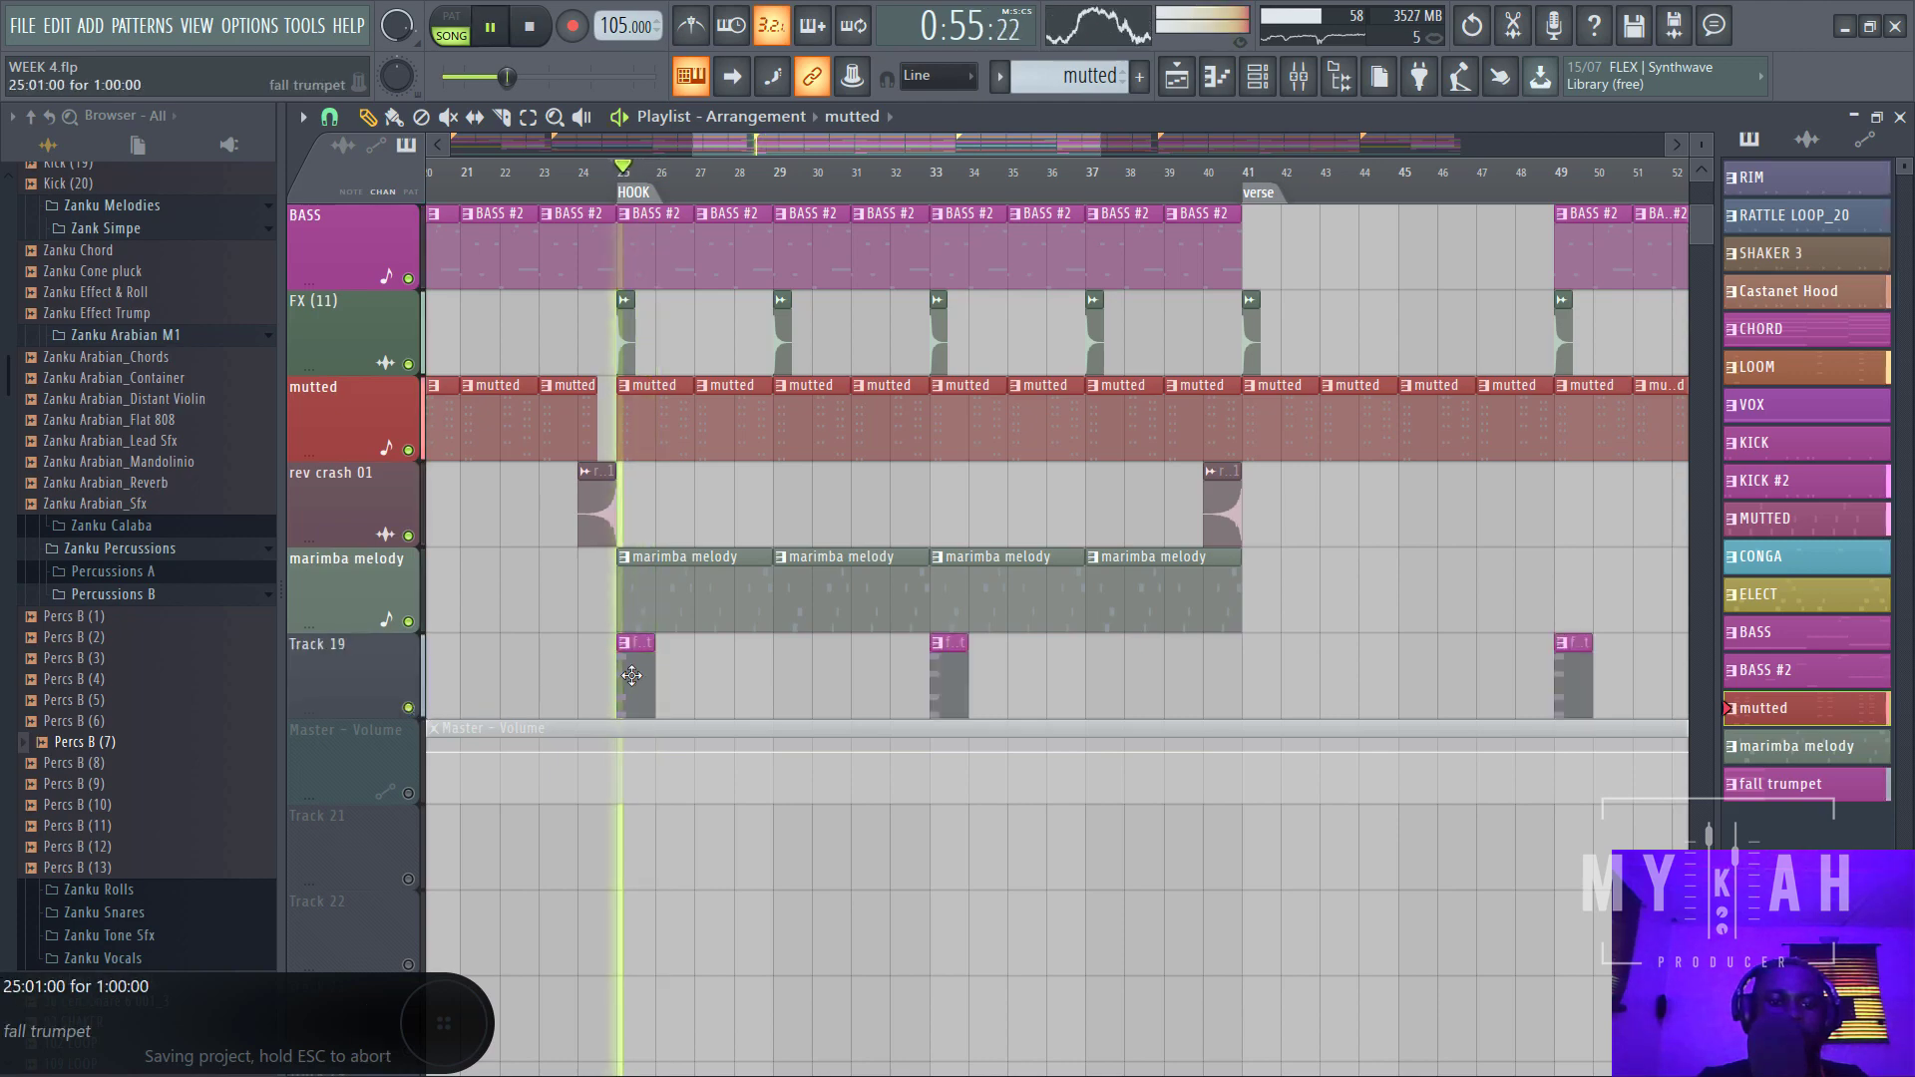
- Unmute the Master - Volume automation track below the other playlist tracks
scroll(795, 198, "down", 5)
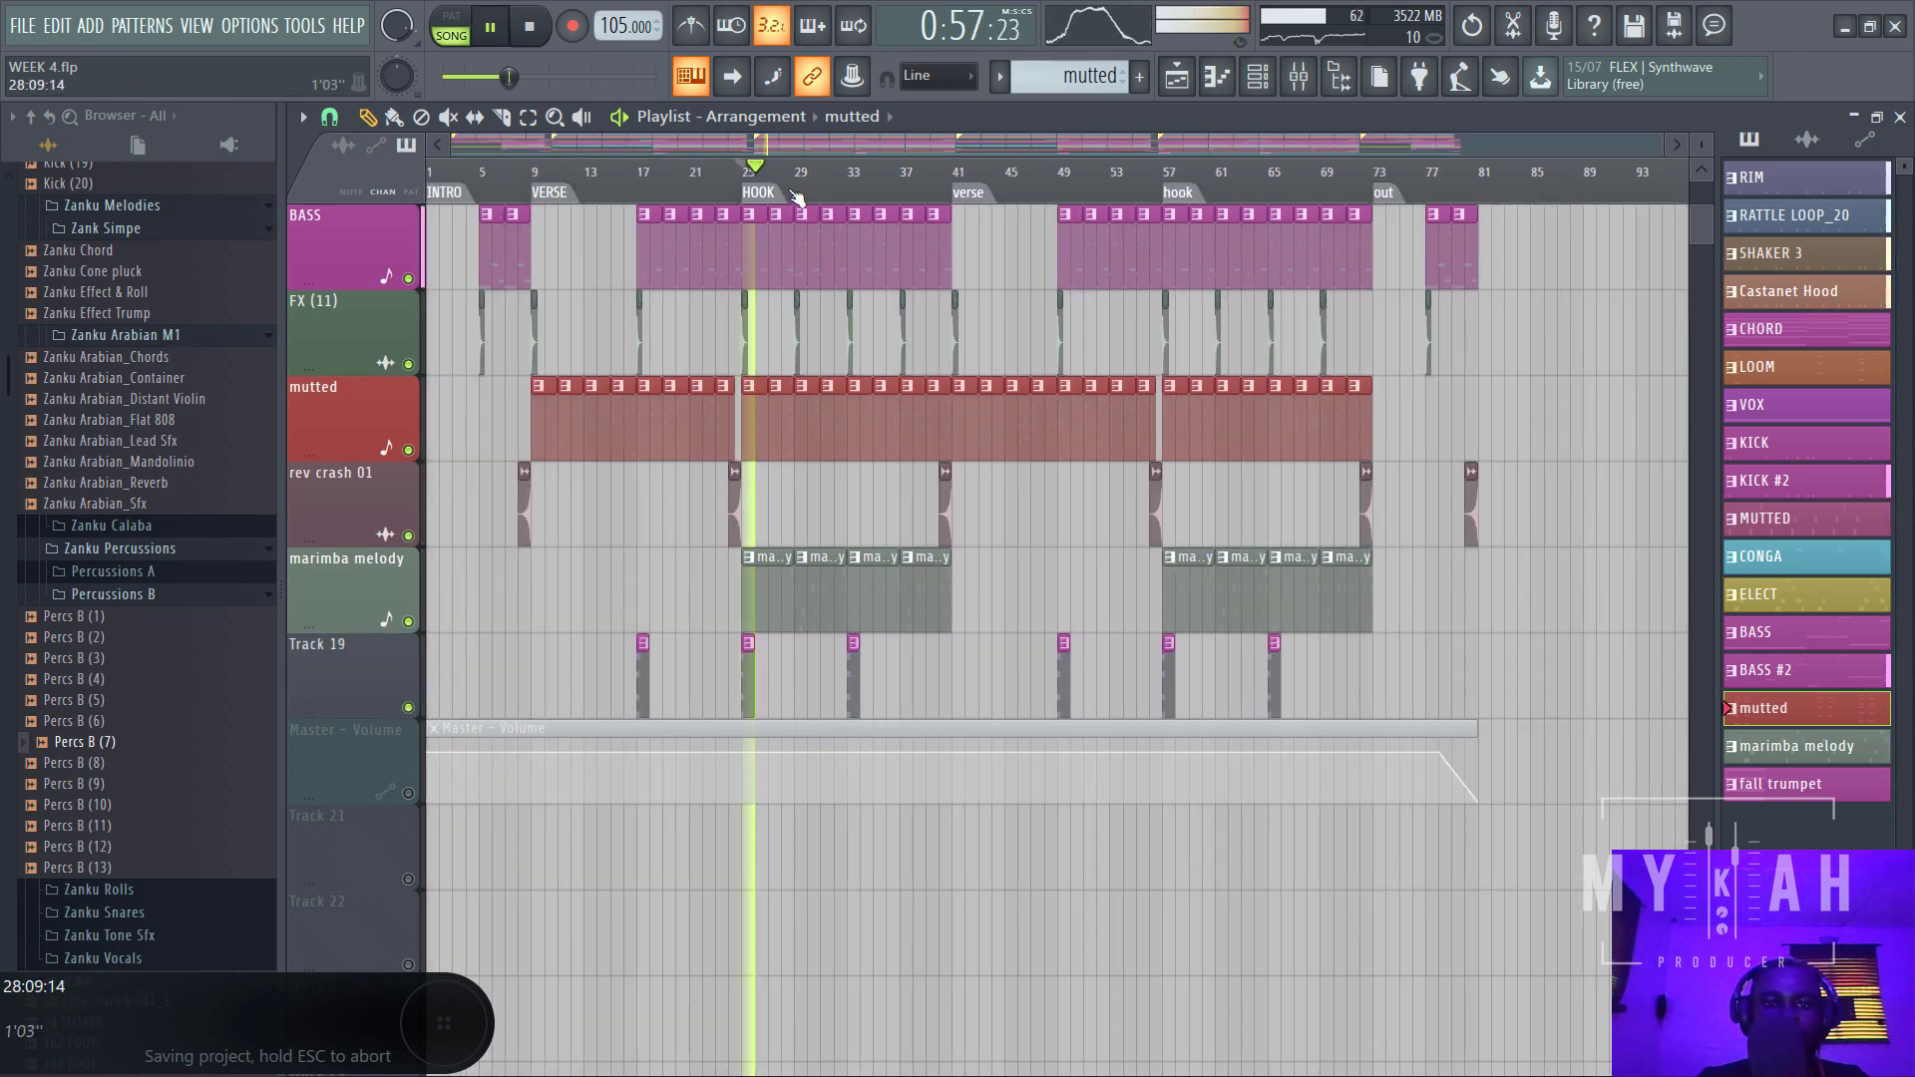
scroll(880, 302, "up", 4)
scroll(879, 302, "up", 5)
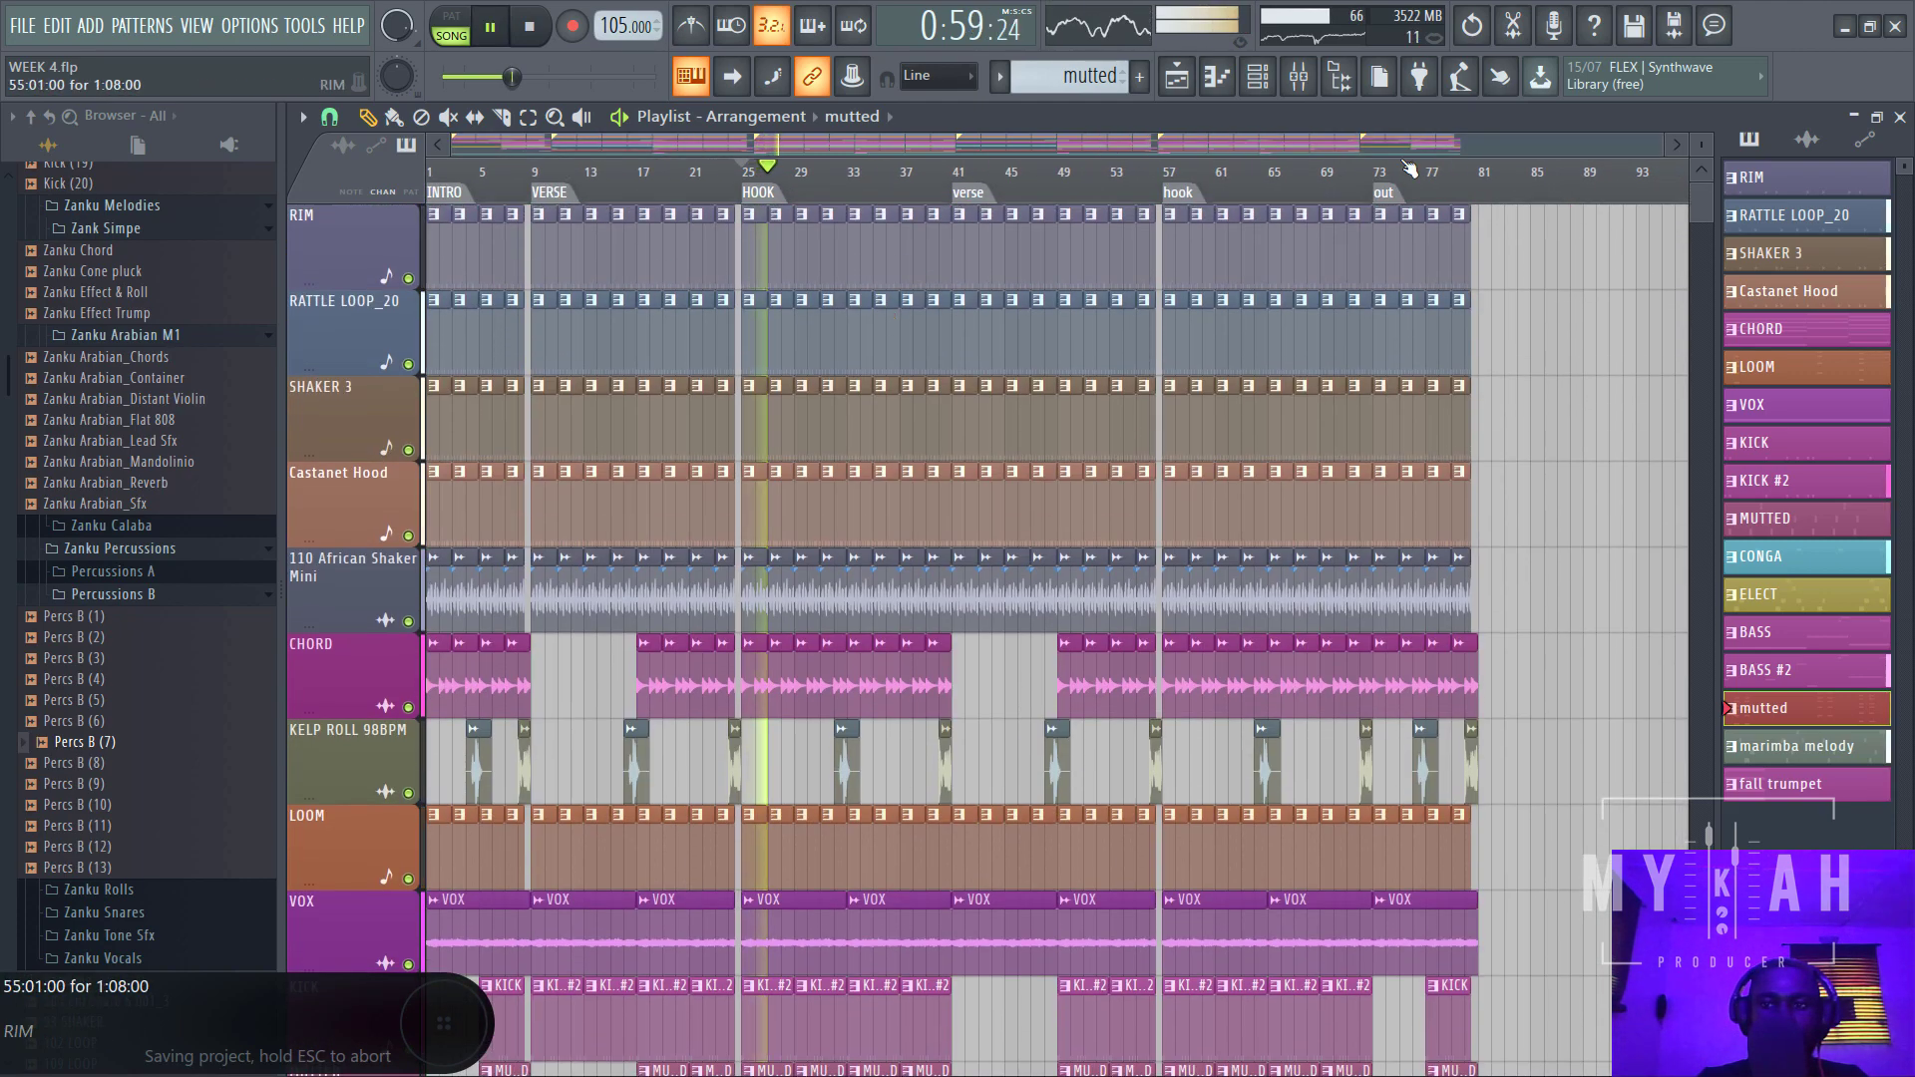
scroll(988, 638, "down", 4)
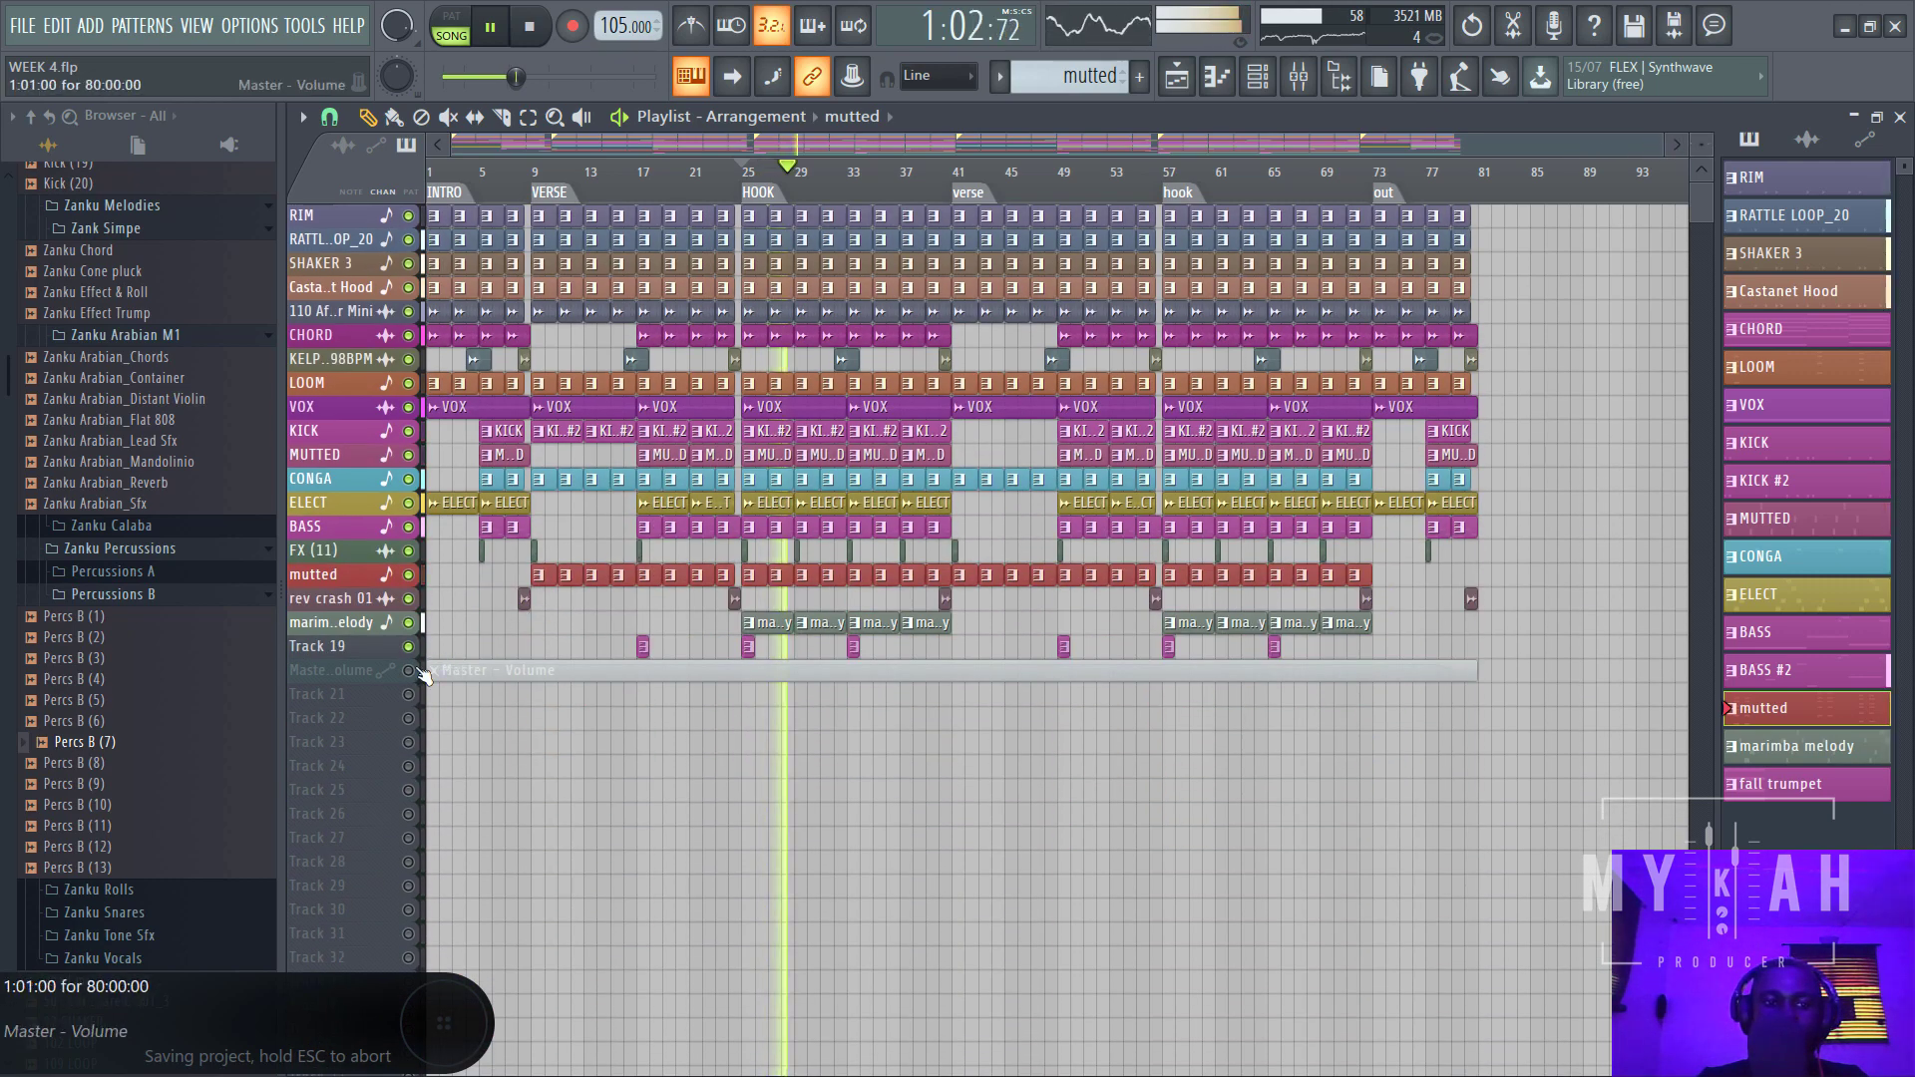
left_click(410, 671)
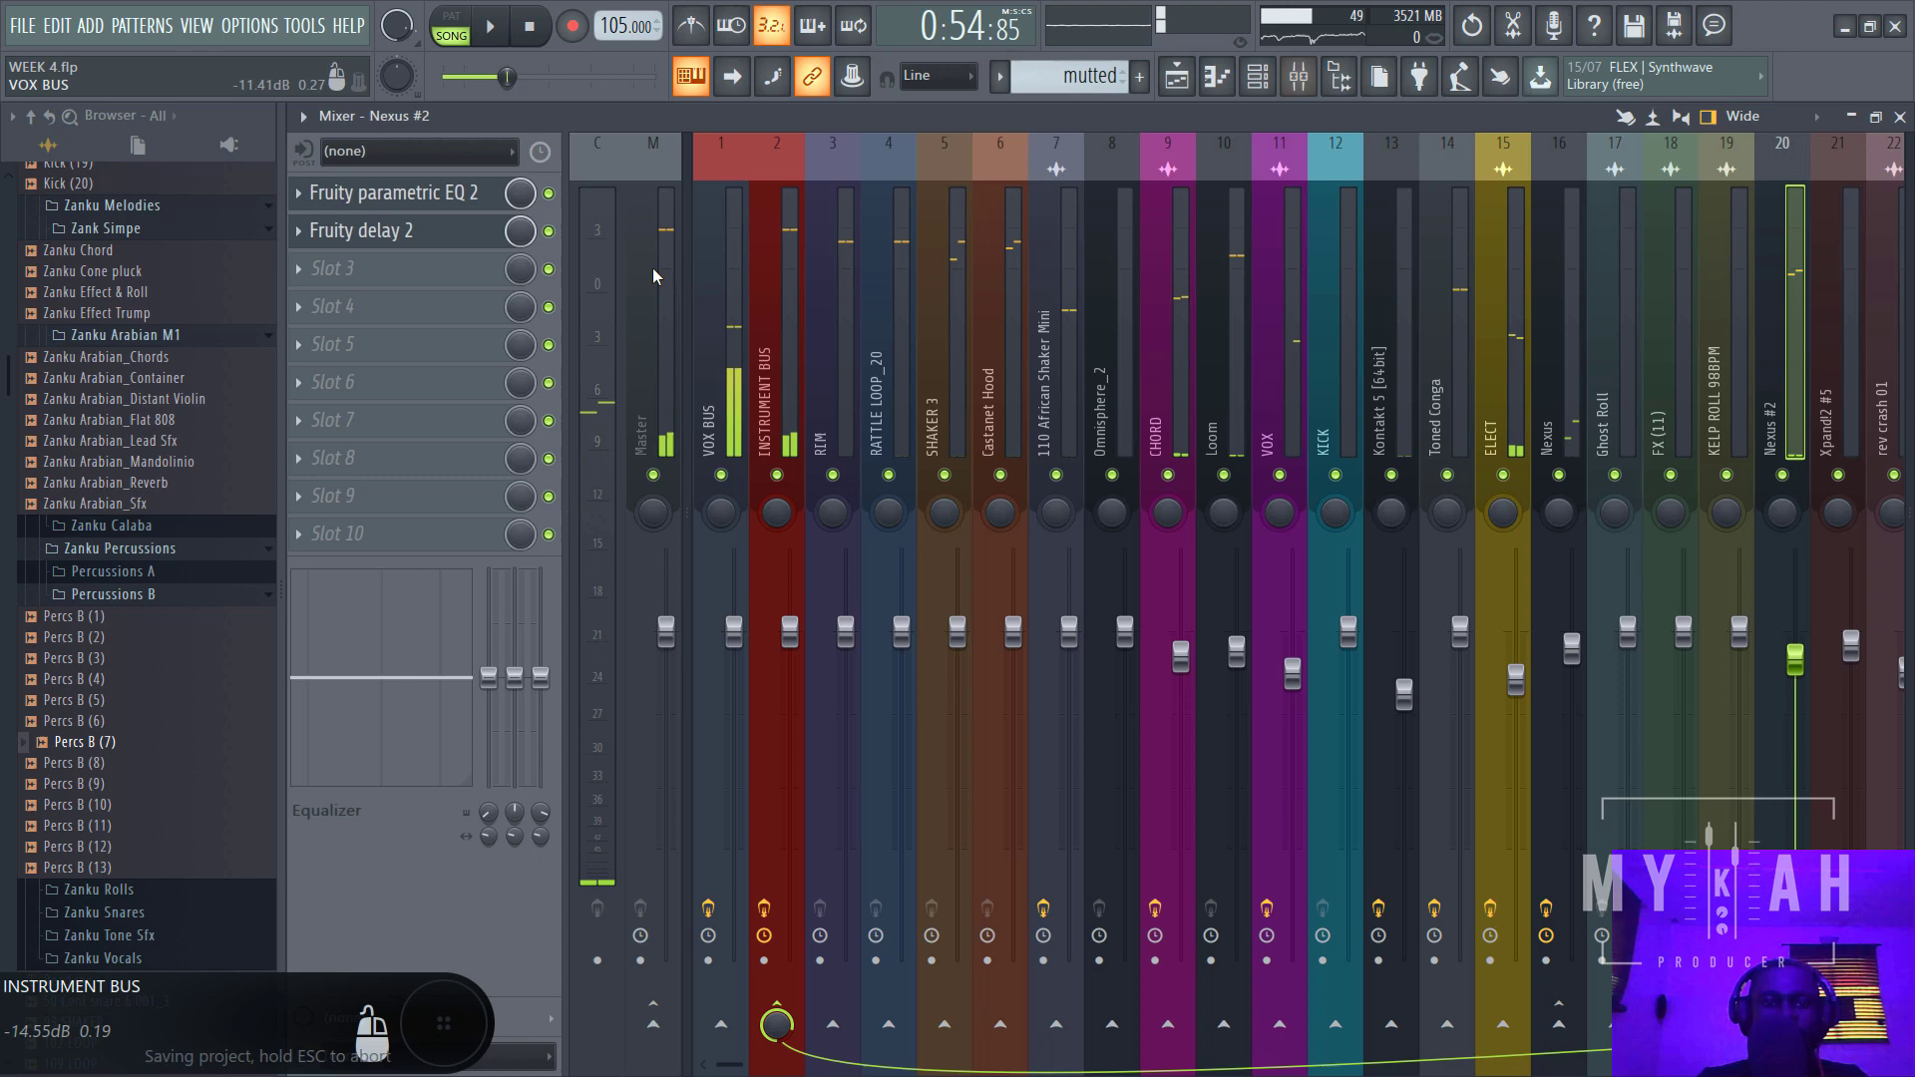
- Open Infected Mushroom Pusher on the INSTRUMENT BUS and compare the playing beat with the effect bypassed and enabled
left_click(761, 361)
left_click(474, 200)
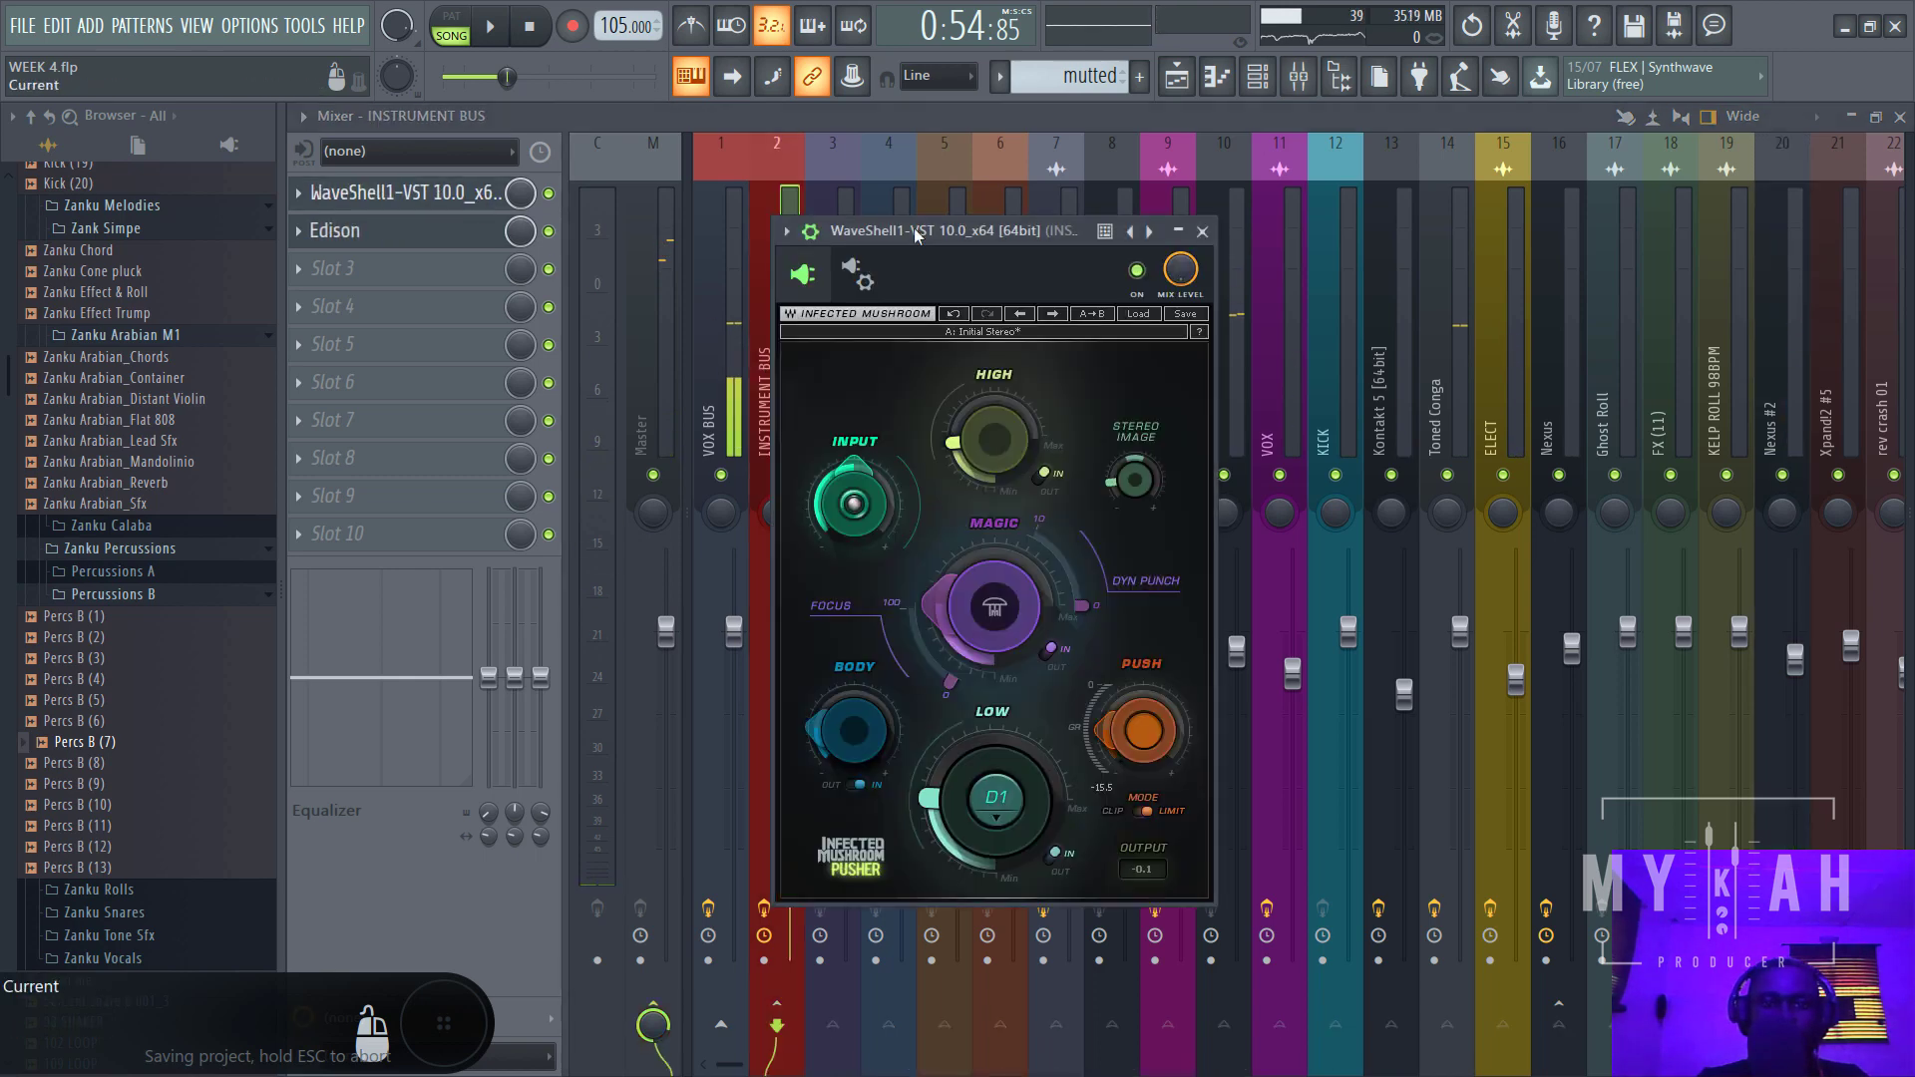
key("space")
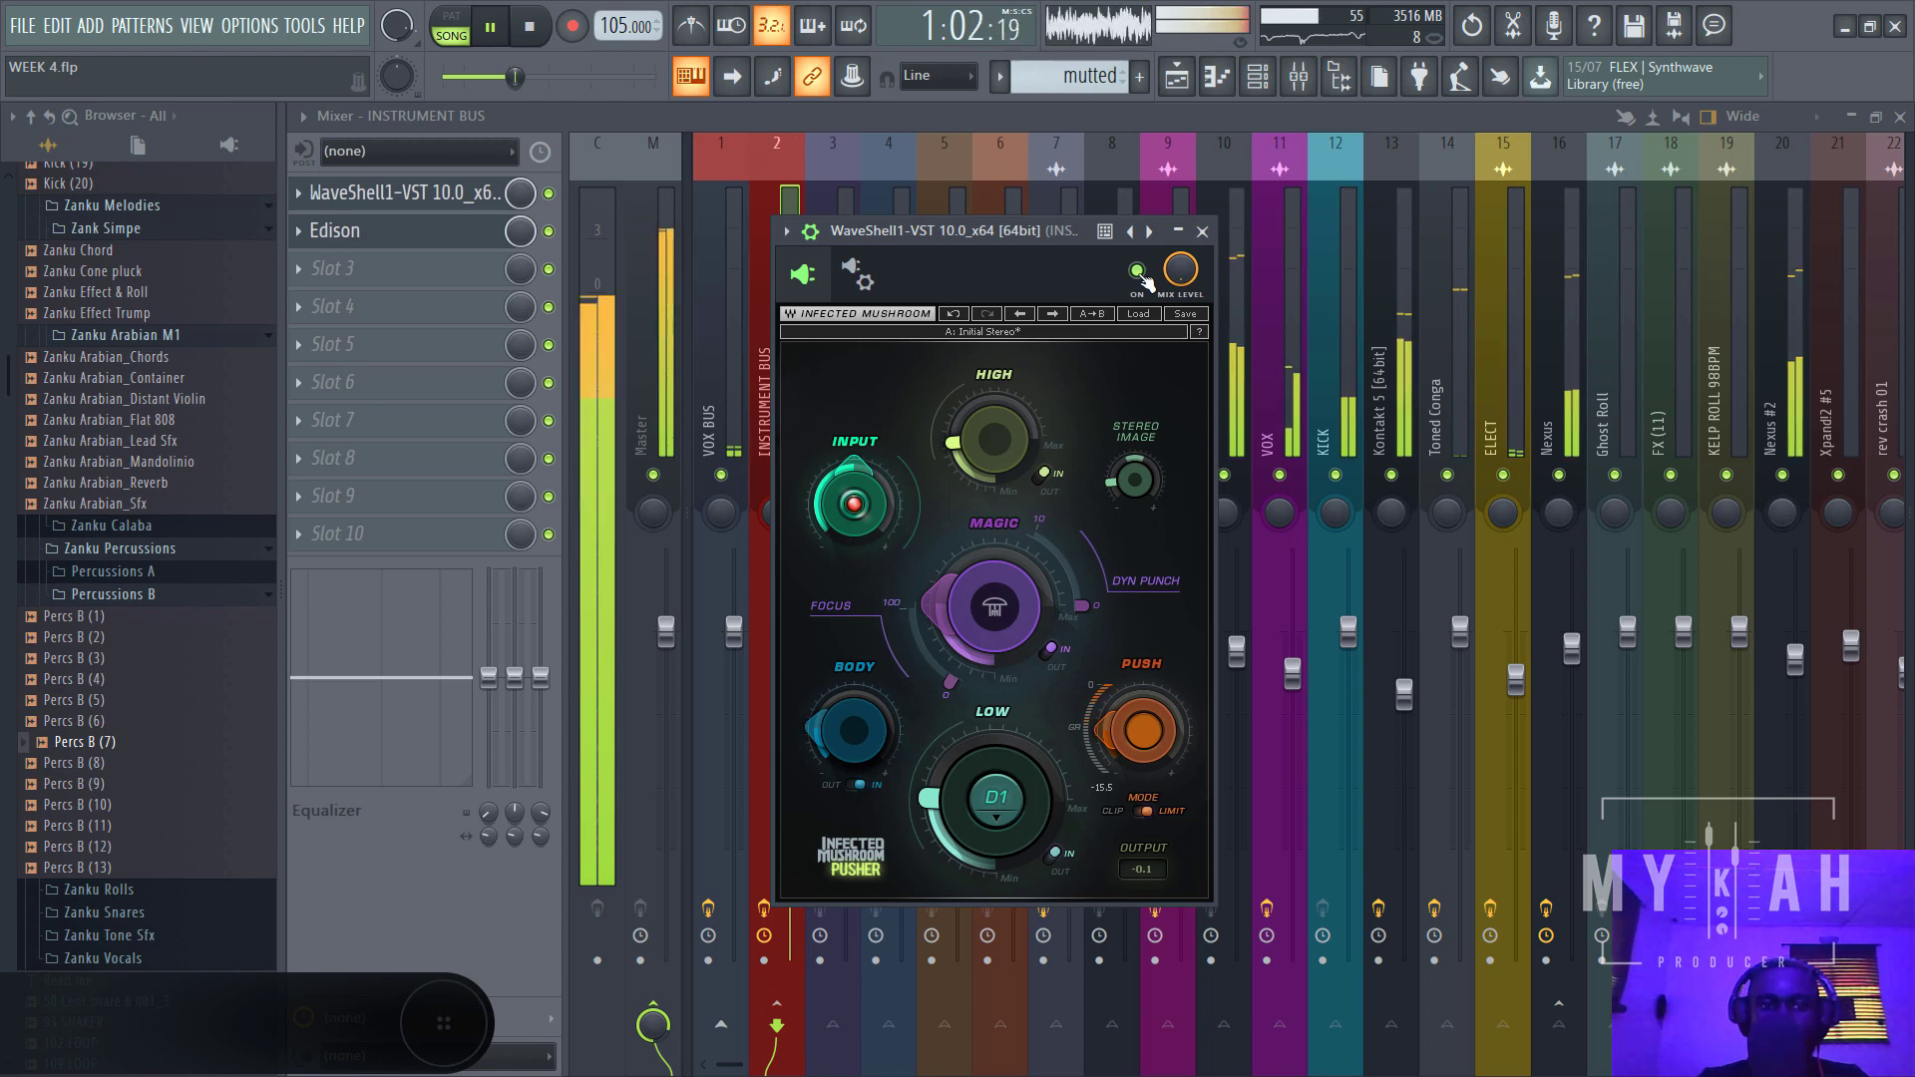
left_click(1138, 272)
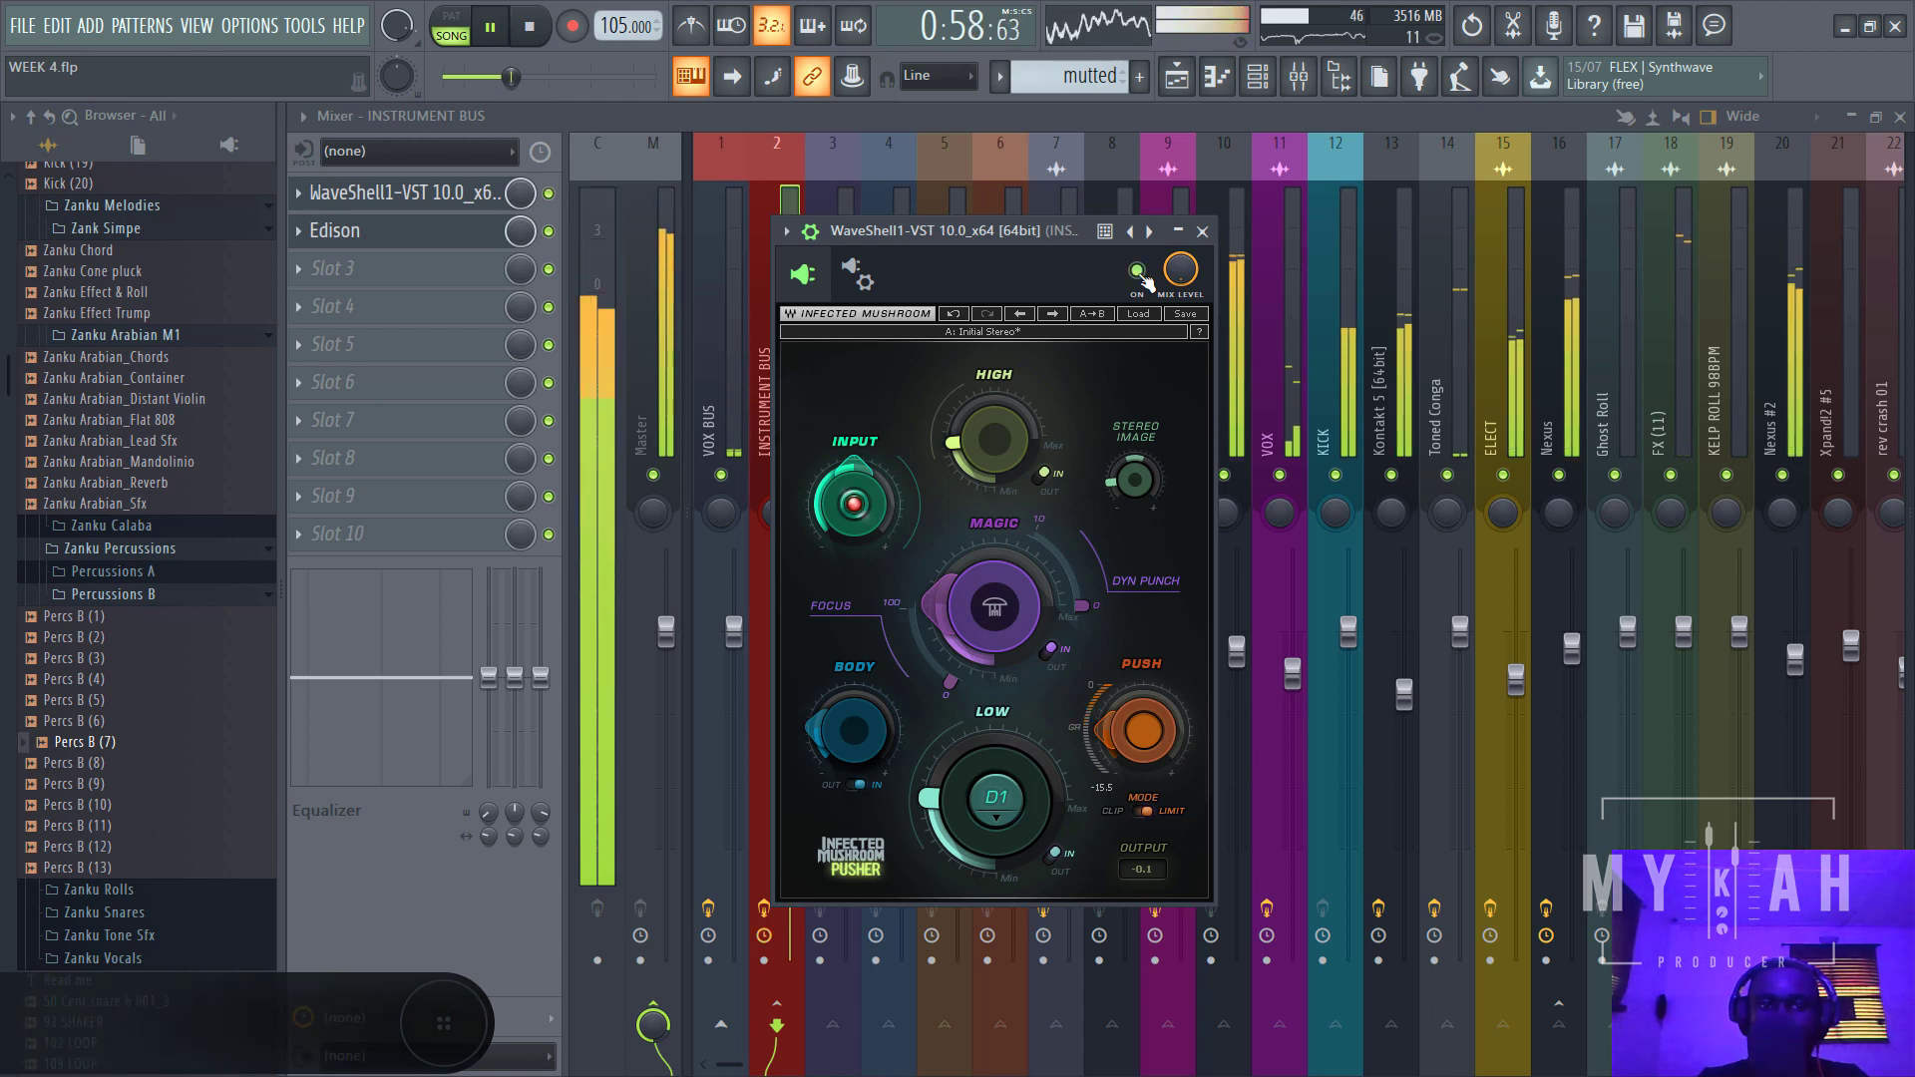
left_click(1138, 272)
key("space")
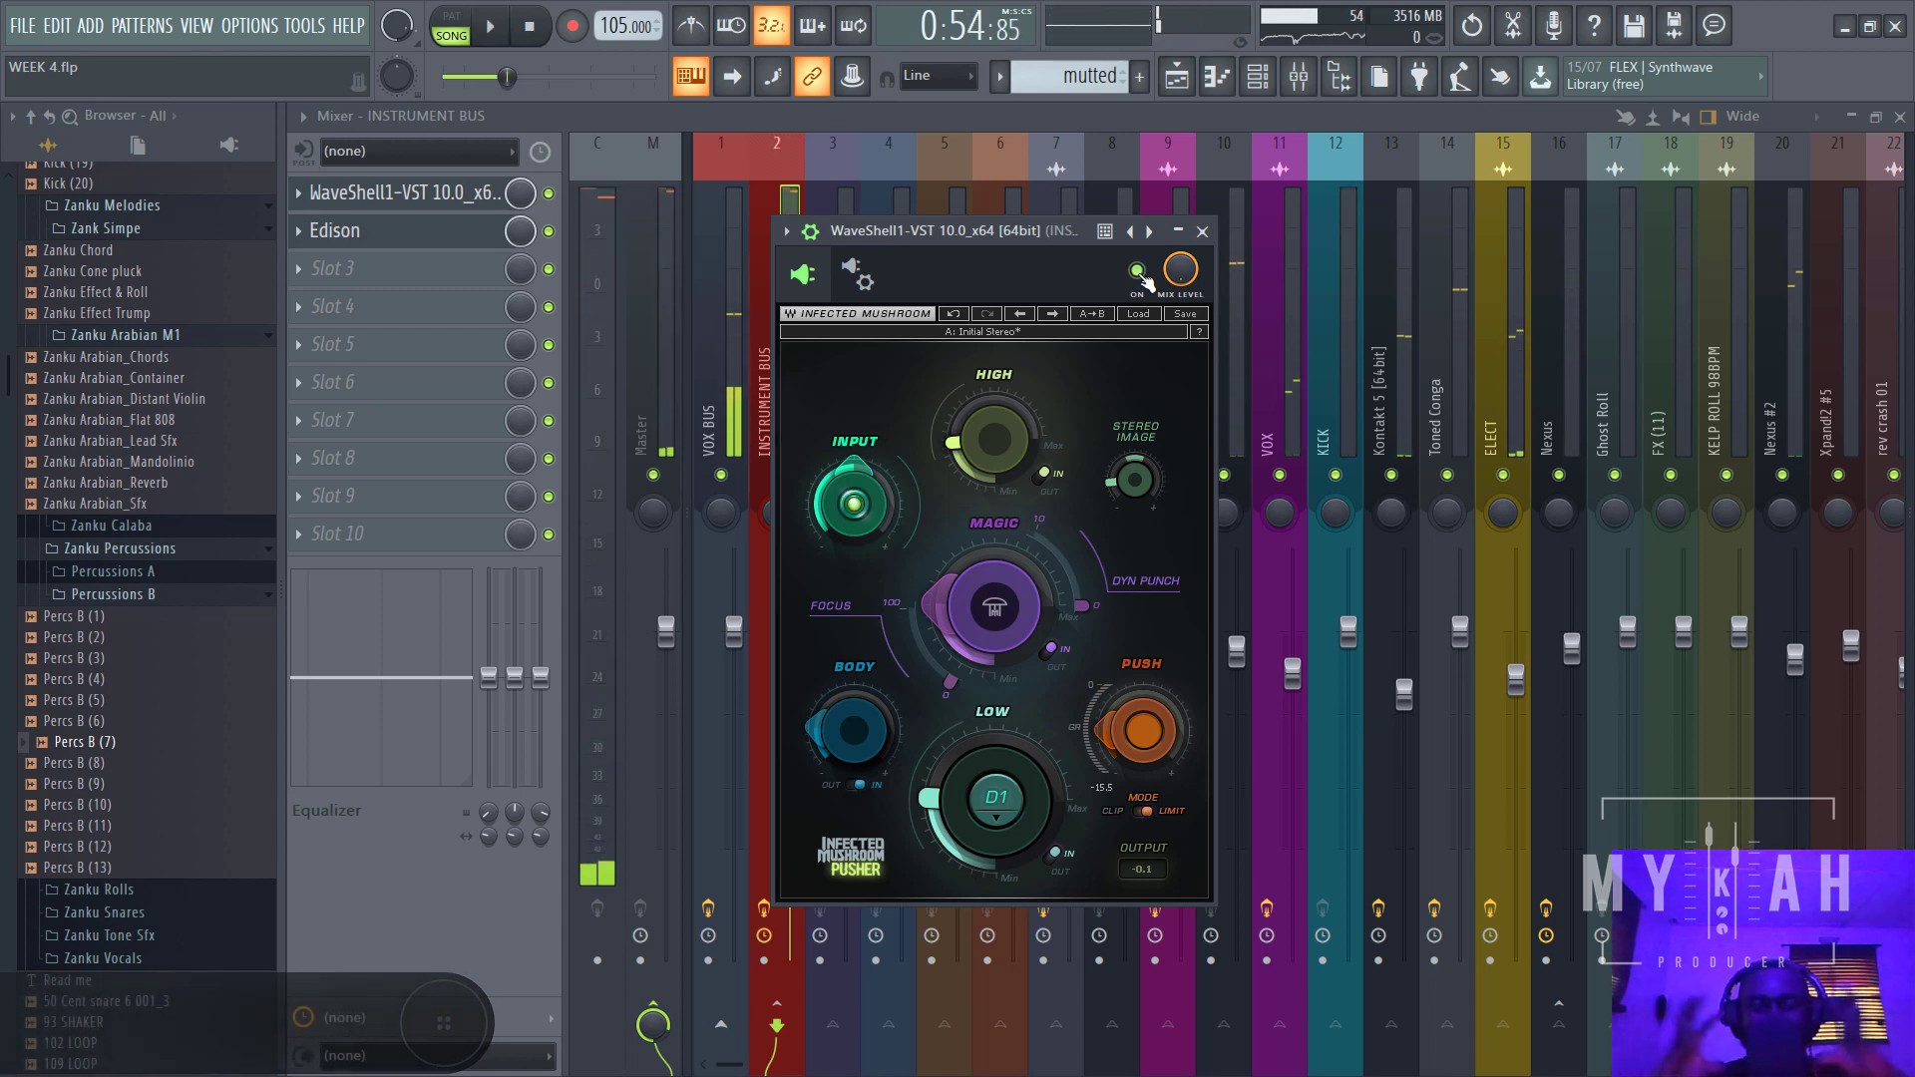
- Save the project and show the full arrangement in the playlist with taller tracks
key("ctrl+s")
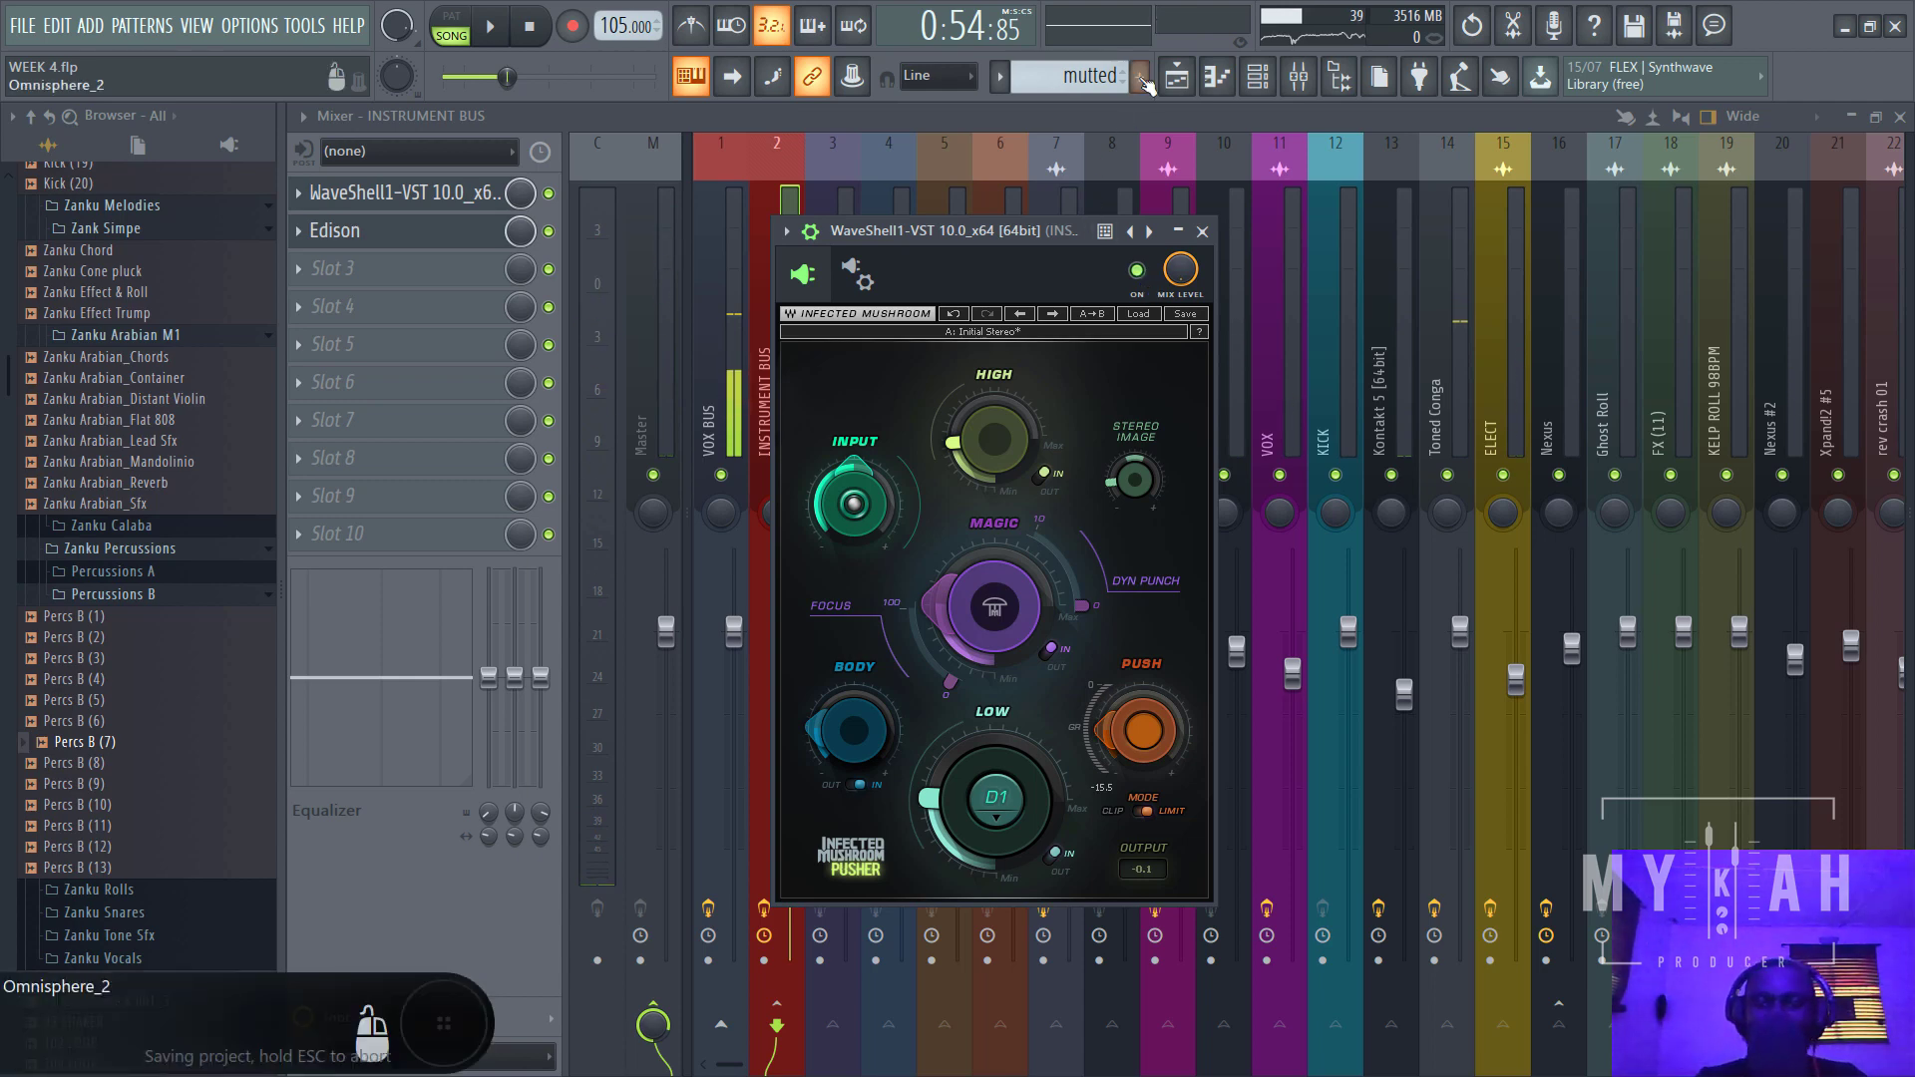
left_click(1194, 84)
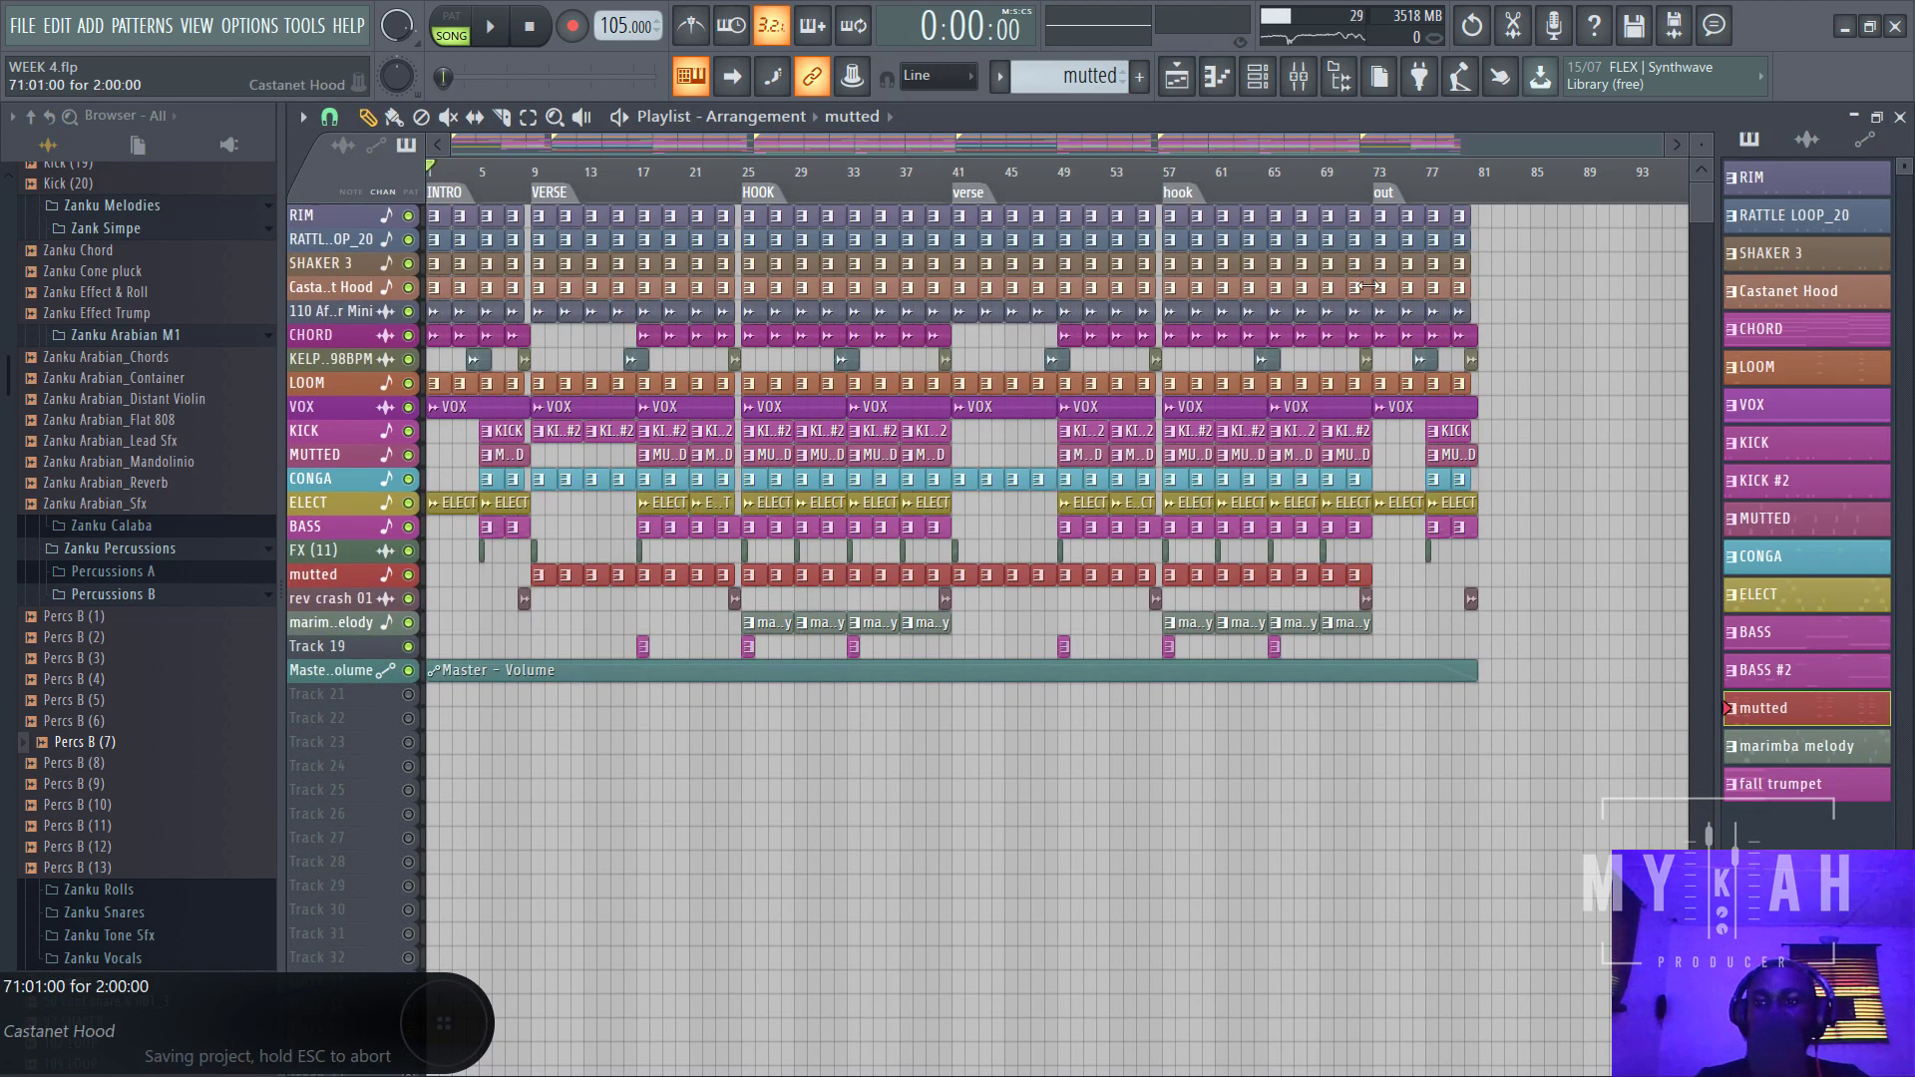
scroll(987, 599, "up", 3)
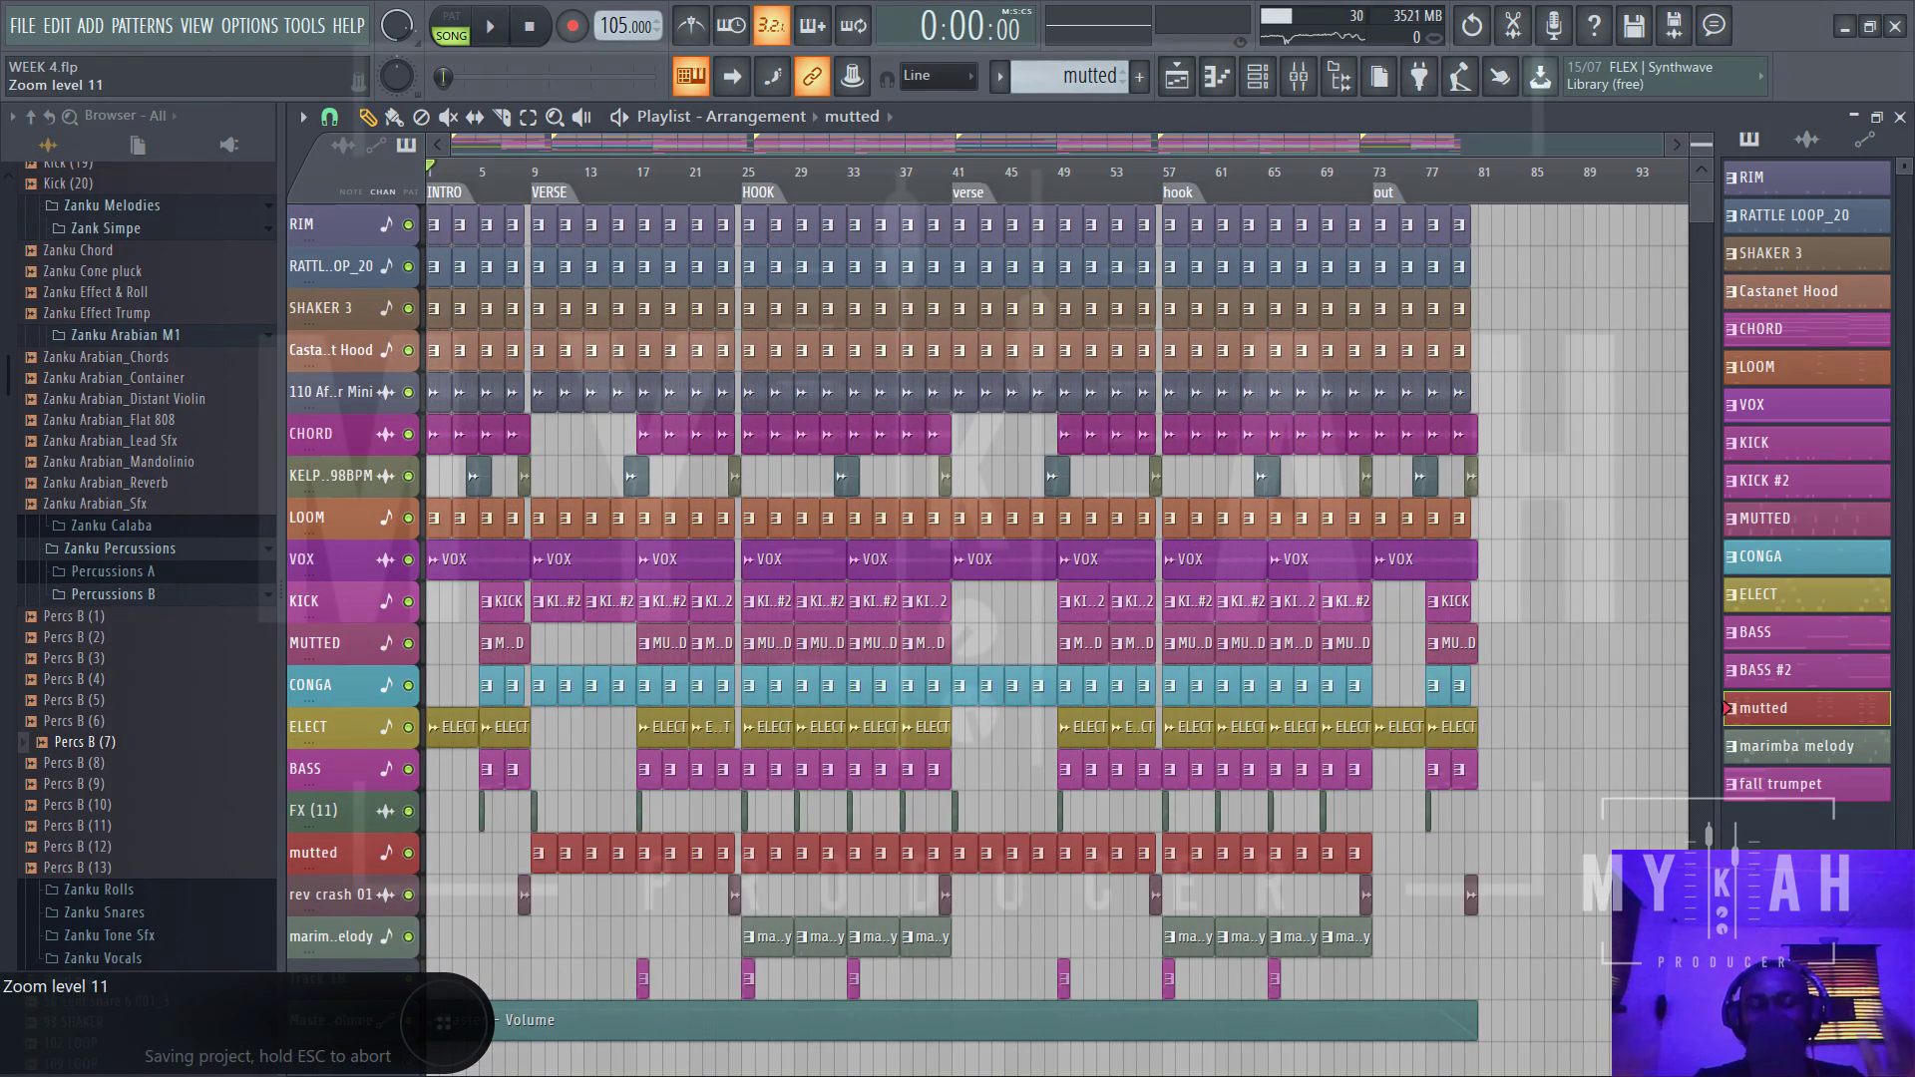
- Play the full song from the start and slightly lower the RIM and Nexus mixer track levels
key("space")
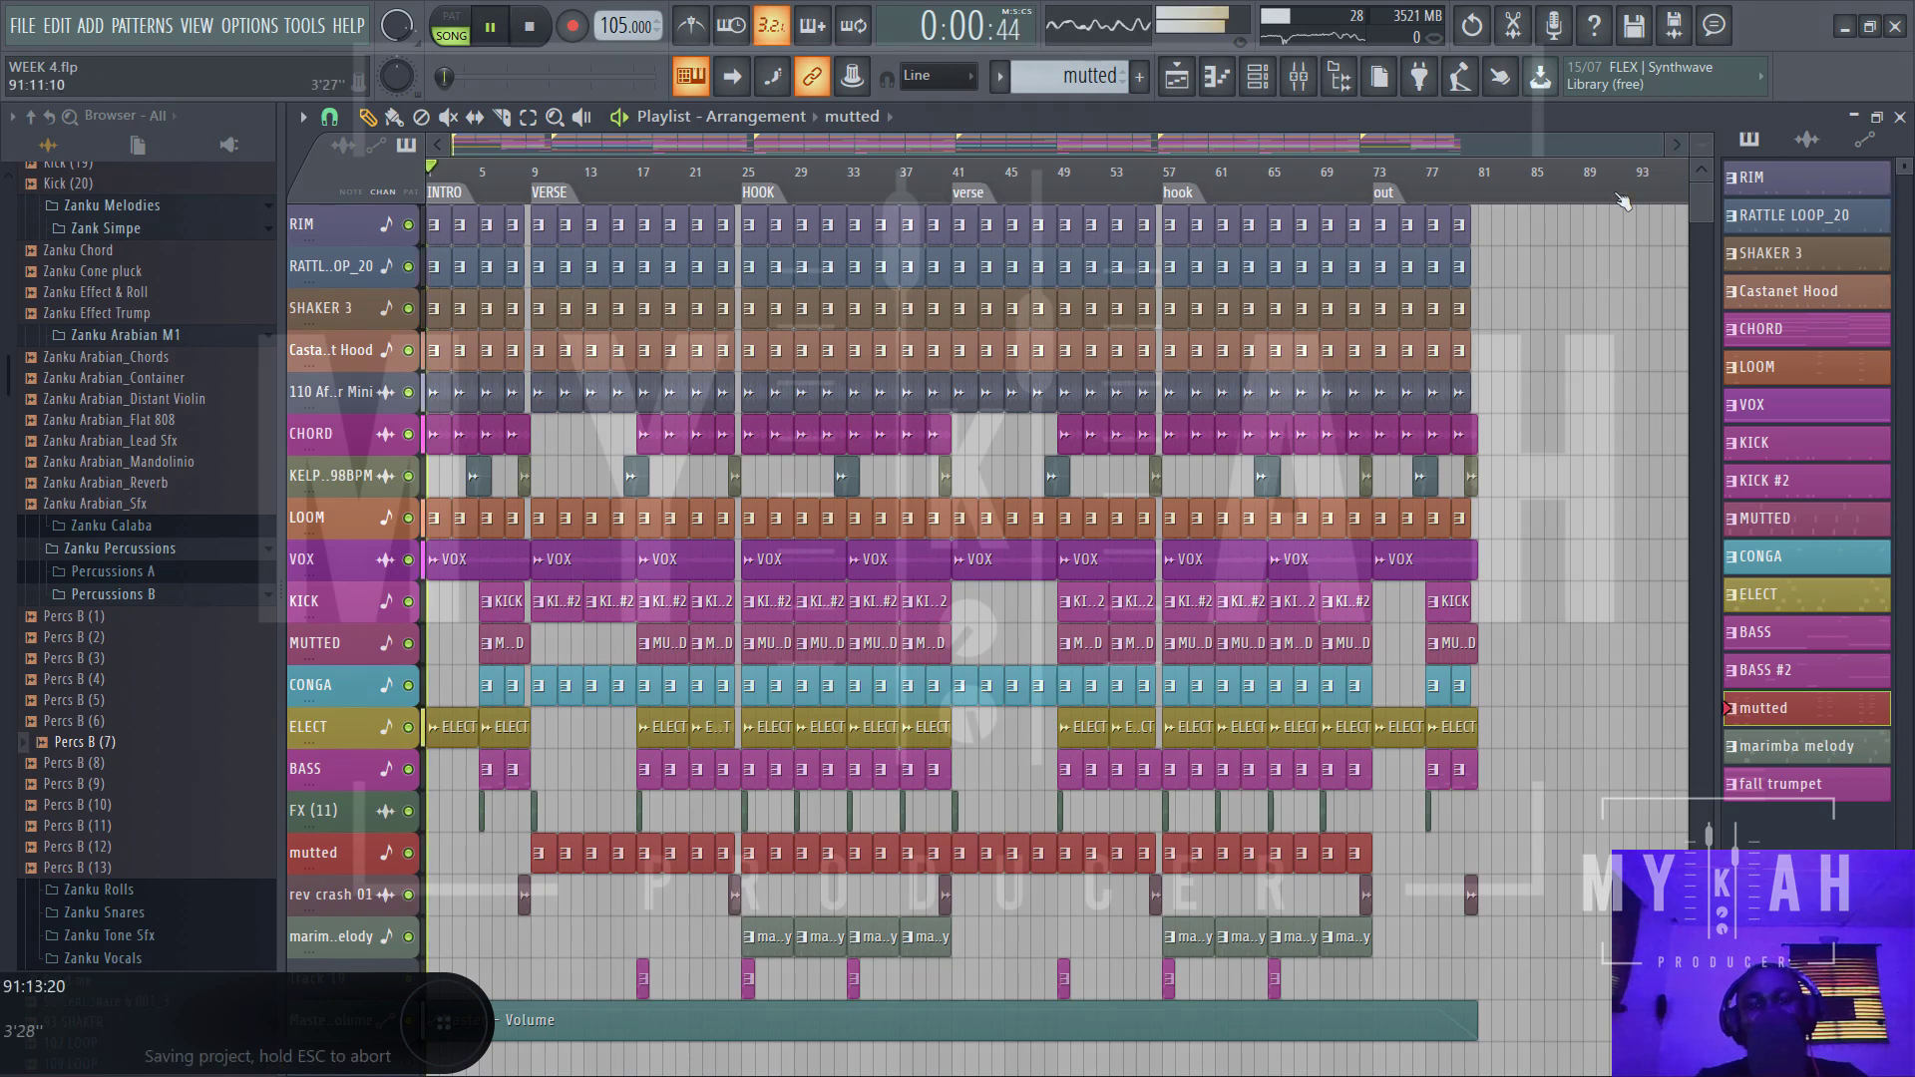
left_click_drag(1666, 138, 1484, 159)
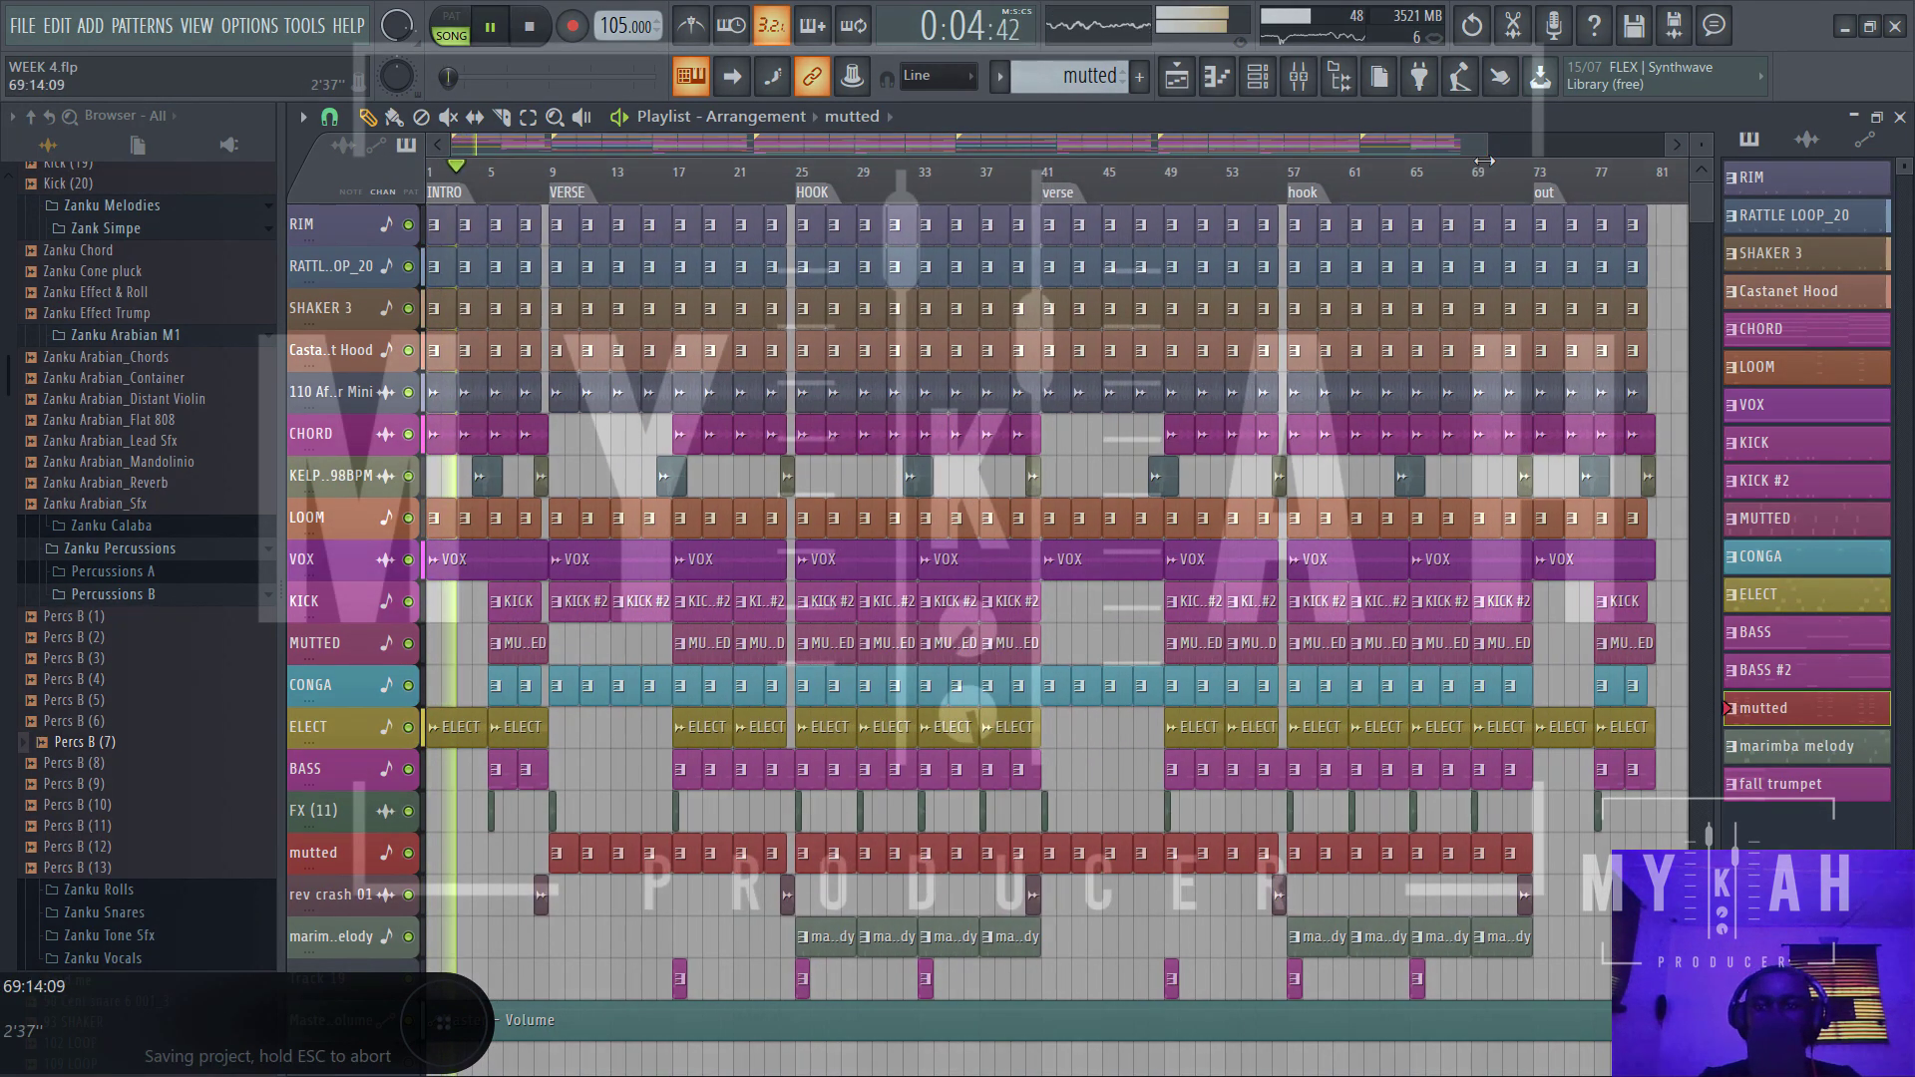
left_click(1305, 85)
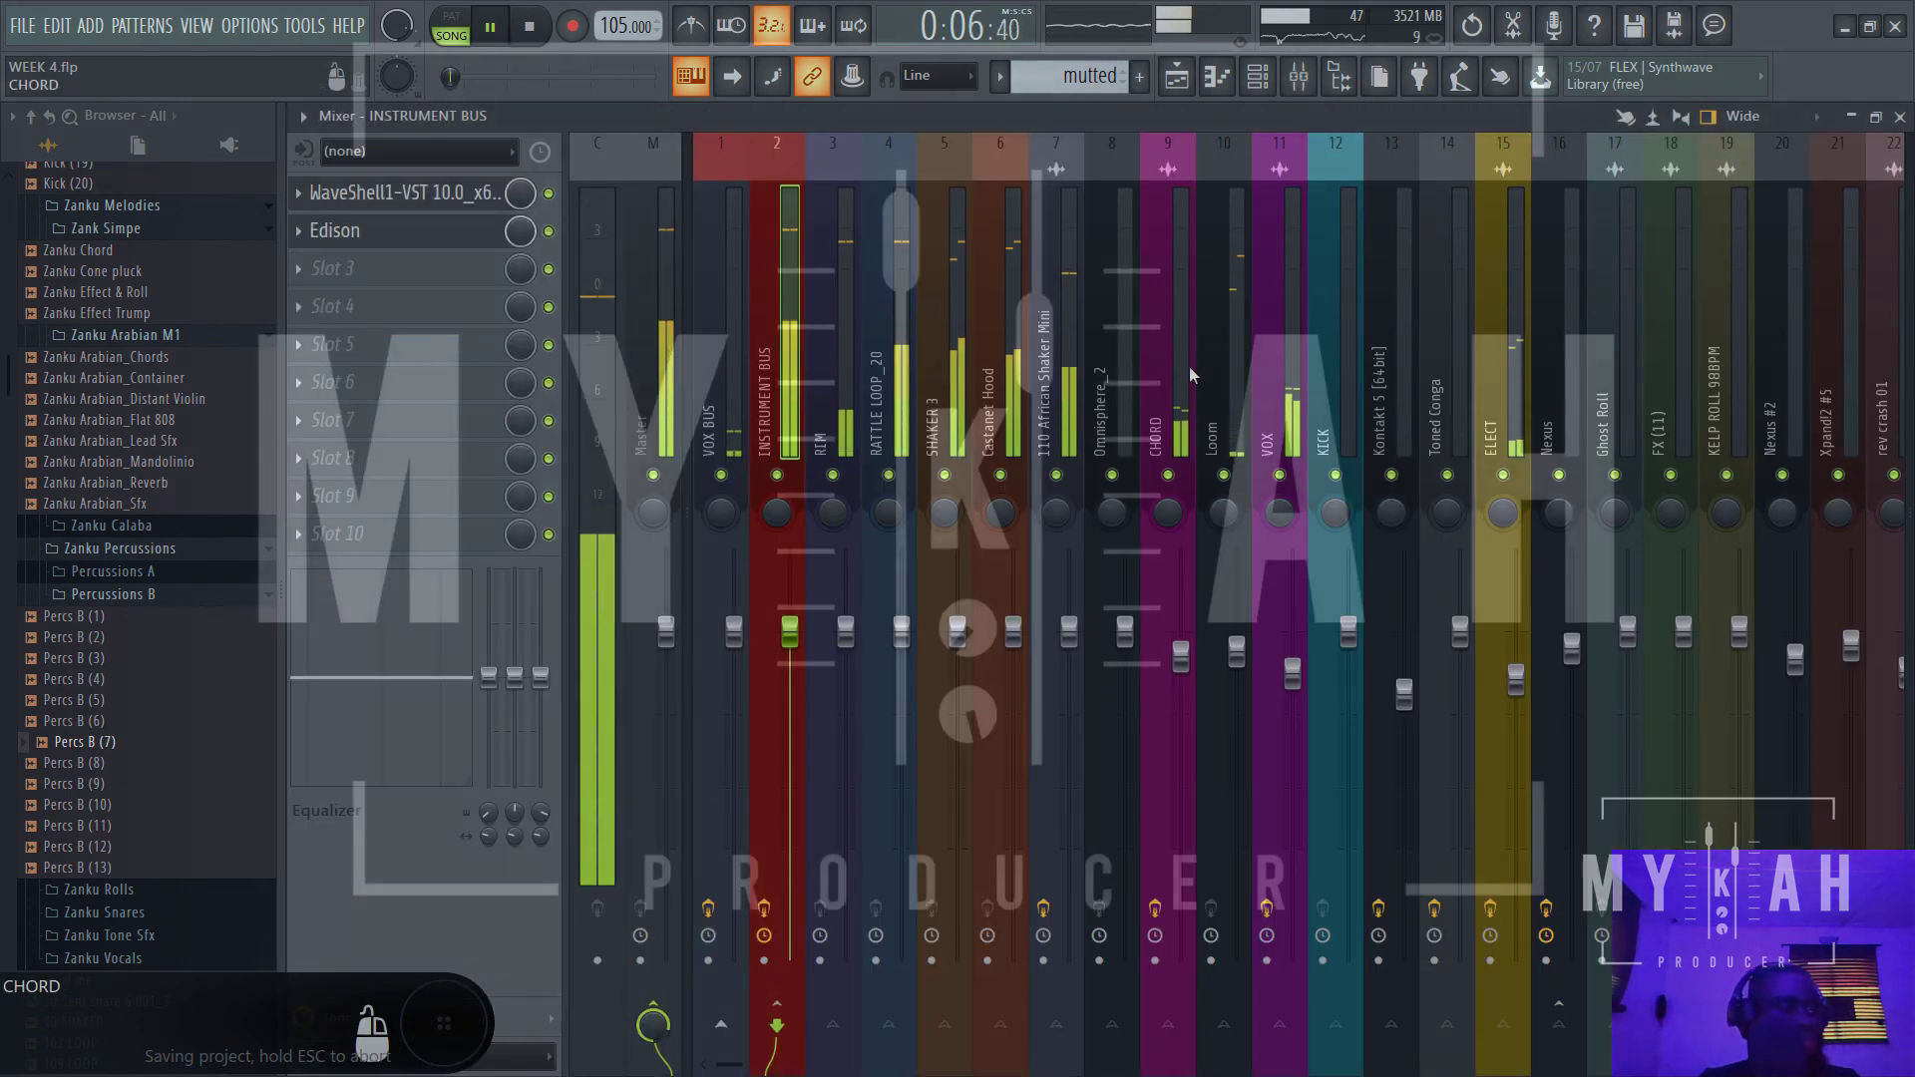
left_click(848, 641)
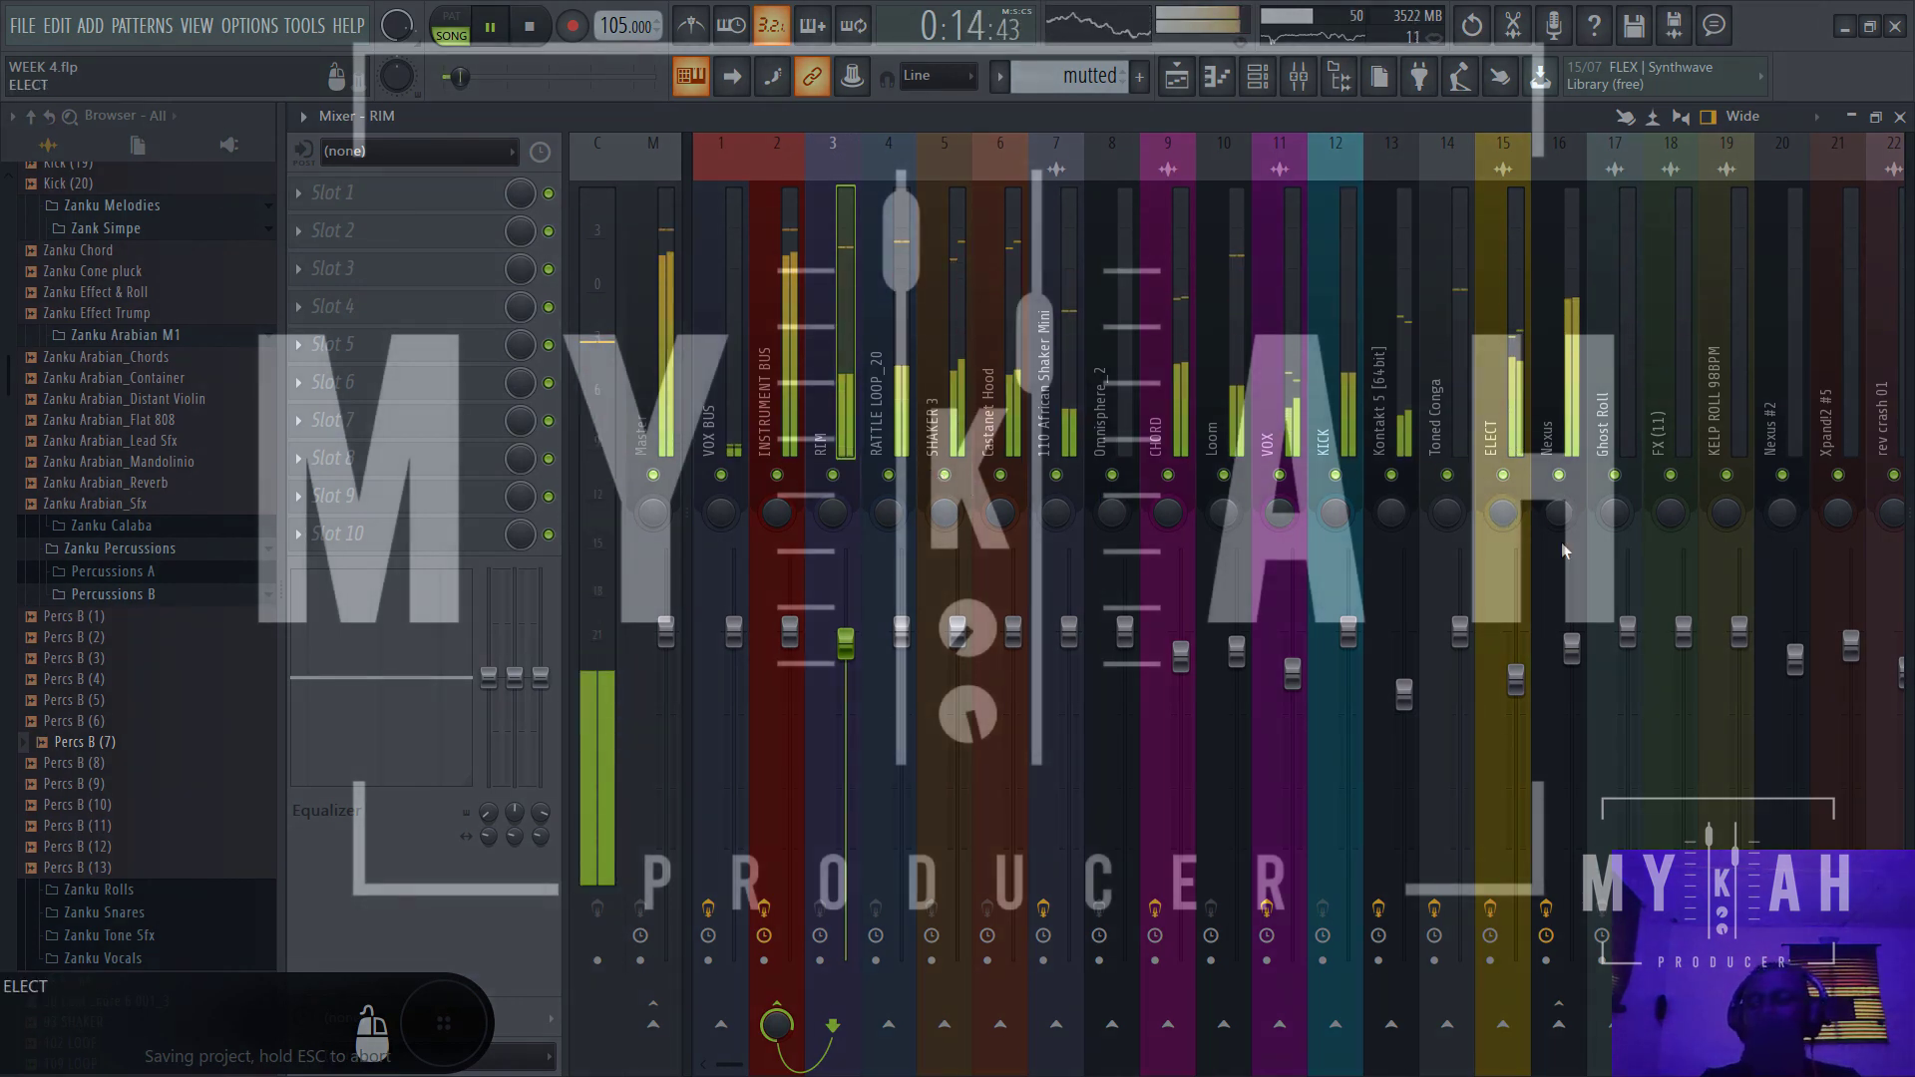
left_click(1572, 654)
left_click_drag(1572, 654, 1572, 659)
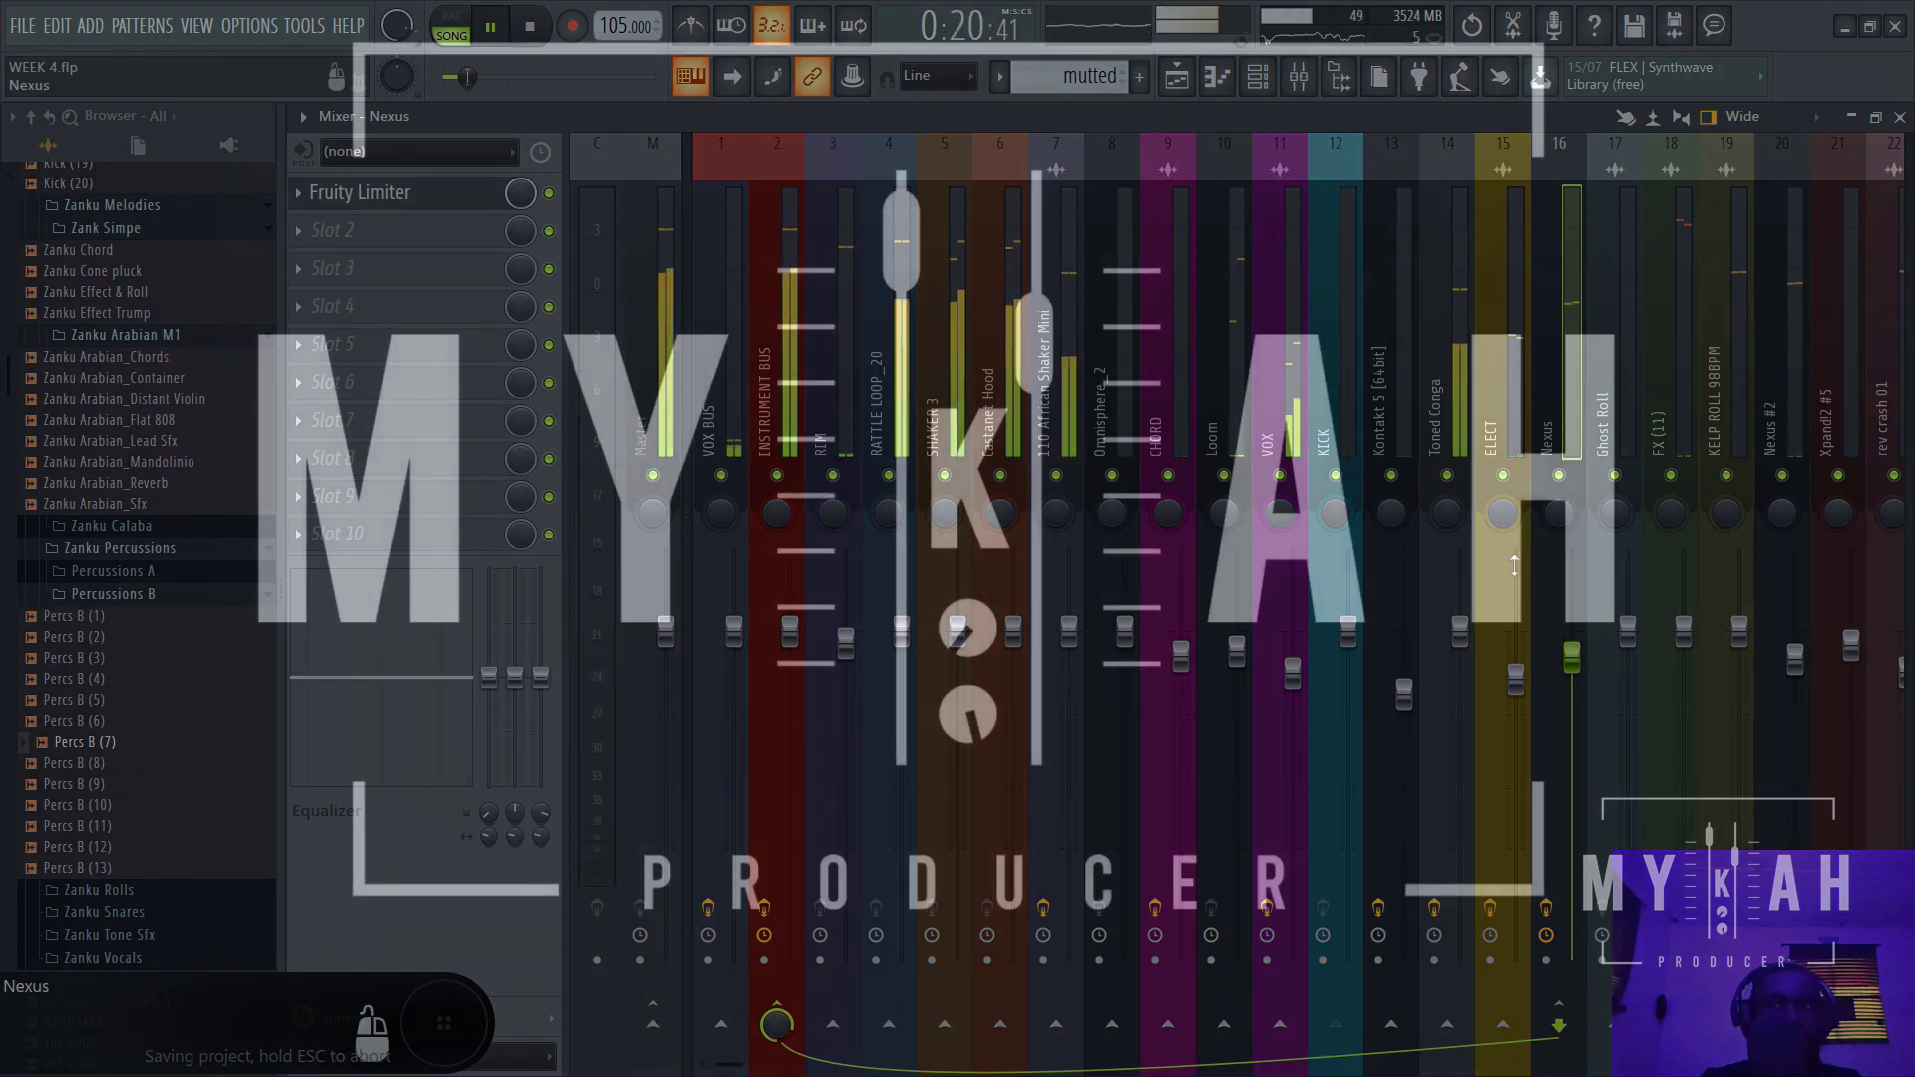
- Review the full playlist arrangement, the mixer levels and the channel rack while the song keeps playing
left_click(1181, 84)
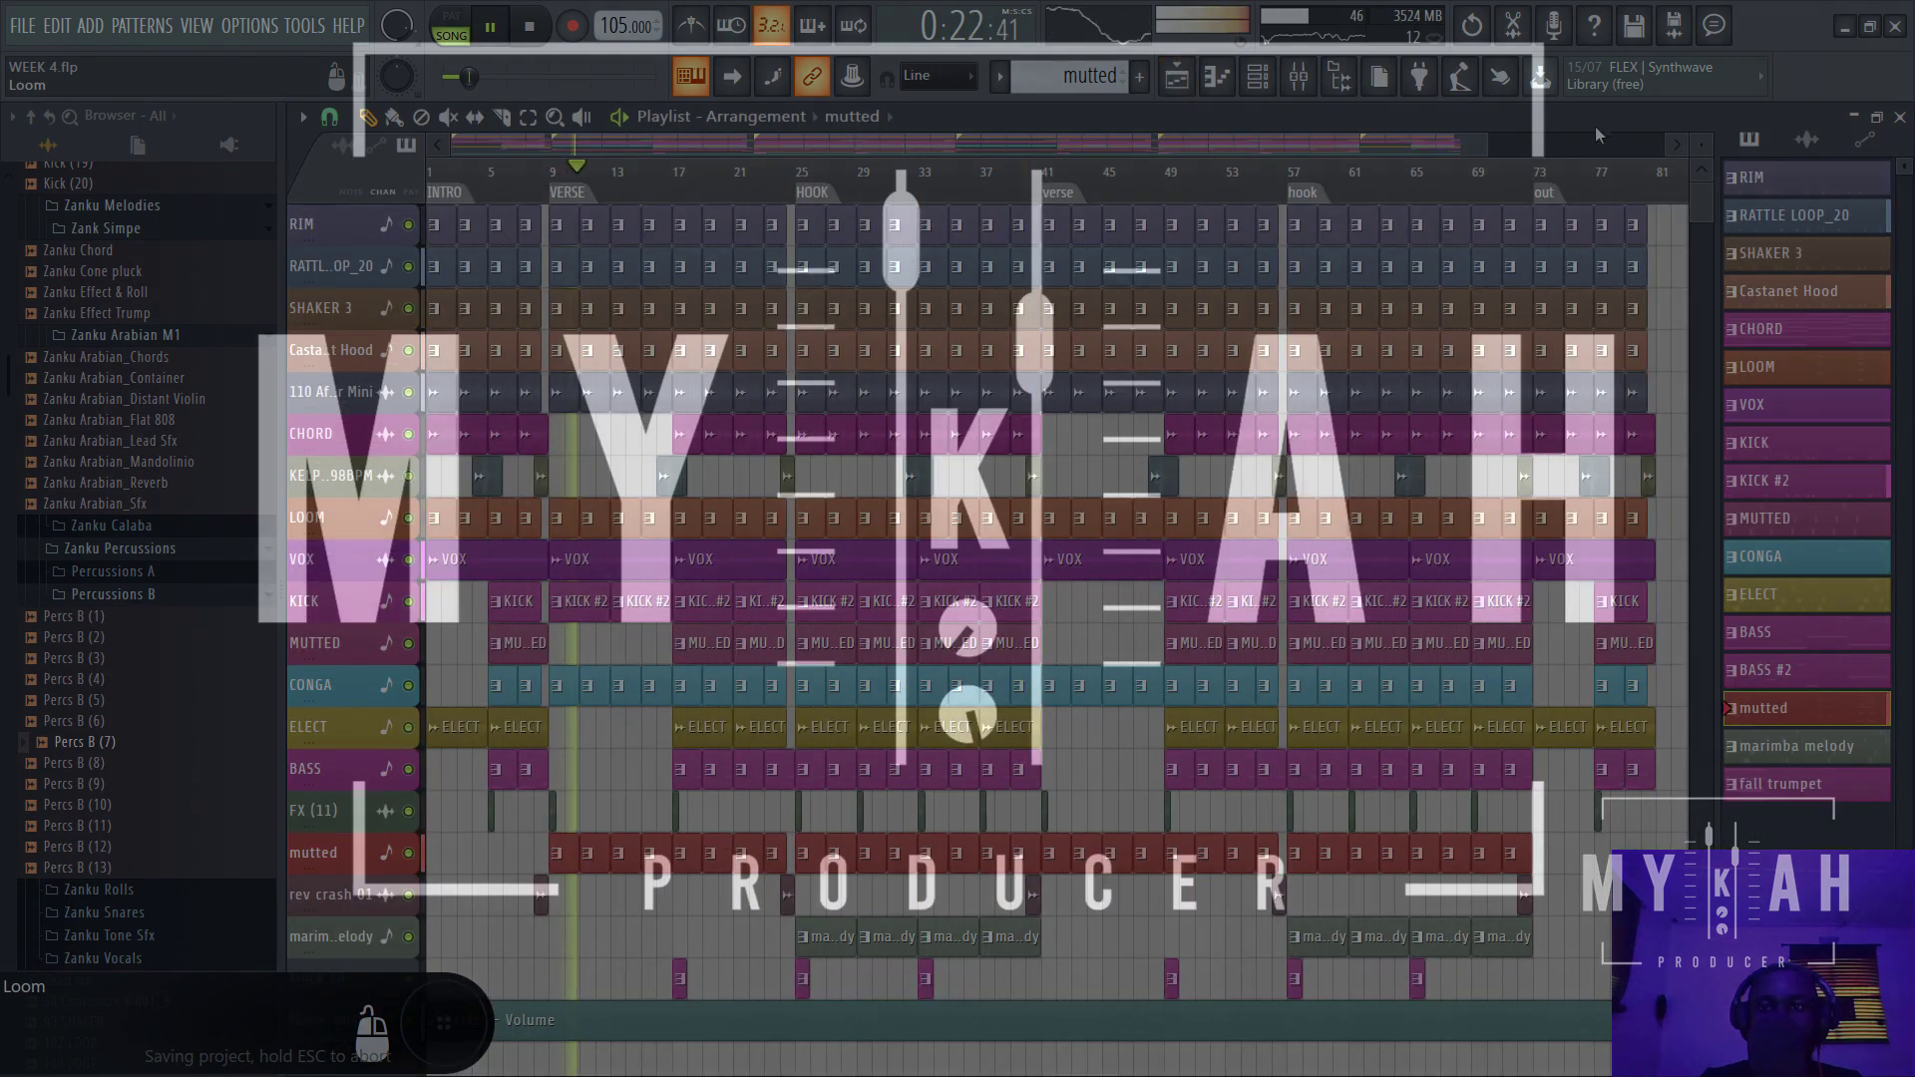
left_click_drag(1489, 148, 1702, 159)
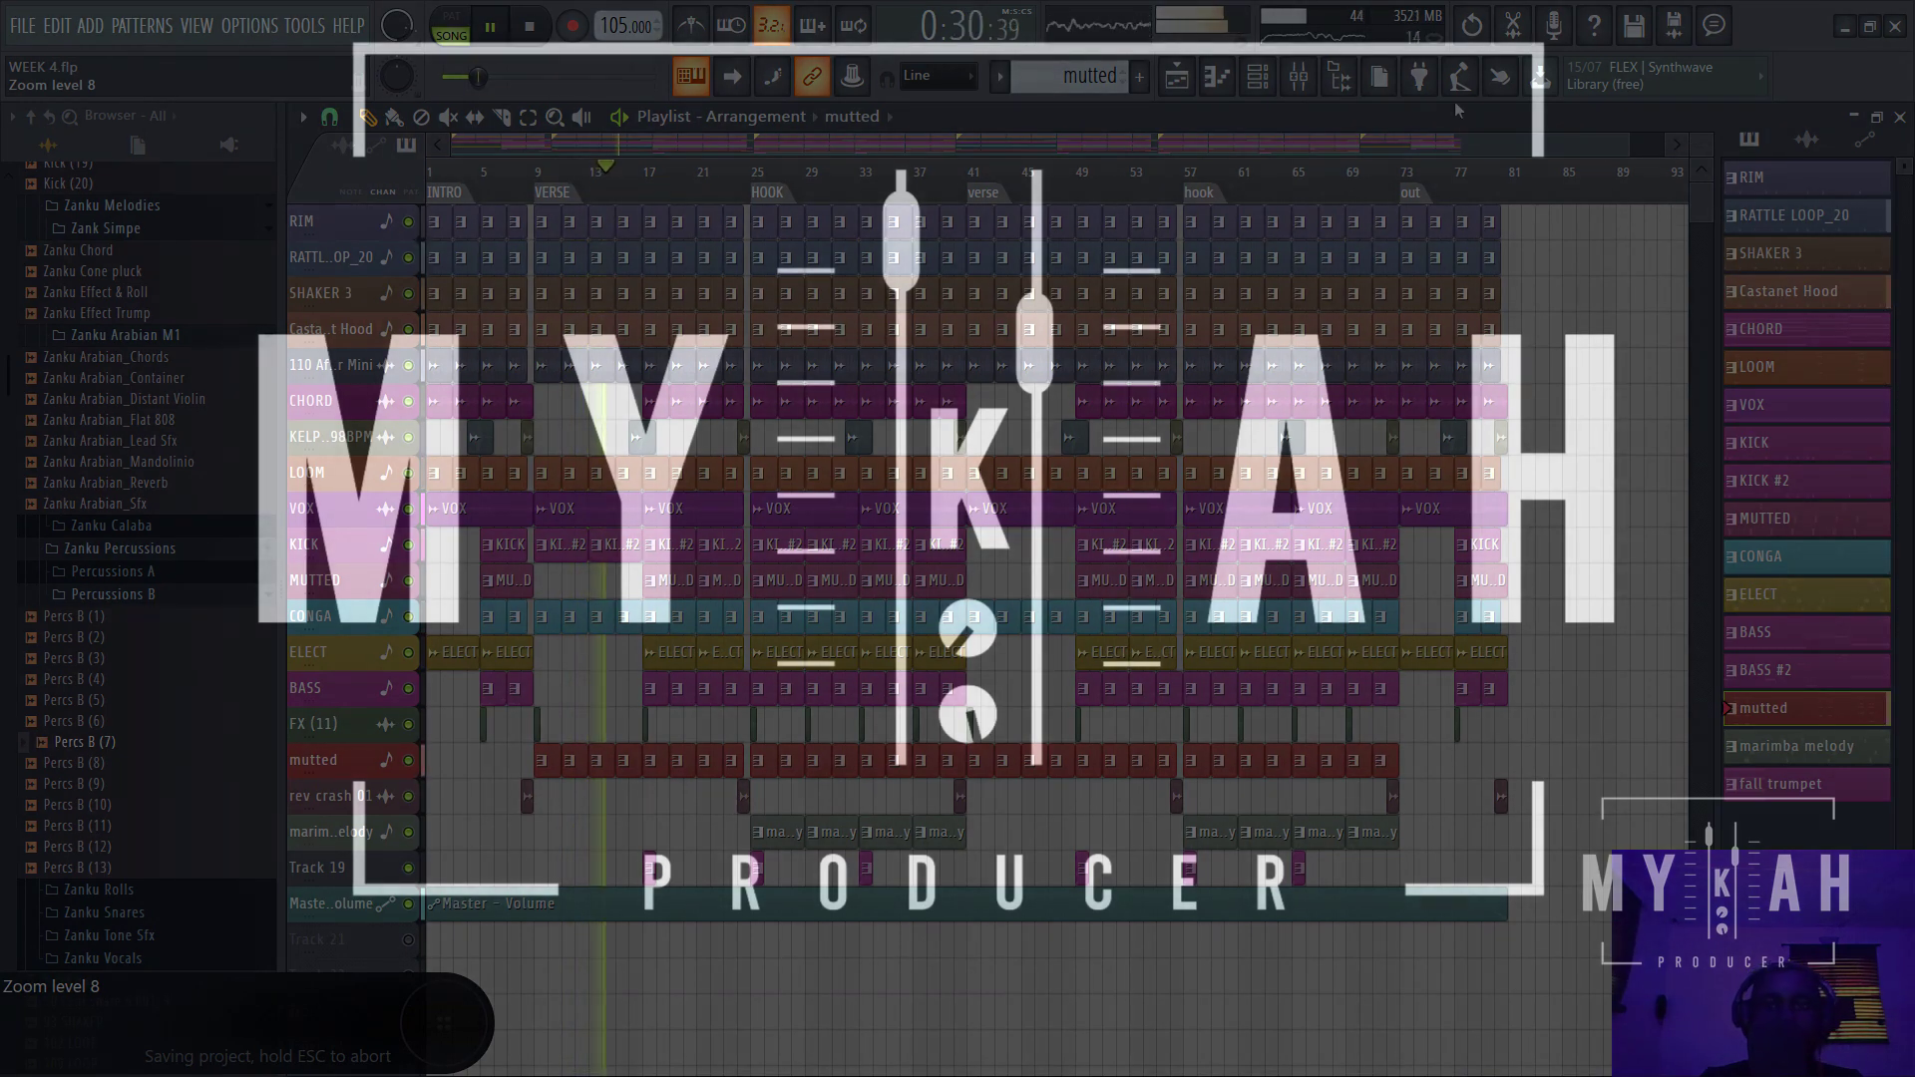
left_click(1299, 78)
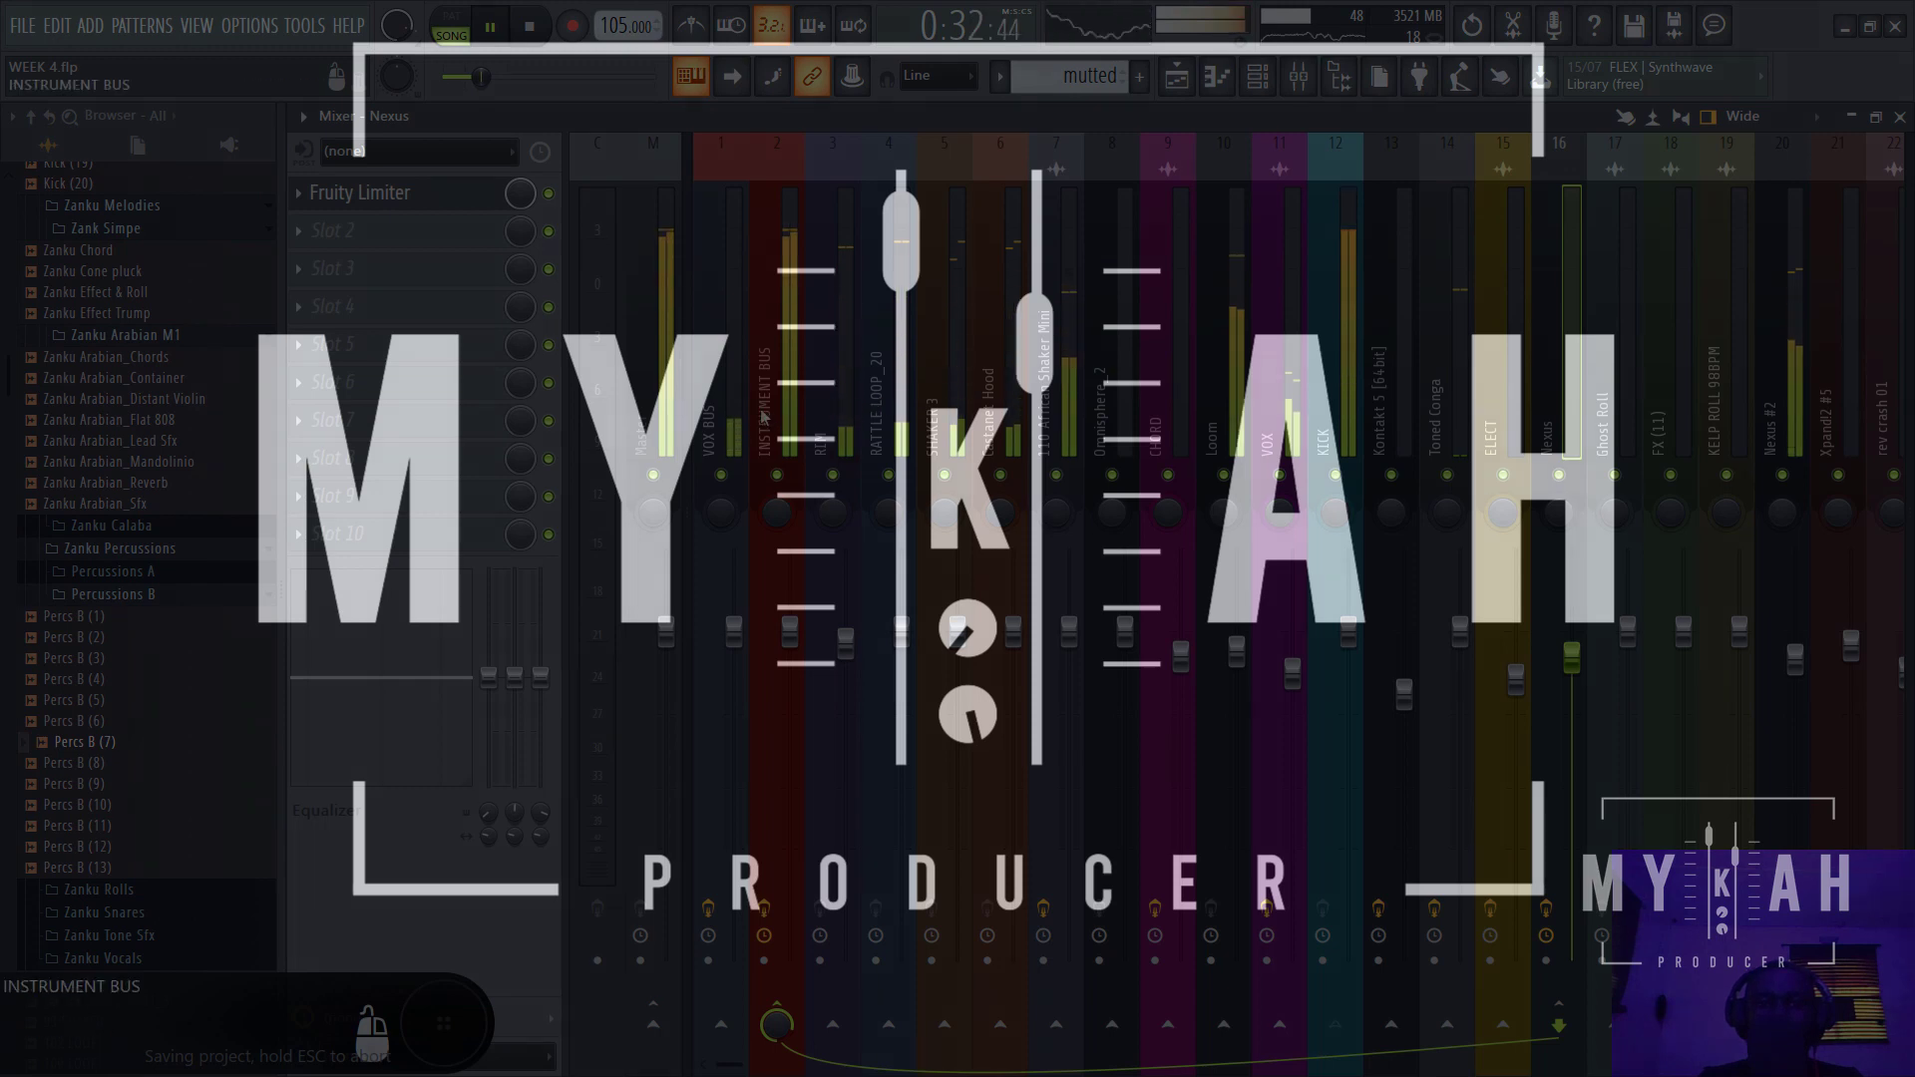
left_click(1177, 78)
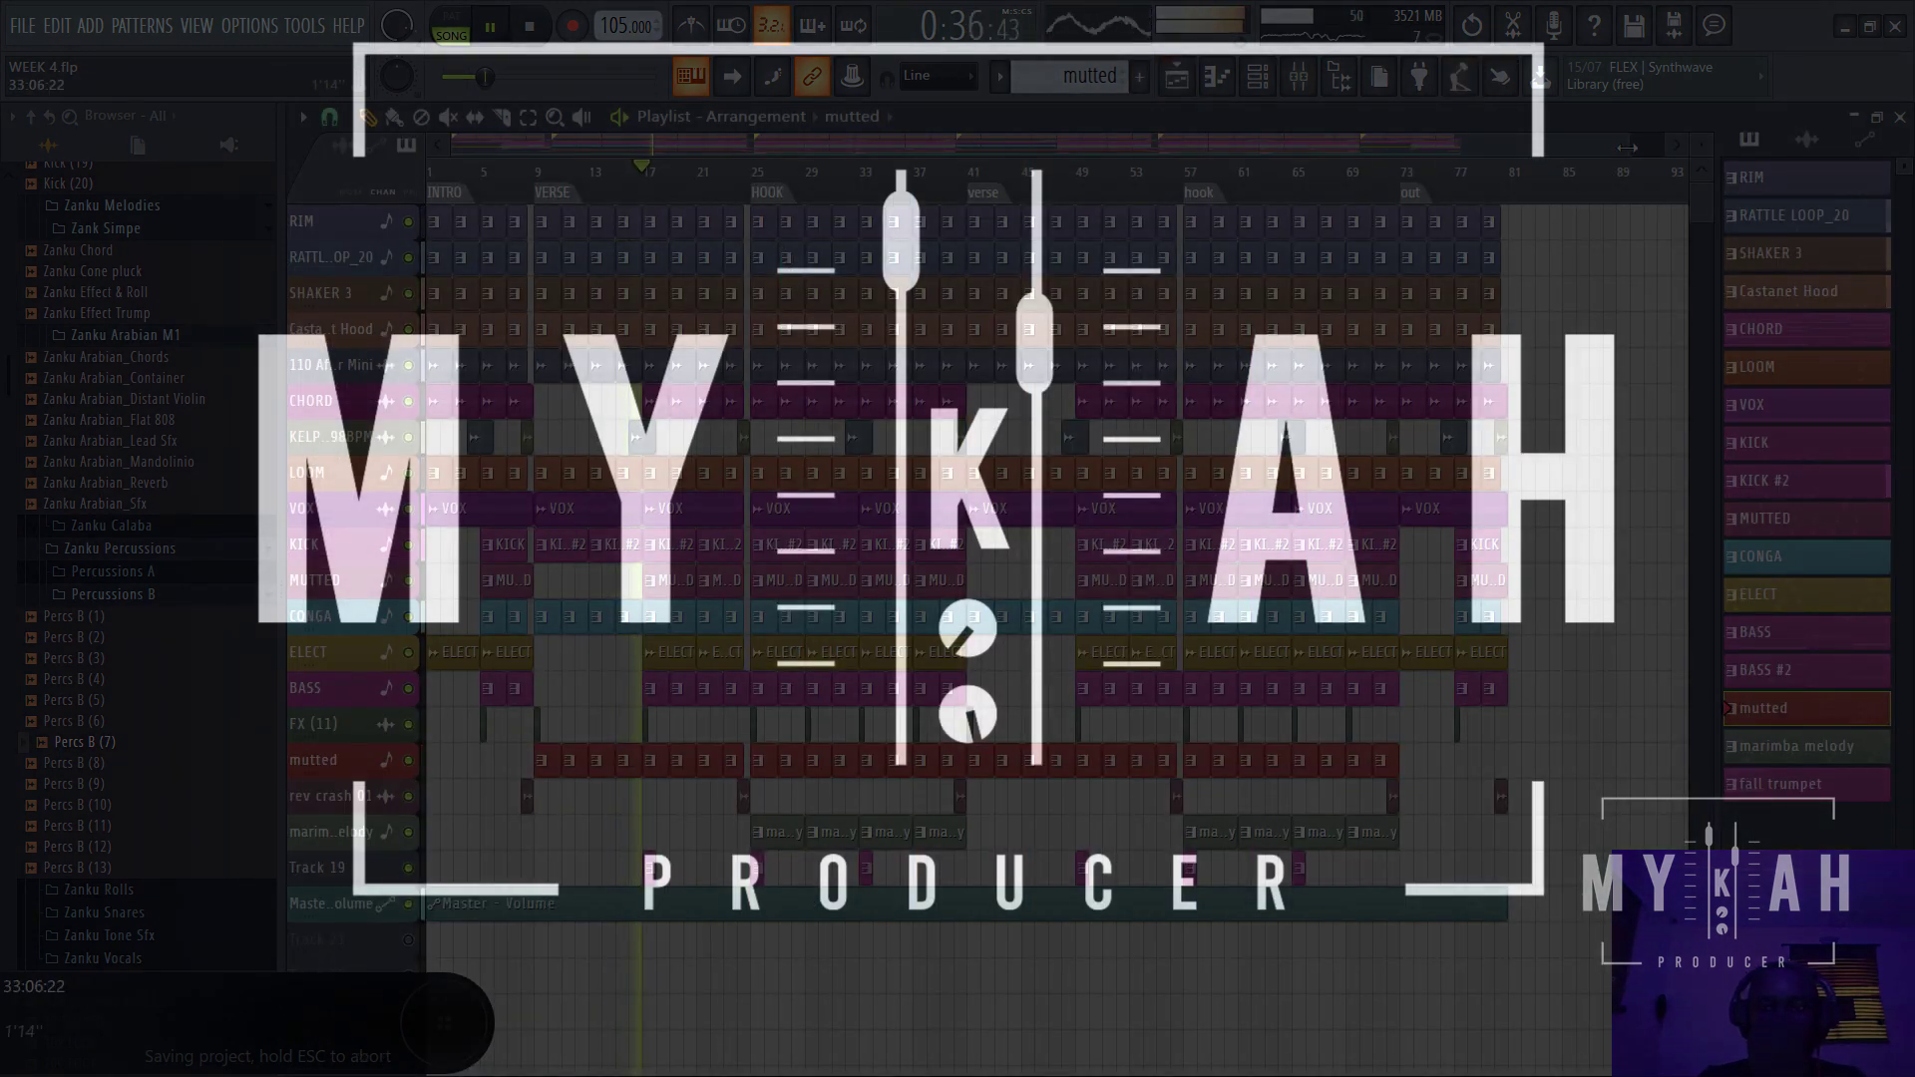
left_click(1258, 77)
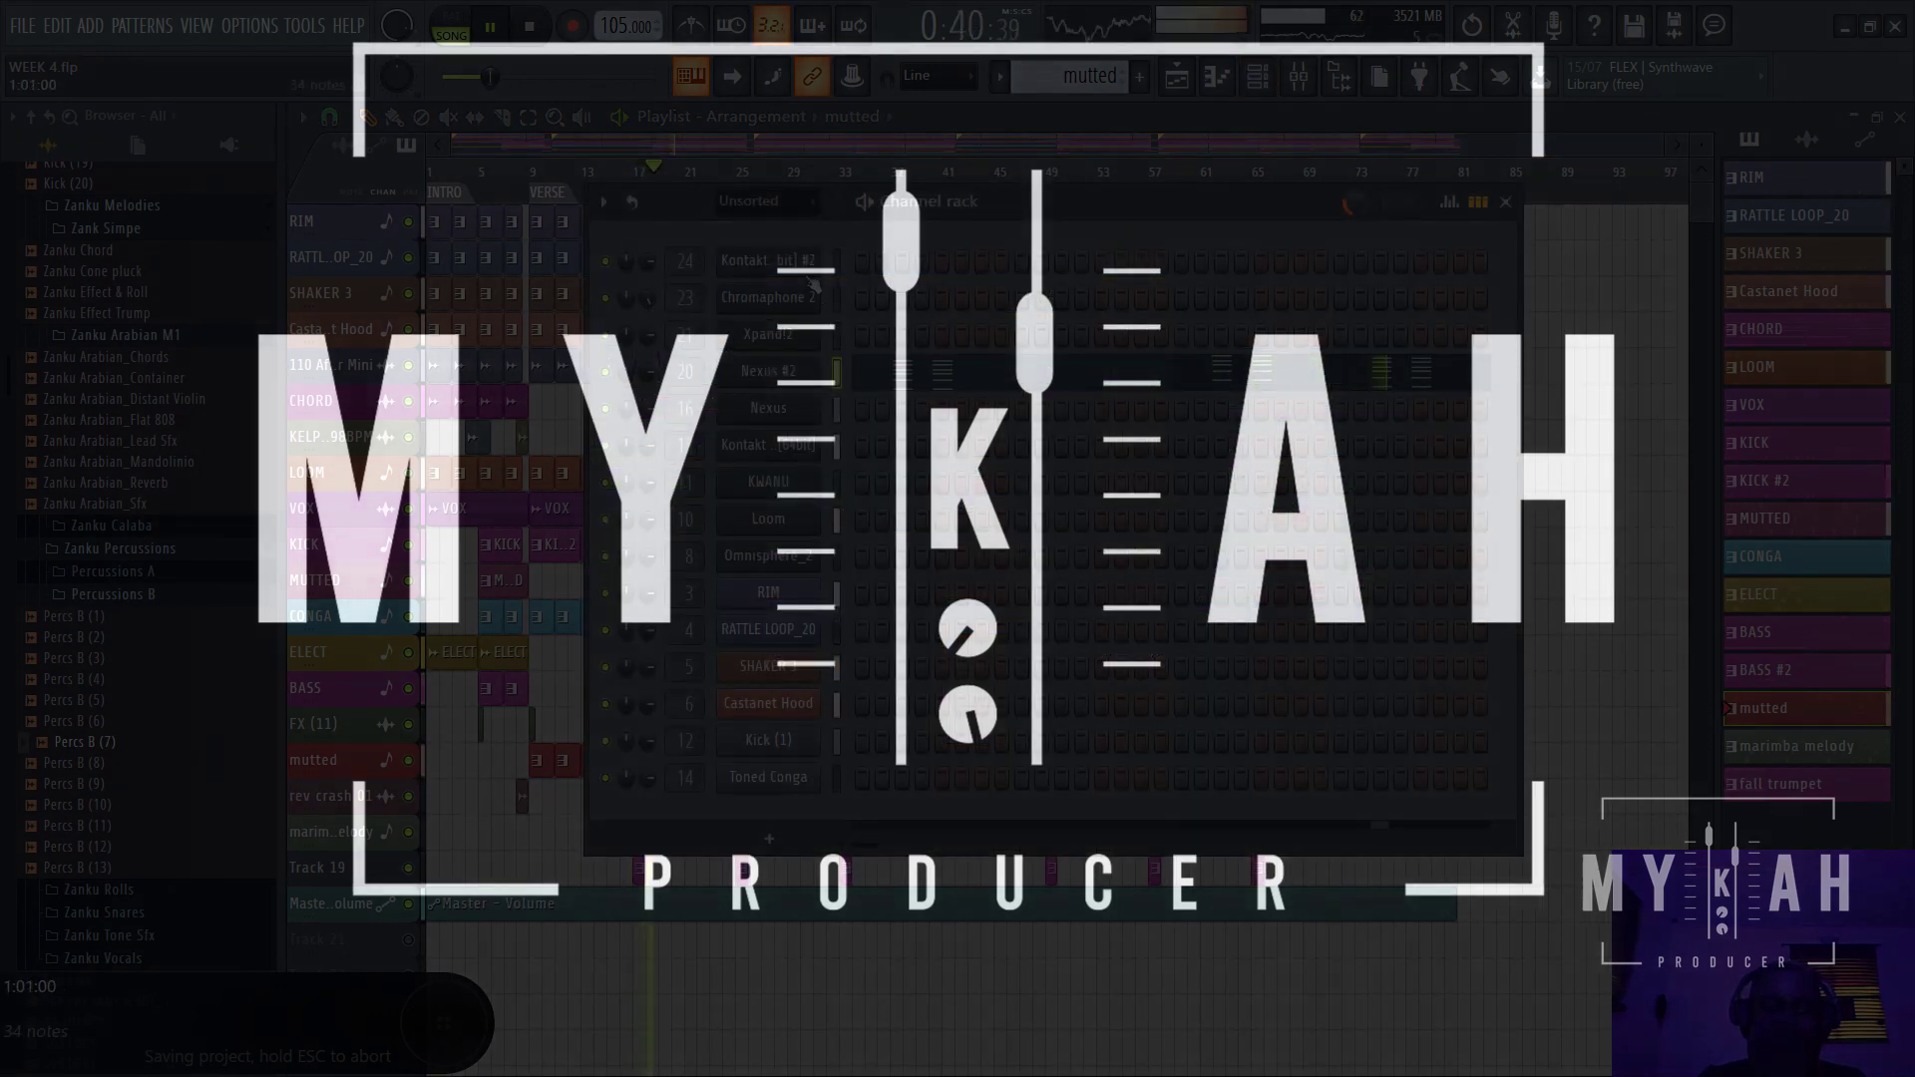
left_click(834, 149)
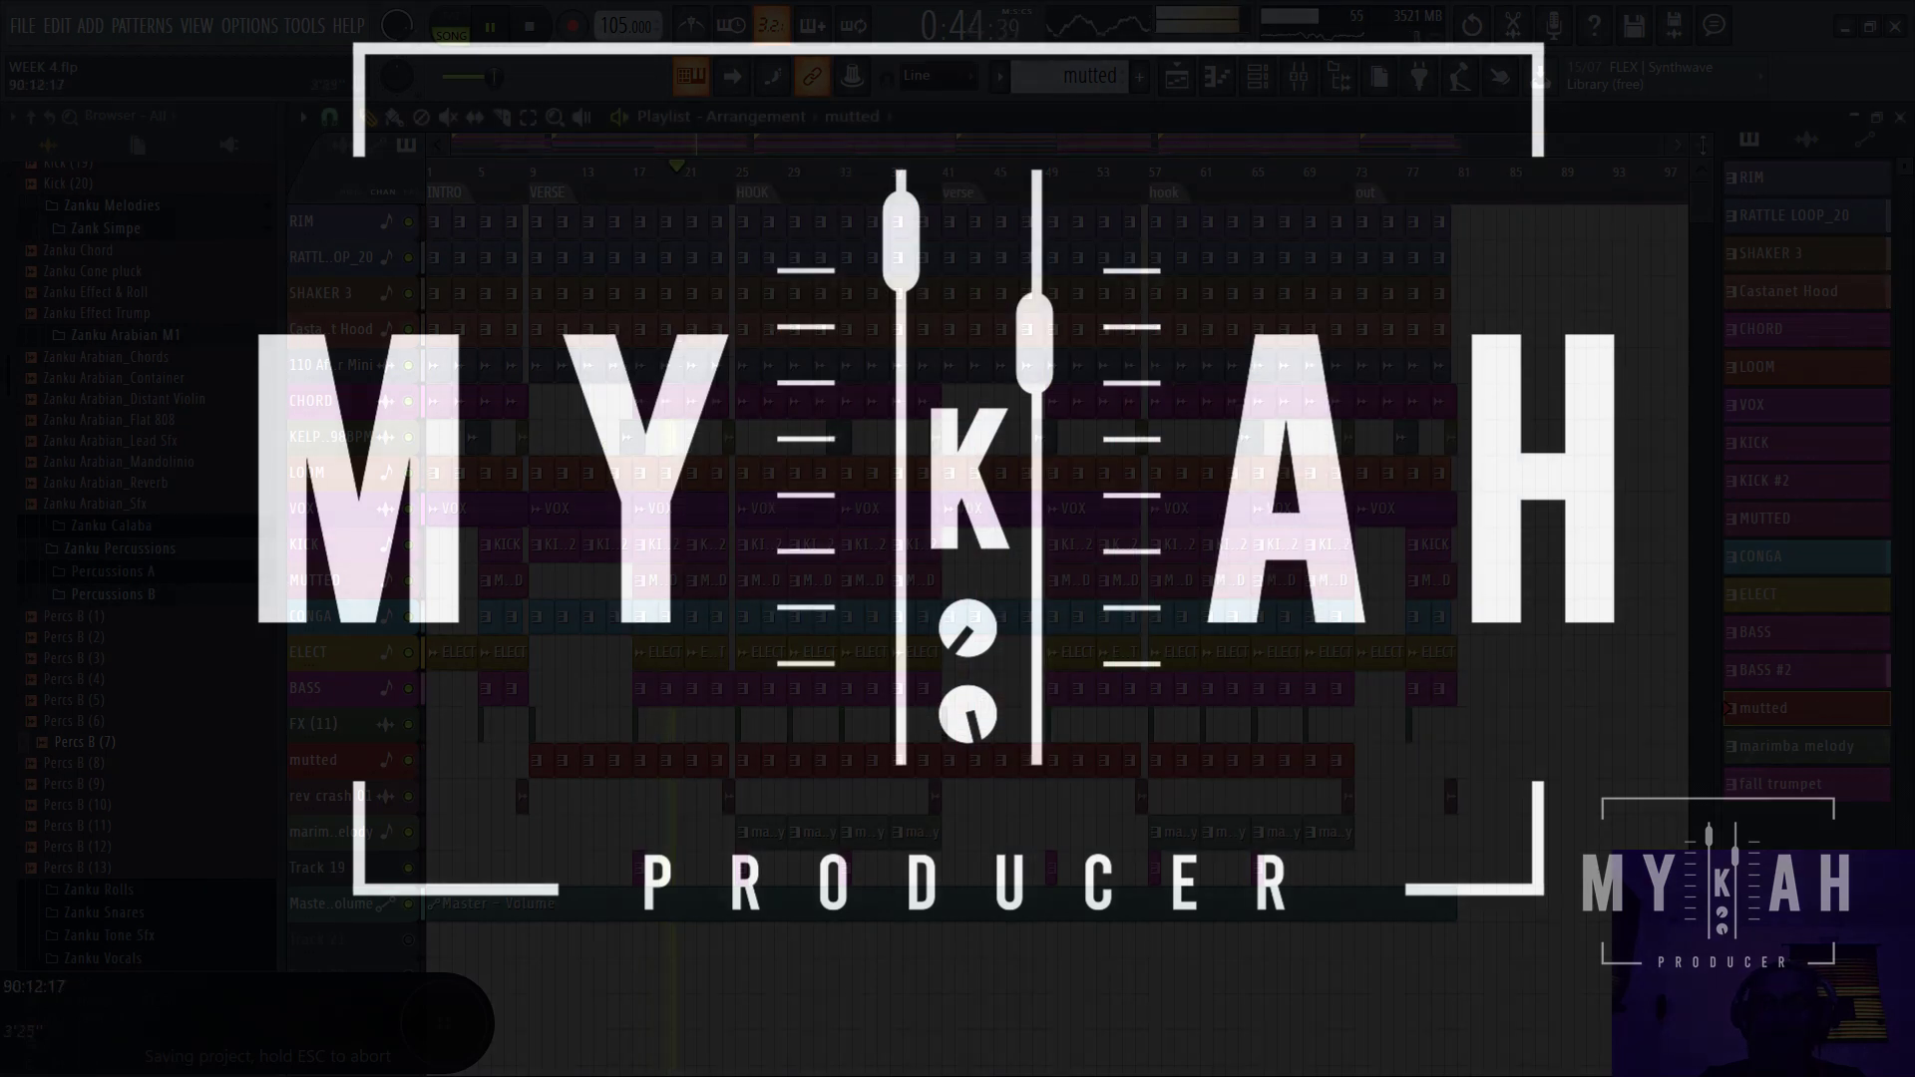
left_click_drag(1703, 145, 1703, 129)
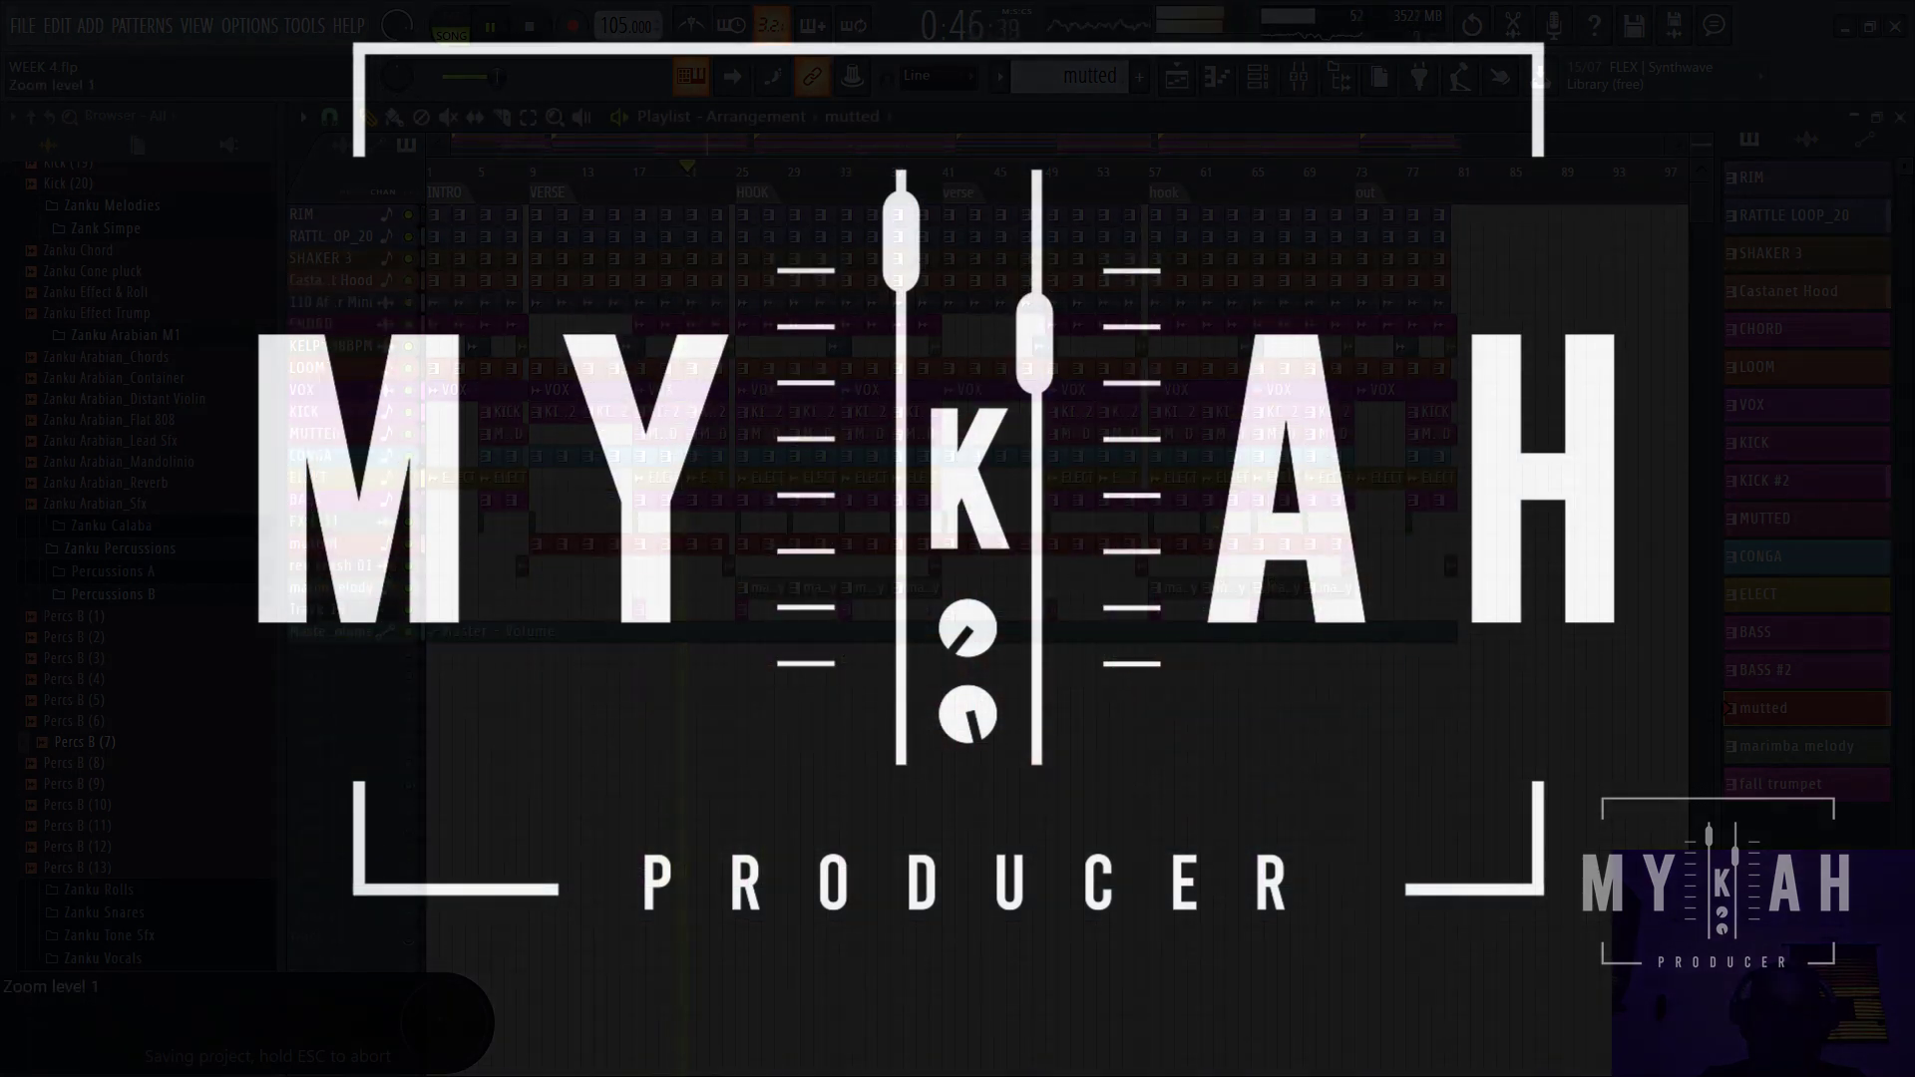